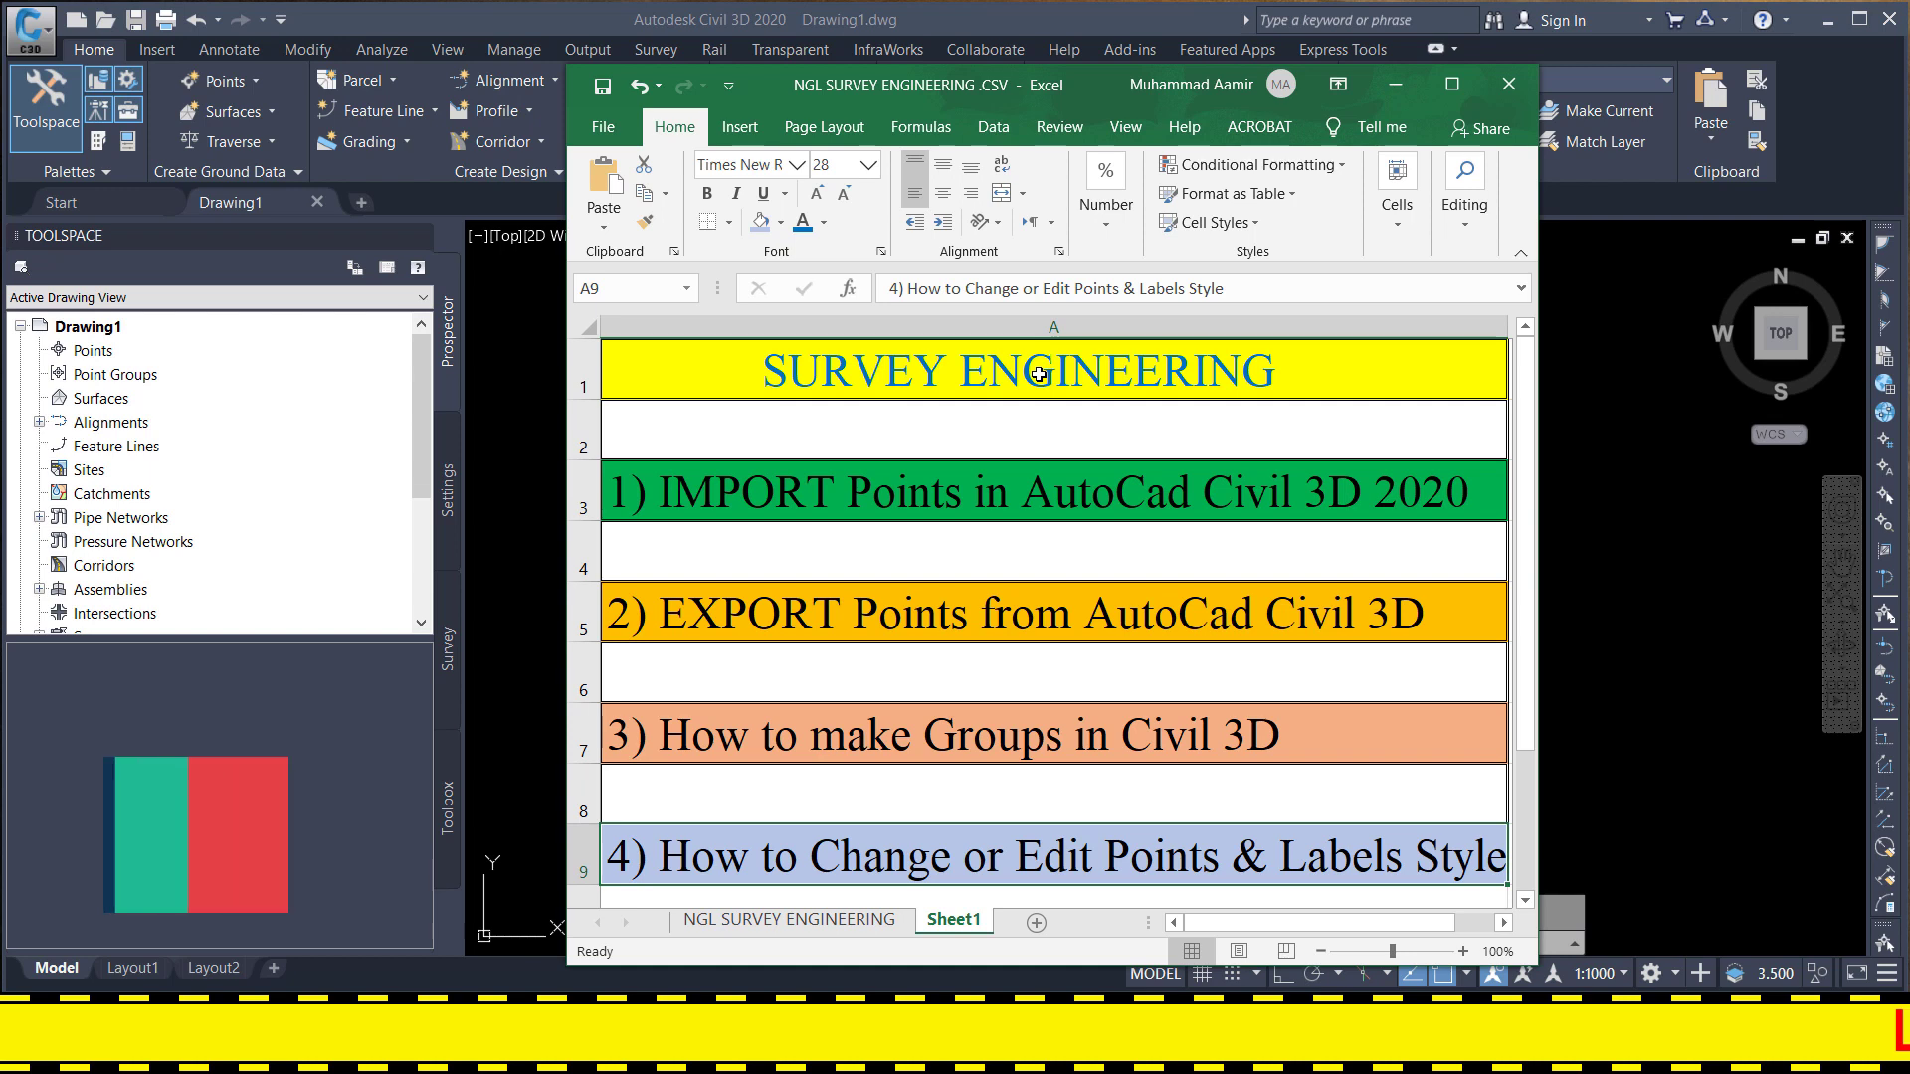
- Point out the Import Points, Export Points and point label style topics, briefly showing the empty drawing
click(951, 487)
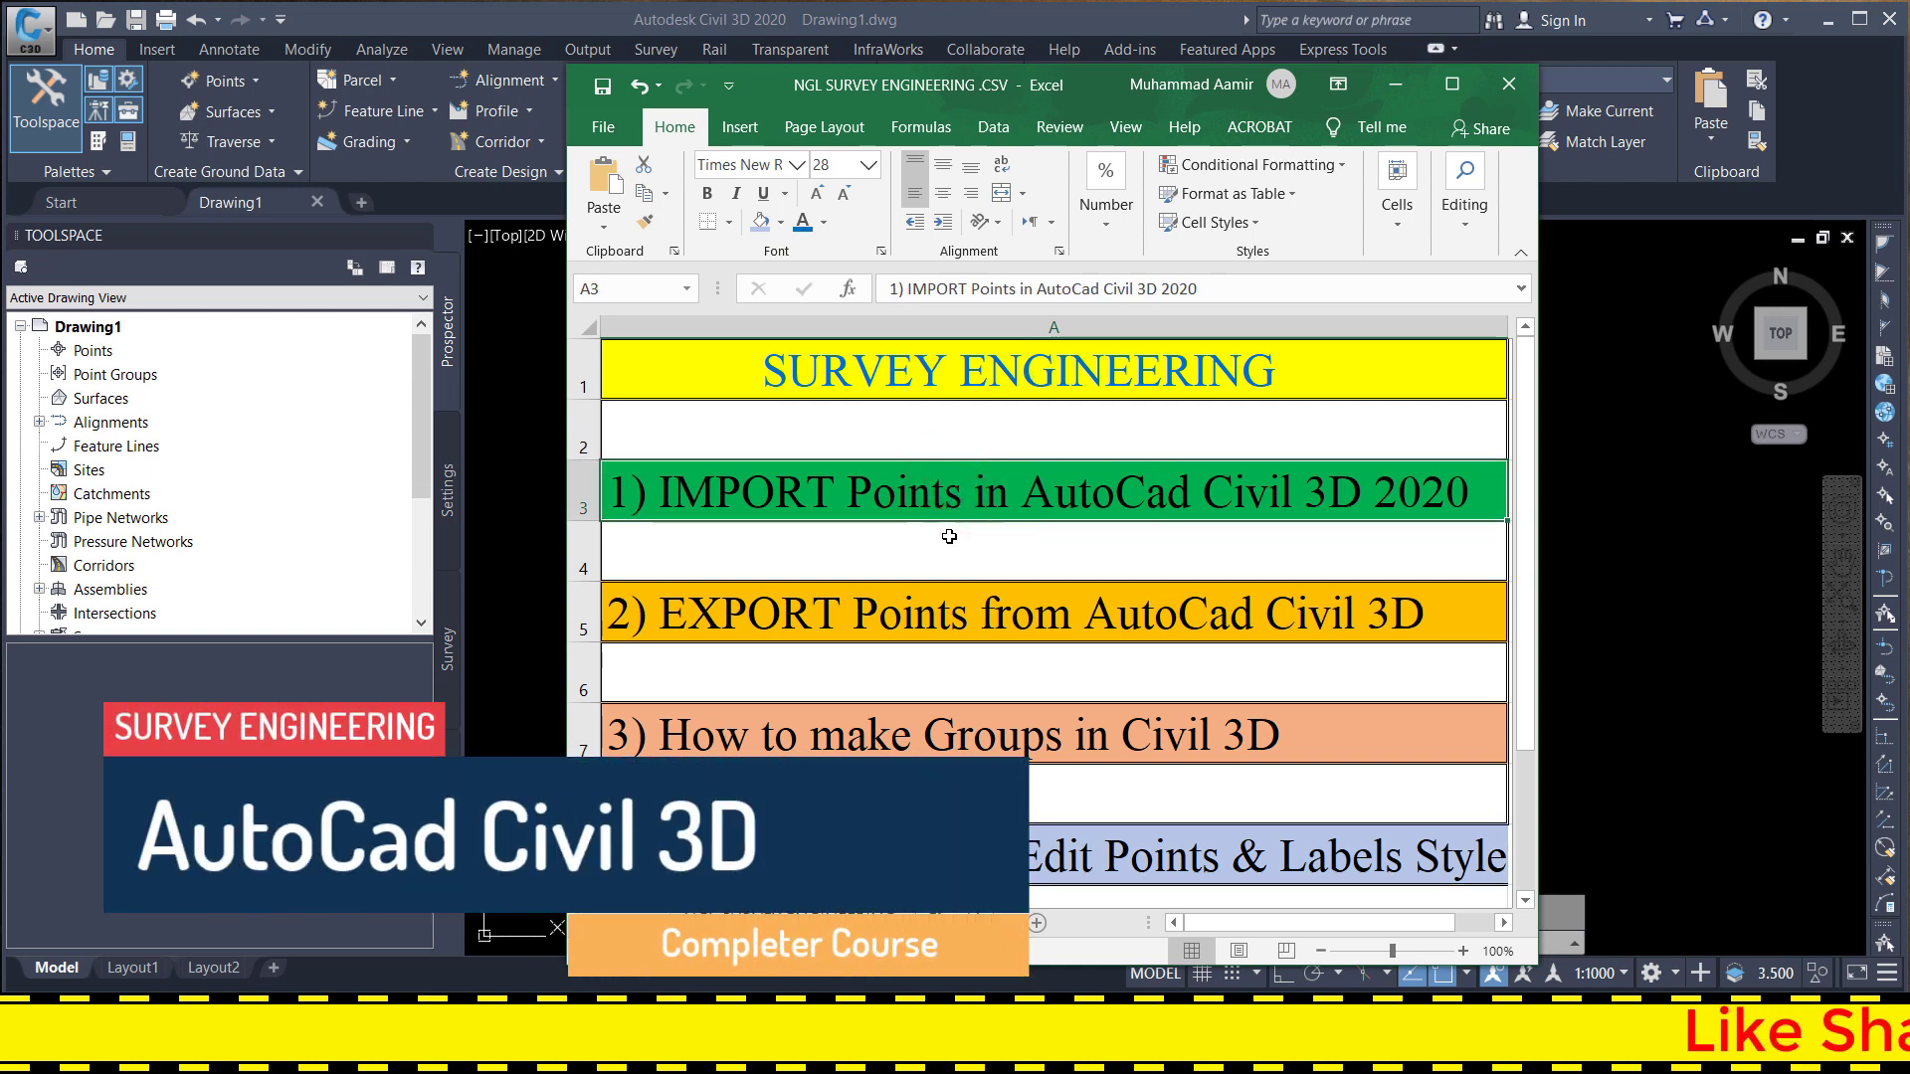
click(840, 621)
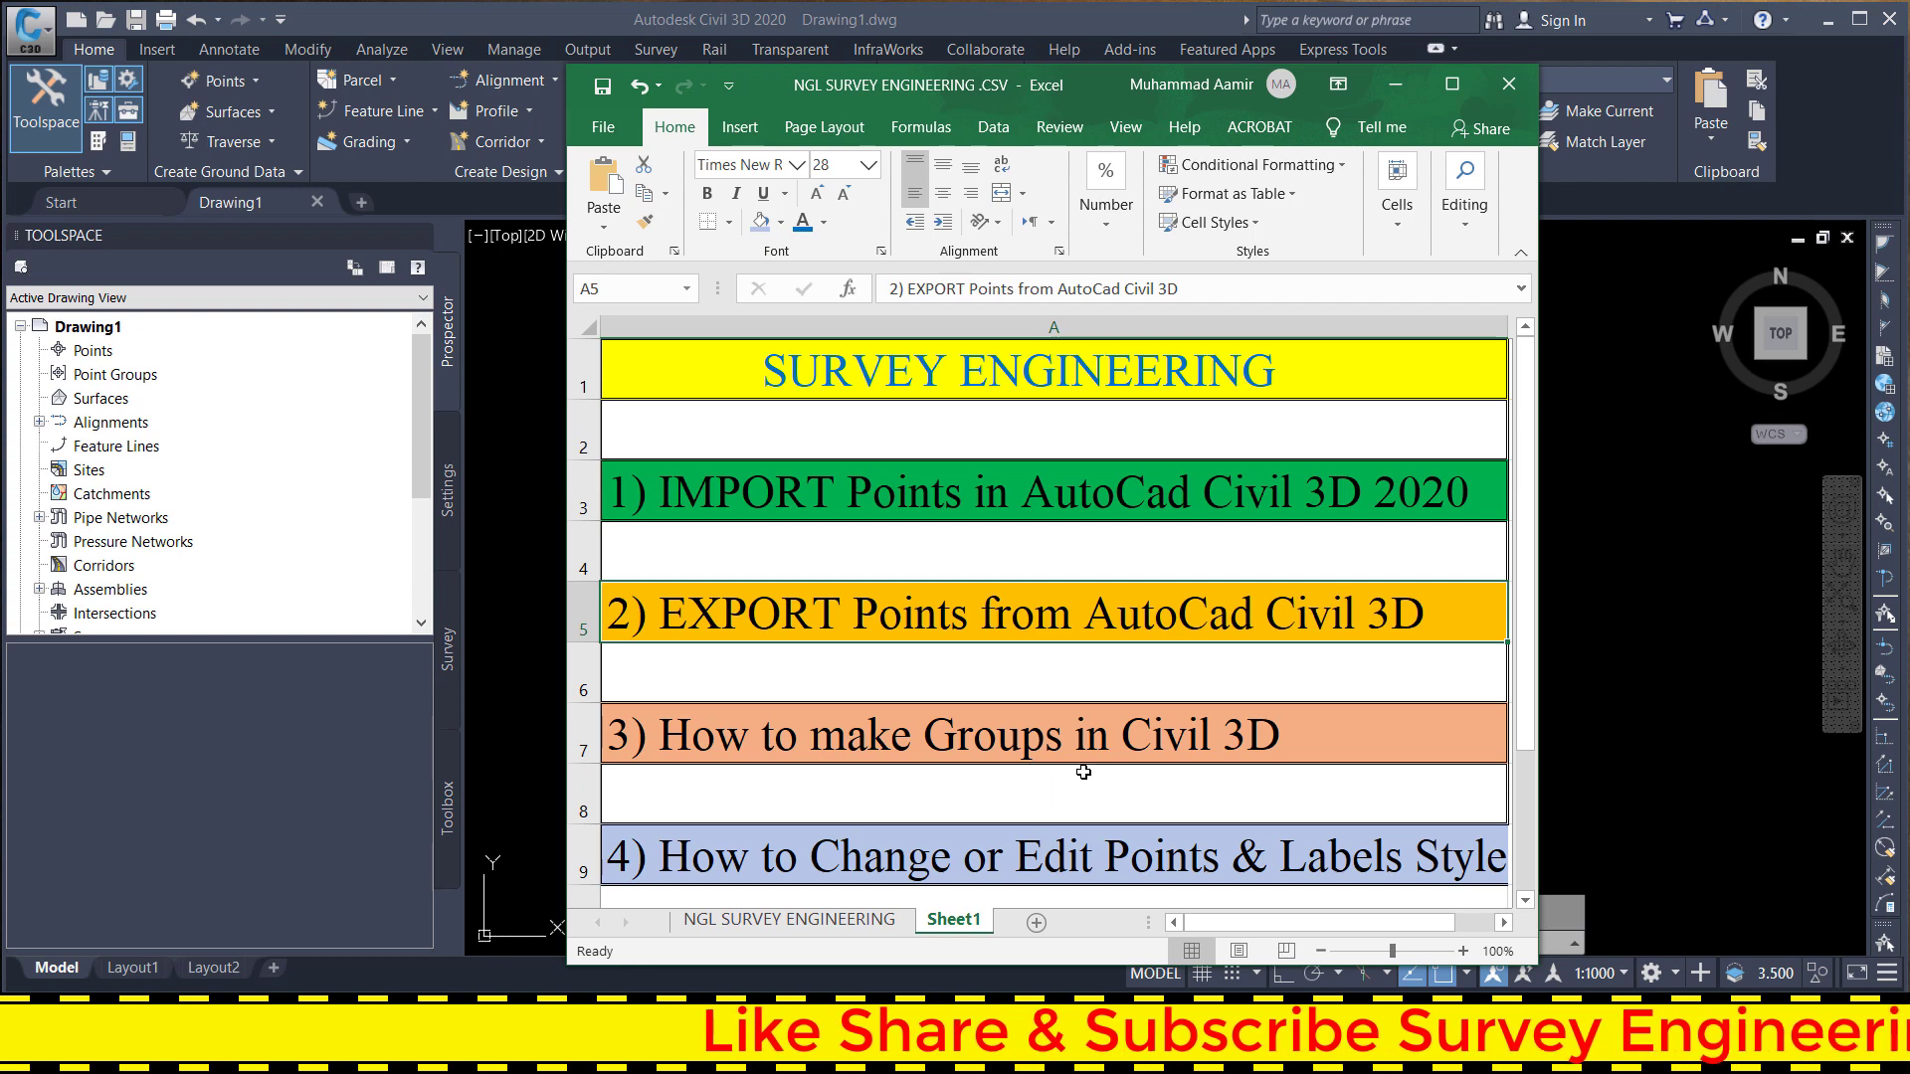
click(1134, 843)
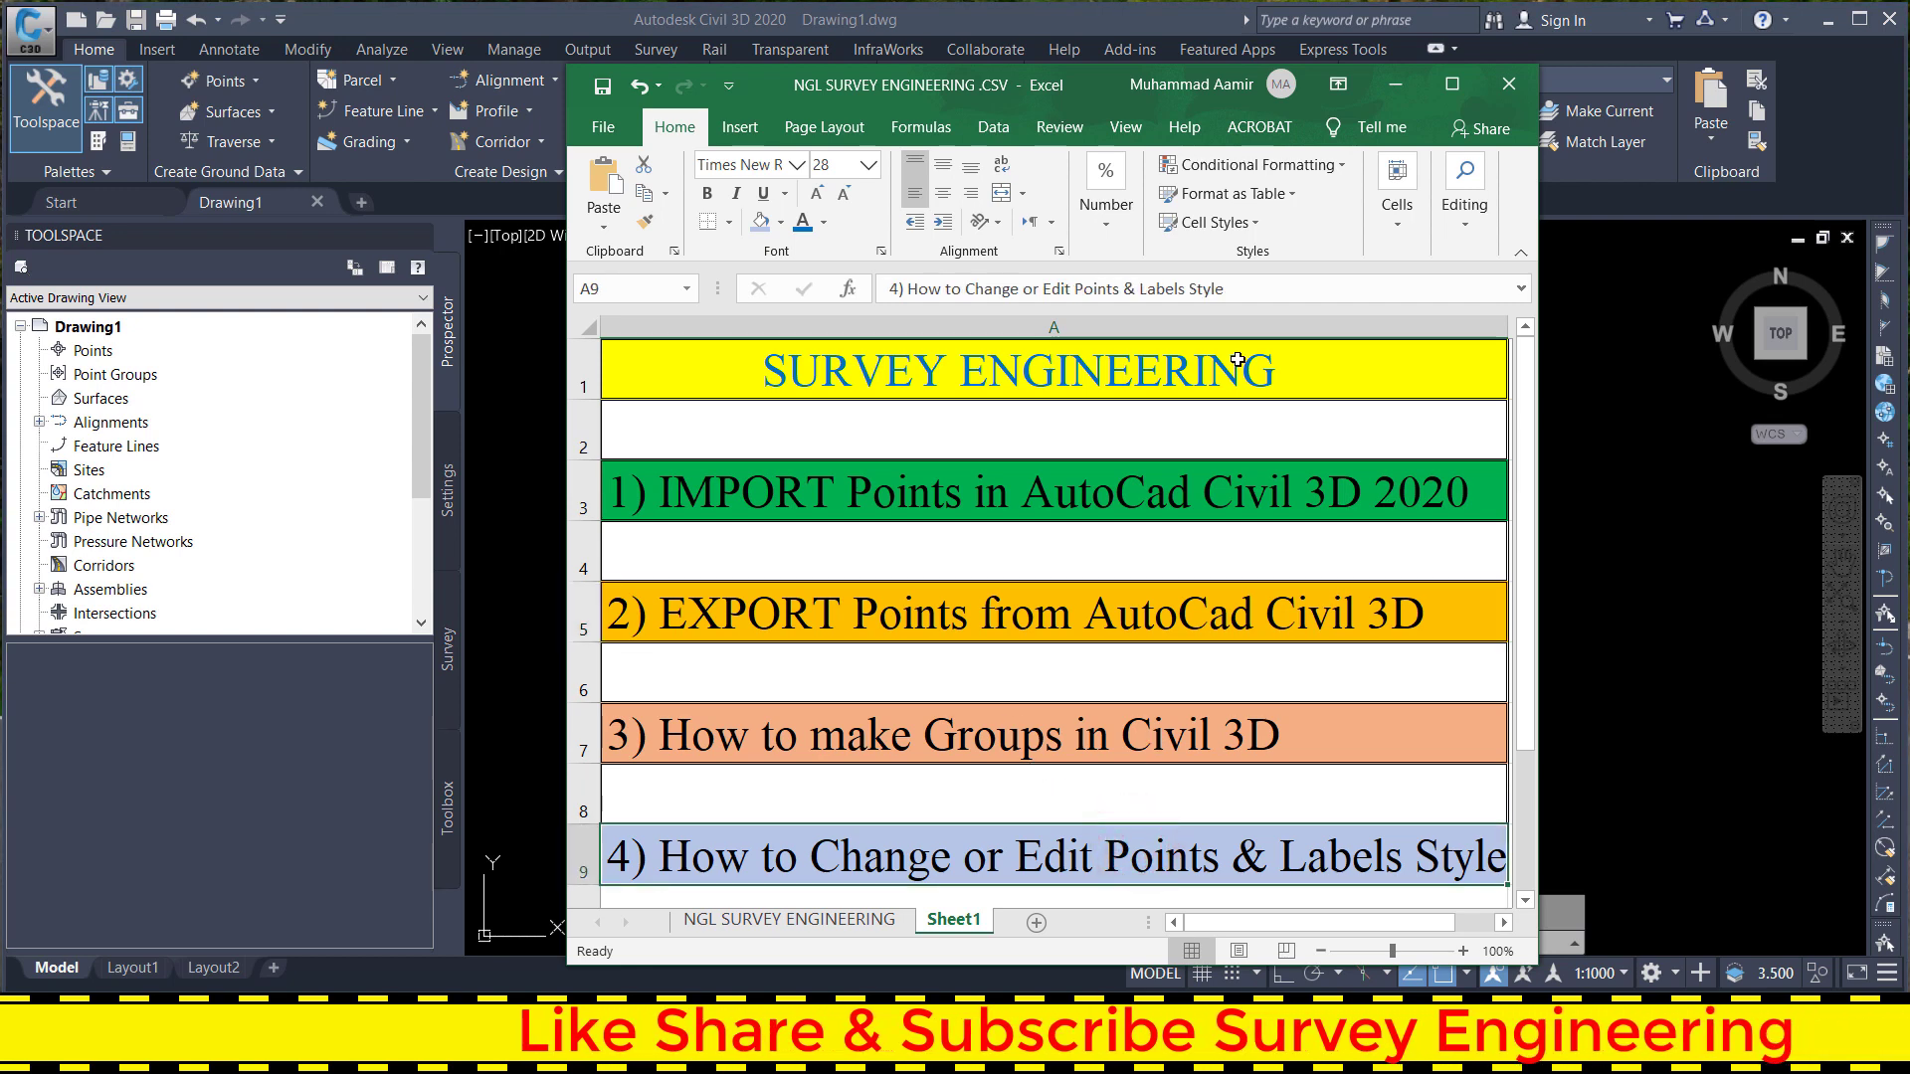
click(1396, 84)
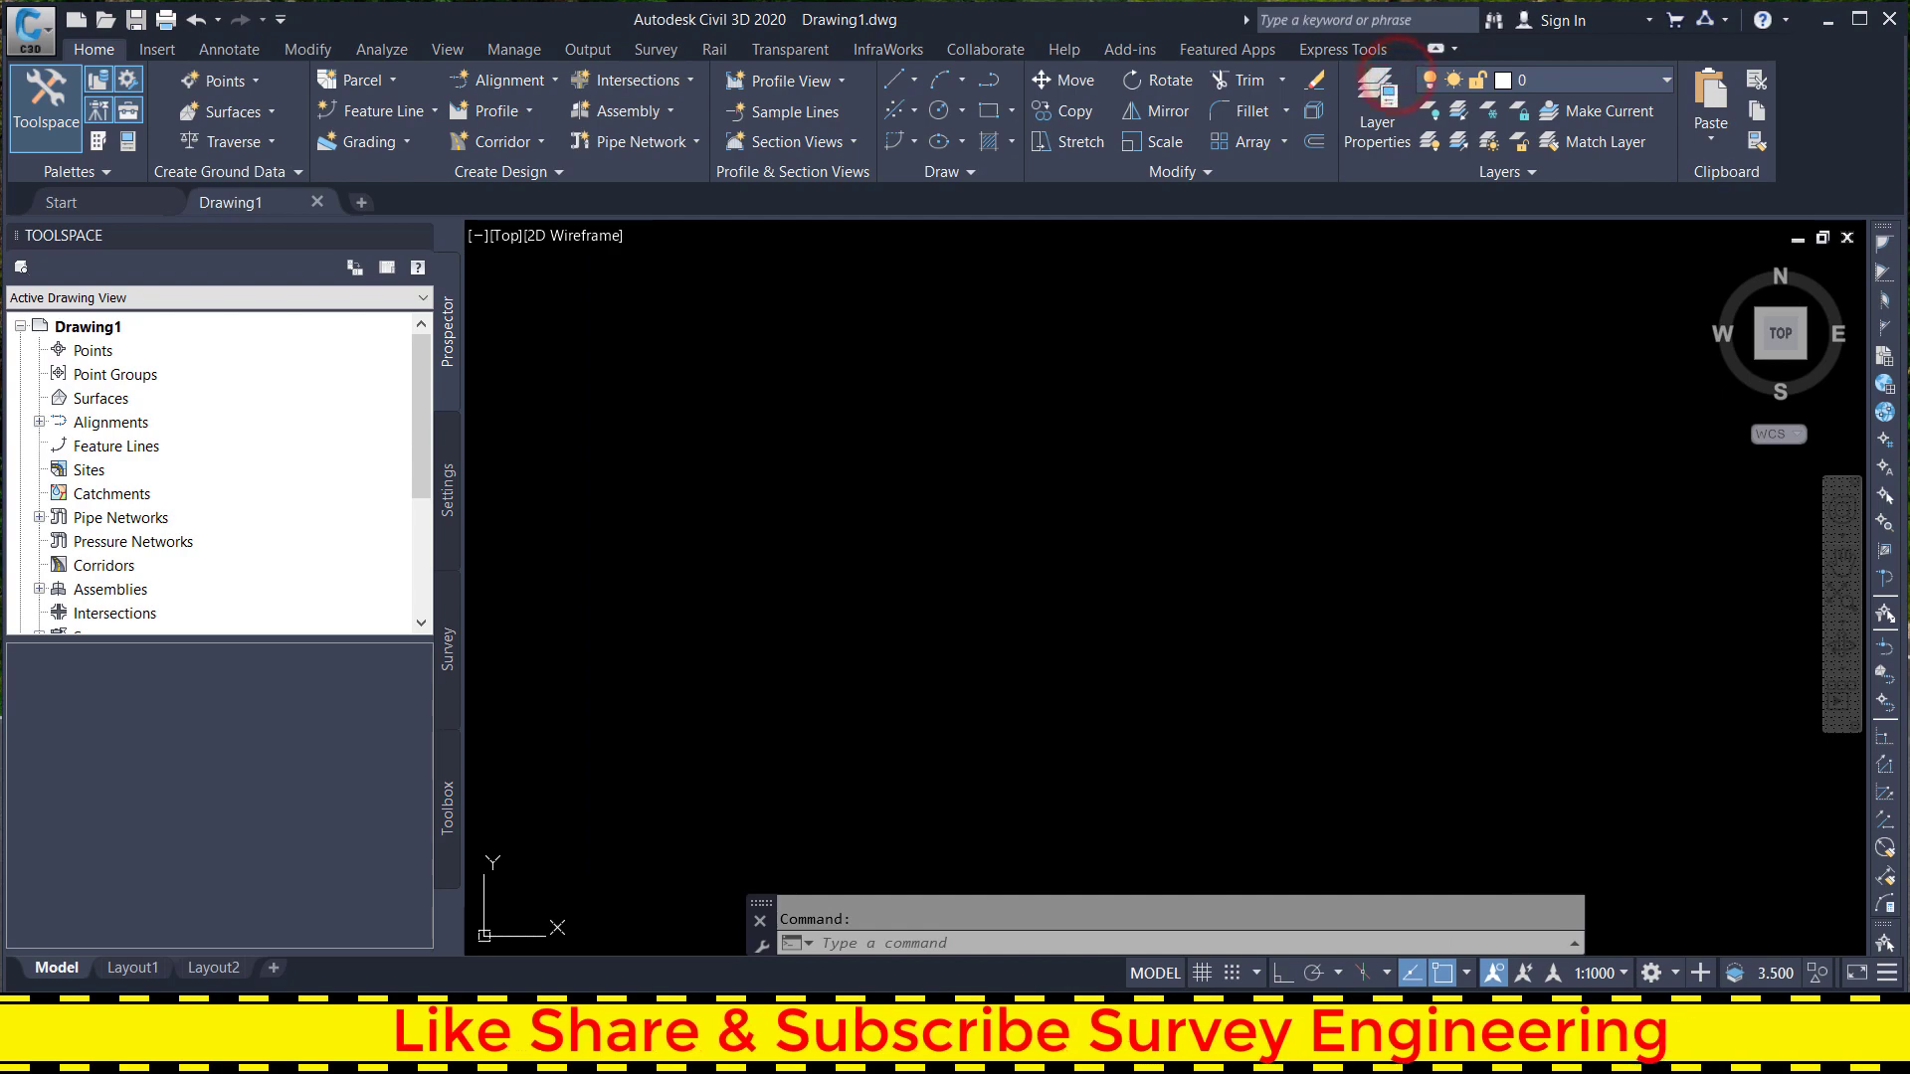
key(alt+Tab)
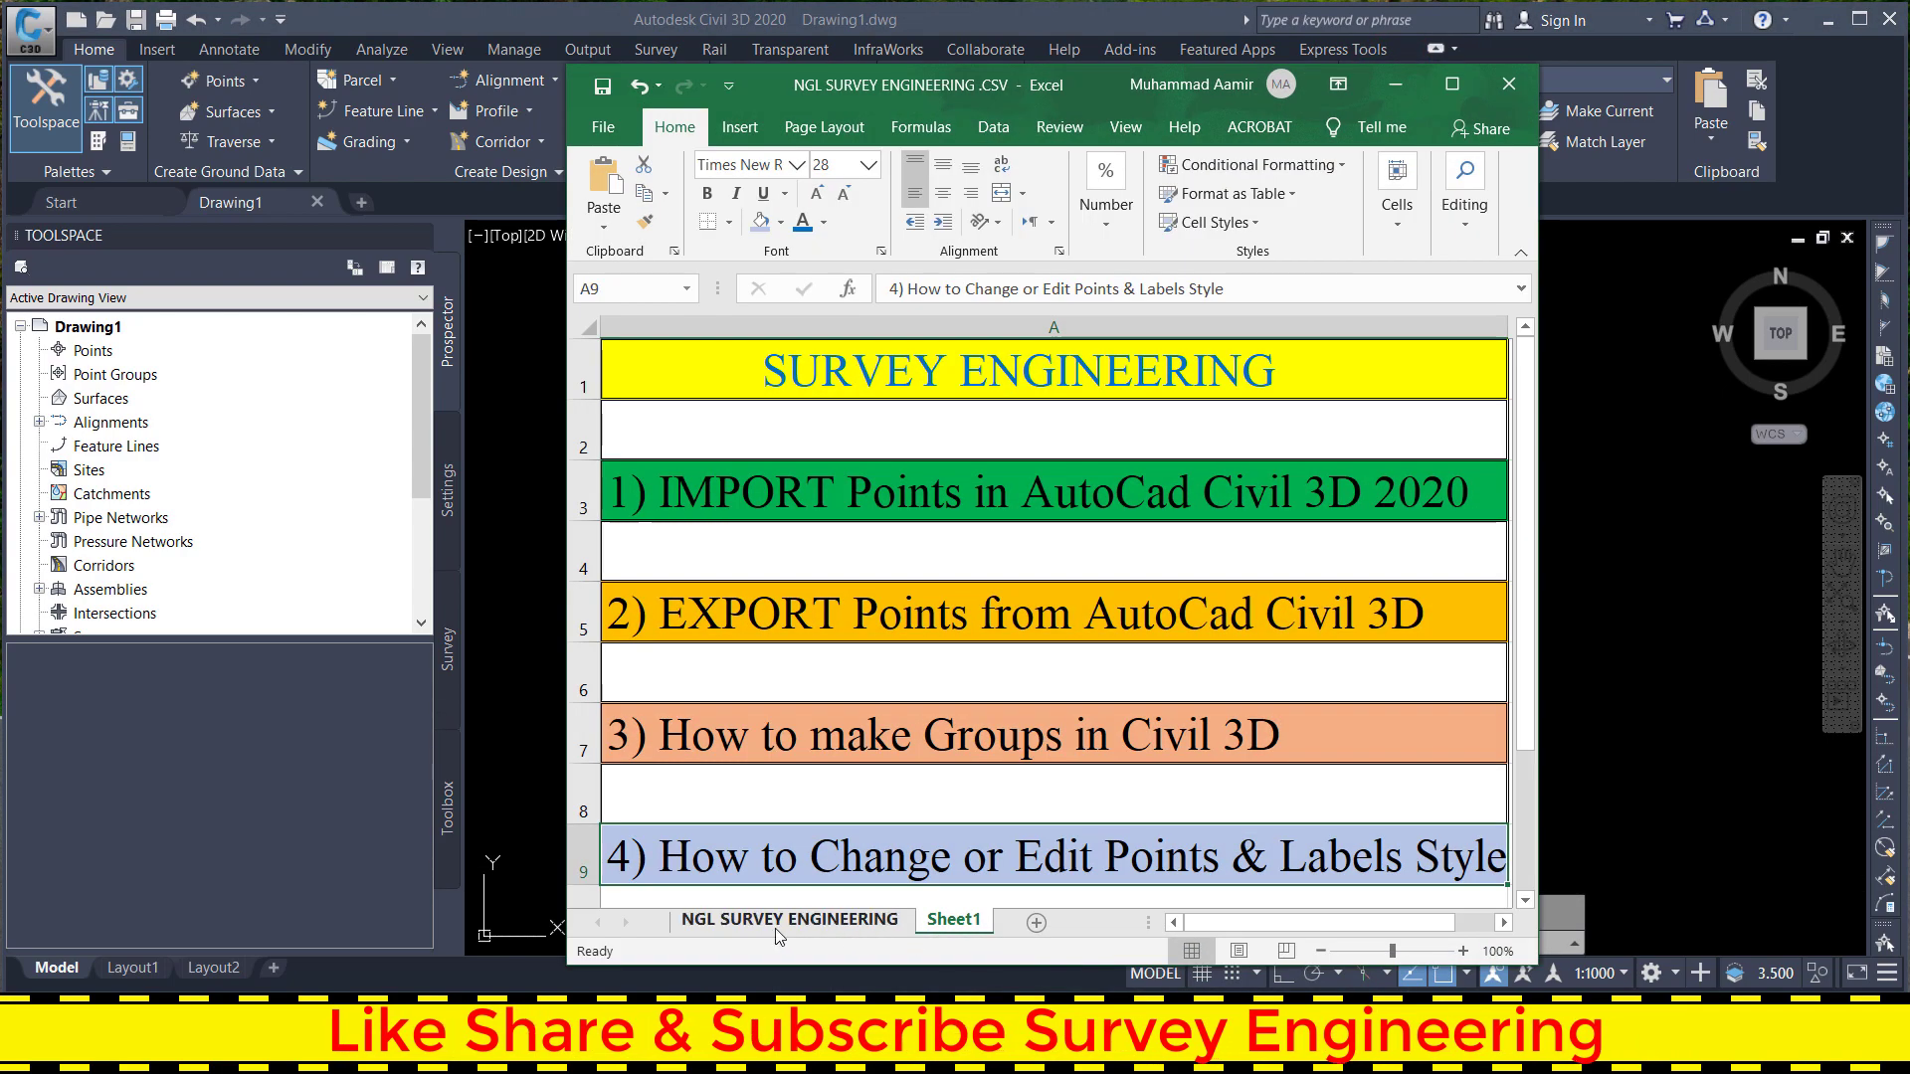
- Switch to the NGL SURVEY ENGINEERING sheet and scroll to the top of the data
click(776, 935)
scroll(799, 420, up, 6)
scroll(799, 419, up, 8)
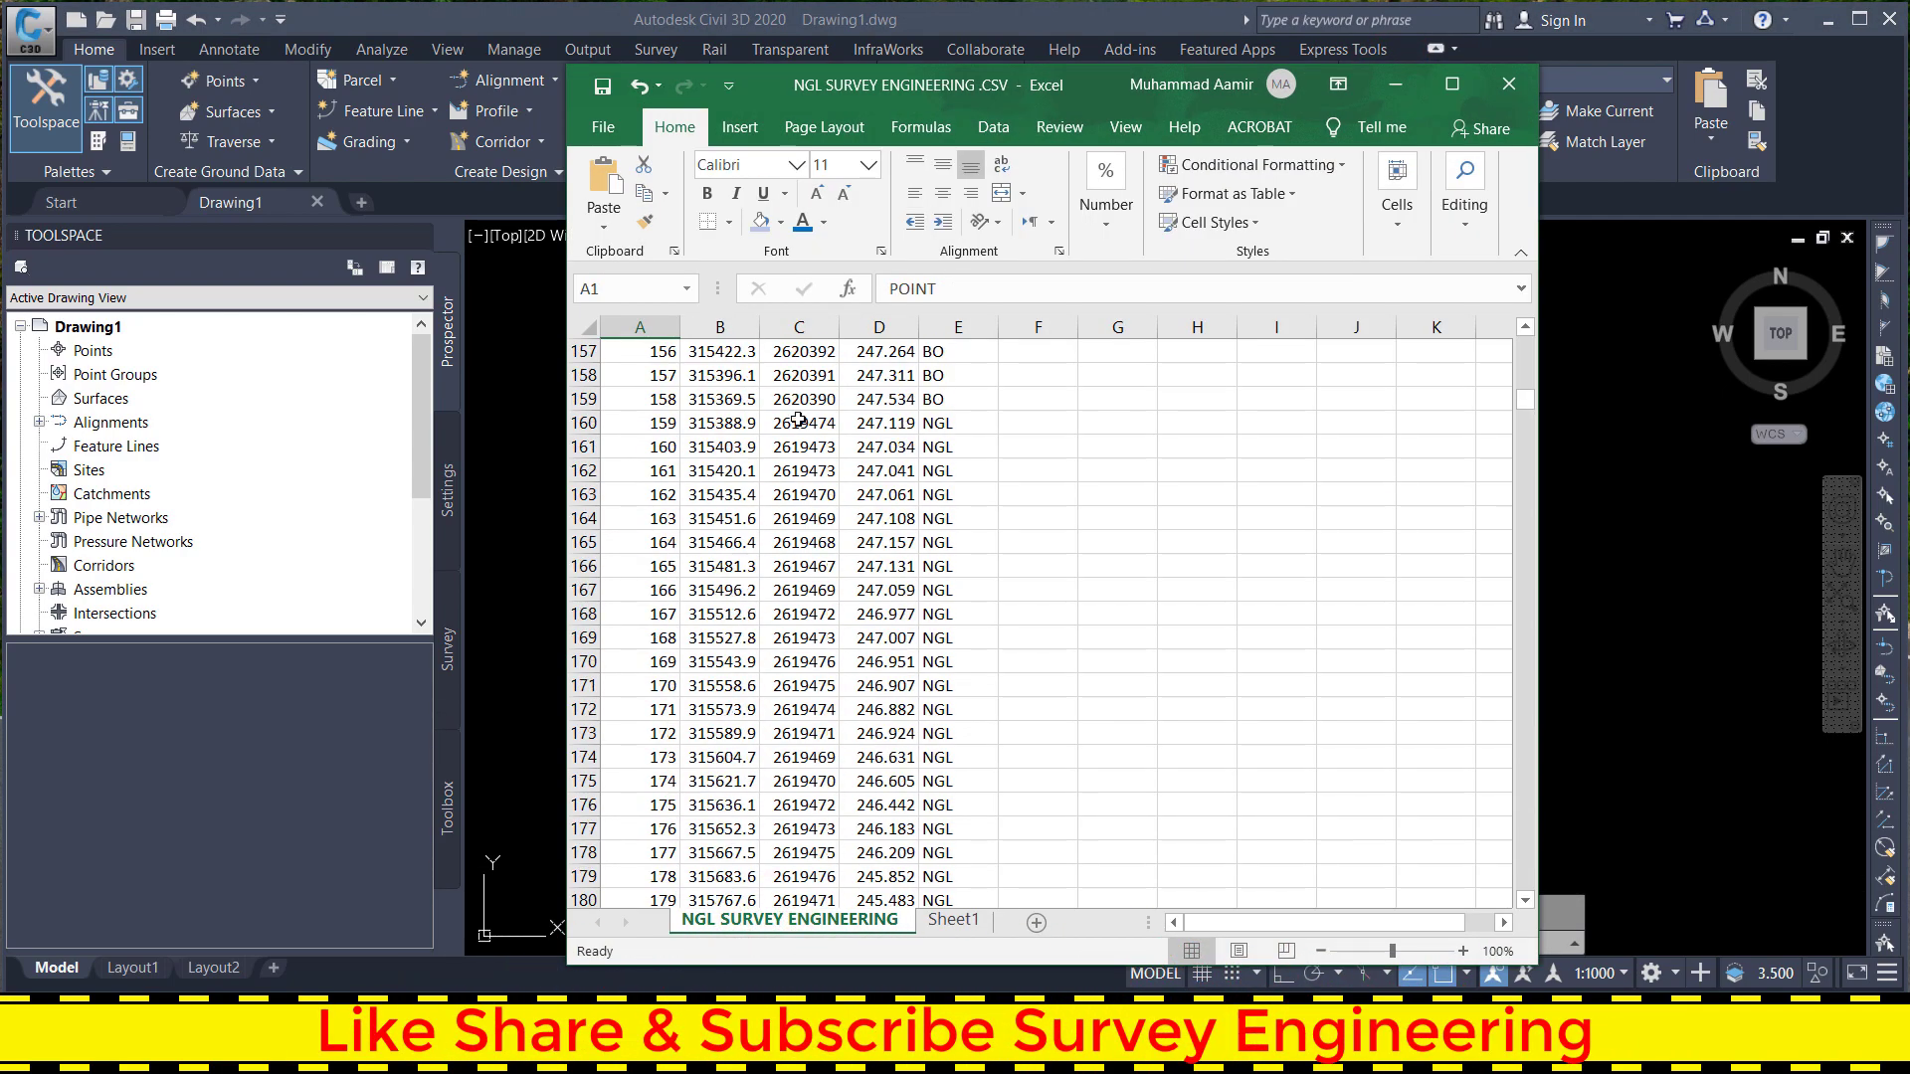
scroll(1061, 418, up, 15)
scroll(968, 439, up, 9)
scroll(1160, 414, up, 18)
scroll(1160, 414, up, 7)
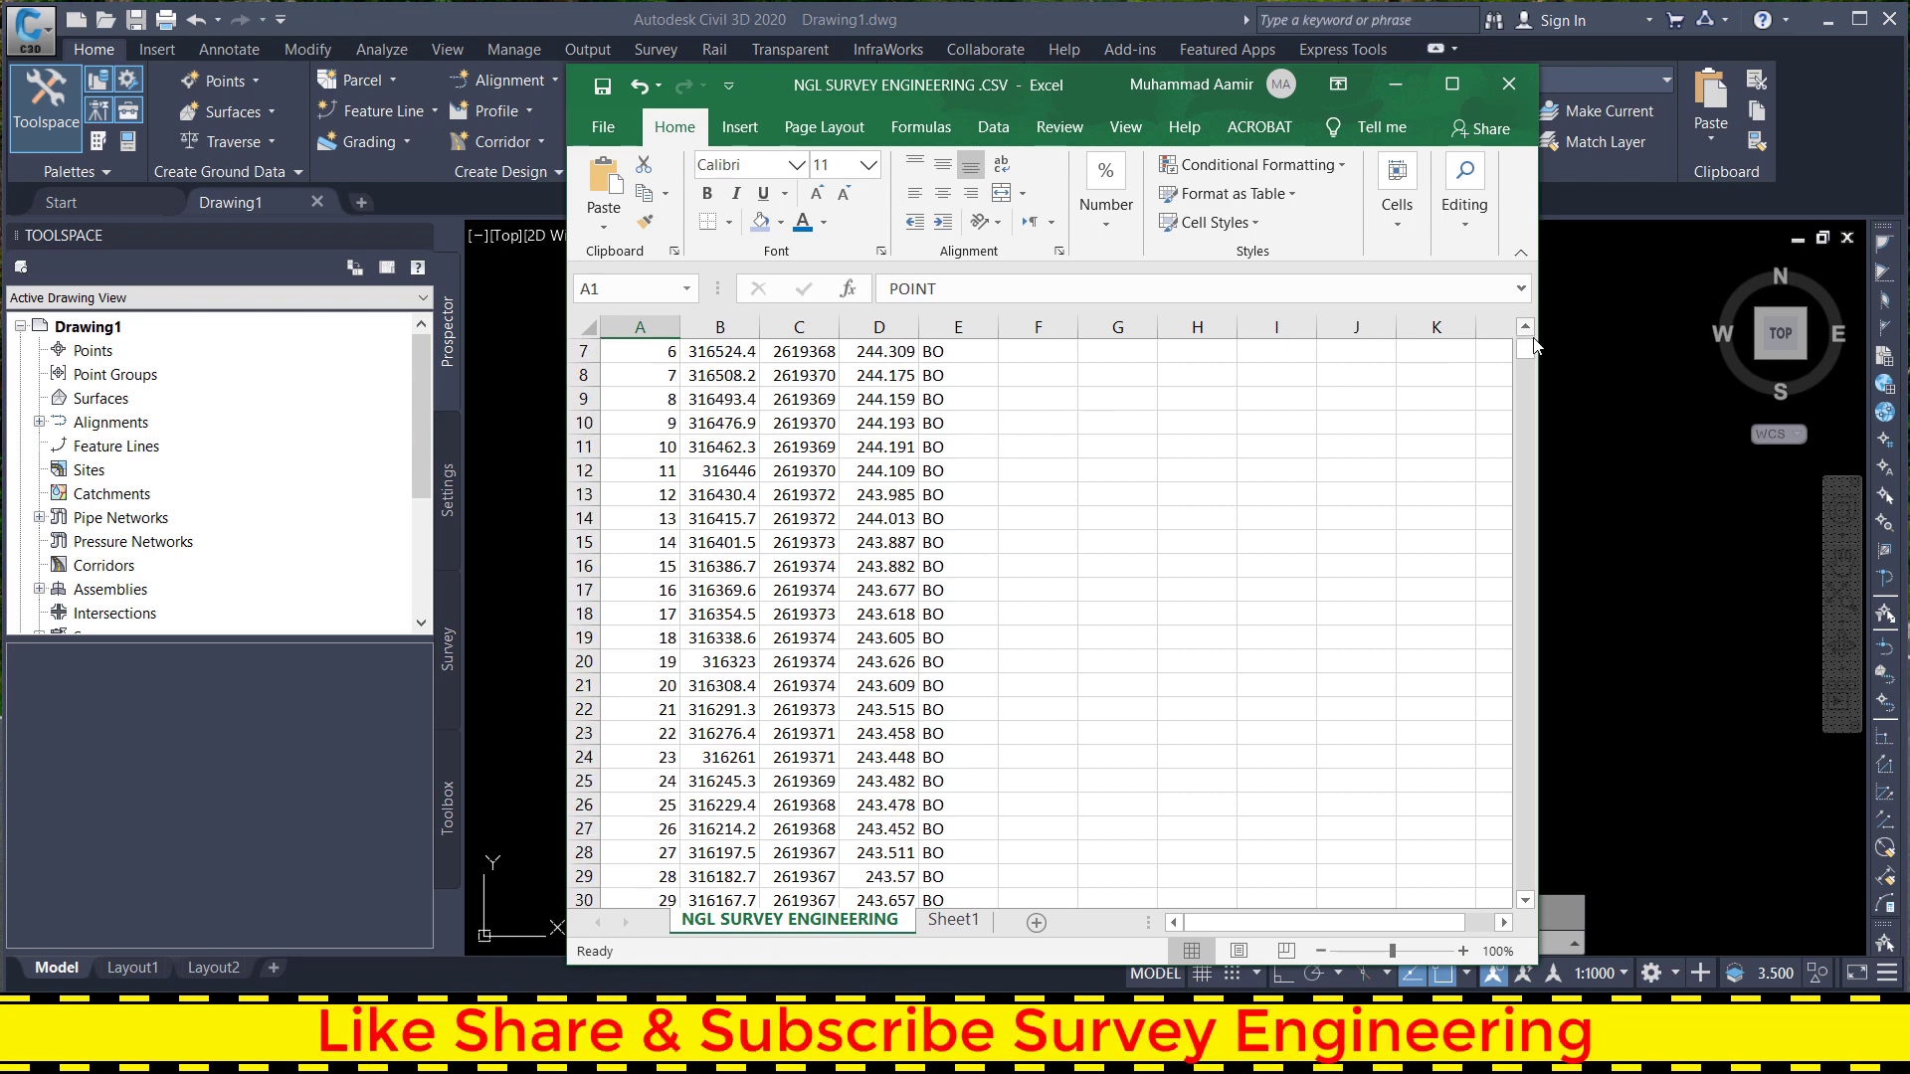
drag(1530, 356, 1527, 343)
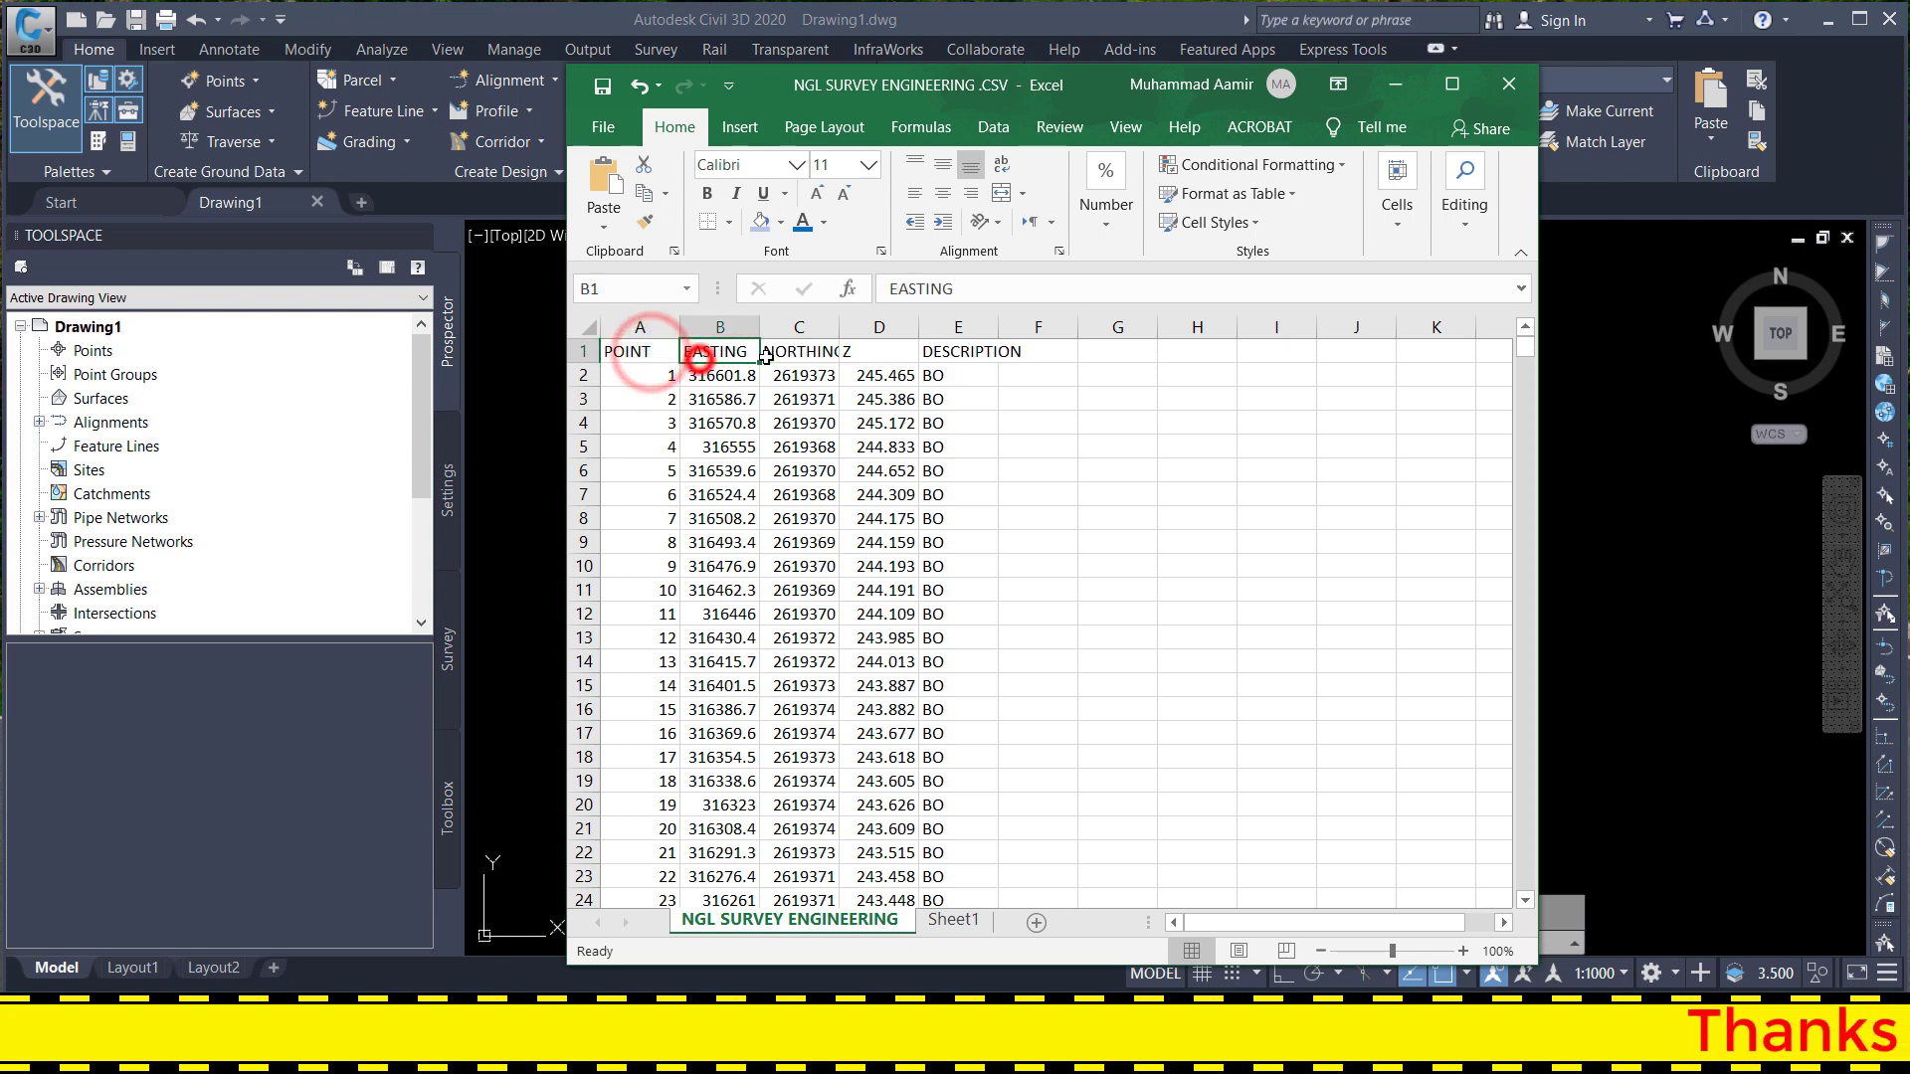
- Review the NORTHING, Z and DESCRIPTION columns through the point rows, then close the CSV
click(796, 353)
click(877, 350)
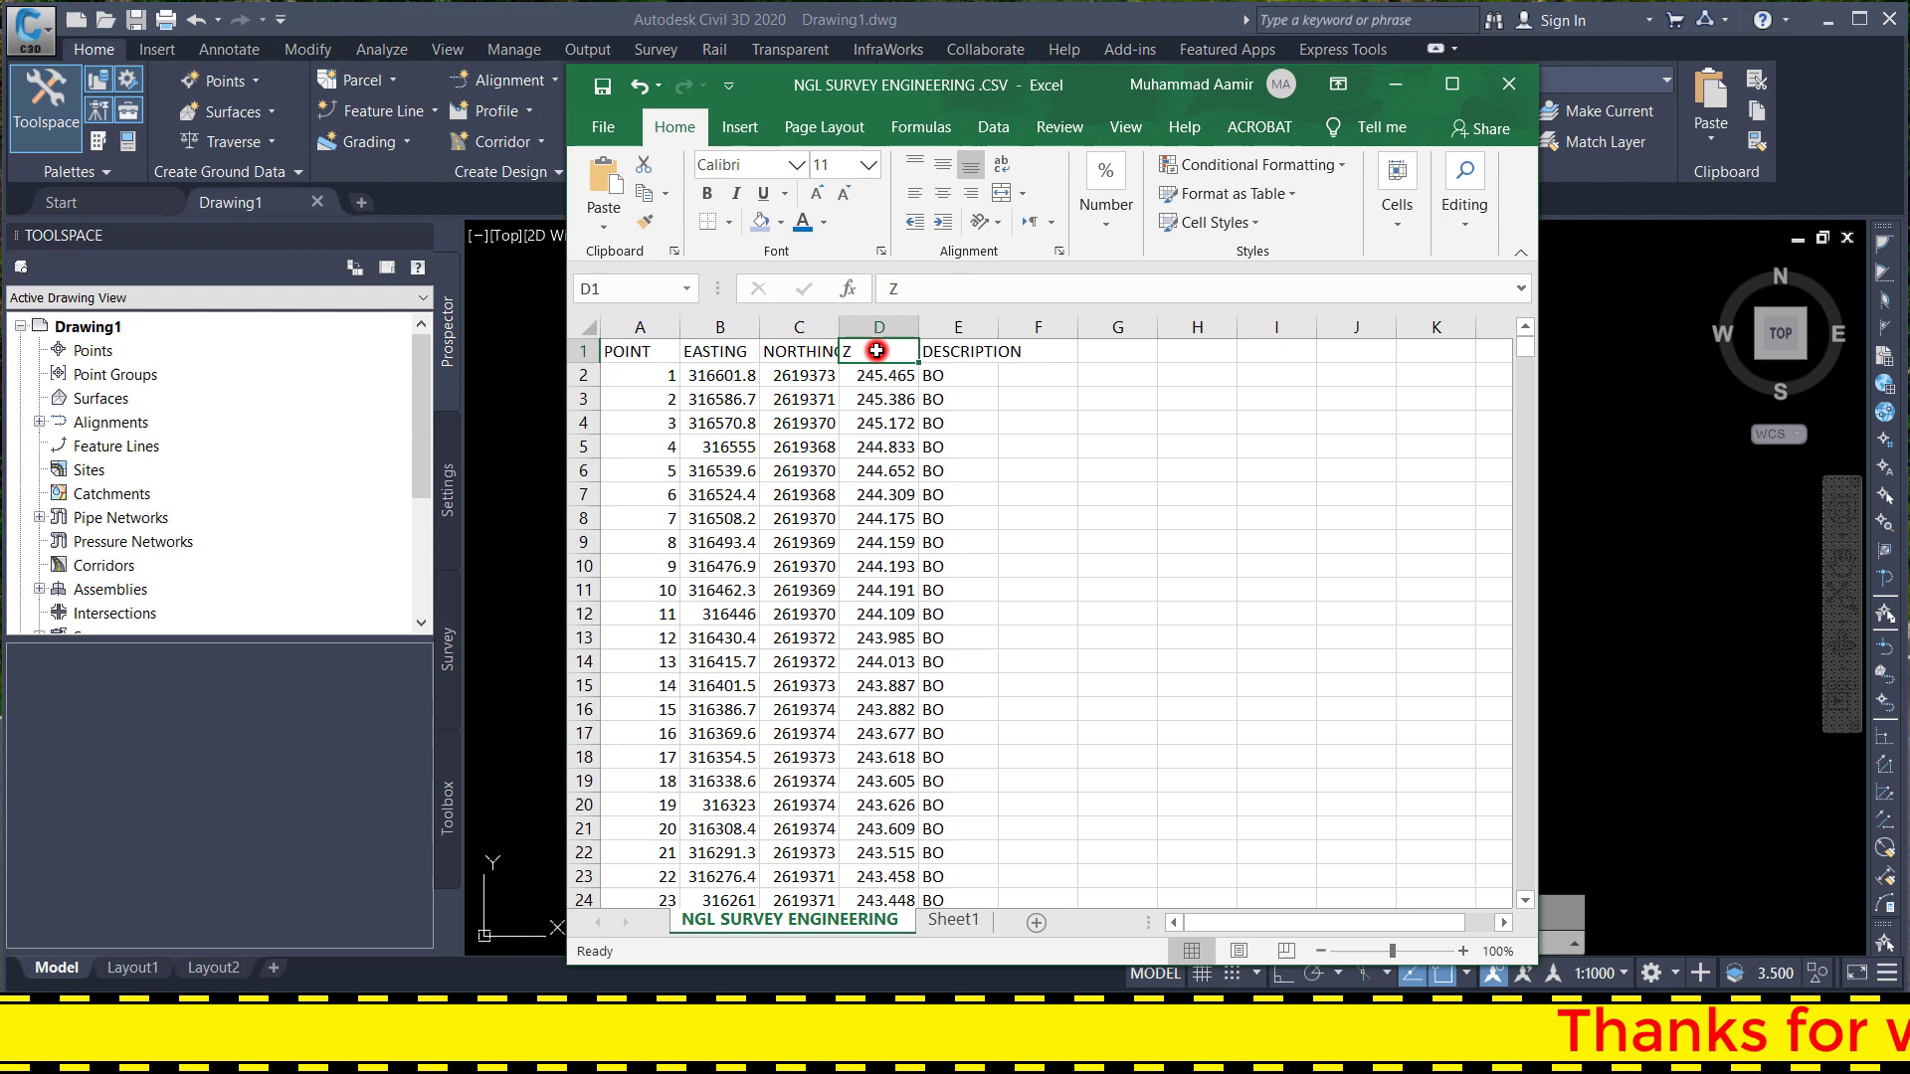
click(974, 352)
scroll(942, 468, down, 1)
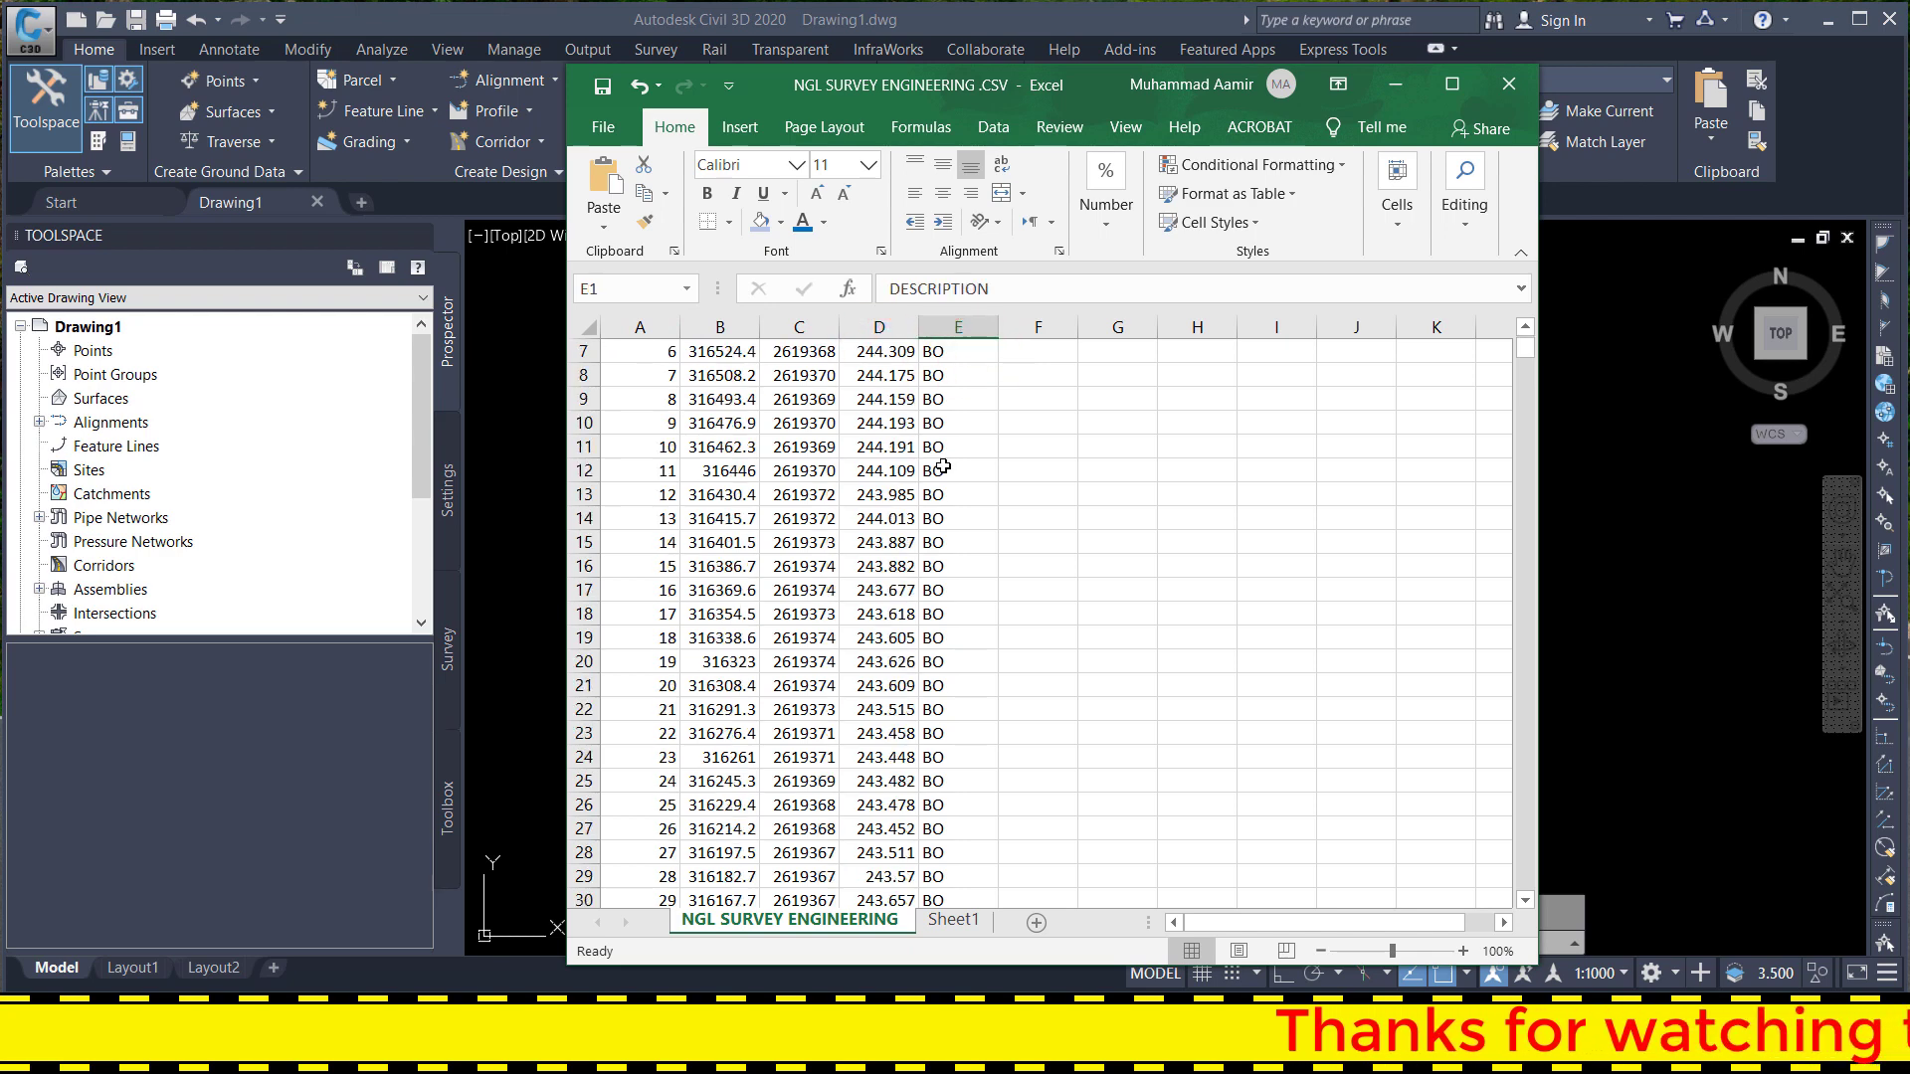
scroll(943, 488, down, 2)
scroll(944, 518, down, 6)
scroll(946, 552, down, 11)
scroll(946, 553, down, 8)
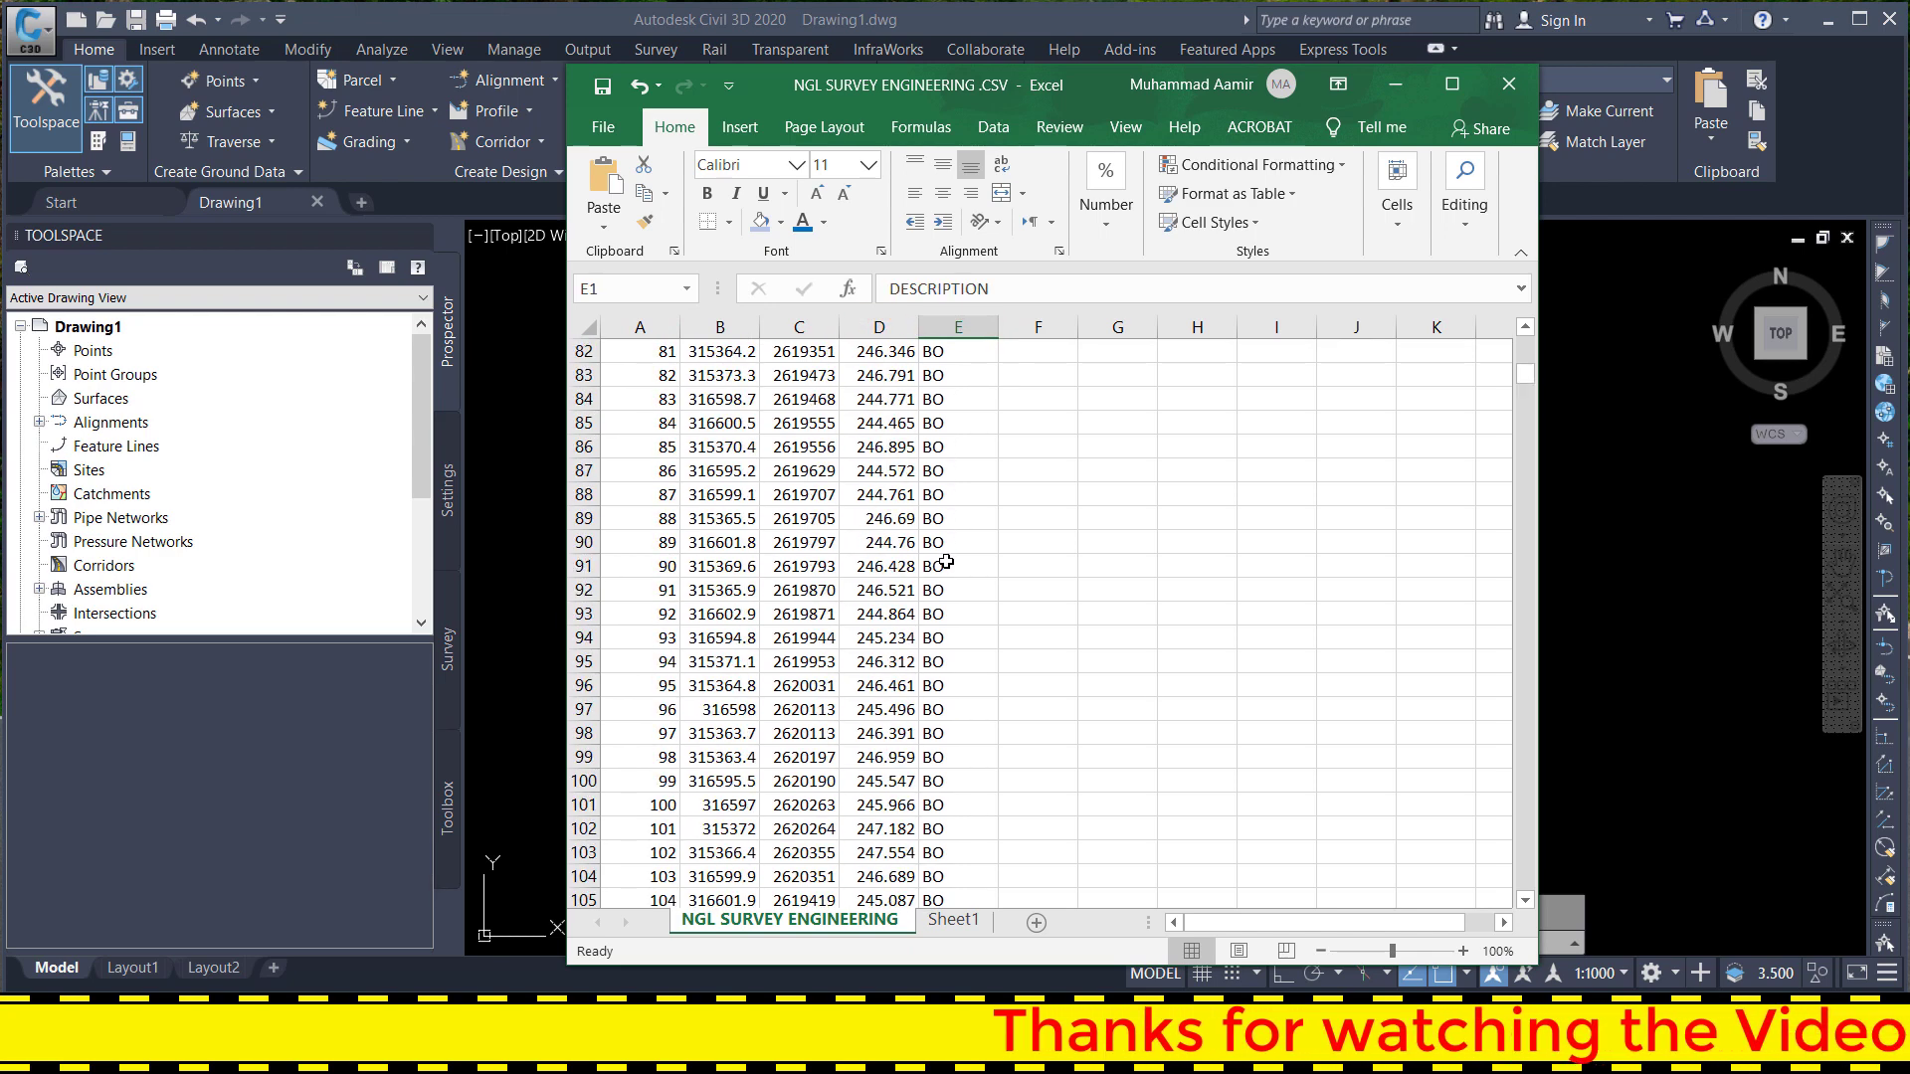
scroll(946, 557, down, 12)
scroll(945, 561, down, 6)
scroll(945, 565, down, 11)
scroll(940, 547, down, 5)
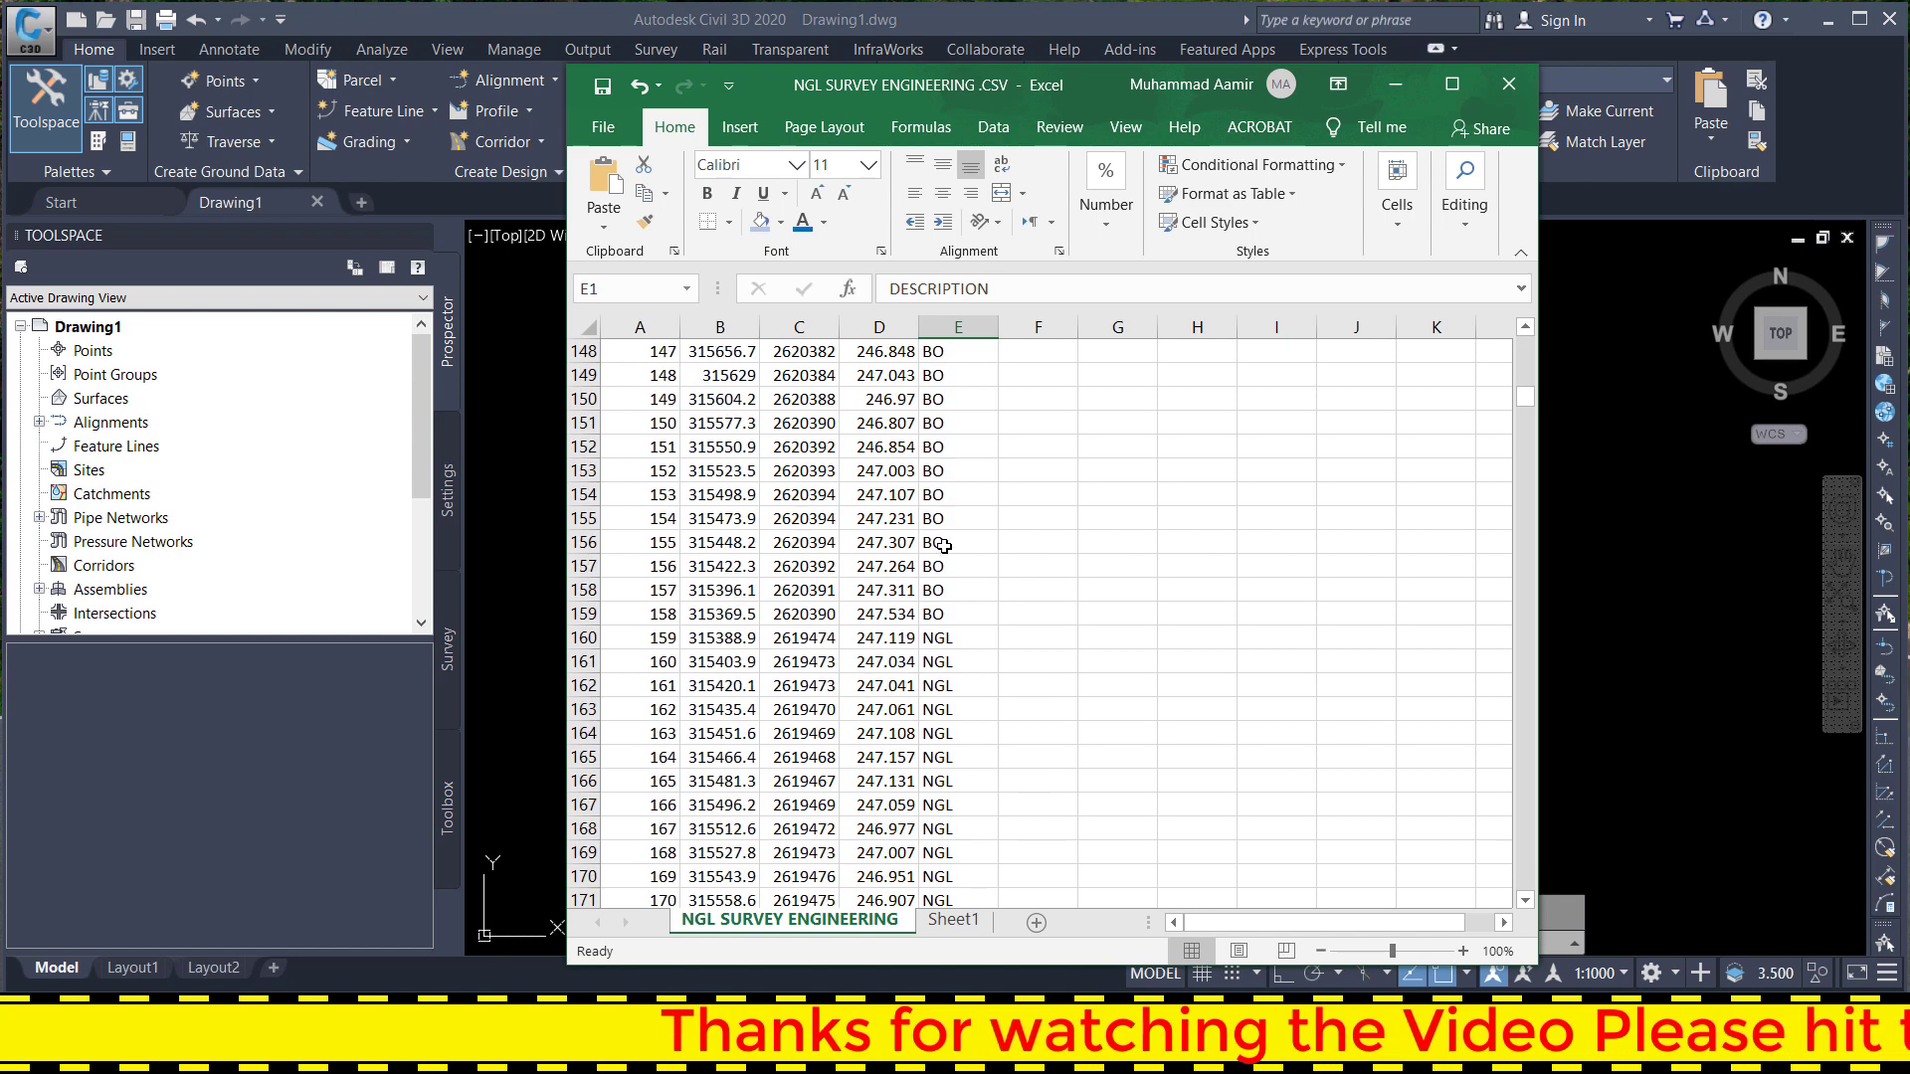
scroll(930, 518, up, 5)
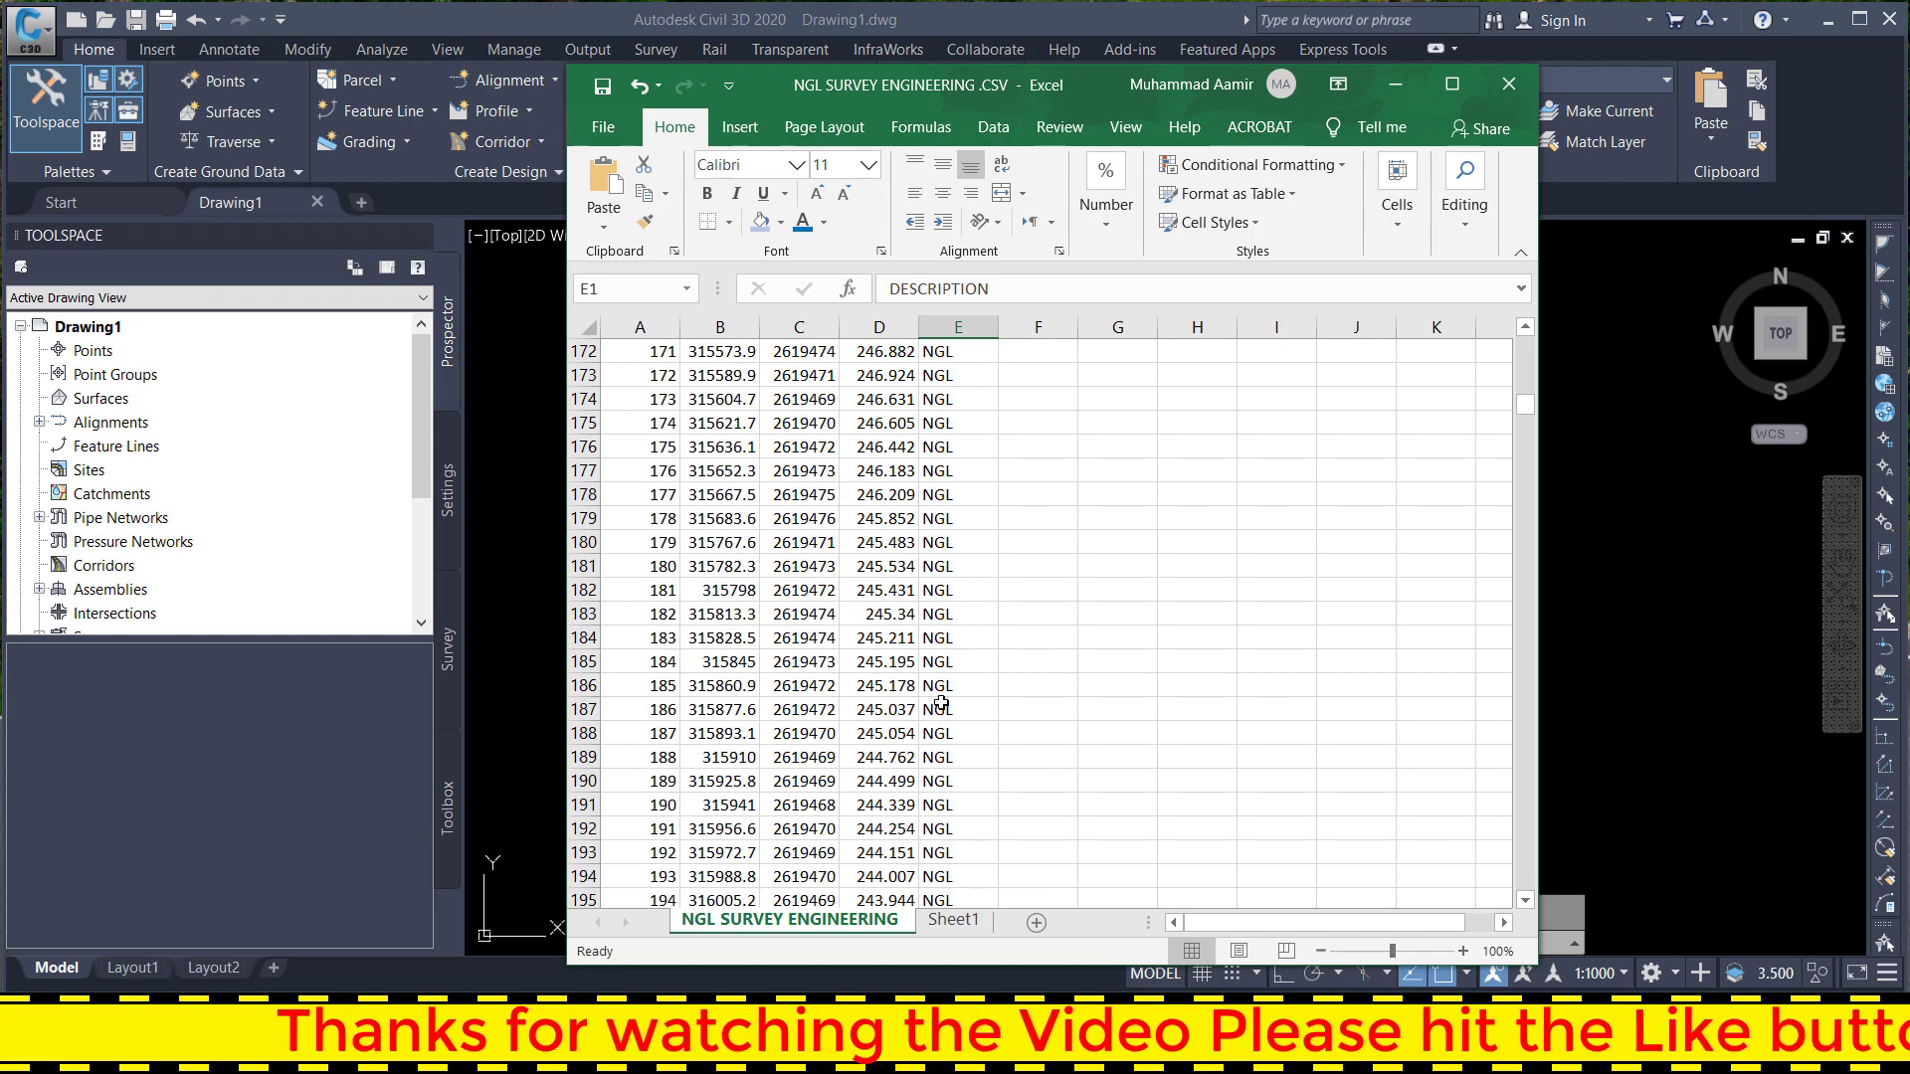
scroll(942, 738, down, 6)
scroll(944, 645, up, 7)
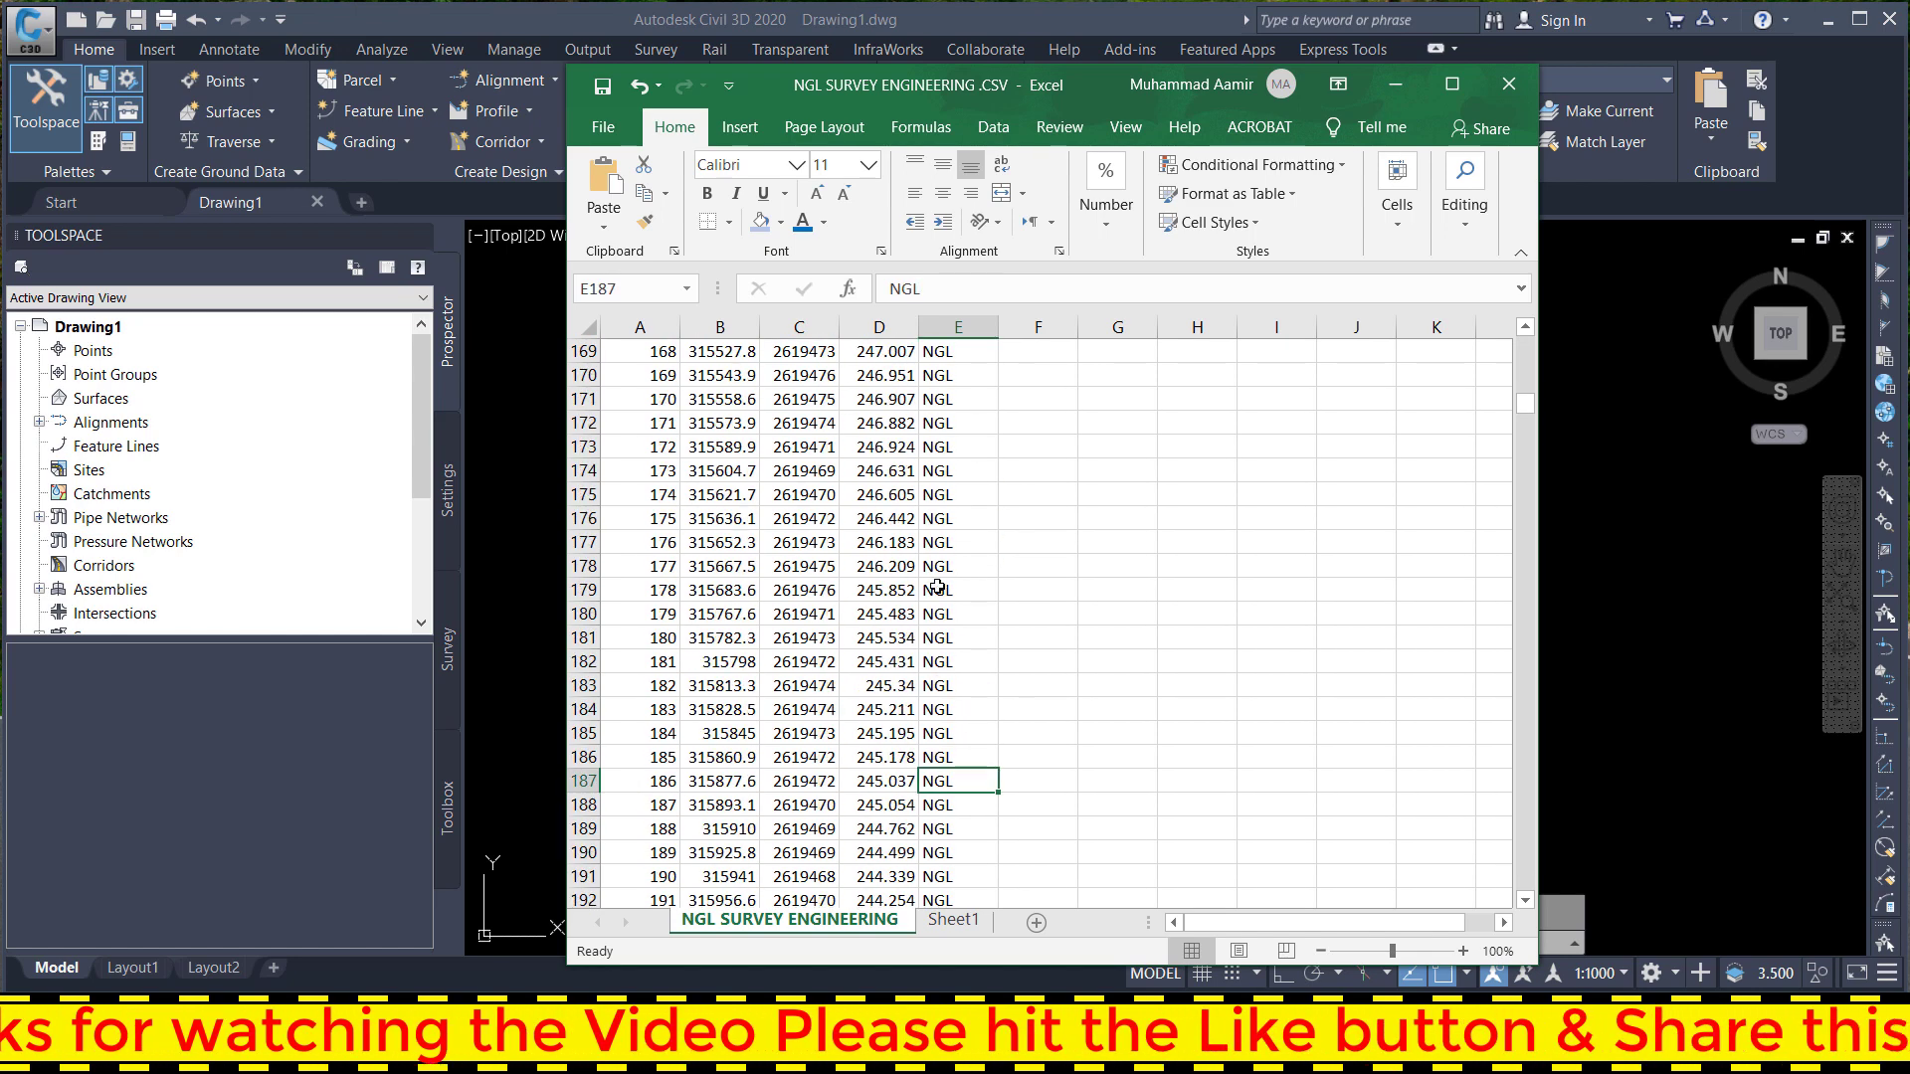
scroll(937, 554, up, 5)
scroll(935, 547, down, 5)
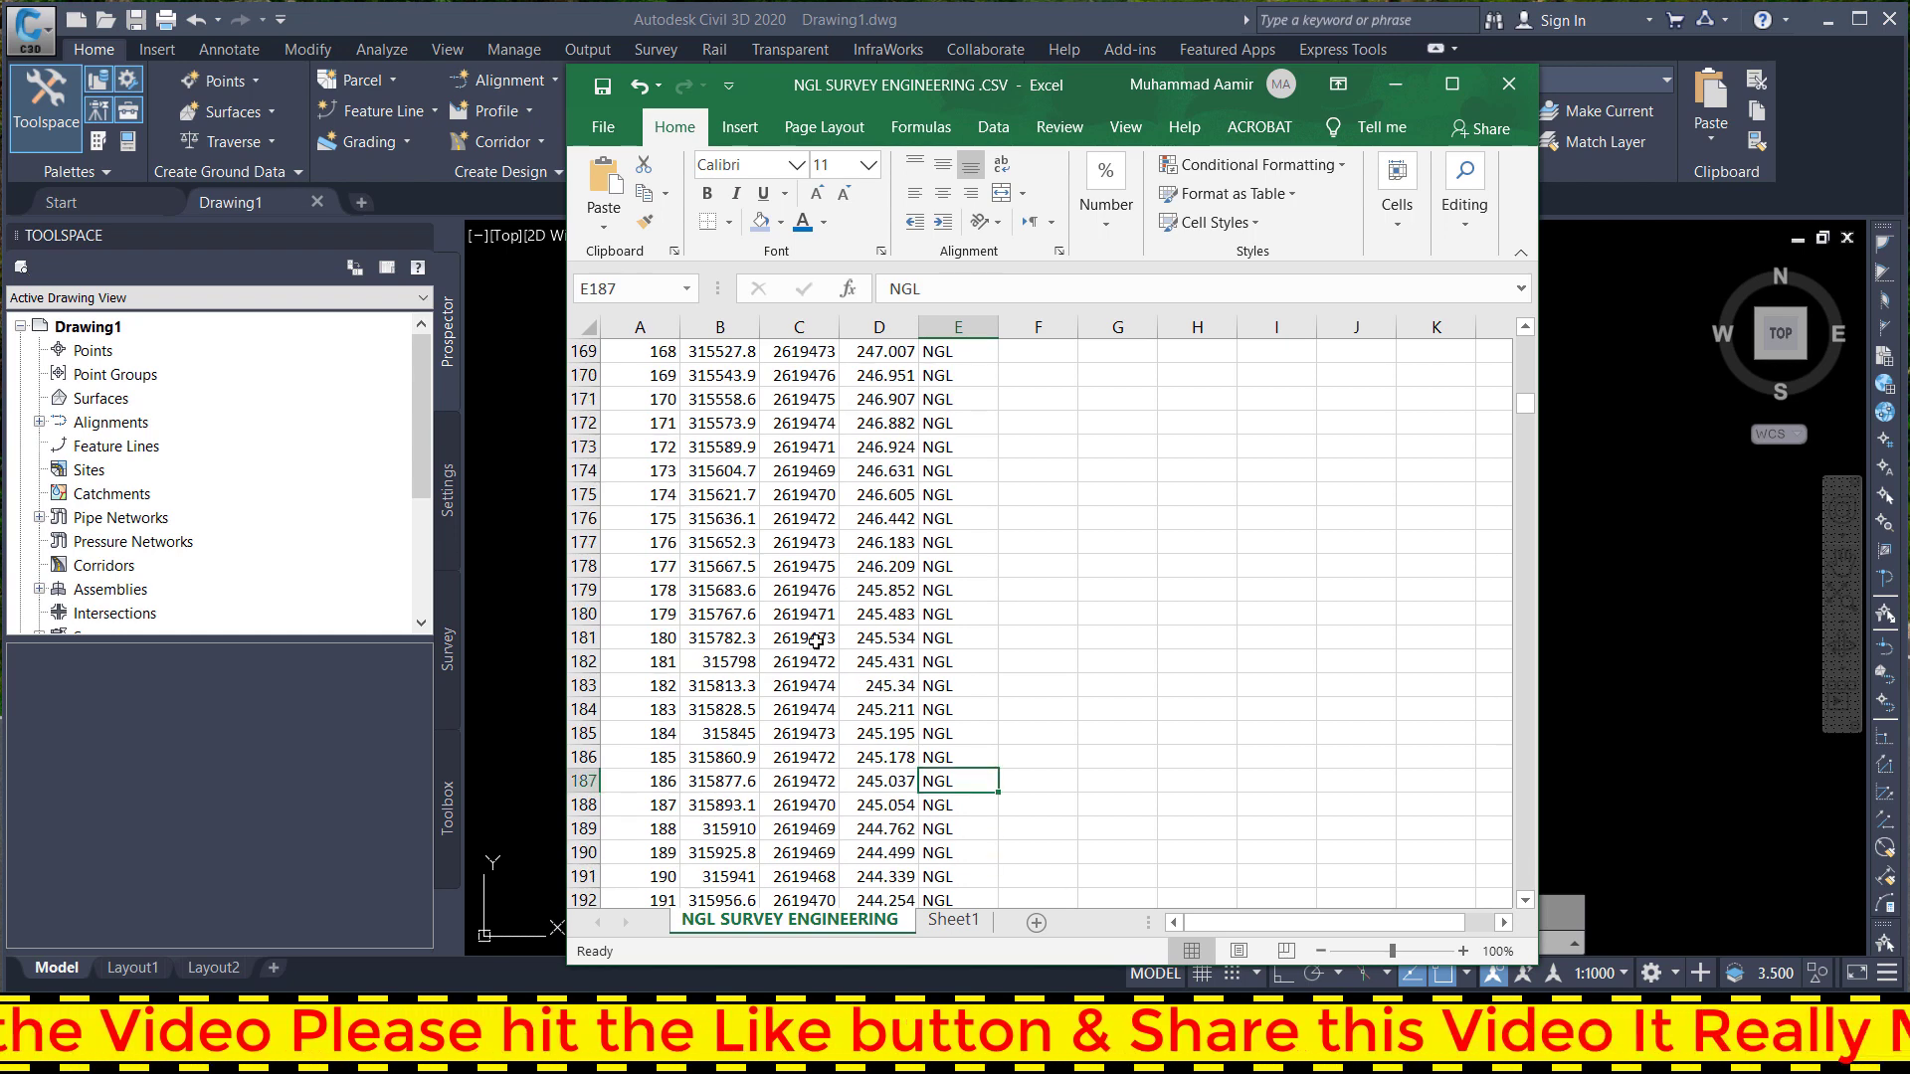
scroll(920, 552, up, 5)
scroll(905, 557, up, 8)
scroll(902, 559, up, 7)
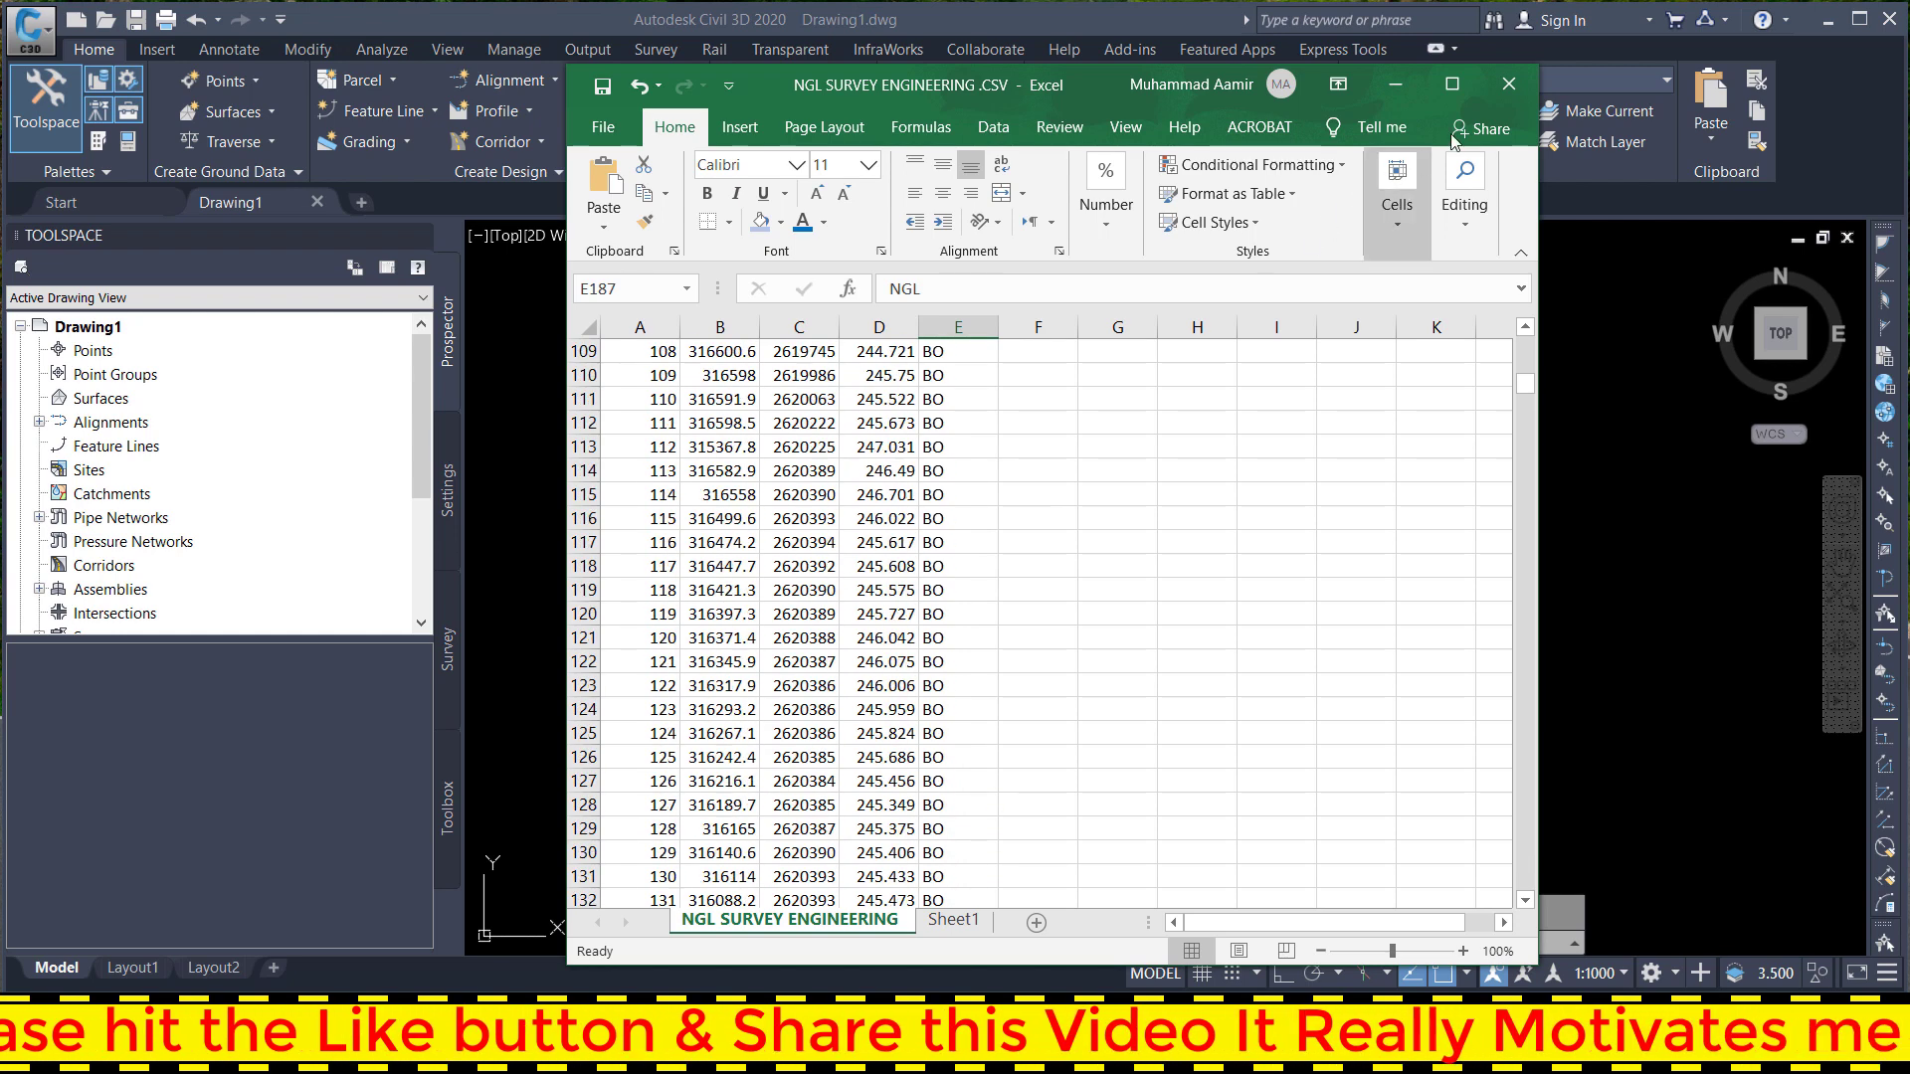
click(1506, 88)
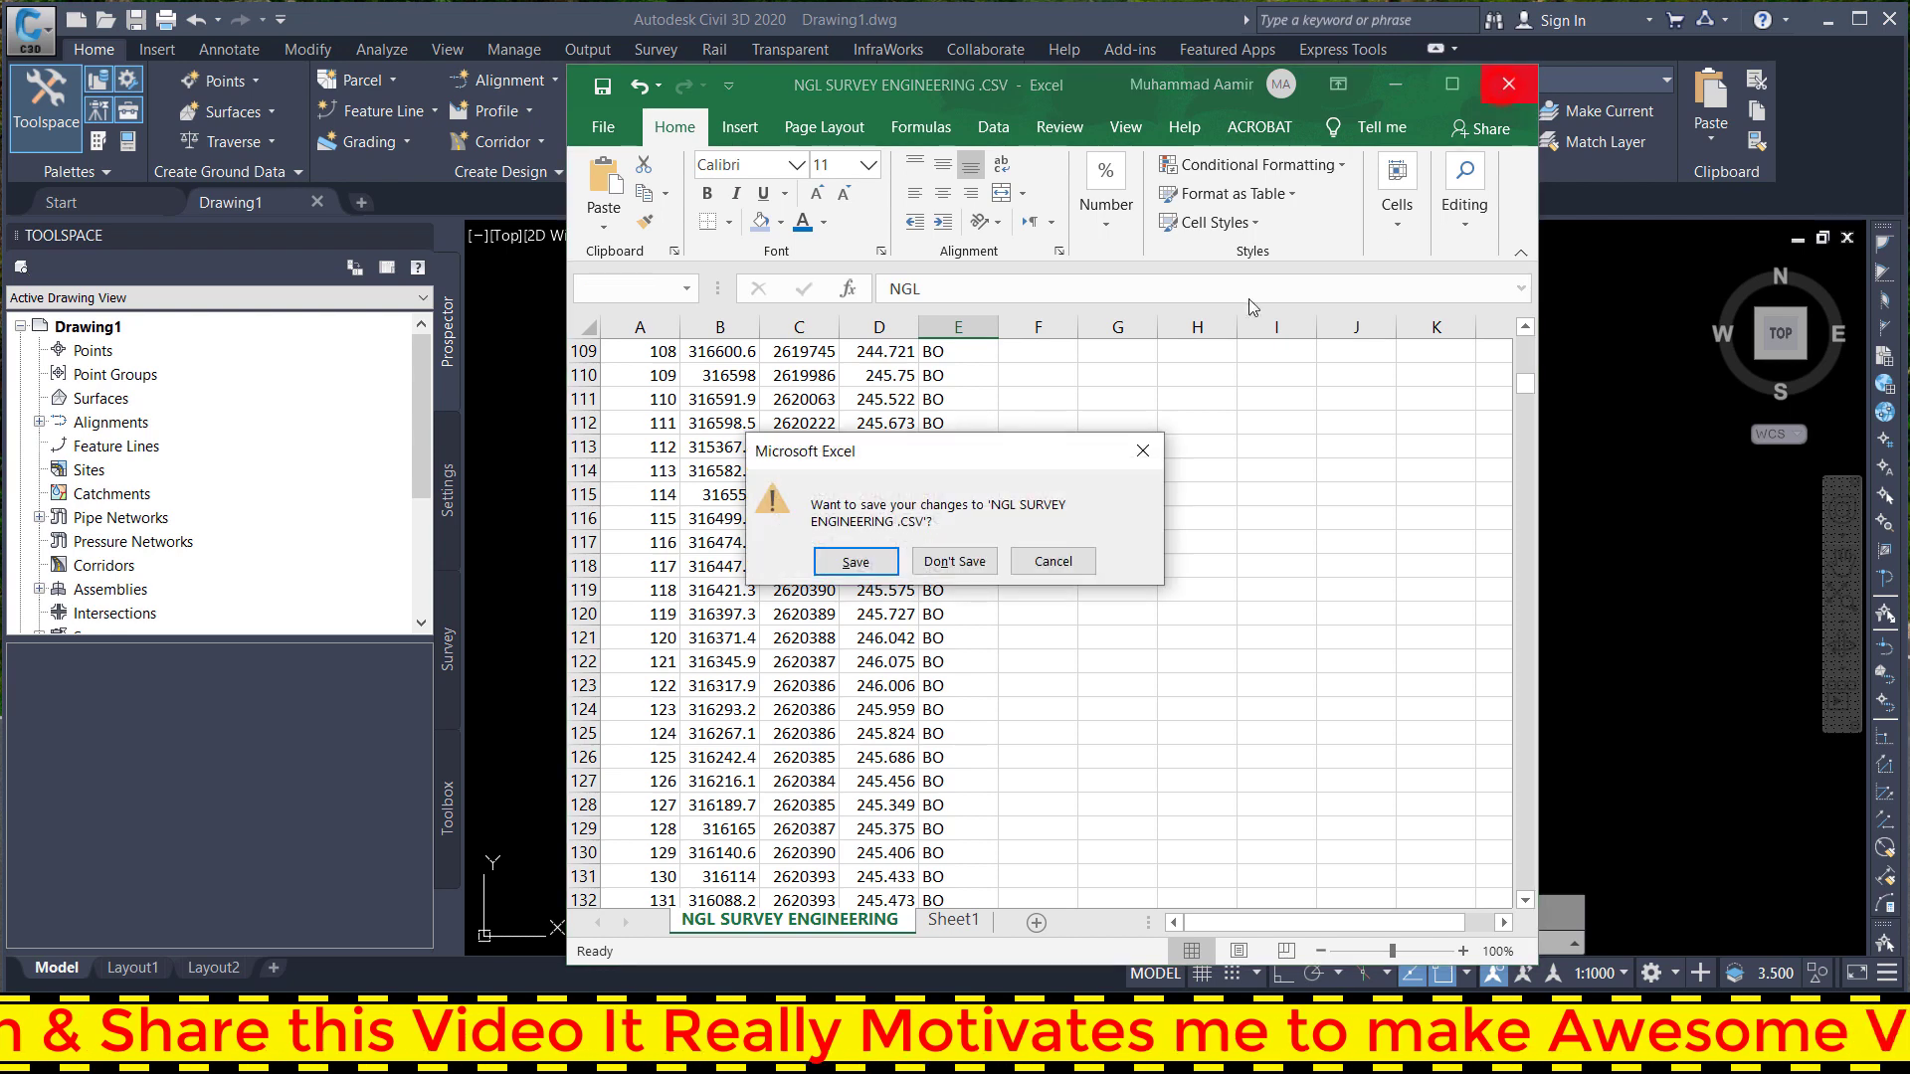
- Discard the CSV changes, then open Import Points from the Create Points toolbar via Prospector's Points > Create
click(953, 563)
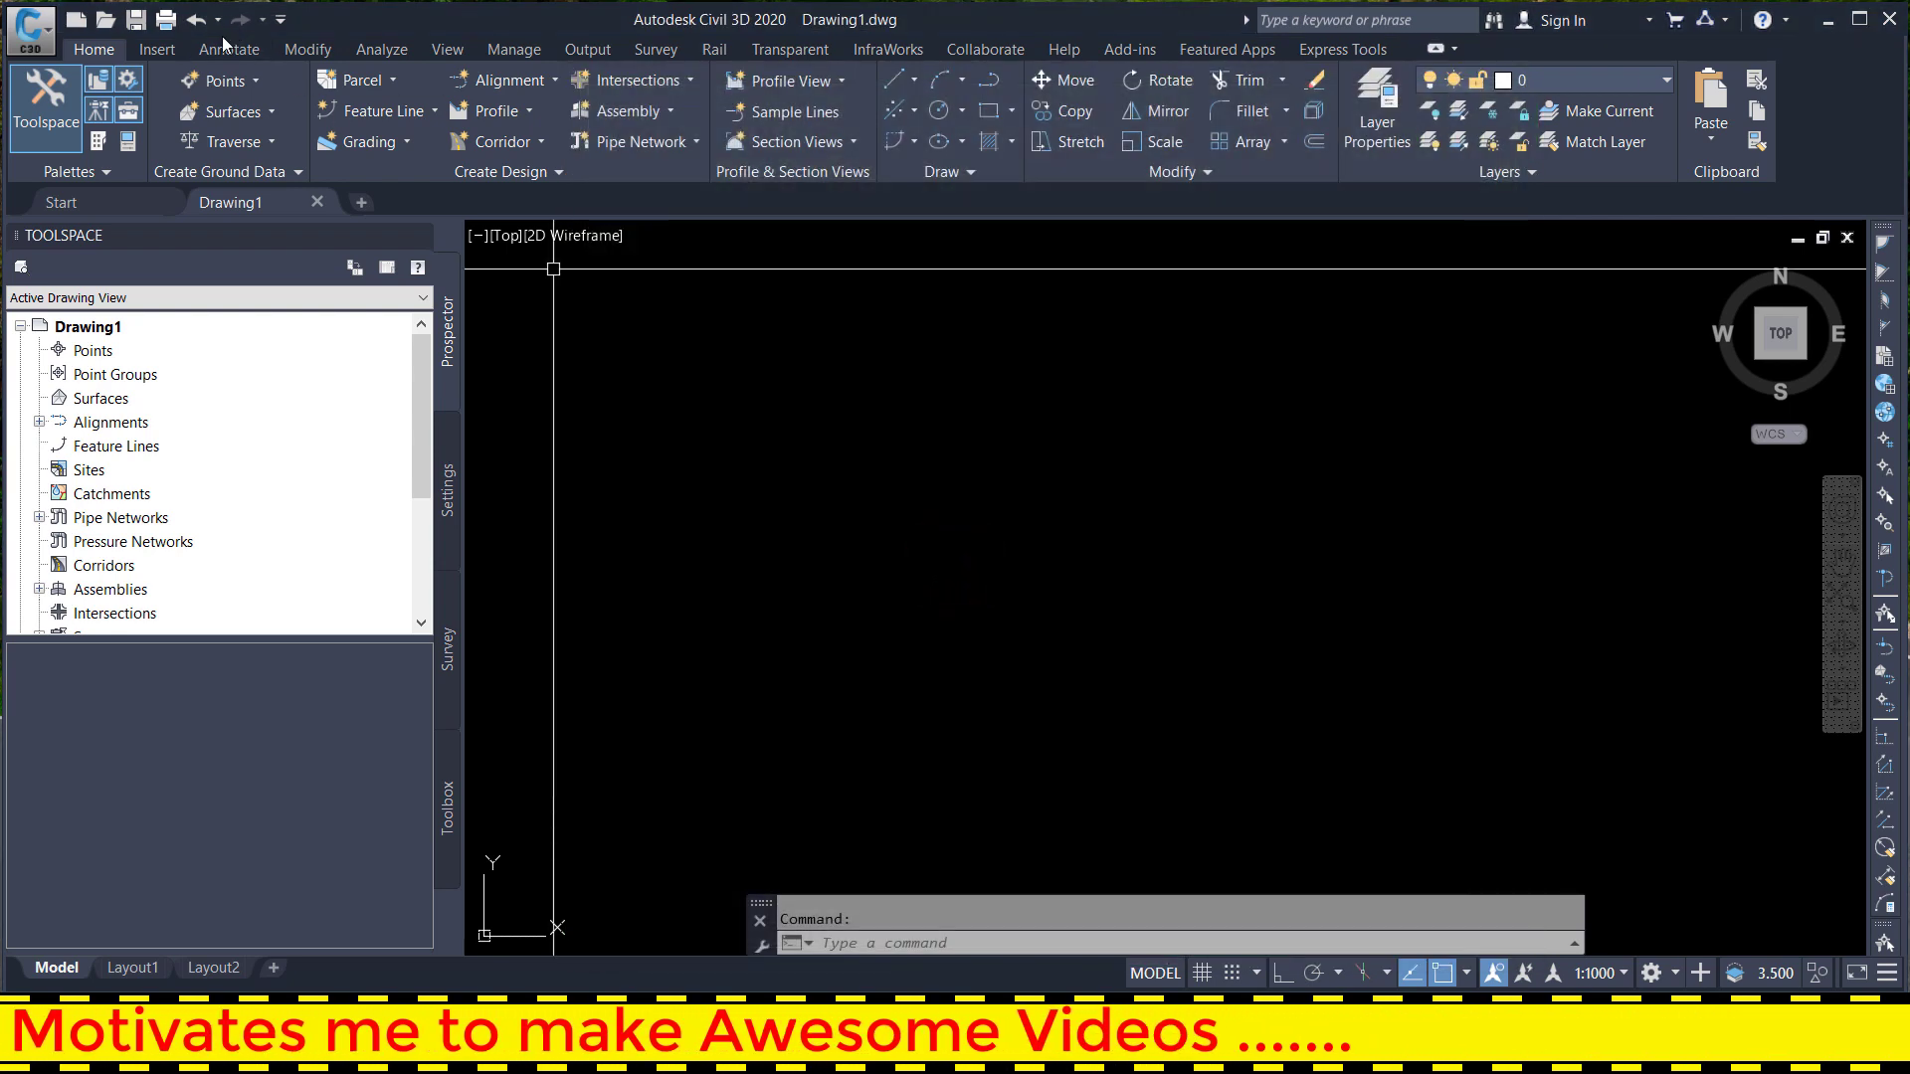
click(84, 358)
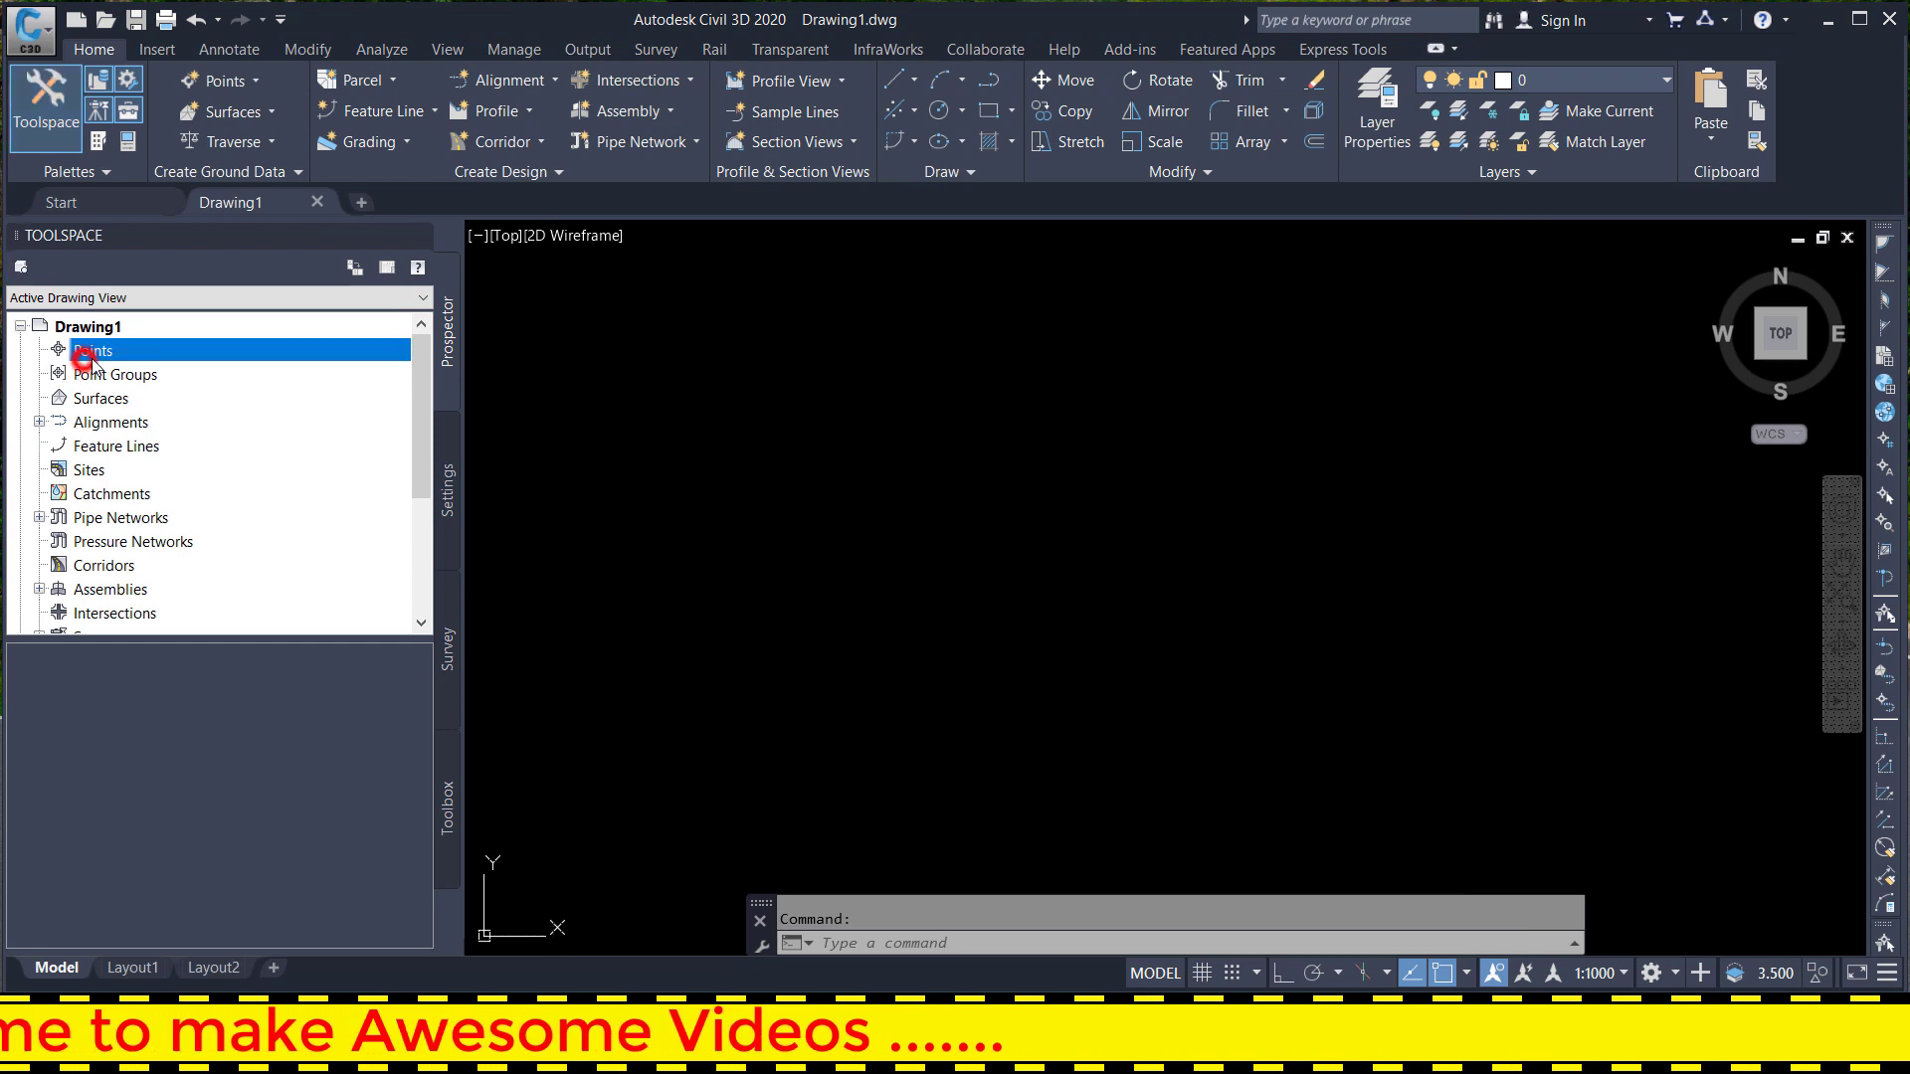
right_click(112, 360)
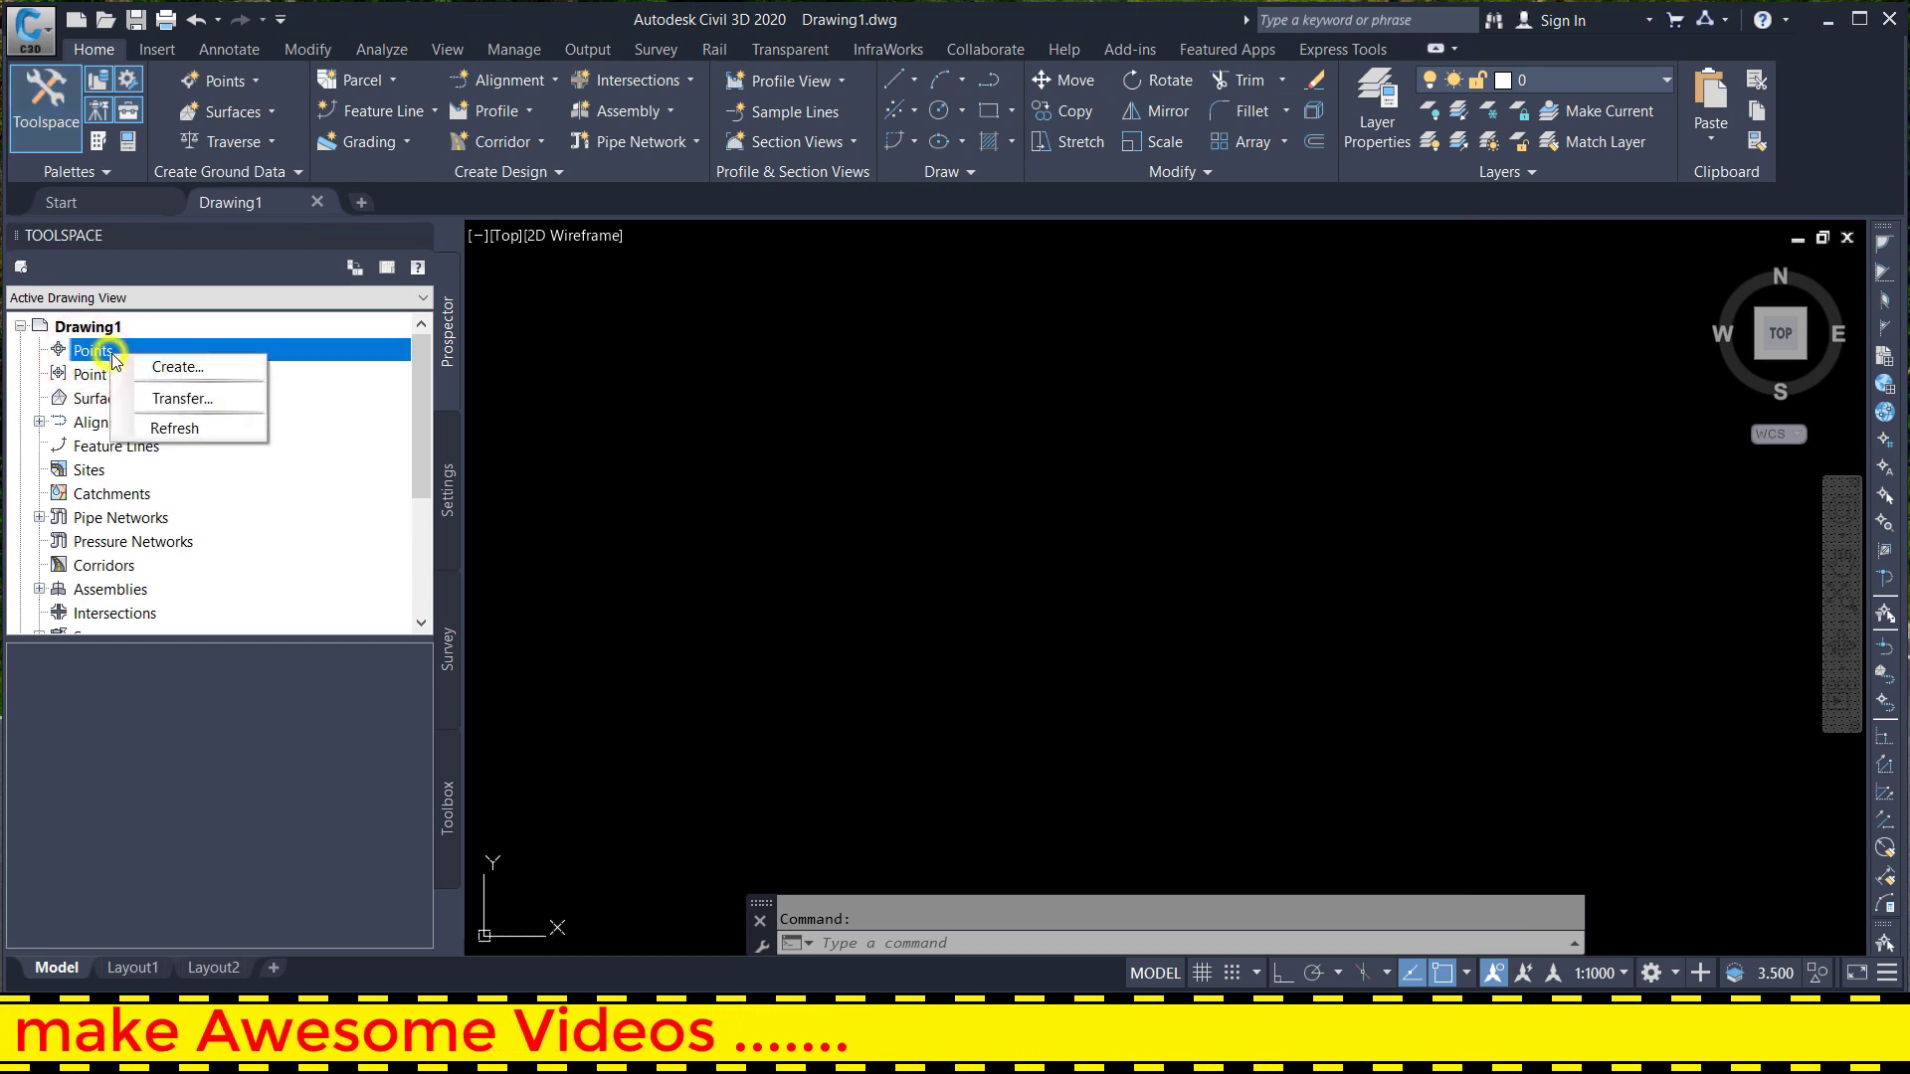
click(182, 367)
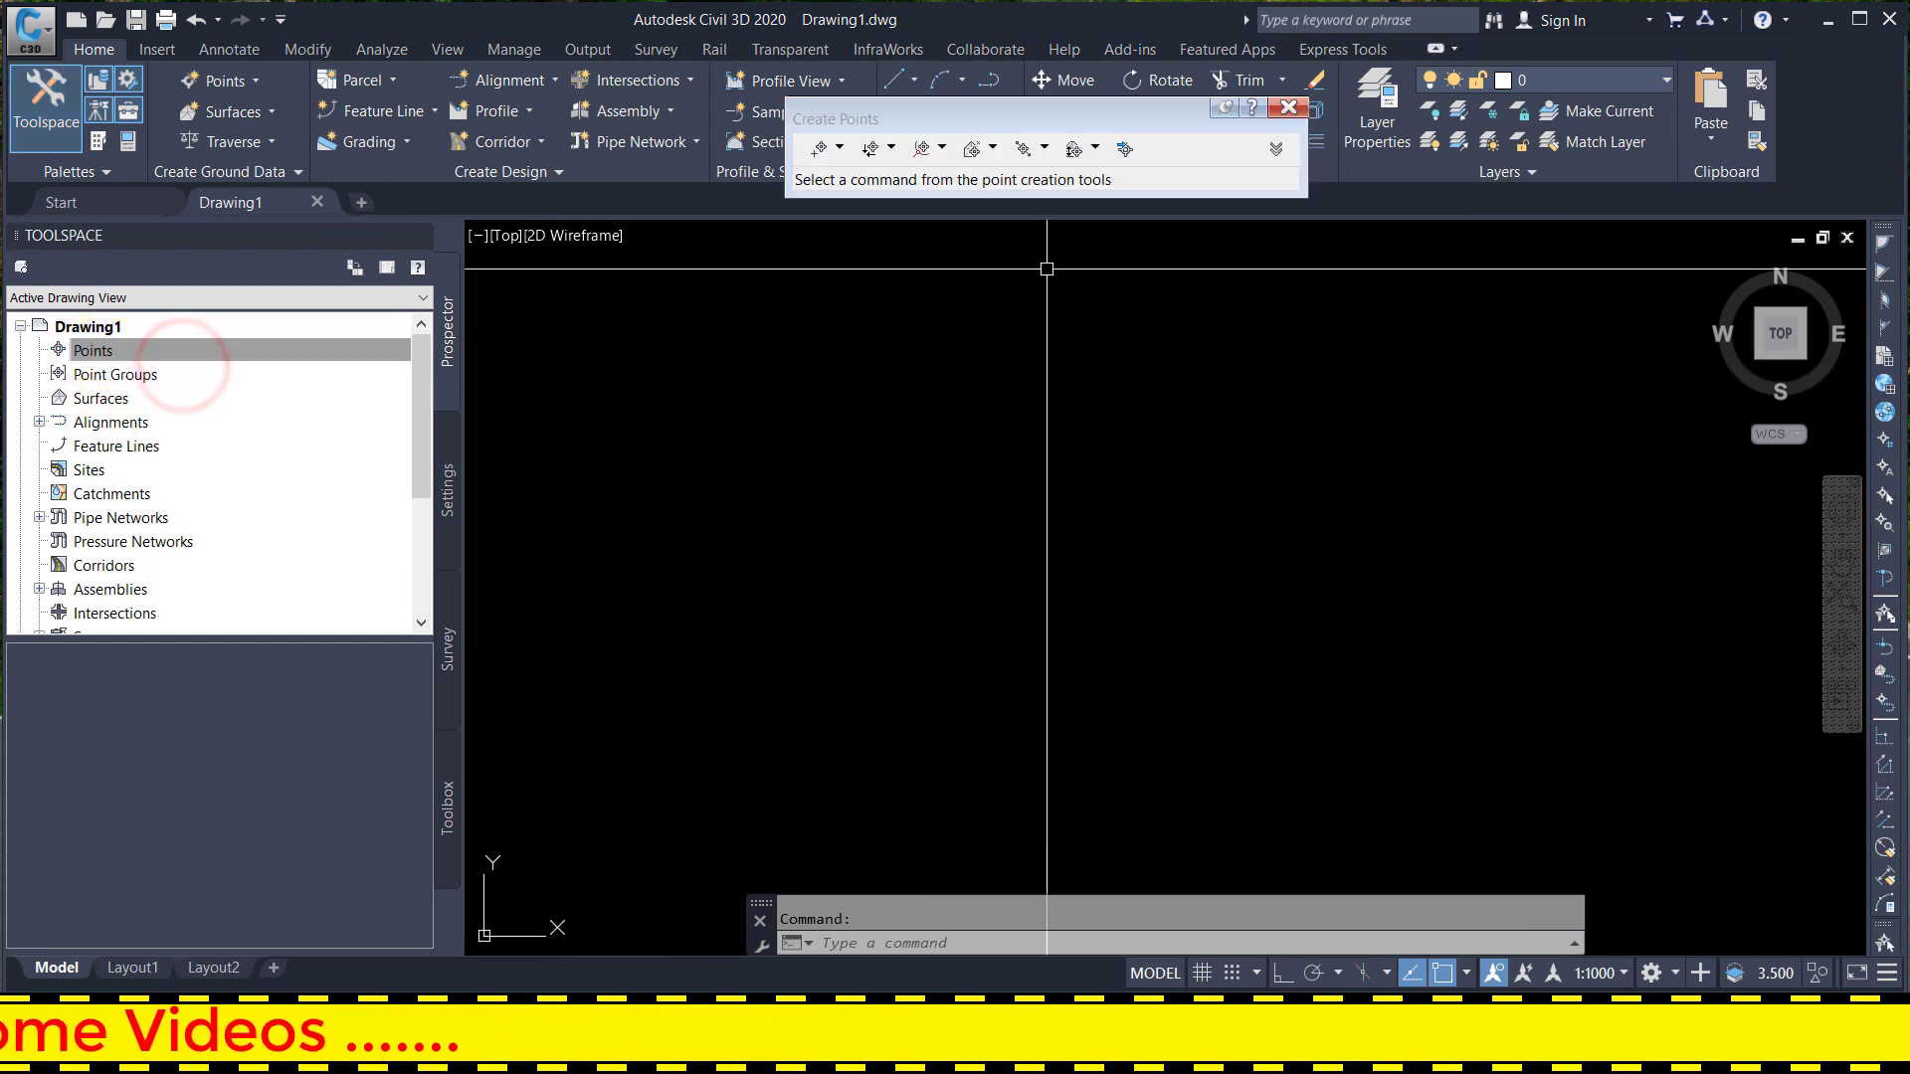
drag(1016, 120, 1211, 285)
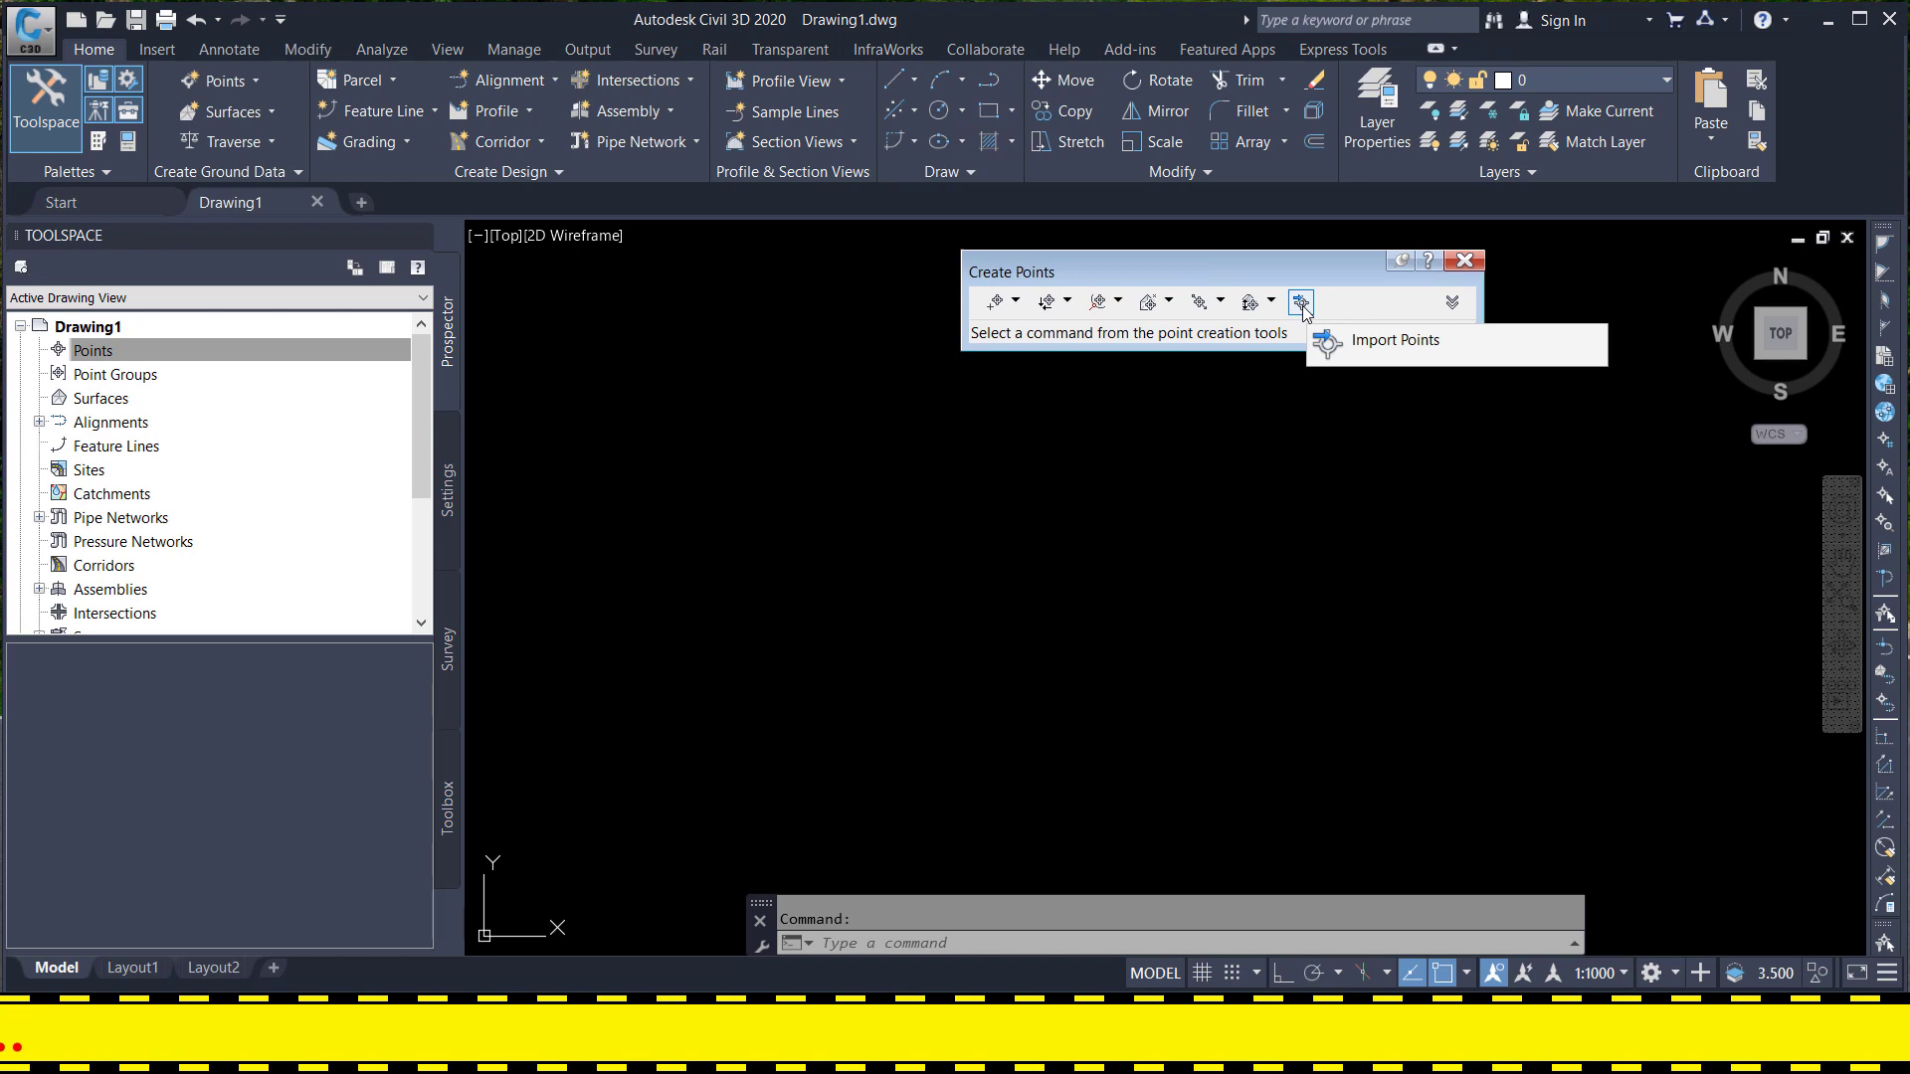
click(1304, 306)
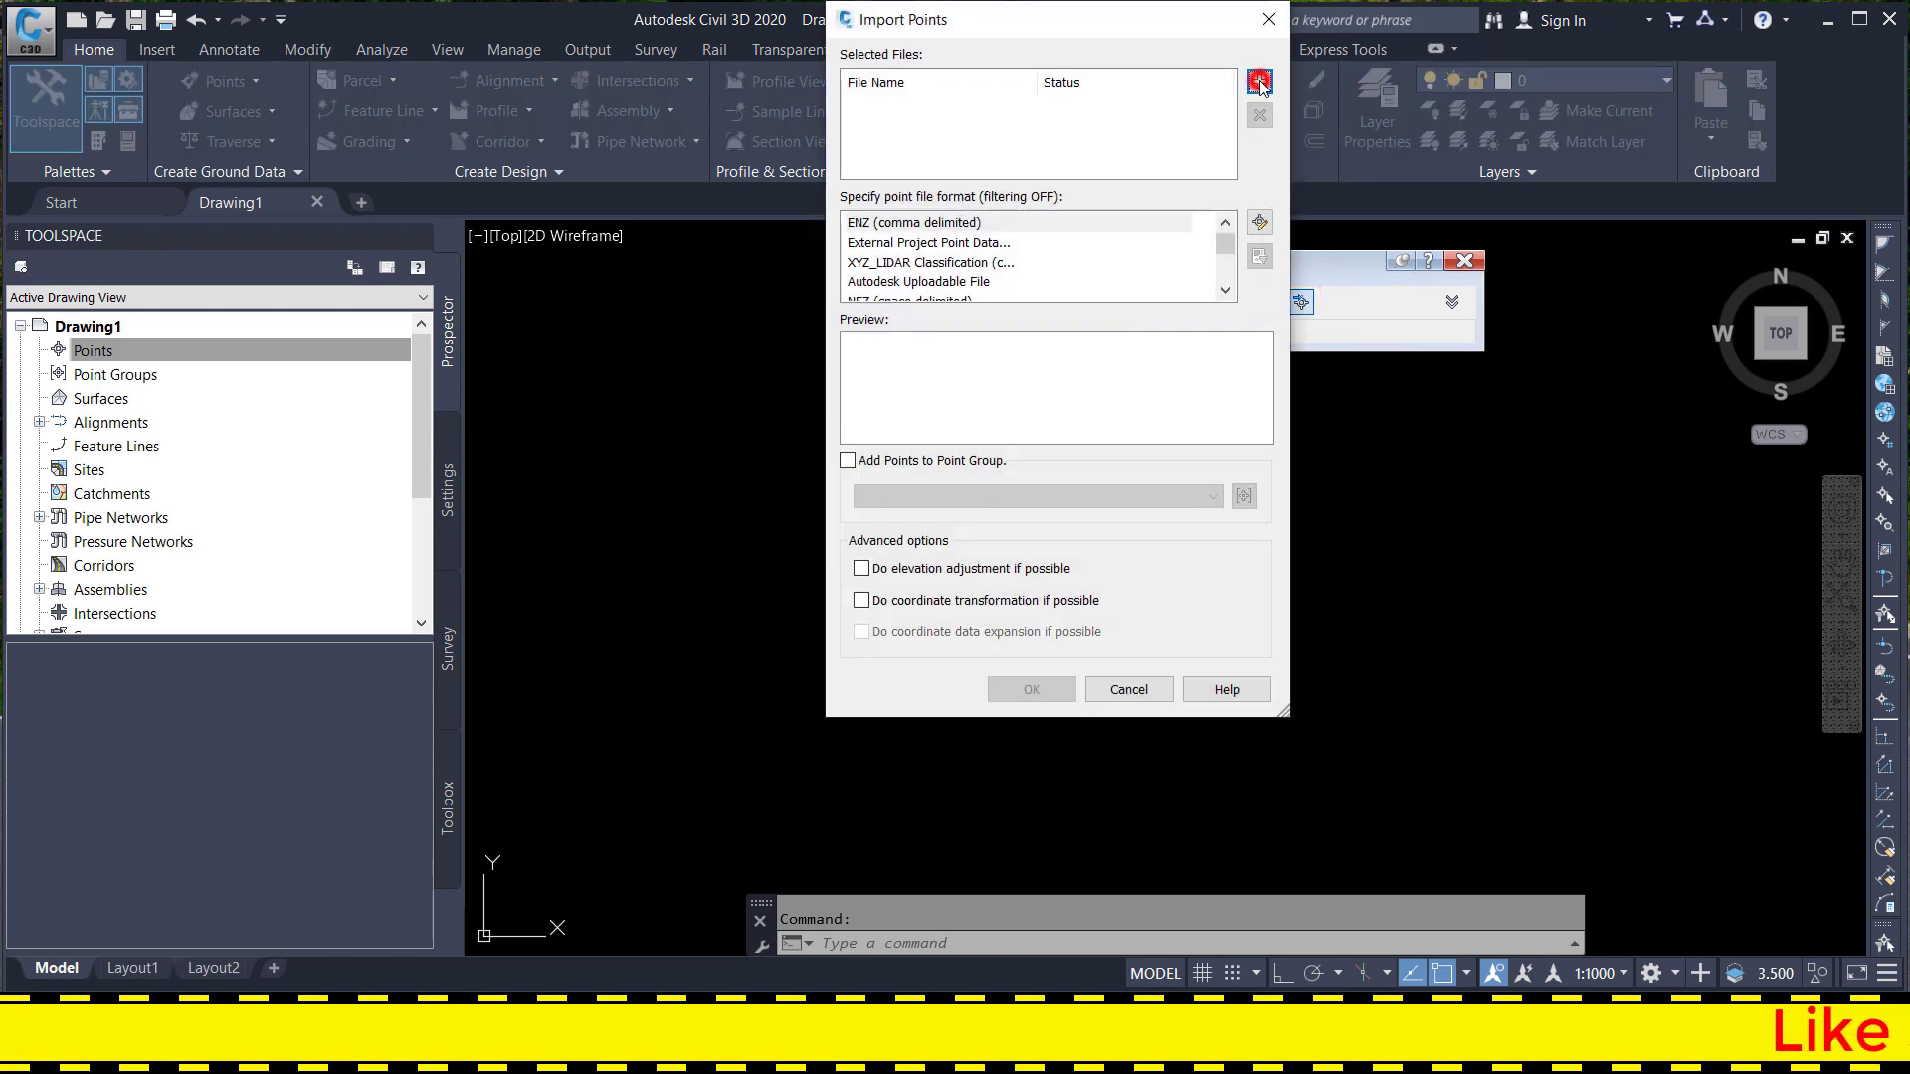
- Browse for a source file, filtering to *.txt files to find NGL SURVEY ENGINEERING.txt
click(1260, 84)
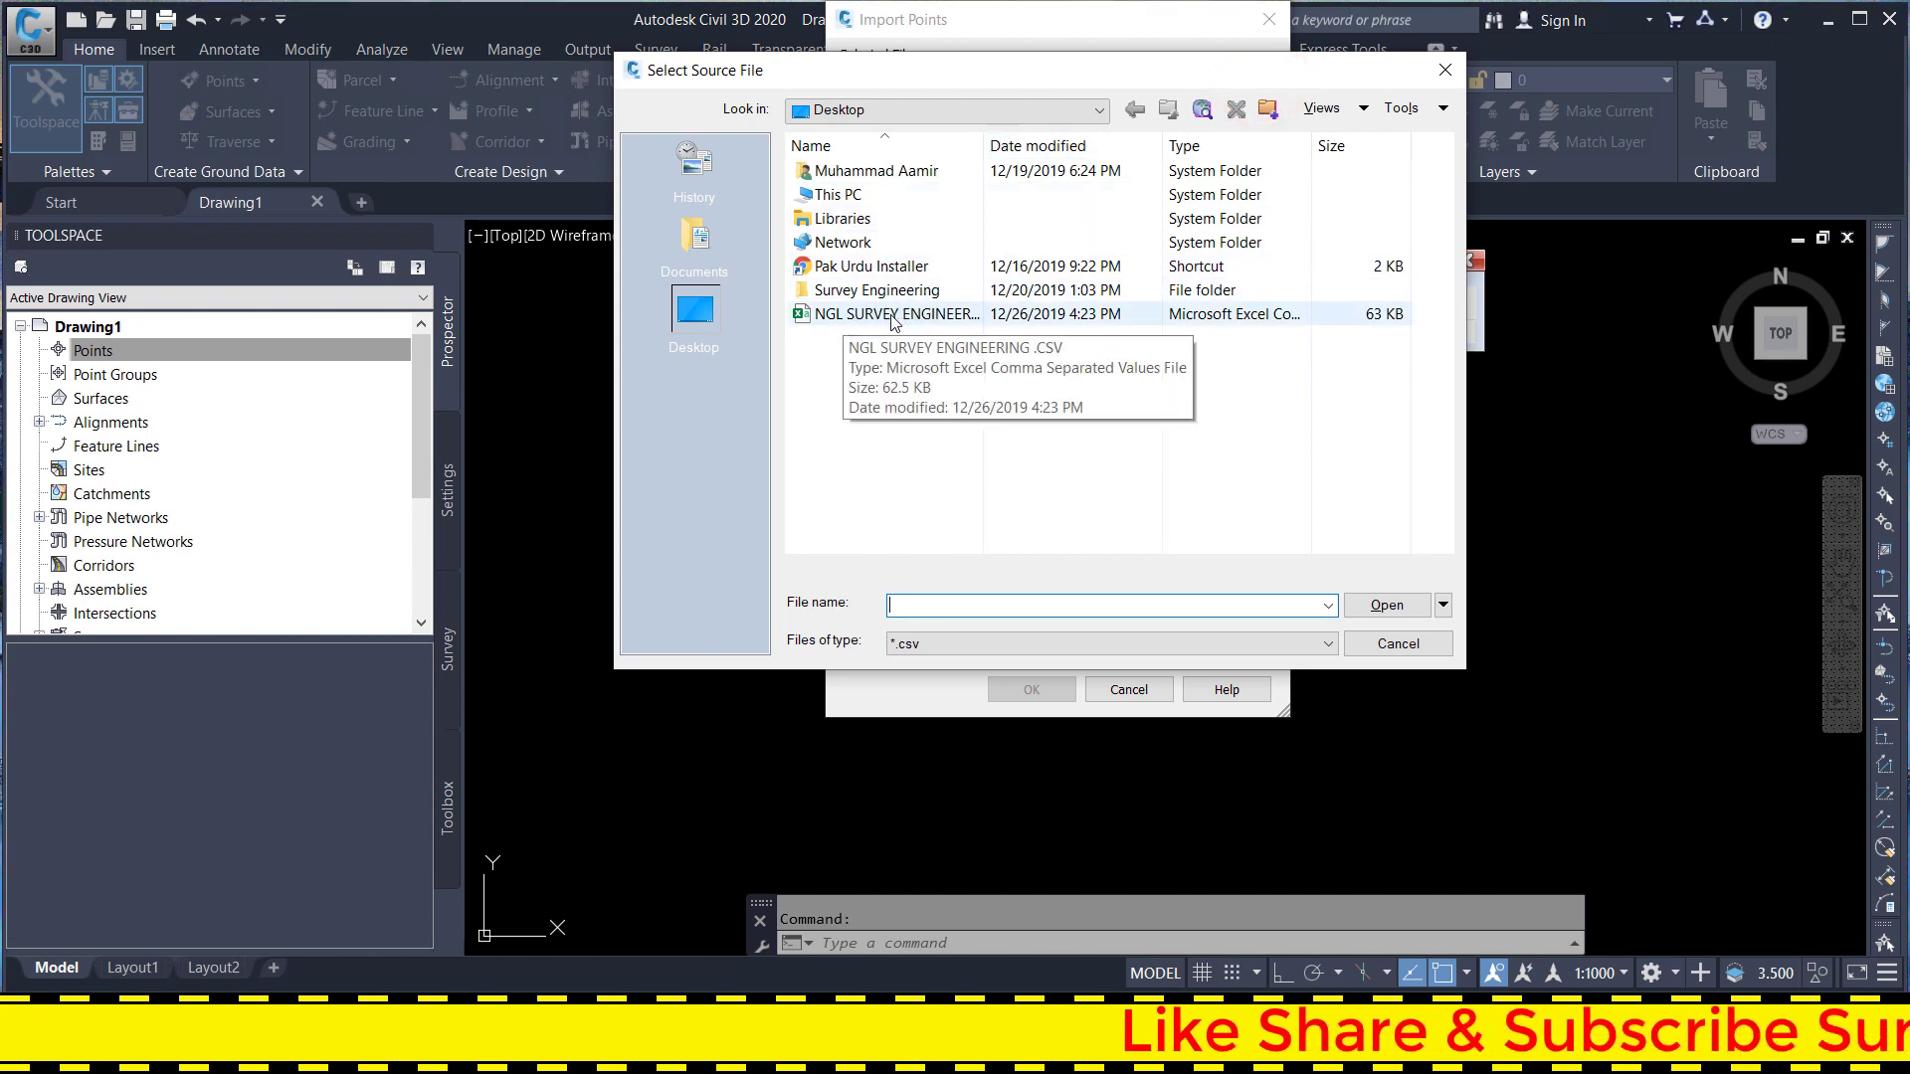
click(905, 315)
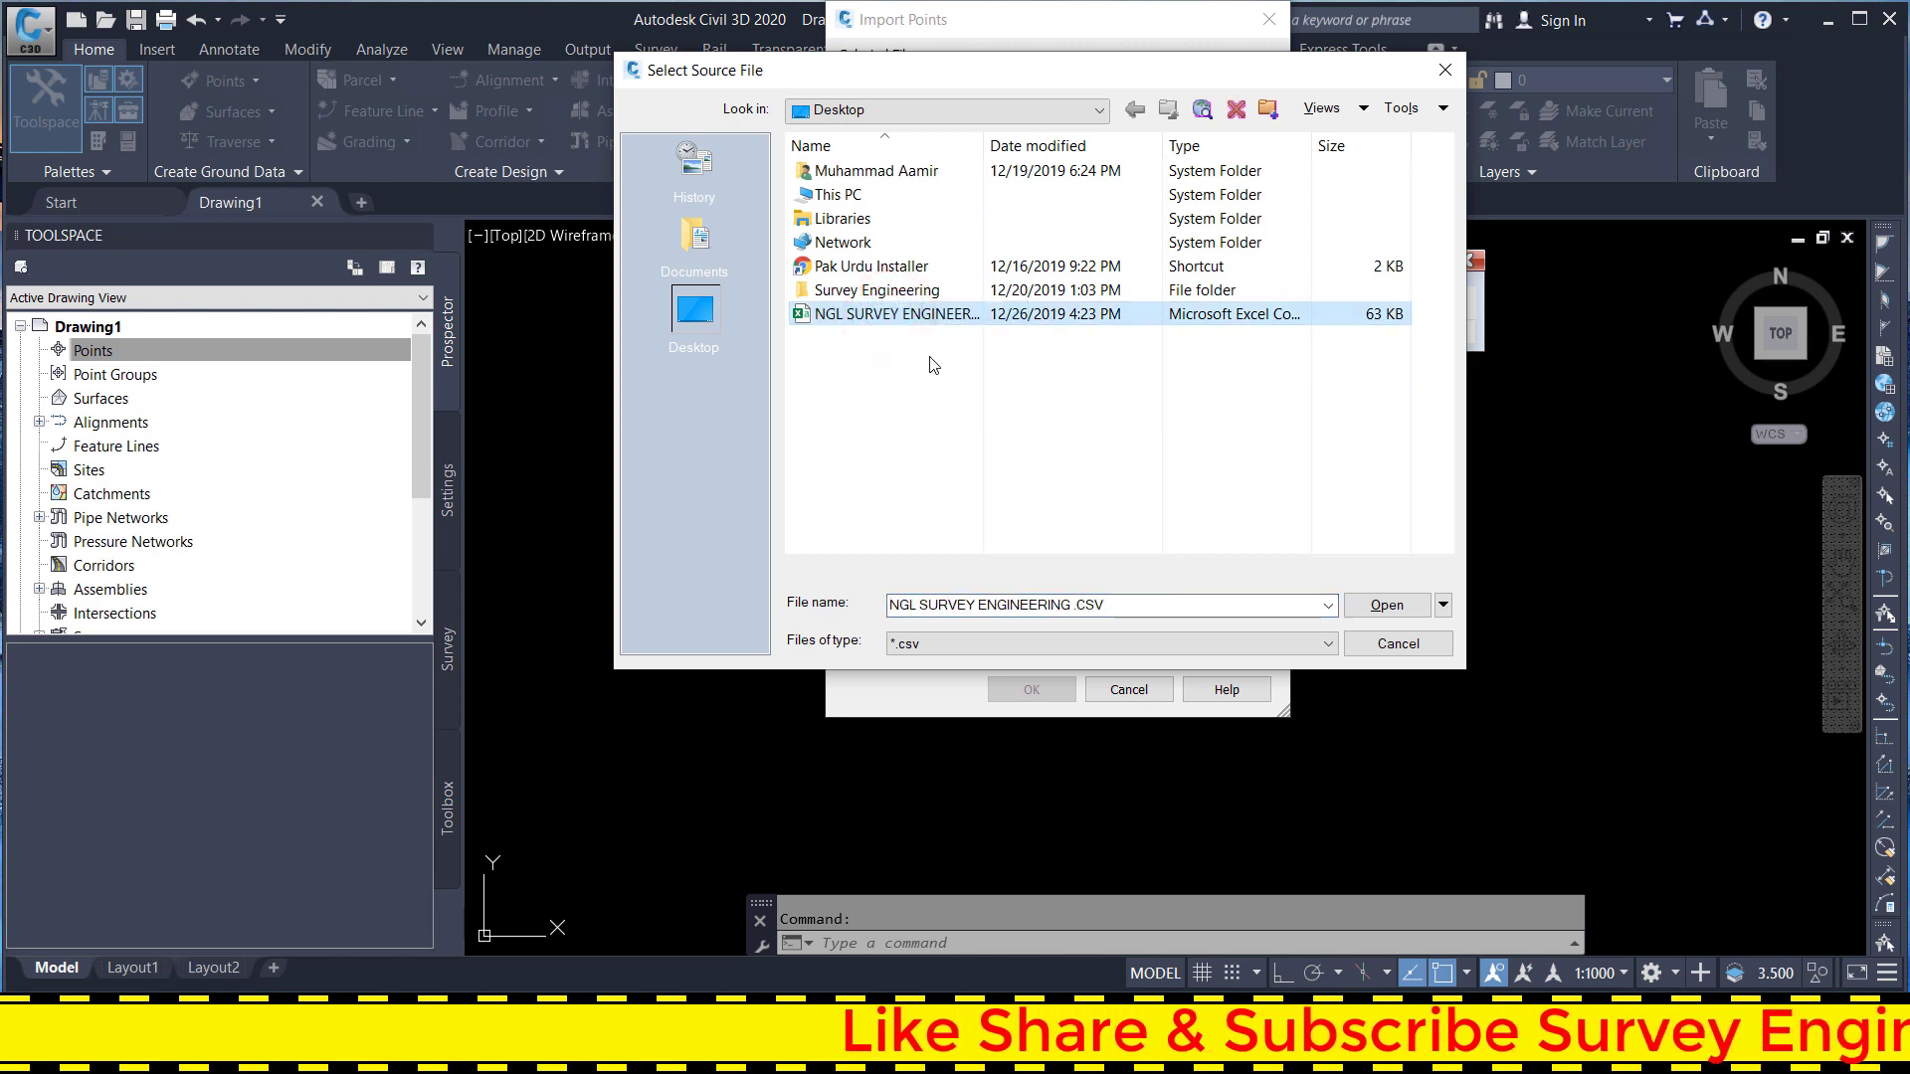
double_click(984, 136)
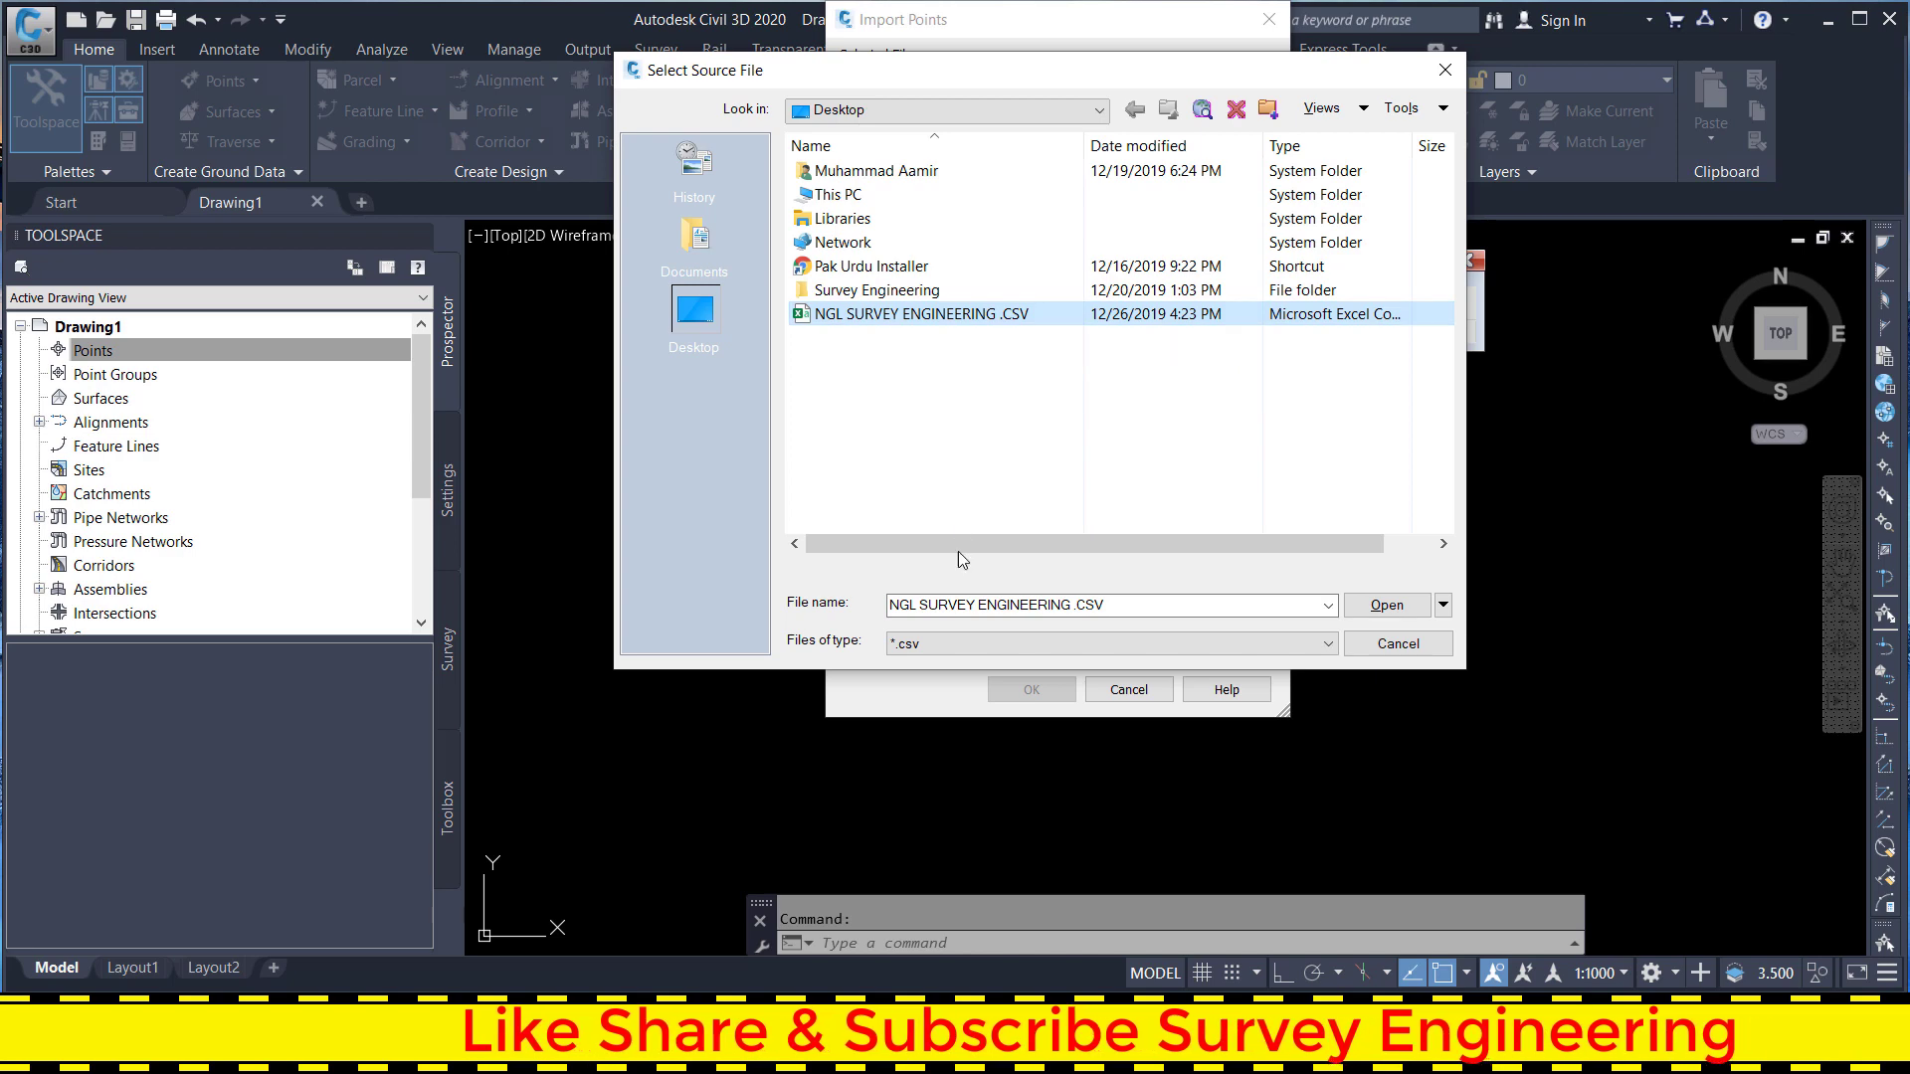
click(945, 644)
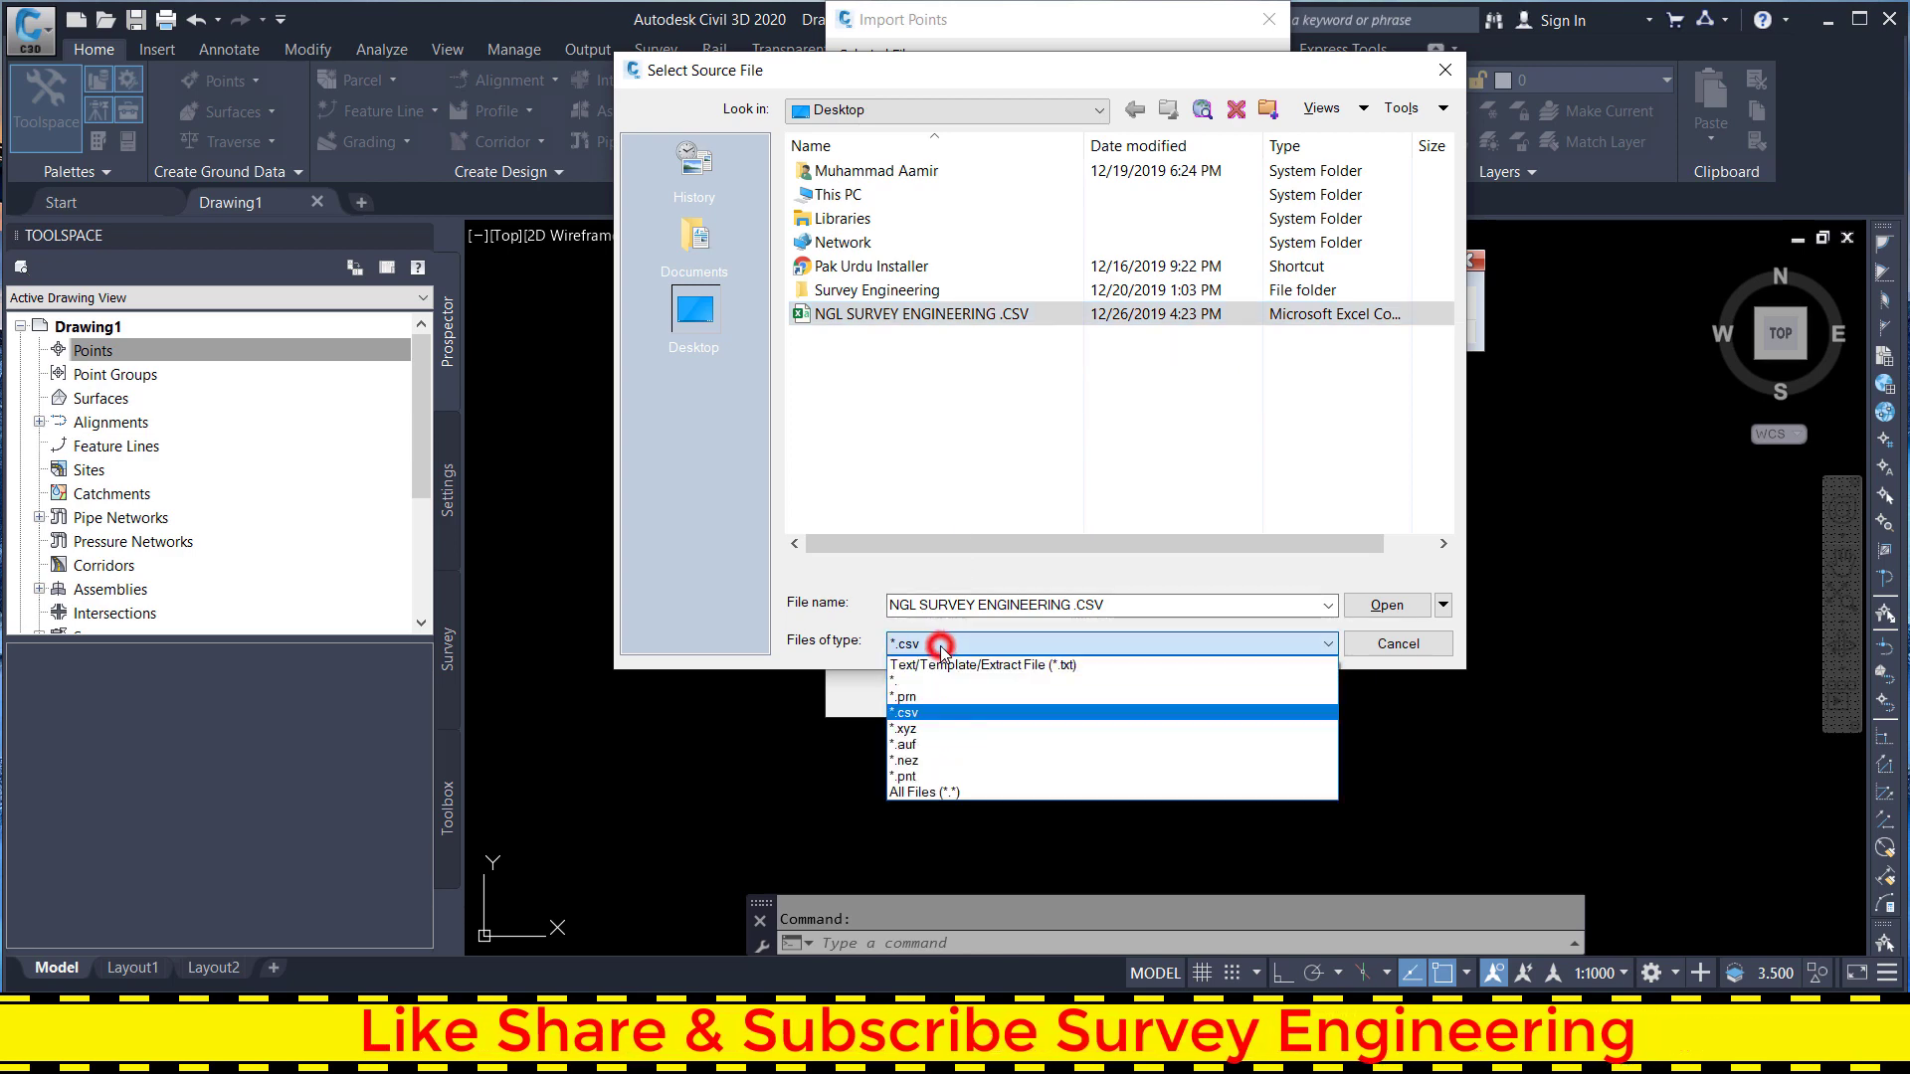
click(949, 662)
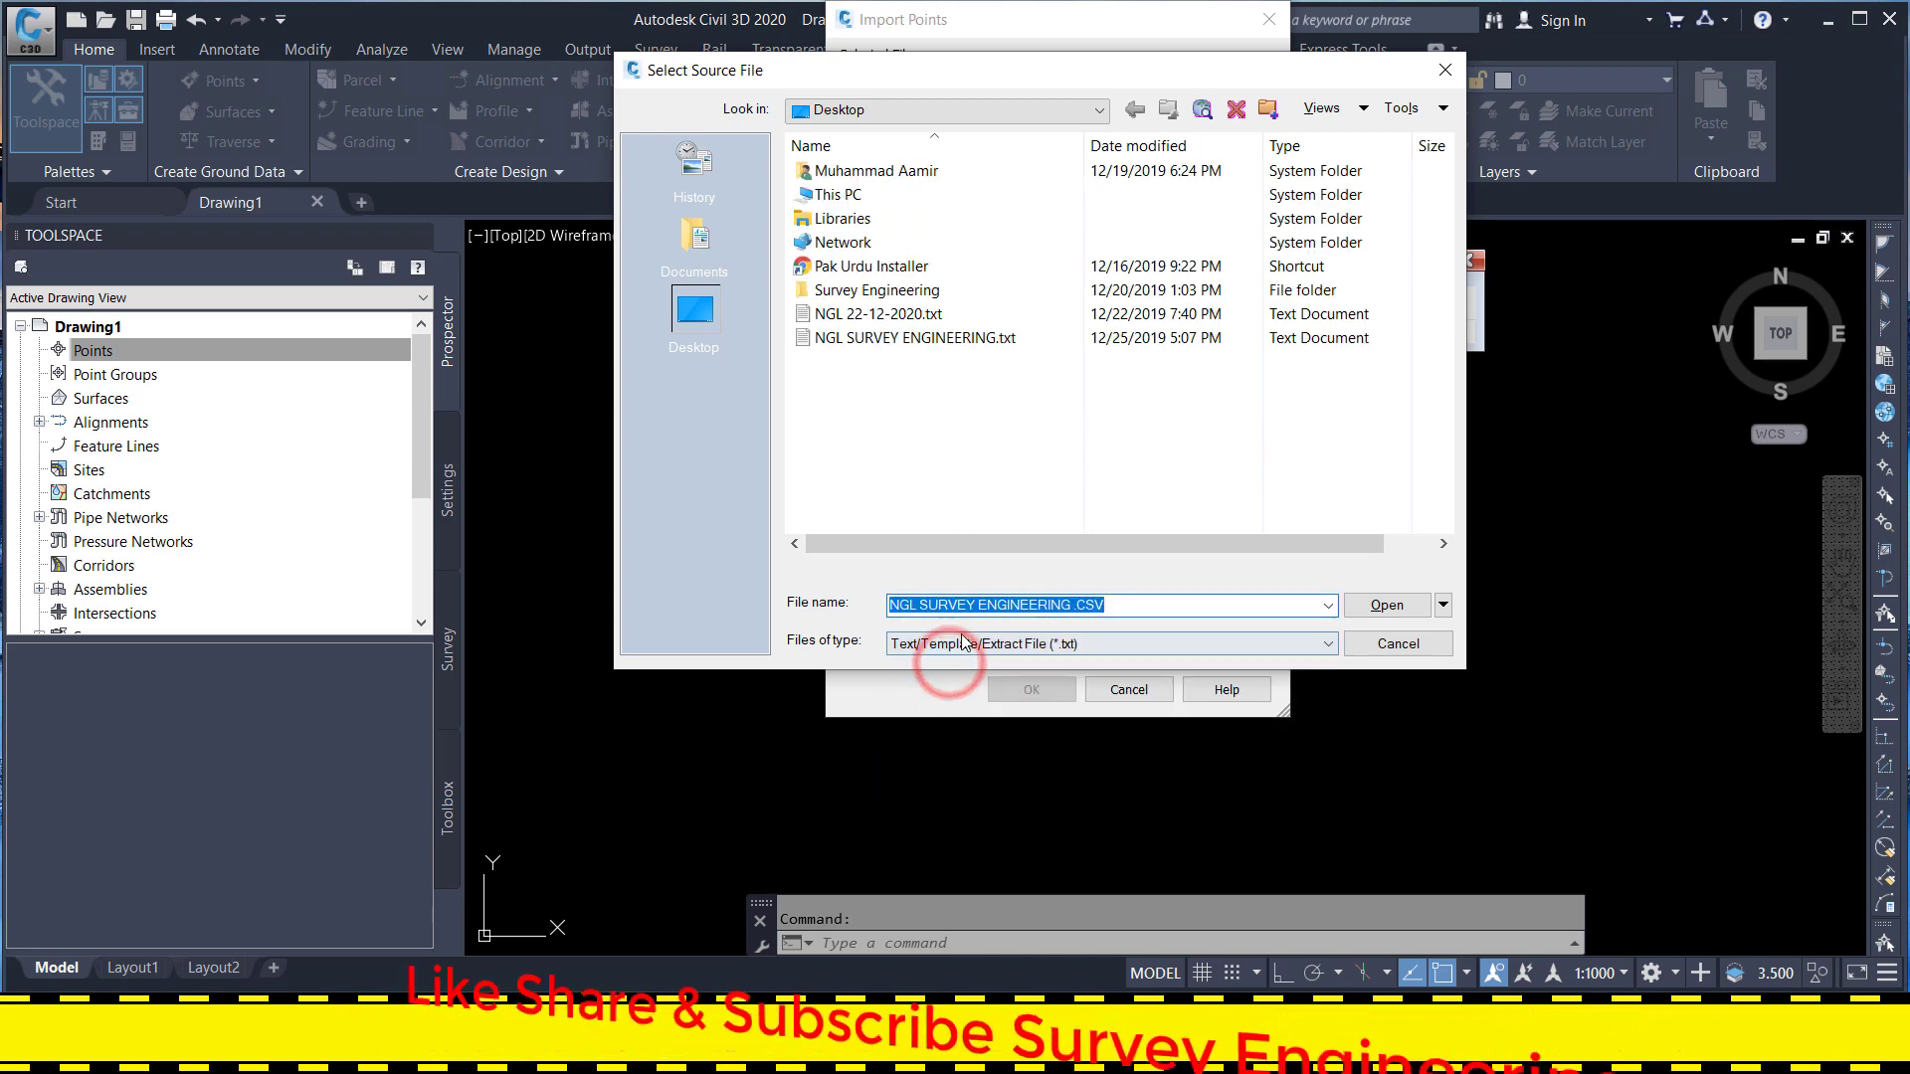
click(907, 340)
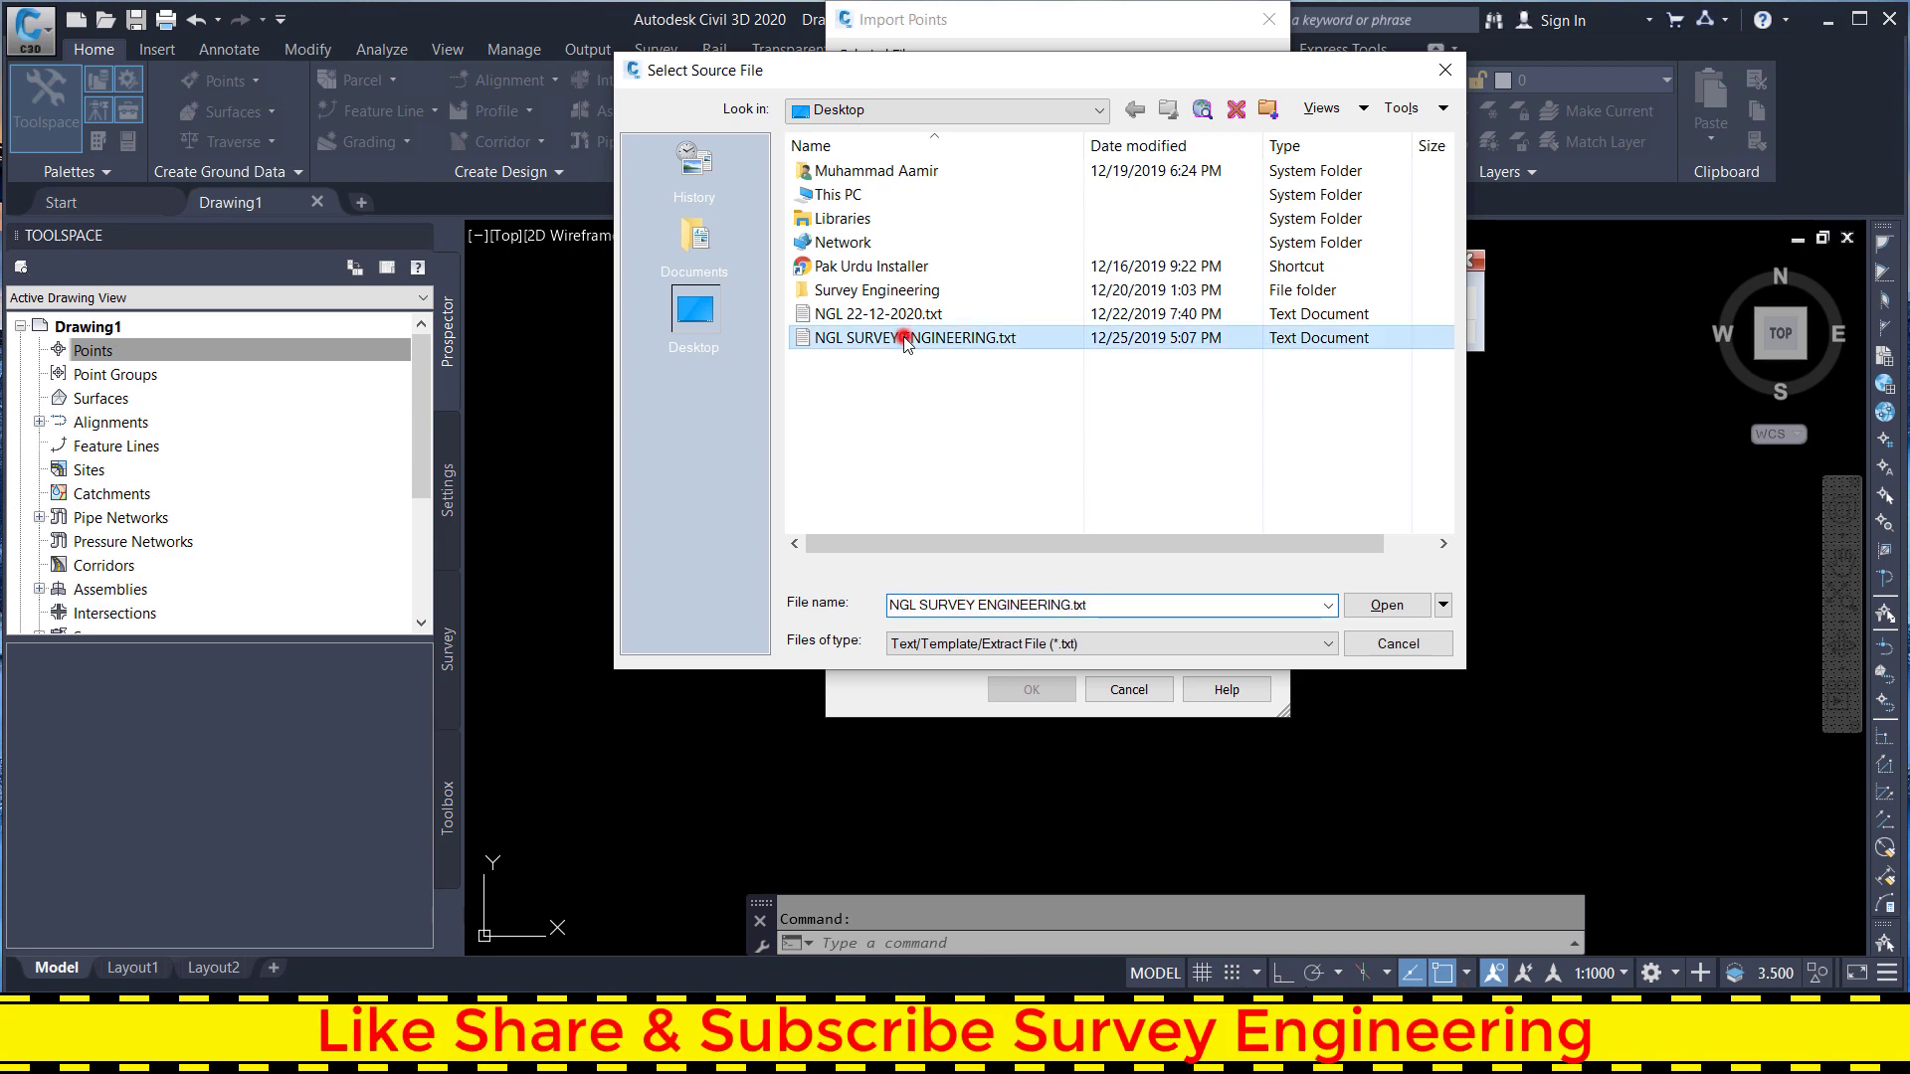
- Compare the CSV filter, then reselect NGL SURVEY ENGINEERING.txt under *.txt and load it
click(953, 643)
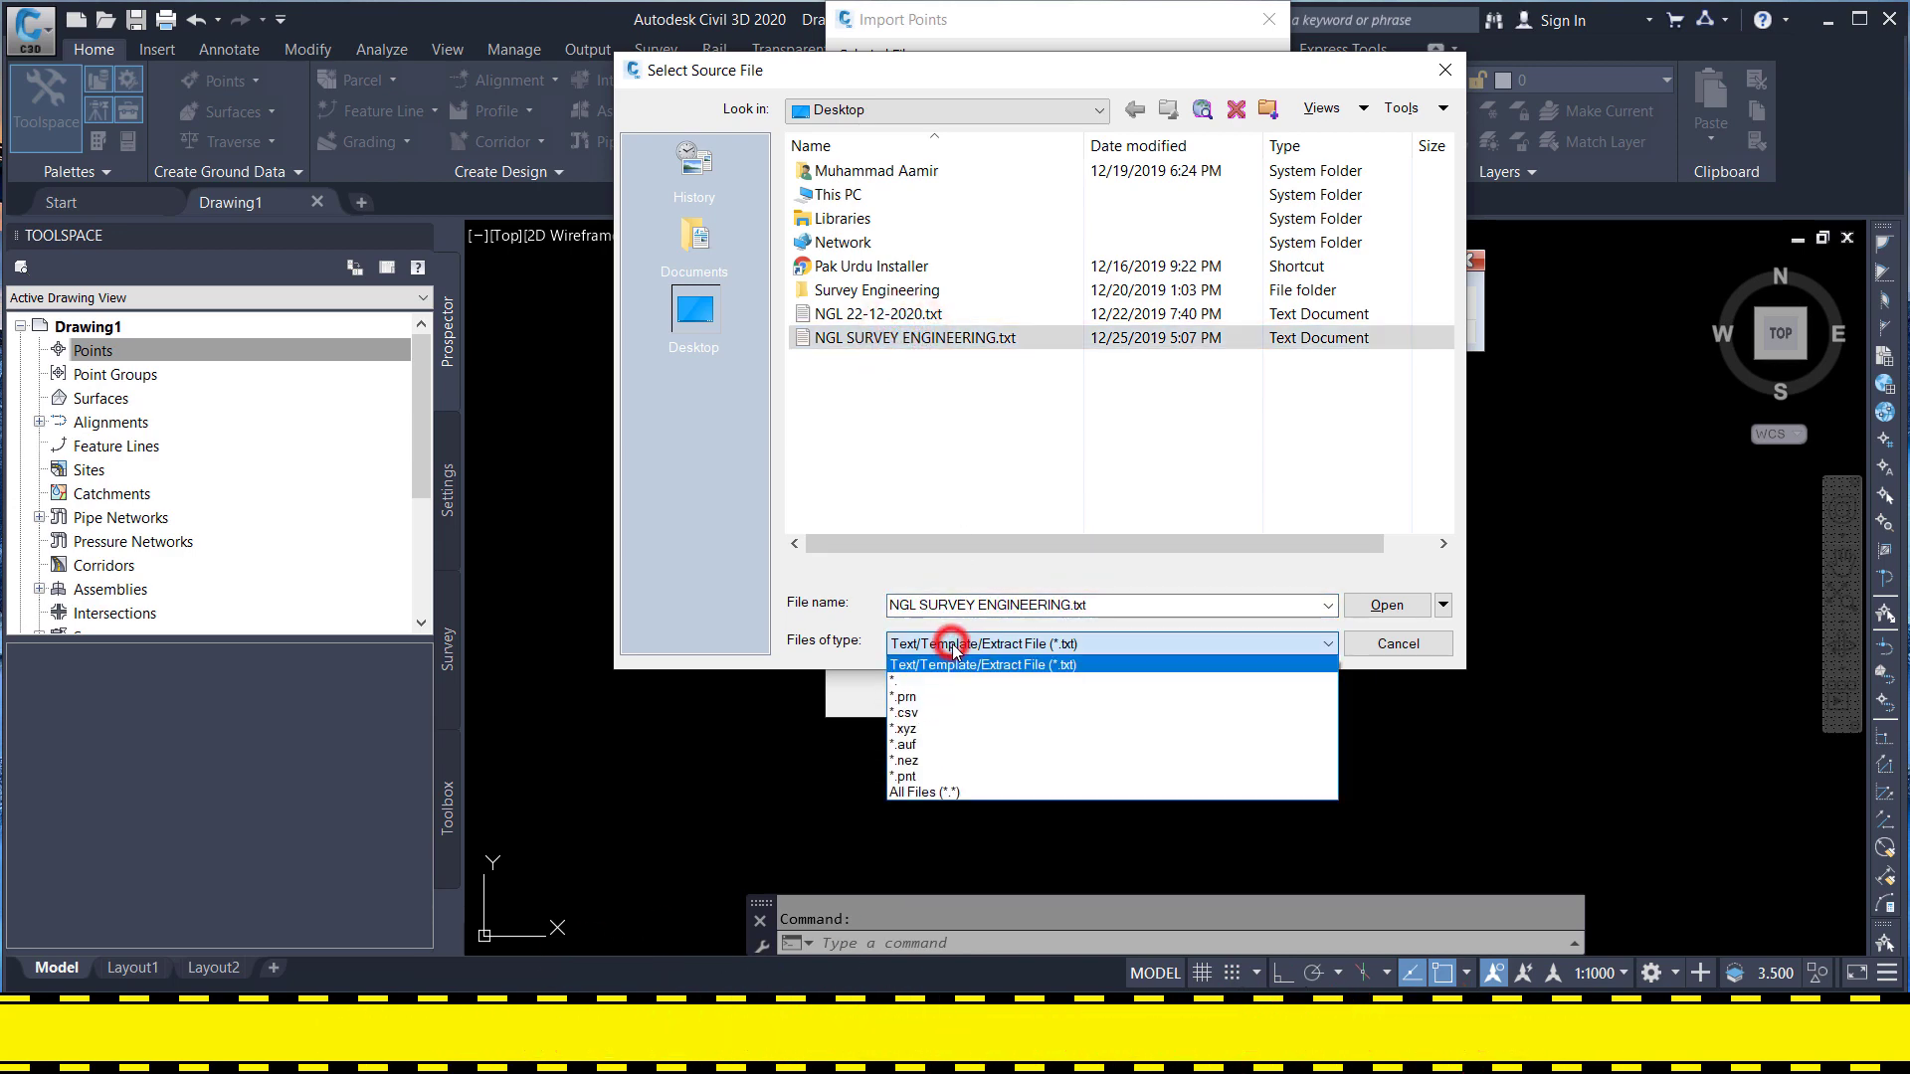
click(938, 713)
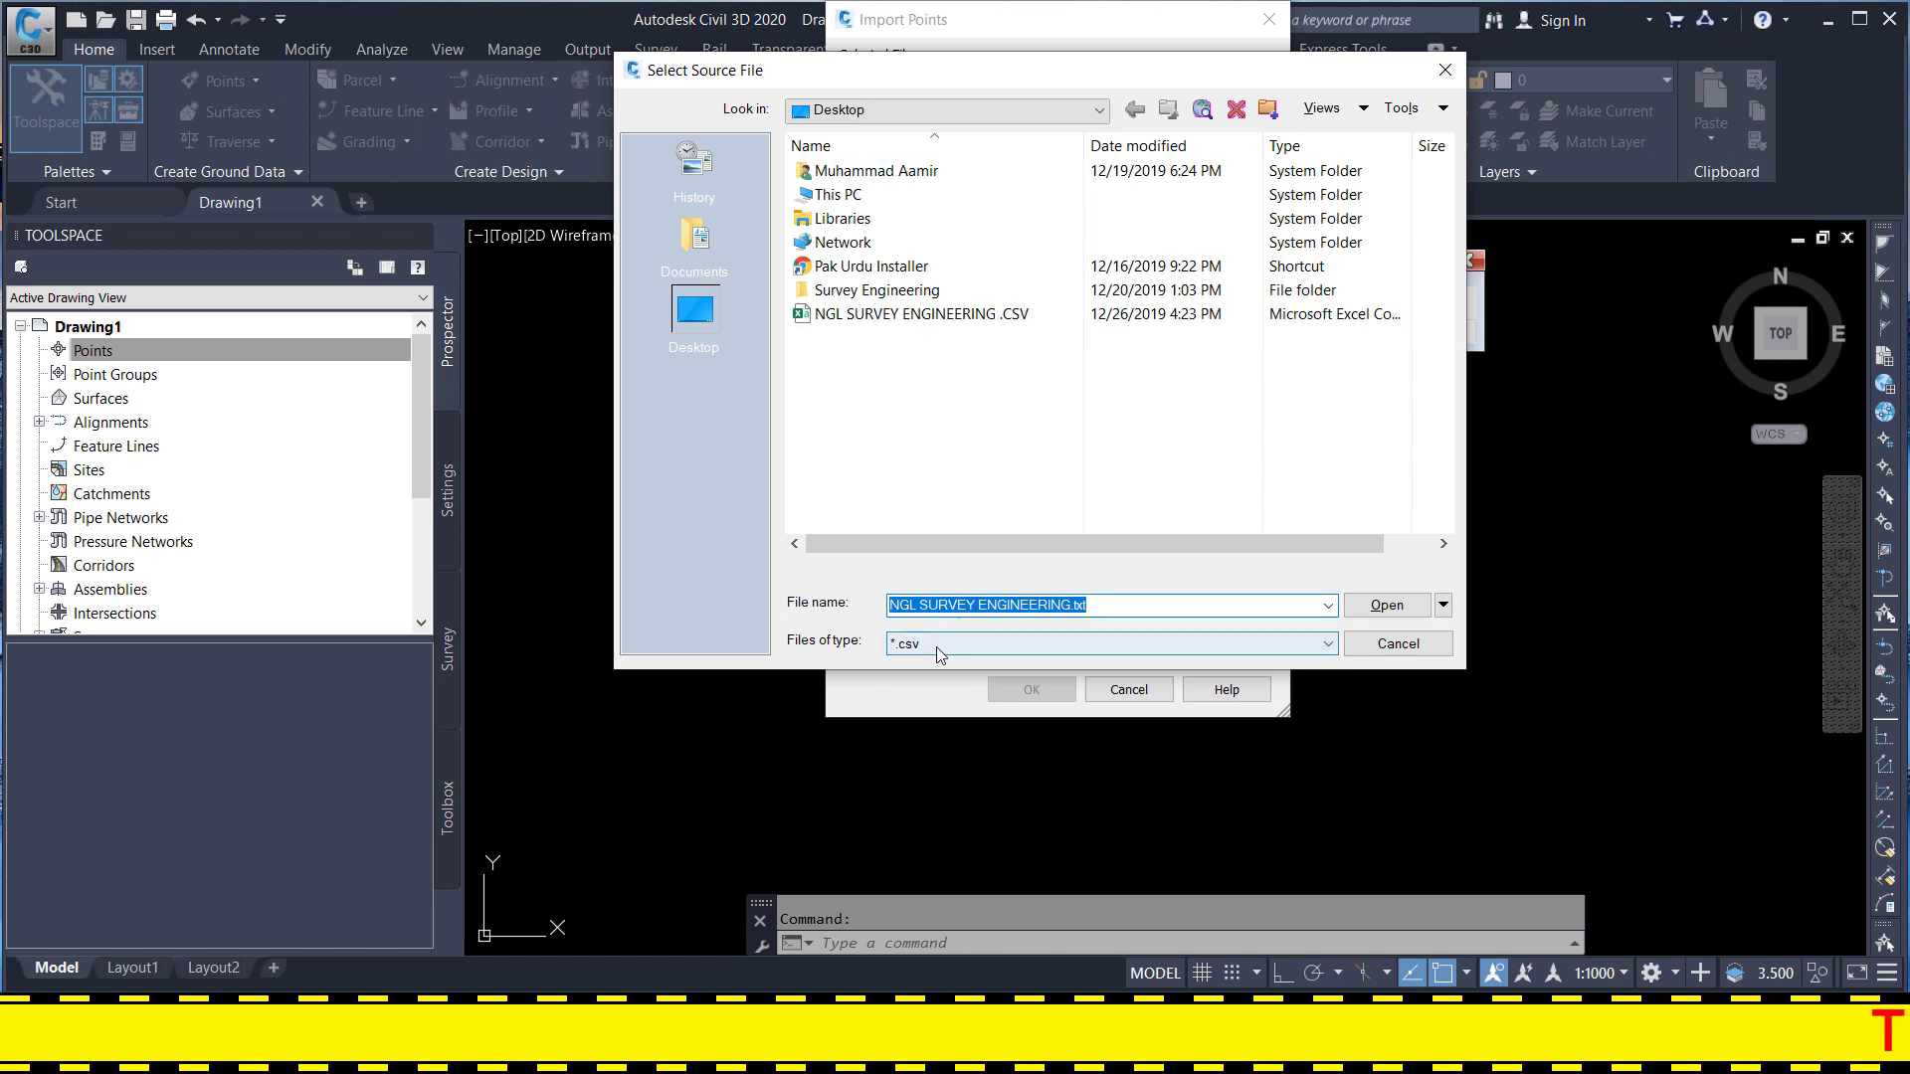
click(937, 648)
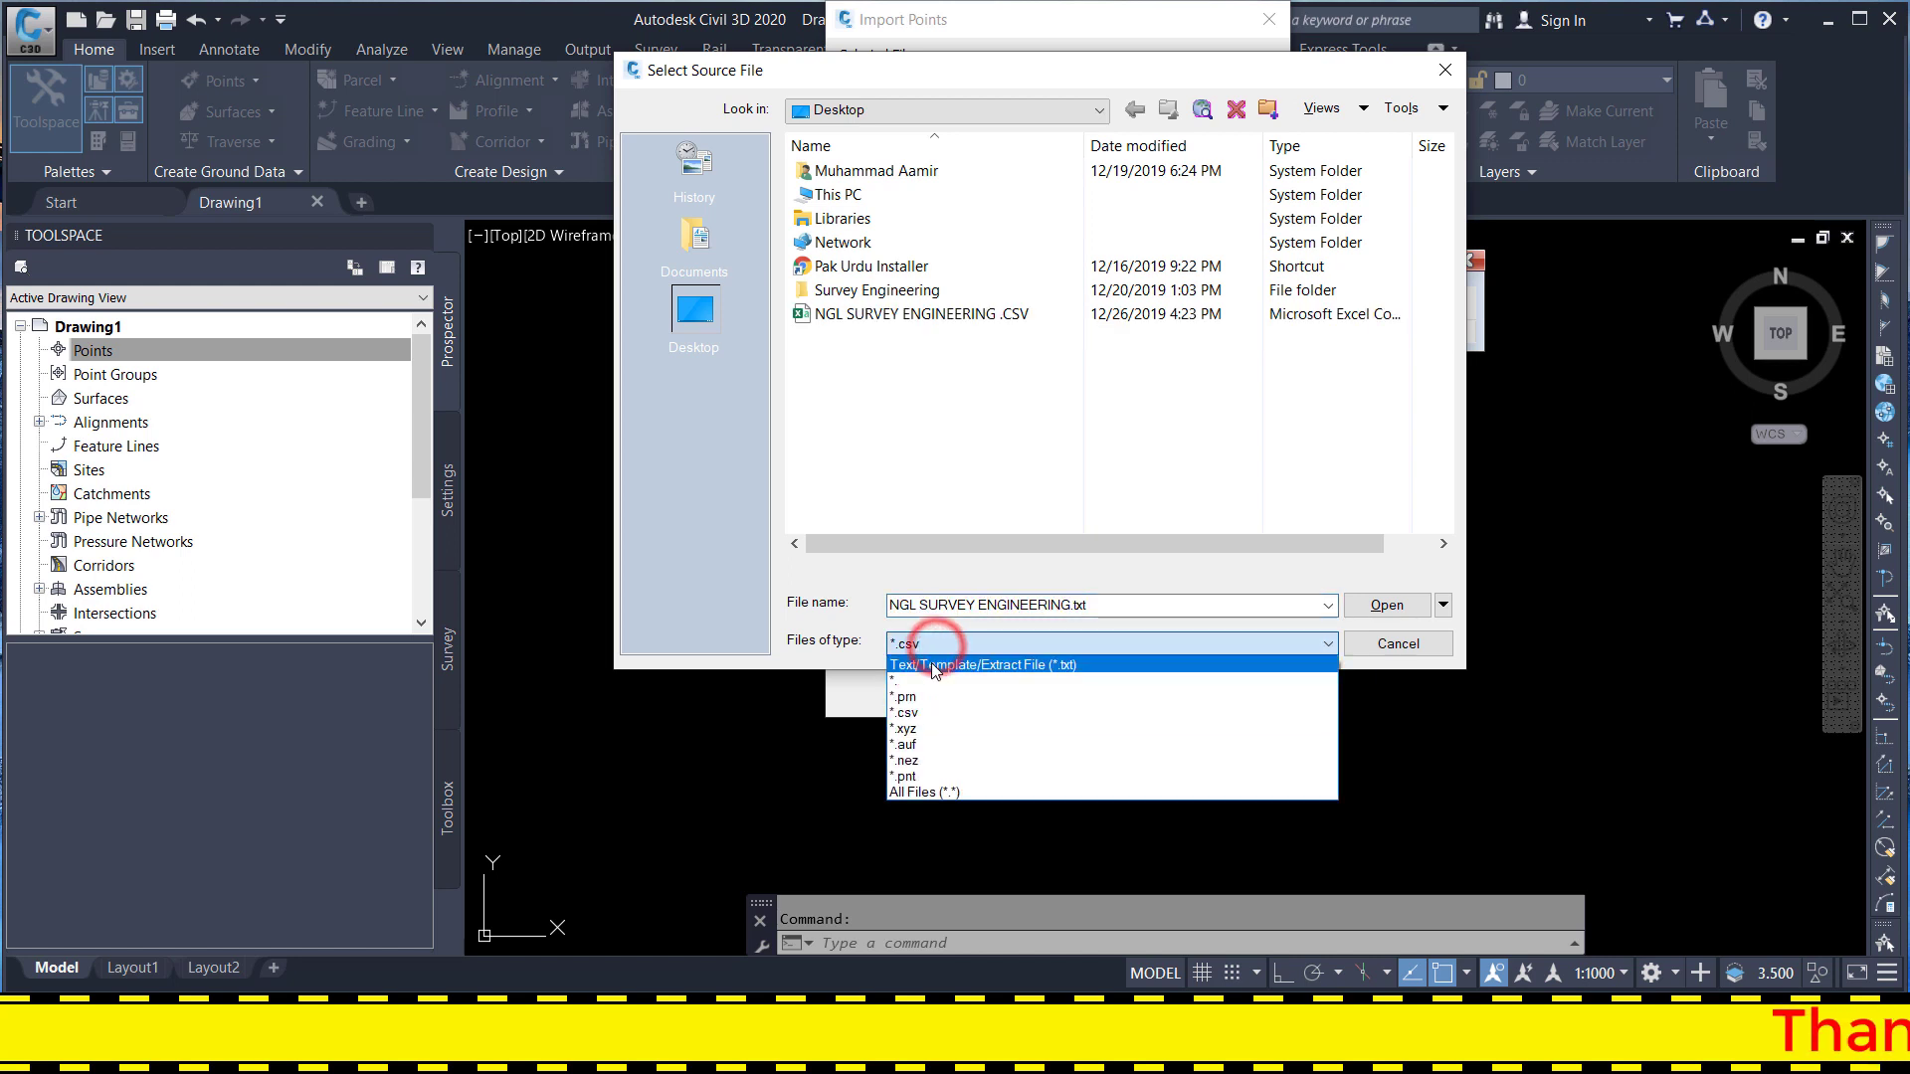
click(931, 662)
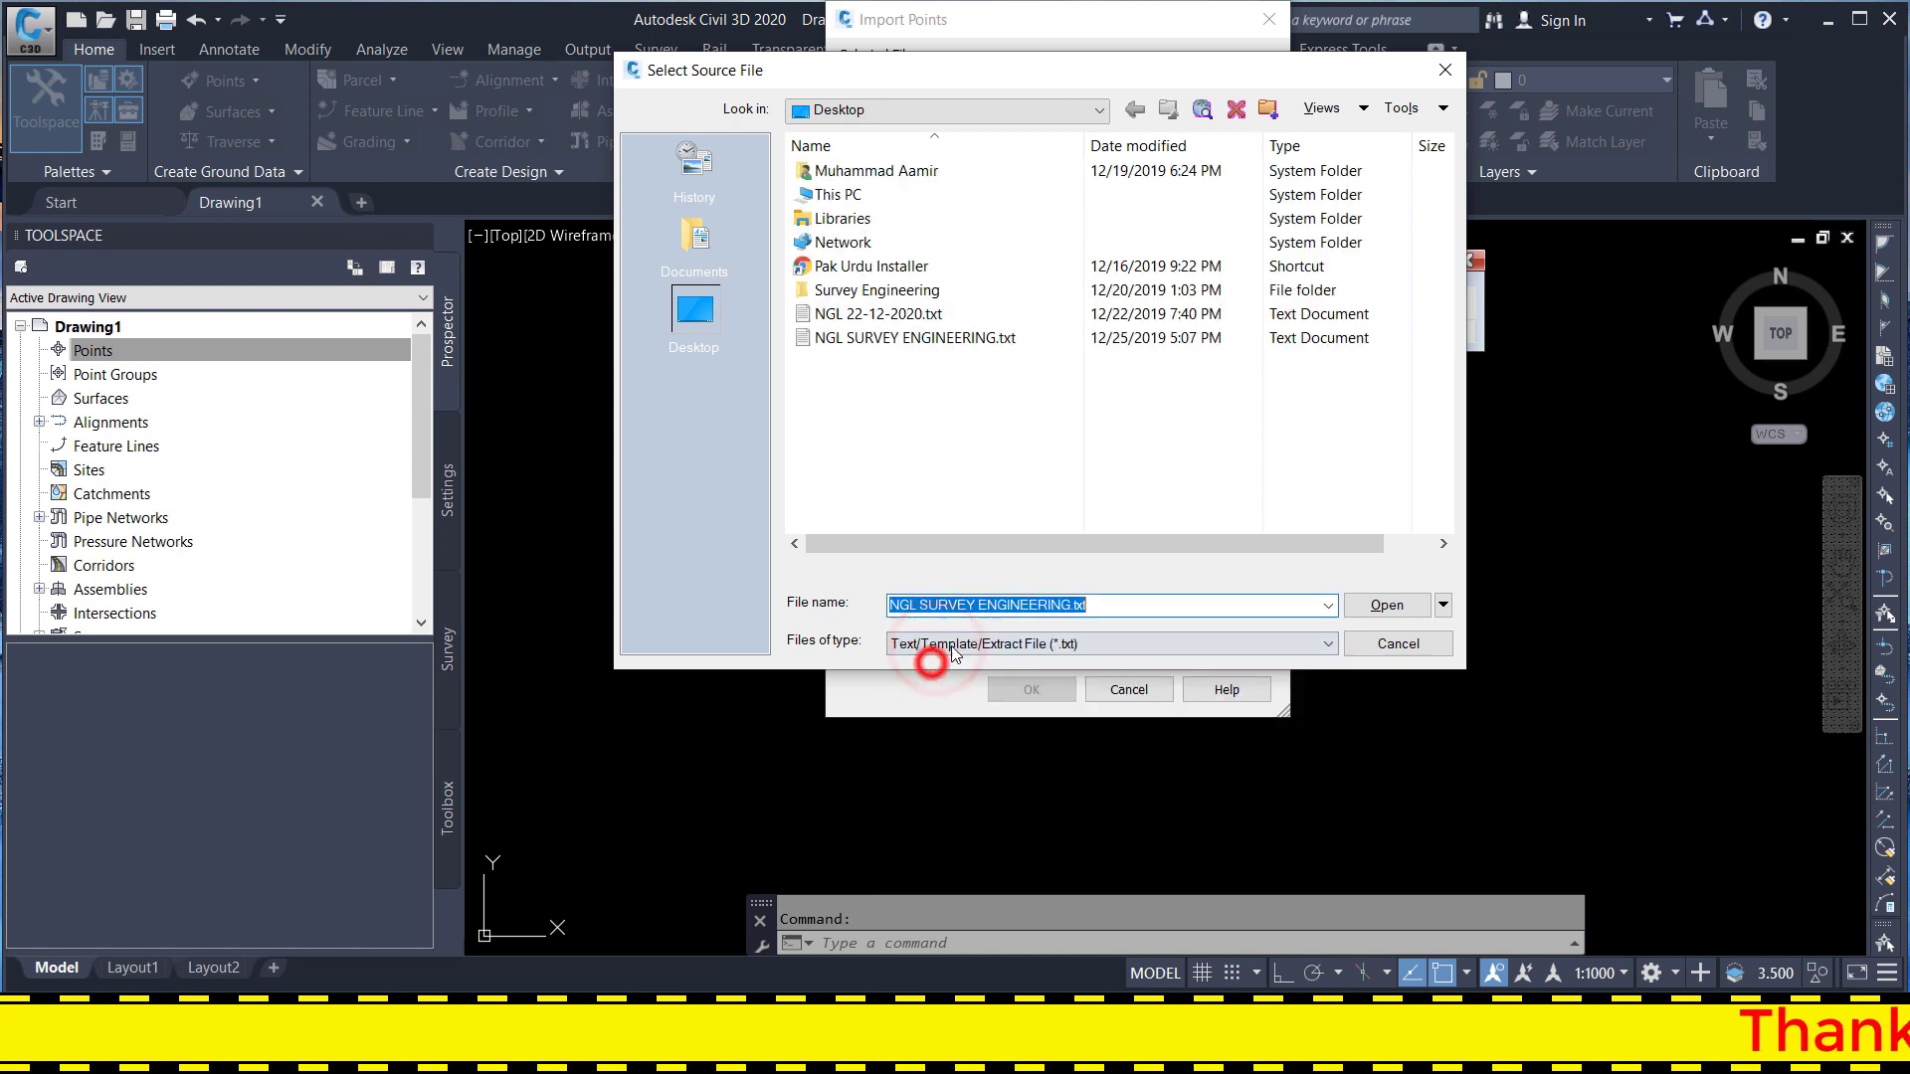
click(911, 341)
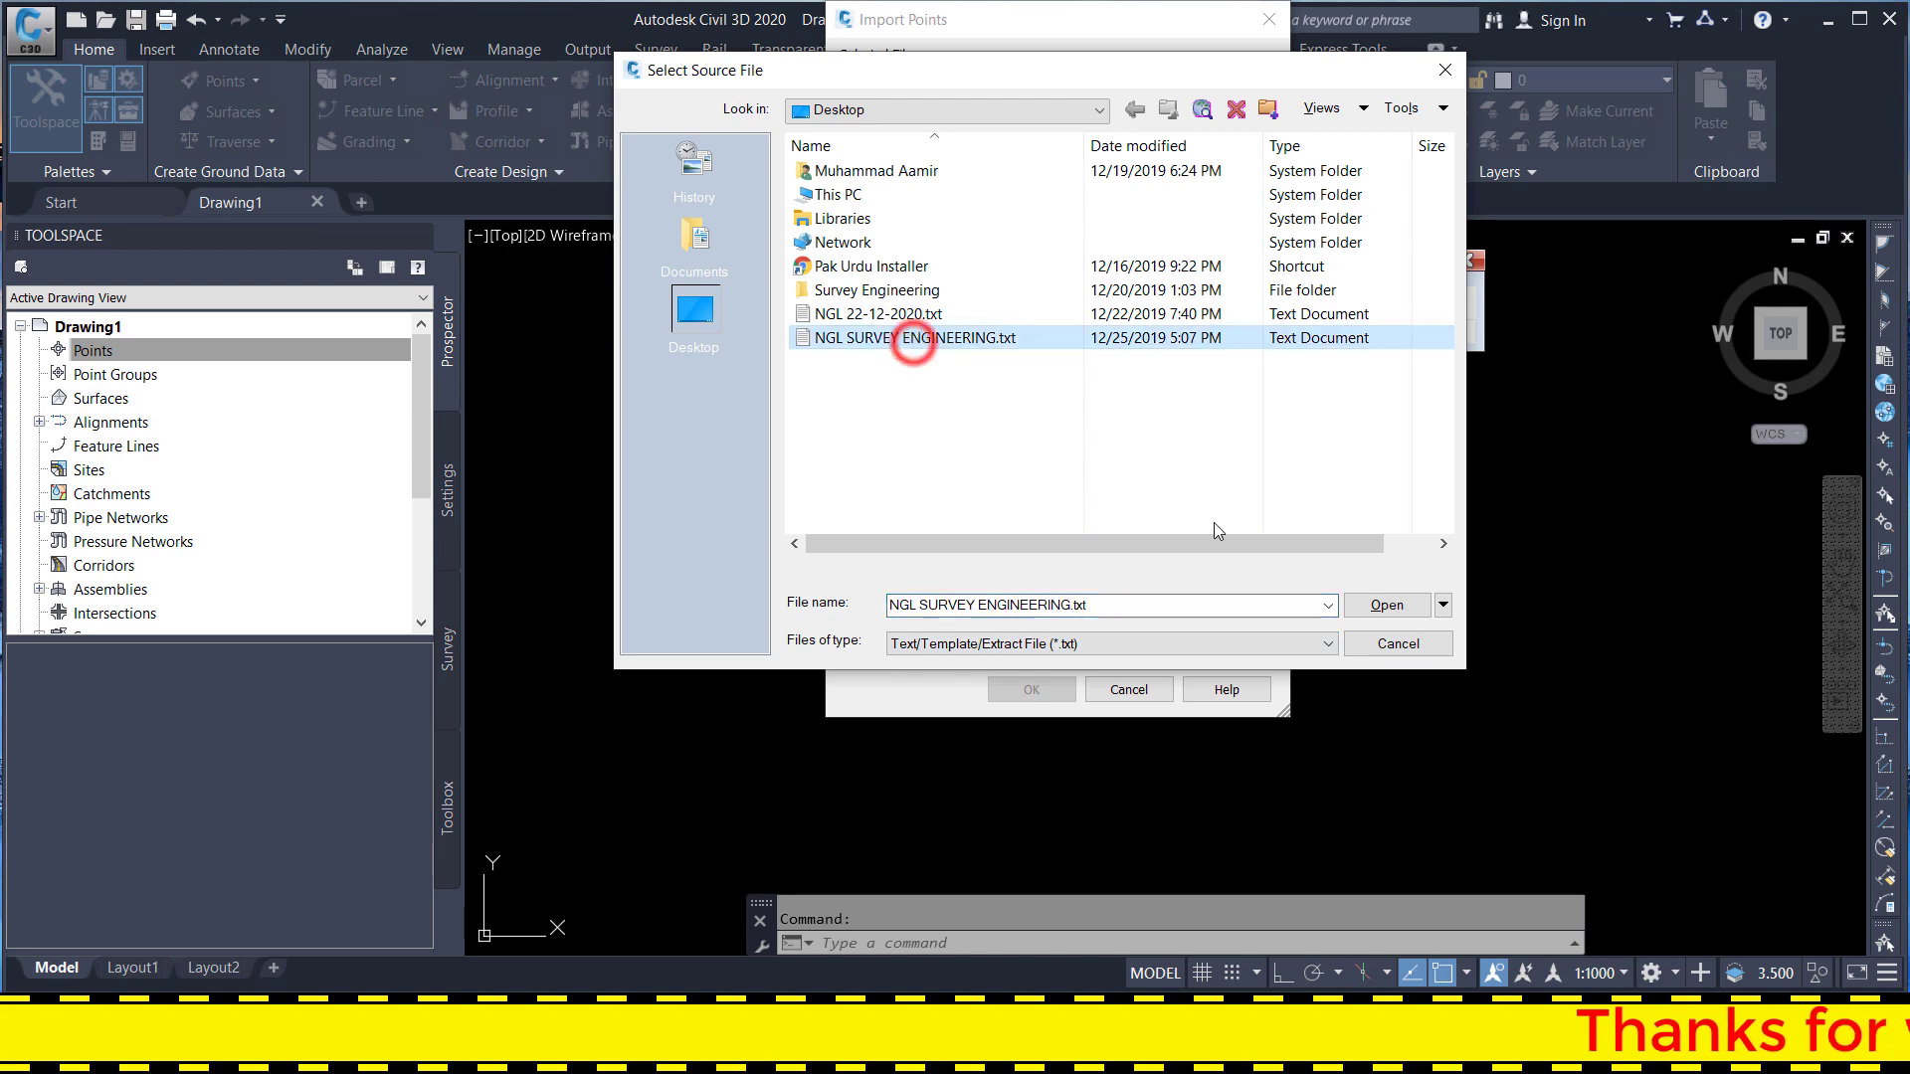
click(1386, 606)
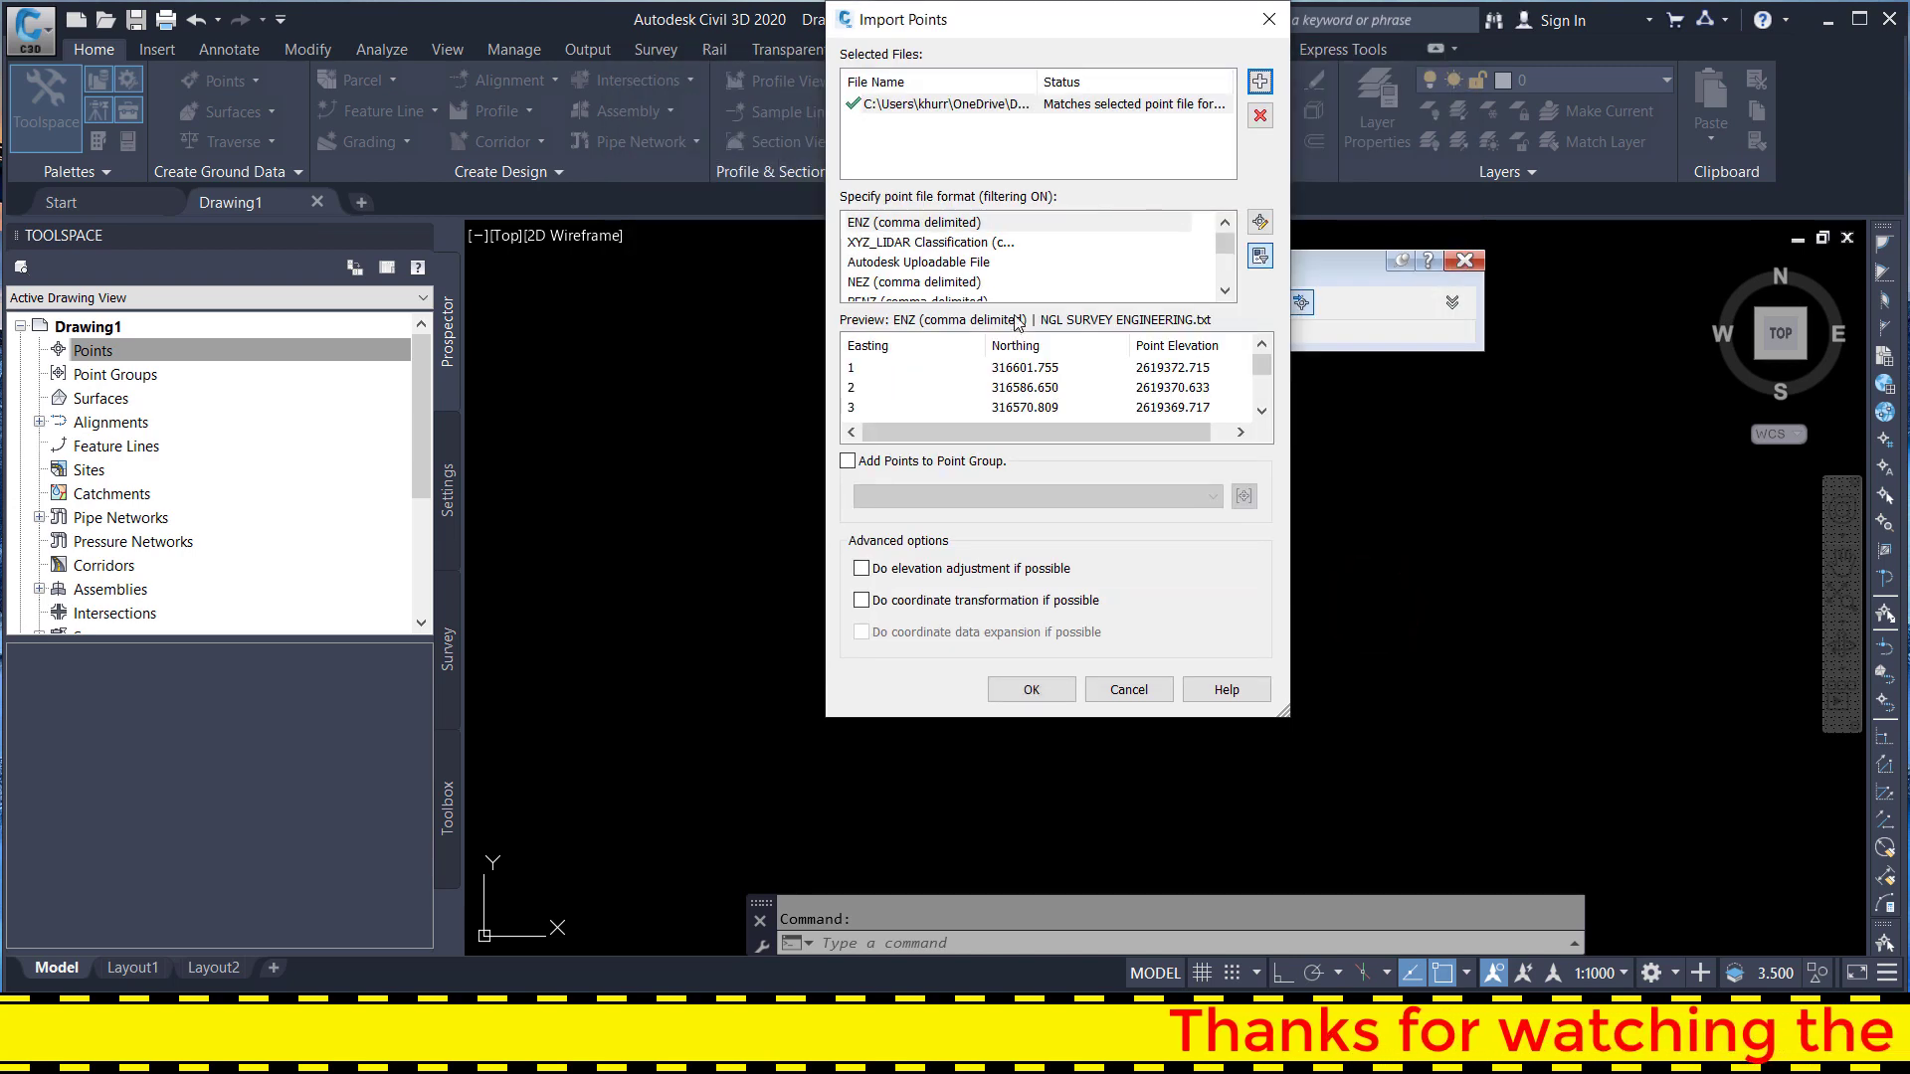
- Preview the file in several point formats and settle on PENZD (comma delimited)
click(925, 263)
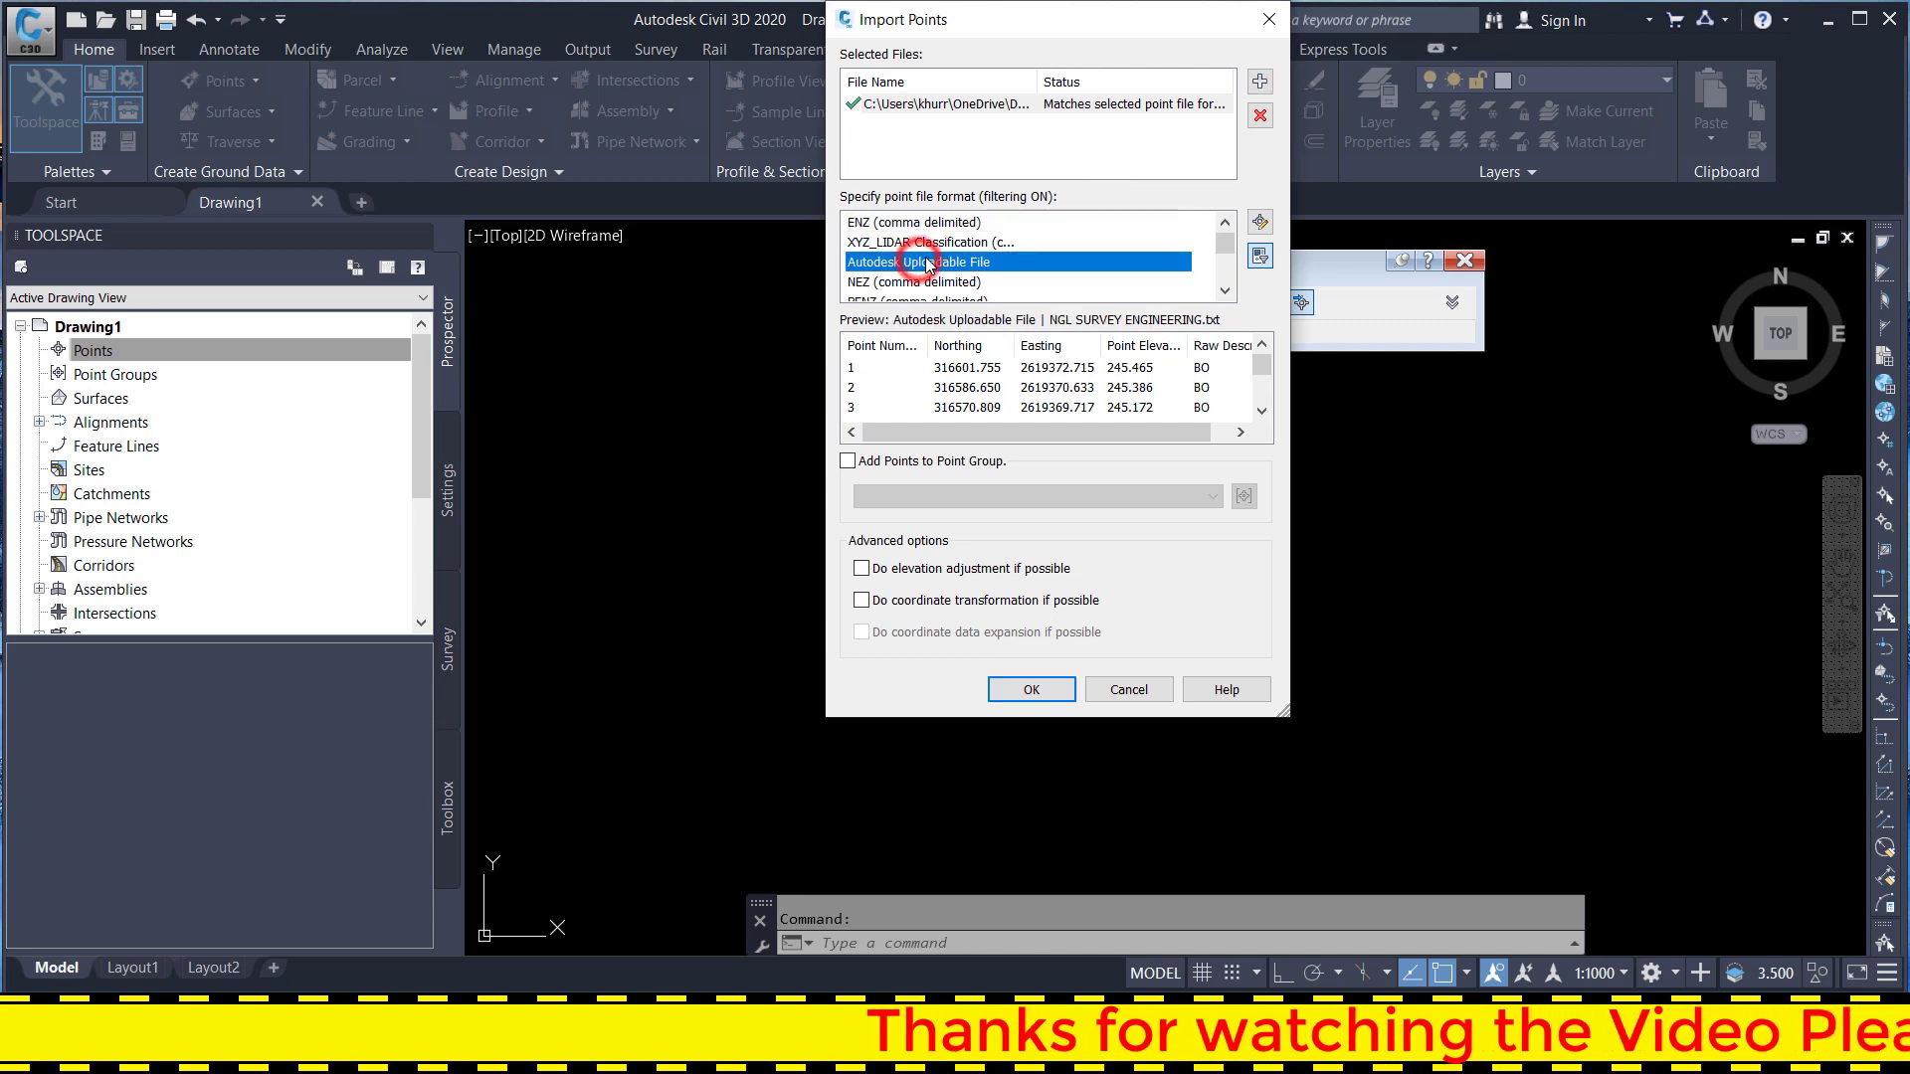
scroll(925, 265, down, 1)
scroll(898, 270, down, 1)
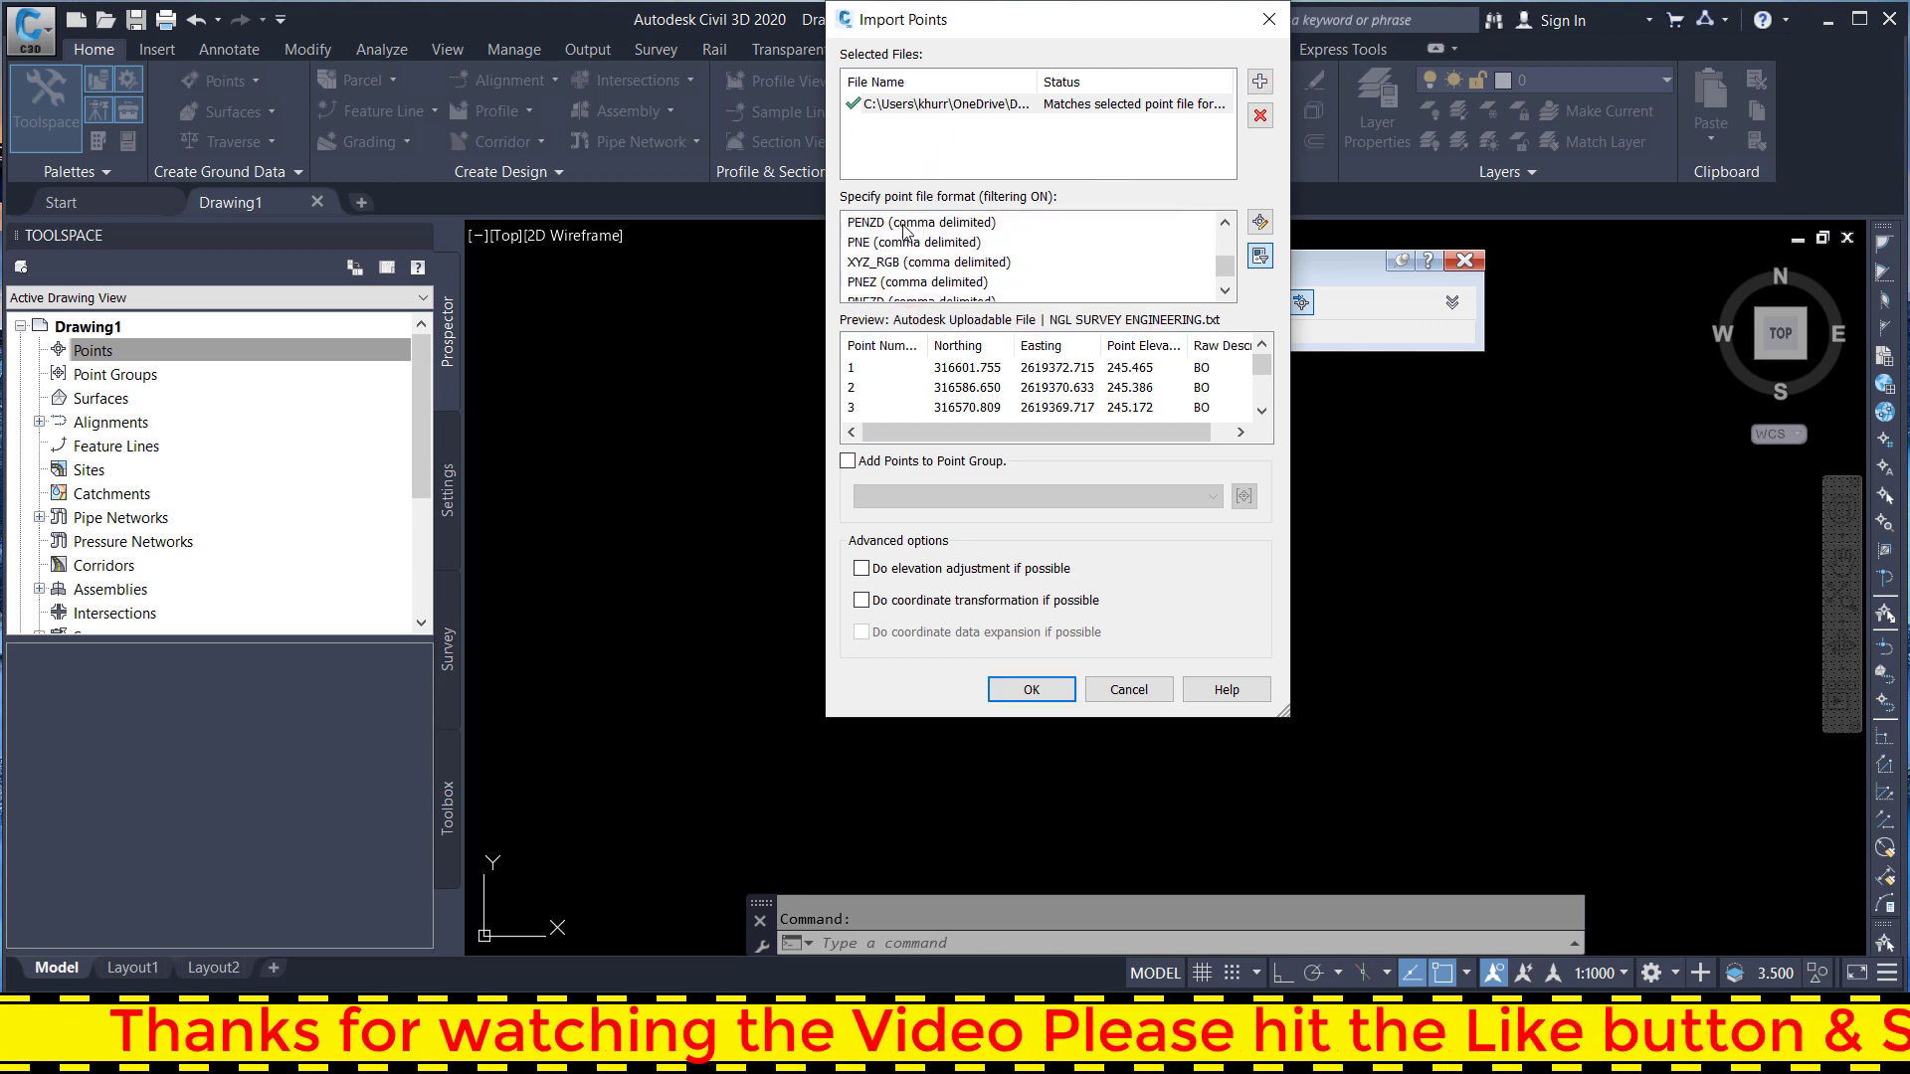
click(899, 223)
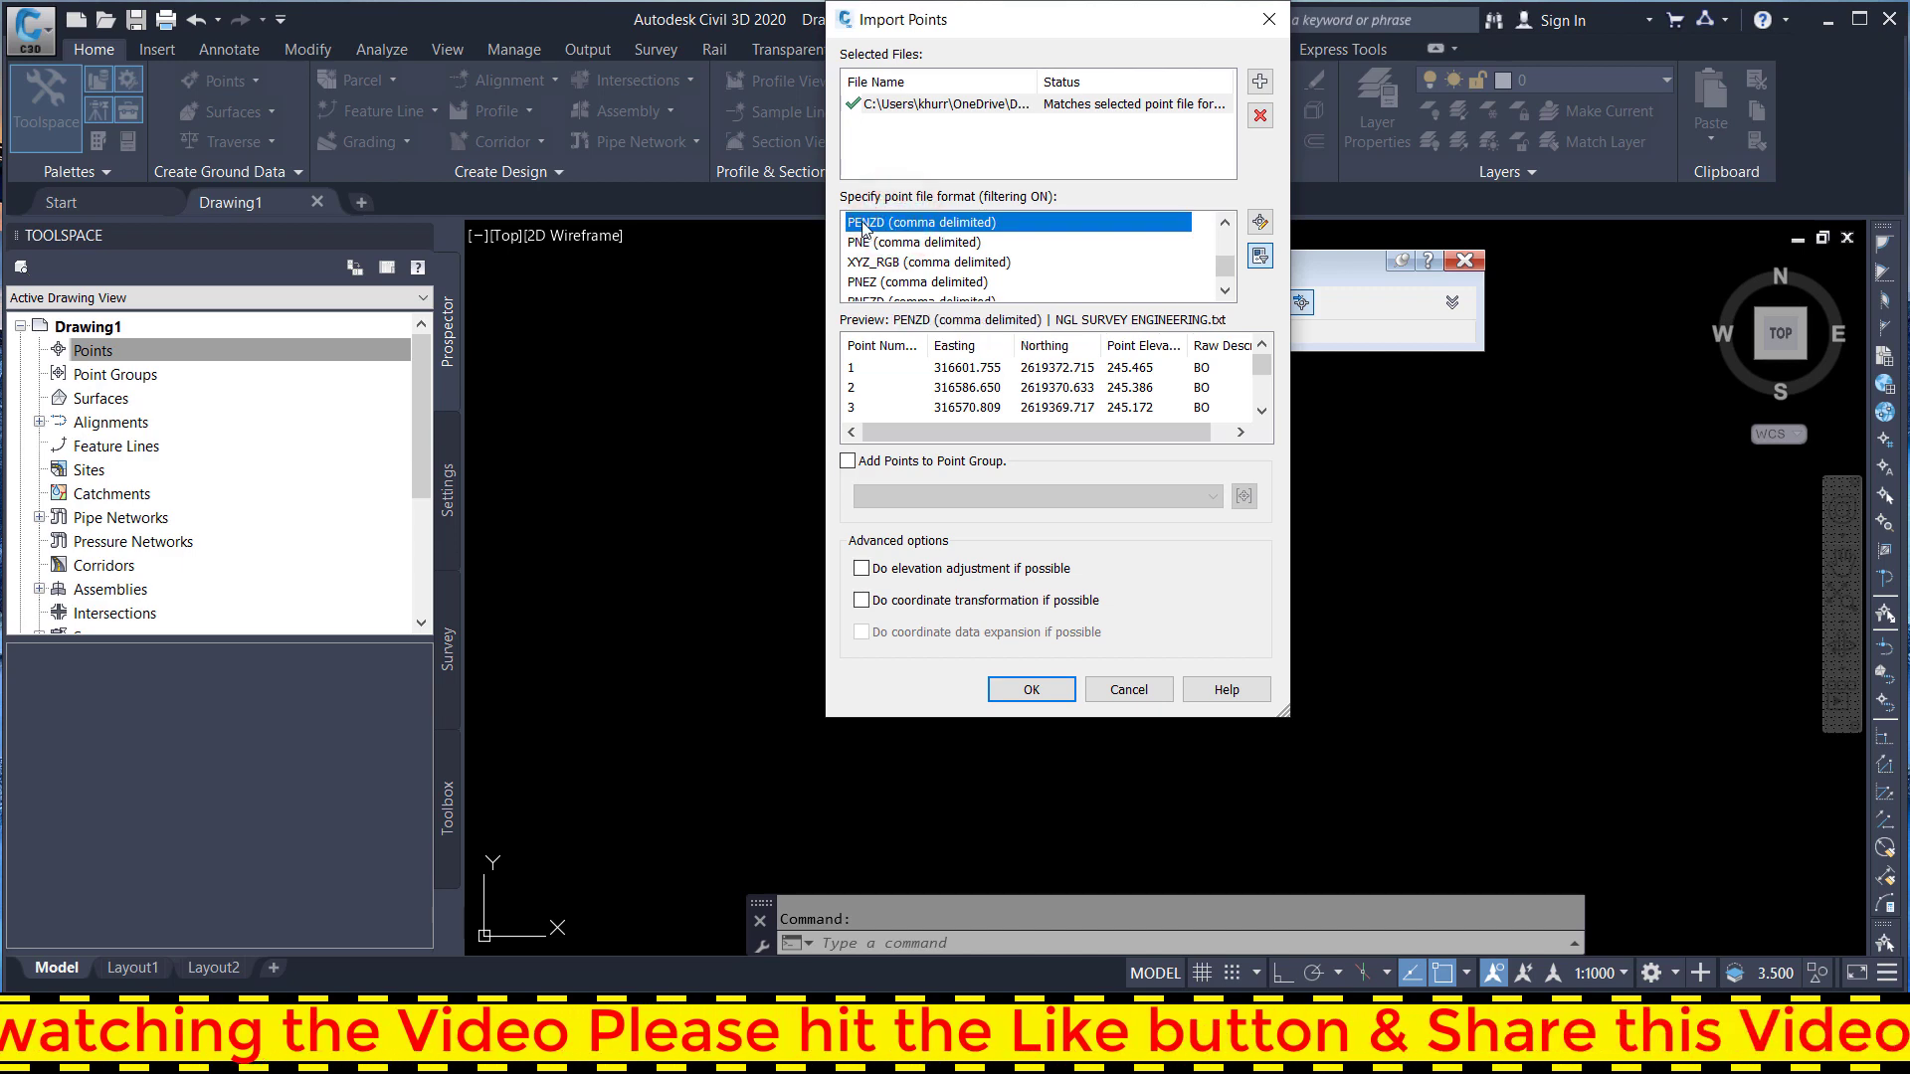
click(900, 263)
scroll(907, 276, up, 1)
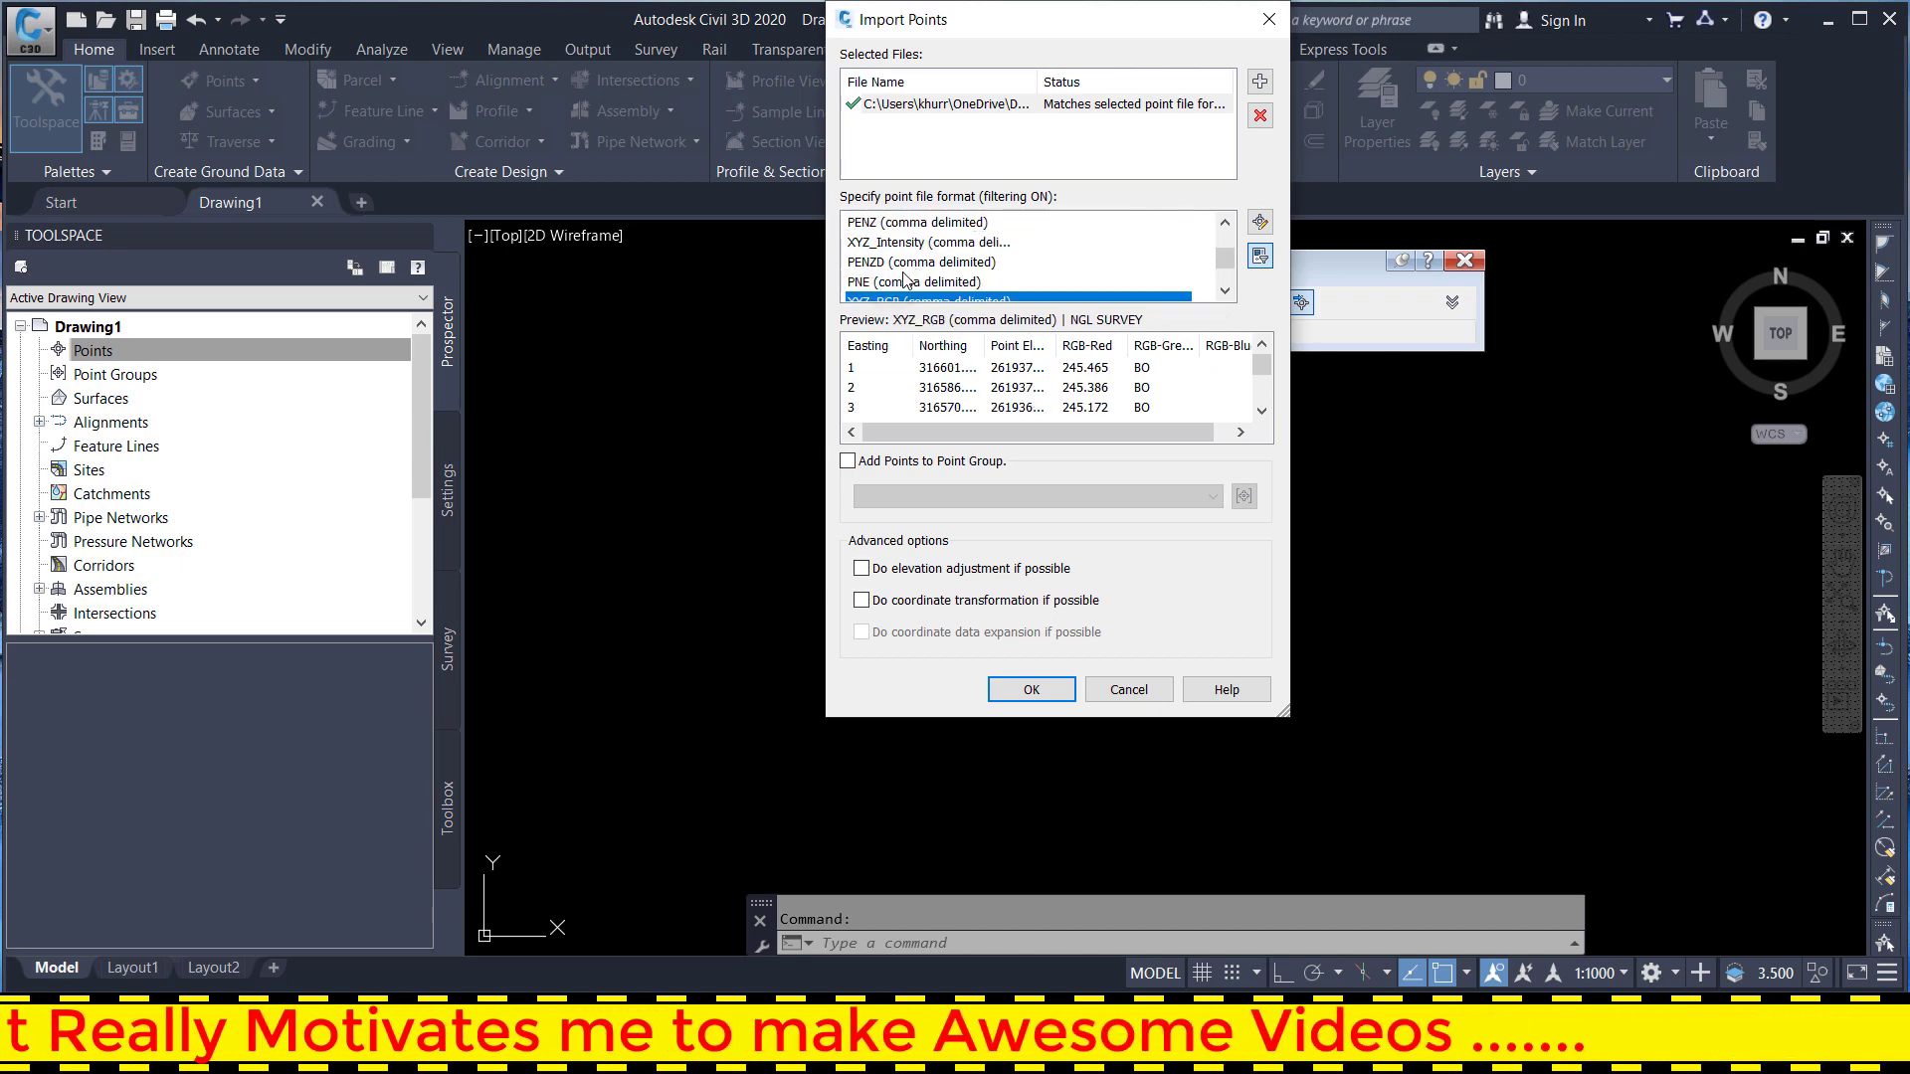
scroll(905, 280, up, 1)
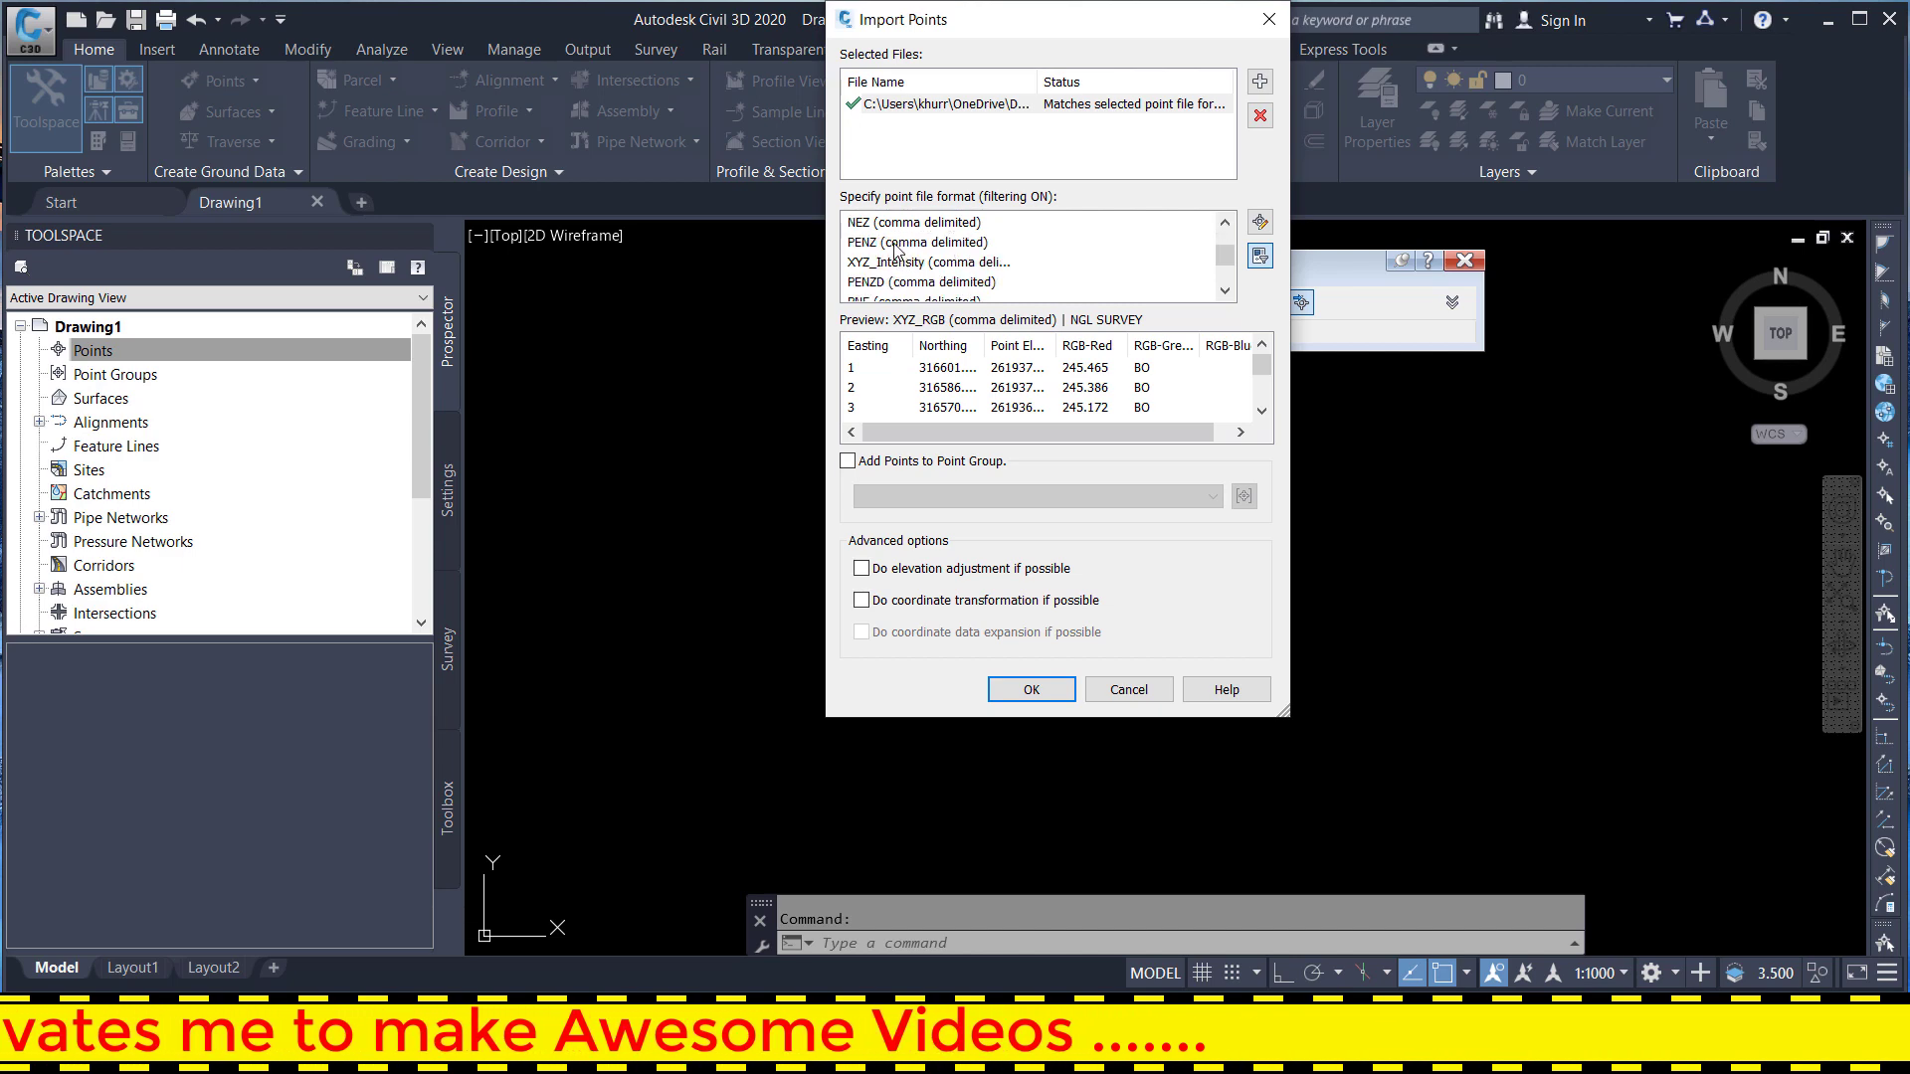
click(901, 281)
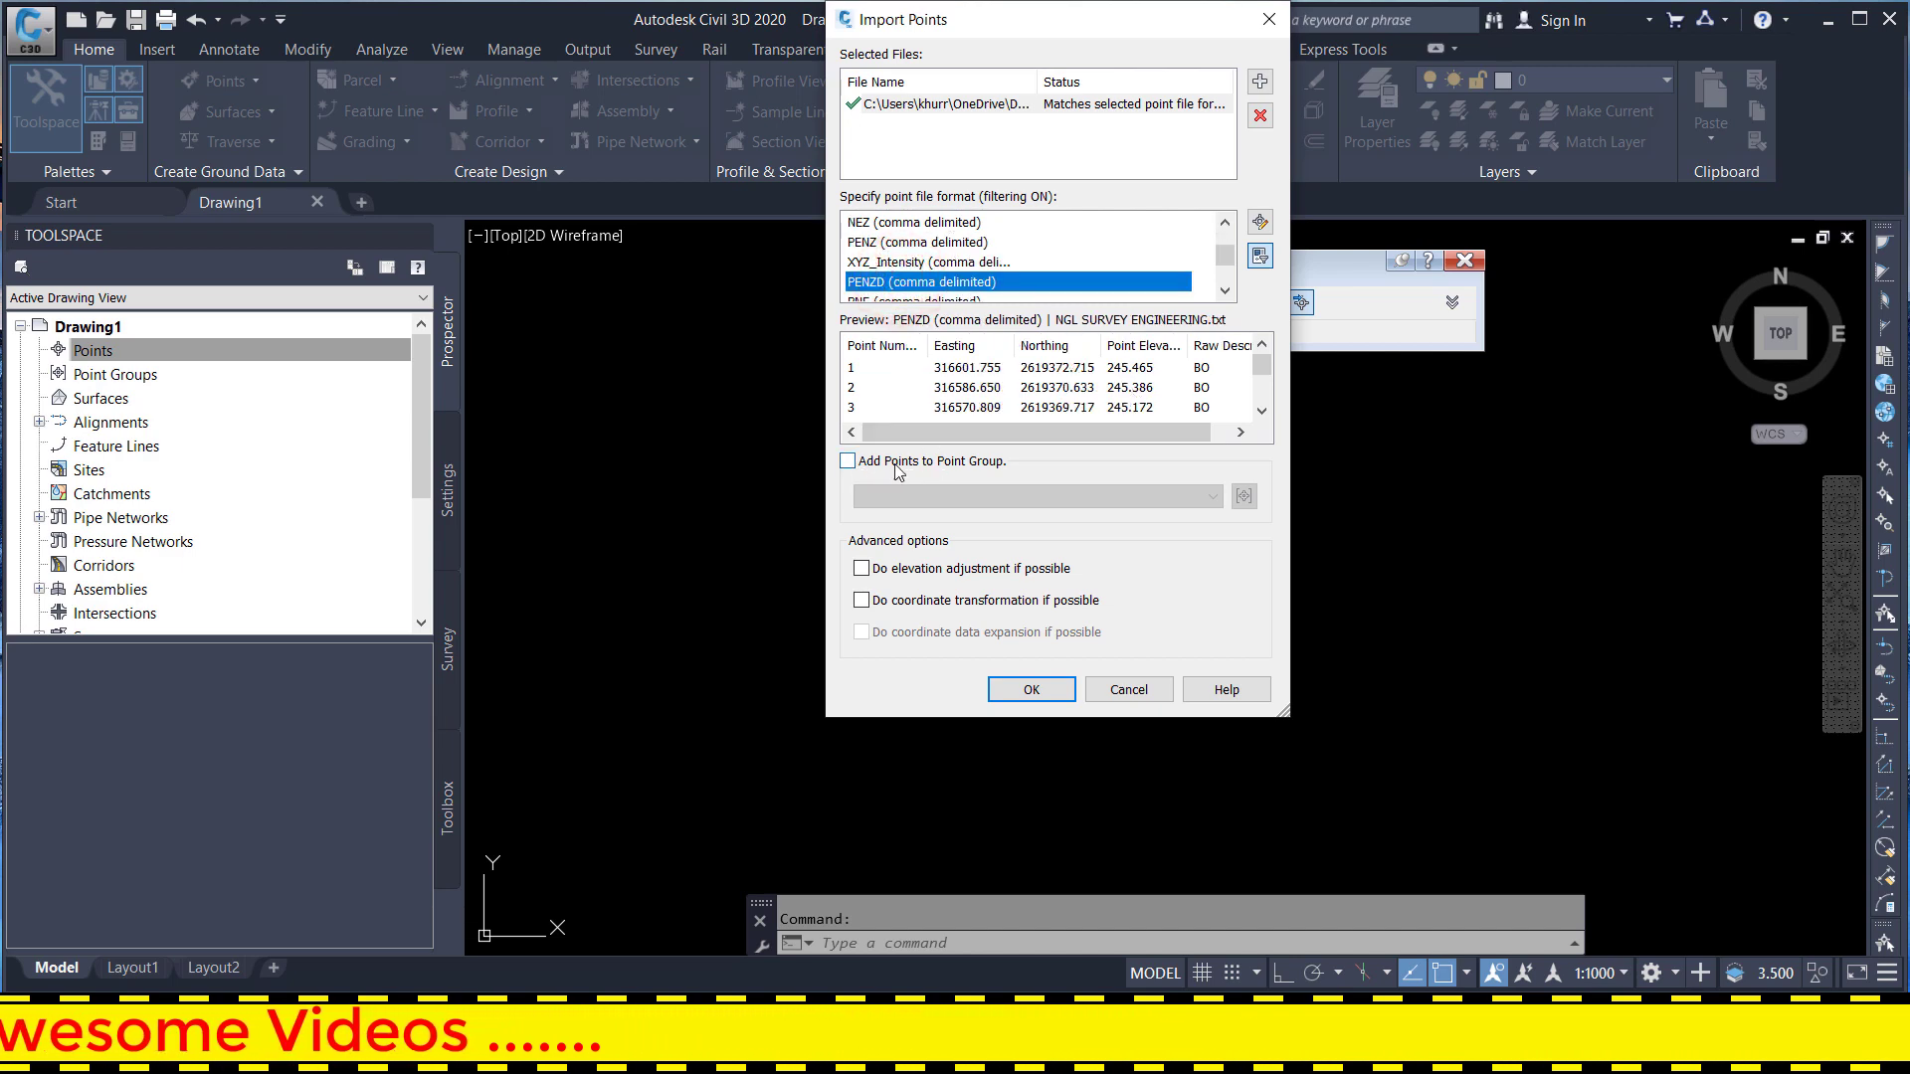
- Leave Add Points to Point Group unchecked and import the ten points into the drawing
click(847, 461)
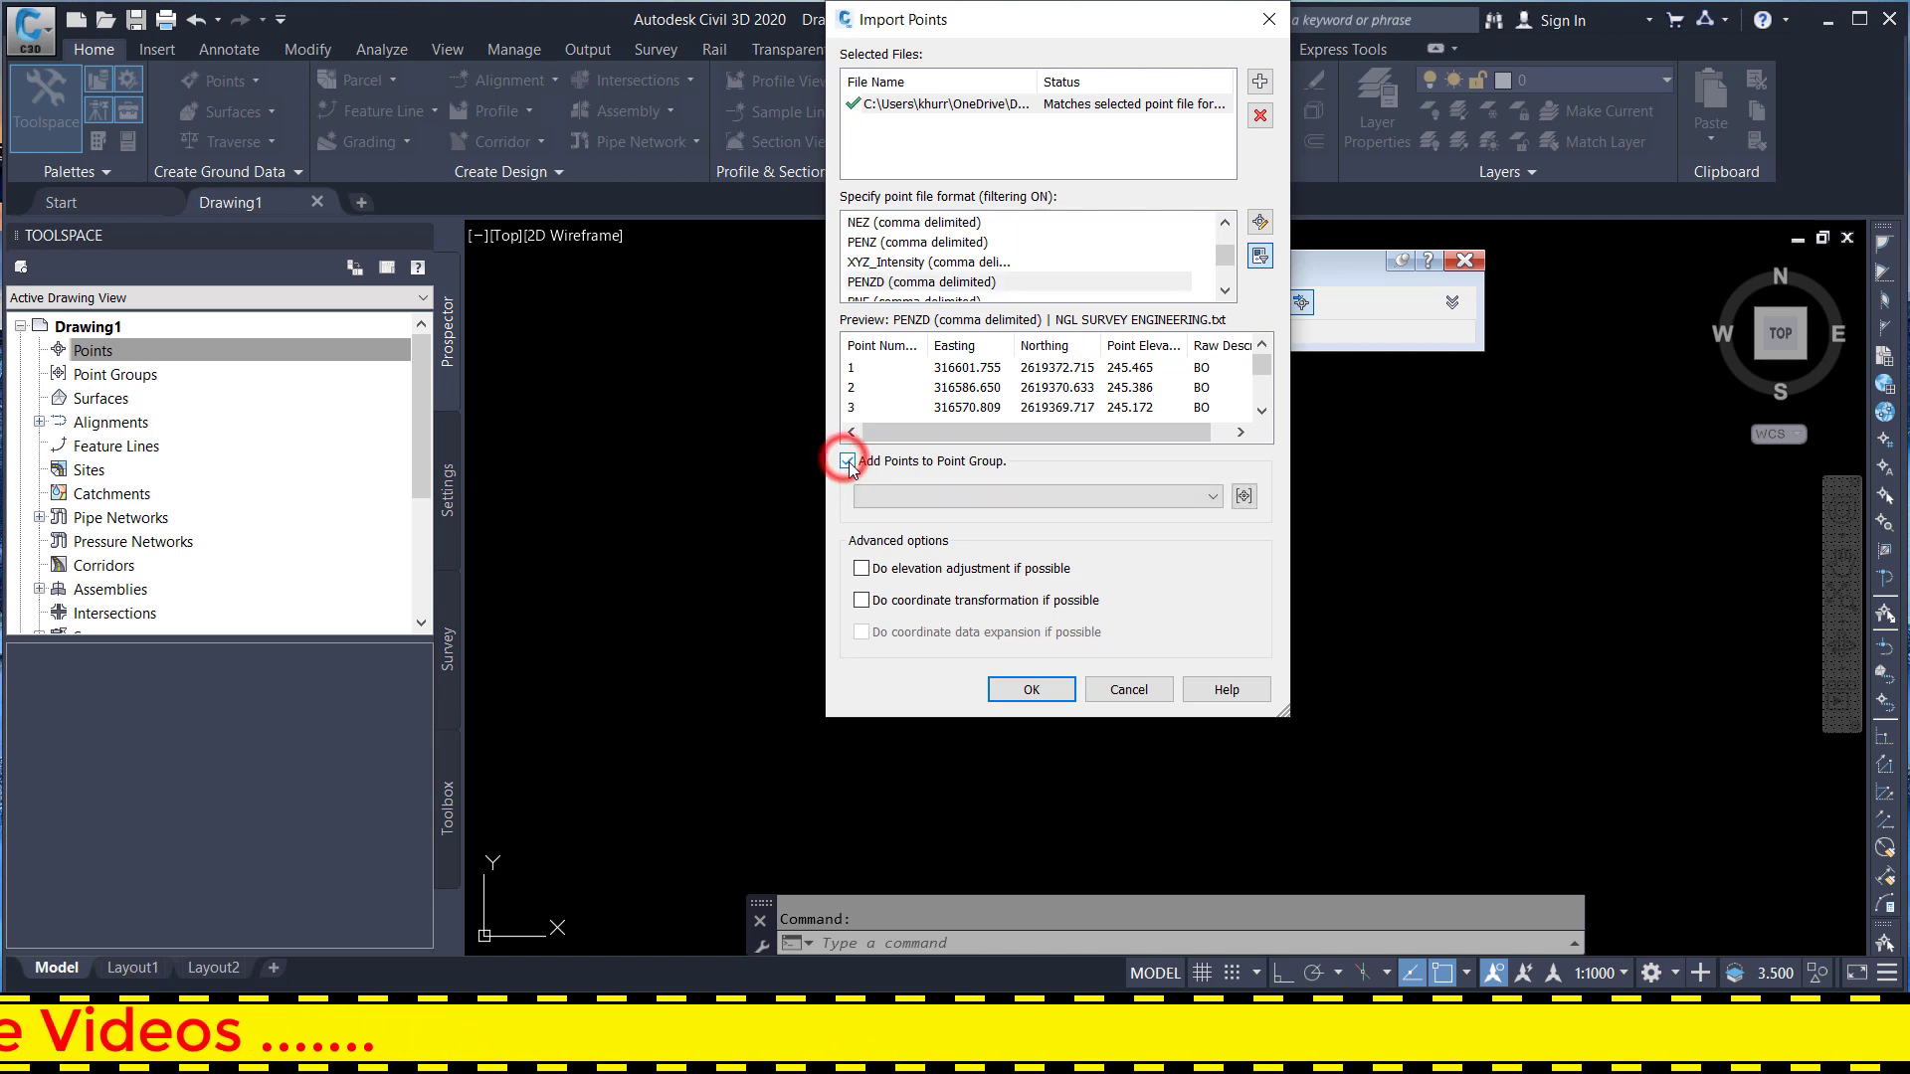
click(1244, 497)
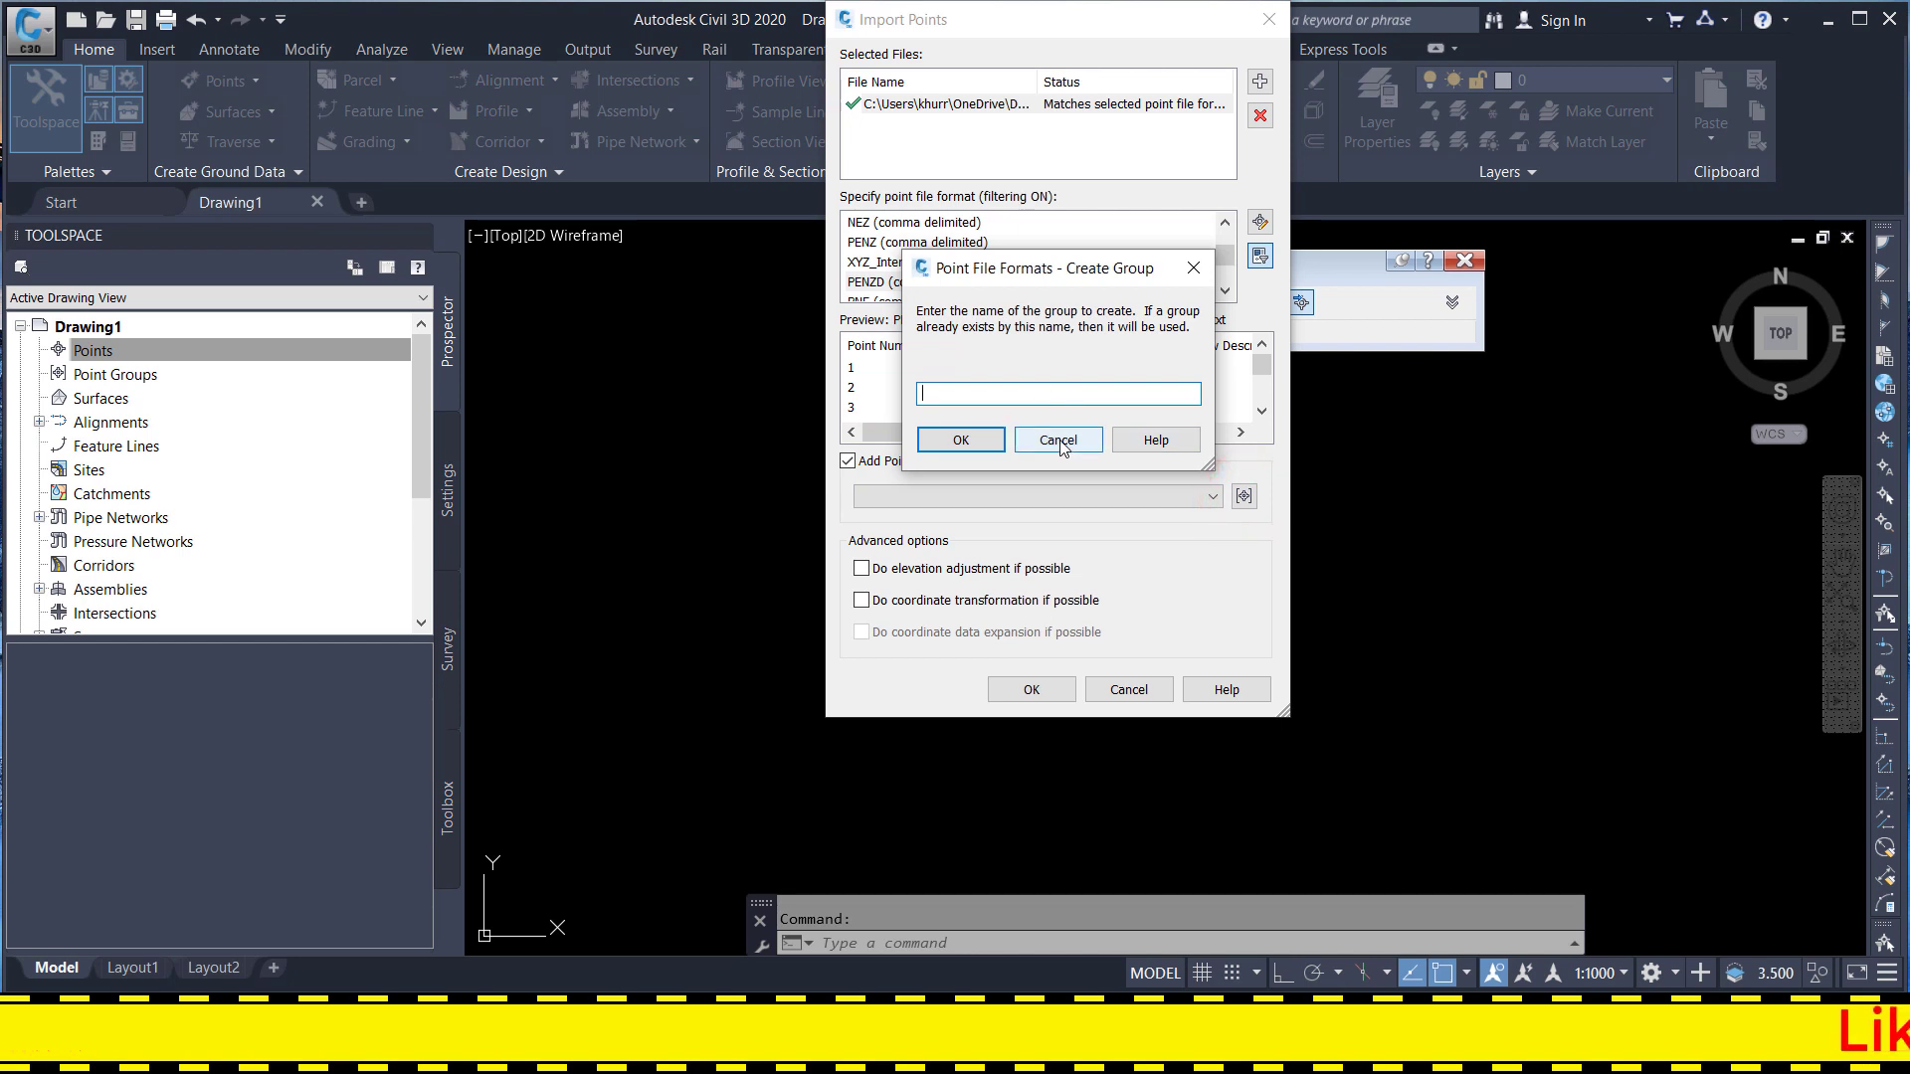
click(1058, 440)
click(846, 462)
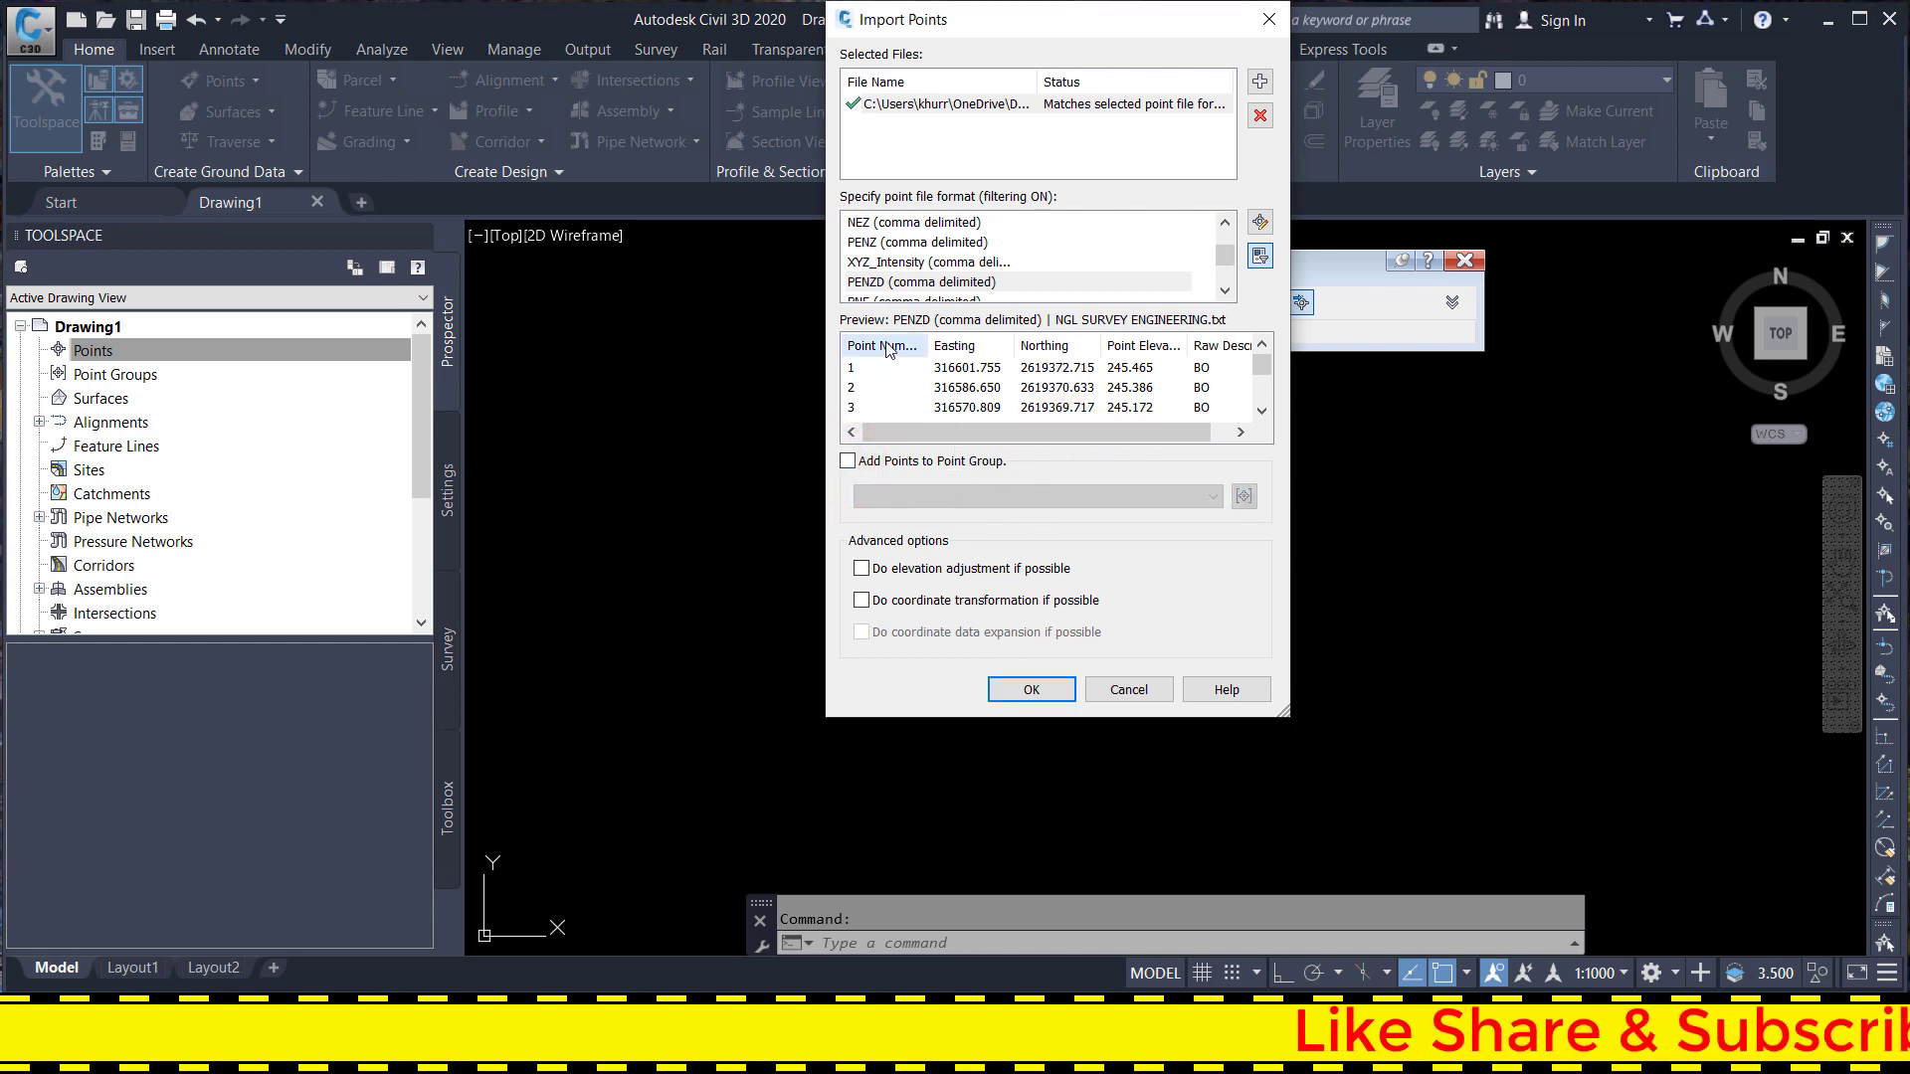
drag(929, 346, 895, 346)
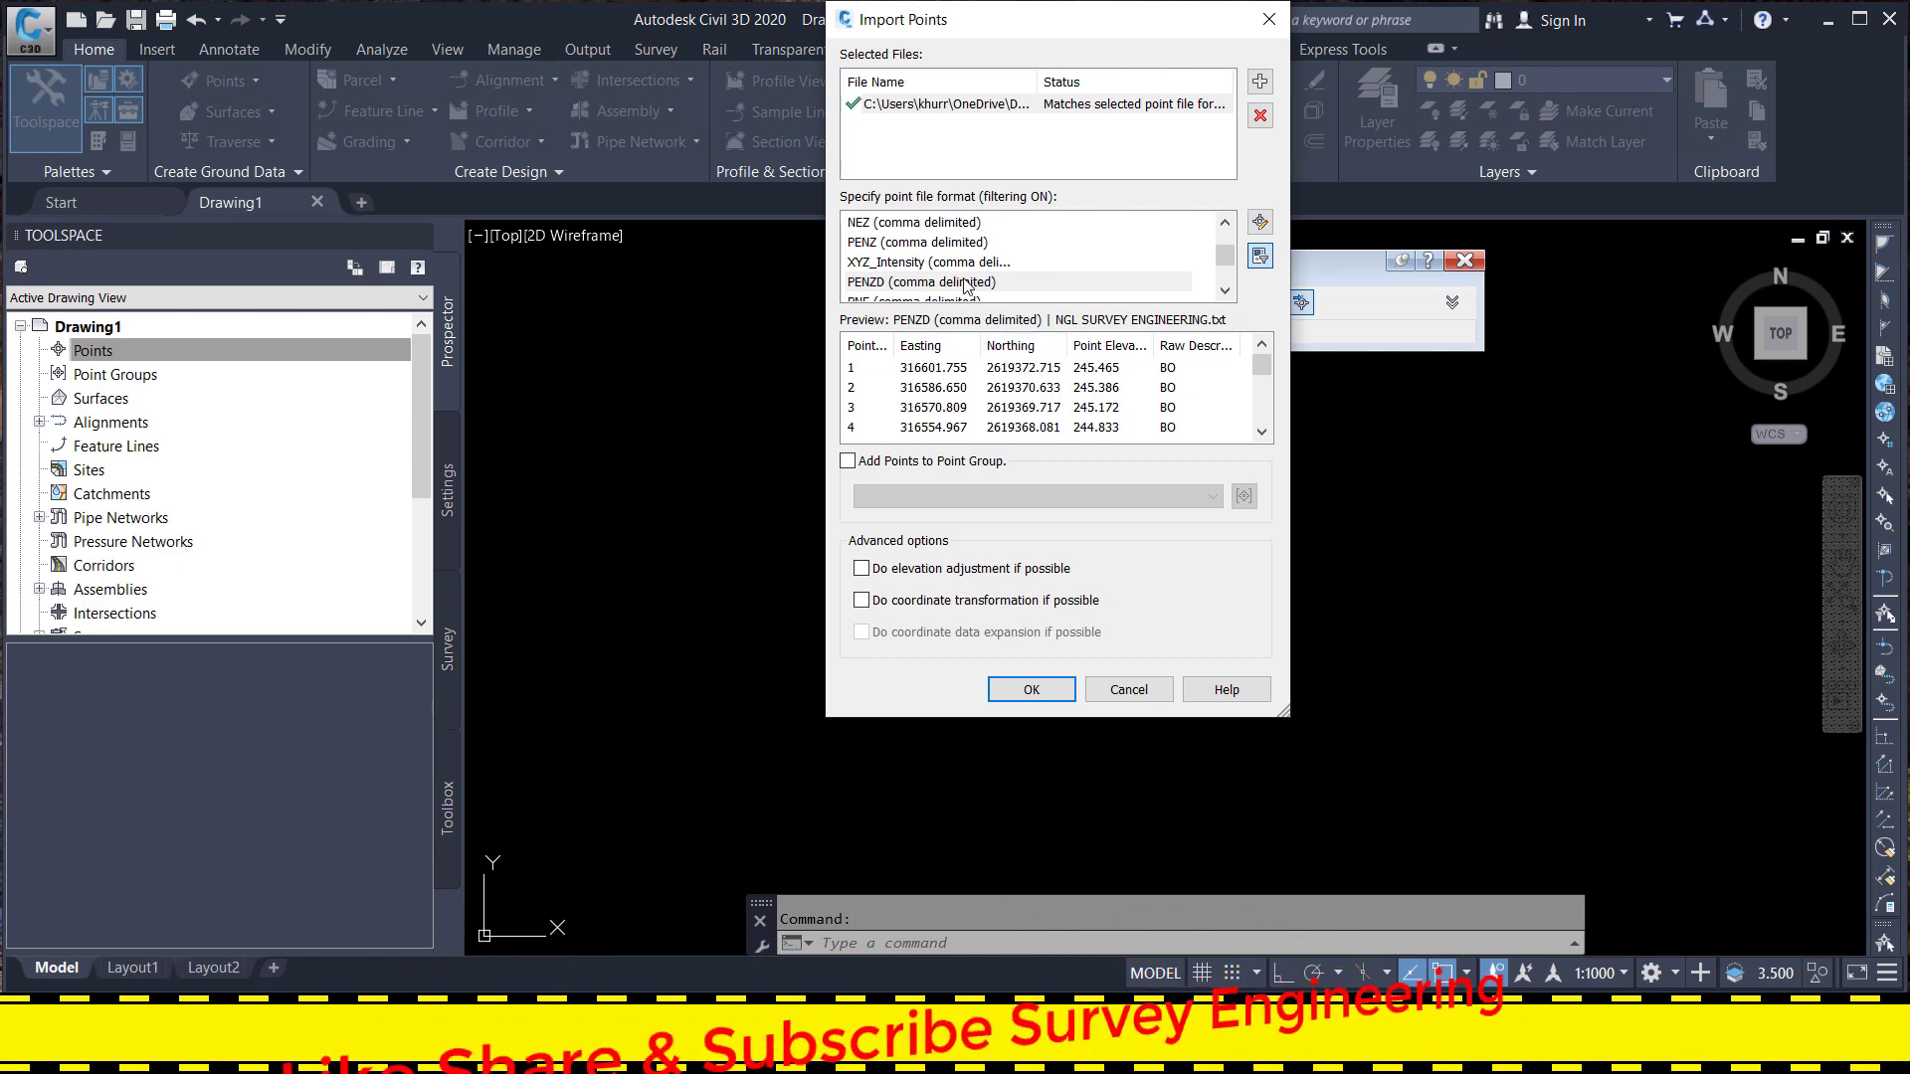
click(1025, 691)
text(Z)
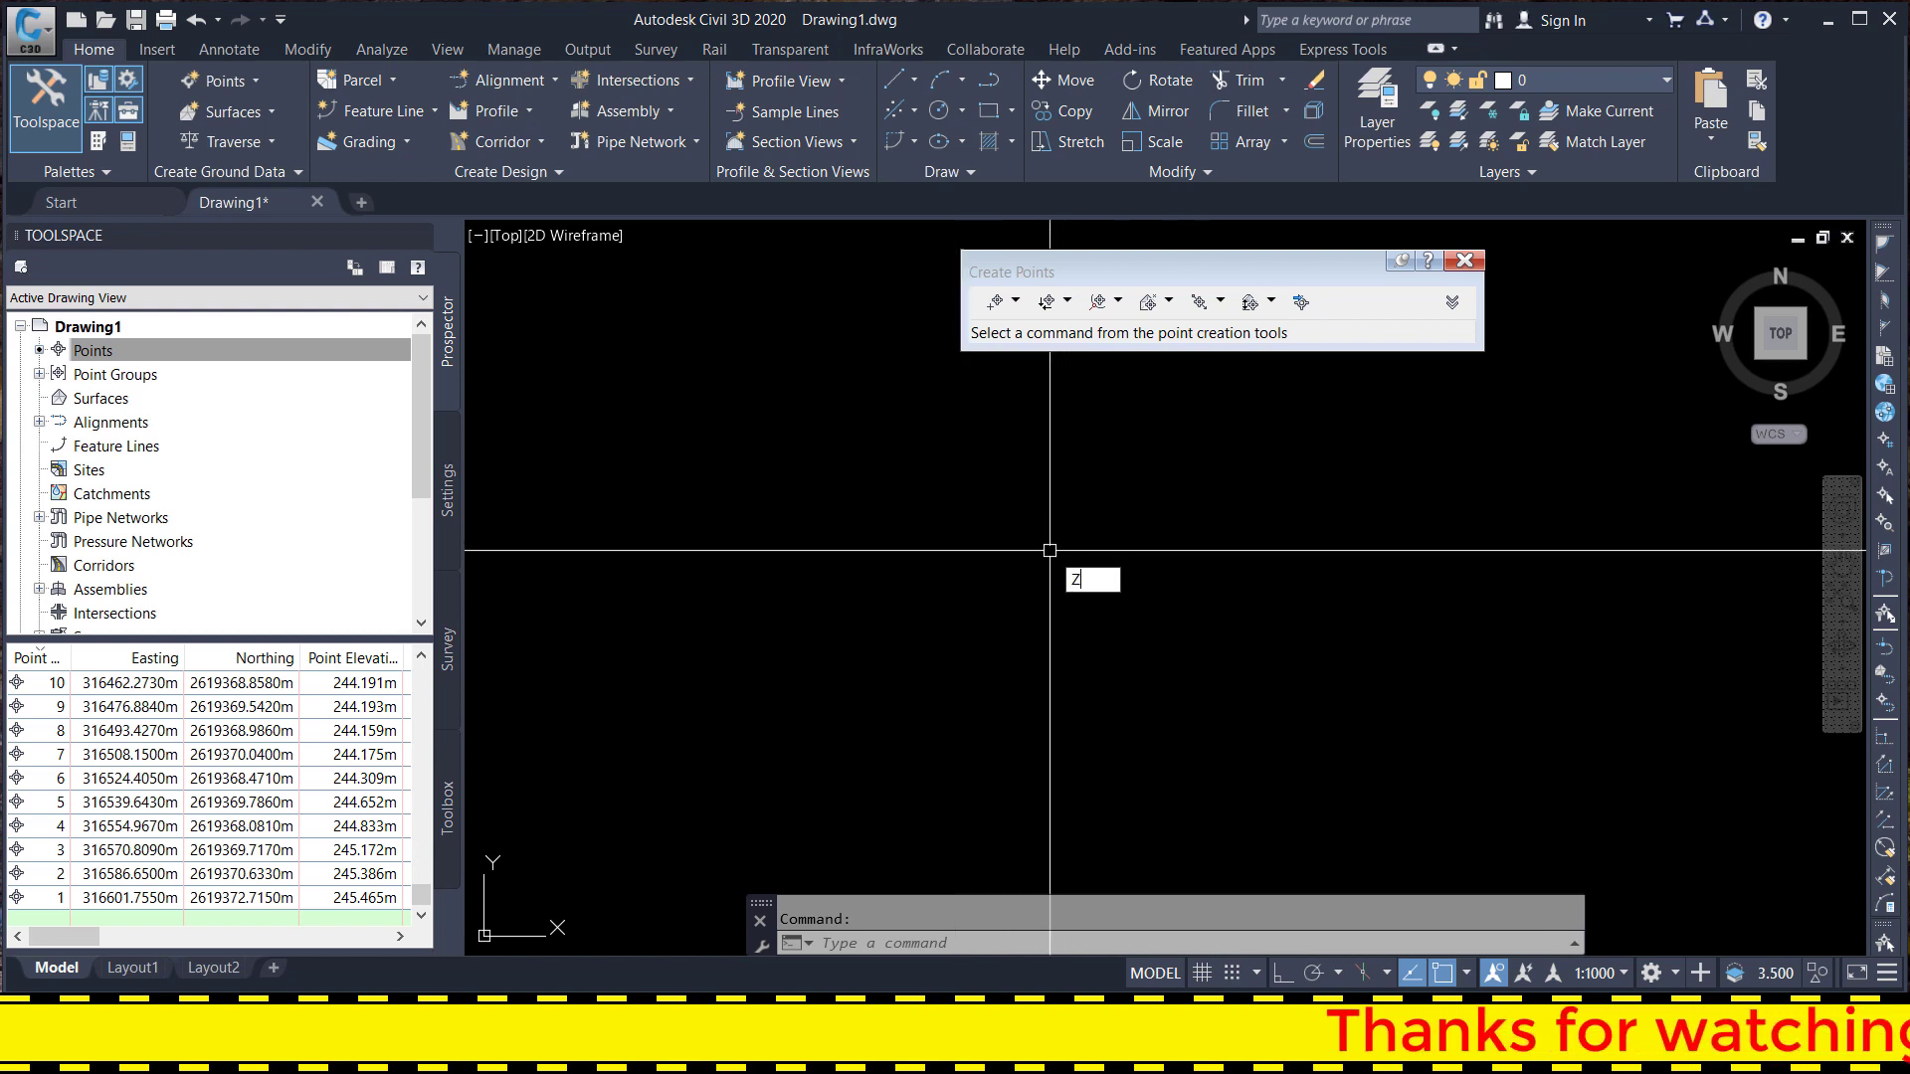
- Zoom All (Z, A) to show every survey point, cancelling an accidental erase along the way
key(Return)
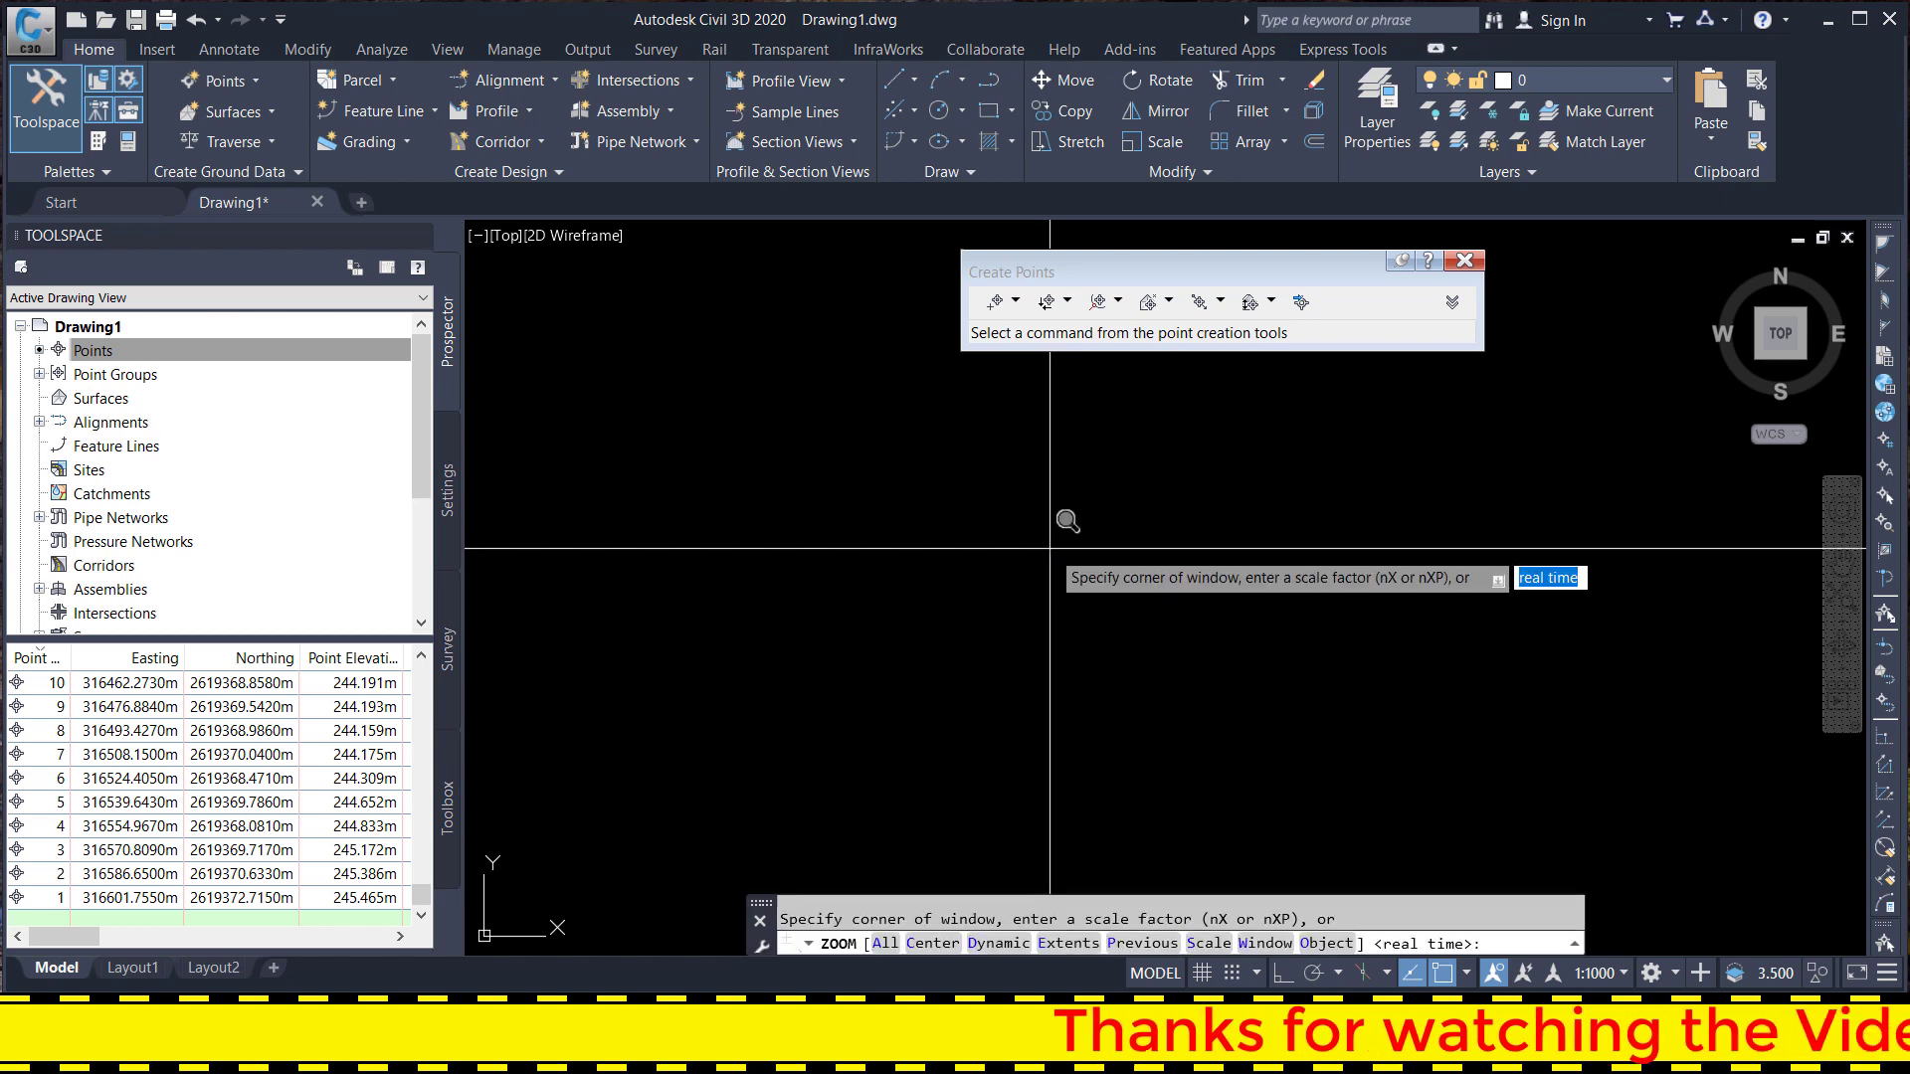
key(Return)
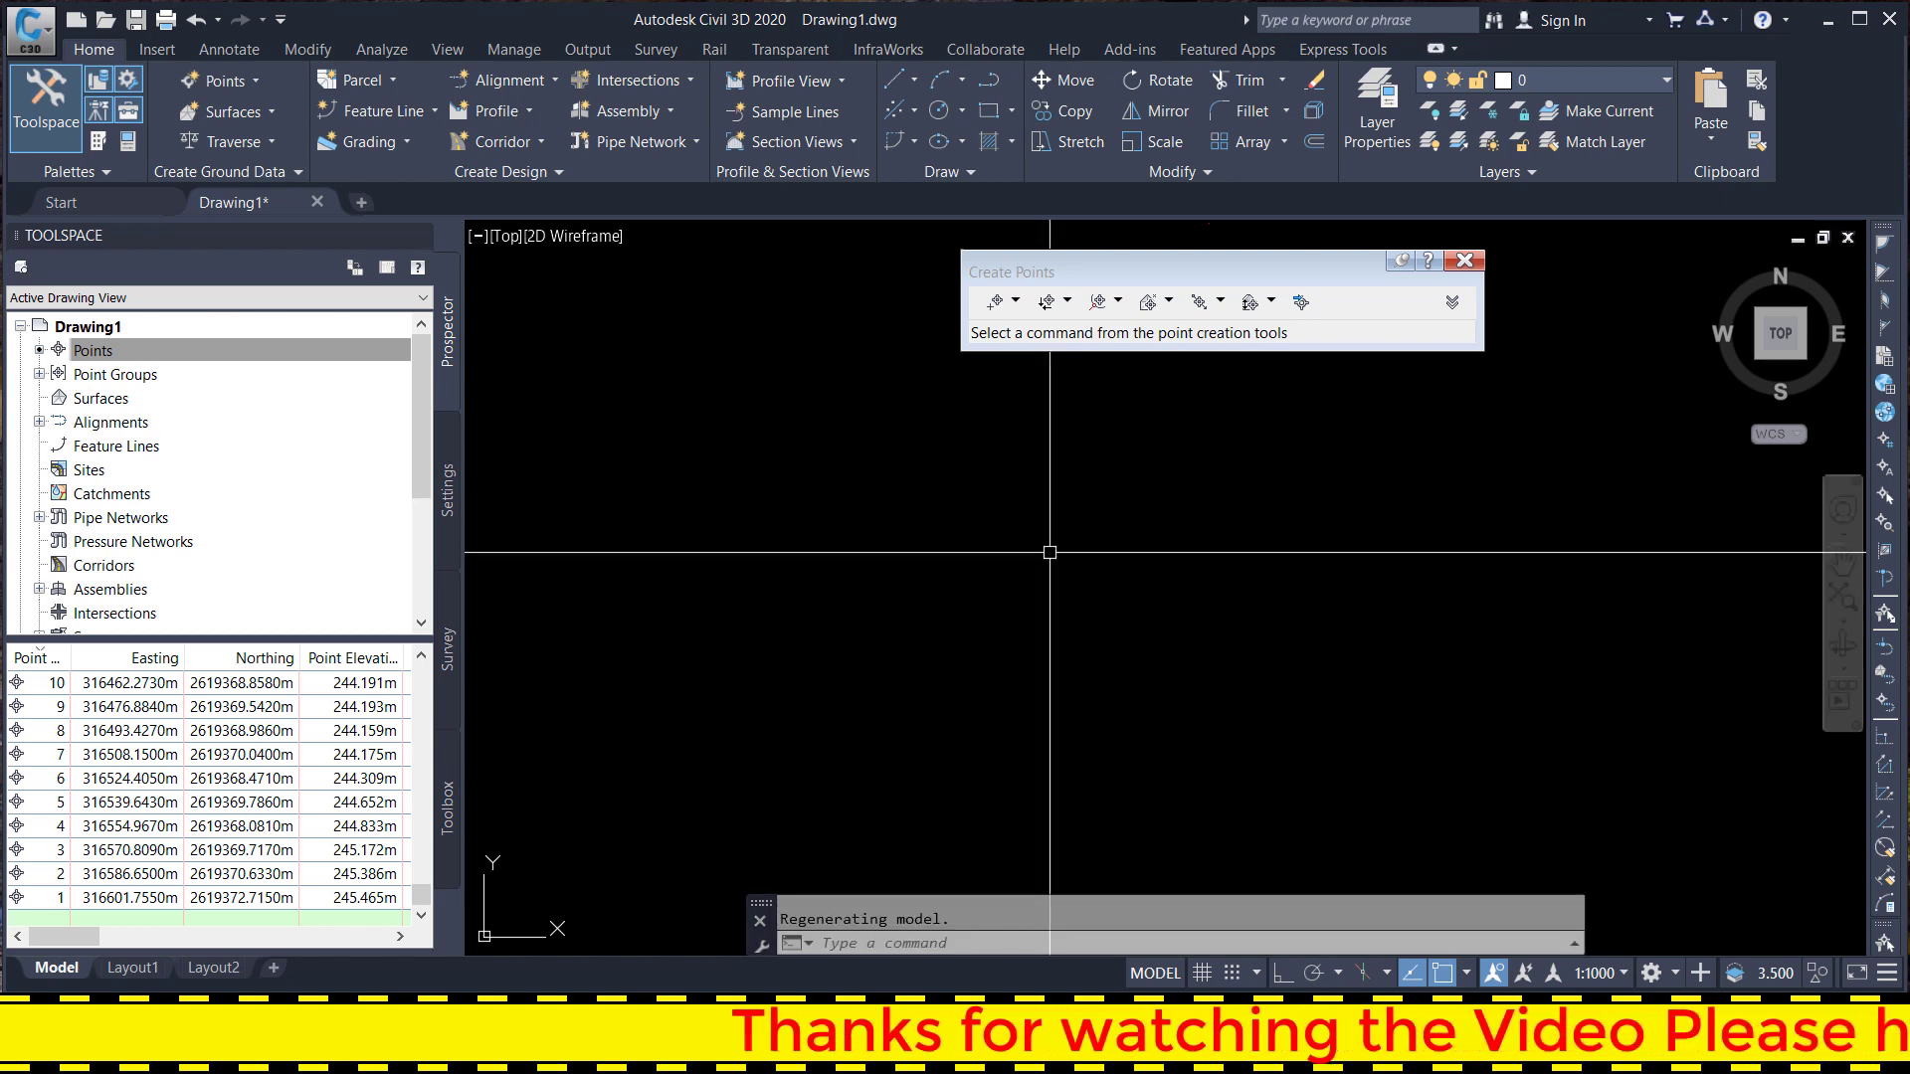
text(e)
key(Return)
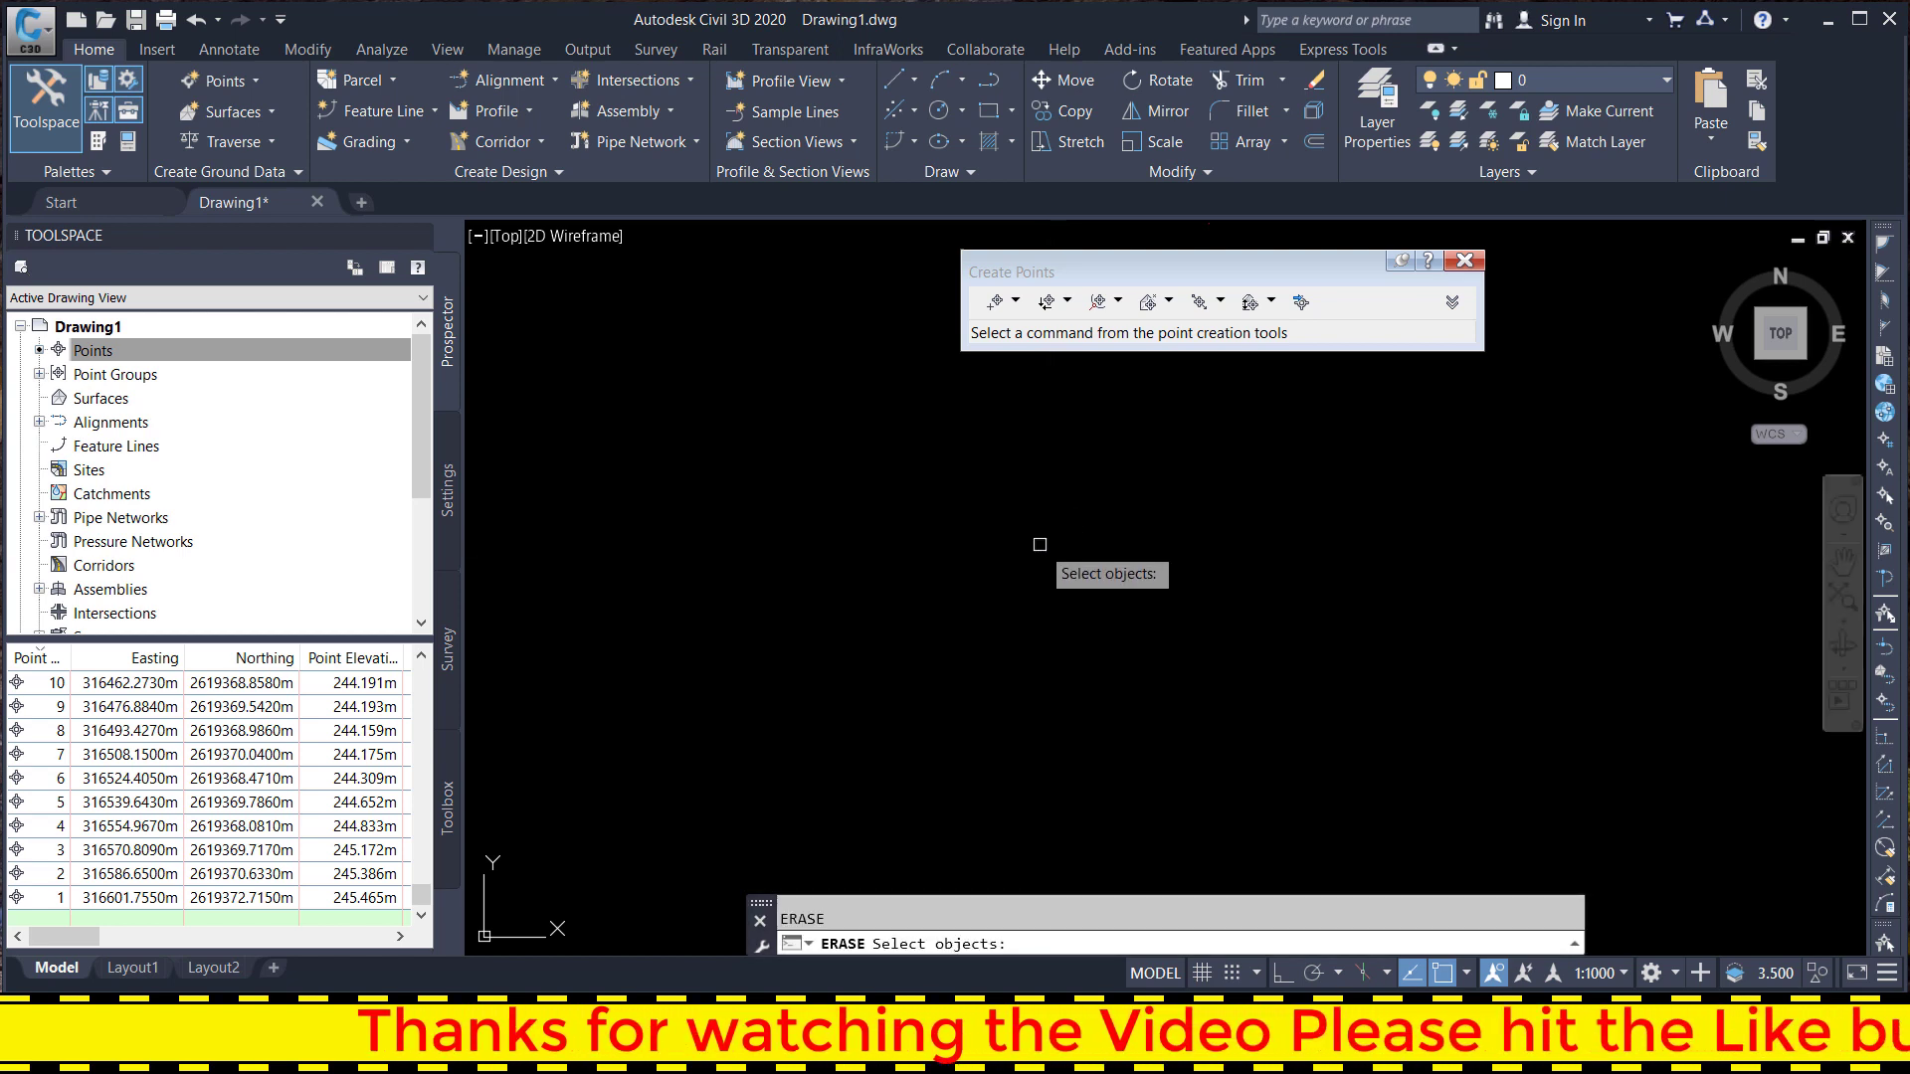
key(Escape)
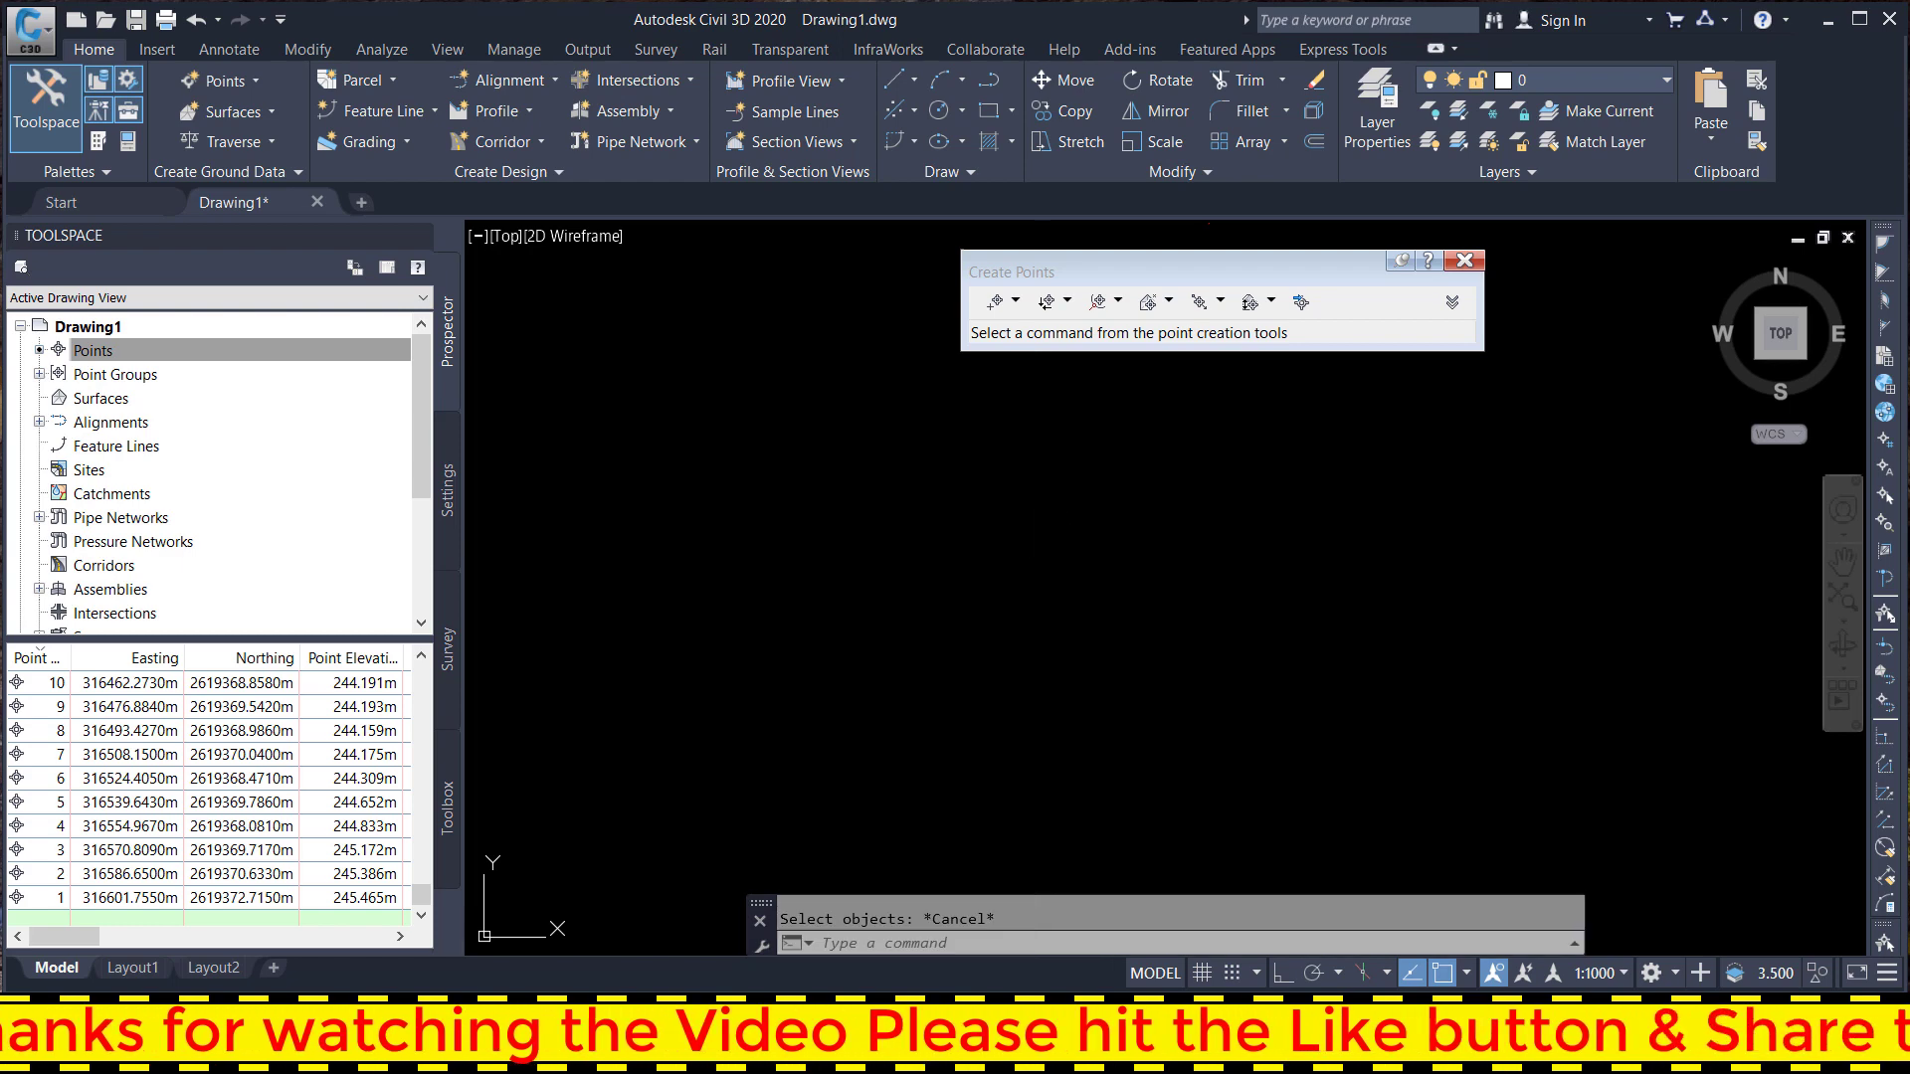
text(z)
key(Return)
text(a)
key(Return)
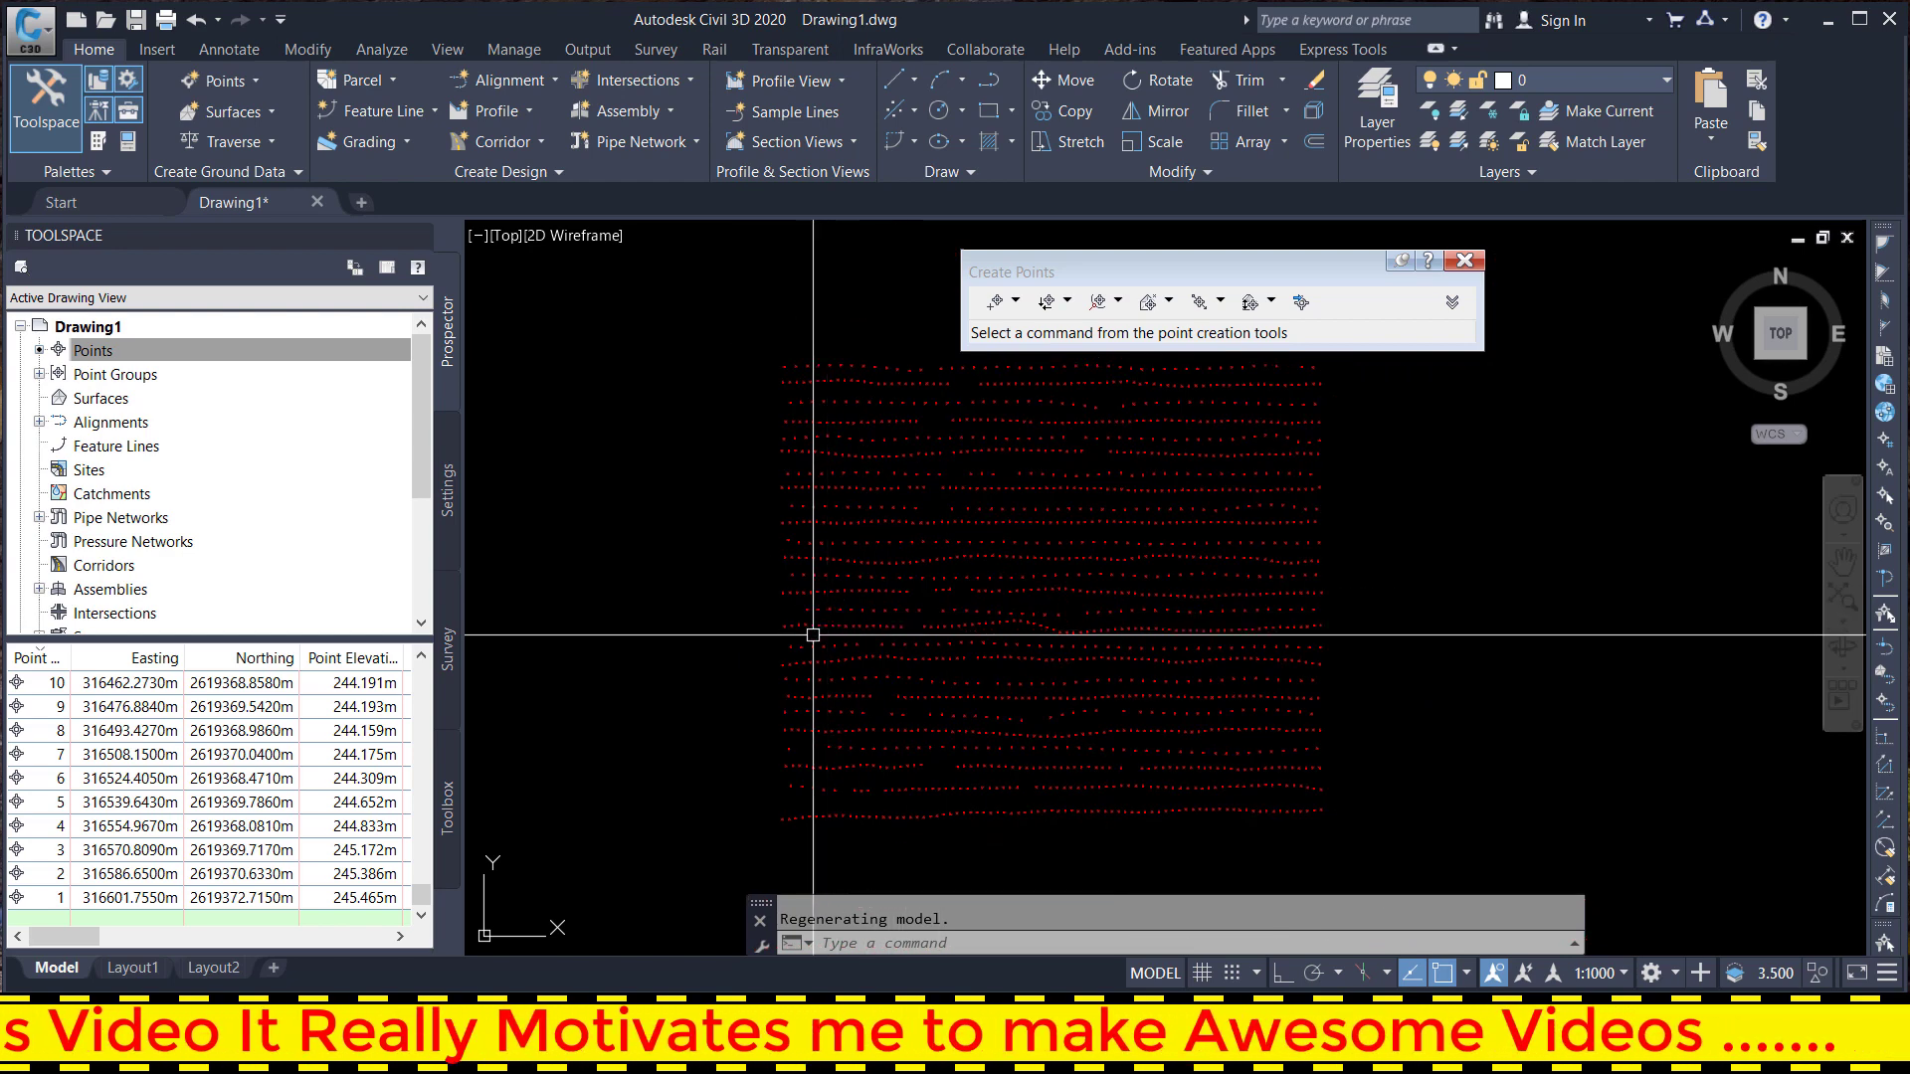
- Close the Create Points toolbar
scroll(836, 597, down, 4)
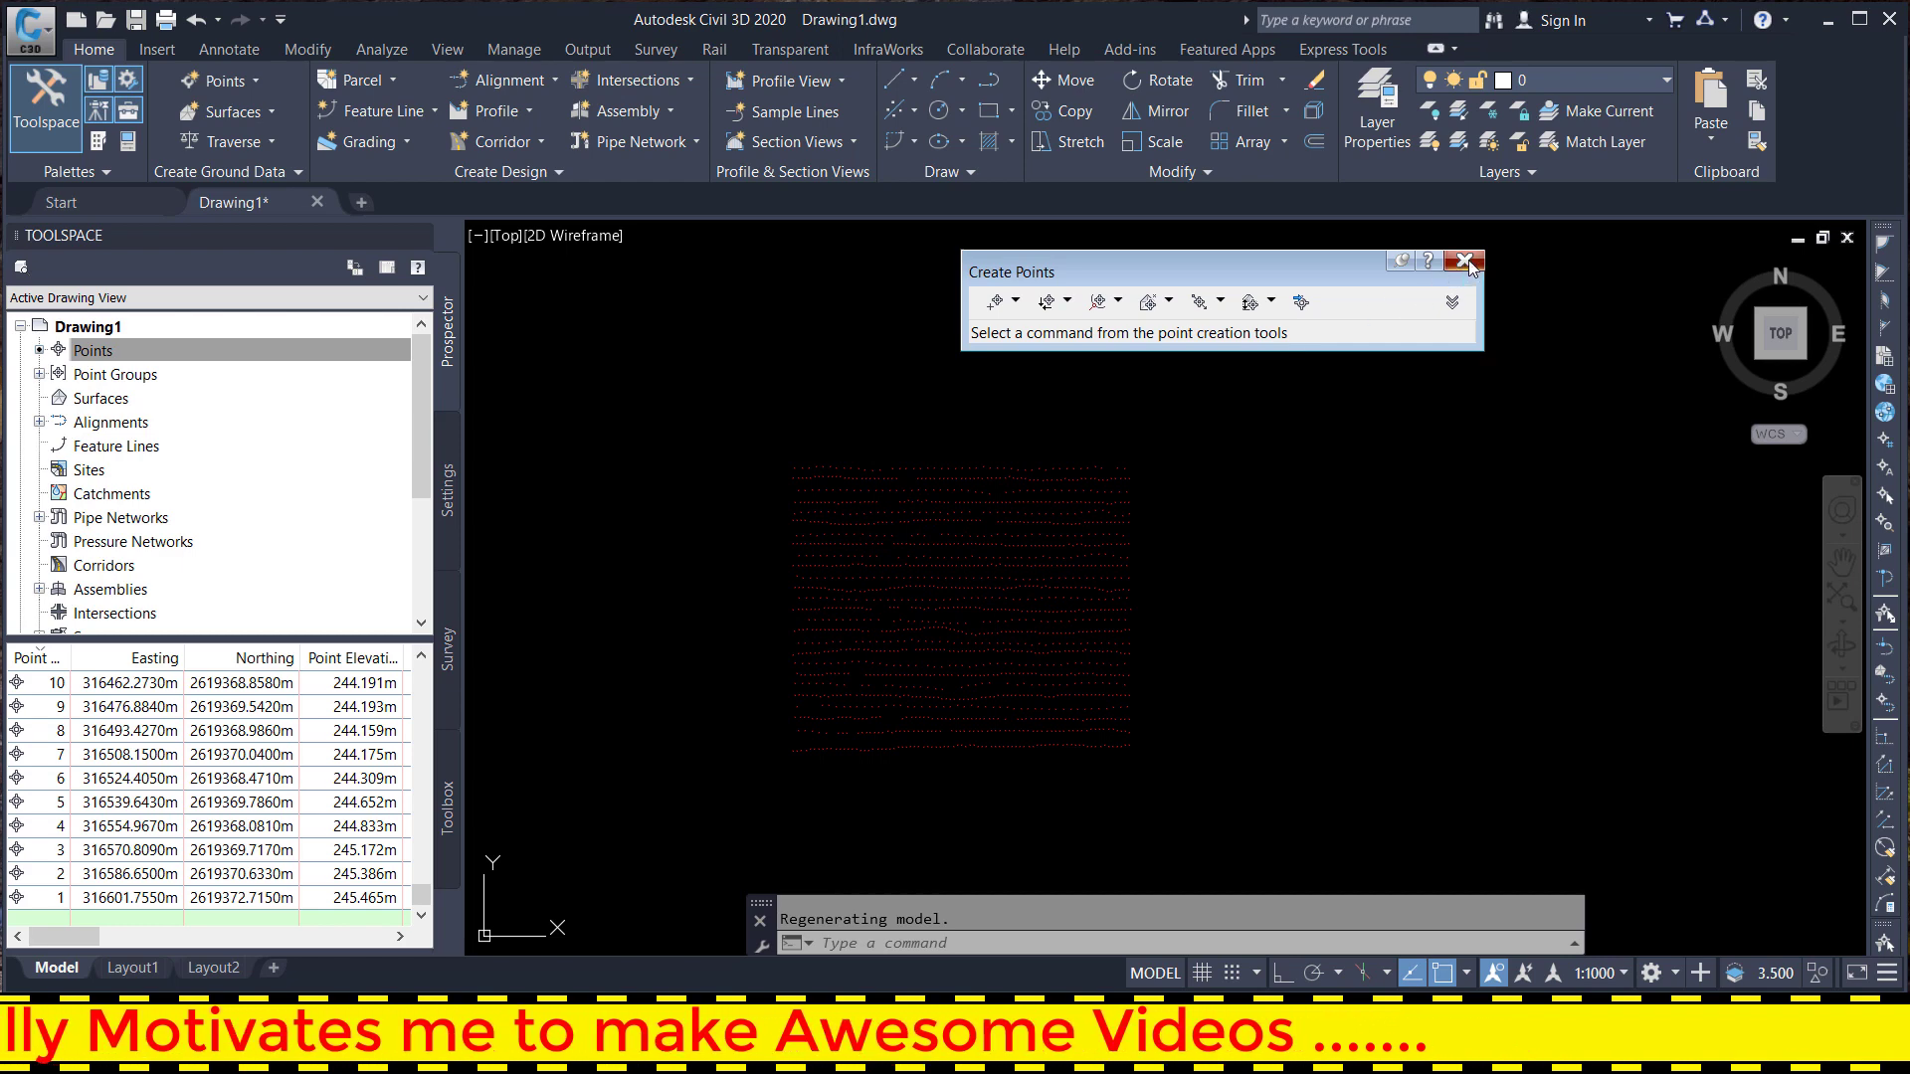
click(1465, 261)
scroll(989, 554, up, 1)
scroll(932, 534, up, 3)
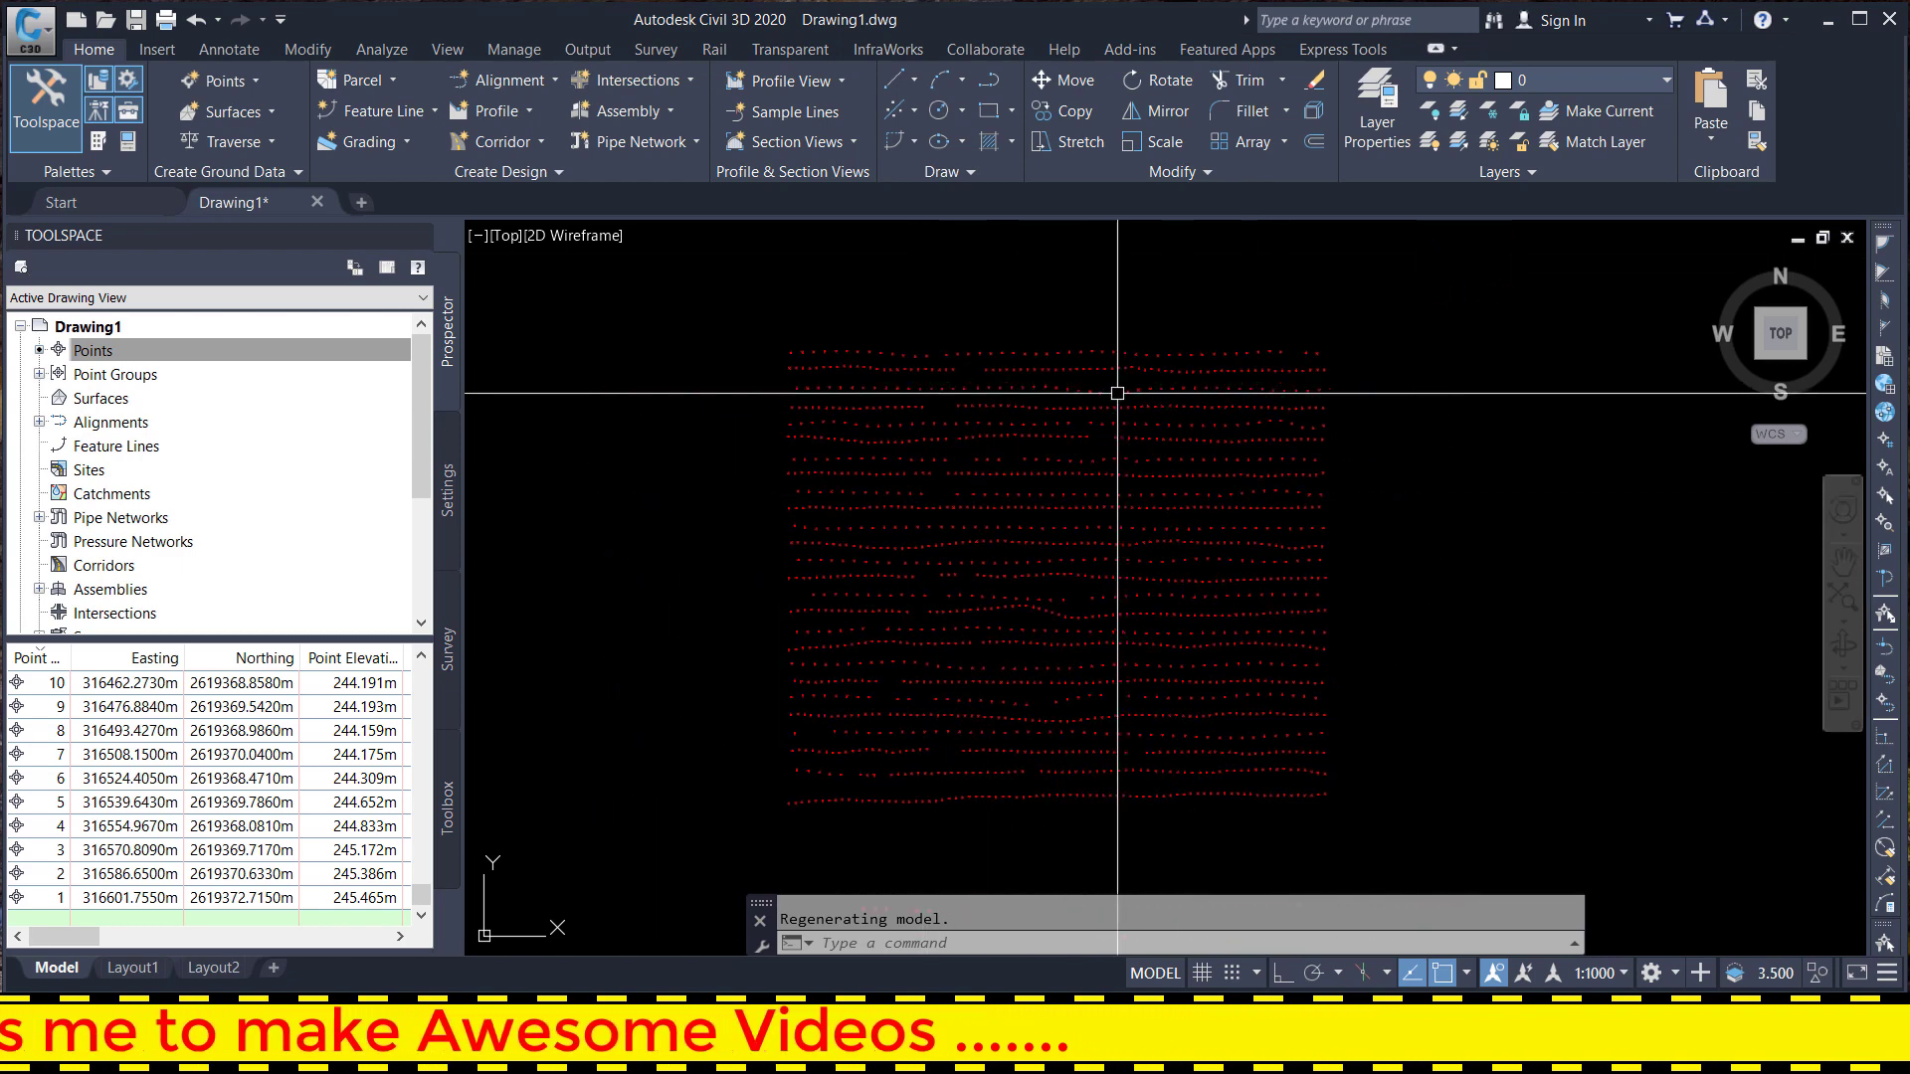
scroll(902, 454, down, 2)
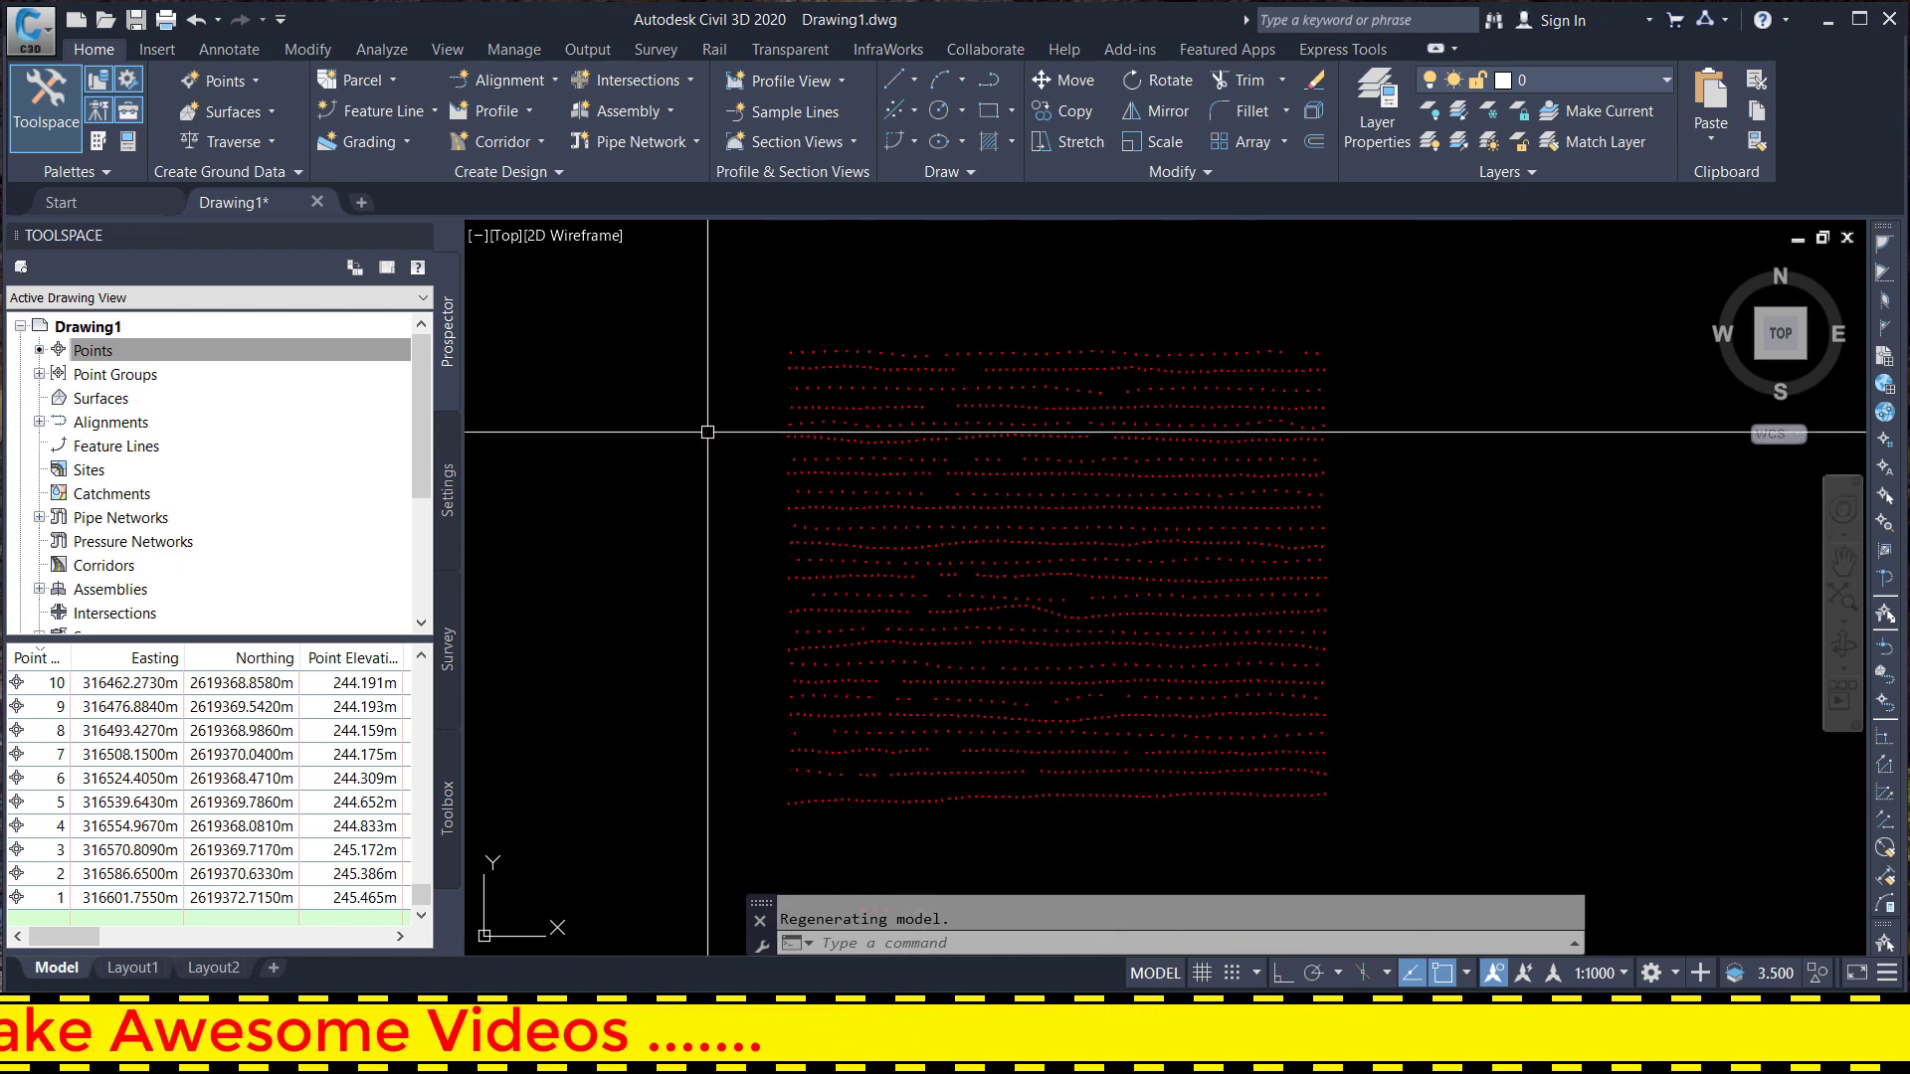
- Sort the Prospector point list in ascending Point Number order
click(57, 693)
scroll(75, 711, down, 1)
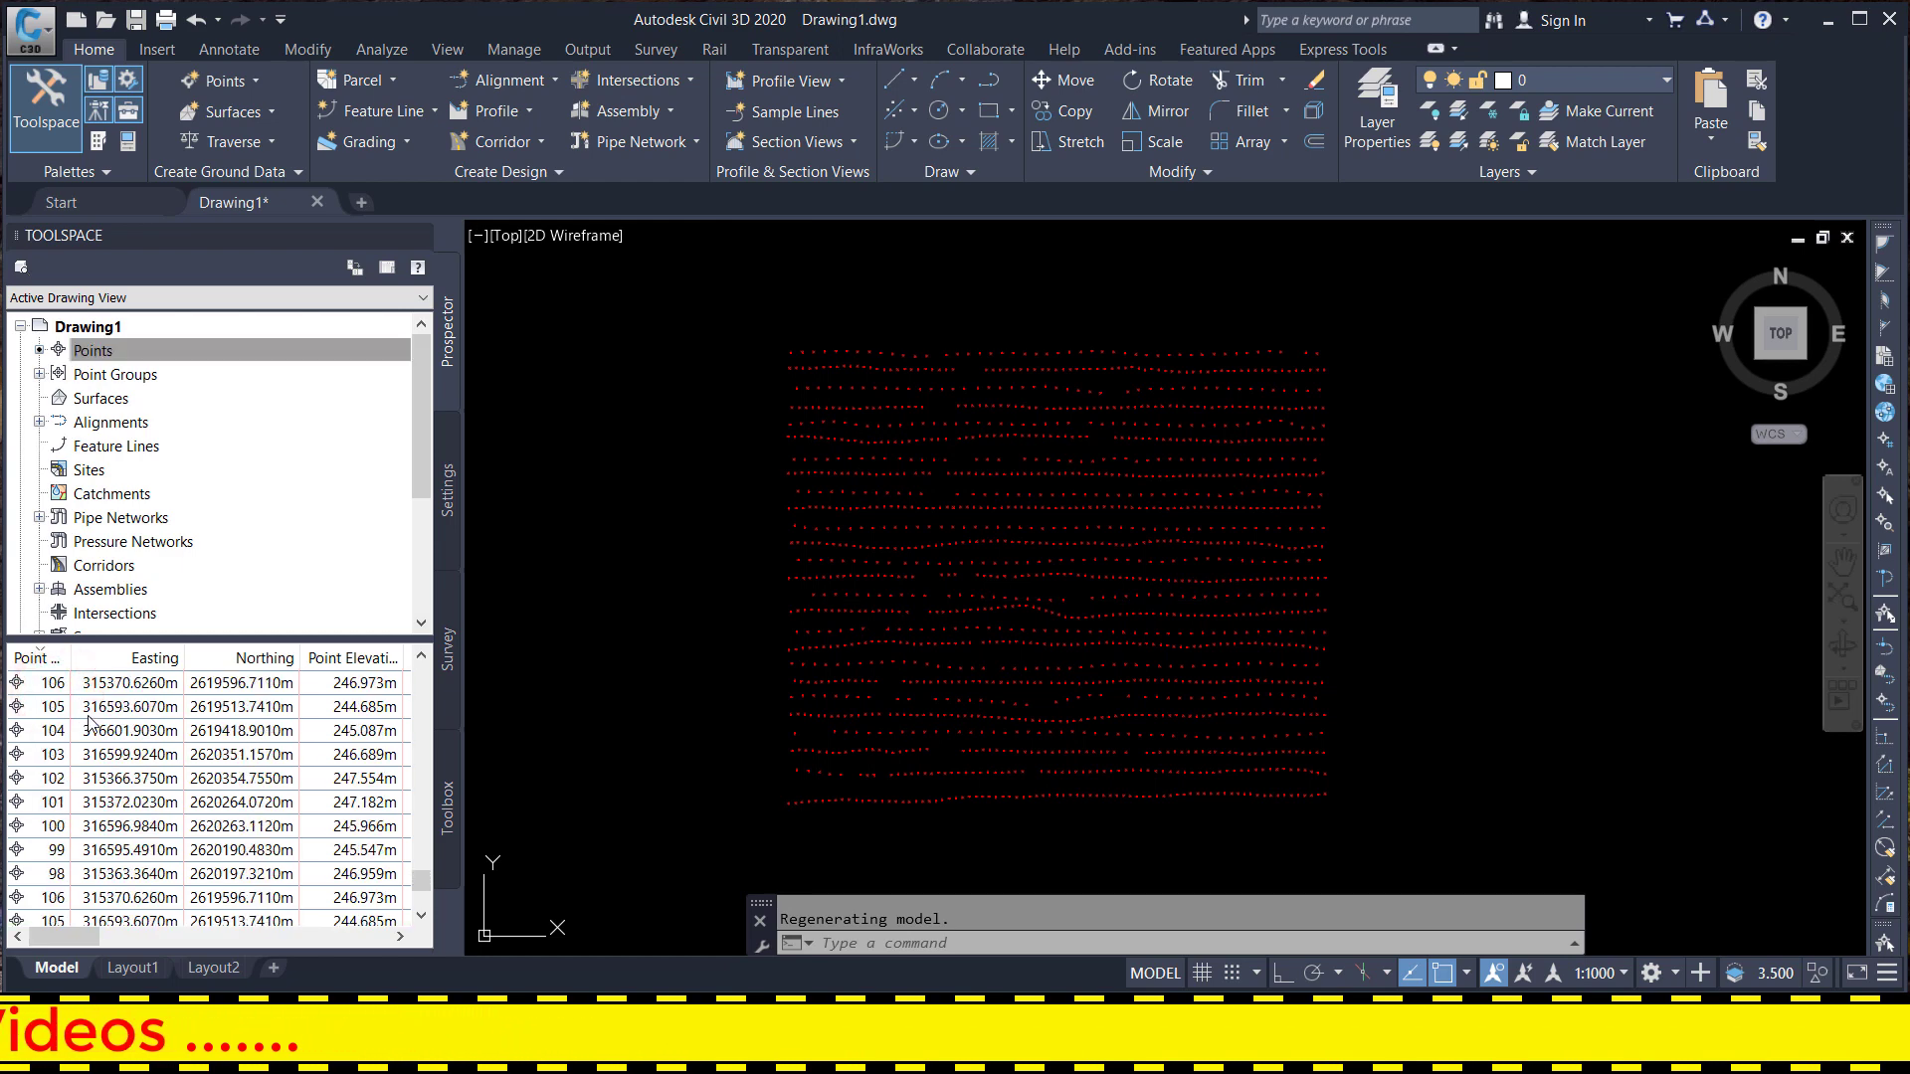
scroll(295, 819, down, 2)
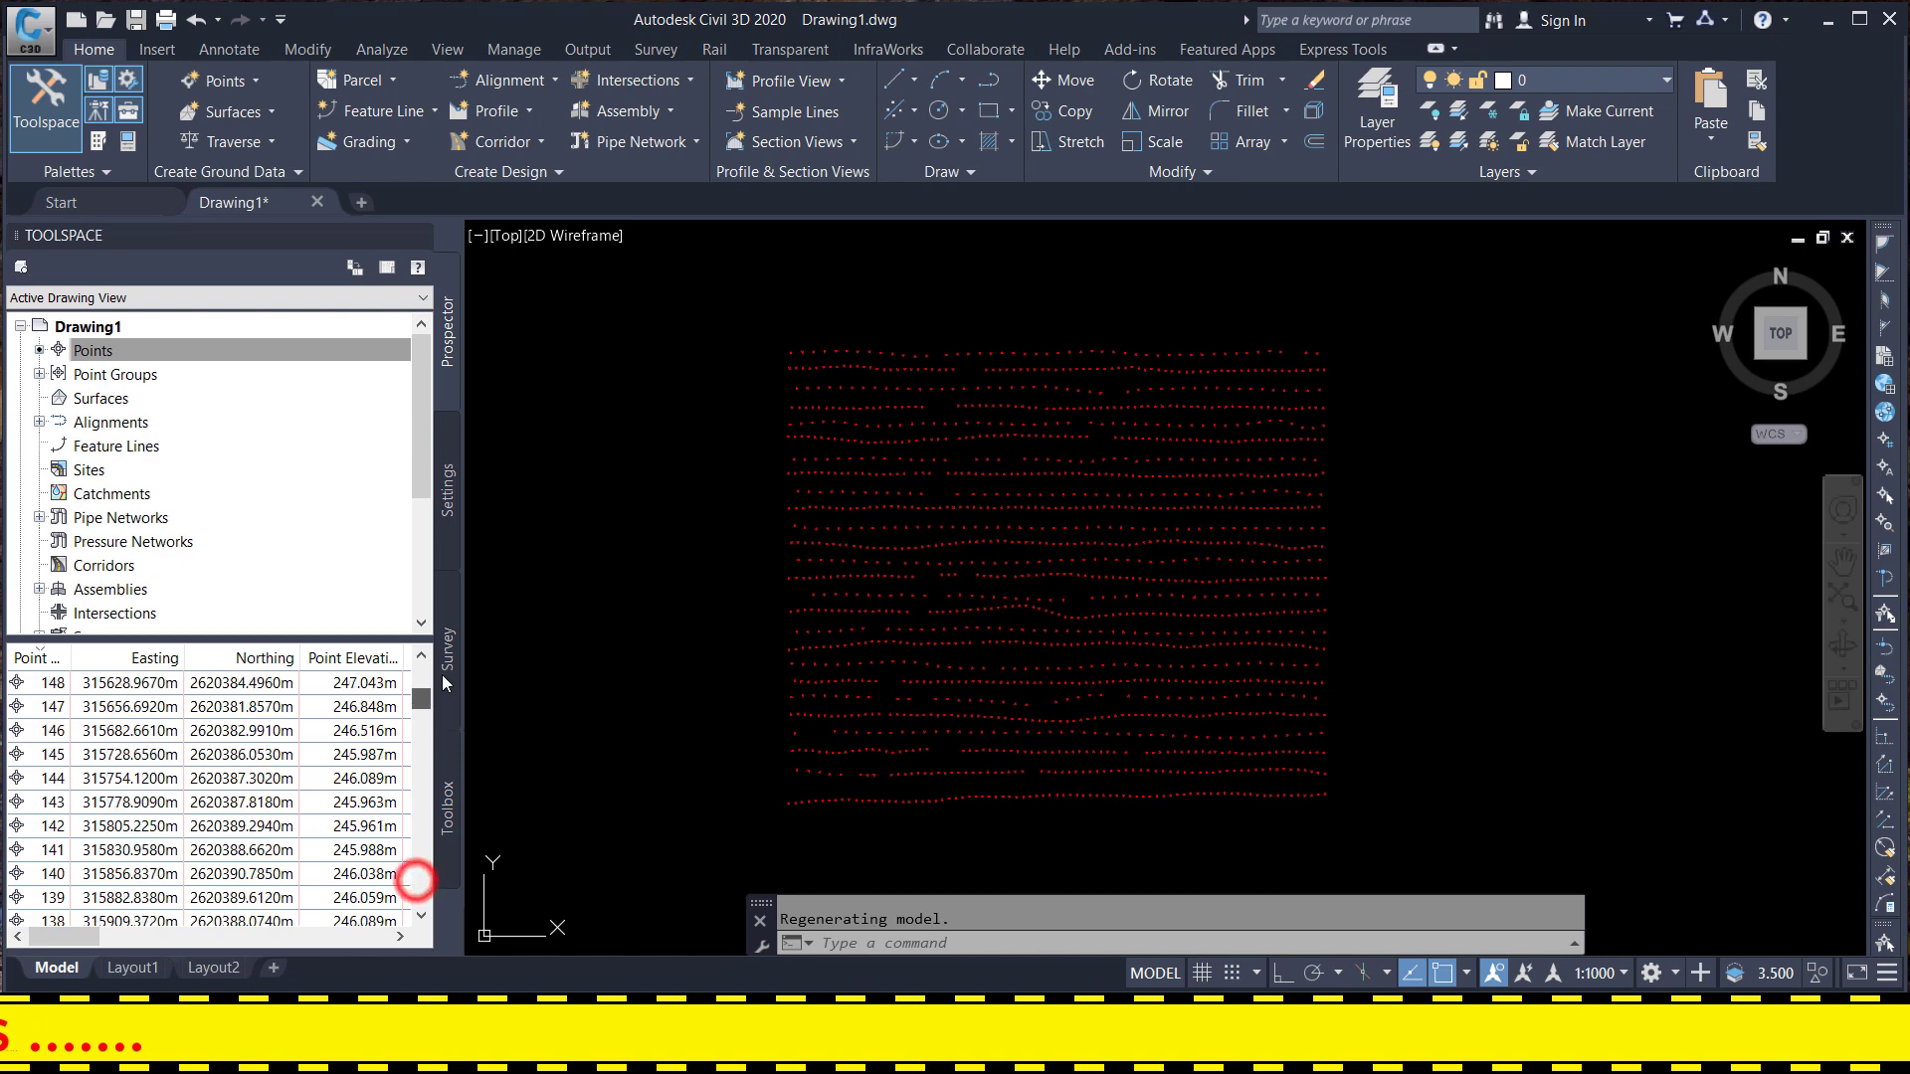
drag(420, 888, 445, 664)
click(40, 658)
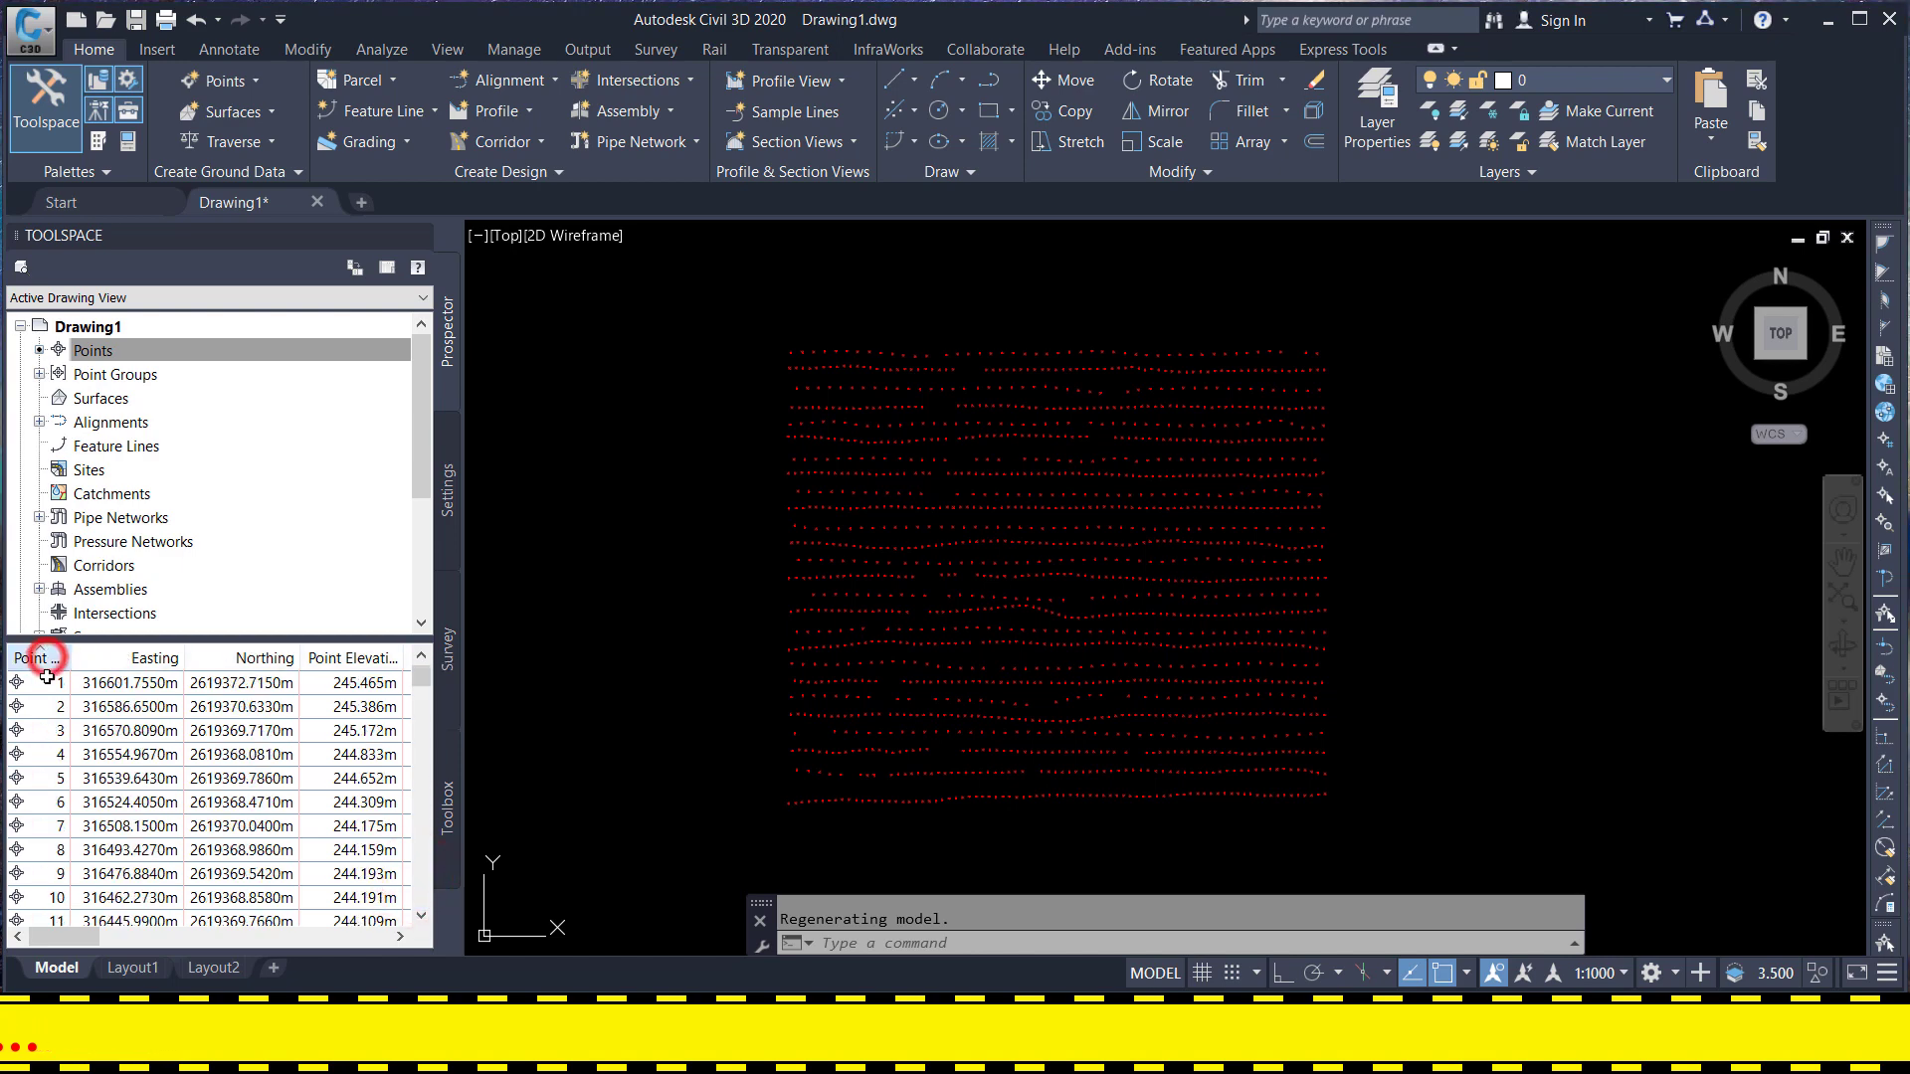
mouse_move(423, 685)
mouse_down()
mouse_move(404, 924)
mouse_move(424, 656)
mouse_up()
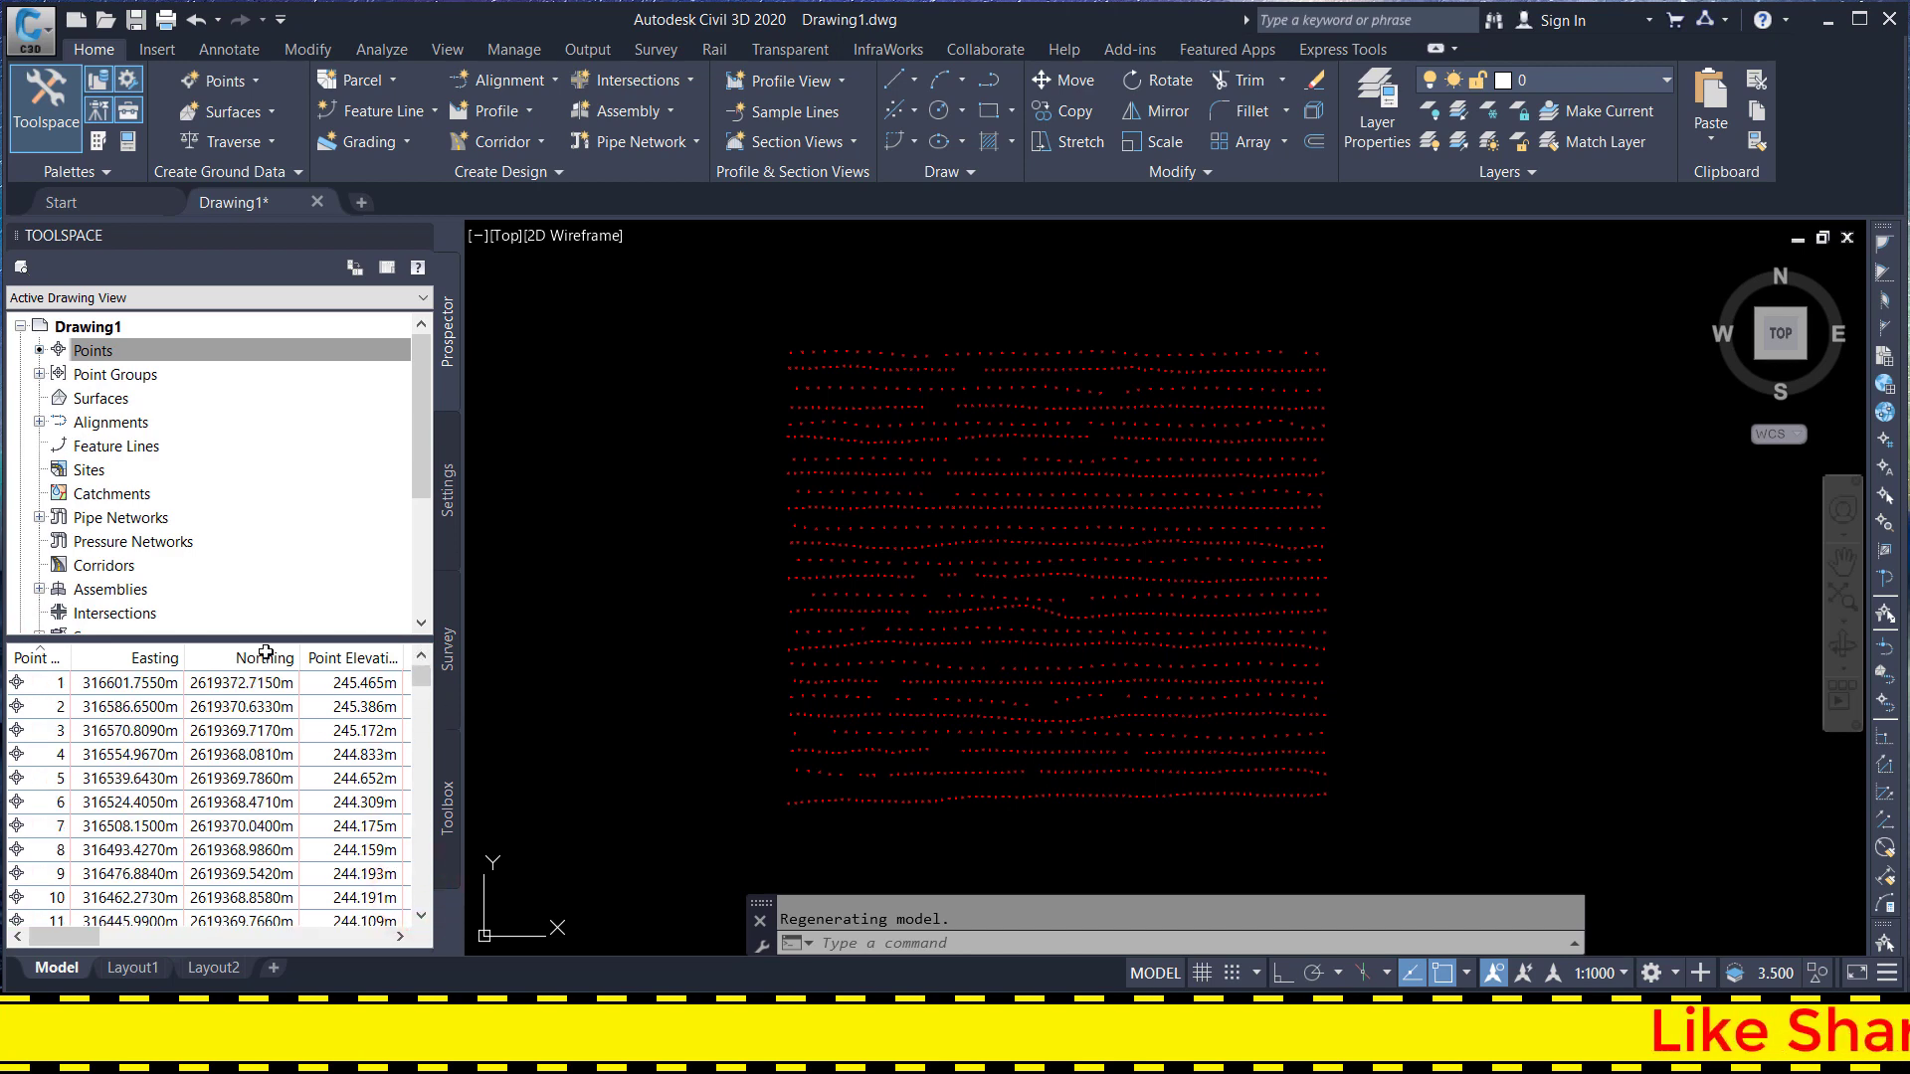
- Expand Point Groups to show _All Points and start a new point group
click(117, 376)
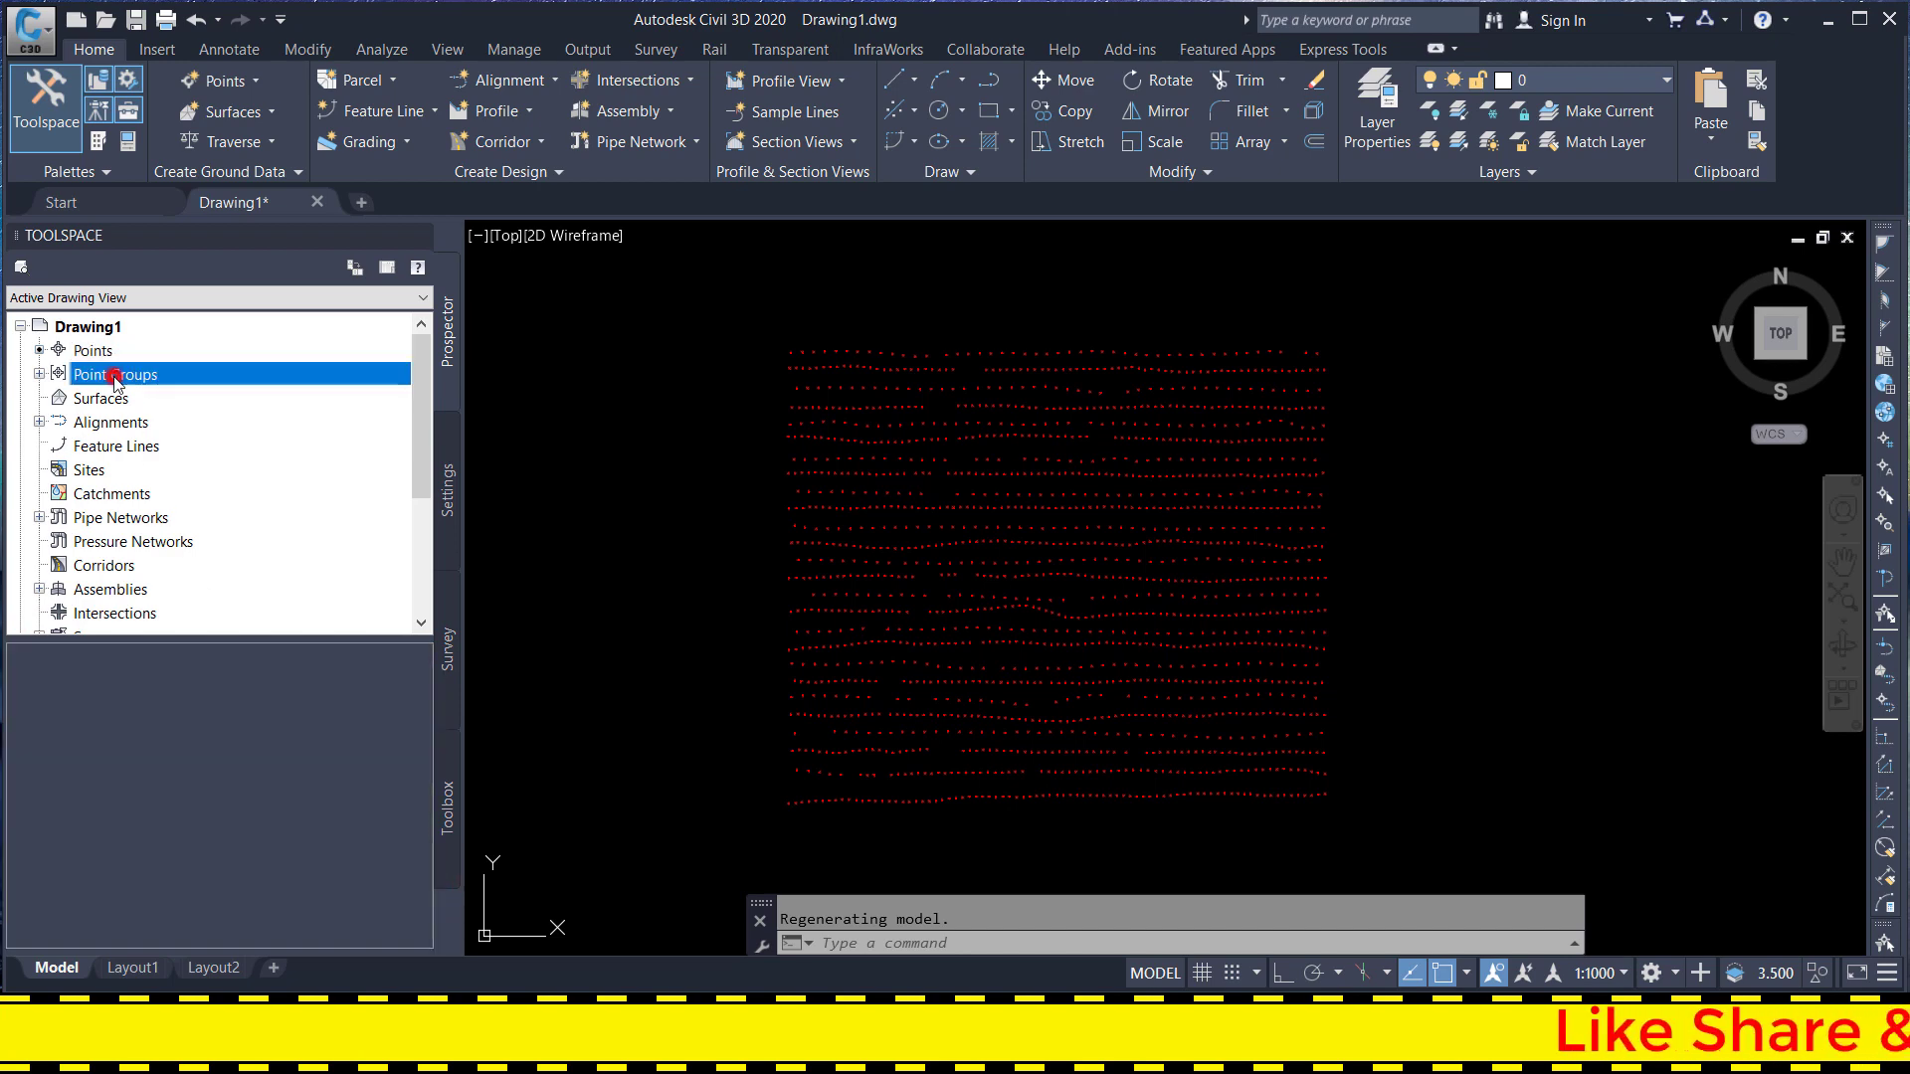
click(39, 375)
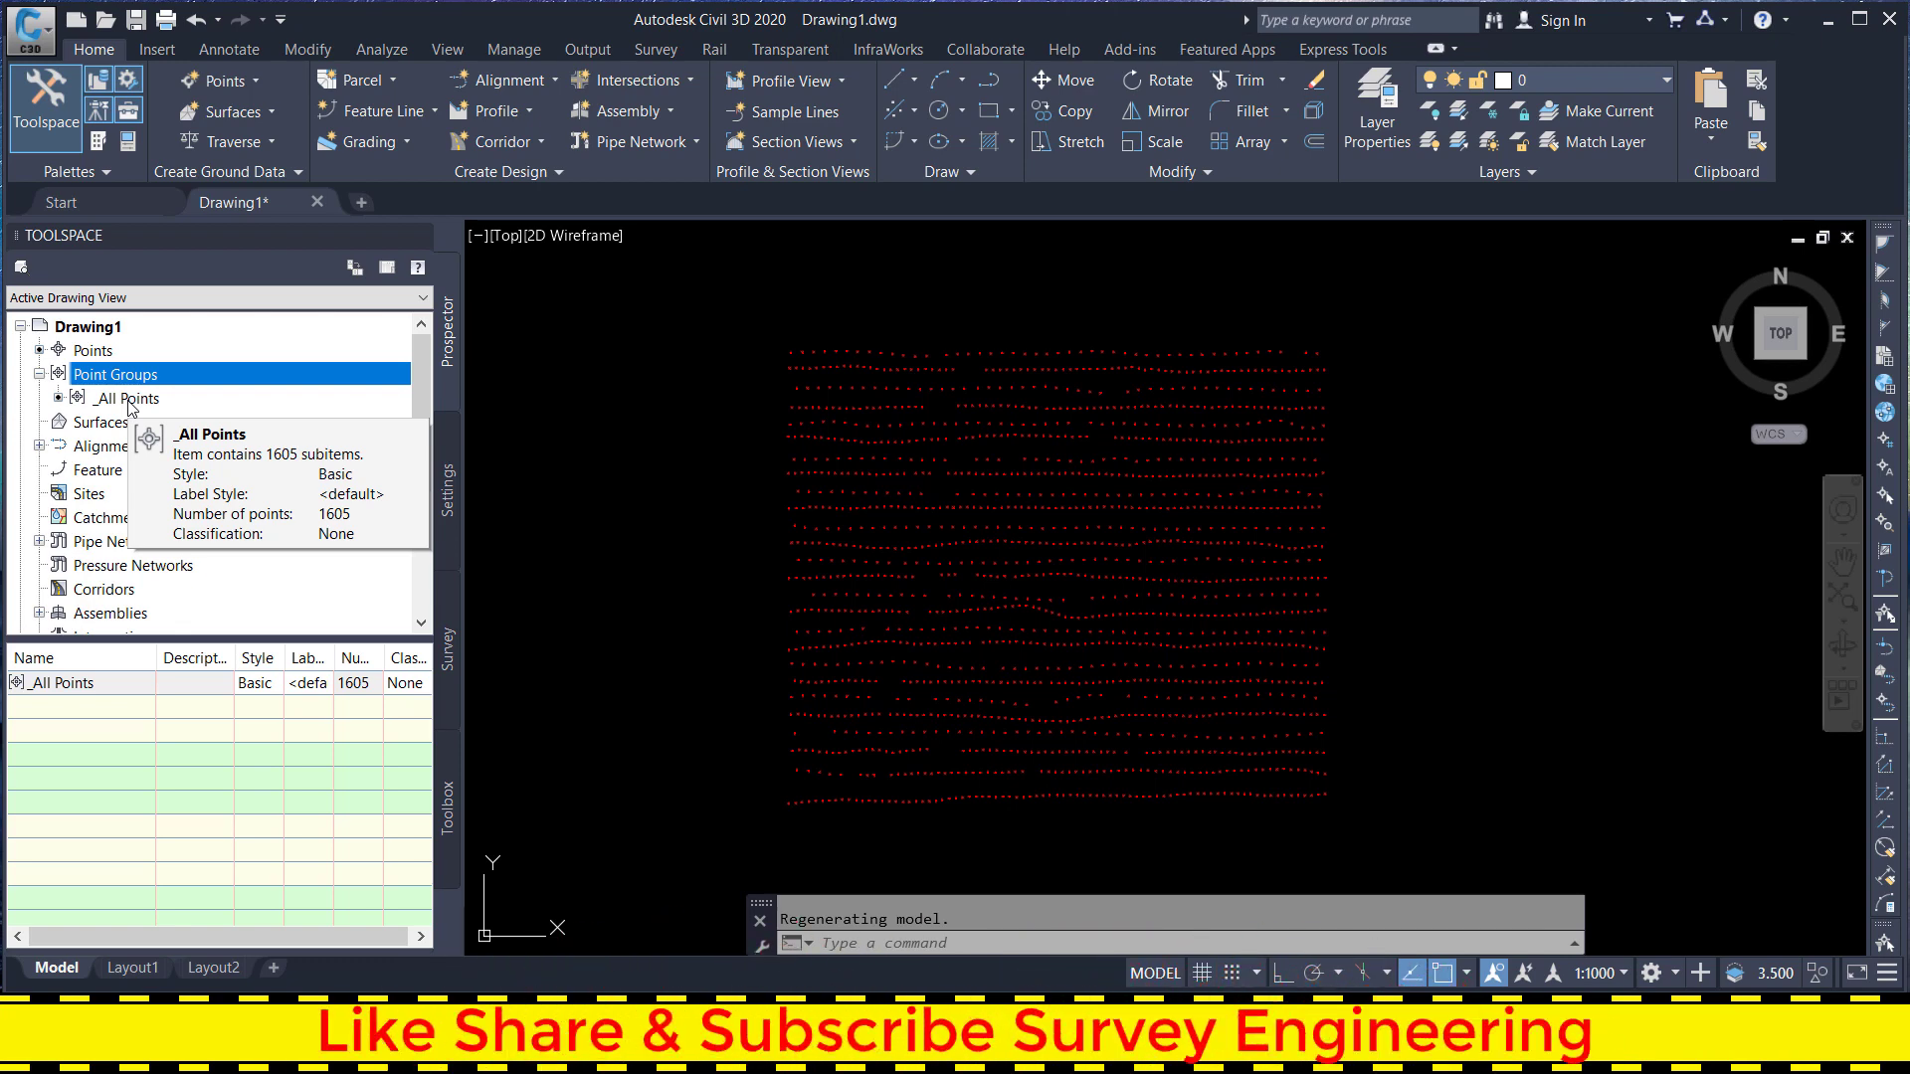
right_click(147, 376)
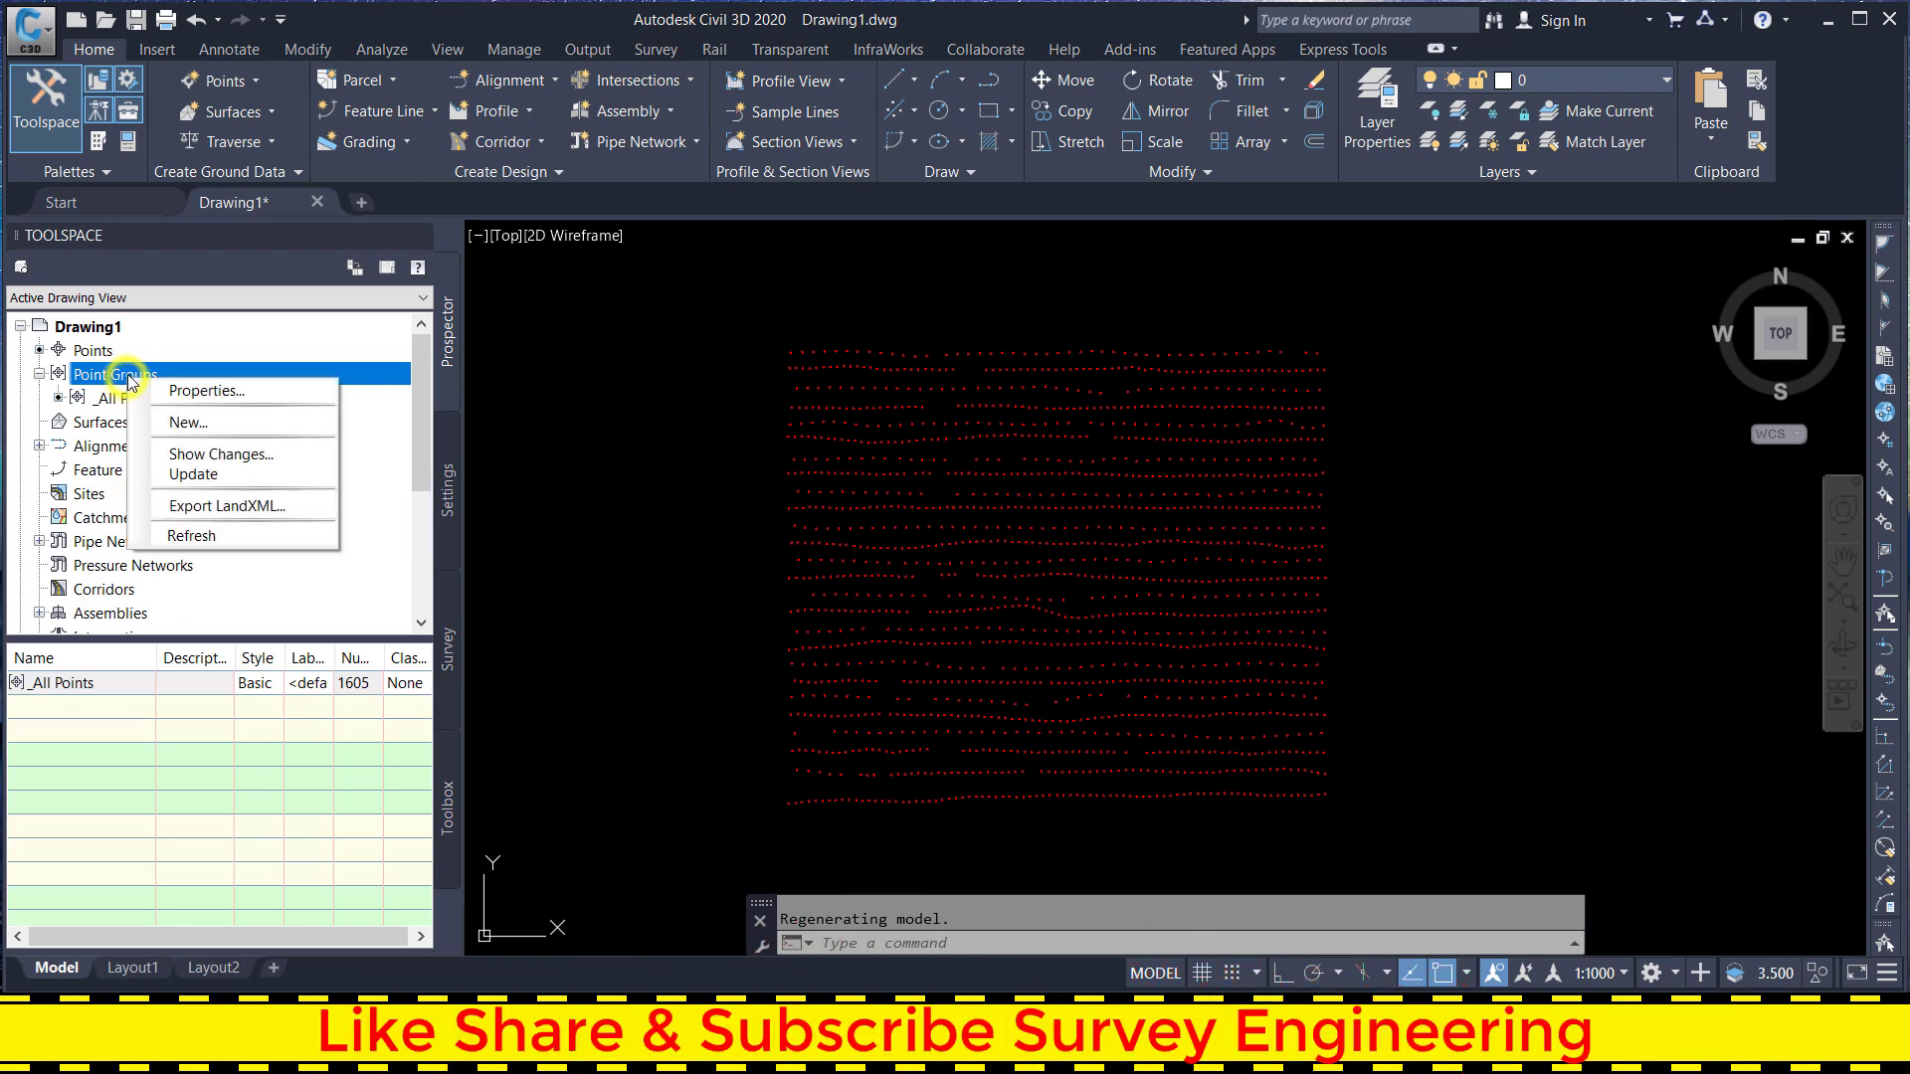
click(185, 423)
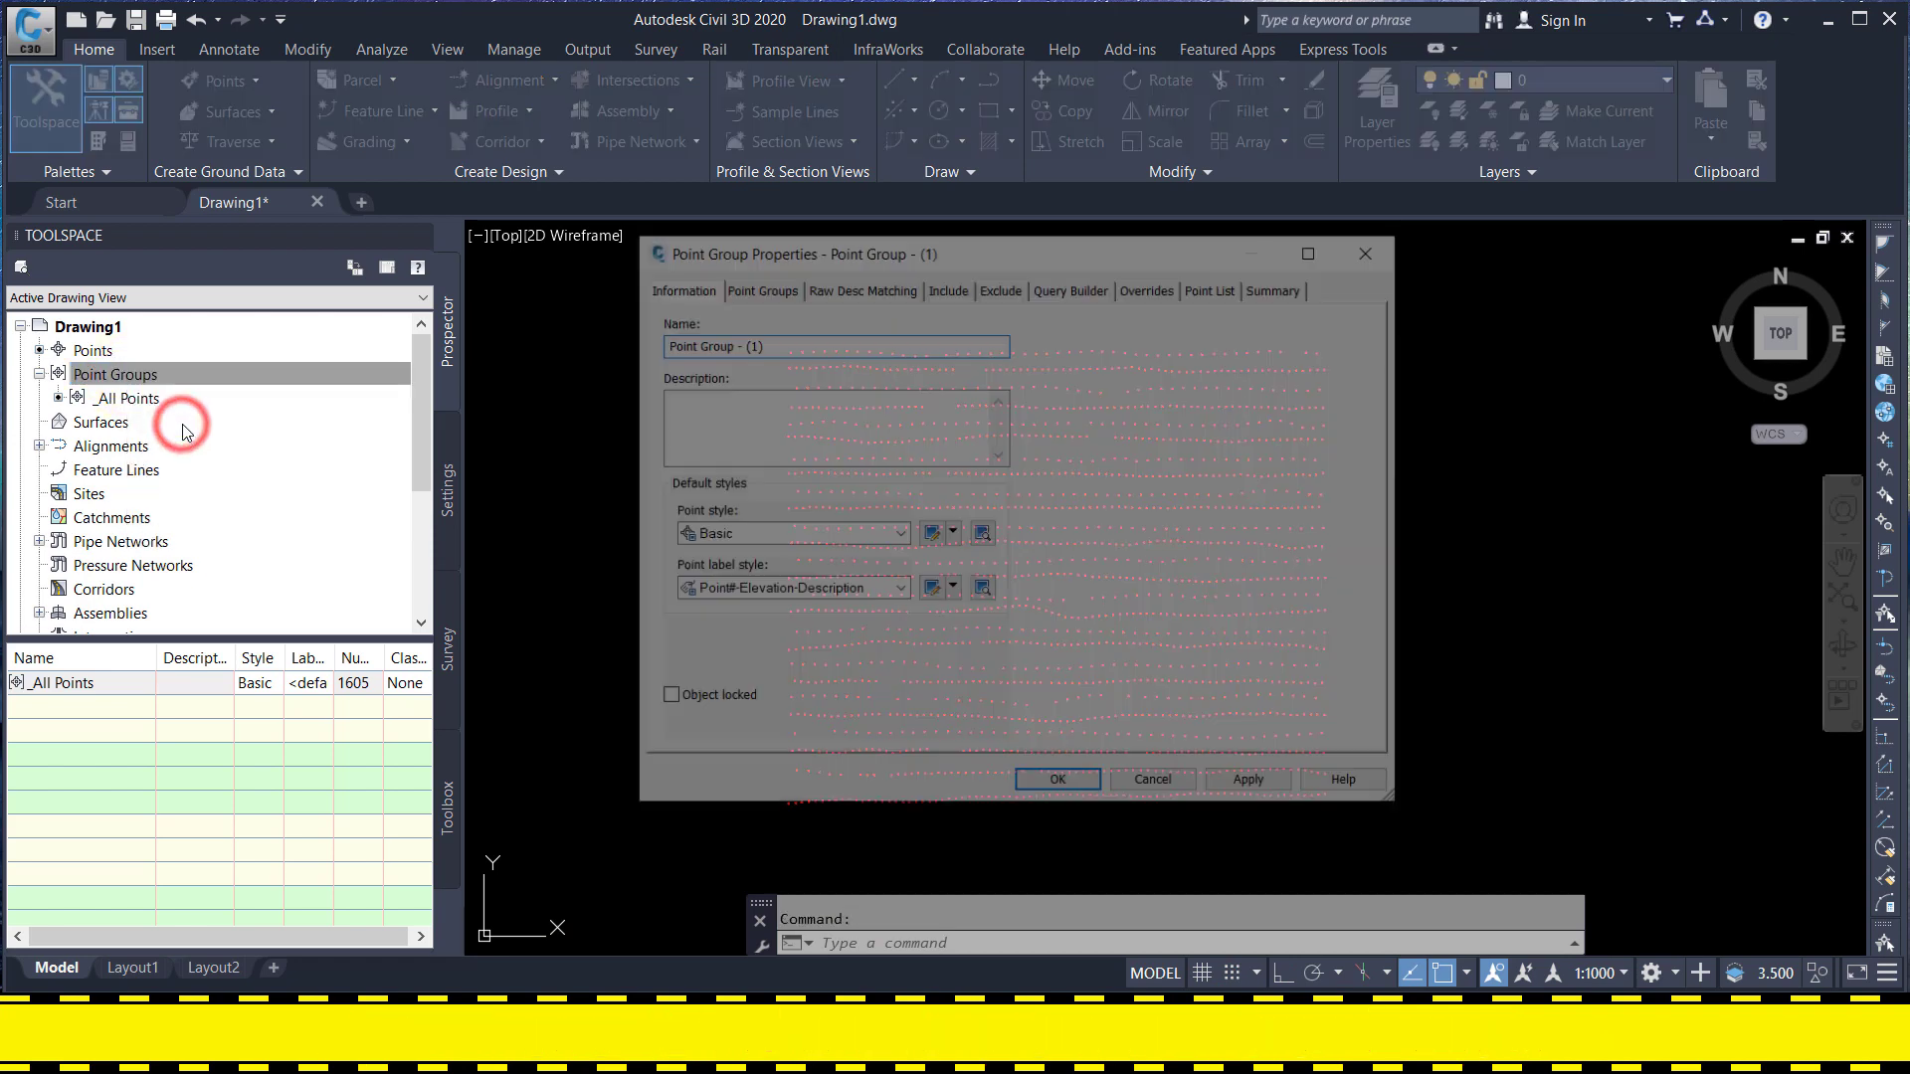
- Replace the default group name with BOUNDARY, correcting the capitalisation
drag(794, 343, 609, 343)
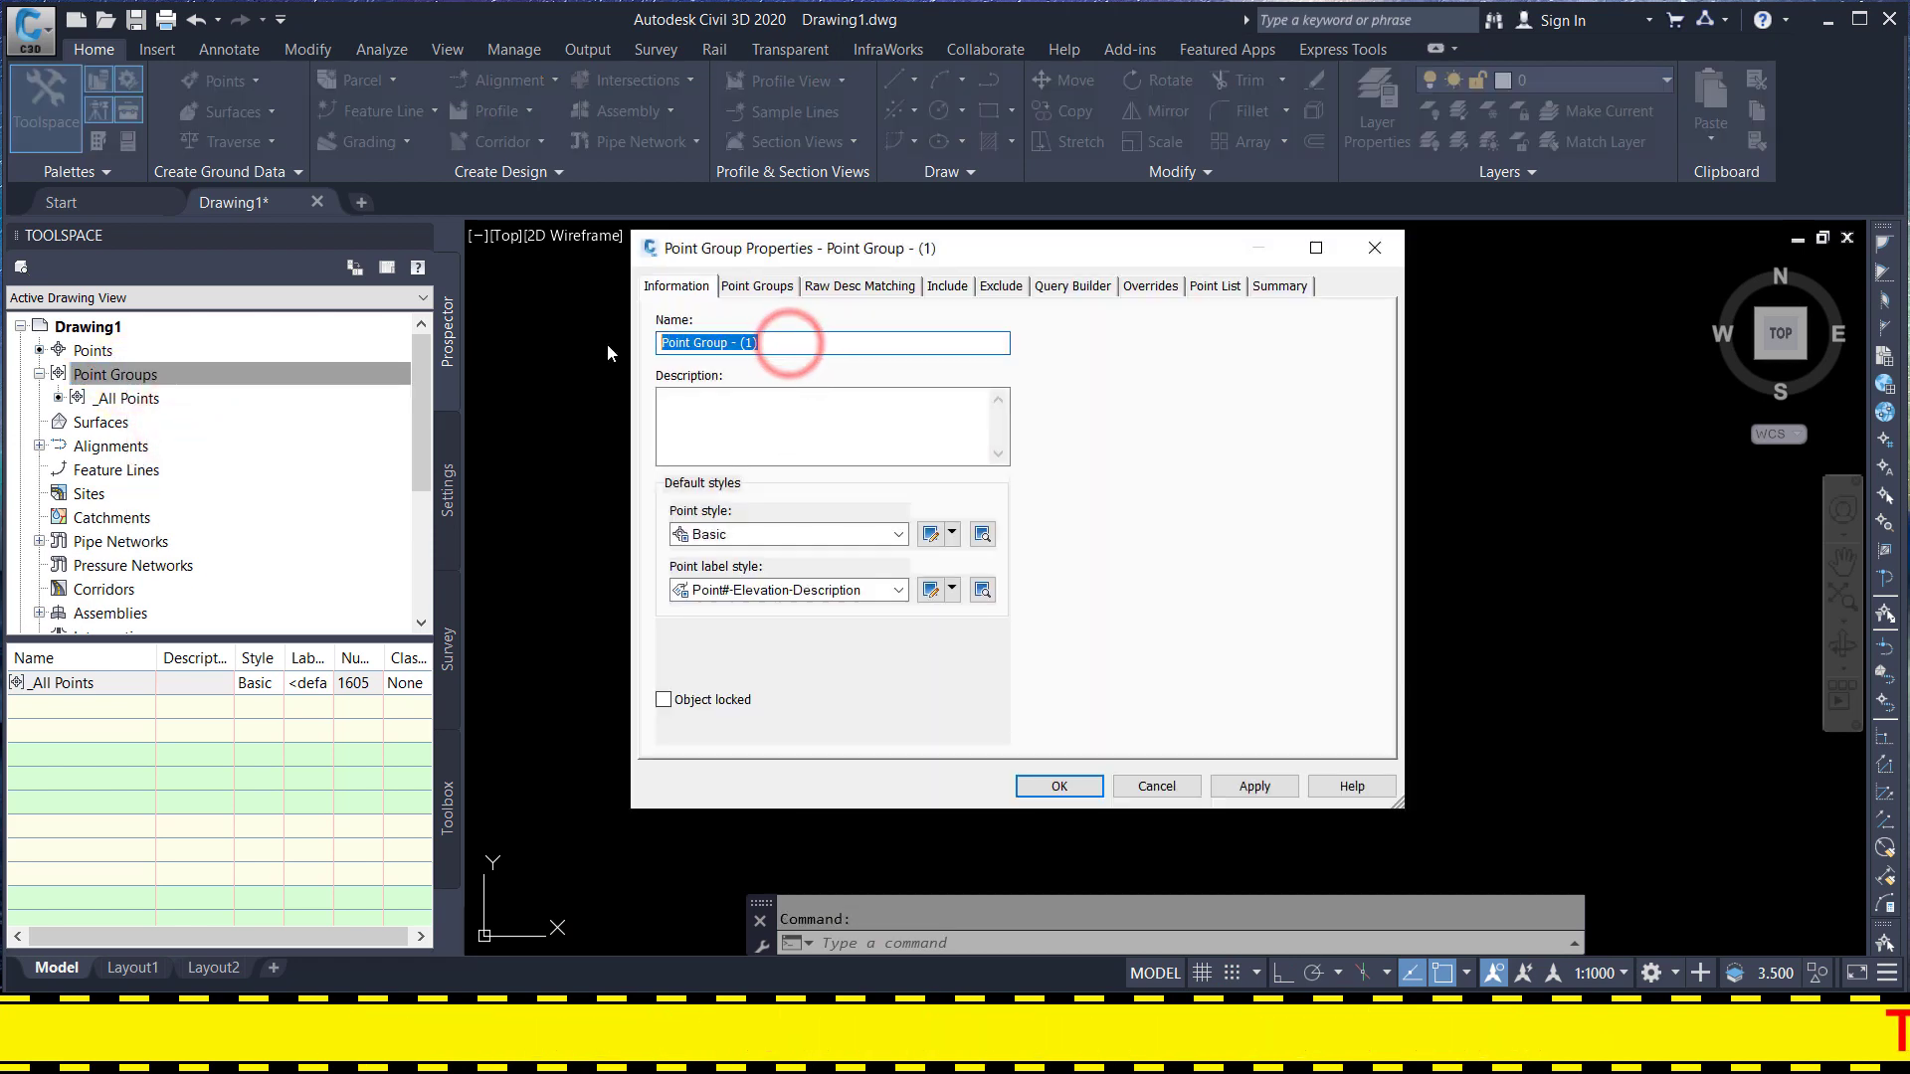
text(bOU)
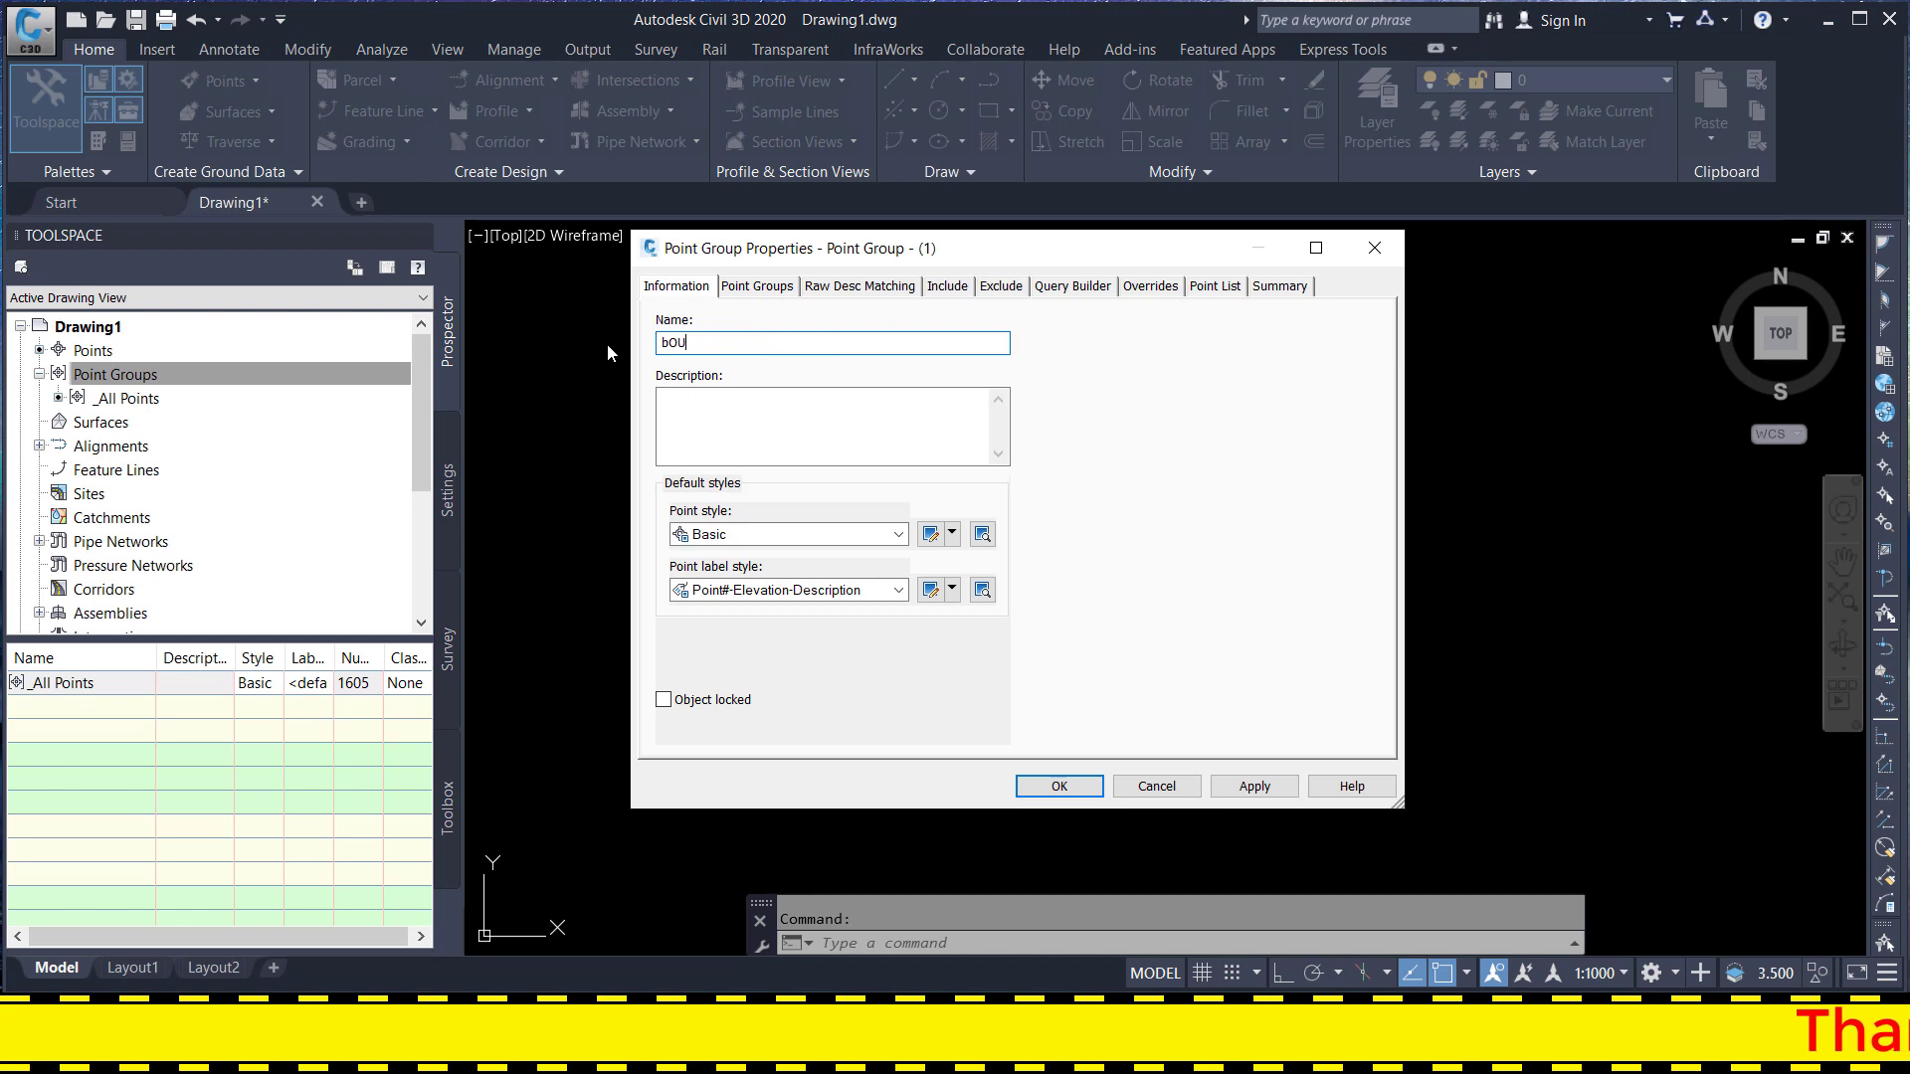
text(NDARY)
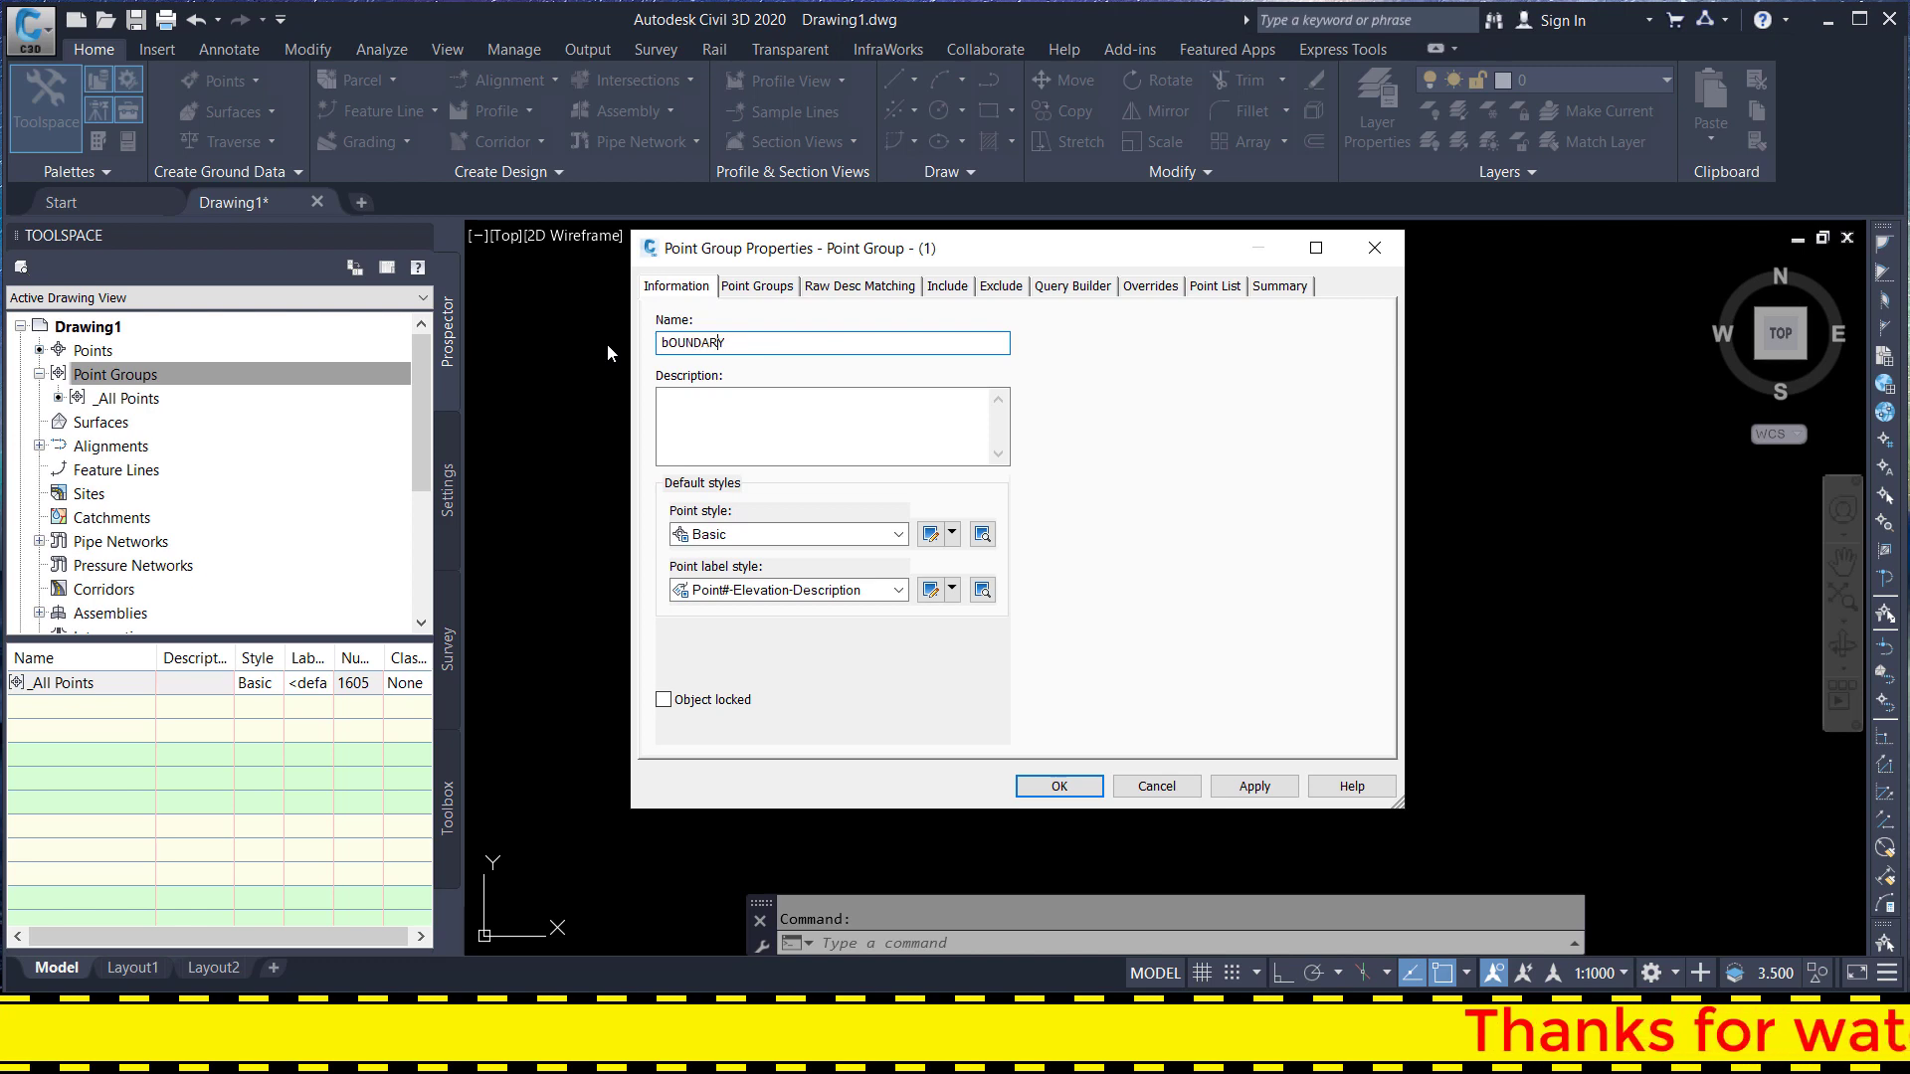
key(Home)
key(Delete)
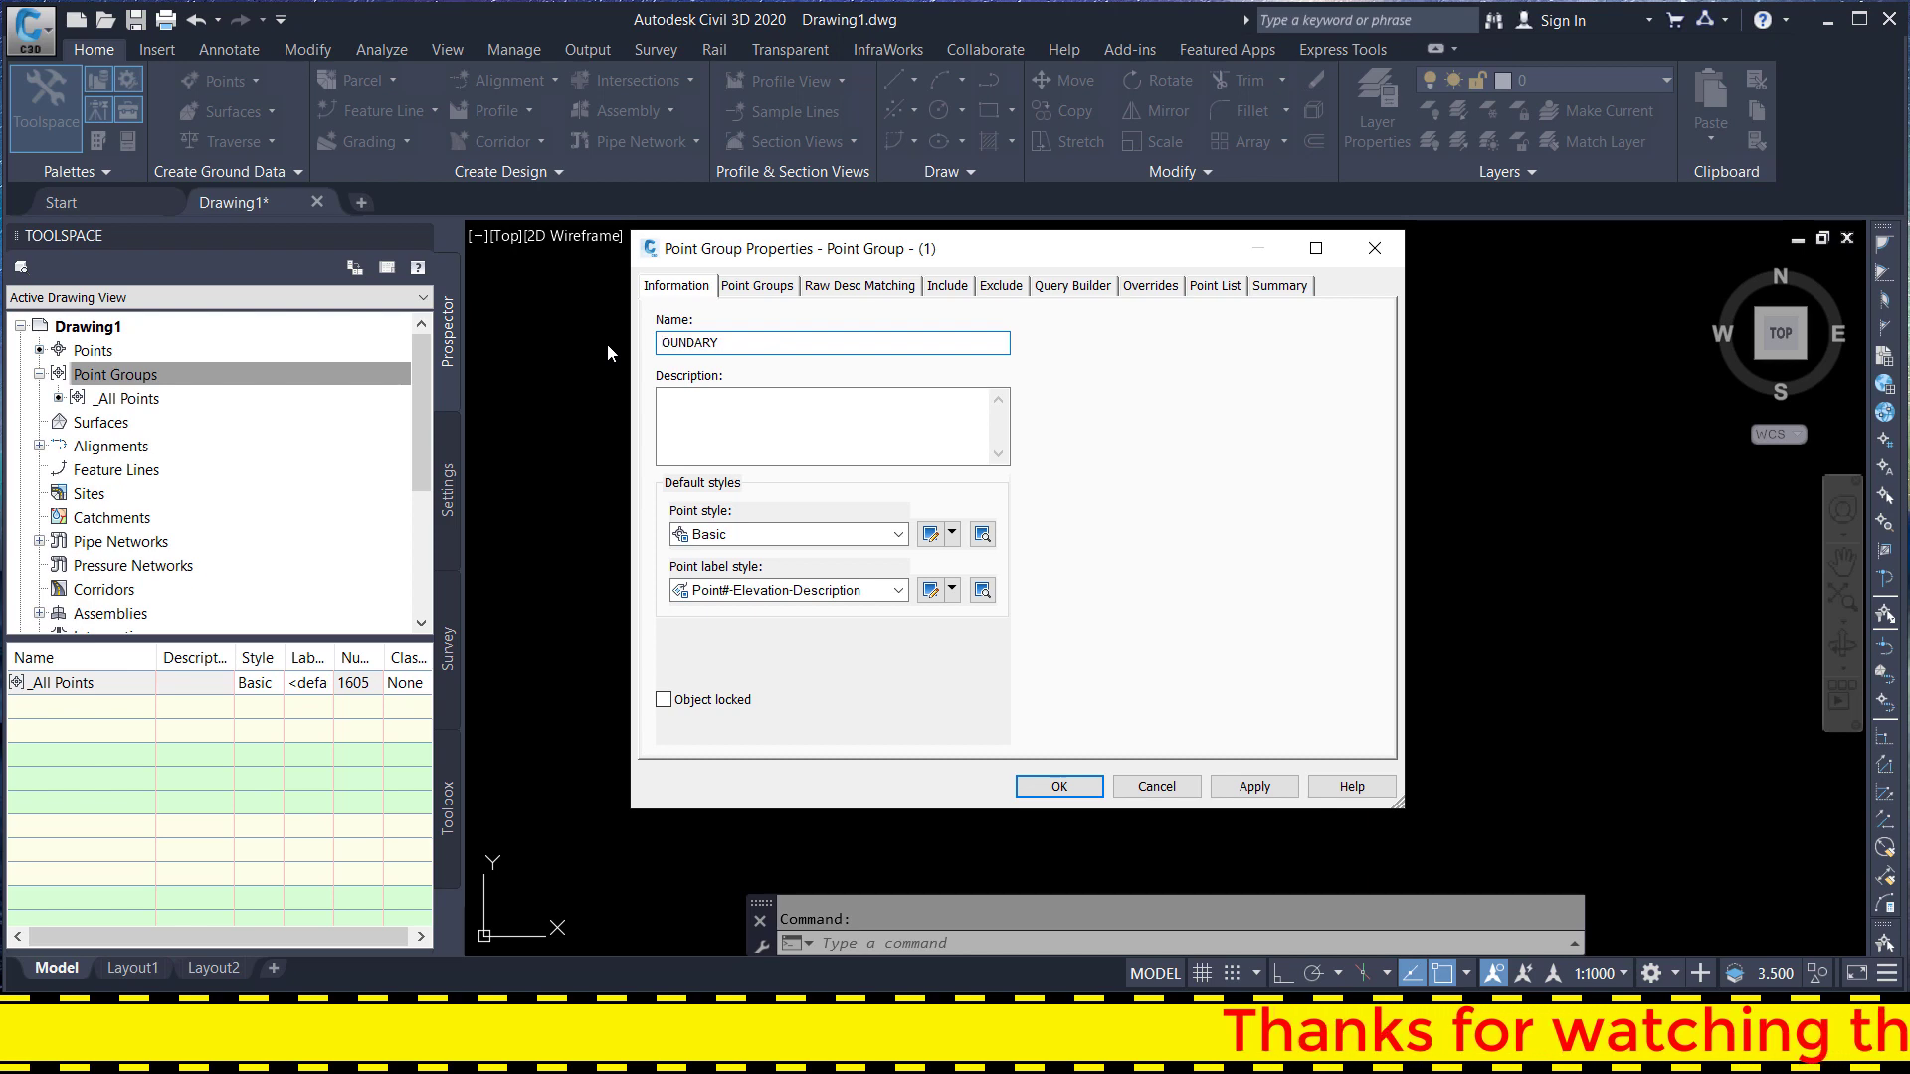
text(B)
key(BackSpace)
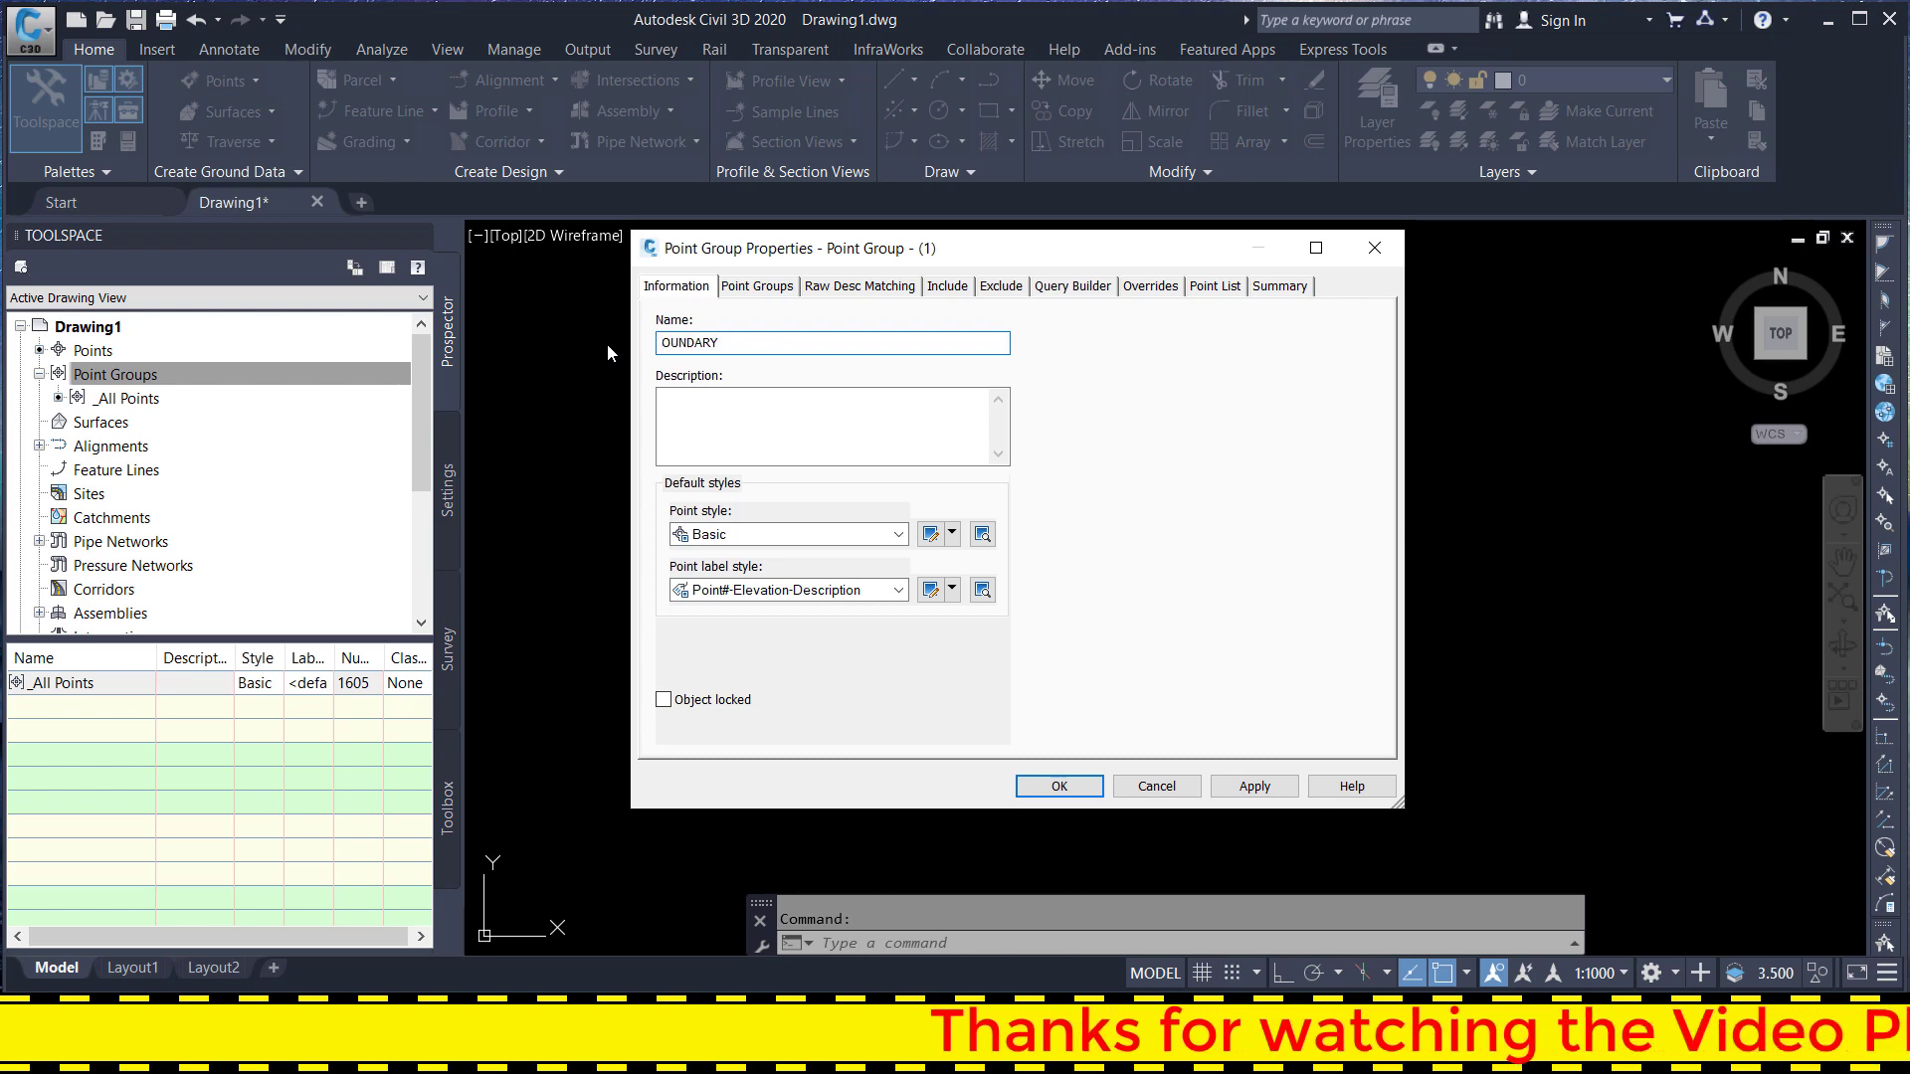
text(B)
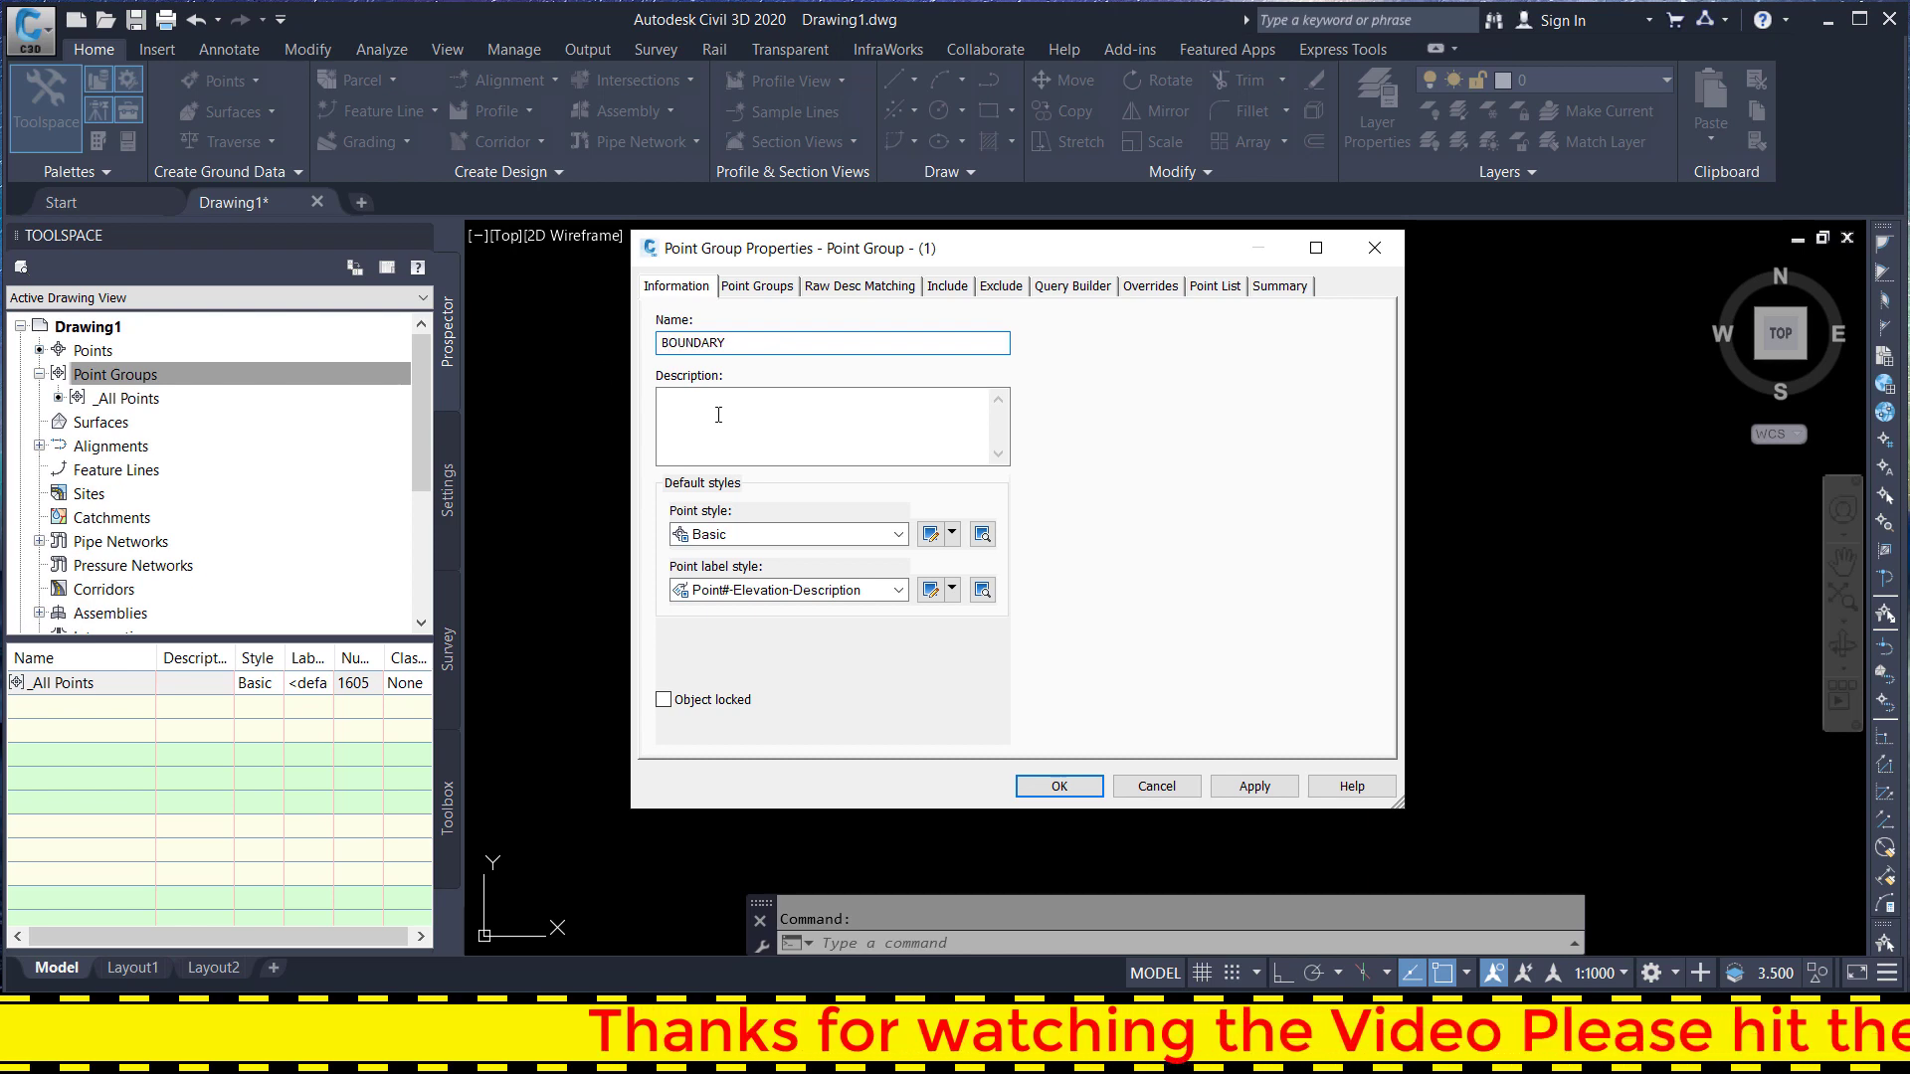
- On the Include tab, filter the group to point numbers 1-156
click(957, 290)
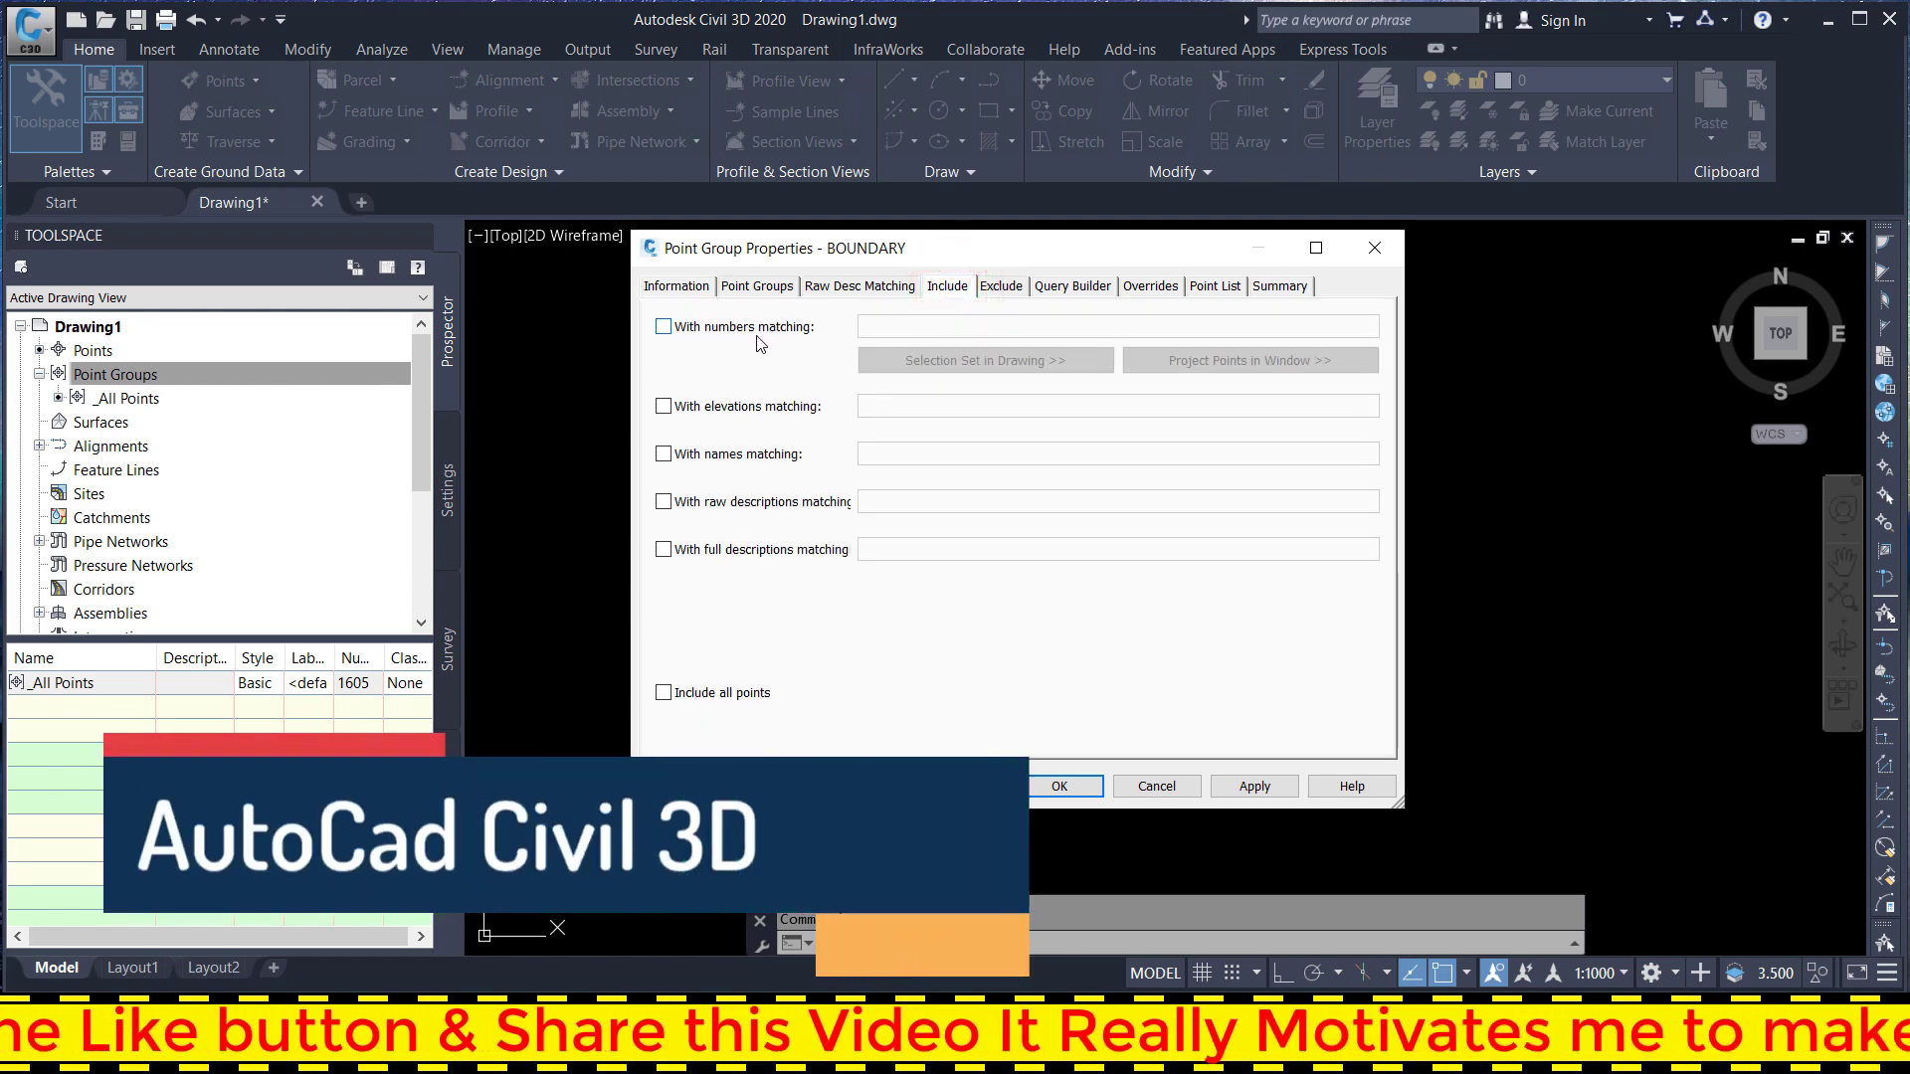
click(664, 326)
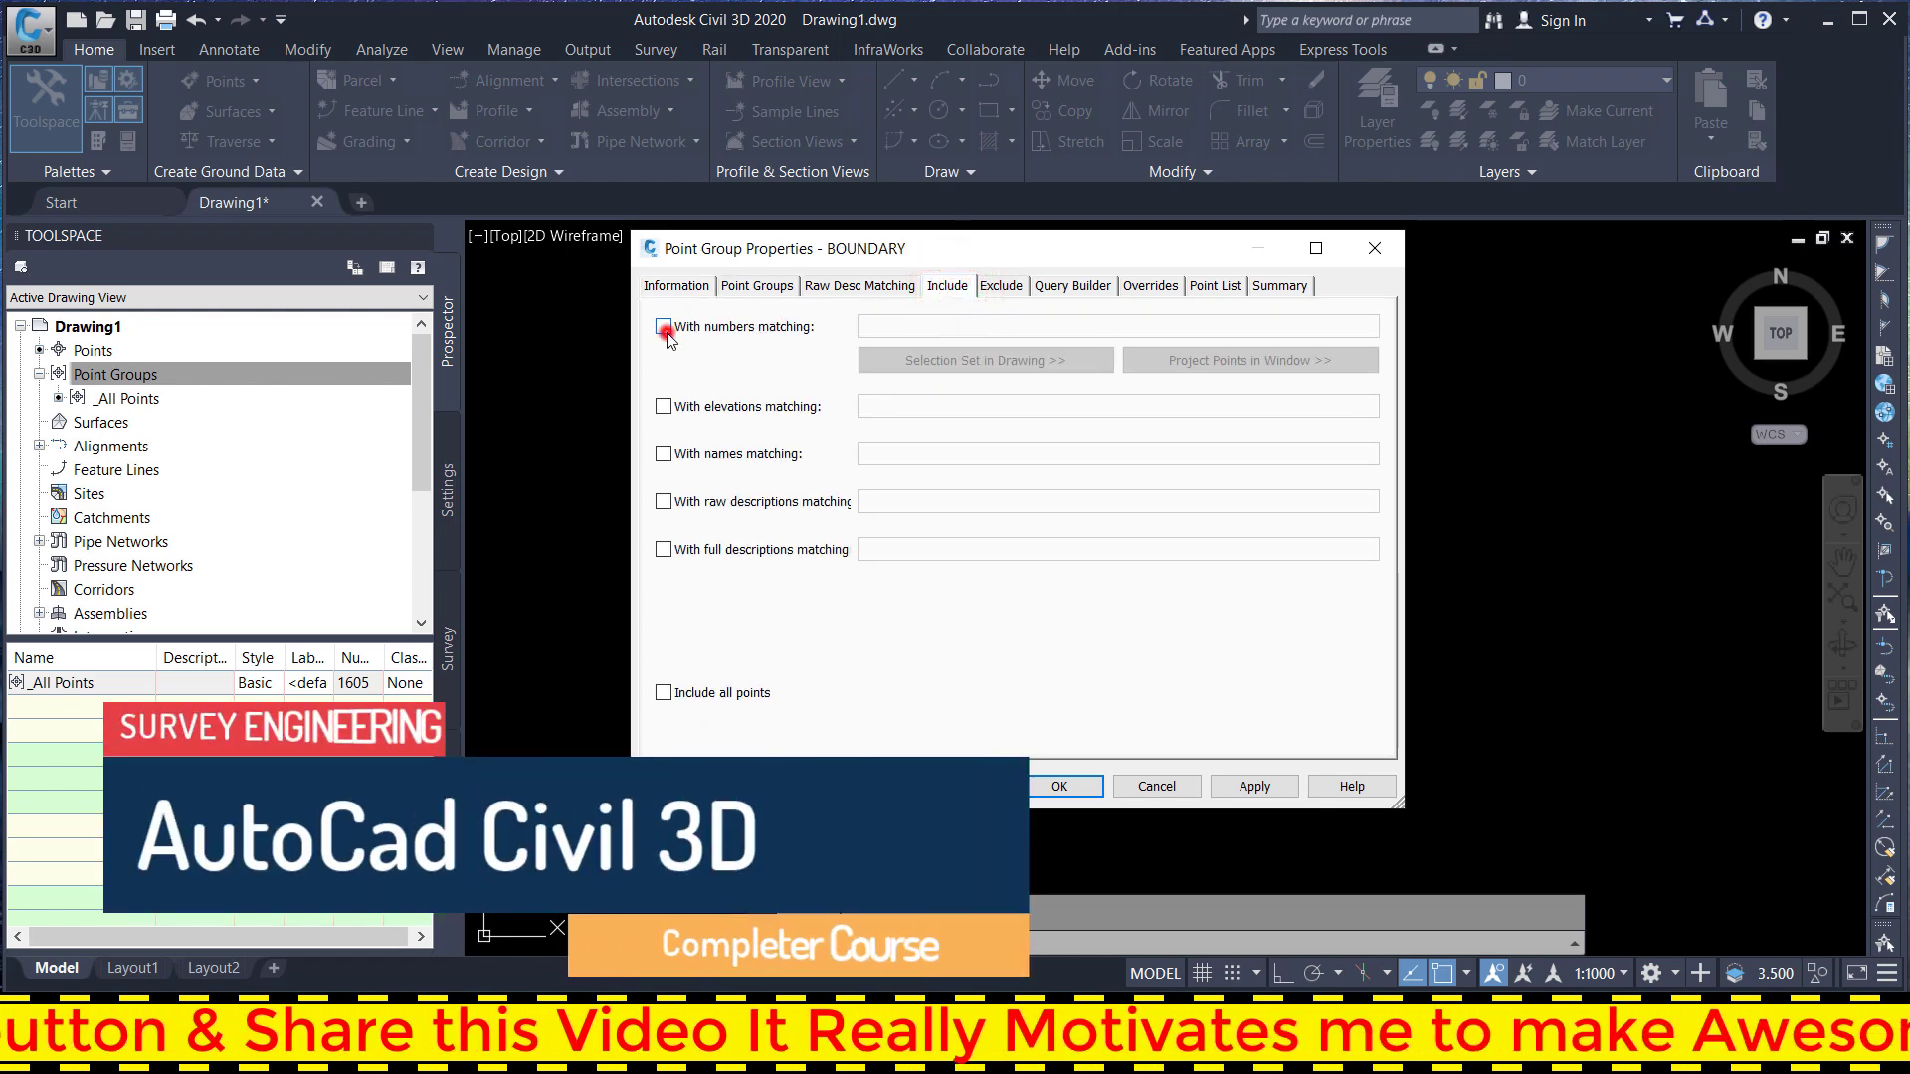
click(895, 325)
text(1-1)
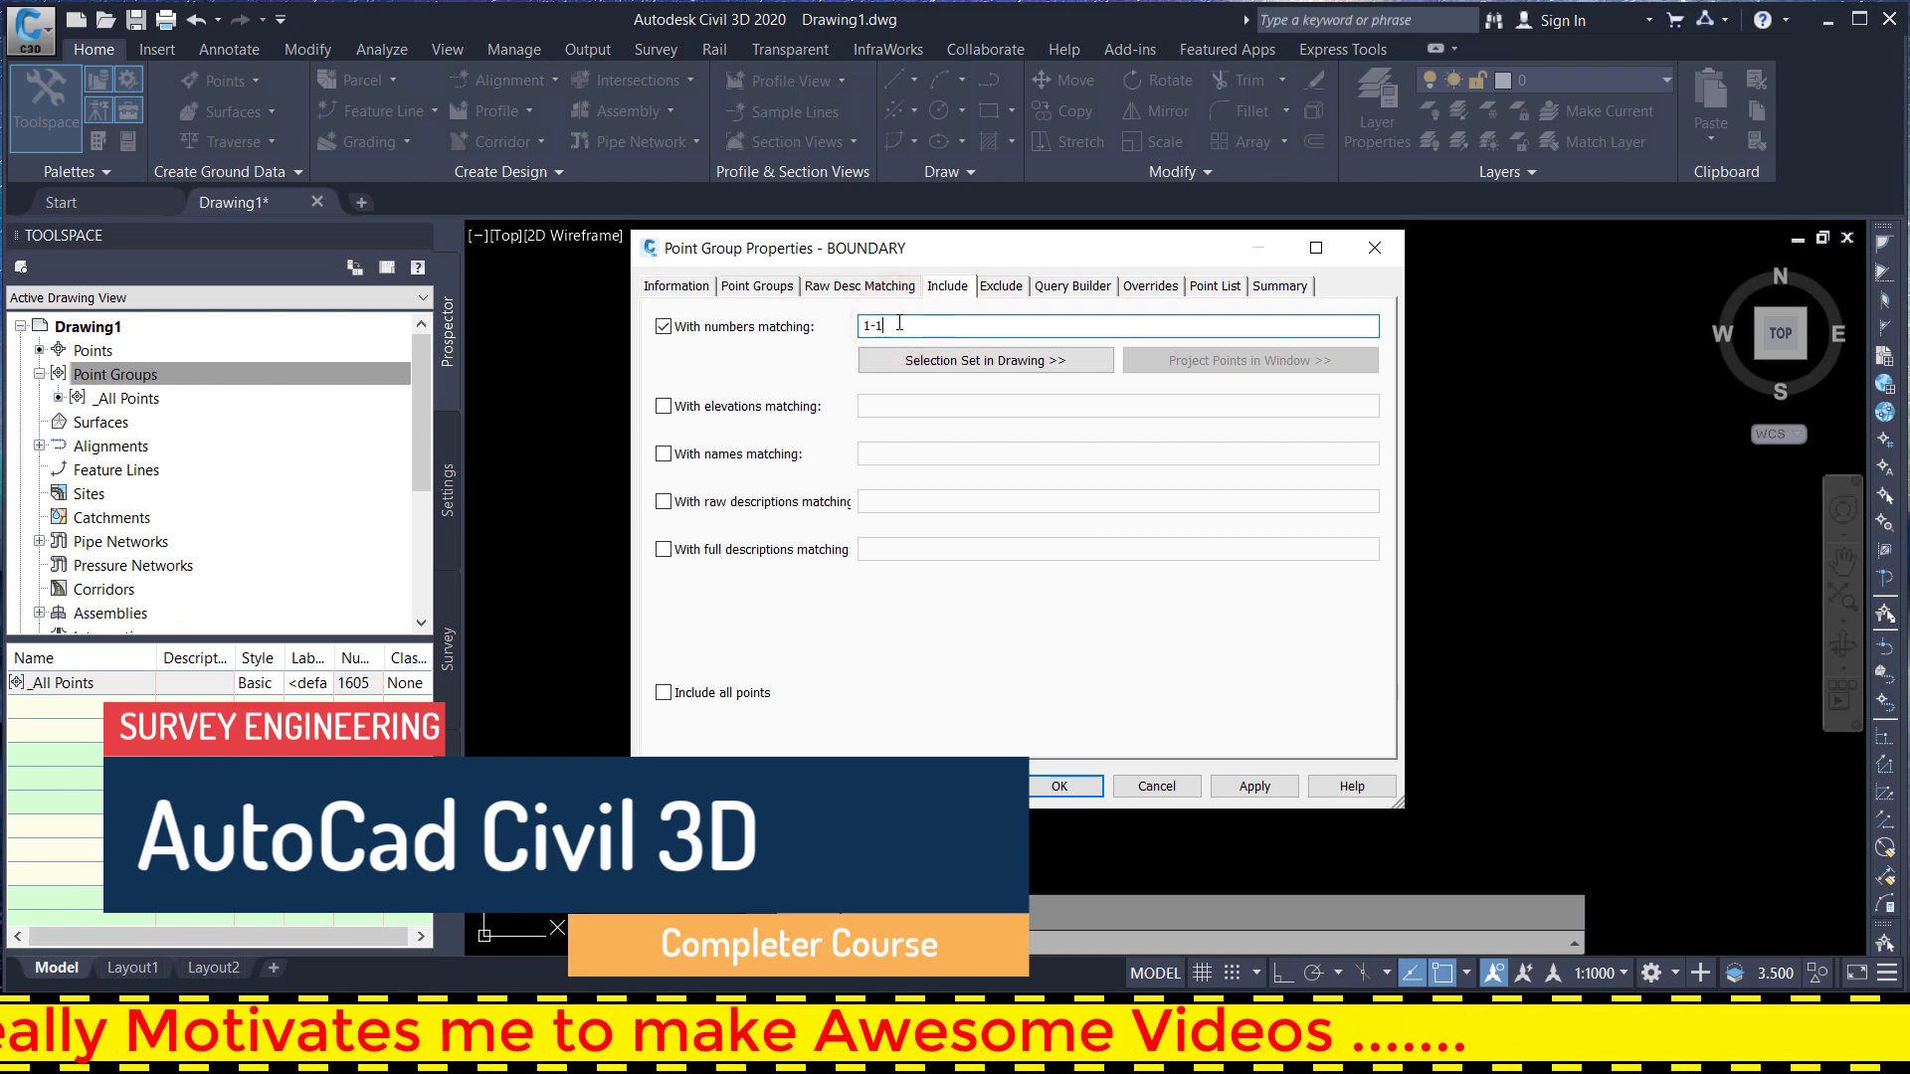
text(56)
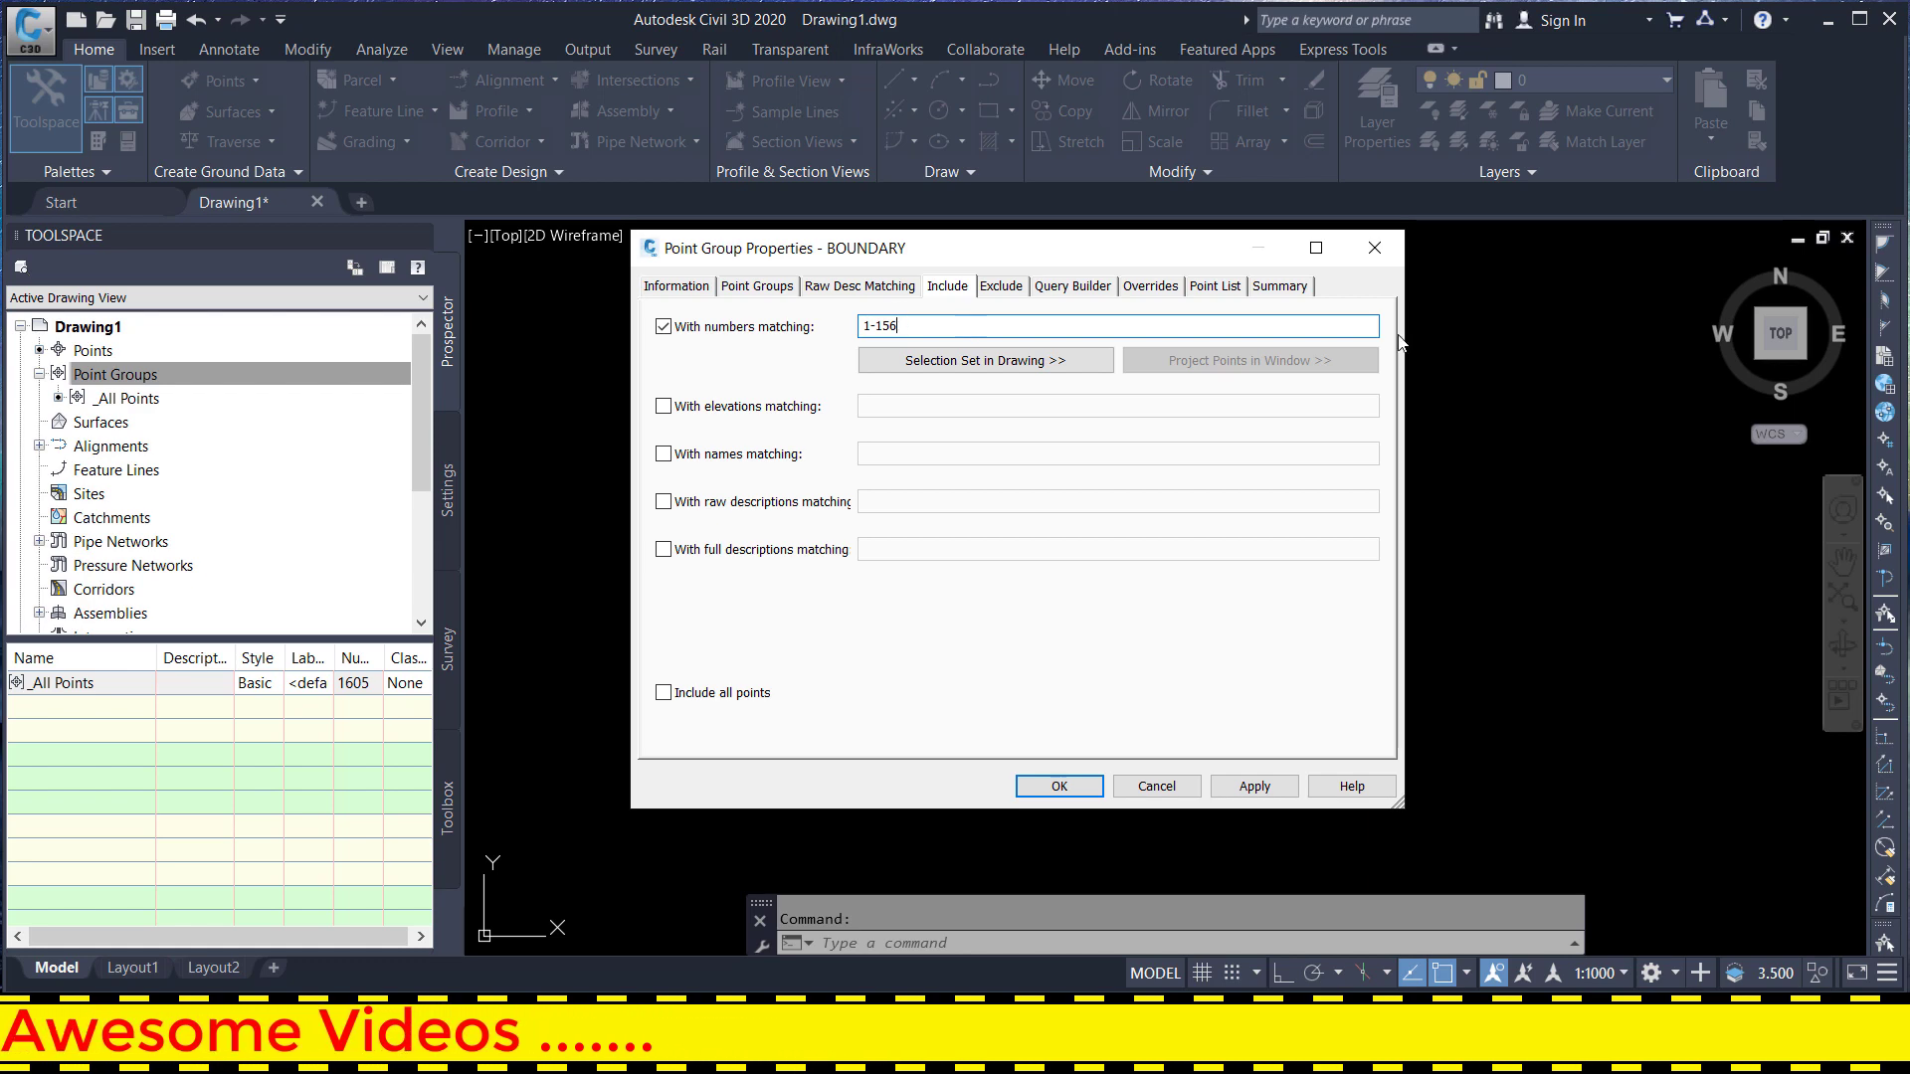
- Review points 1-156 in Point List with widened Easting and Northing columns
click(1216, 289)
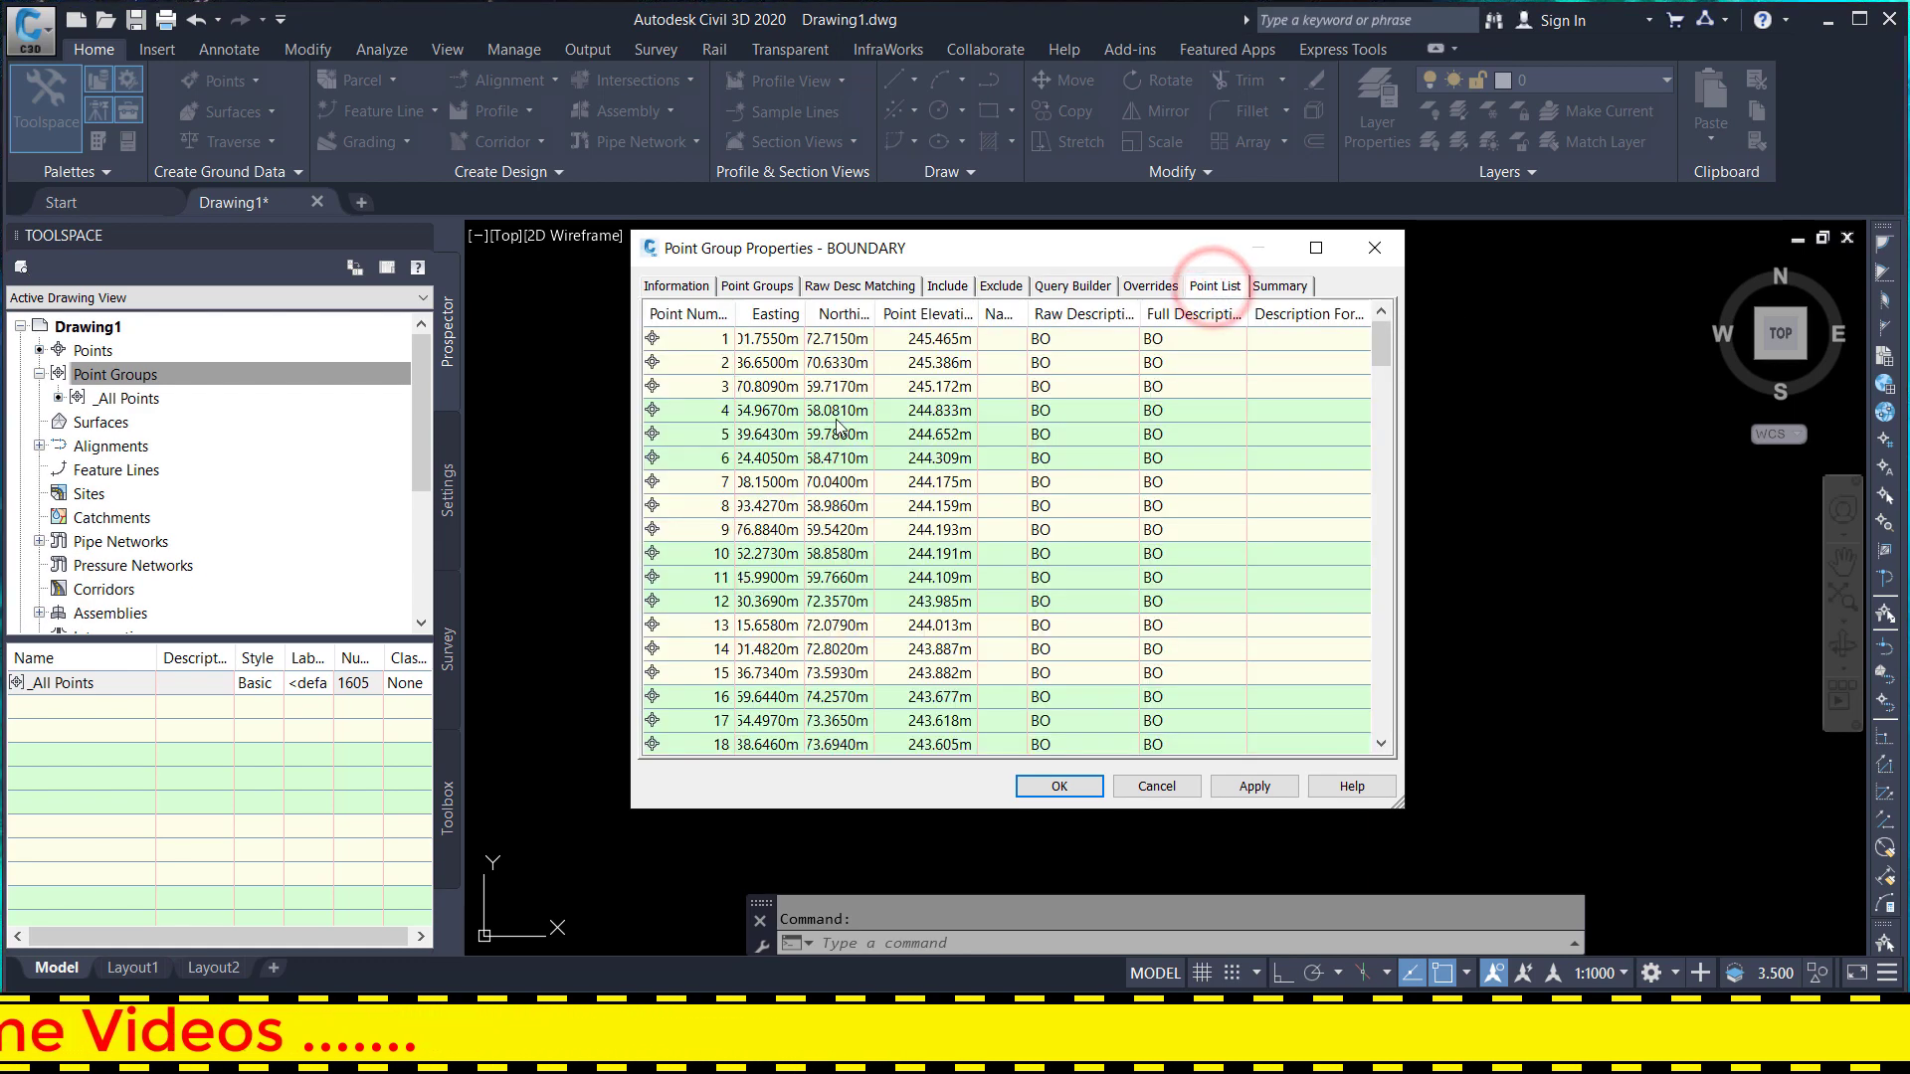
drag(806, 312, 869, 314)
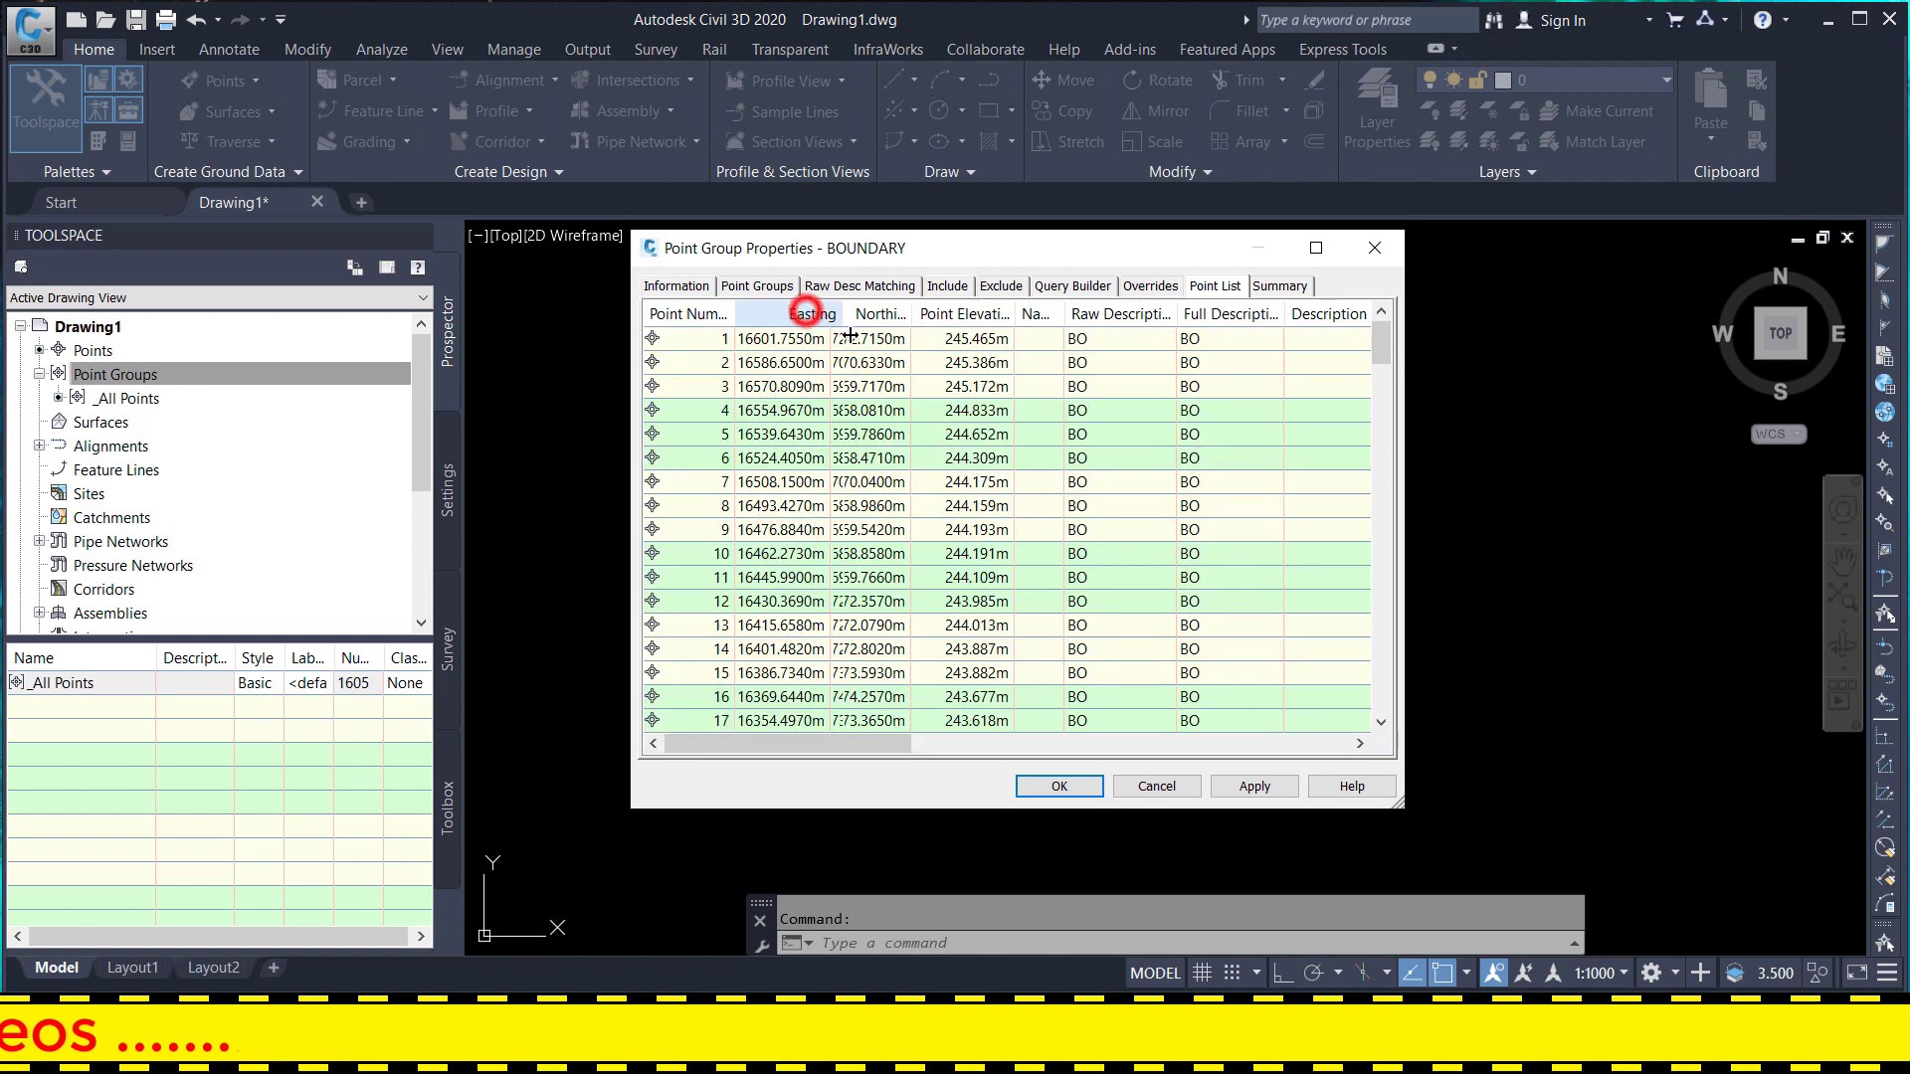
double_click(939, 314)
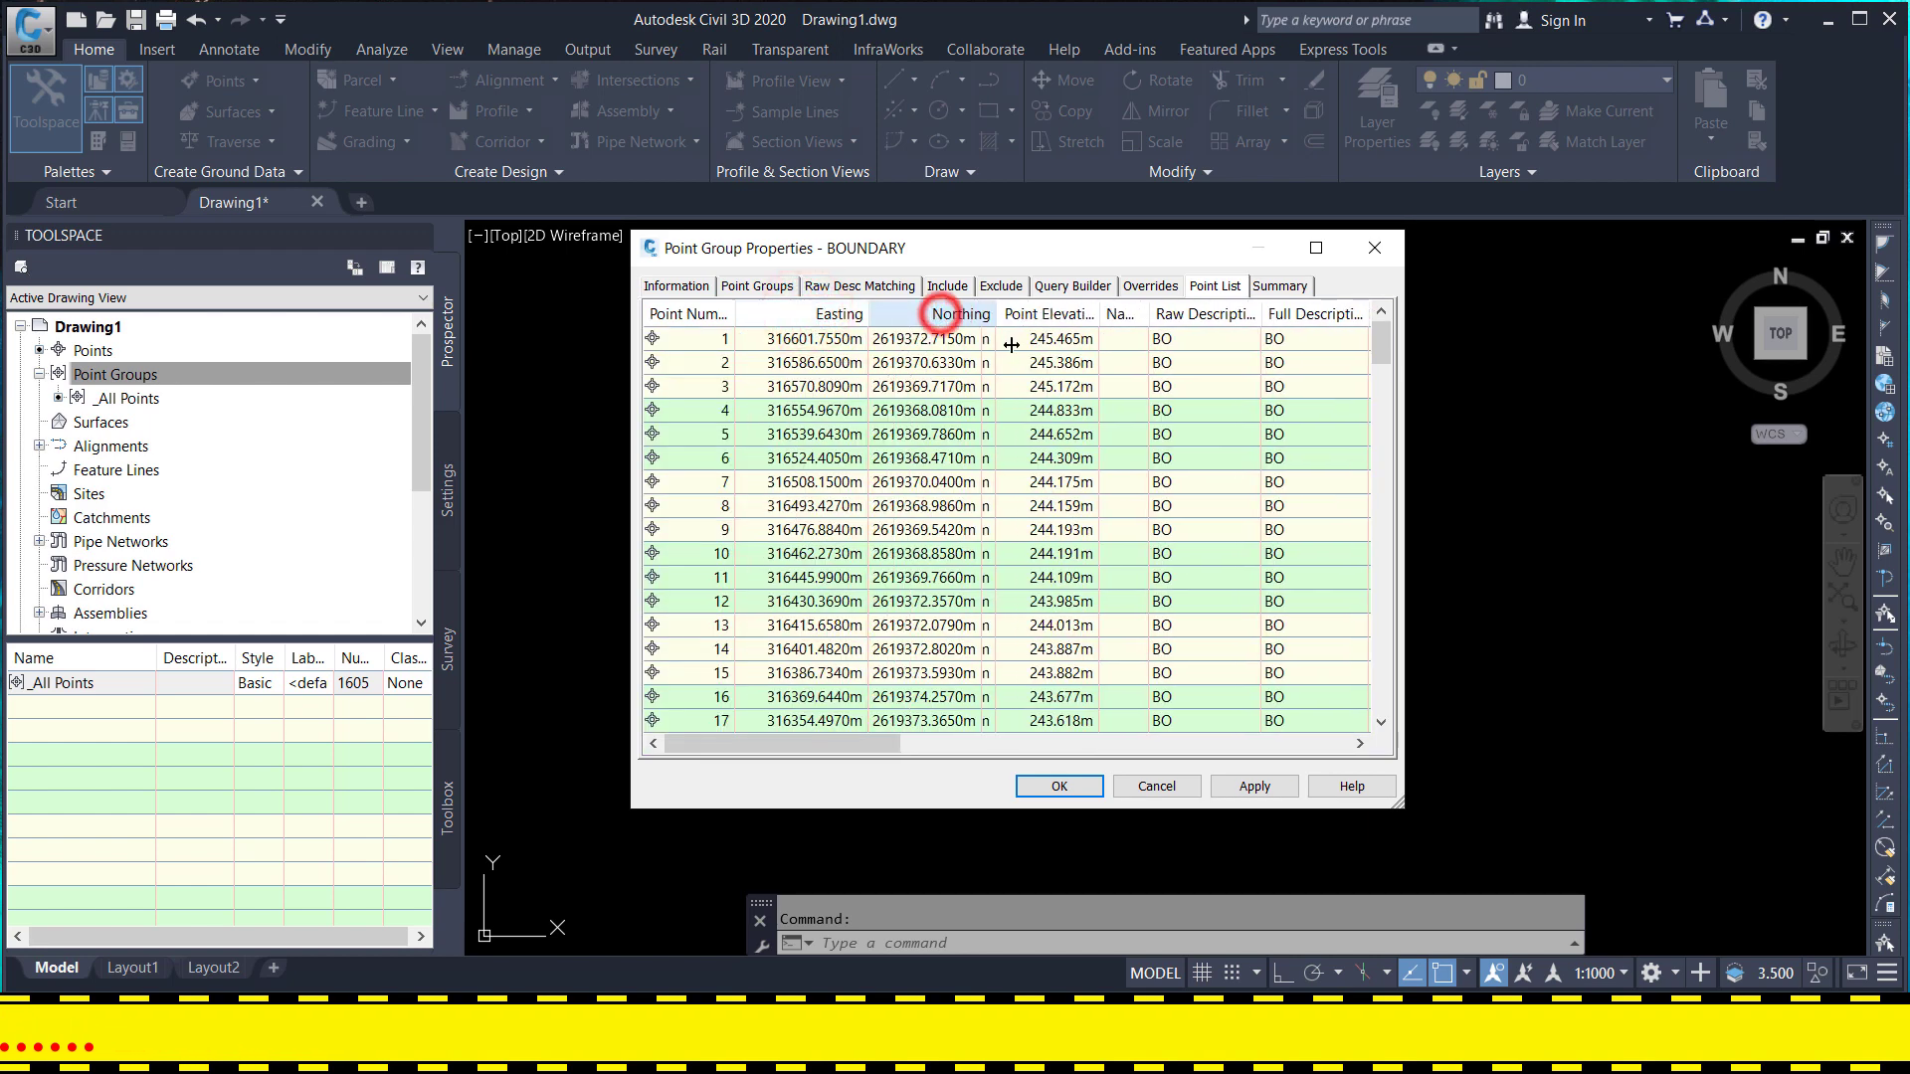
drag(1381, 343, 1363, 707)
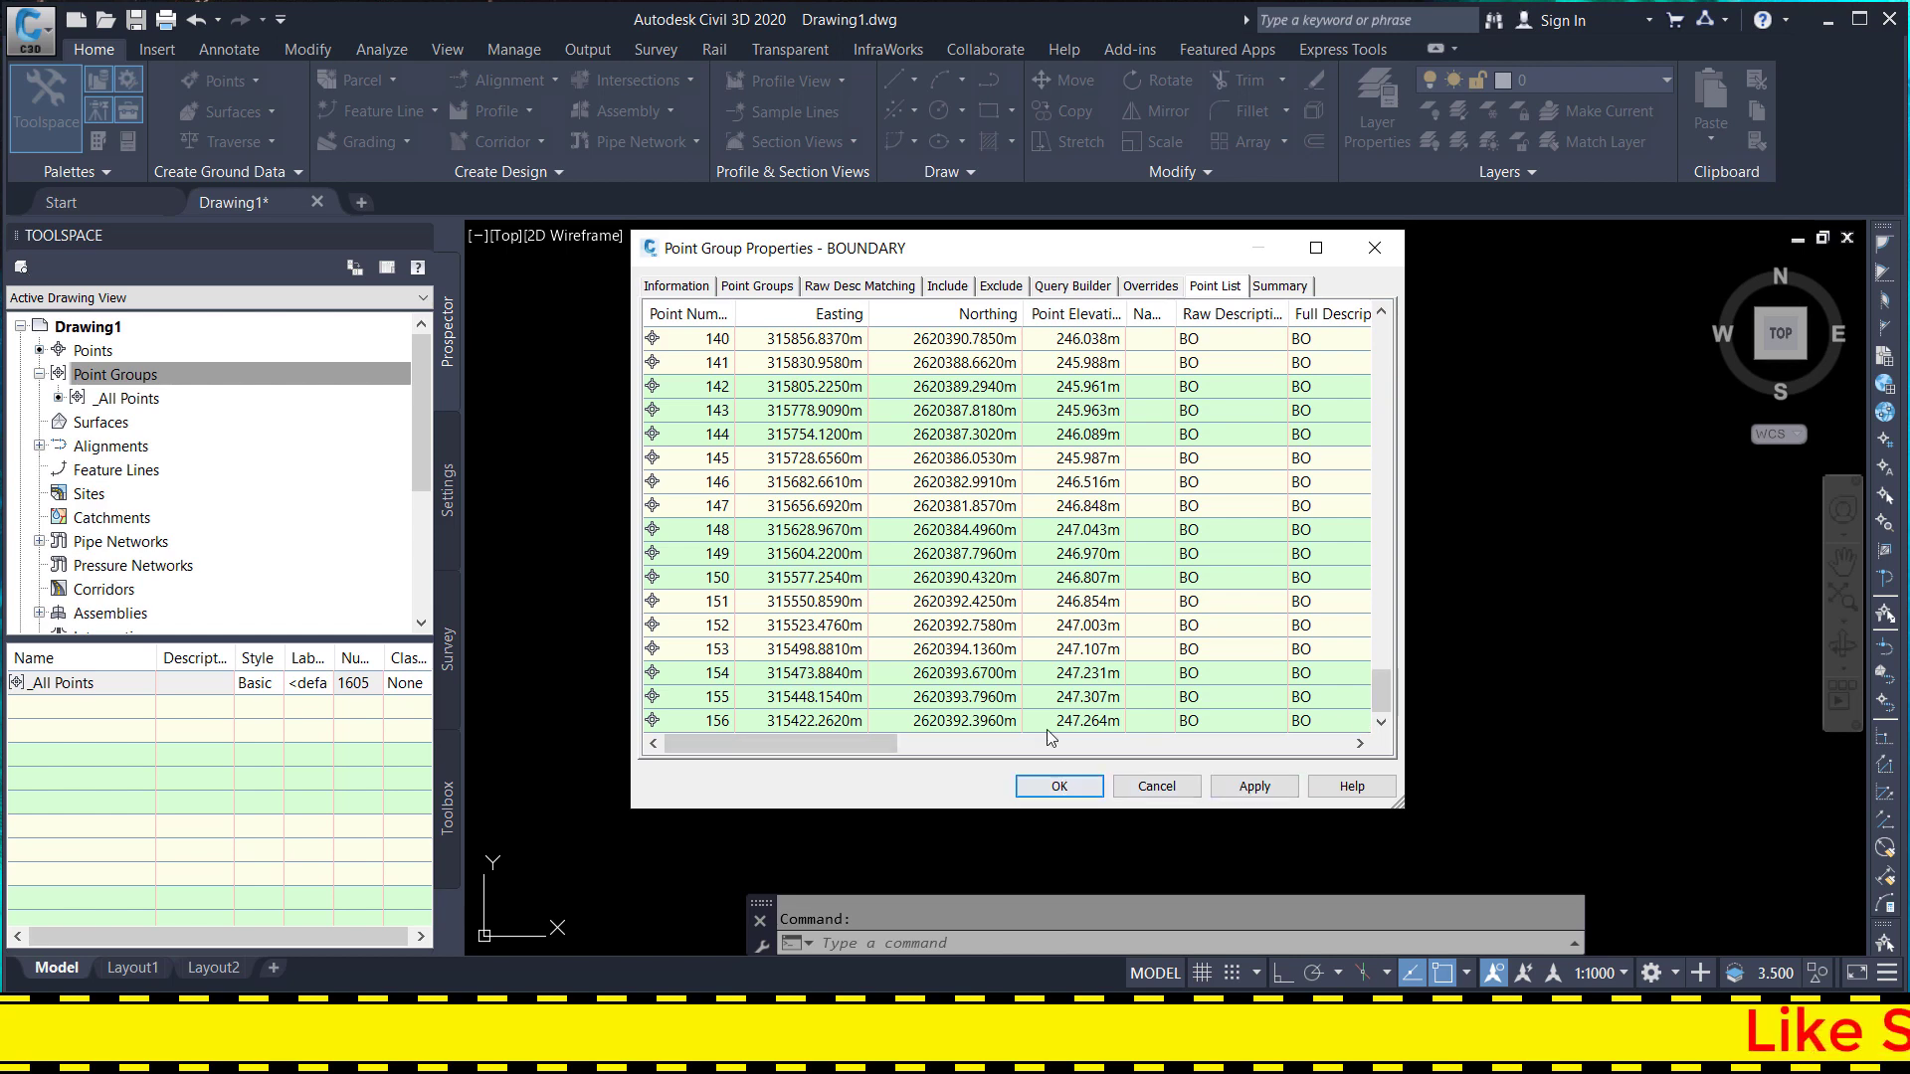
- Clear the 1-156 range and switch off the point-number filter on the Include tab
click(751, 287)
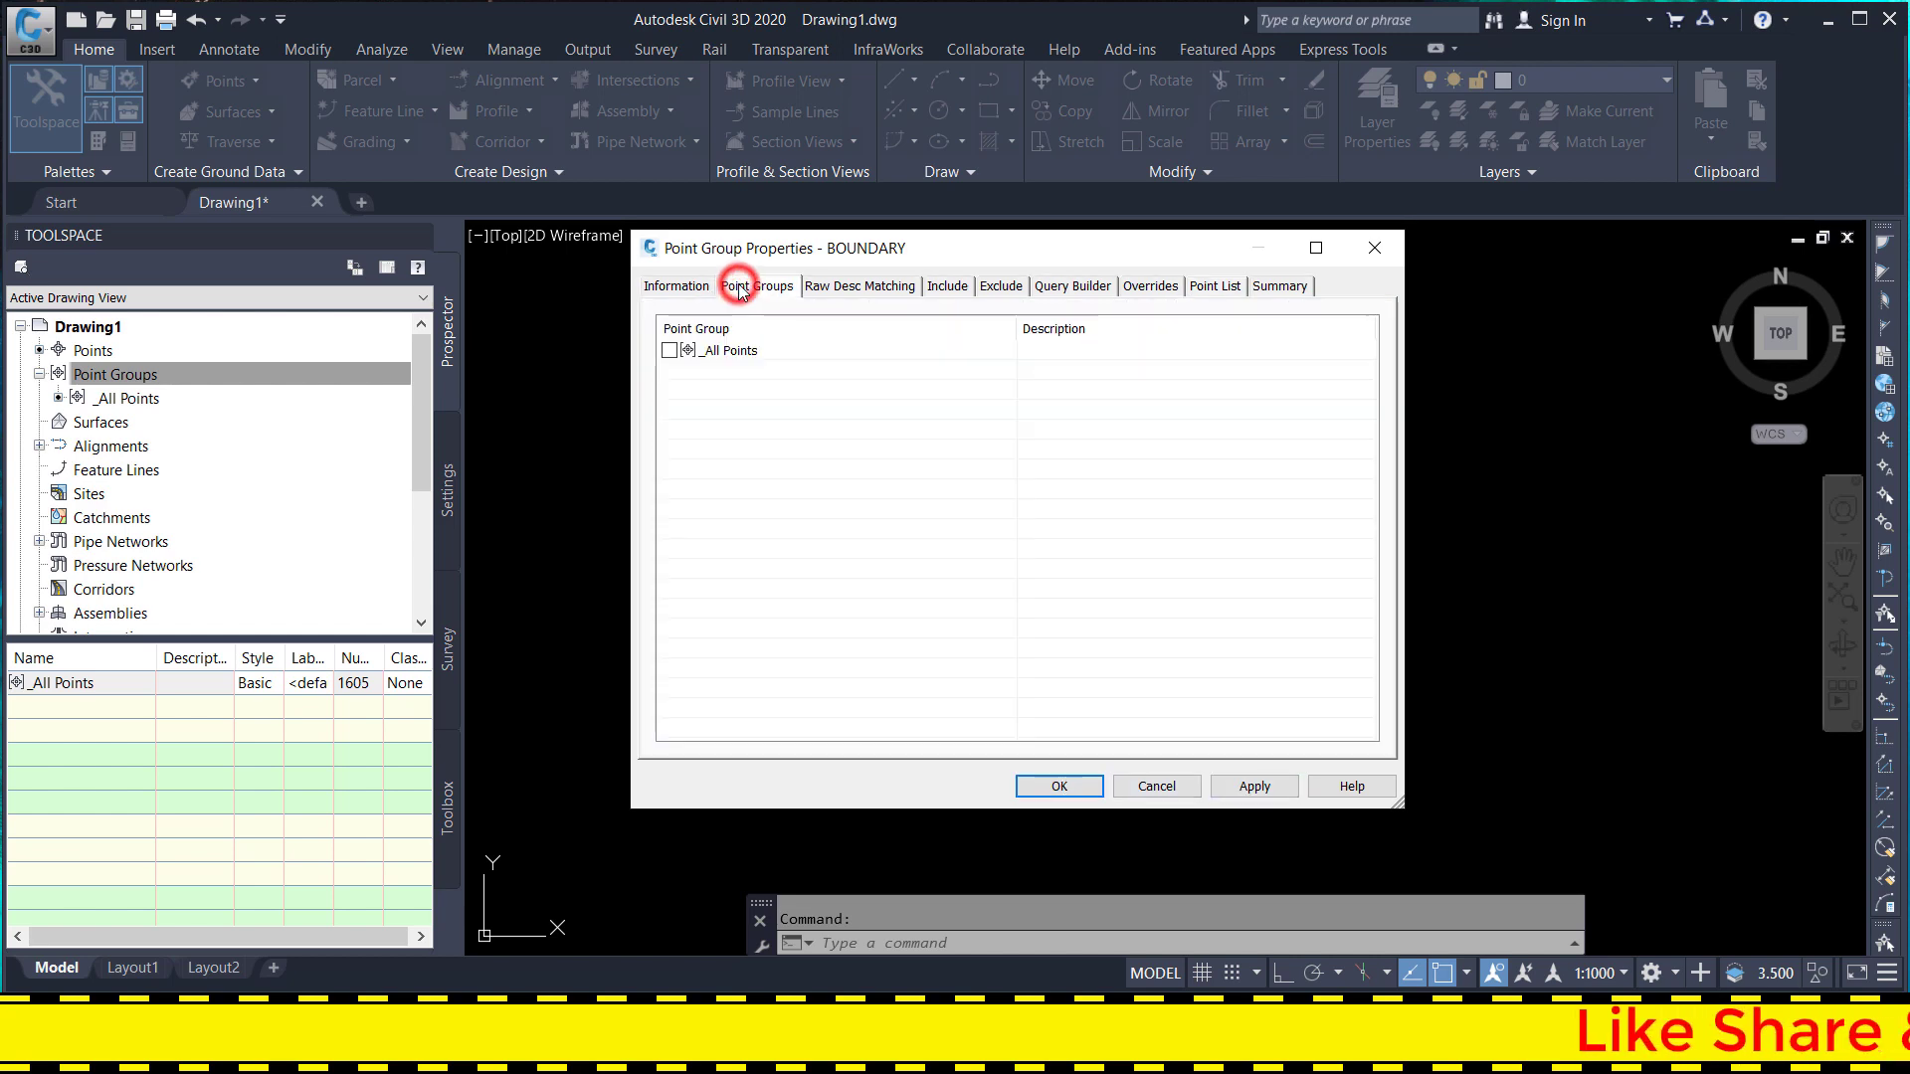
click(678, 285)
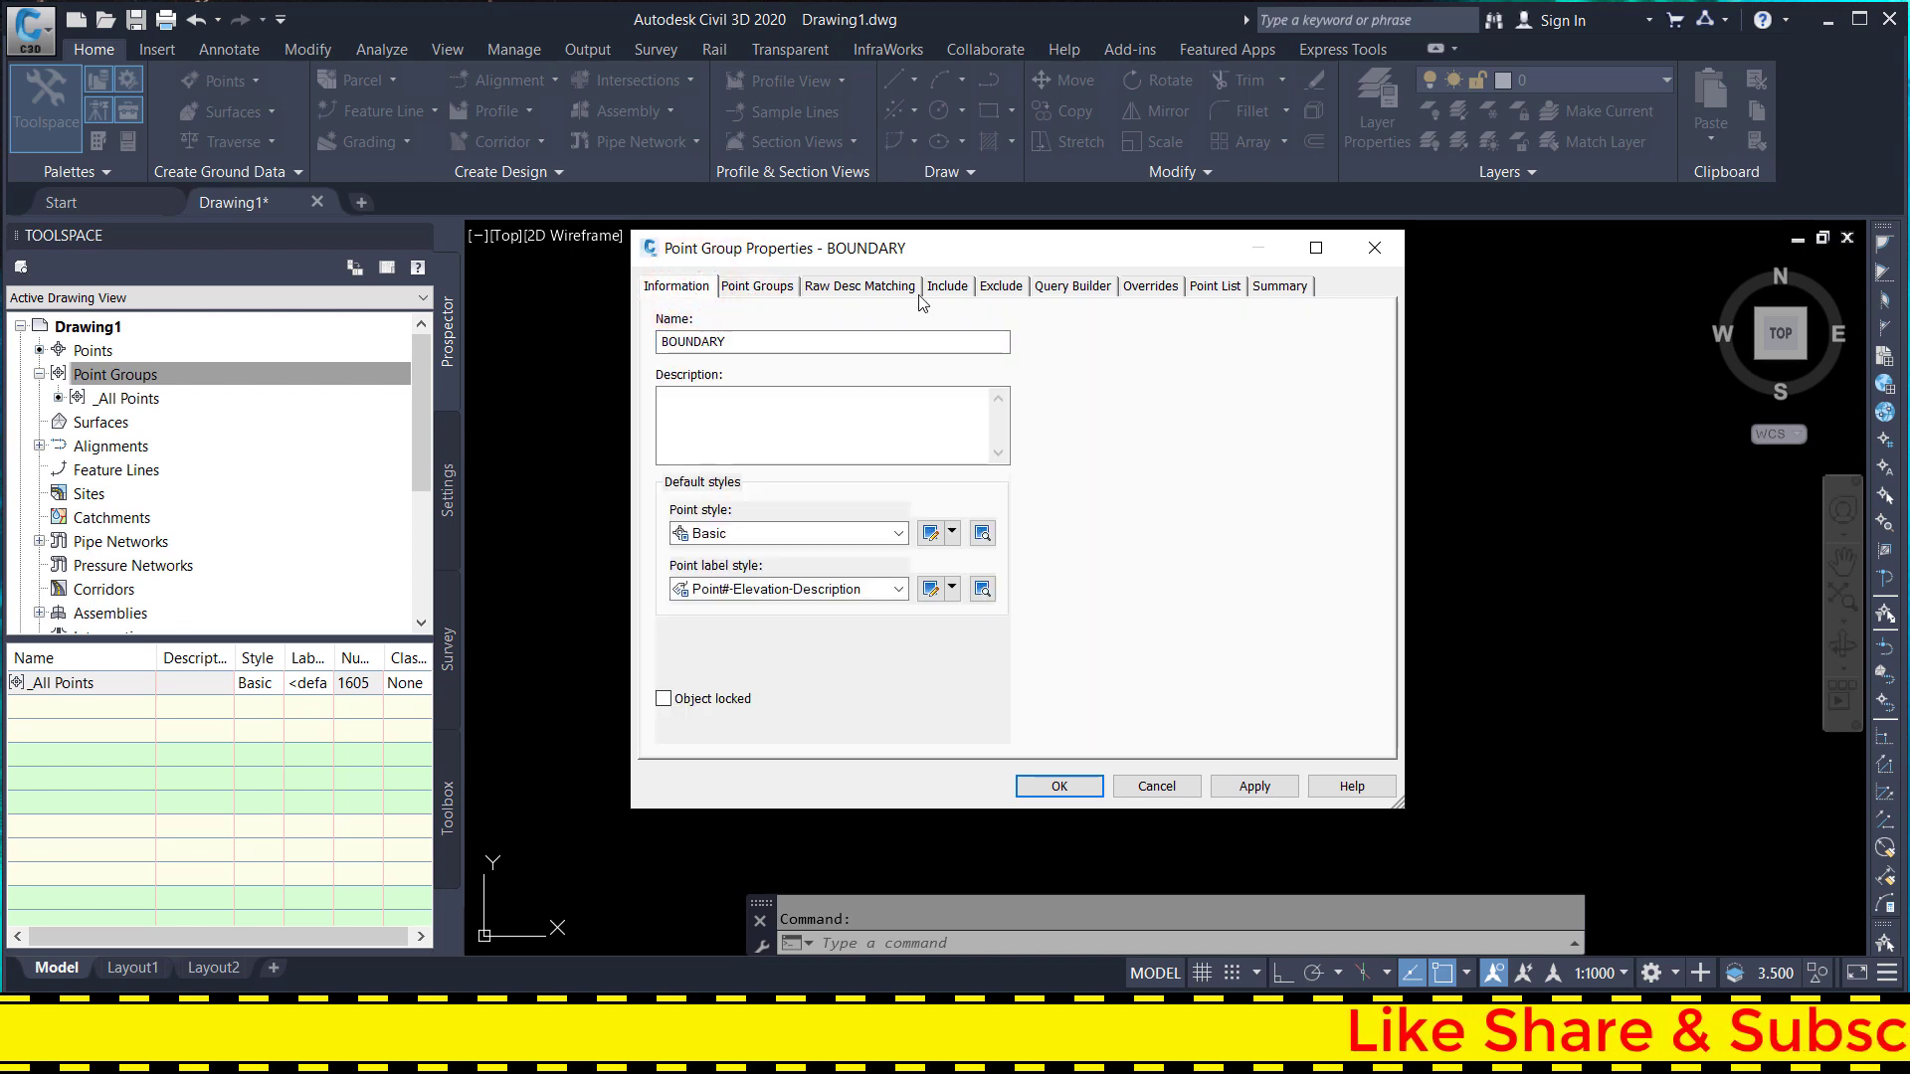
click(947, 286)
click(682, 321)
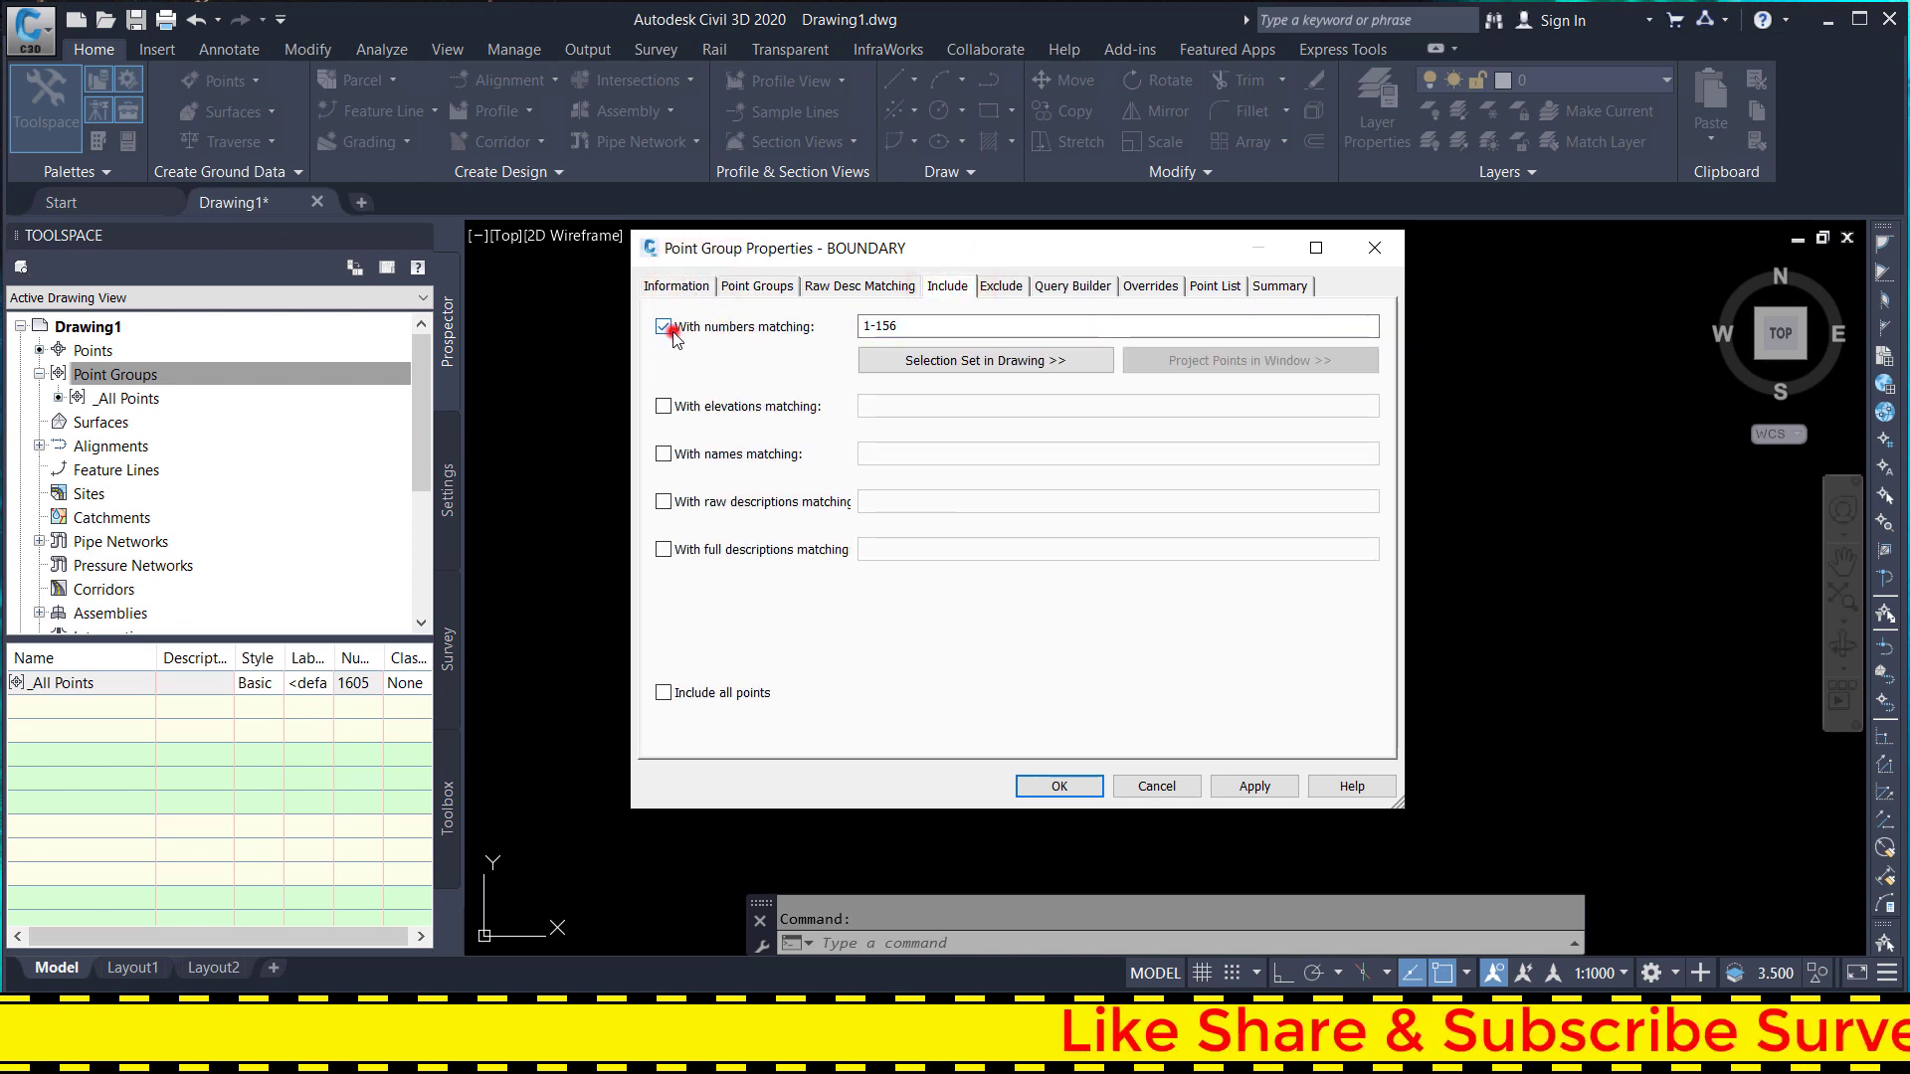
click(702, 319)
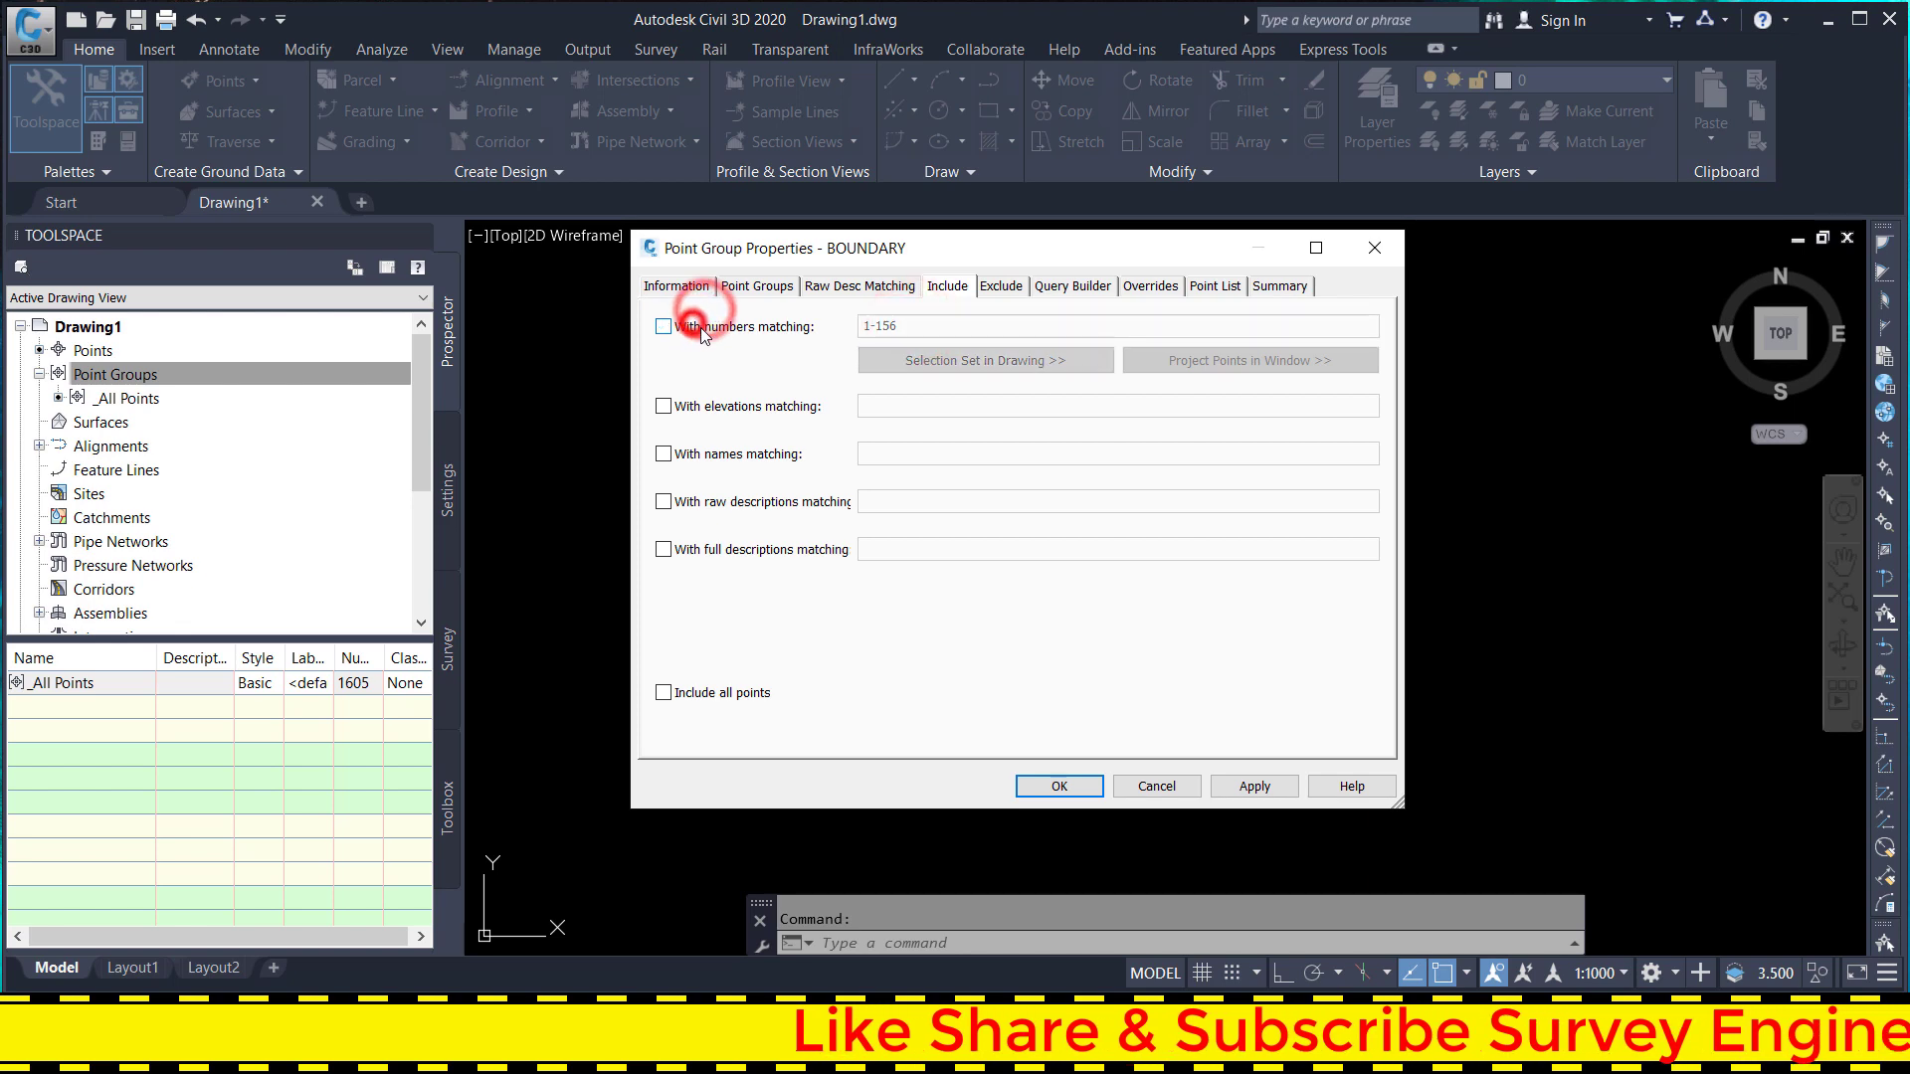
click(701, 319)
double_click(880, 325)
key(BackSpace)
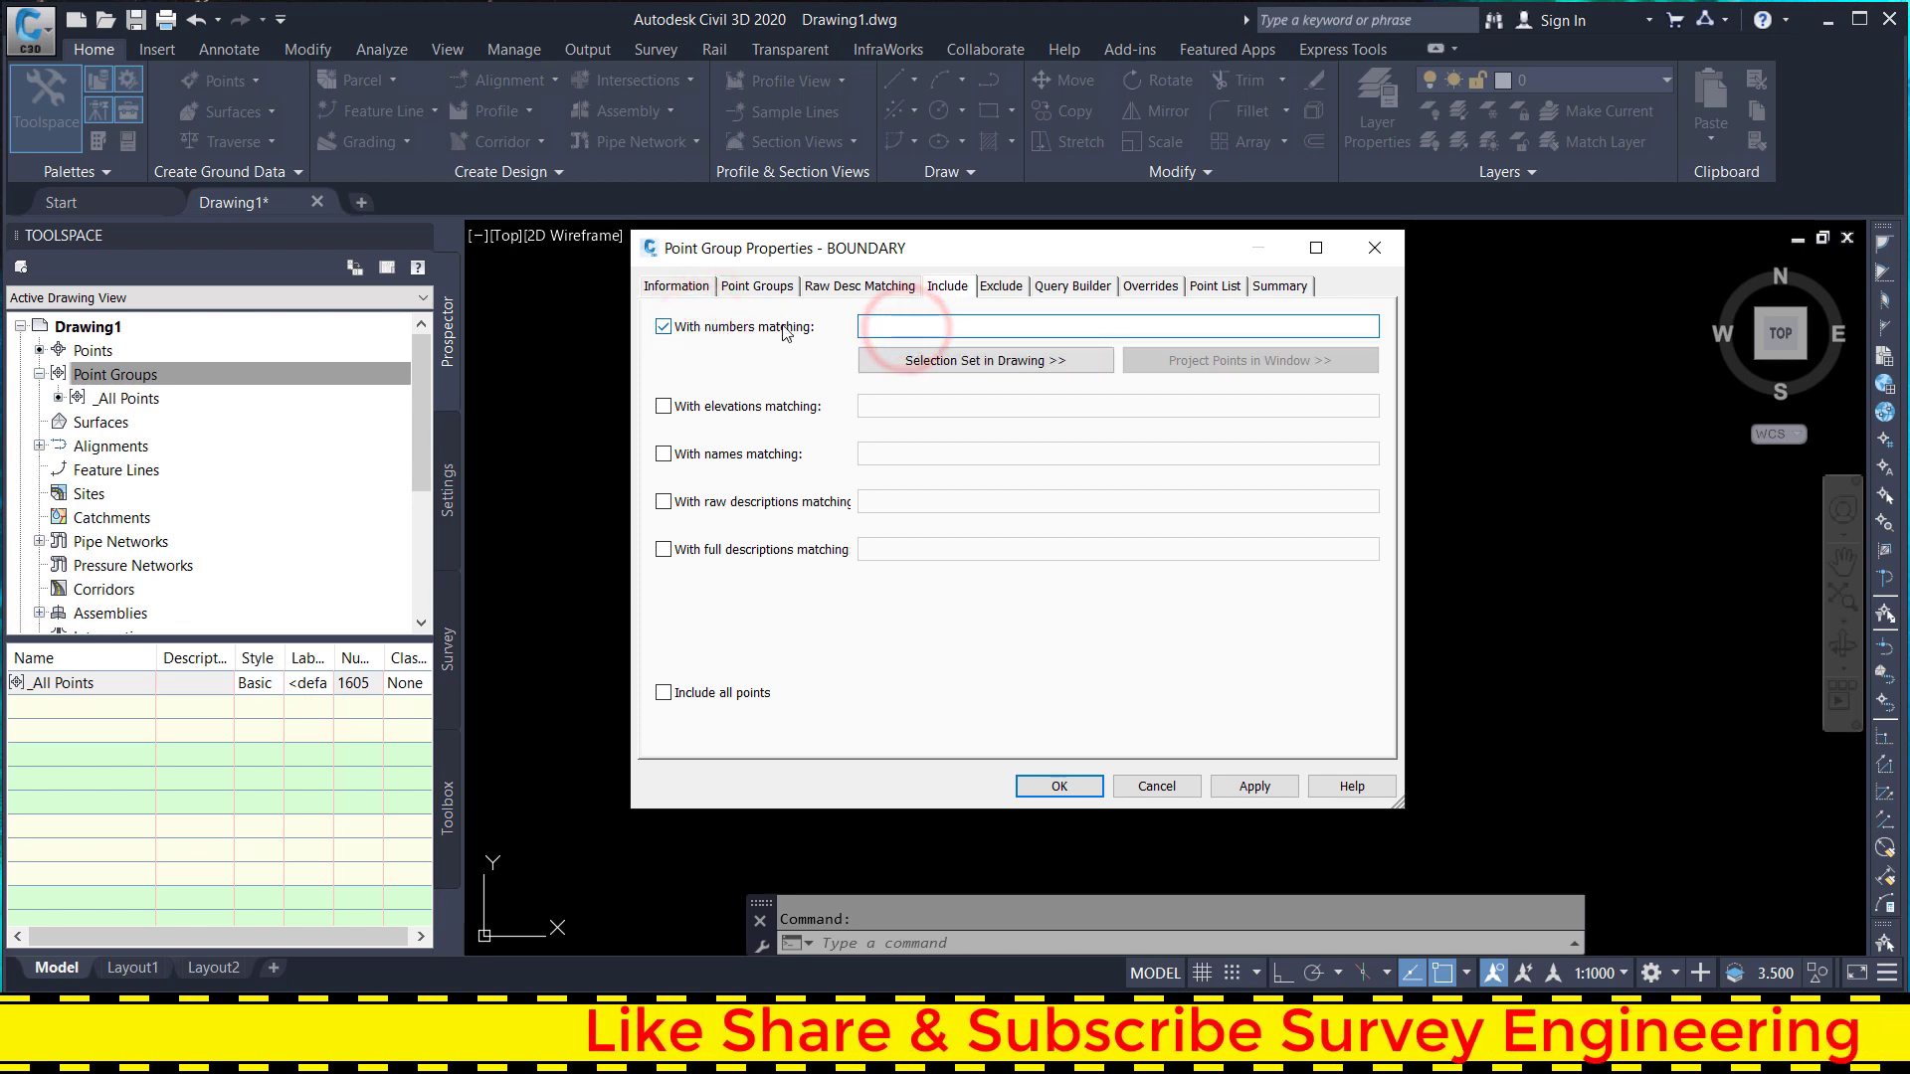
click(683, 328)
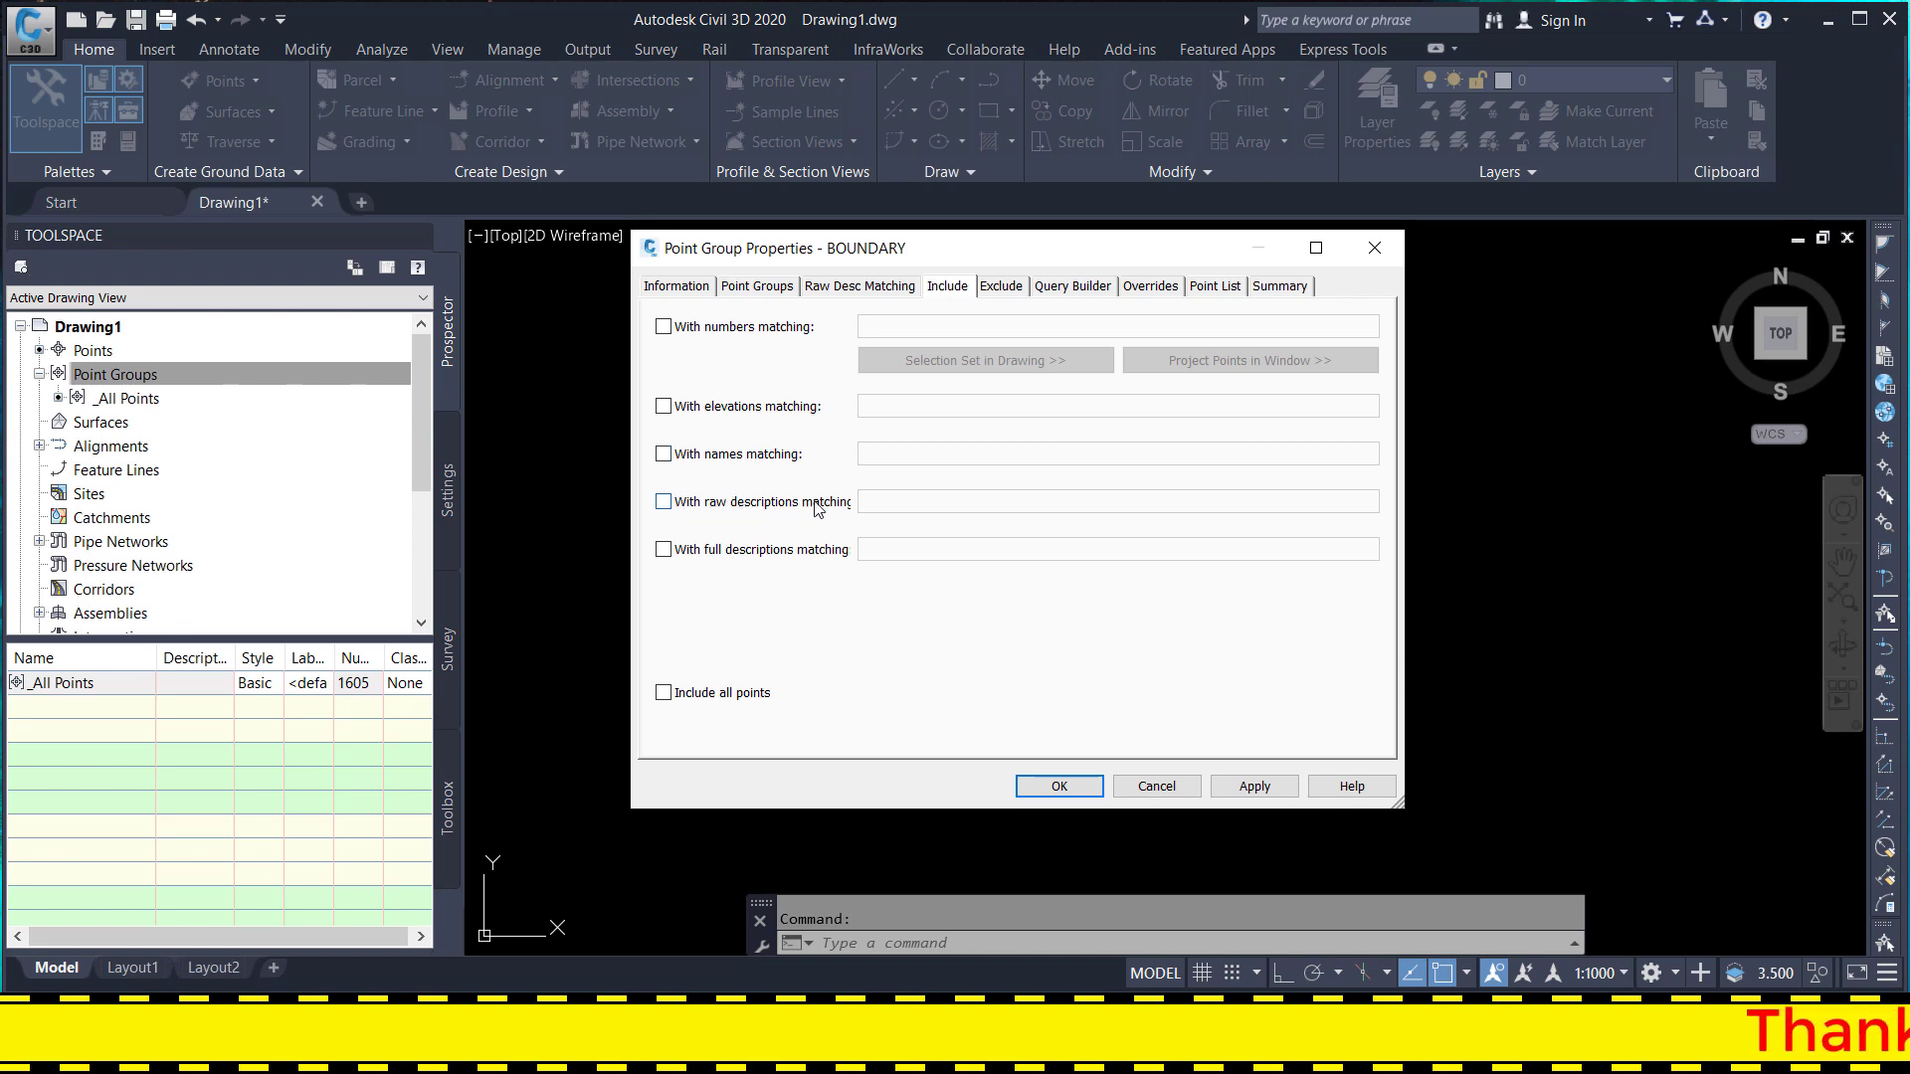
- Include points with raw description BO, preview the 158 matches, and apply to create BOUNDARY
click(664, 502)
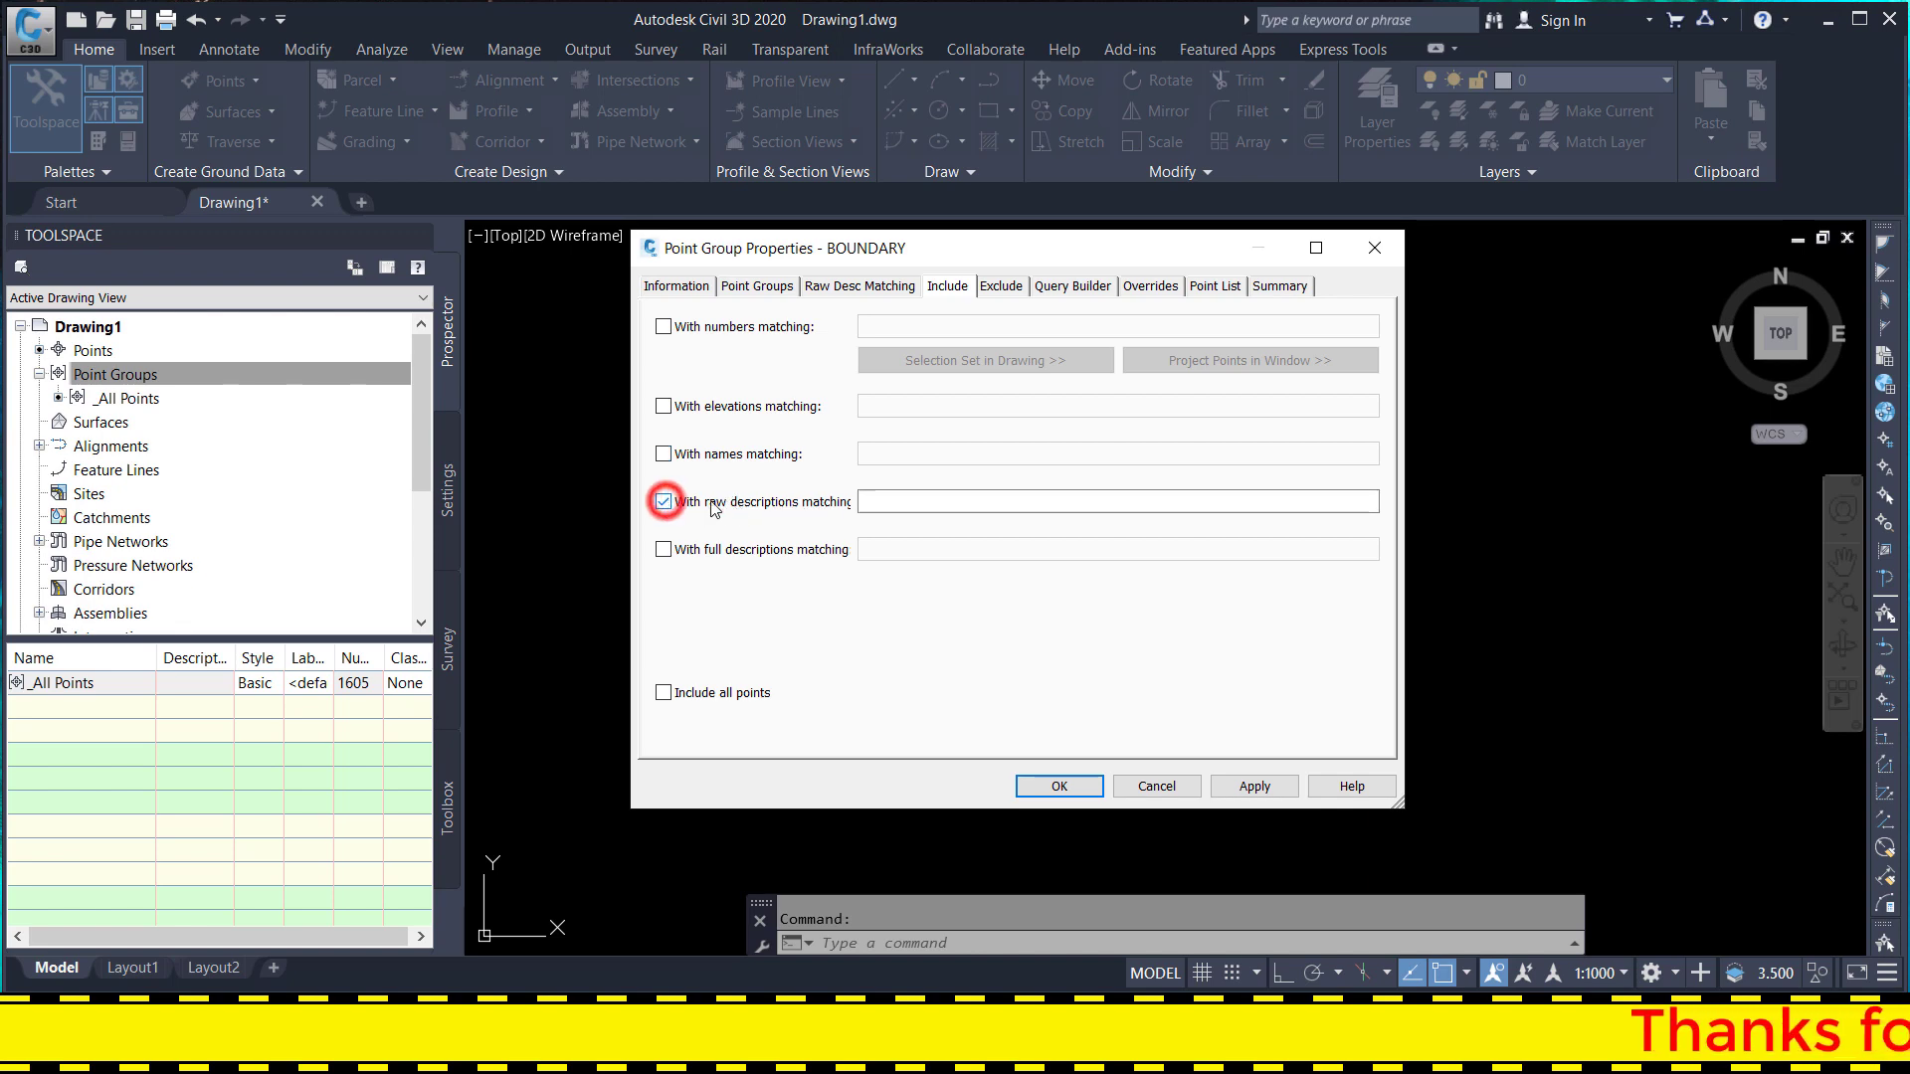
click(883, 502)
text(b)
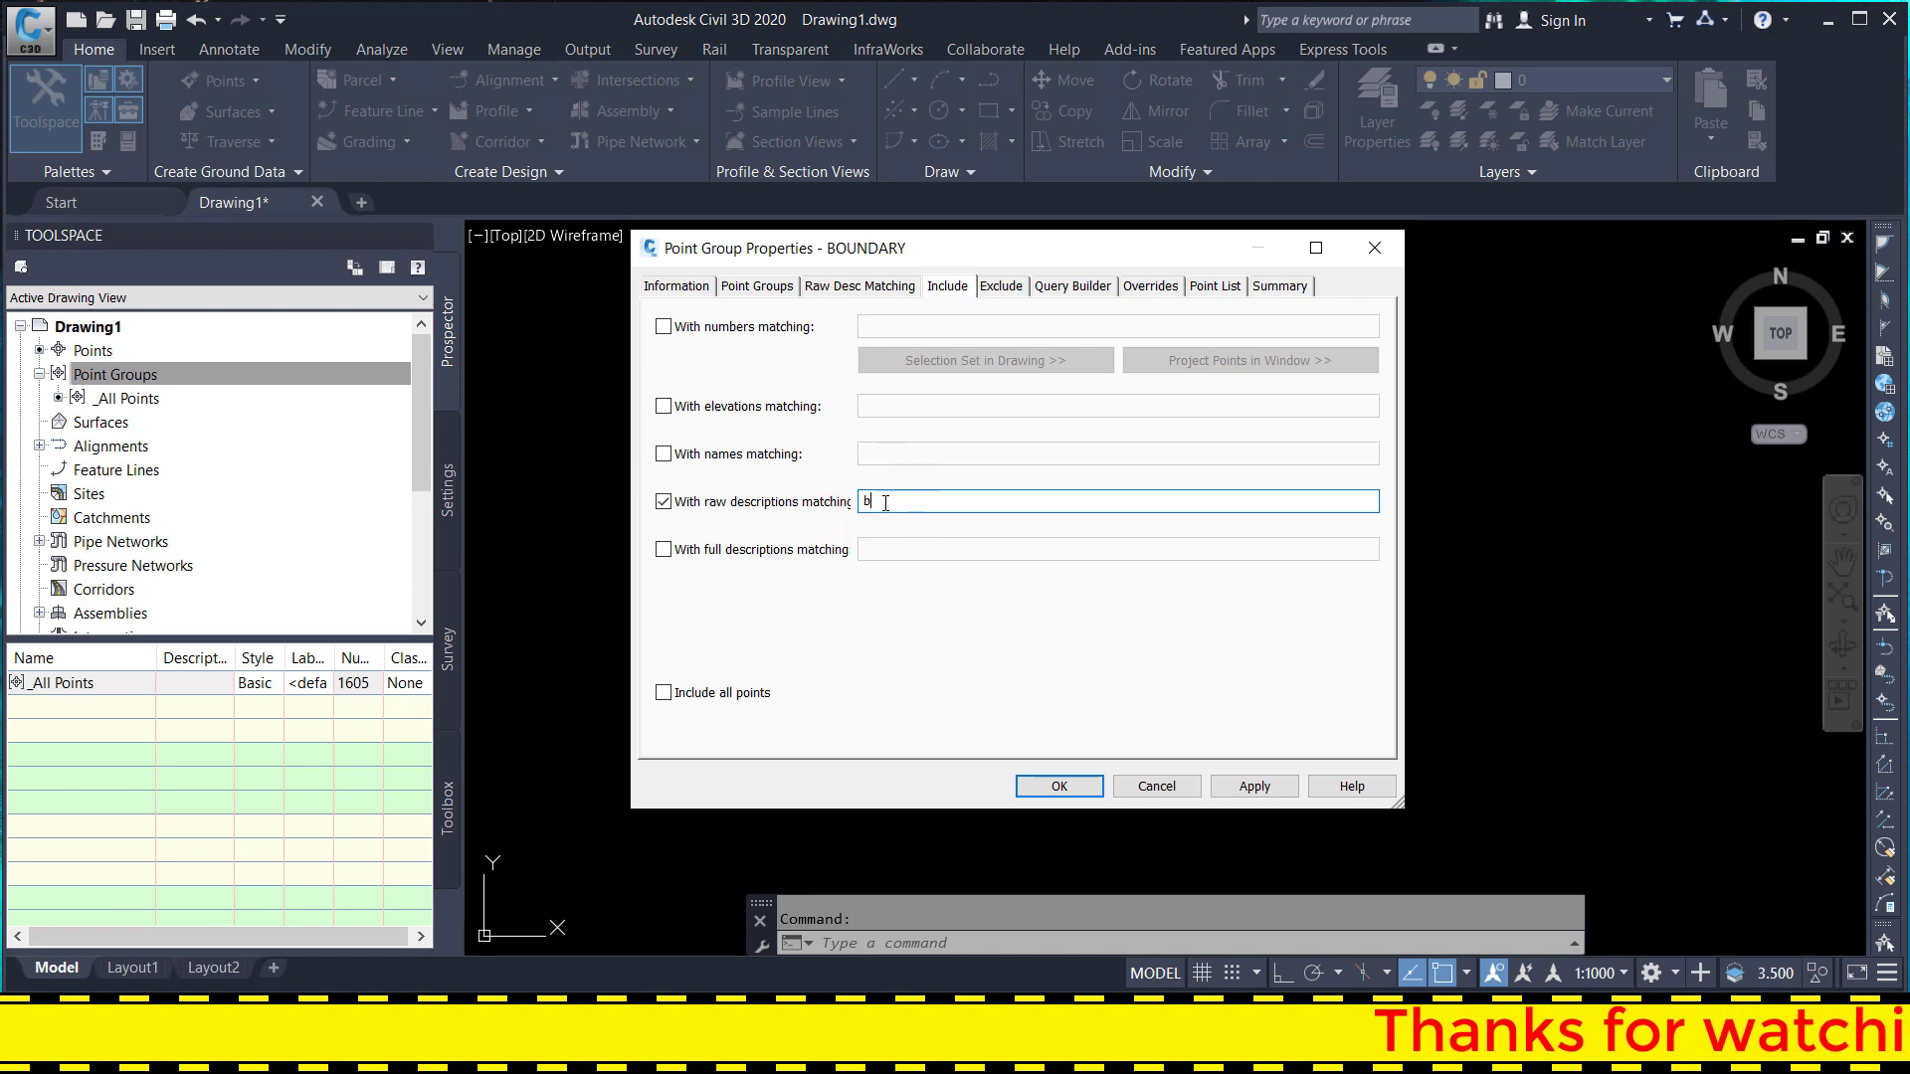
text(o)
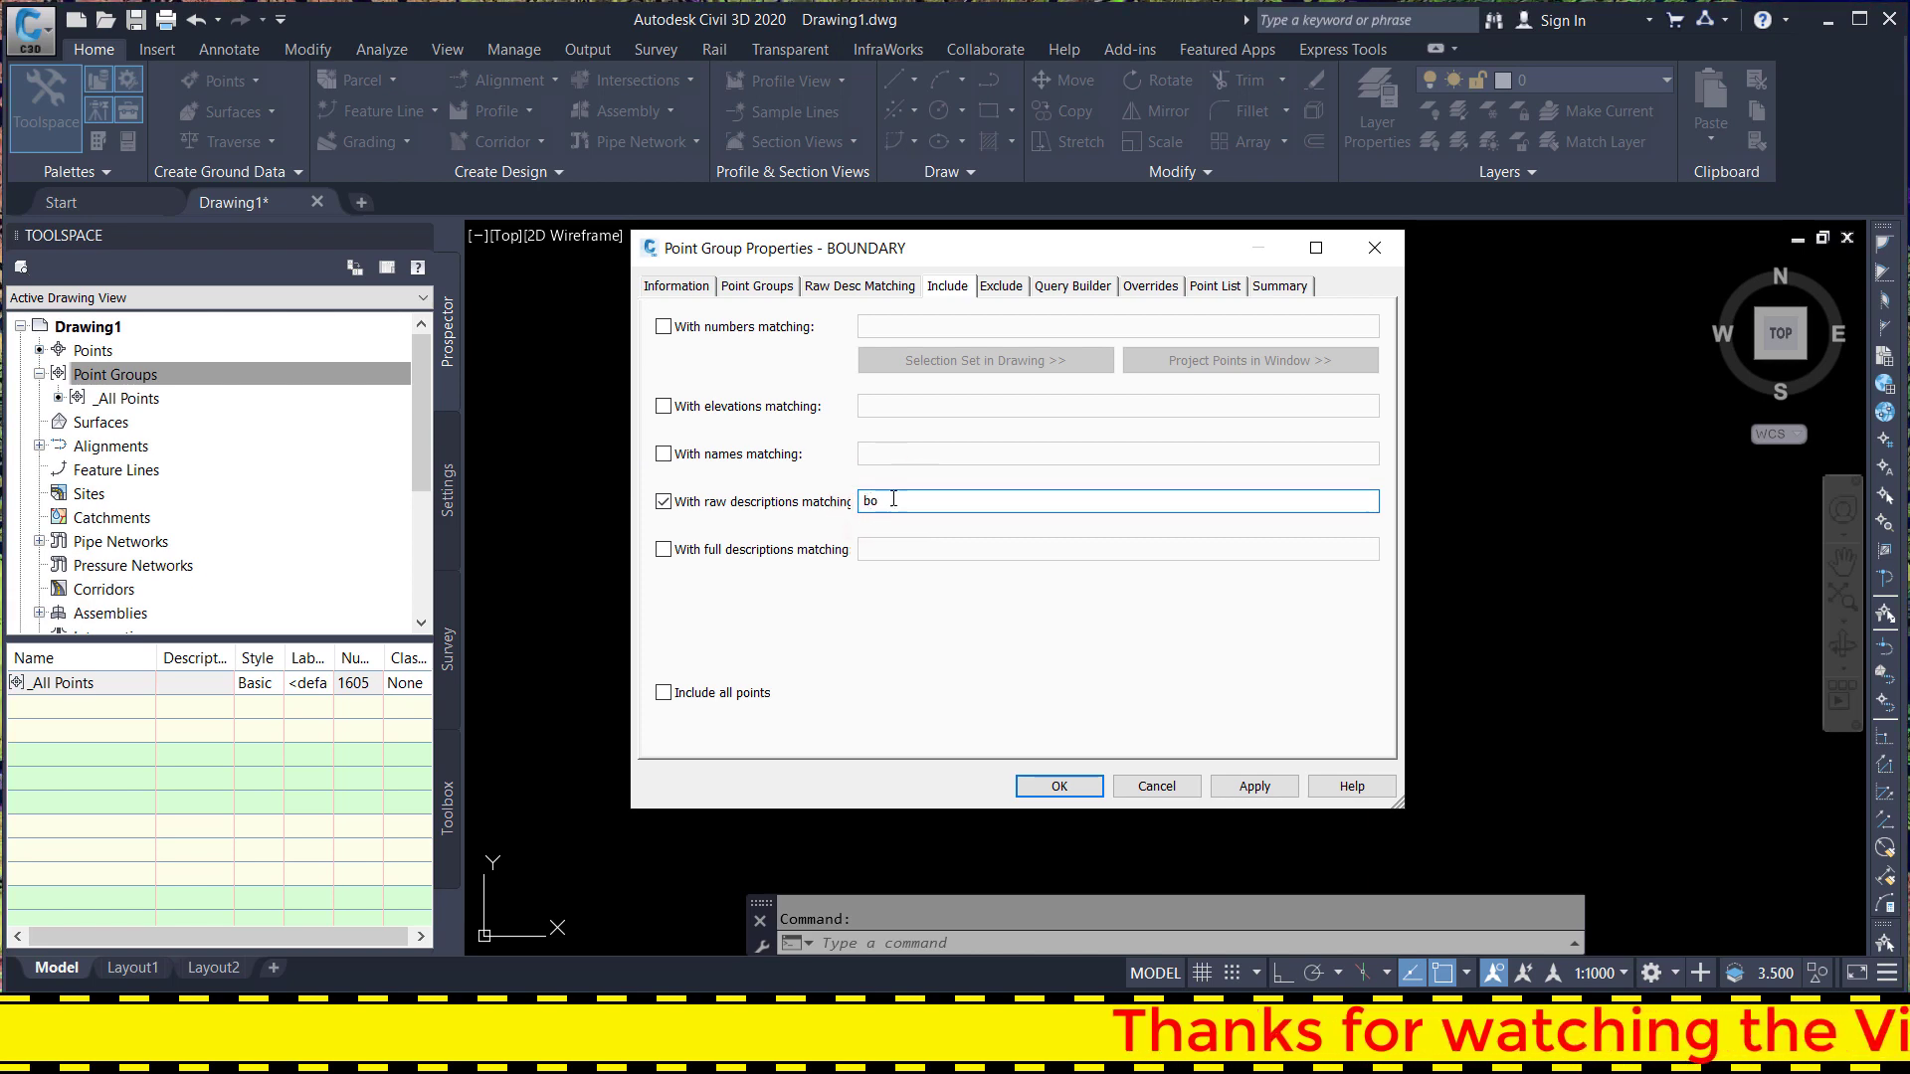
drag(894, 504, 849, 507)
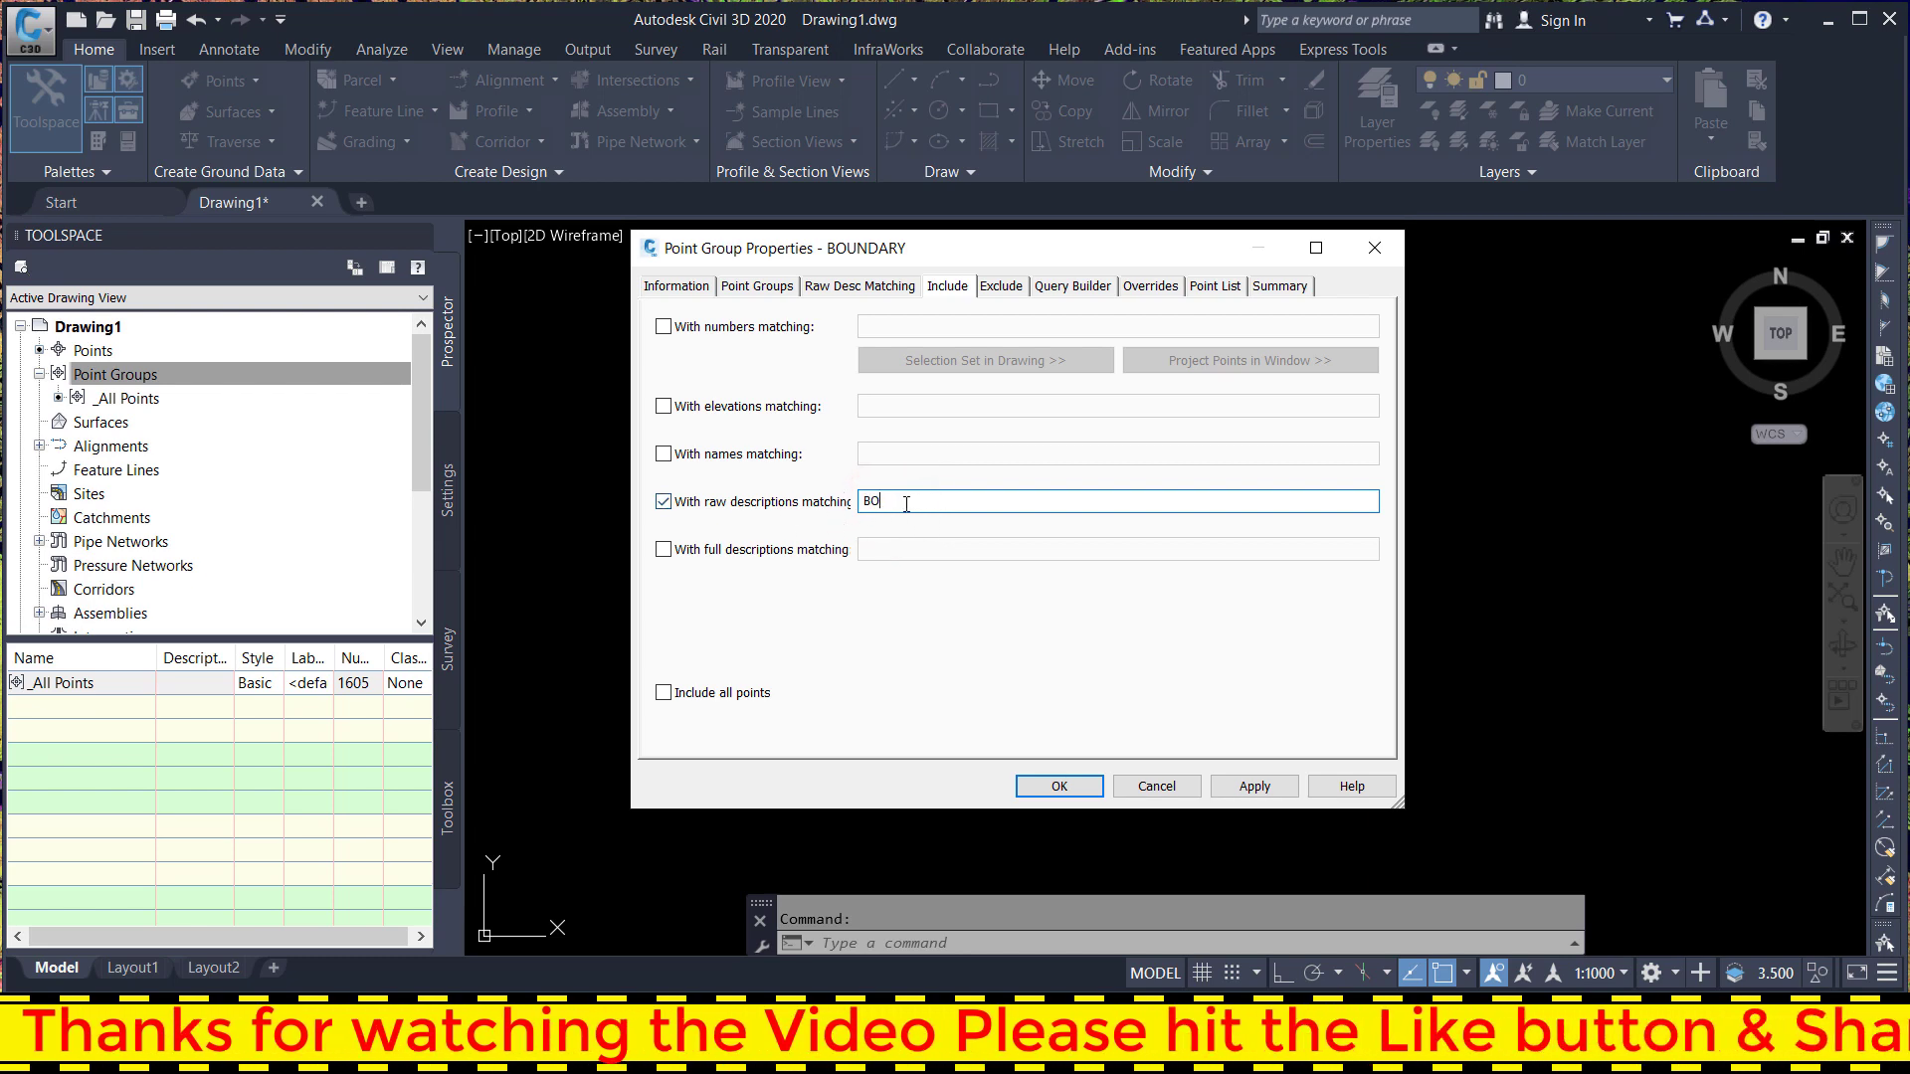
click(1206, 290)
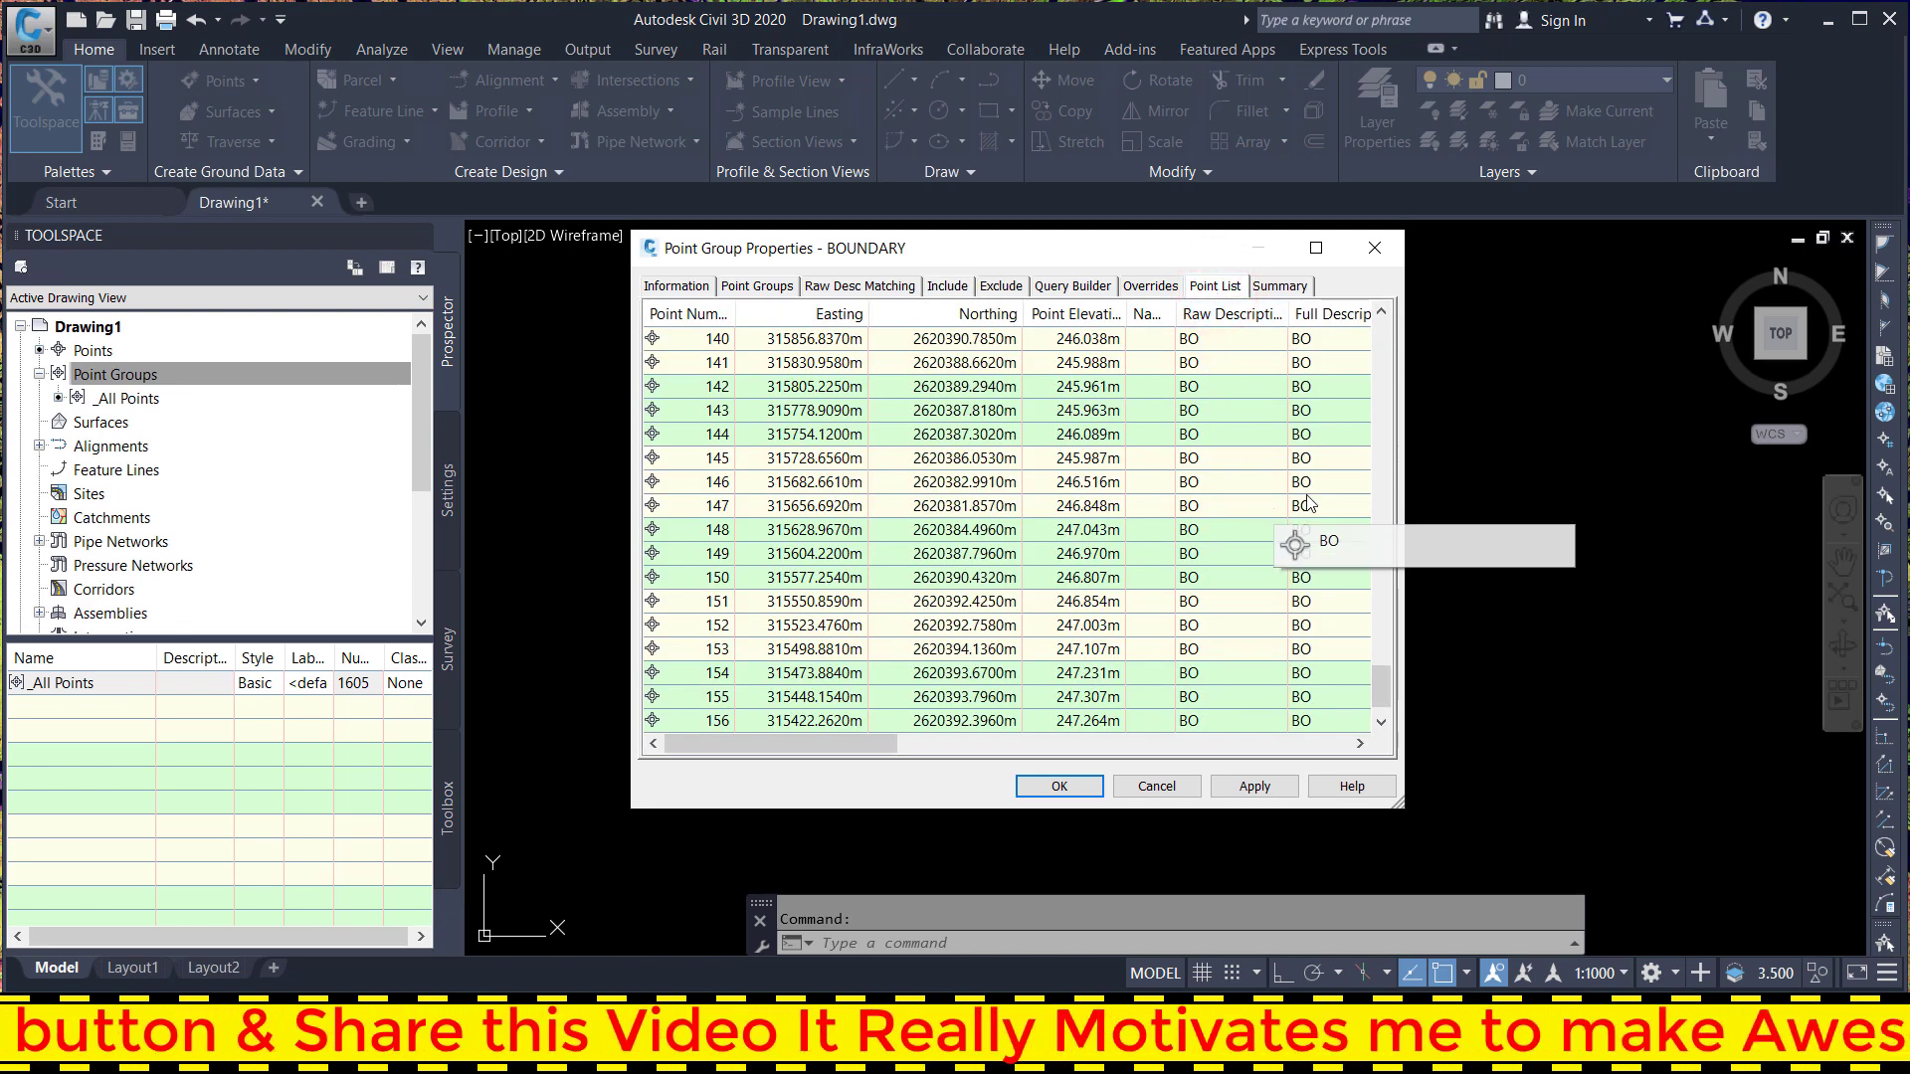
drag(1380, 702, 1381, 727)
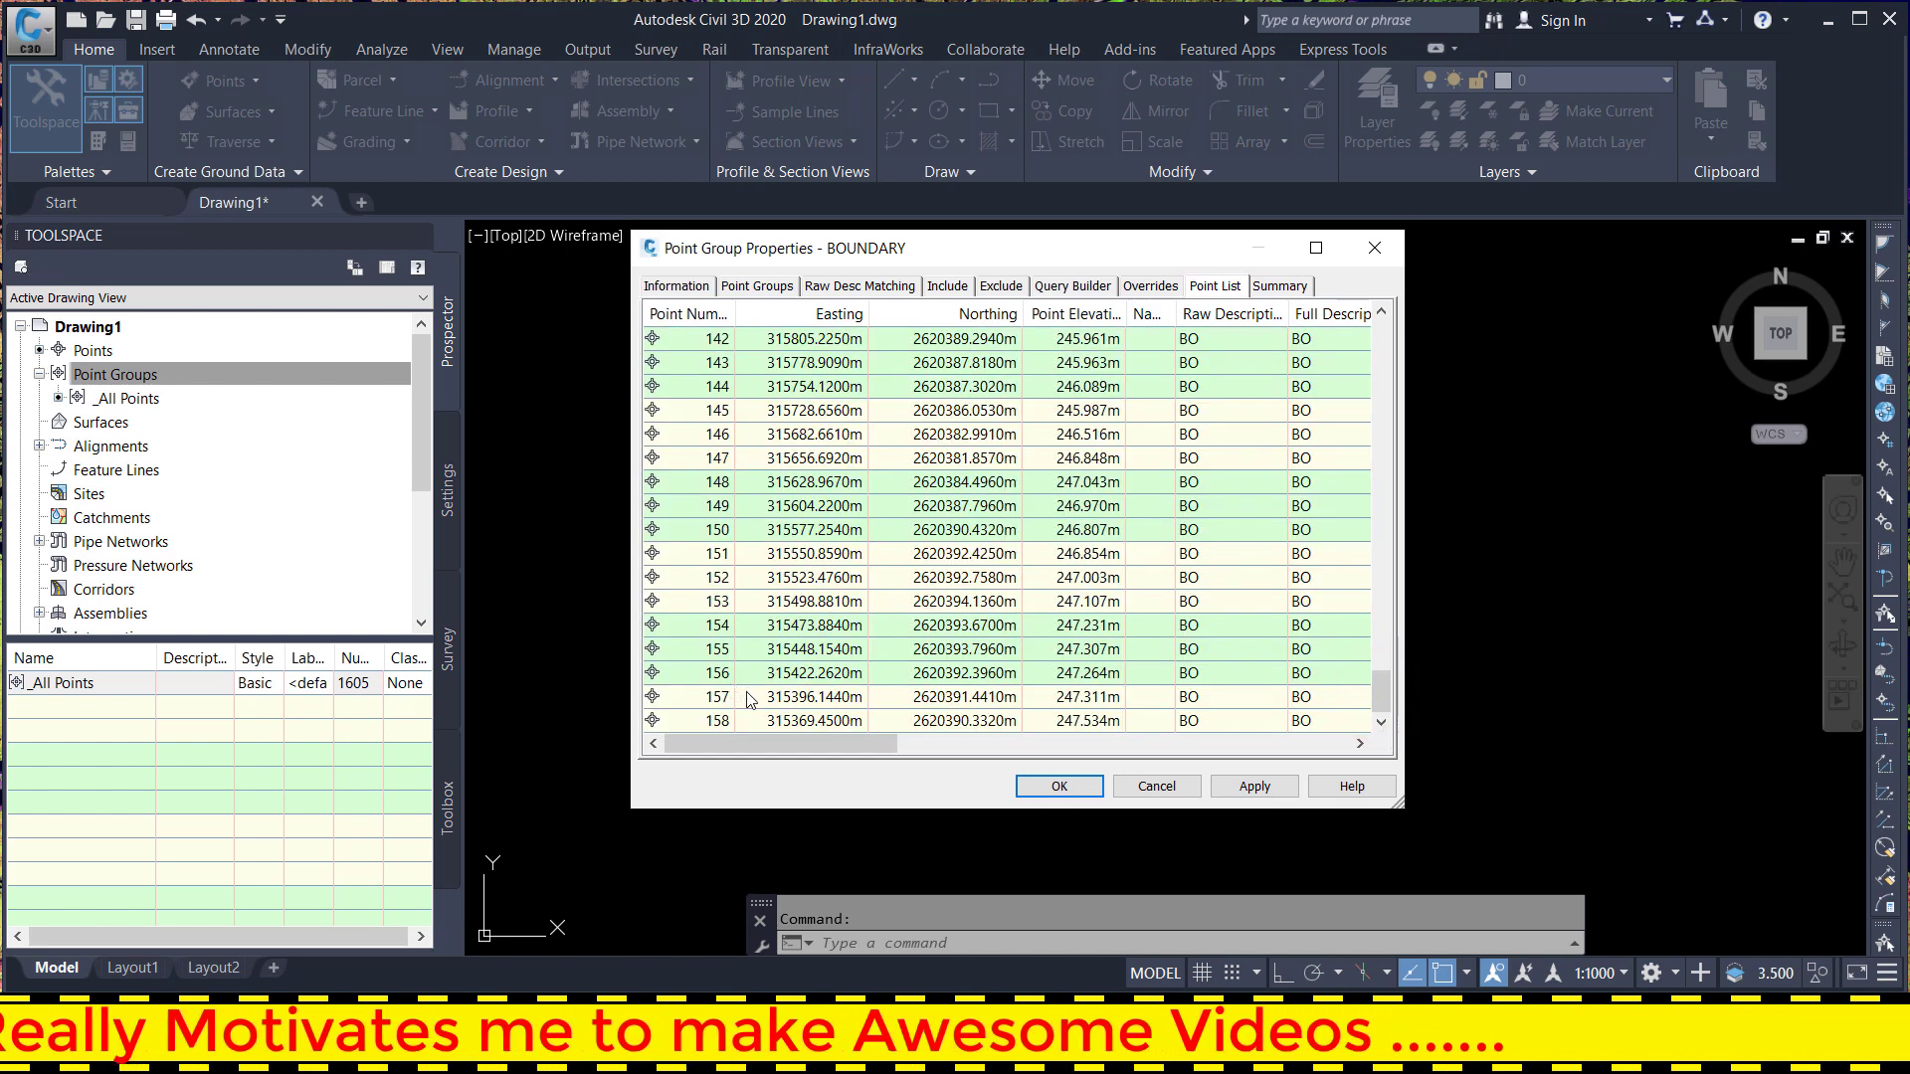
click(1252, 791)
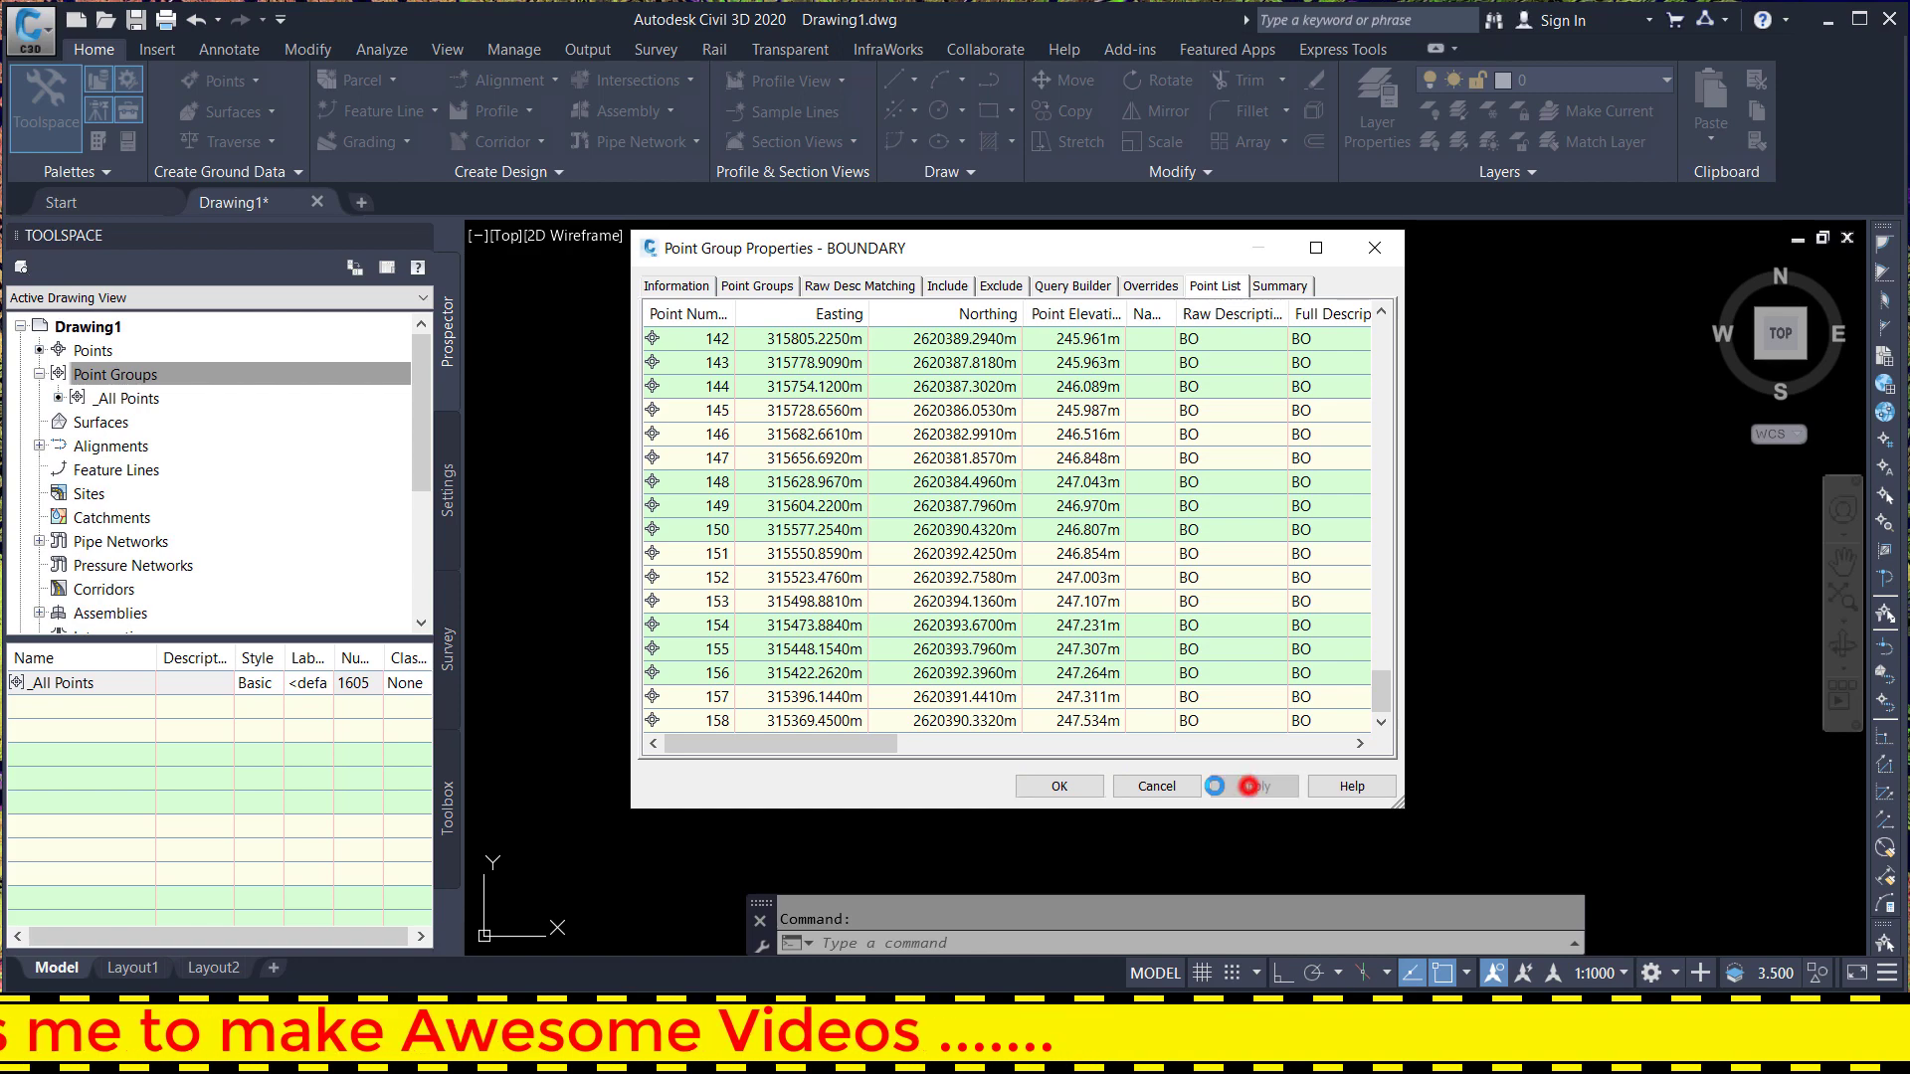
click(1060, 787)
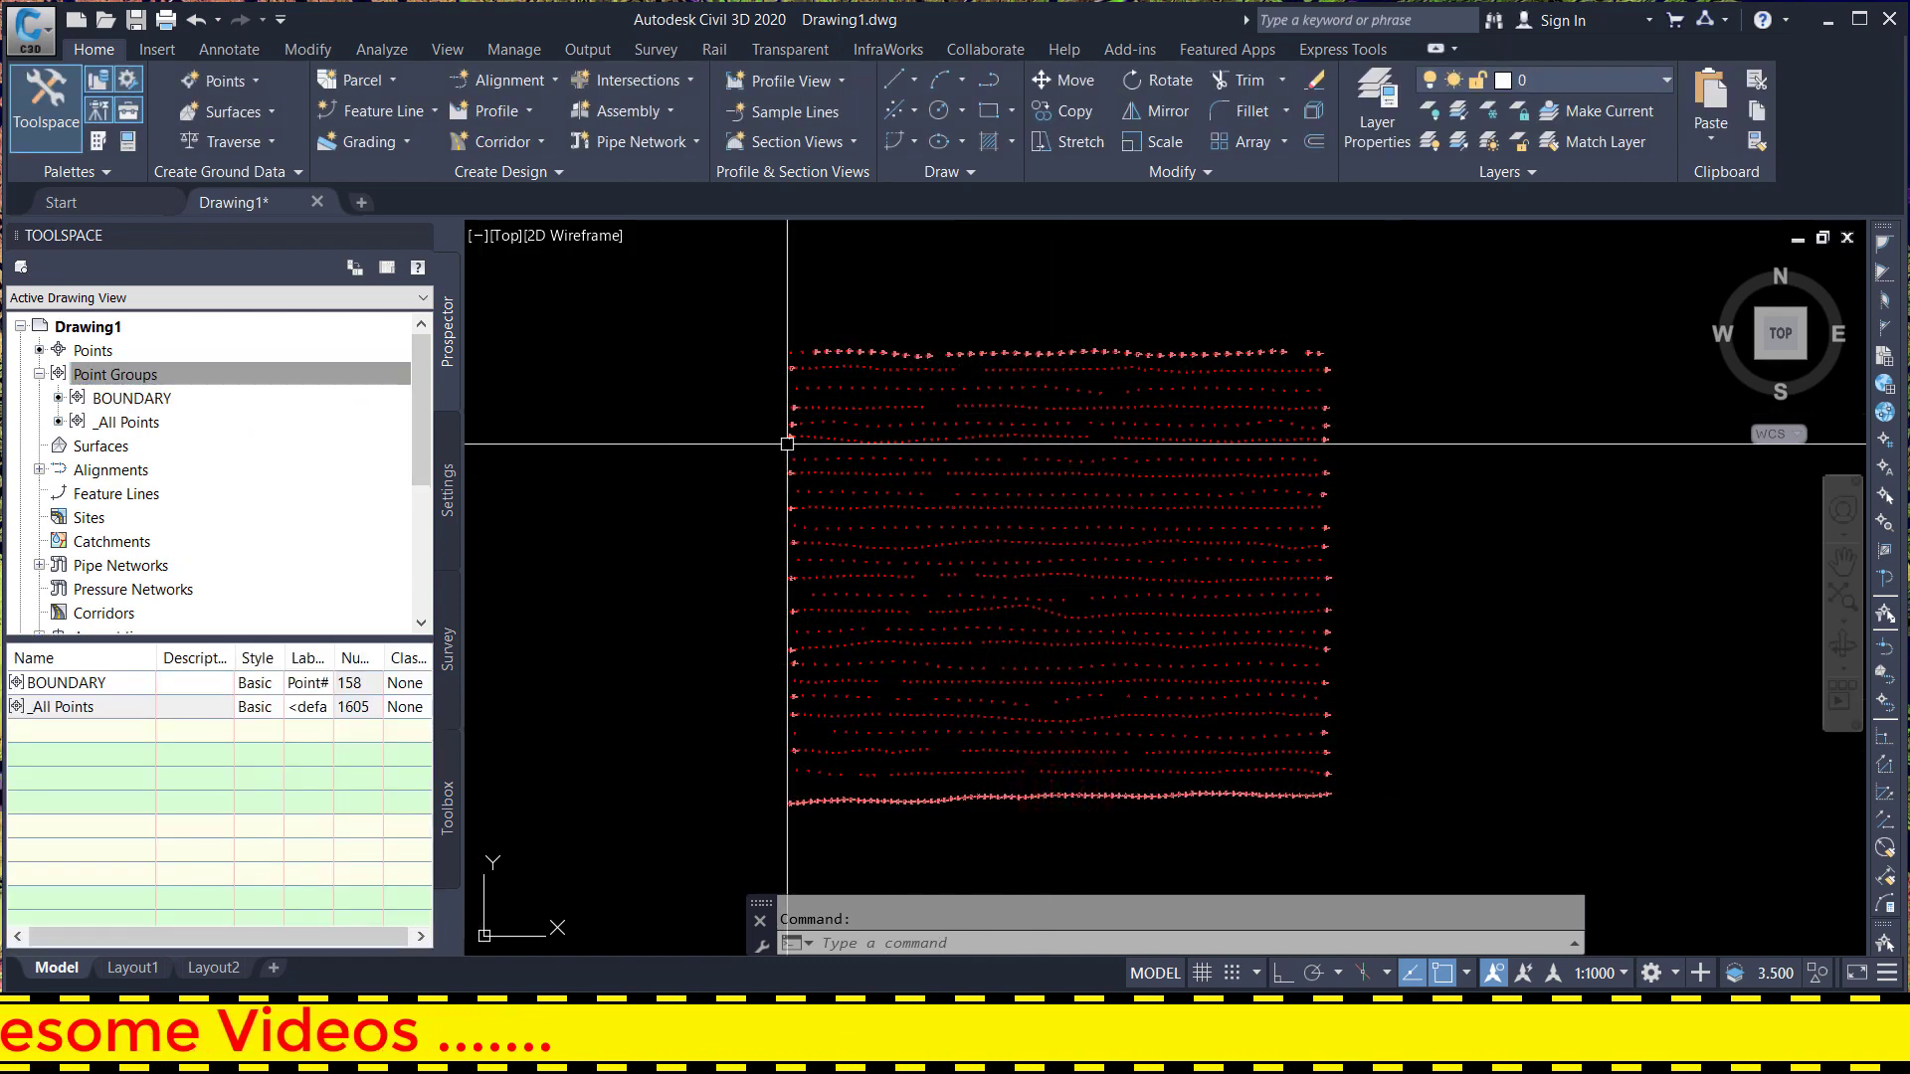
- Zoom over the point labels, then list the BOUNDARY group's points with their coordinates
scroll(852, 341, up, 4)
scroll(855, 334, up, 5)
scroll(855, 329, up, 5)
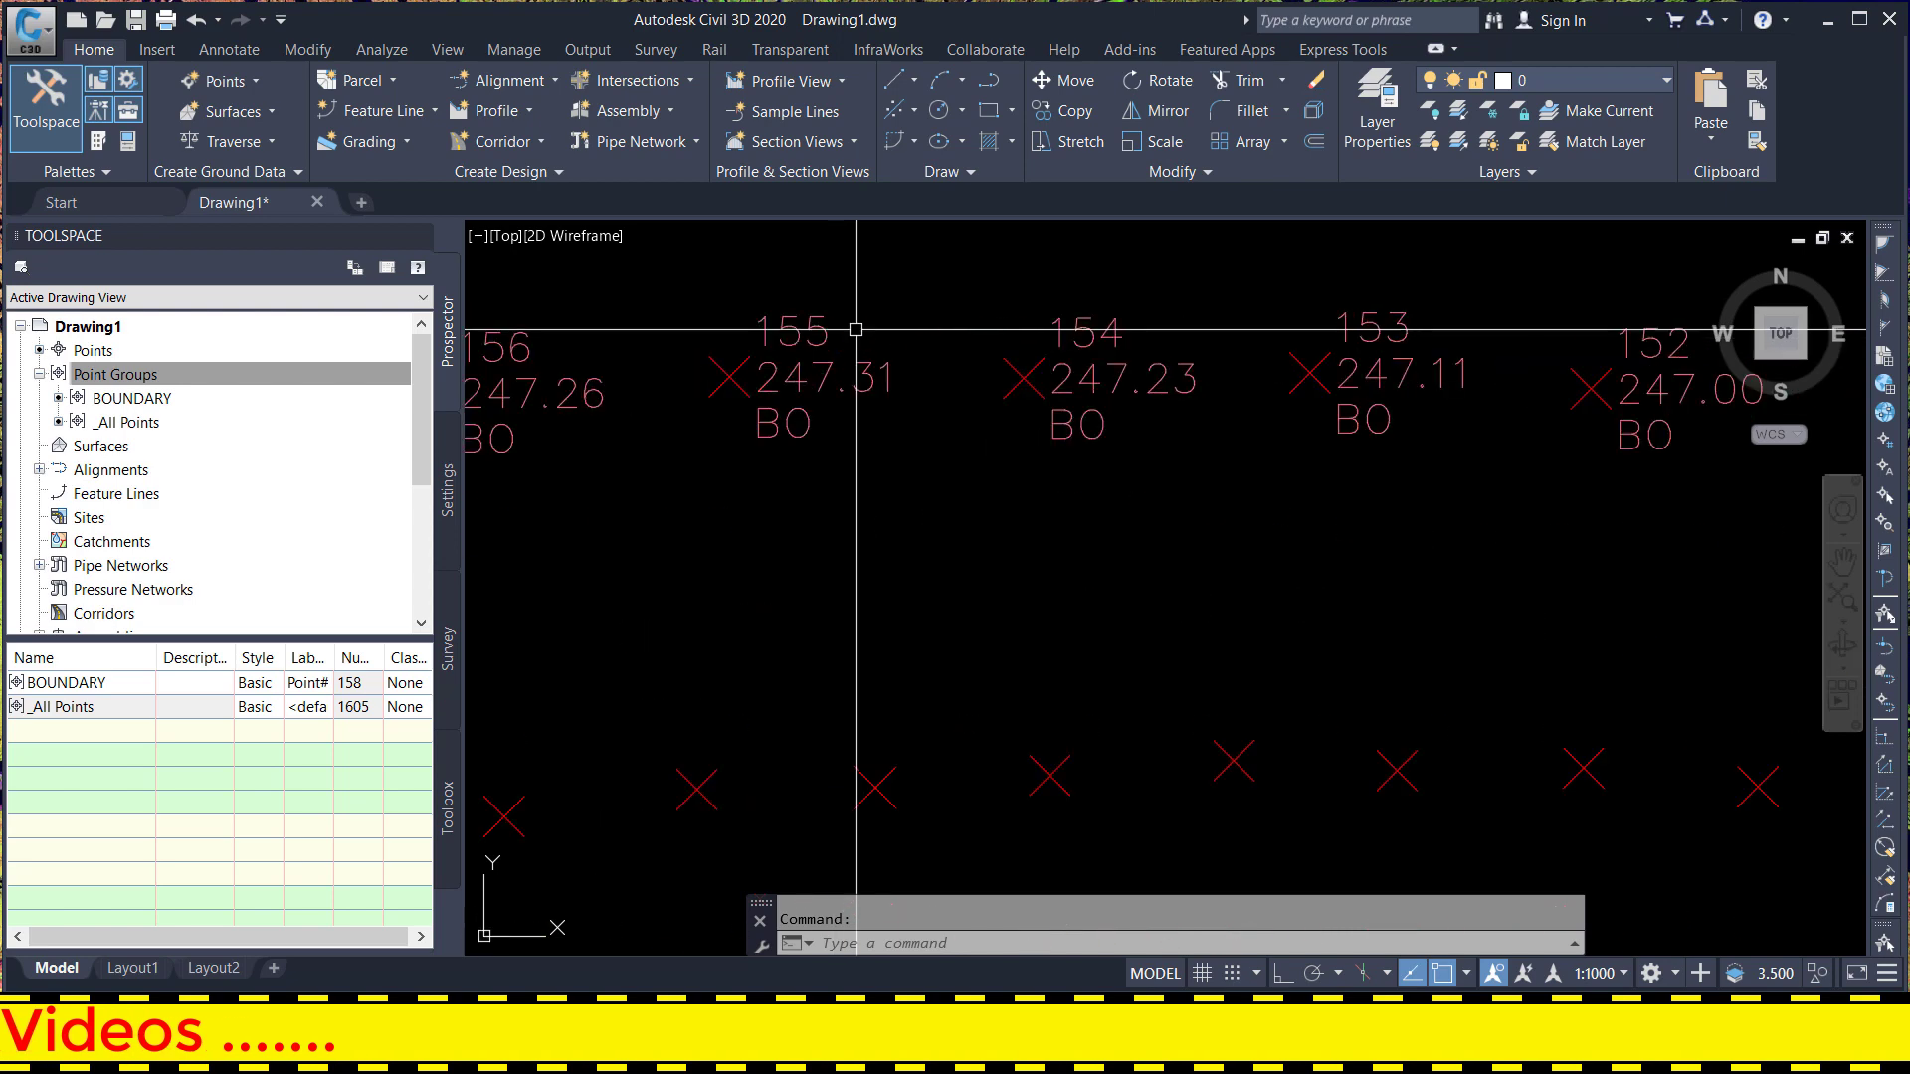
scroll(840, 338, down, 2)
scroll(786, 370, down, 2)
scroll(761, 388, down, 1)
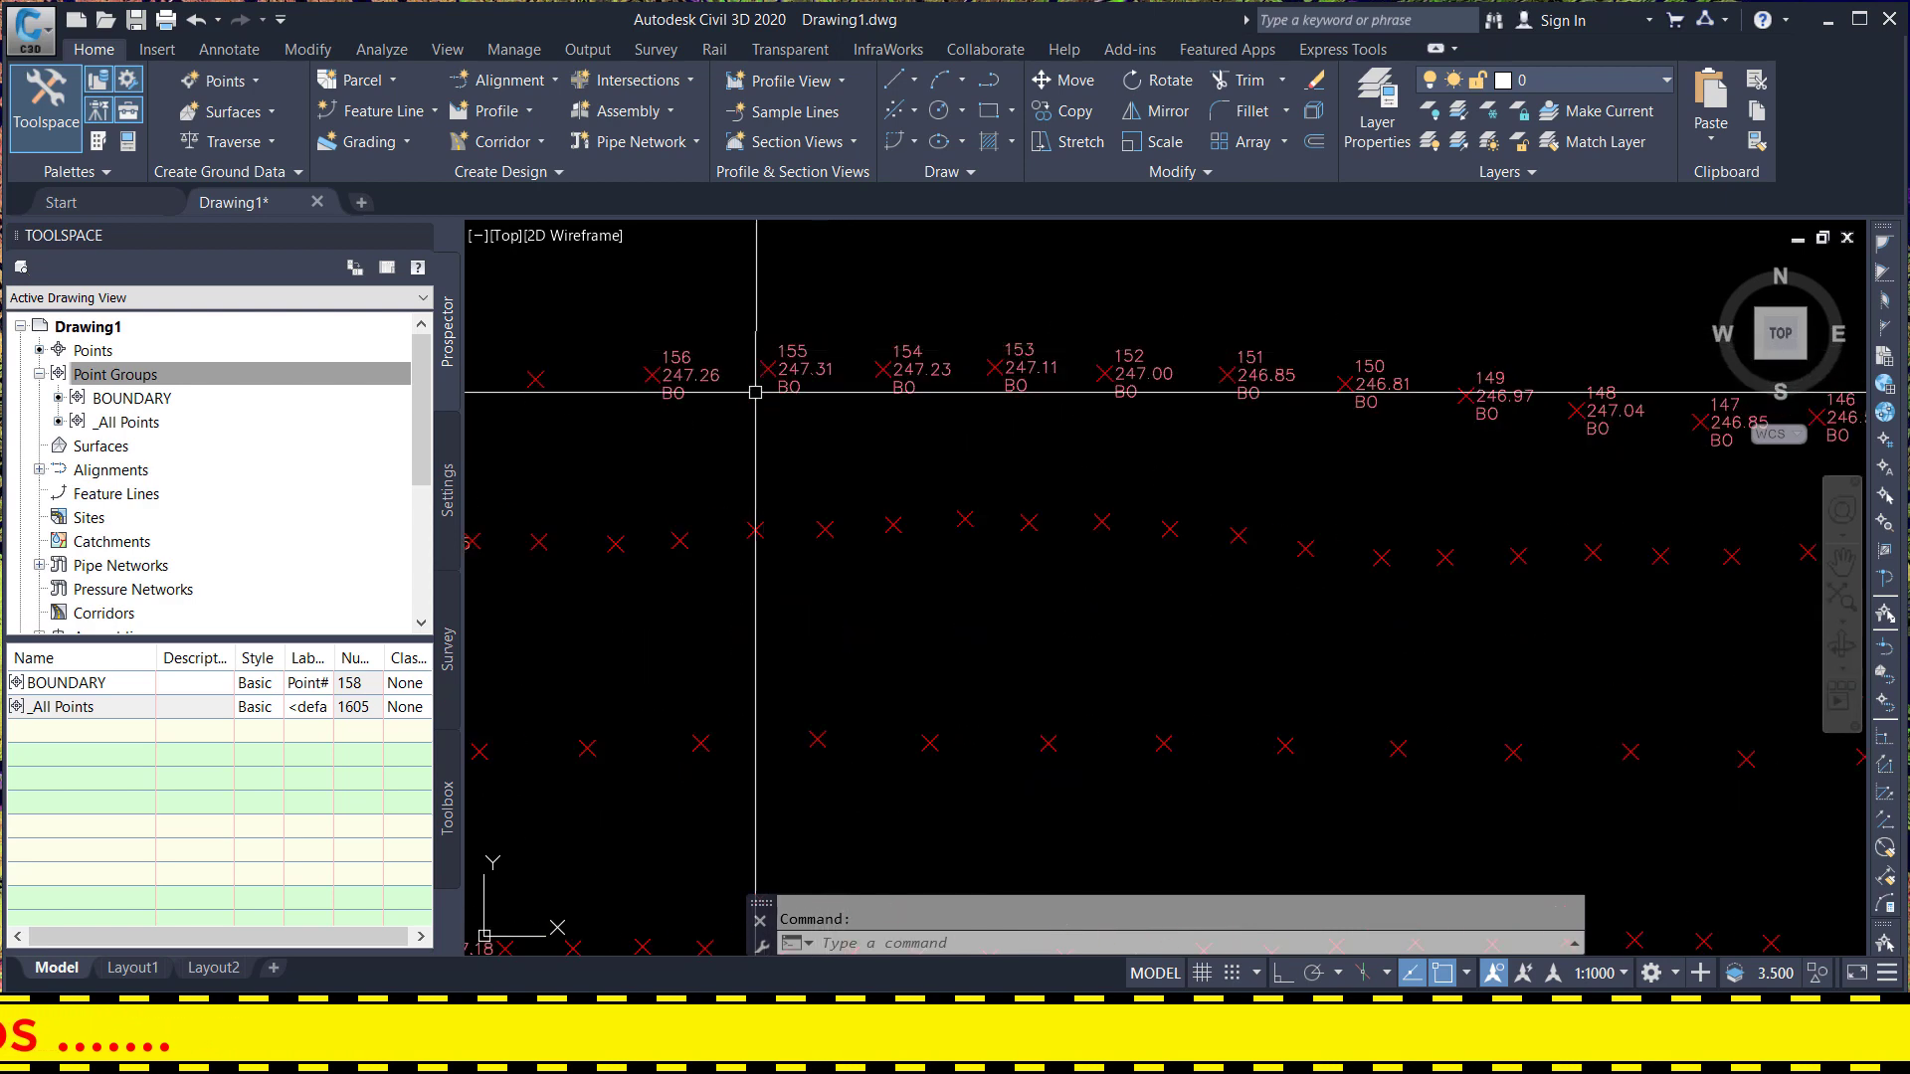
click(209, 376)
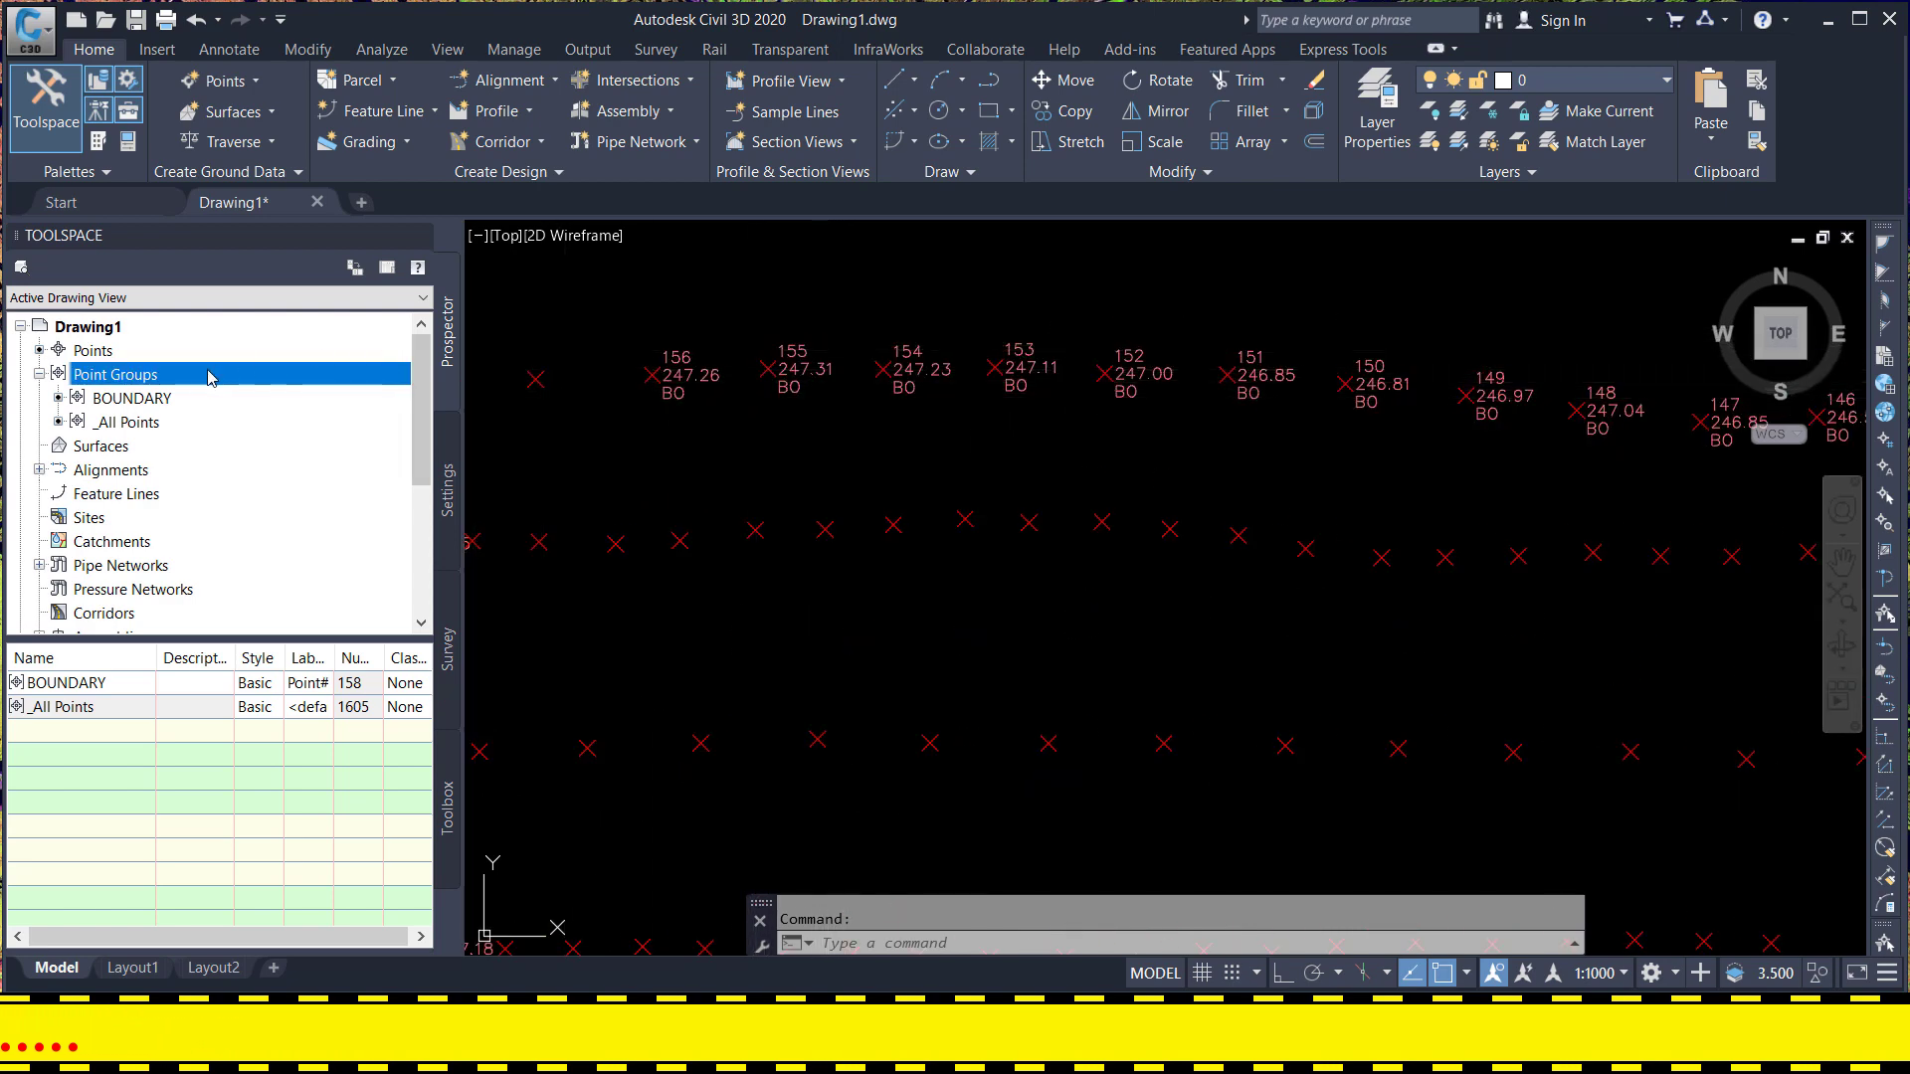
click(123, 400)
- Check the BOUNDARY group's point label style in its Properties, then cancel without changes
scroll(722, 363, up, 3)
scroll(718, 355, up, 3)
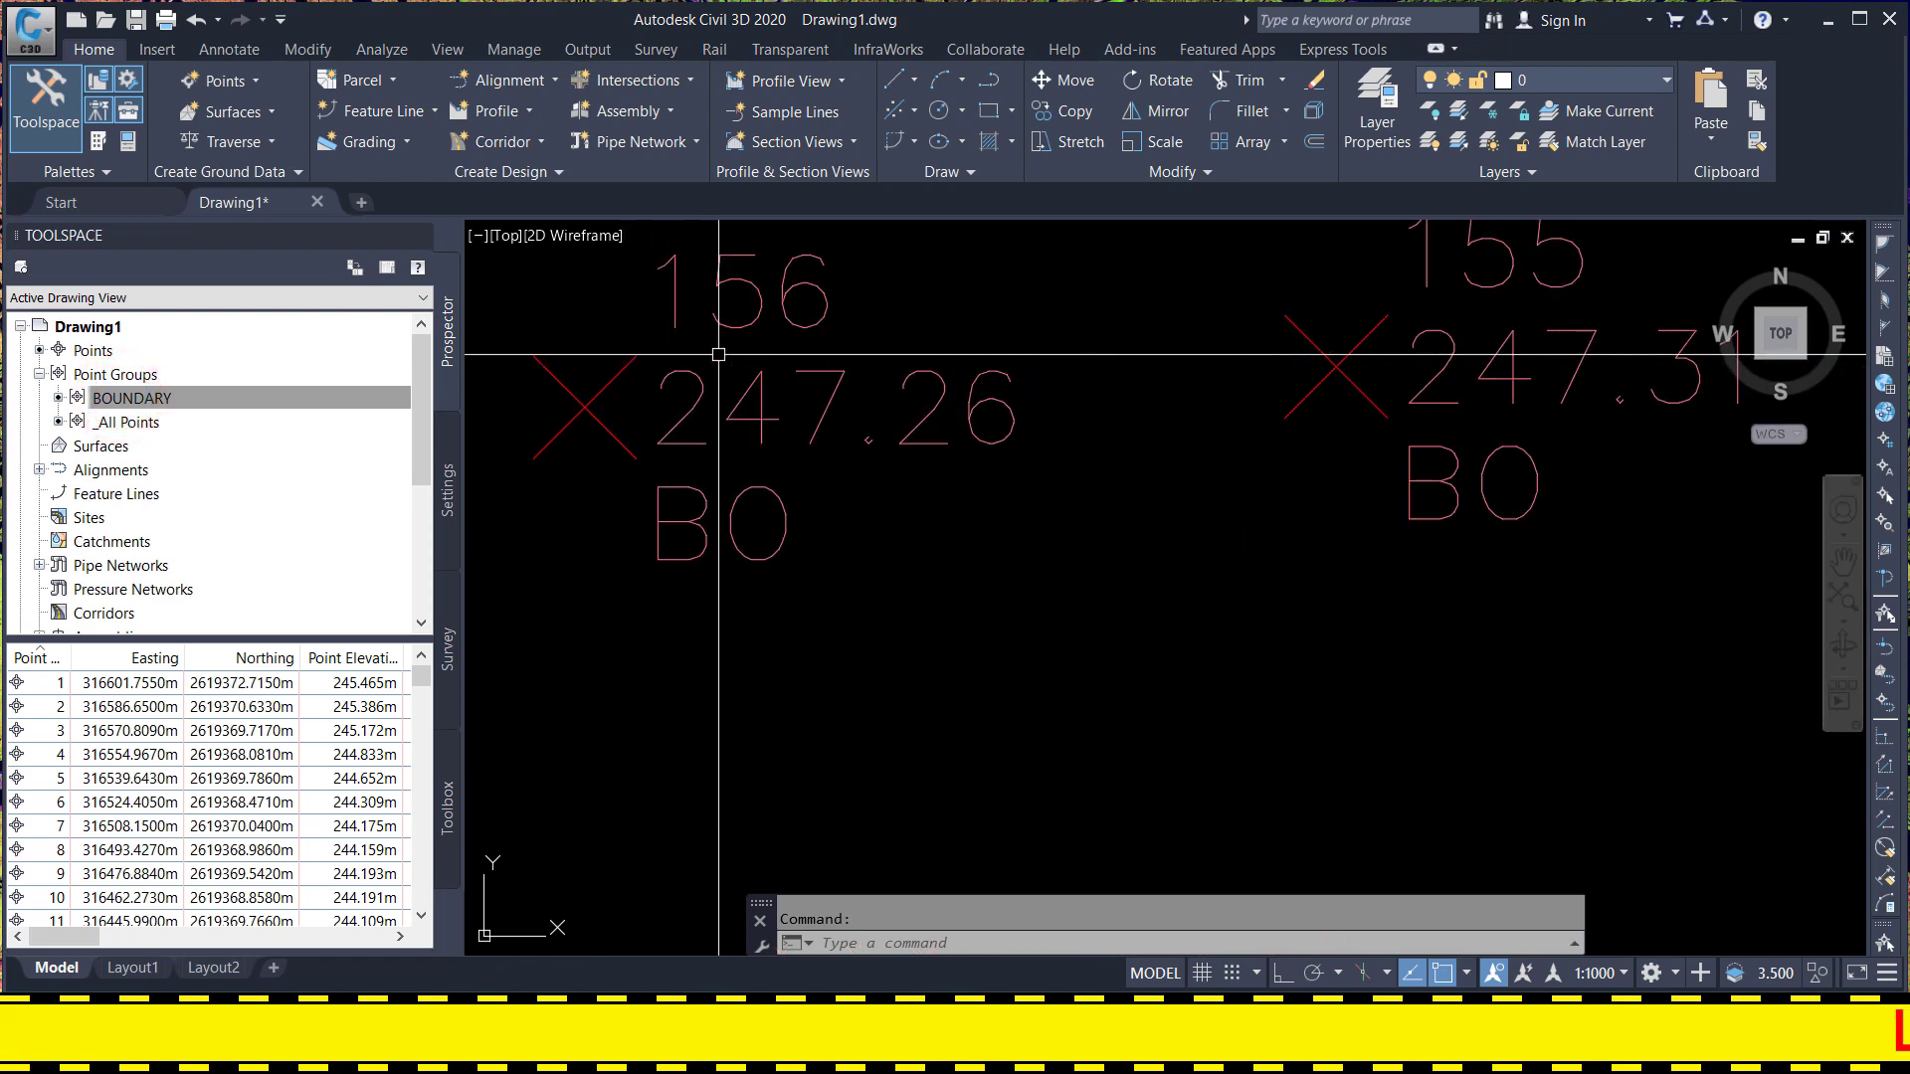
scroll(718, 354, down, 2)
scroll(718, 354, down, 1)
right_click(149, 401)
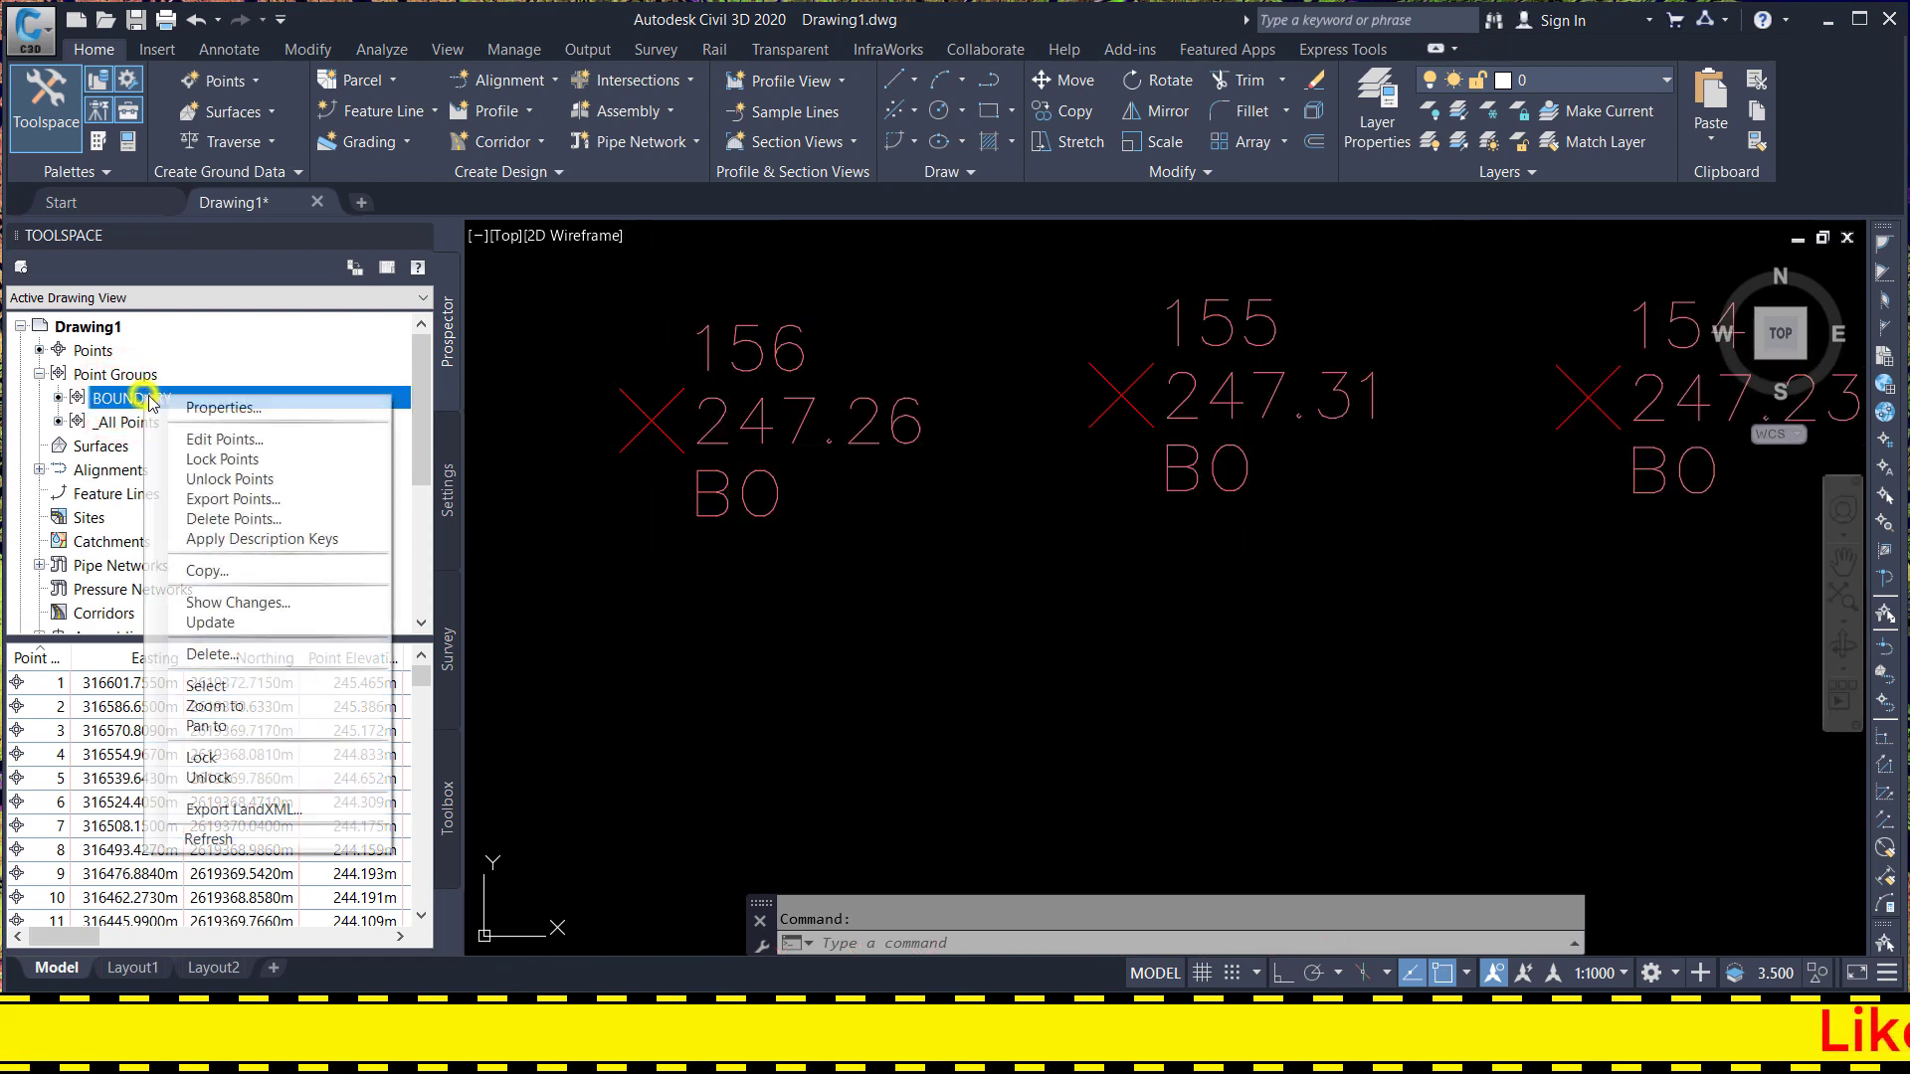
click(204, 408)
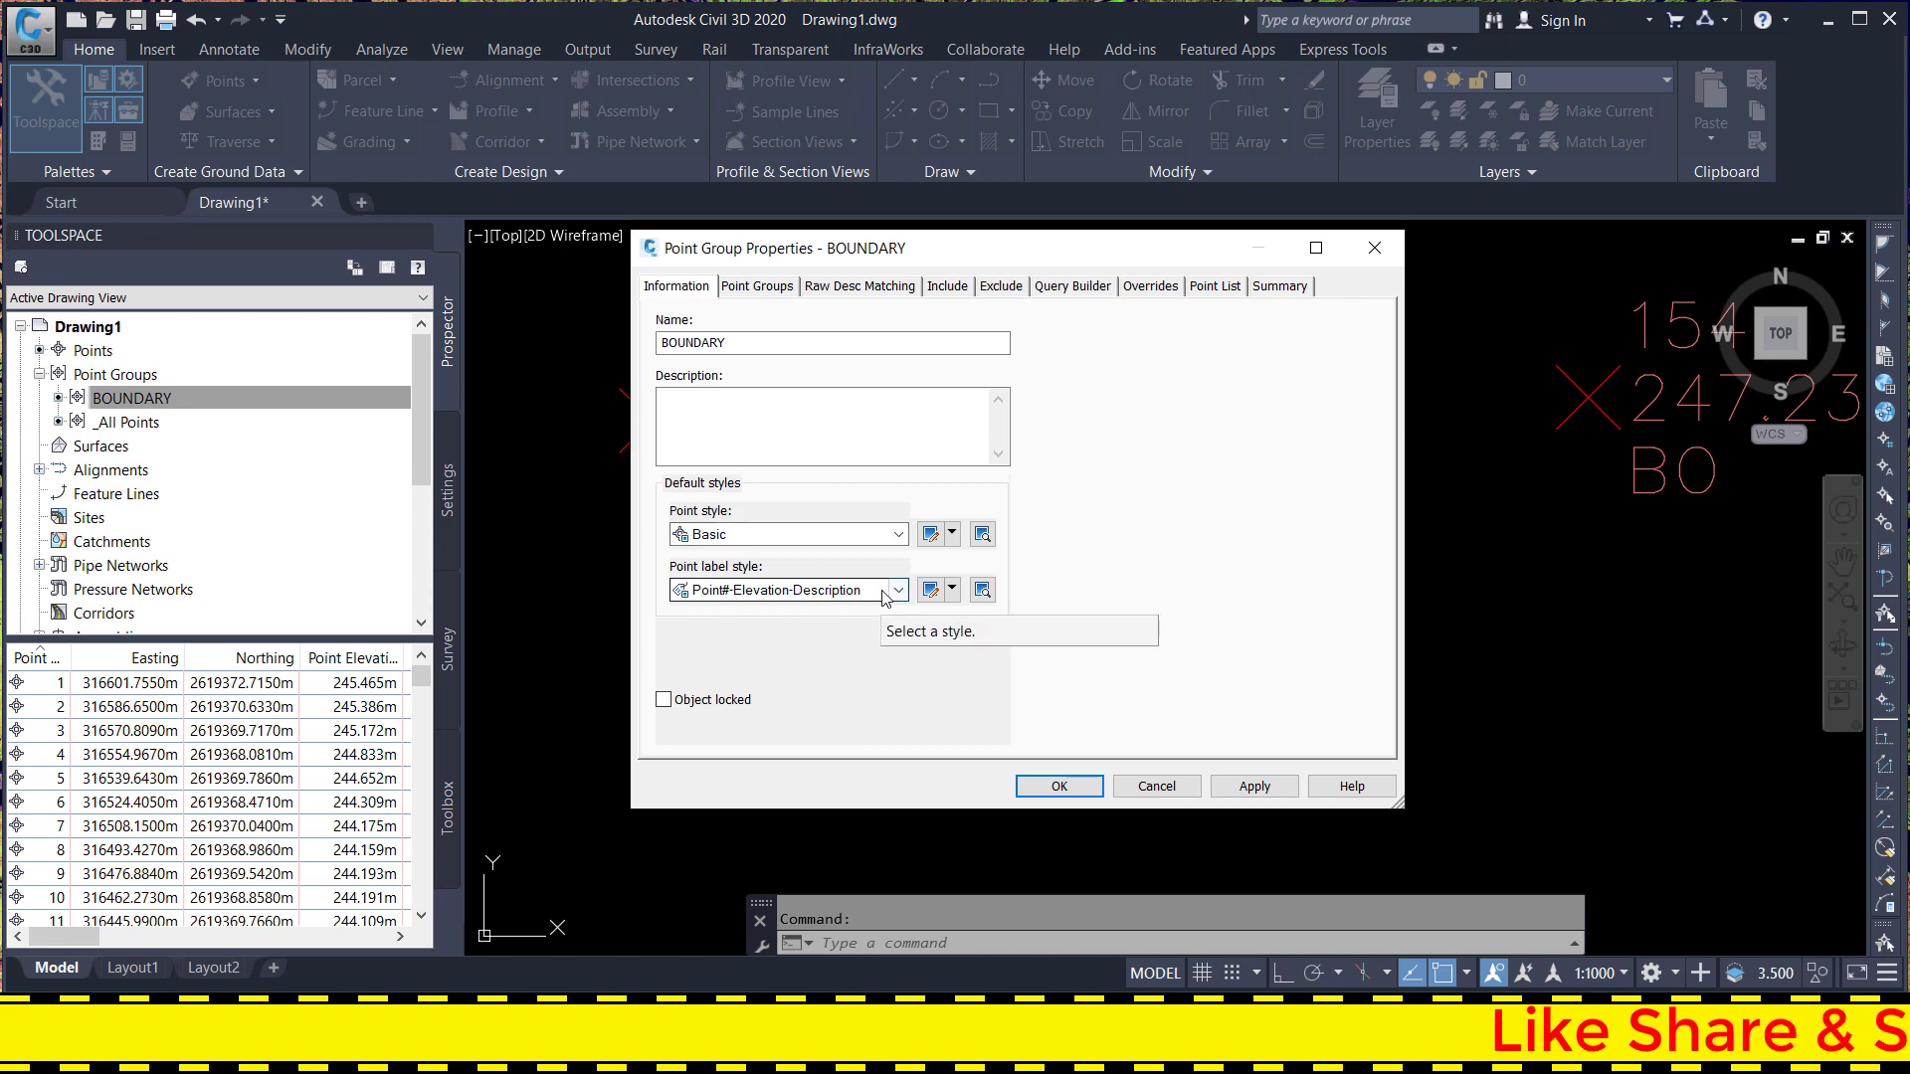
click(818, 590)
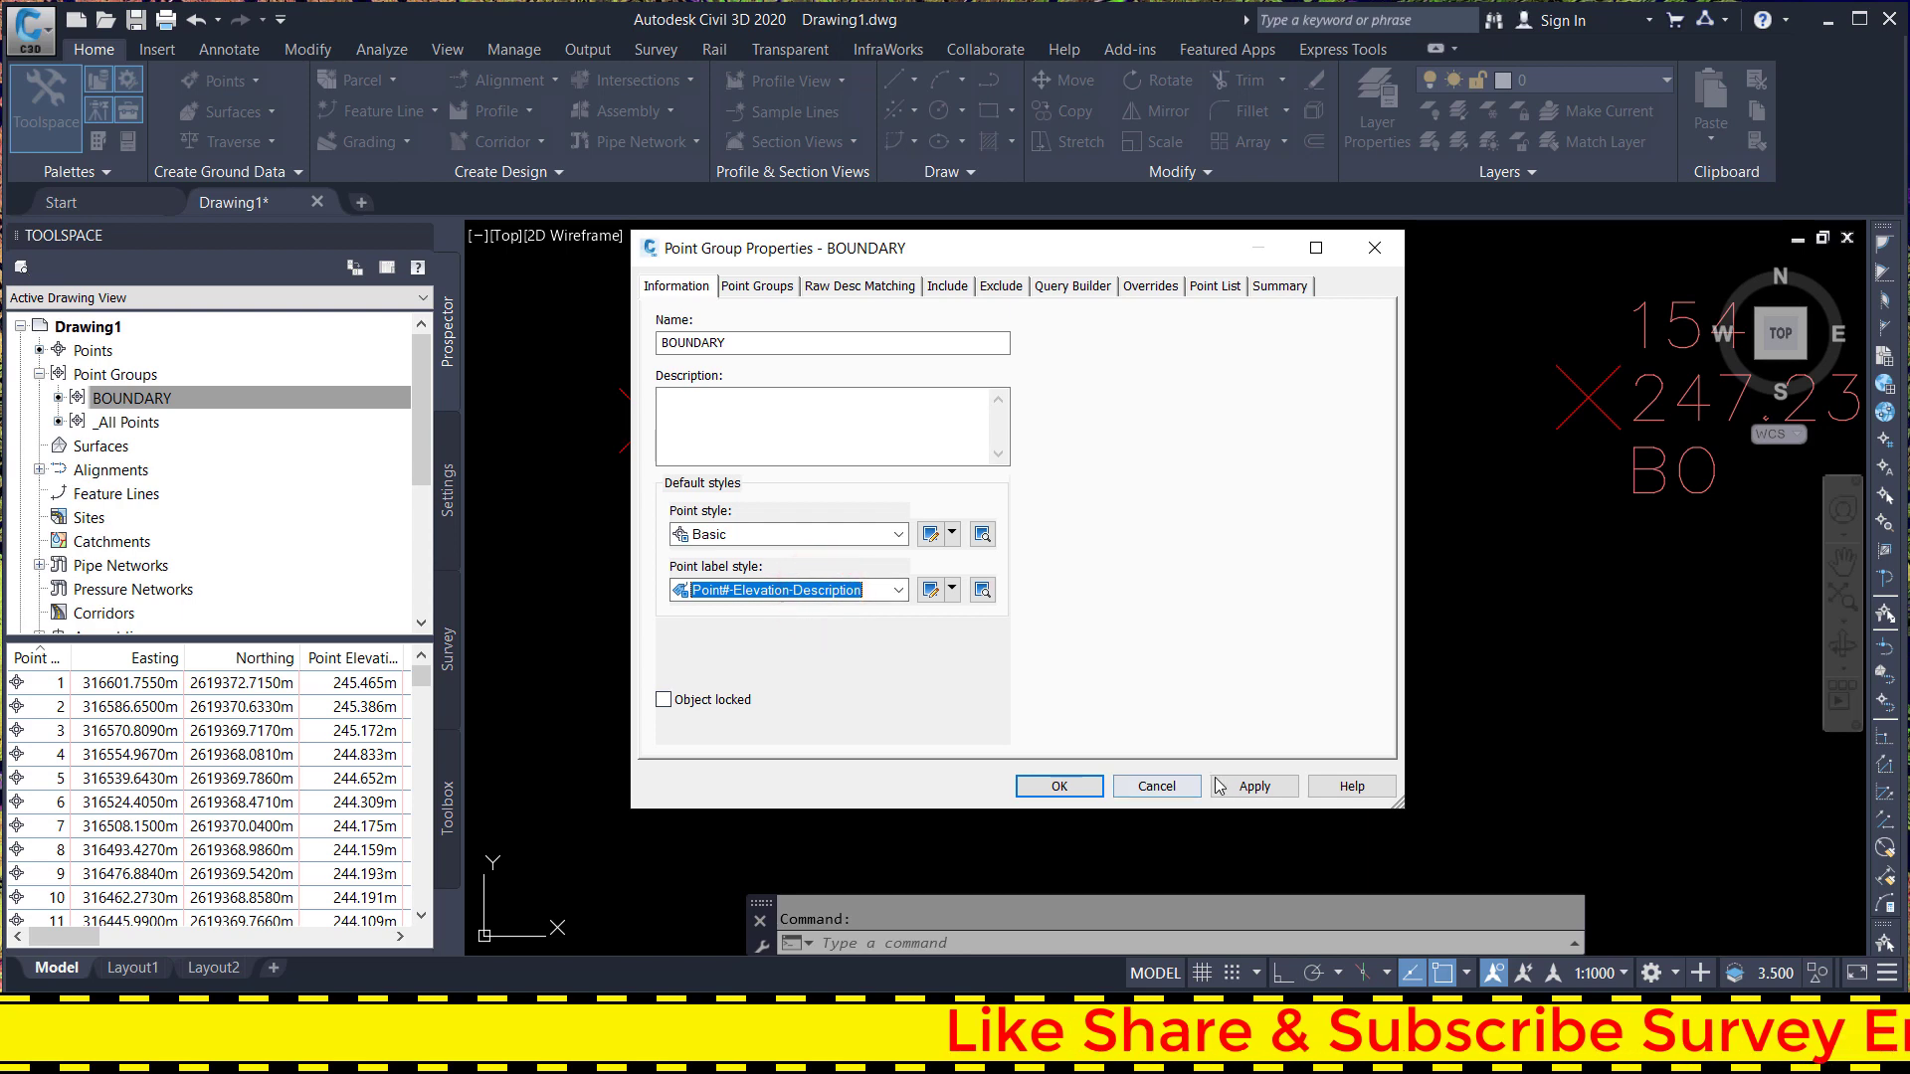
click(1154, 786)
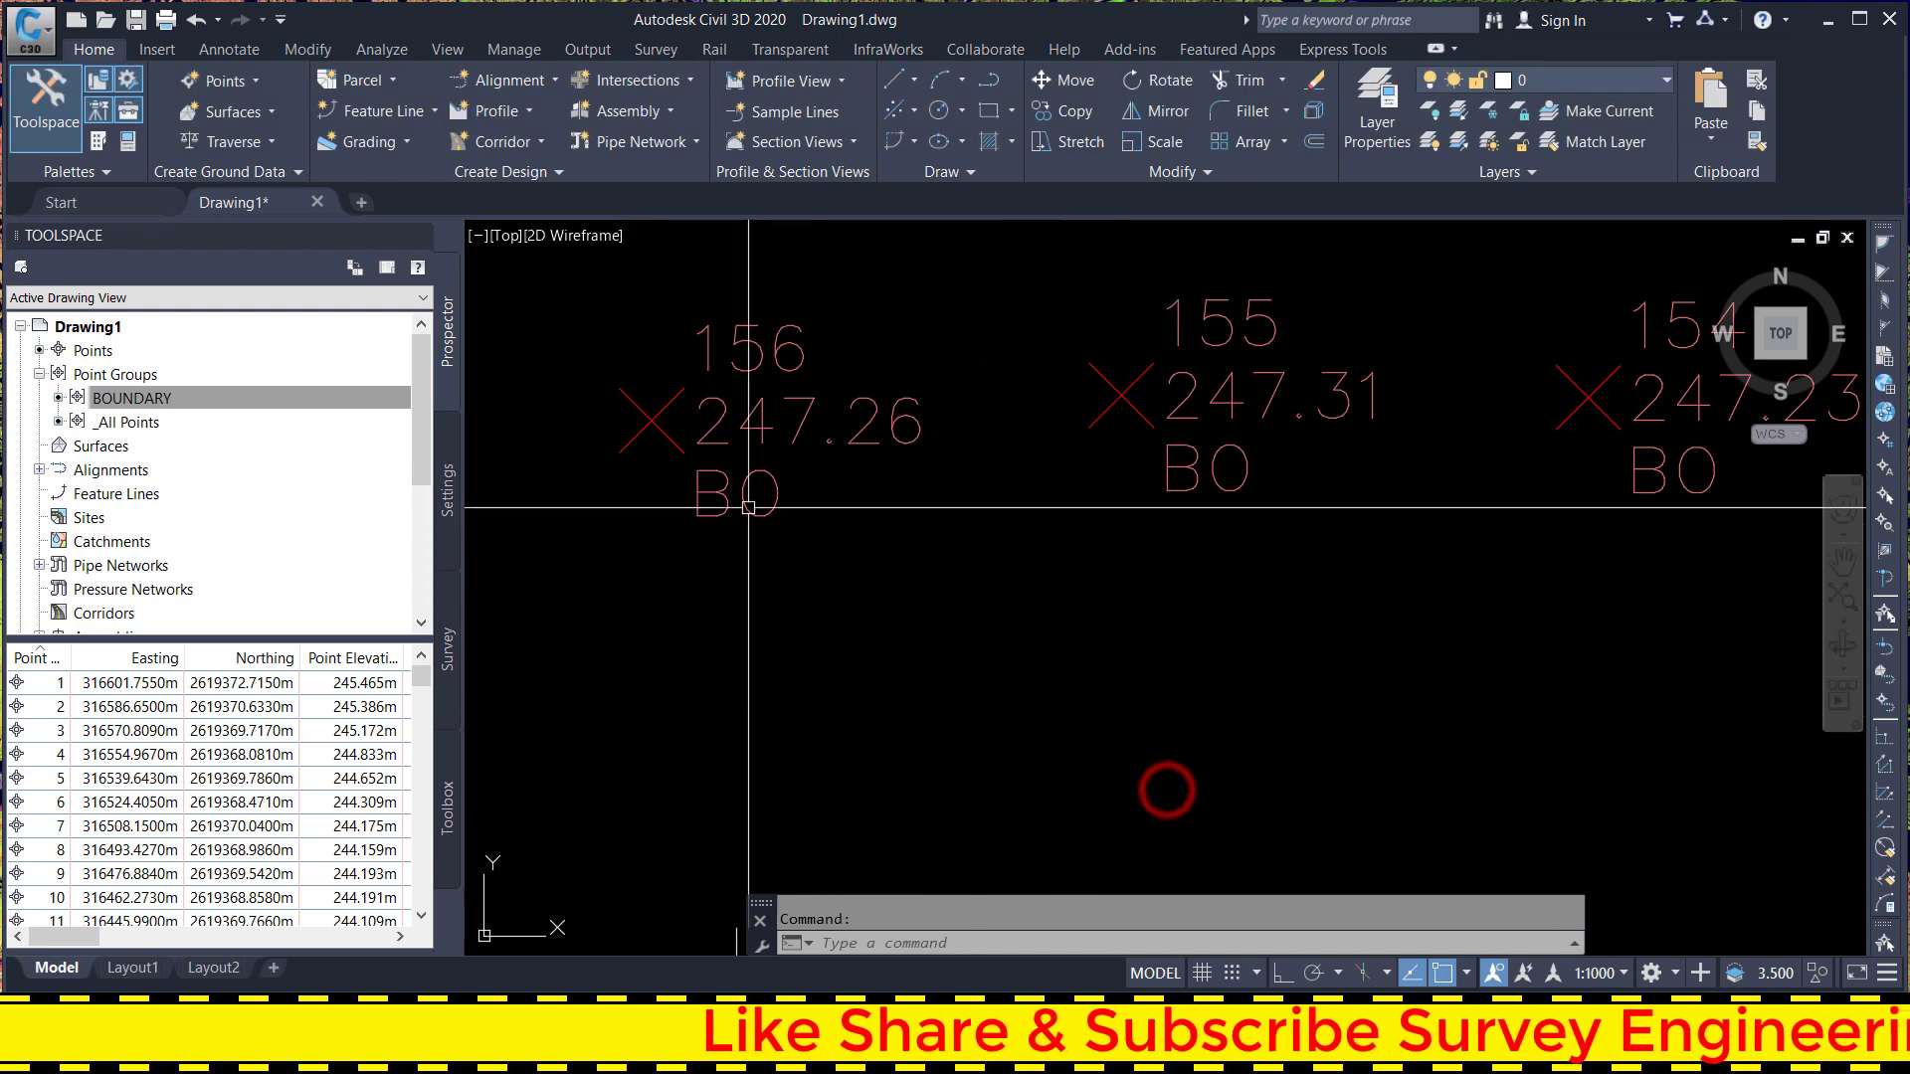
- Zoom around the drawing again and reselect BOUNDARY, then the Point Groups collection
scroll(846, 458, down, 5)
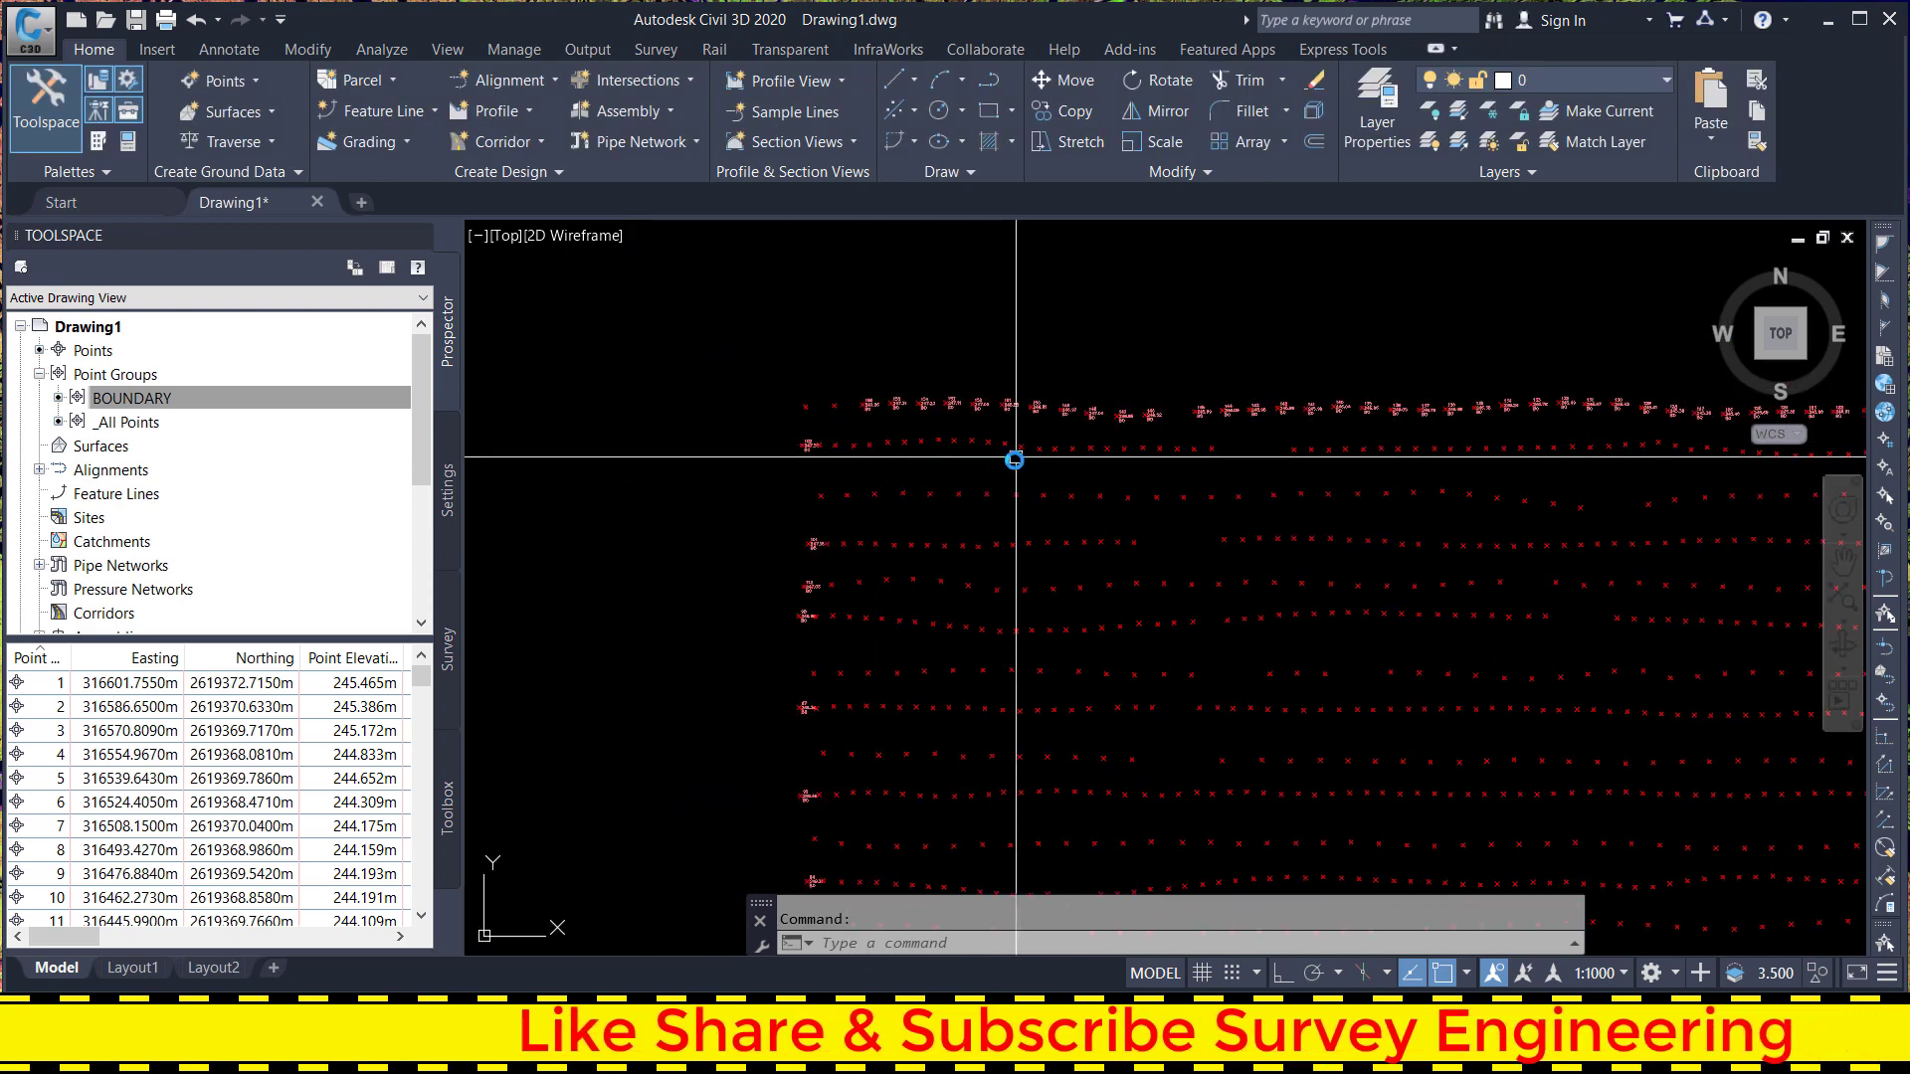
scroll(1013, 459, up, 2)
scroll(1025, 438, up, 3)
scroll(786, 378, down, 5)
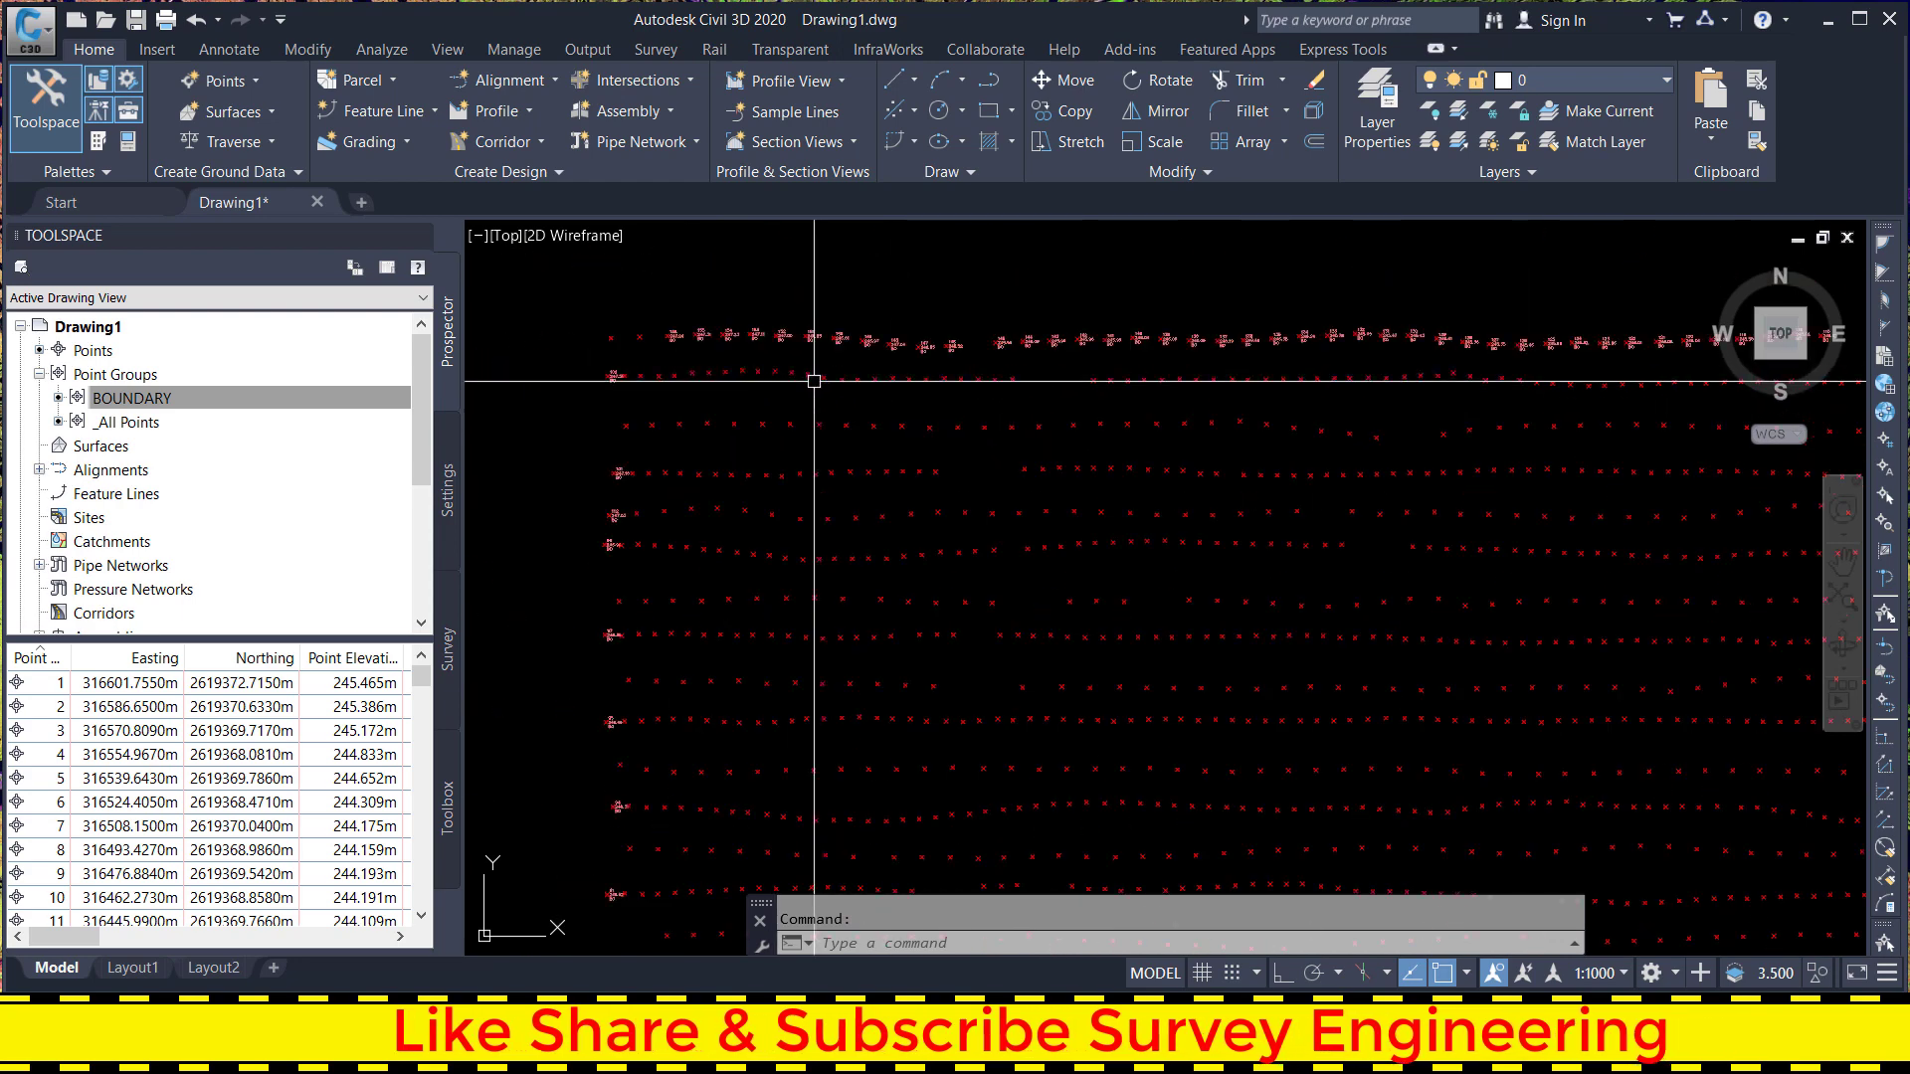
scroll(1100, 606, down, 3)
scroll(1095, 499, up, 2)
scroll(1068, 436, down, 3)
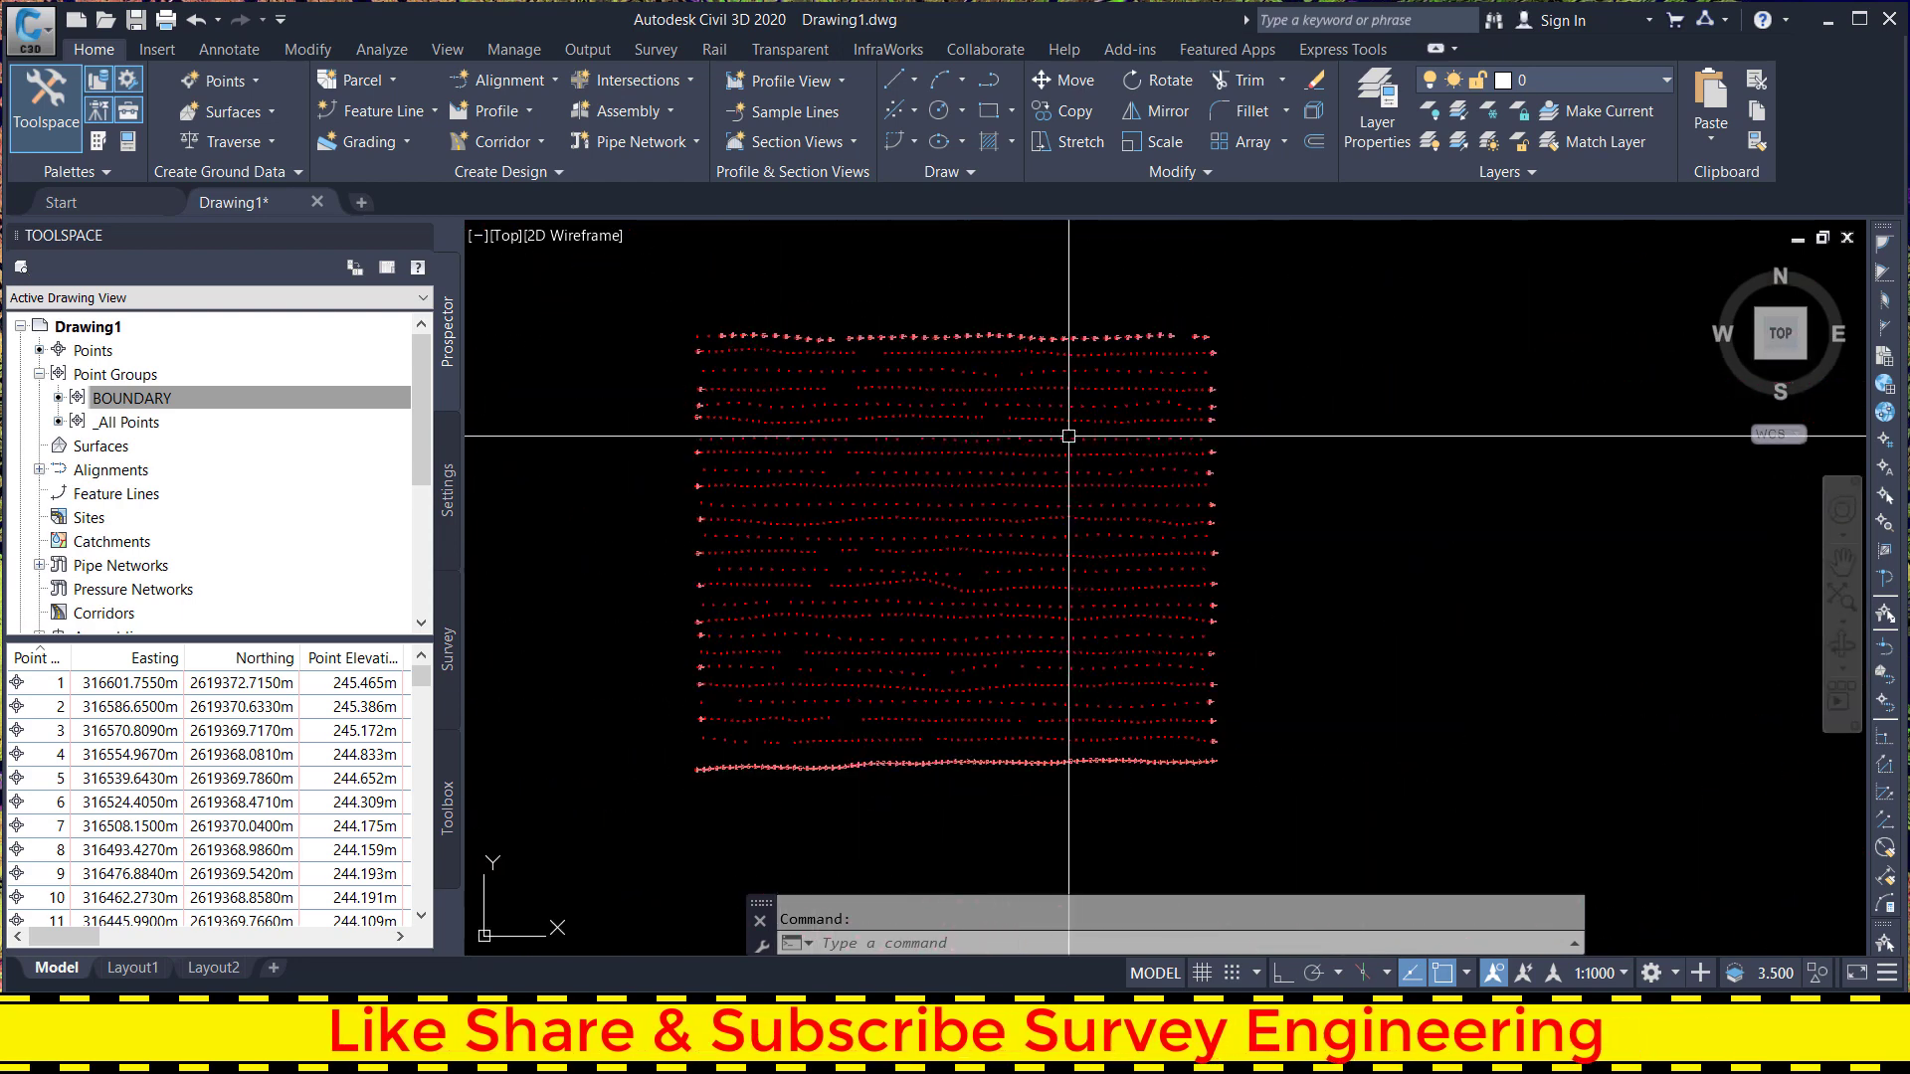
click(119, 395)
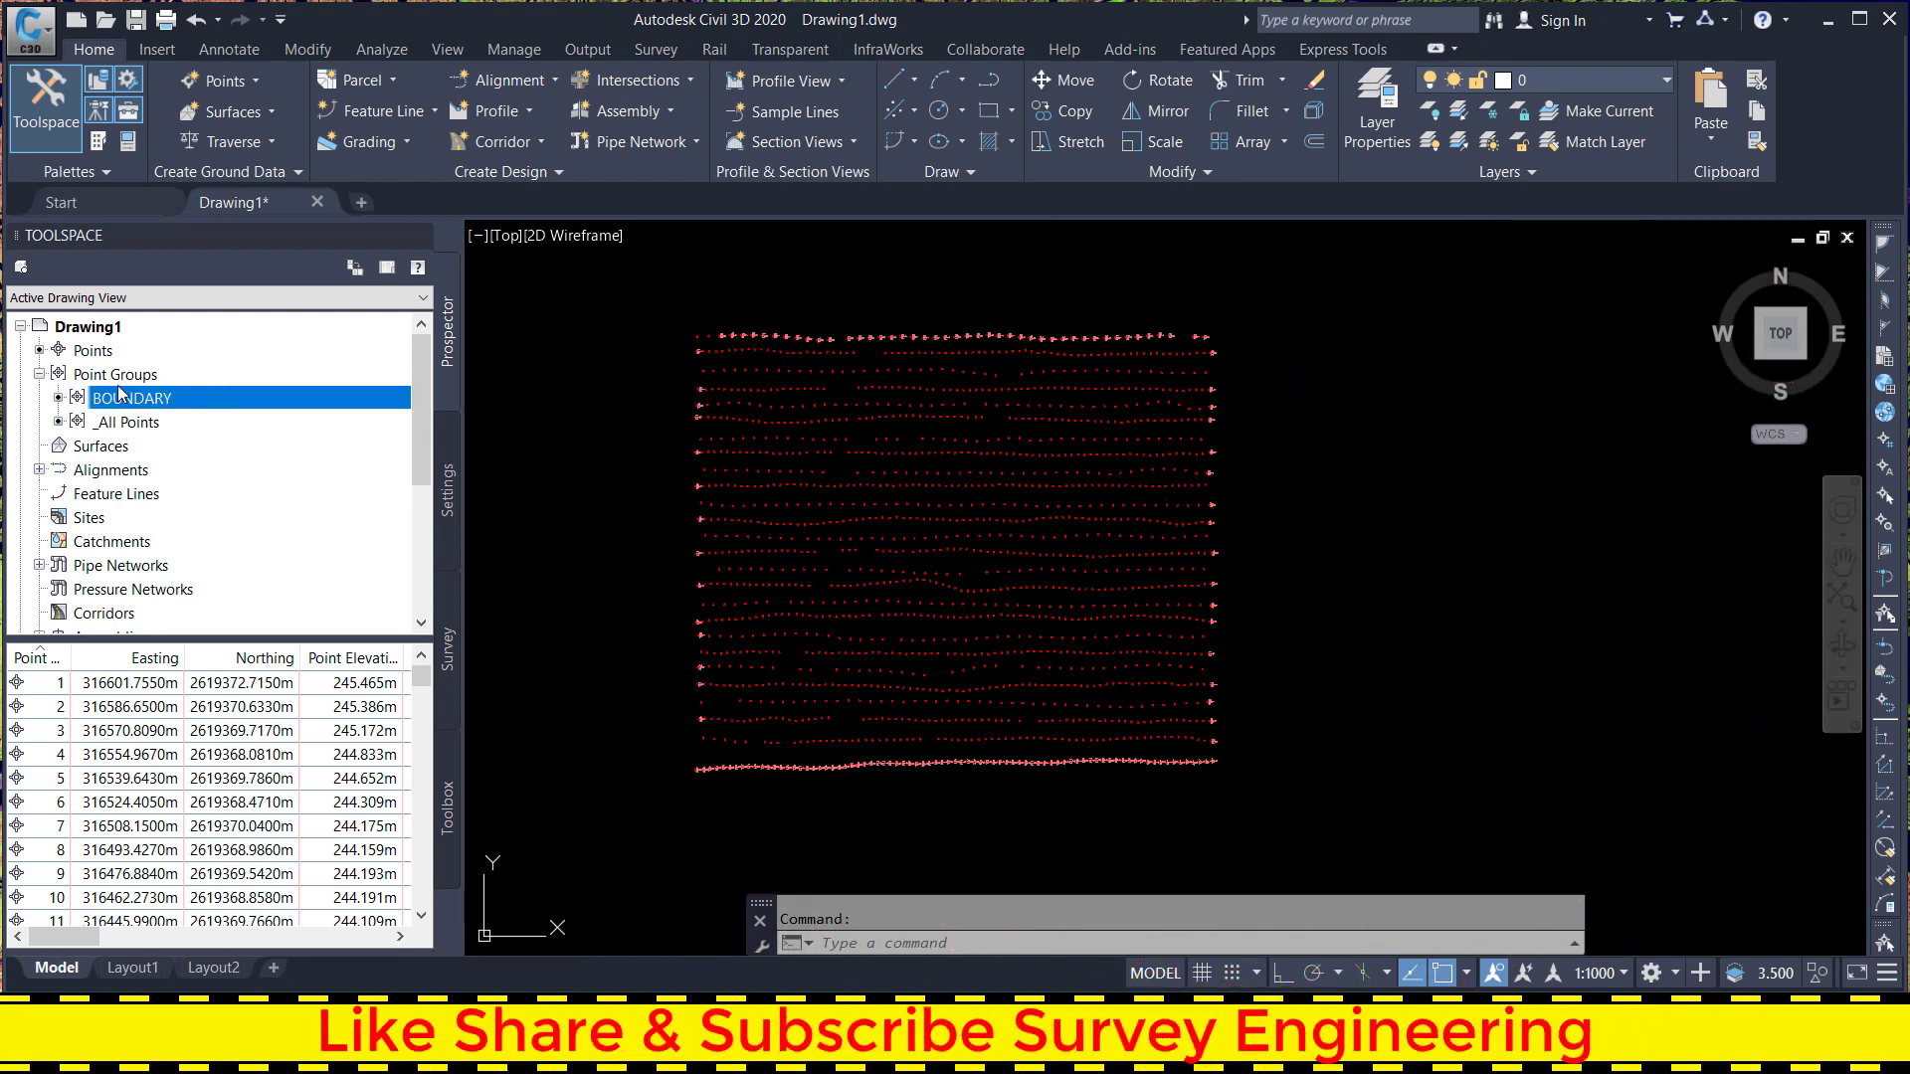
click(117, 375)
- Create a new point group named NGL
right_click(150, 376)
click(172, 422)
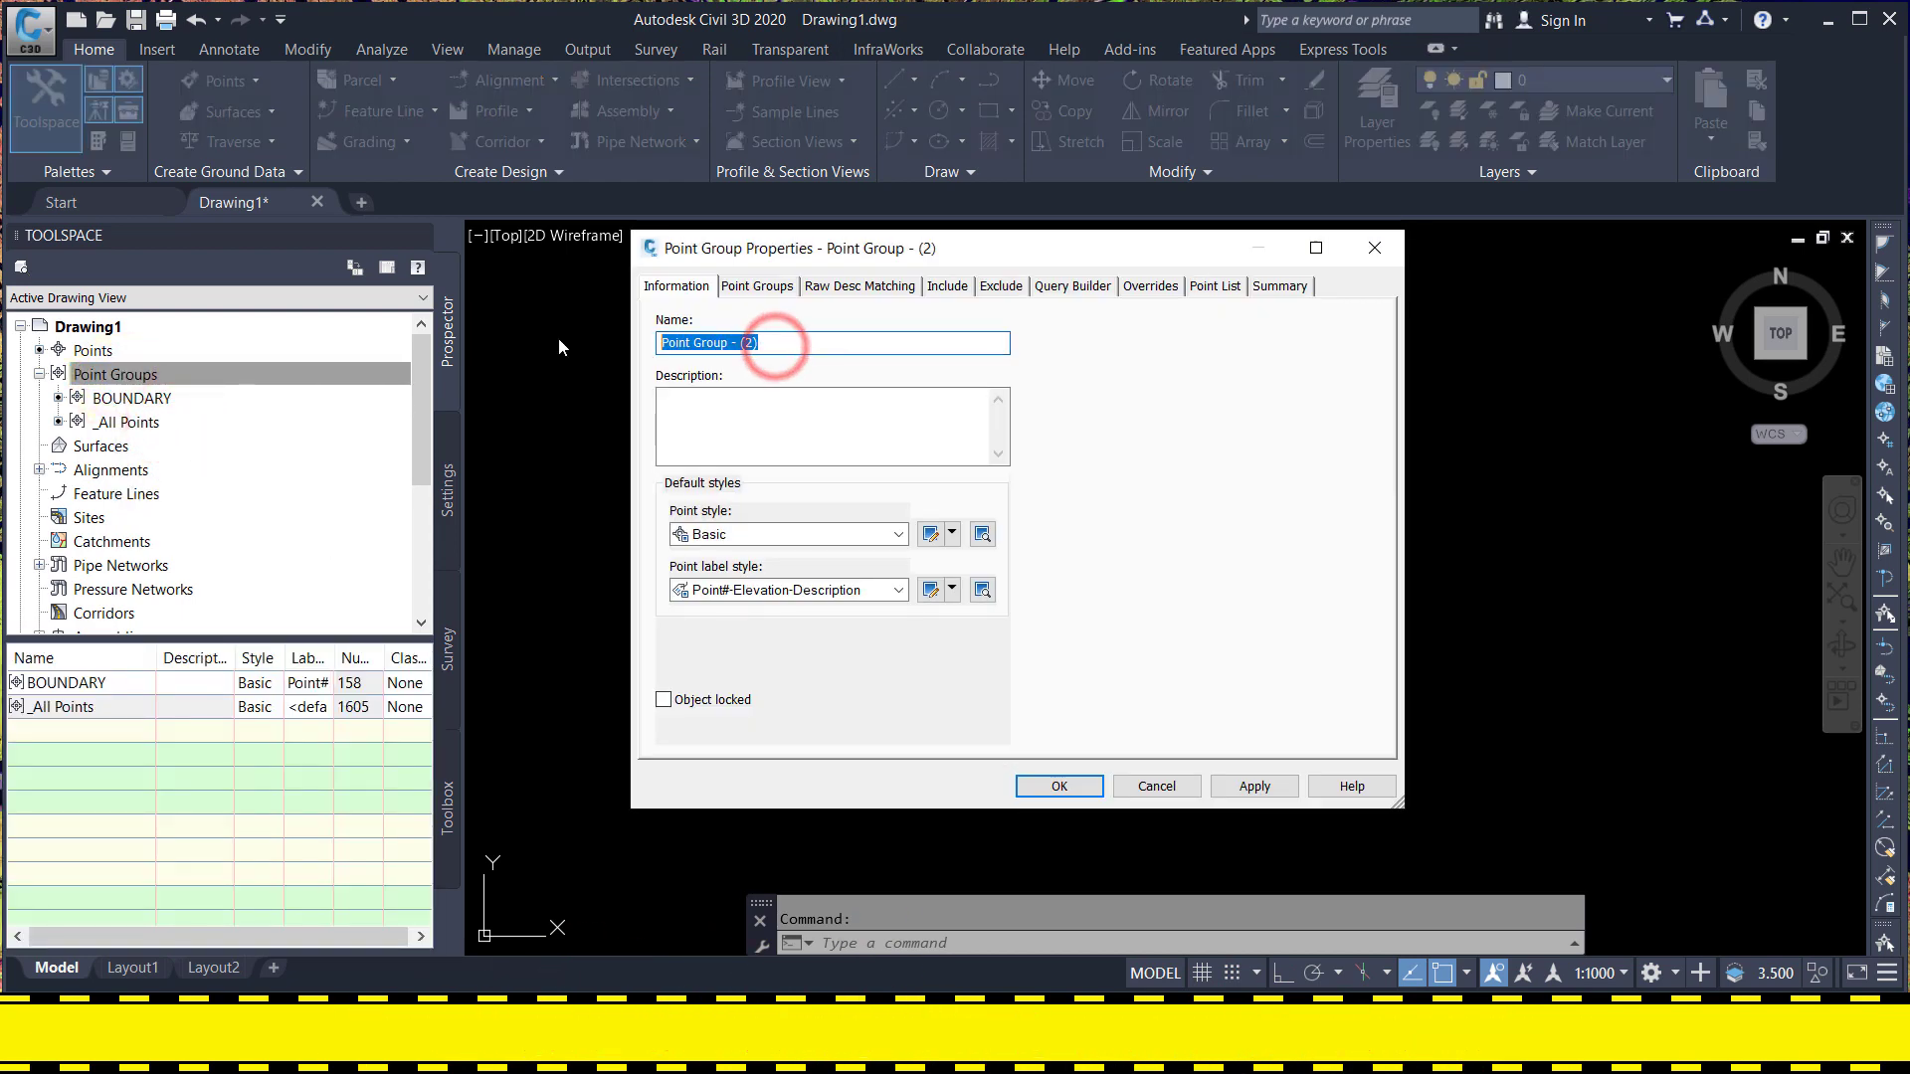
text(ngl)
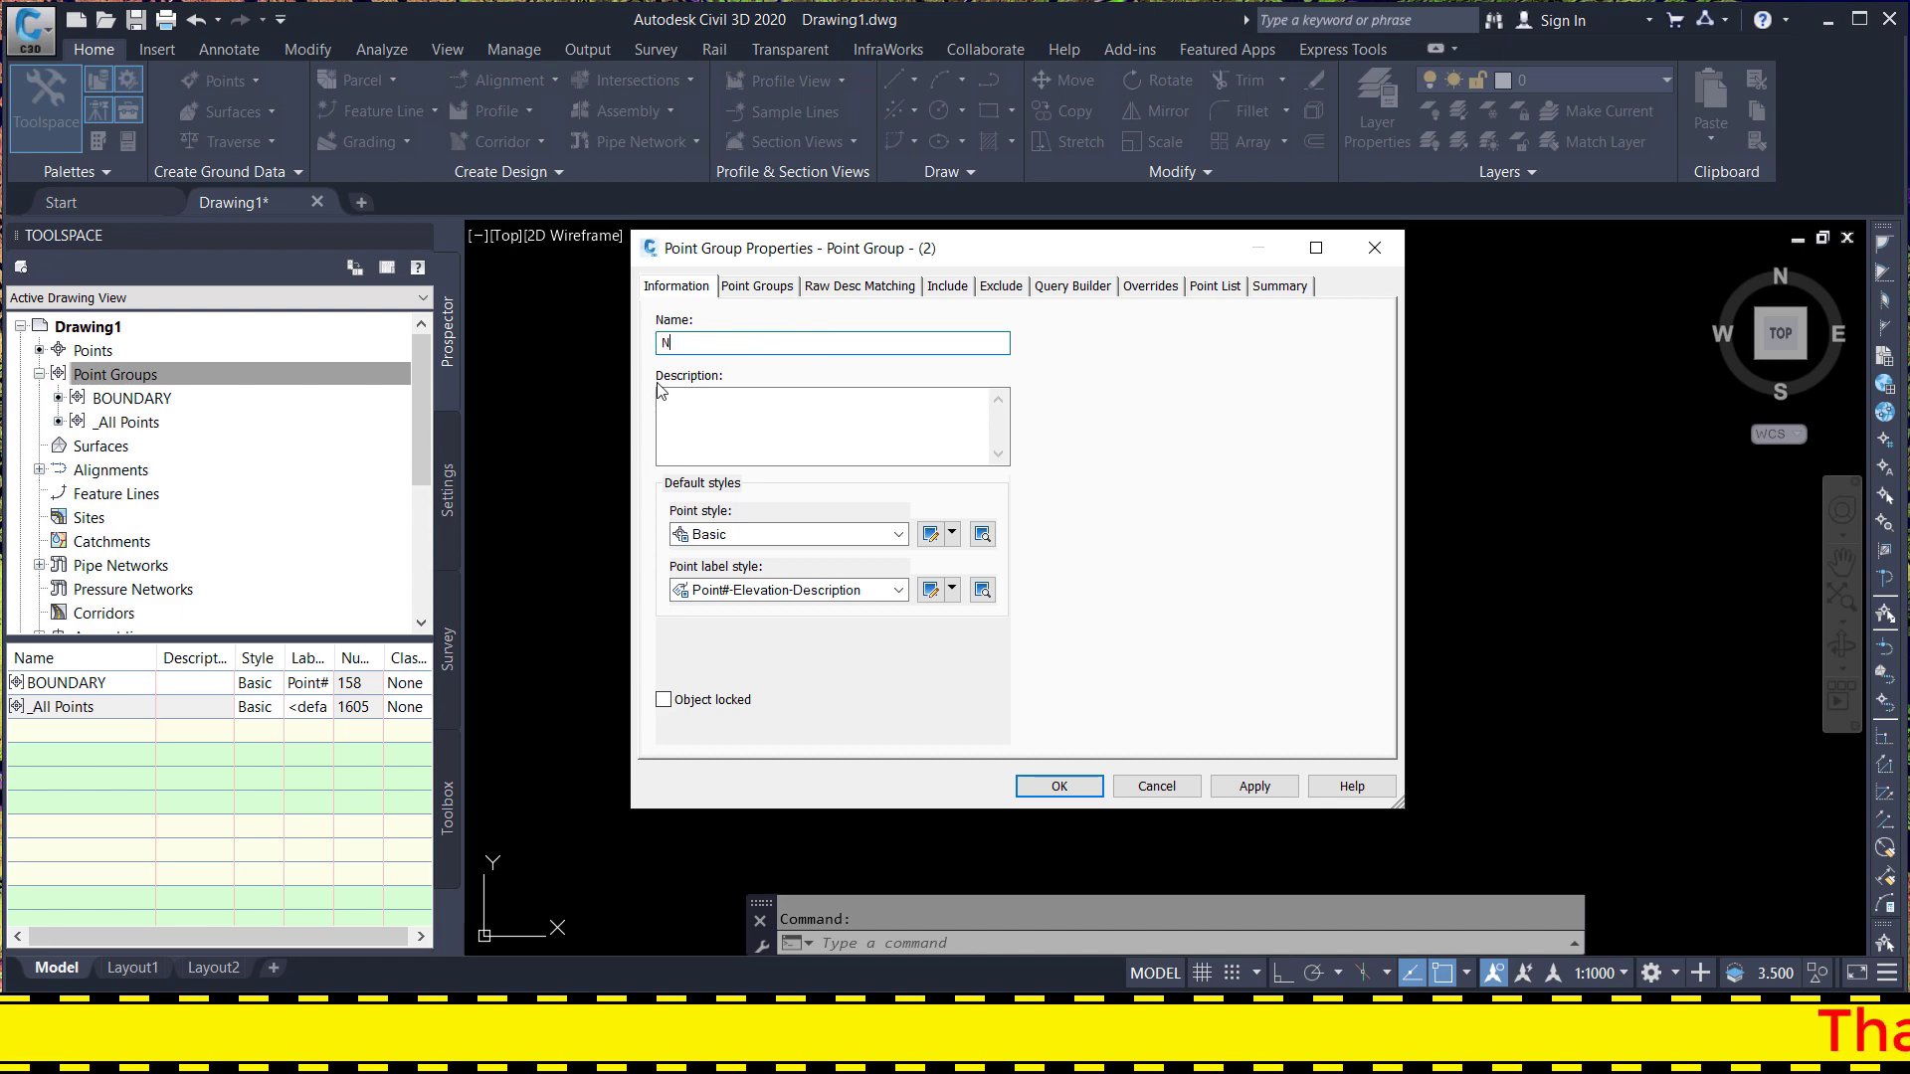
text(GL)
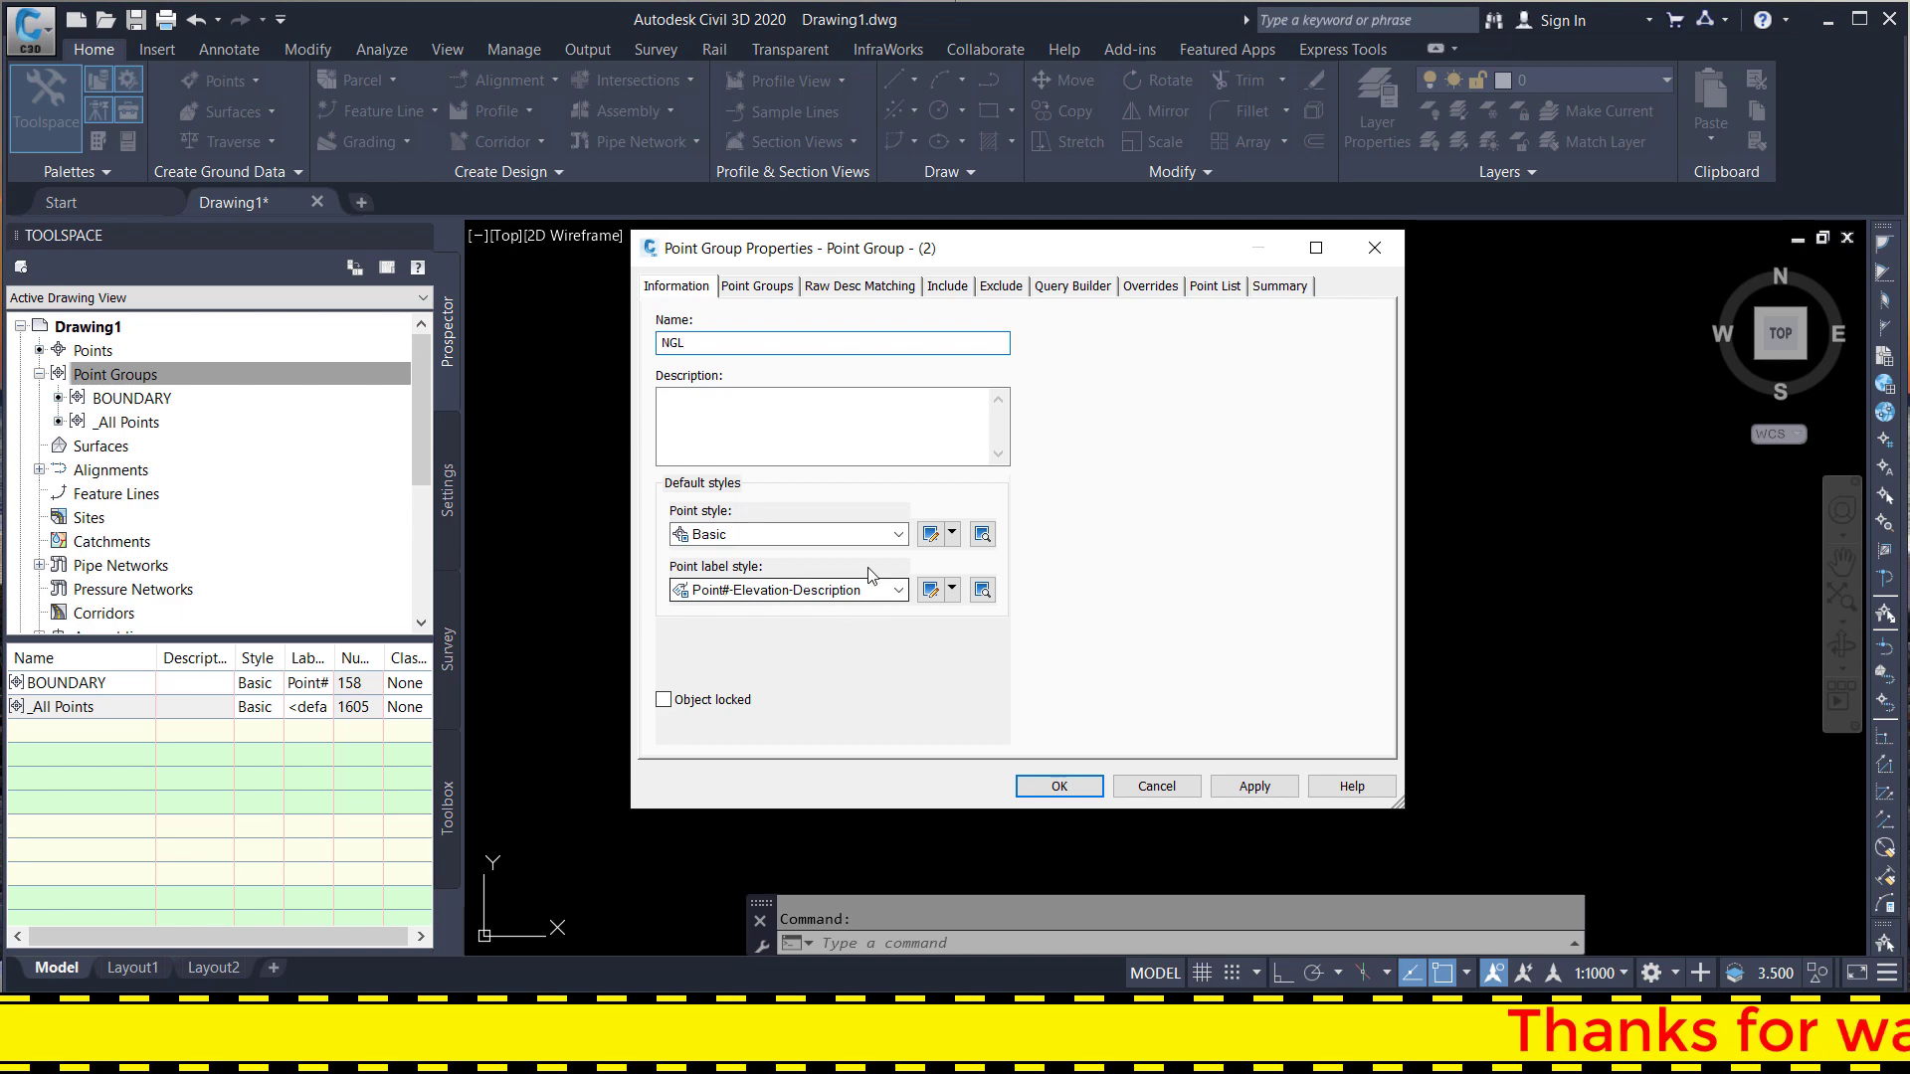
click(768, 288)
- Include points with raw description NGL in the group and preview its point list
click(947, 287)
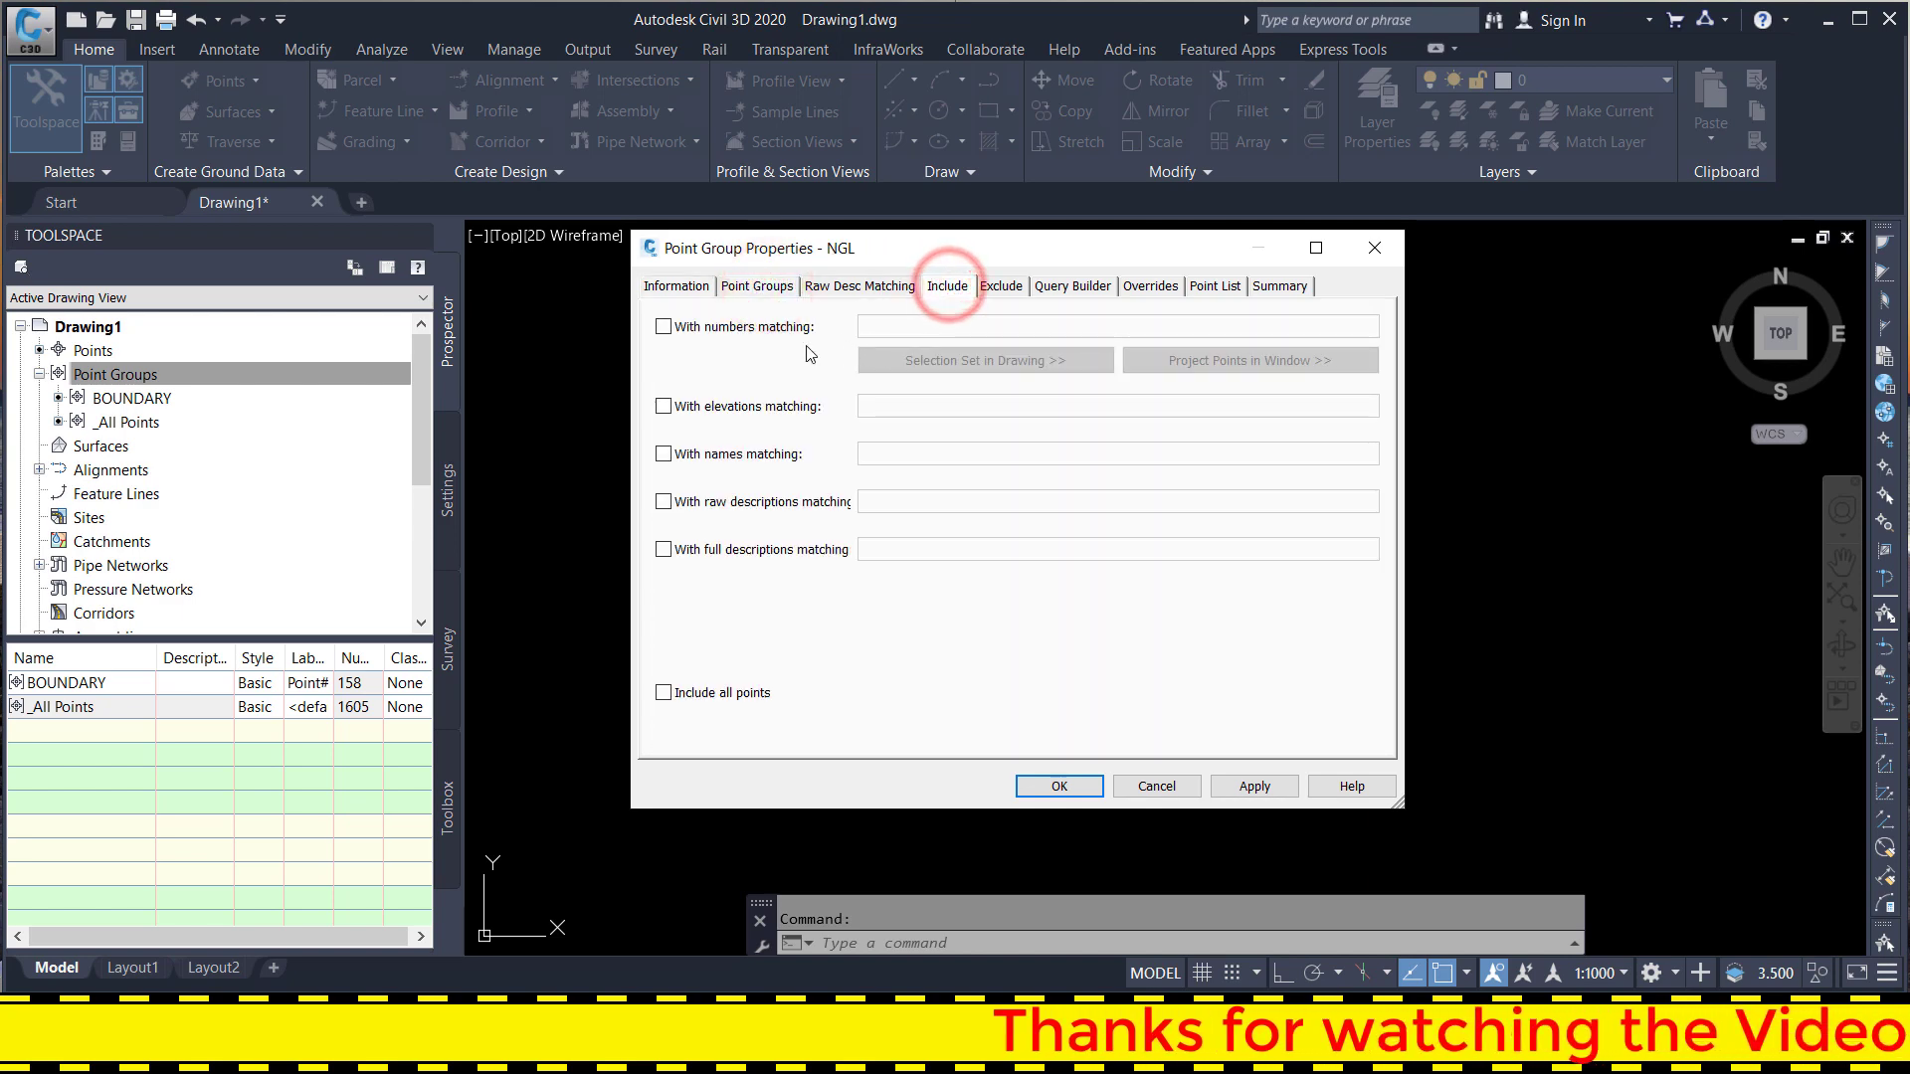
click(663, 327)
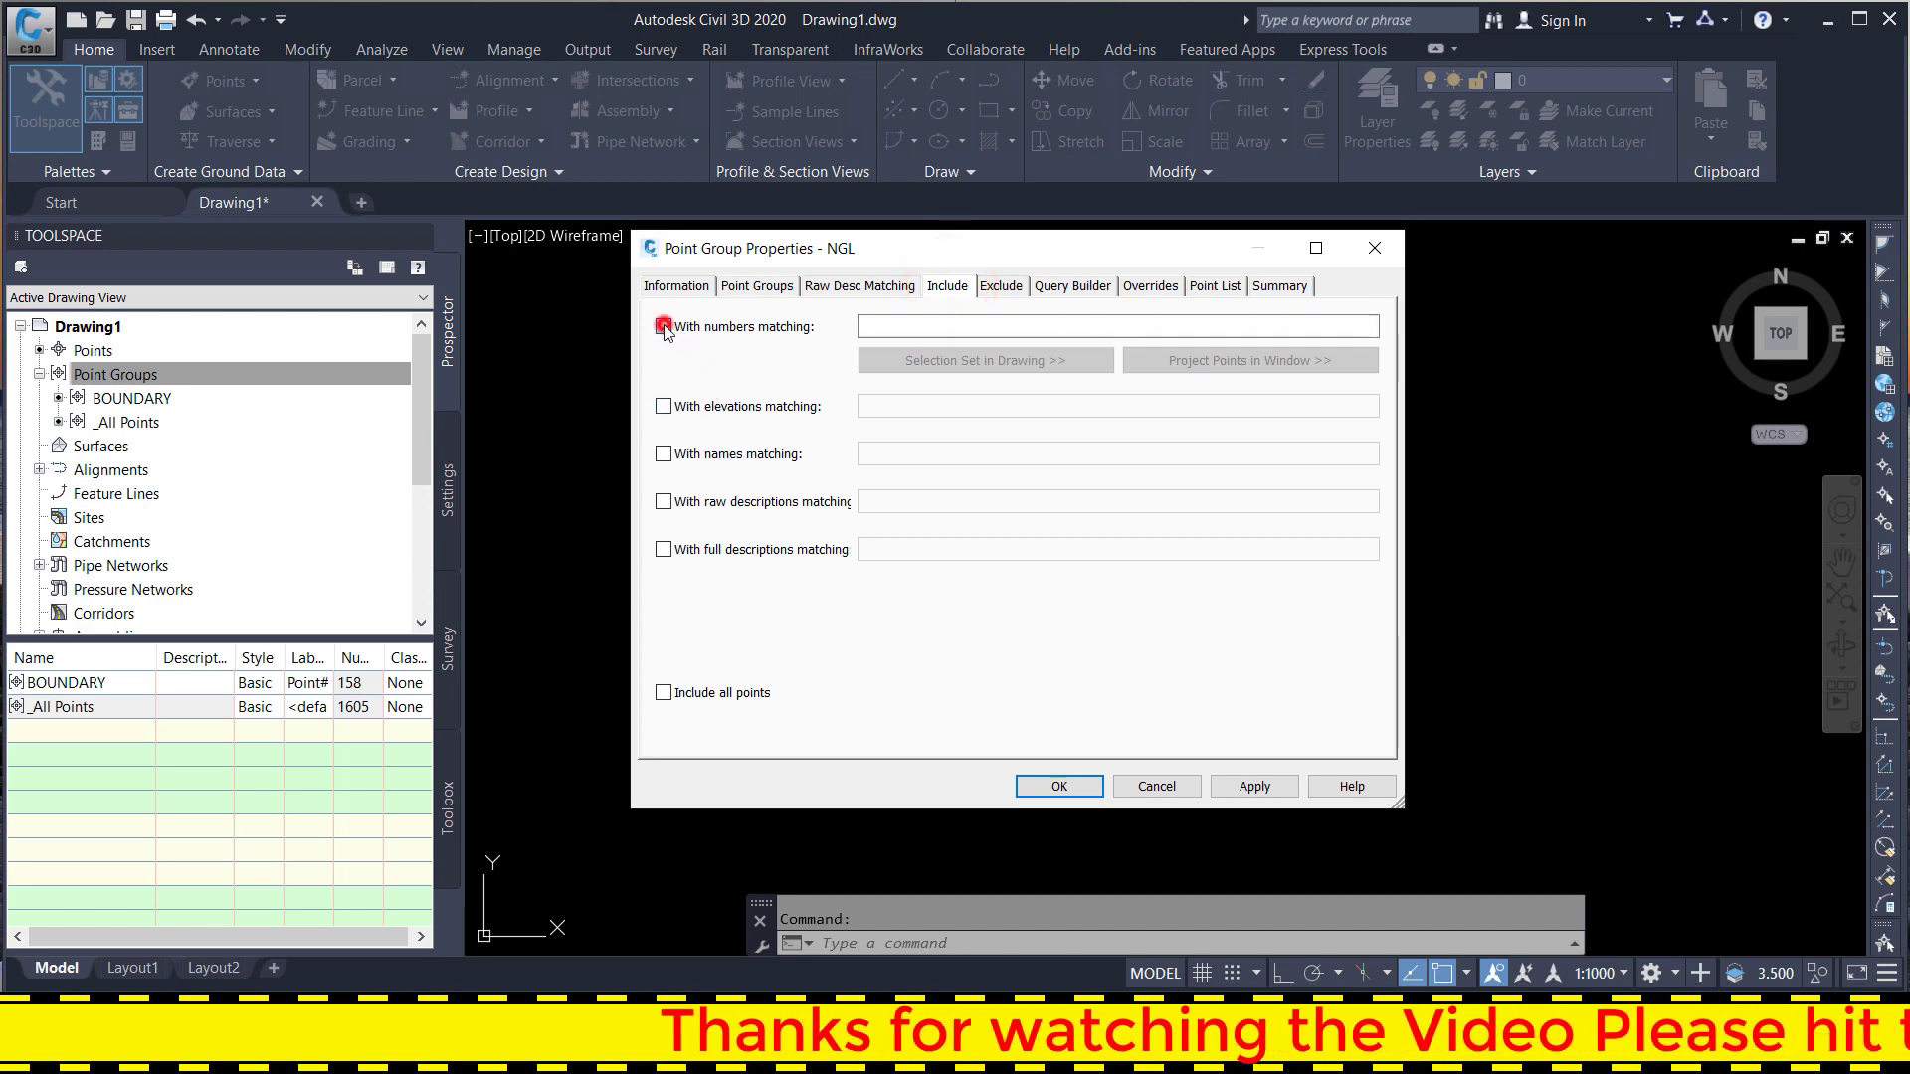
click(949, 325)
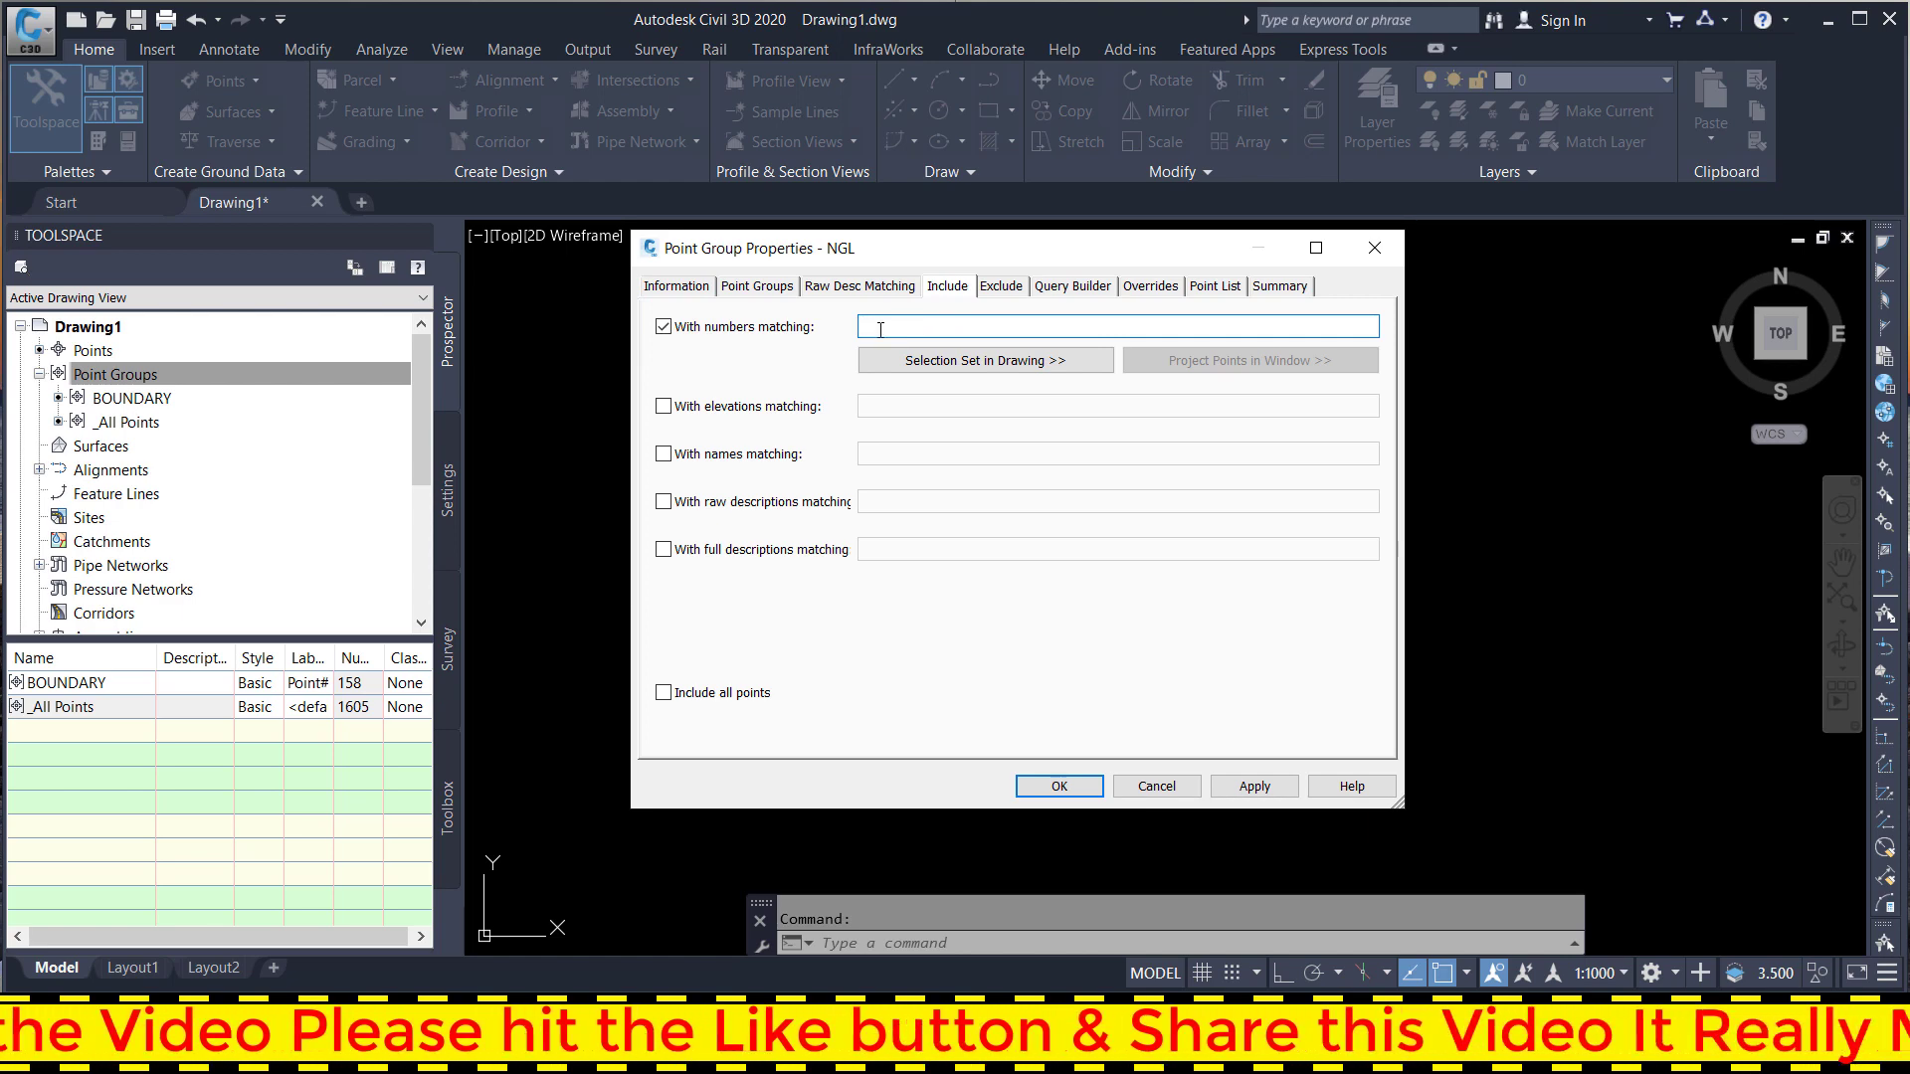
click(661, 330)
click(663, 504)
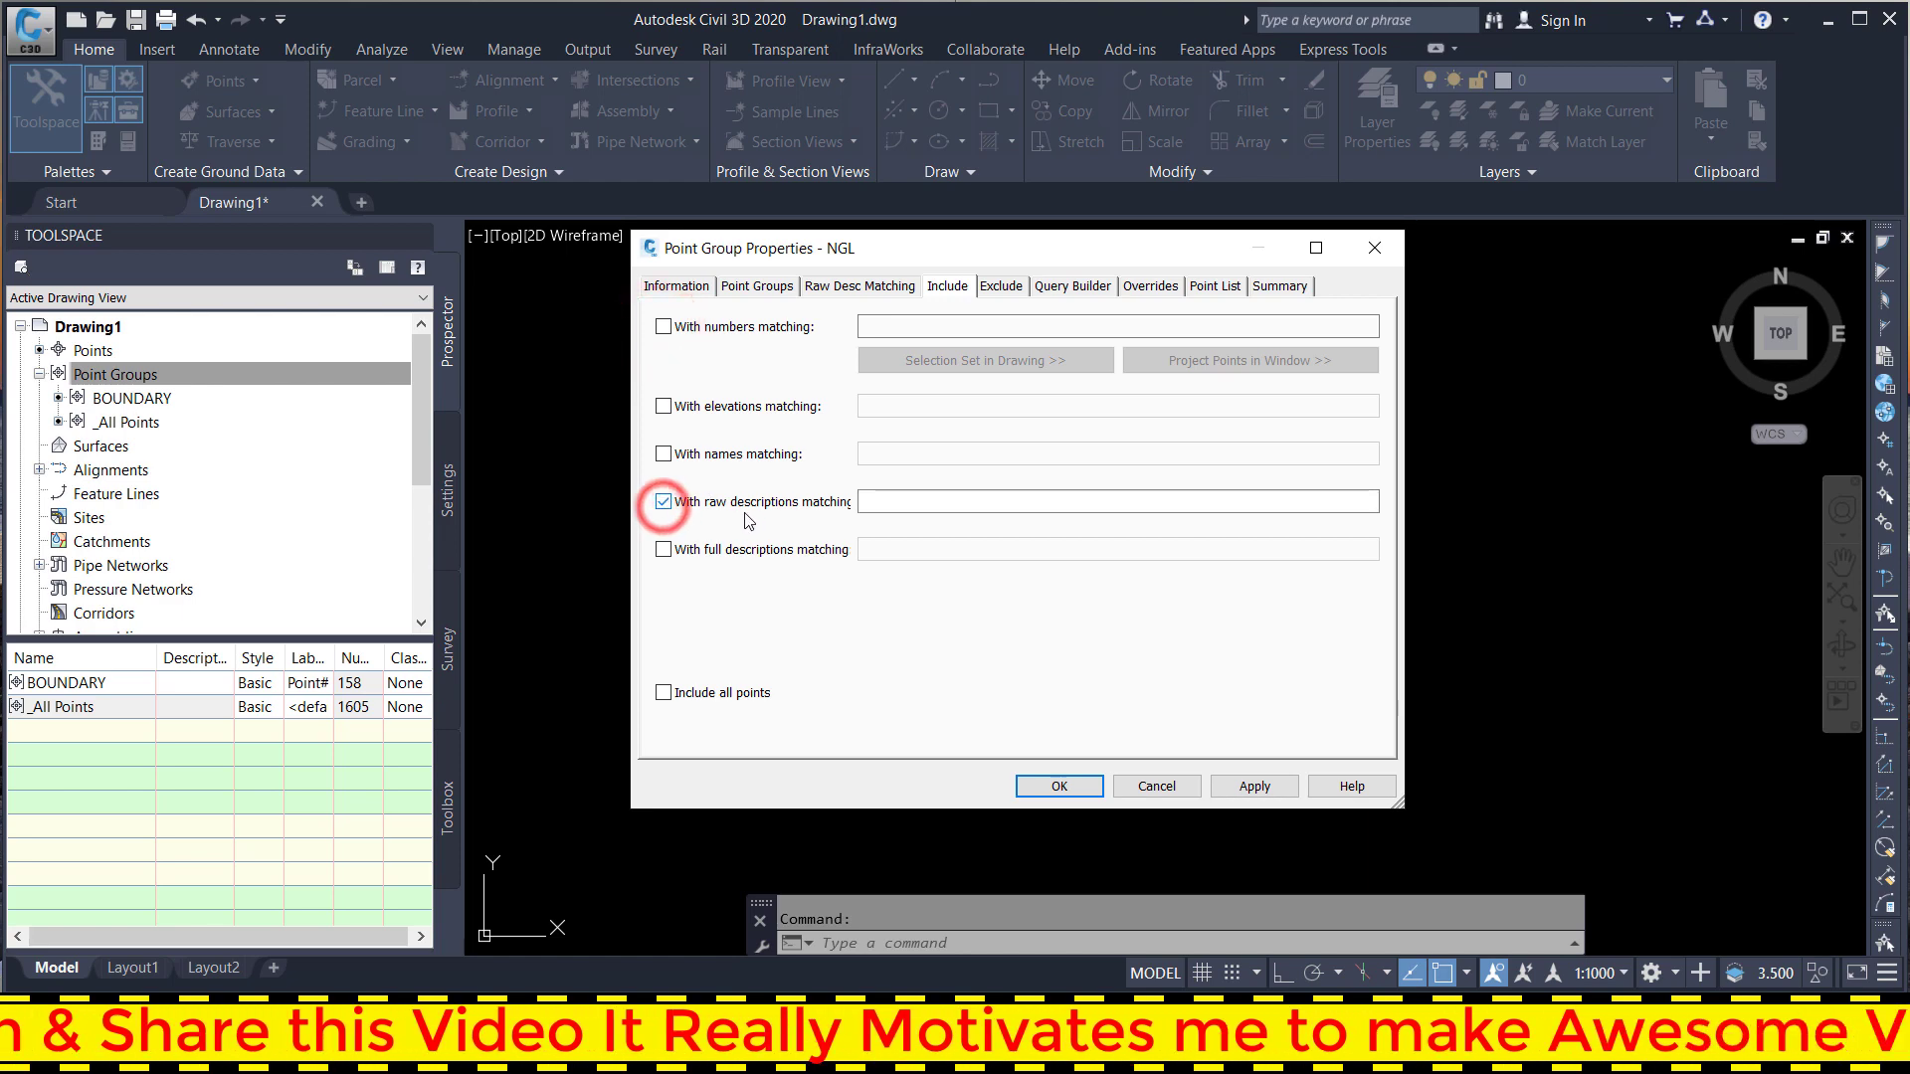
click(905, 502)
text(NGL)
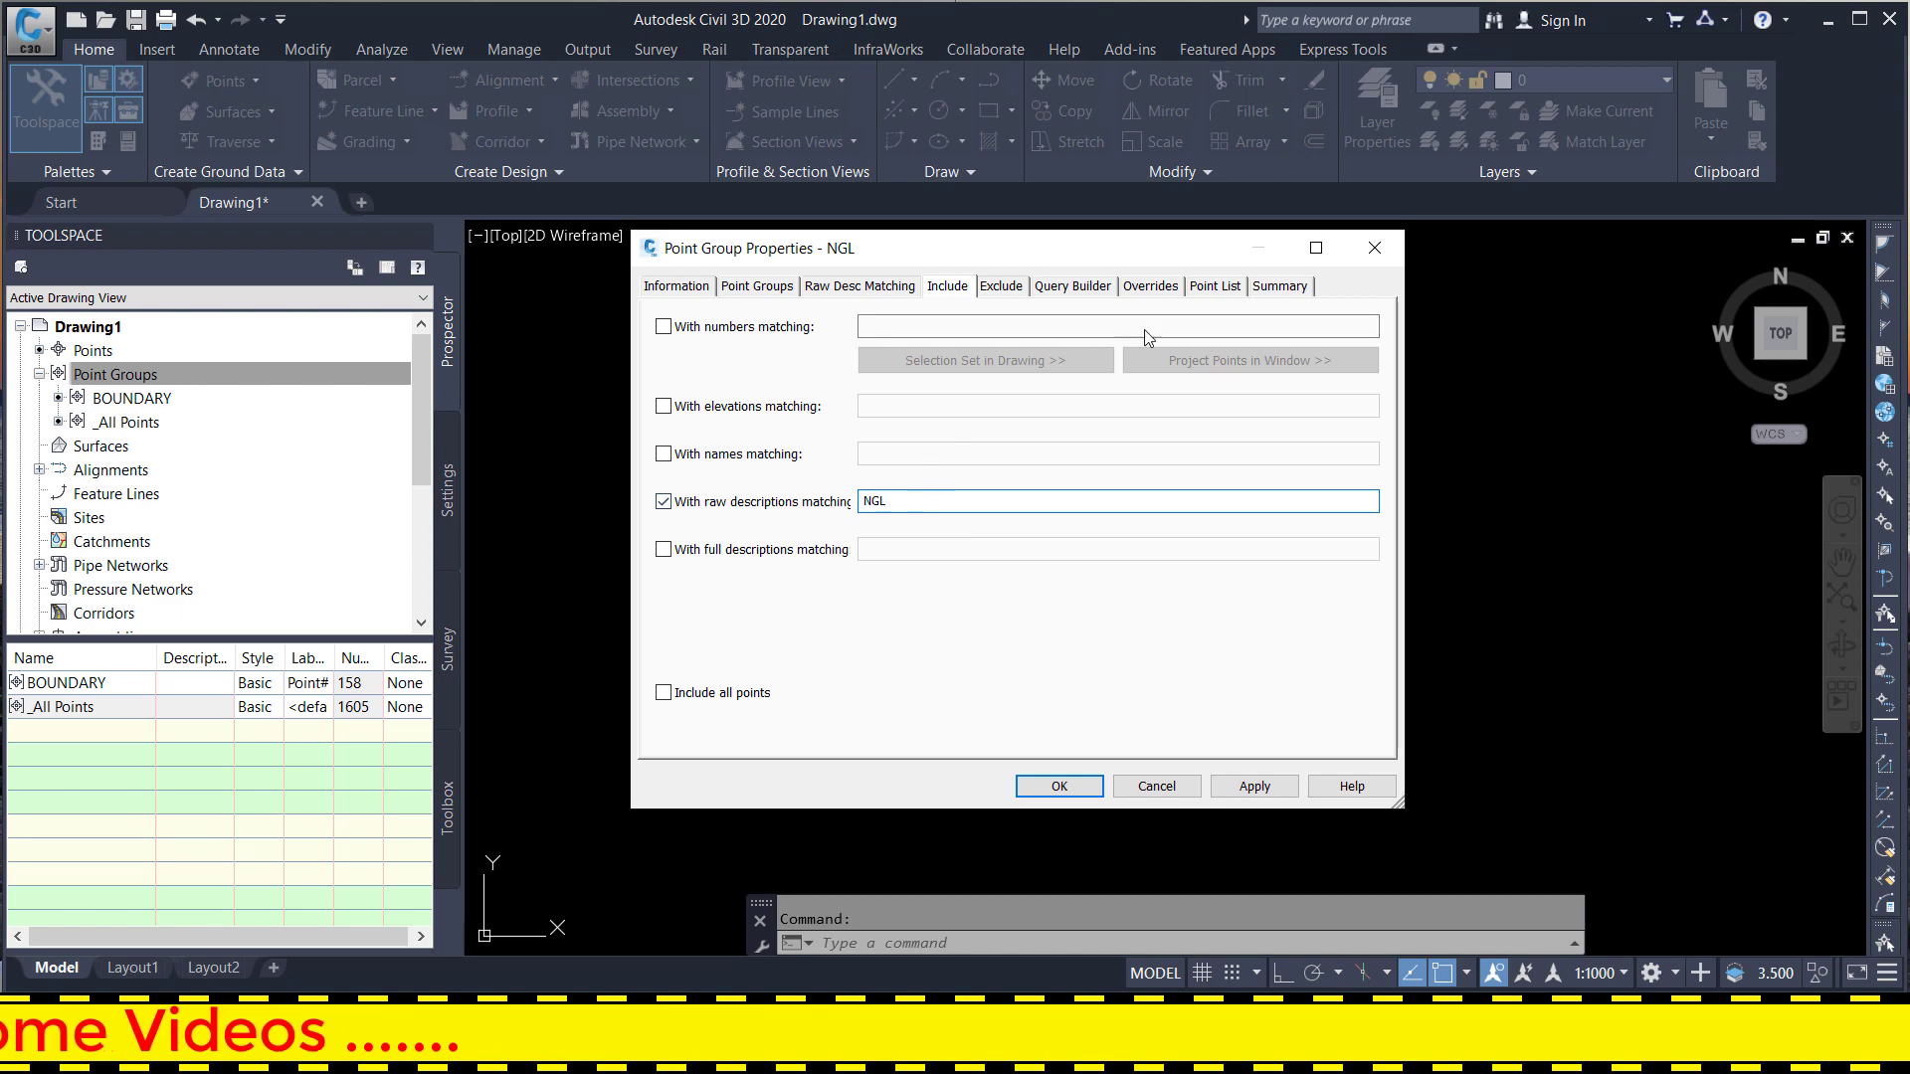
click(1218, 288)
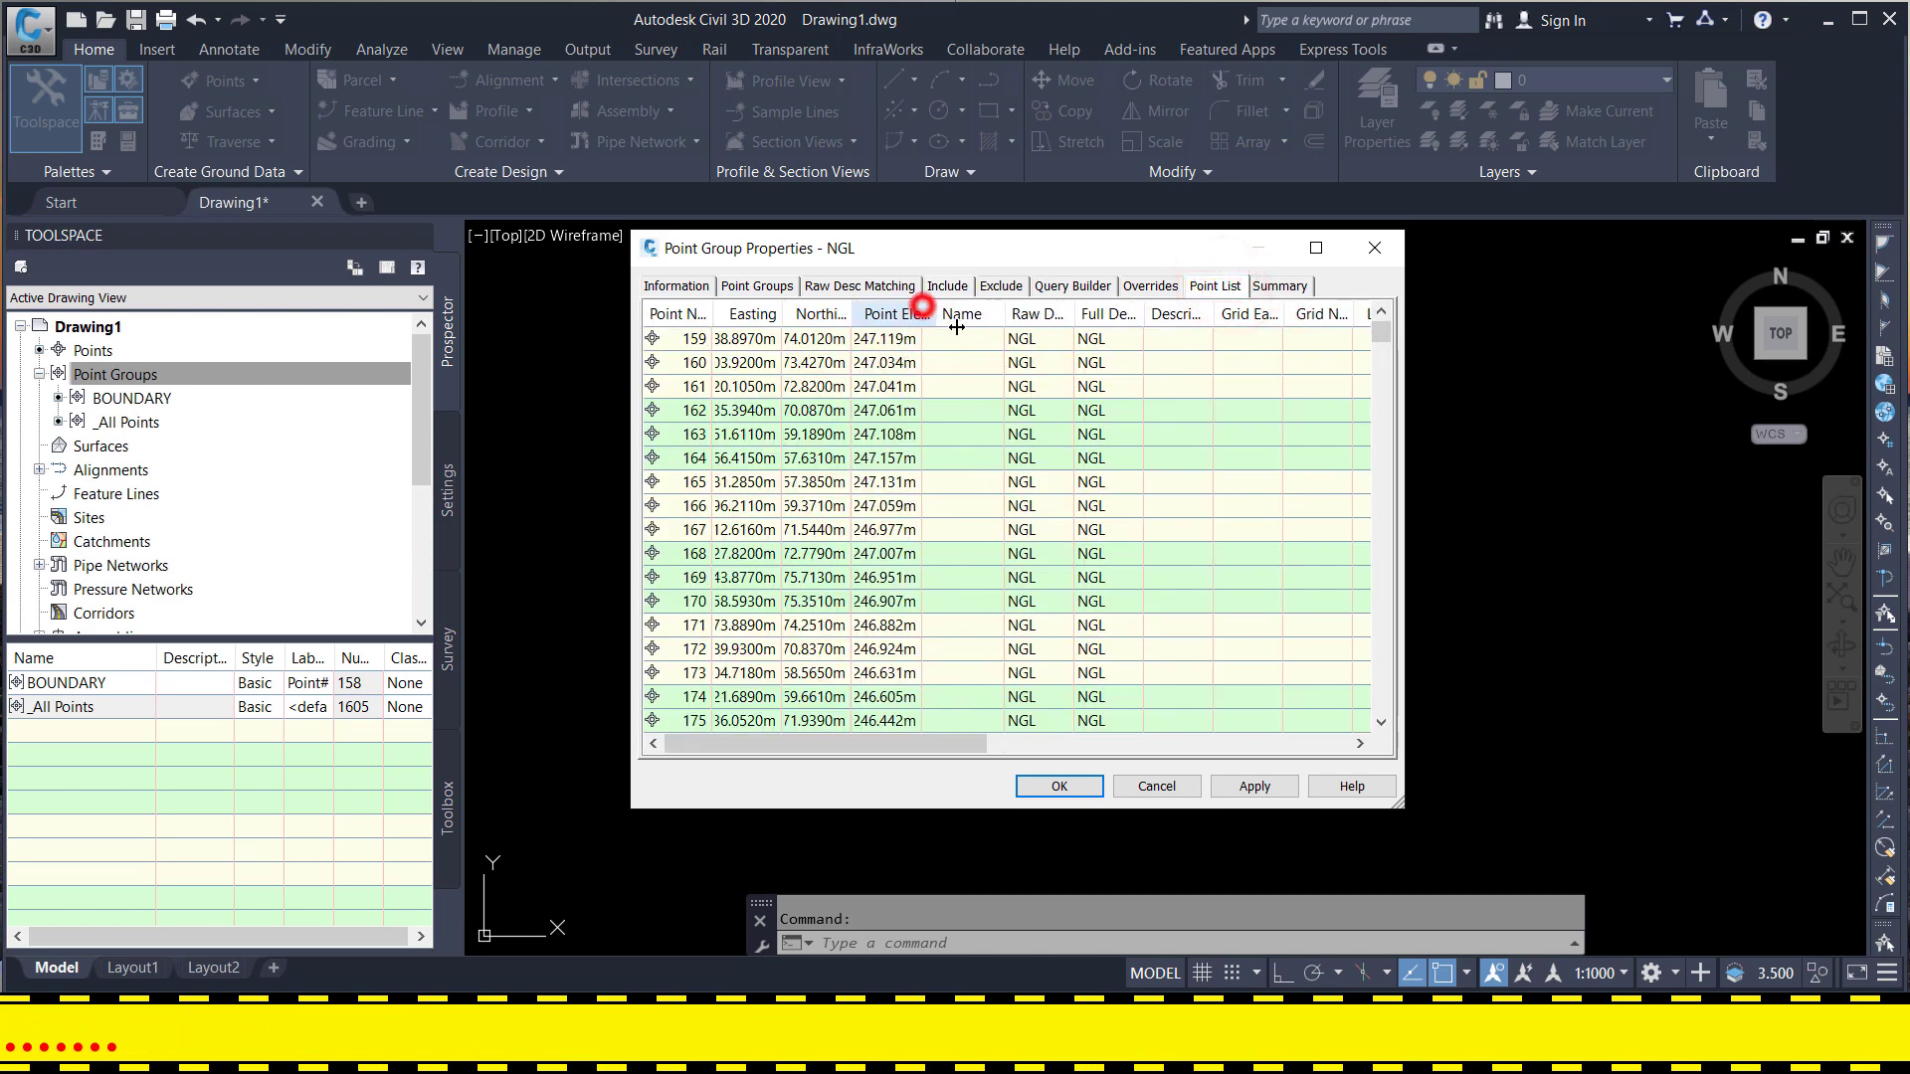
- Widen the Point List columns, review the points, and apply and confirm the NGL group
mouse_move(921, 306)
mouse_down()
mouse_move(957, 306)
mouse_move(892, 329)
mouse_move(922, 316)
mouse_up()
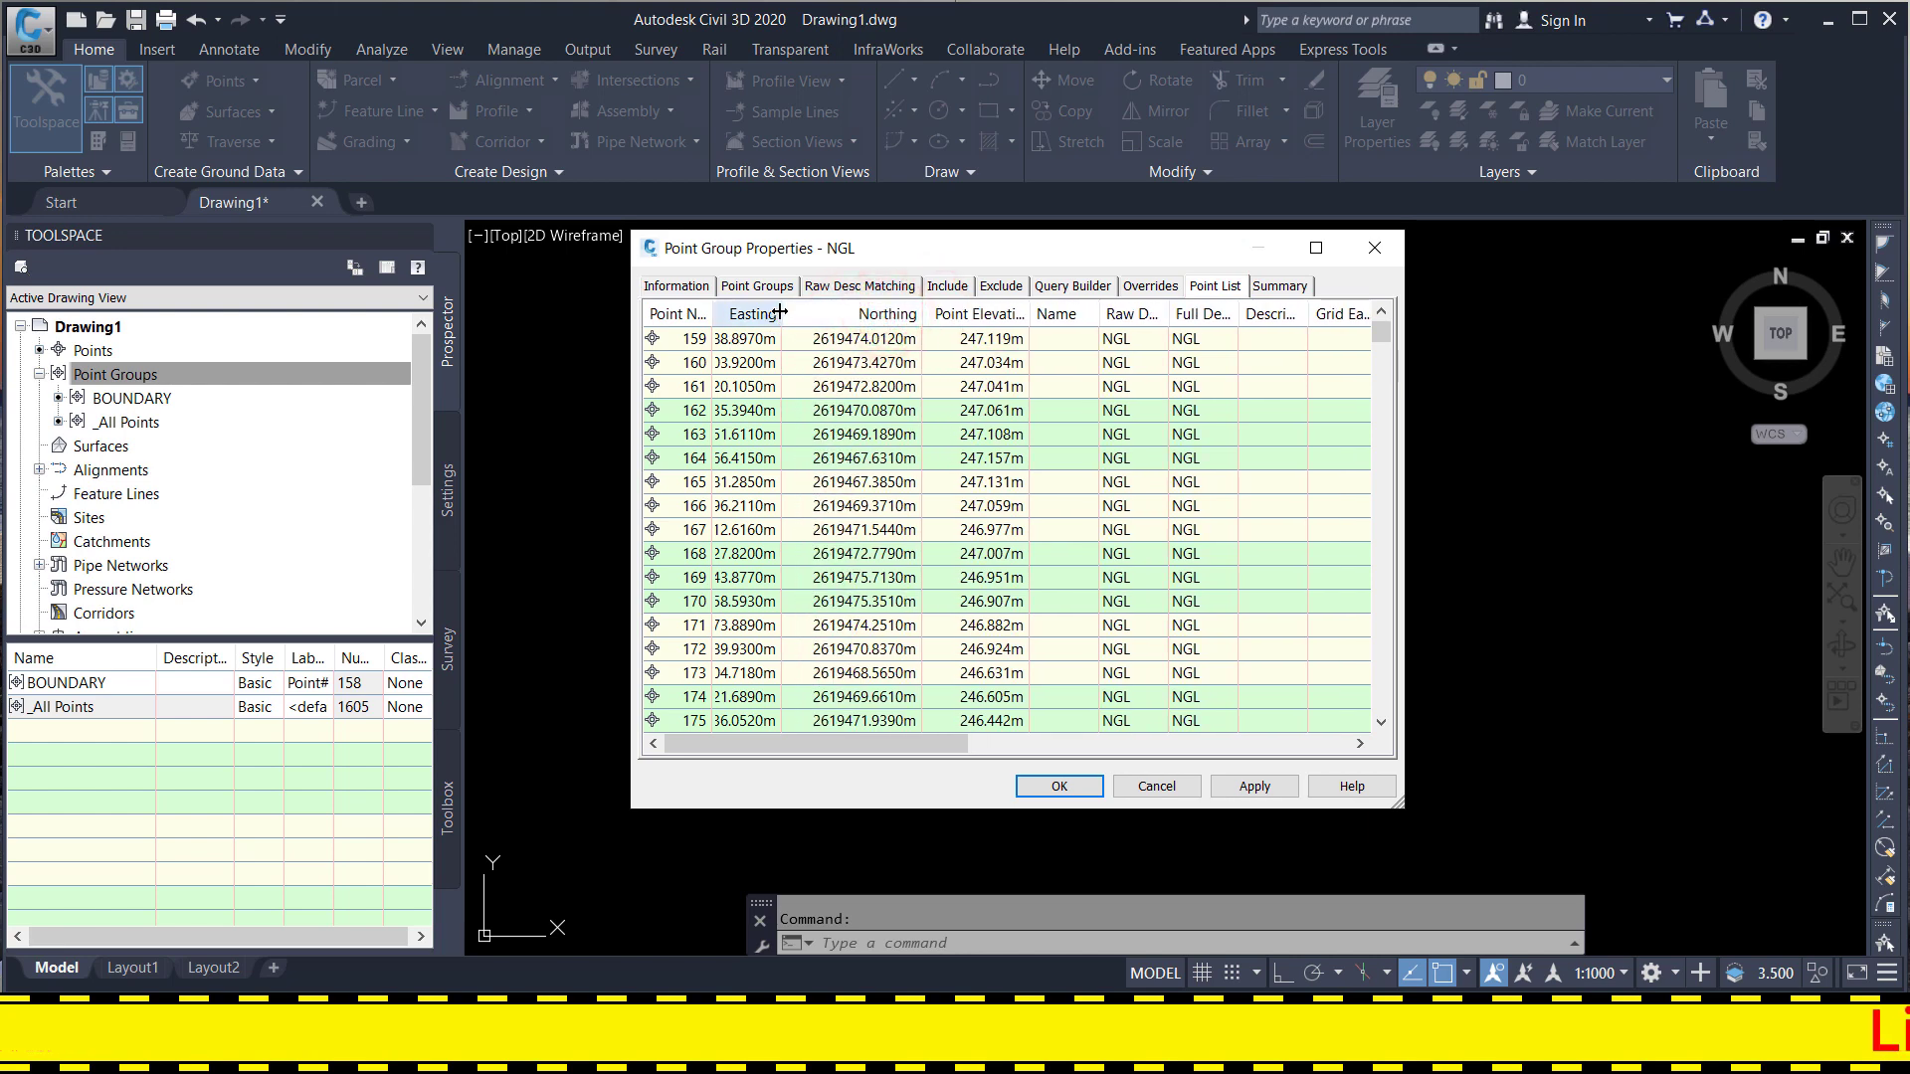
drag(779, 312, 824, 312)
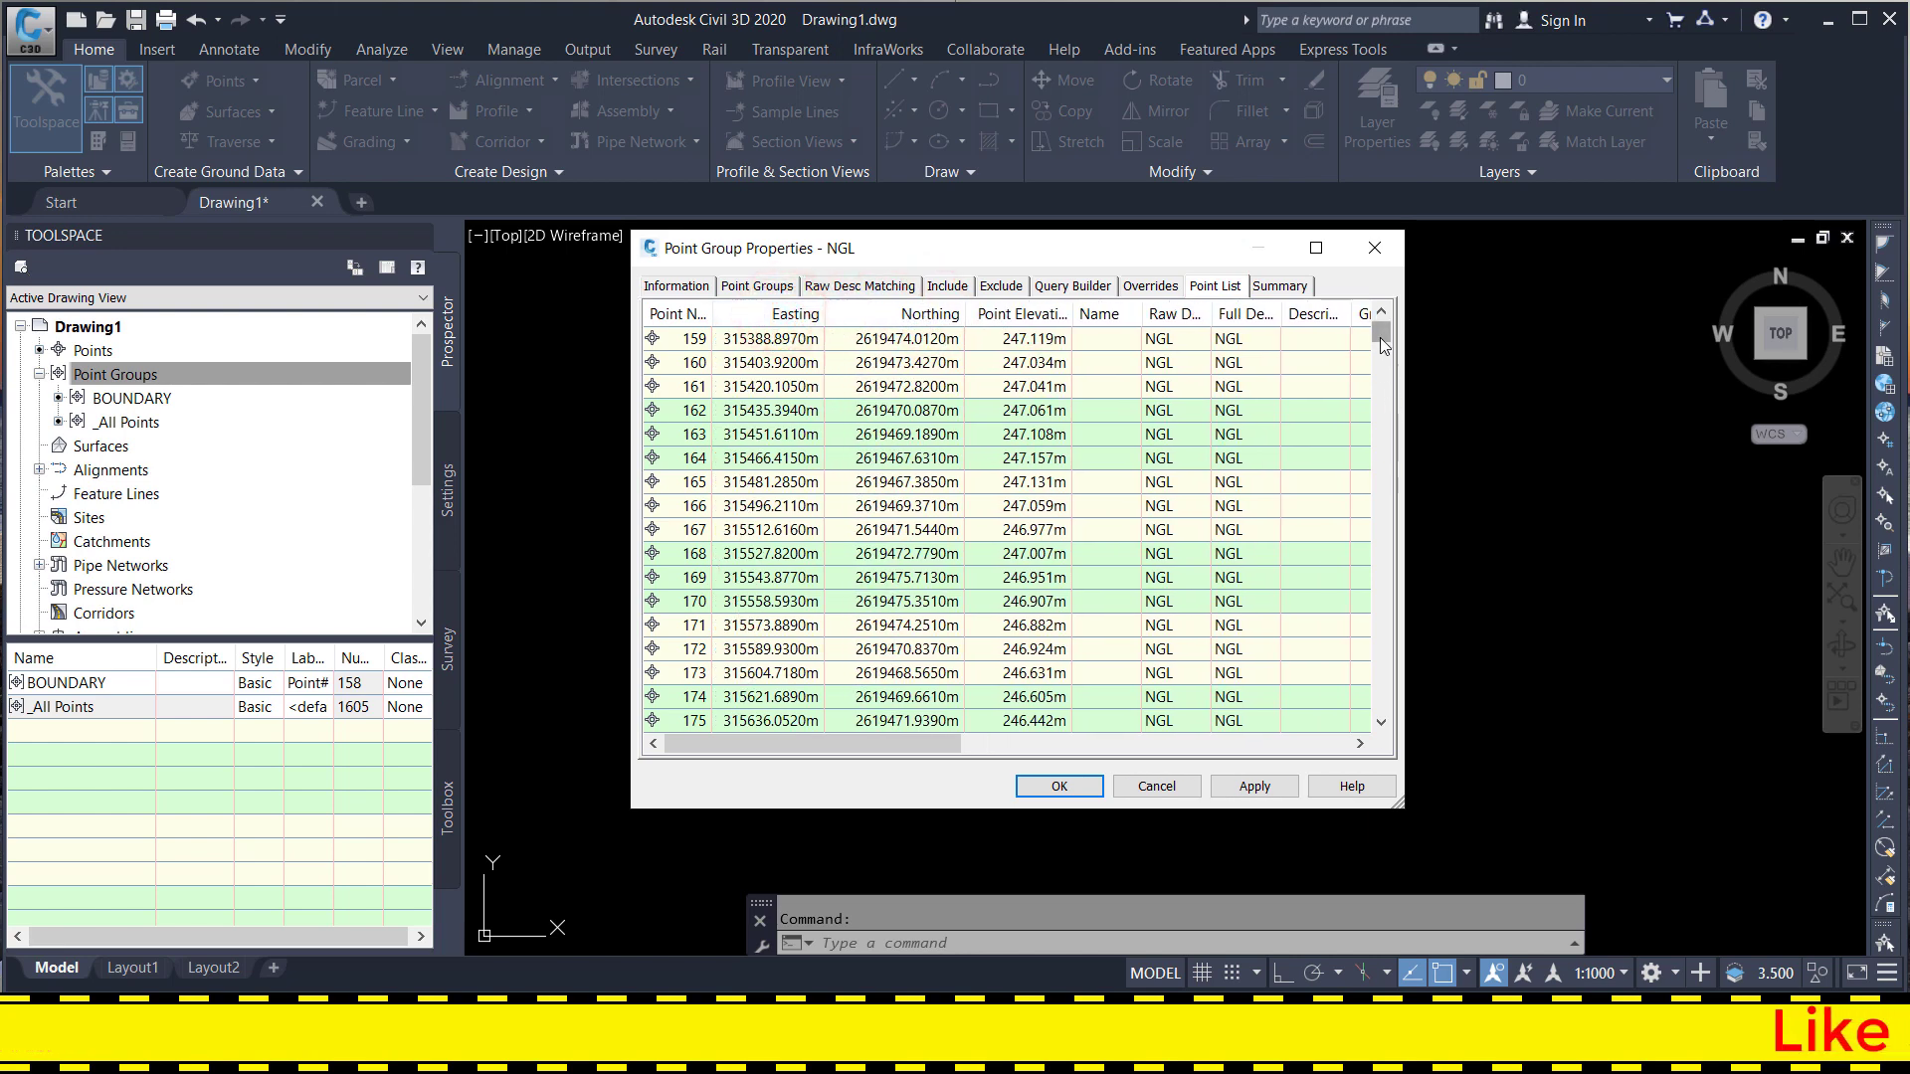
drag(1381, 339, 1379, 720)
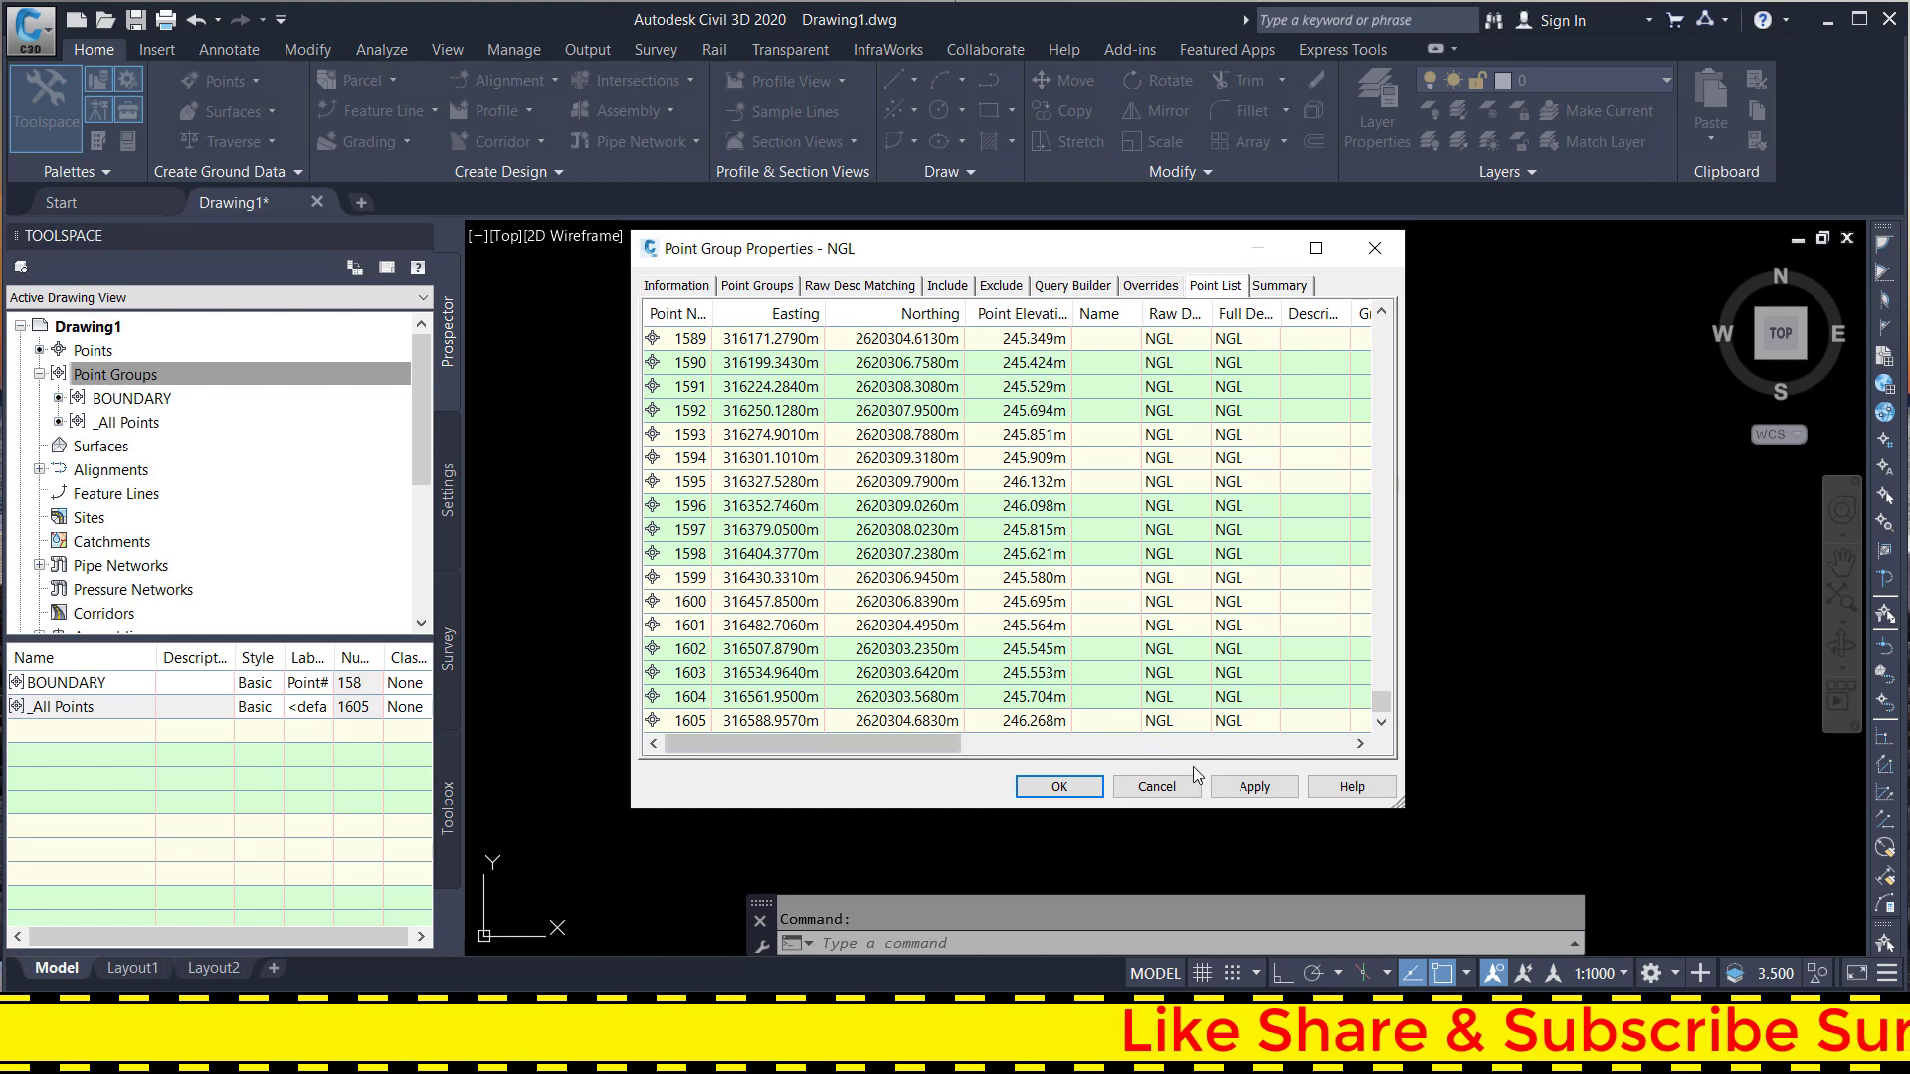
click(1253, 788)
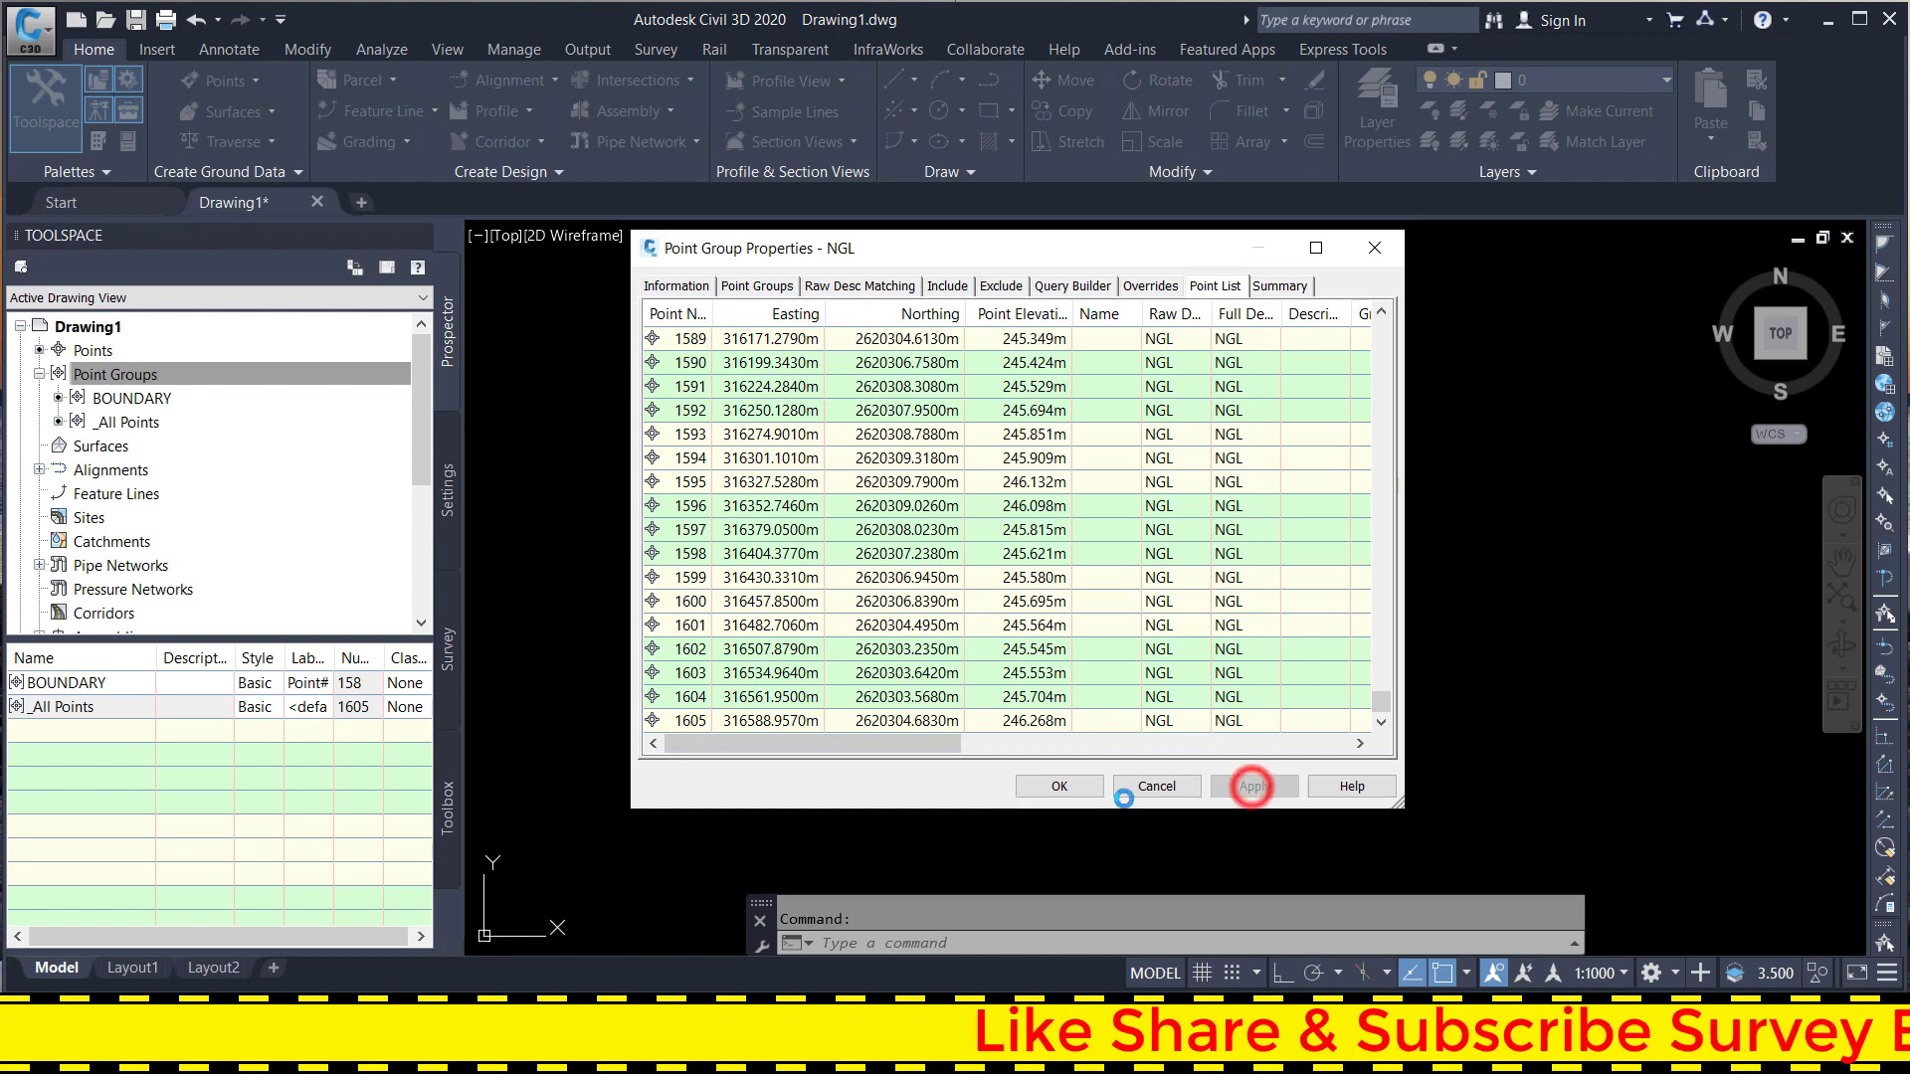
click(1056, 785)
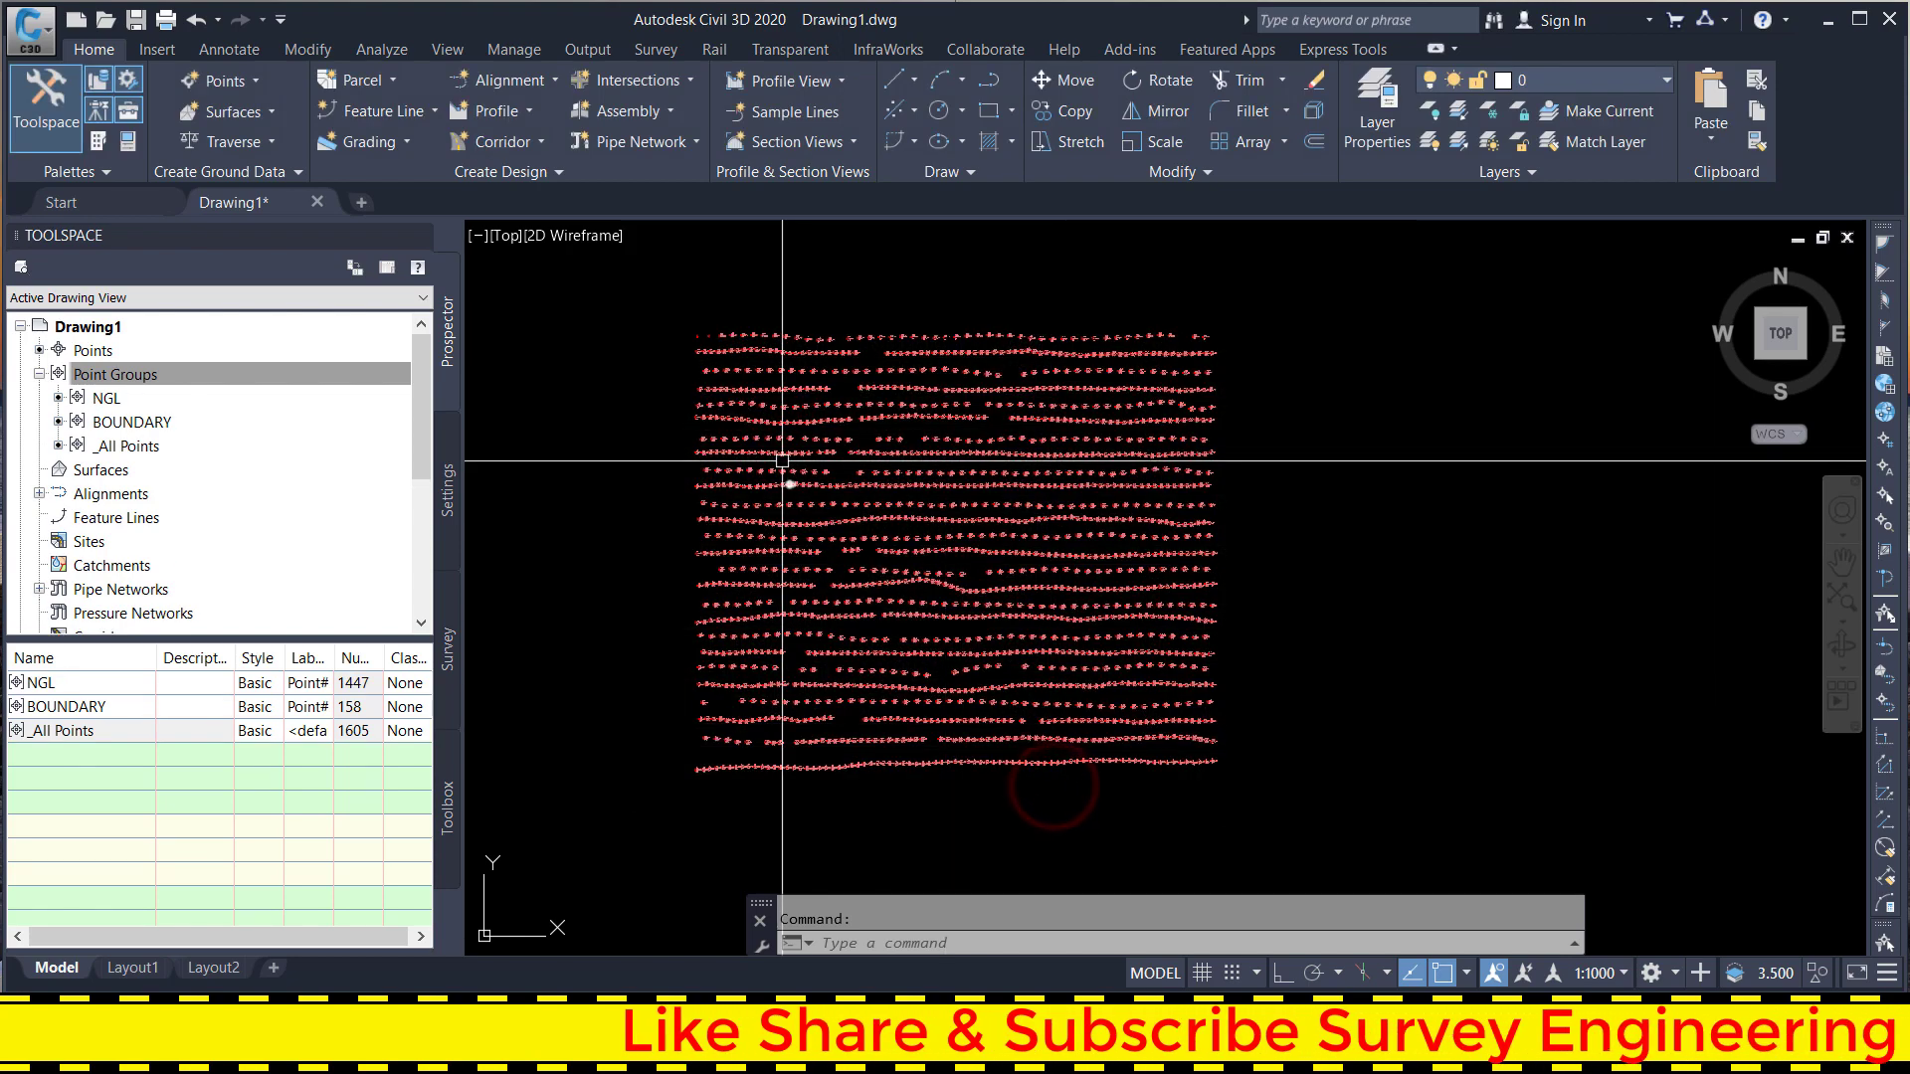
- Zoom in and out across the drawing to inspect the survey points
scroll(972, 418, up, 5)
scroll(972, 418, up, 4)
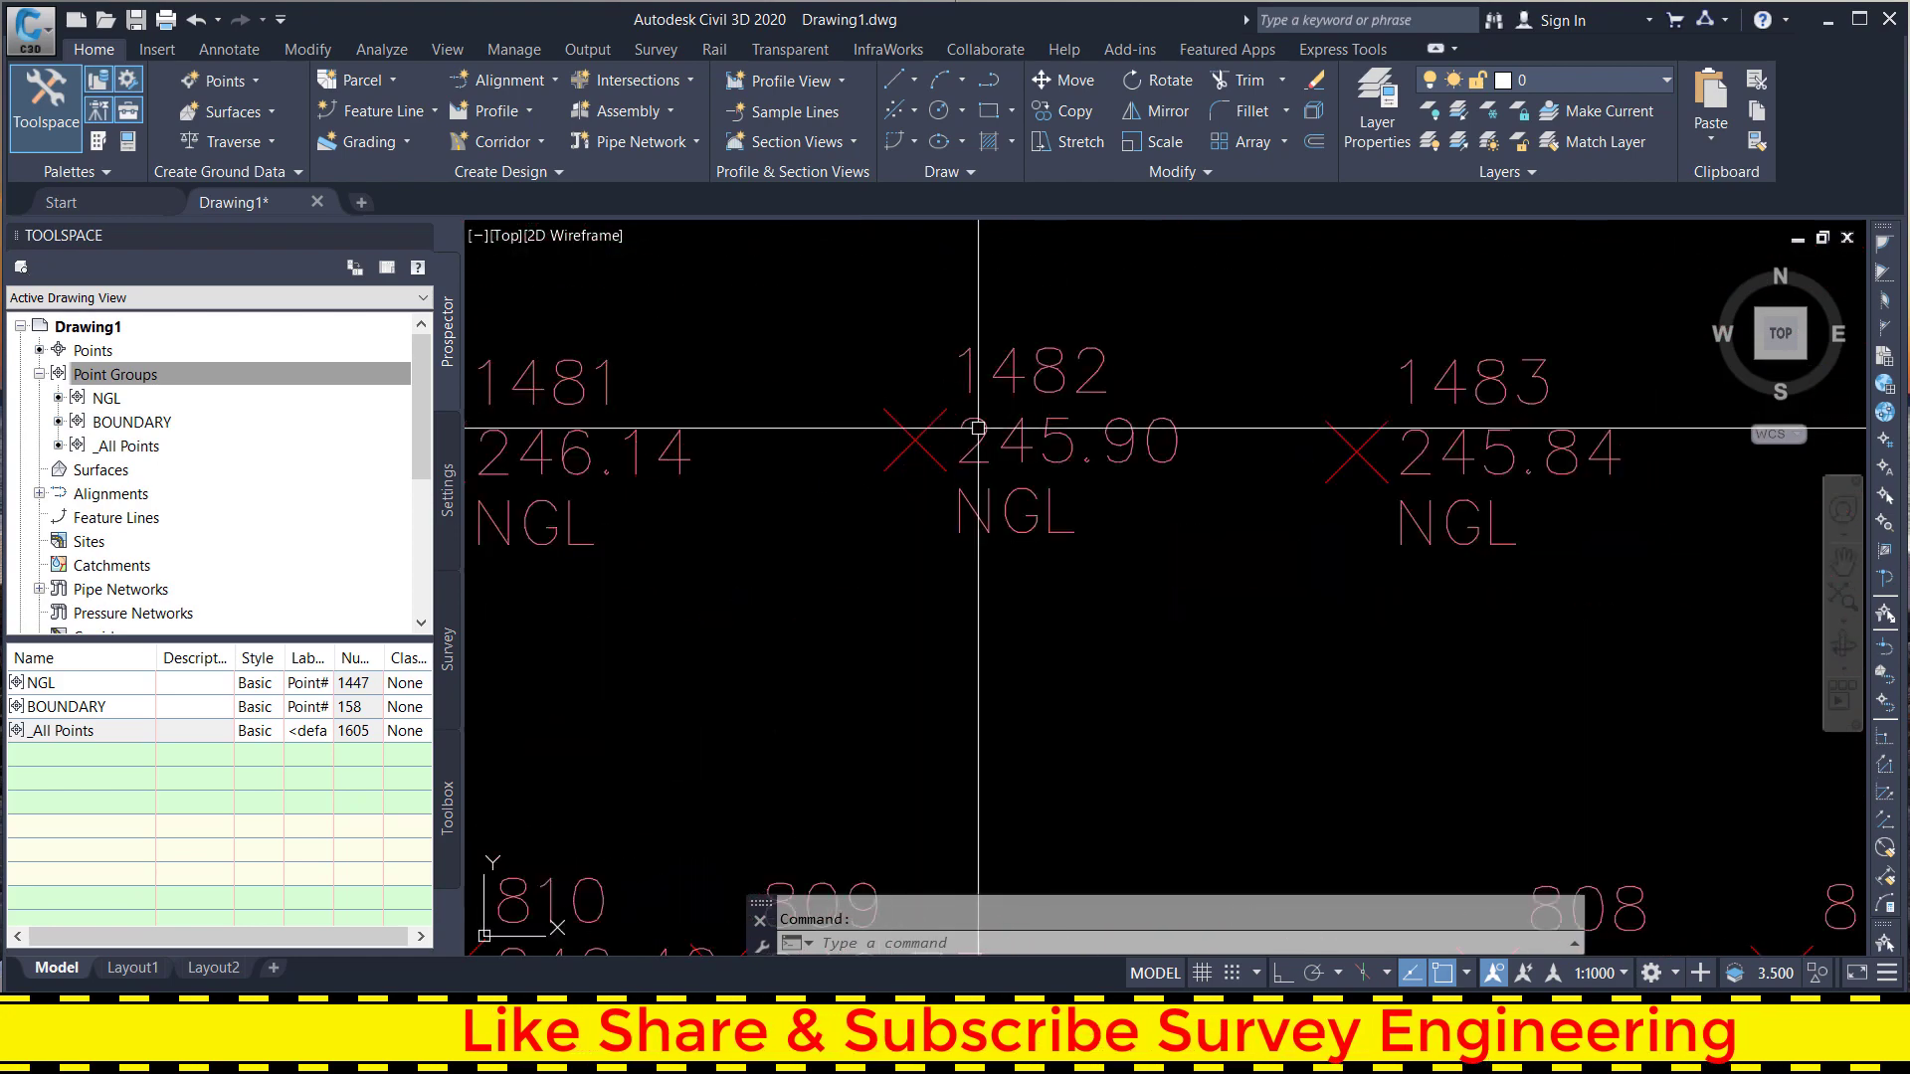
scroll(1088, 417, down, 4)
scroll(995, 413, down, 1)
scroll(925, 418, down, 3)
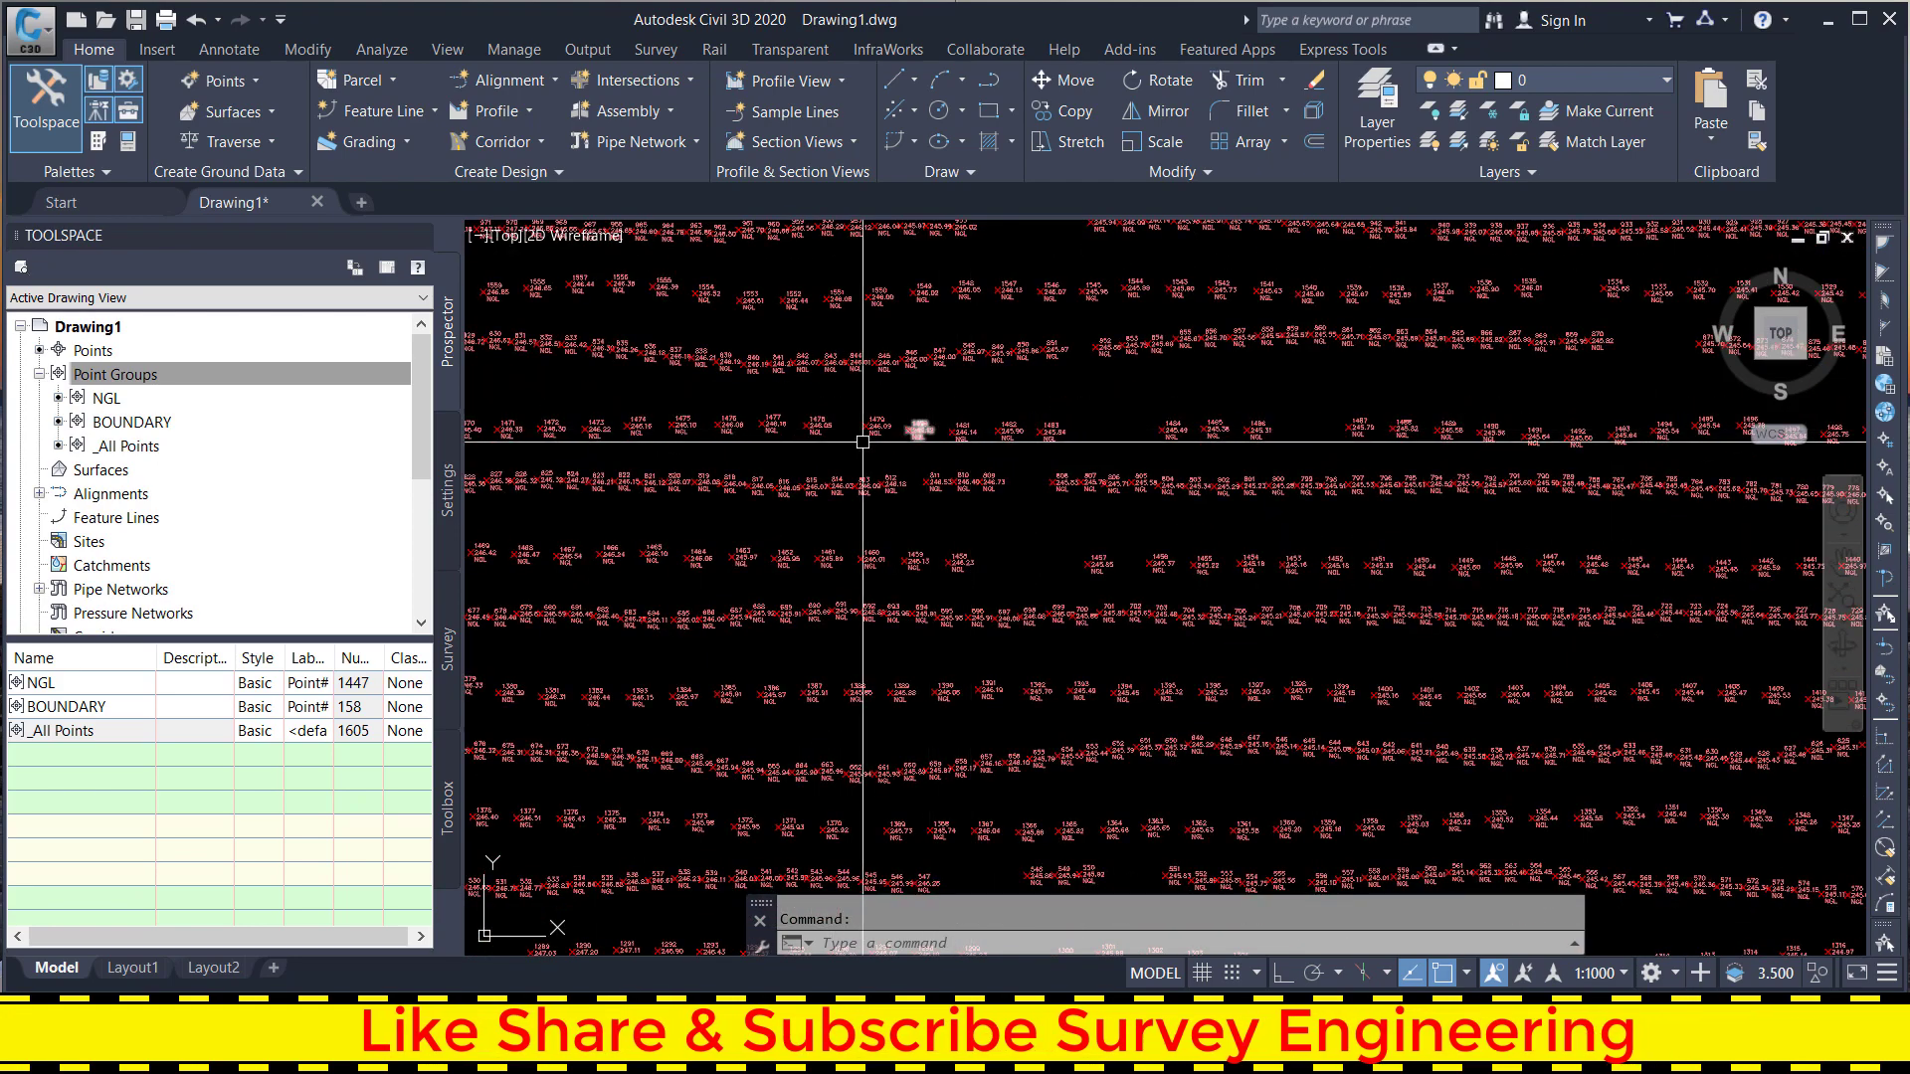
scroll(1011, 338, down, 5)
scroll(1092, 426, up, 4)
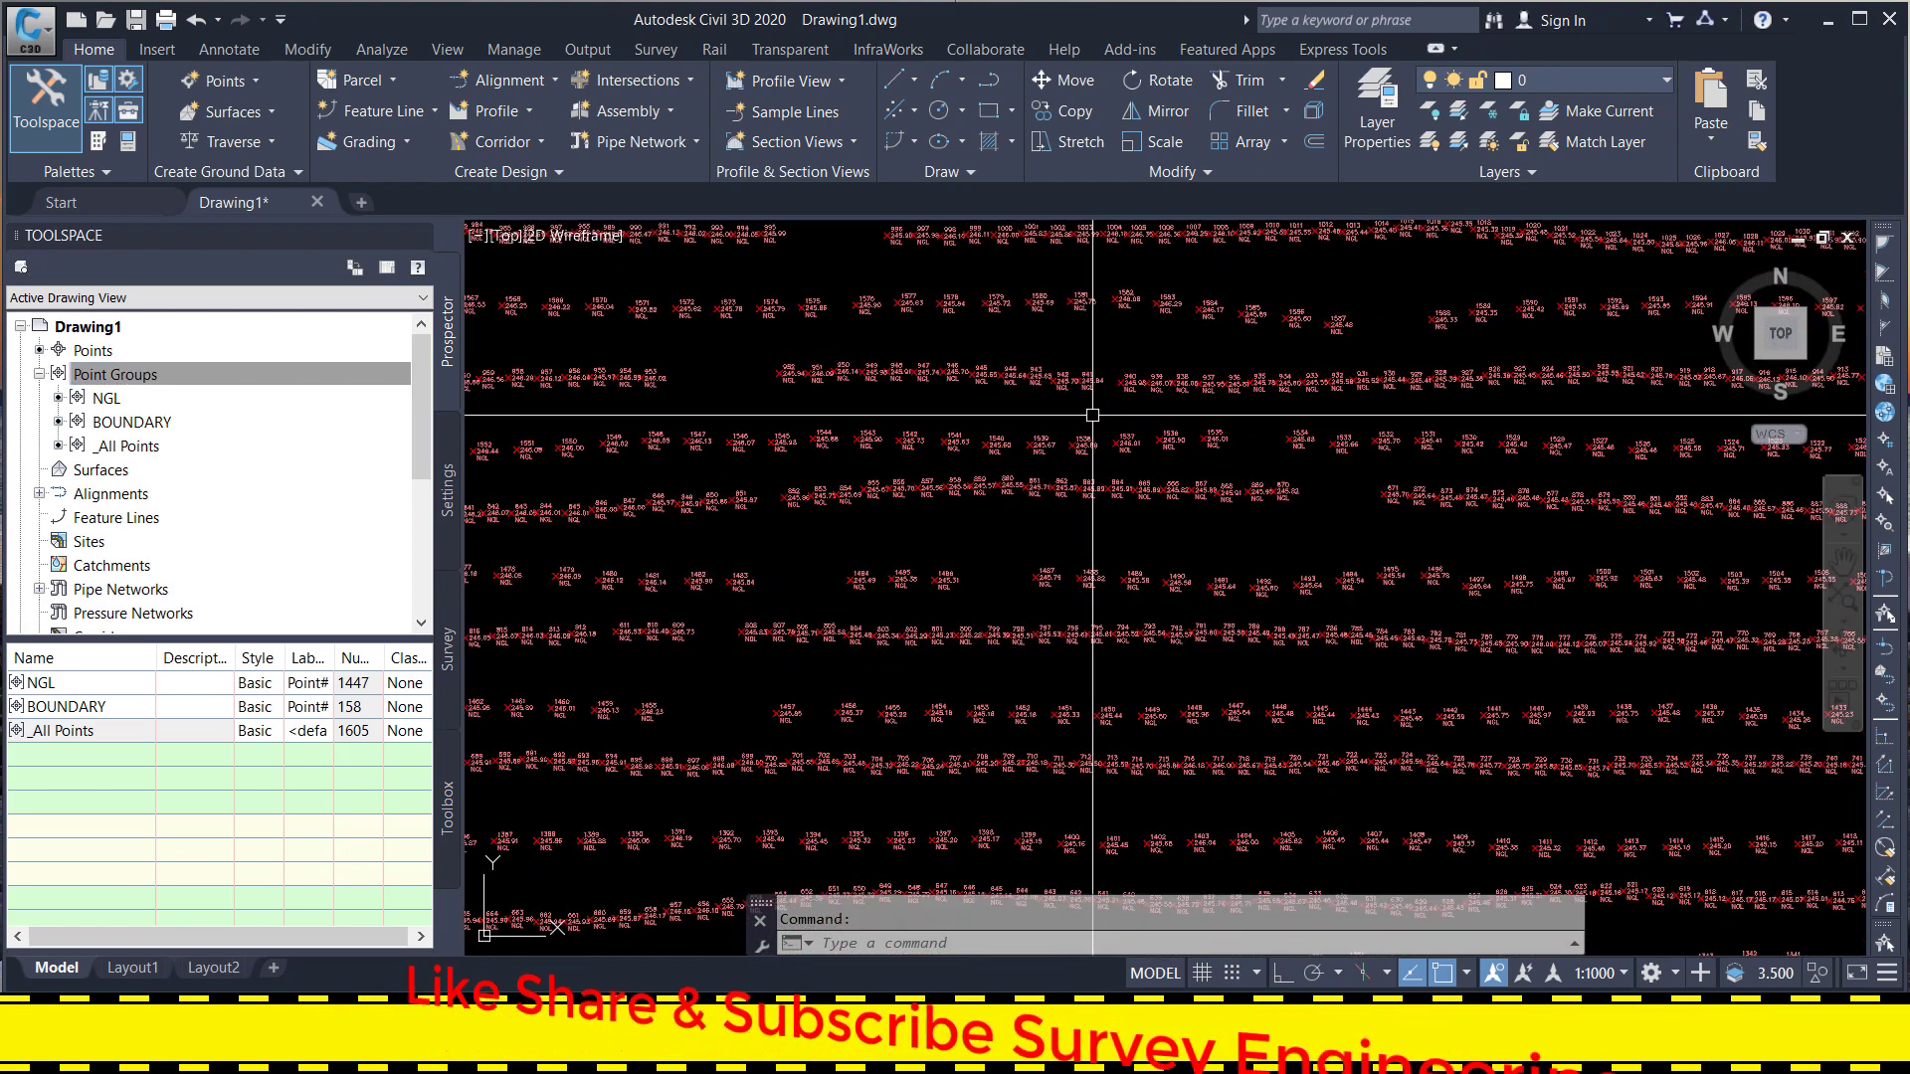
scroll(1012, 467, down, 3)
scroll(1011, 466, down, 2)
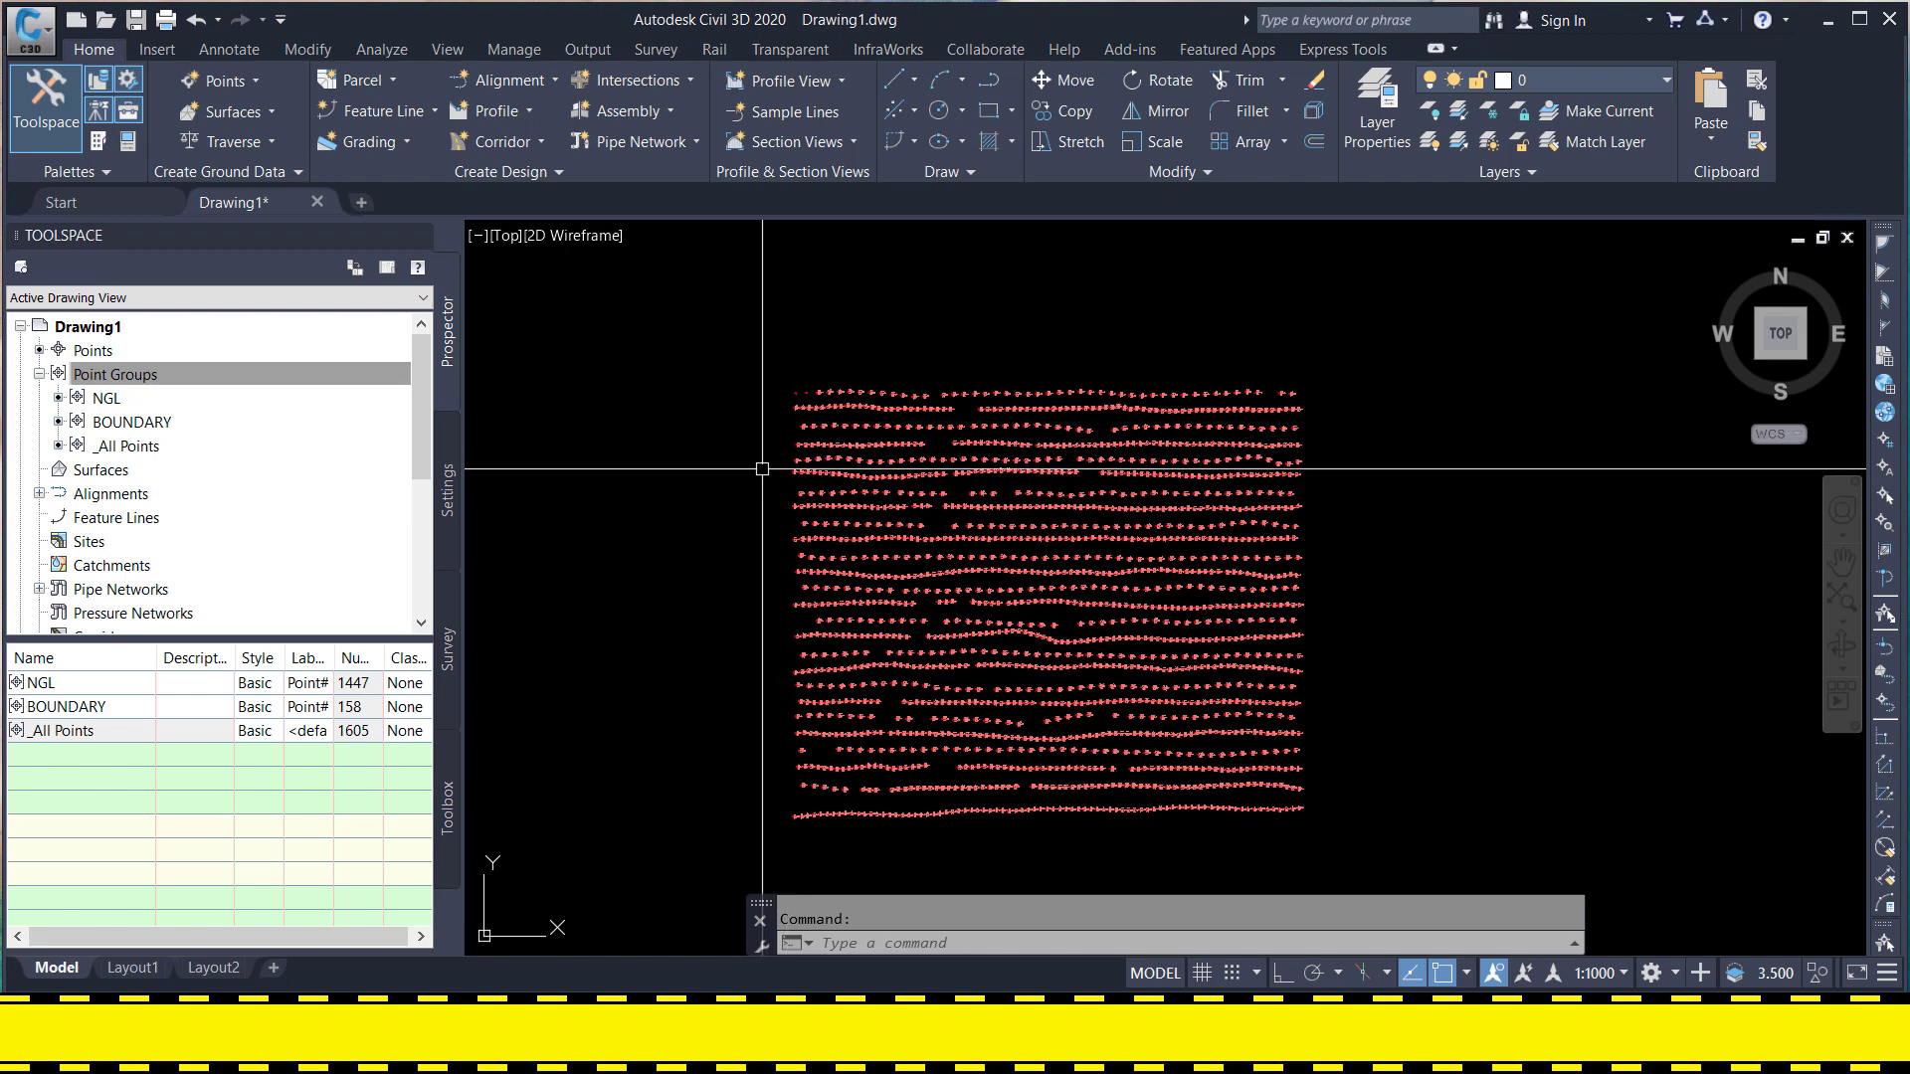
scroll(796, 432, up, 3)
scroll(730, 456, down, 3)
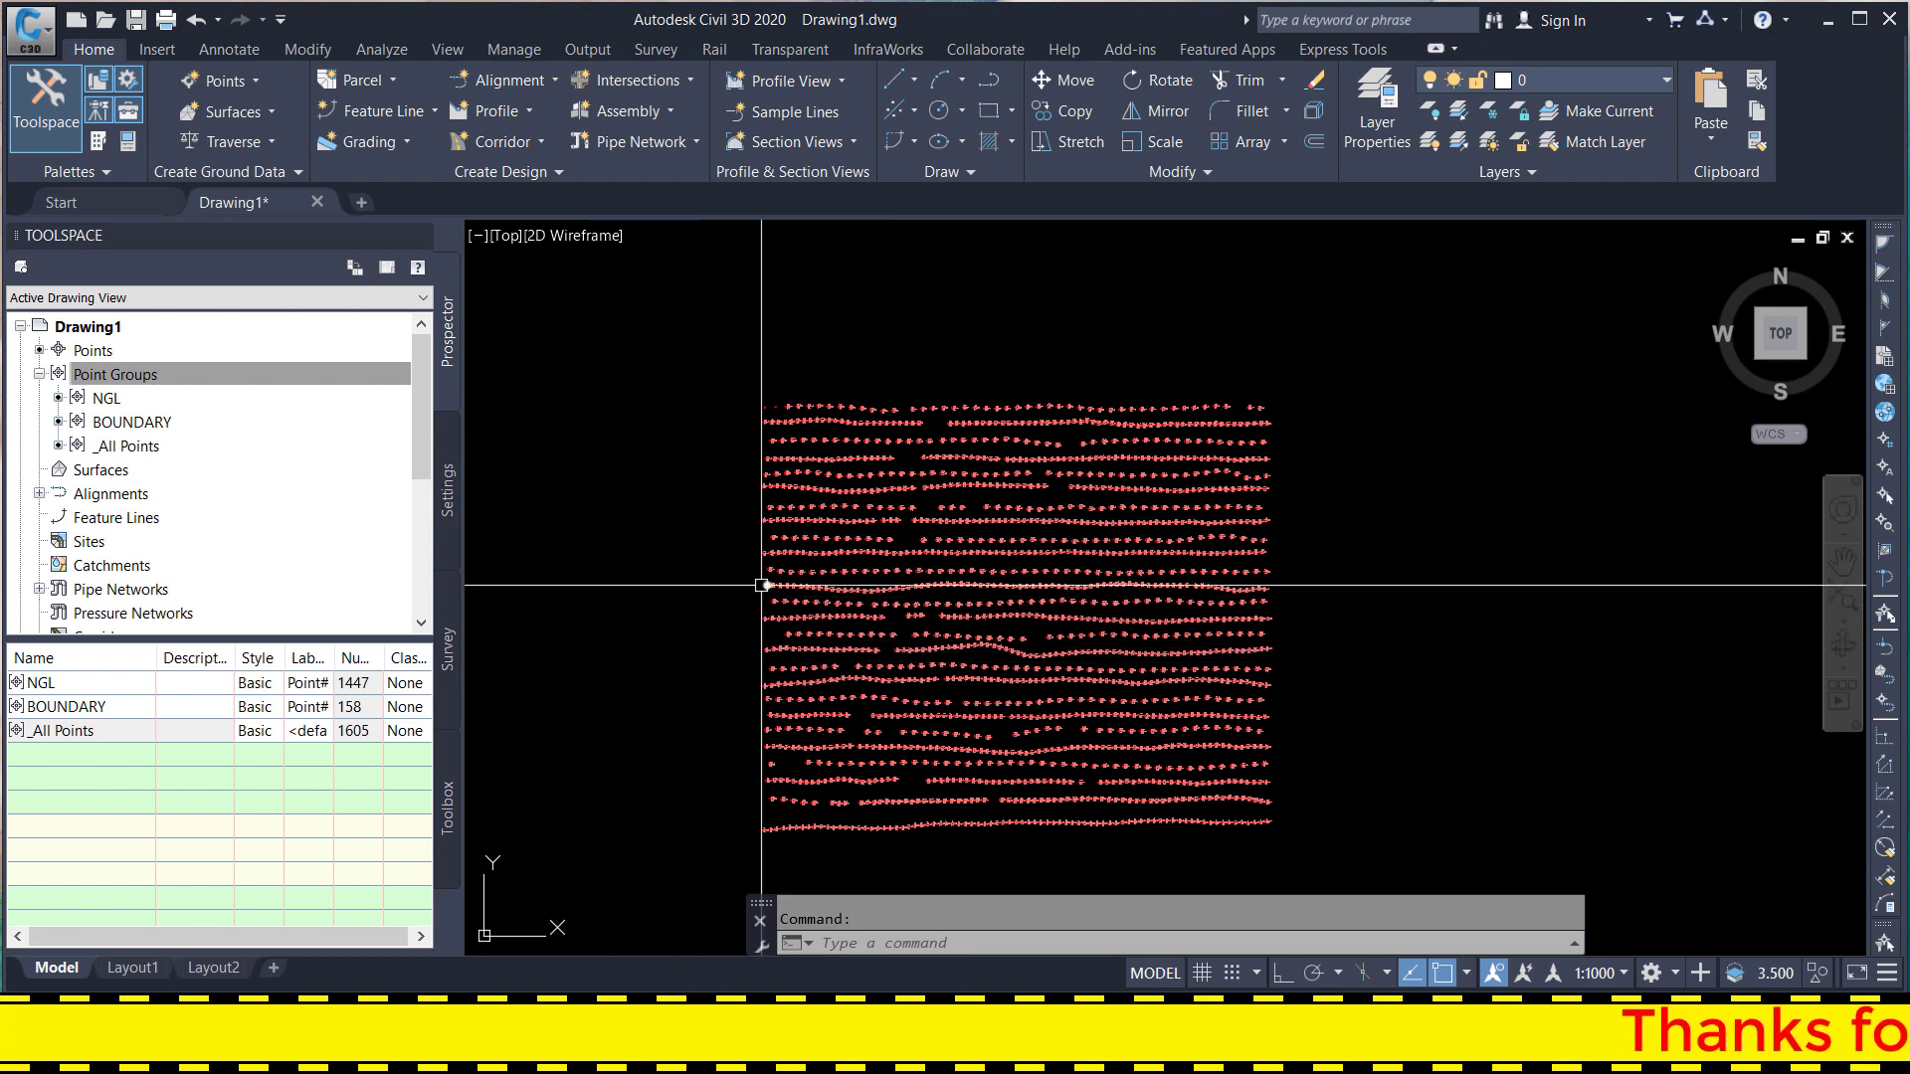
- List the NGL points, then the BOUNDARY points, and bring up BOUNDARY's actions menu
click(767, 597)
scroll(823, 538, up, 3)
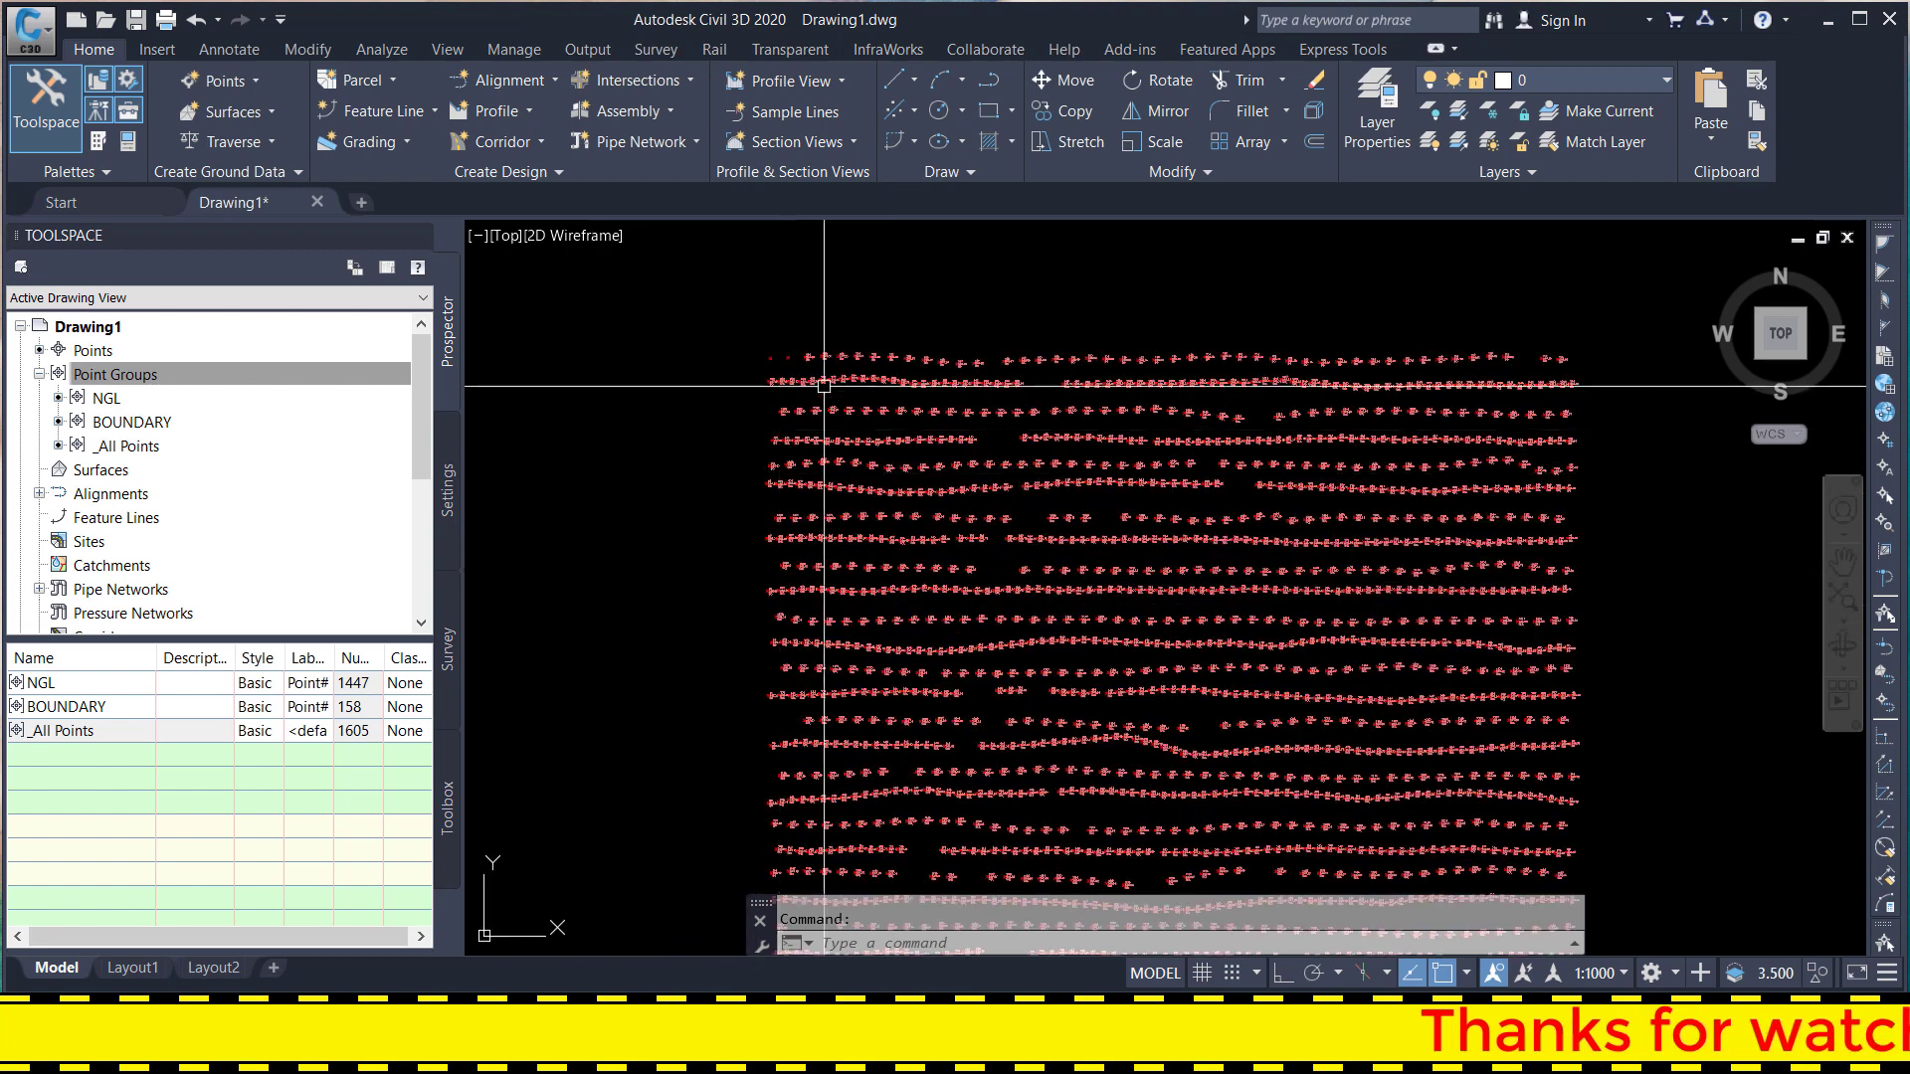
scroll(929, 398, up, 3)
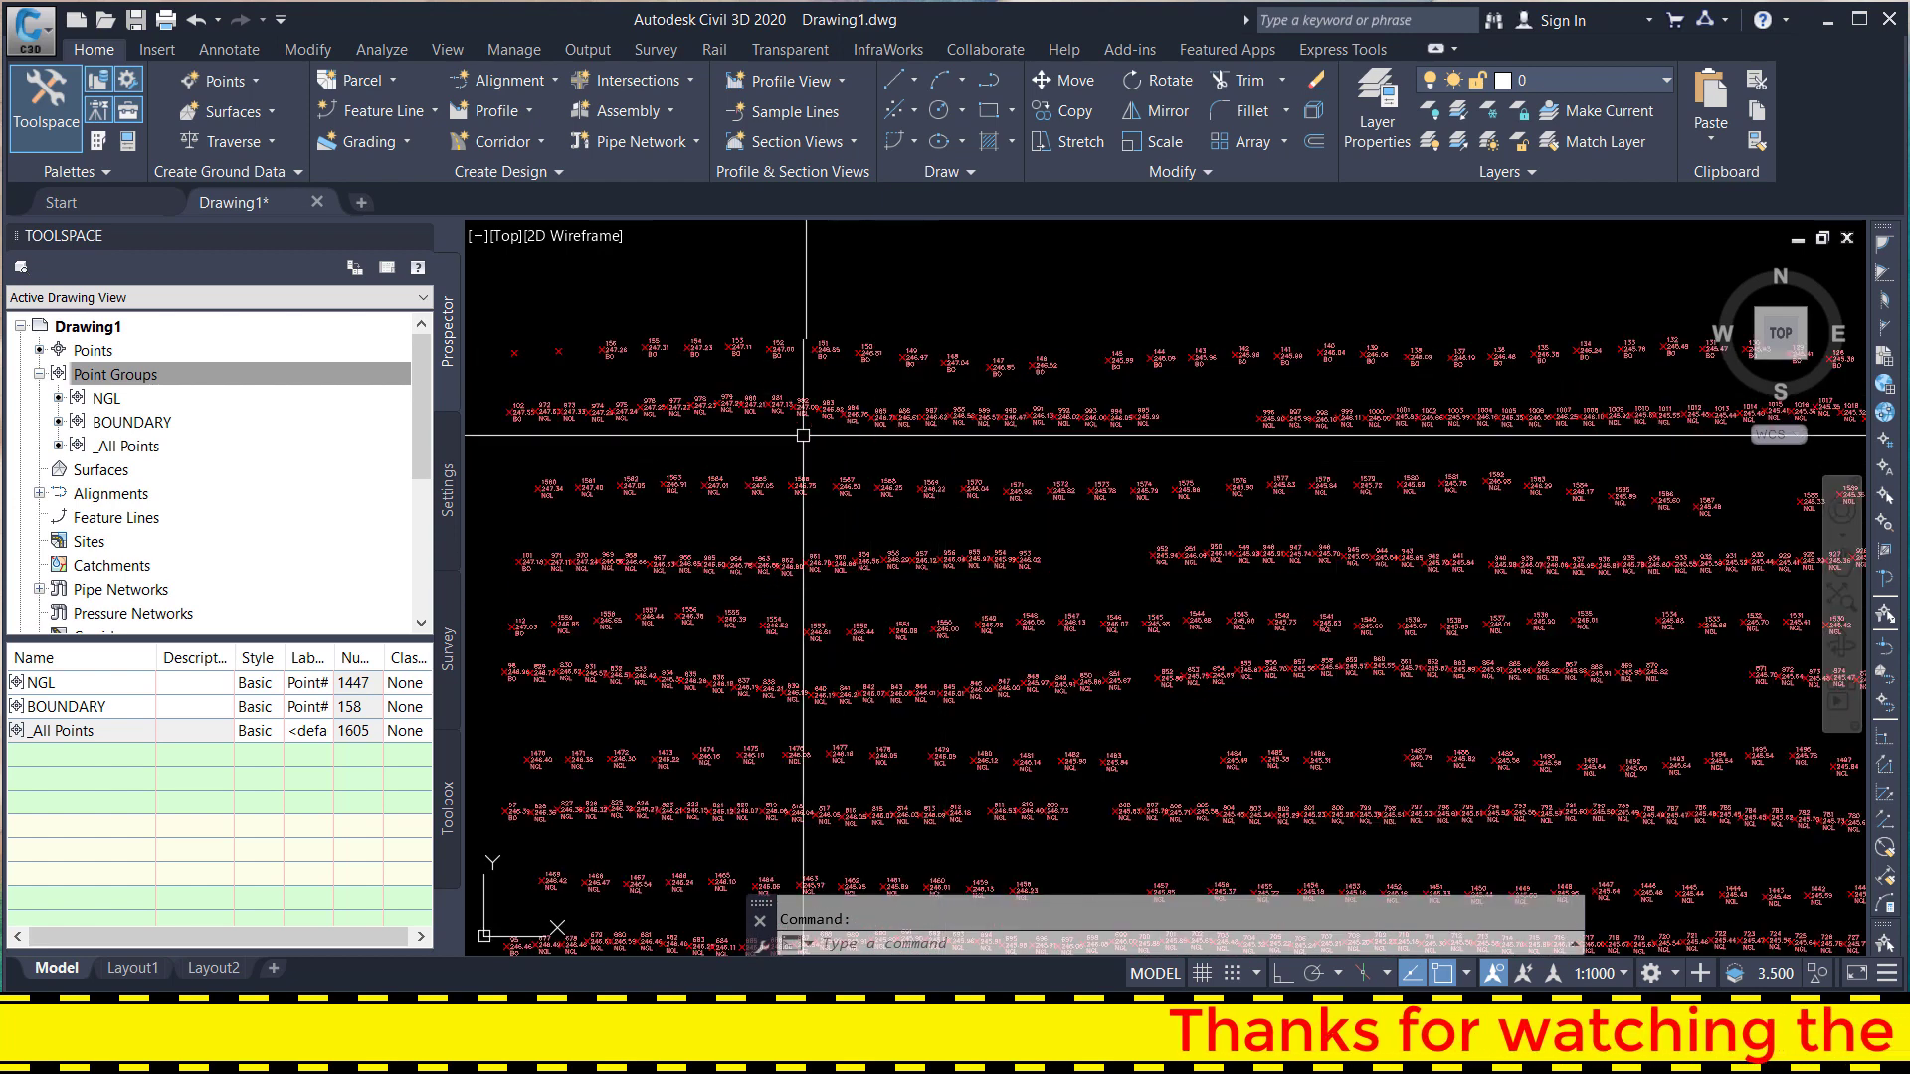
scroll(895, 448, down, 2)
scroll(1094, 472, down, 3)
scroll(1192, 482, up, 4)
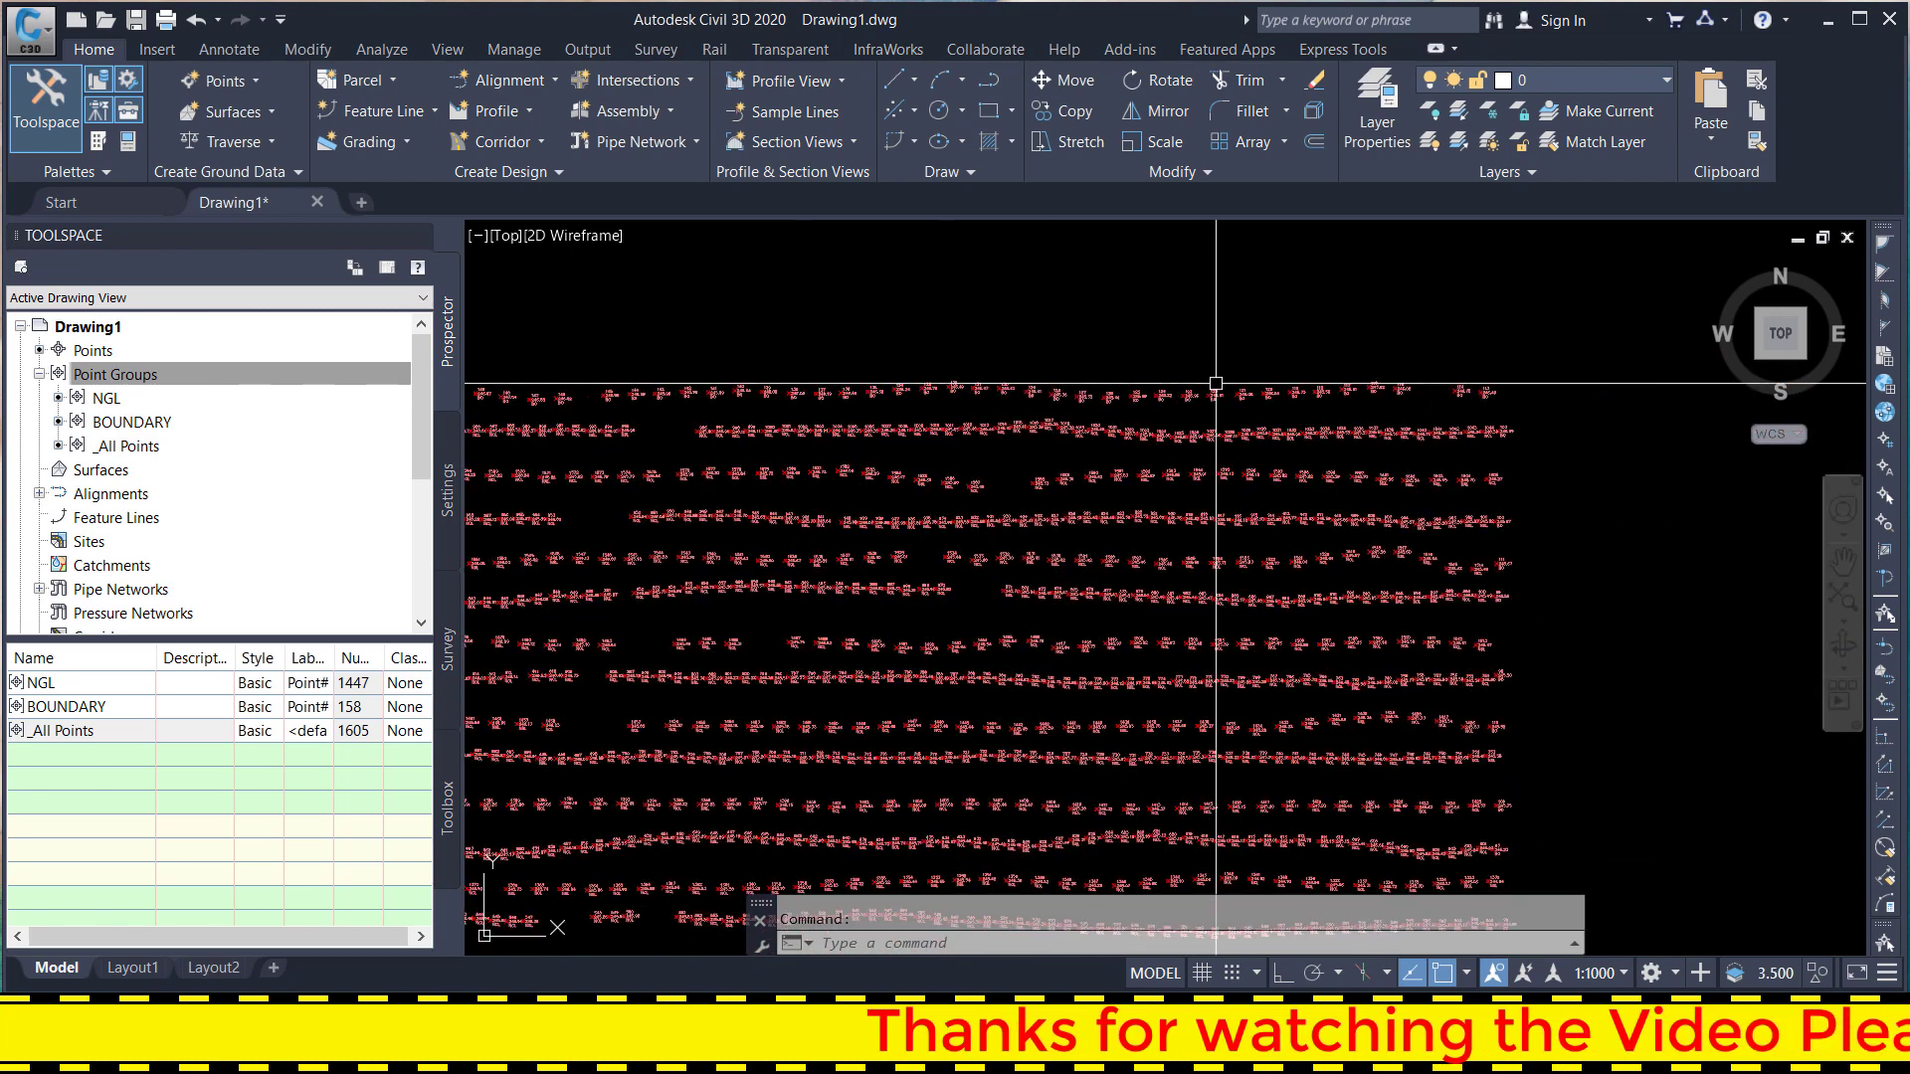
click(109, 400)
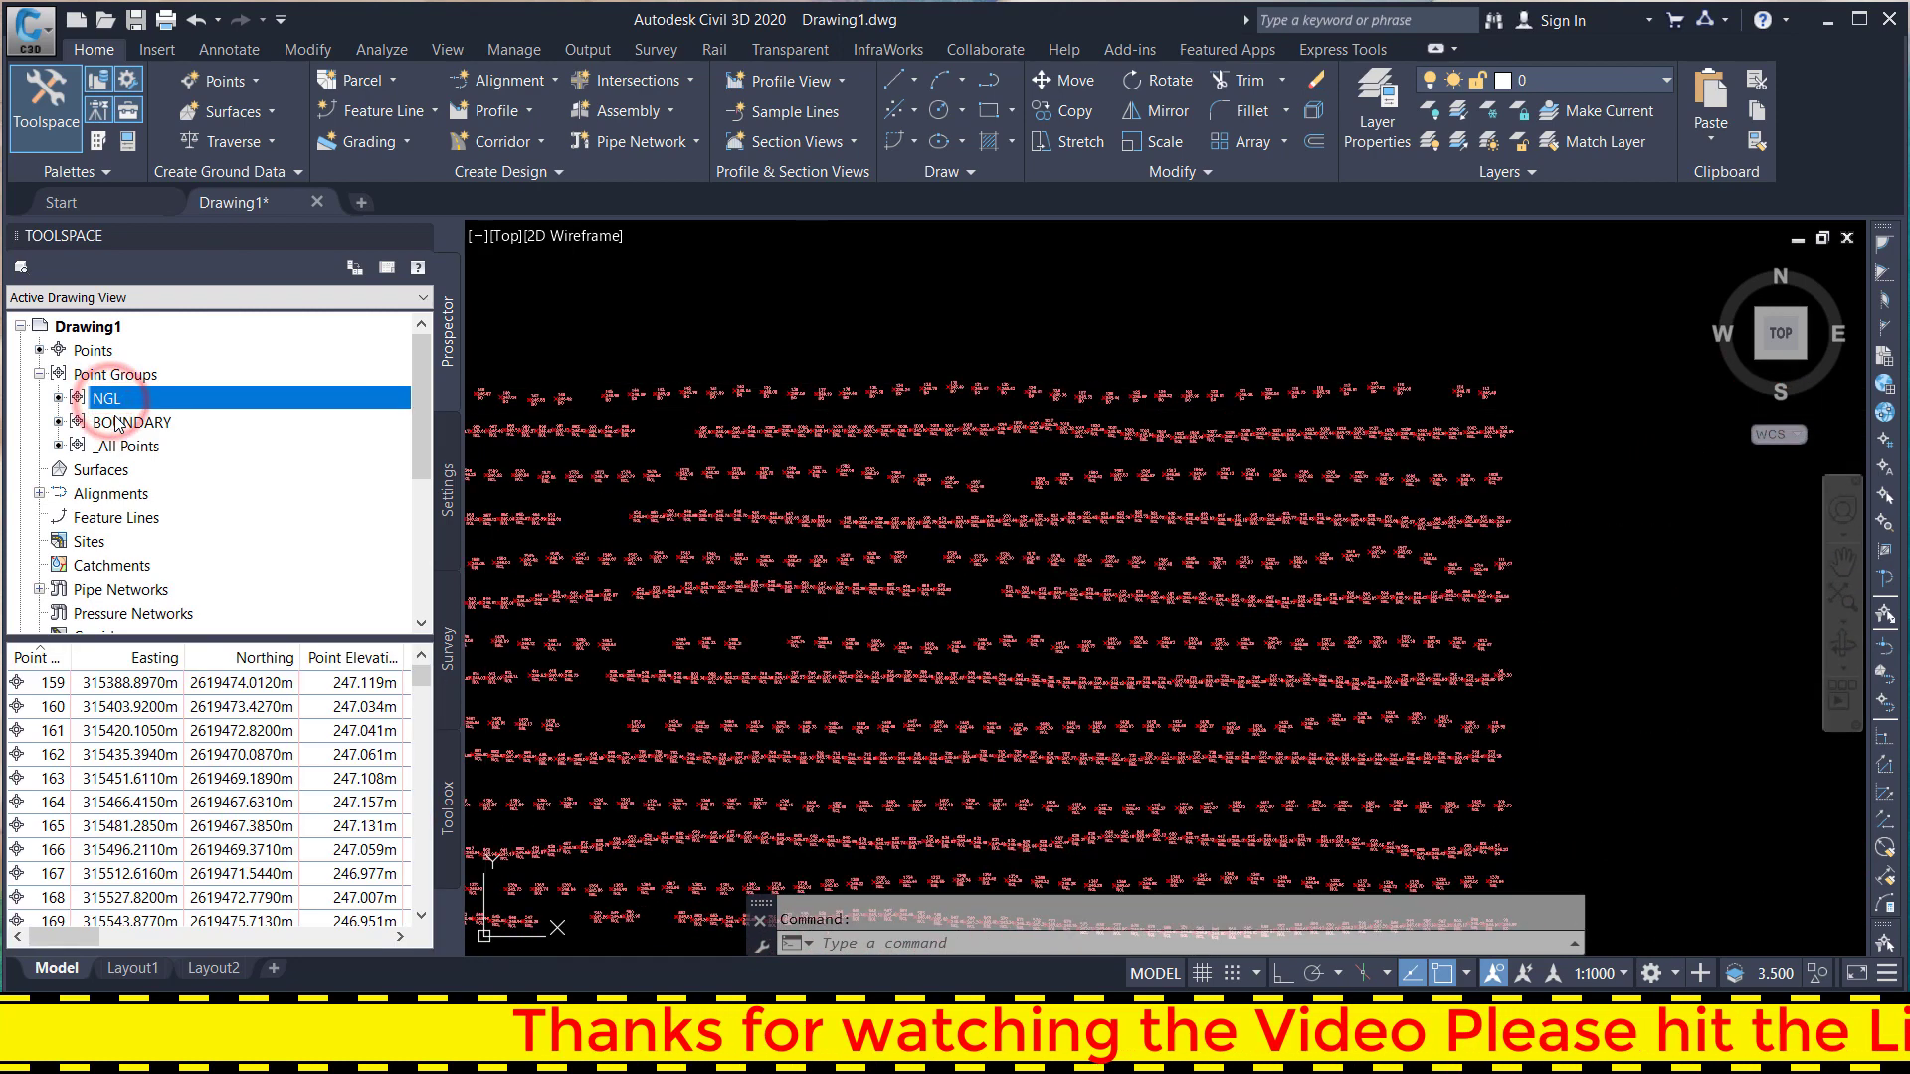
click(116, 423)
right_click(131, 428)
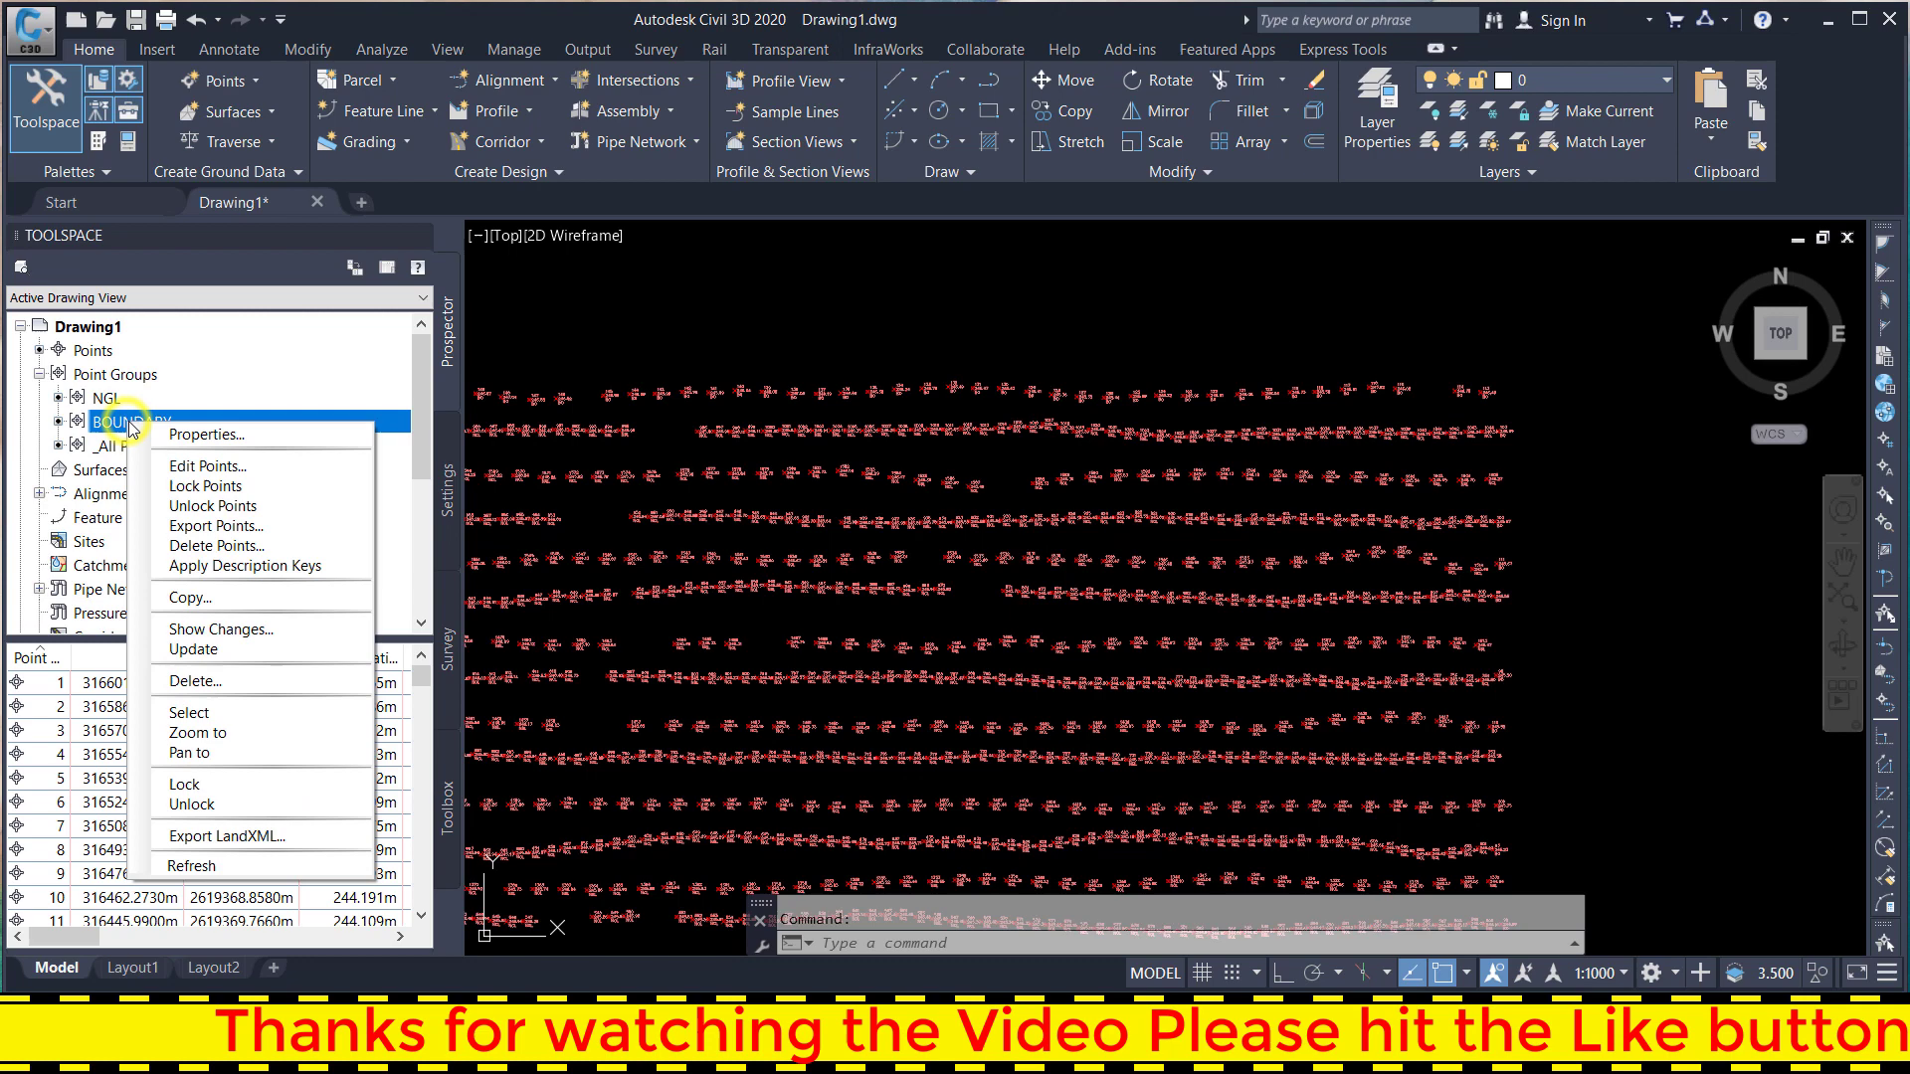
- Set the BOUNDARY group's point label style to Point Number Only and apply it
click(180, 436)
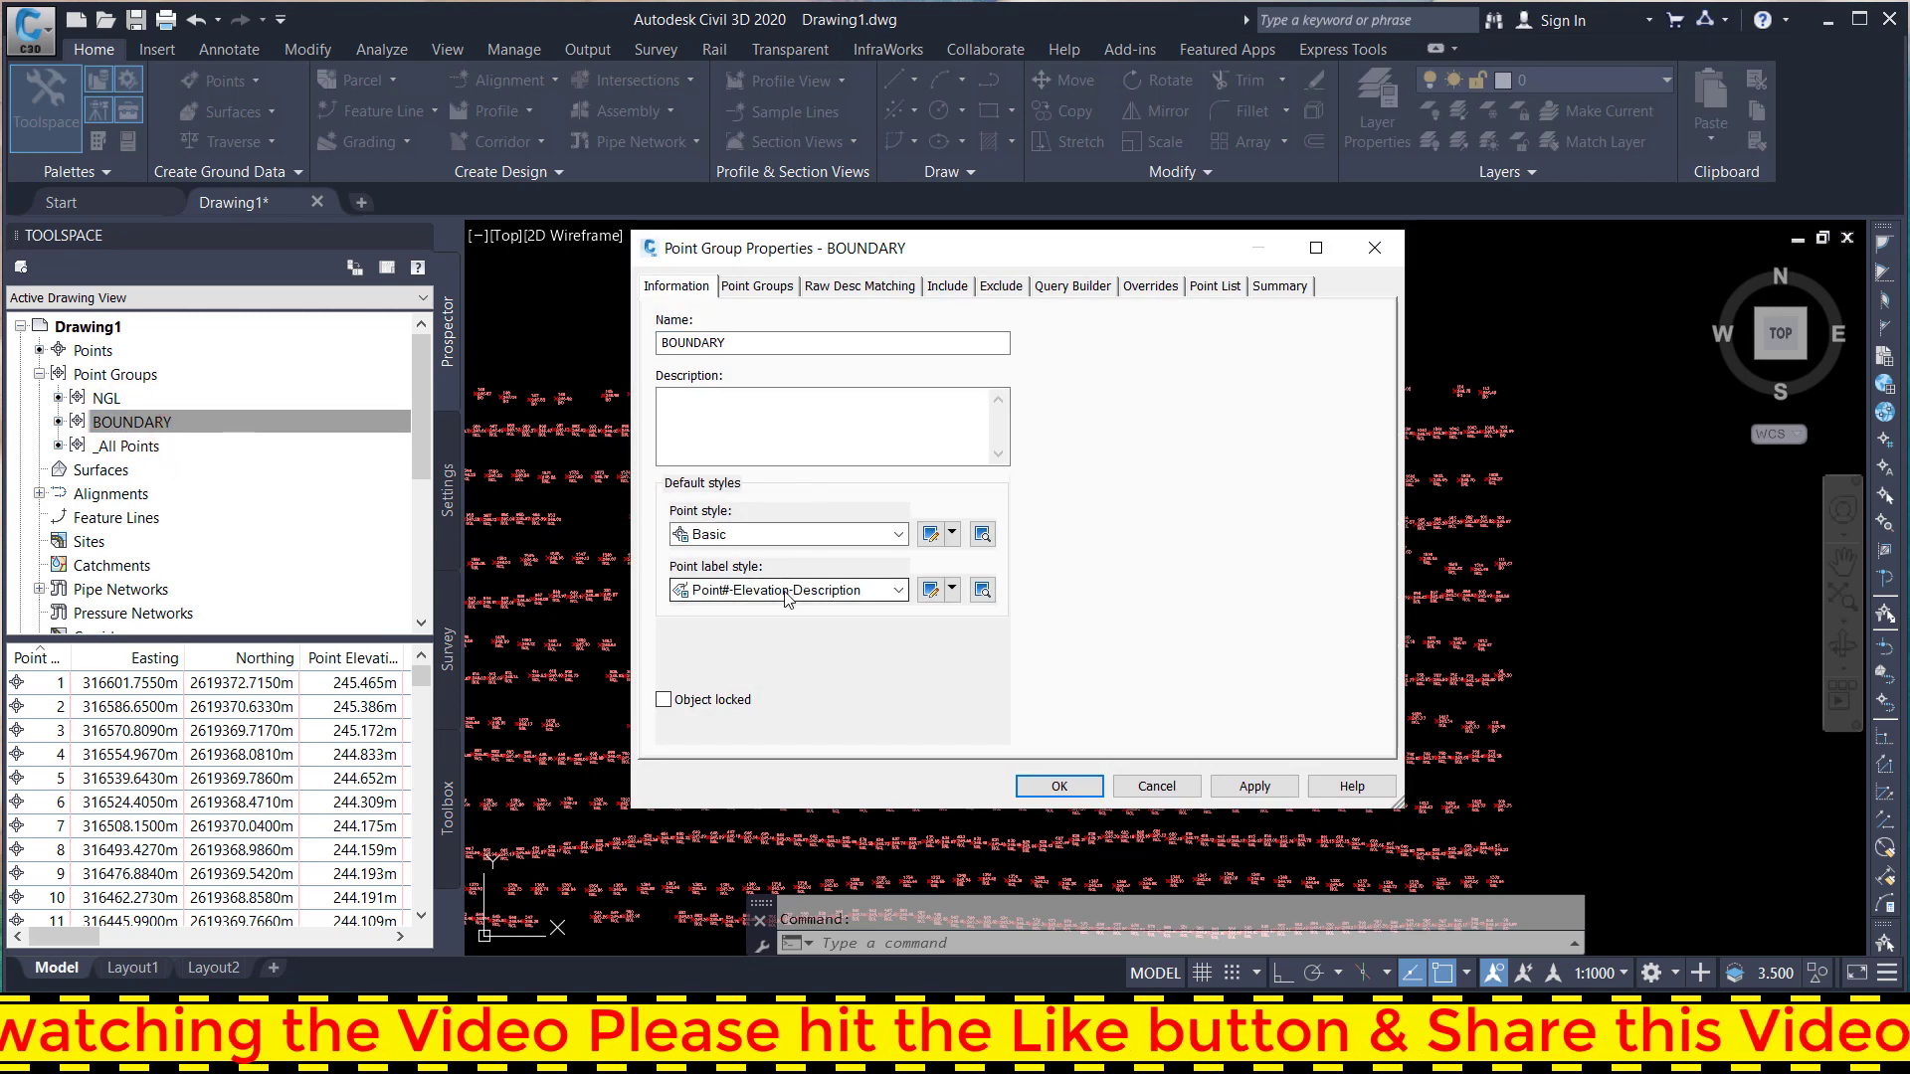
click(788, 594)
click(754, 702)
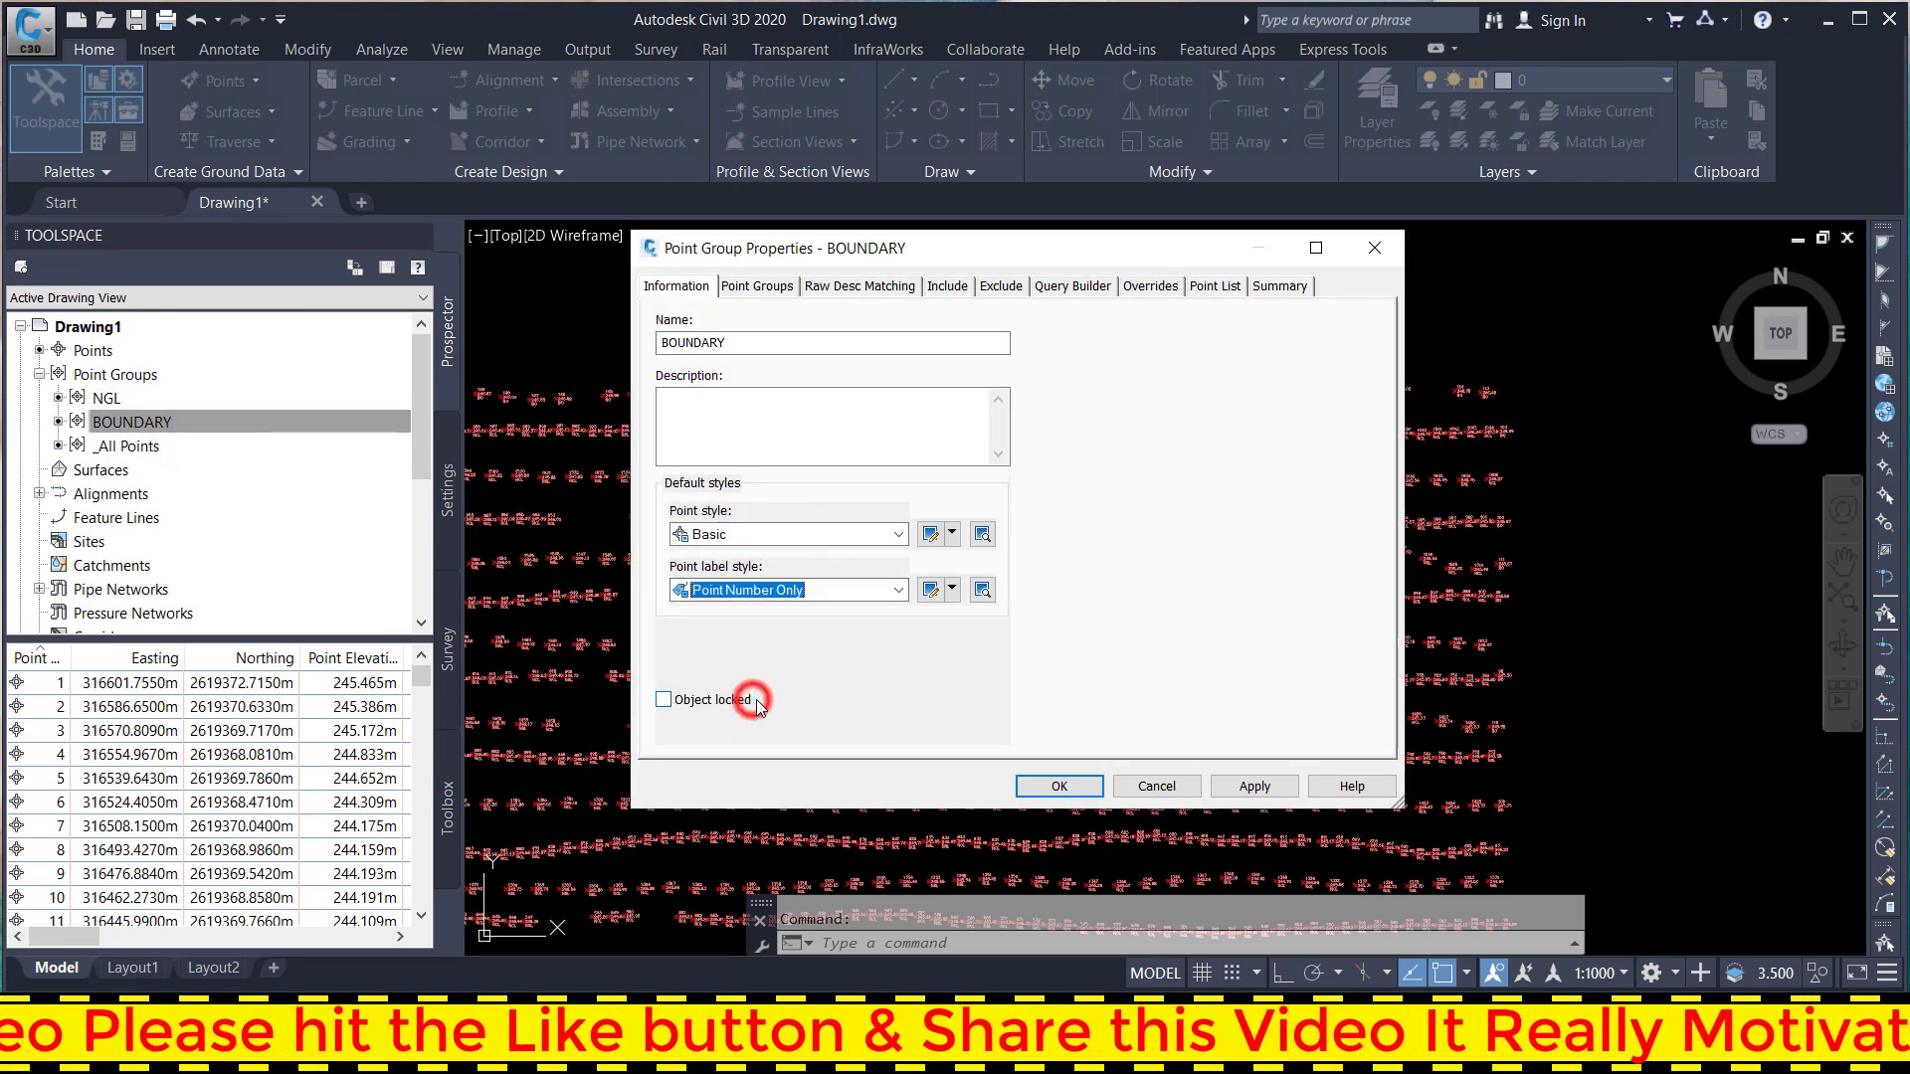
click(876, 599)
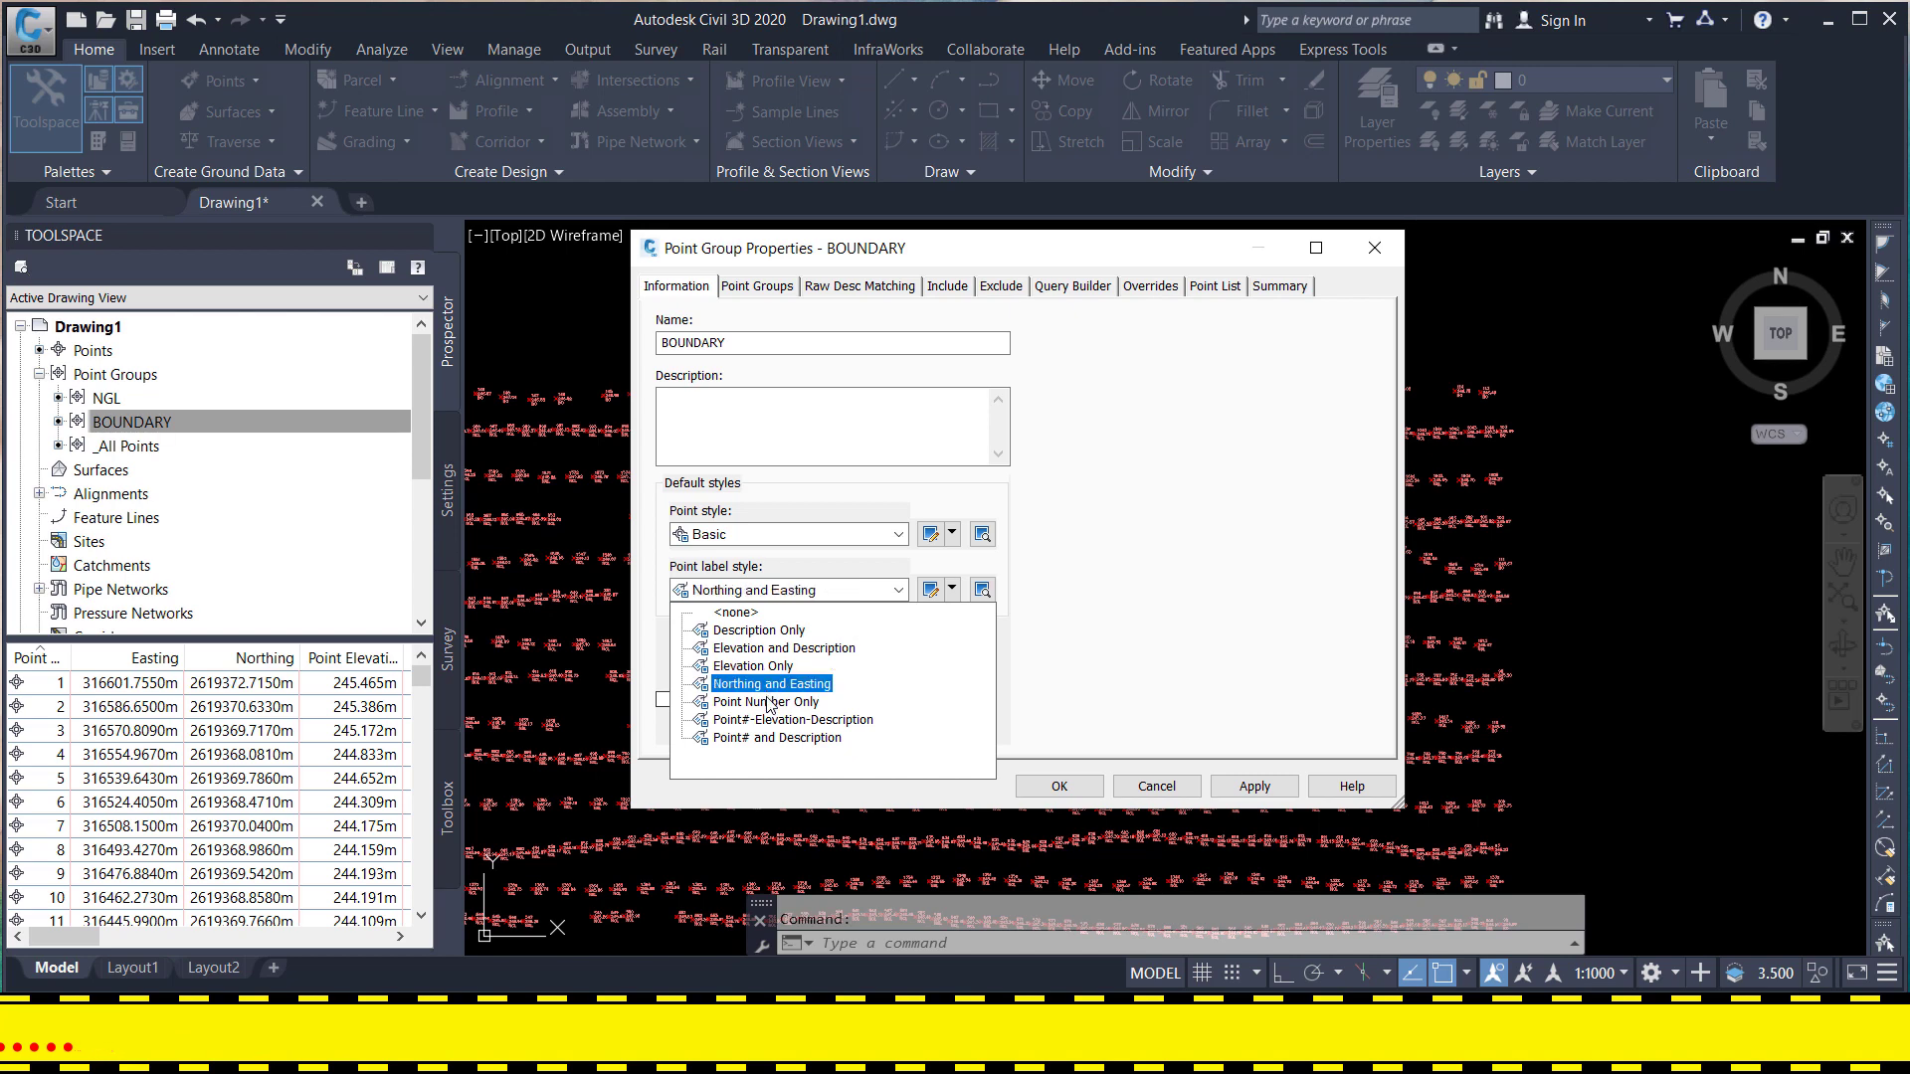
click(768, 702)
click(1257, 787)
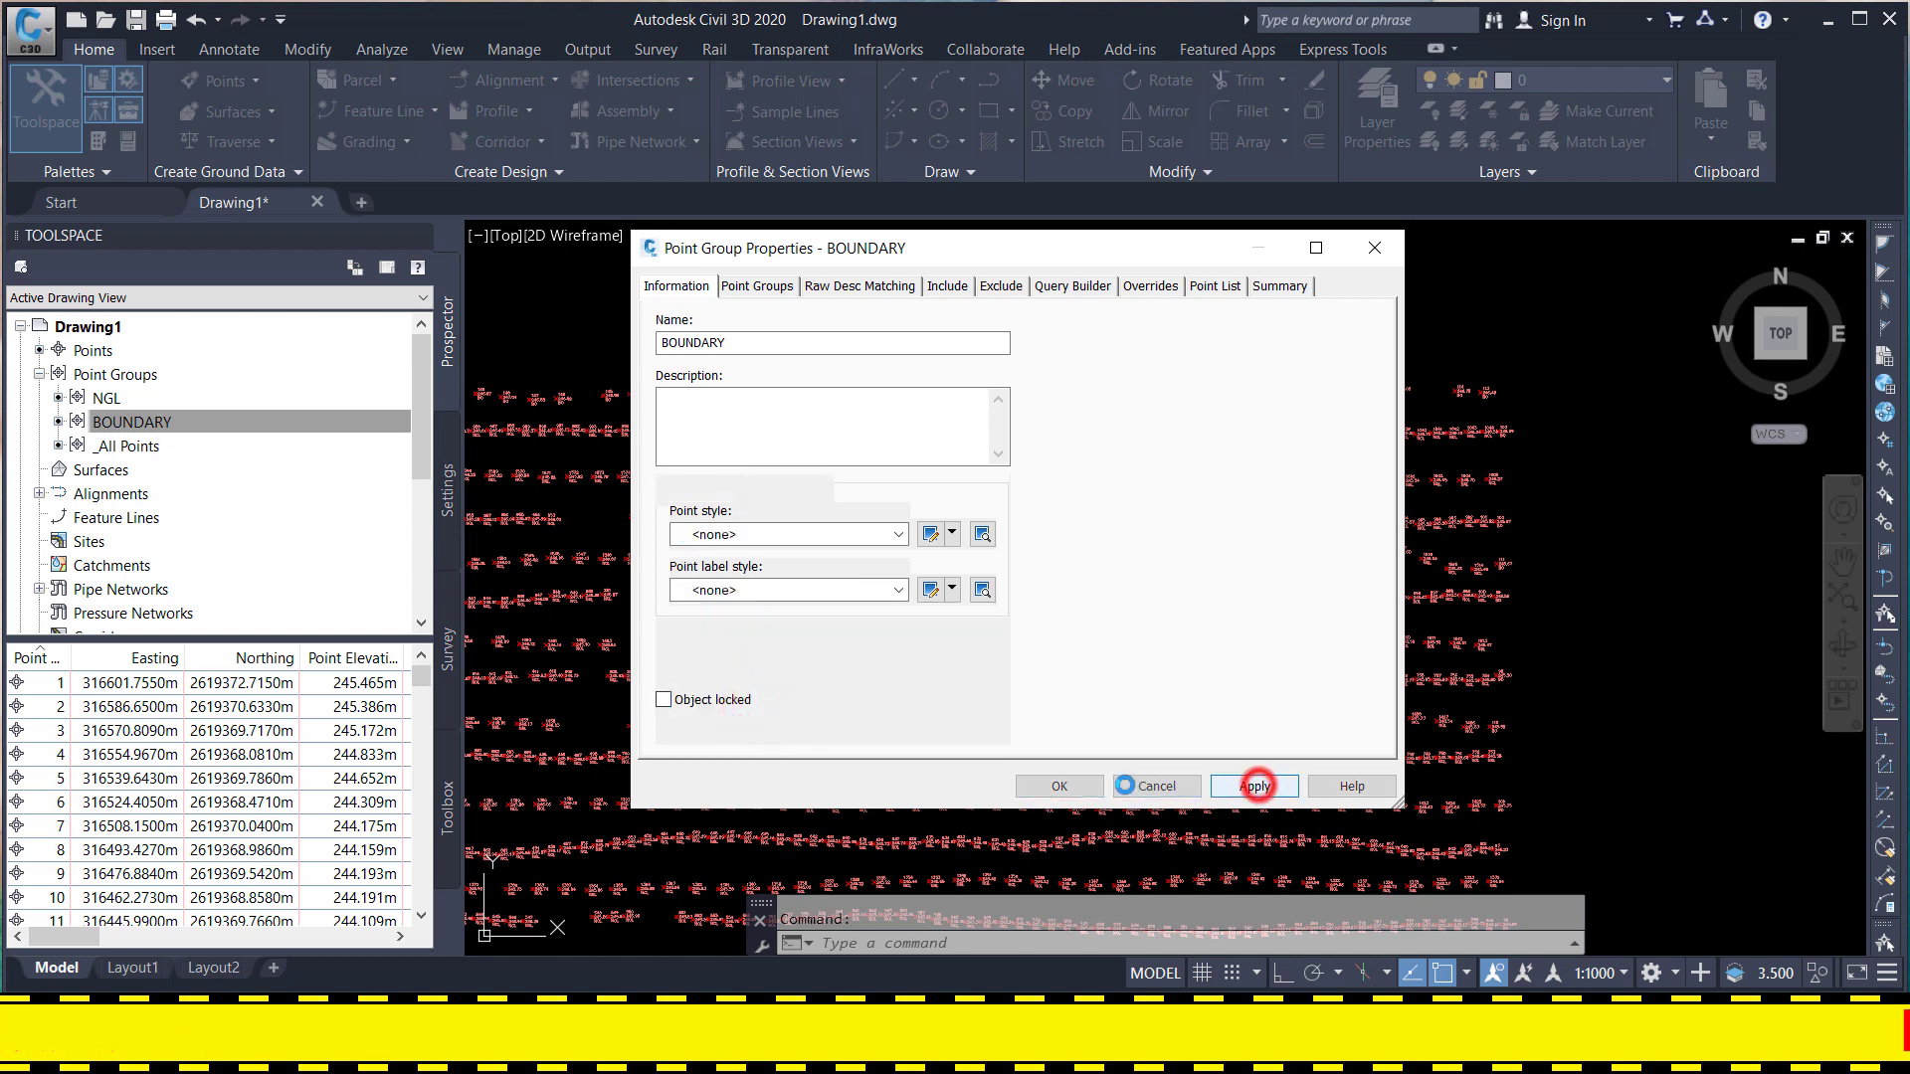
click(1066, 786)
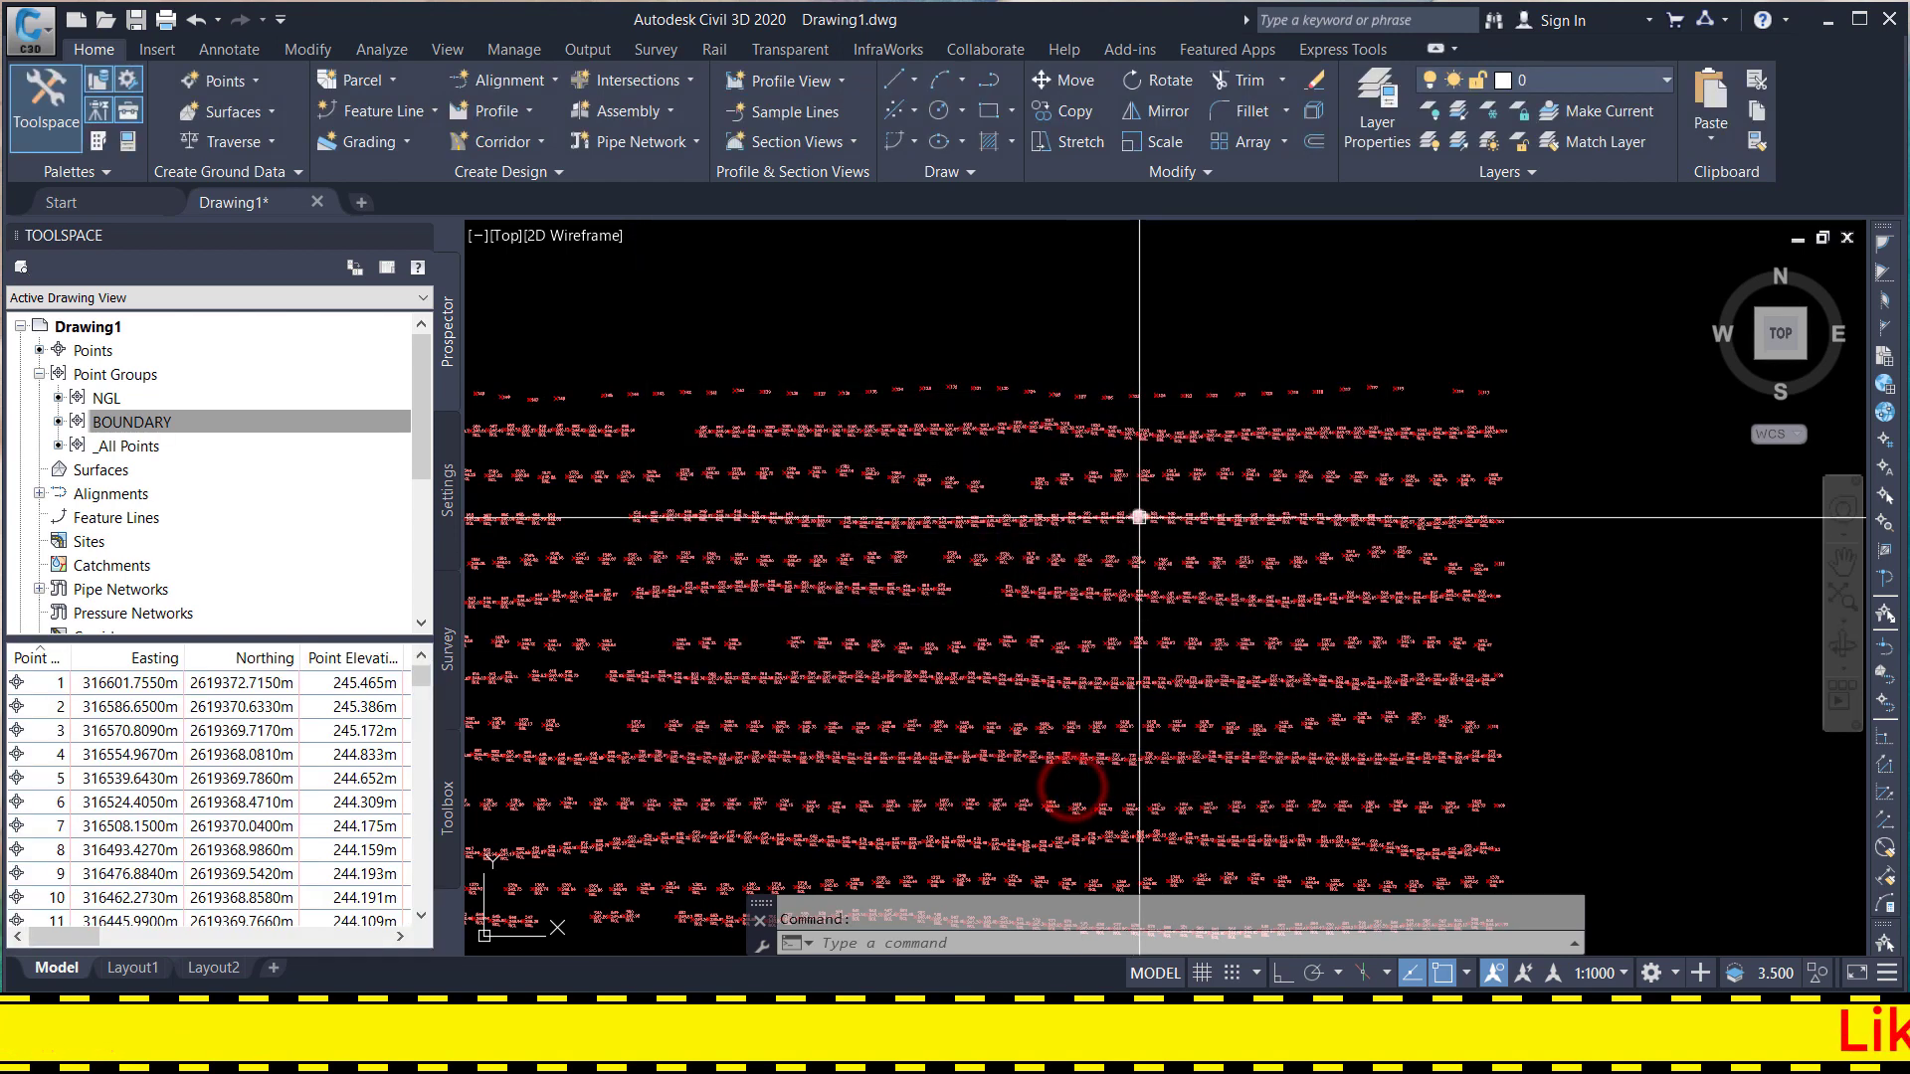
- Zoom around the drawing to check the current point labels
scroll(1308, 390, up, 7)
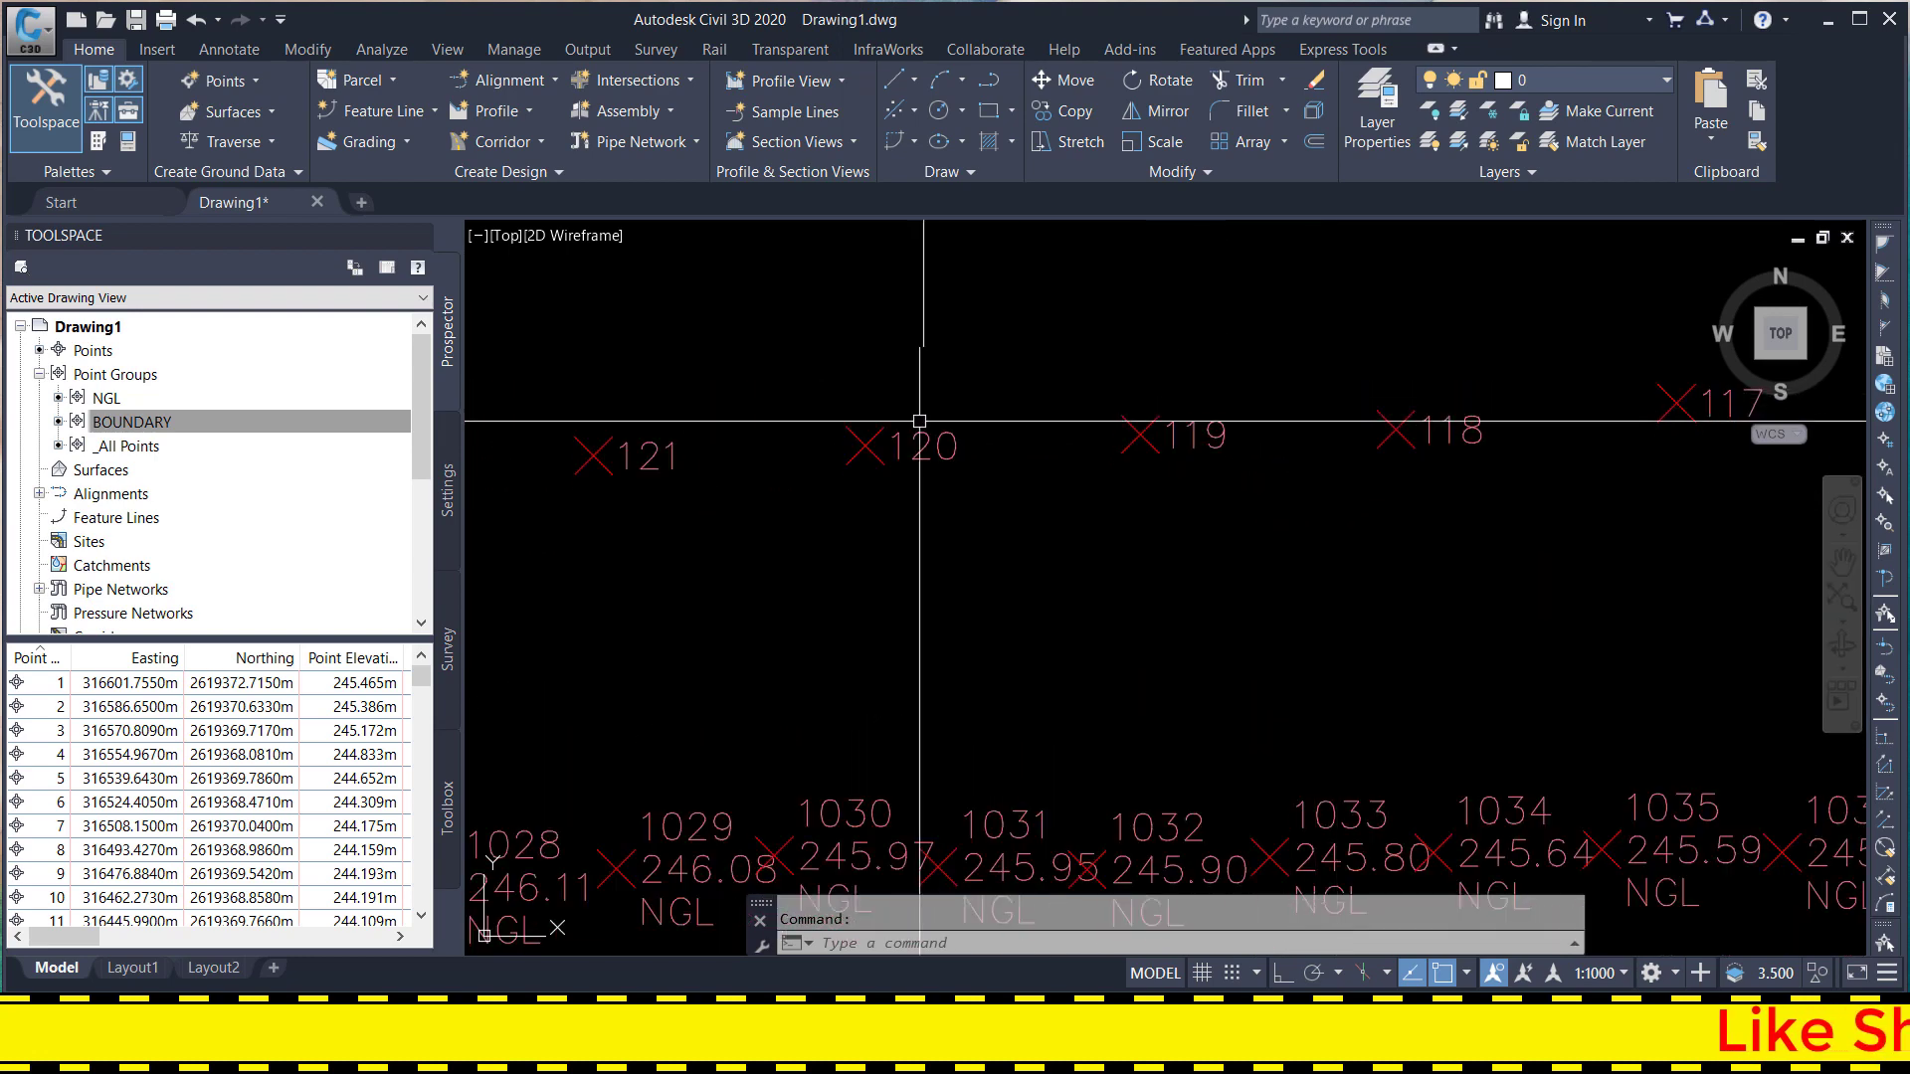
scroll(980, 429, down, 3)
scroll(929, 418, up, 2)
scroll(929, 418, up, 2)
scroll(929, 418, down, 4)
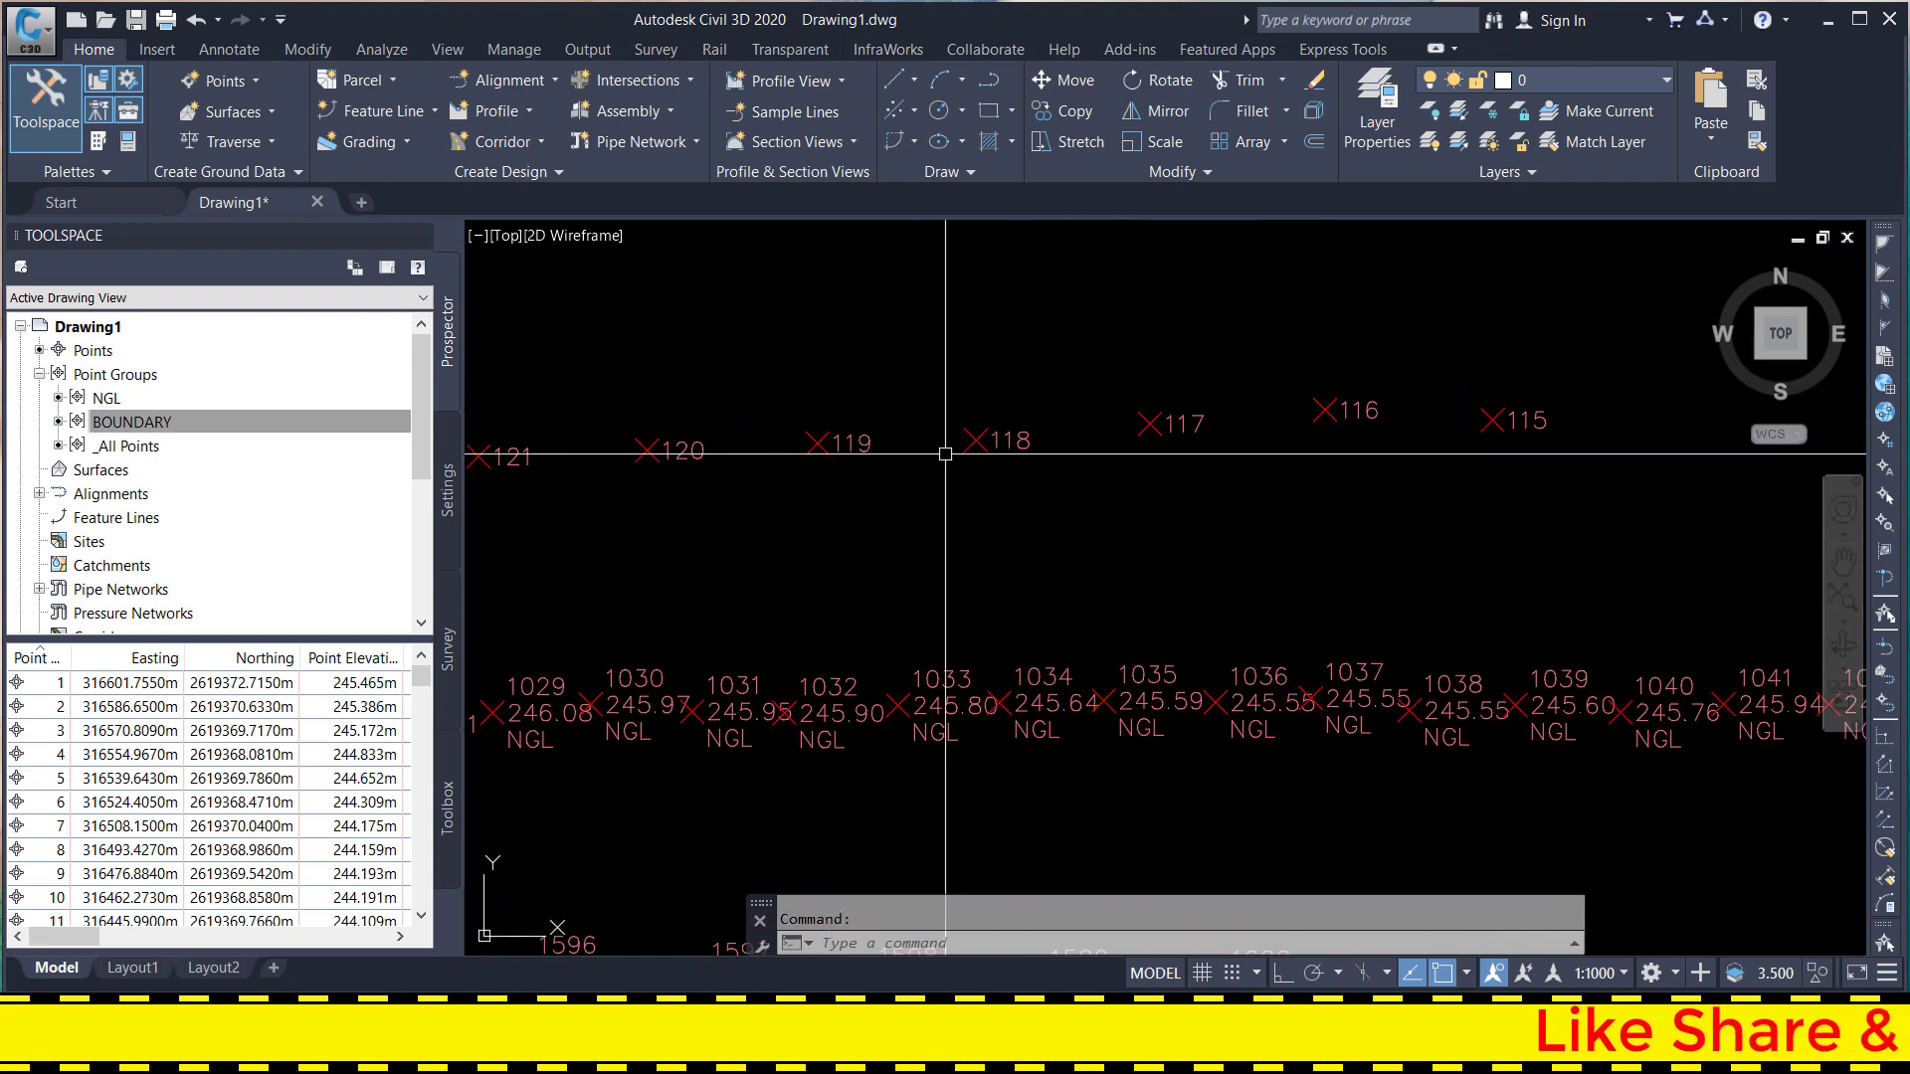
scroll(1217, 443, up, 2)
scroll(1055, 477, down, 4)
scroll(1056, 476, down, 2)
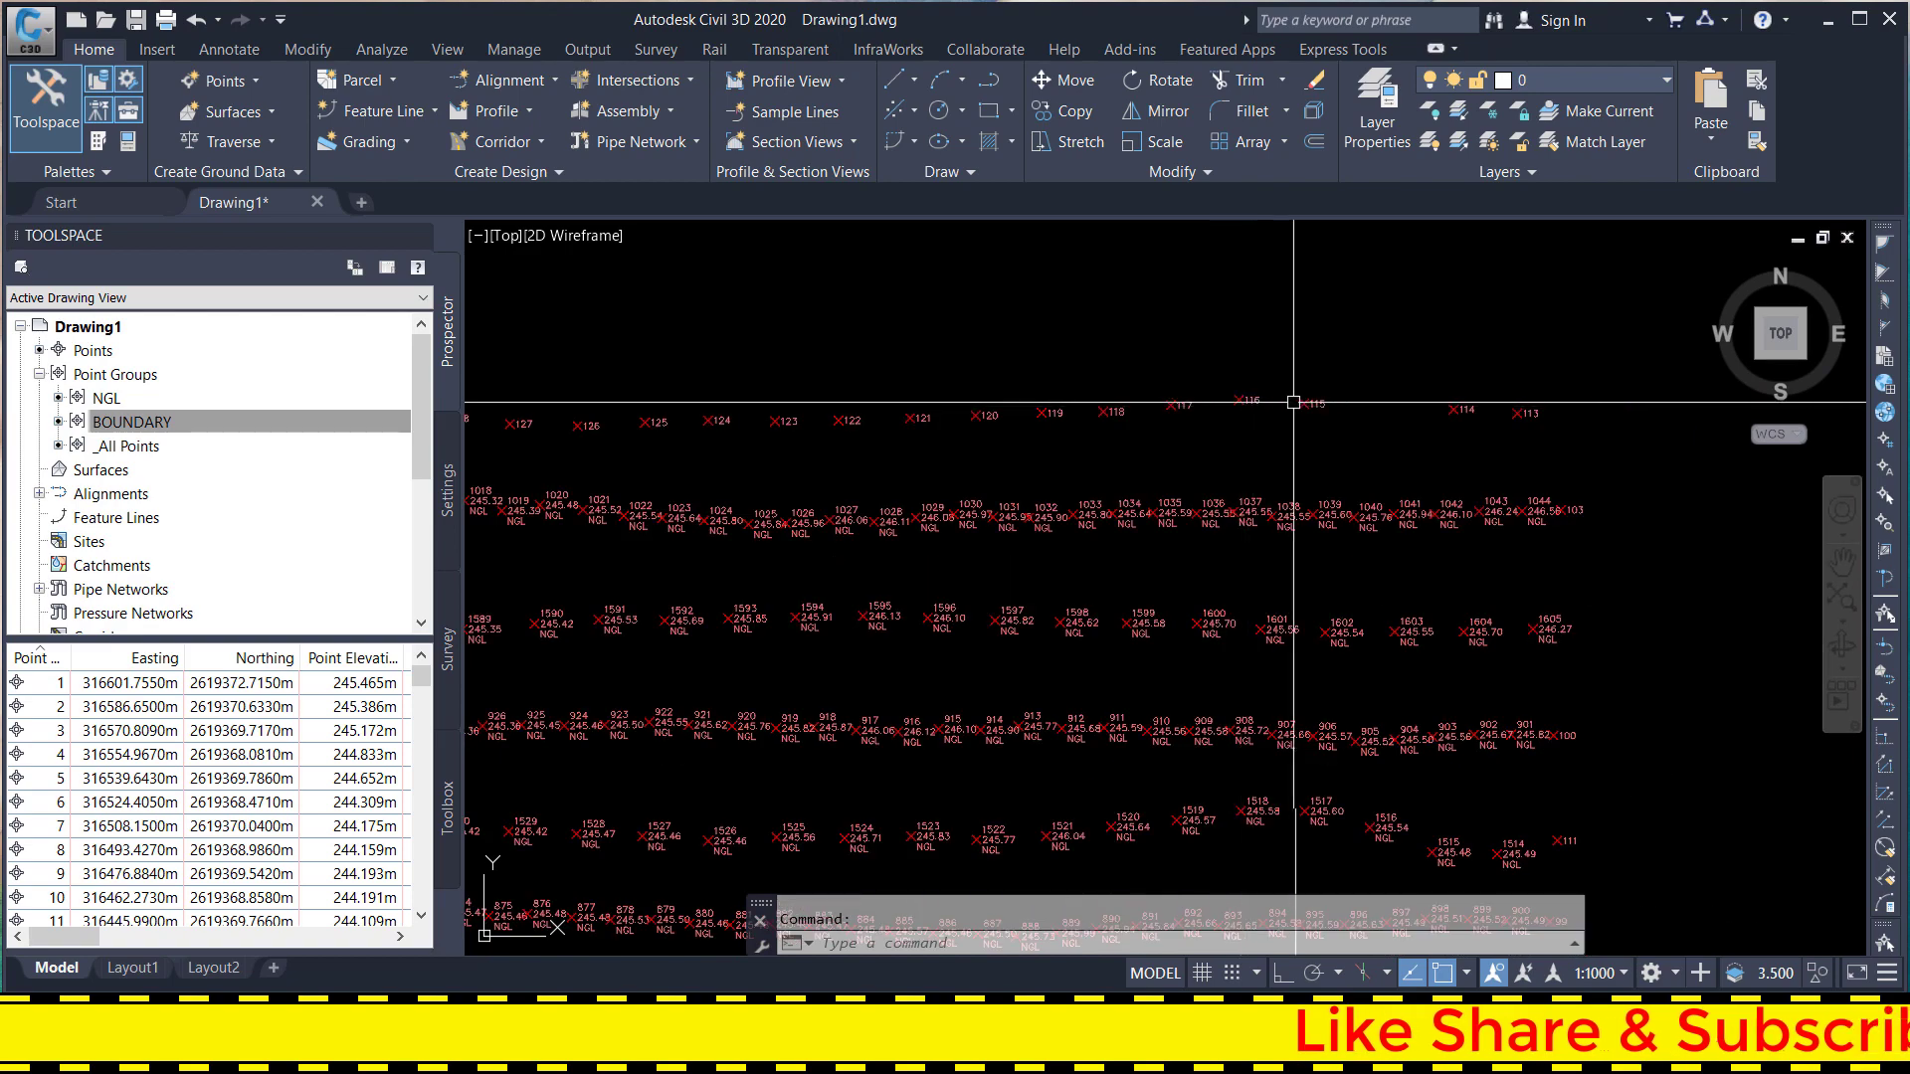
scroll(1056, 477, up, 3)
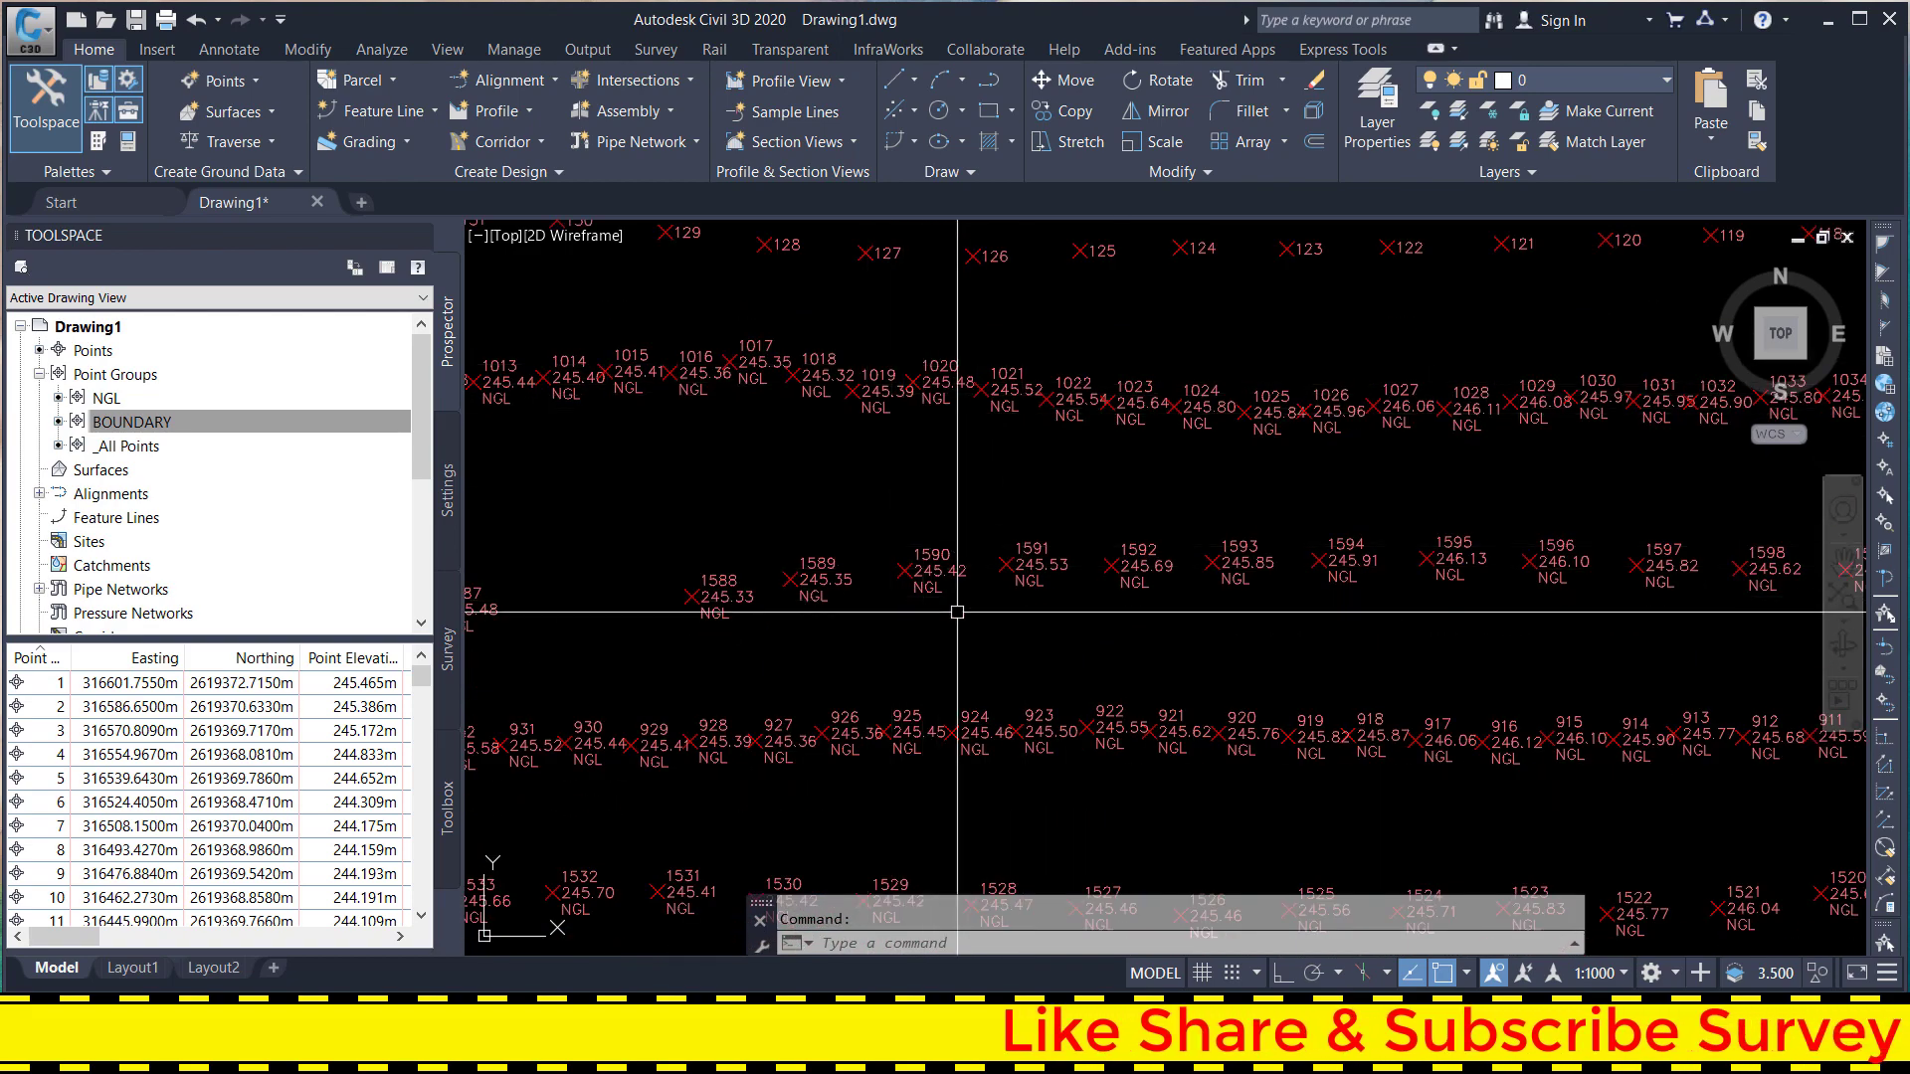
scroll(923, 545, up, 4)
scroll(976, 639, up, 2)
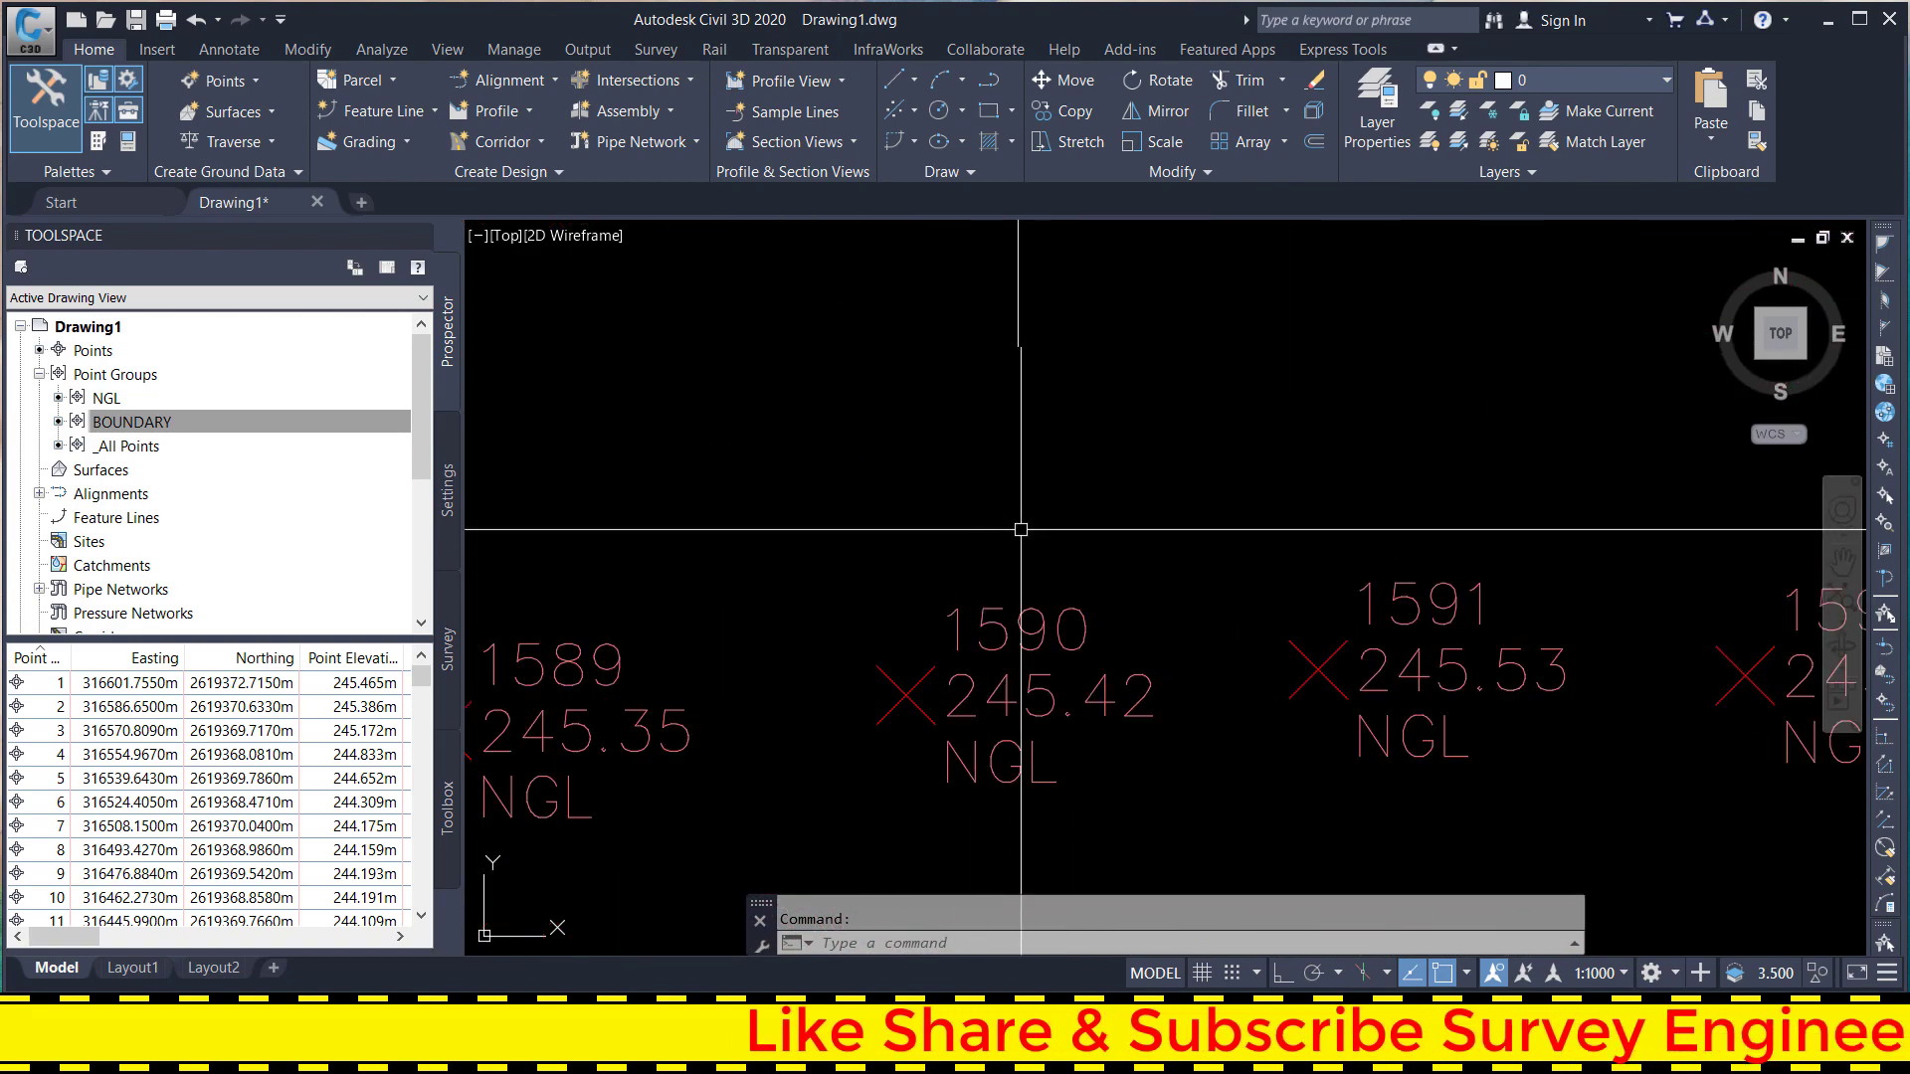
scroll(1018, 528, down, 4)
scroll(1029, 566, down, 3)
scroll(1029, 566, down, 2)
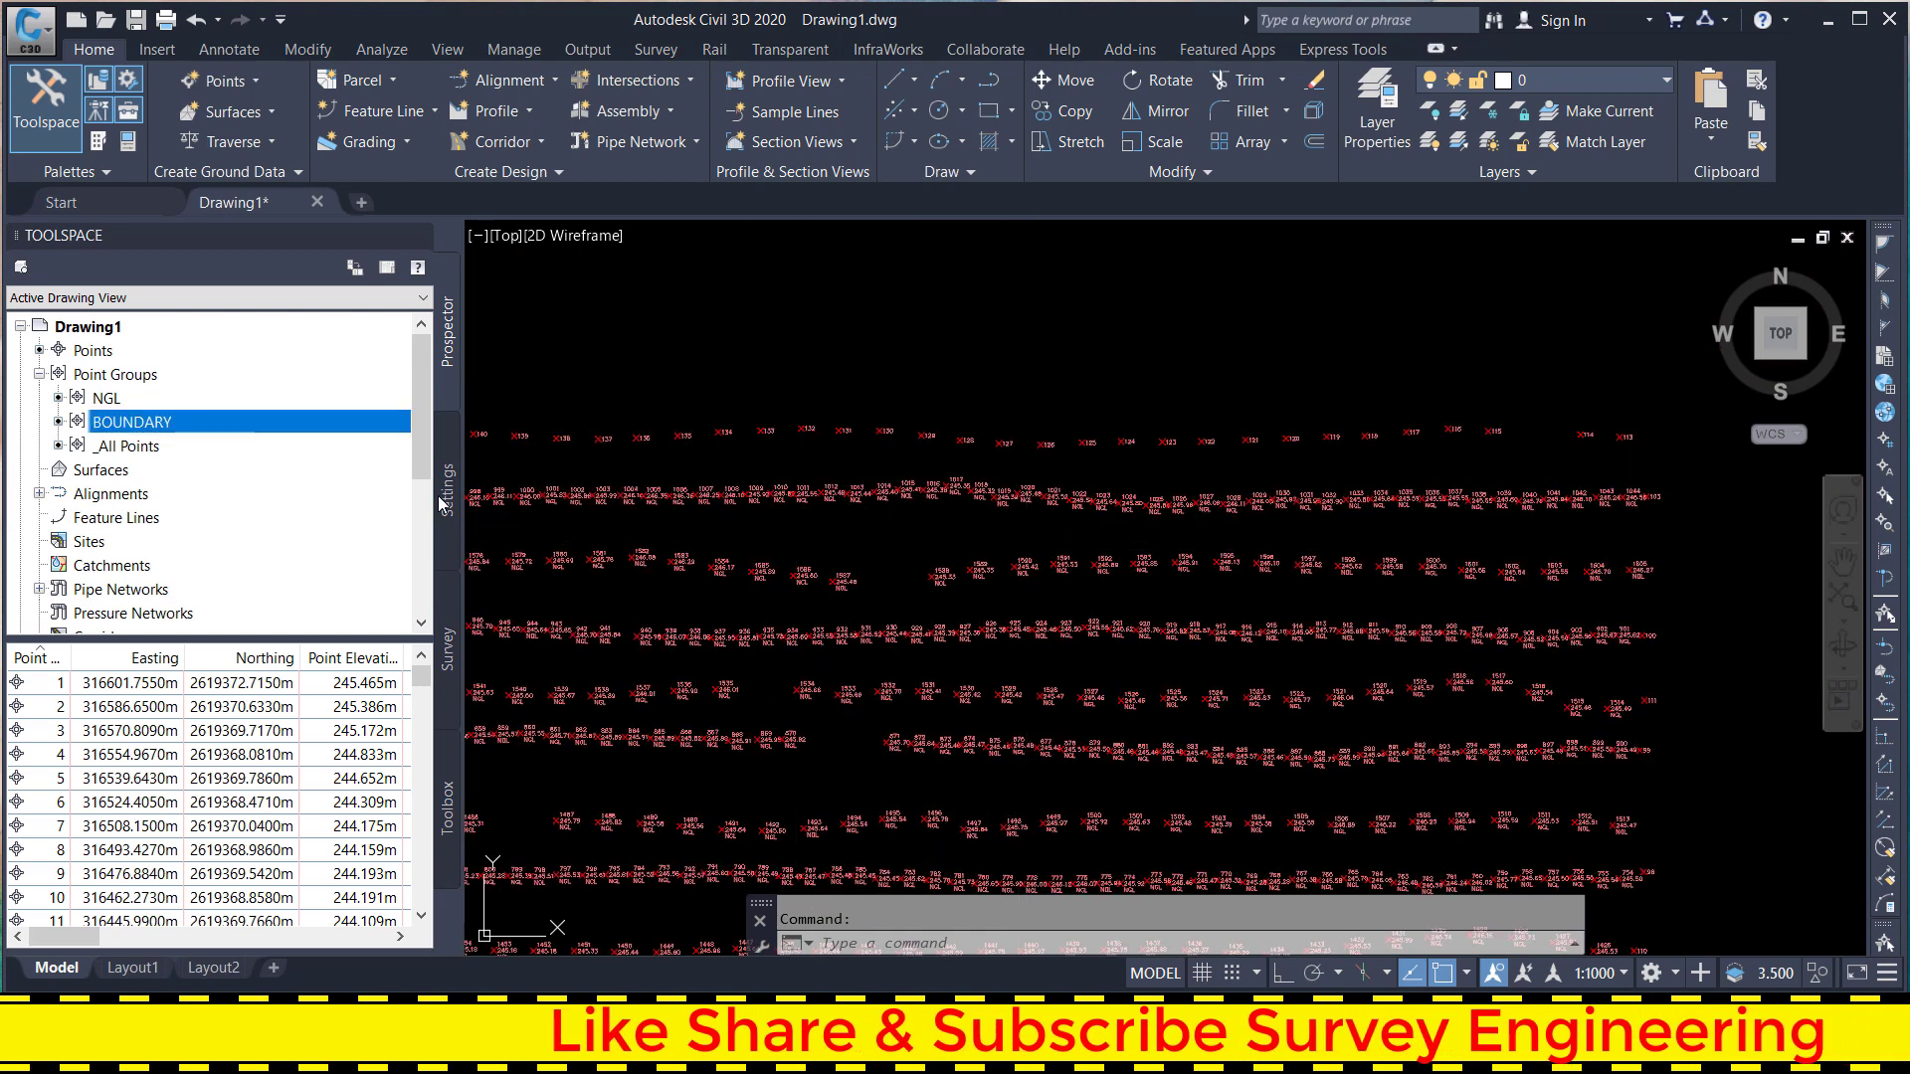
scroll(945, 425, down, 1)
scroll(945, 425, down, 1)
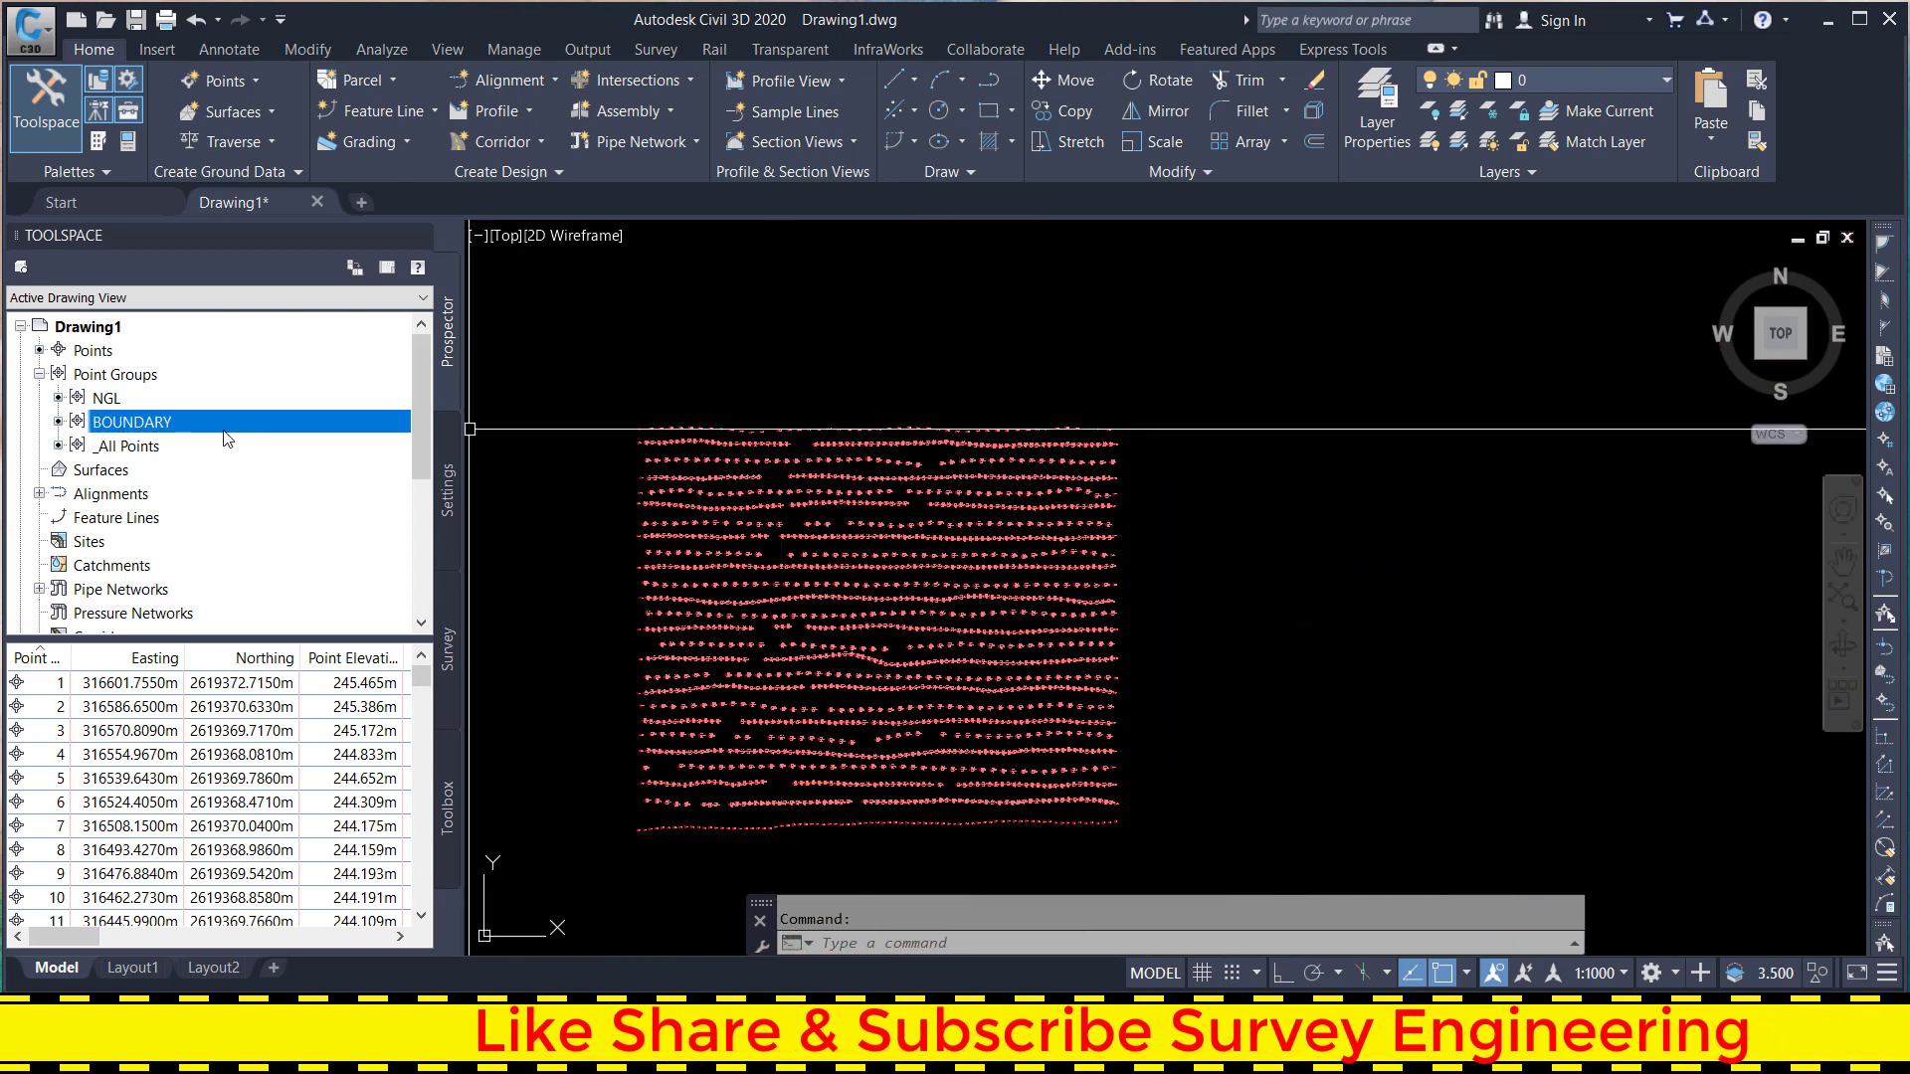
- Set the NGL group's point label style to Elevation Only and apply it
click(107, 401)
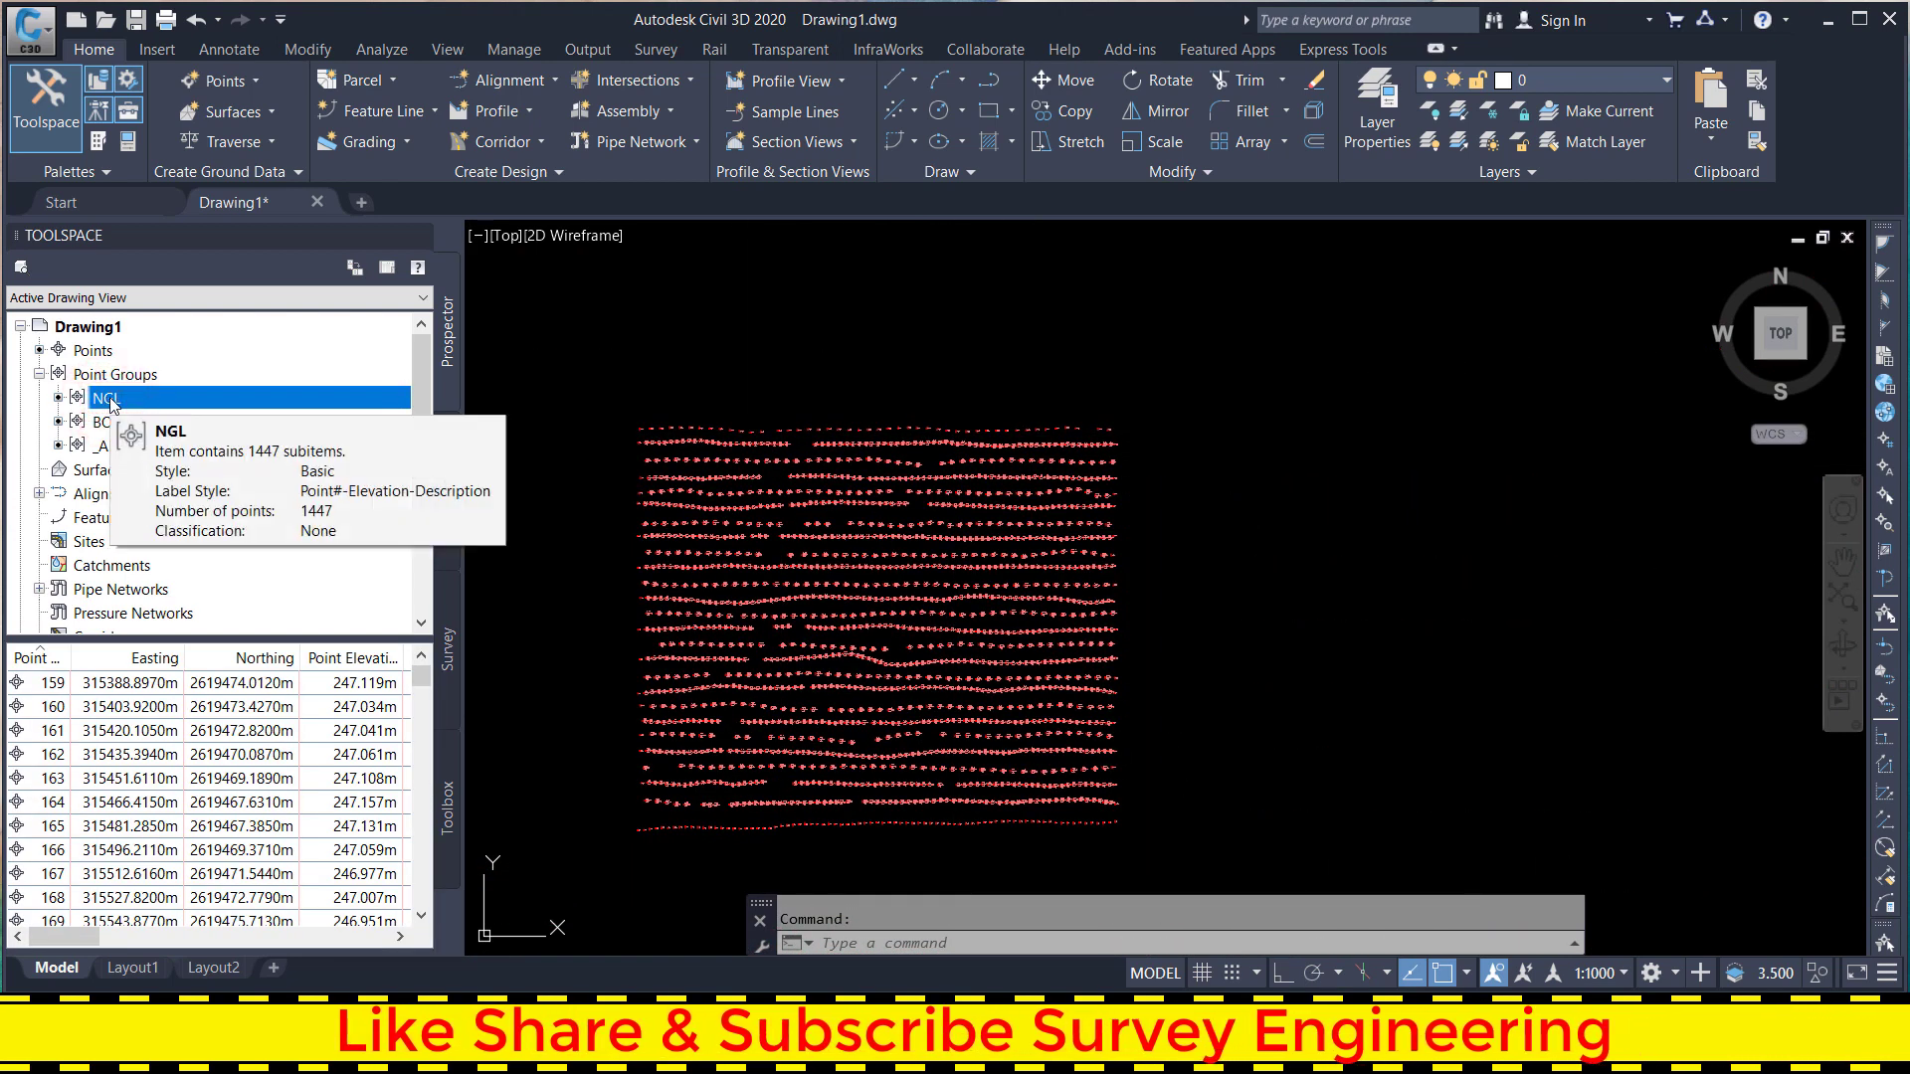
right_click(110, 401)
click(189, 409)
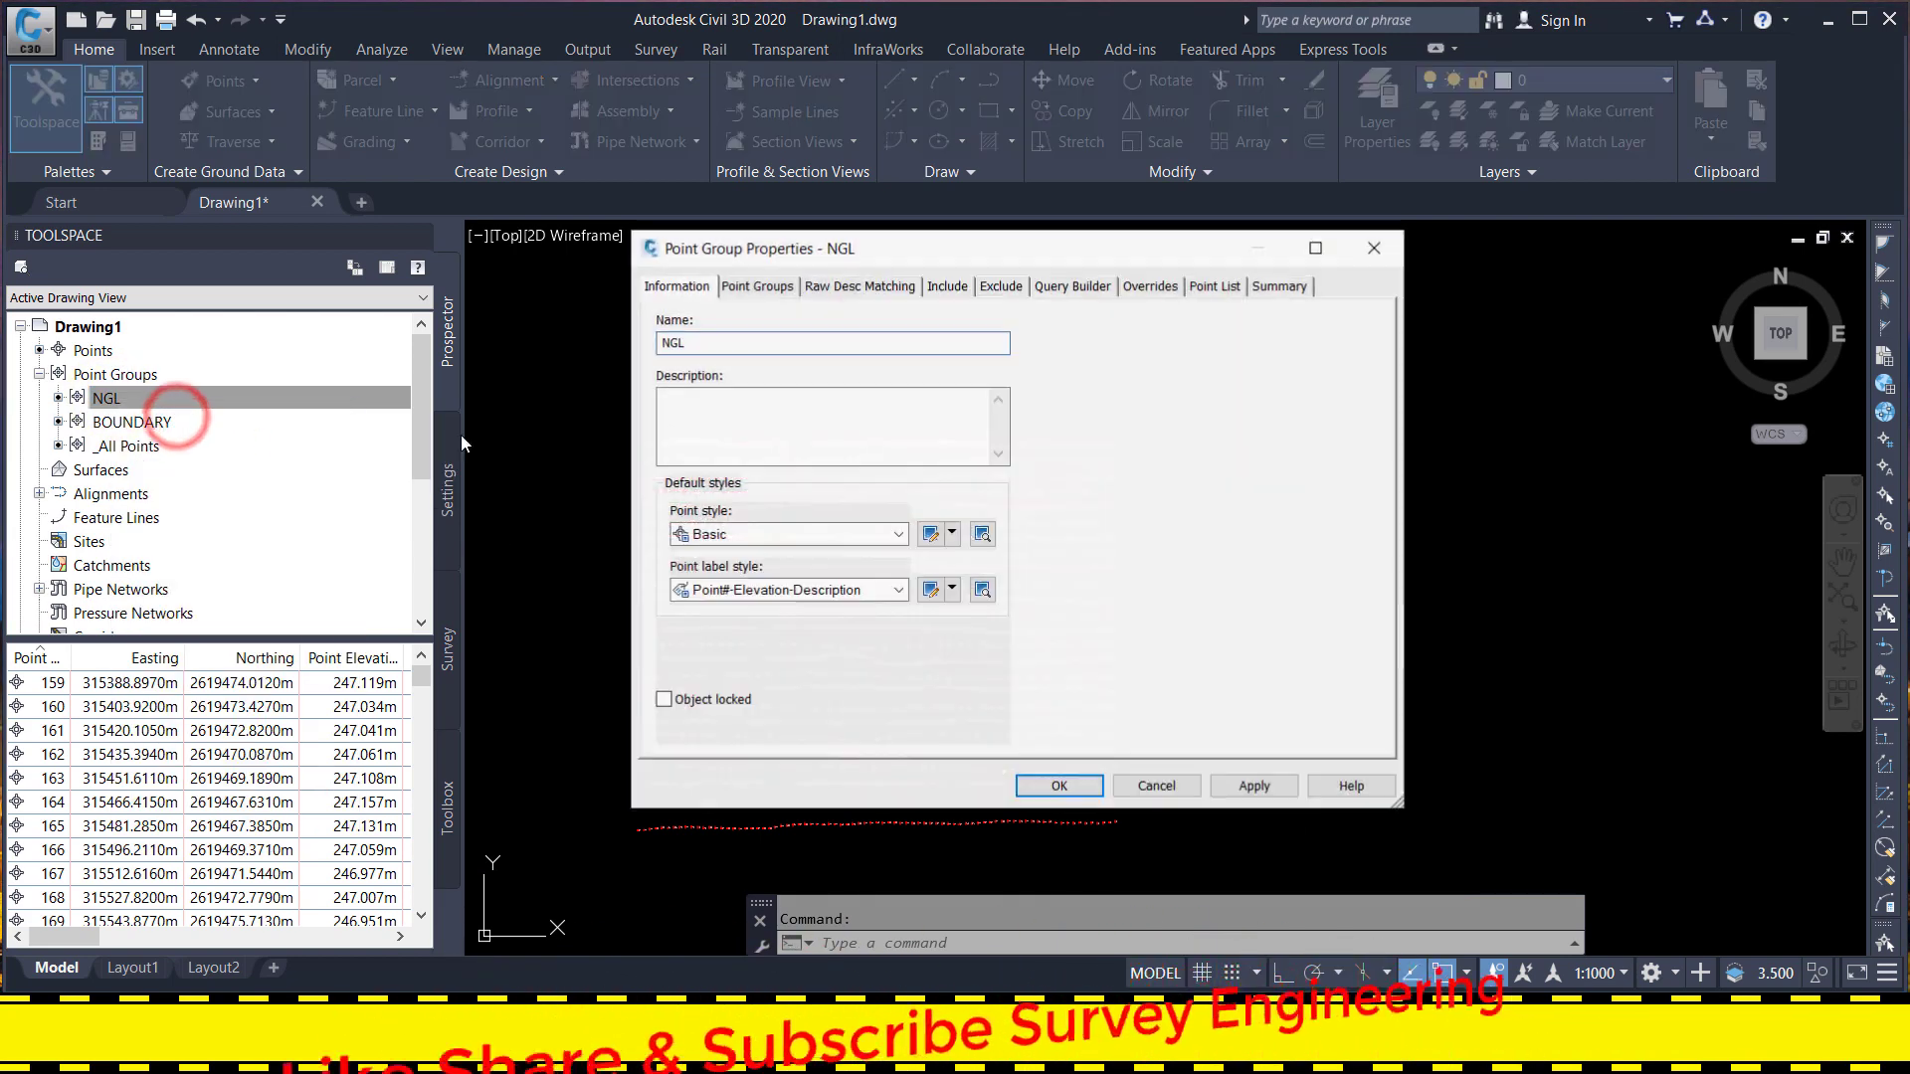
click(779, 594)
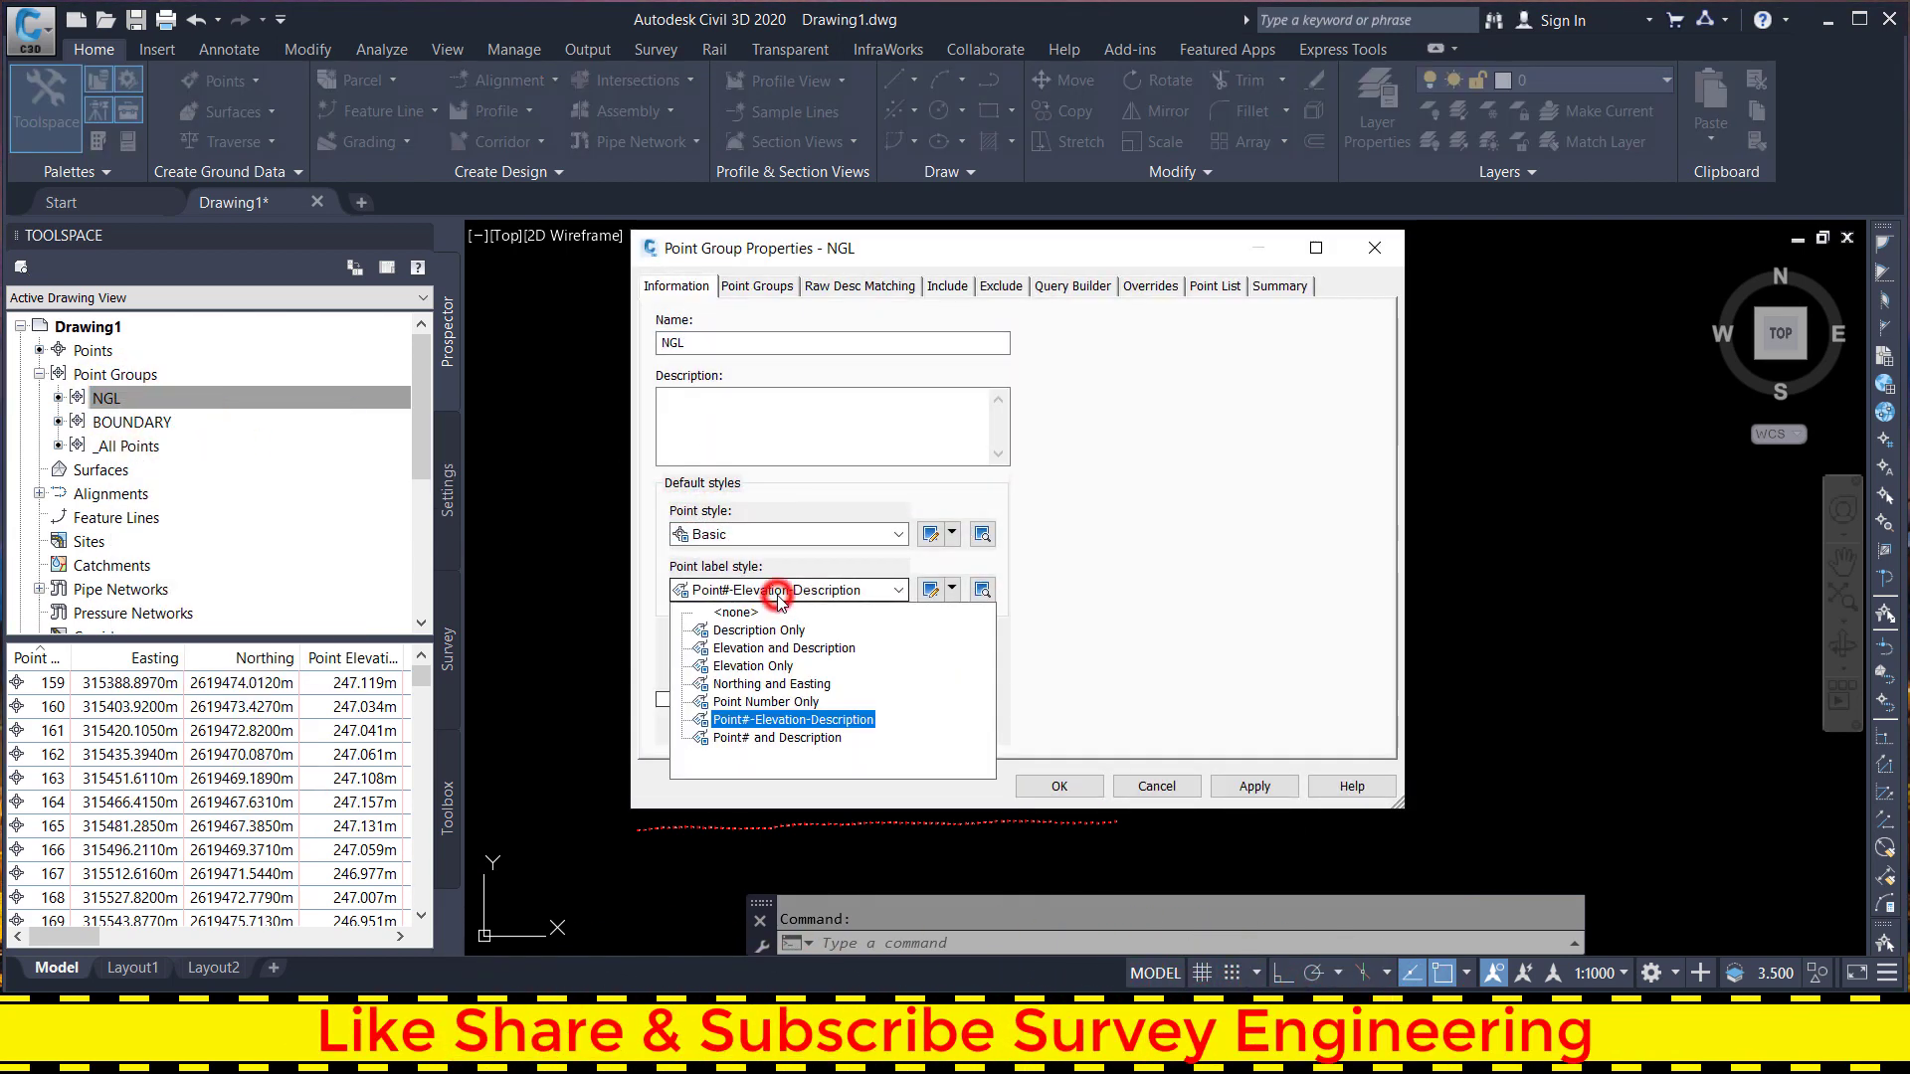
click(766, 656)
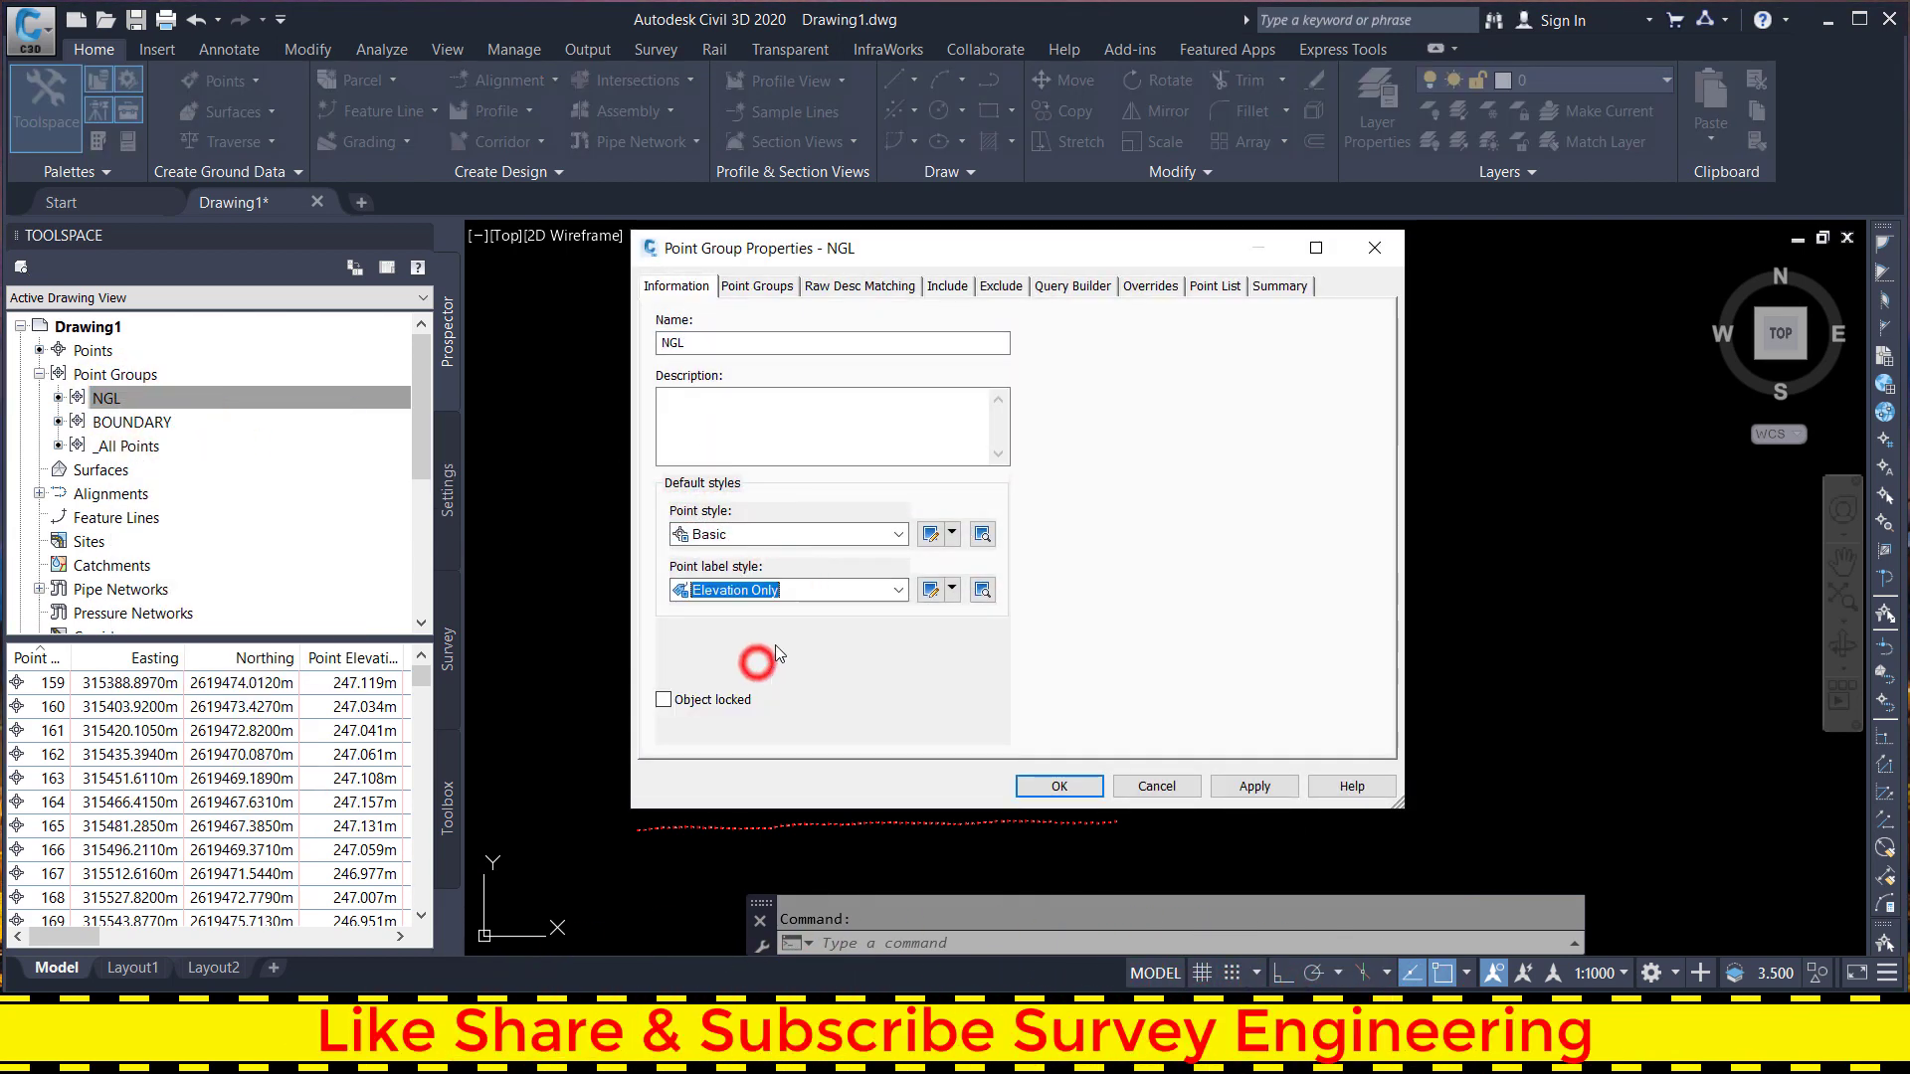
click(1249, 788)
click(1070, 788)
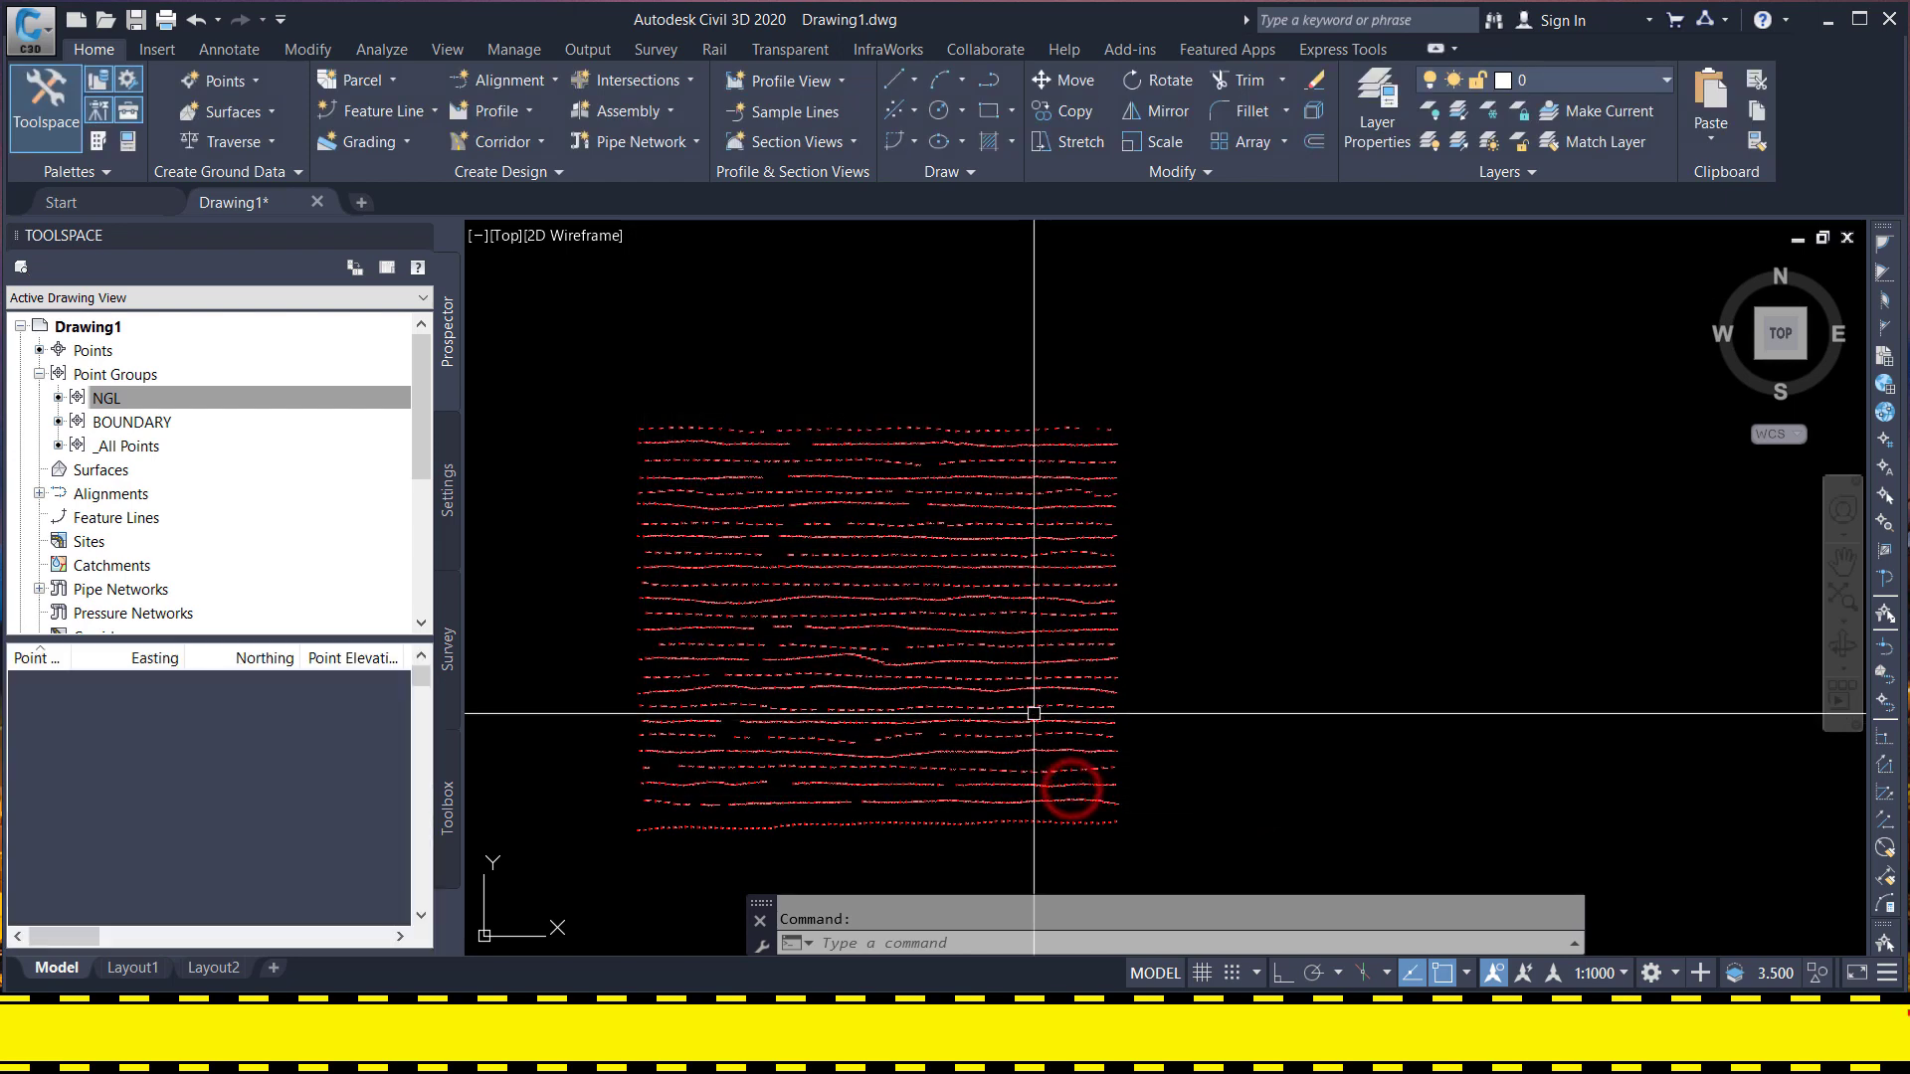
scroll(831, 416, up, 3)
scroll(824, 427, up, 2)
scroll(865, 524, up, 2)
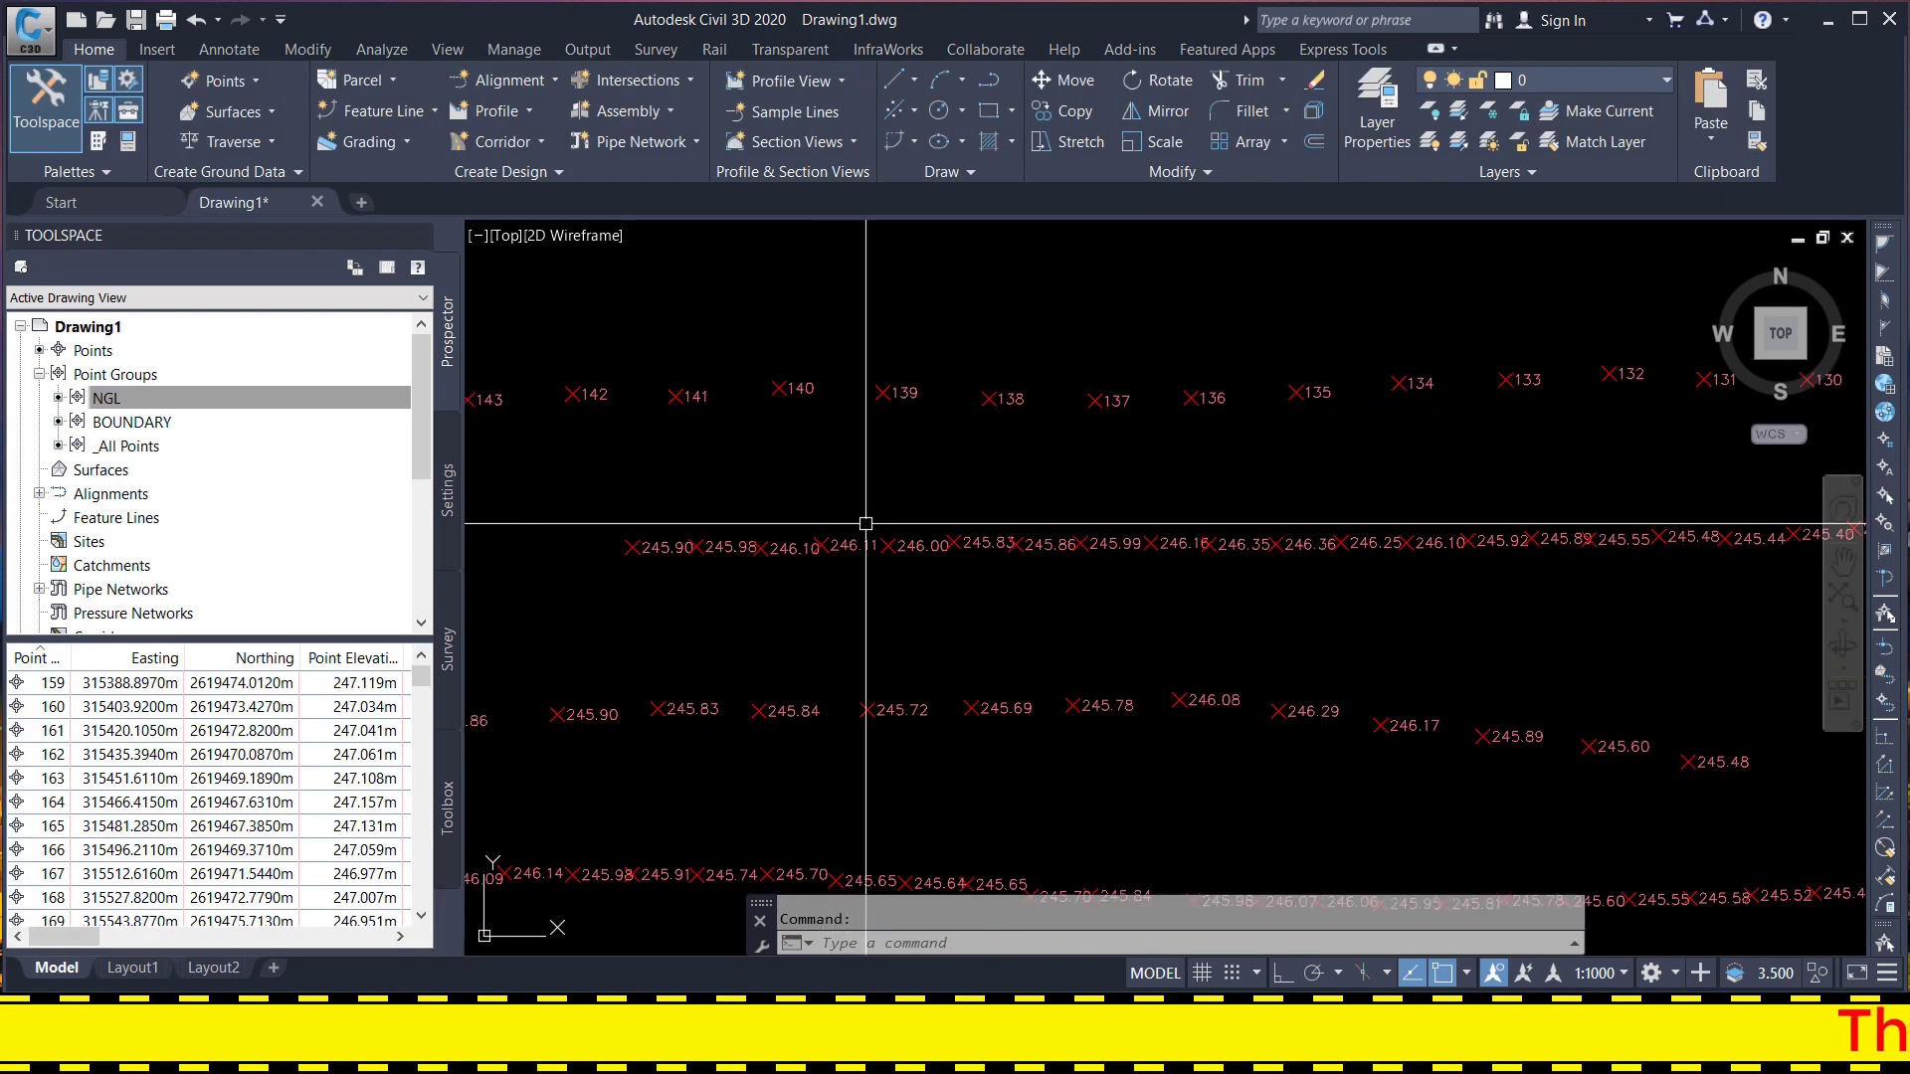
scroll(866, 523, up, 4)
scroll(1270, 478, down, 5)
scroll(731, 492, up, 1)
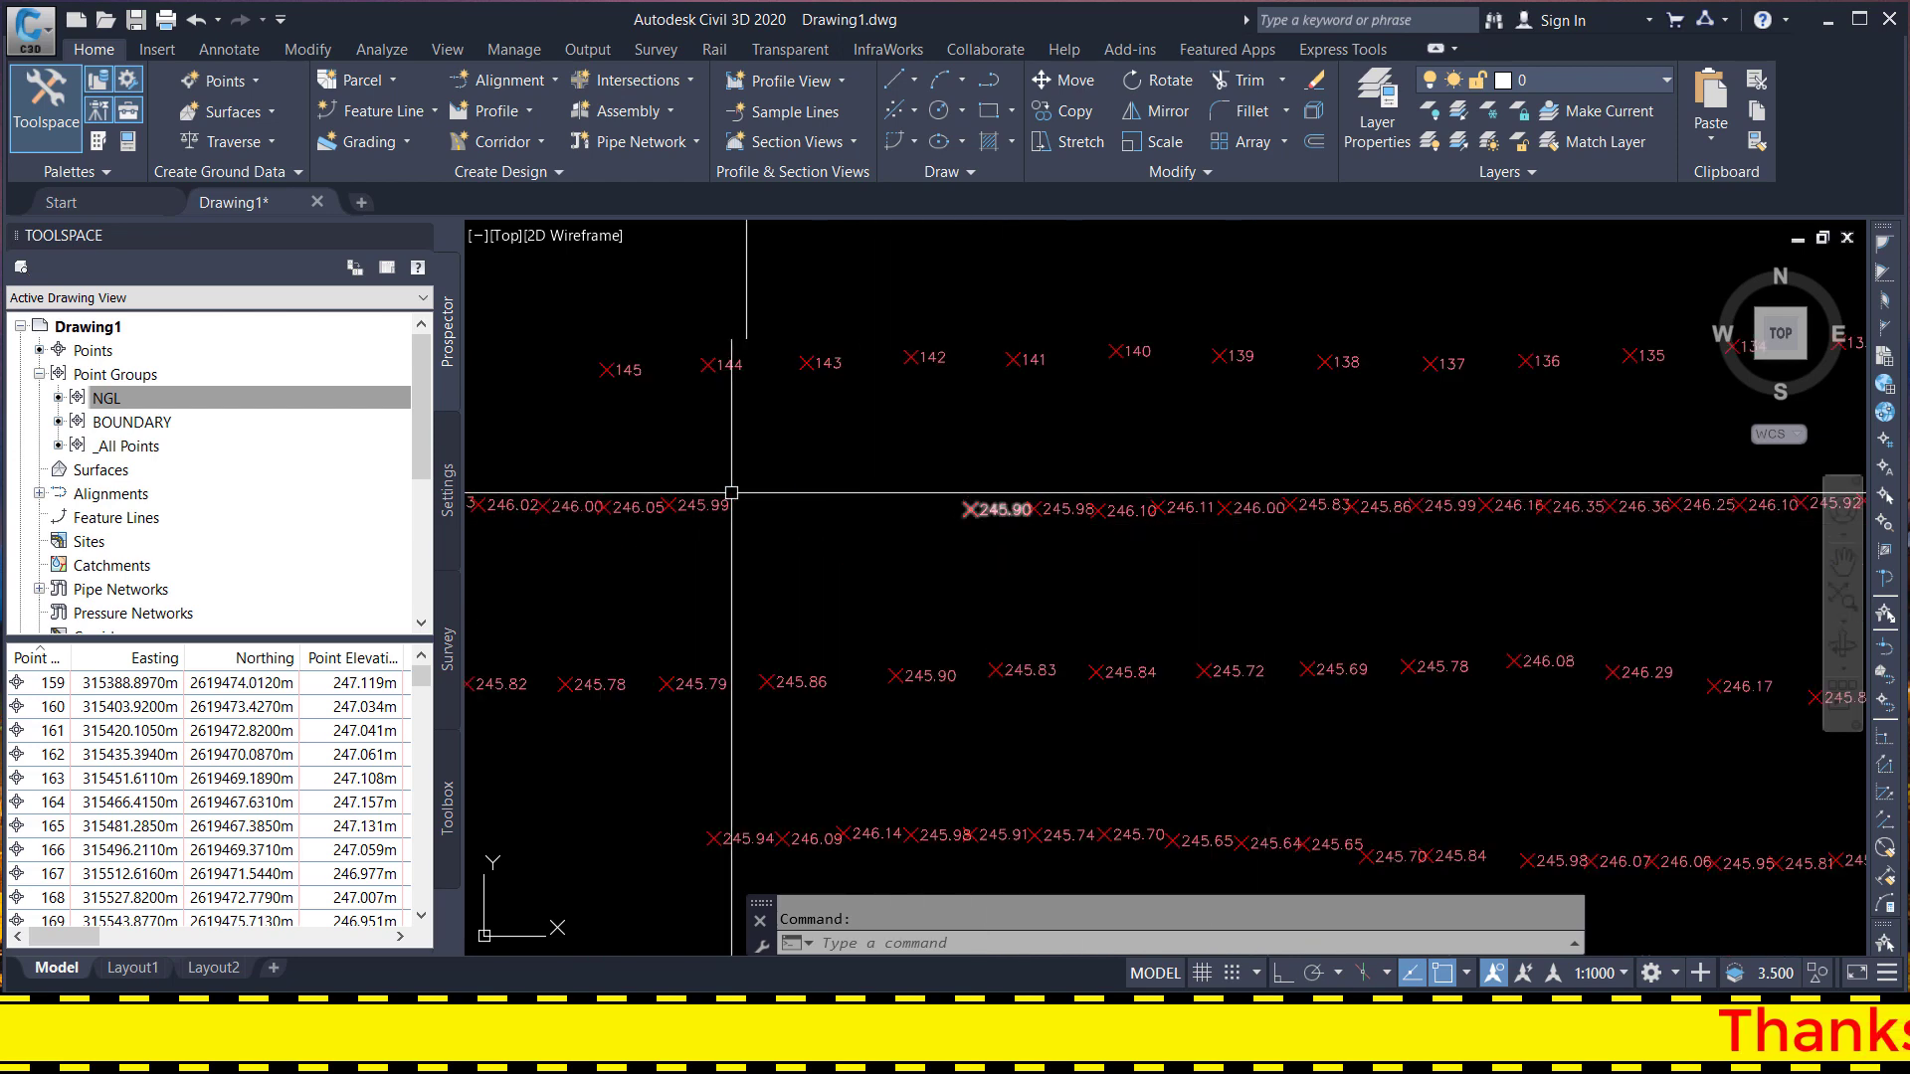
scroll(731, 492, up, 3)
scroll(891, 528, down, 3)
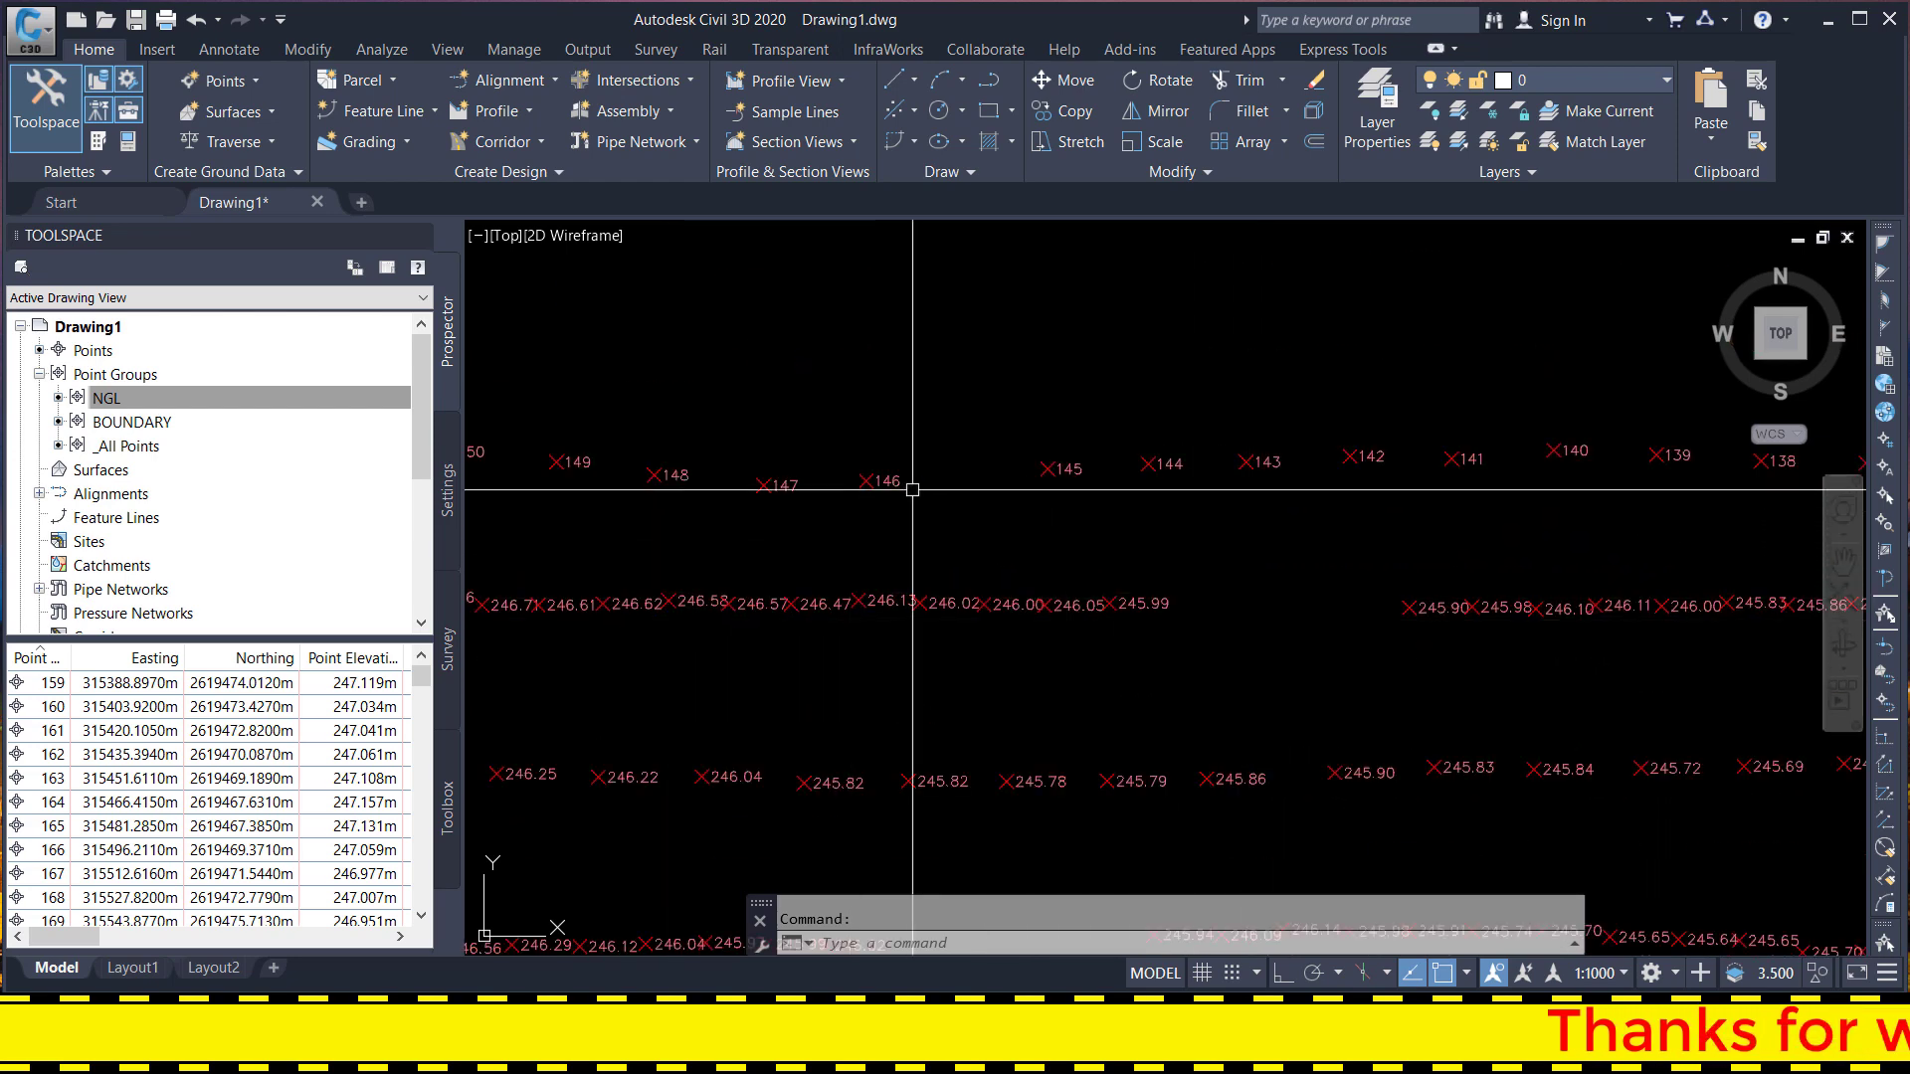
scroll(922, 438, down, 3)
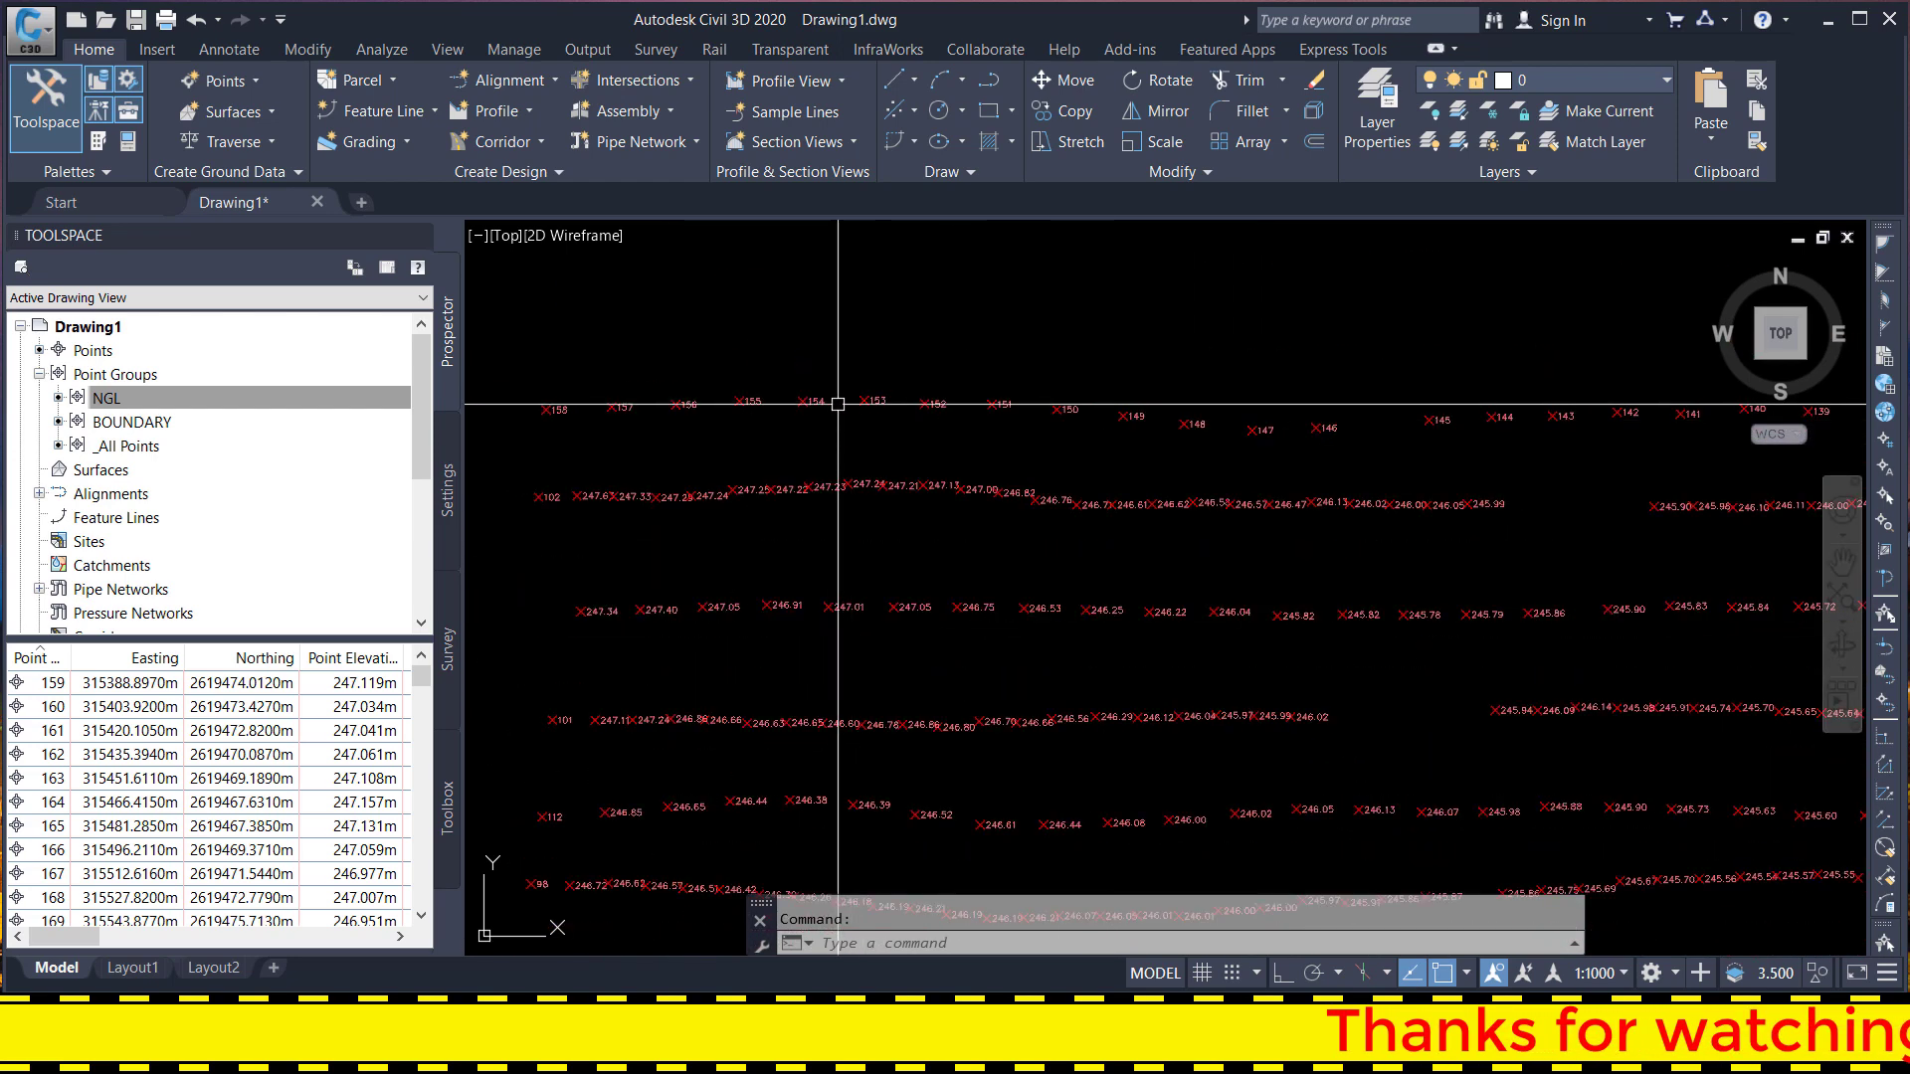
scroll(908, 395, up, 5)
scroll(909, 395, up, 2)
scroll(963, 392, up, 3)
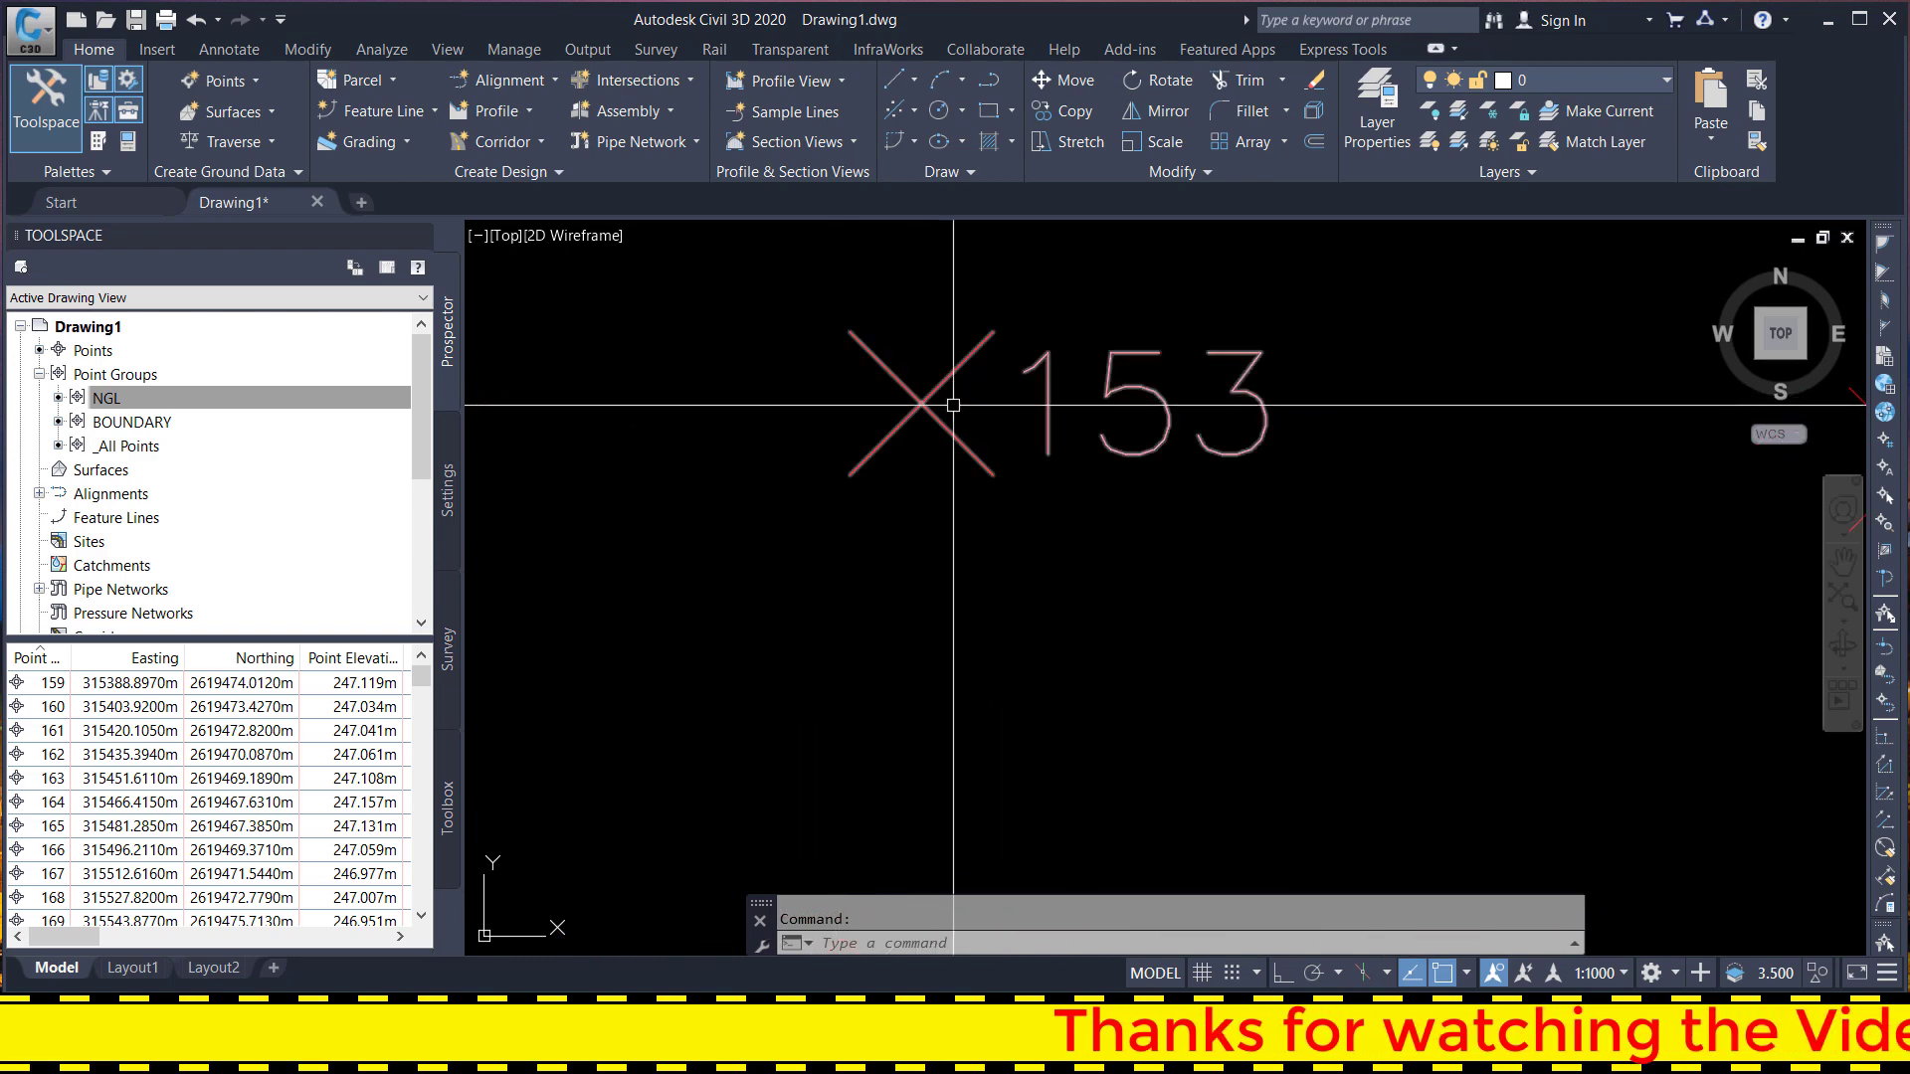
scroll(1032, 355, up, 1)
scroll(1031, 354, down, 3)
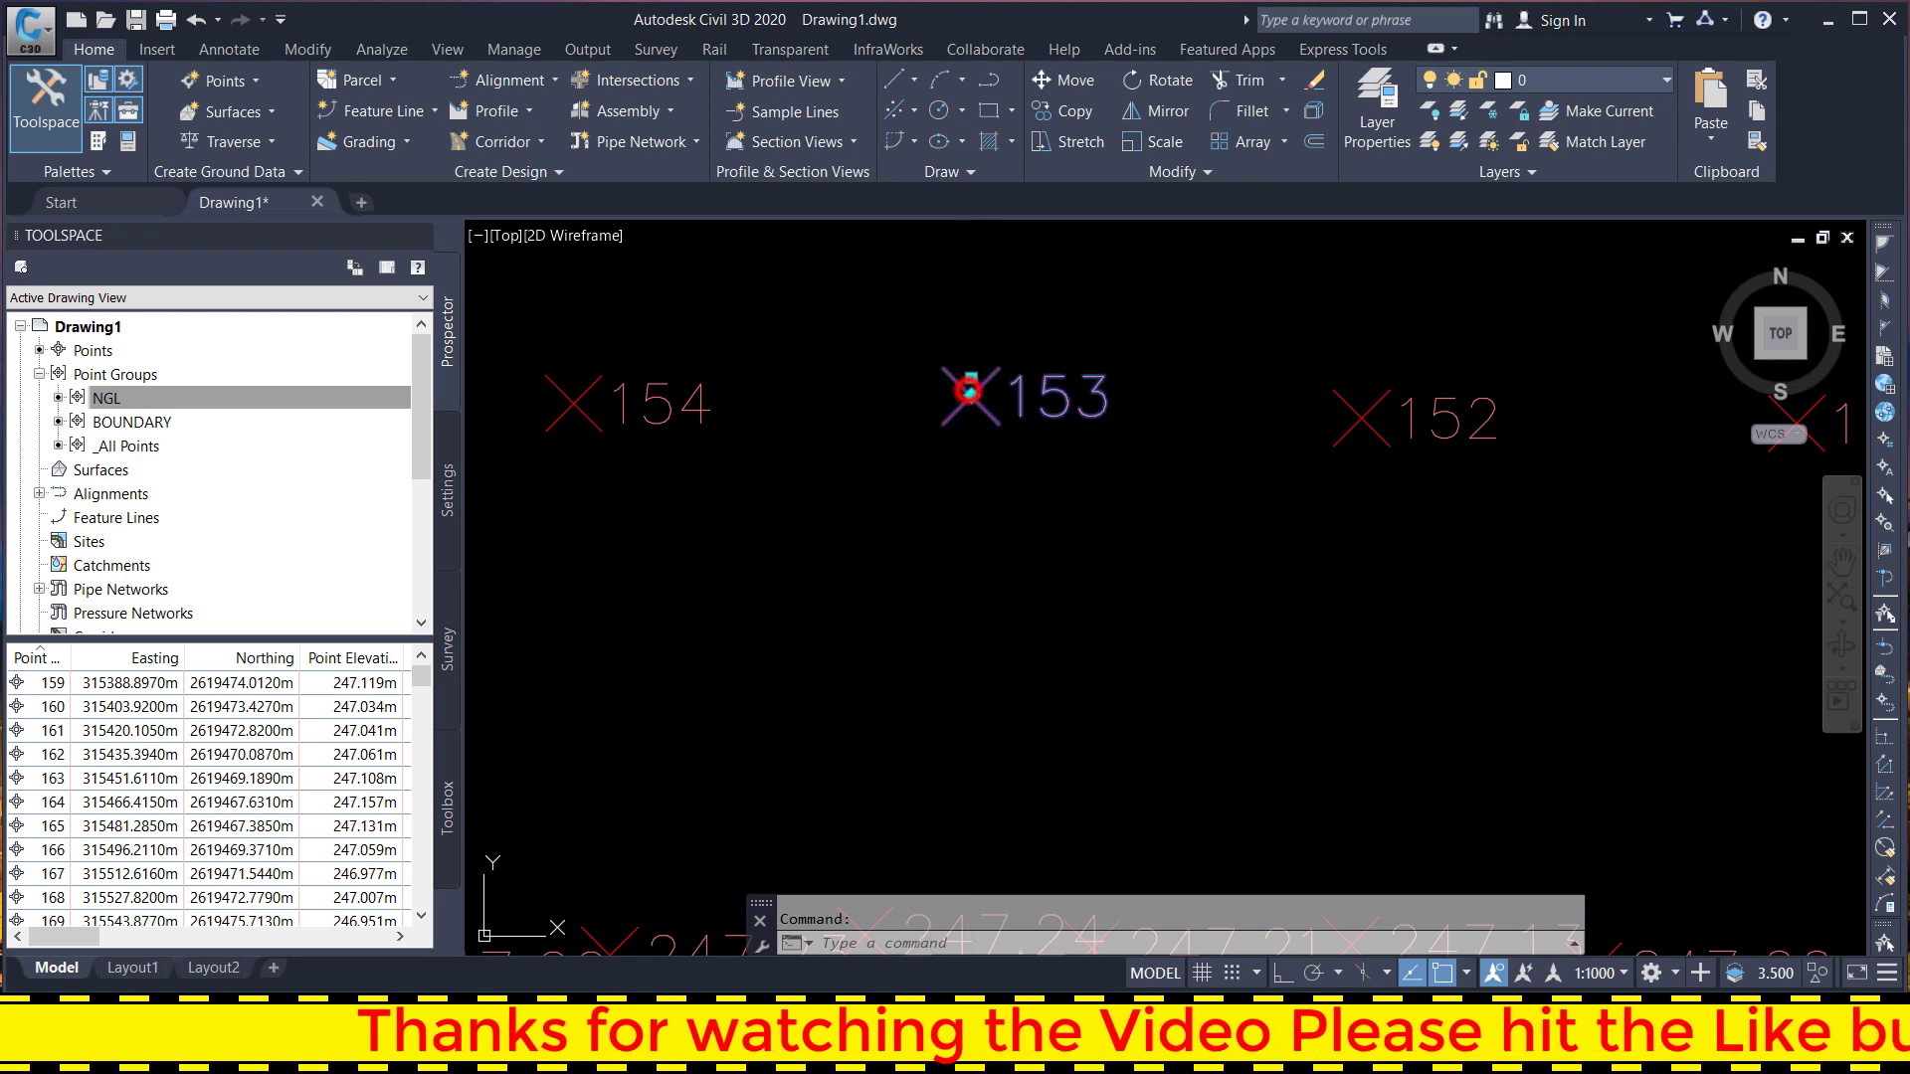
click(968, 390)
right_click(1003, 378)
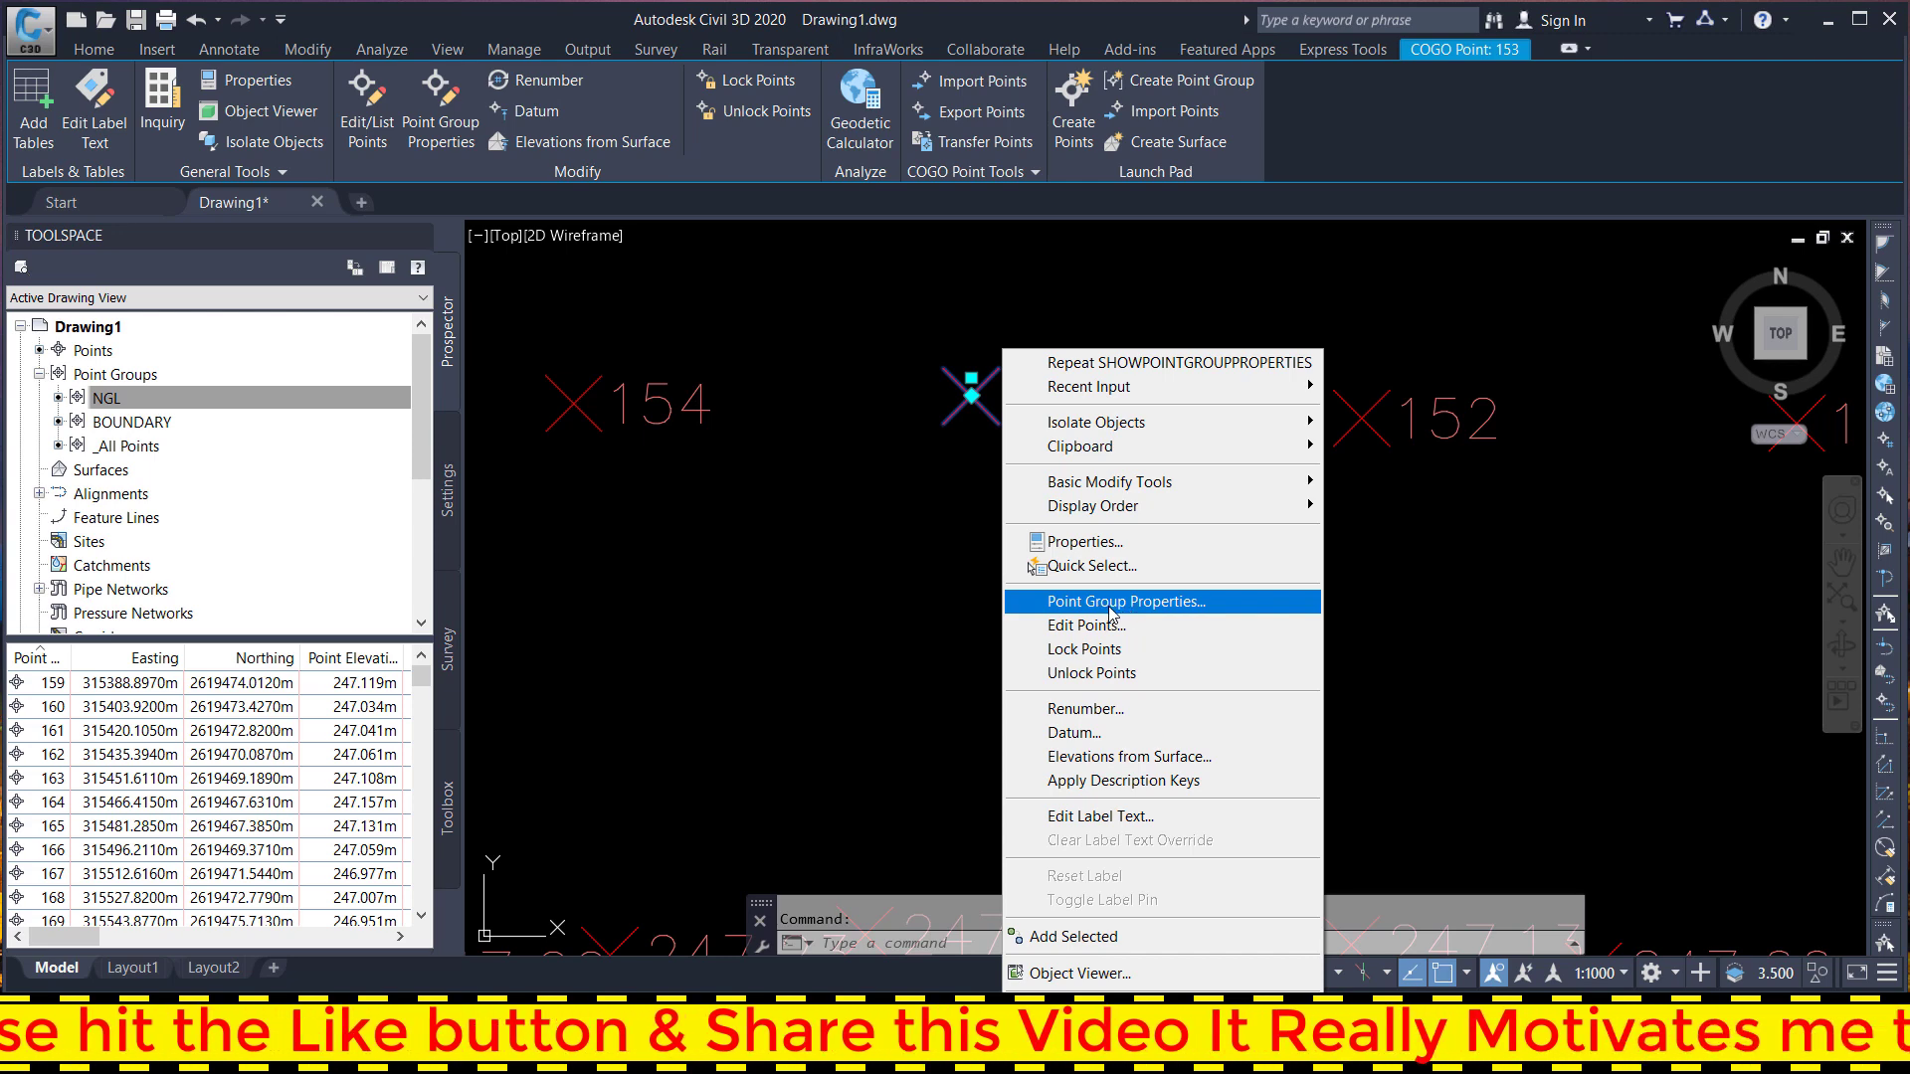
click(844, 550)
key(Escape)
click(172, 401)
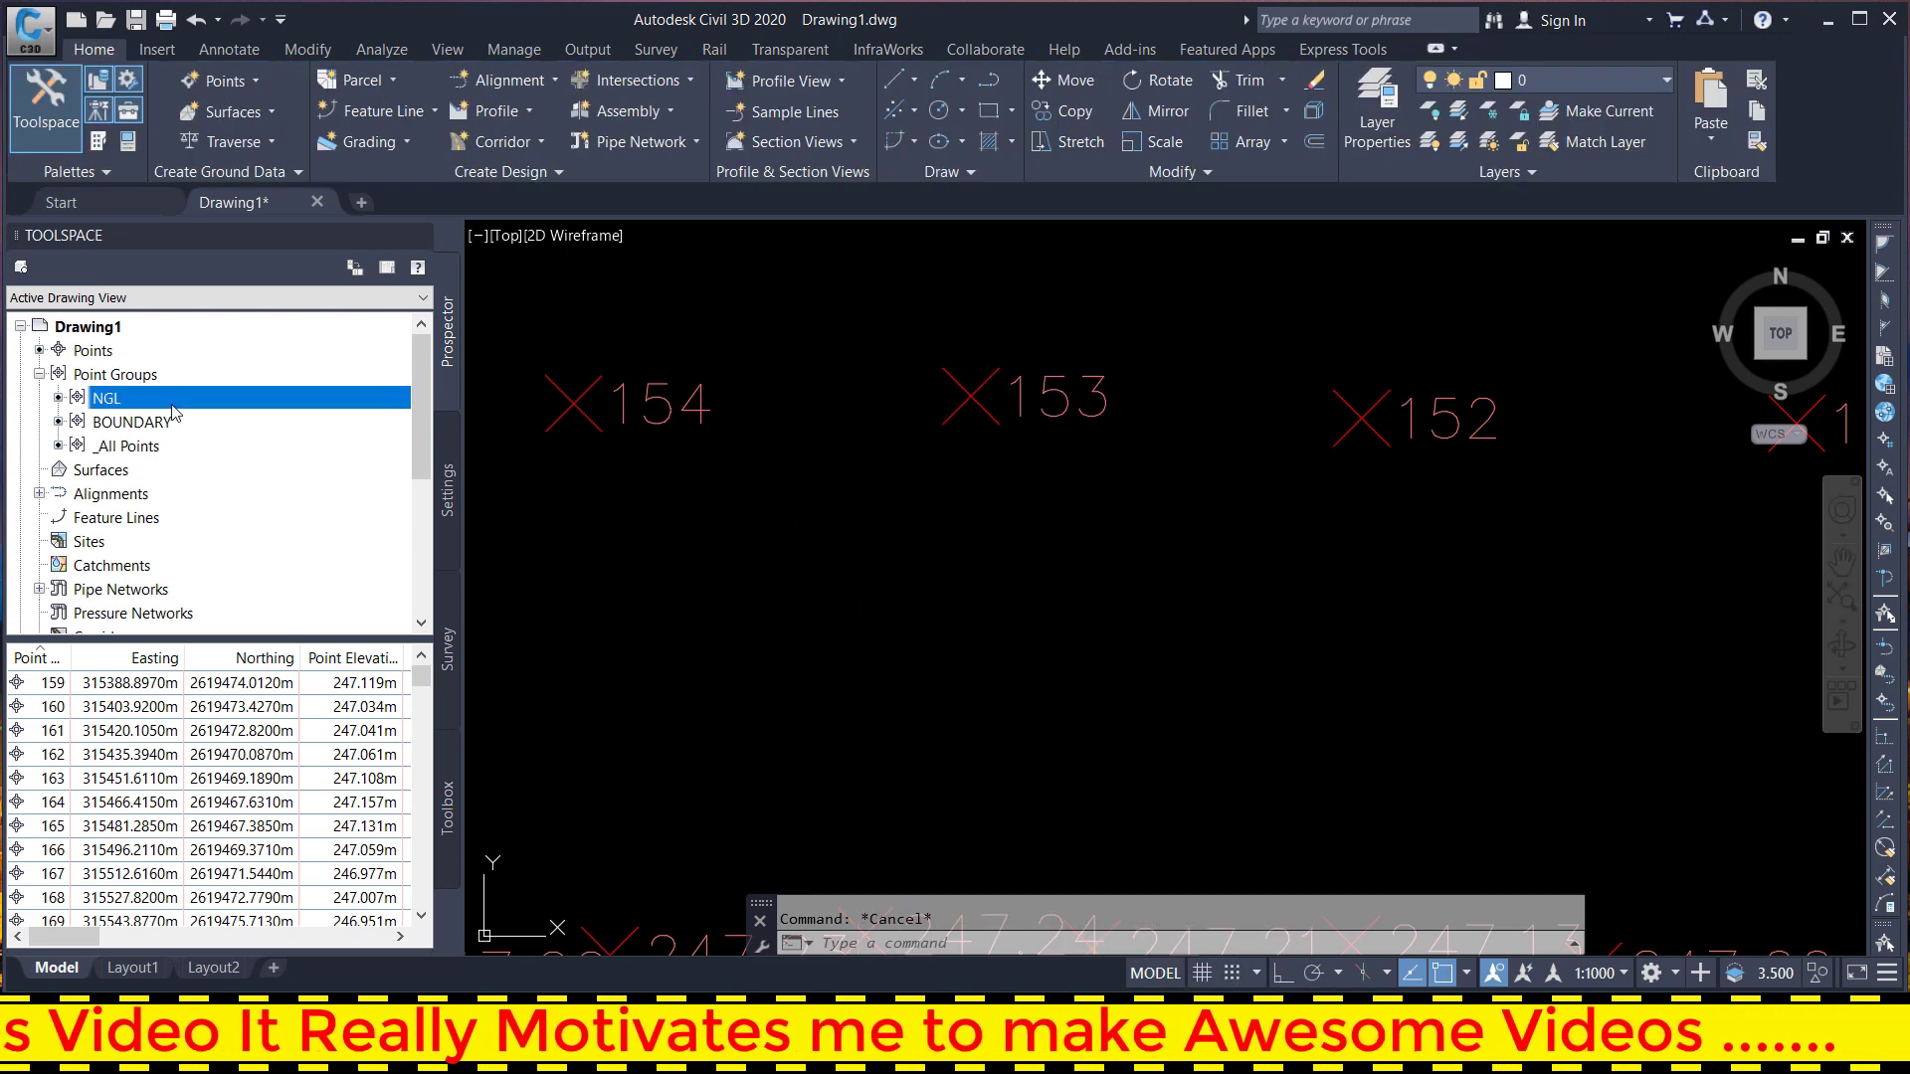
- Edit BOUNDARY's Point Number Only label style in the Label Style Composer
click(125, 424)
right_click(137, 426)
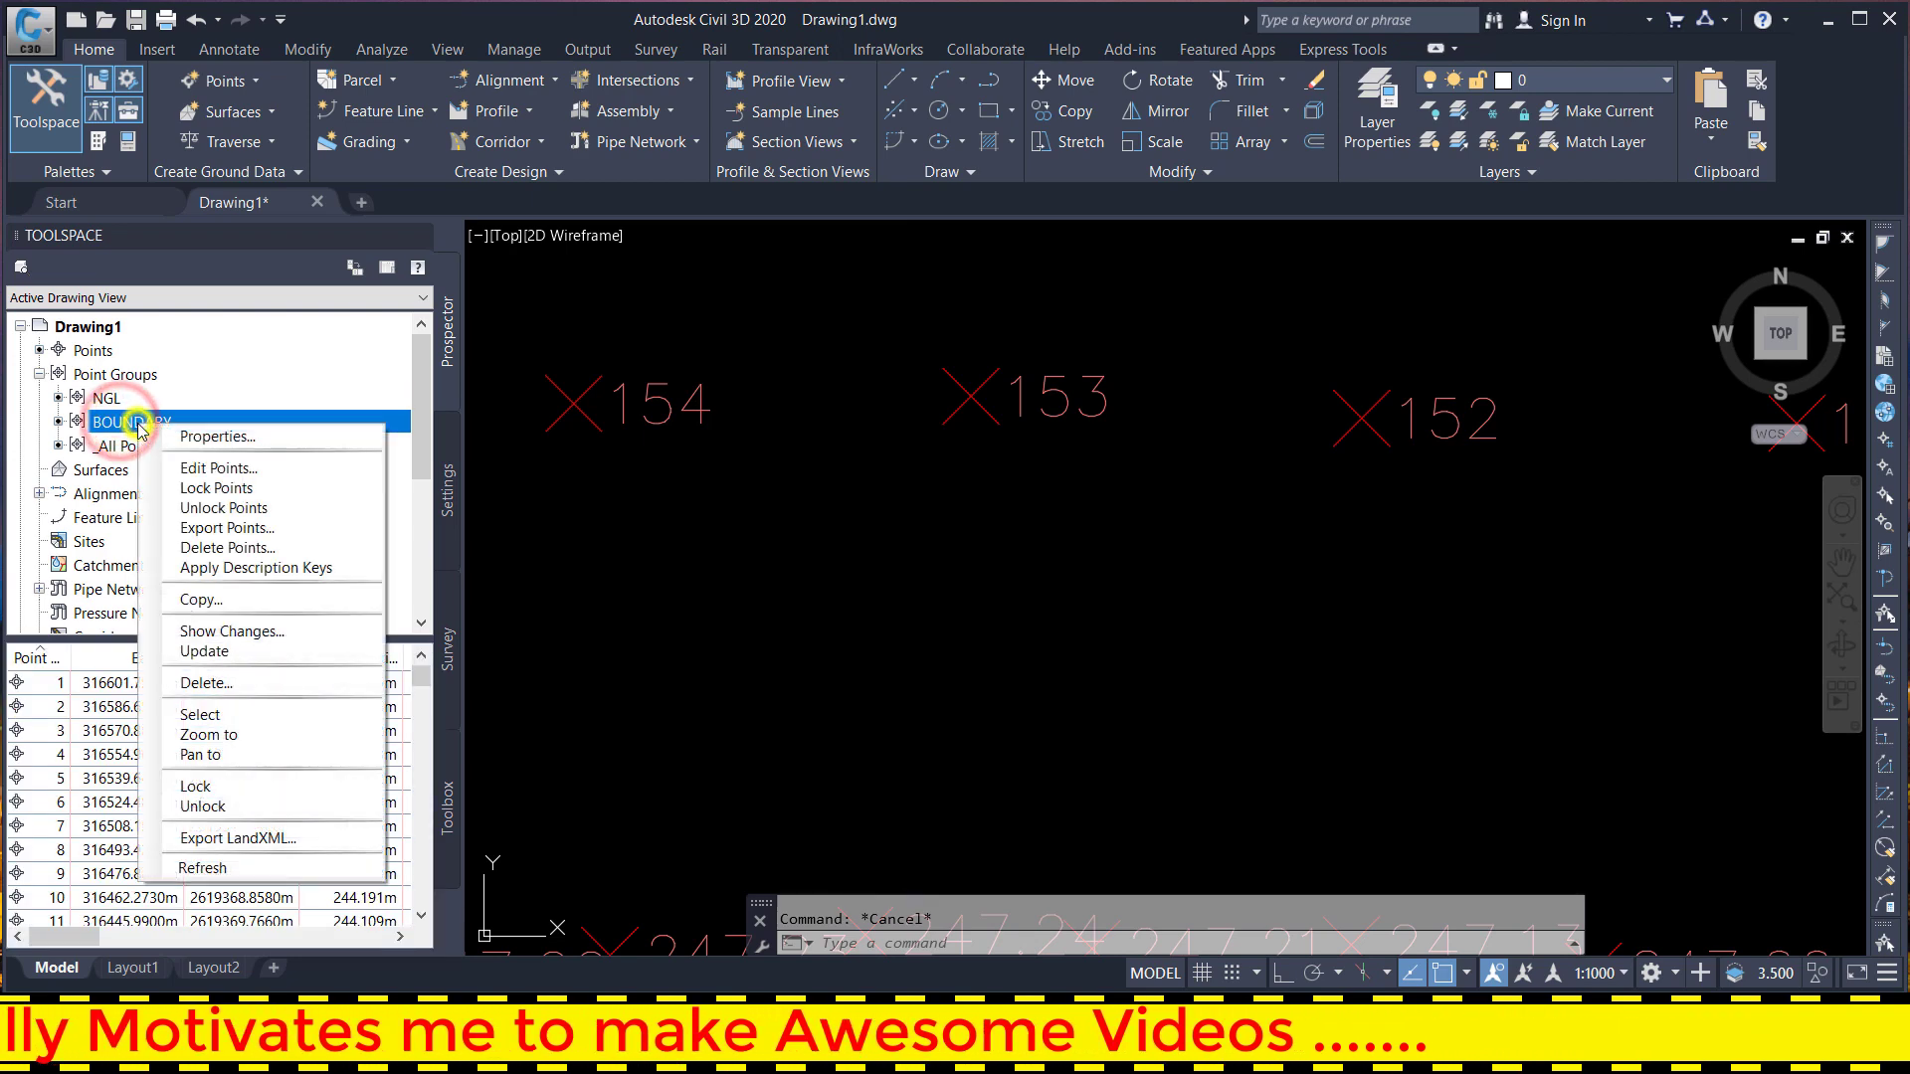
click(203, 444)
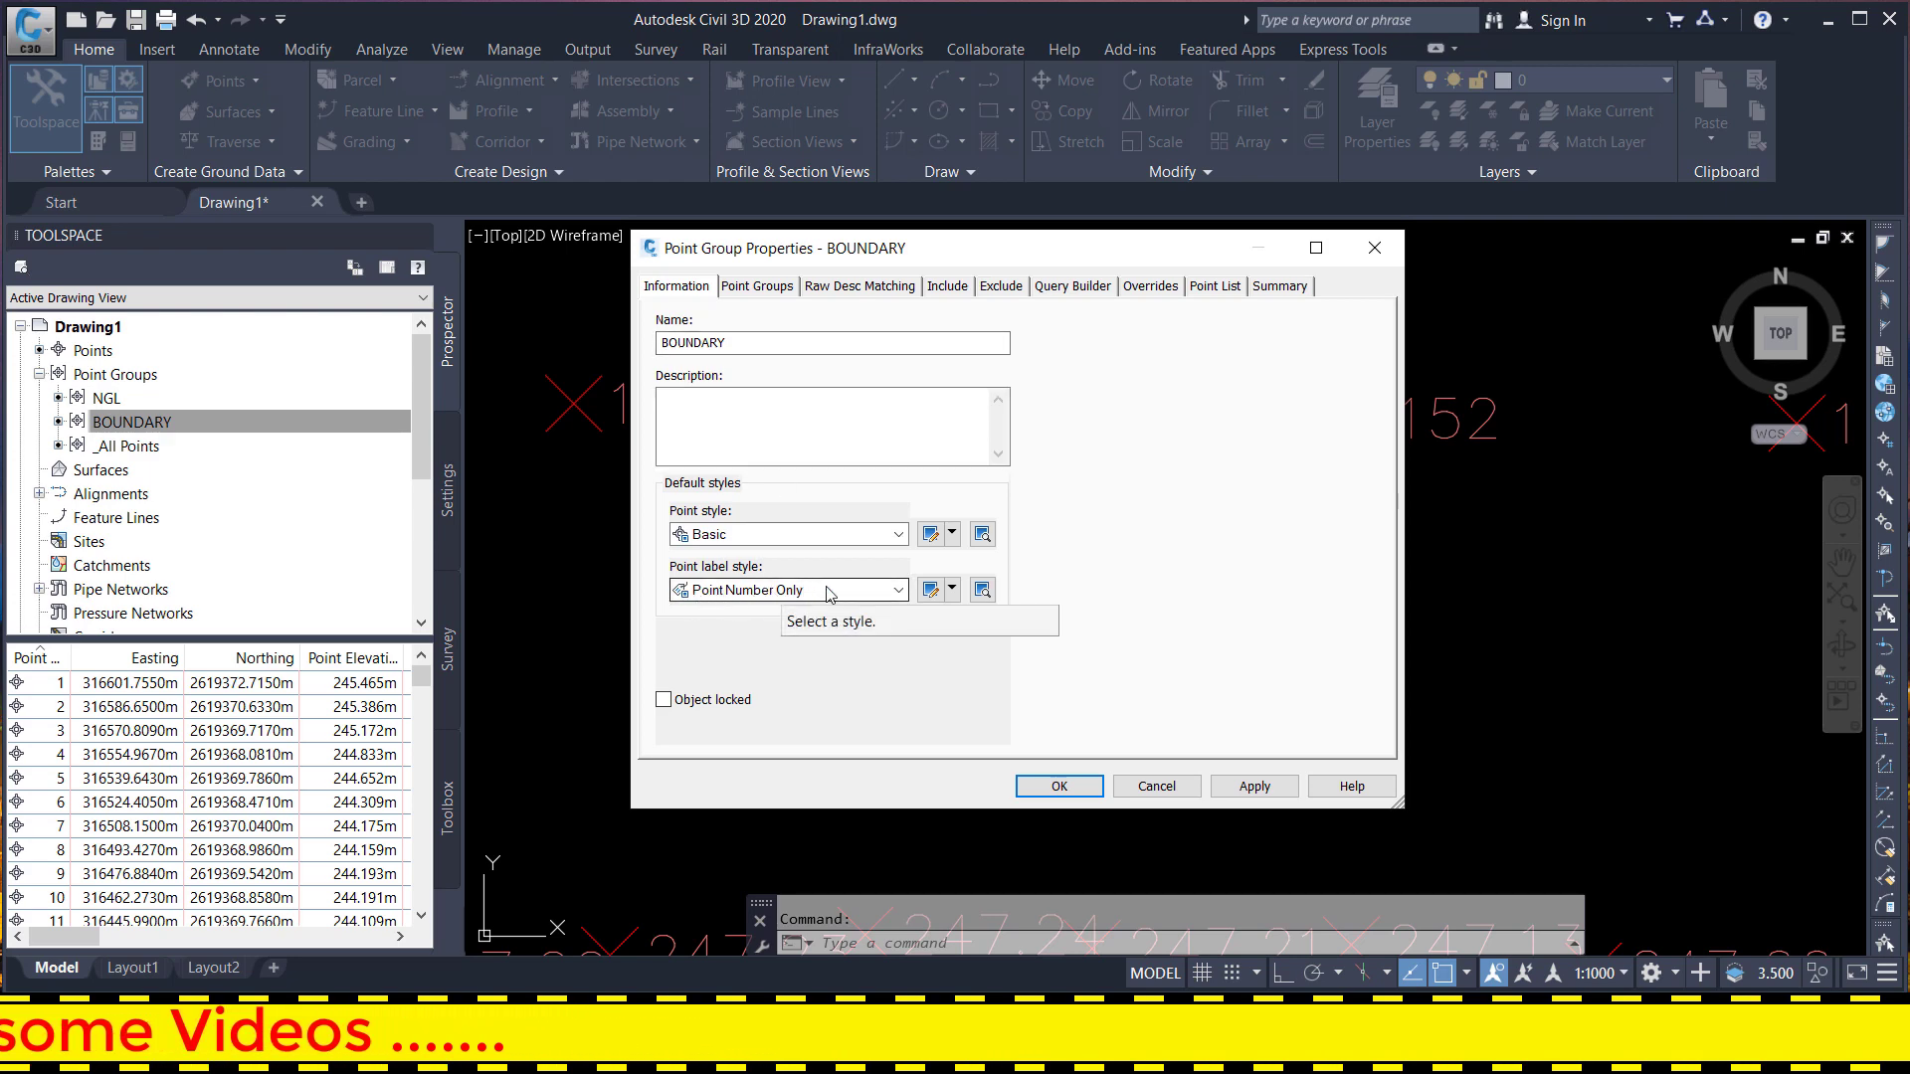
click(931, 591)
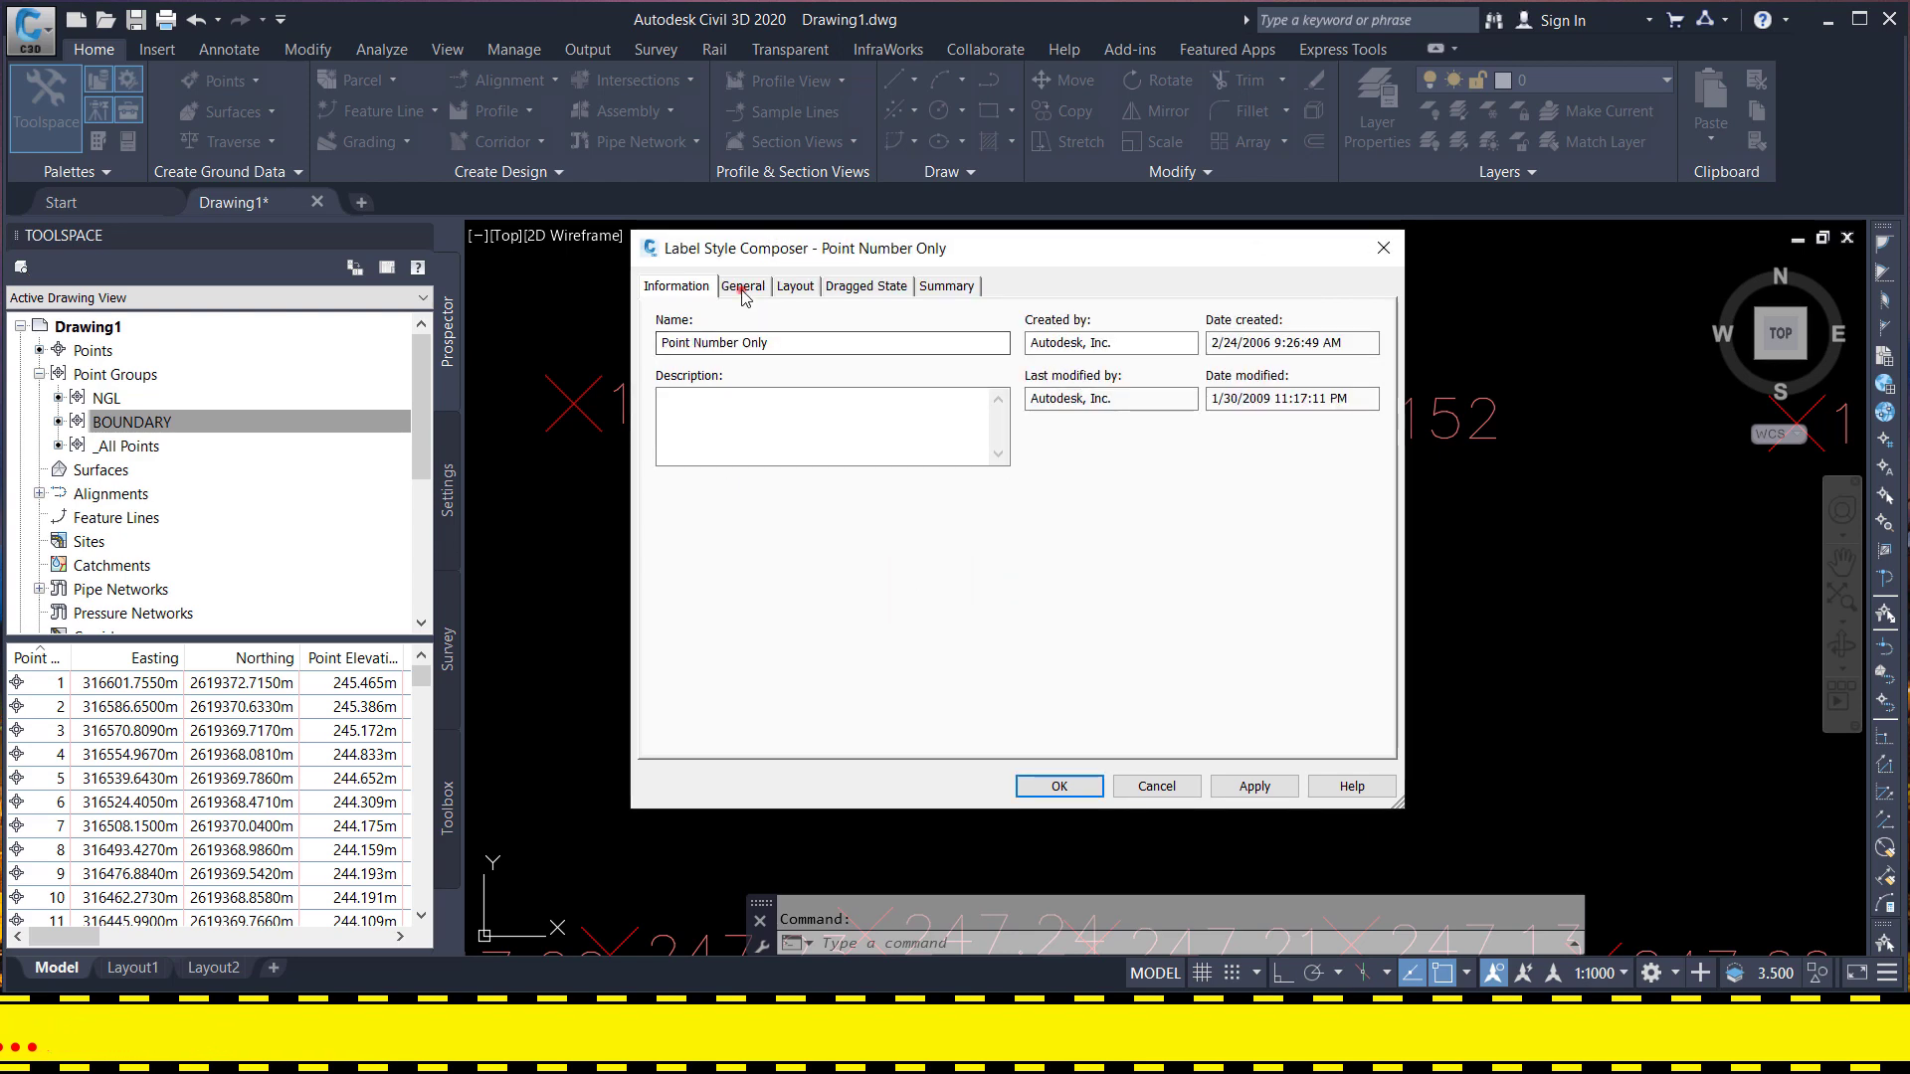
- Set the Point Description component's anchor point and text attachment both to Middle Center
click(742, 287)
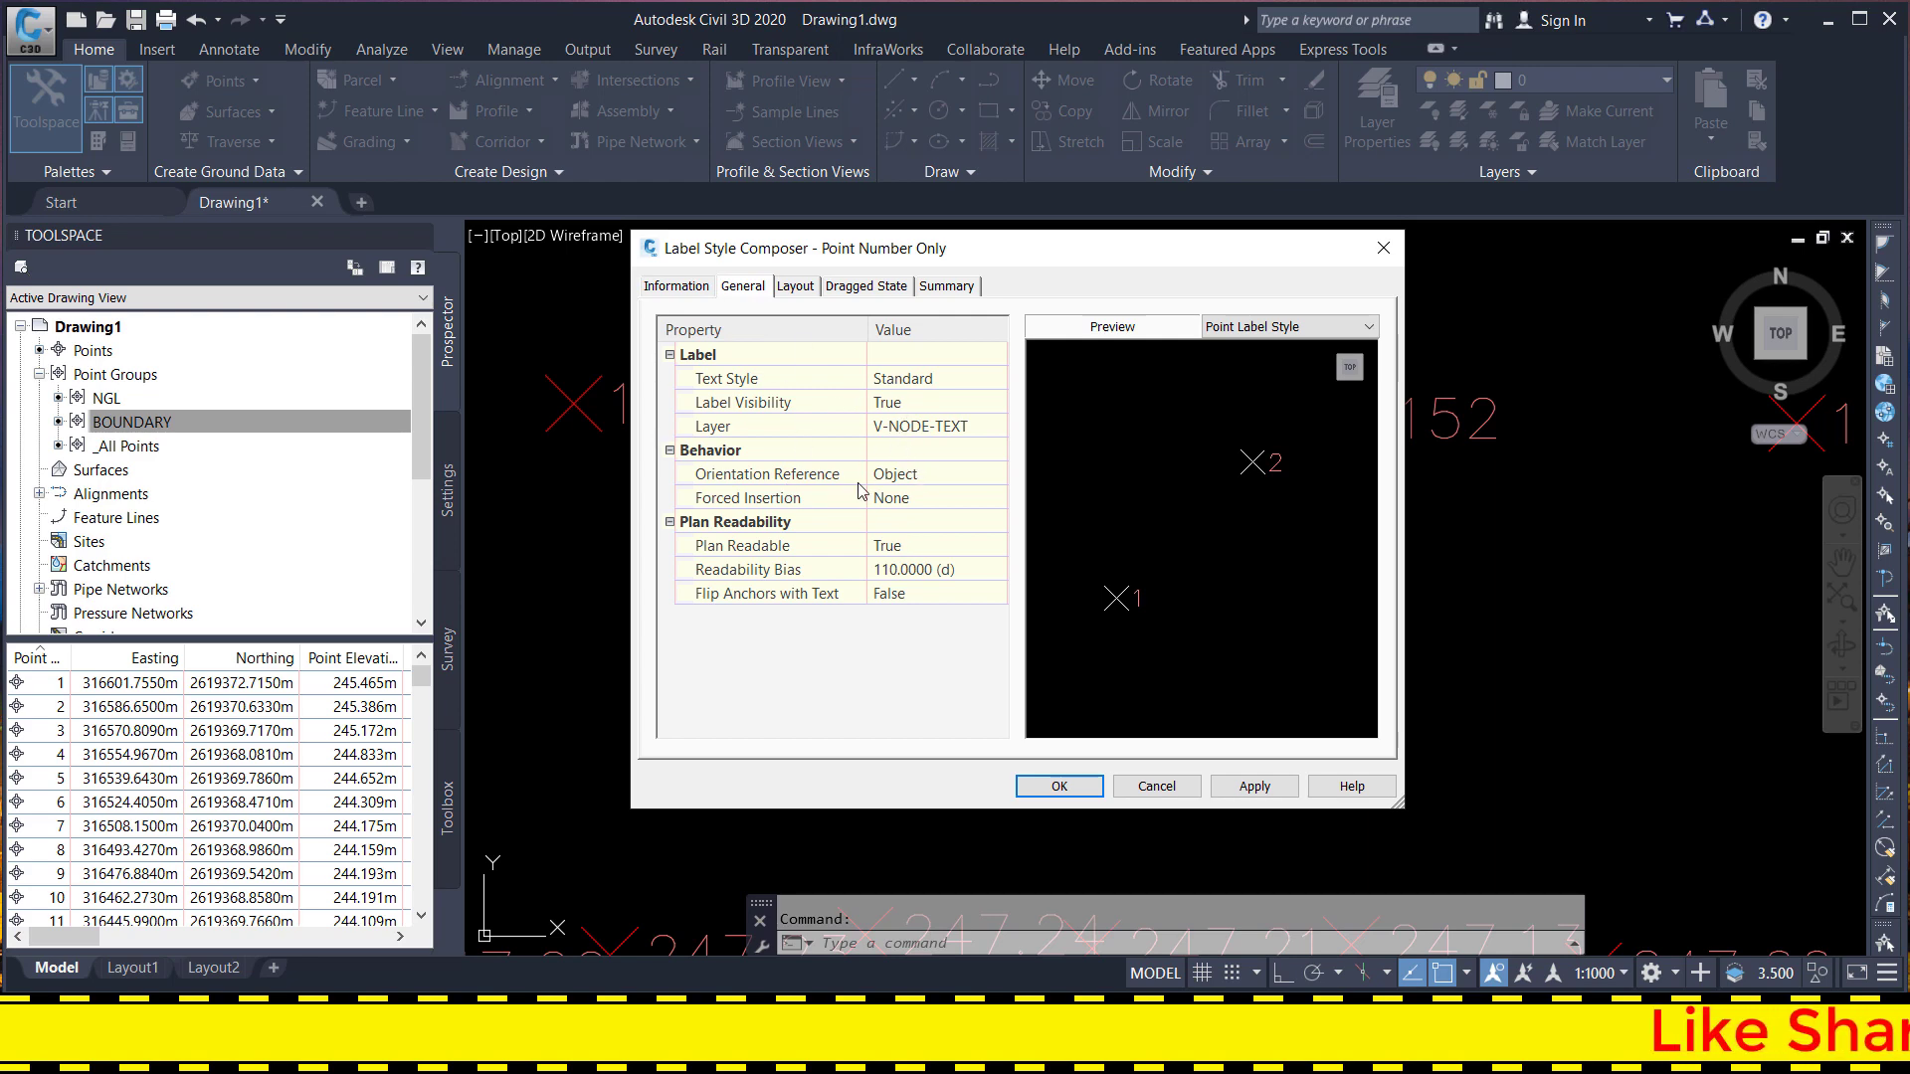
click(796, 286)
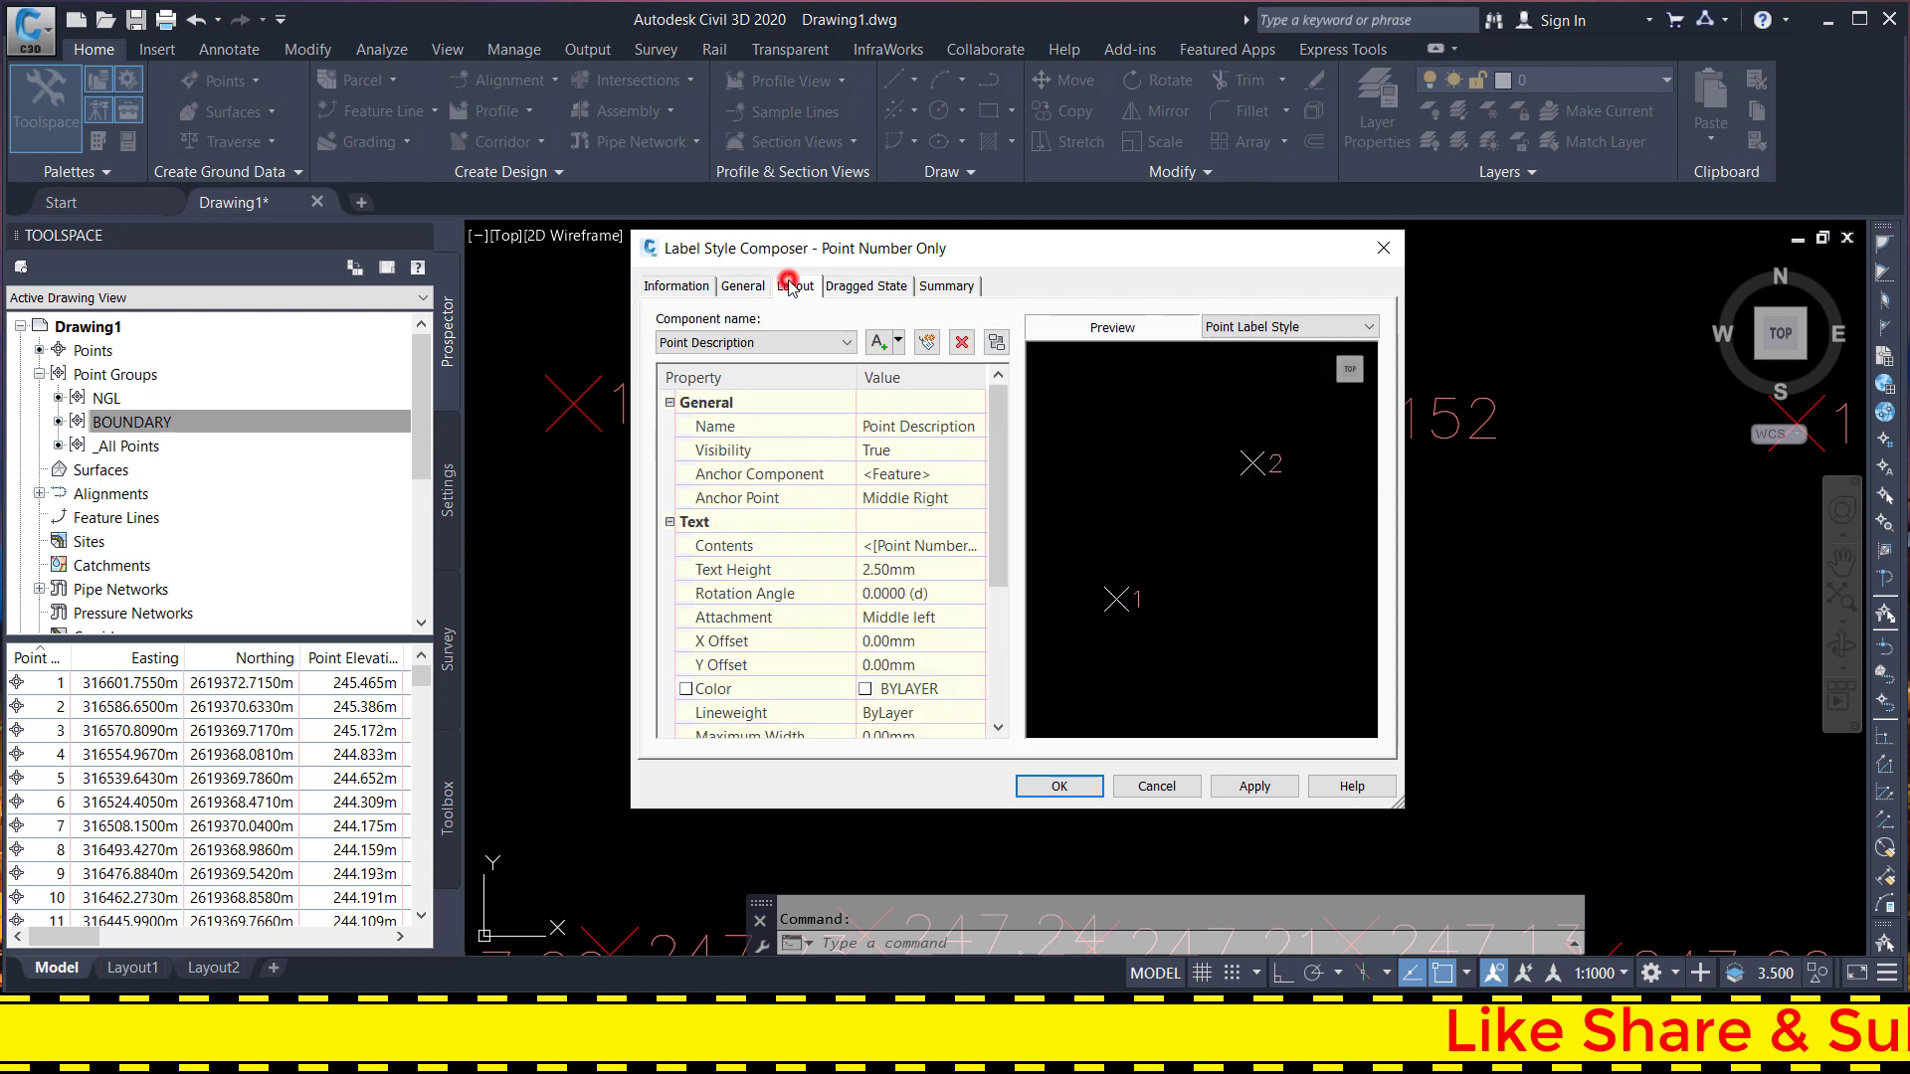
click(930, 499)
click(950, 503)
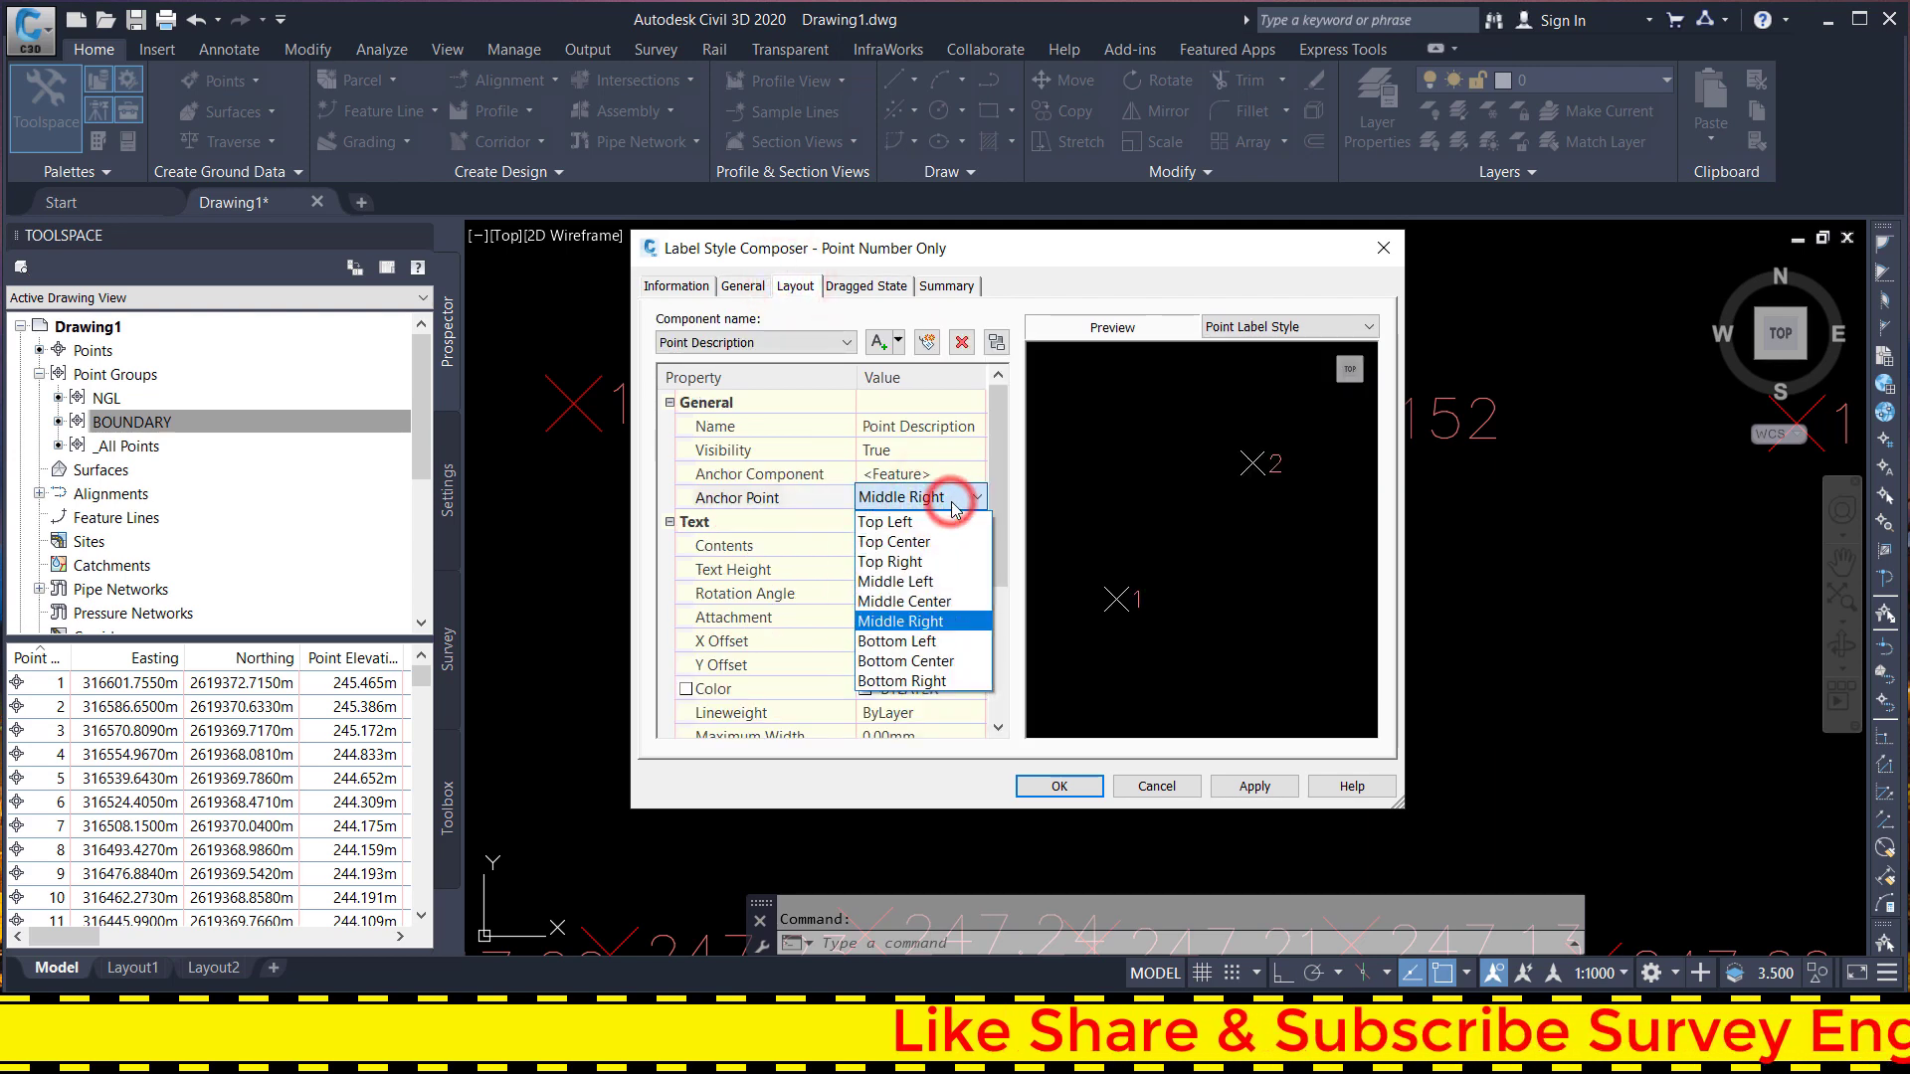
click(941, 601)
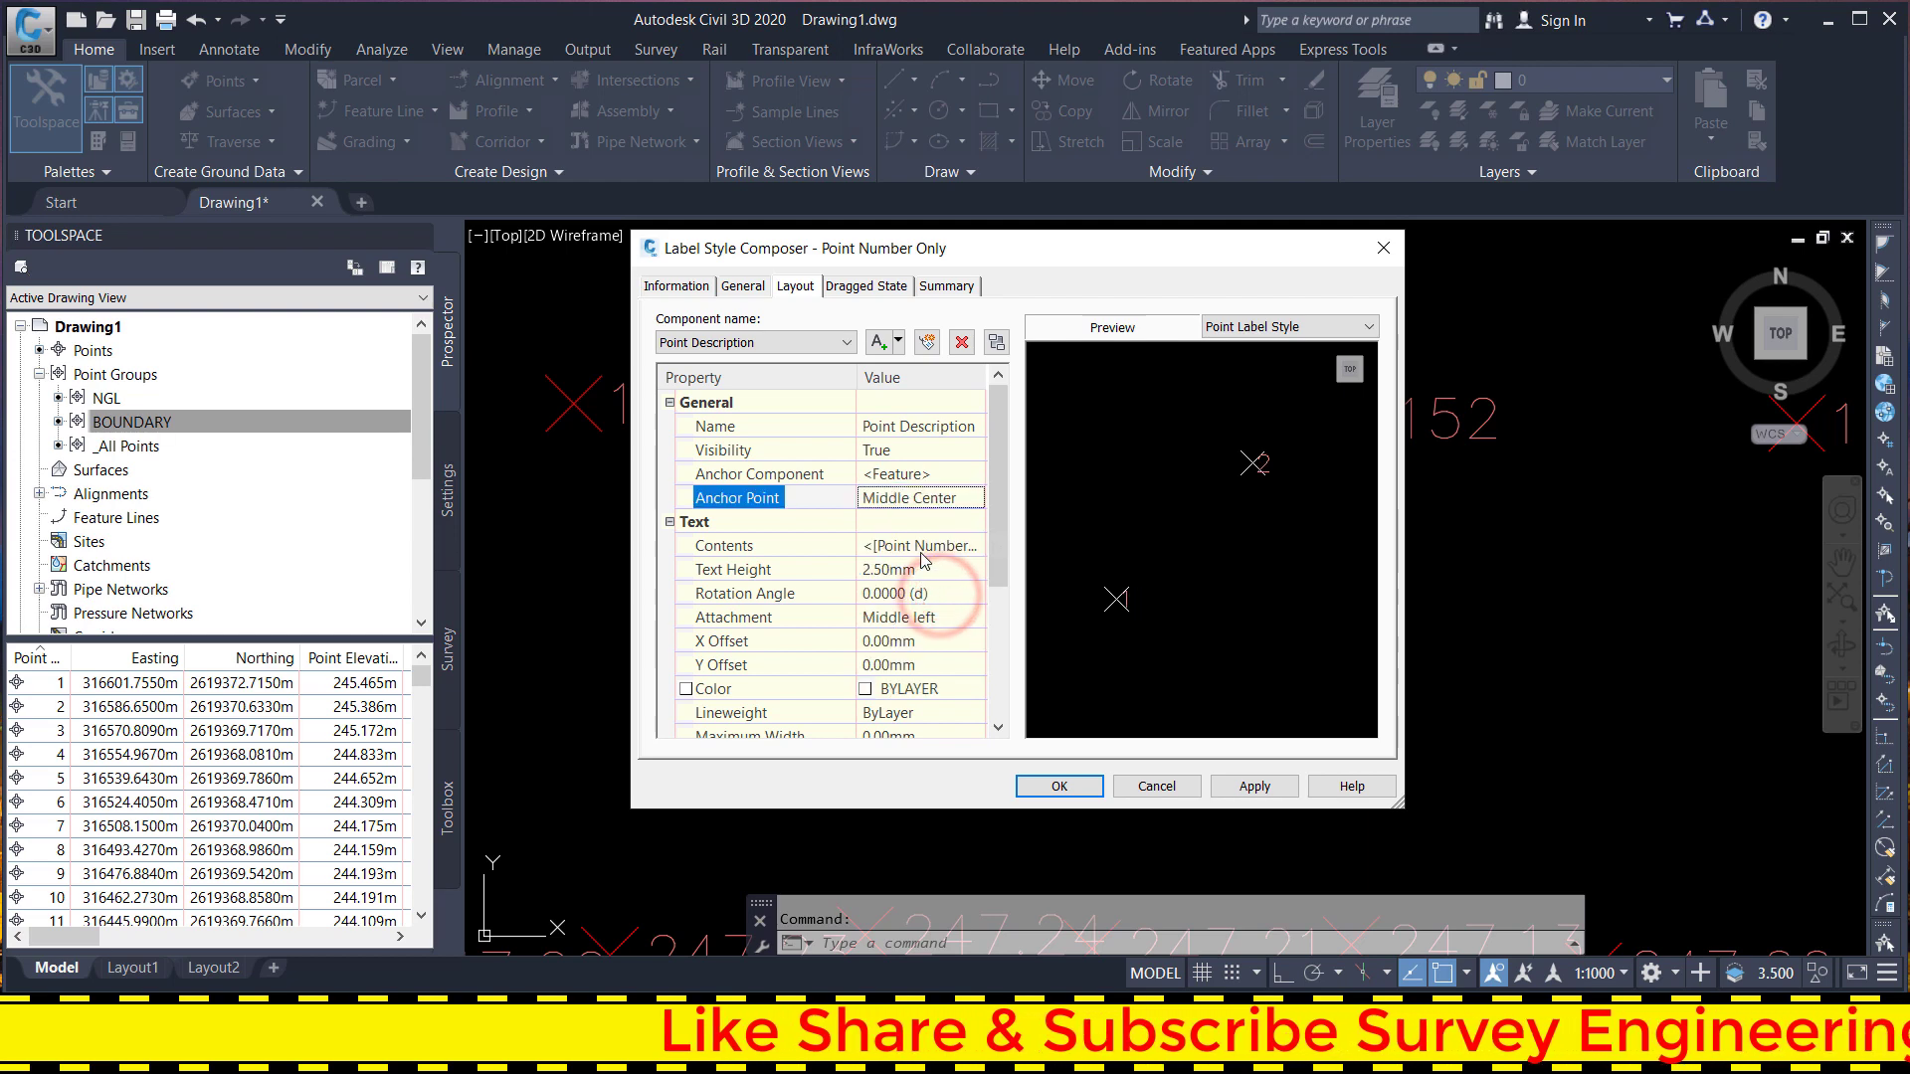
click(925, 617)
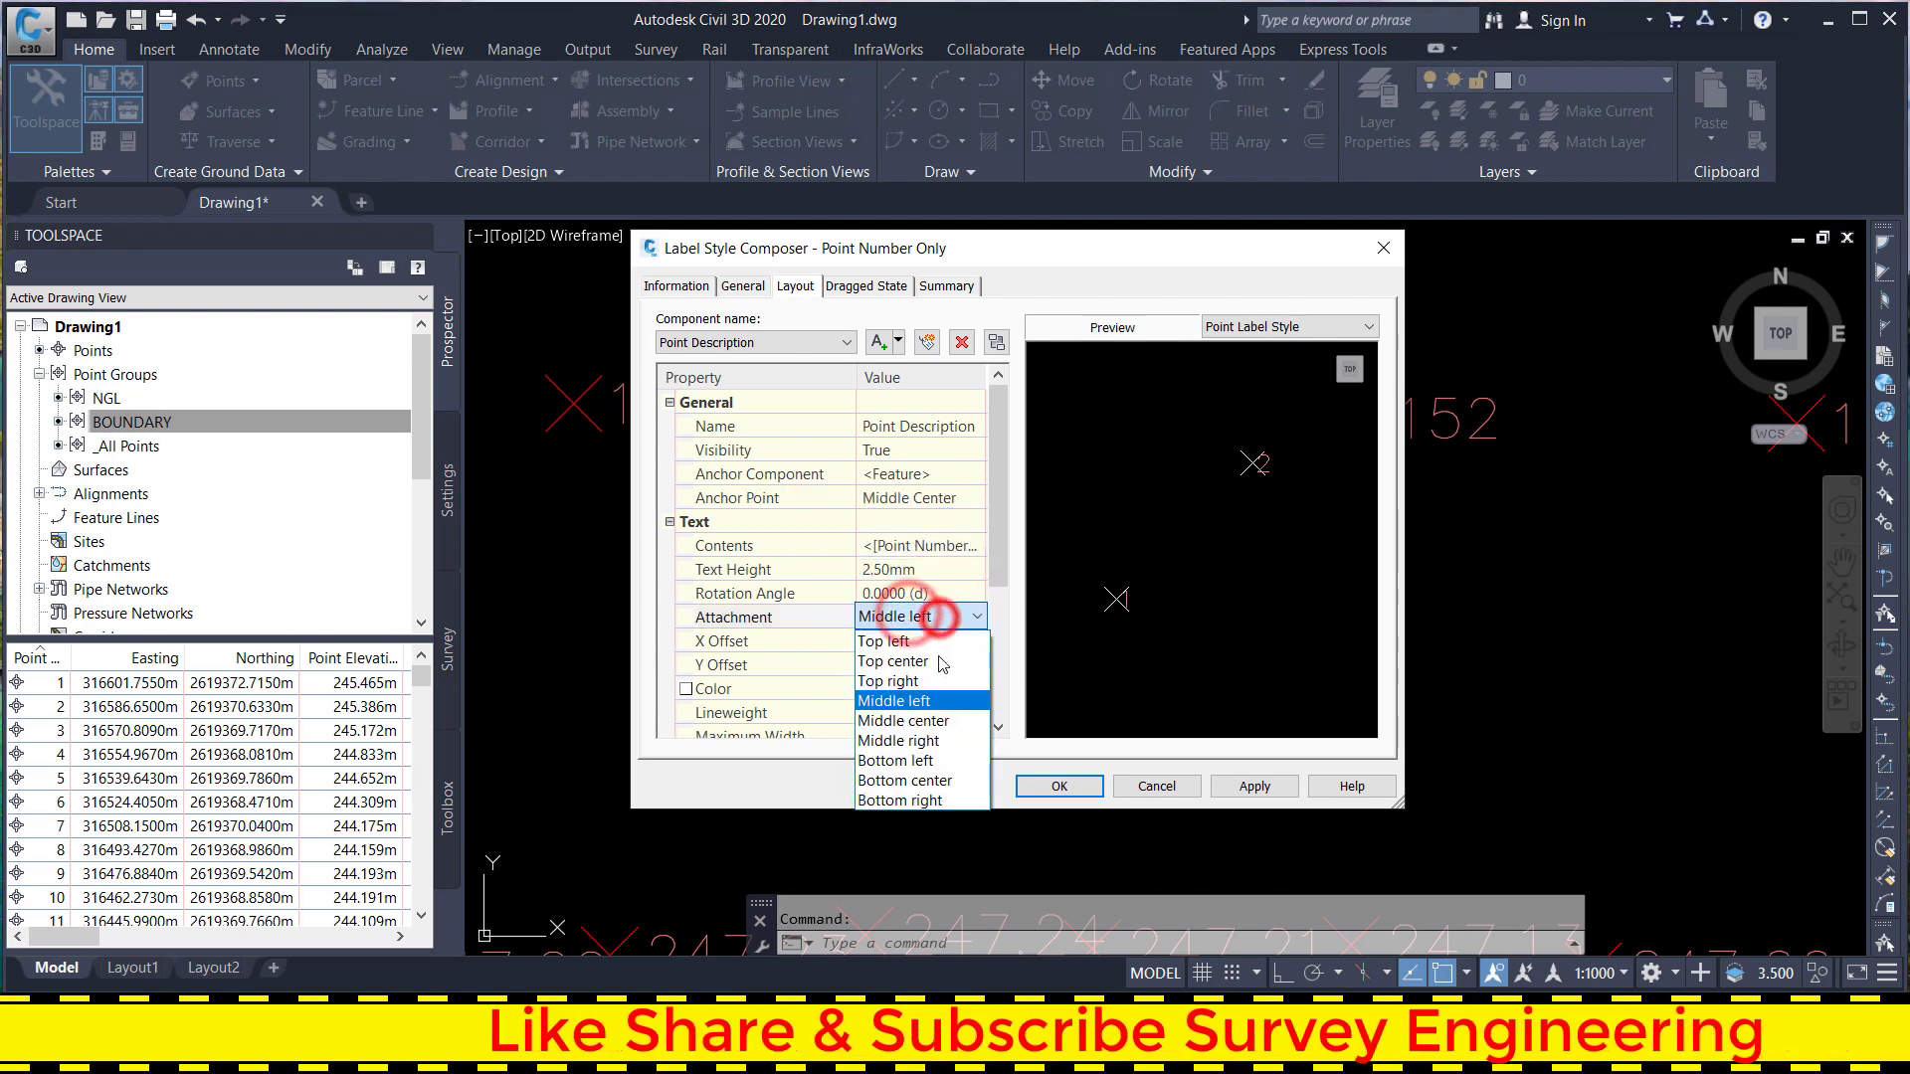
click(941, 720)
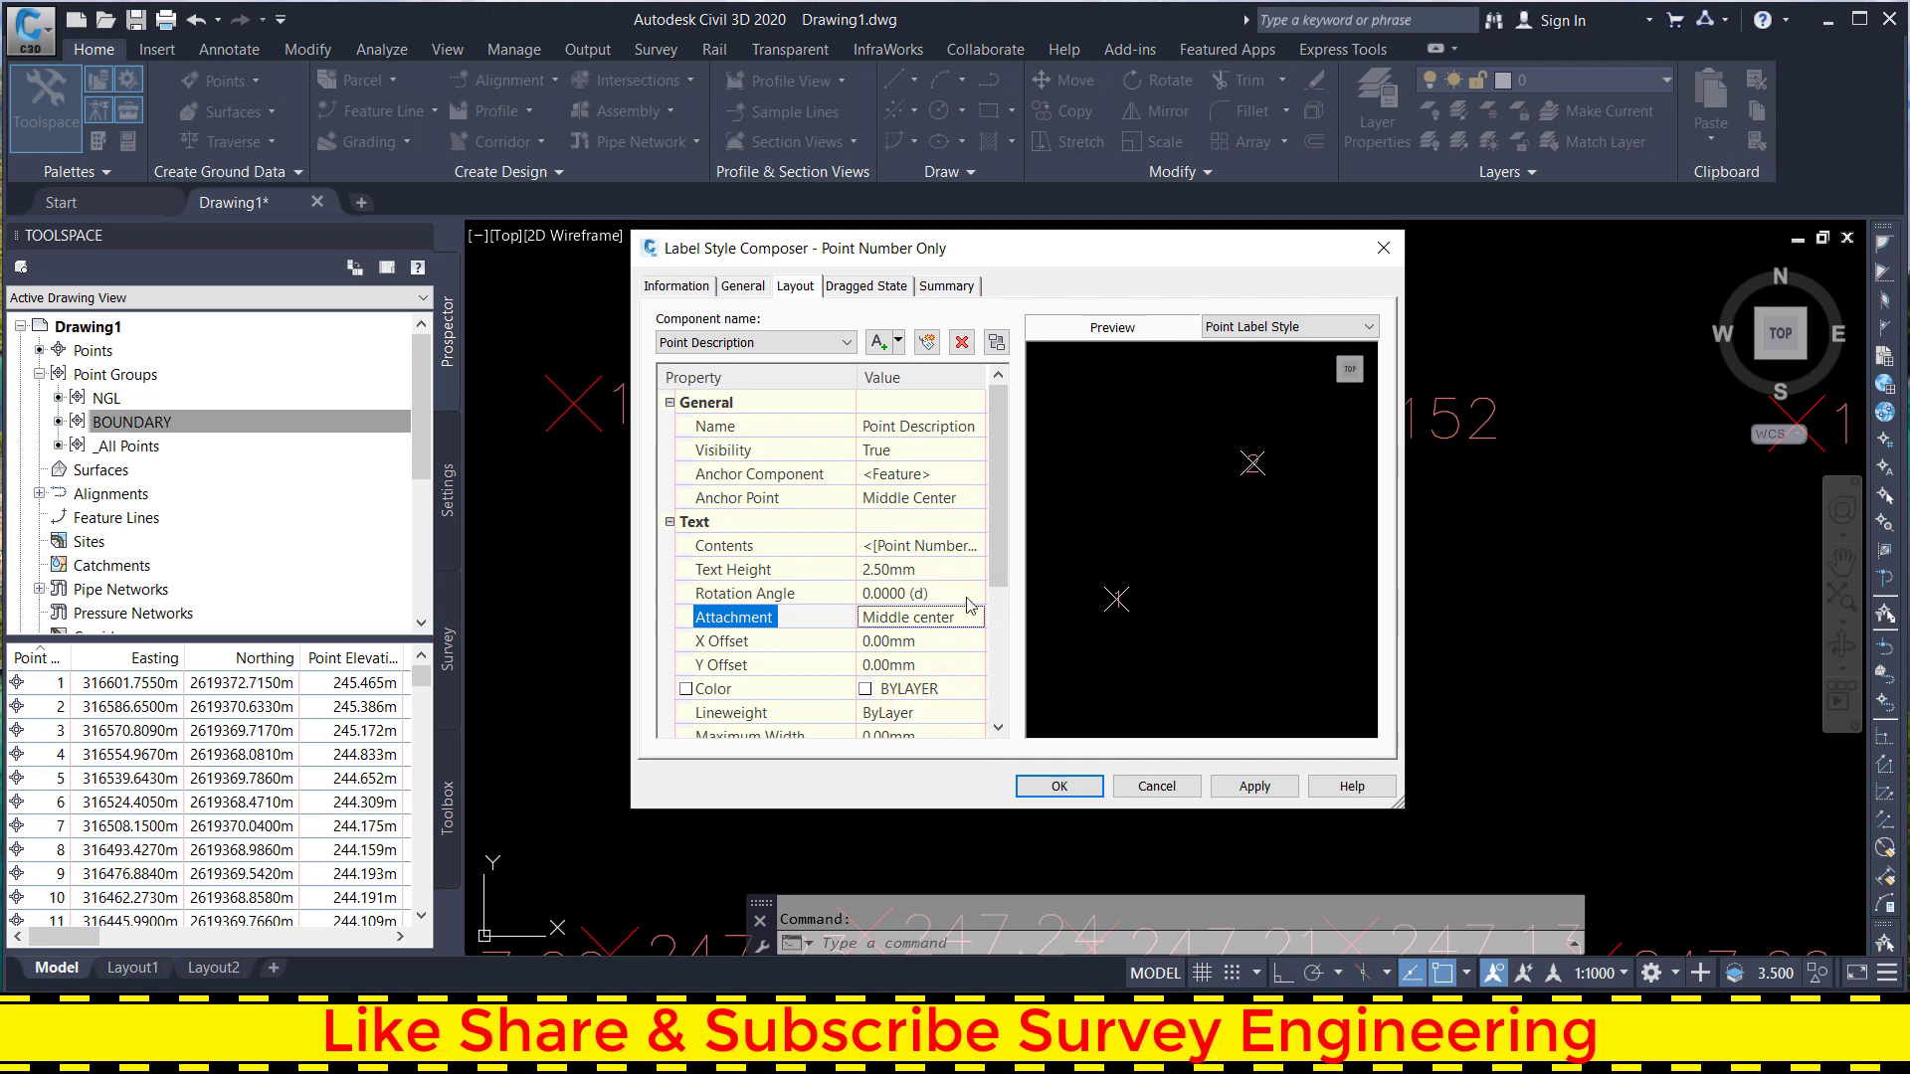
mouse_move(998, 466)
mouse_down()
mouse_move(1000, 551)
mouse_move(1001, 527)
mouse_up()
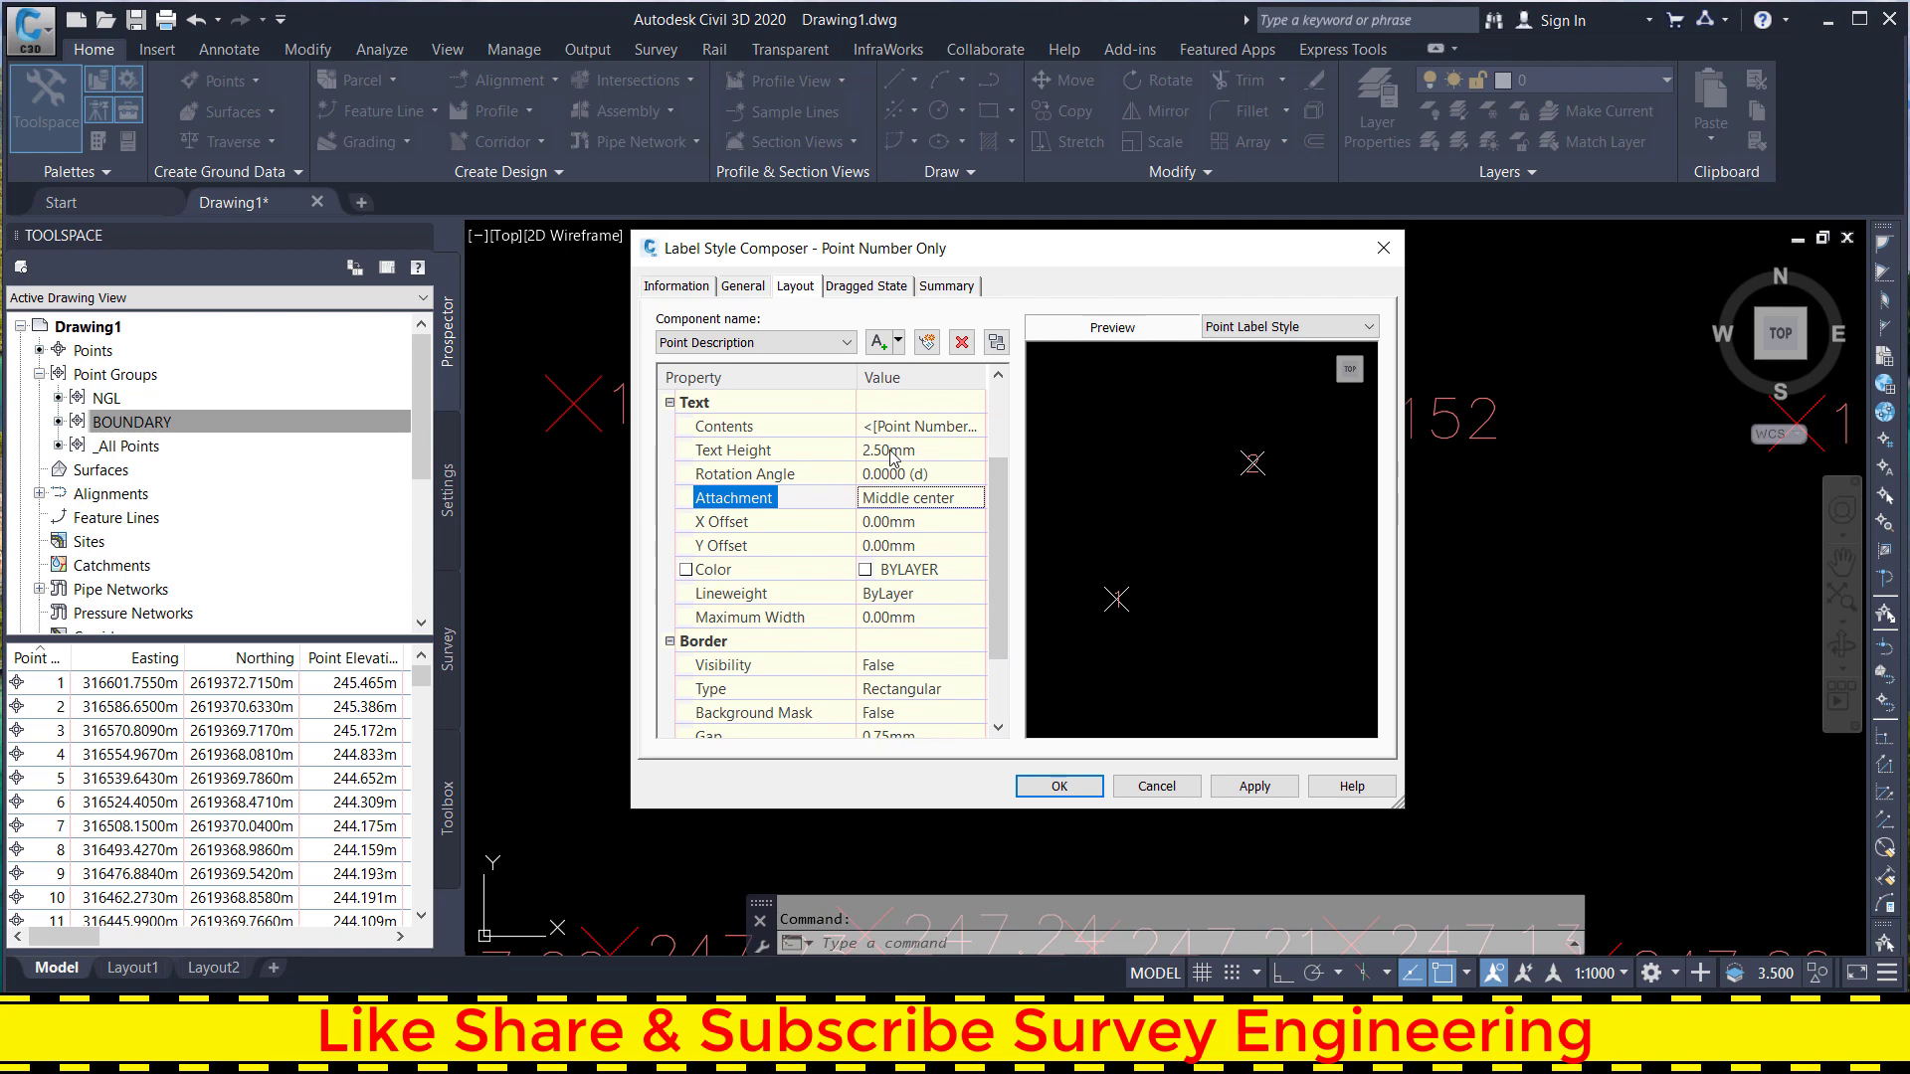
click(888, 450)
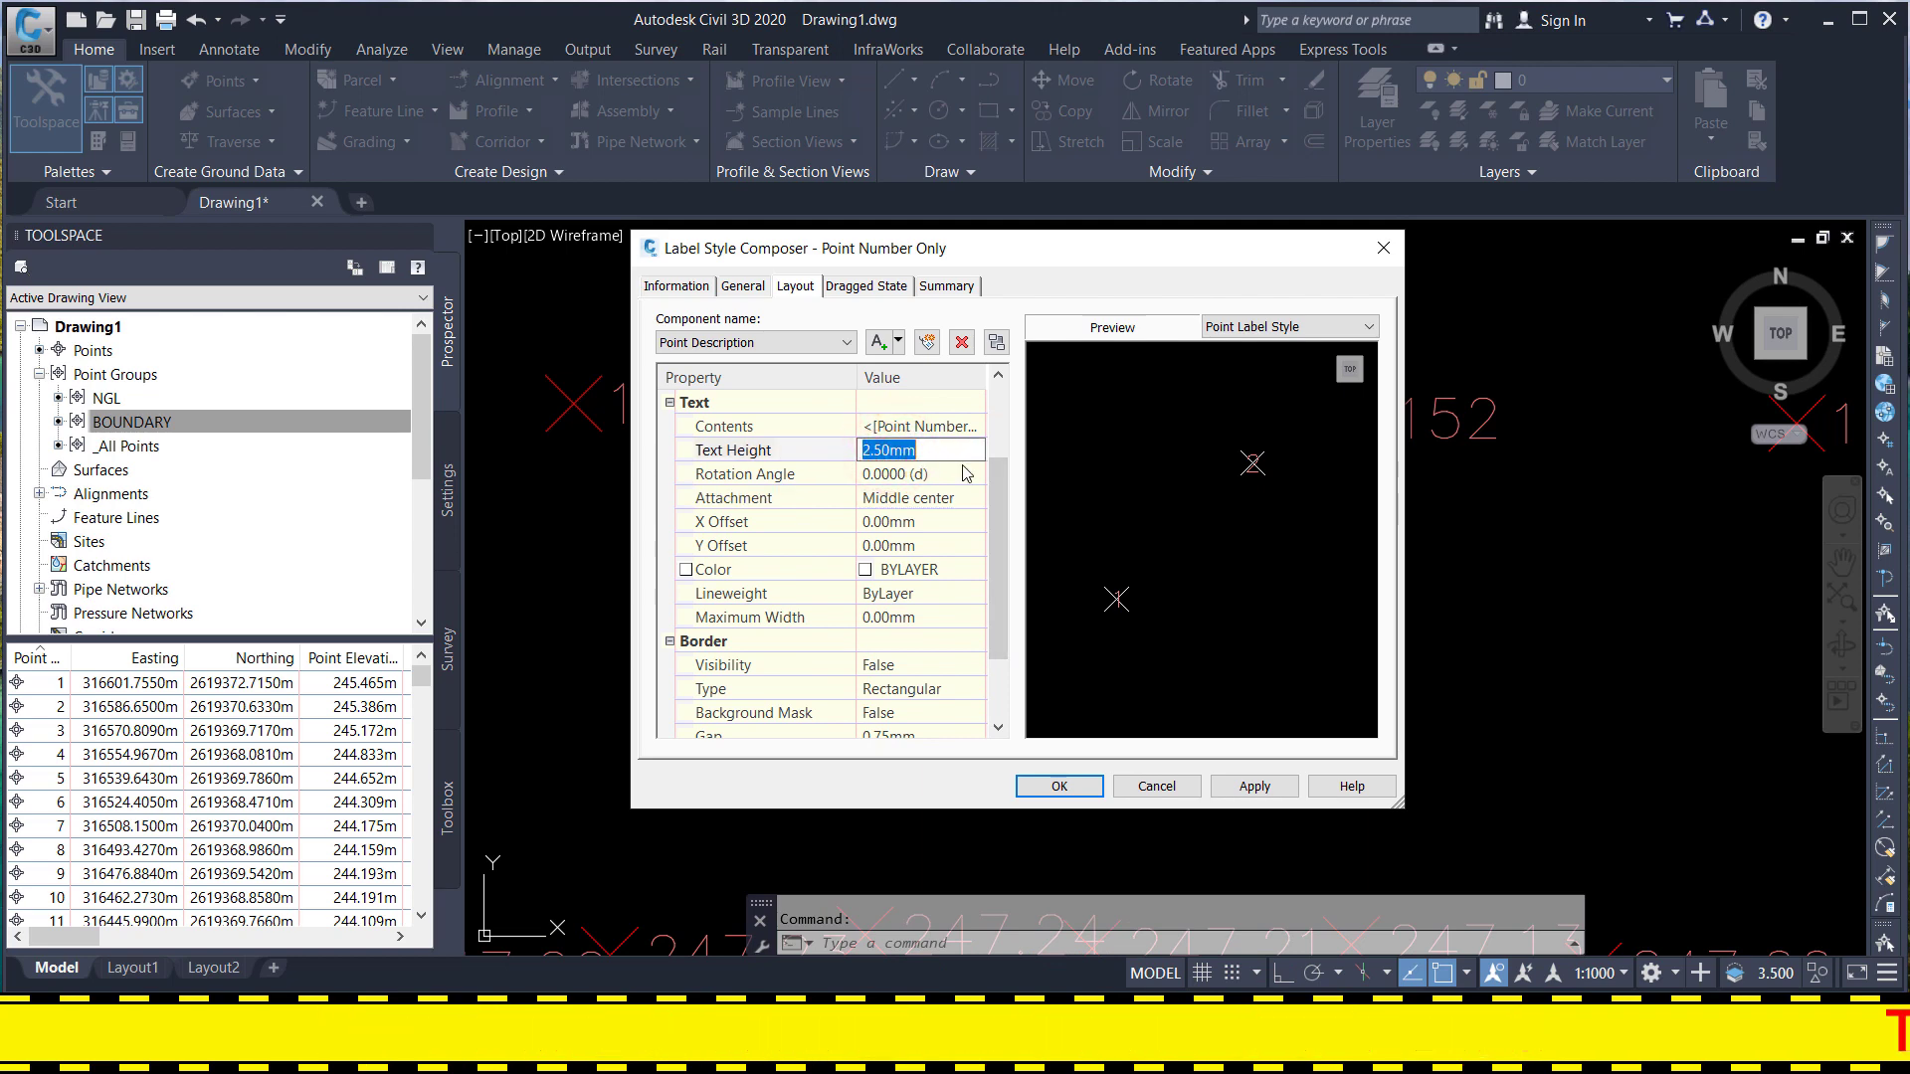
scroll(945, 557, up, 2)
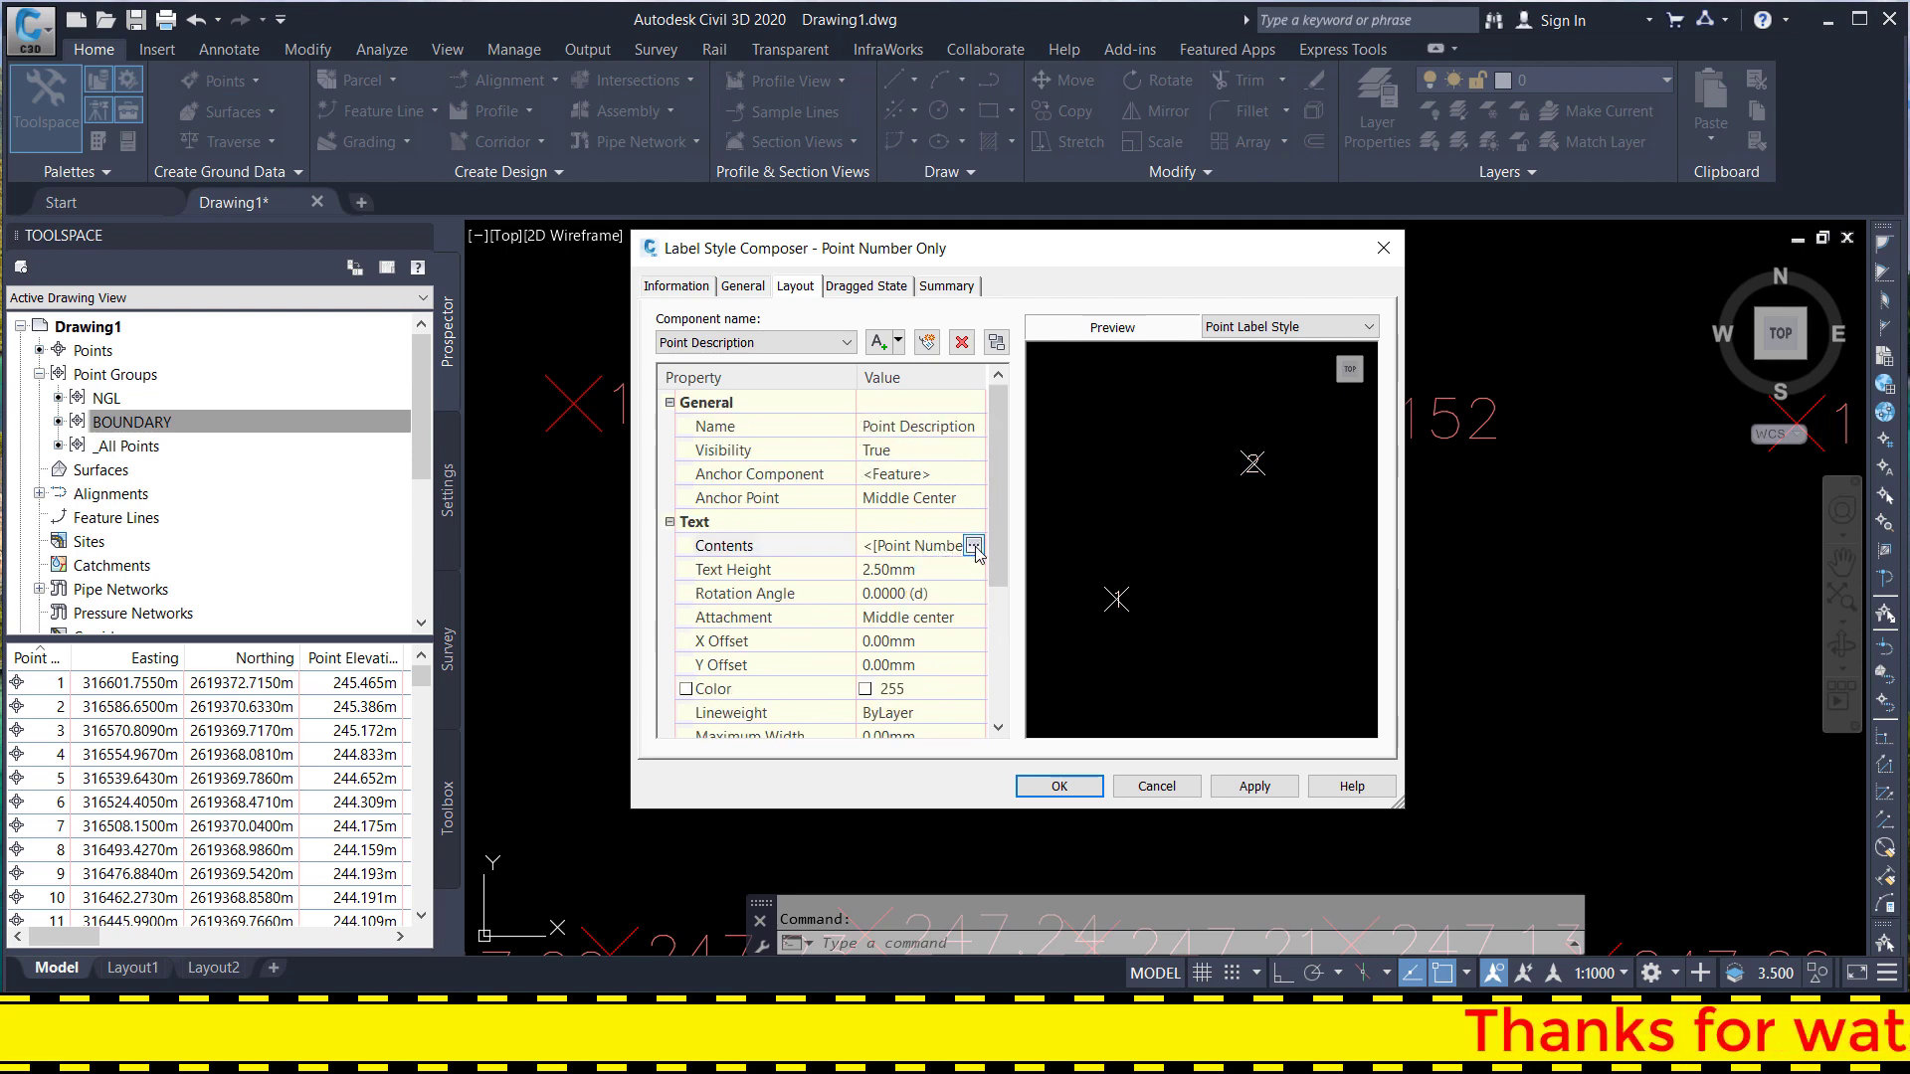
- Format the label text as White, Arial Narrow, with Center justification
click(974, 546)
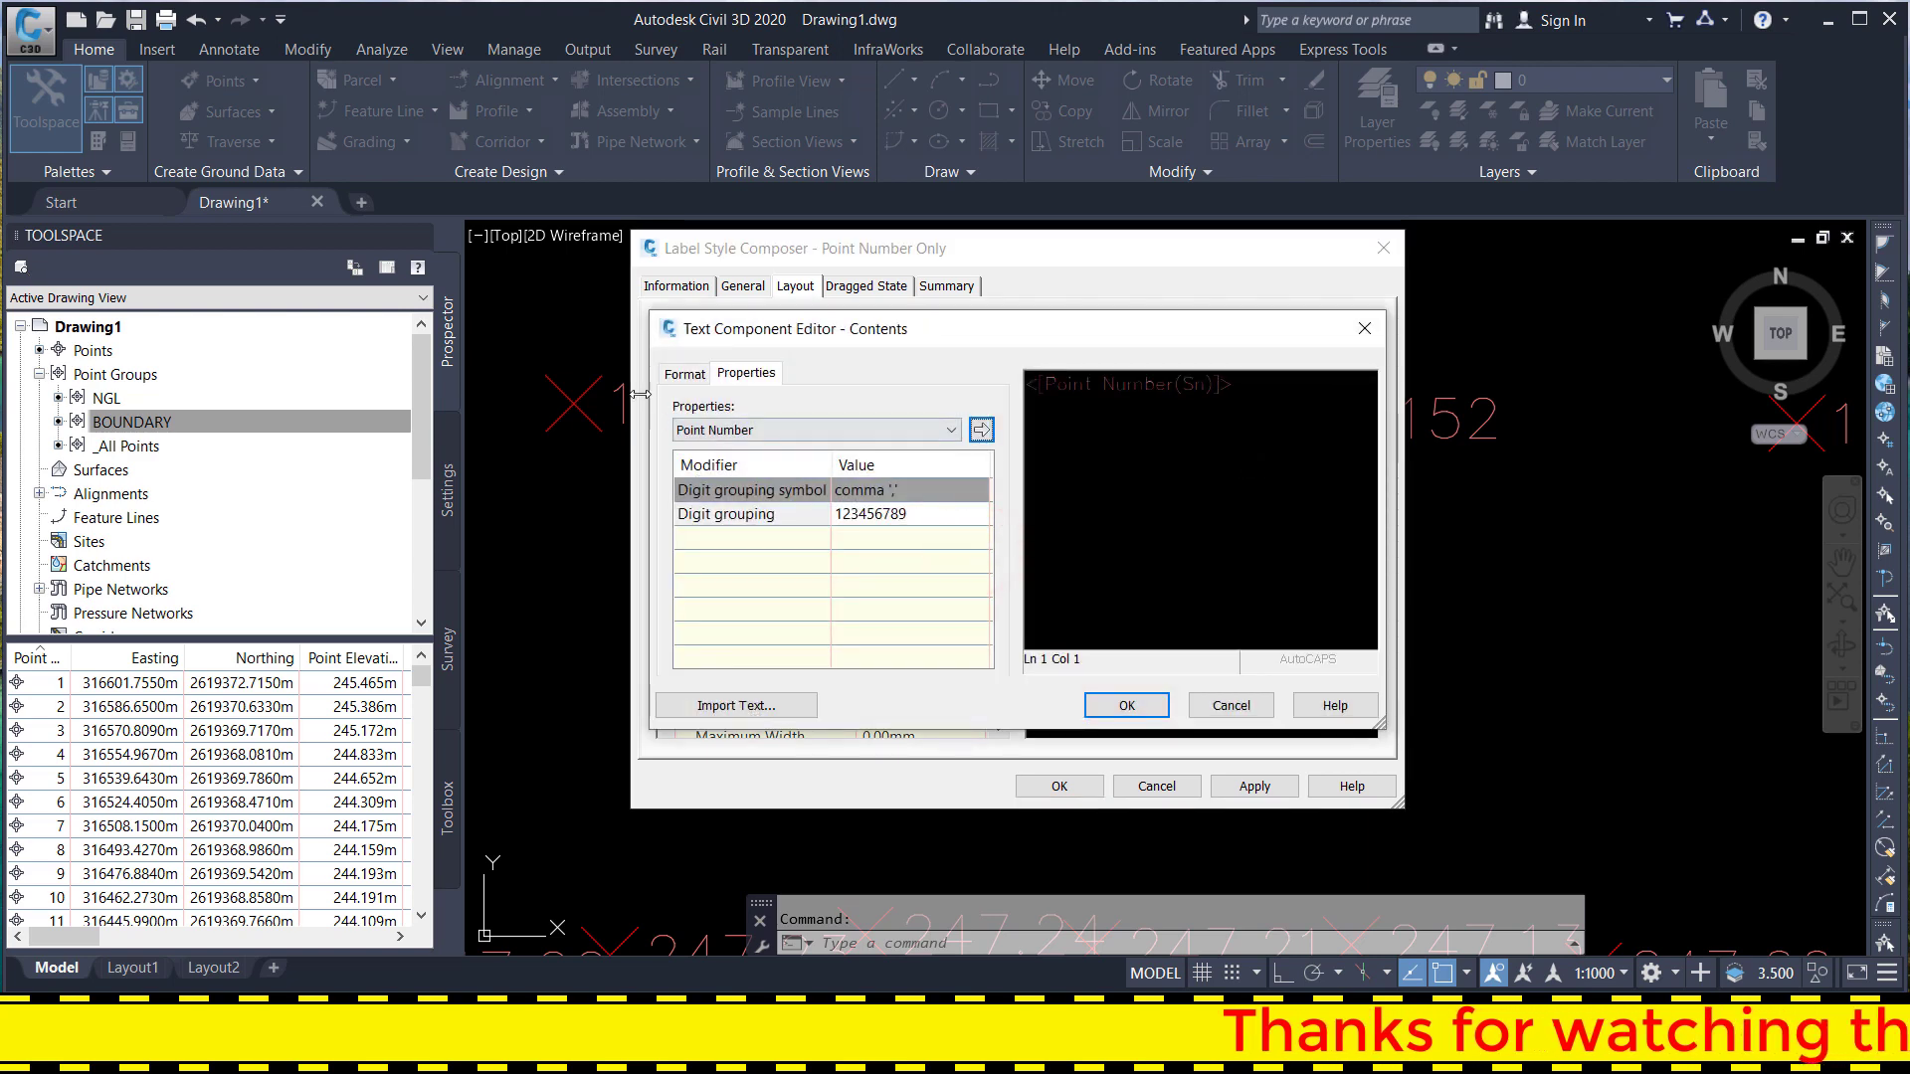
click(686, 376)
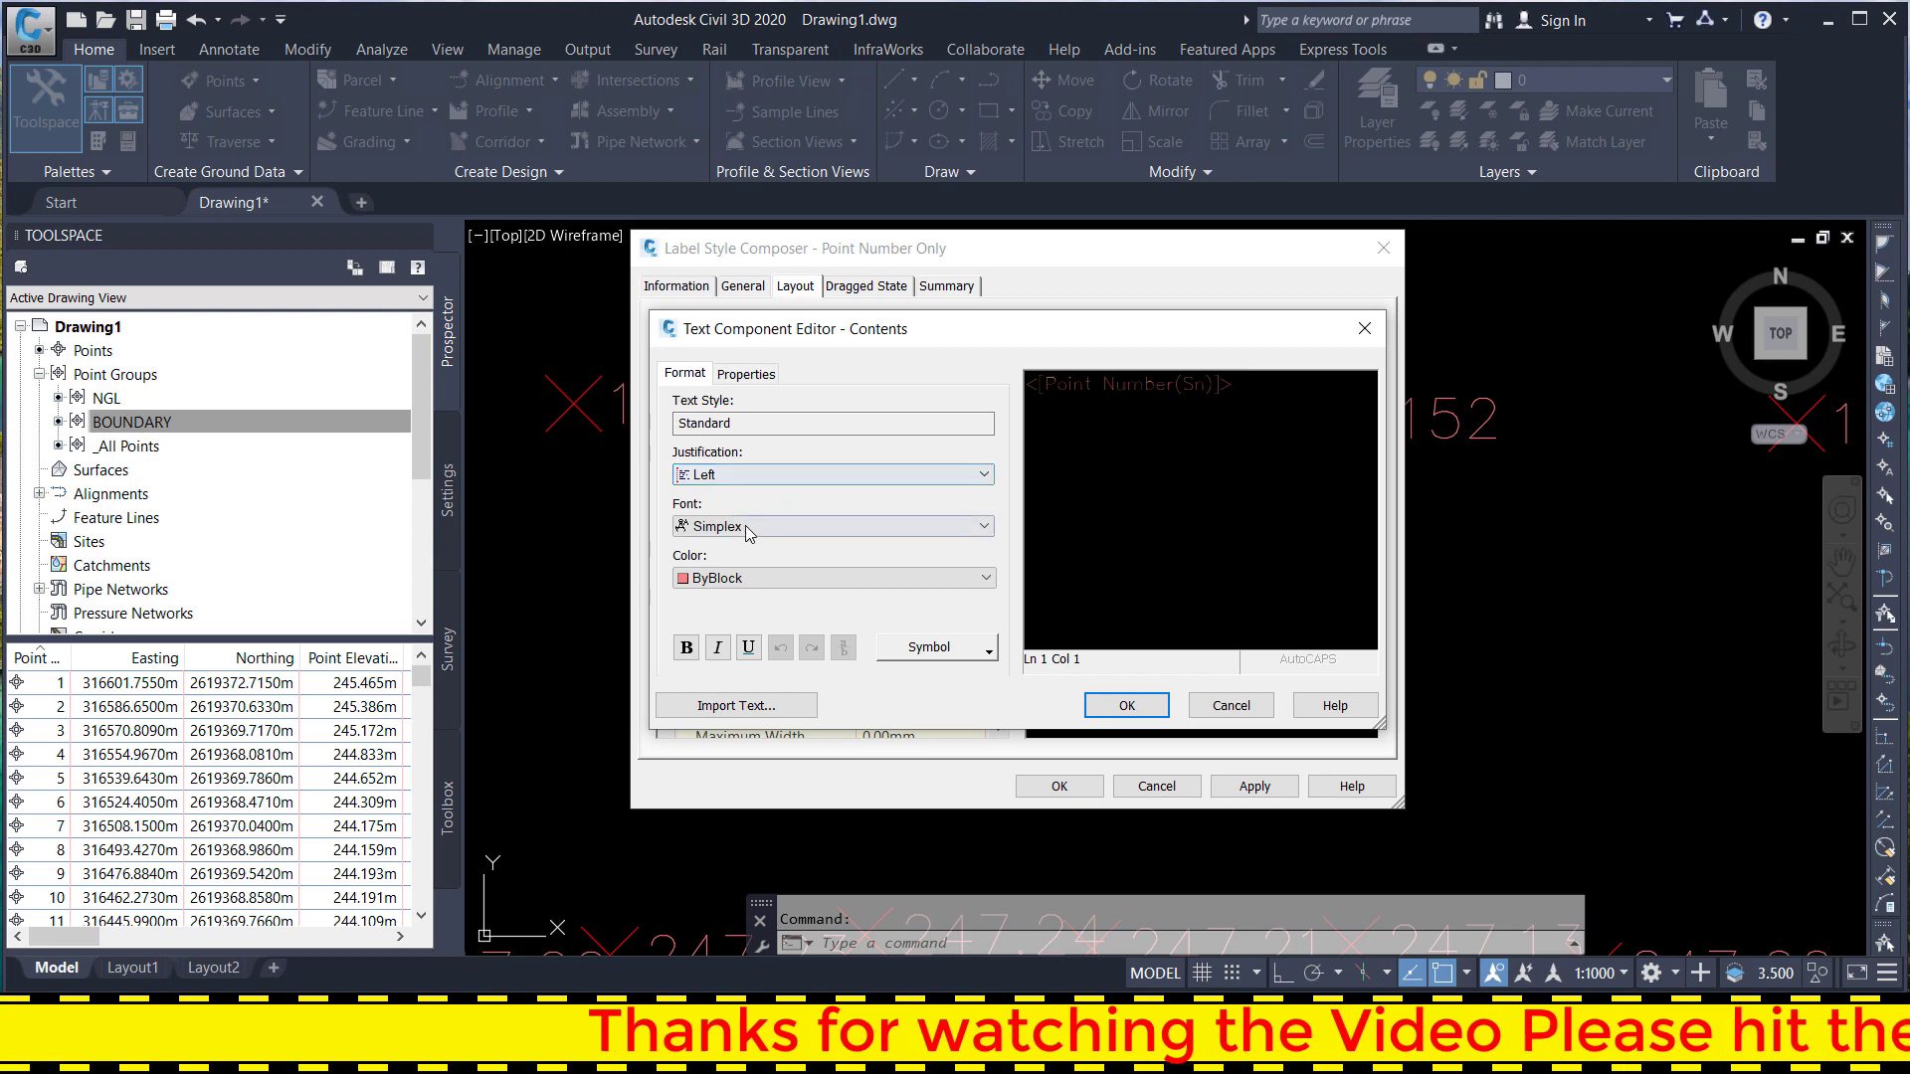
click(750, 577)
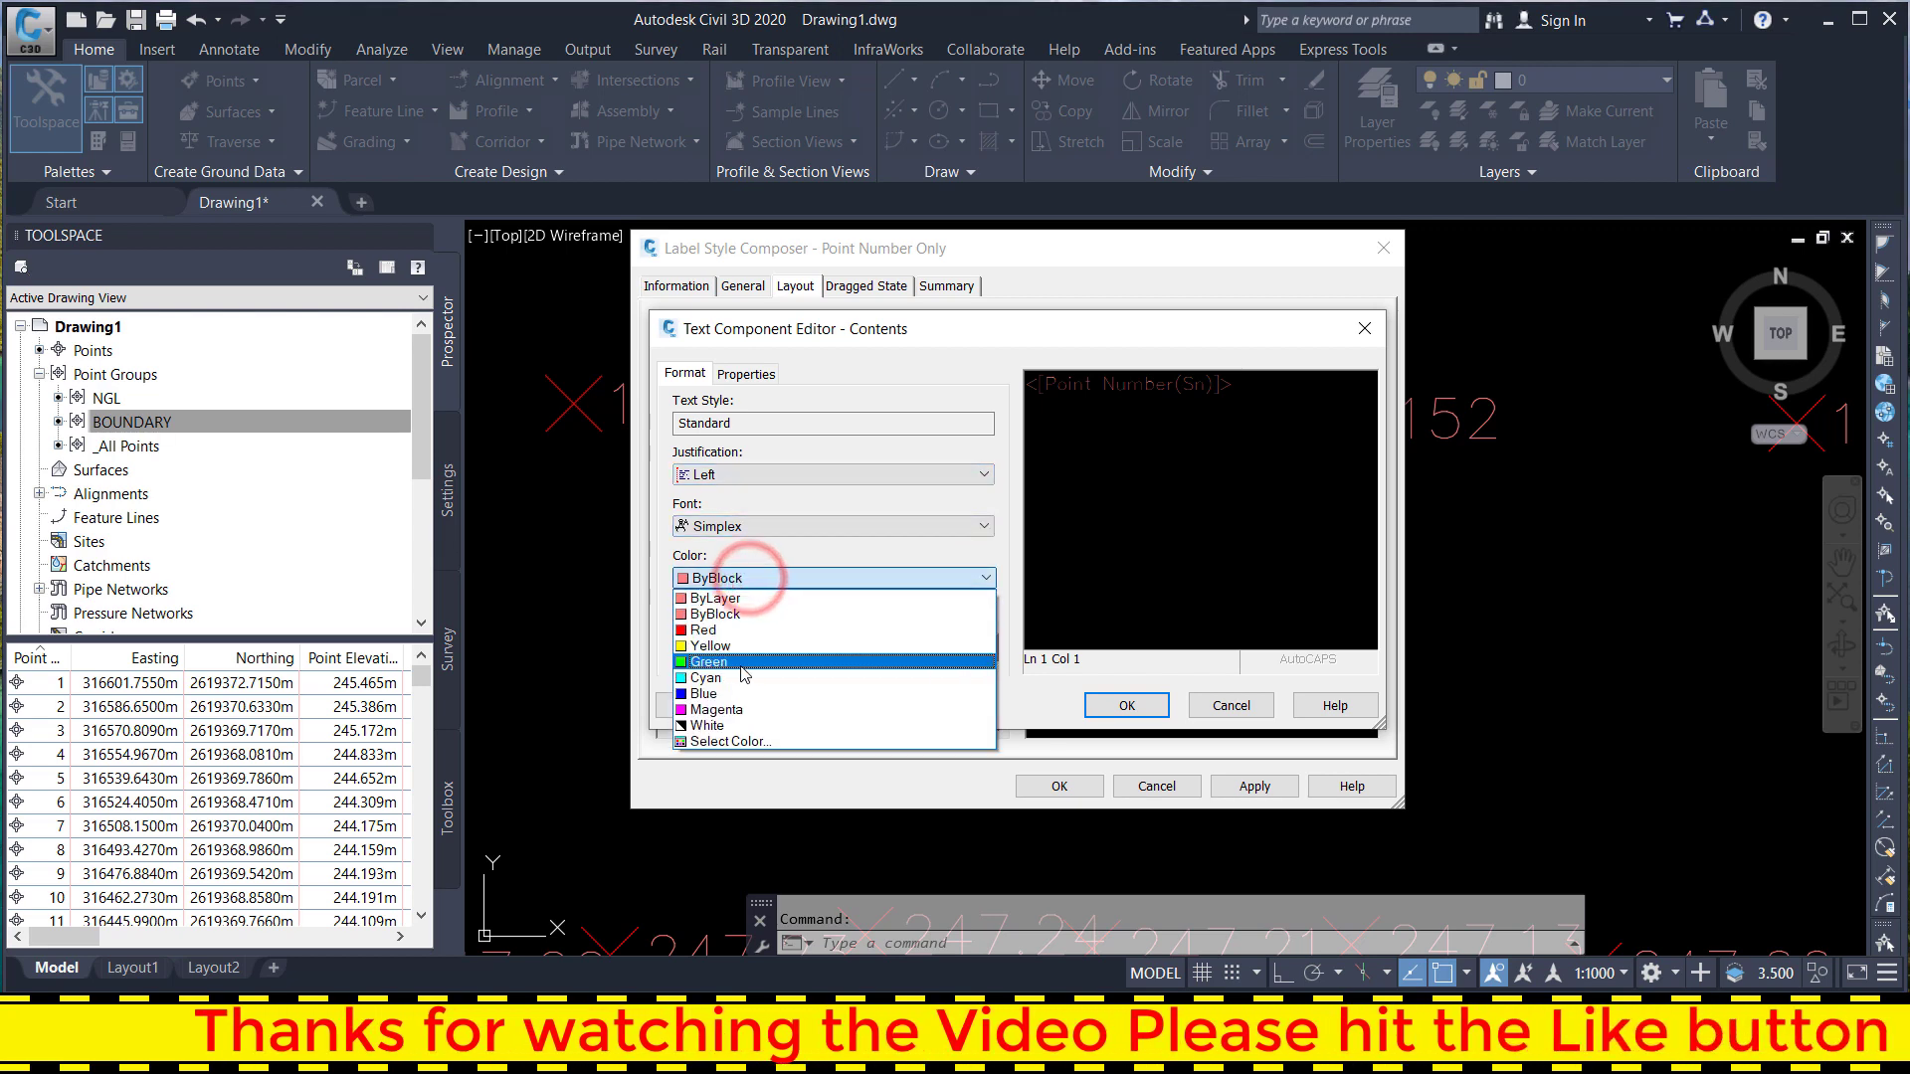
click(741, 726)
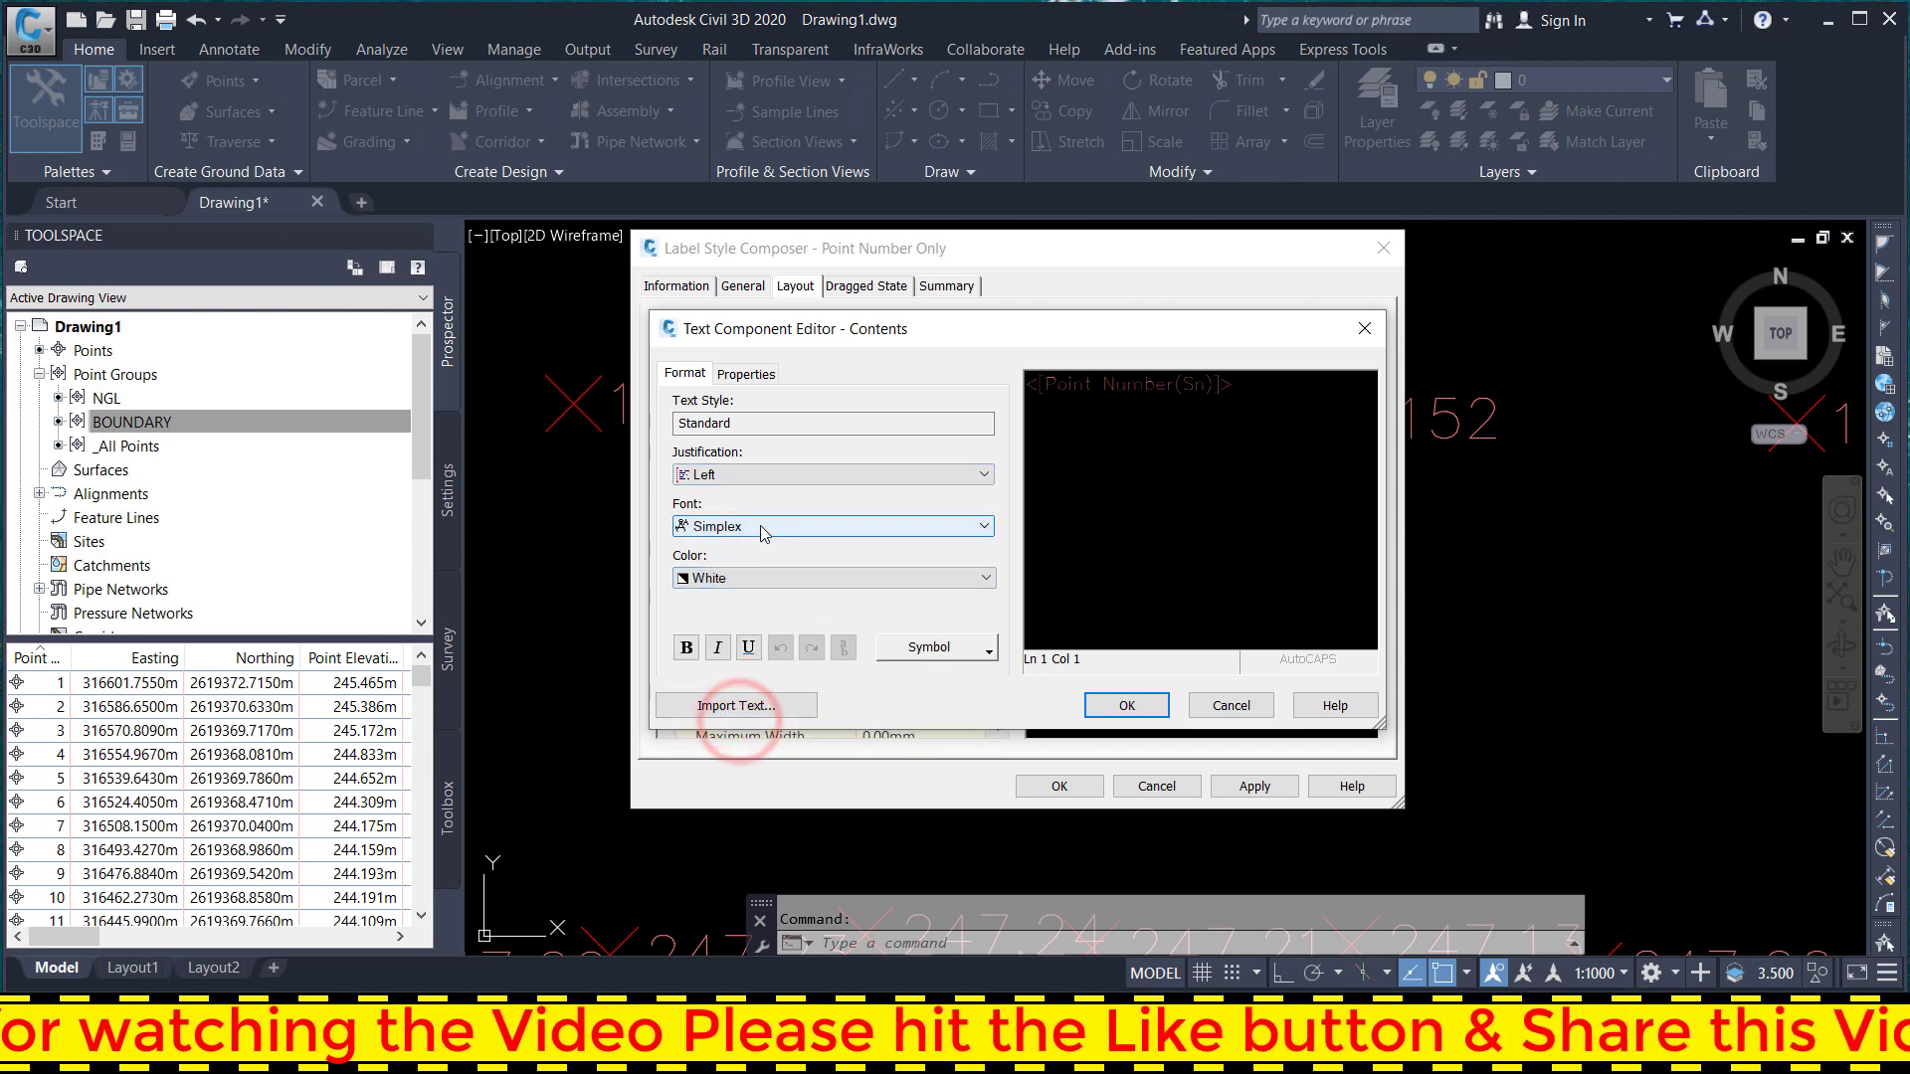
click(836, 527)
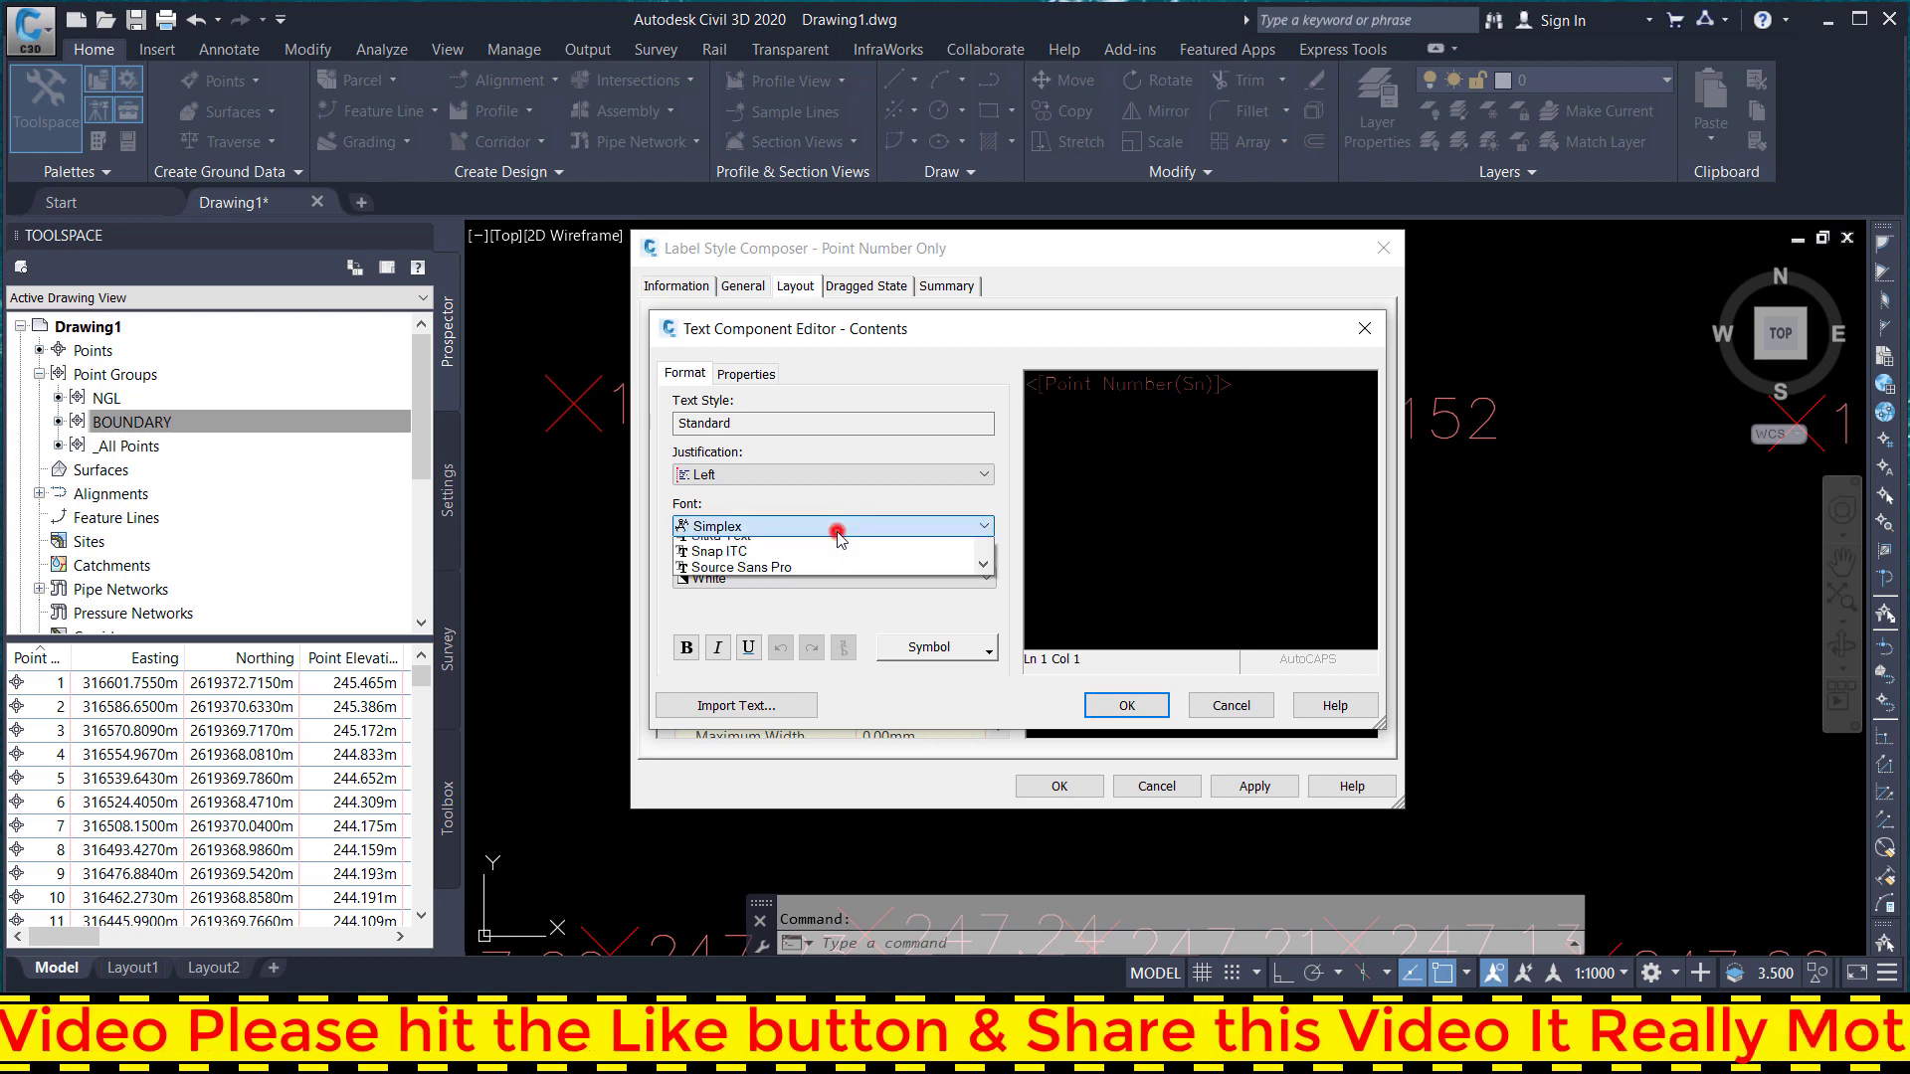
mouse_move(975, 689)
mouse_down()
mouse_move(988, 558)
mouse_move(997, 591)
mouse_up()
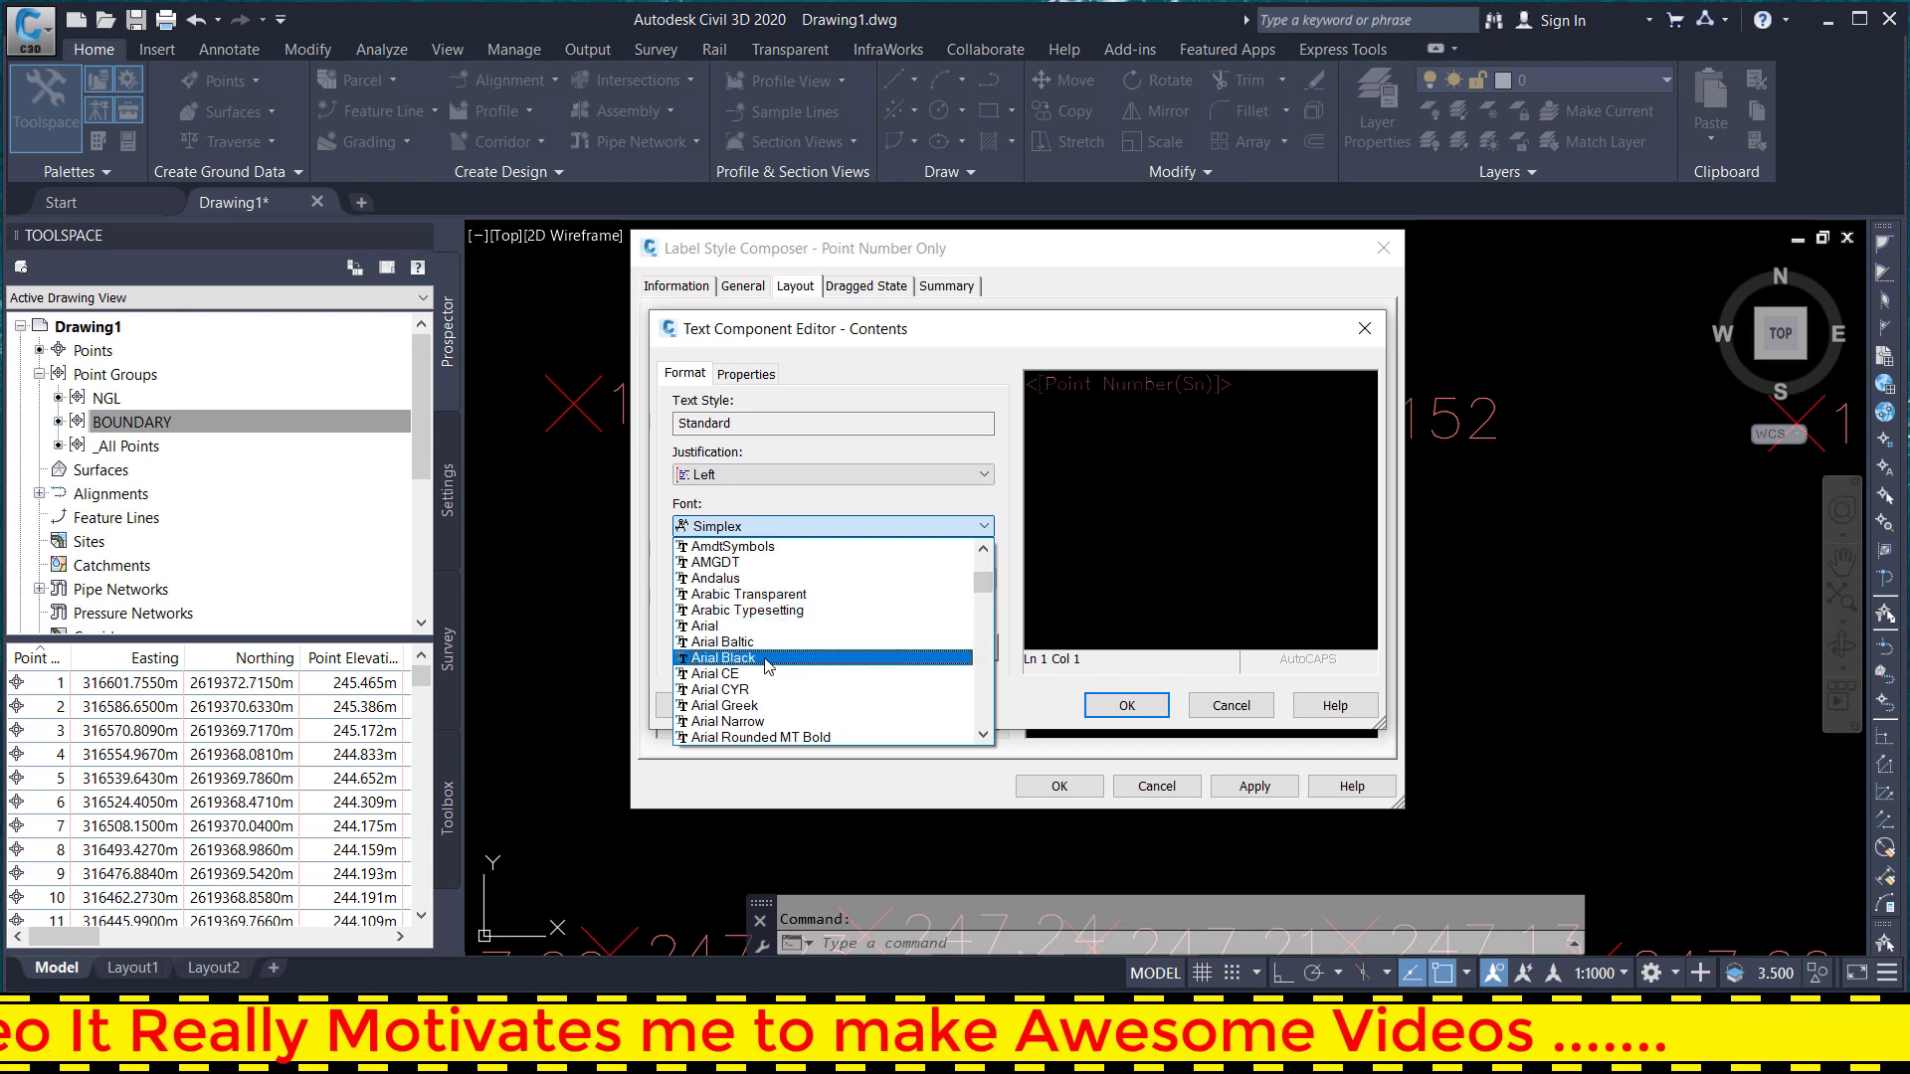
click(762, 719)
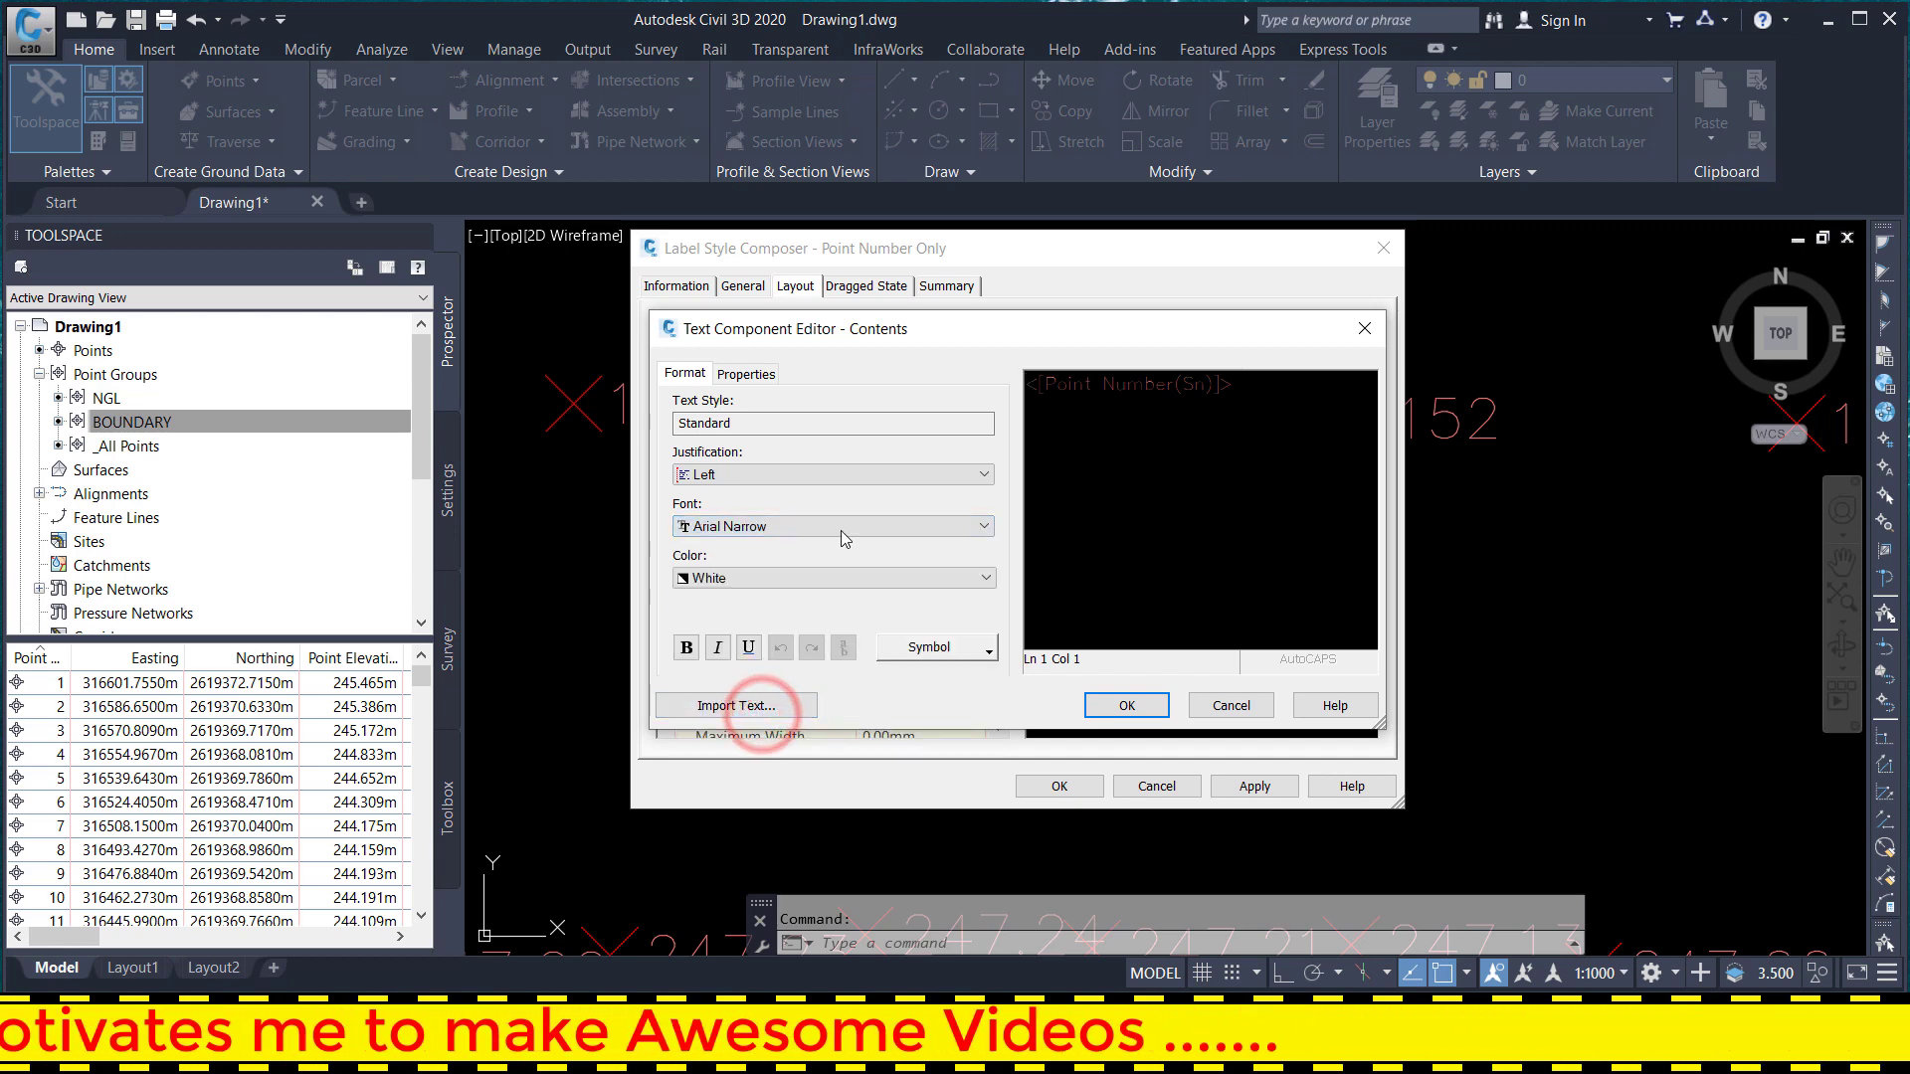
click(718, 484)
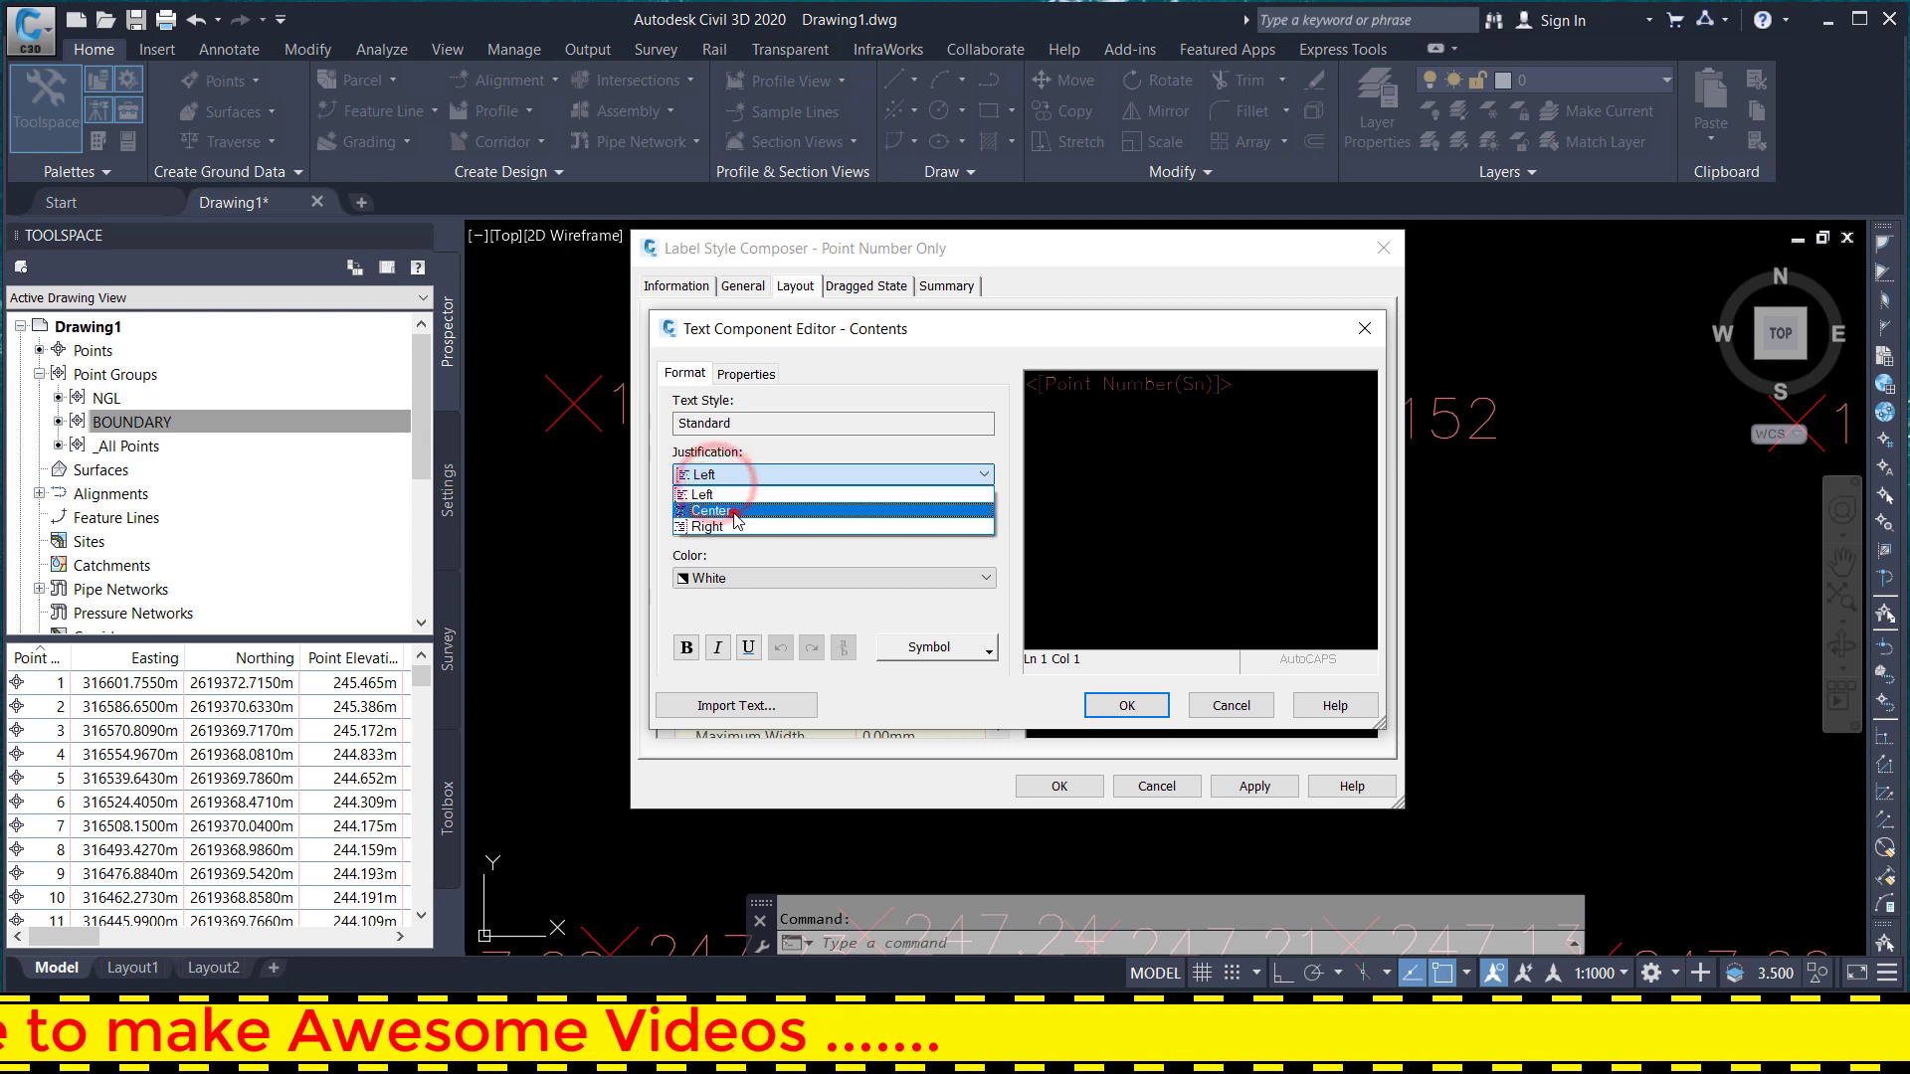
click(733, 511)
click(1127, 707)
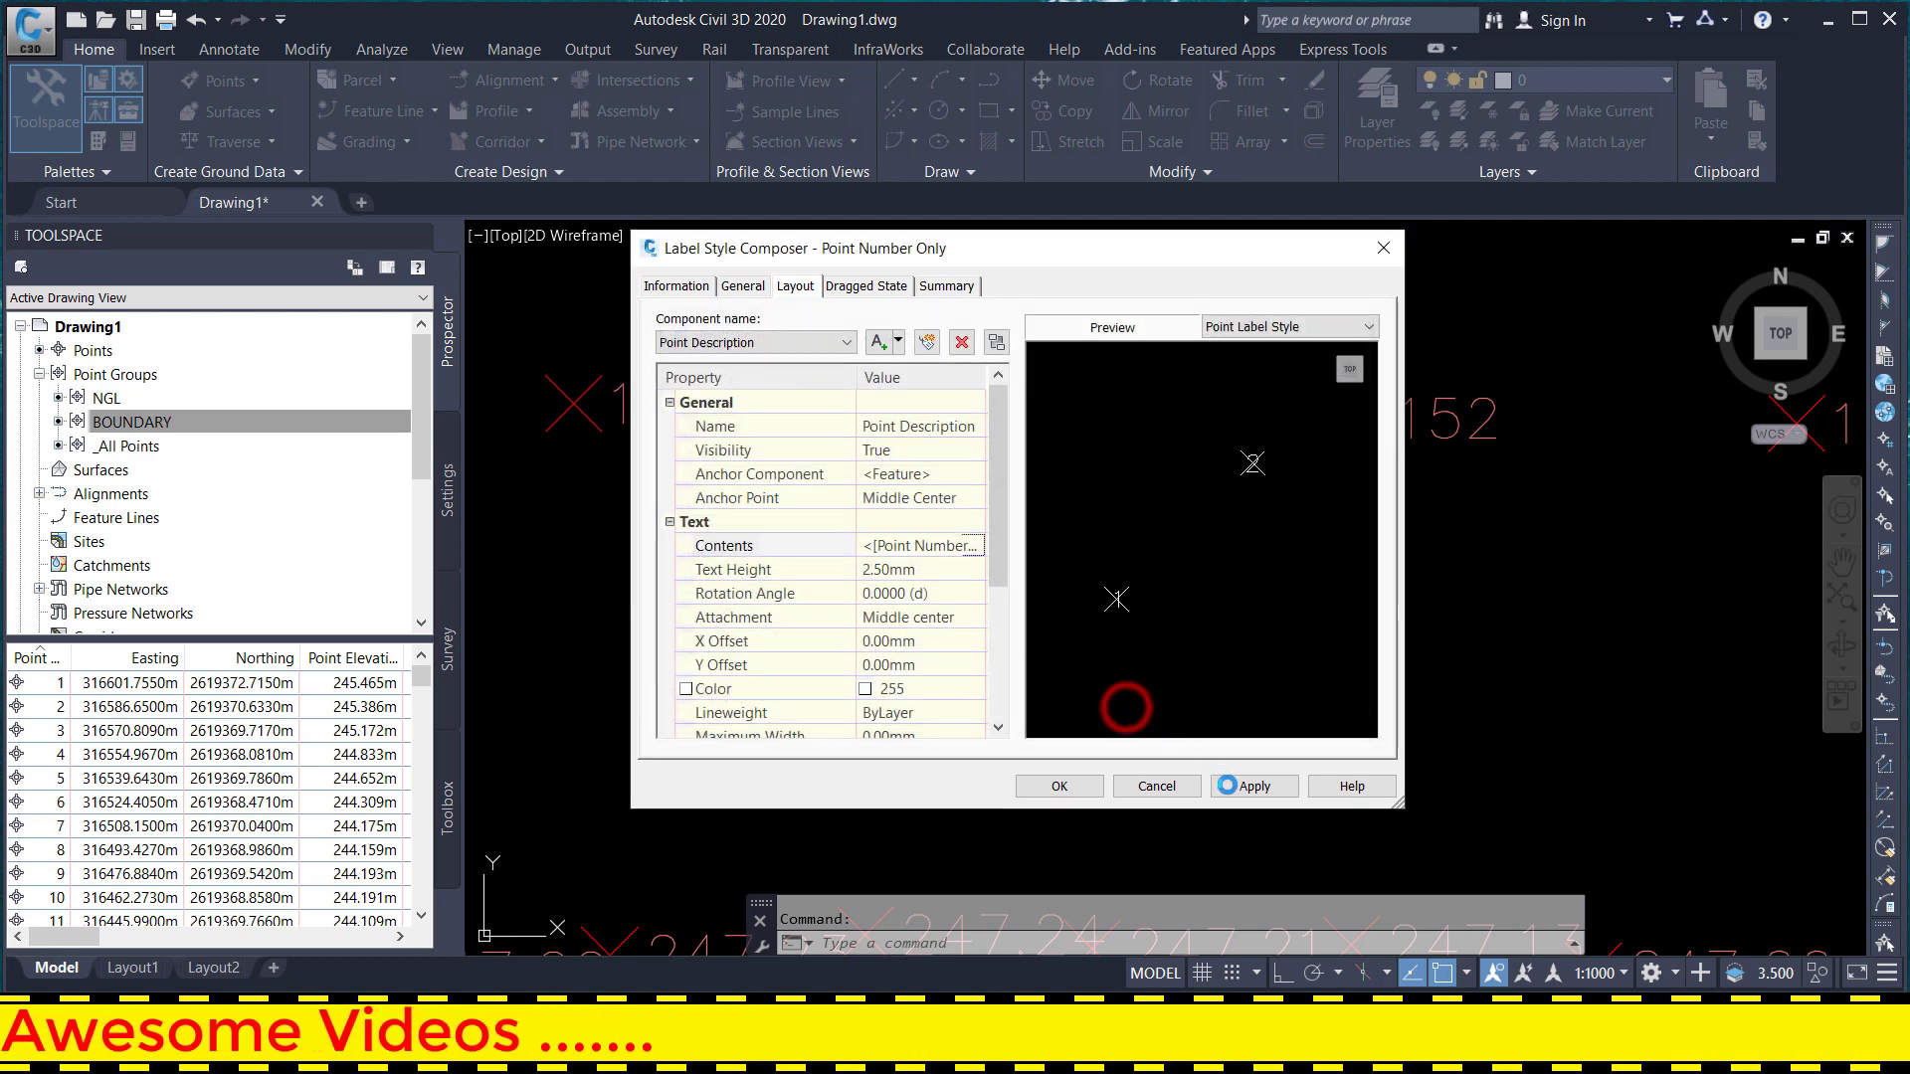
- Save the edited label style and apply it to the BOUNDARY point group
click(1087, 784)
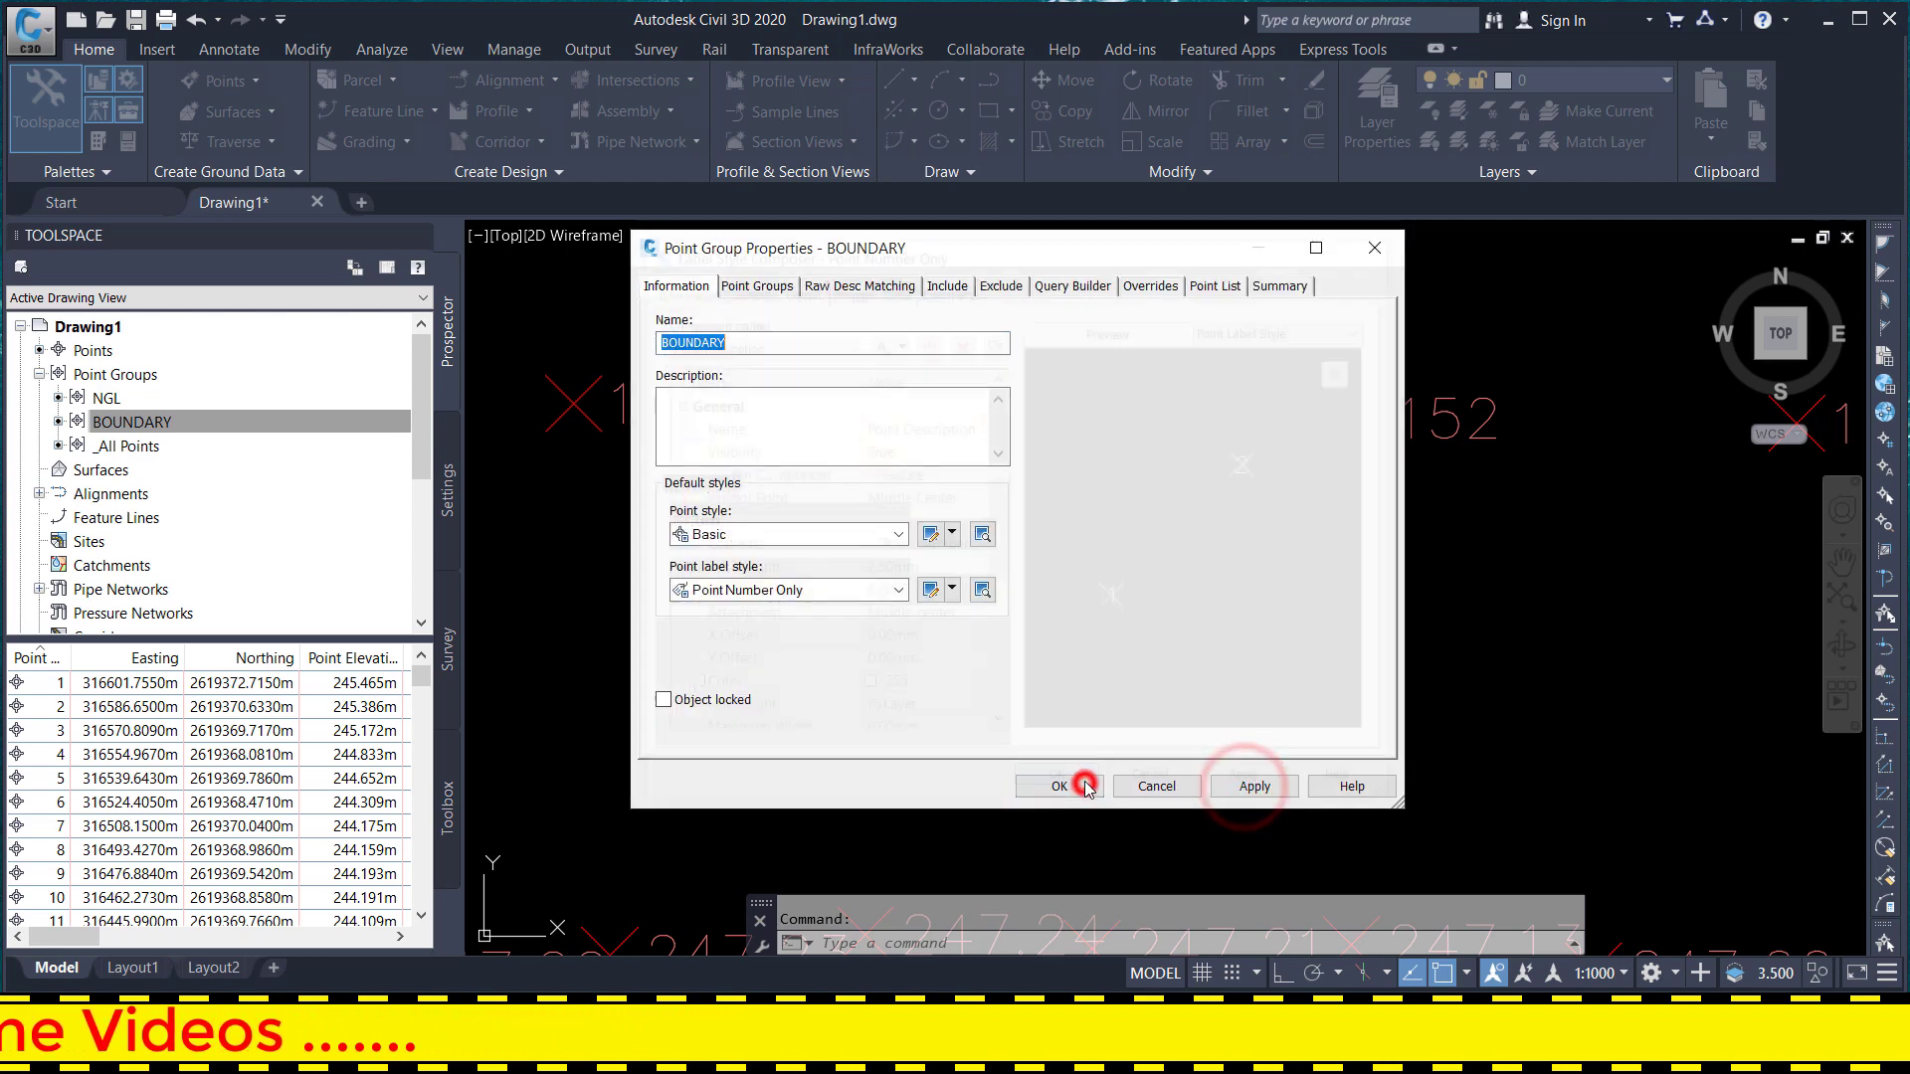
click(1241, 790)
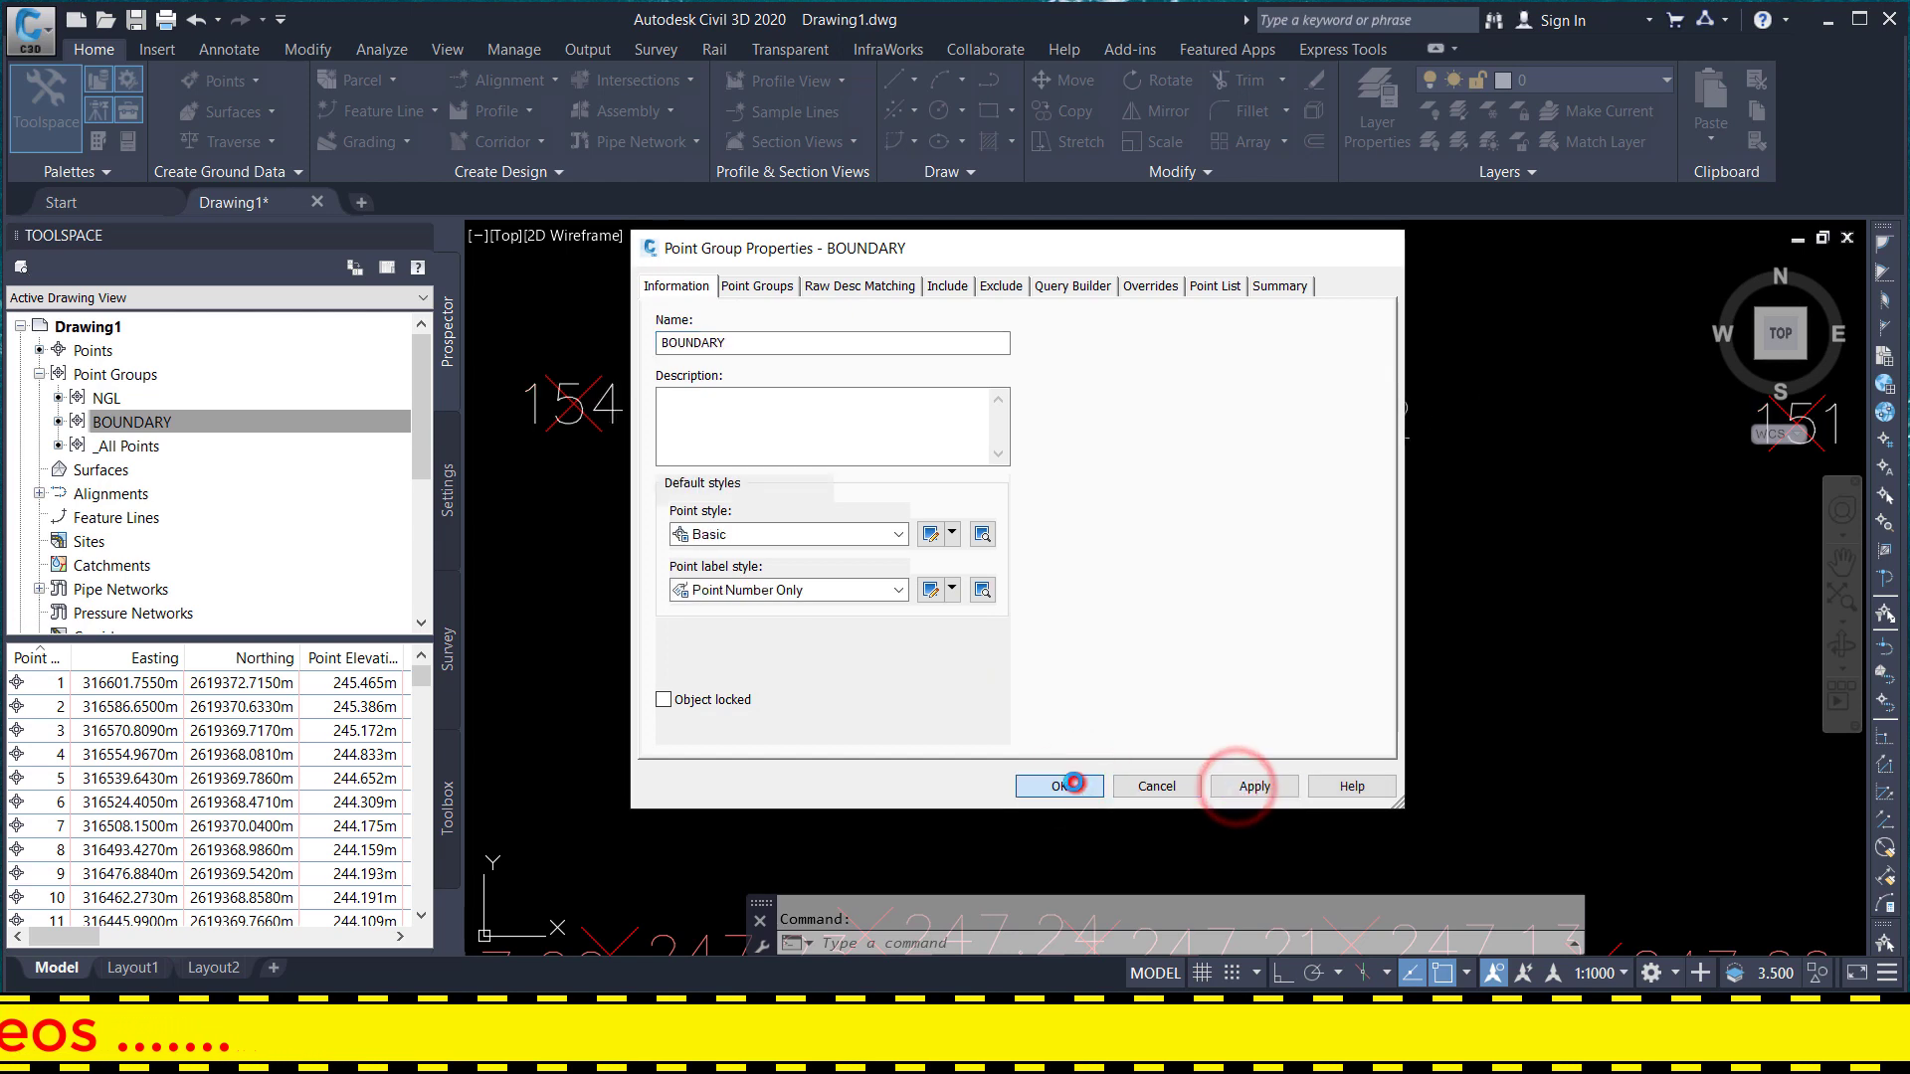
click(1074, 783)
scroll(985, 418, up, 2)
- Open the BOUNDARY point group properties from point 153 in the drawing
scroll(1028, 459, down, 2)
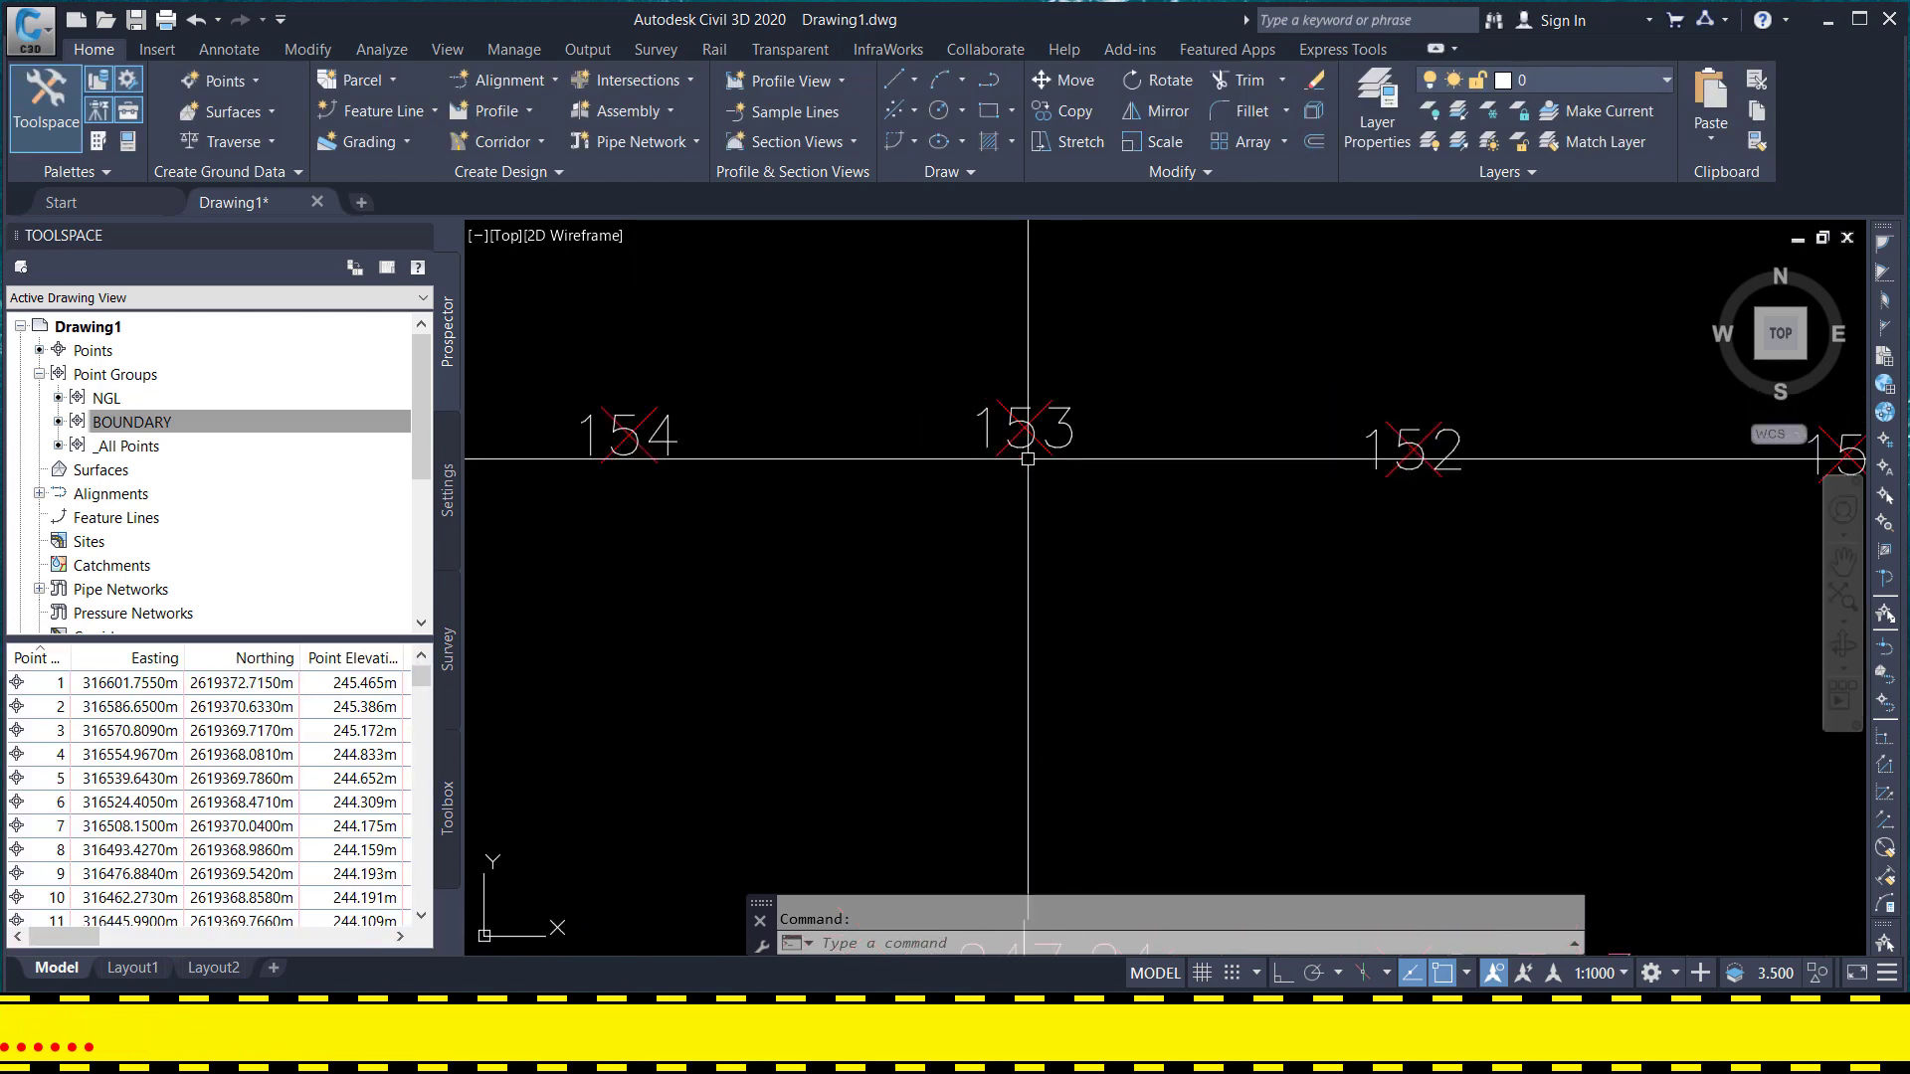
click(1034, 440)
right_click(1039, 440)
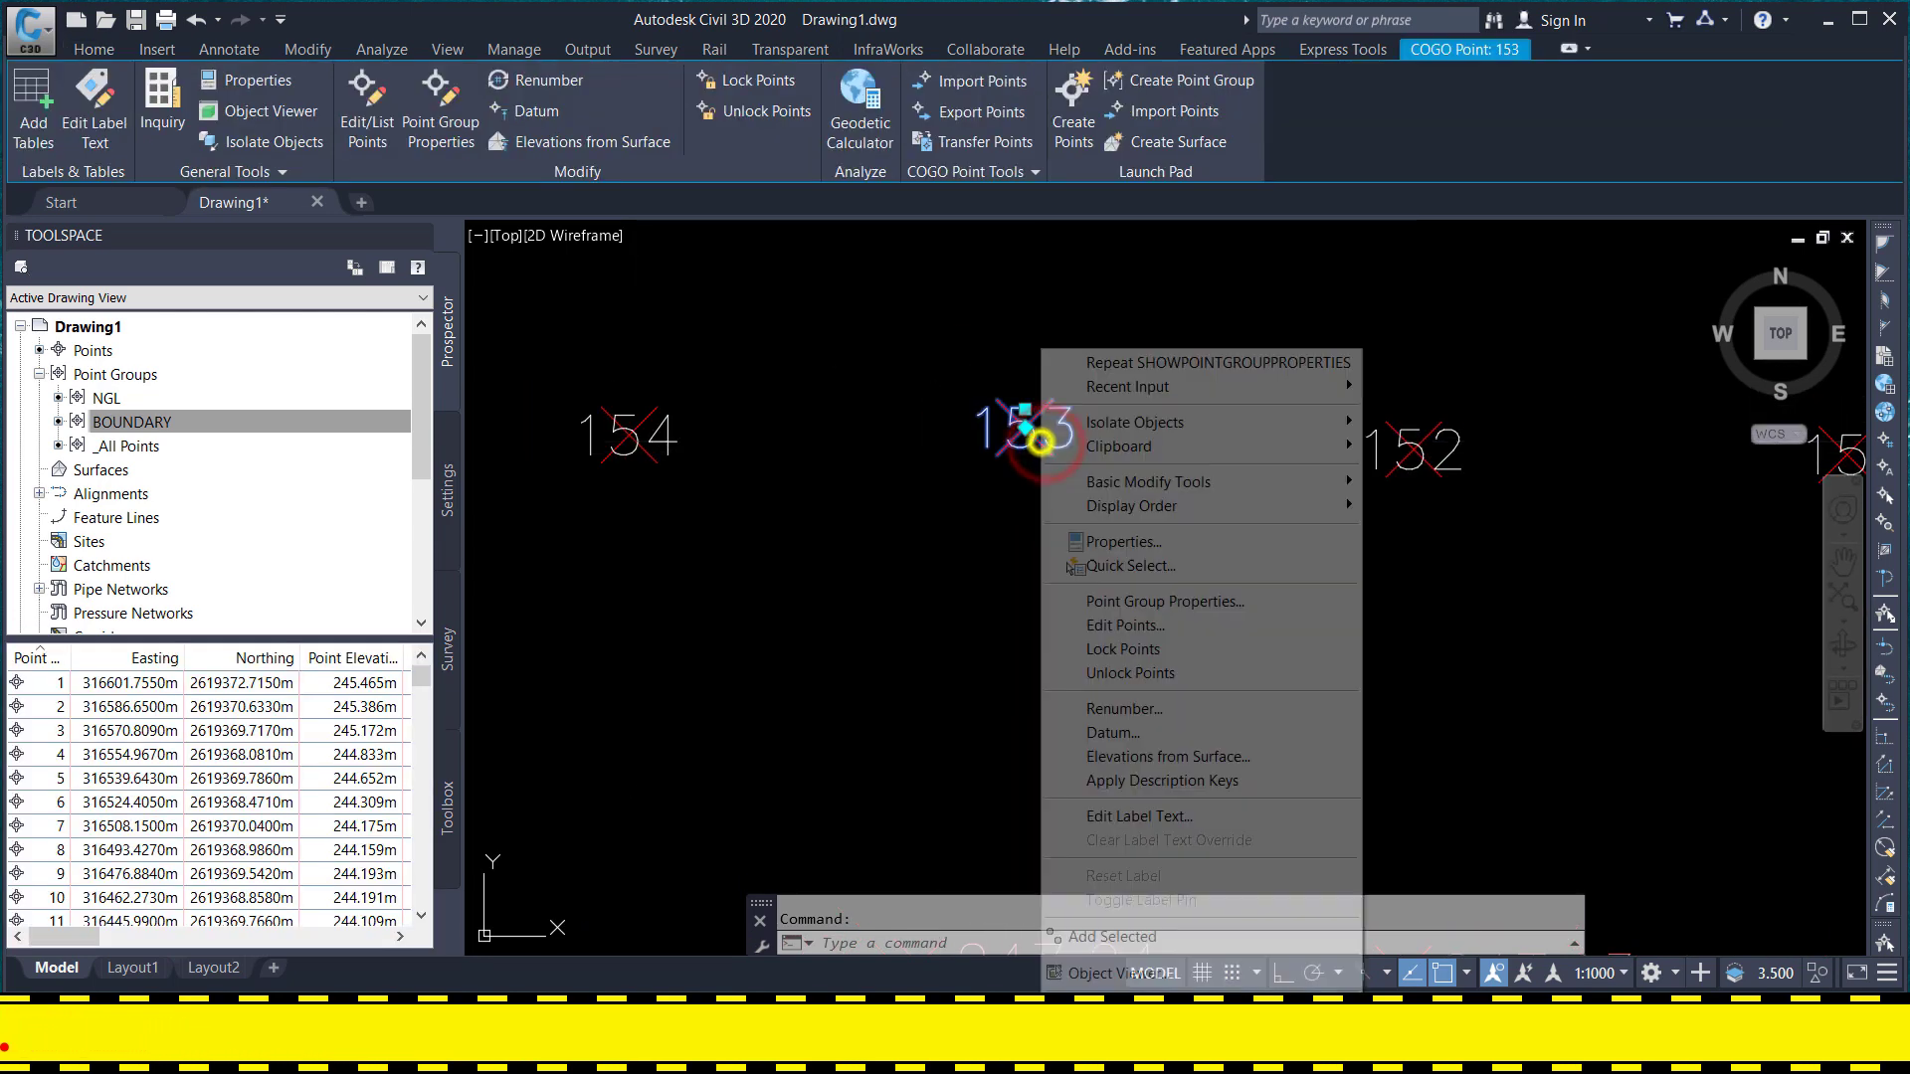
click(1122, 603)
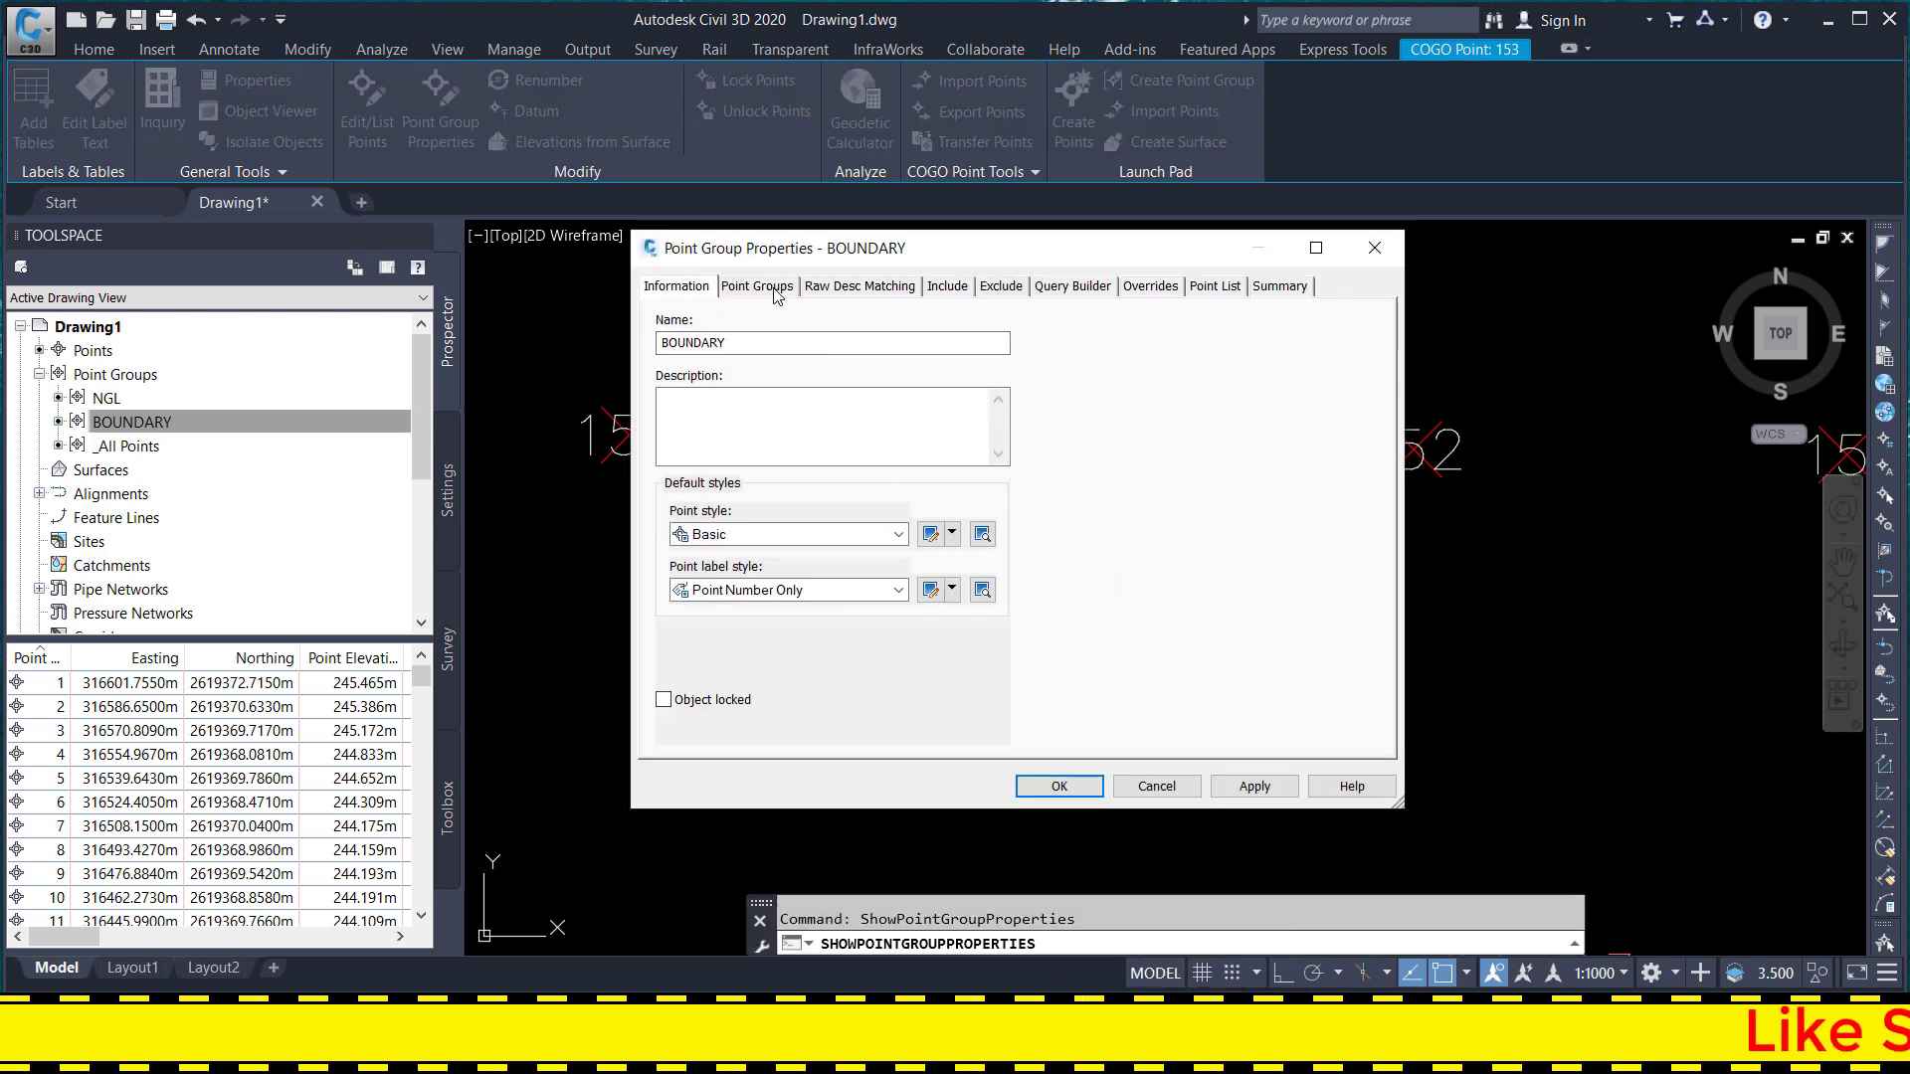
- Give the Basic point style a ByLayer colour and an X-in-circle marker sized .25
click(930, 535)
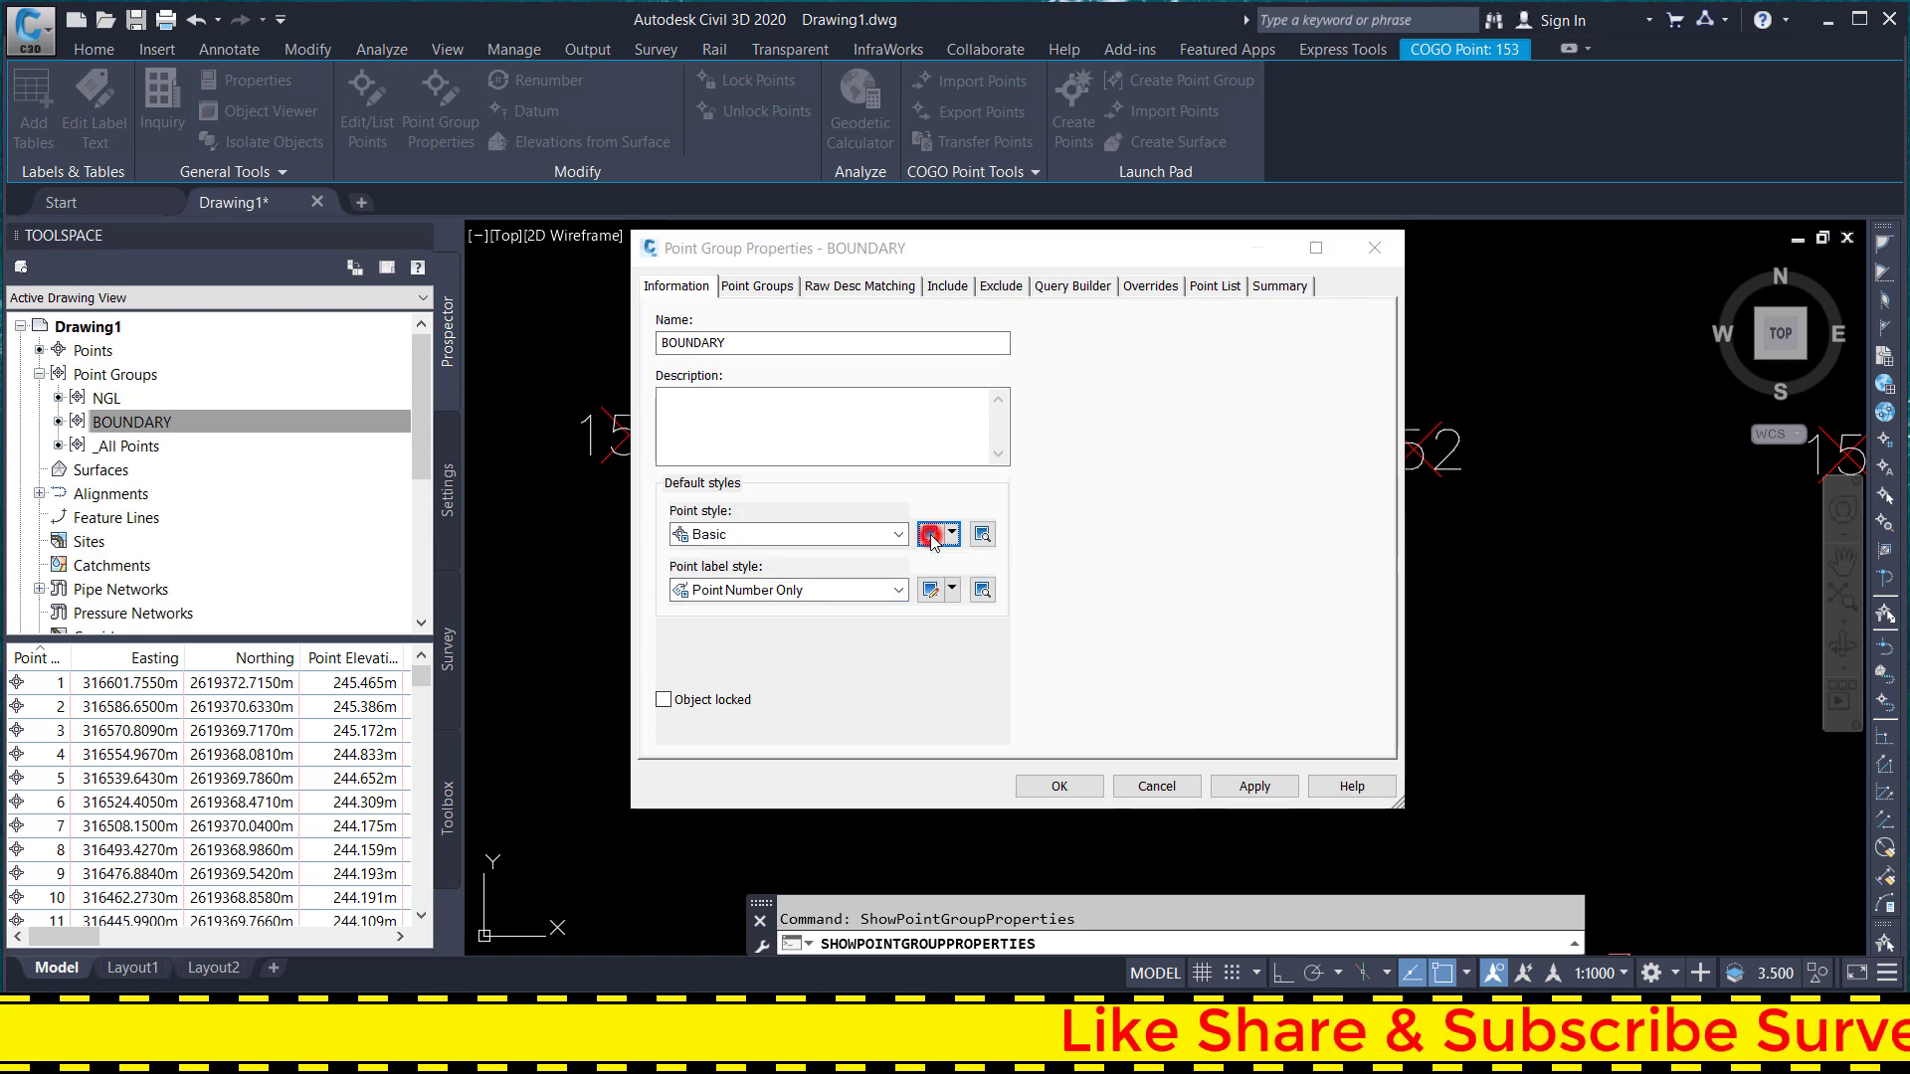
click(878, 286)
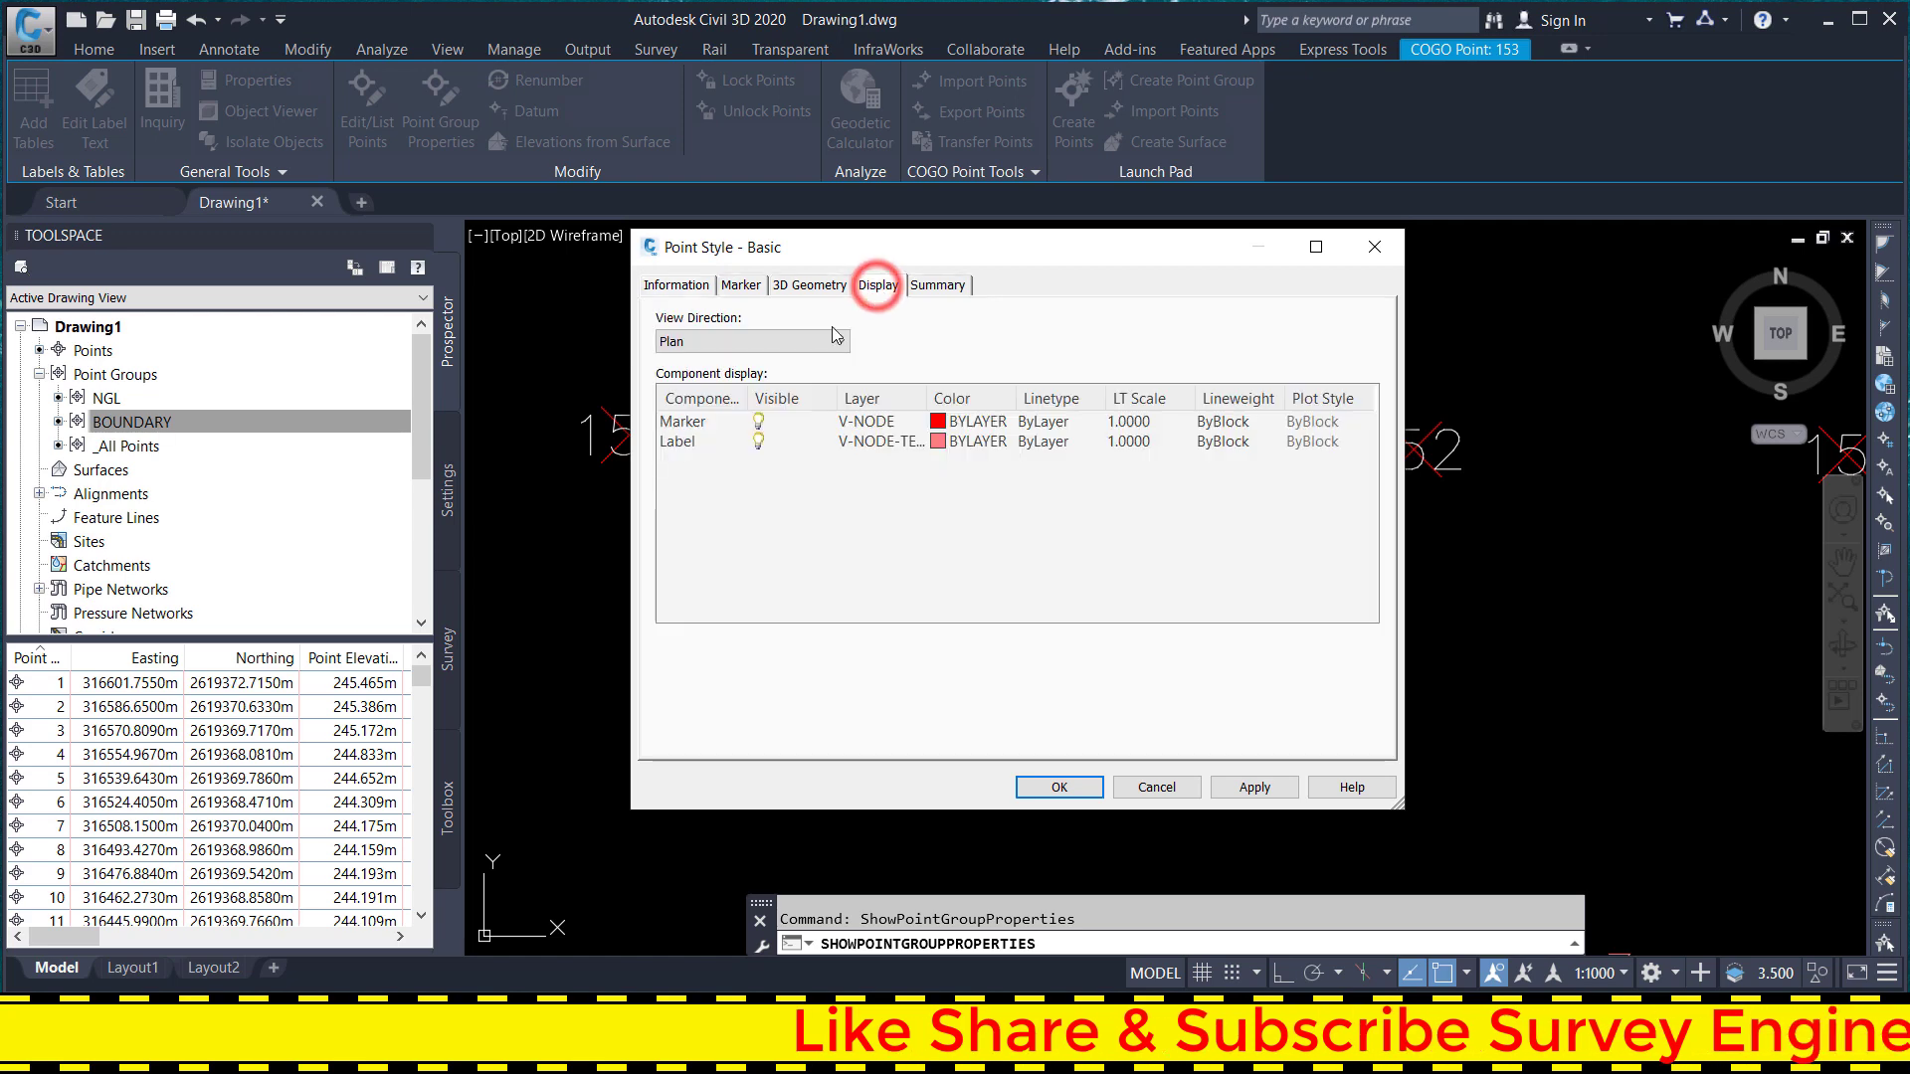
click(939, 430)
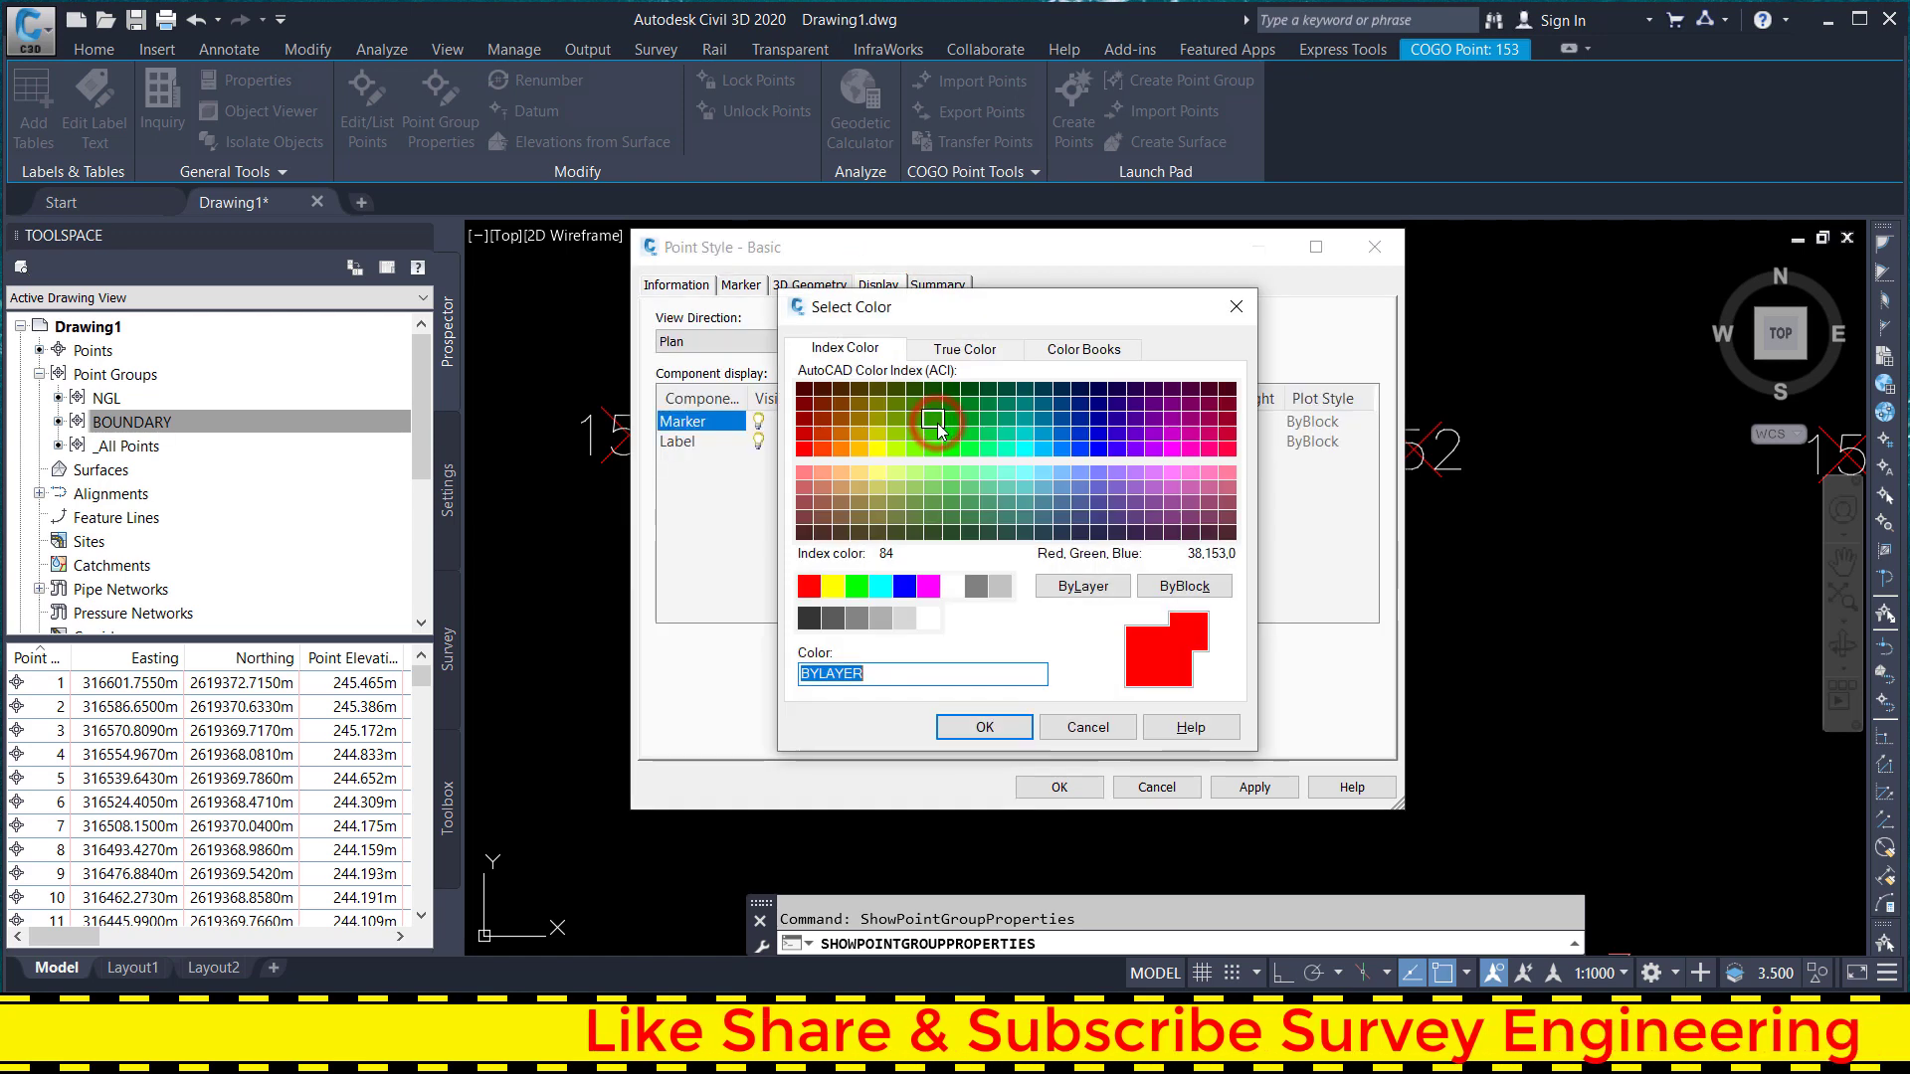
click(985, 727)
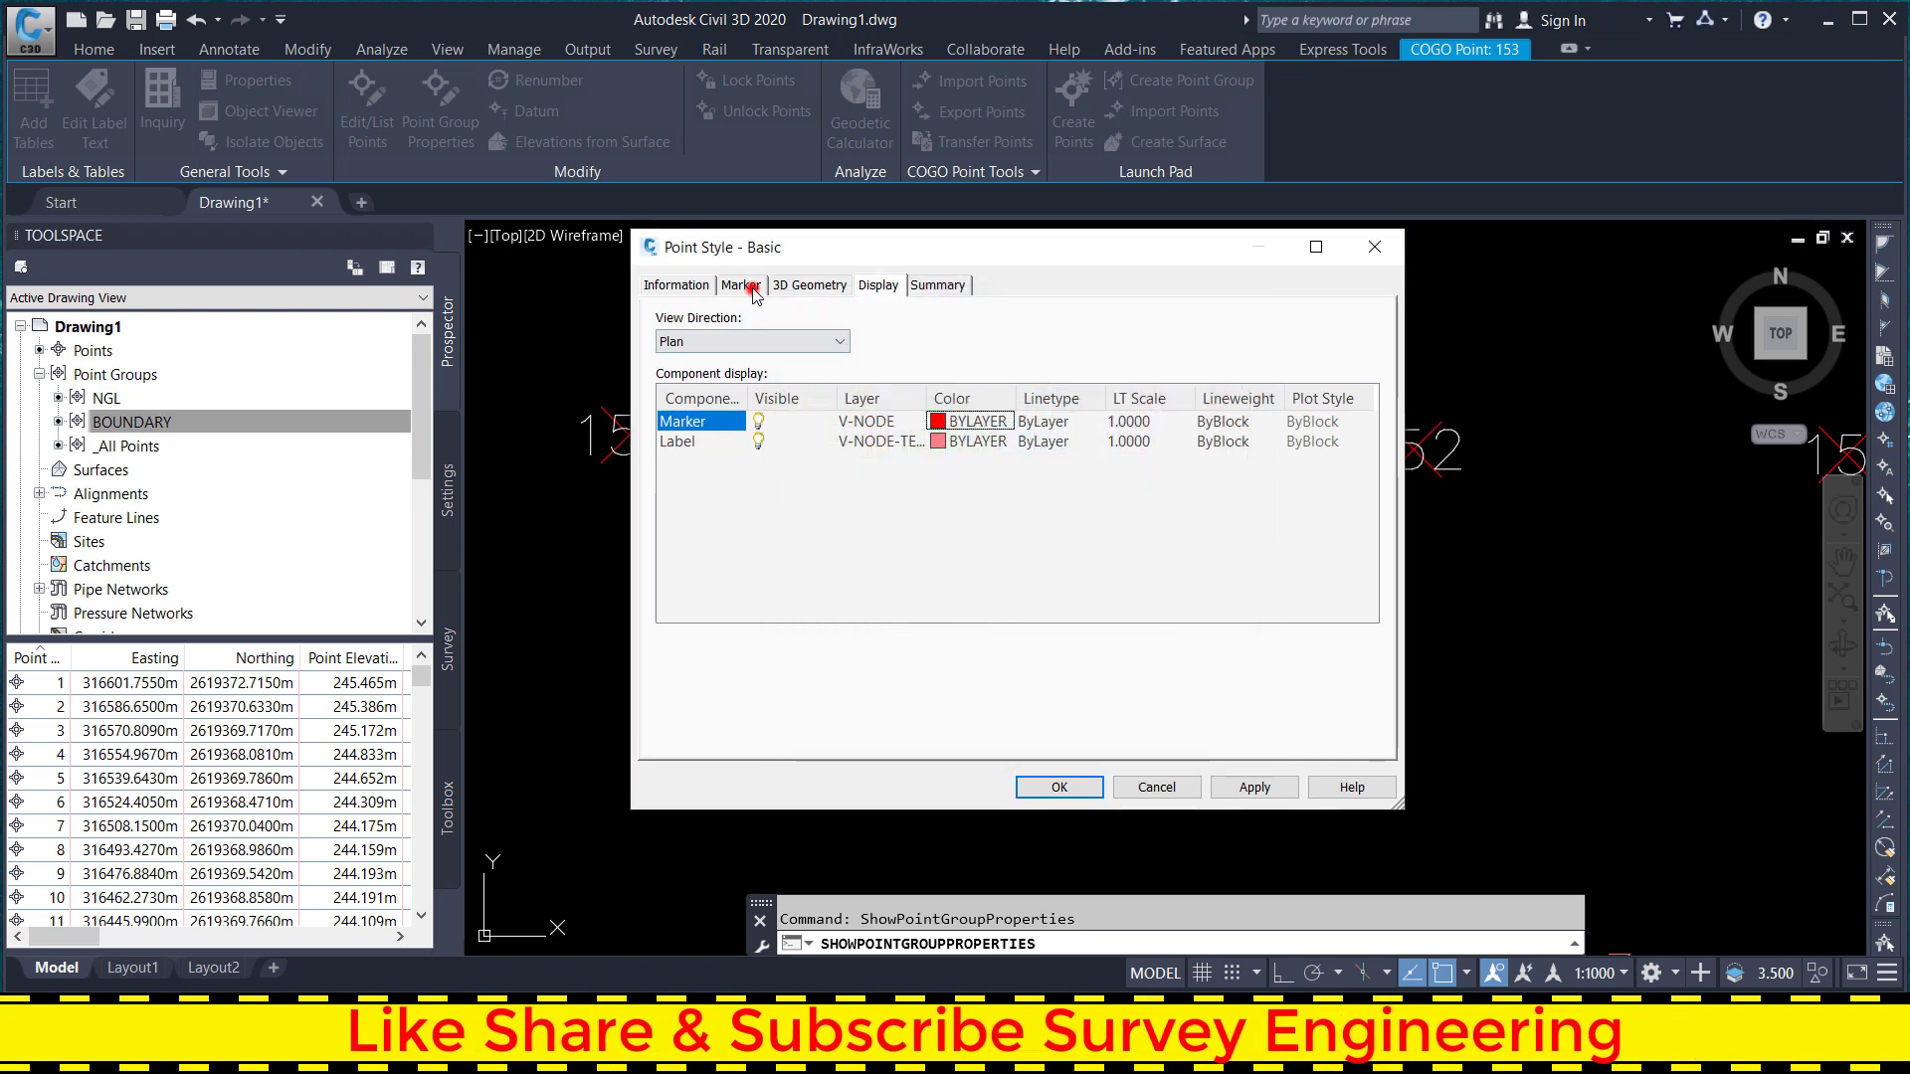
click(741, 285)
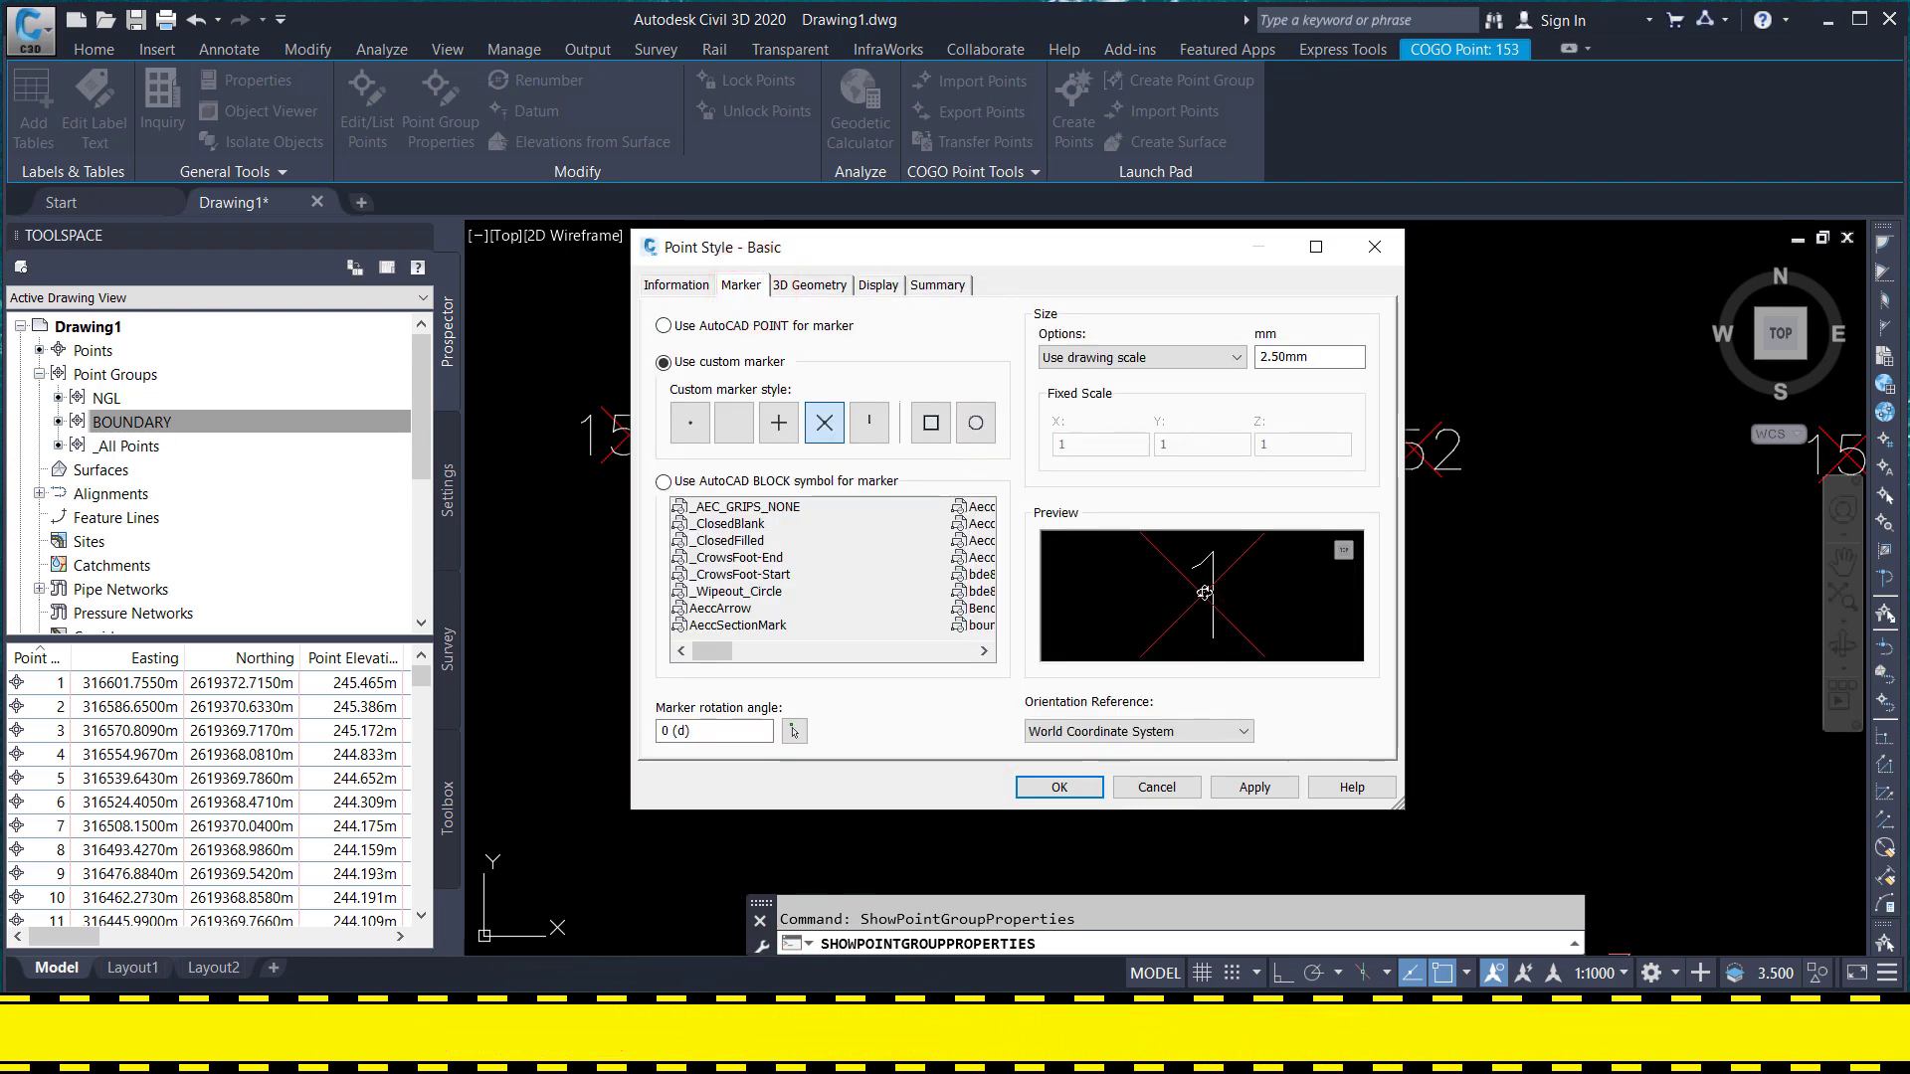
click(976, 422)
text(0.25)
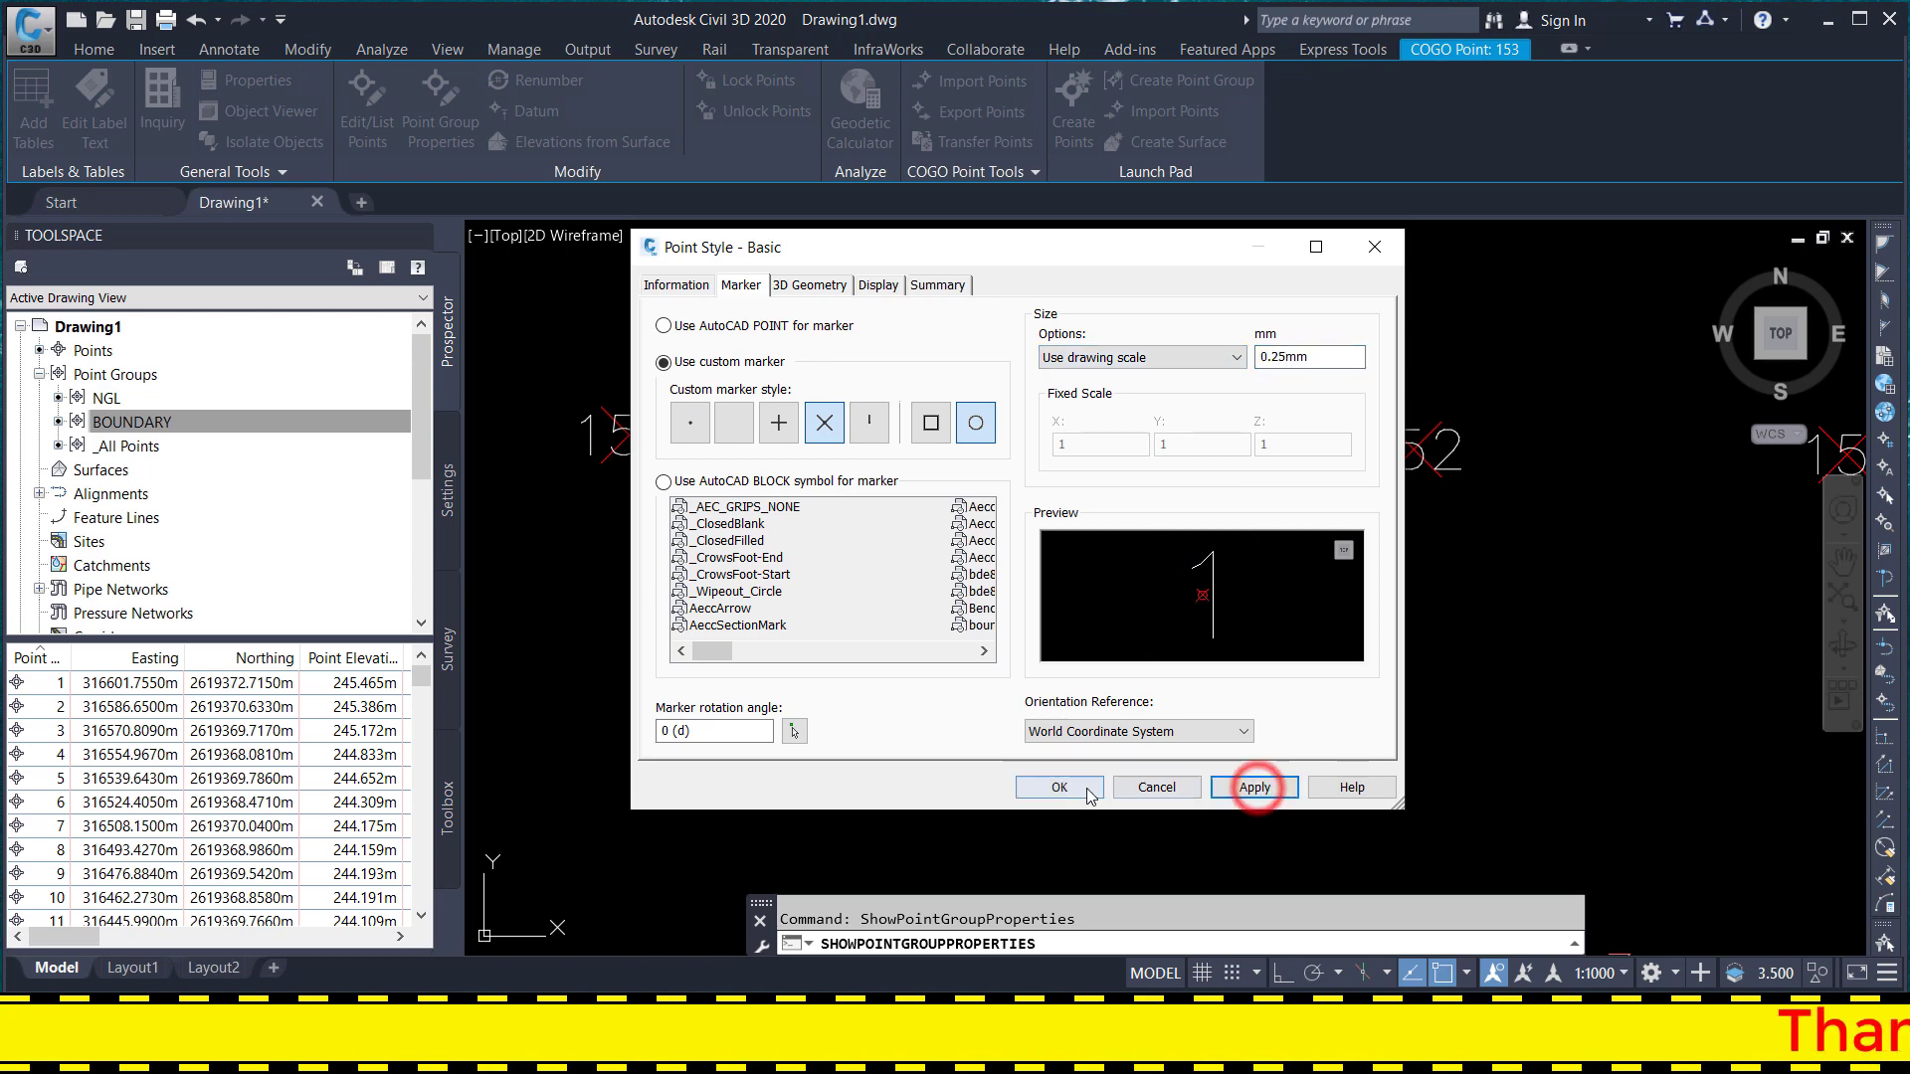
click(1088, 788)
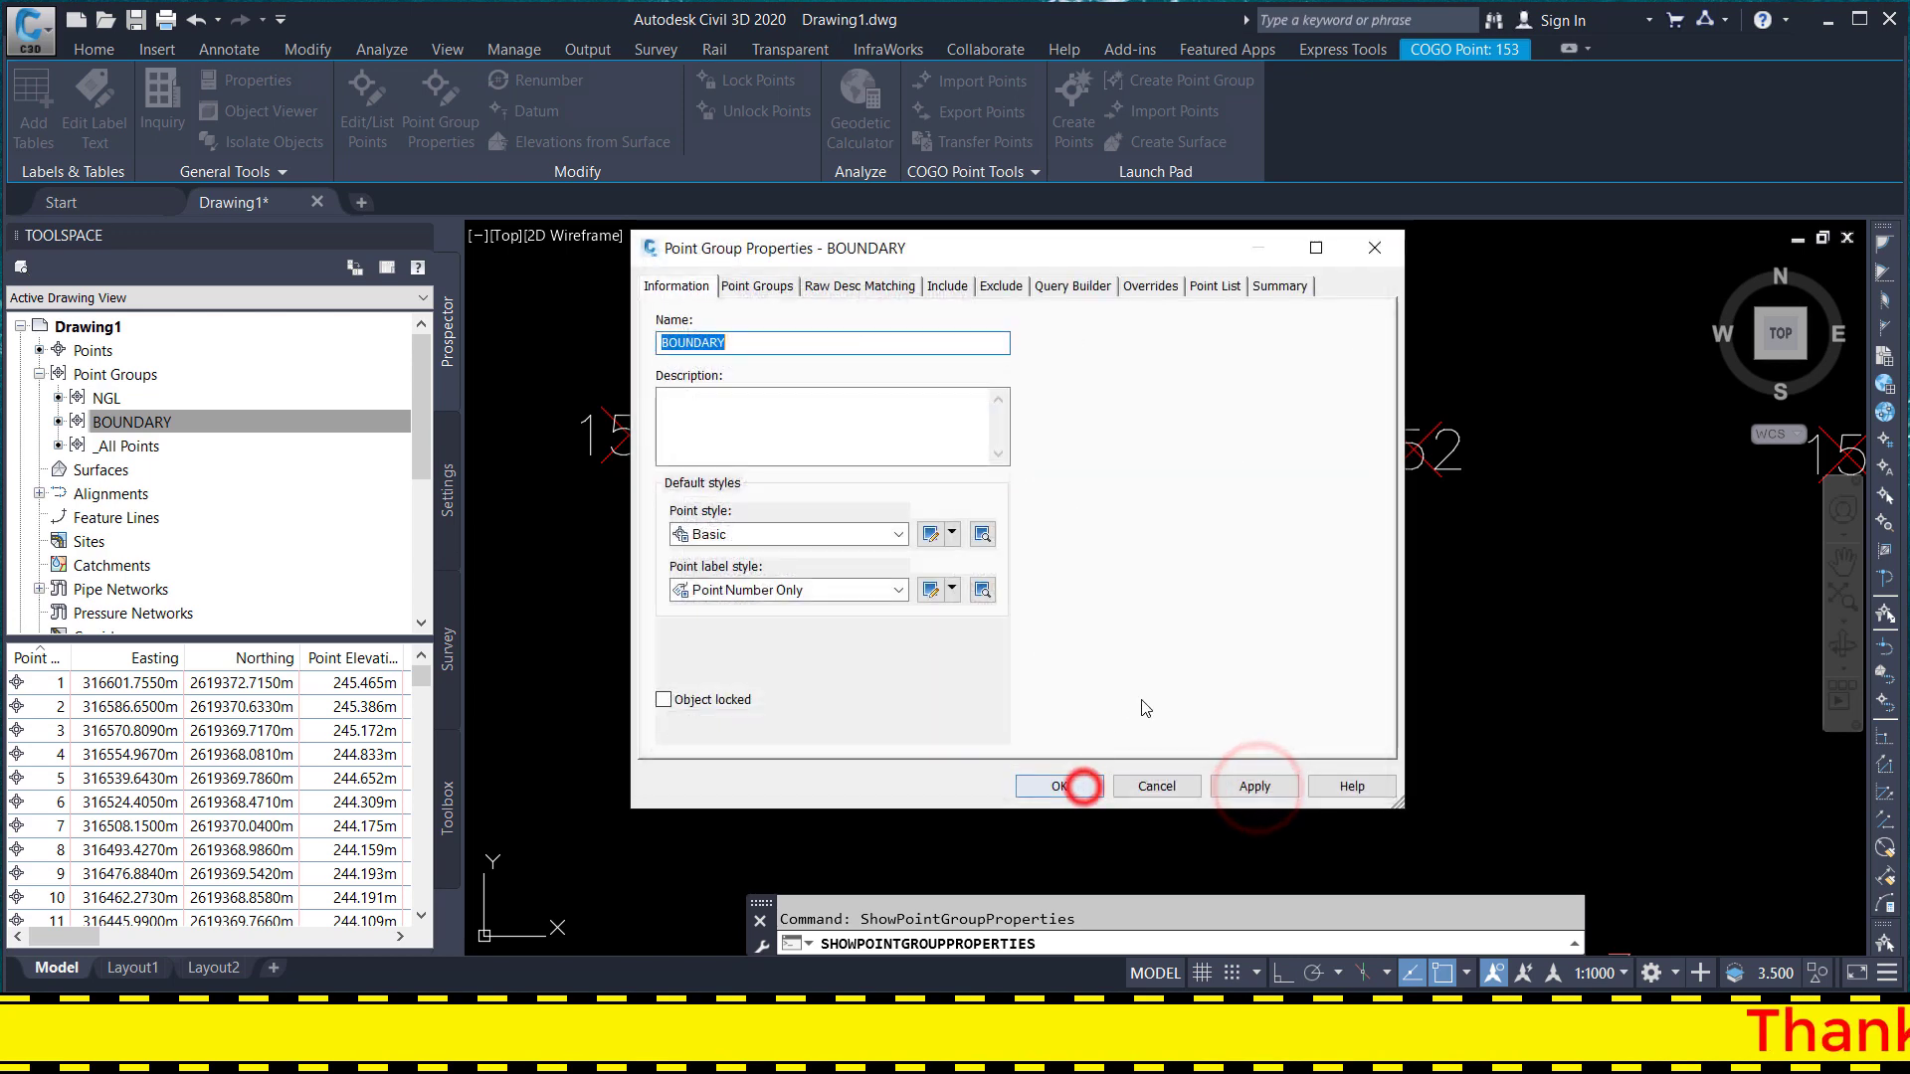
click(1059, 787)
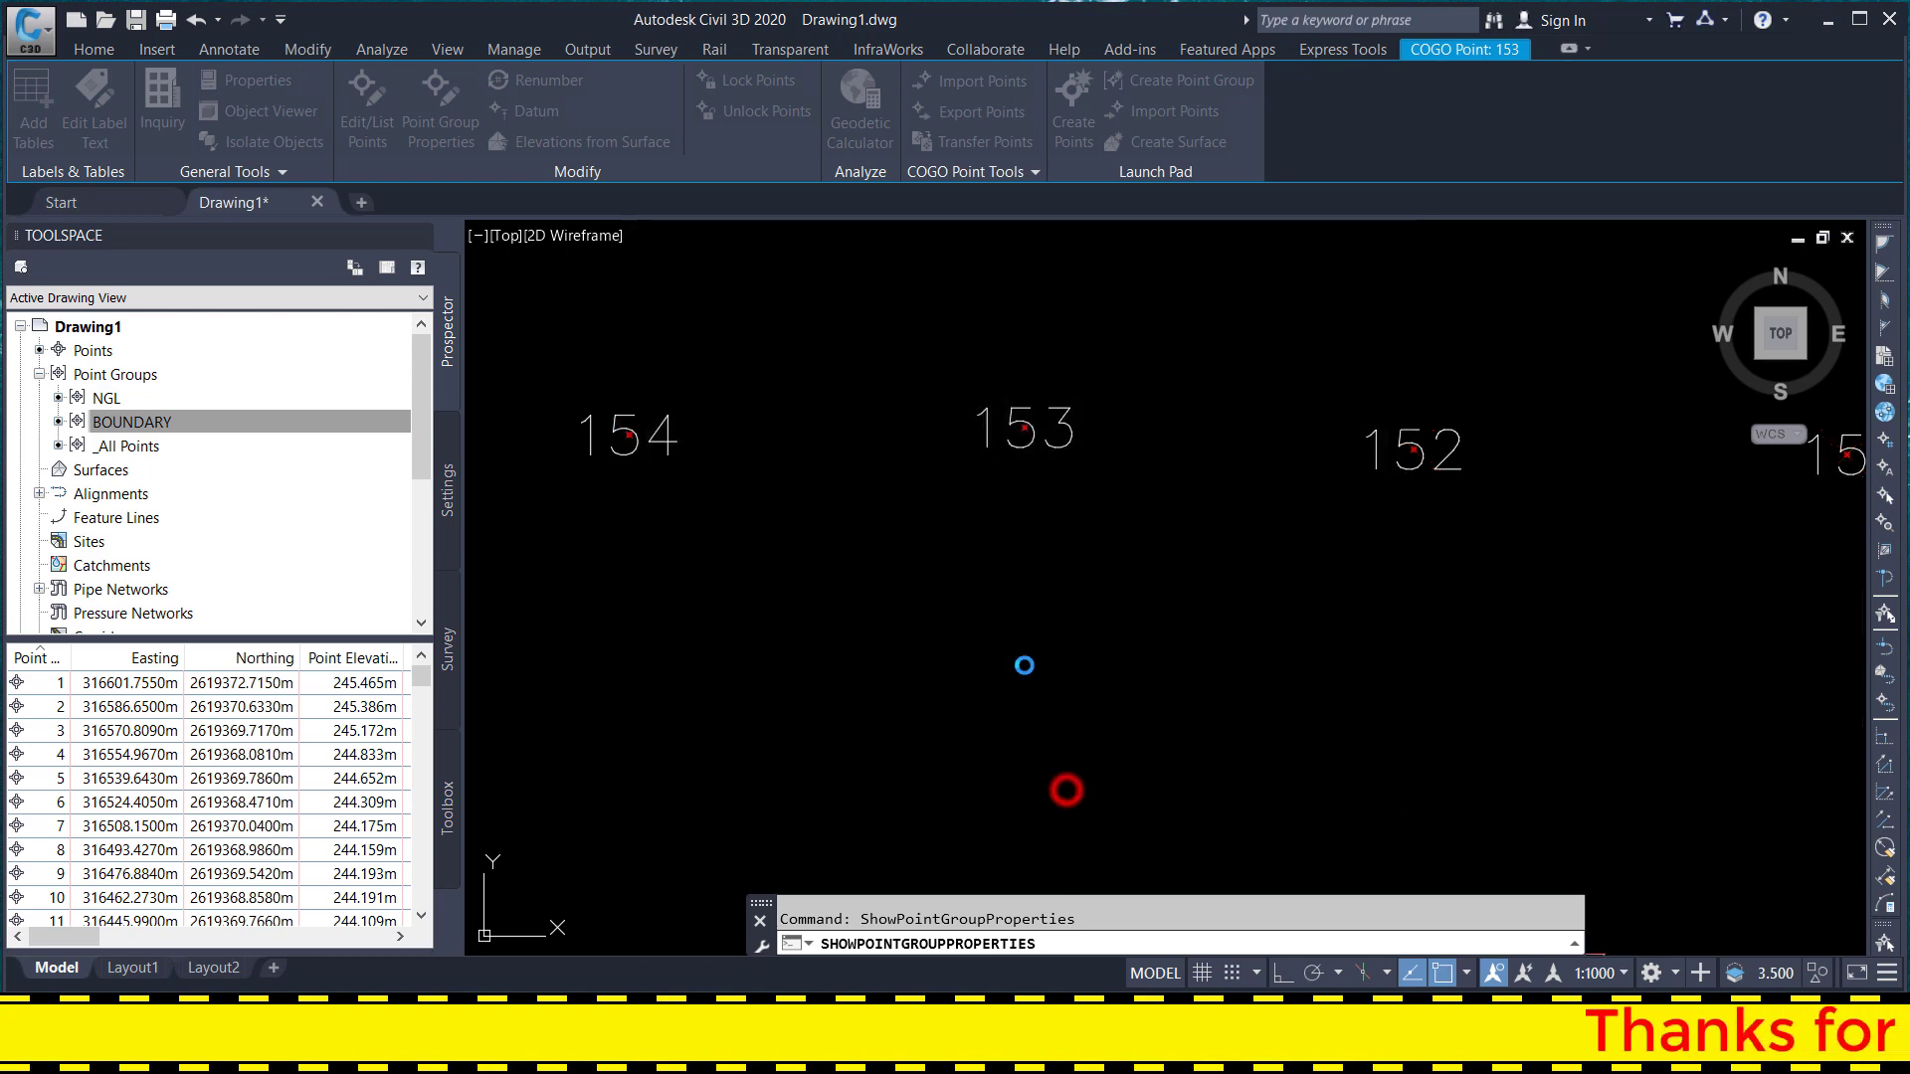
scroll(1040, 423, up, 3)
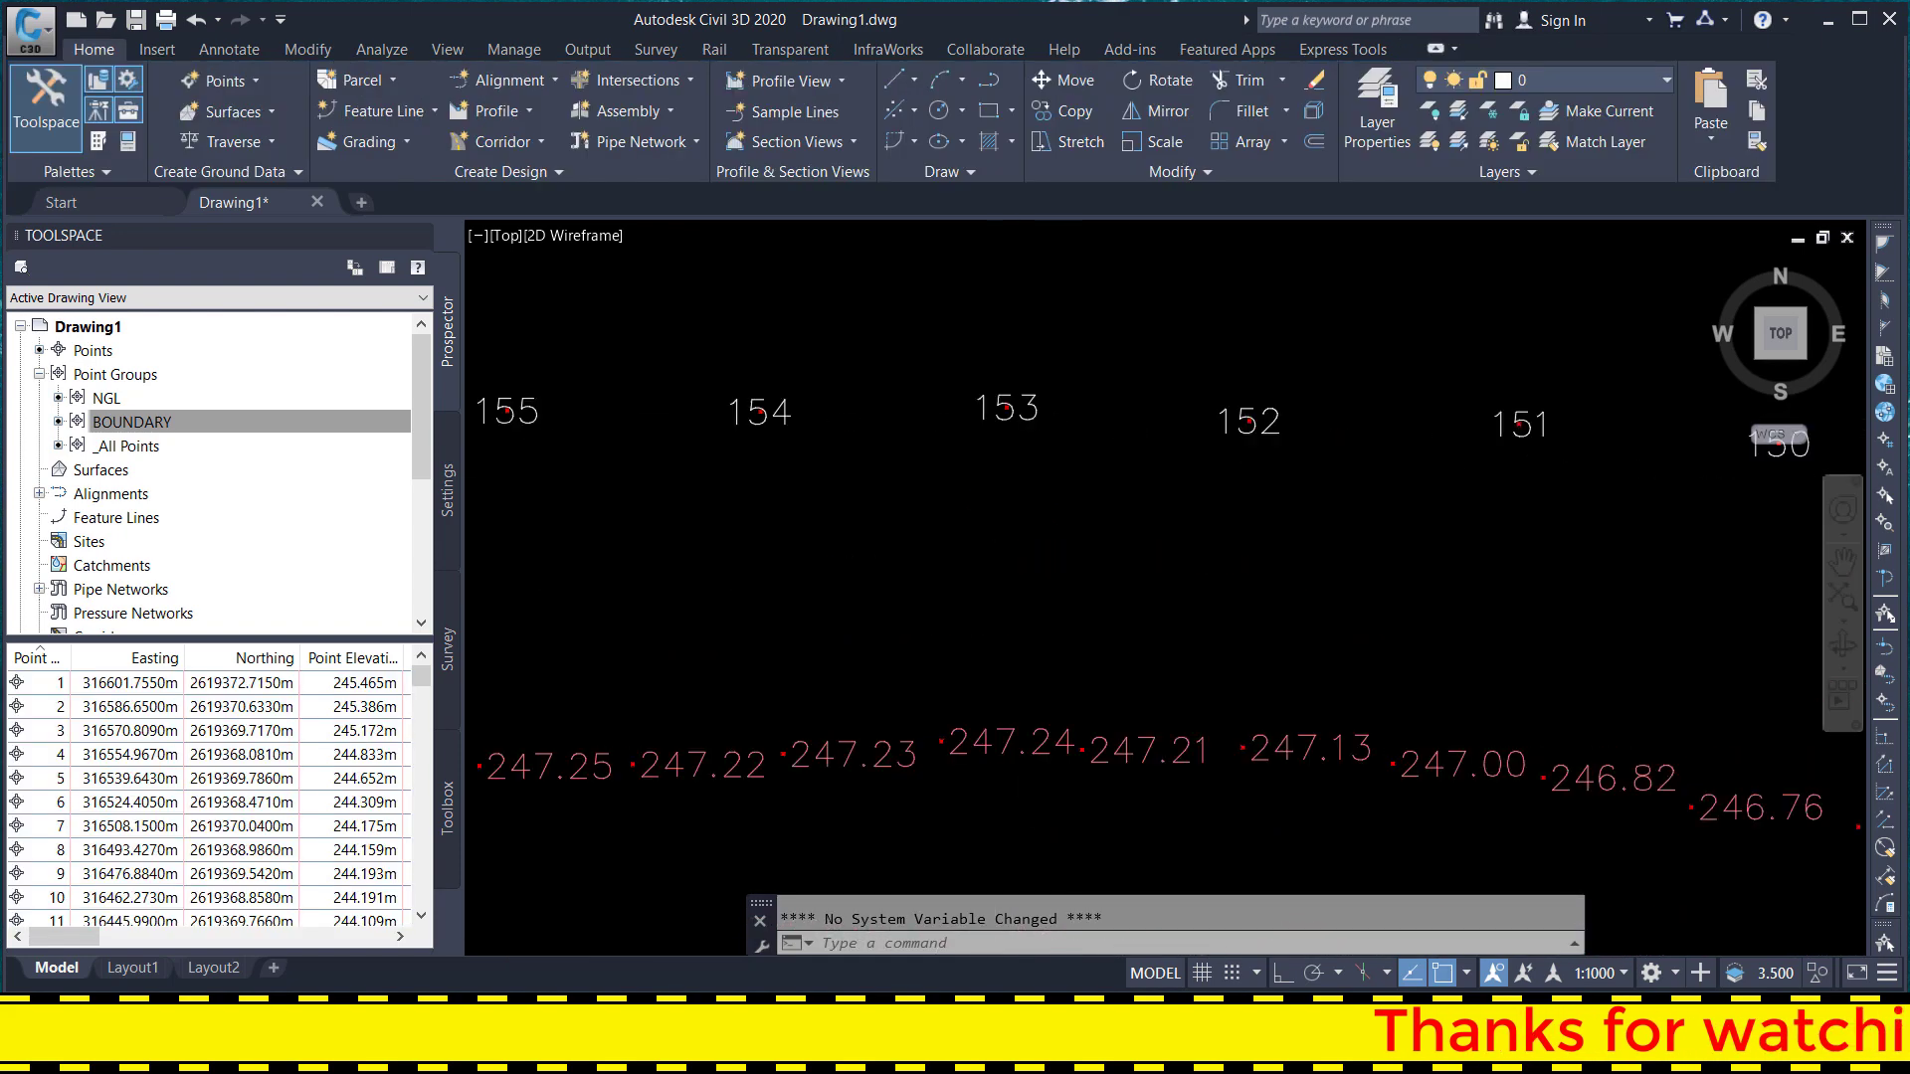
scroll(1040, 423, up, 3)
scroll(1184, 288, down, 1)
scroll(1092, 418, down, 5)
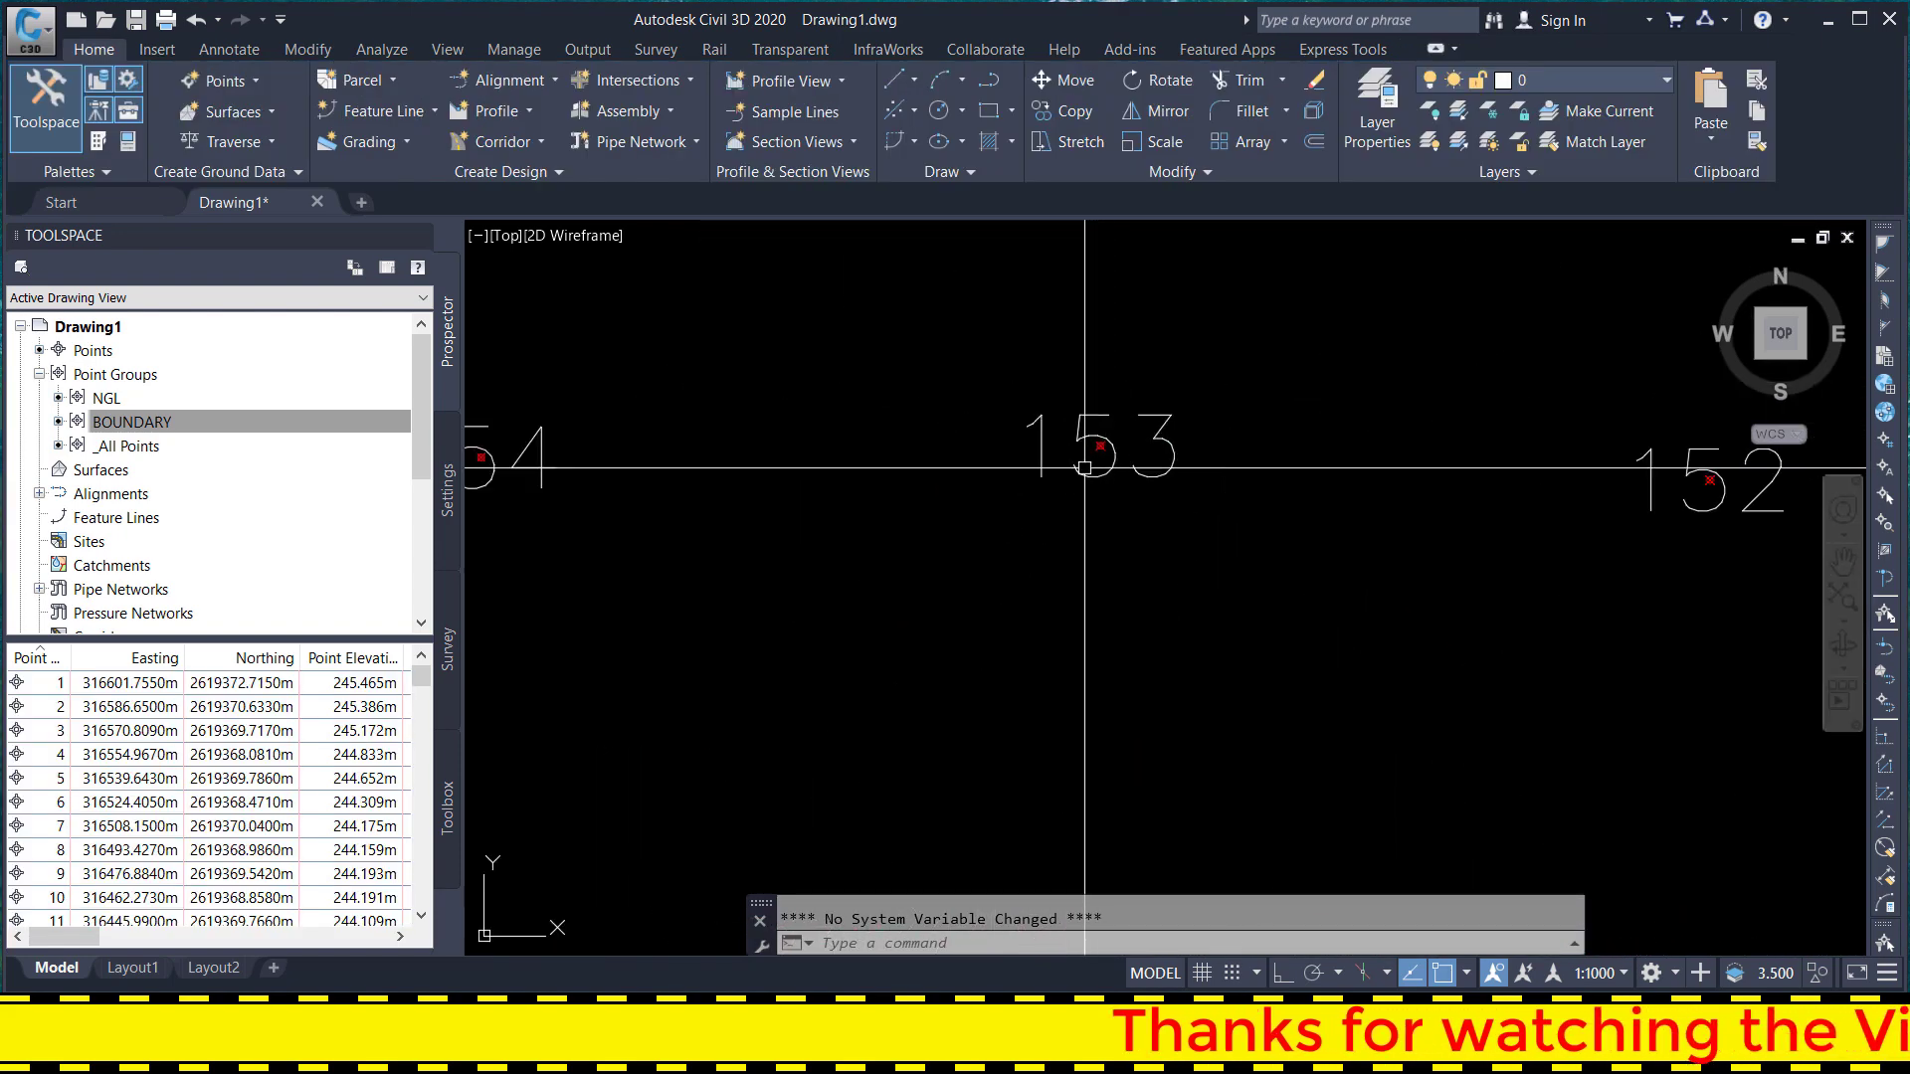
scroll(1085, 416, down, 2)
scroll(1078, 413, down, 3)
scroll(903, 447, down, 5)
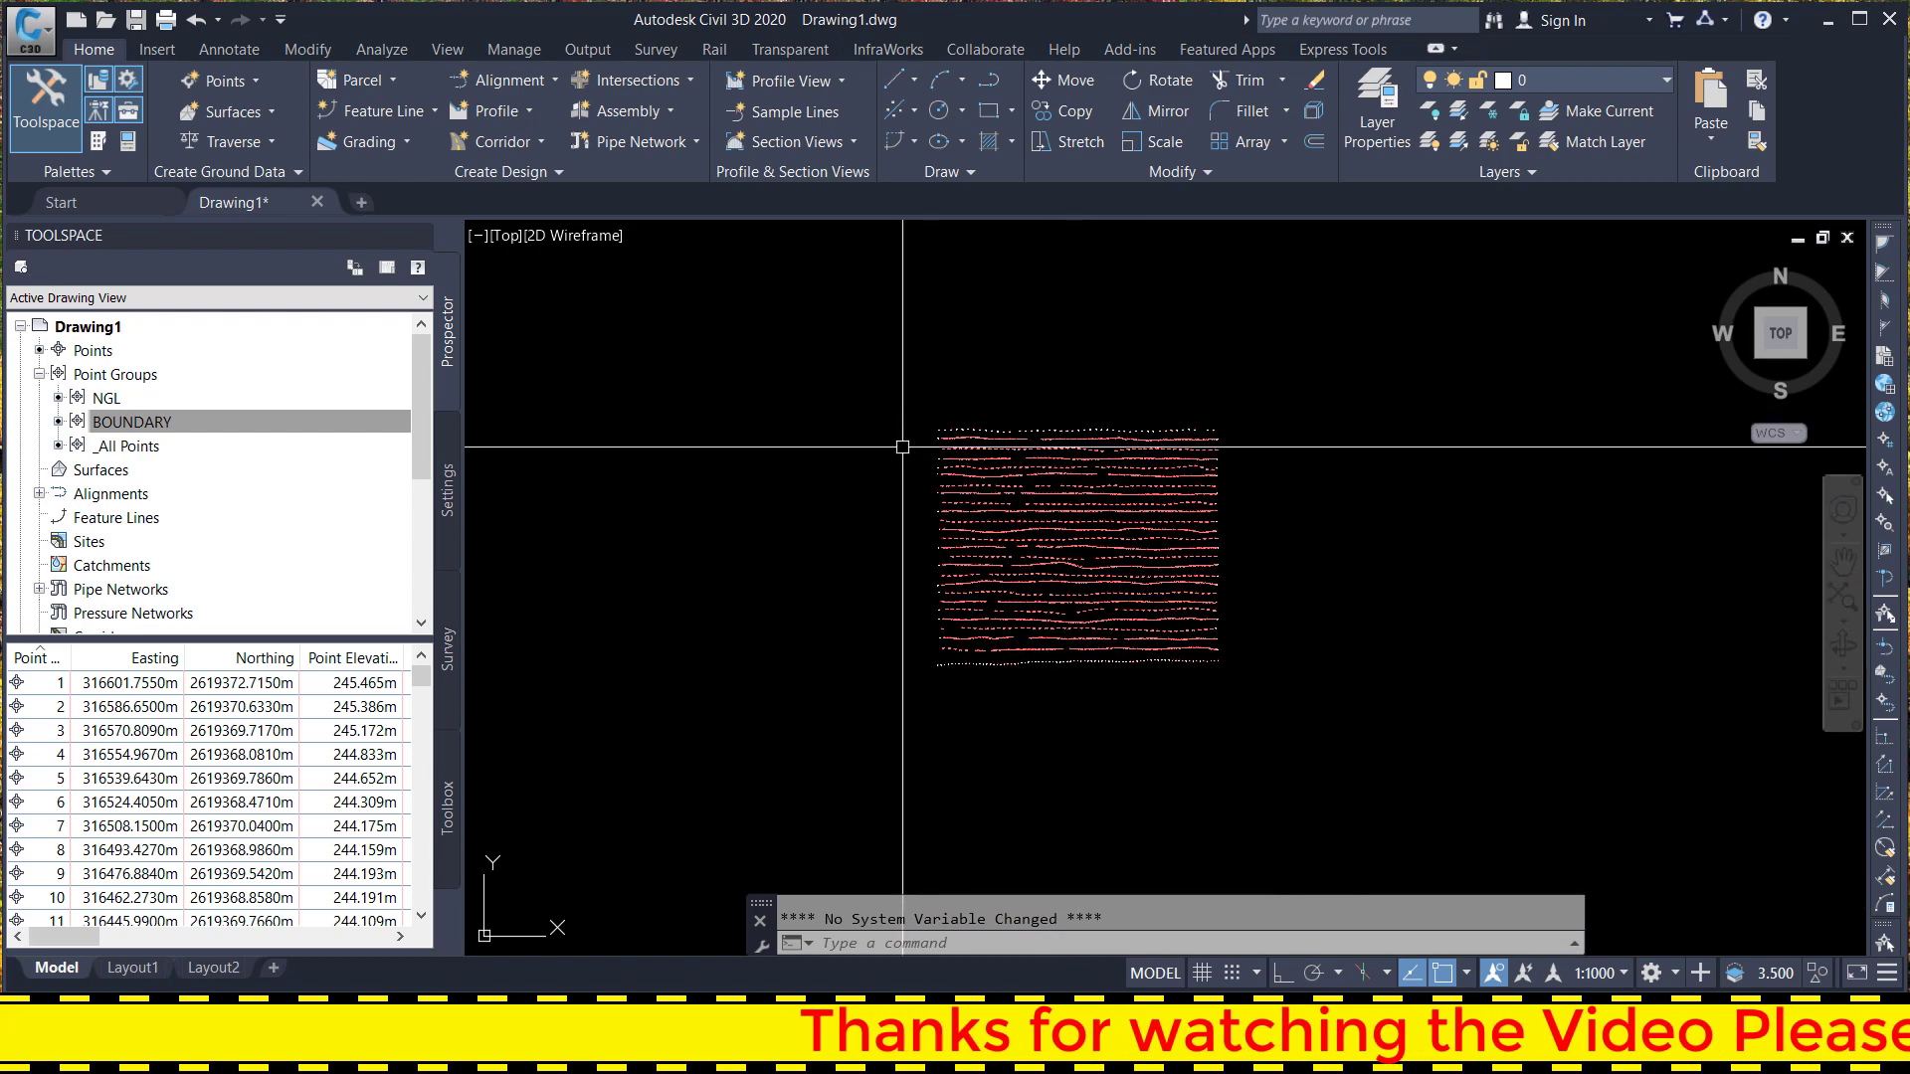
scroll(994, 435, up, 2)
scroll(1074, 431, up, 2)
scroll(1155, 430, up, 3)
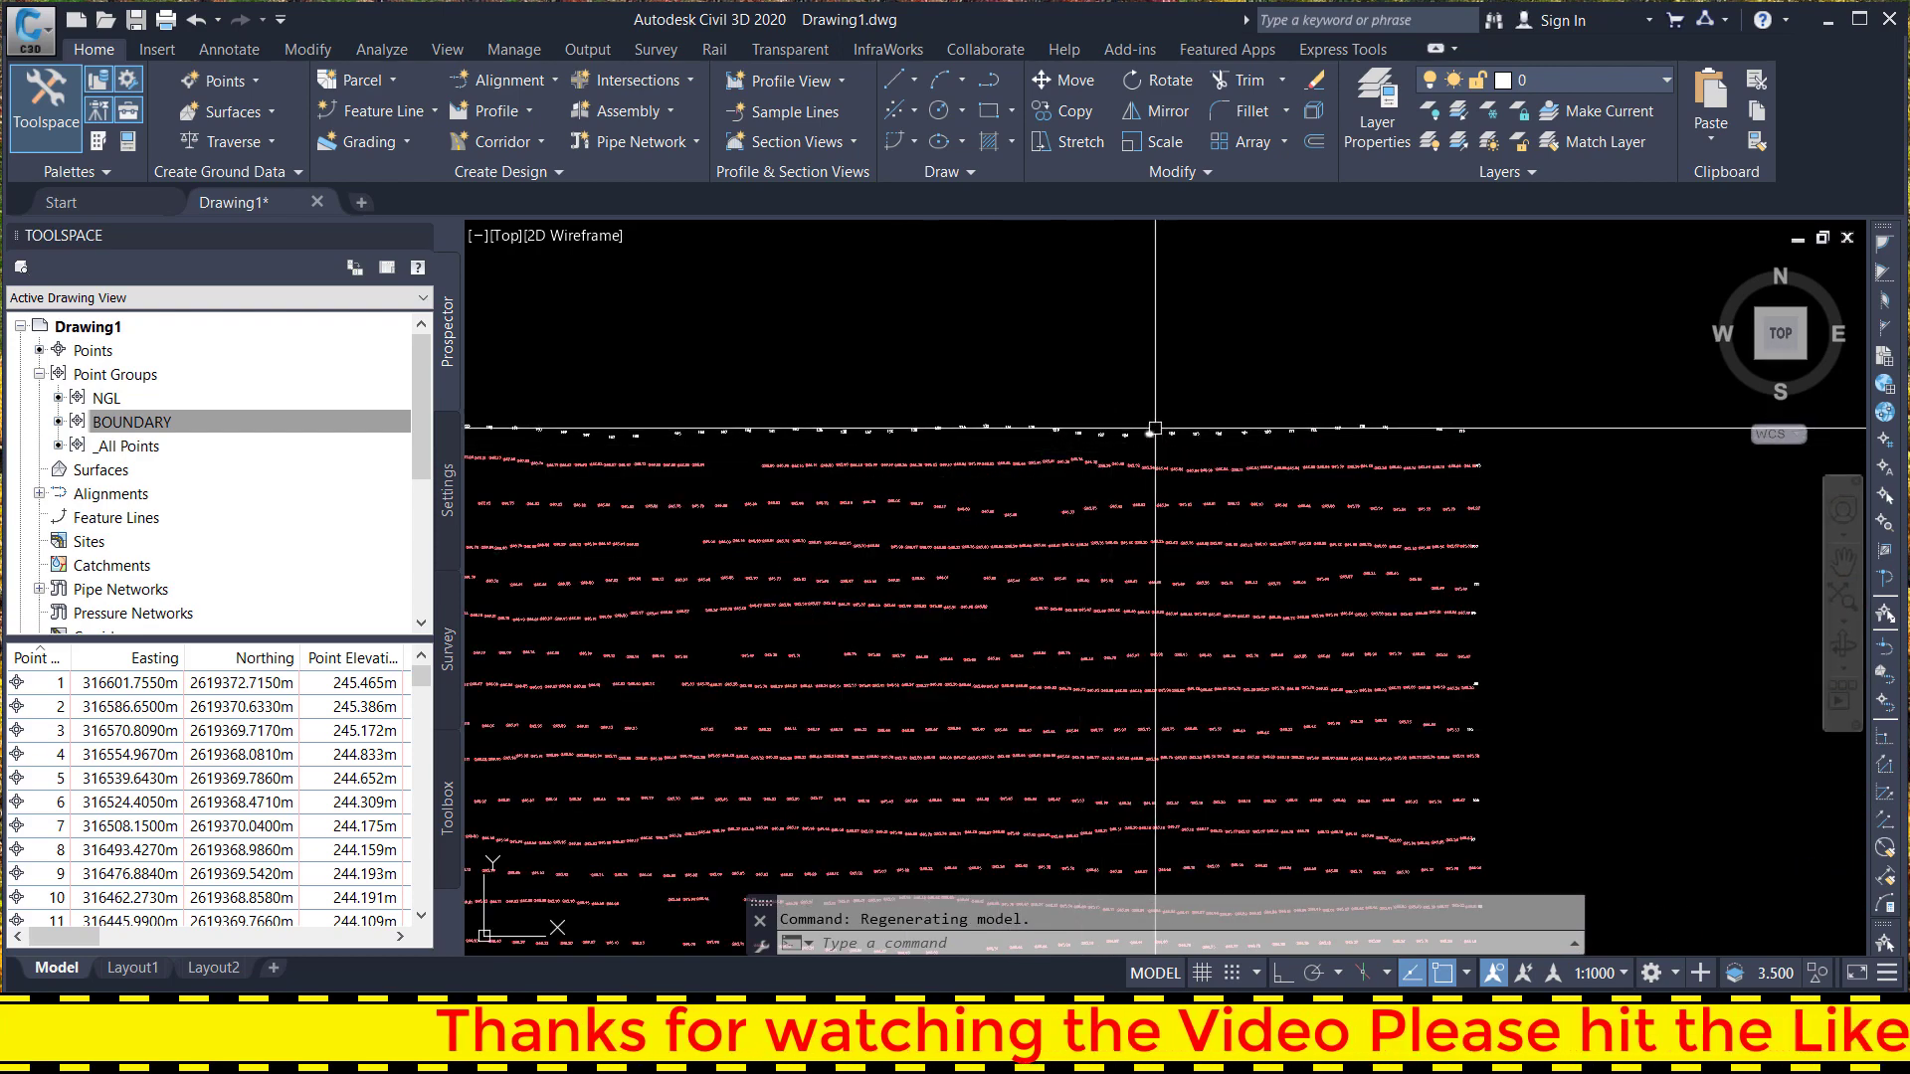
scroll(1234, 426, down, 4)
scroll(1347, 754, up, 5)
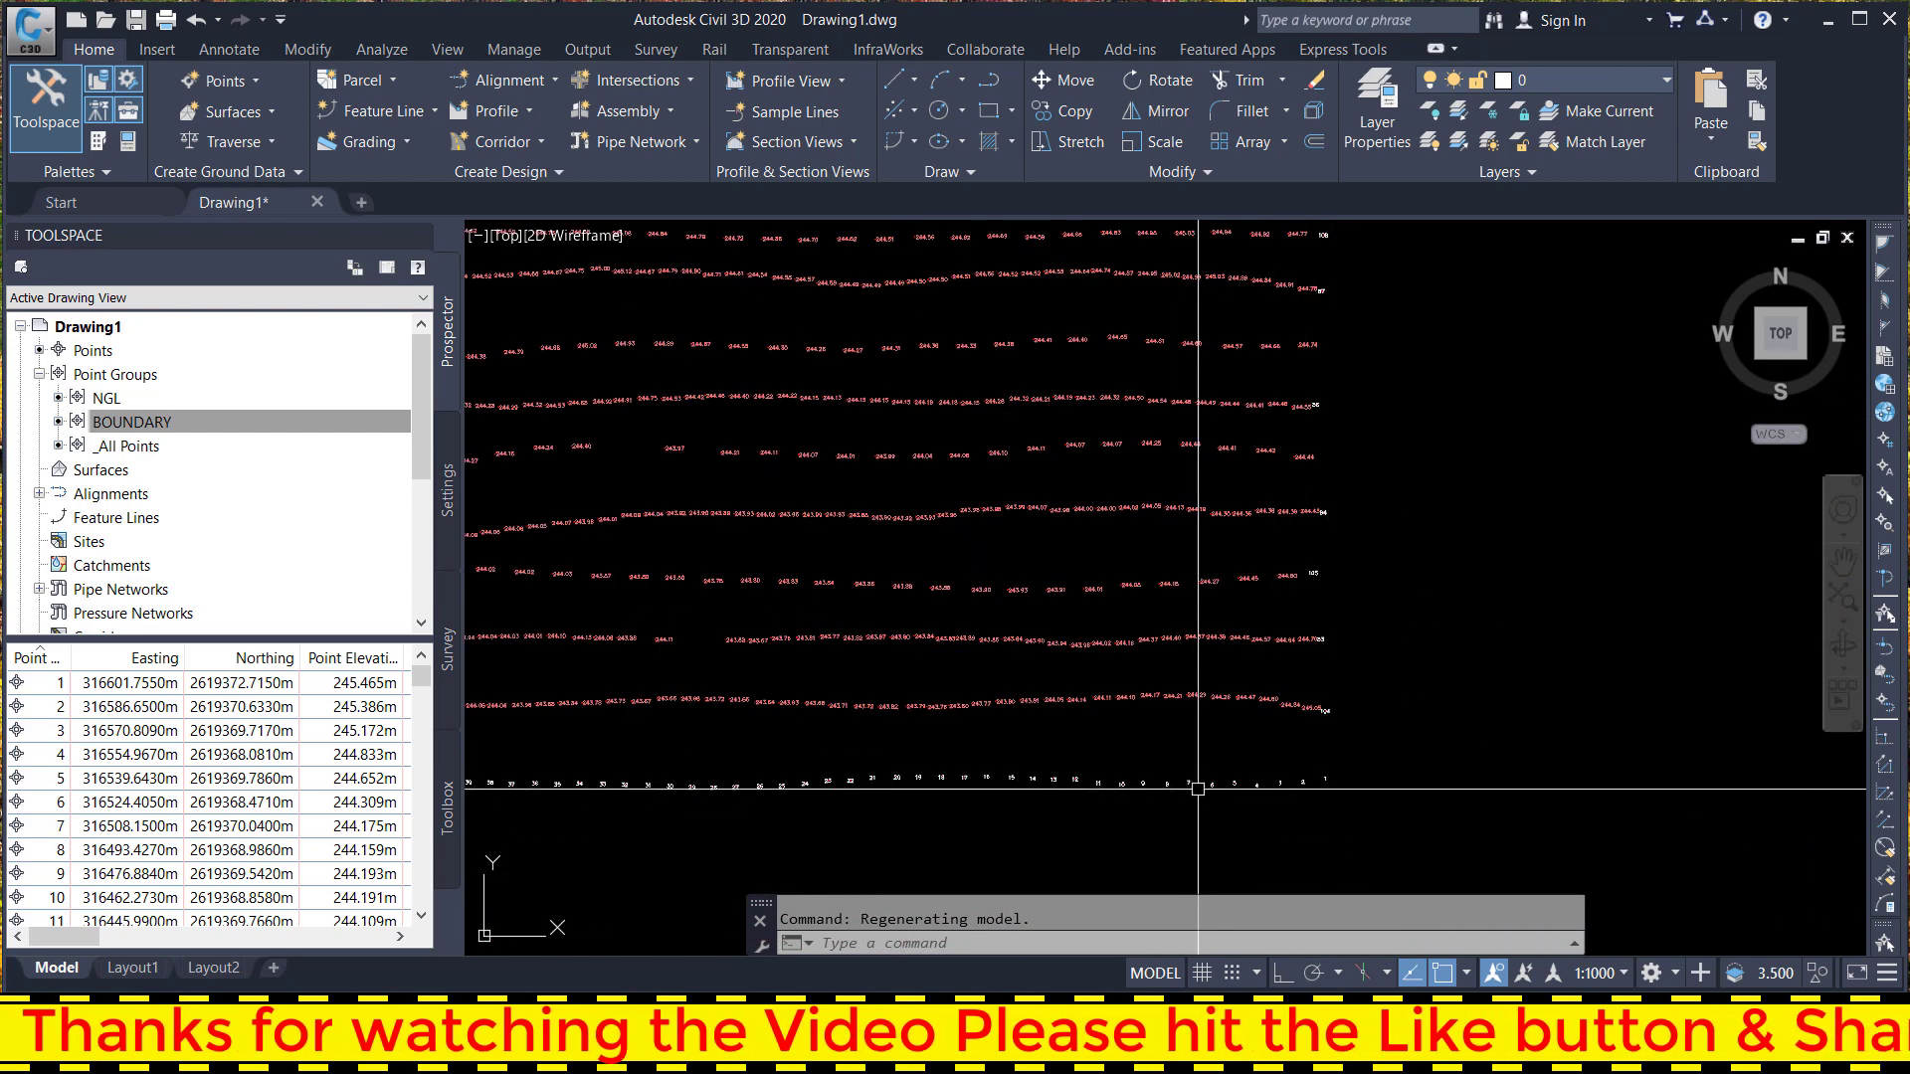
scroll(1130, 790, up, 6)
scroll(1094, 696, down, 6)
scroll(1342, 697, up, 3)
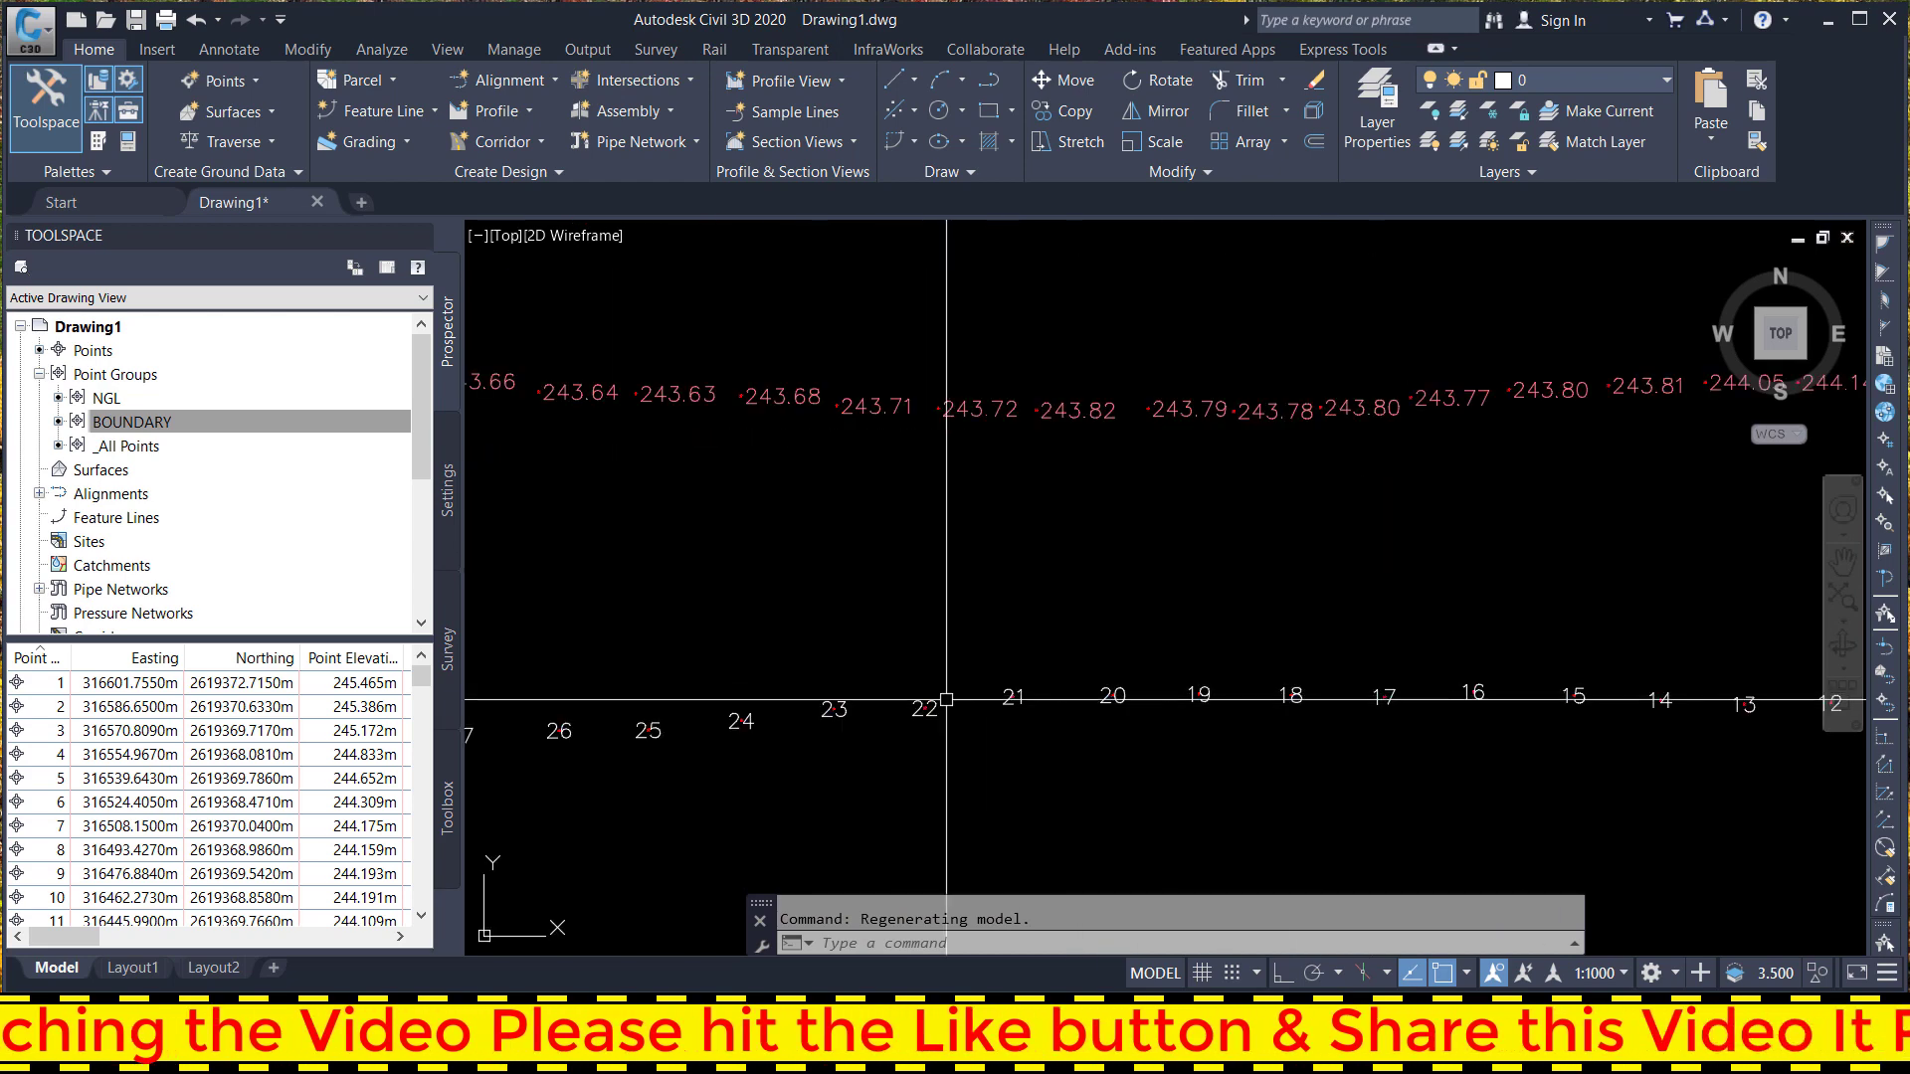
scroll(1410, 719, down, 3)
scroll(945, 418, up, 3)
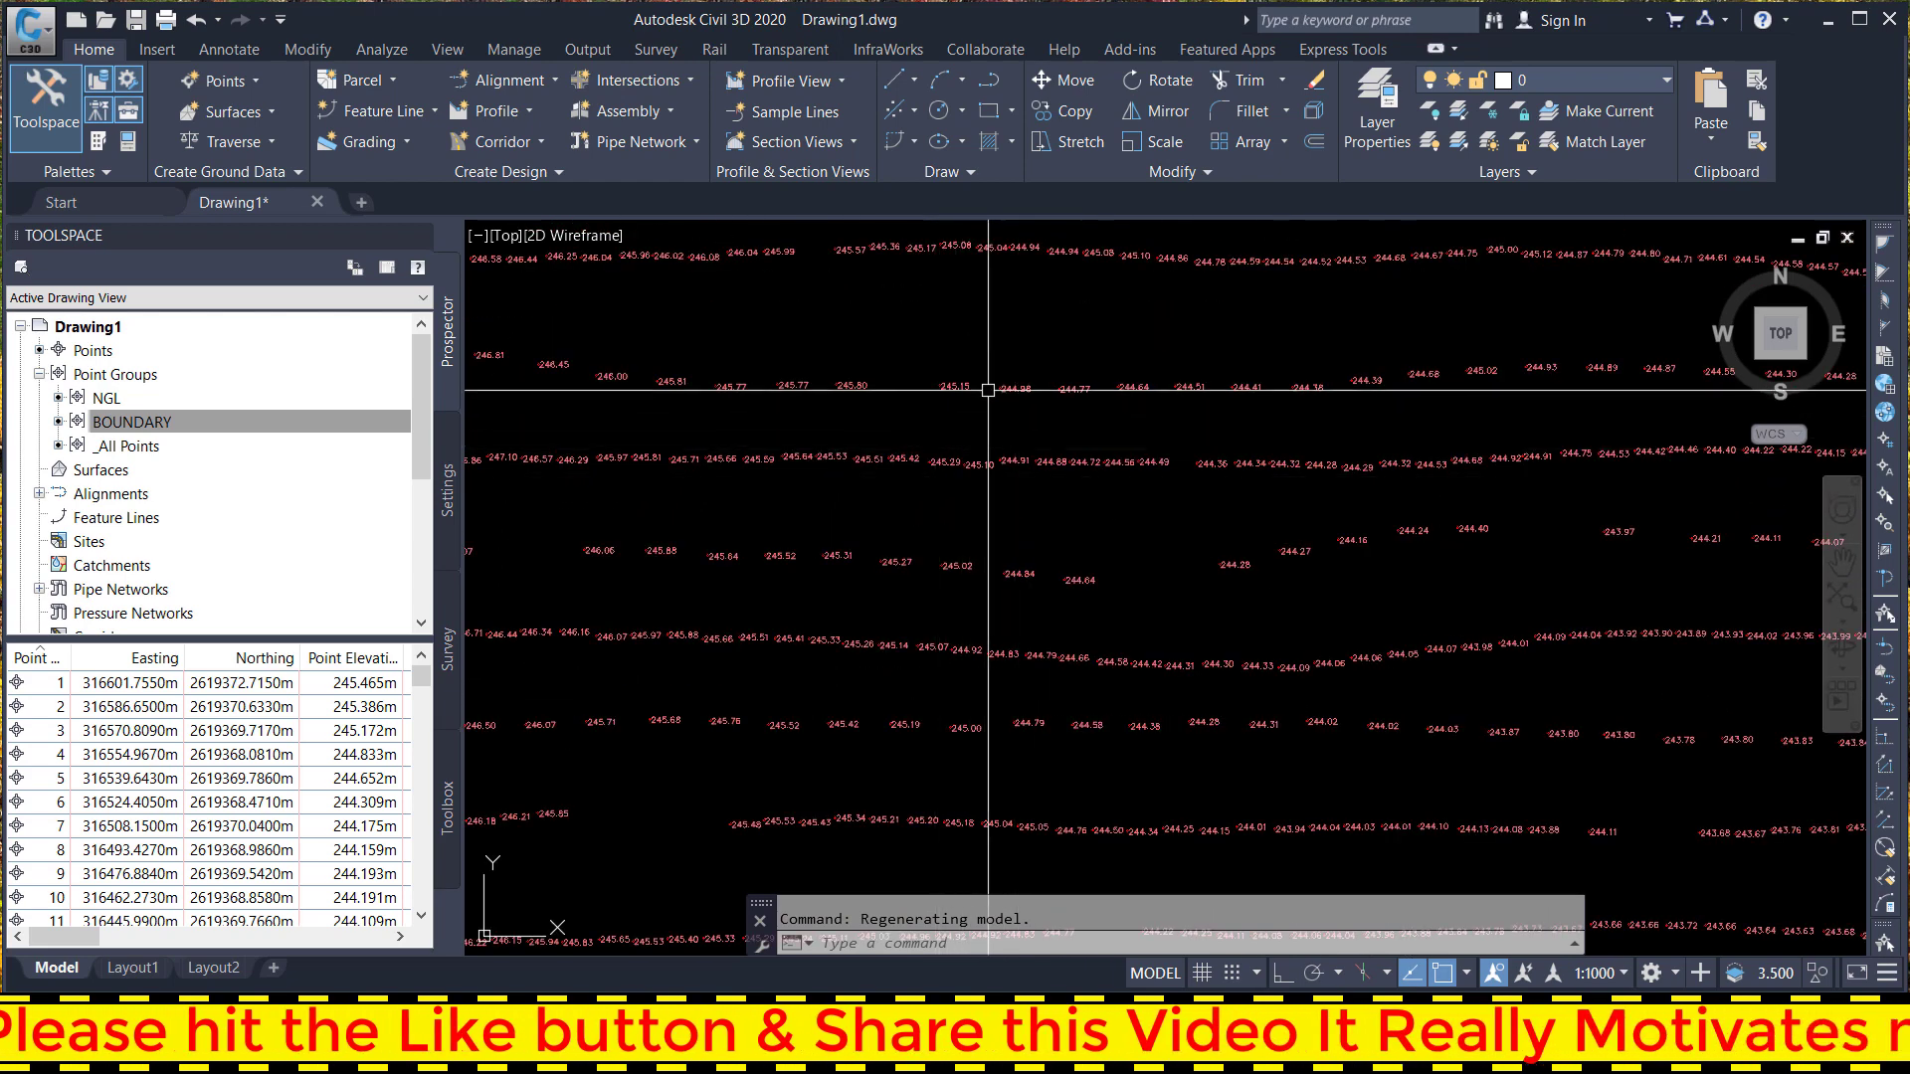
scroll(988, 390, down, 3)
scroll(950, 480, up, 1)
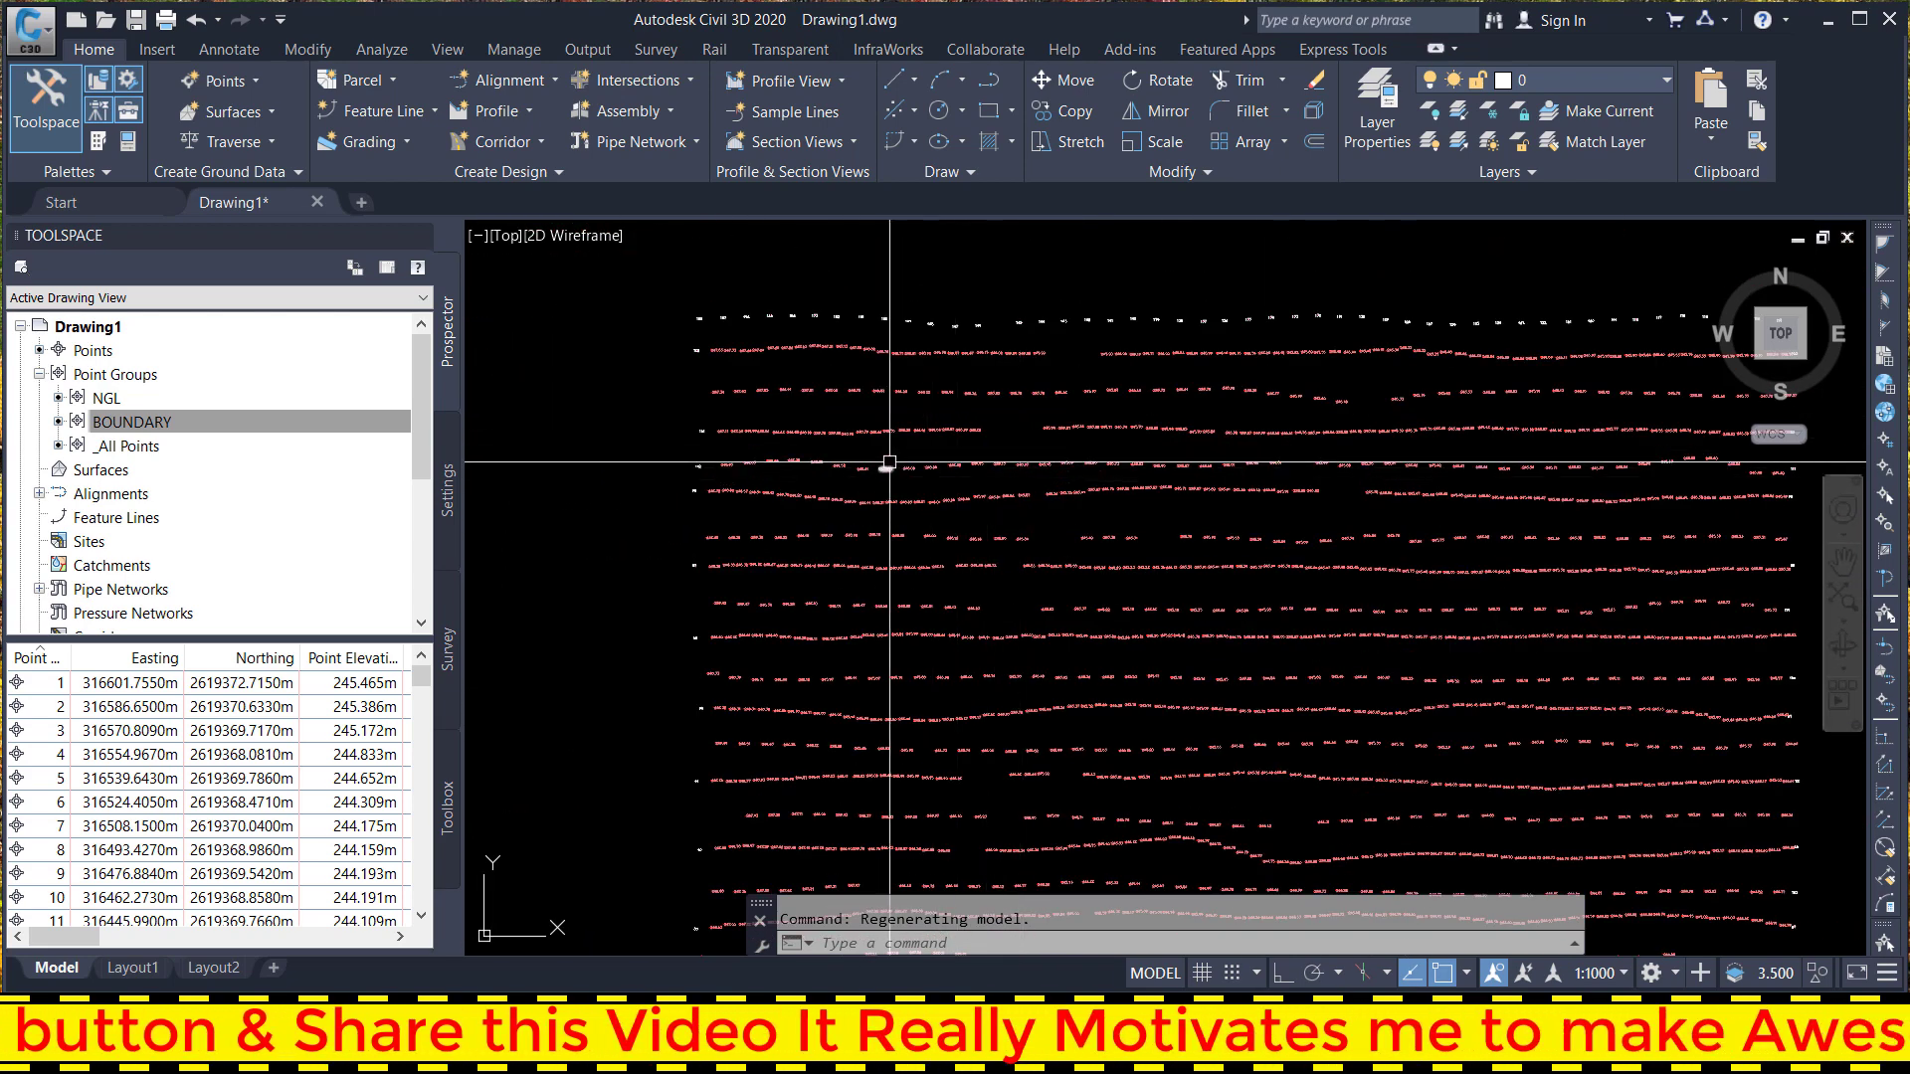
scroll(900, 482, down, 3)
scroll(885, 458, up, 3)
scroll(857, 412, up, 3)
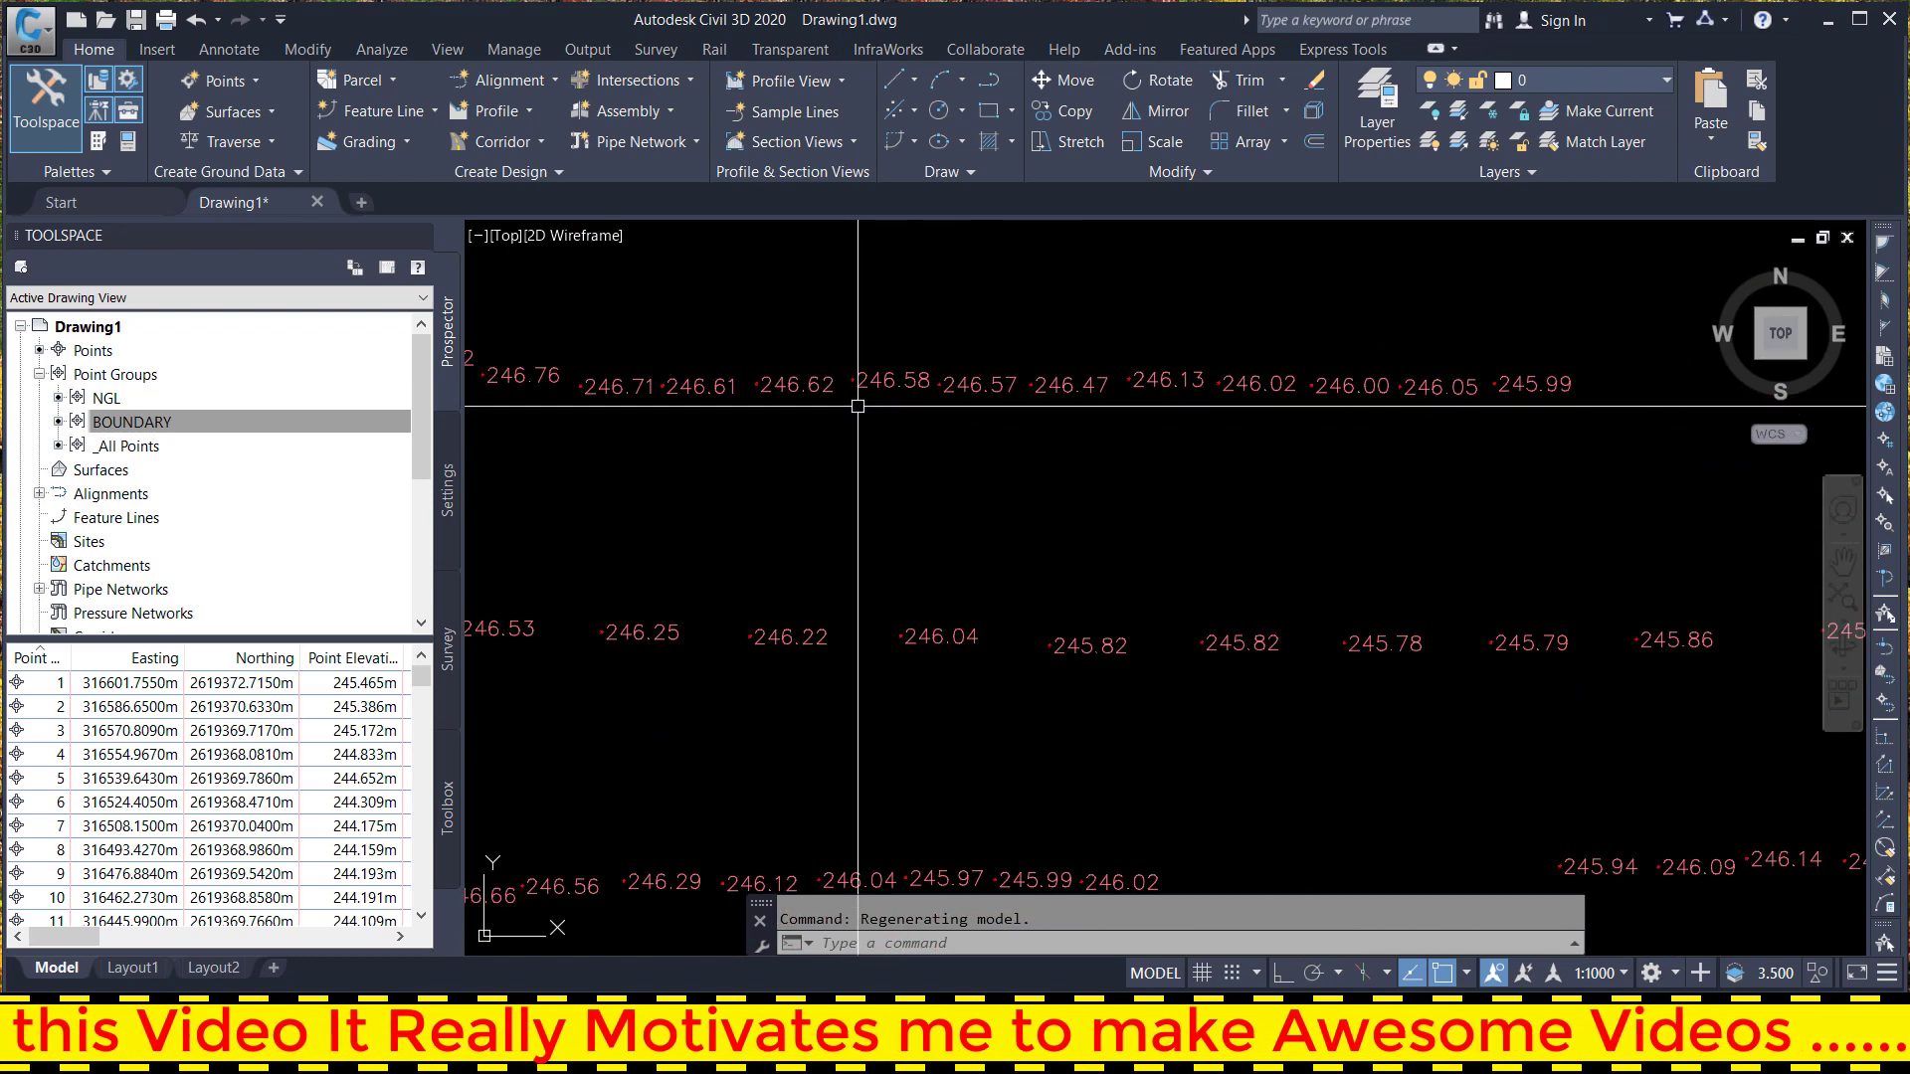
scroll(903, 389, up, 5)
scroll(983, 463, down, 3)
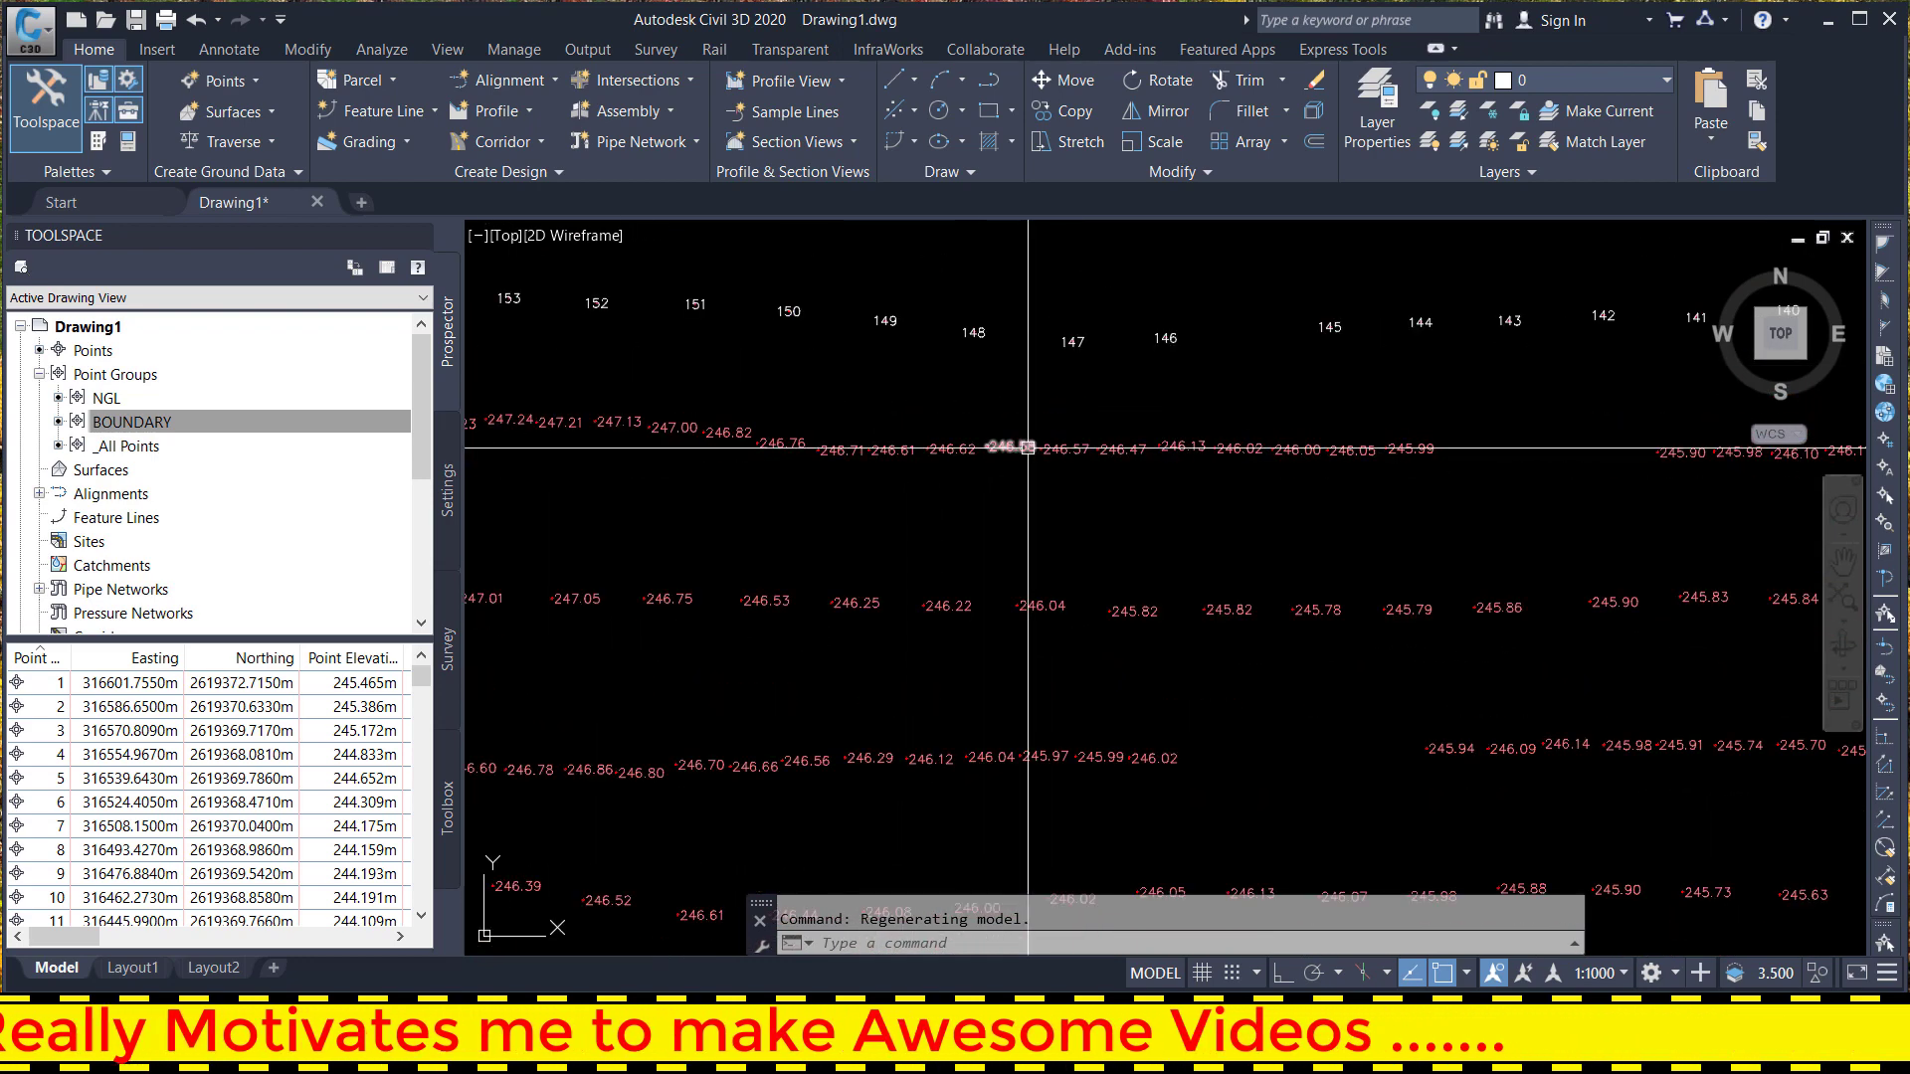
scroll(1006, 426, down, 2)
scroll(1061, 425, down, 2)
scroll(1002, 431, up, 2)
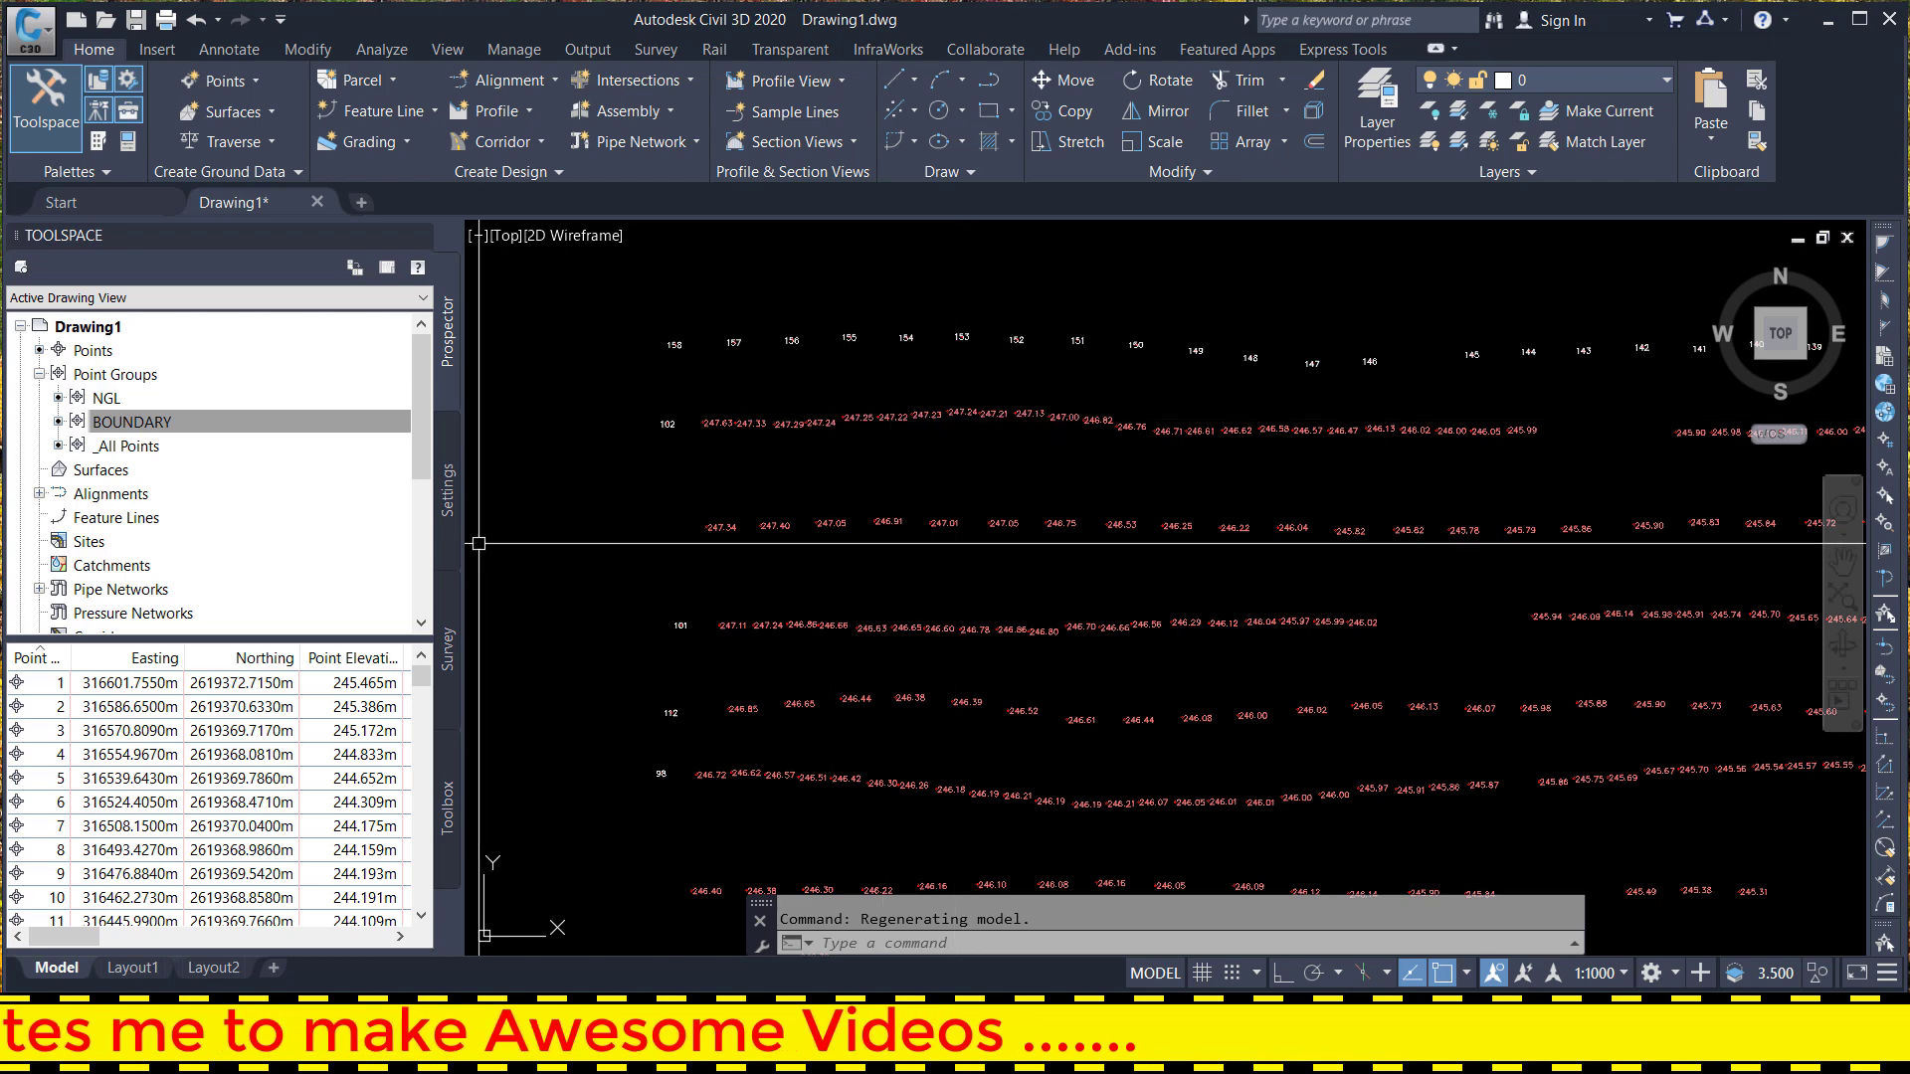
- Set the _All Points group's point label style to <none> and zoom to check the drawing
click(124, 448)
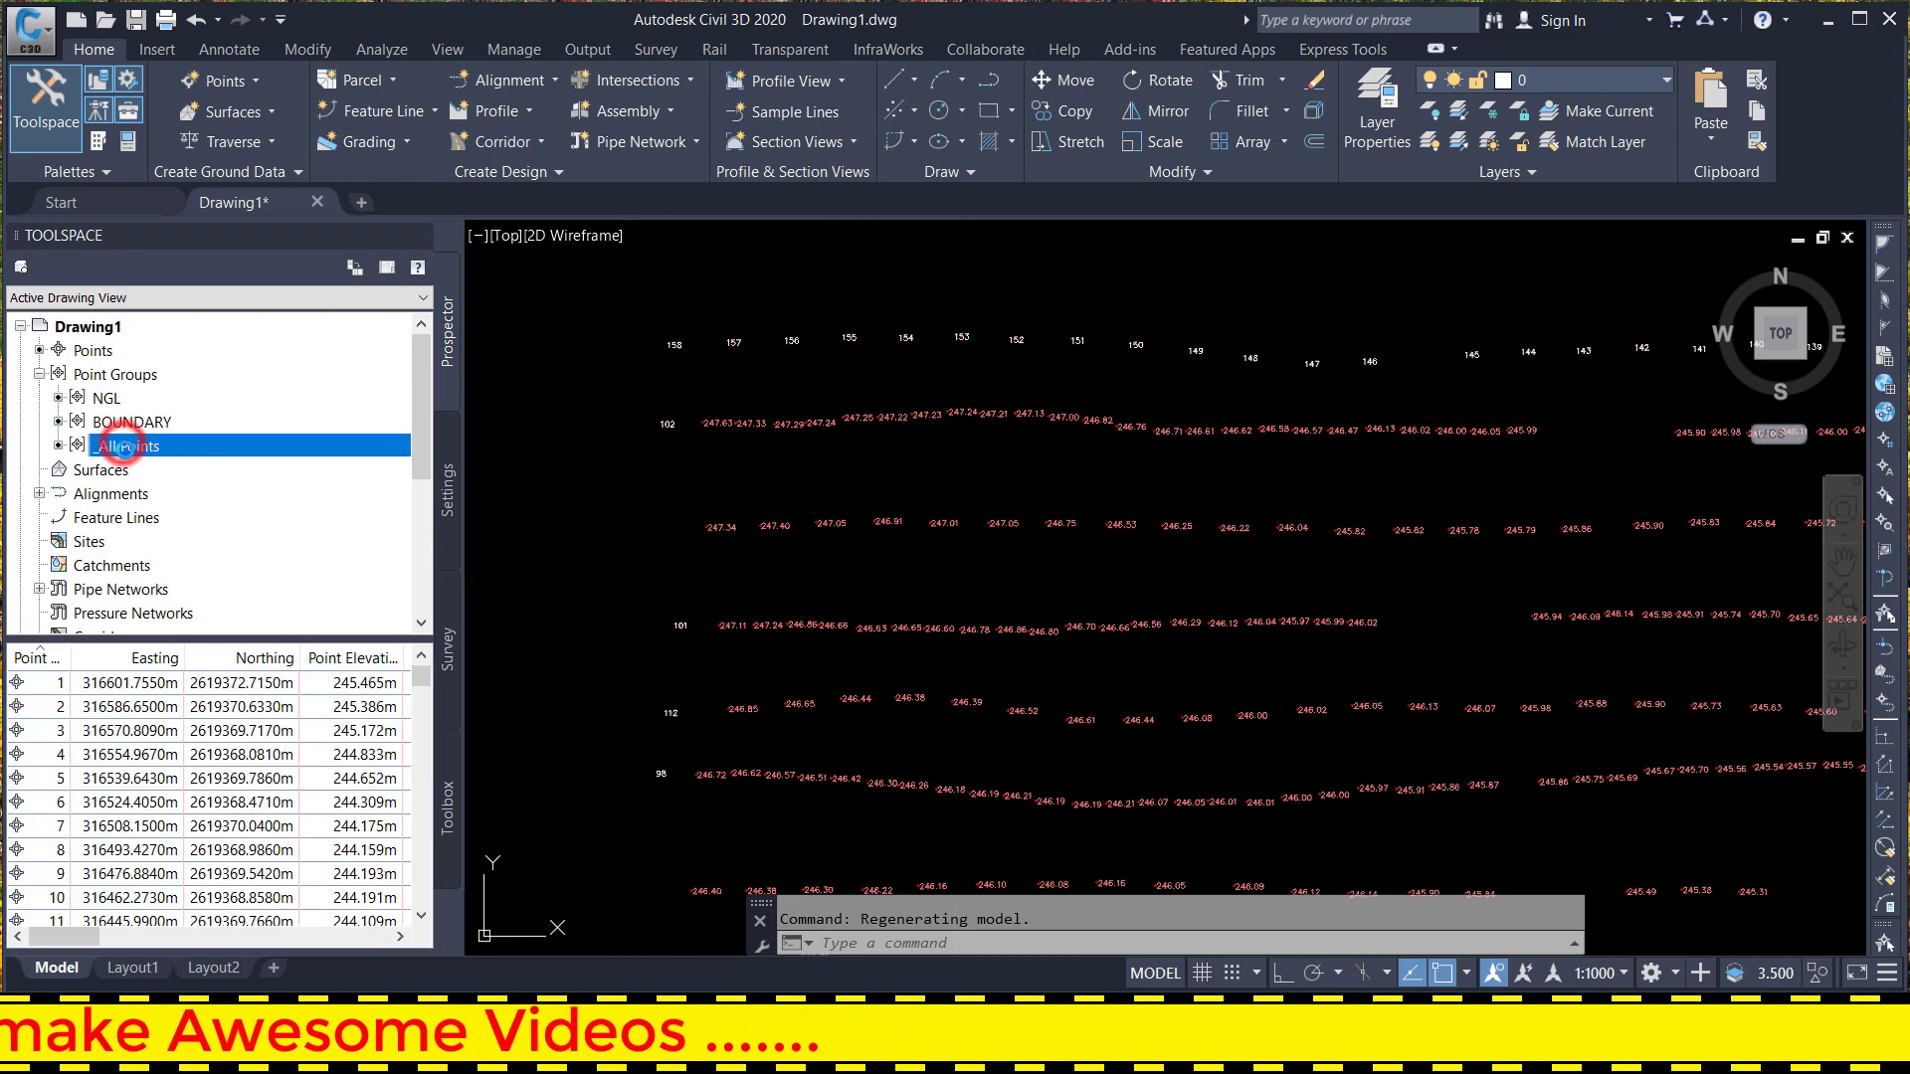
right_click(127, 449)
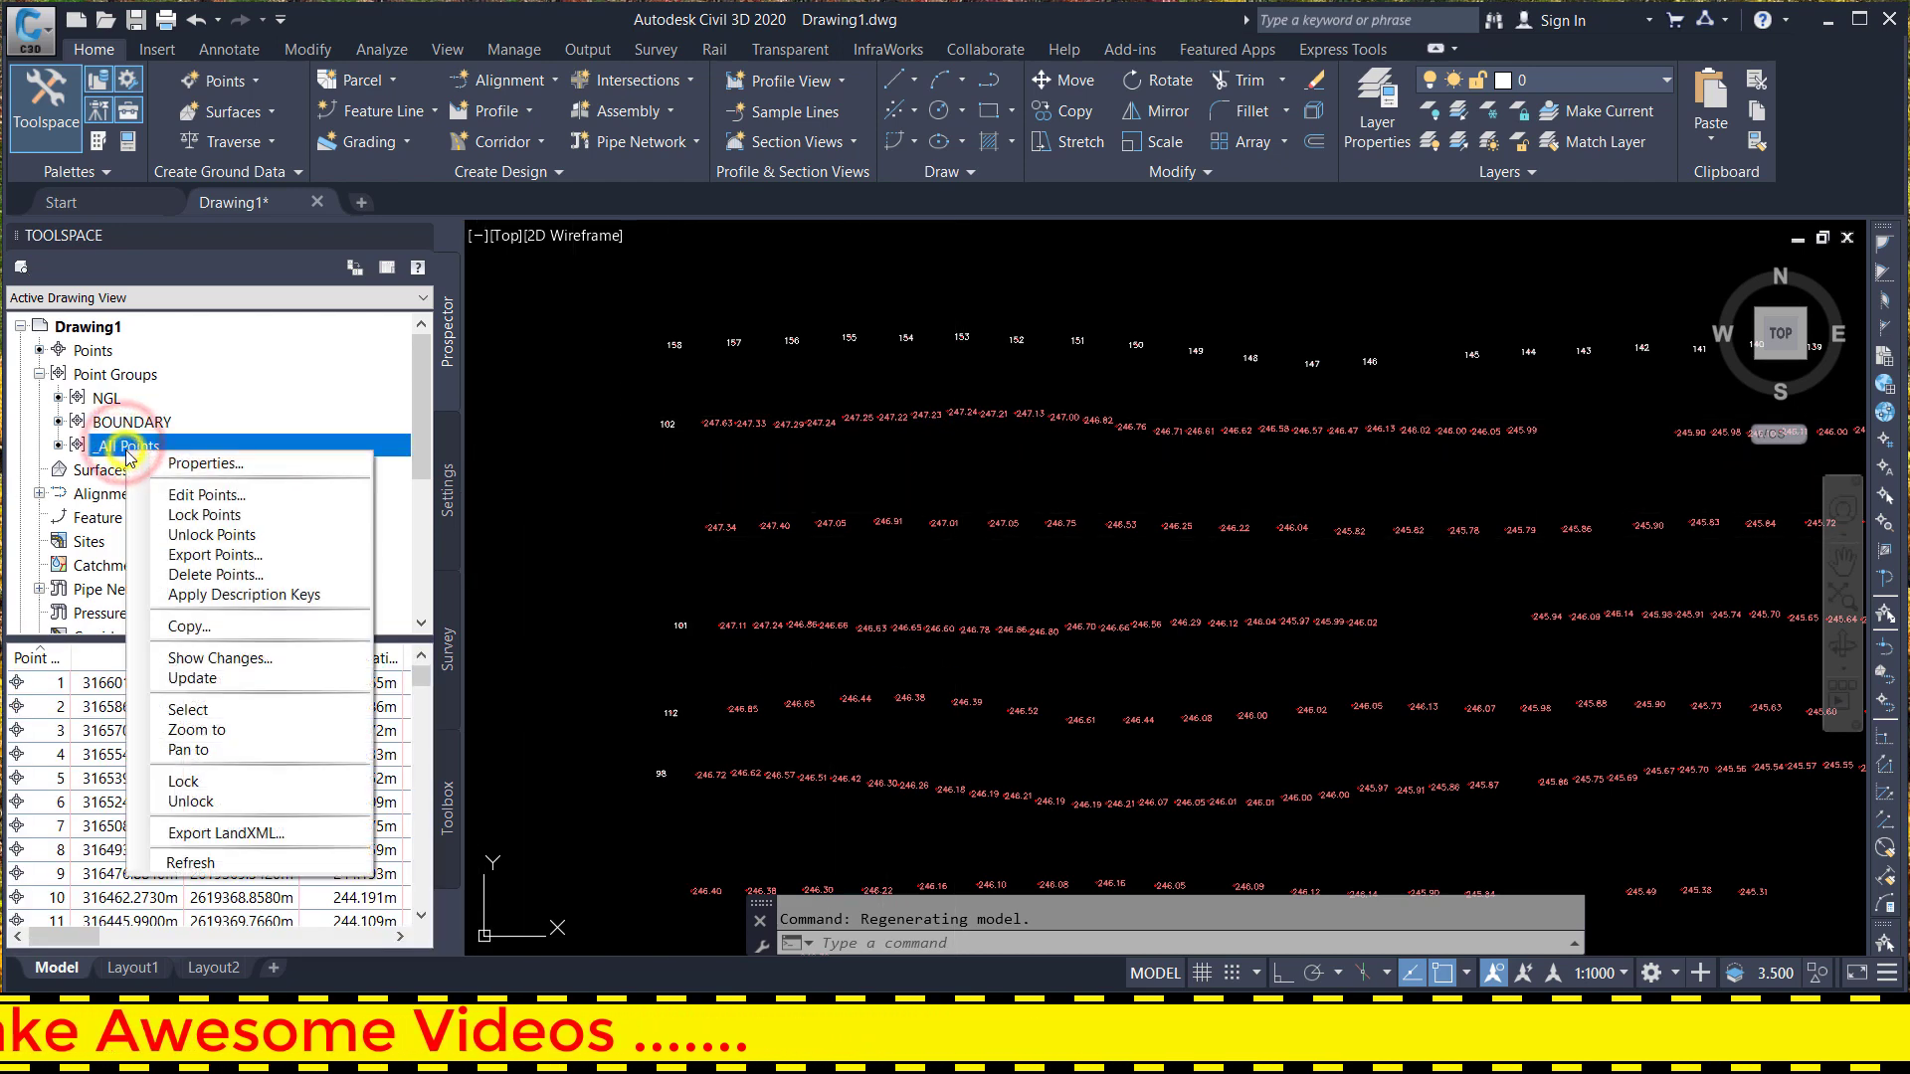
click(199, 464)
click(746, 591)
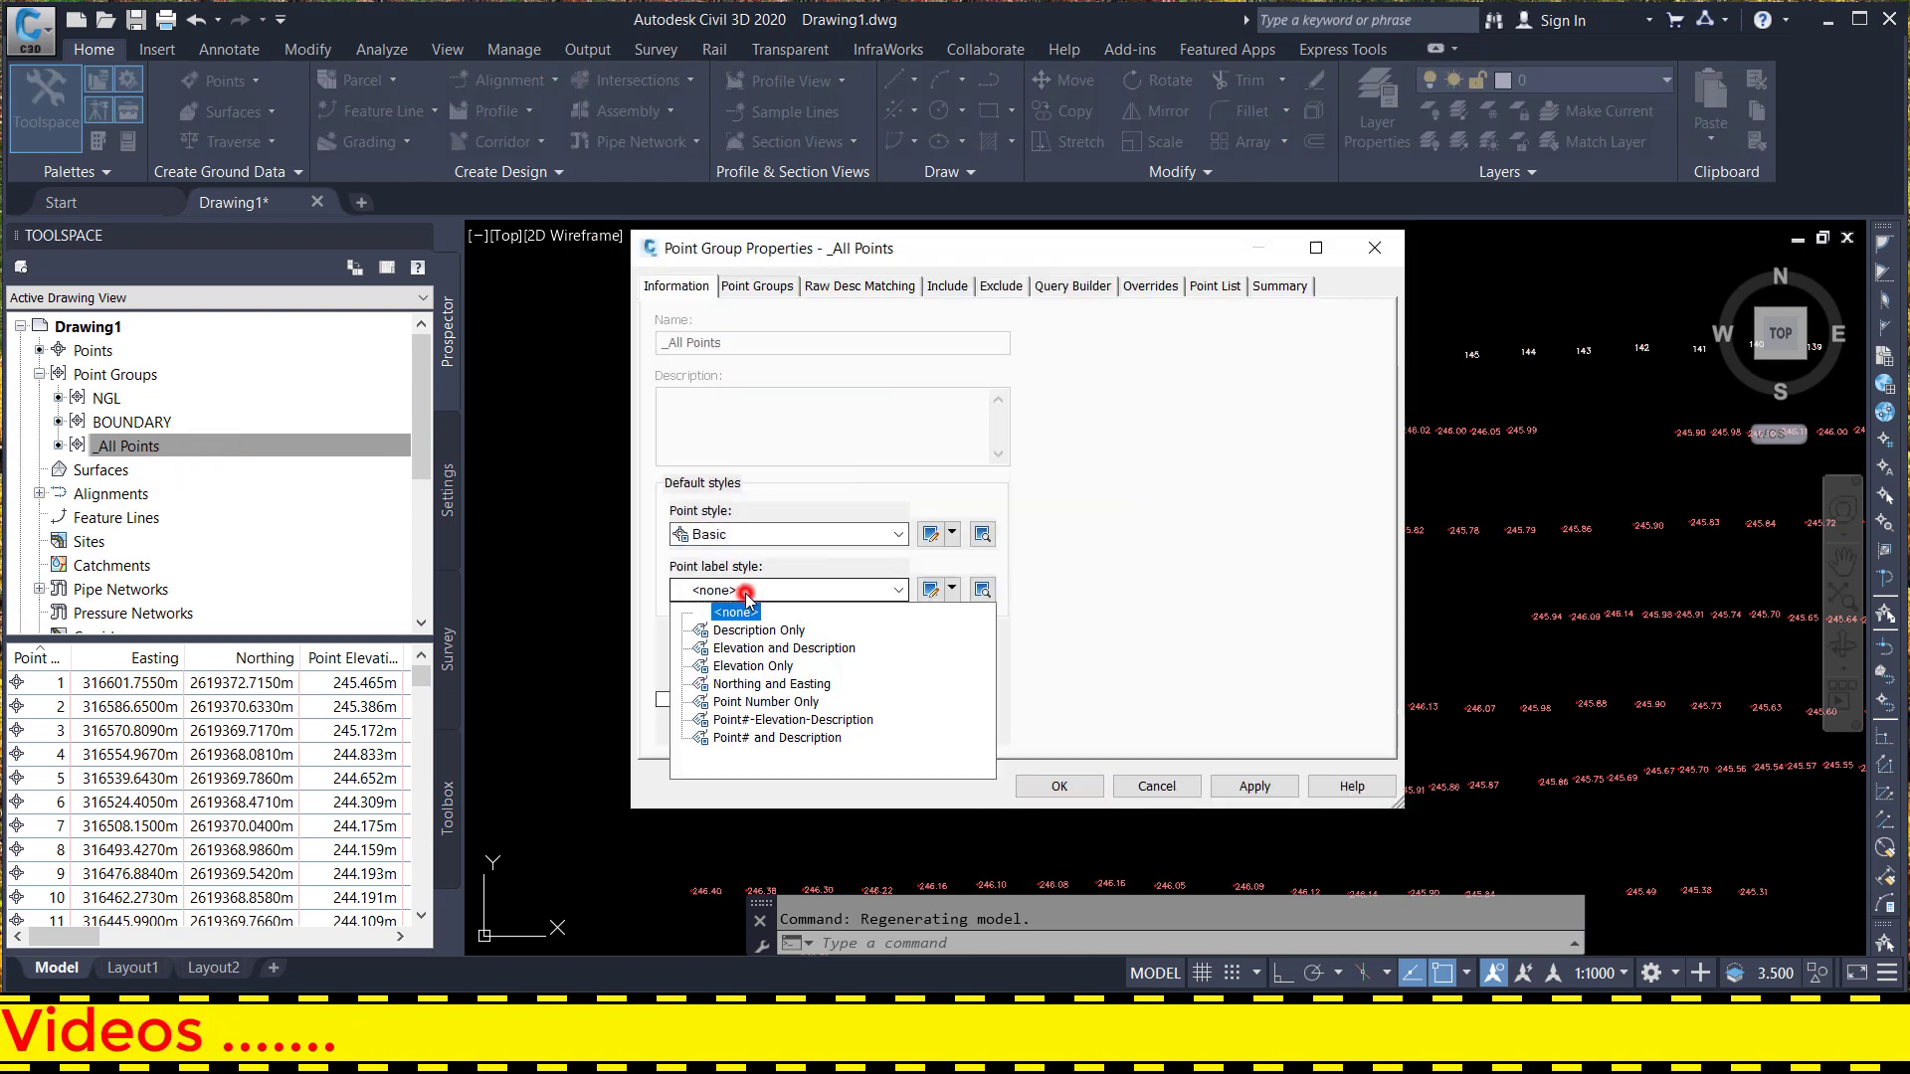
click(748, 614)
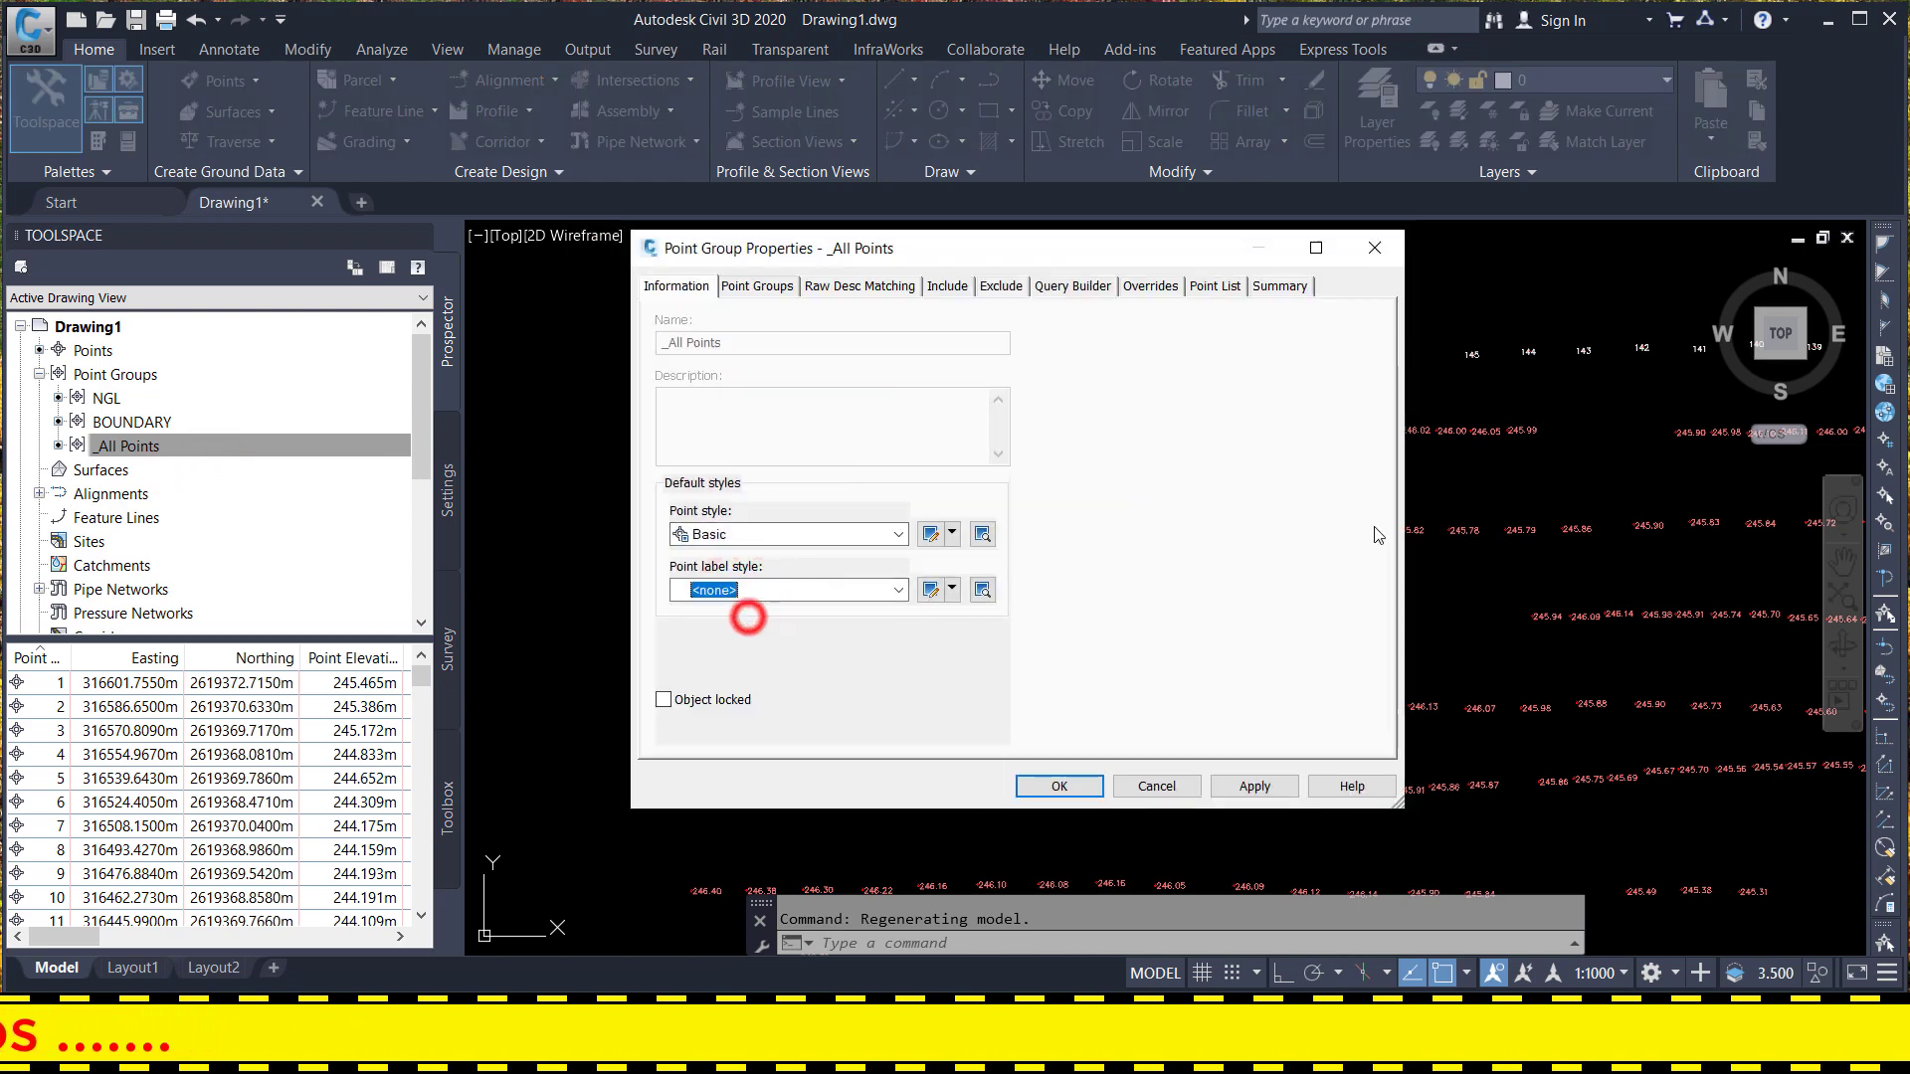
click(1373, 249)
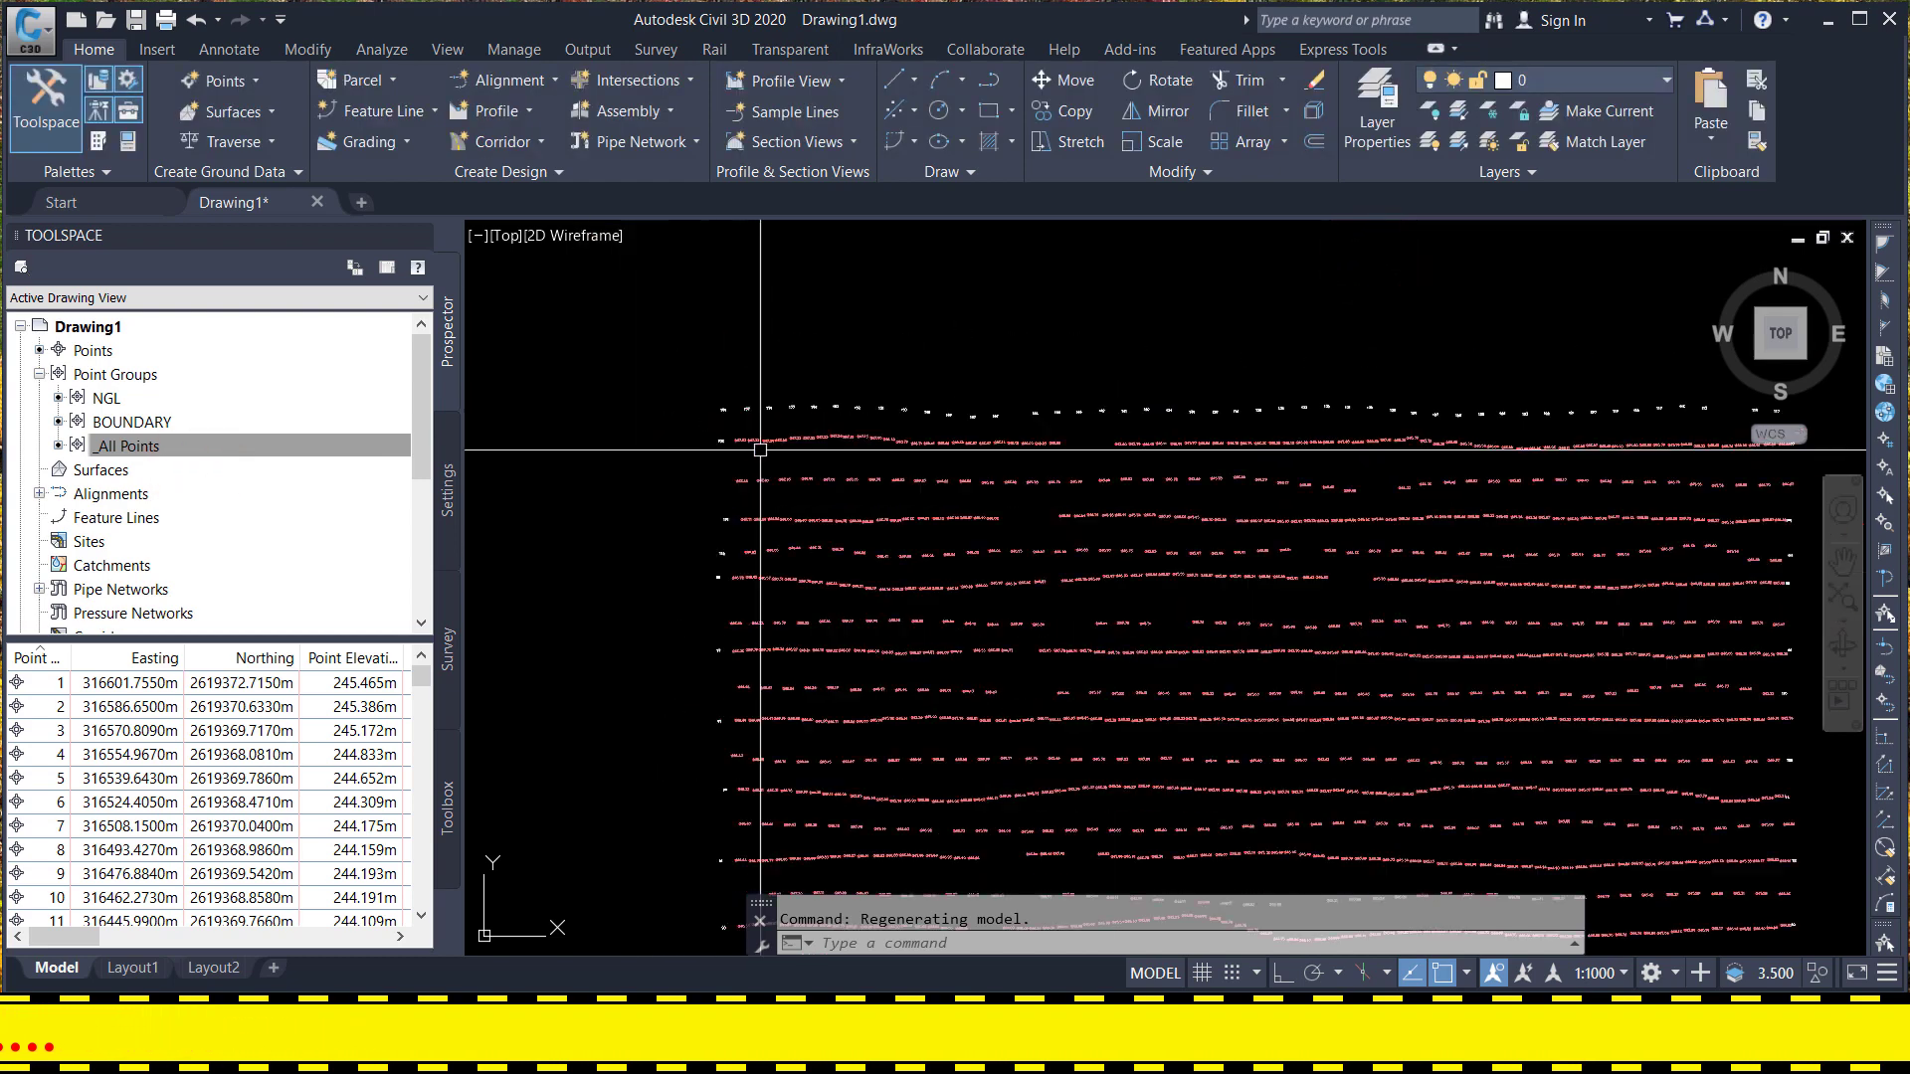
scroll(1035, 410, up, 2)
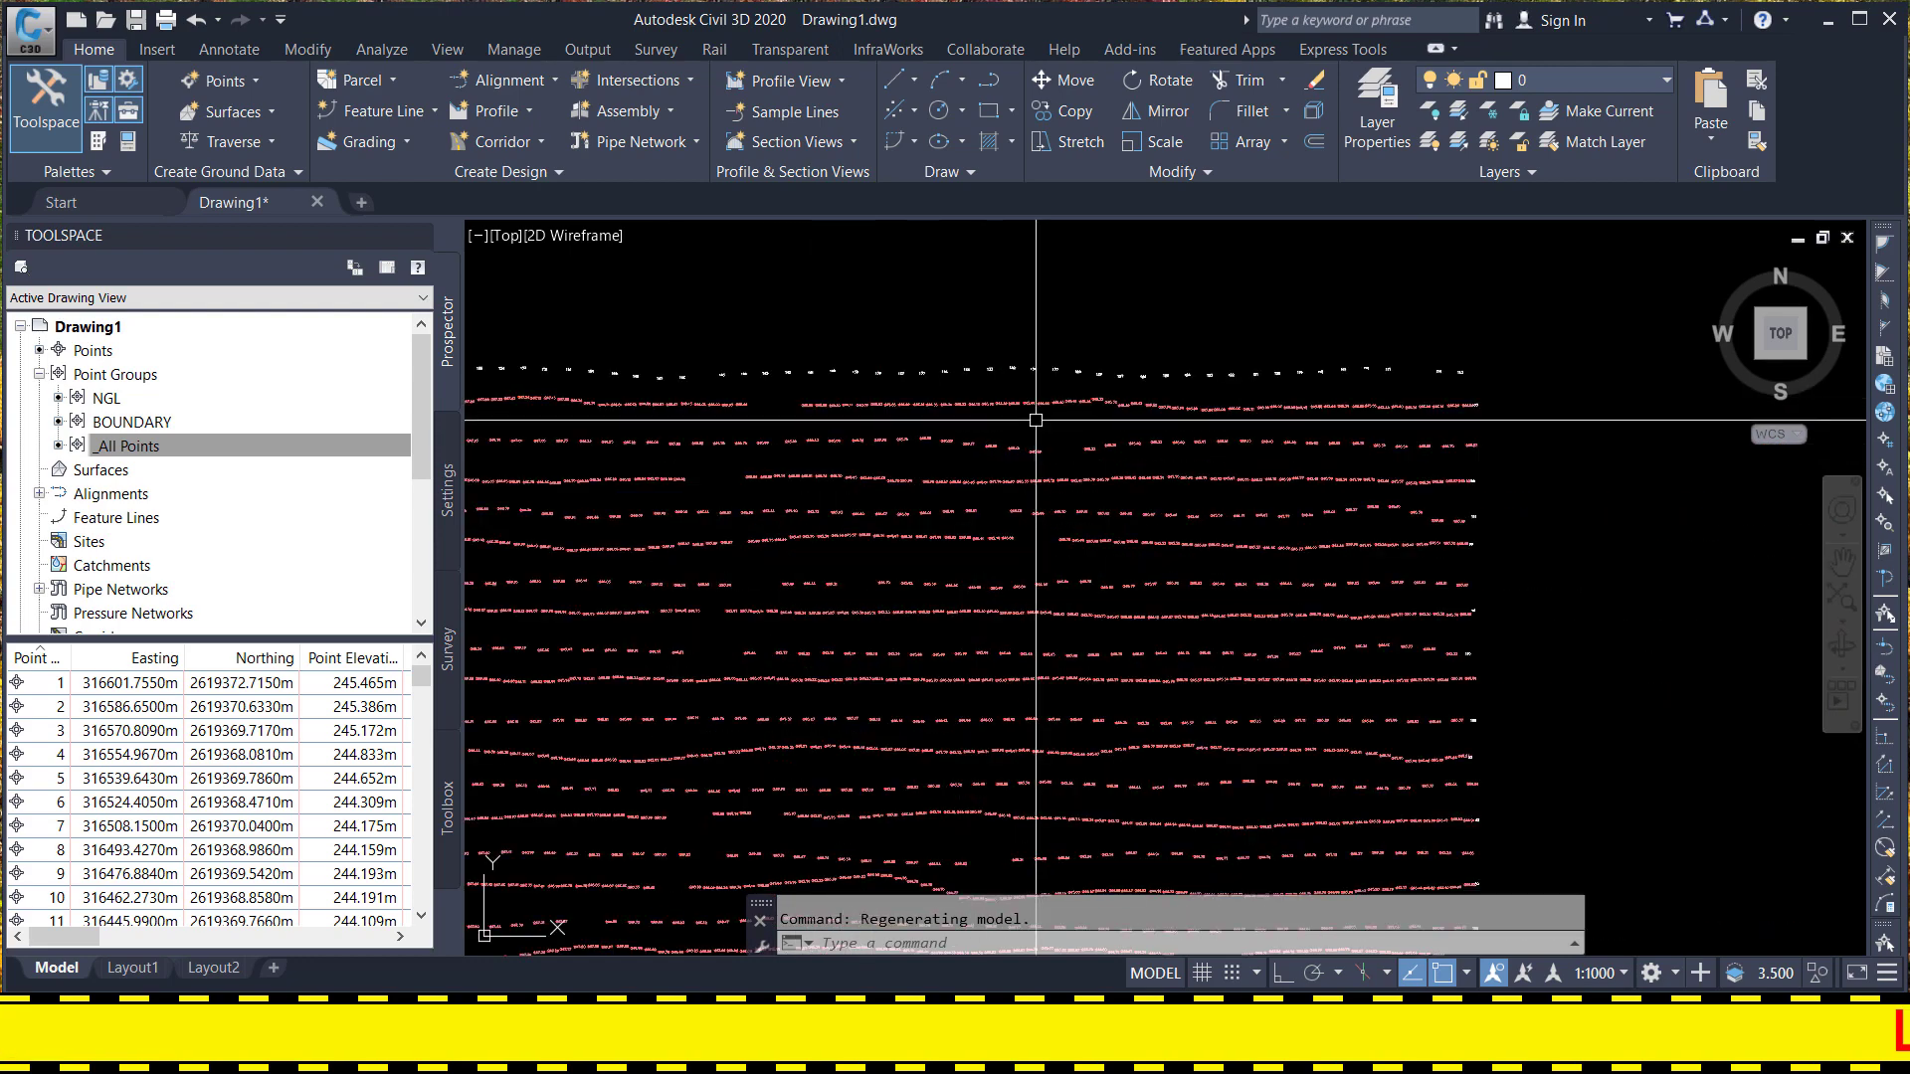
scroll(1003, 378, up, 2)
scroll(1003, 378, down, 3)
scroll(1004, 378, down, 2)
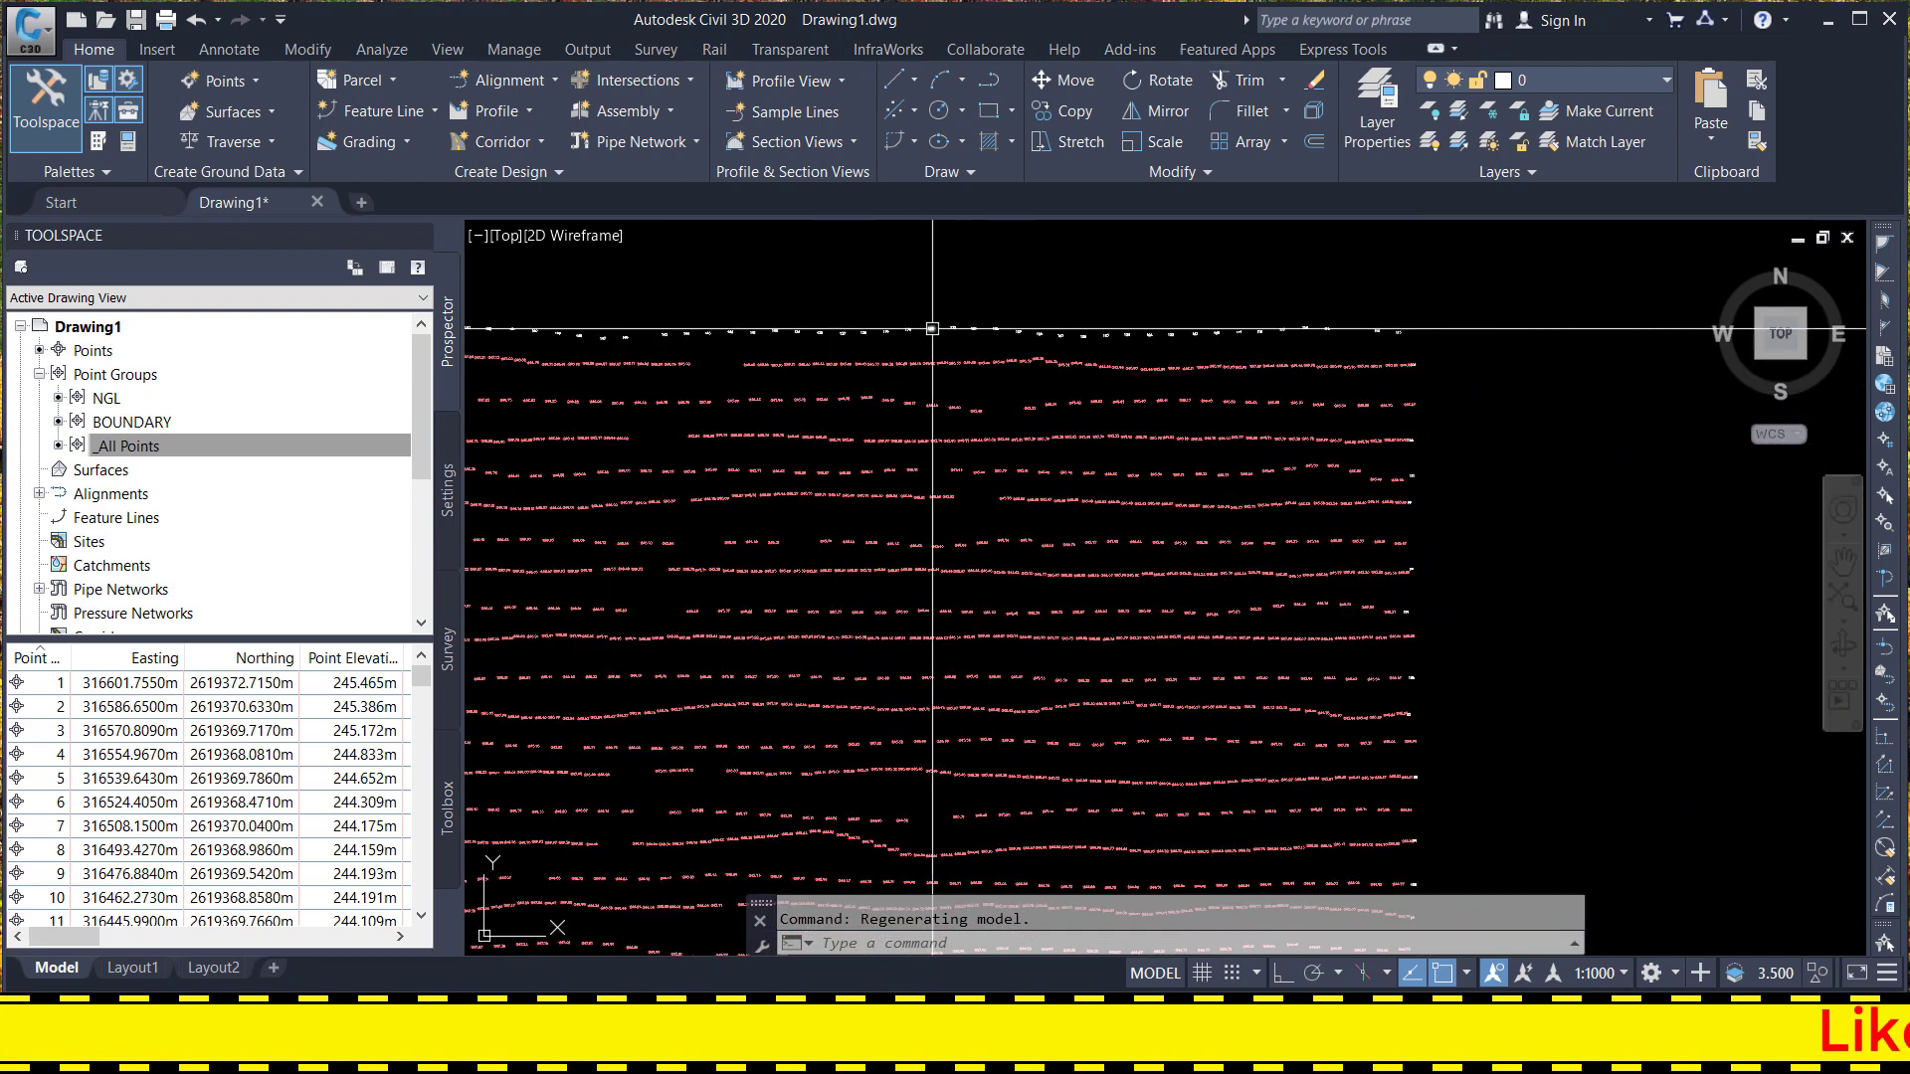
scroll(1330, 470, down, 2)
scroll(1237, 396, down, 3)
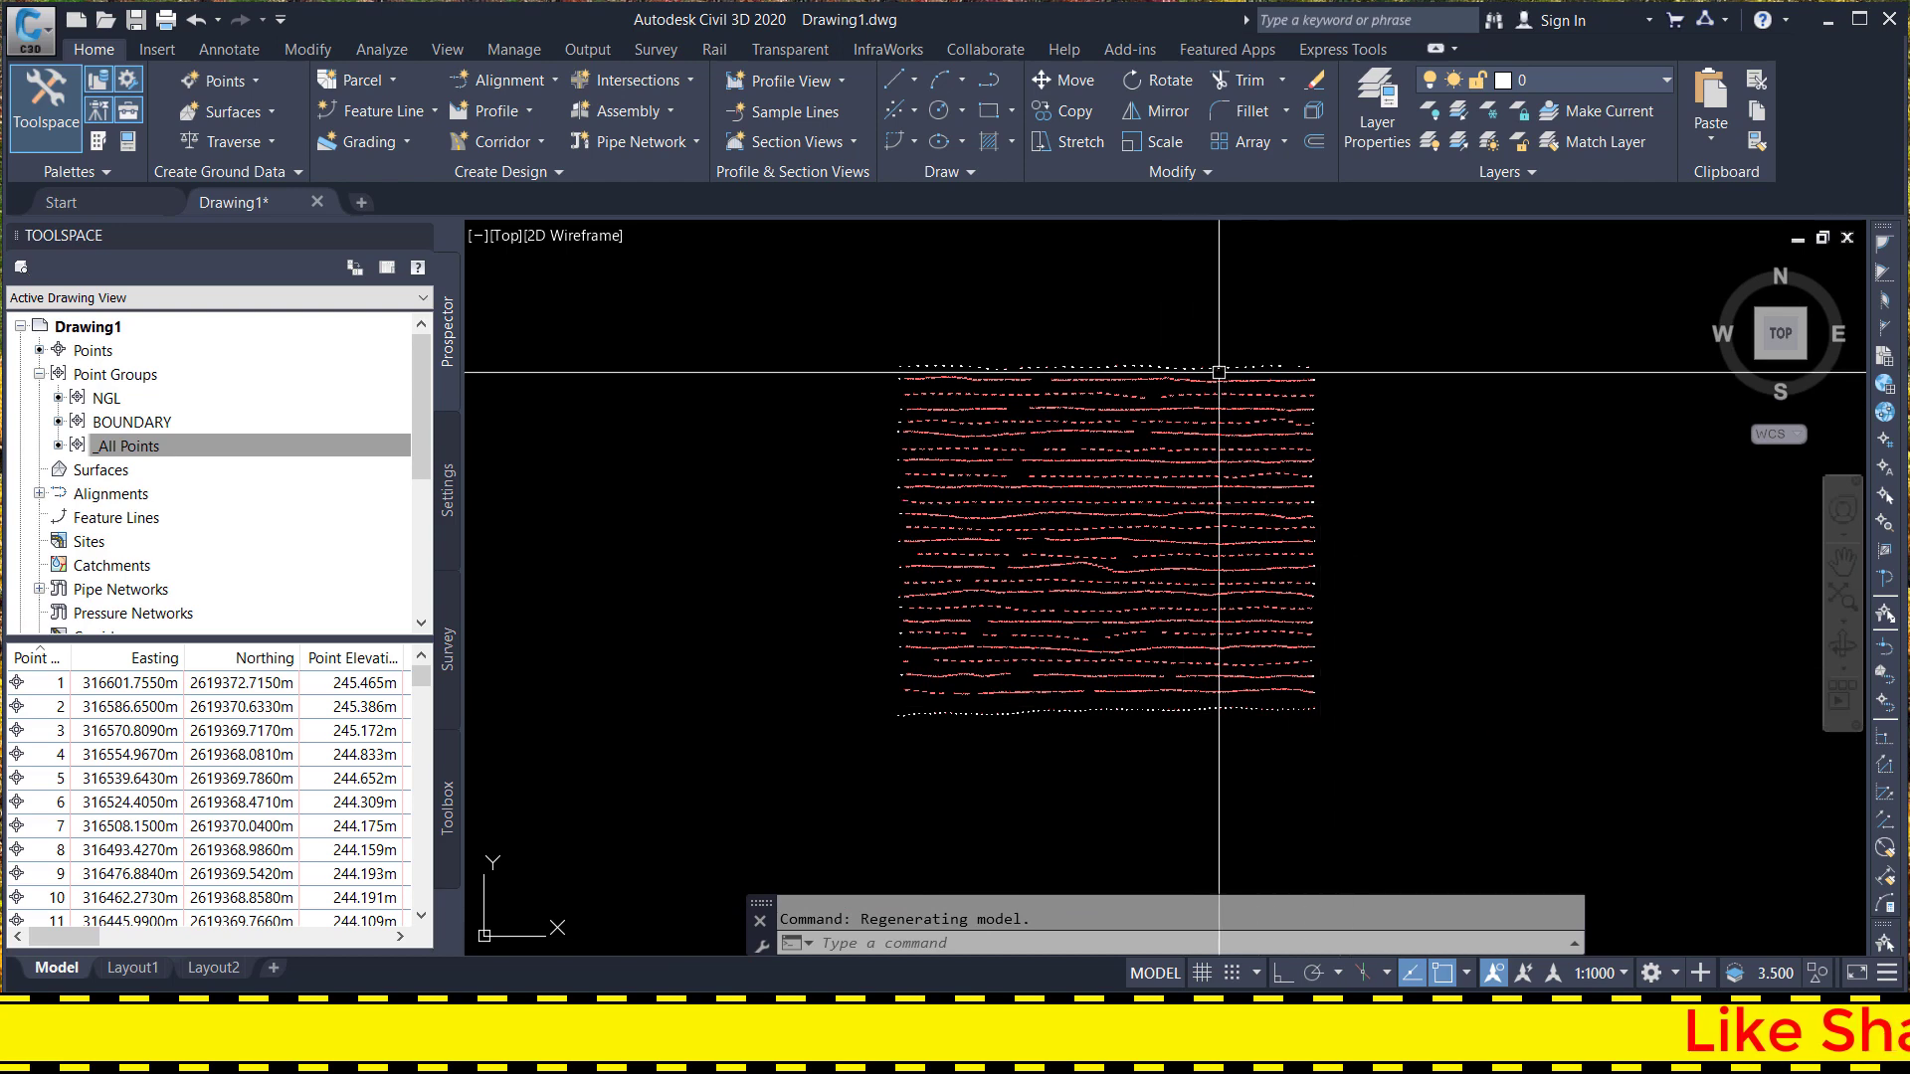
- Create a new point group named 'No Display'
click(114, 374)
right_click(139, 375)
click(159, 420)
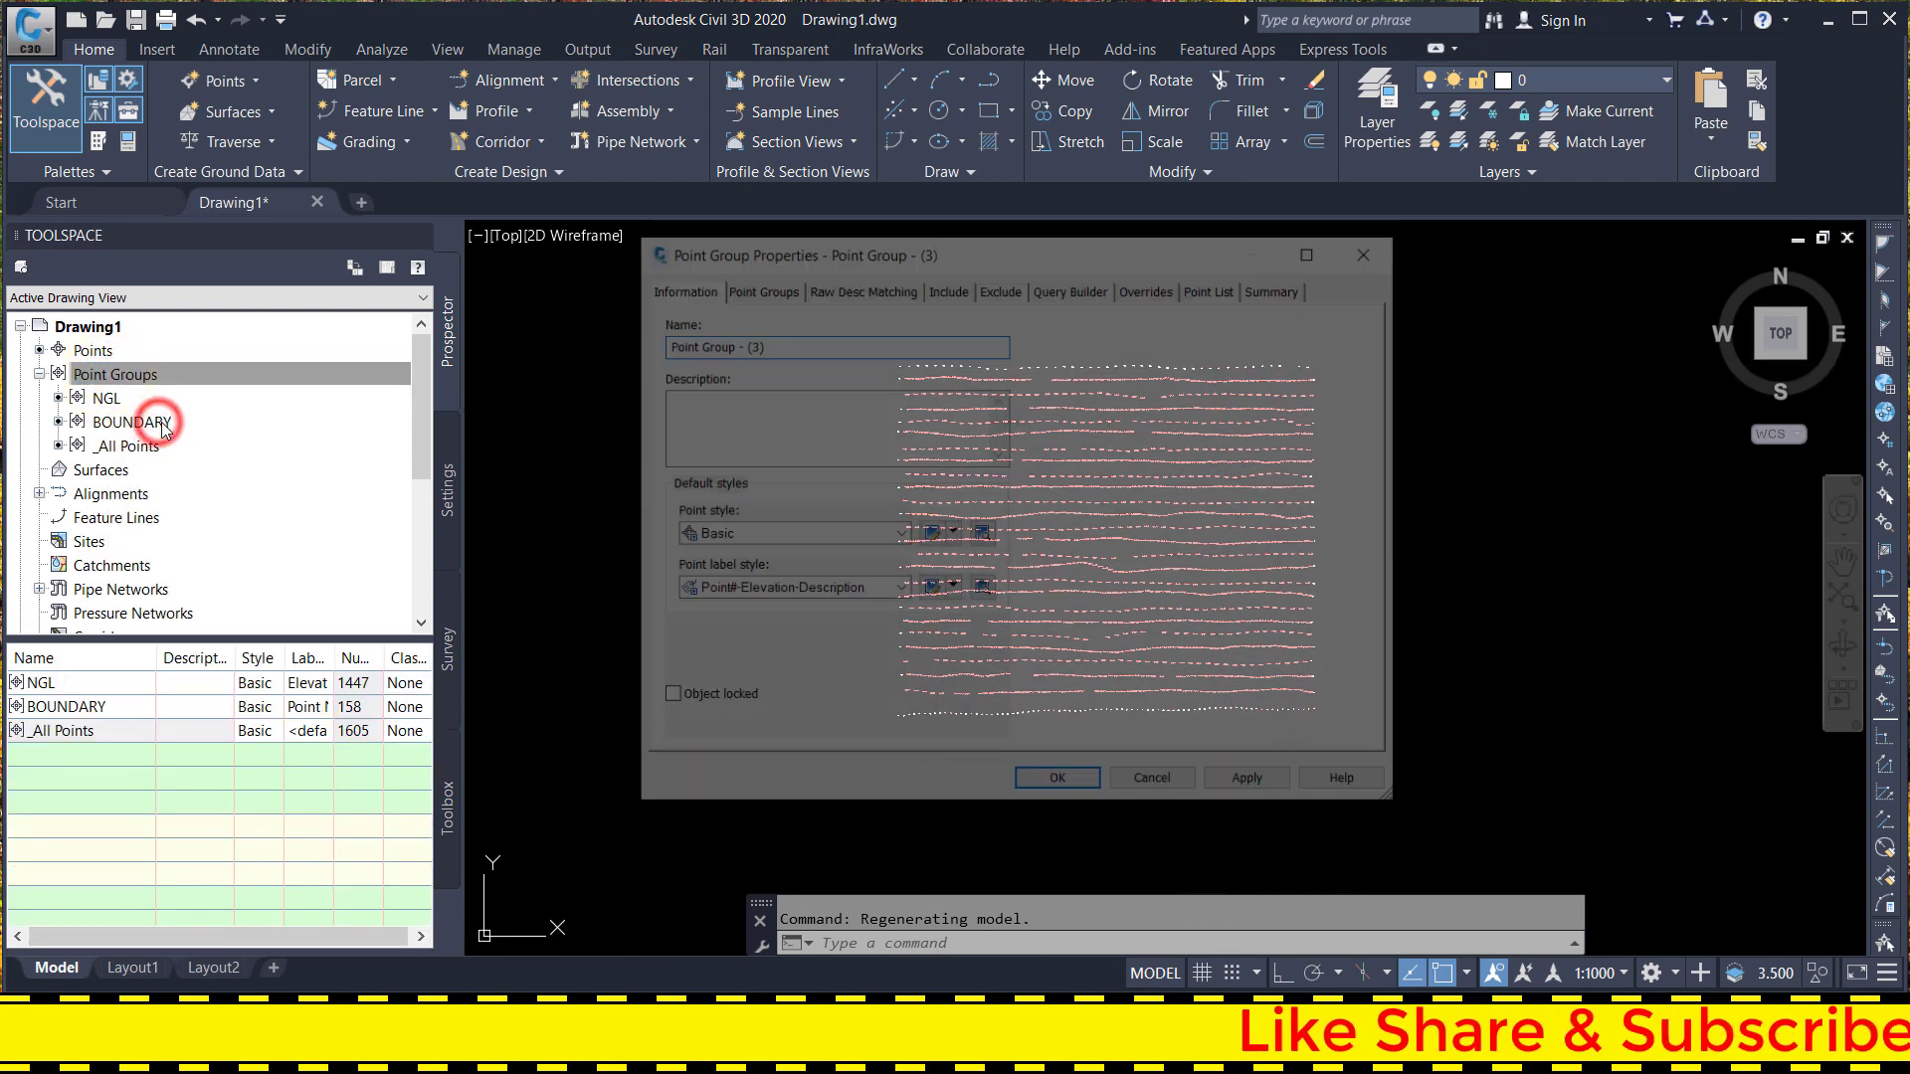
drag(776, 342, 554, 339)
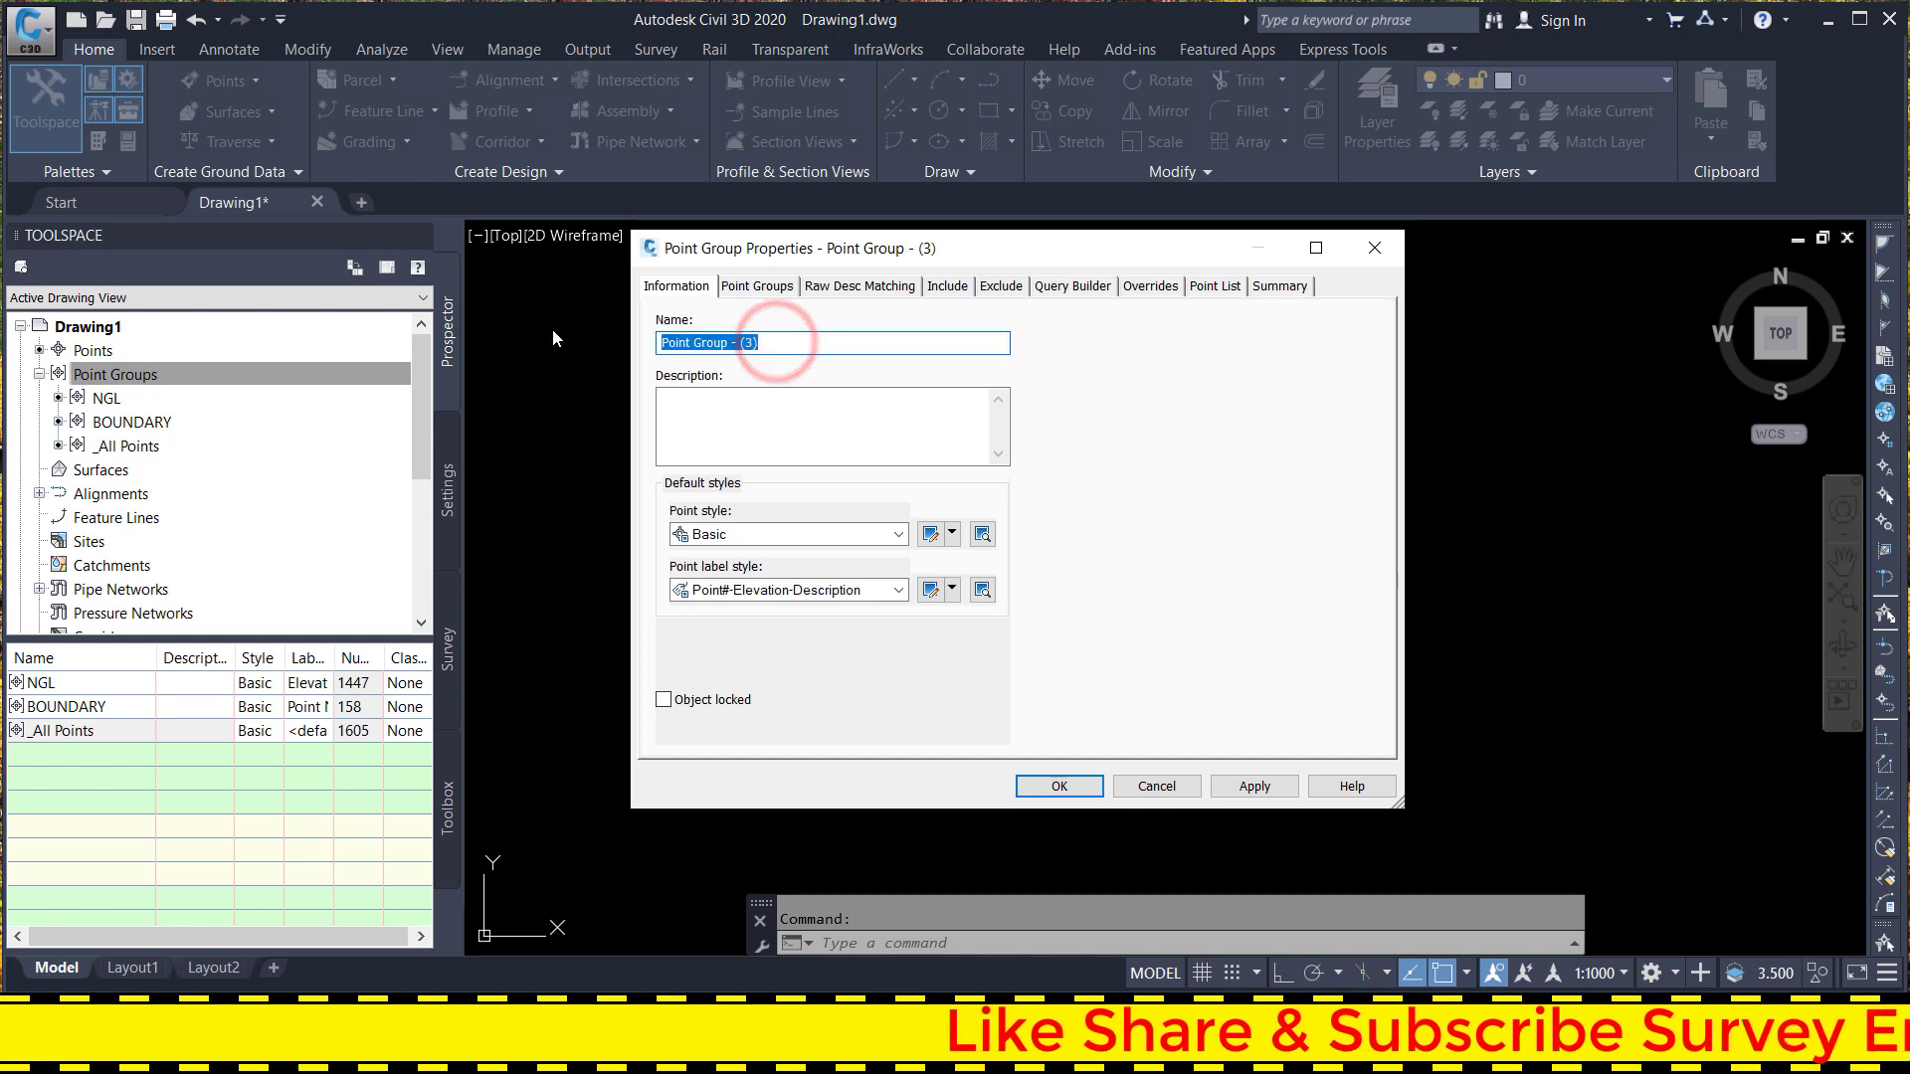
text(No )
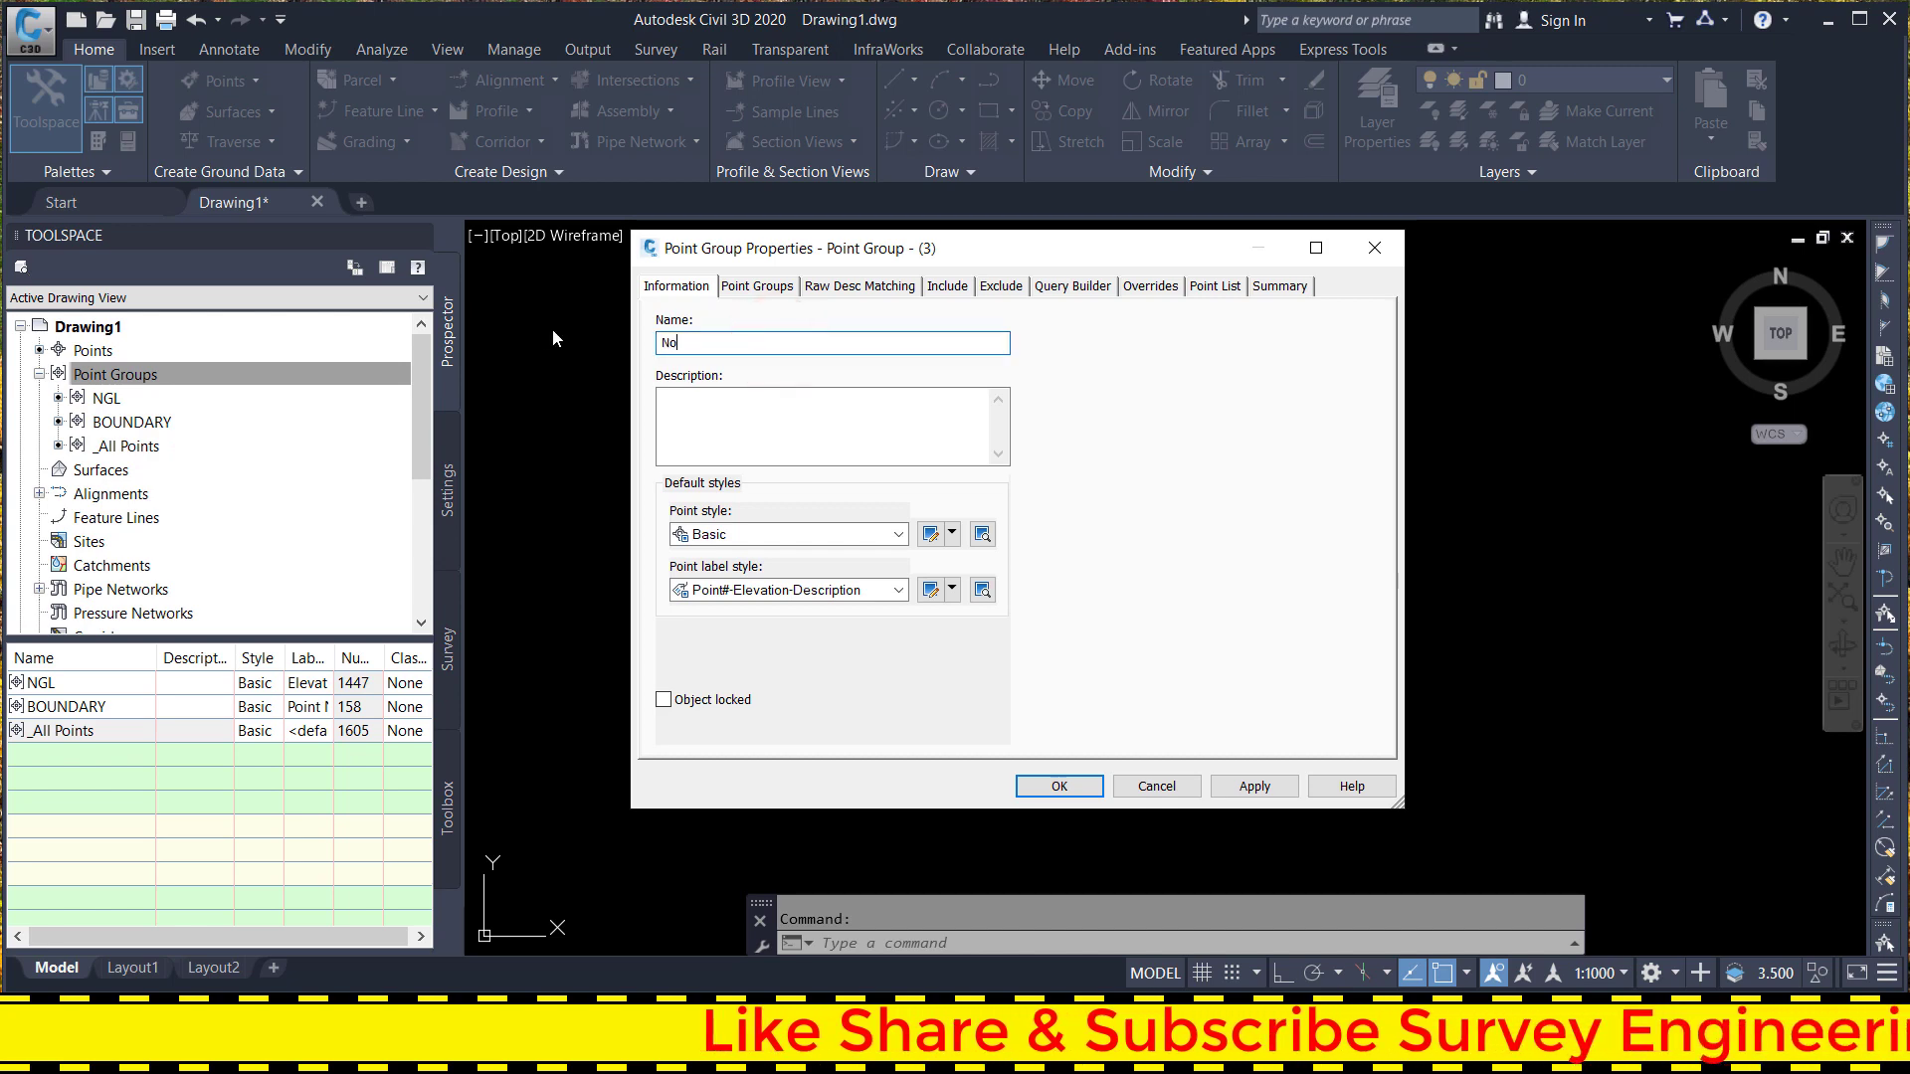
text(Dis)
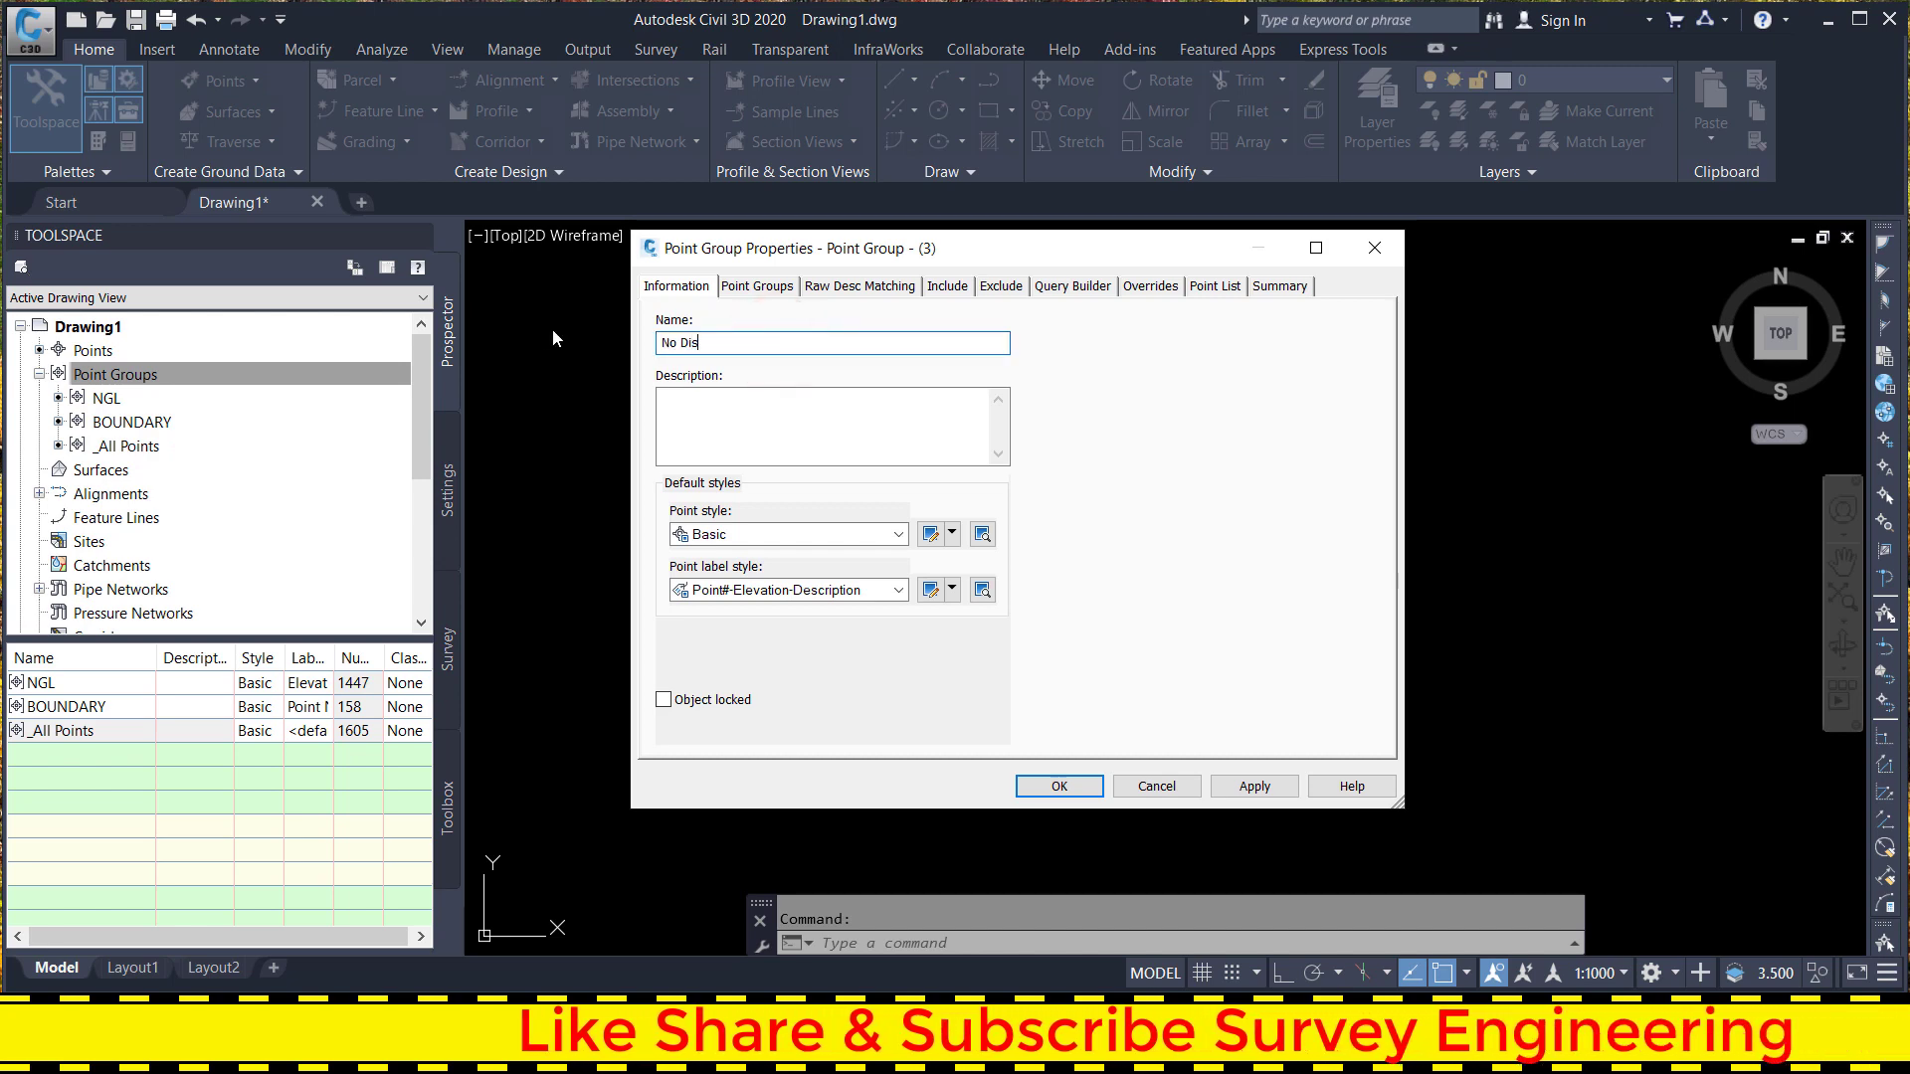
text(play)
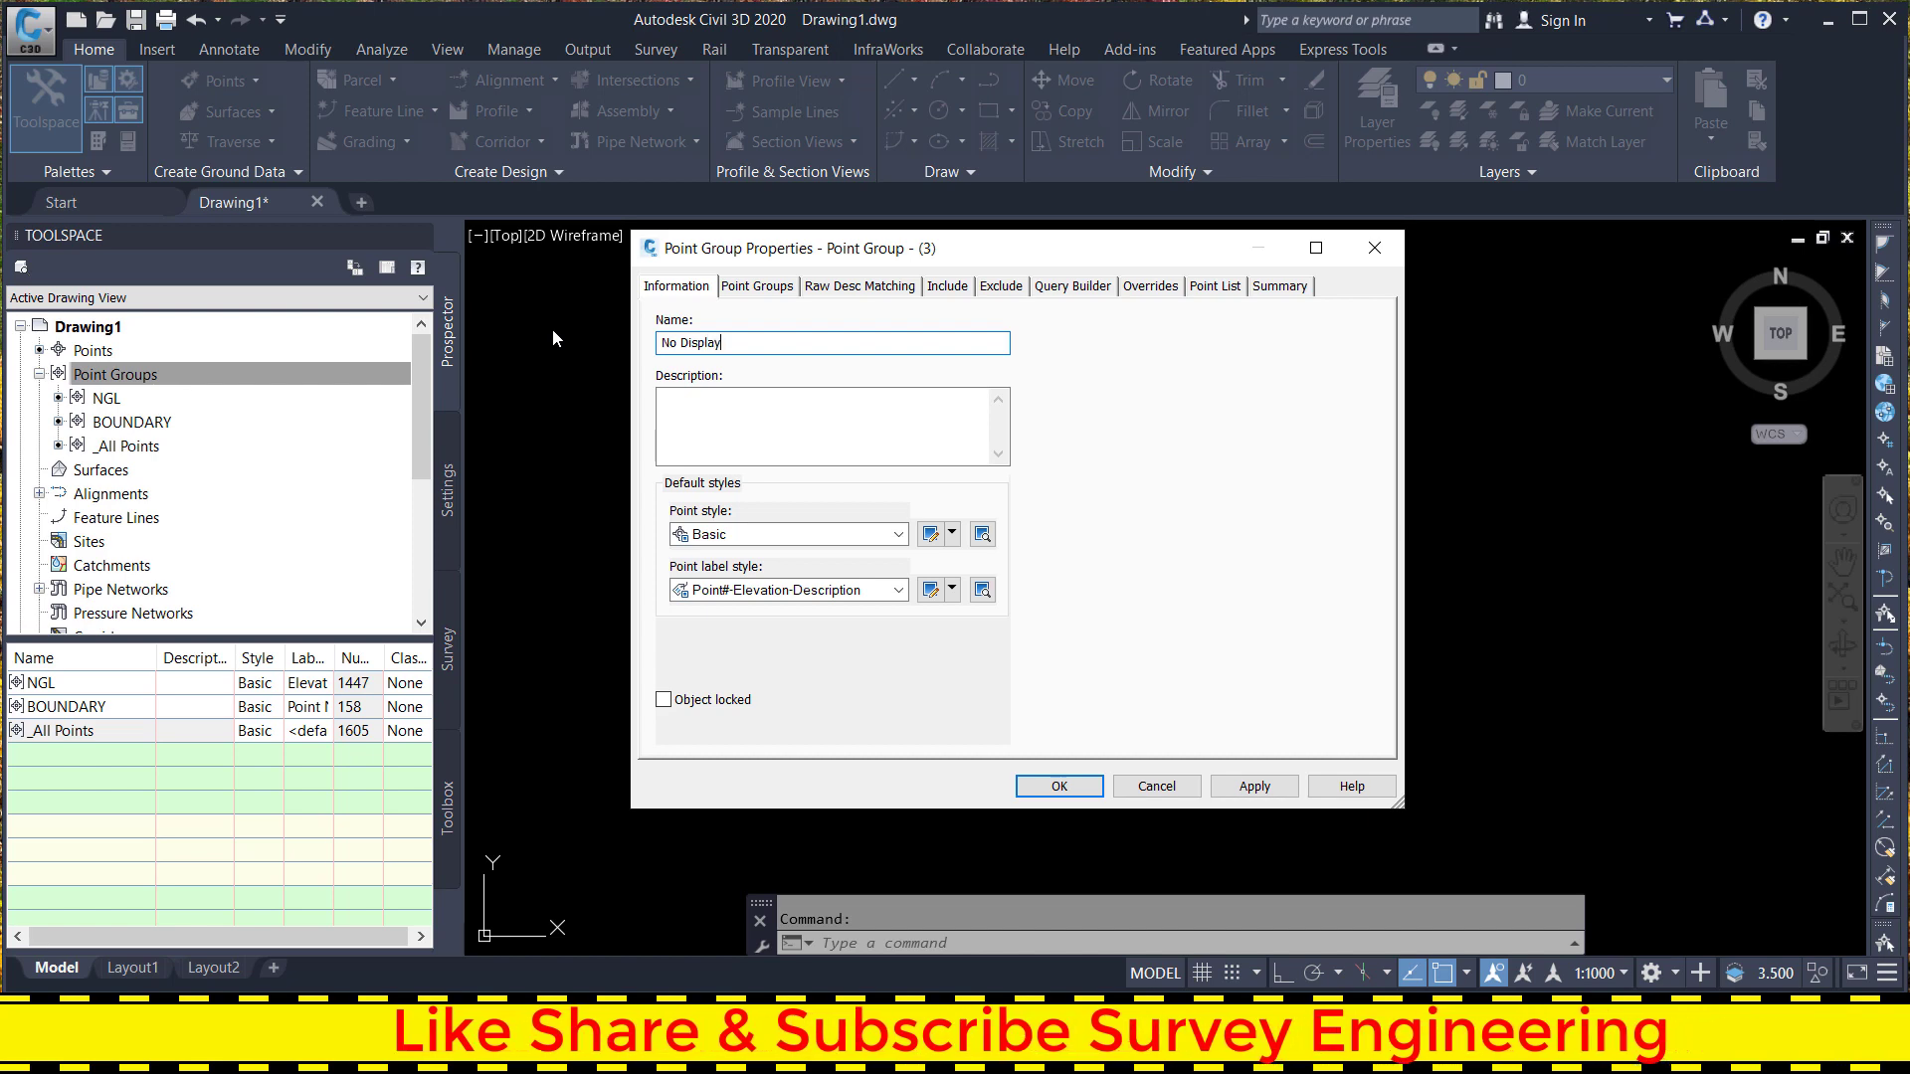
- Turn on Include all points for the No Display group and apply it
click(757, 286)
click(946, 287)
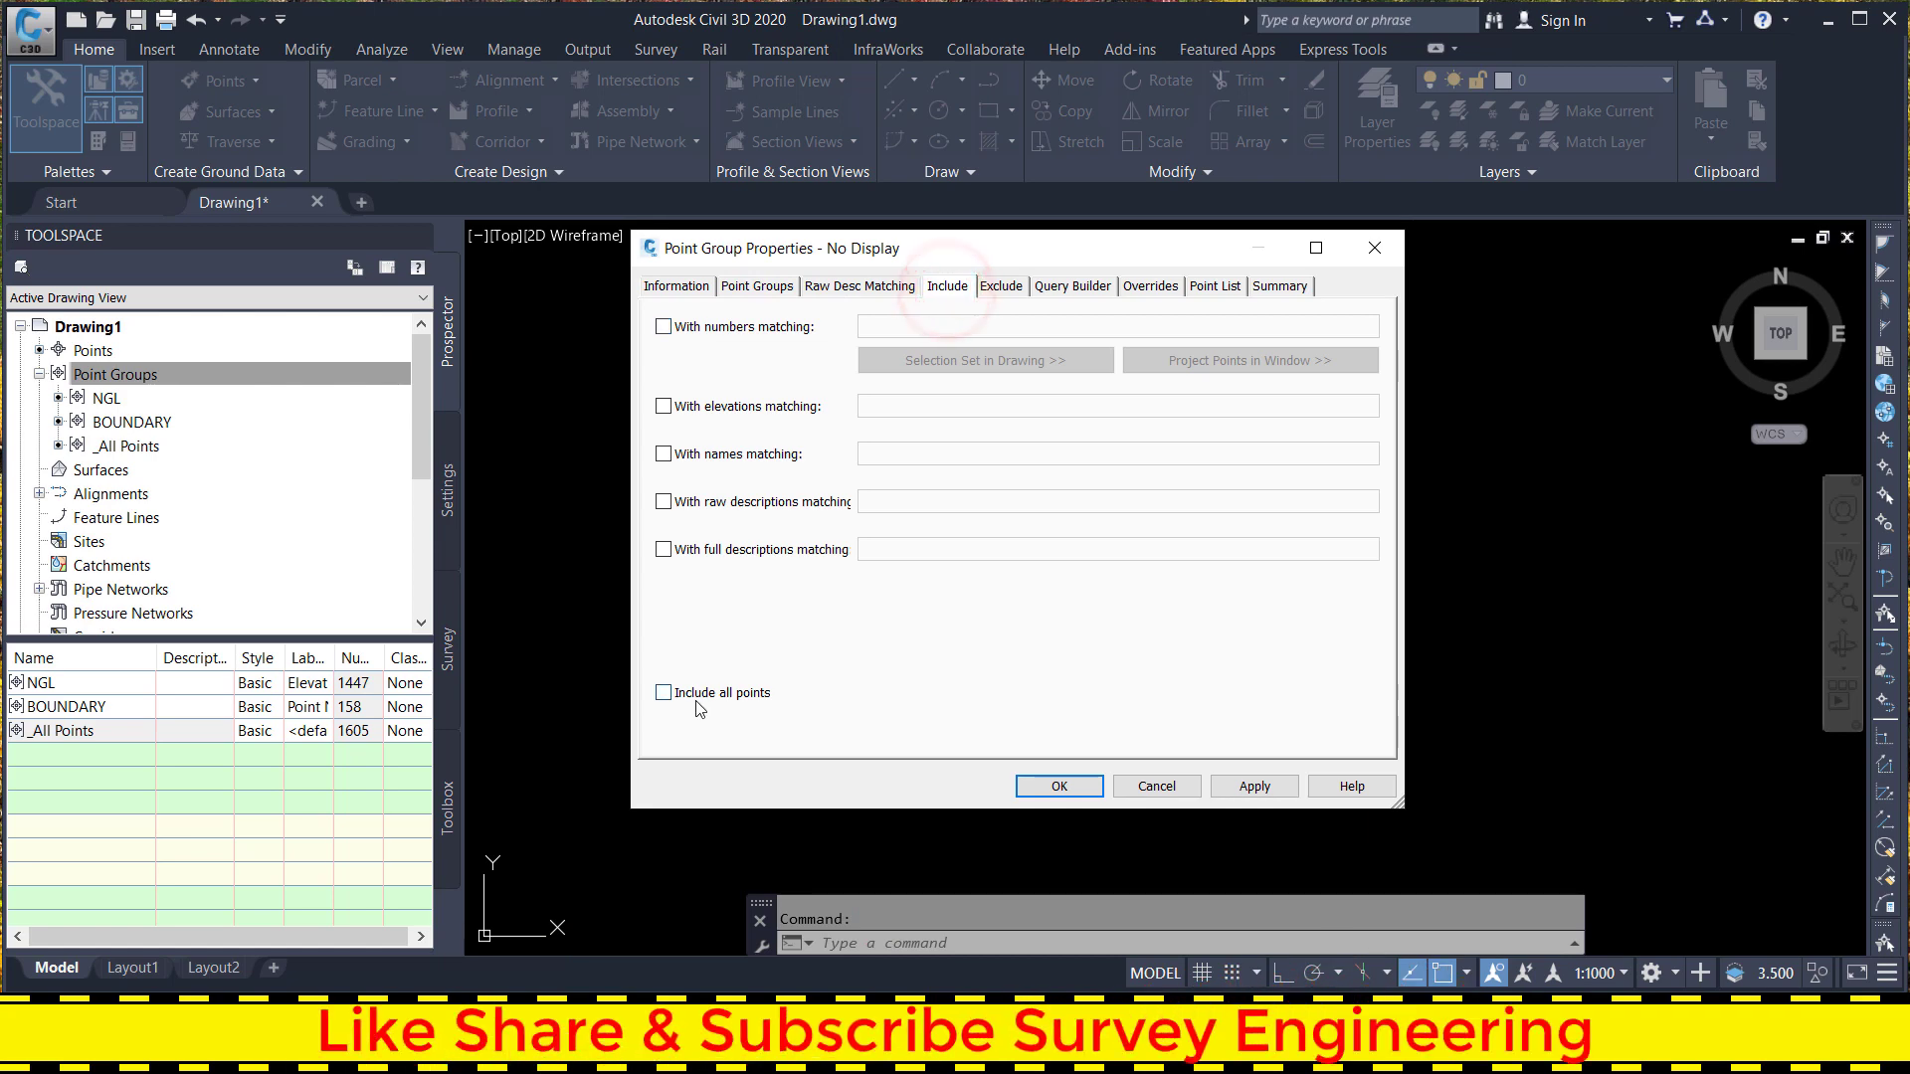
click(665, 694)
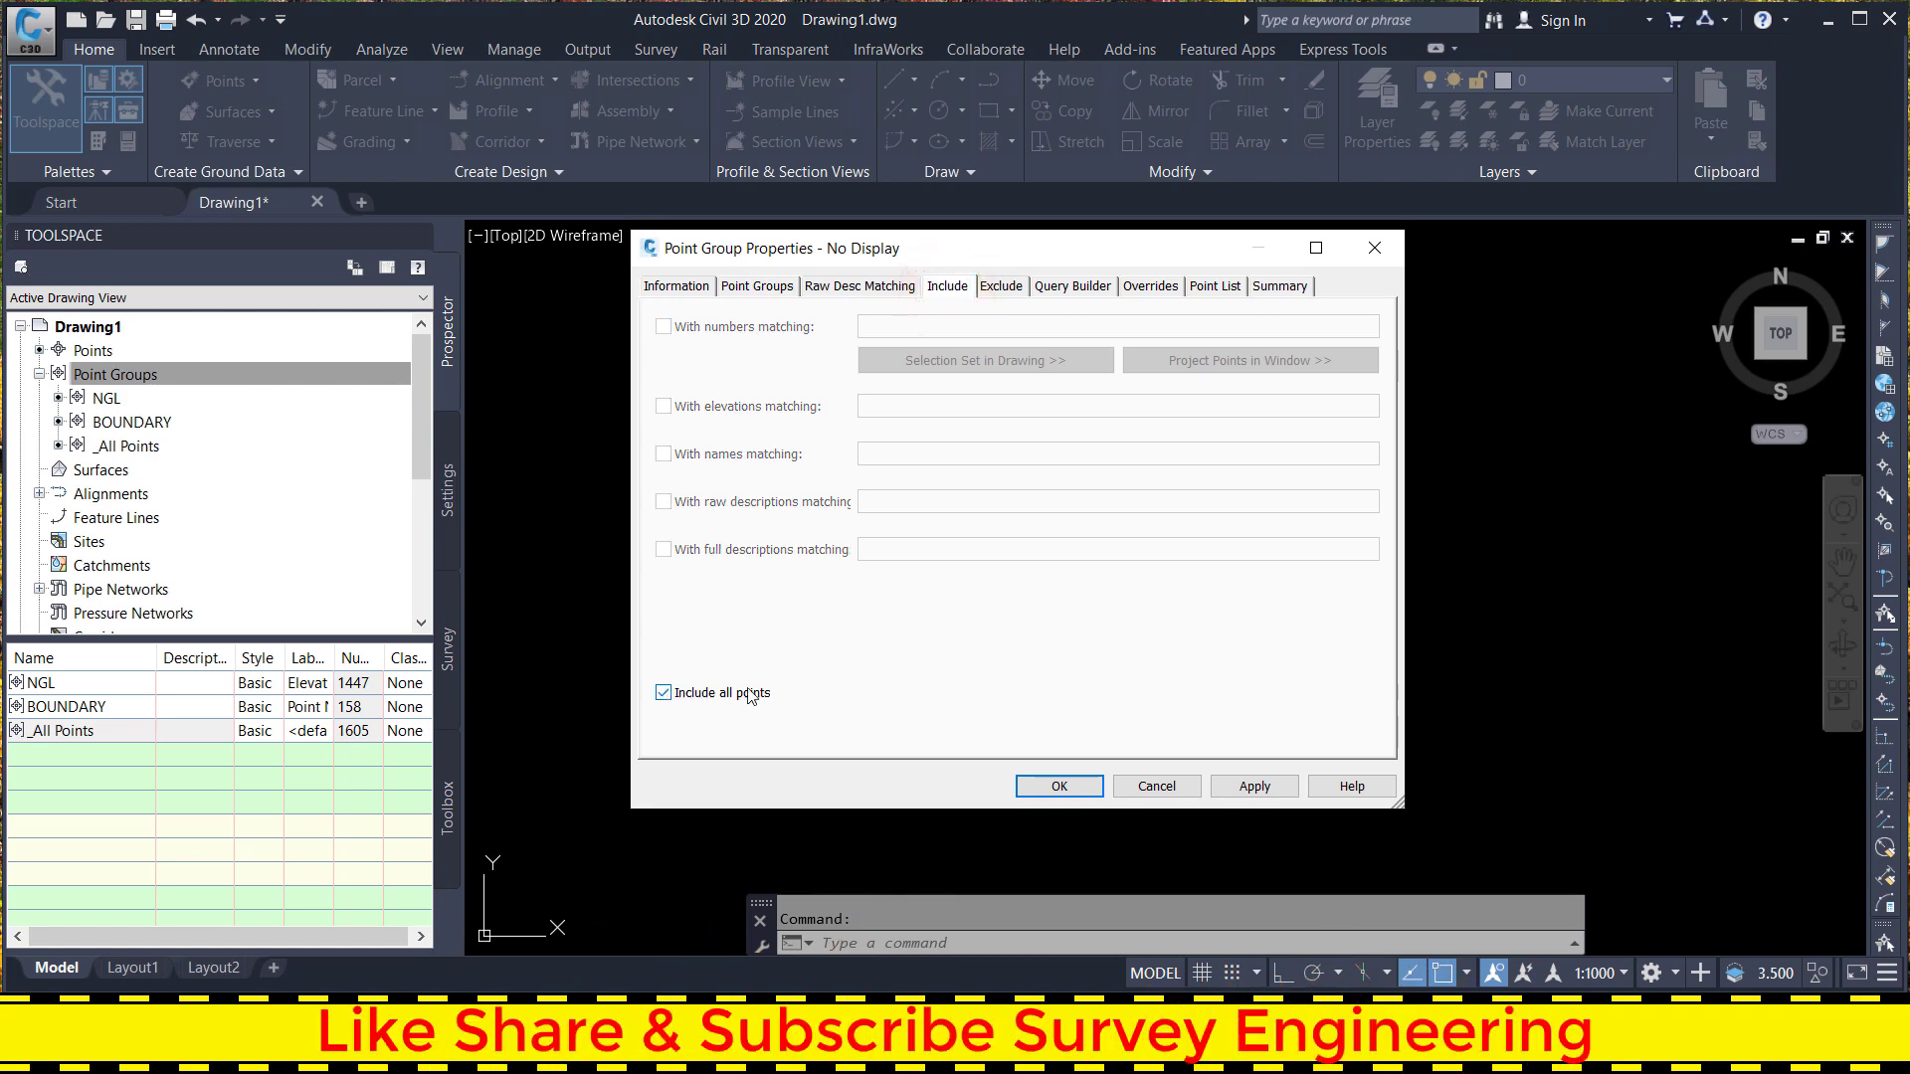
click(1254, 787)
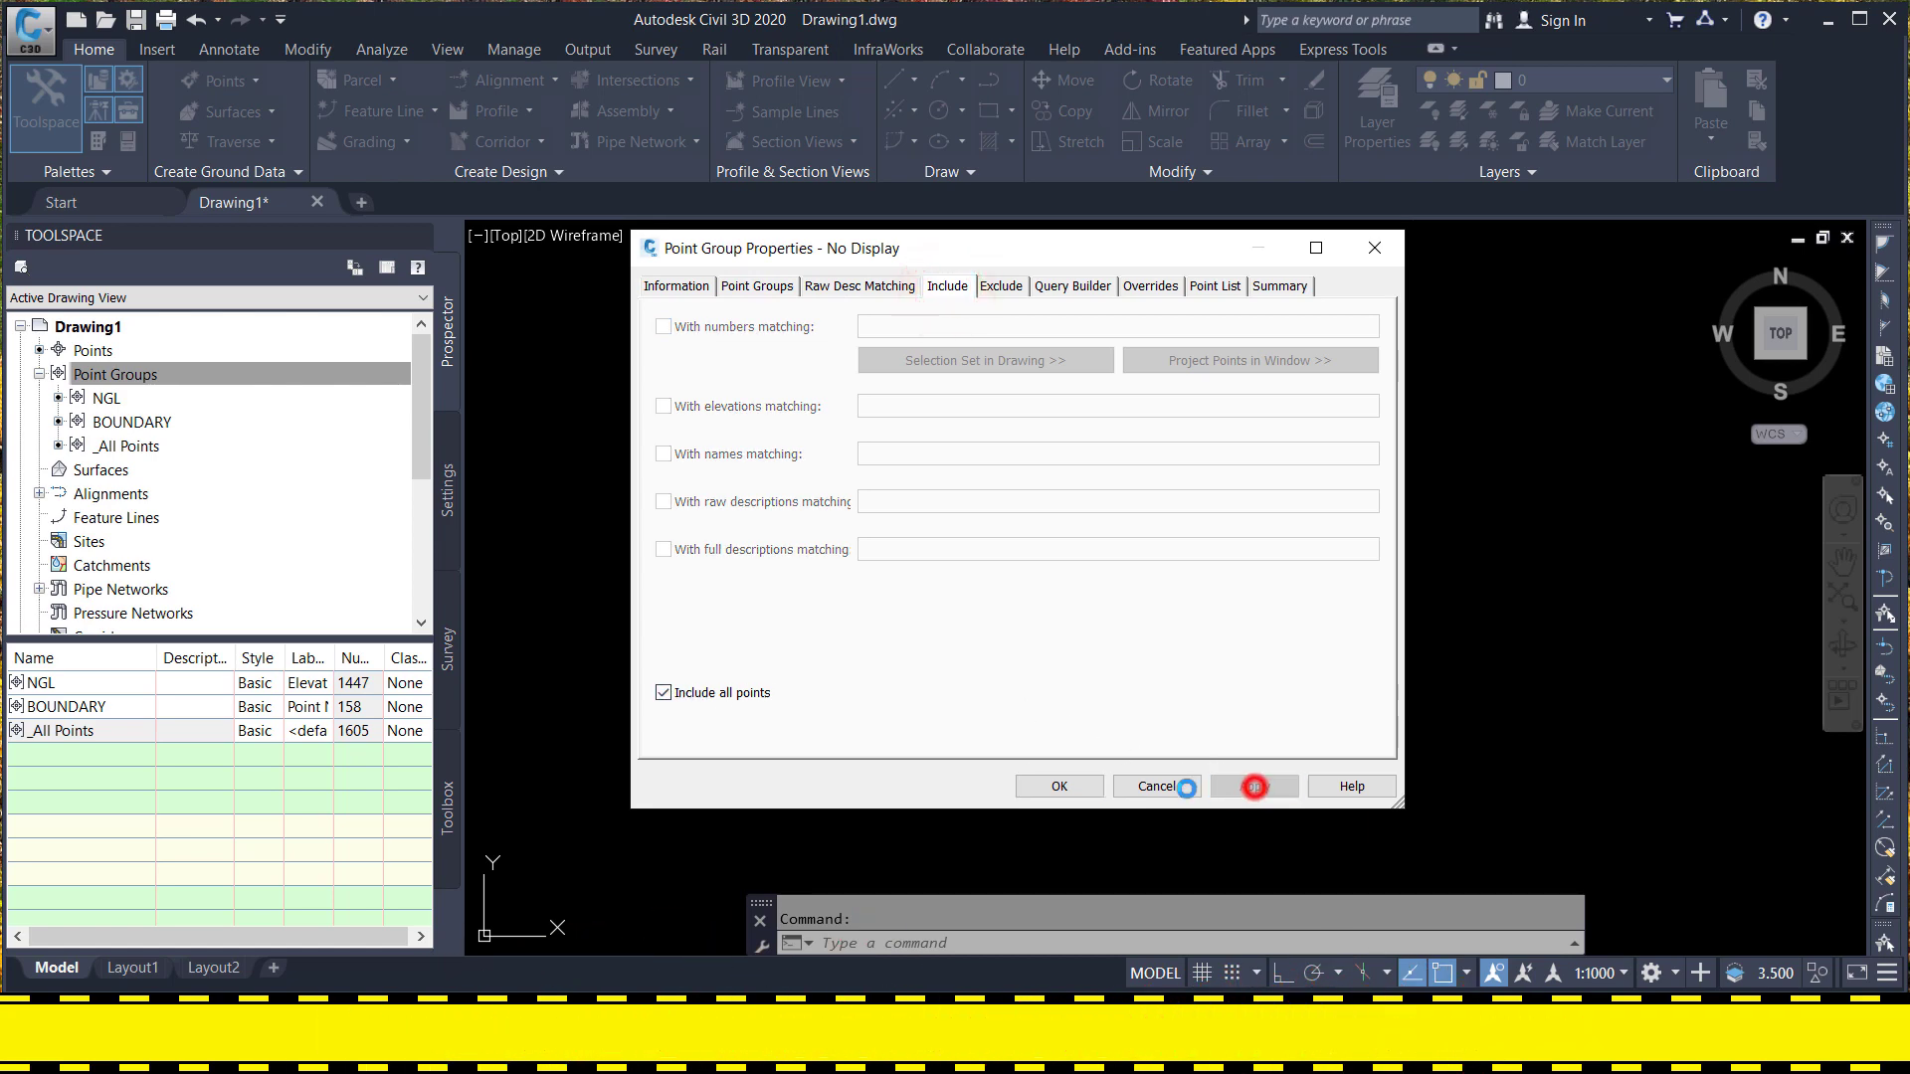
- Confirm creation of the No Display group and collapse the Point Groups branch
click(1062, 786)
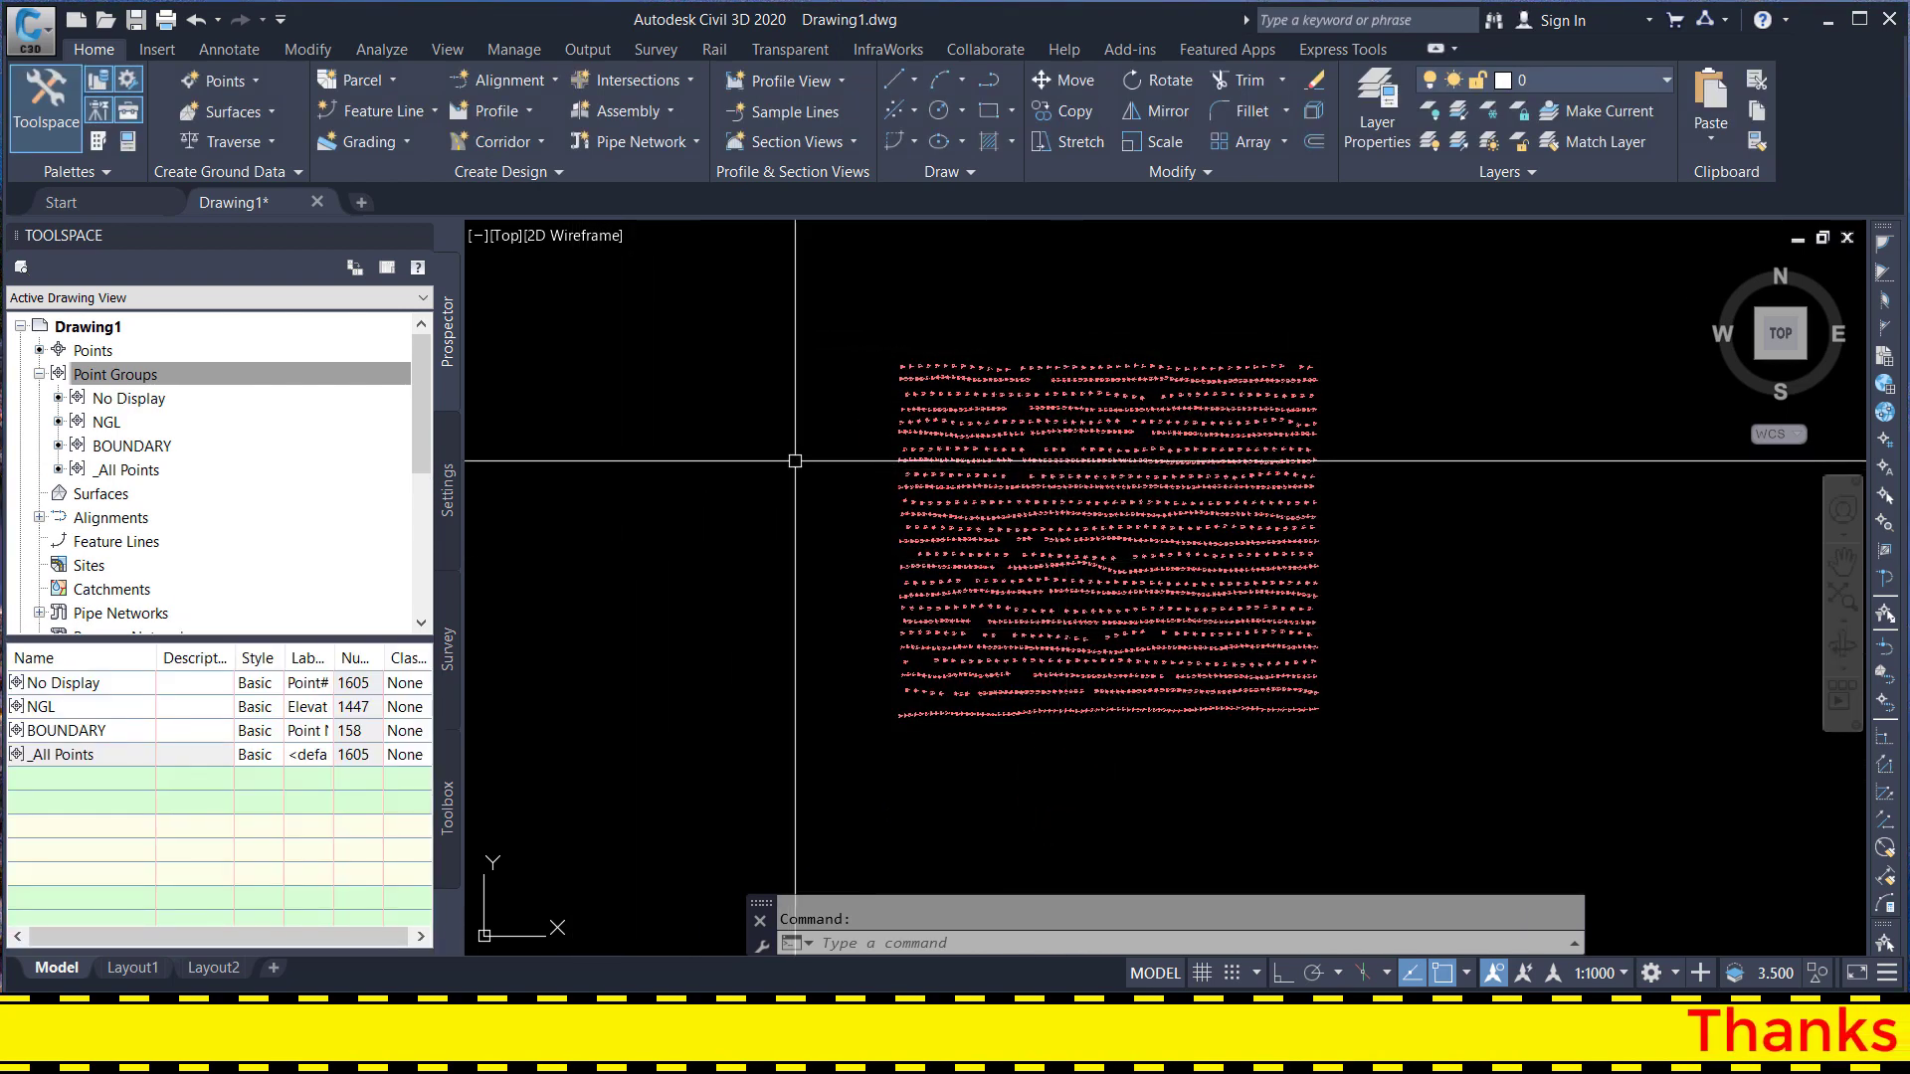
click(128, 400)
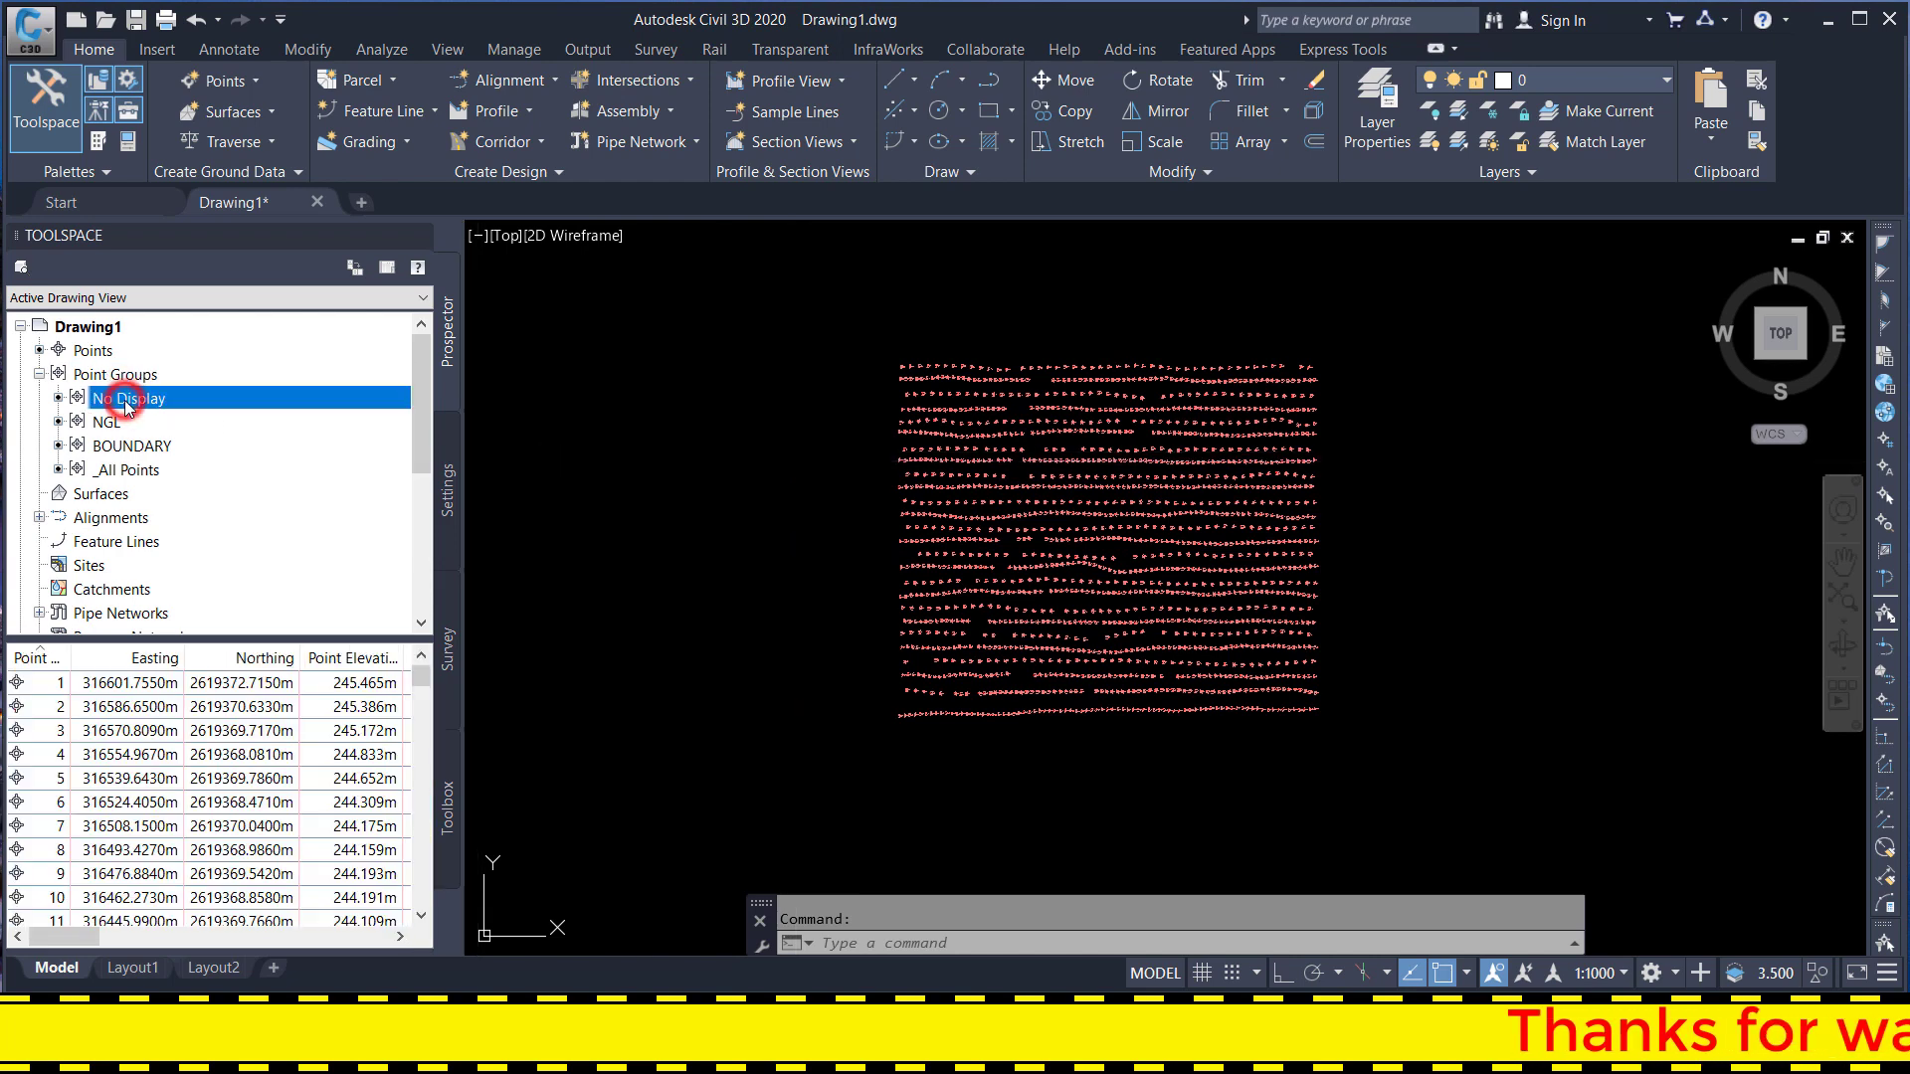
right_click(127, 399)
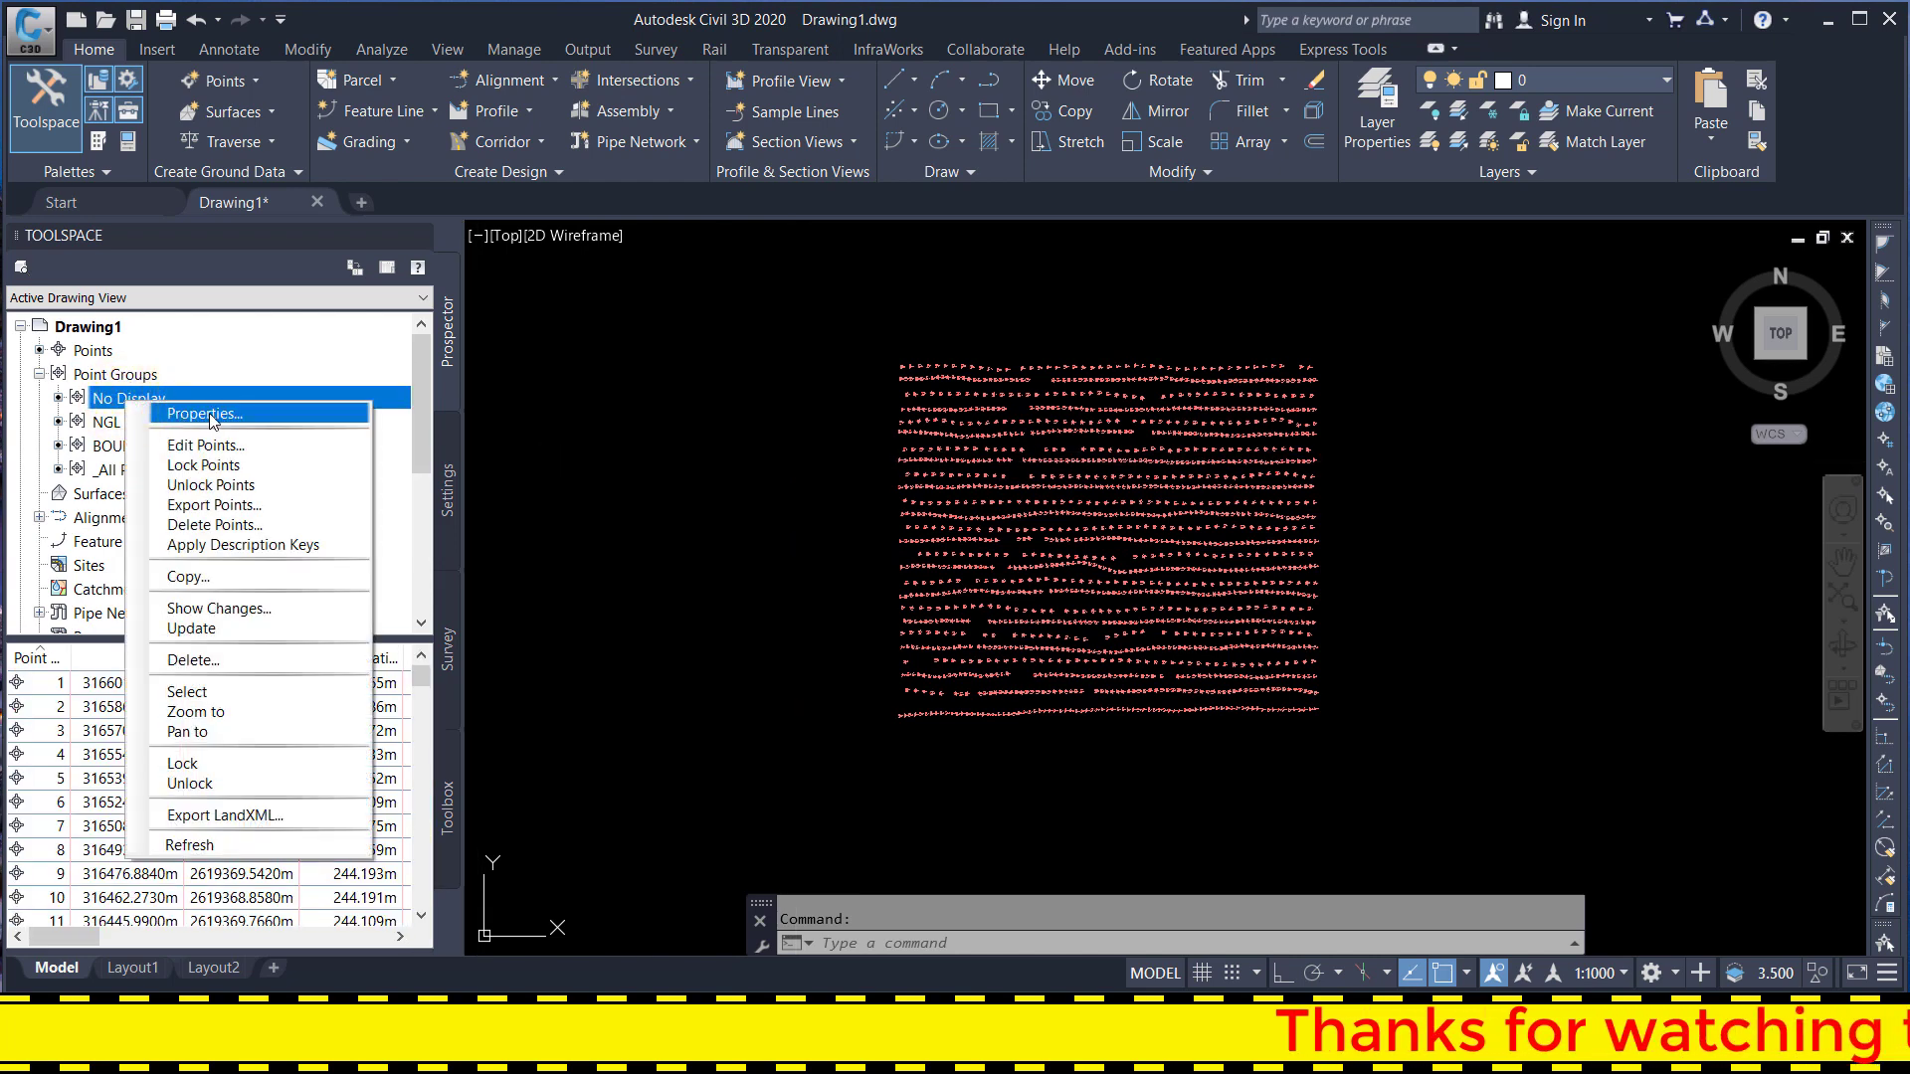
click(120, 378)
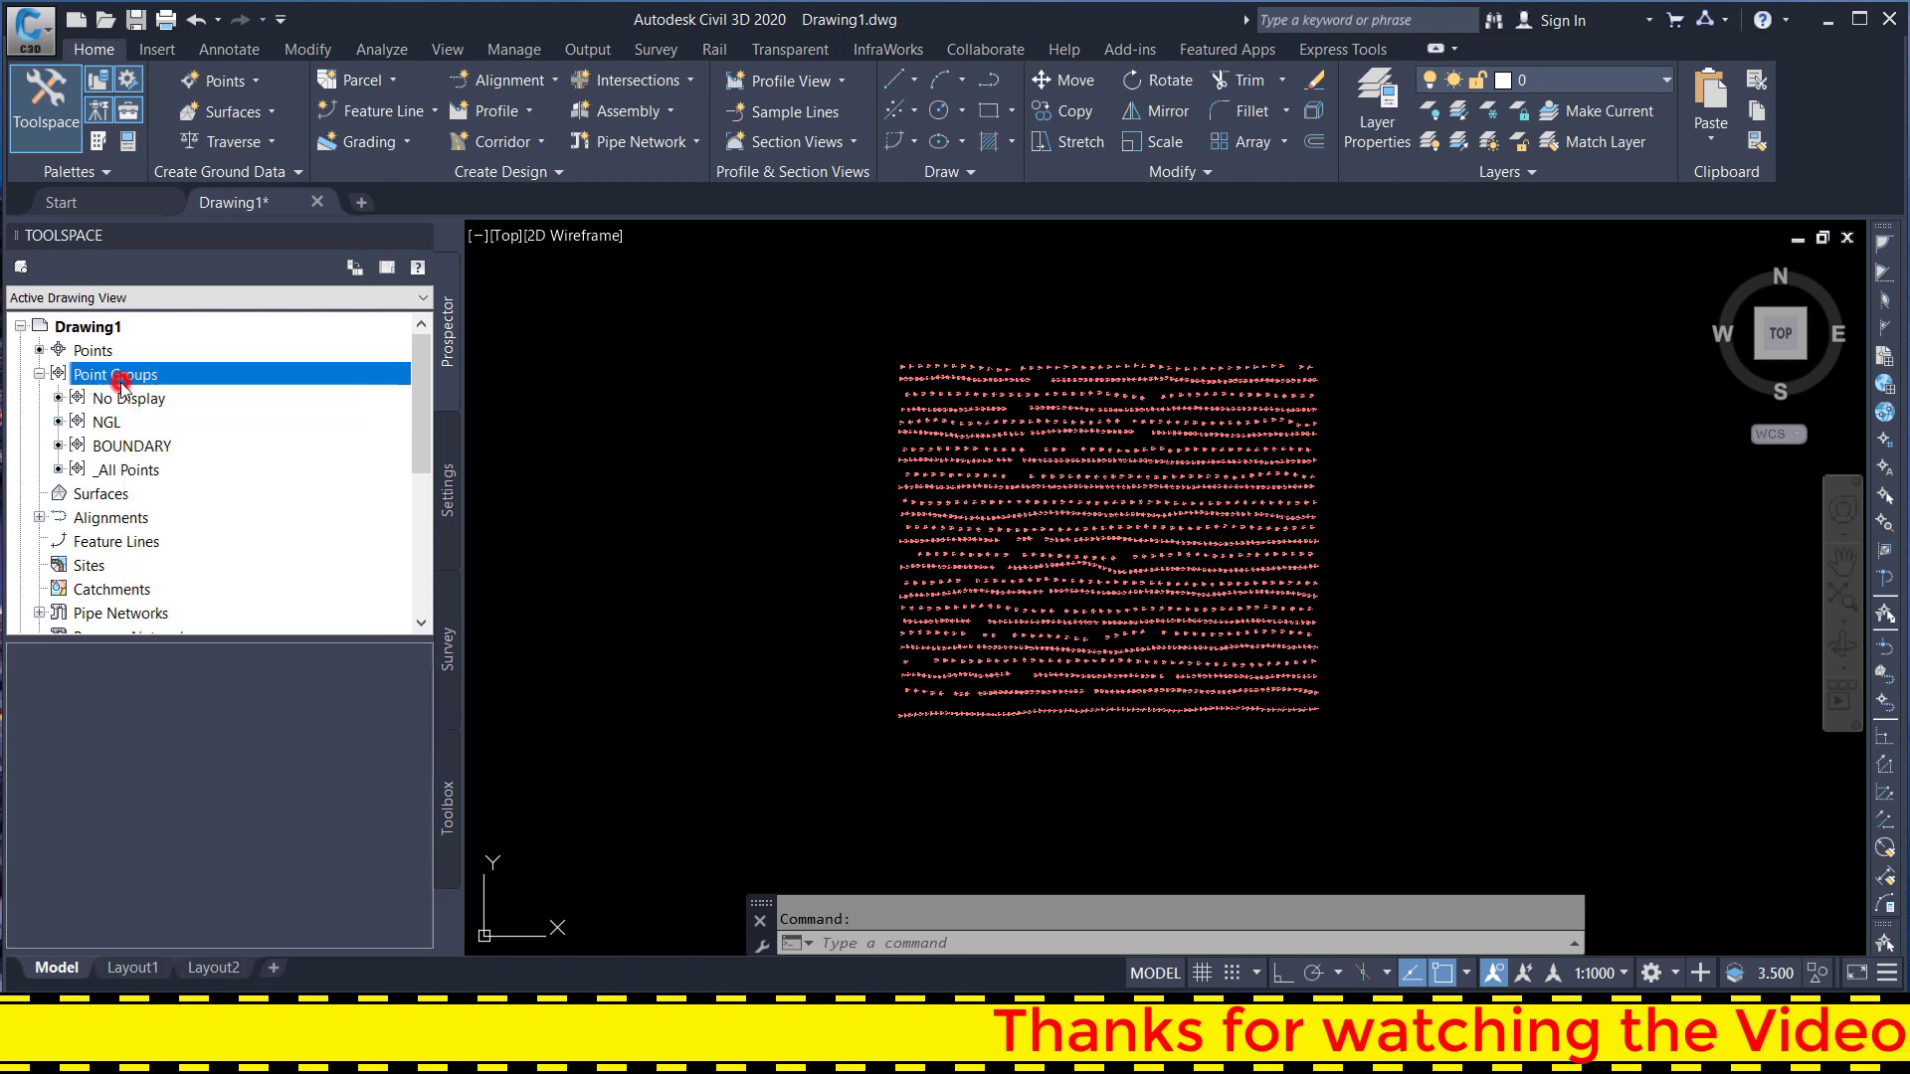
double_click(119, 378)
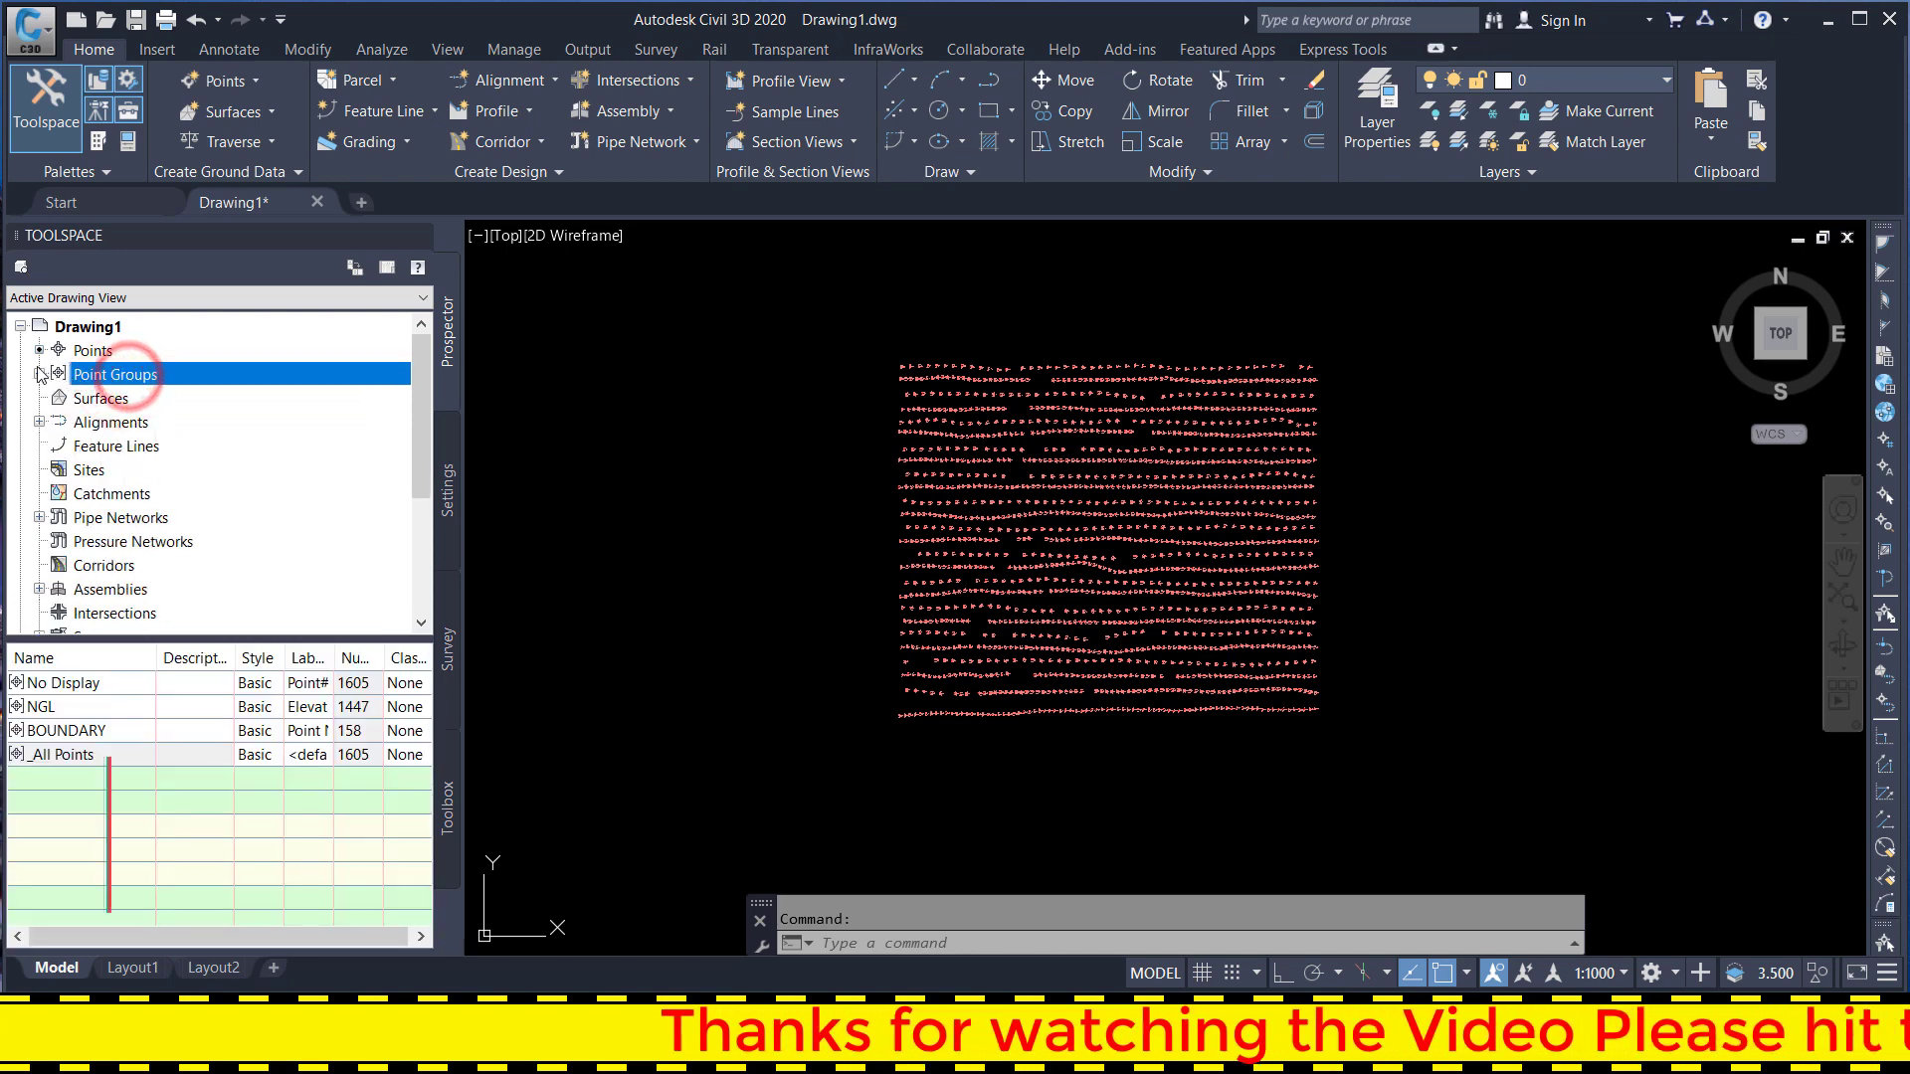
- Reorder the point groups as BOUNDARY, No Display, _All Points, NGL
click(39, 374)
right_click(164, 376)
click(171, 388)
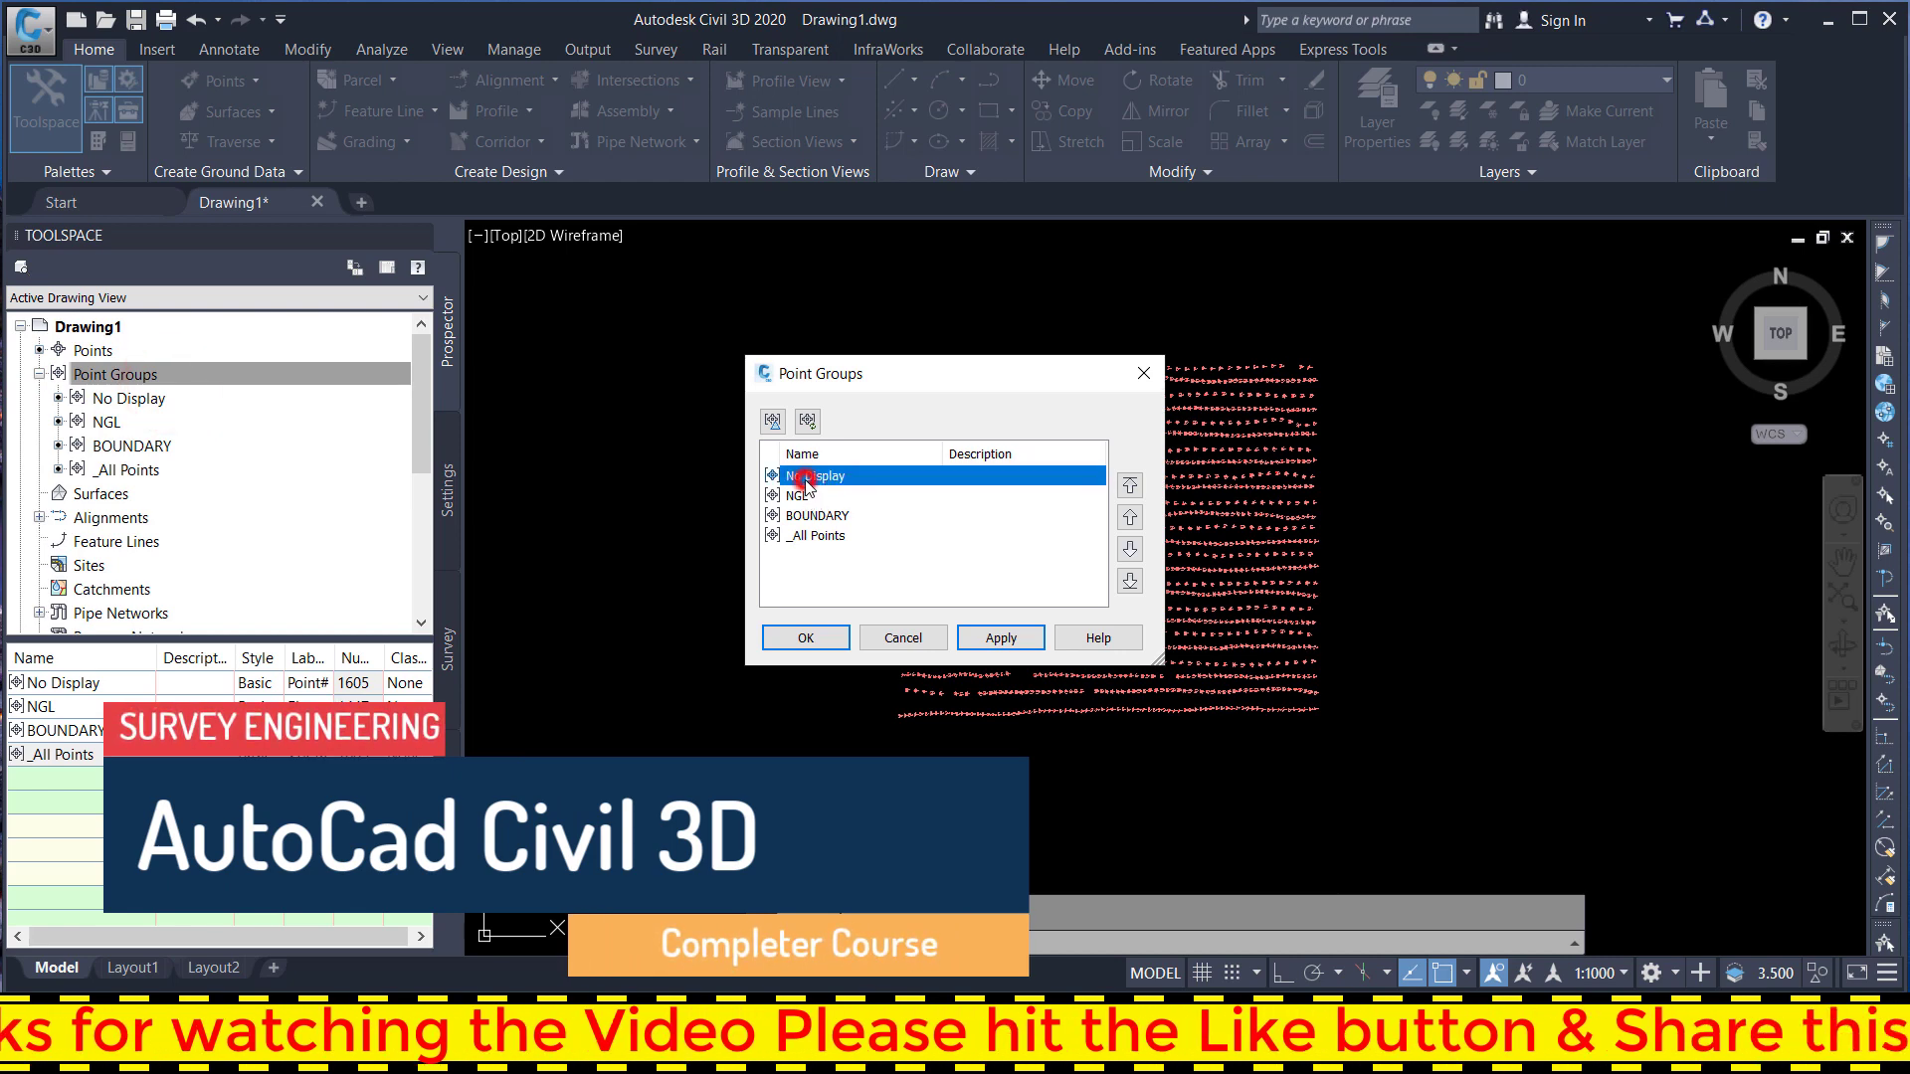
click(1130, 550)
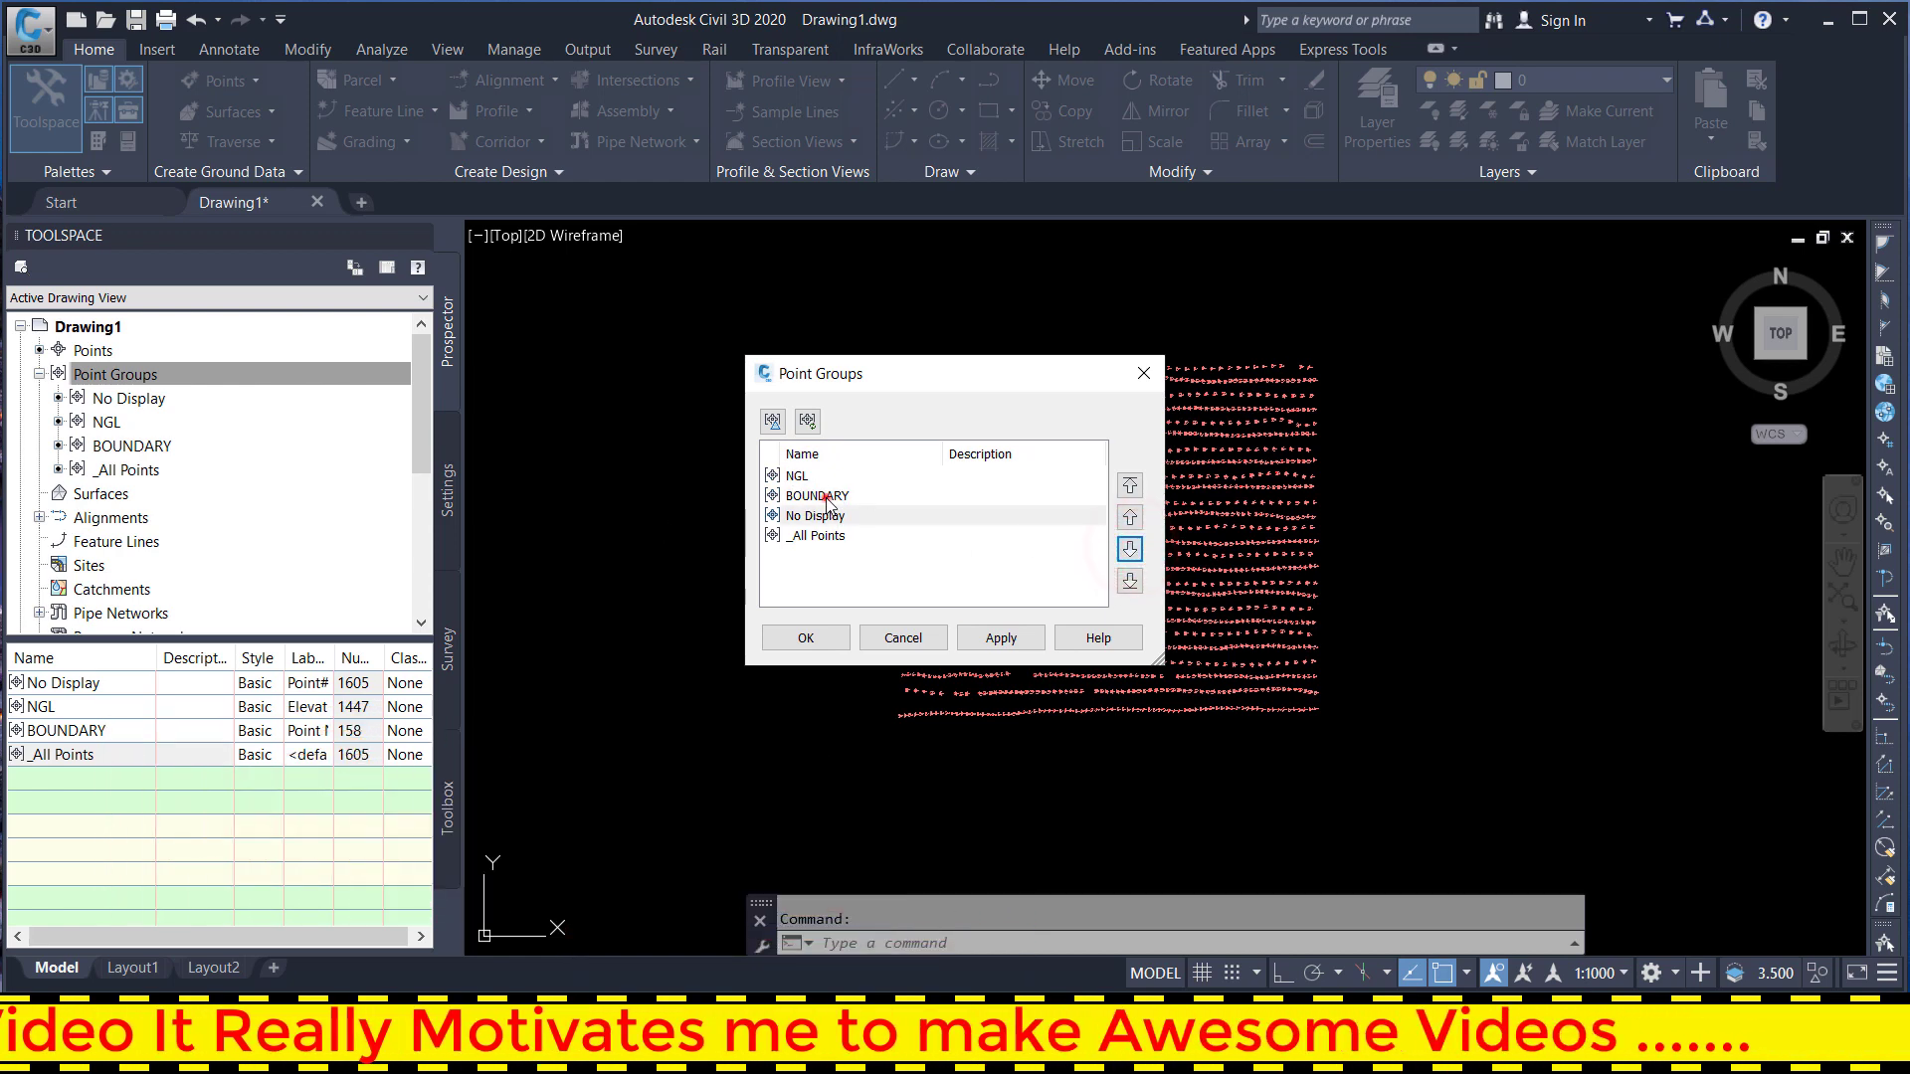
click(826, 497)
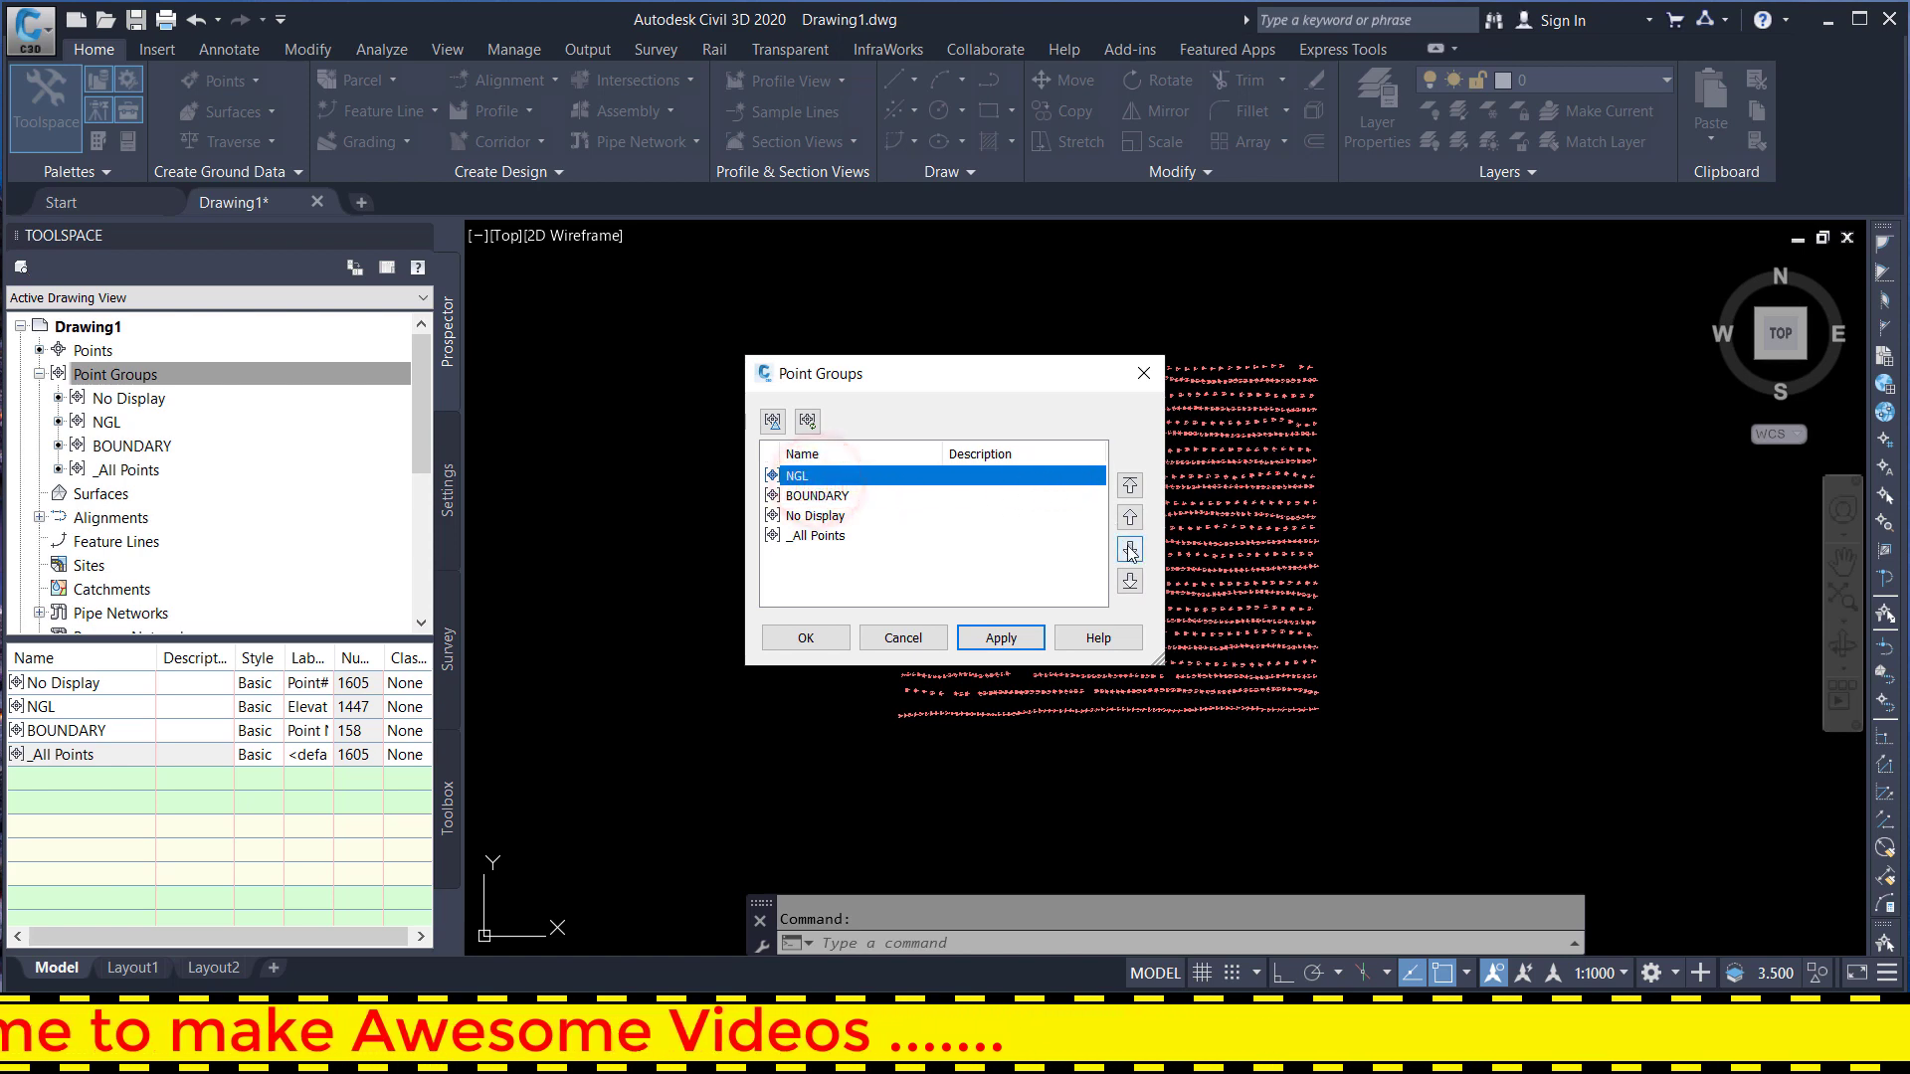
click(1130, 582)
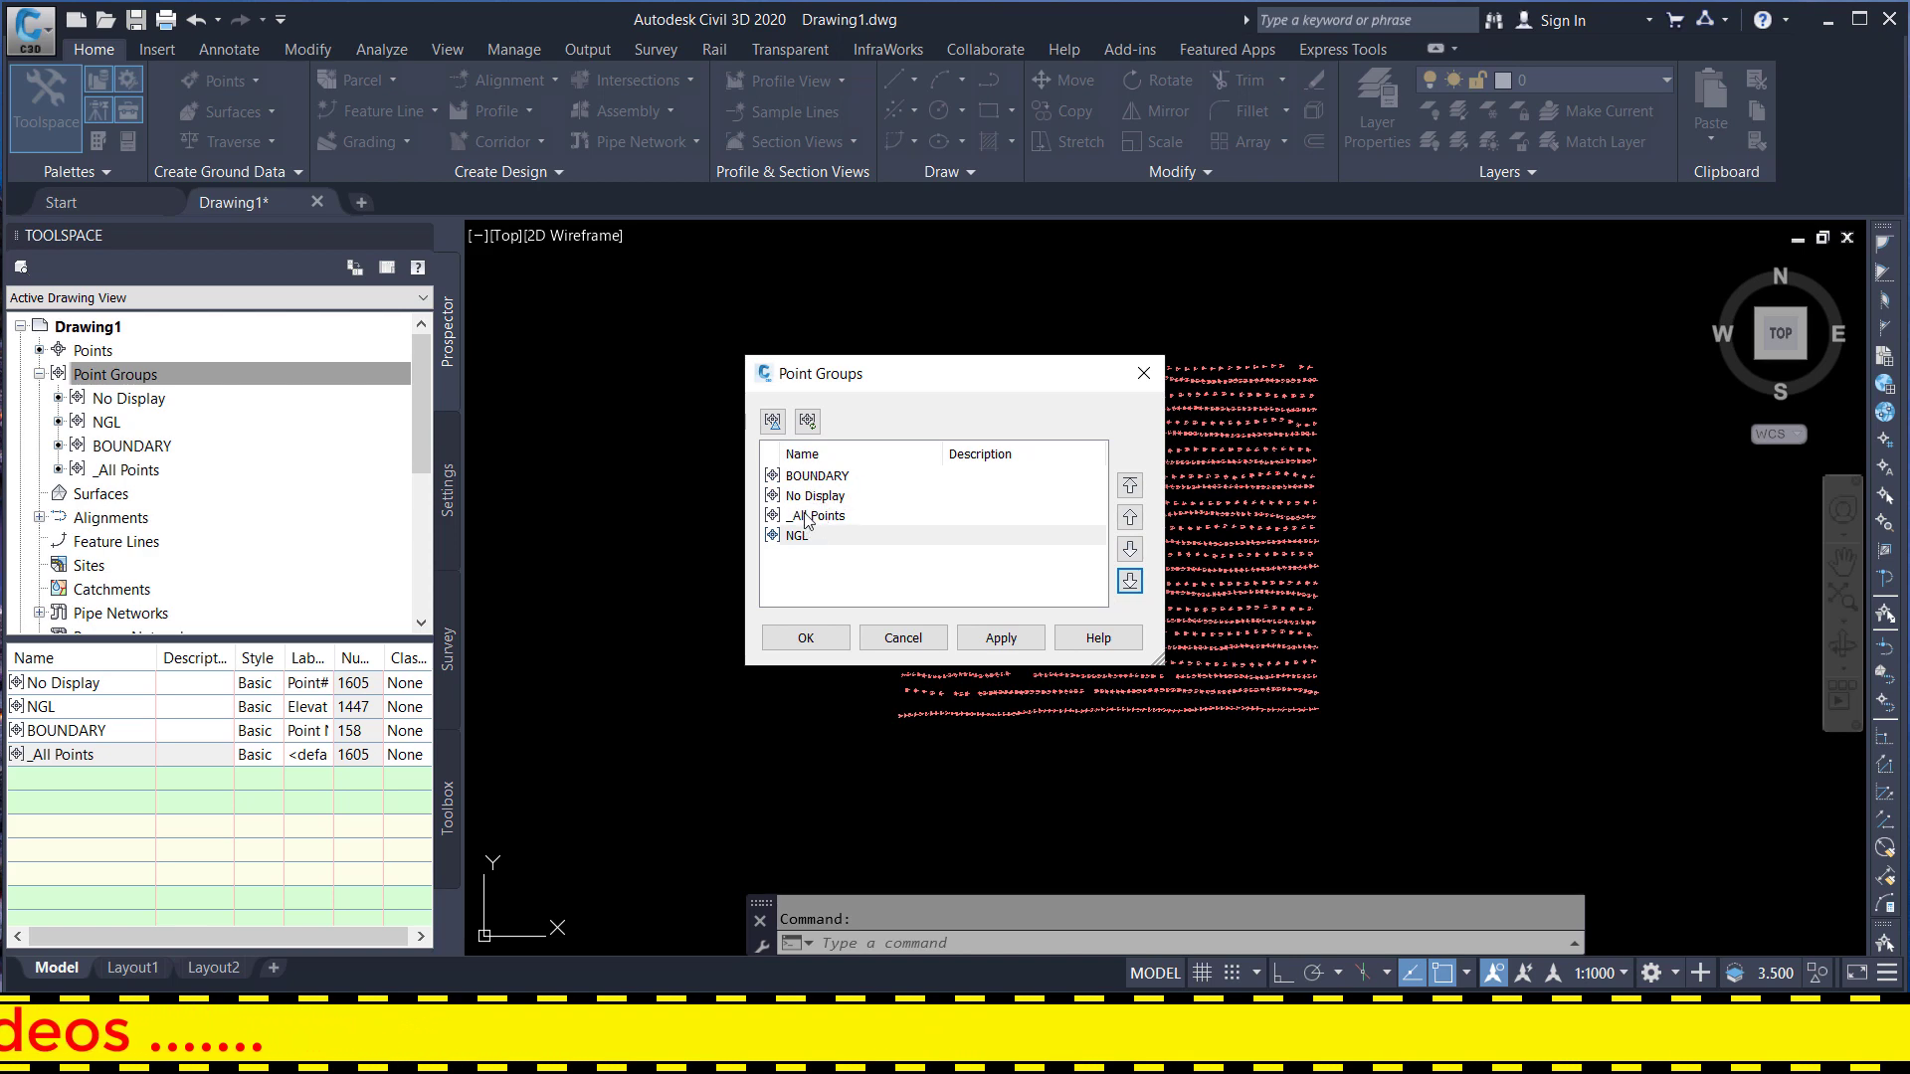
click(809, 640)
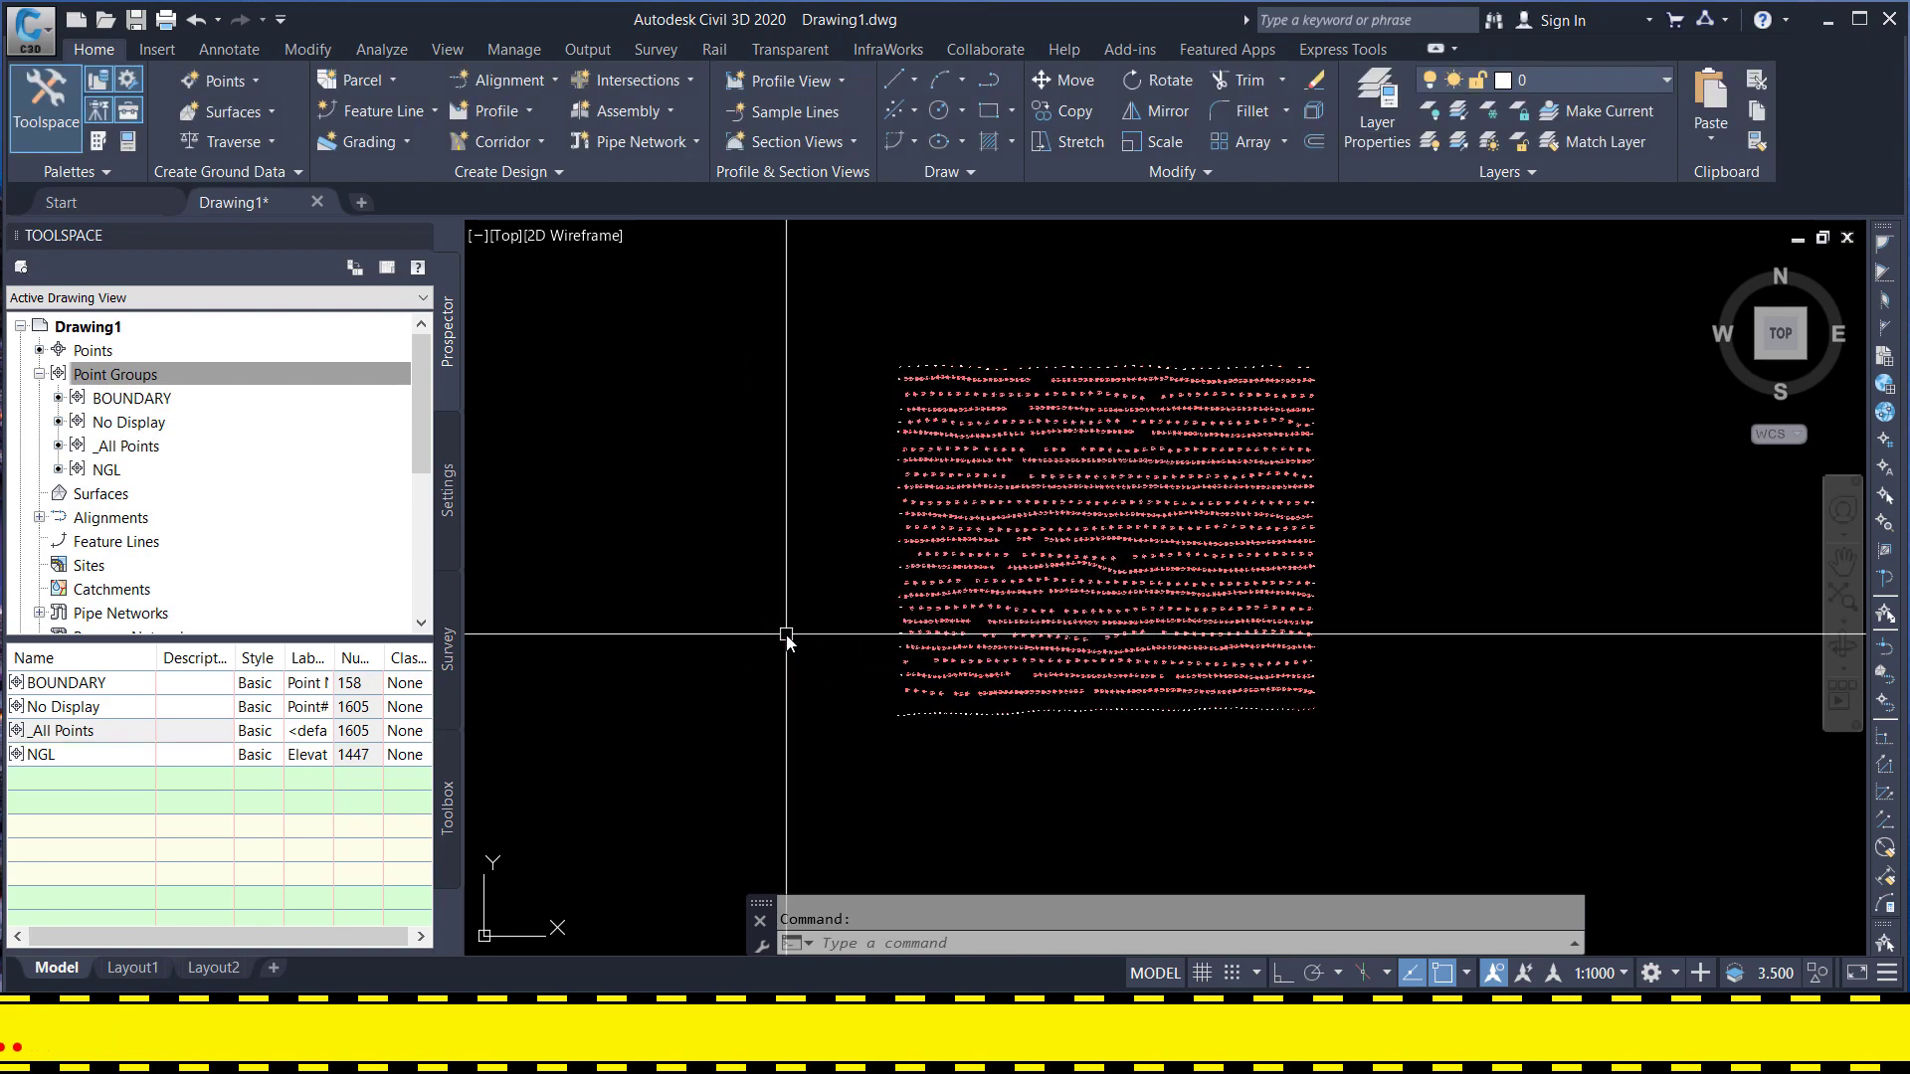
- Regenerate the whole drawing with REGENALL
scroll(953, 402, up, 6)
scroll(791, 464, down, 4)
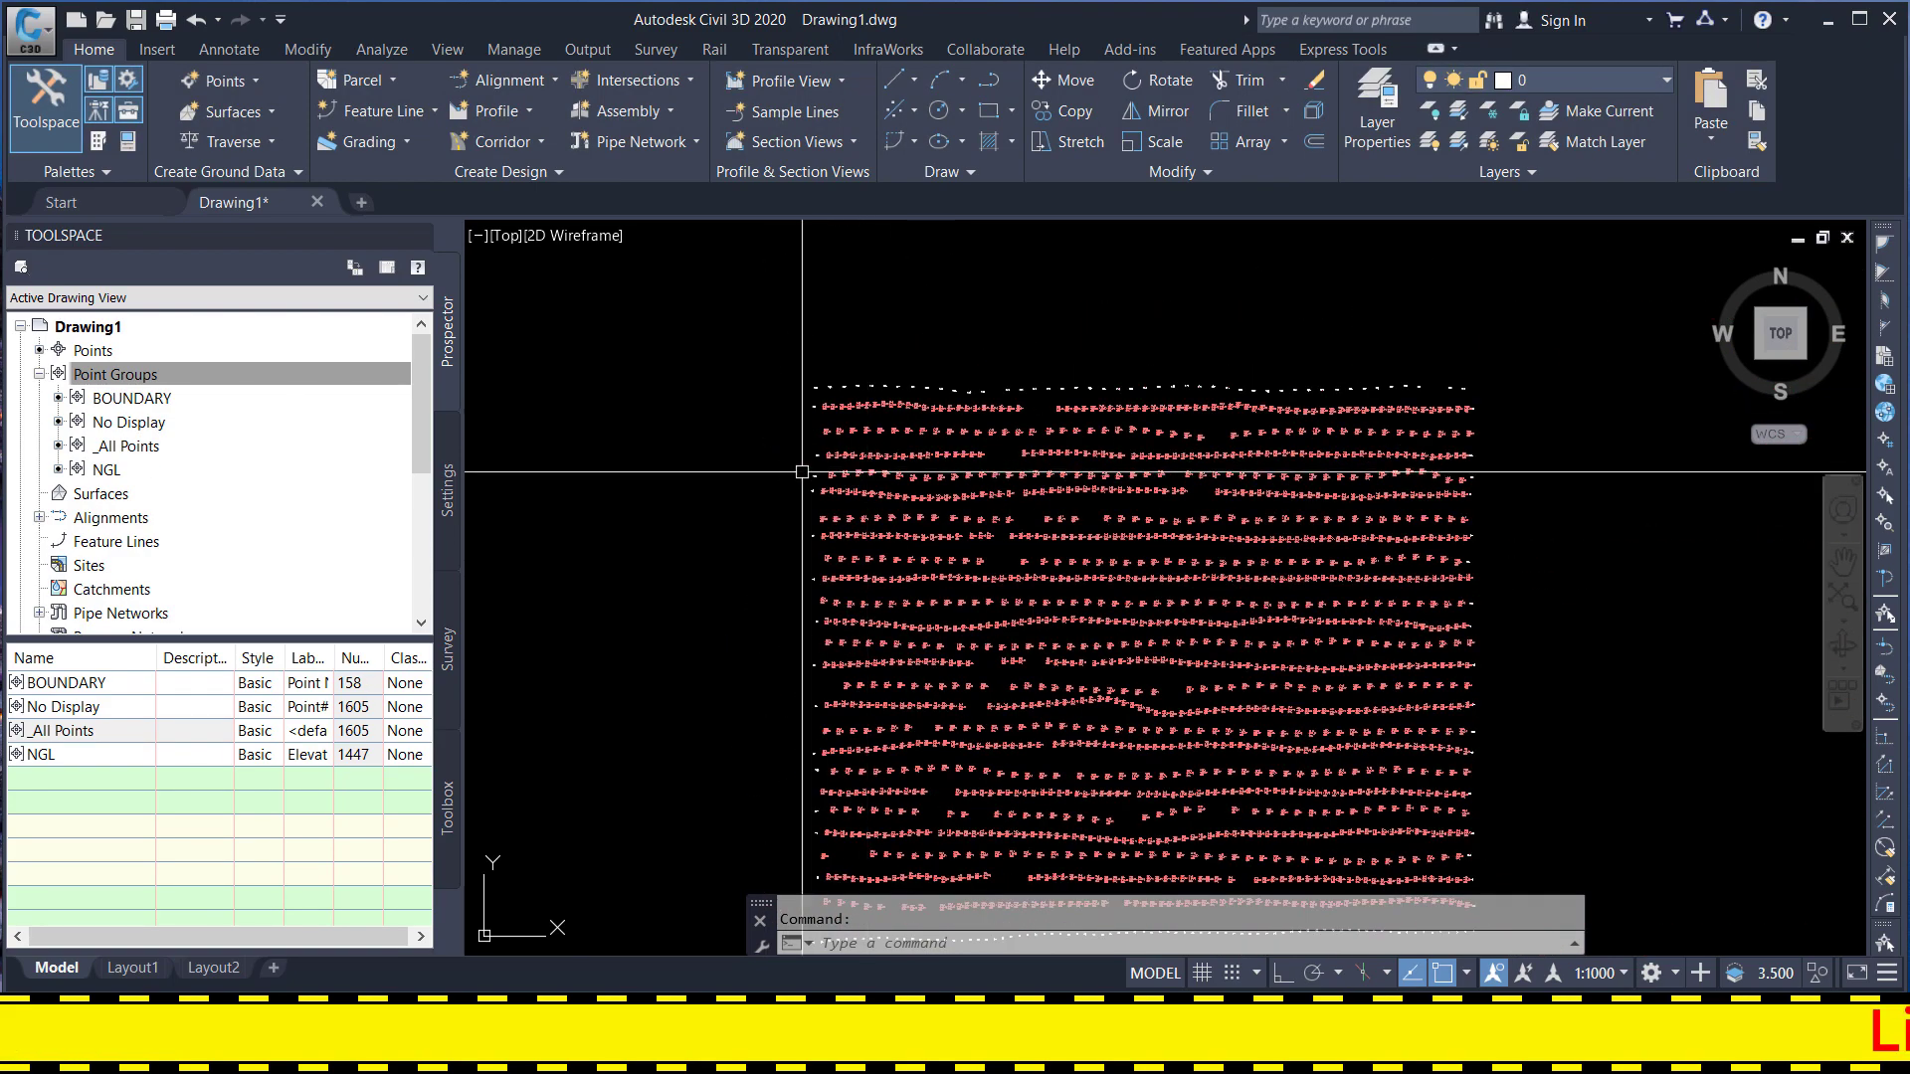
scroll(787, 464, up, 2)
text(REG)
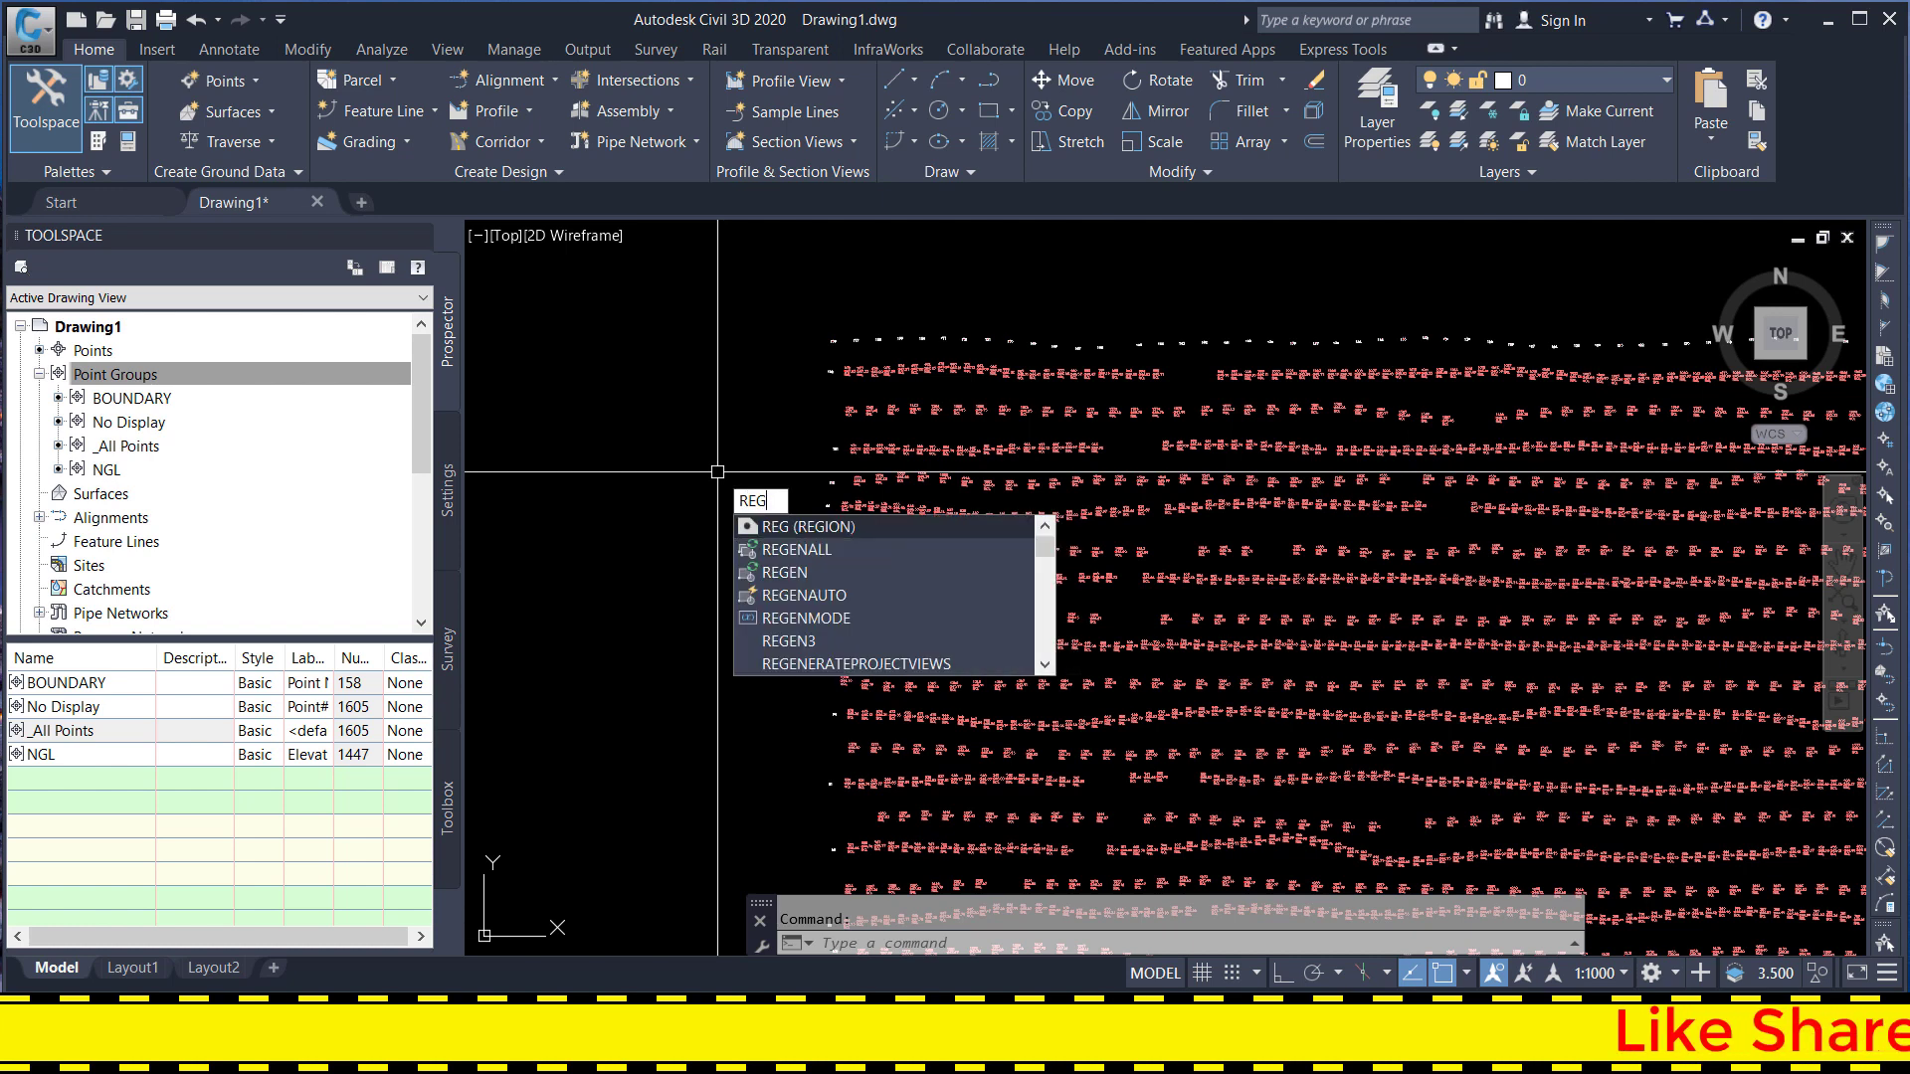
click(791, 549)
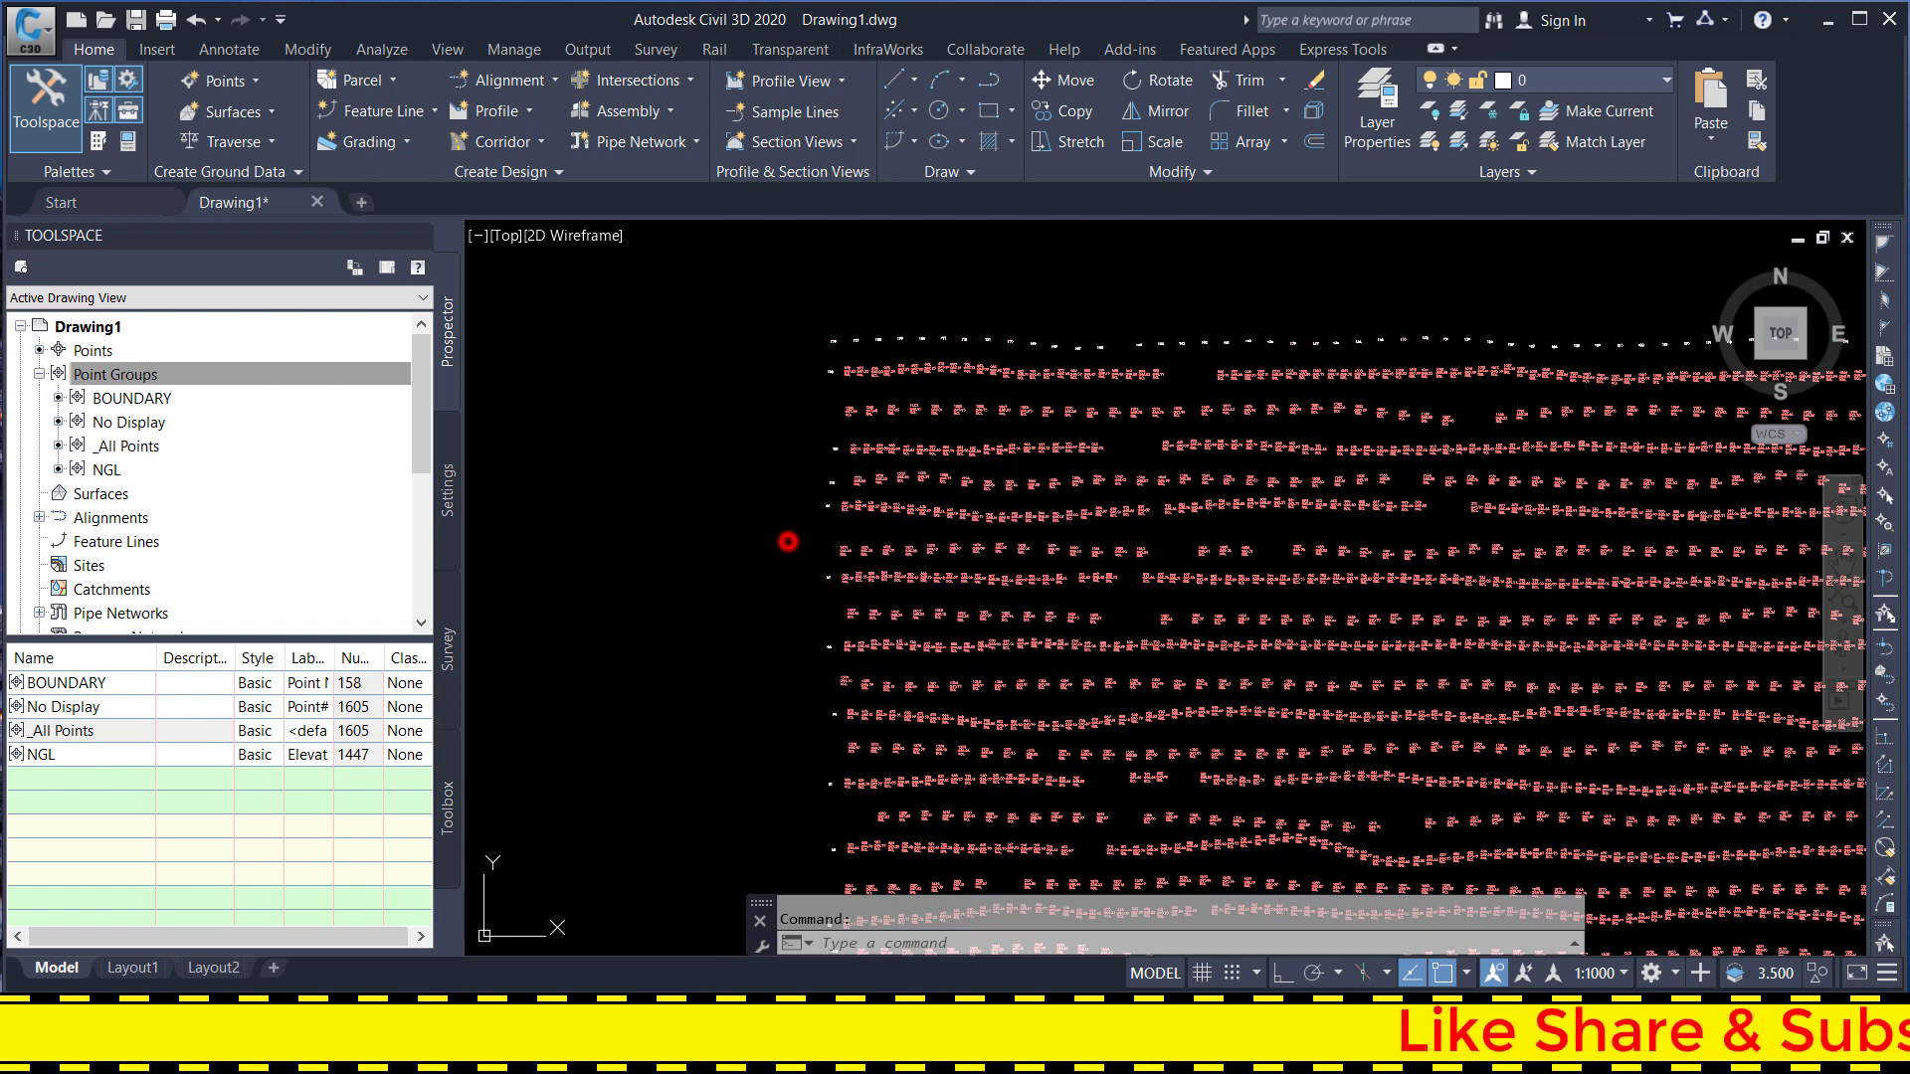
scroll(688, 523, down, 2)
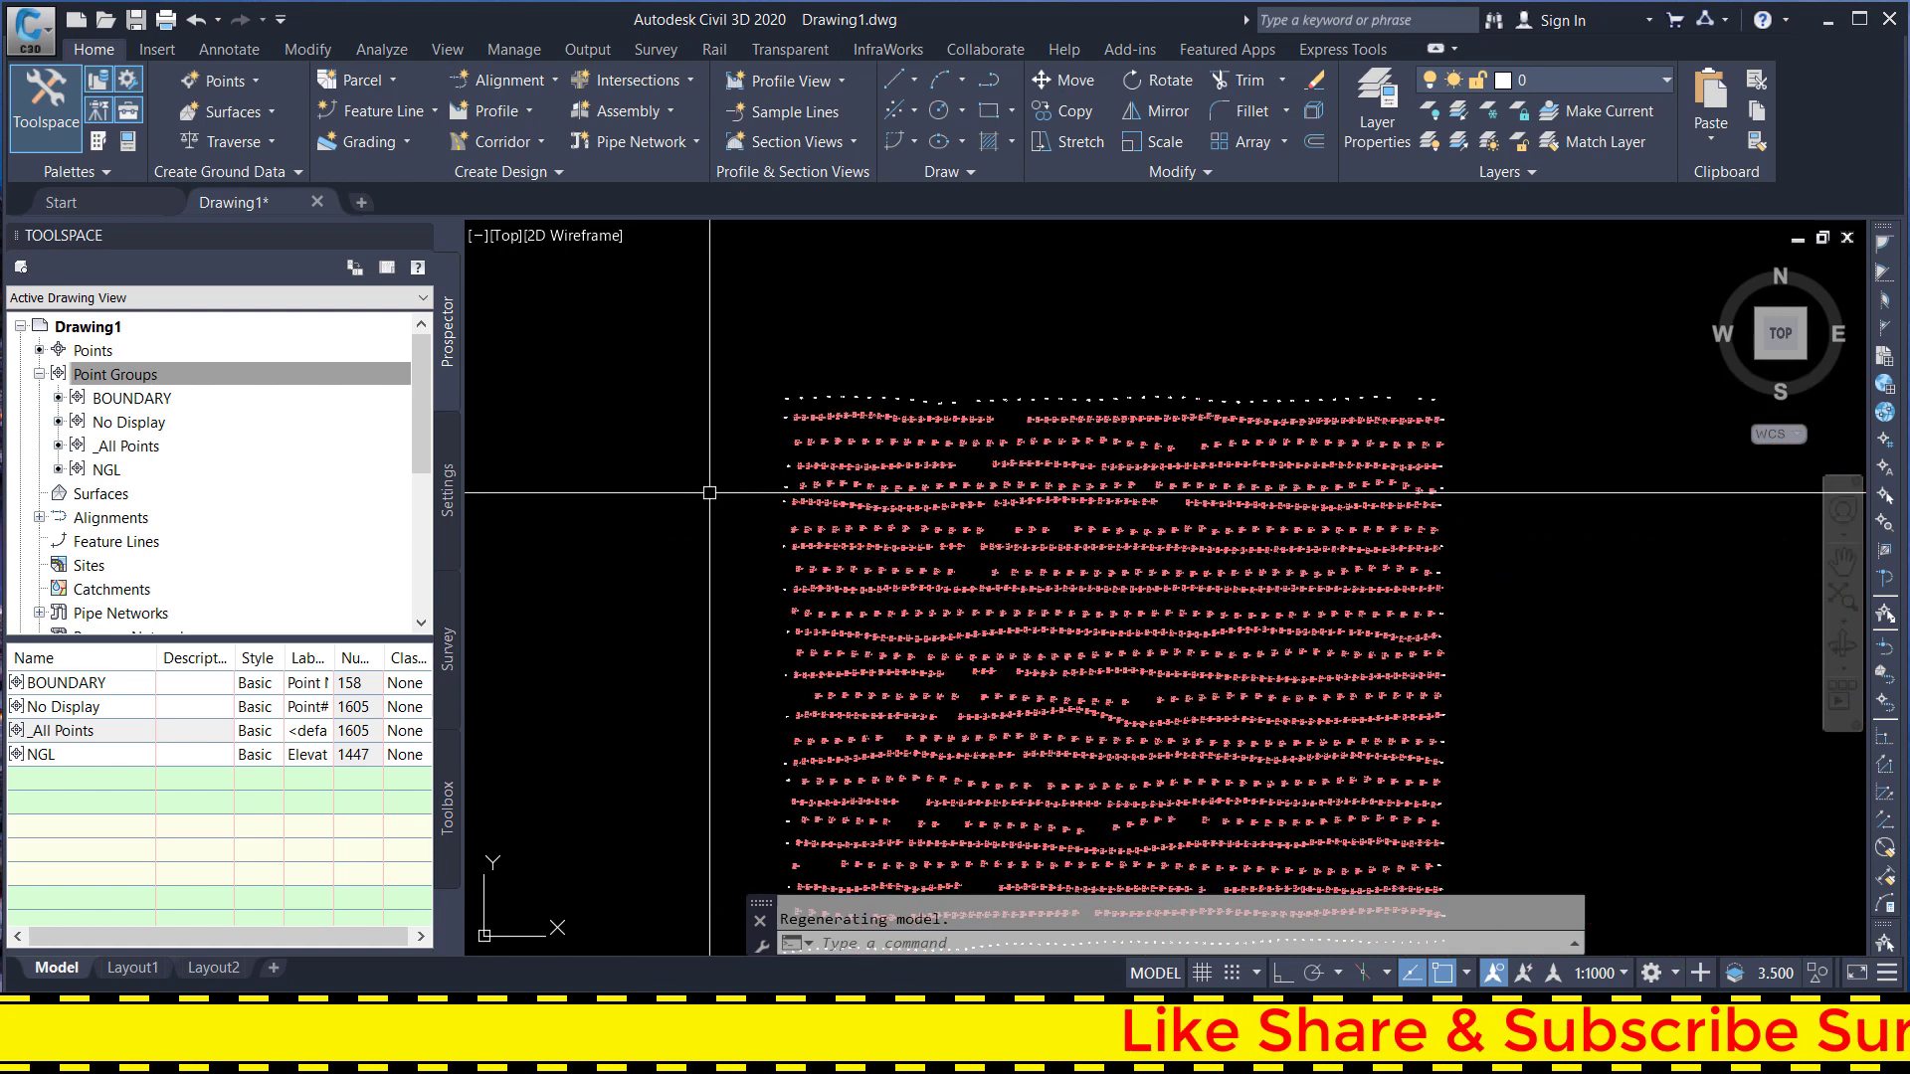
- Set the No Display group's point style and point label style to <none>, then zoom to check
click(129, 424)
right_click(129, 424)
click(187, 436)
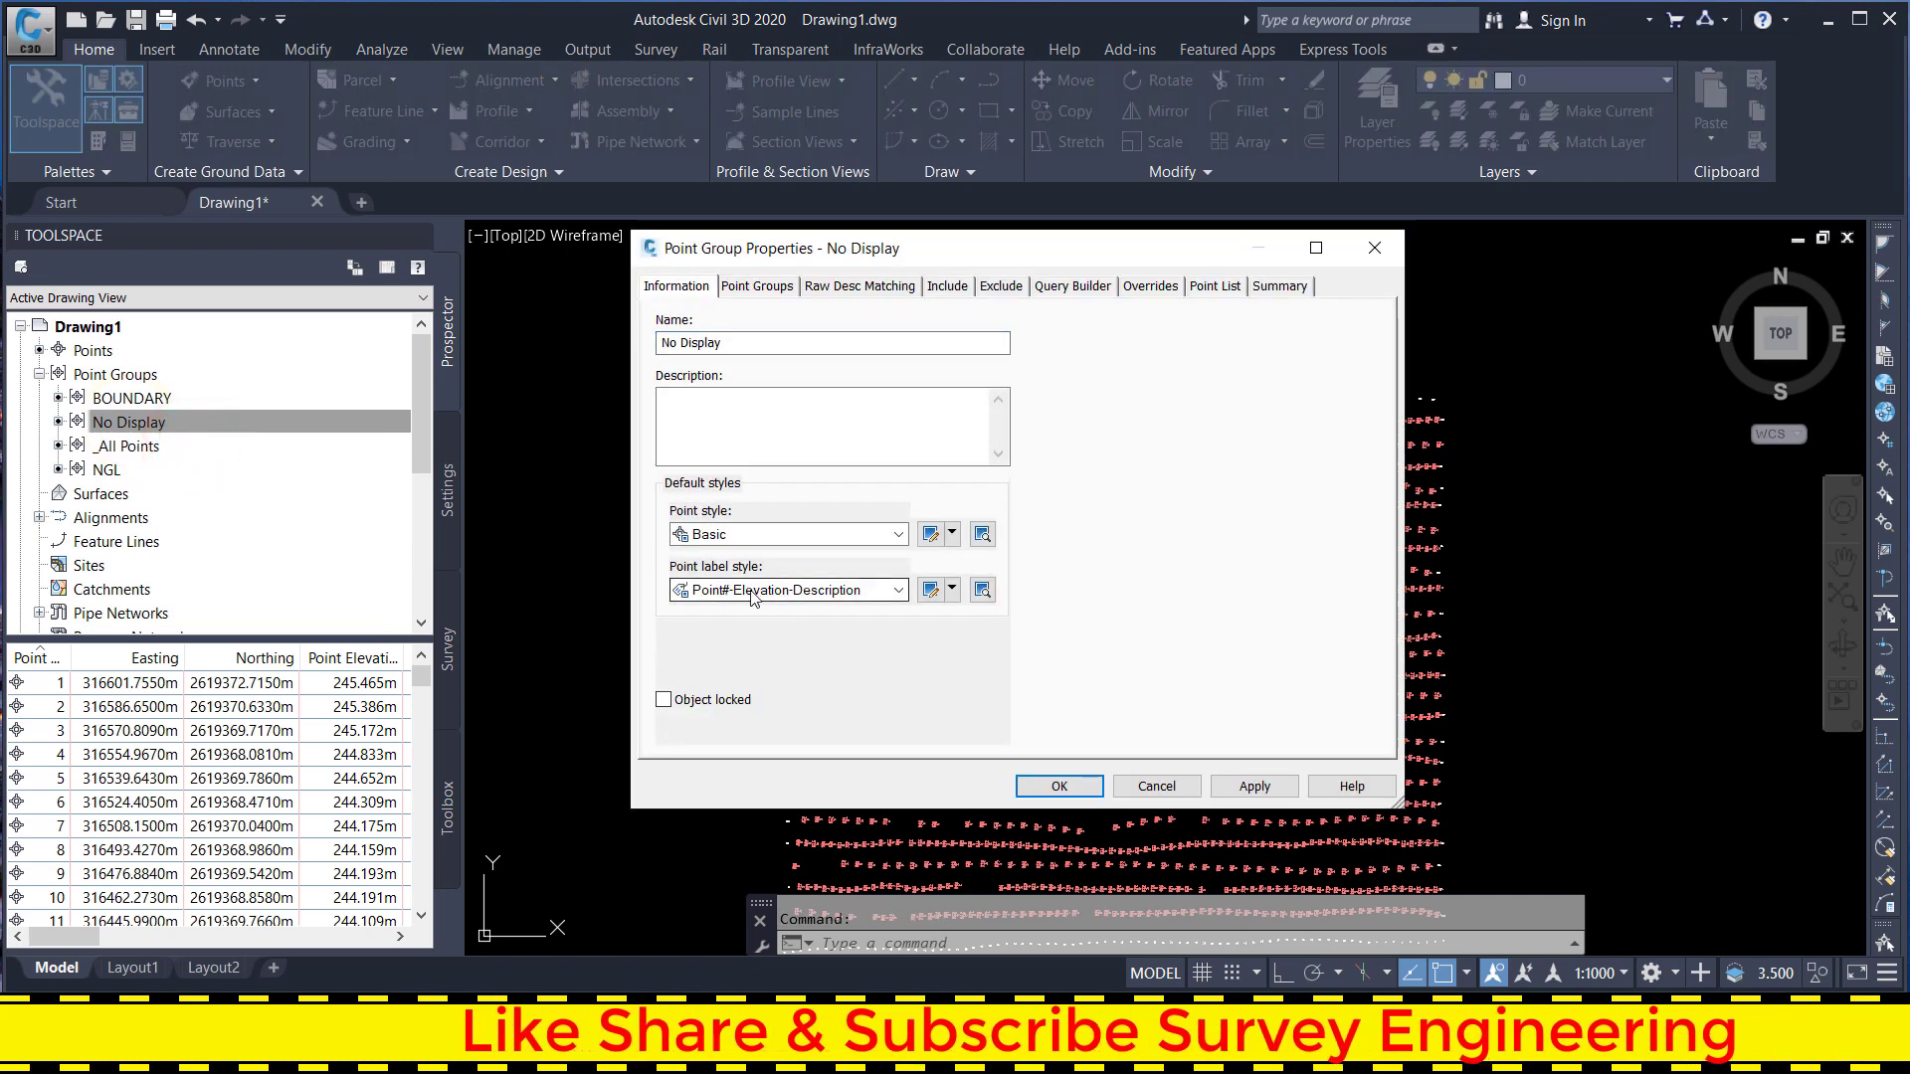
click(771, 591)
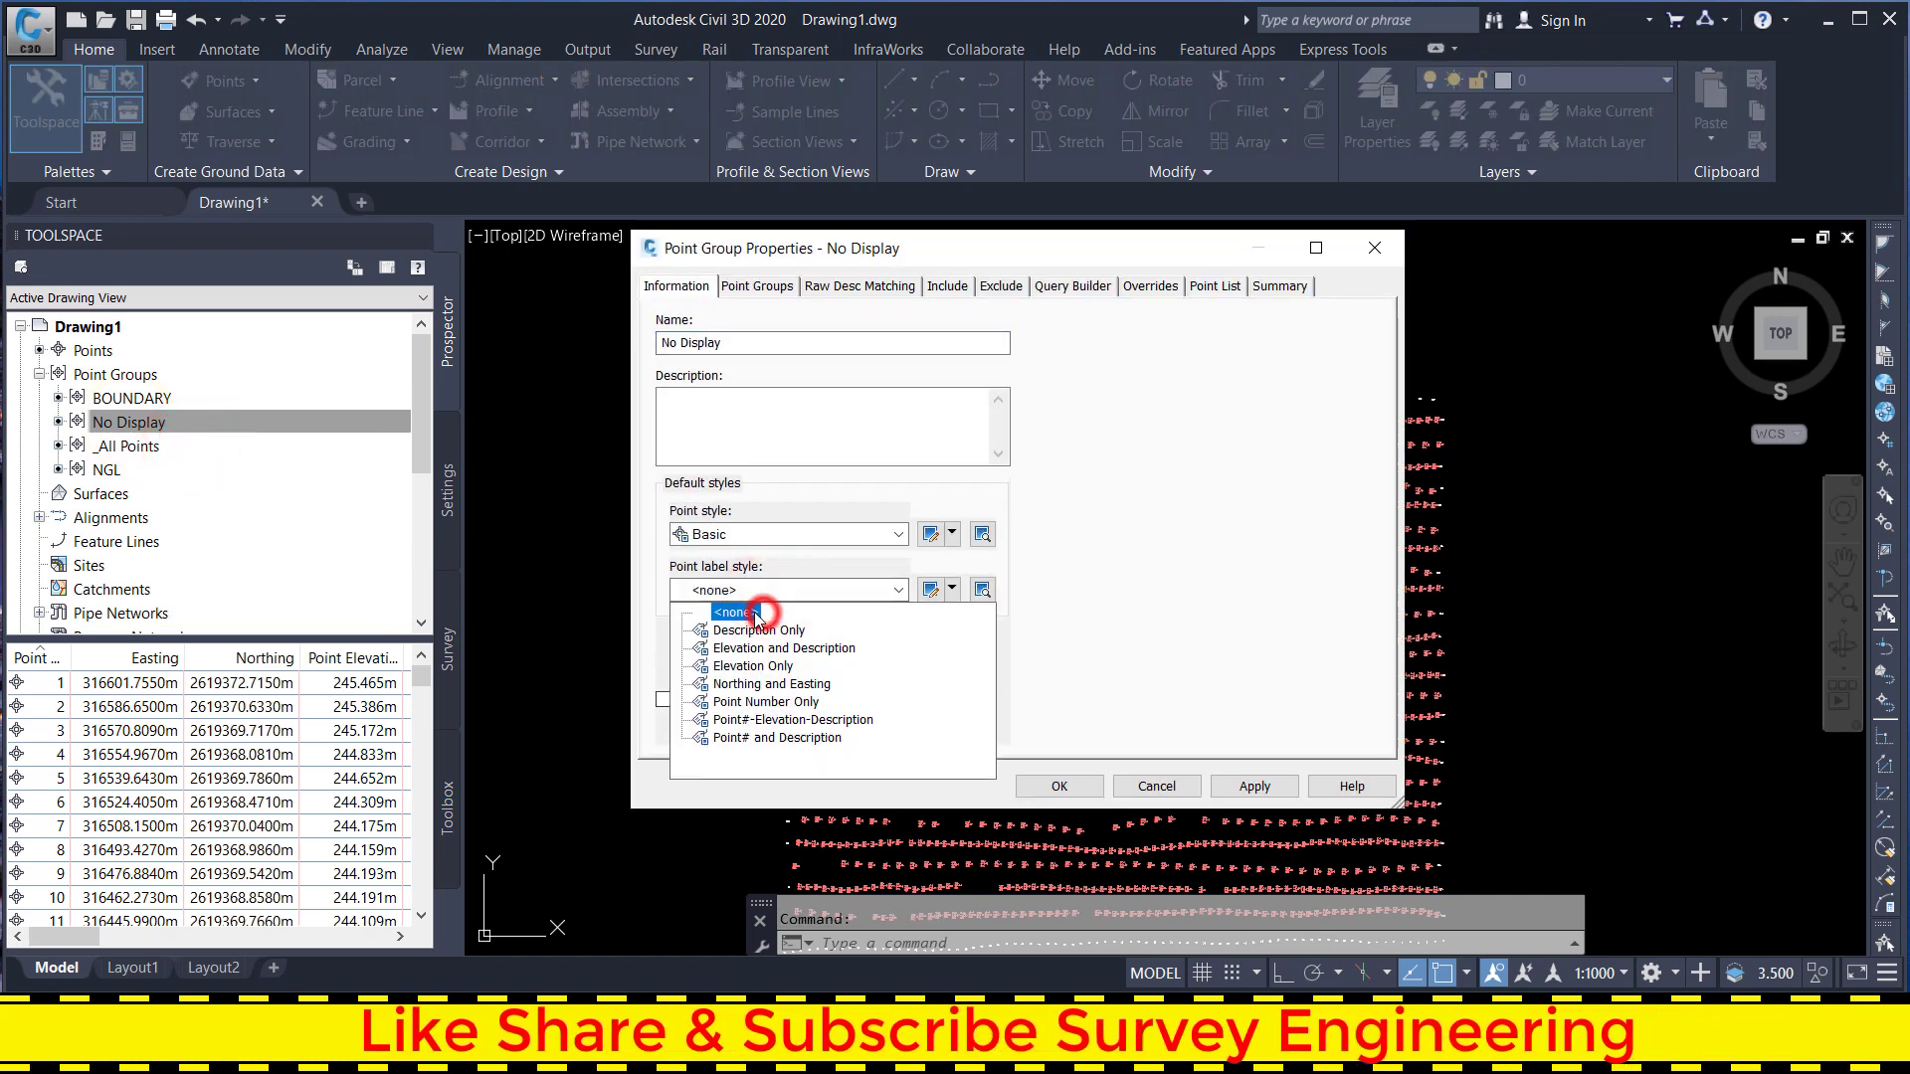
click(737, 612)
click(741, 537)
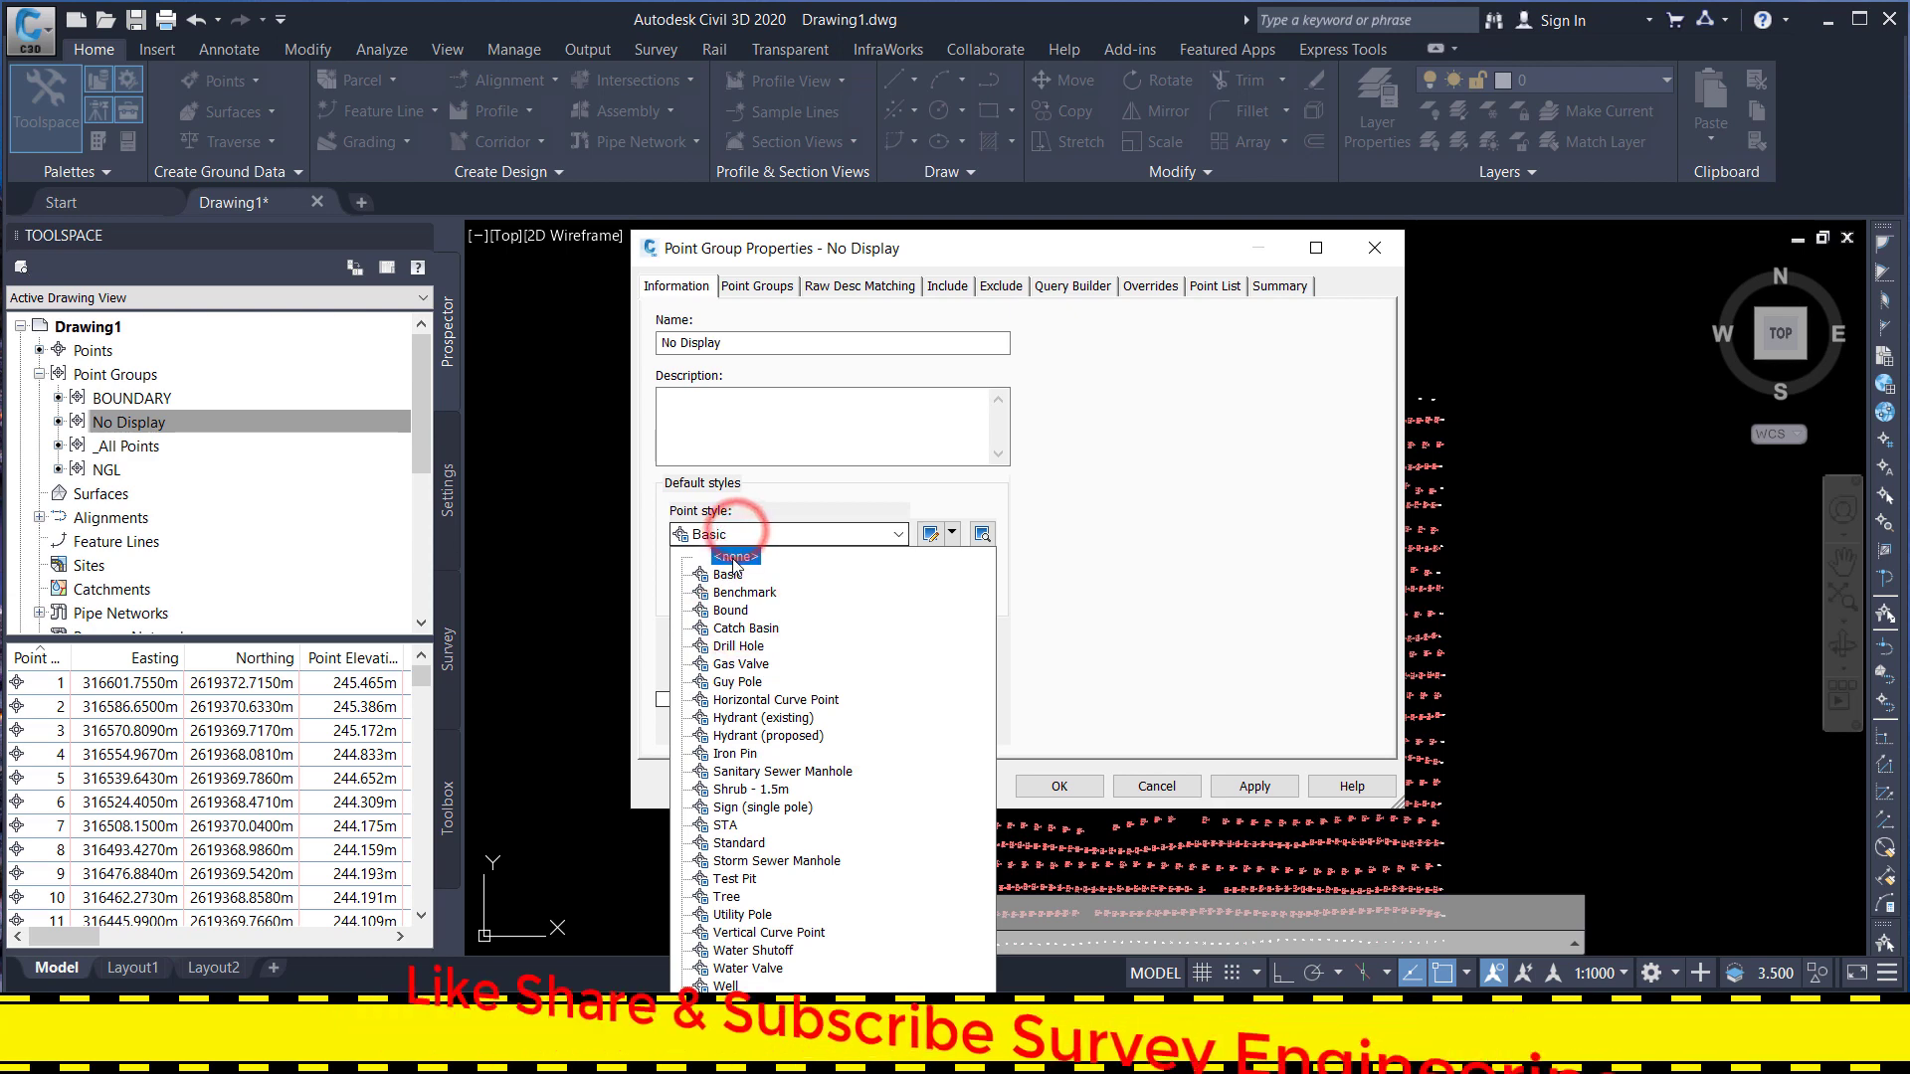
click(736, 555)
click(1250, 789)
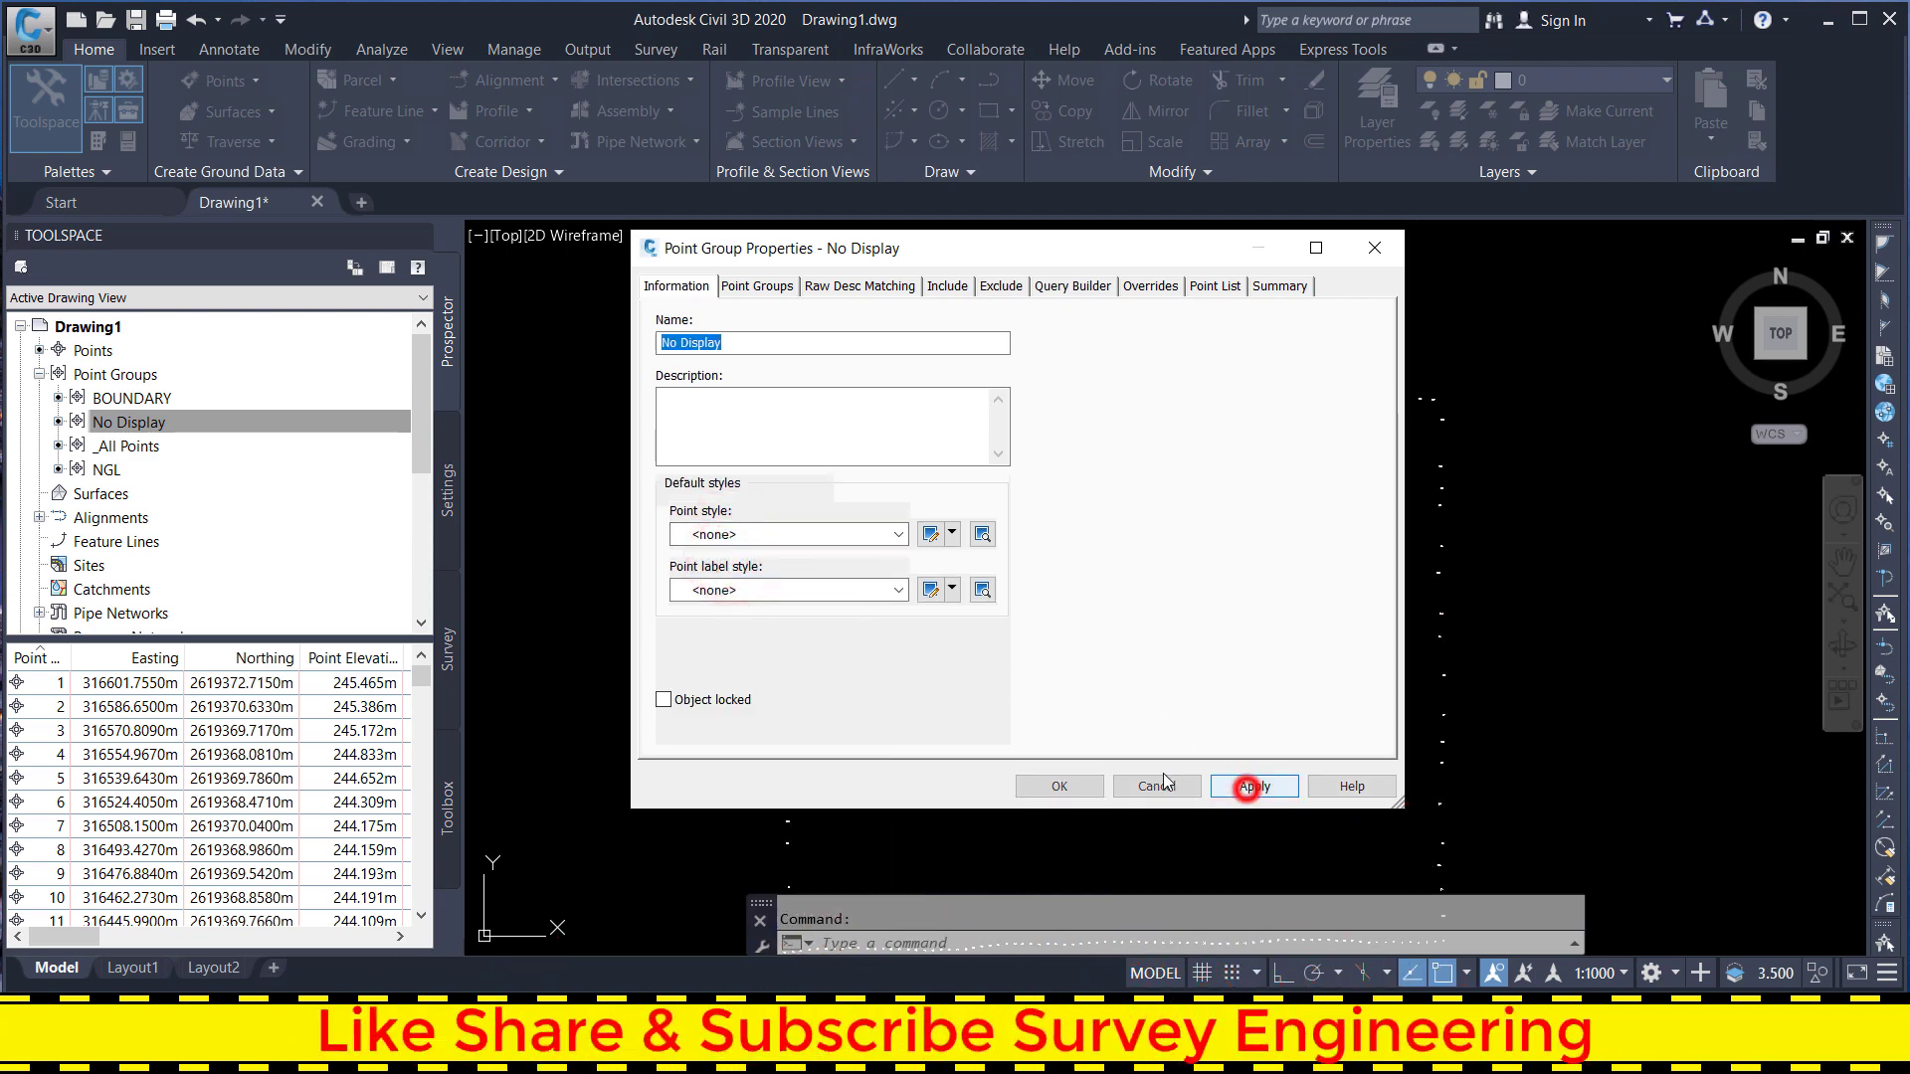
click(1056, 787)
scroll(1052, 458, down, 5)
scroll(1032, 483, down, 2)
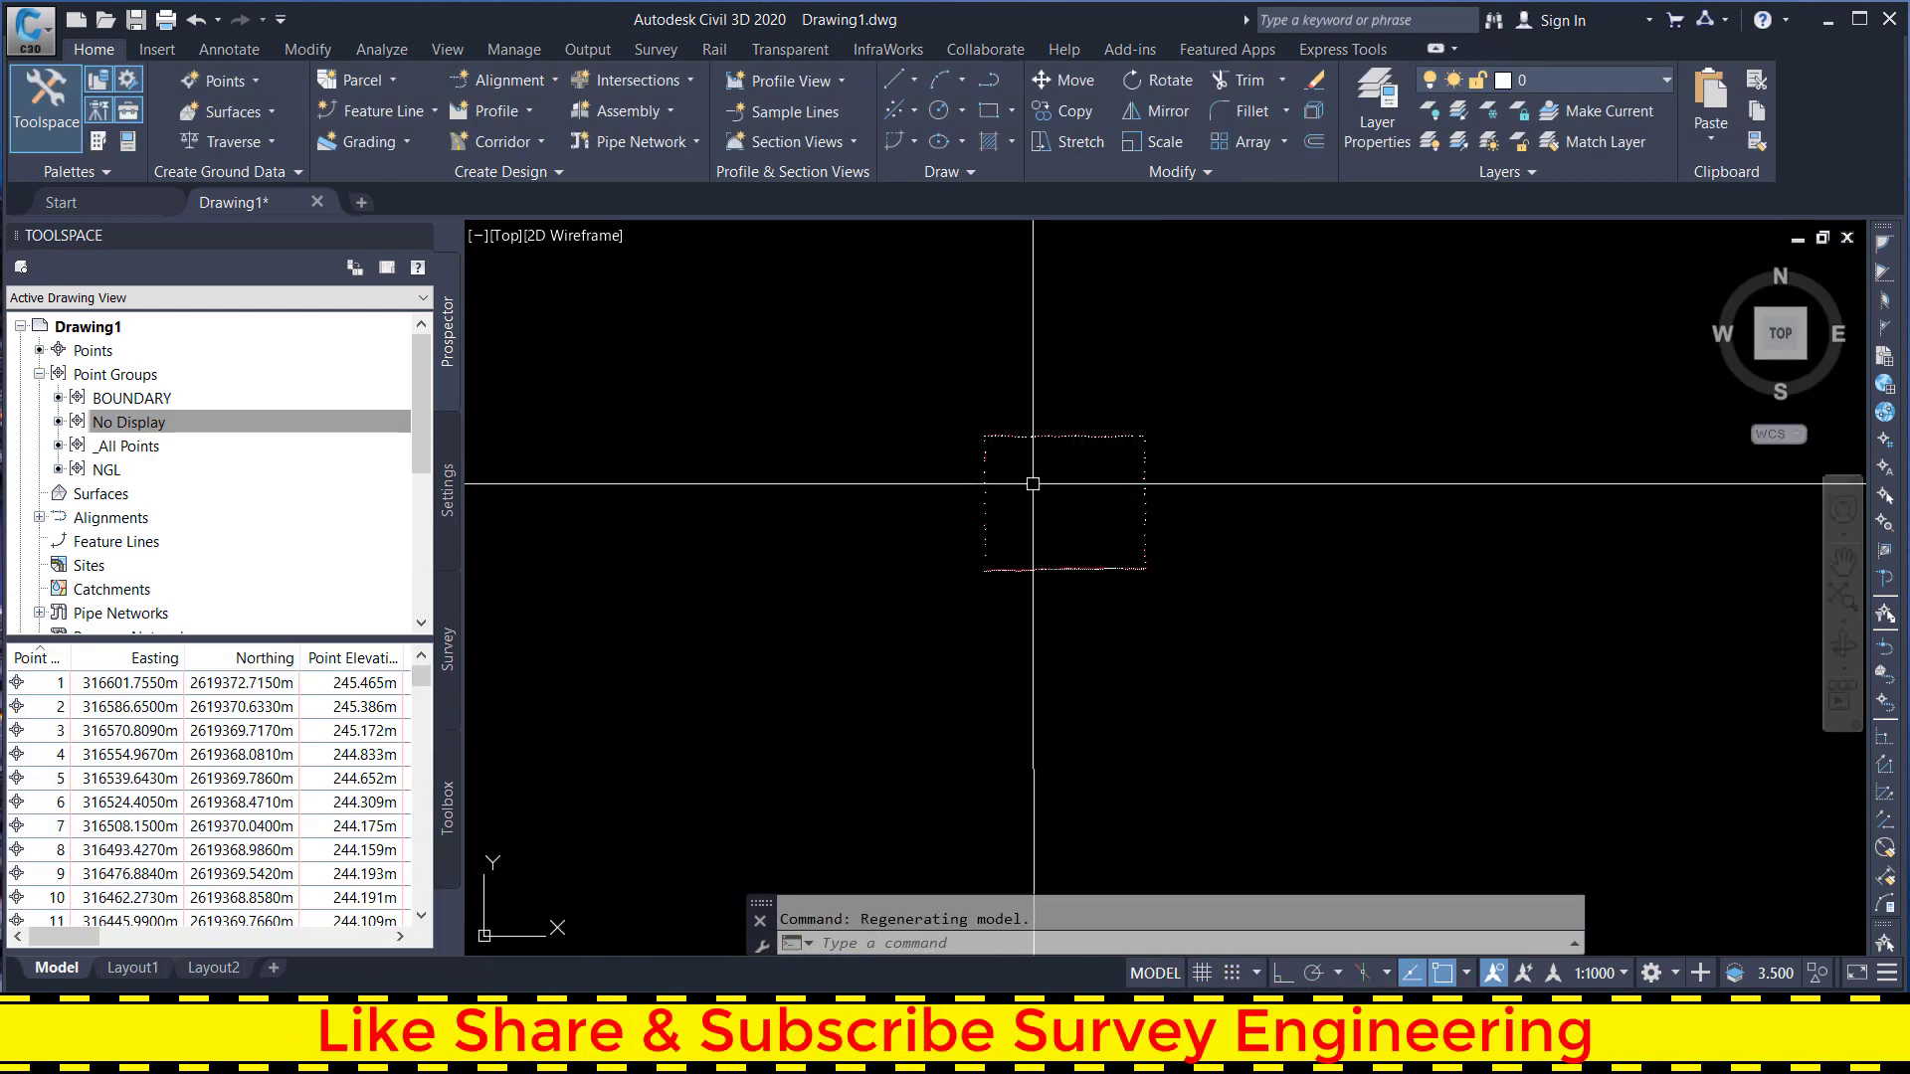
scroll(1032, 431, up, 5)
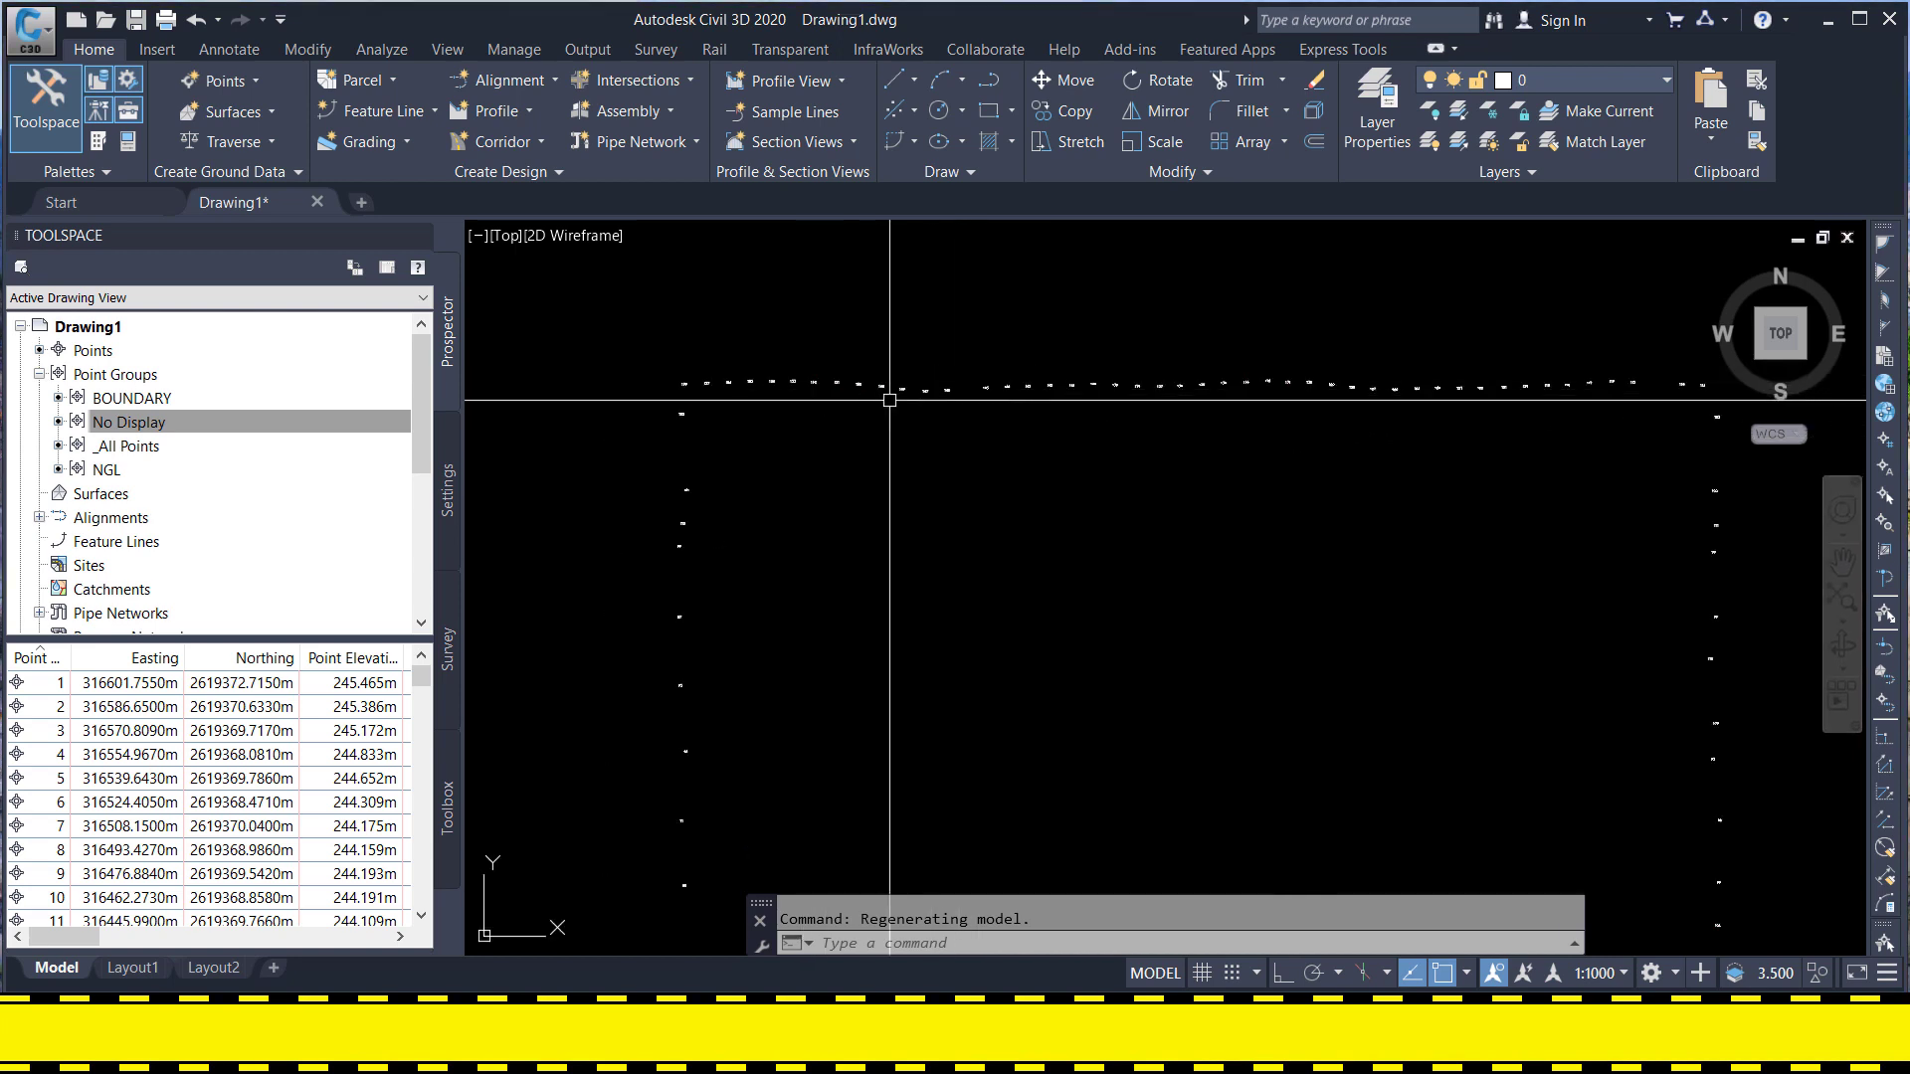
scroll(890, 399, down, 5)
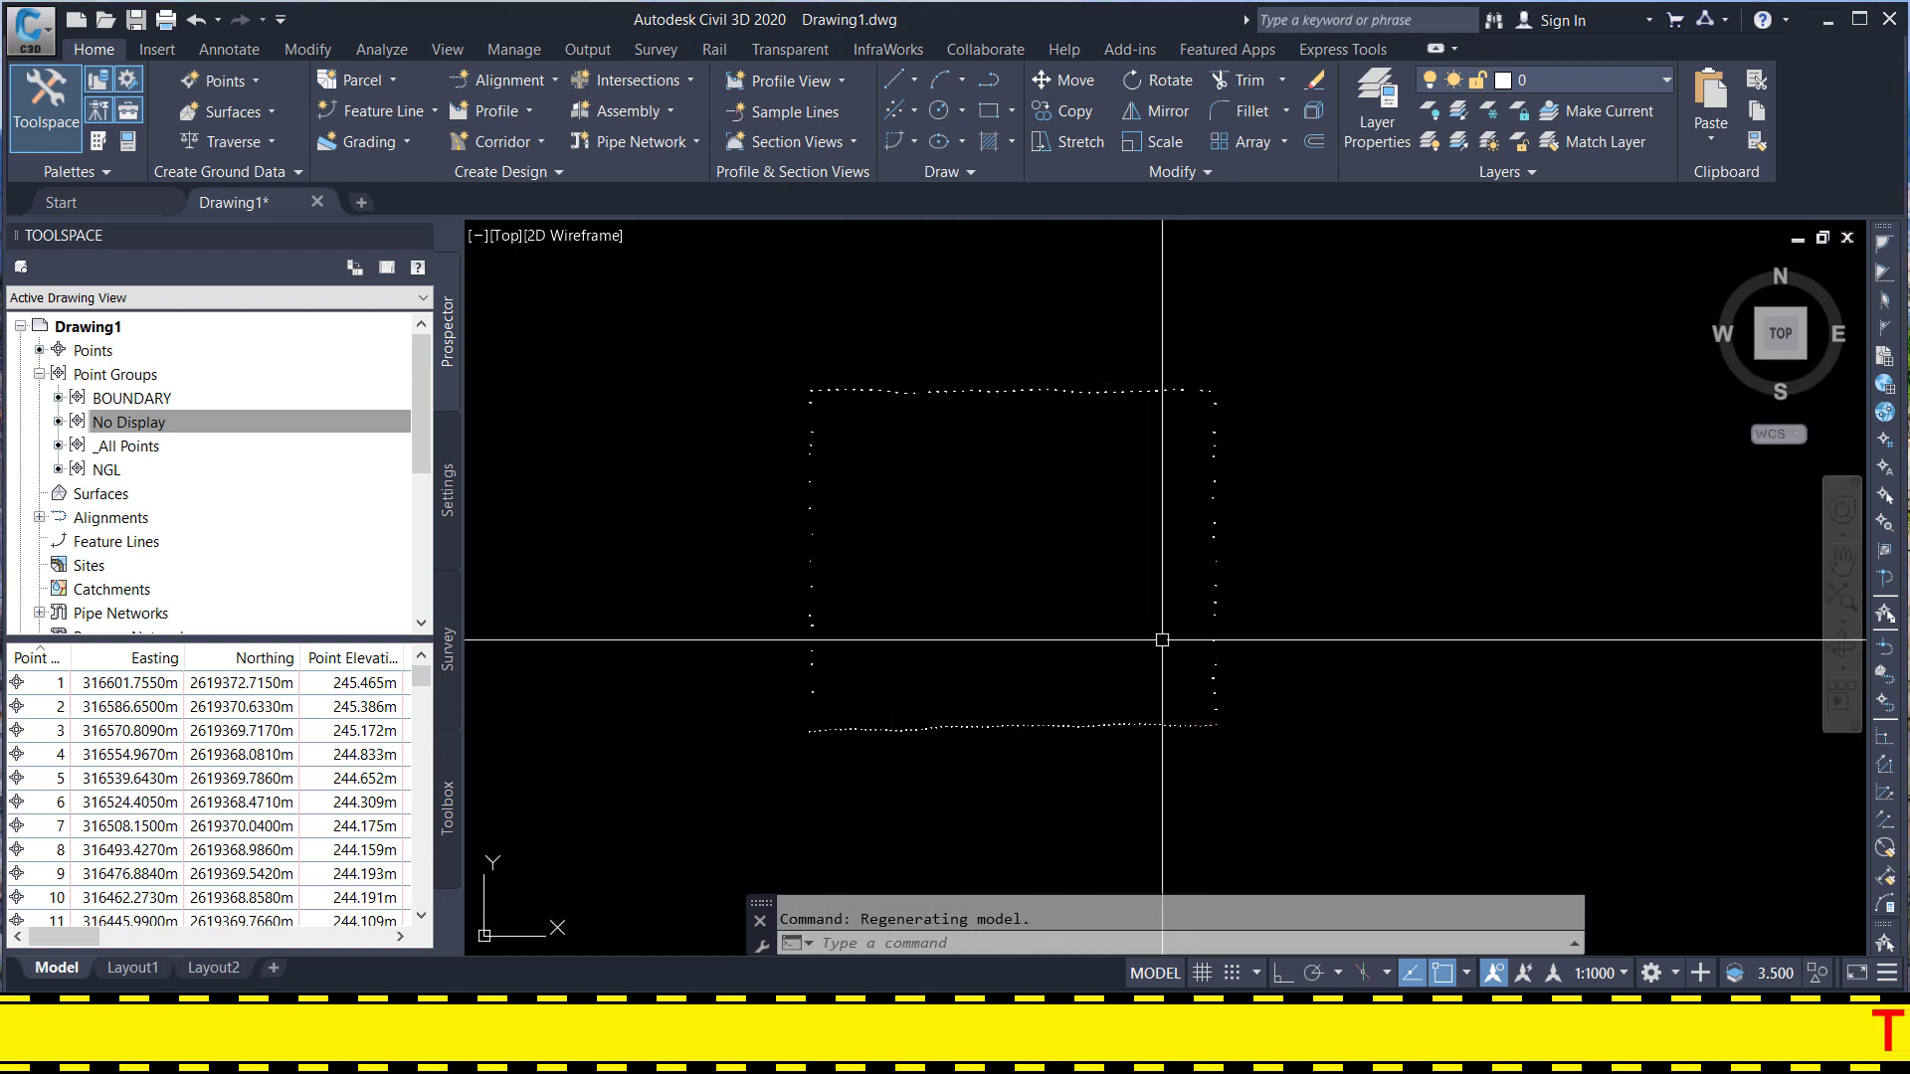
- Display the BOUNDARY points labelled with point numbers like 157 and 158, then open BOUNDARY's context menu
click(176, 425)
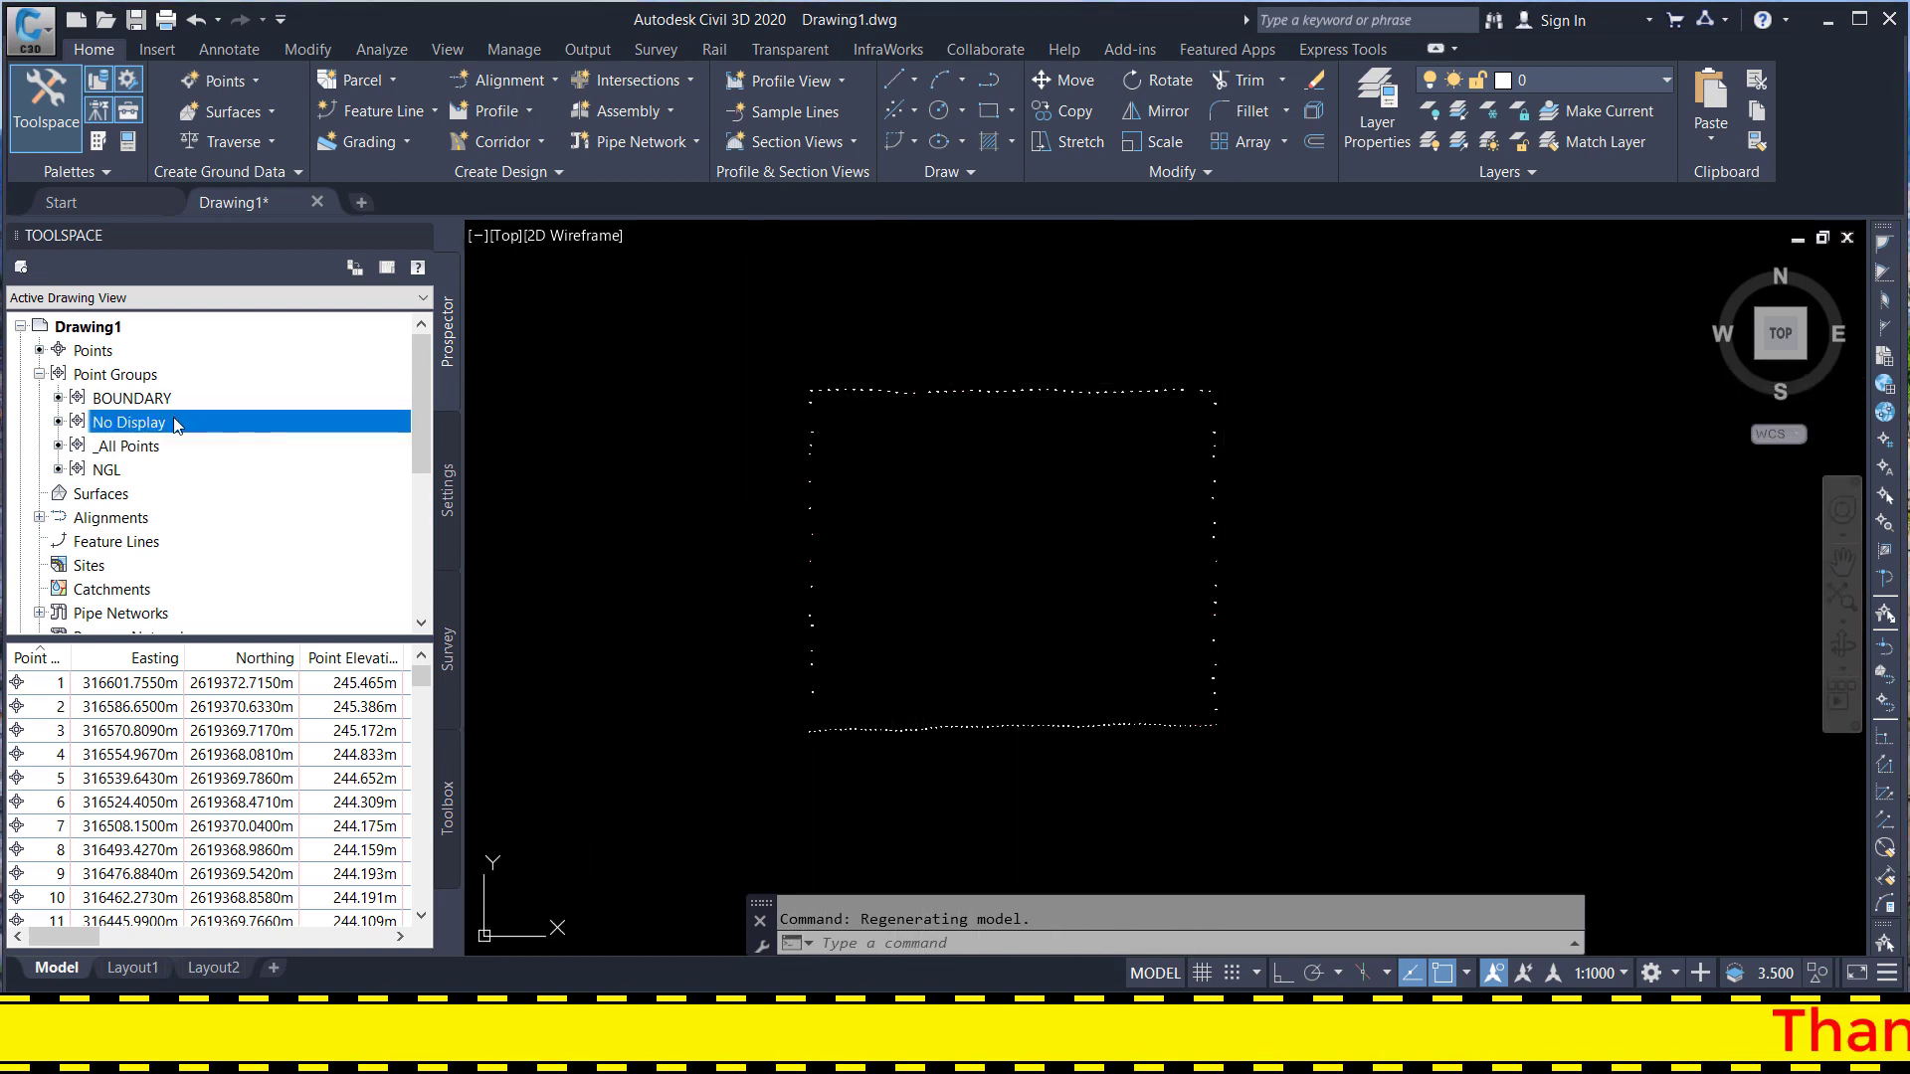
click(138, 401)
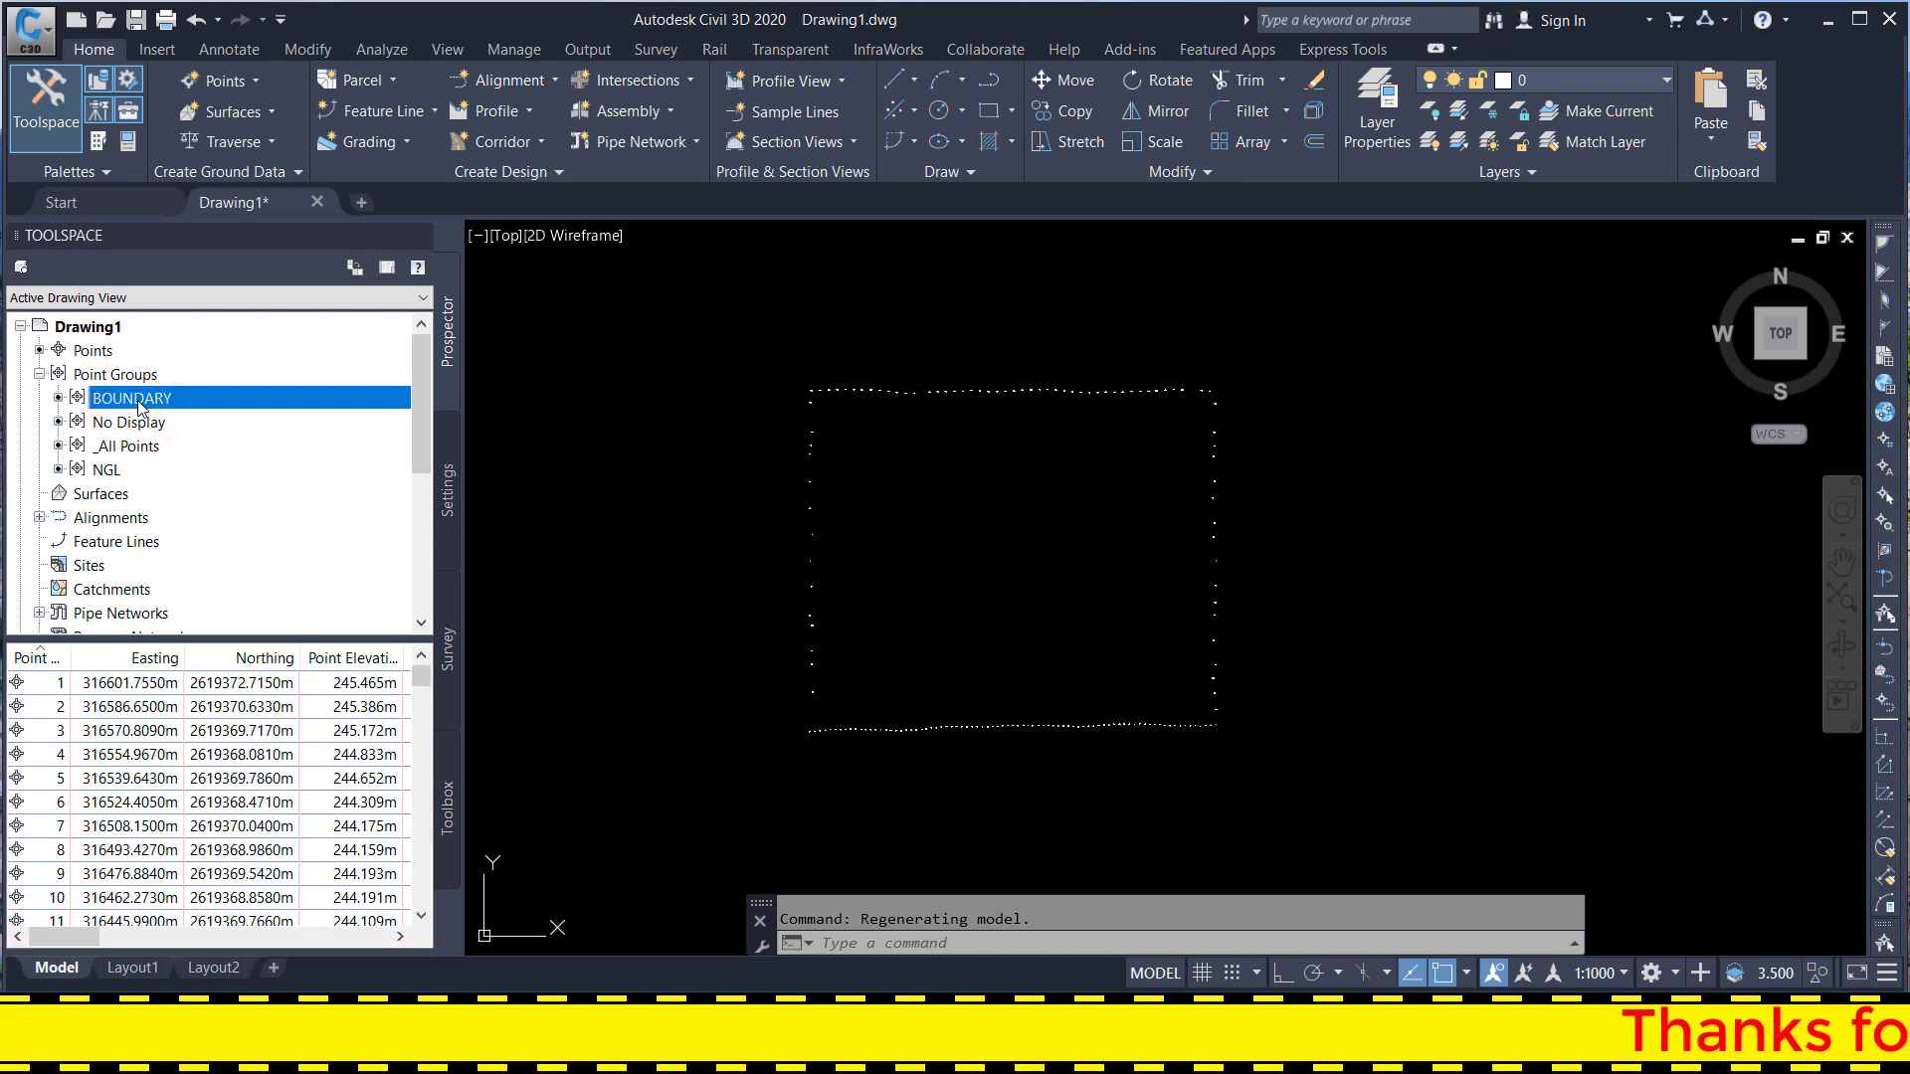
click(129, 422)
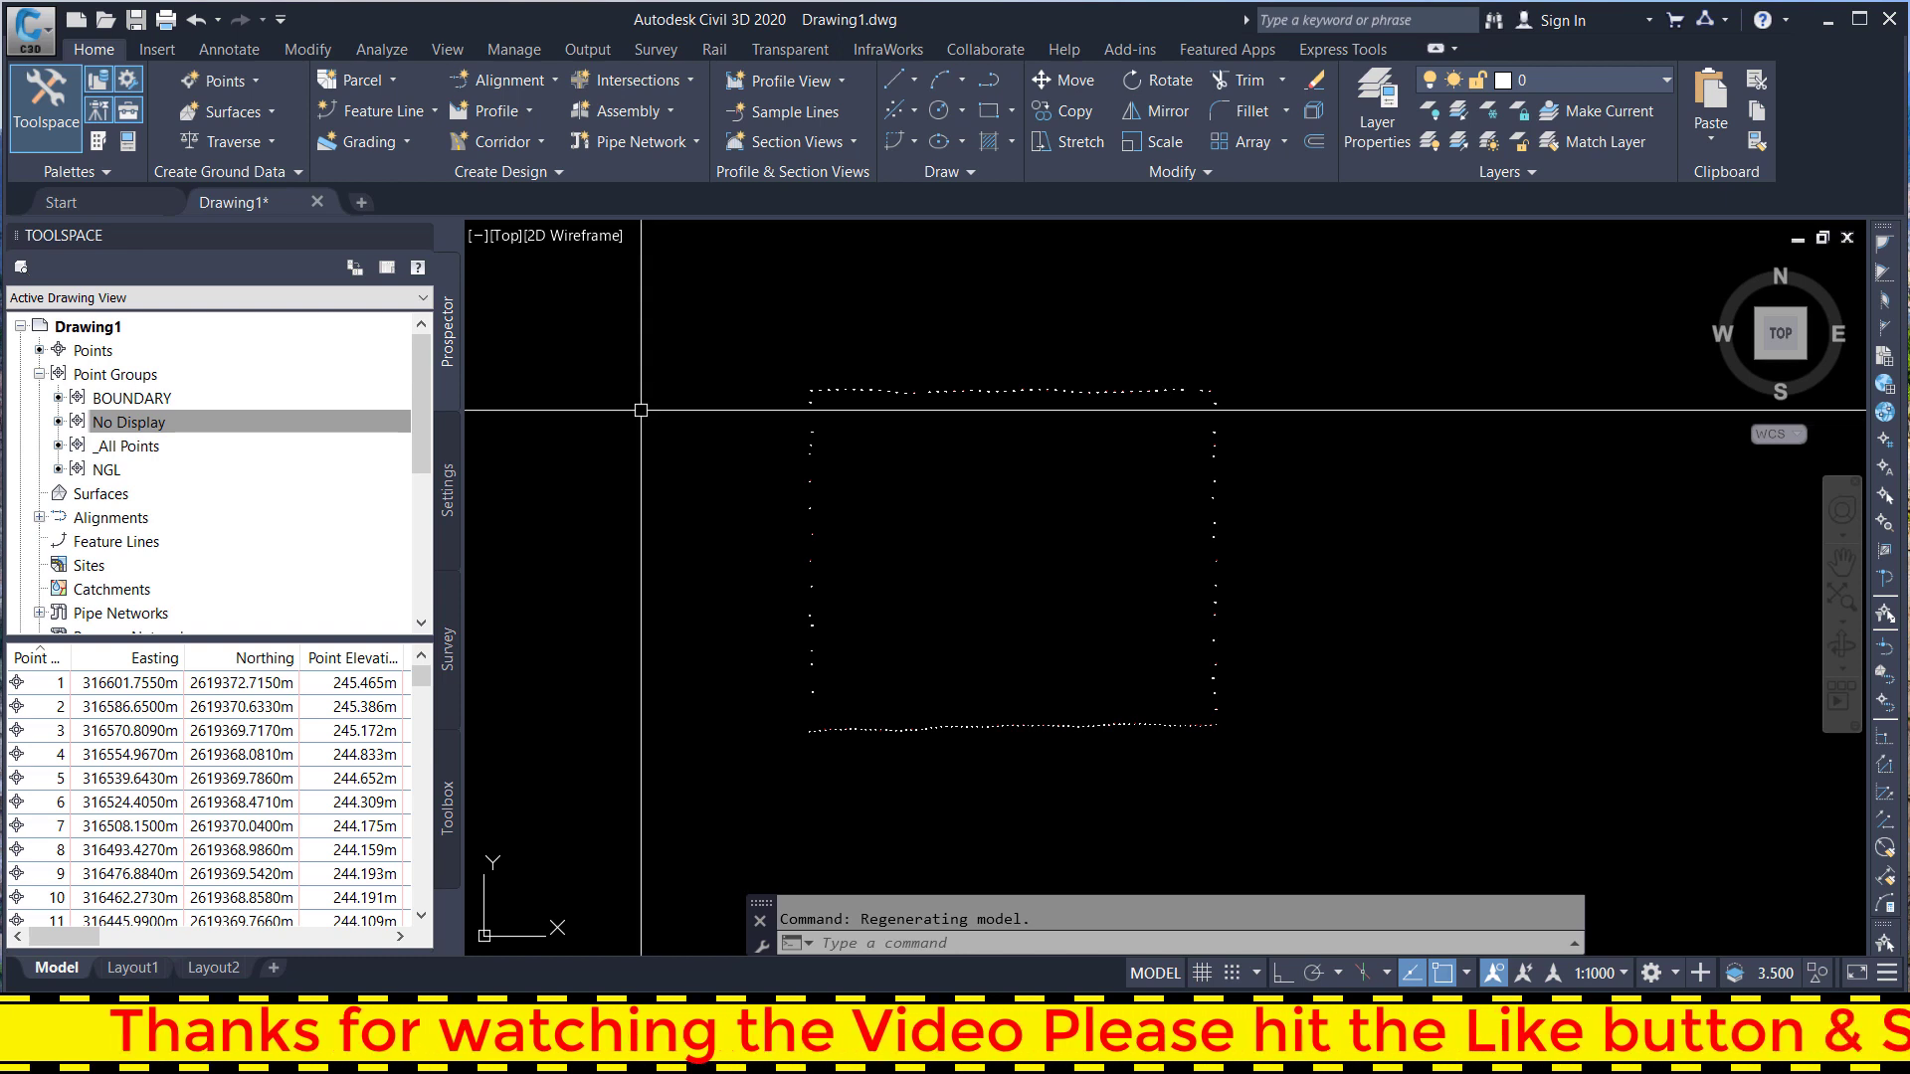
scroll(641, 410, up, 3)
scroll(716, 398, up, 3)
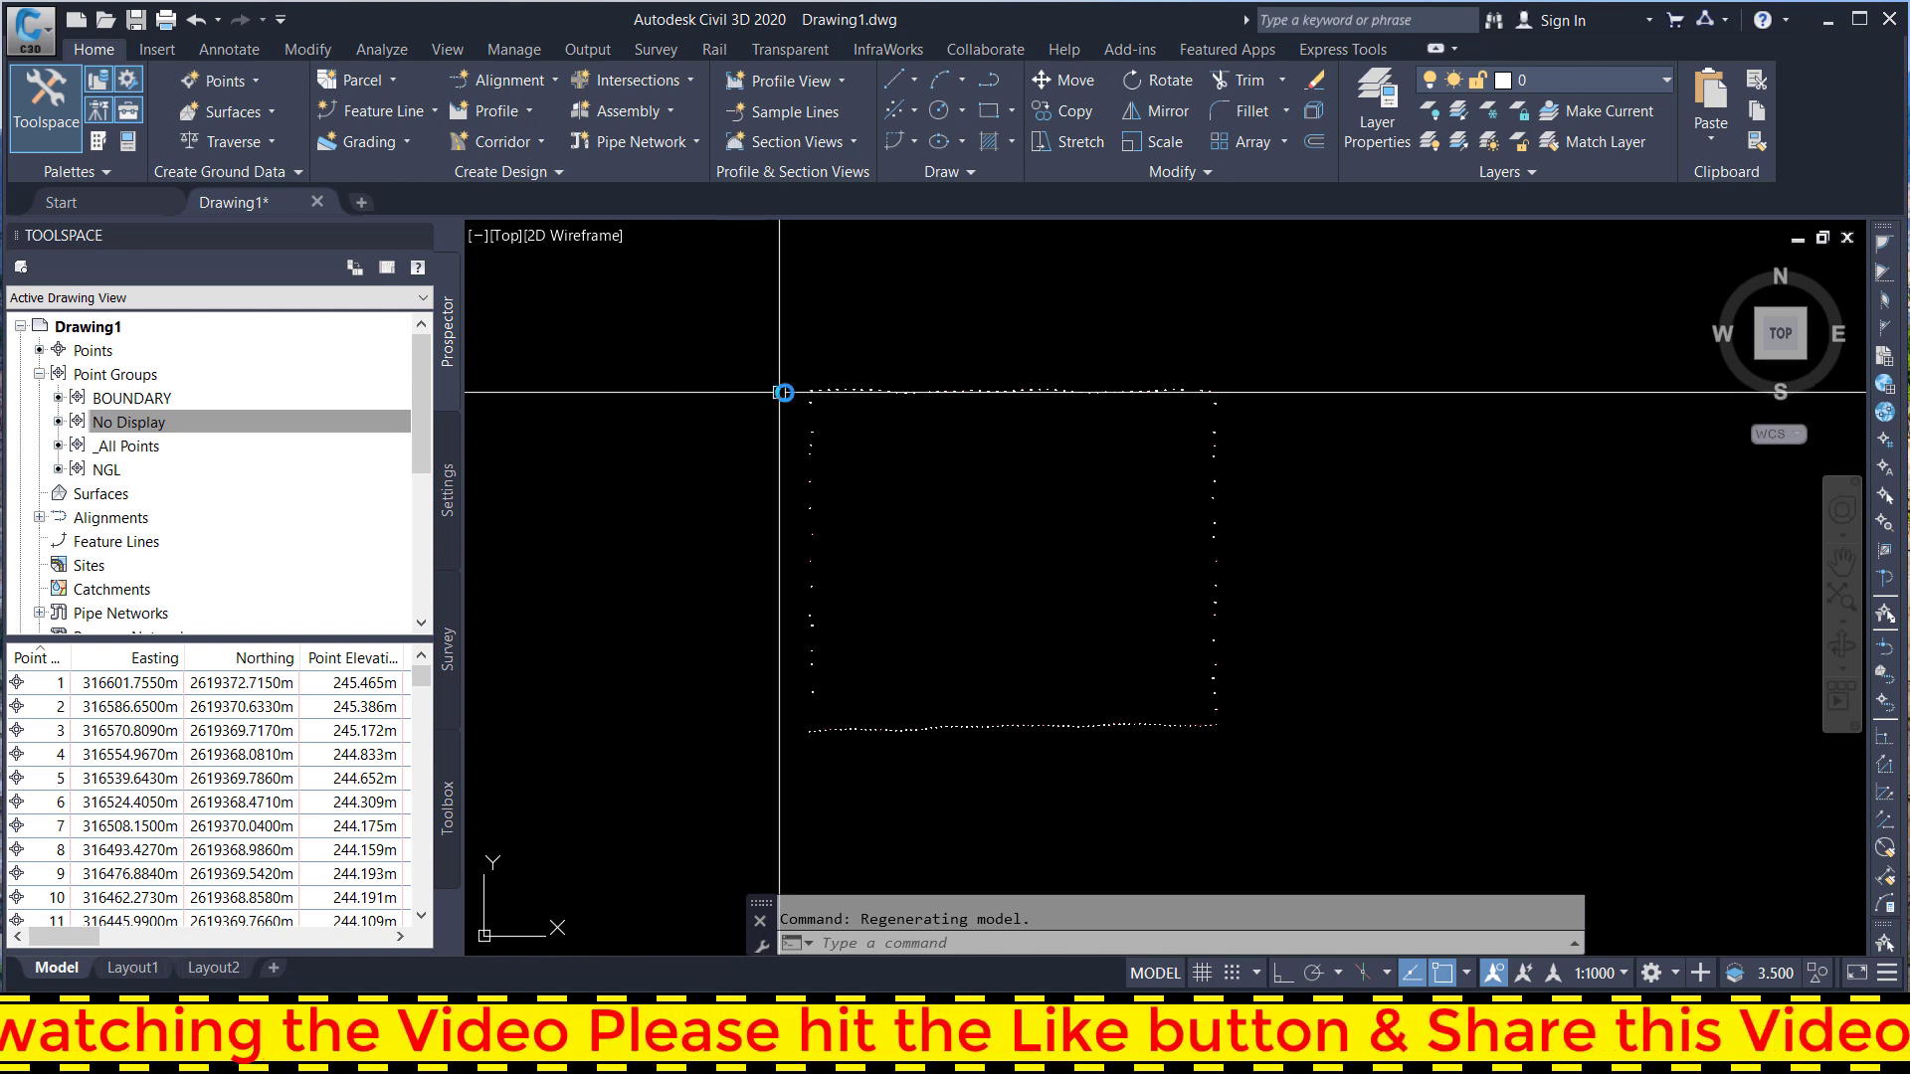
scroll(780, 392, up, 3)
scroll(896, 378, up, 3)
scroll(978, 363, up, 3)
scroll(900, 393, down, 3)
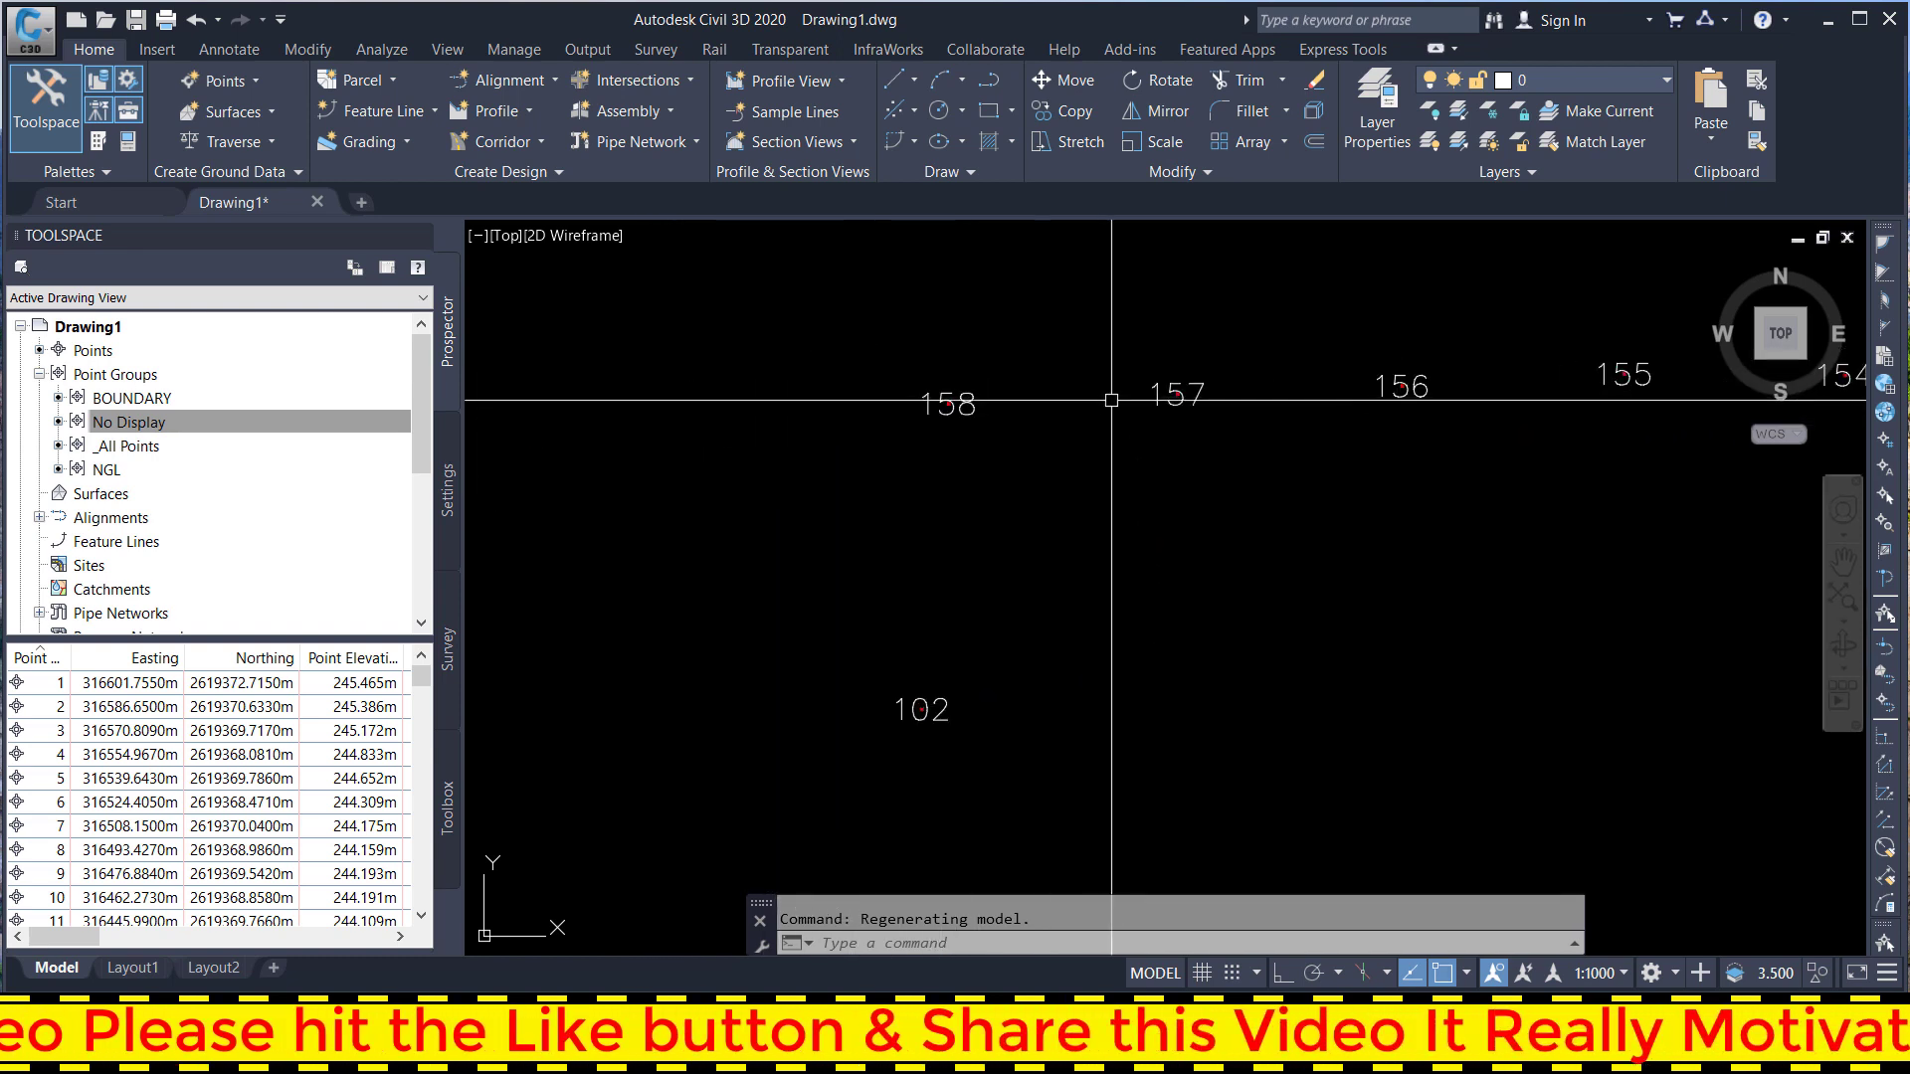
scroll(904, 403, up, 2)
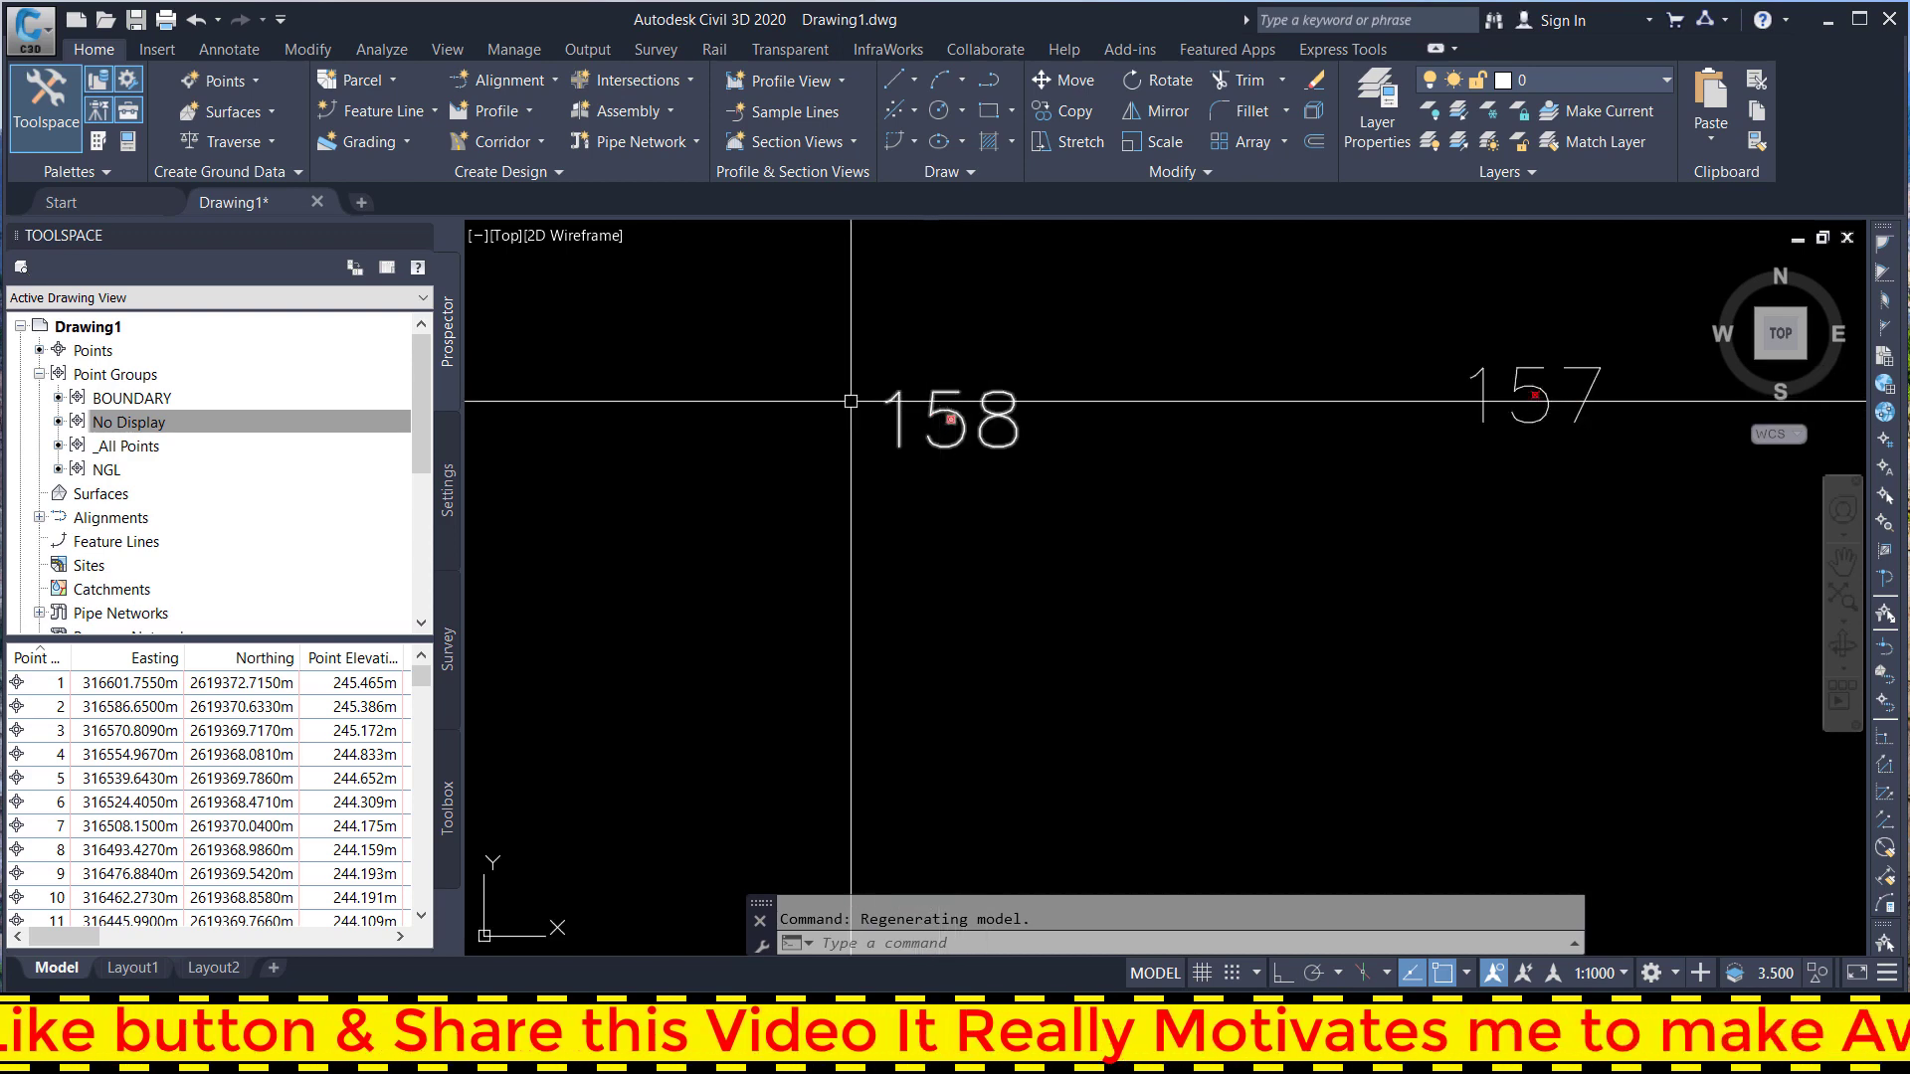
click(132, 400)
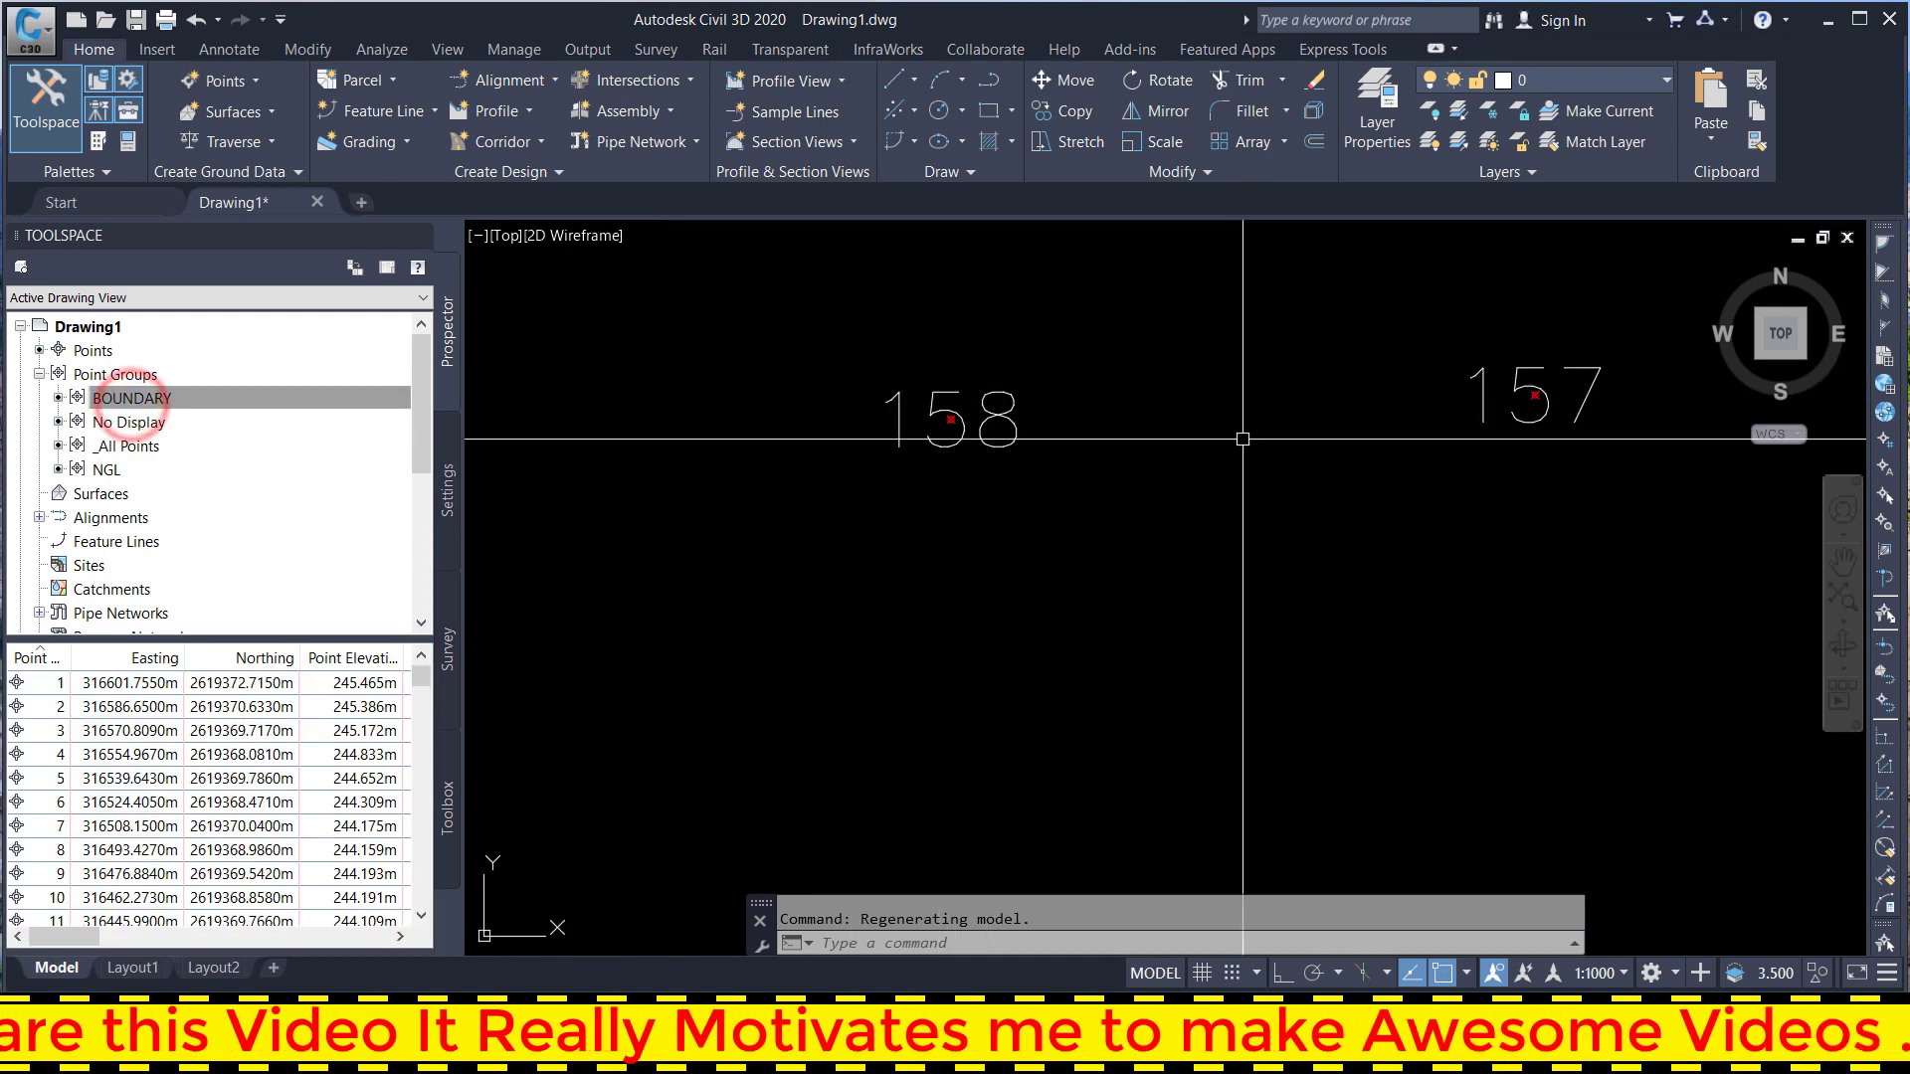
right_click(132, 402)
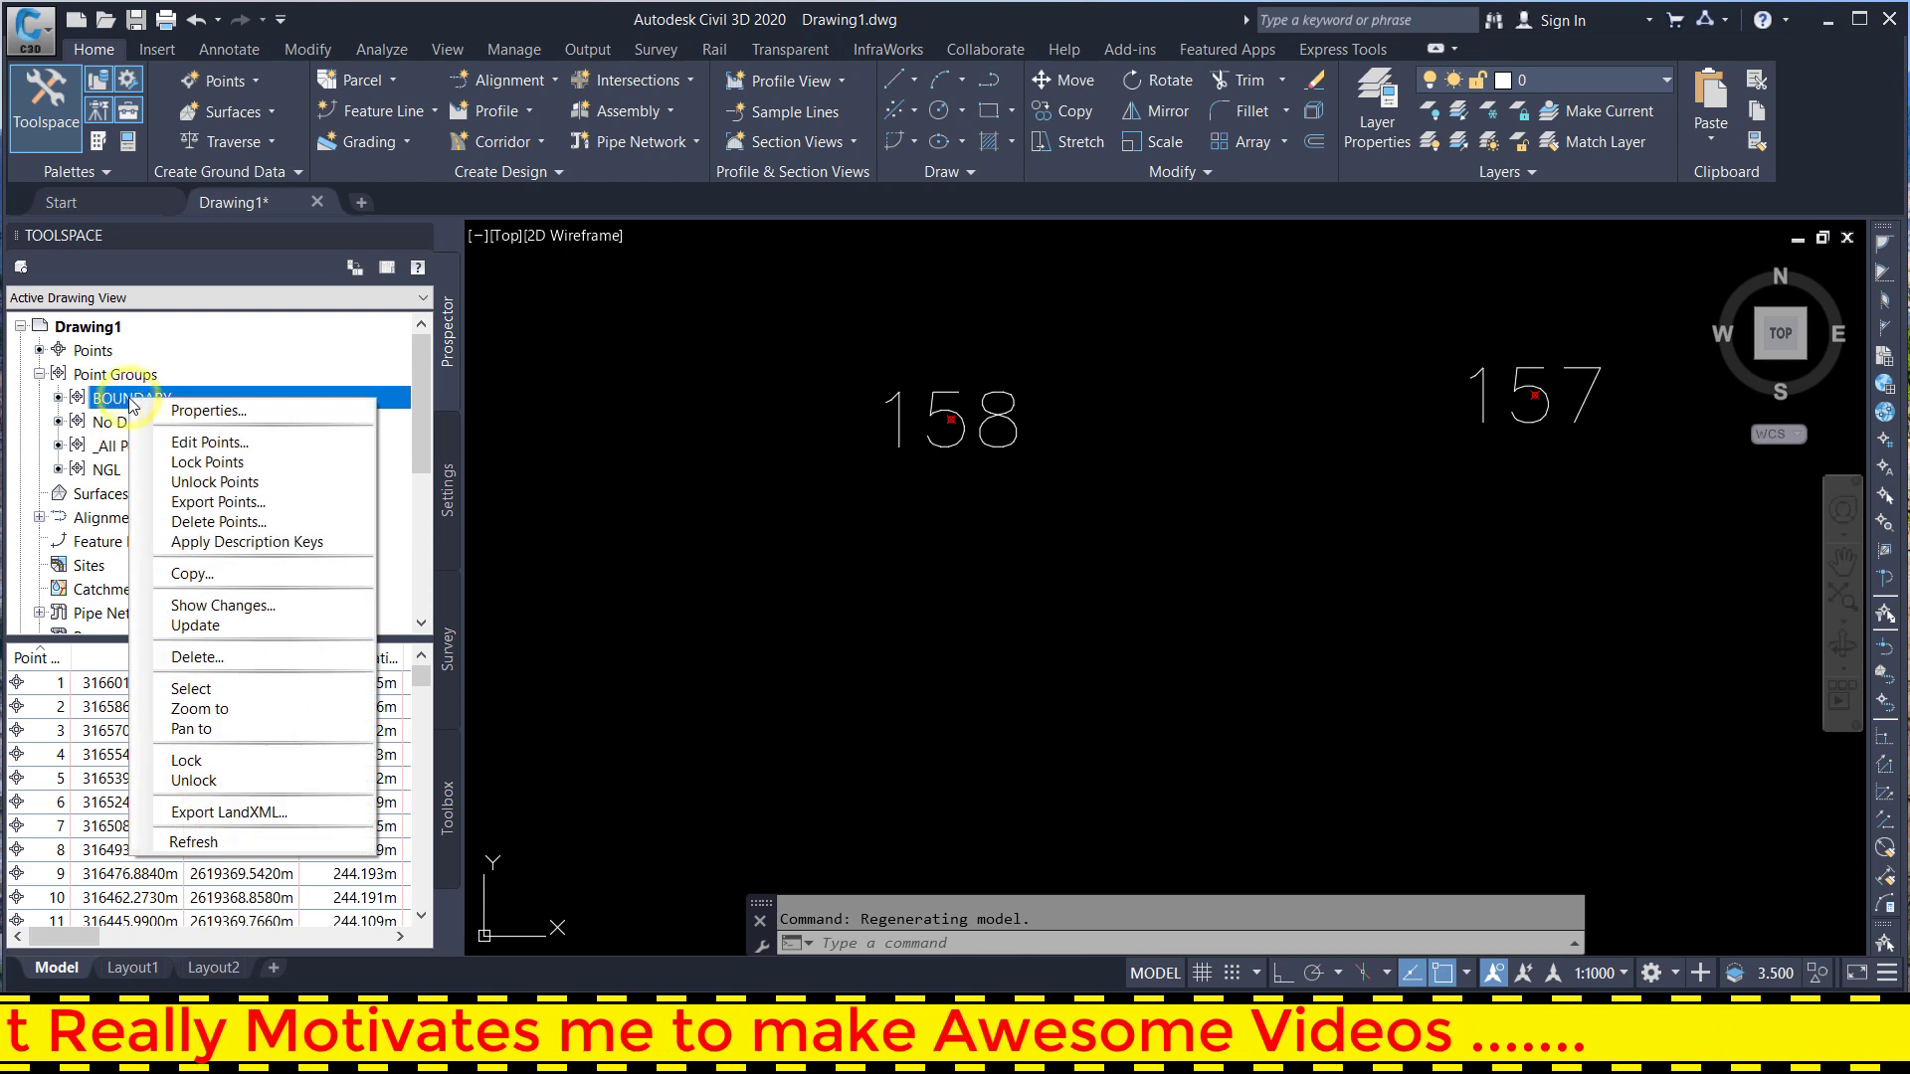
- Change the BOUNDARY group's point label style to Northing and Easting
click(187, 411)
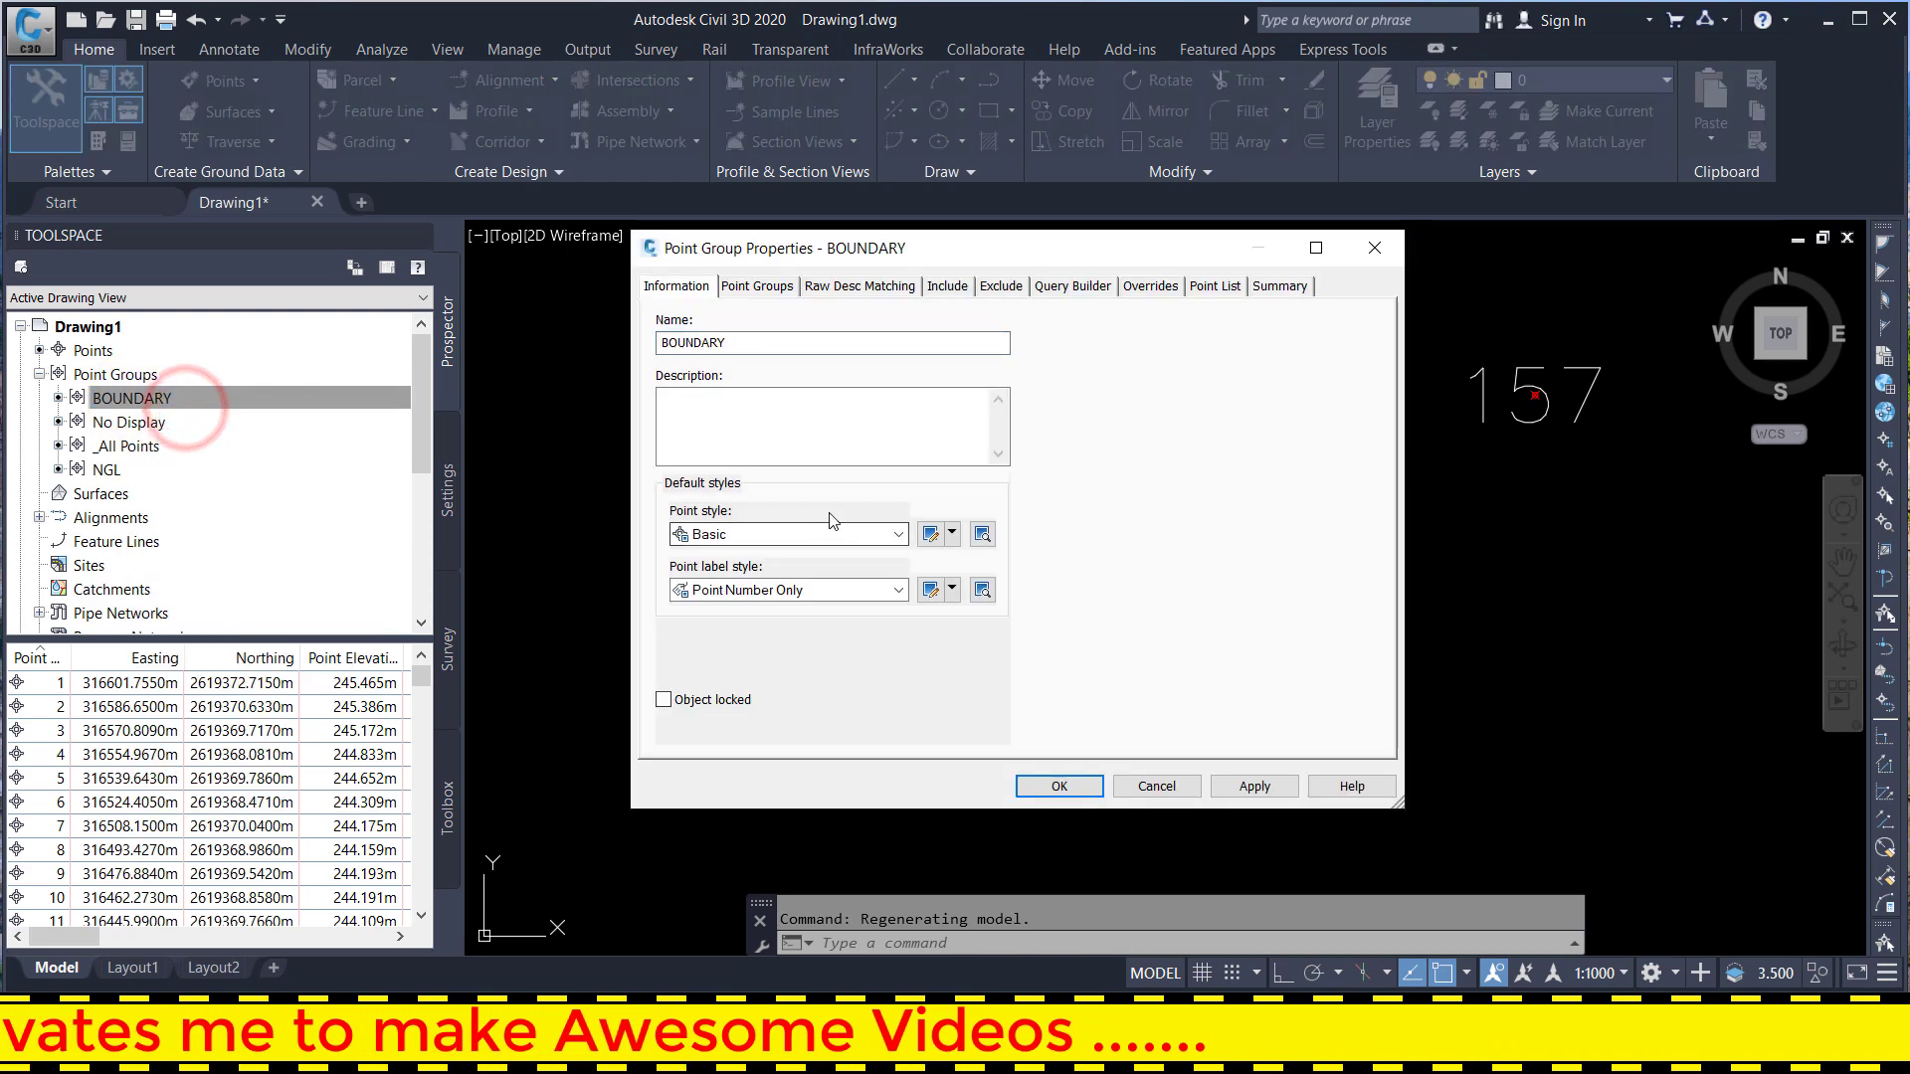
click(760, 591)
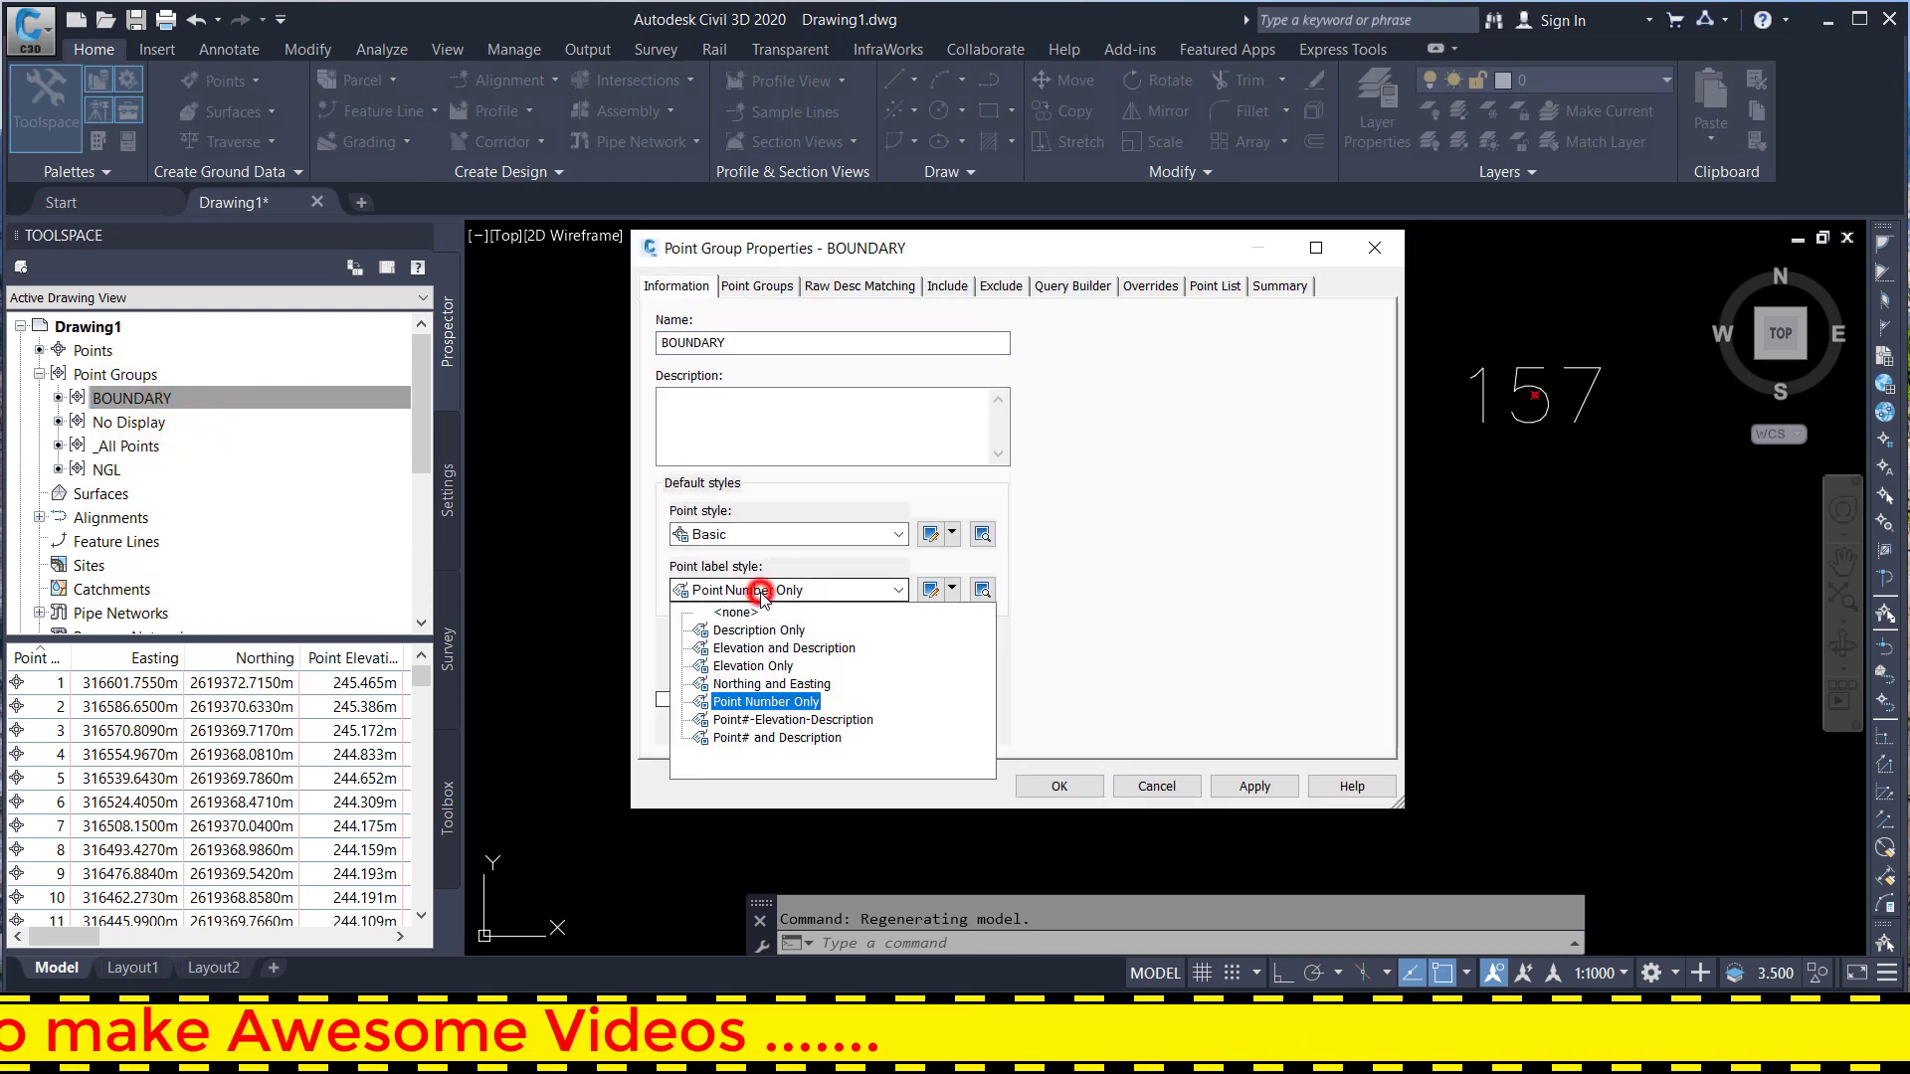
click(759, 686)
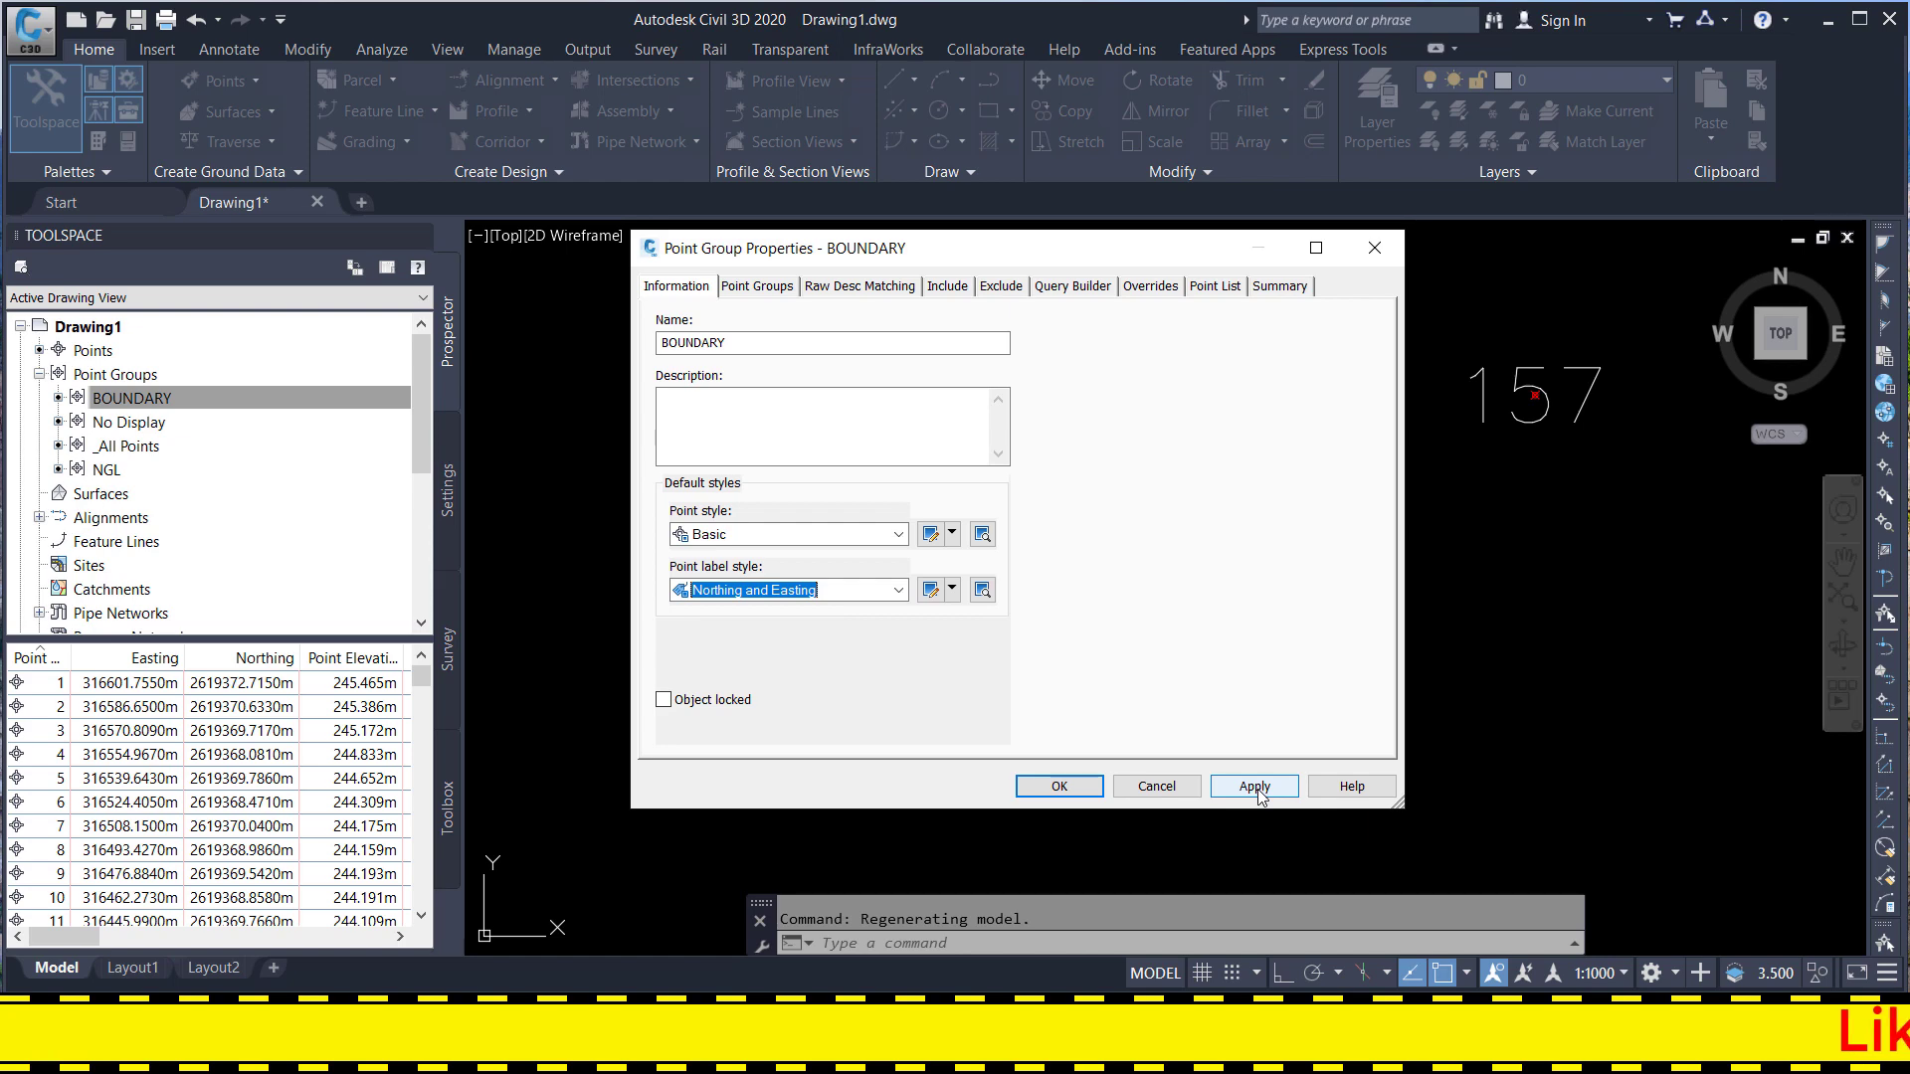
click(1059, 787)
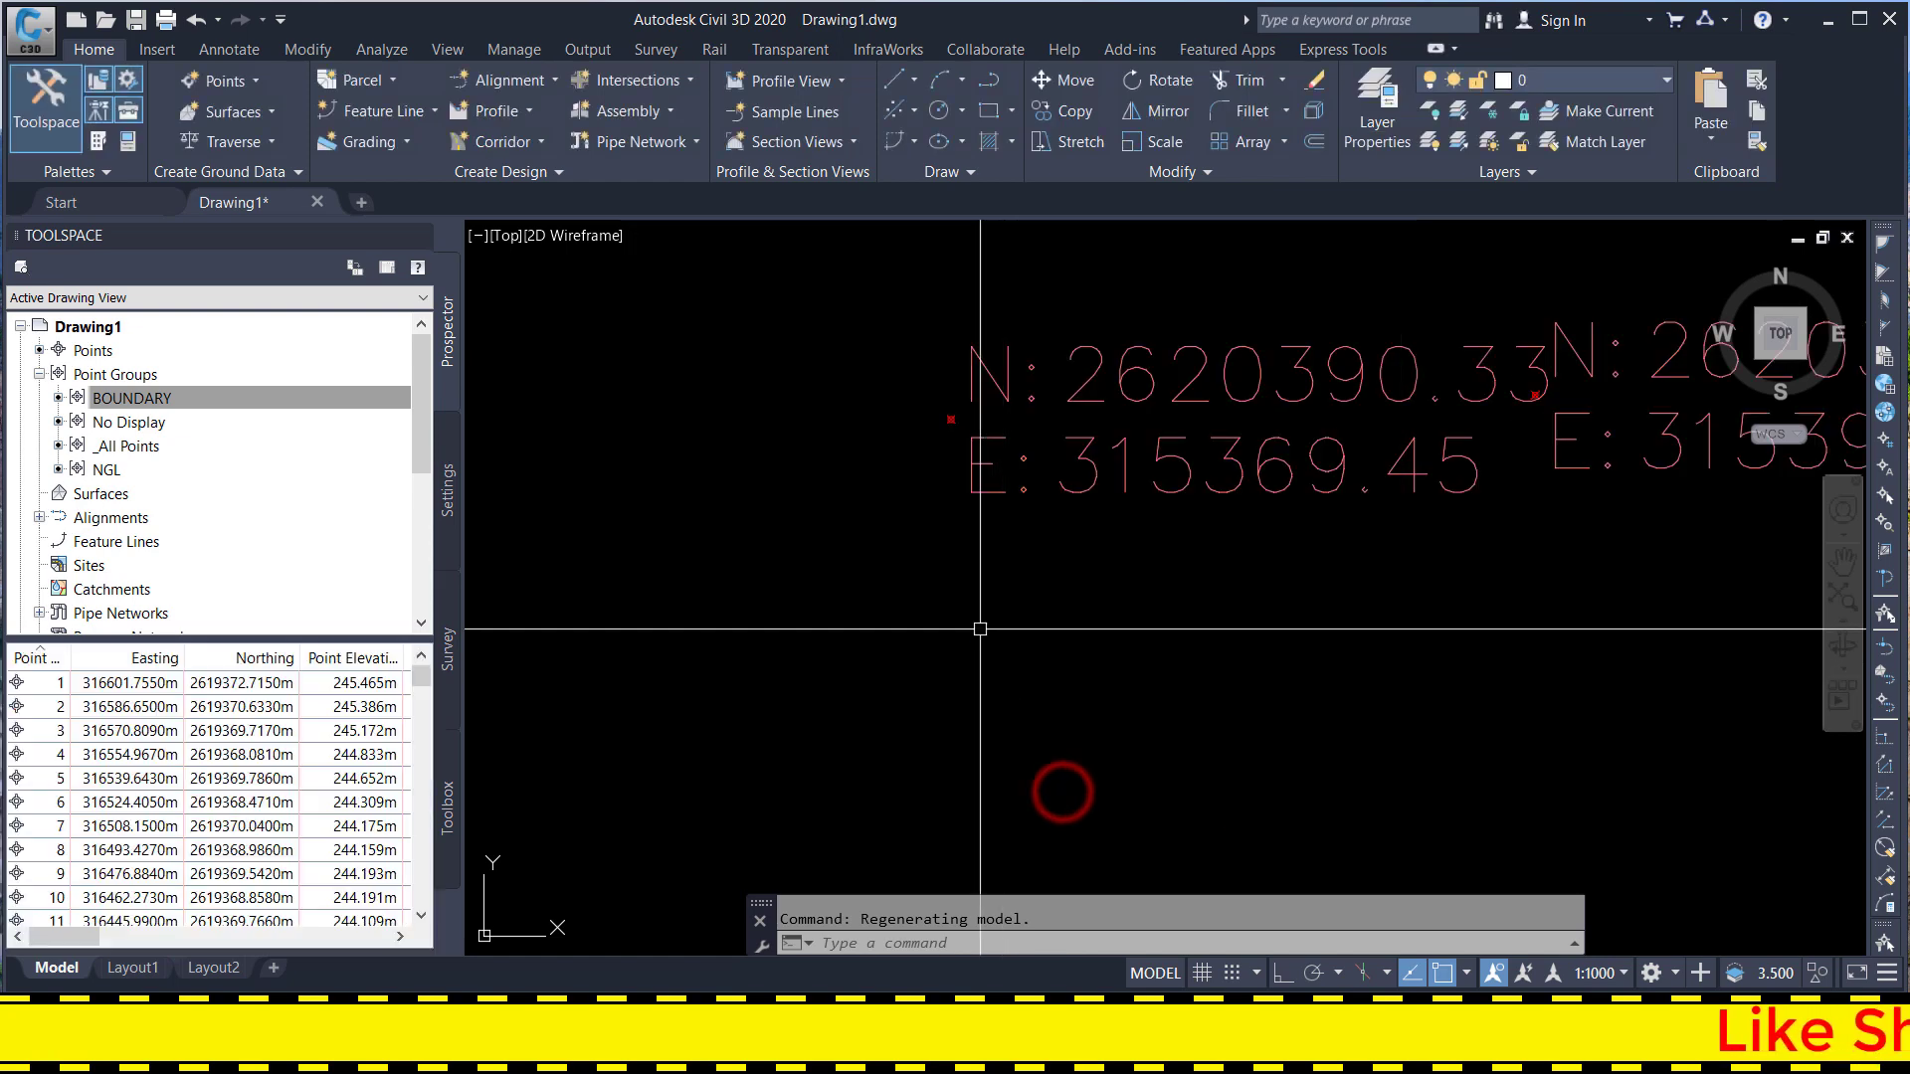
- Change the drawing's annotation scale from 1:1000 to 1:250
scroll(946, 478, down, 2)
scroll(1088, 469, up, 4)
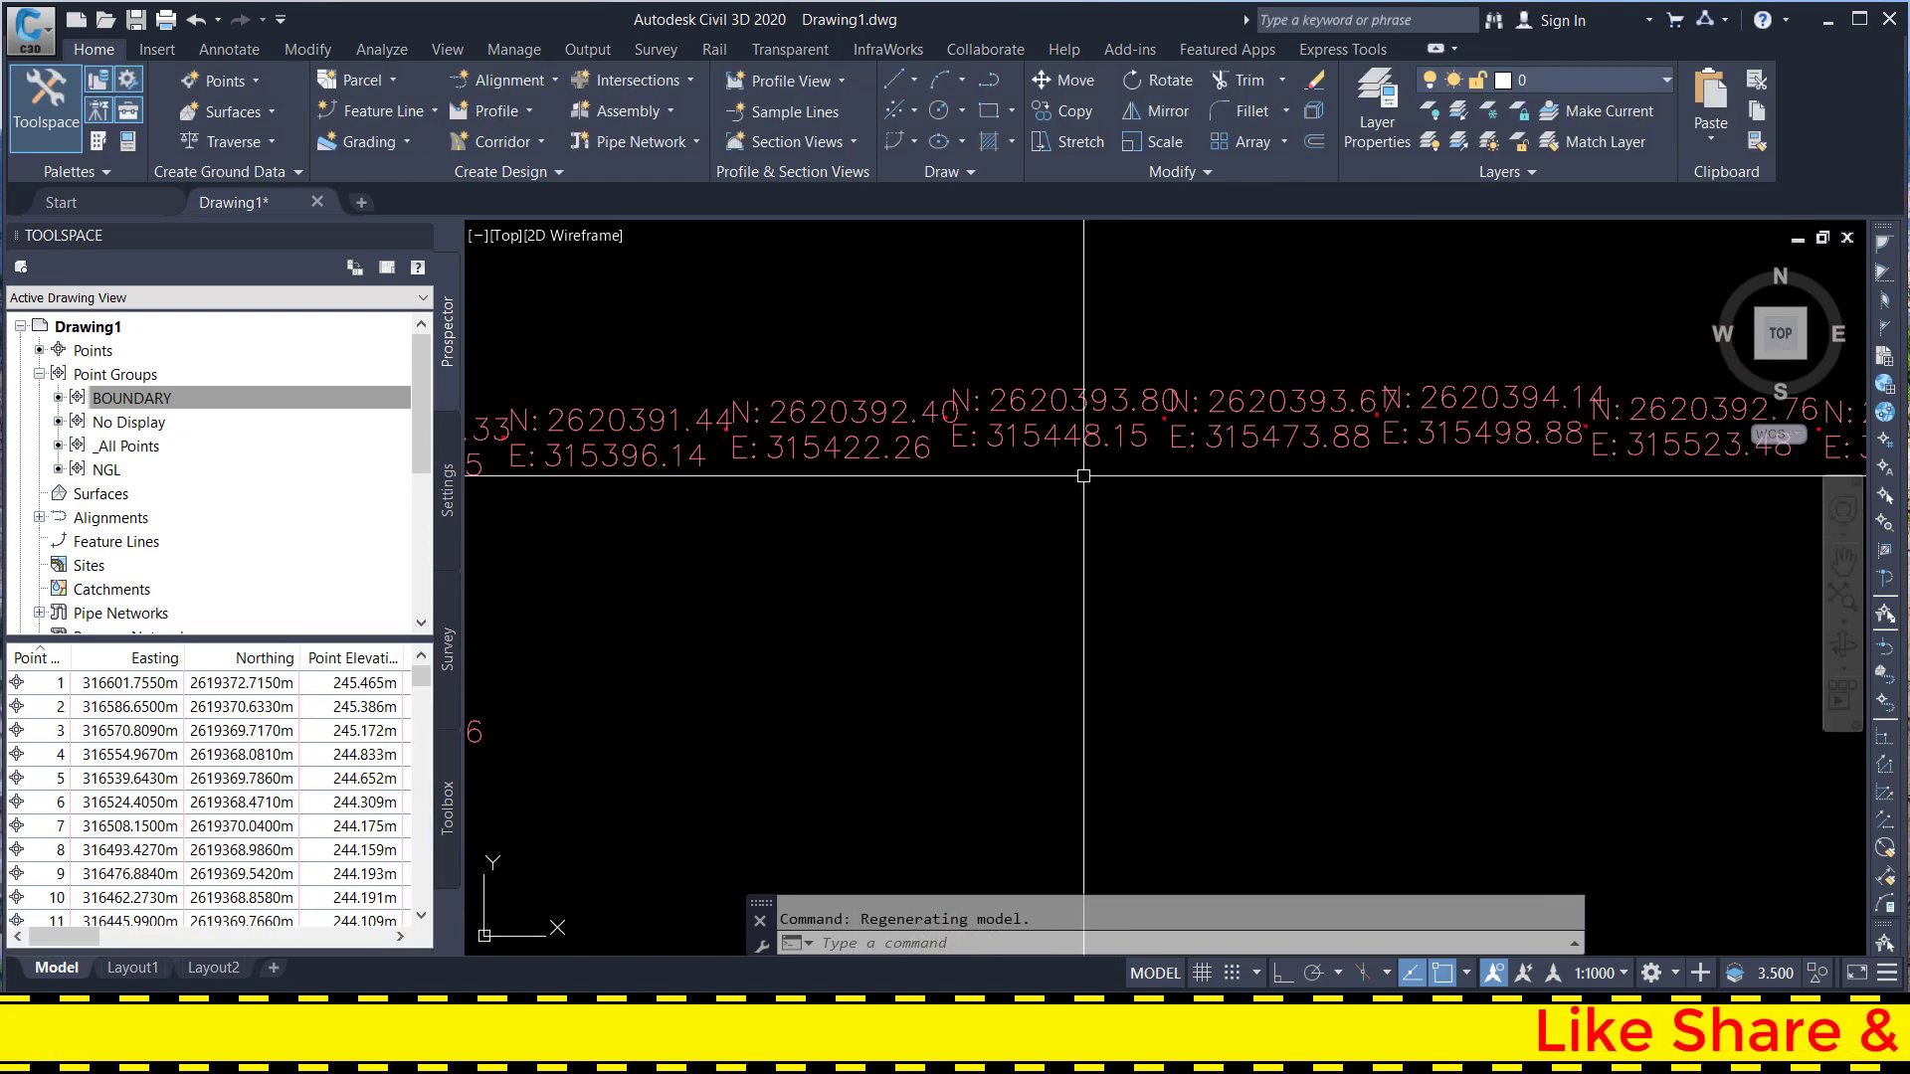
scroll(1038, 402, up, 2)
scroll(930, 362, down, 3)
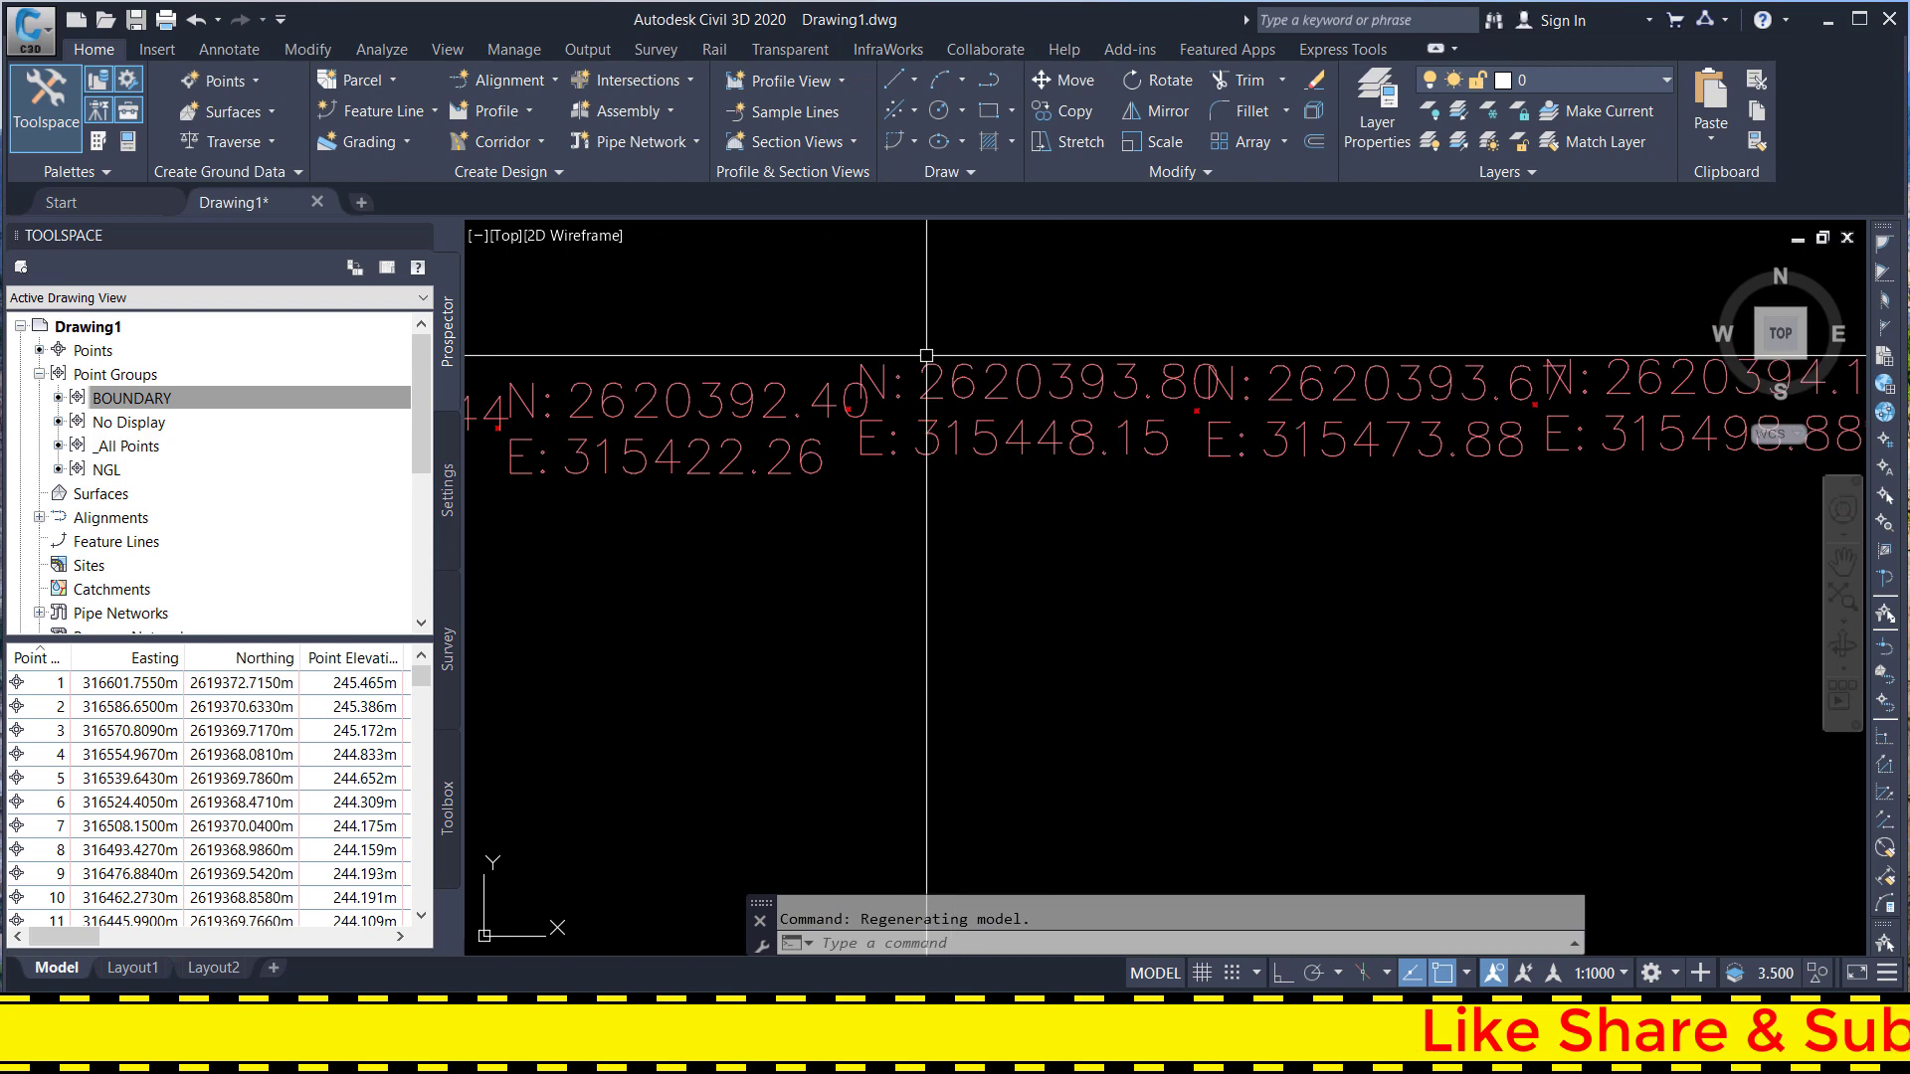
click(1621, 974)
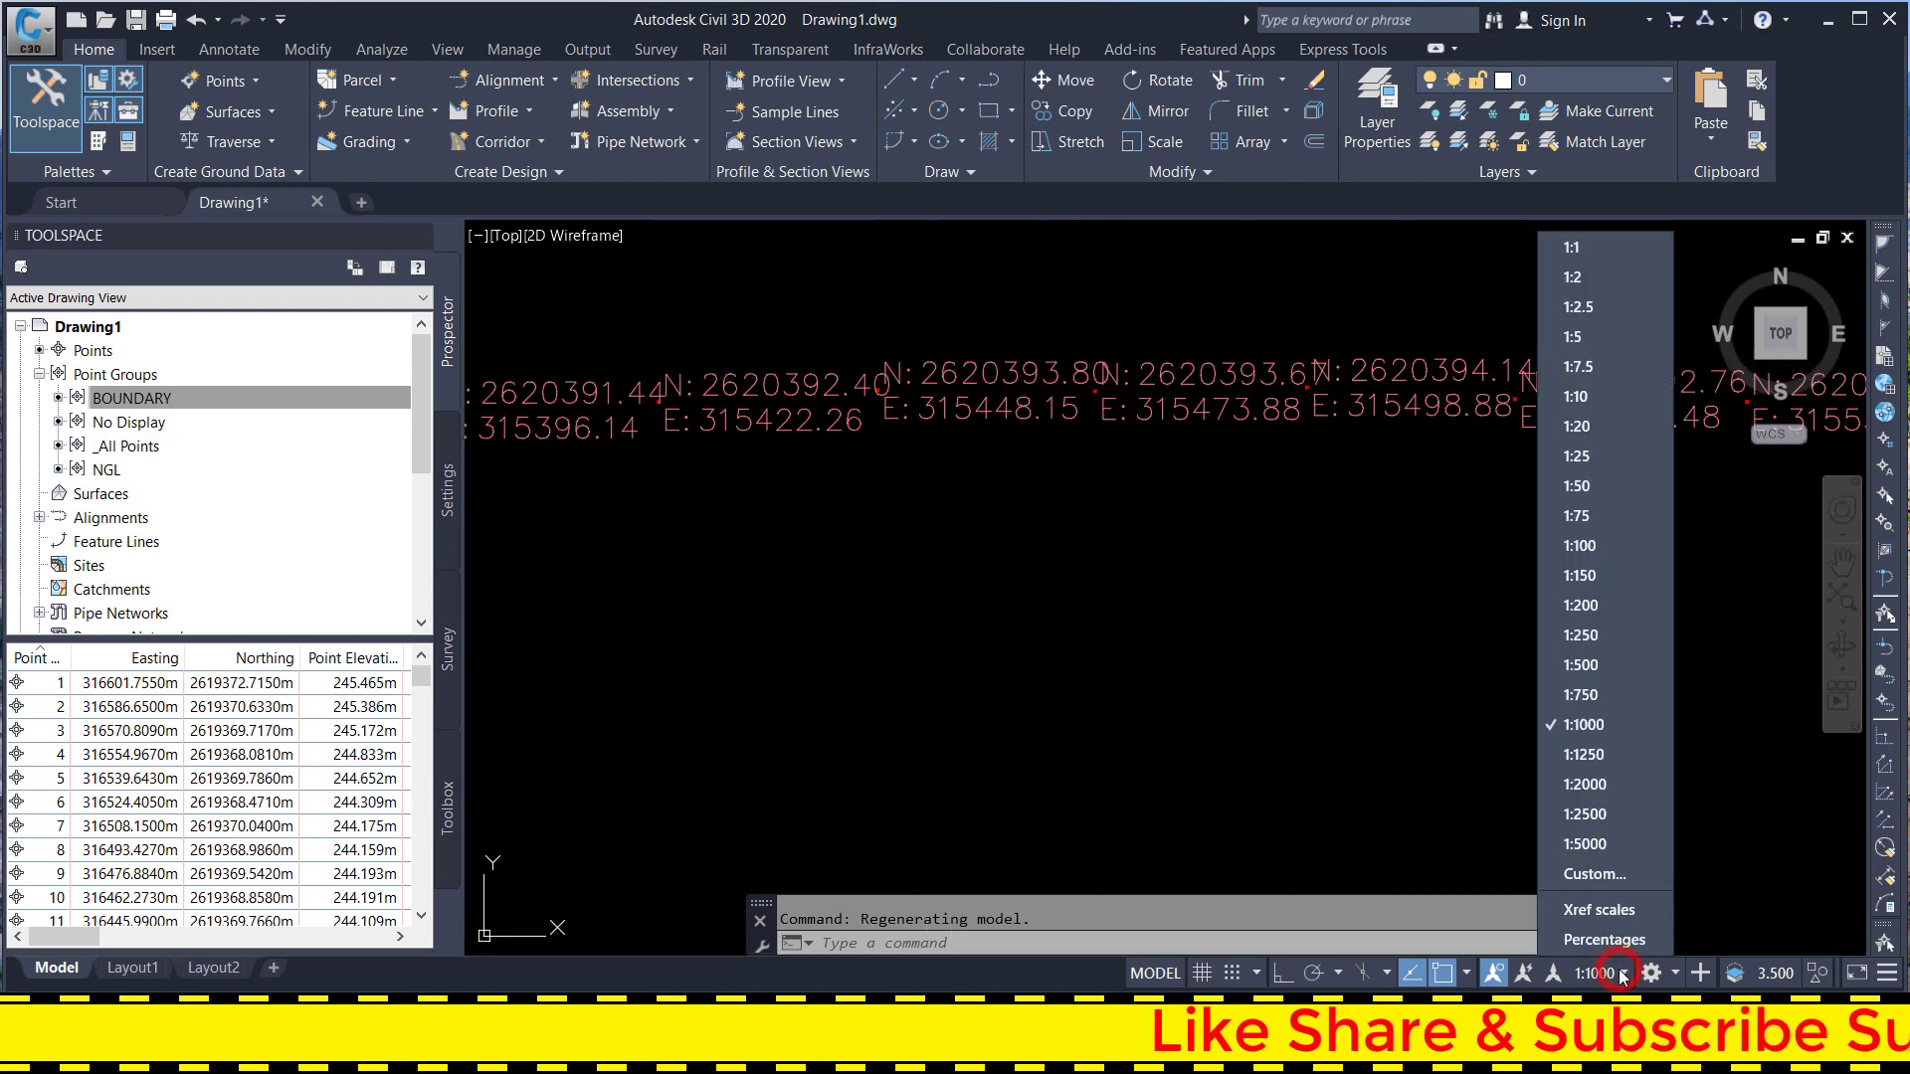
click(1581, 634)
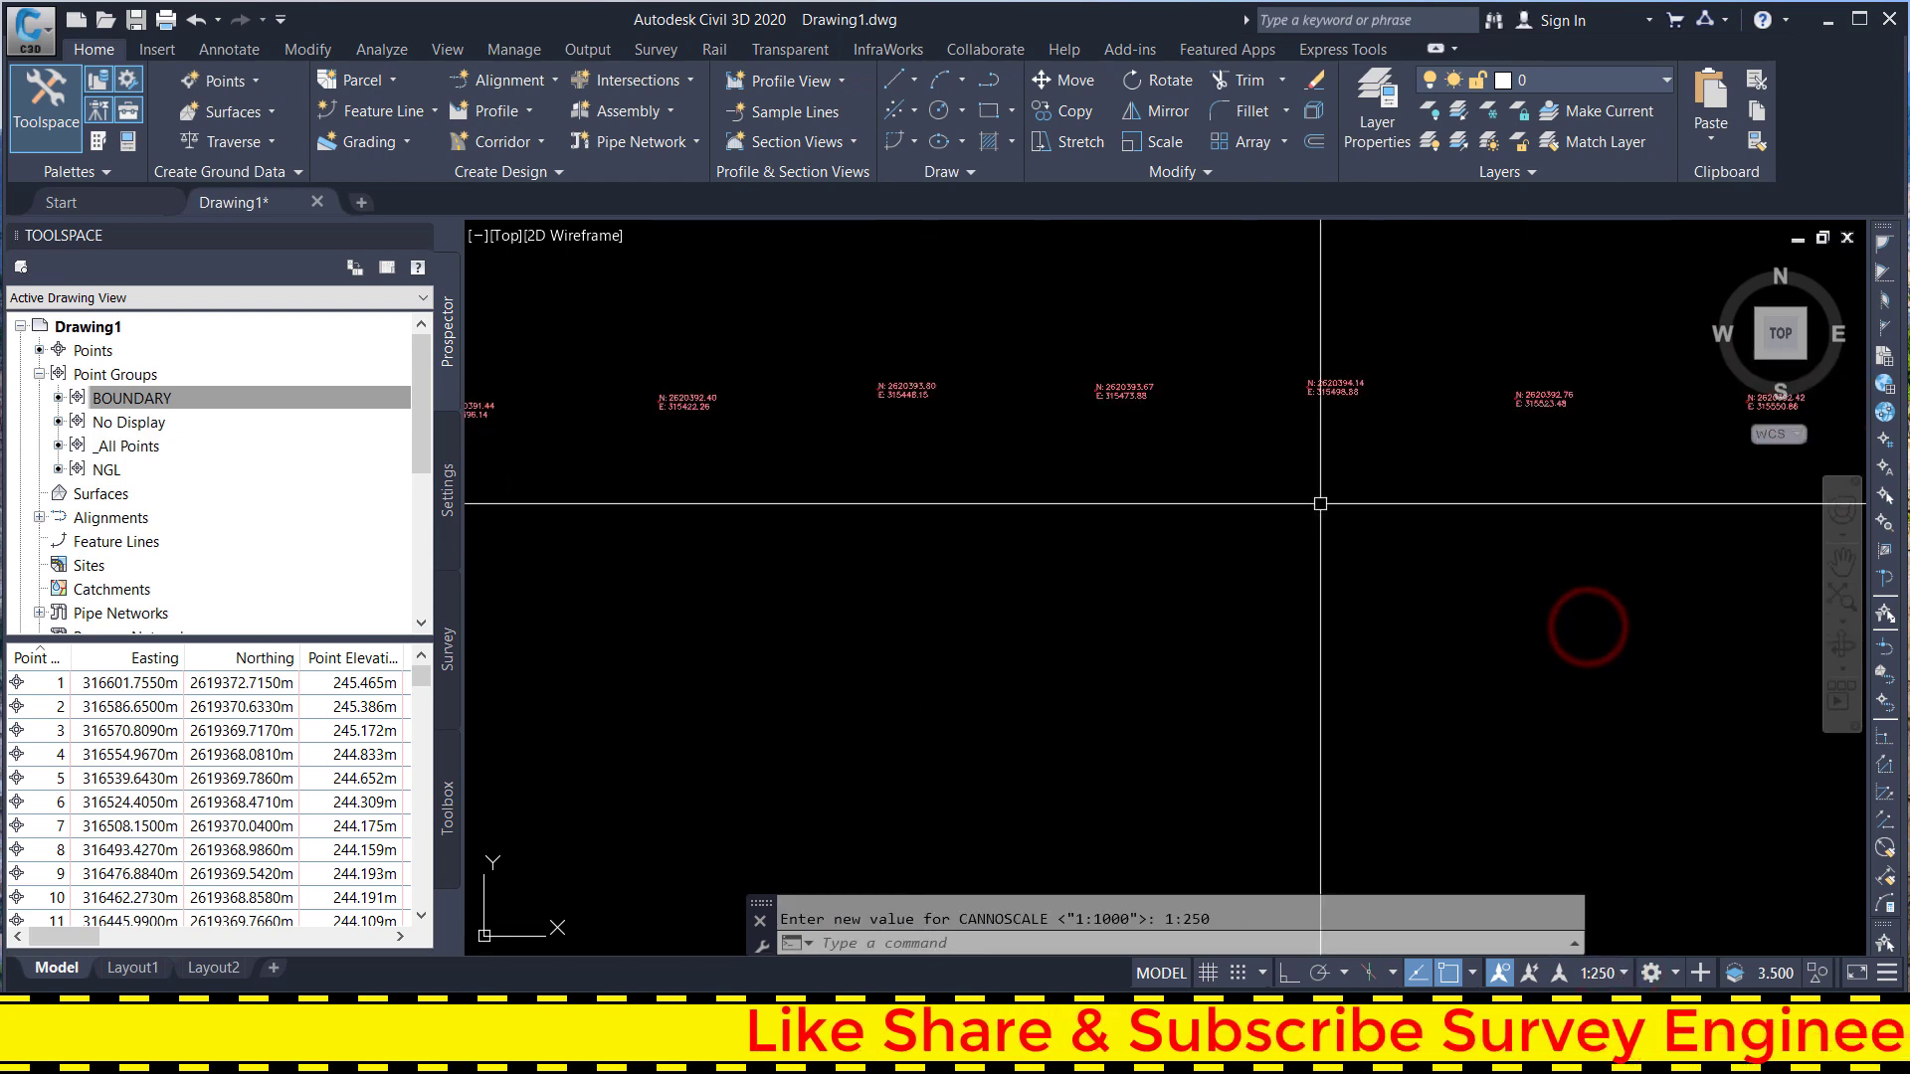
- Reopen the BOUNDARY point group's properties
scroll(1107, 365, up, 4)
scroll(995, 428, down, 2)
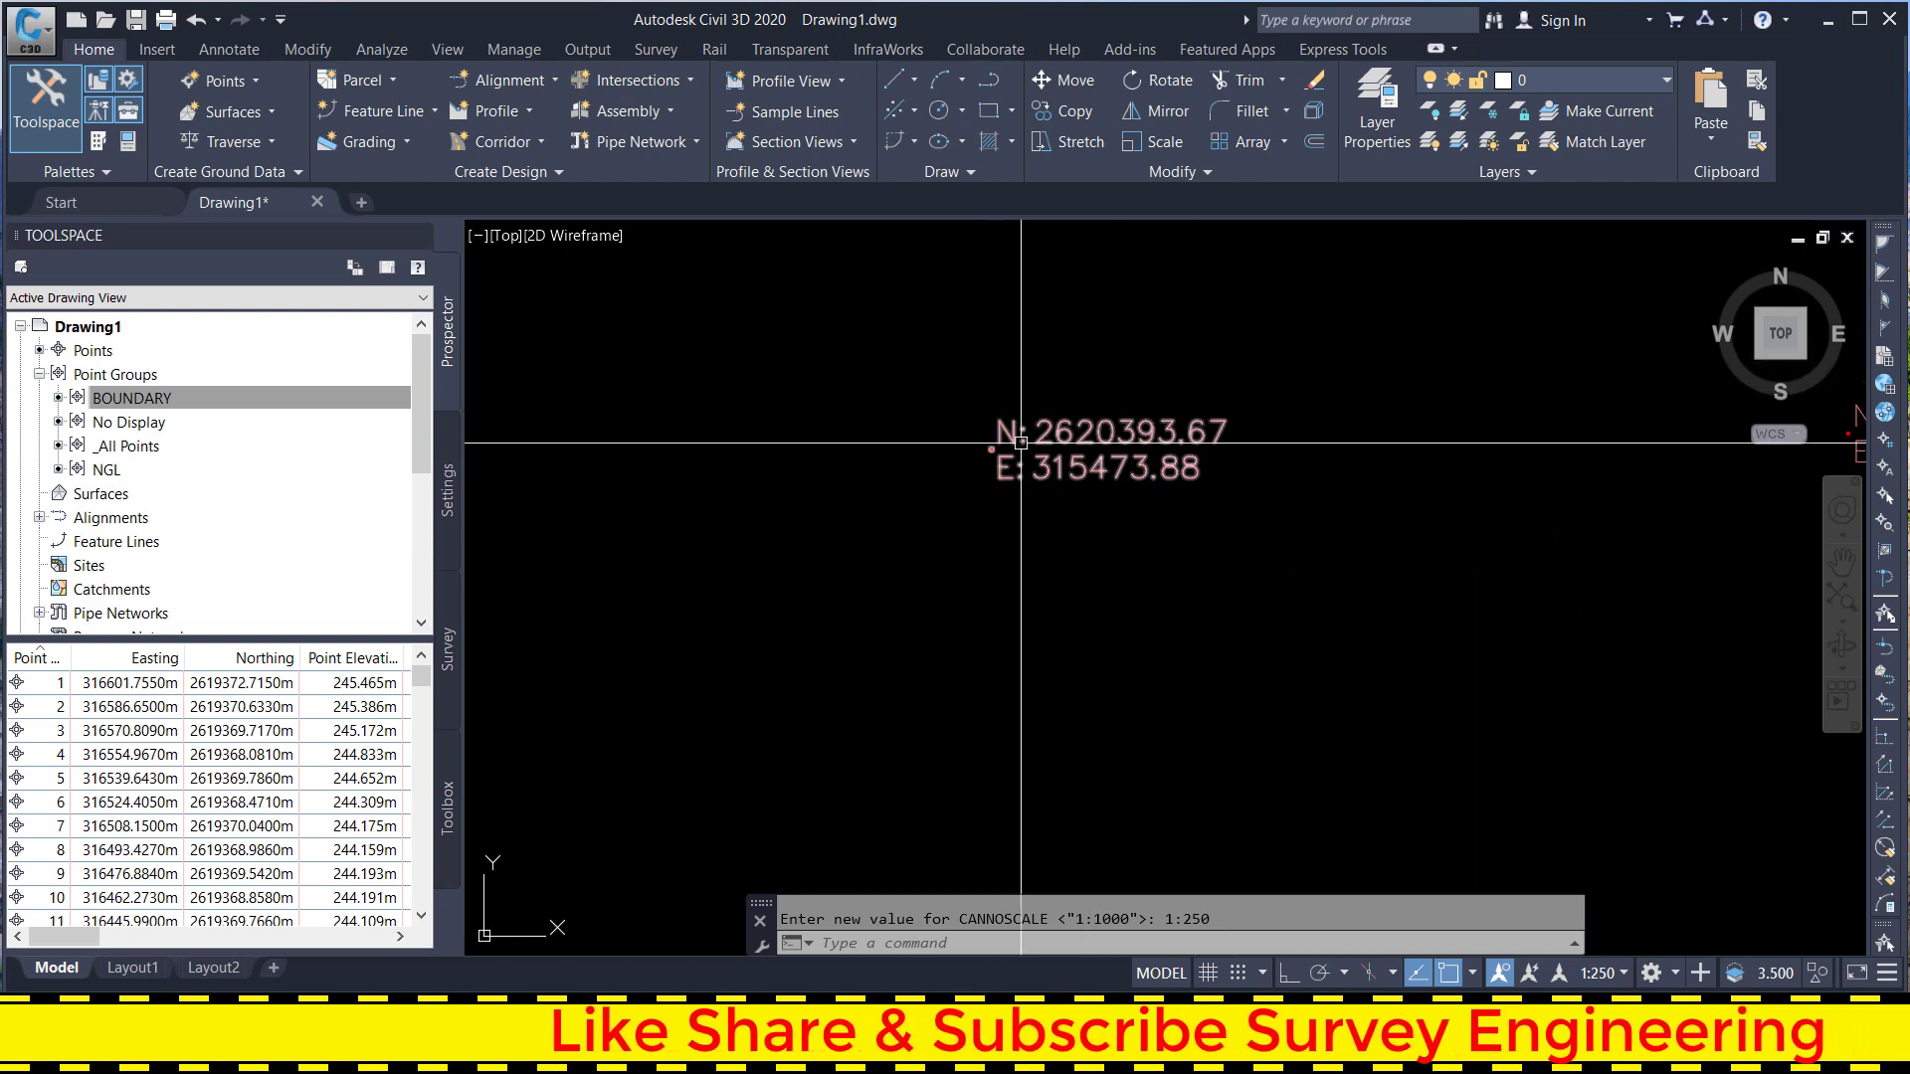
right_click(109, 398)
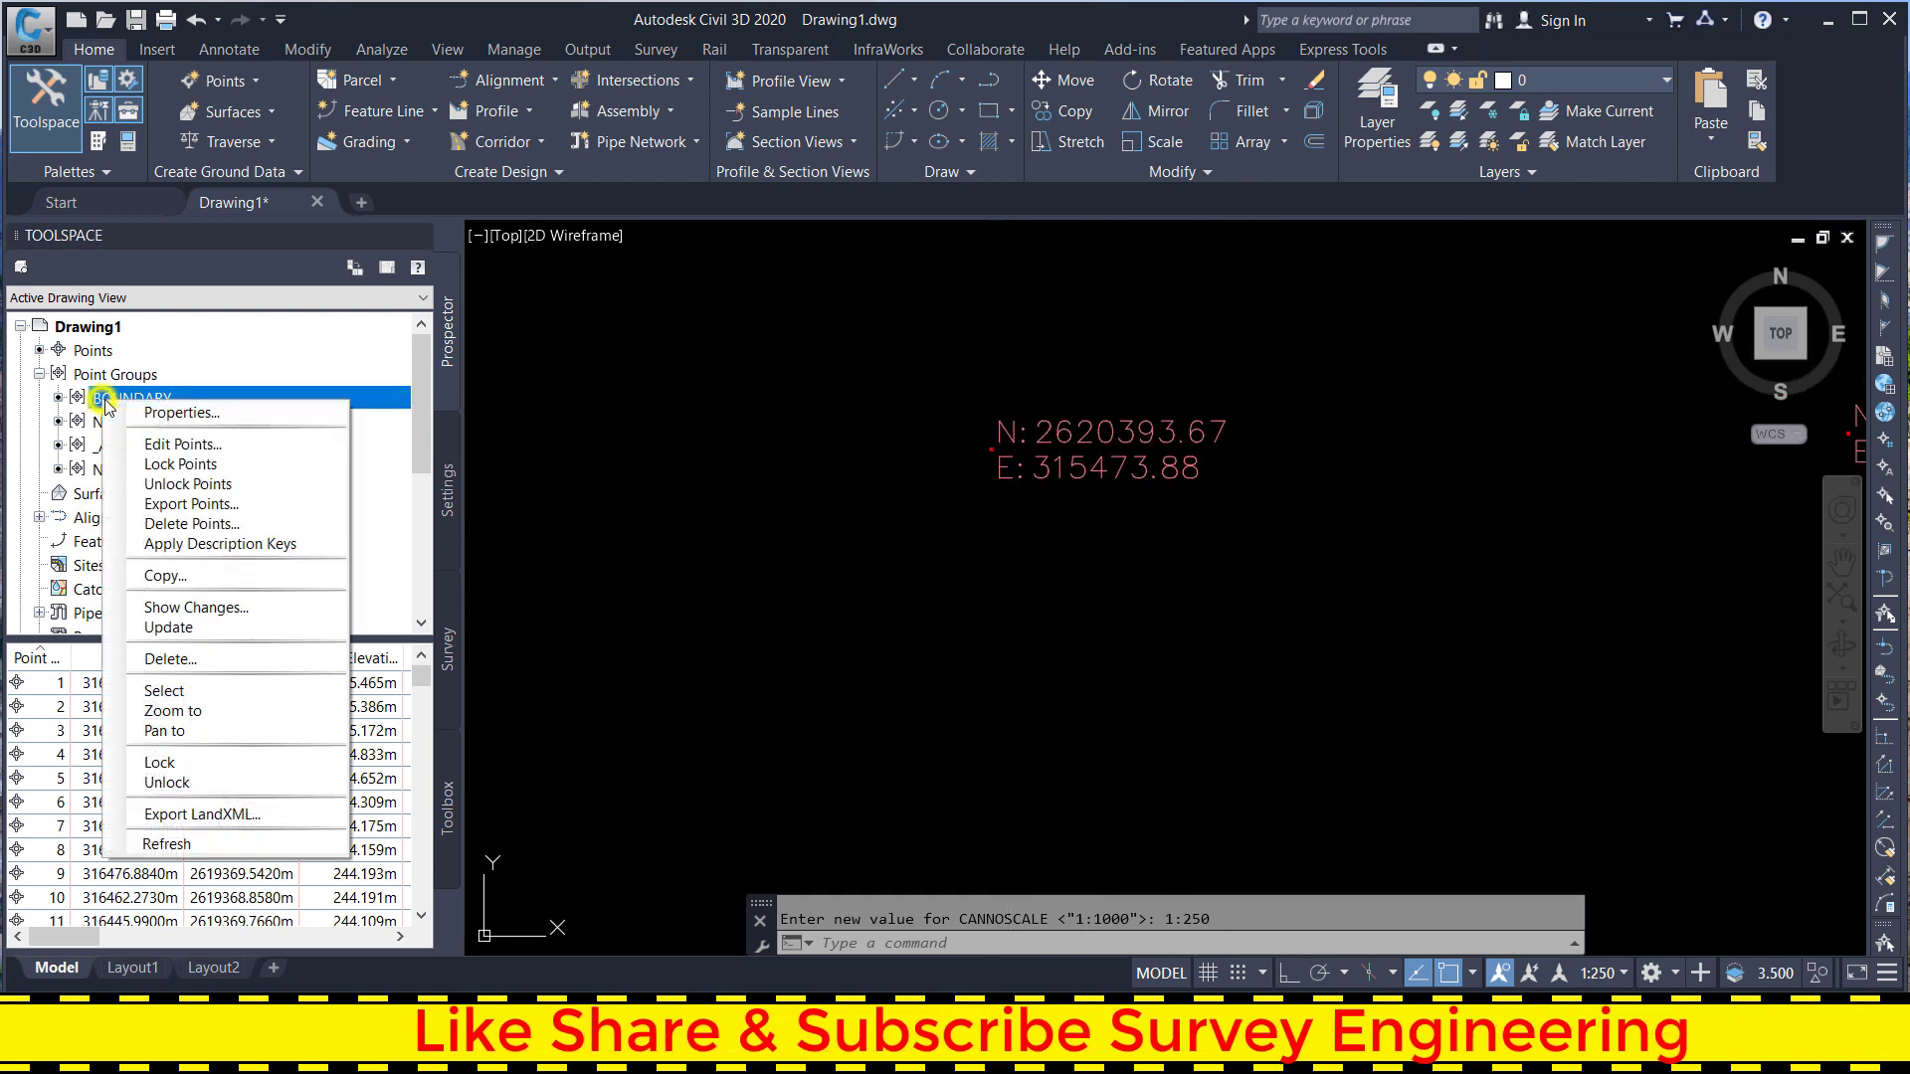
click(179, 424)
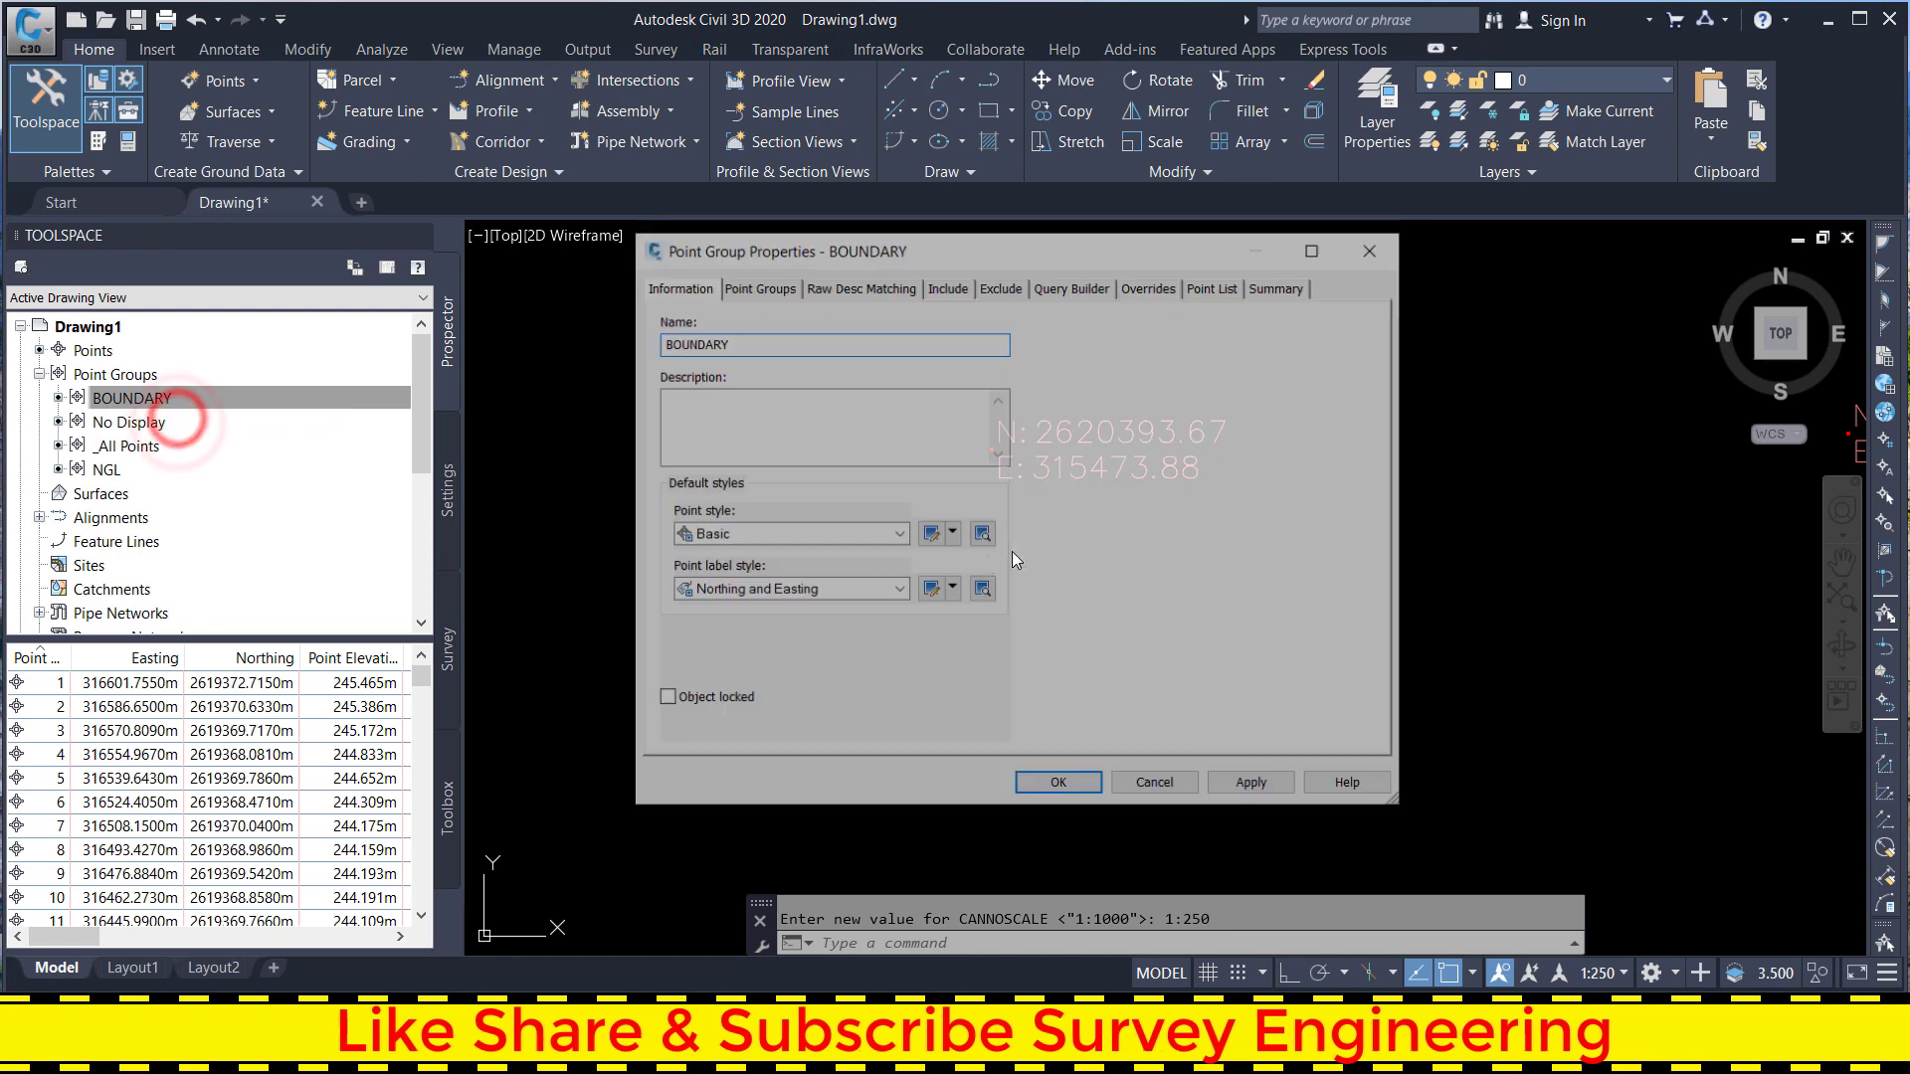
- Open the Northing and Easting label style's contents in the Text Component Editor and delete all existing text
click(815, 590)
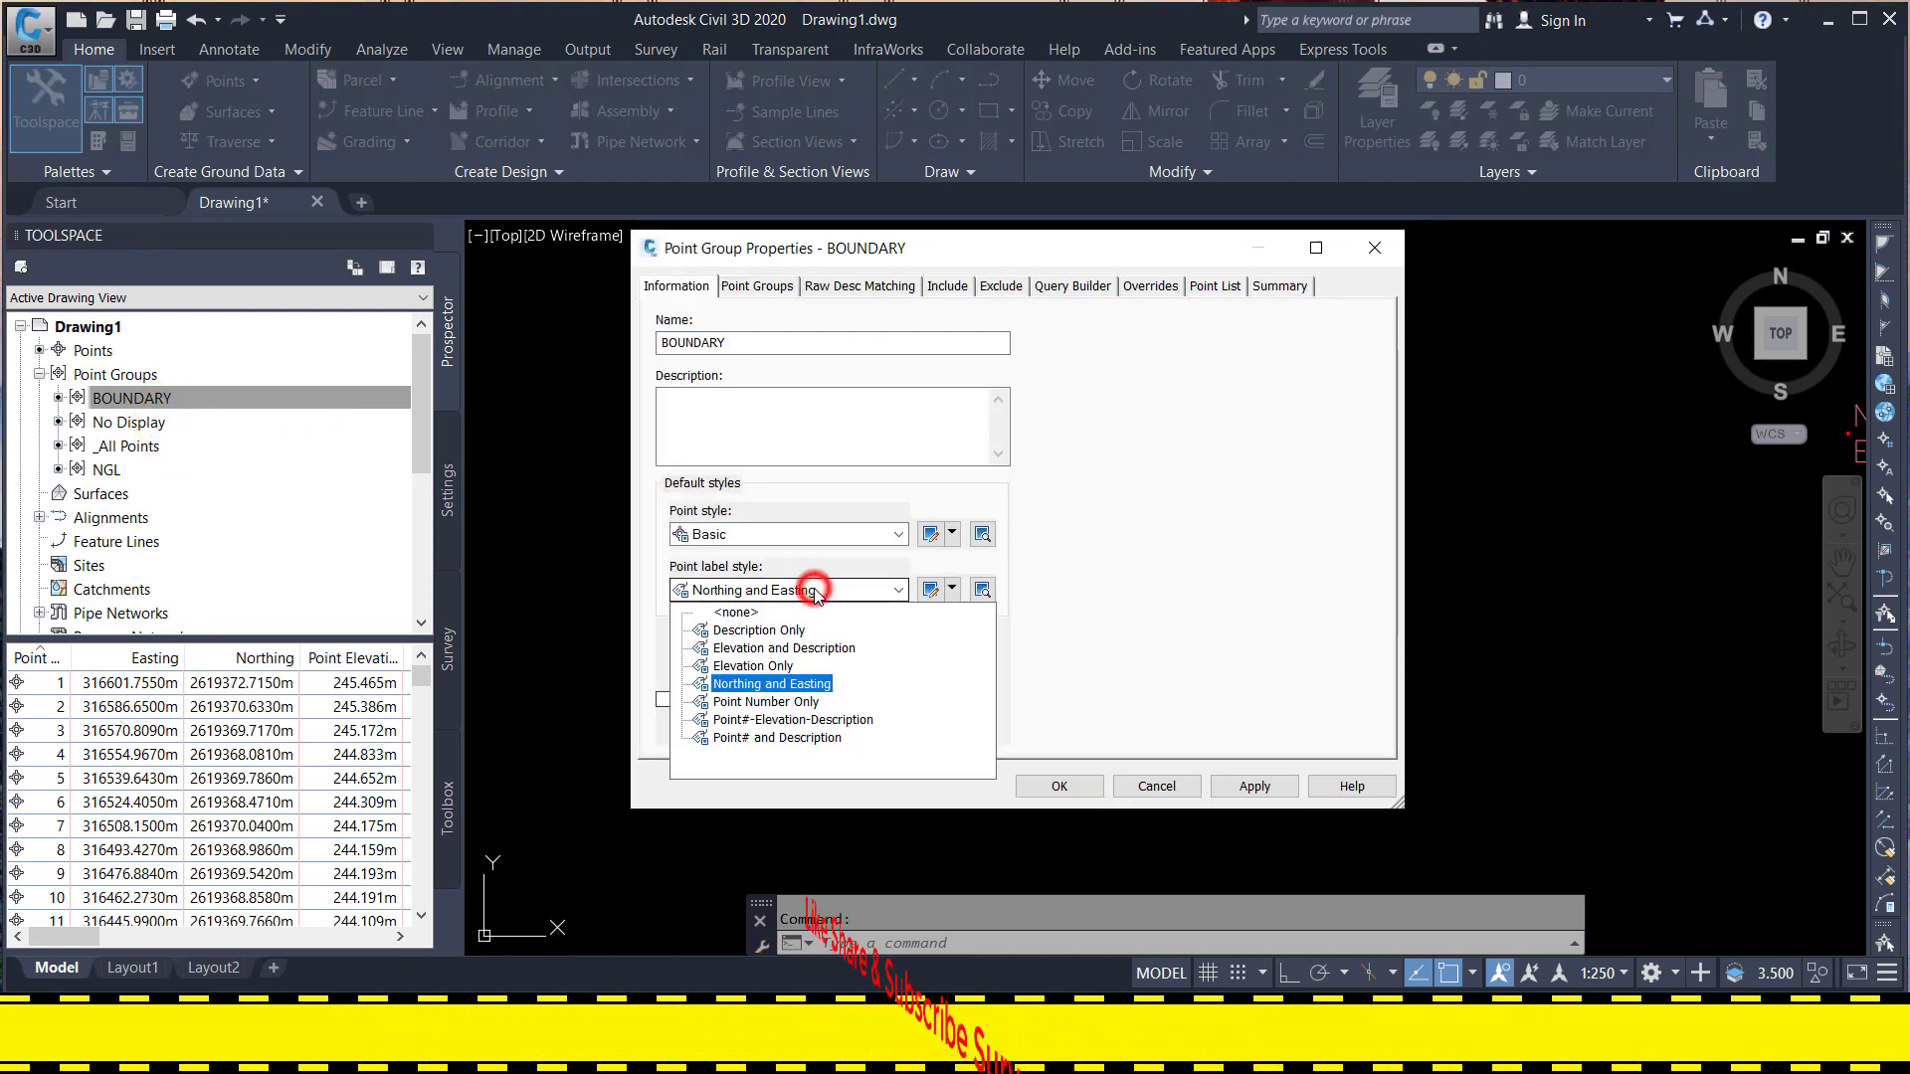
click(930, 591)
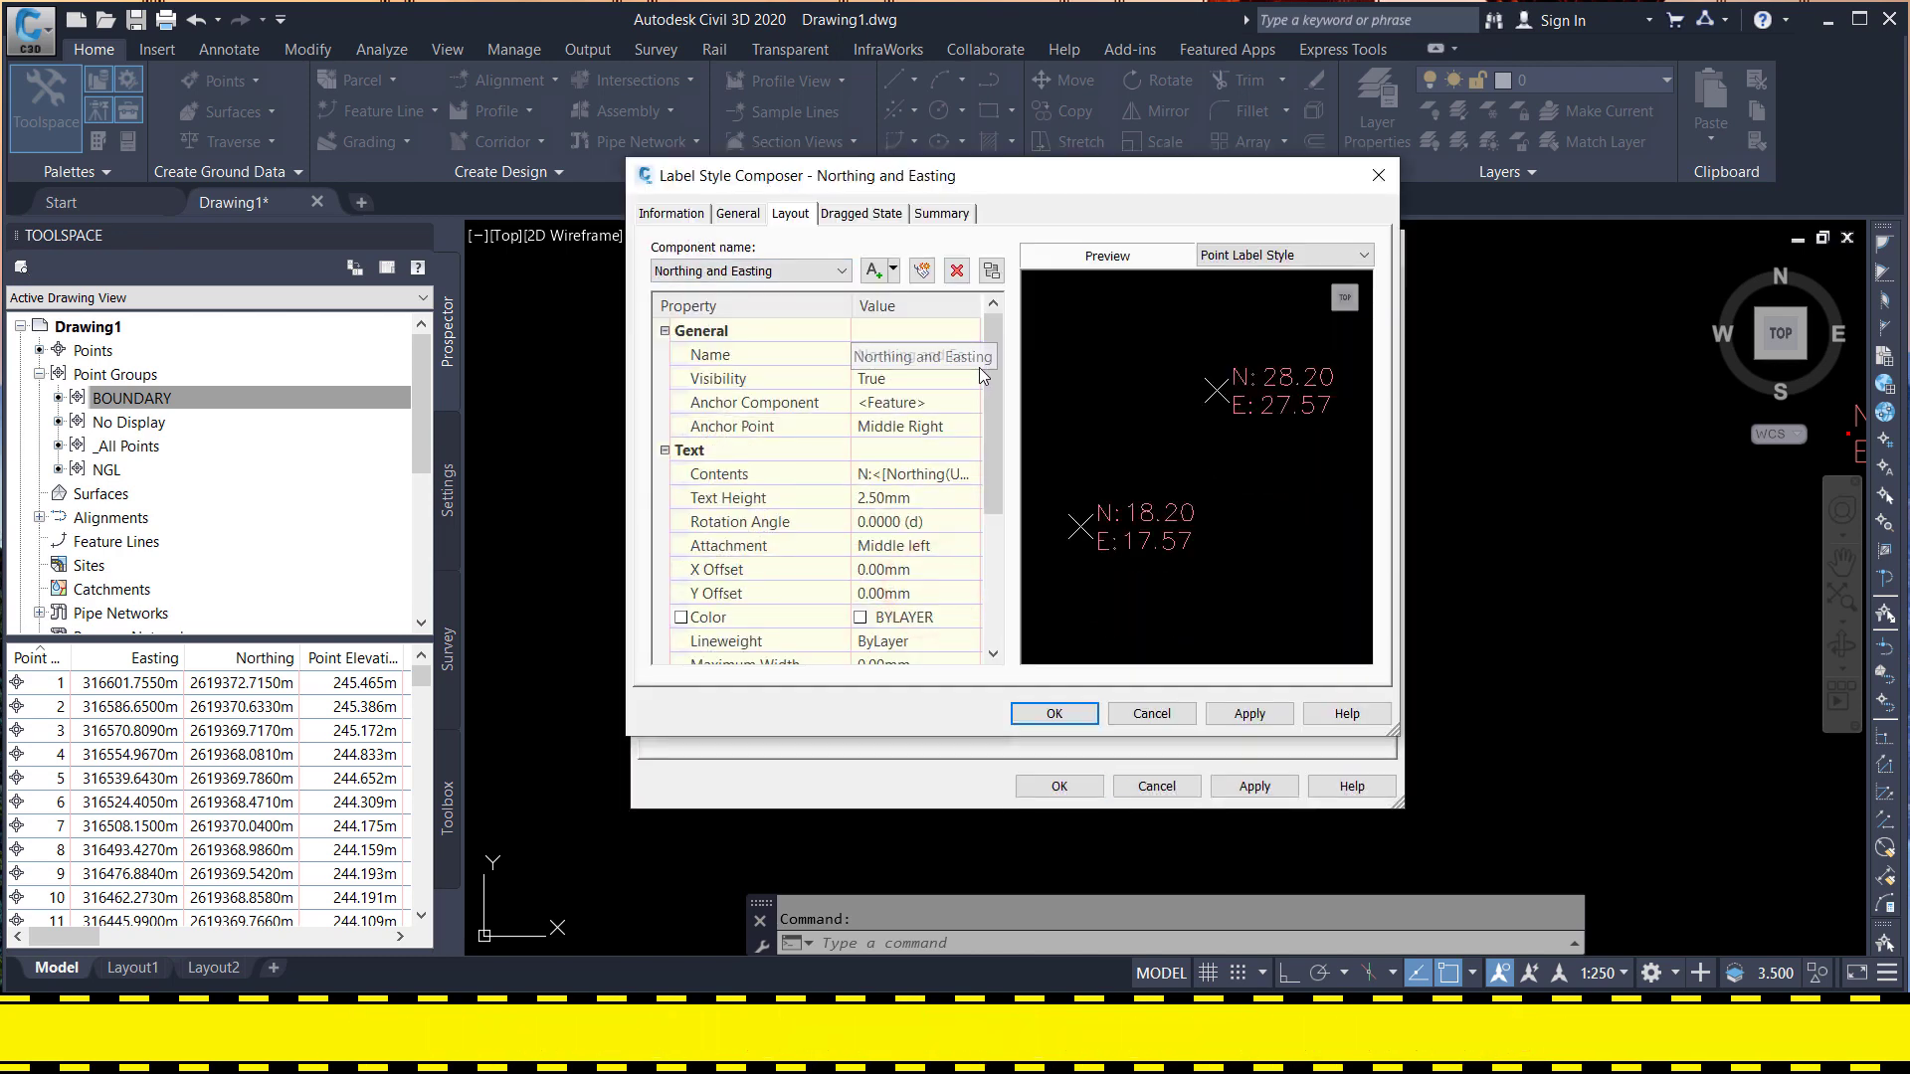
click(935, 475)
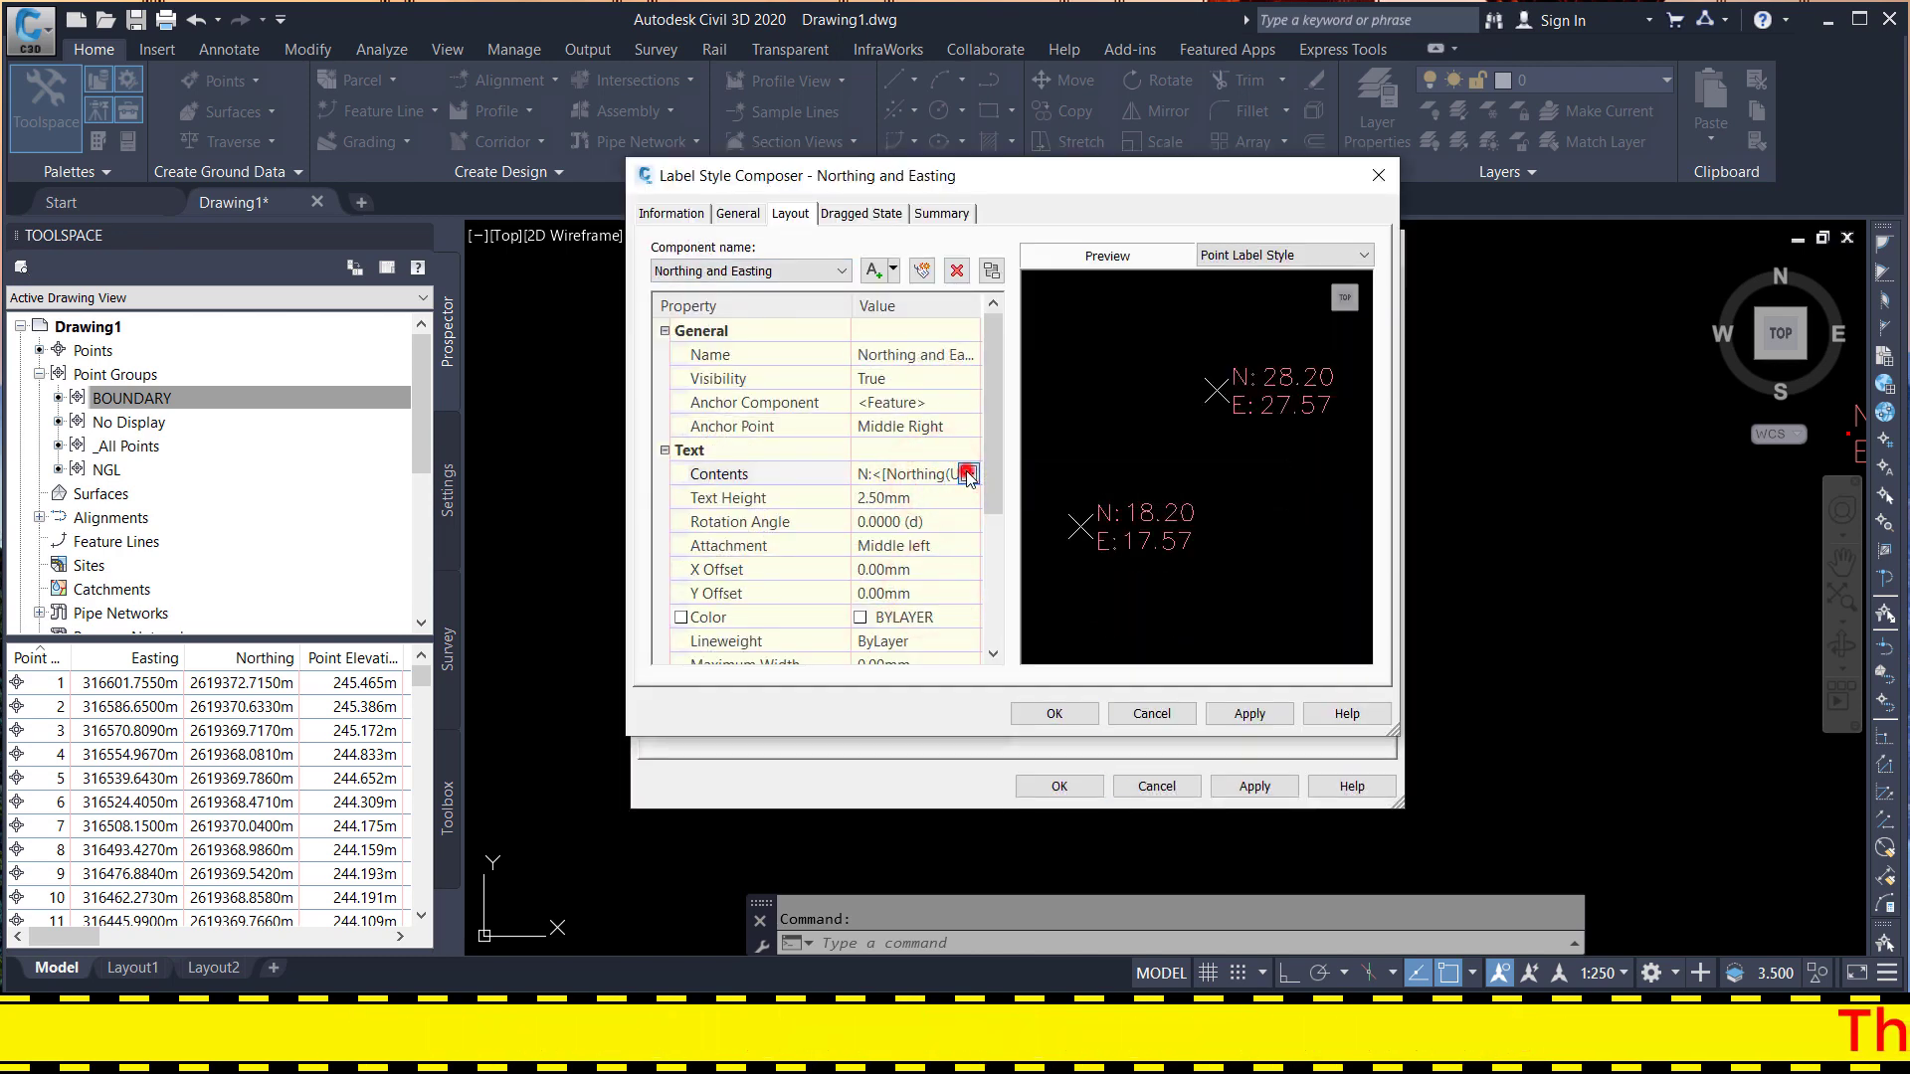
click(968, 475)
click(1056, 469)
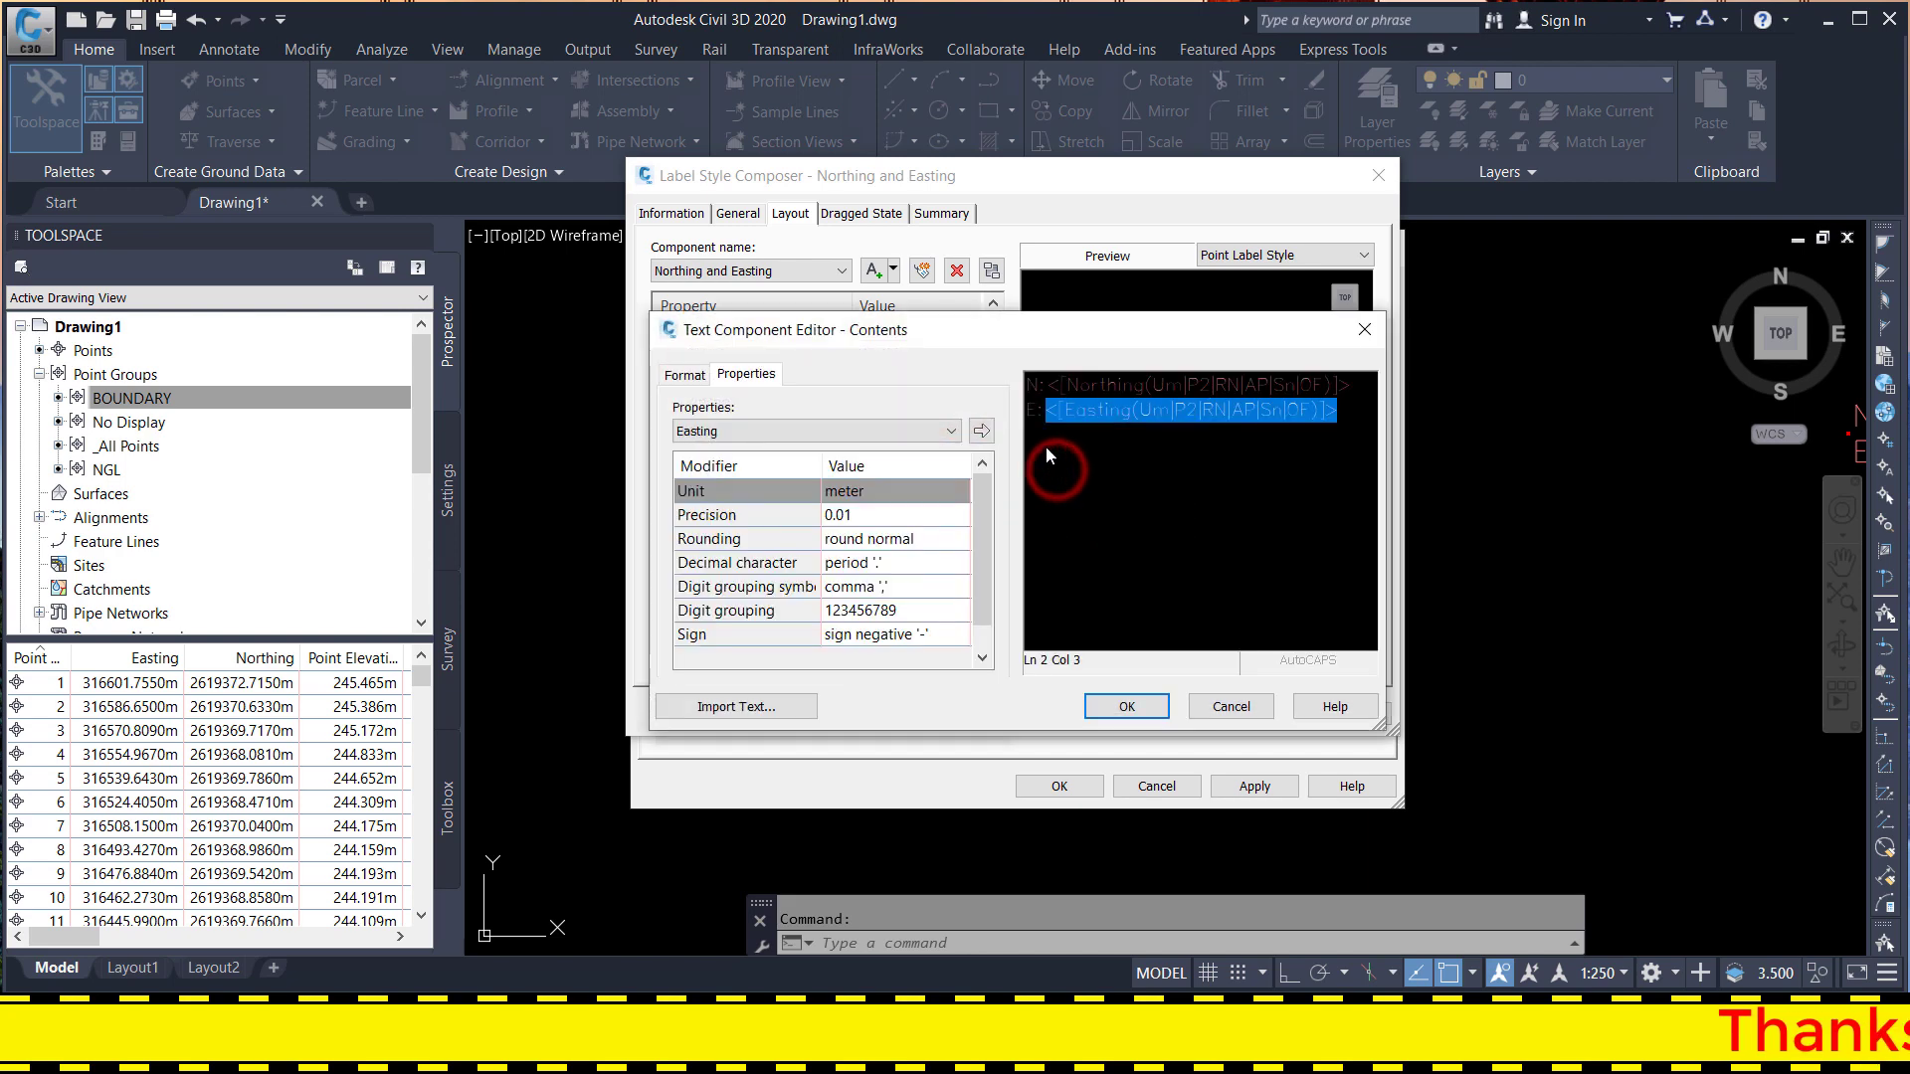
drag(1042, 443, 1032, 435)
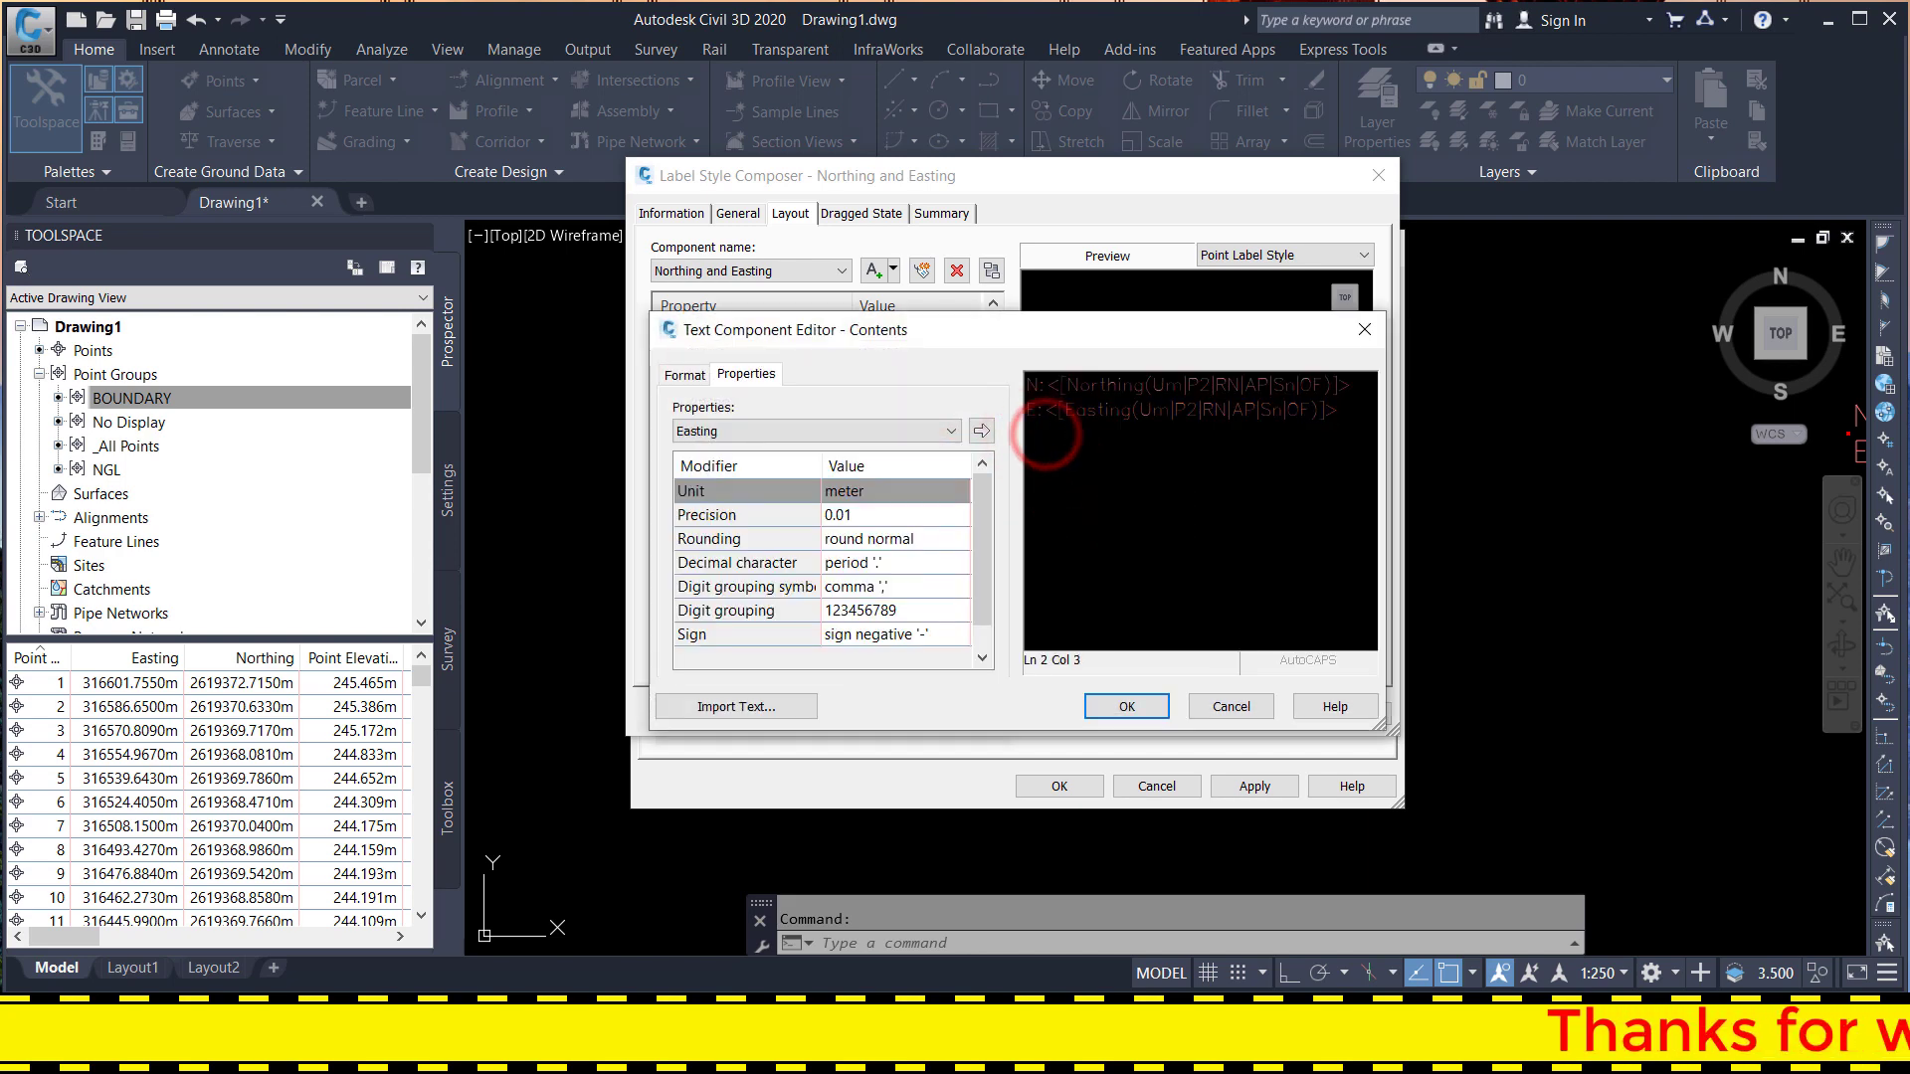
click(1067, 425)
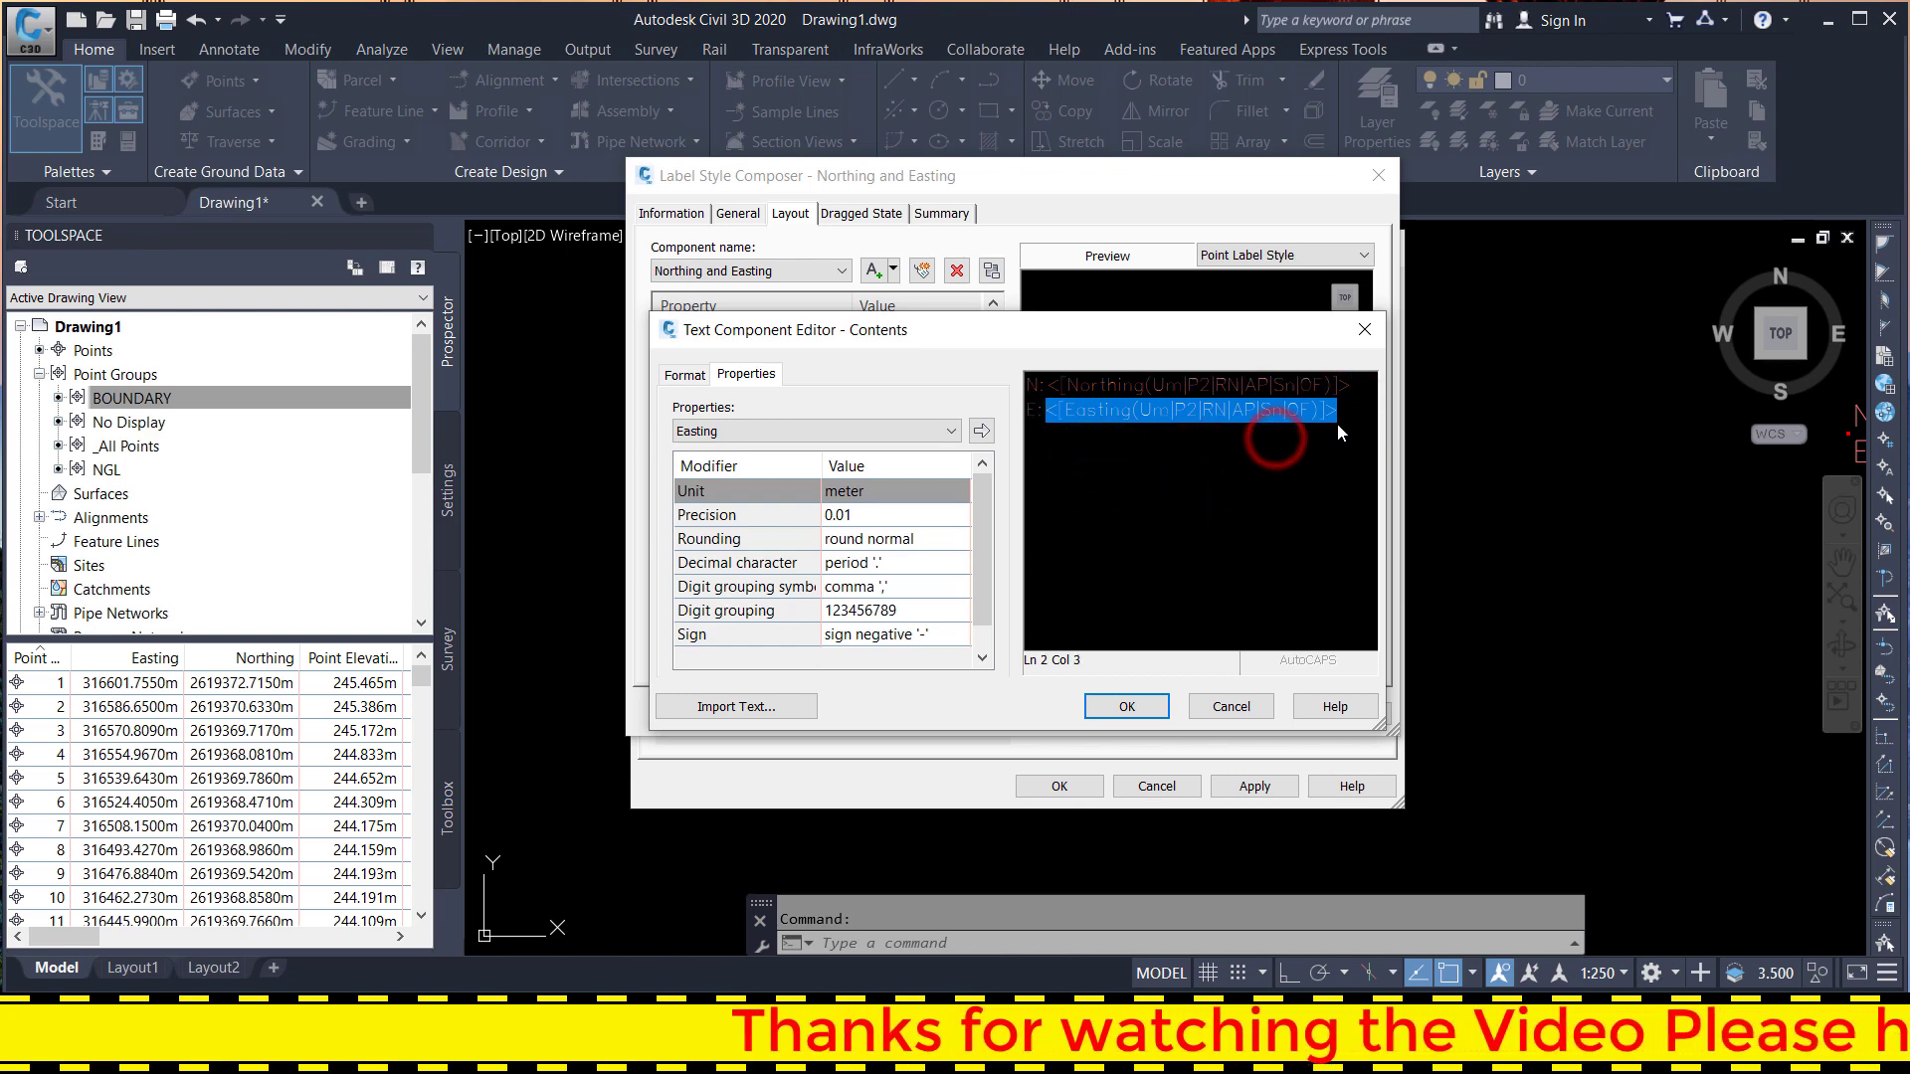
key(ctrl+a)
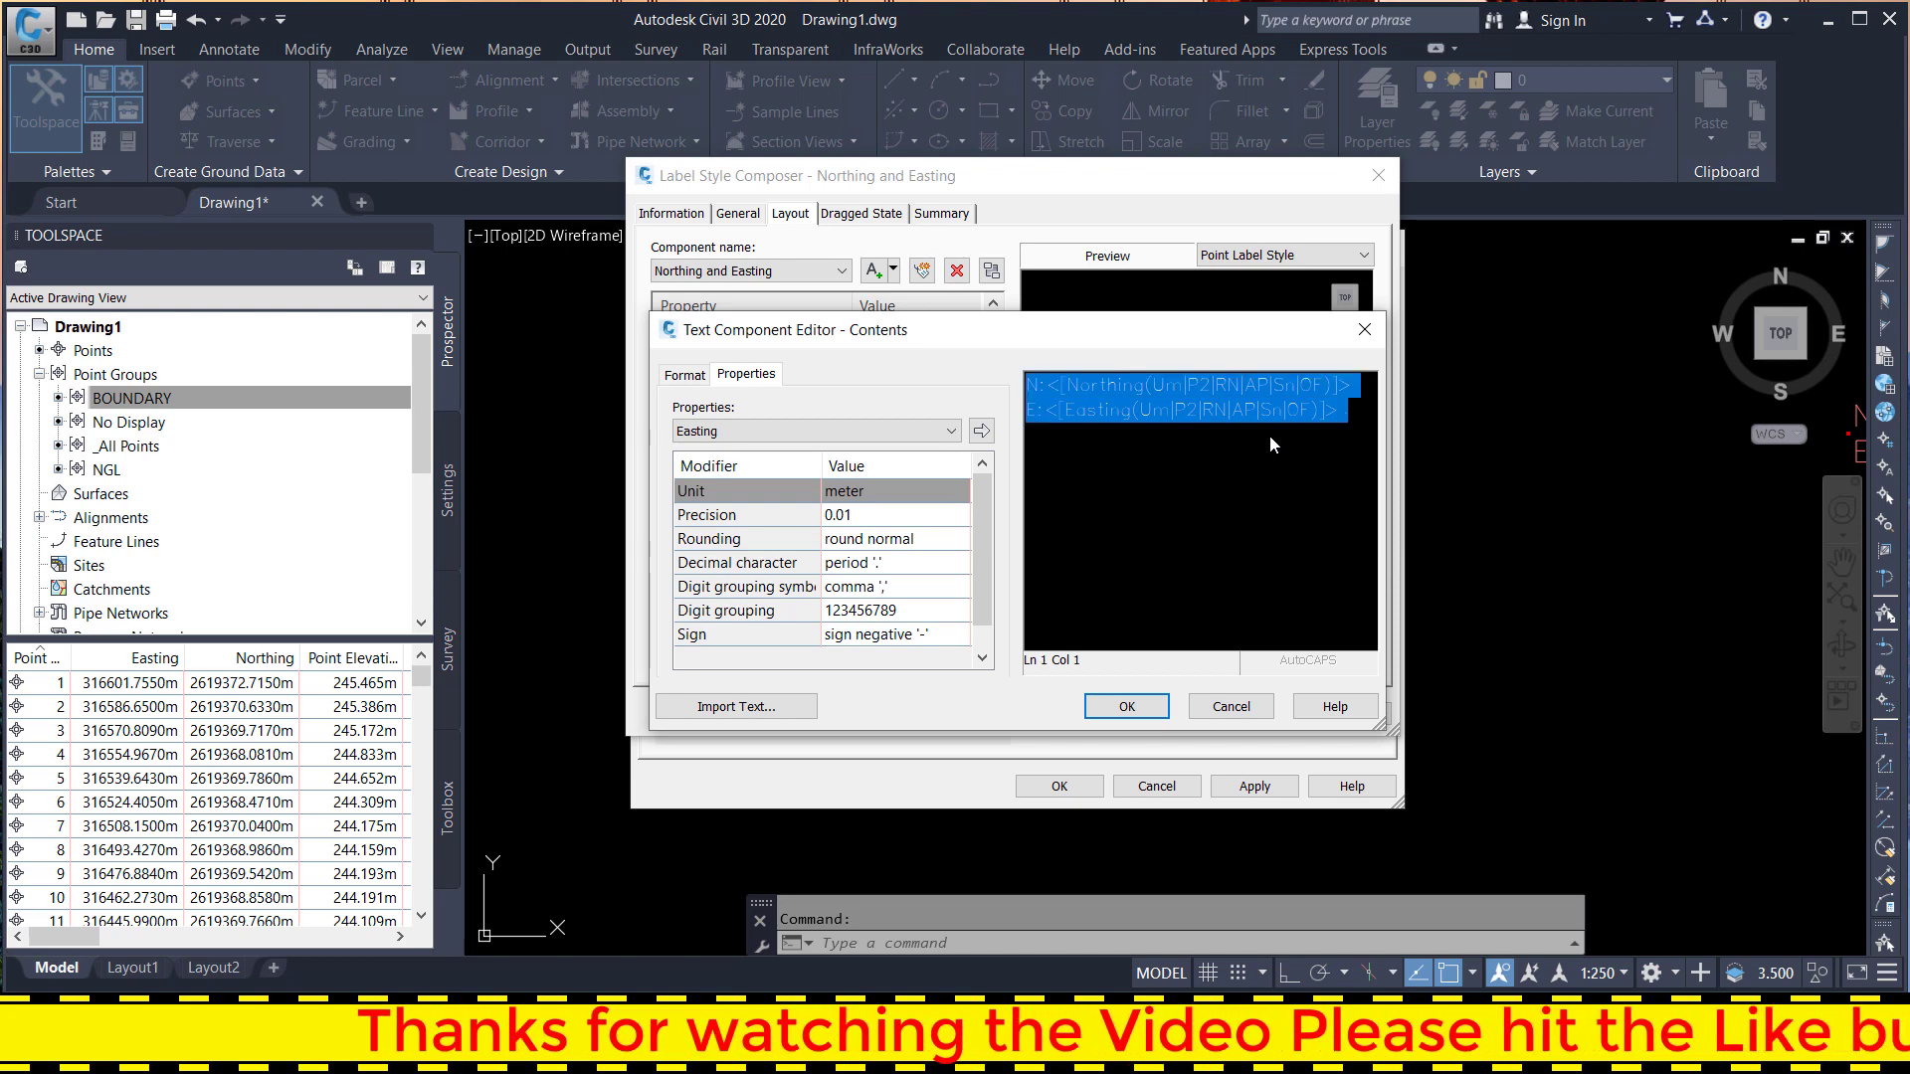
key(Delete)
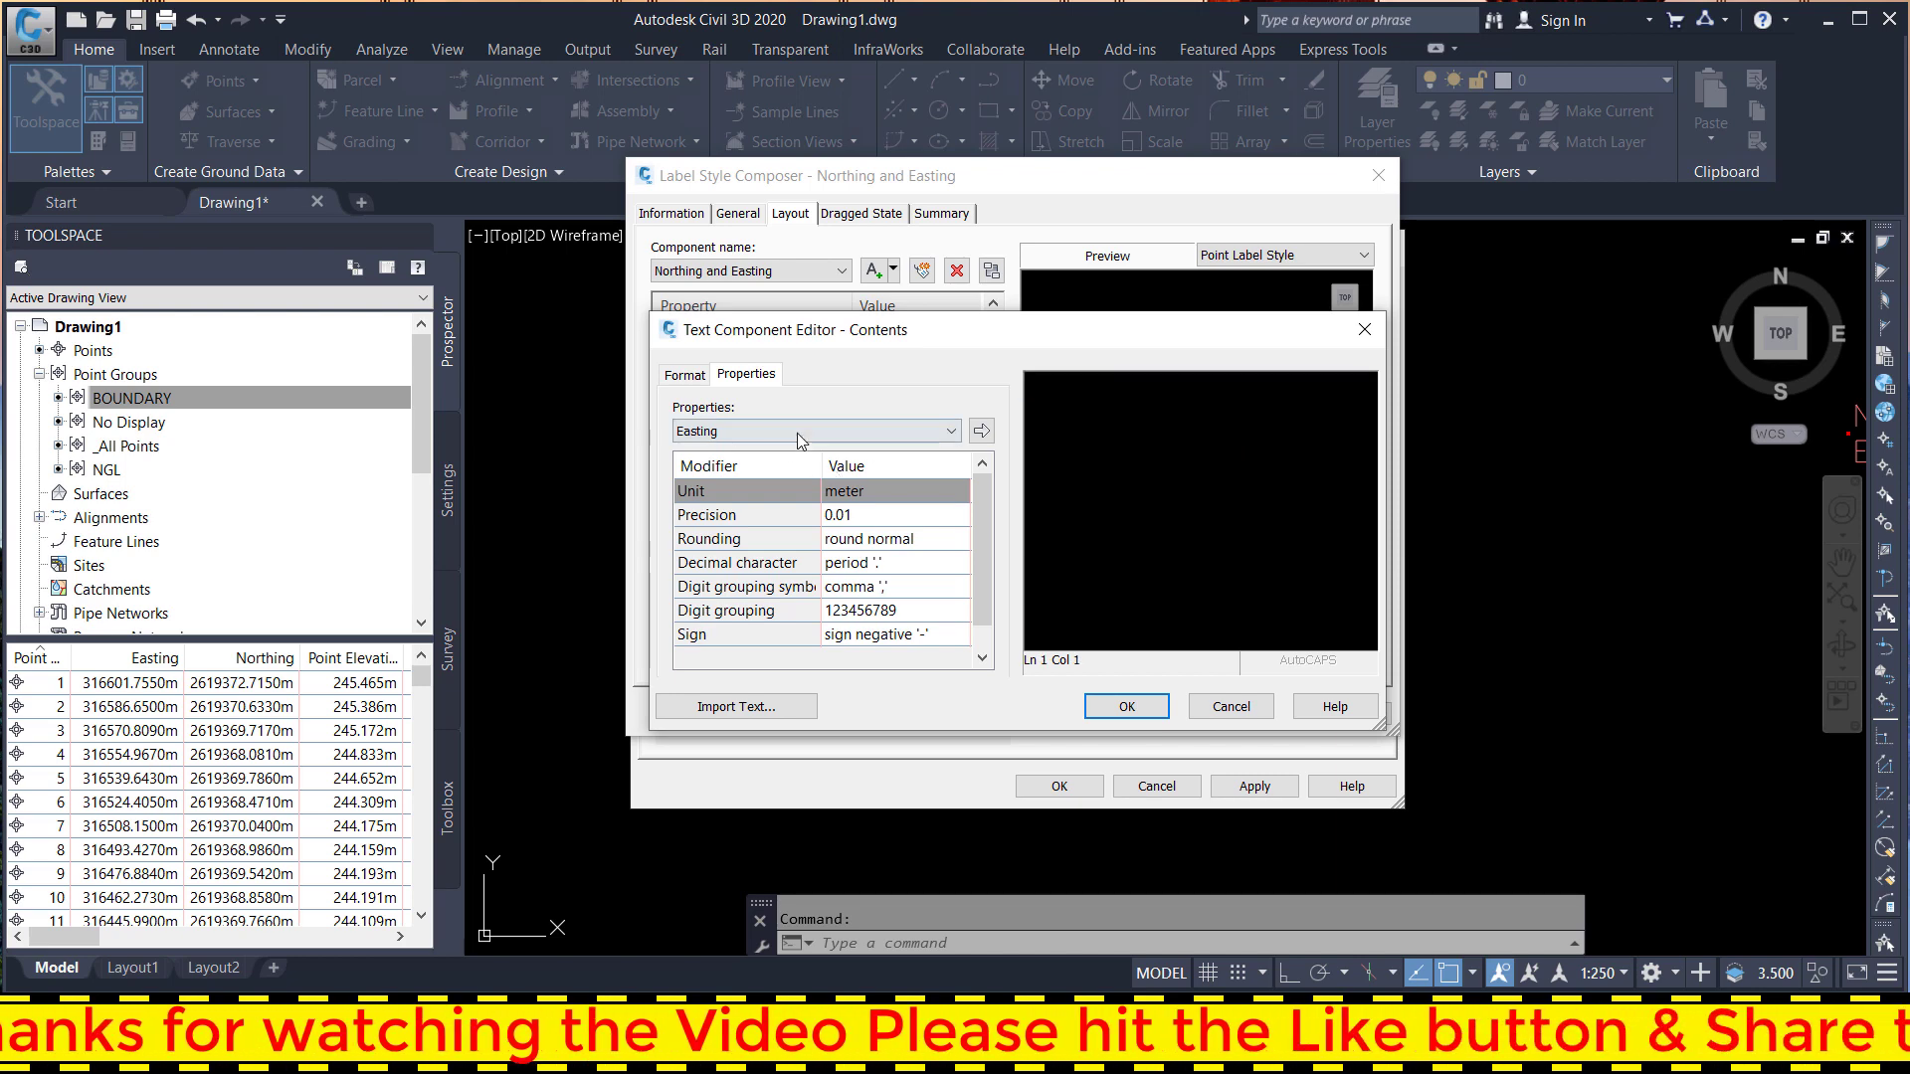
- Insert the Easting field as the first line of the label contents
click(932, 433)
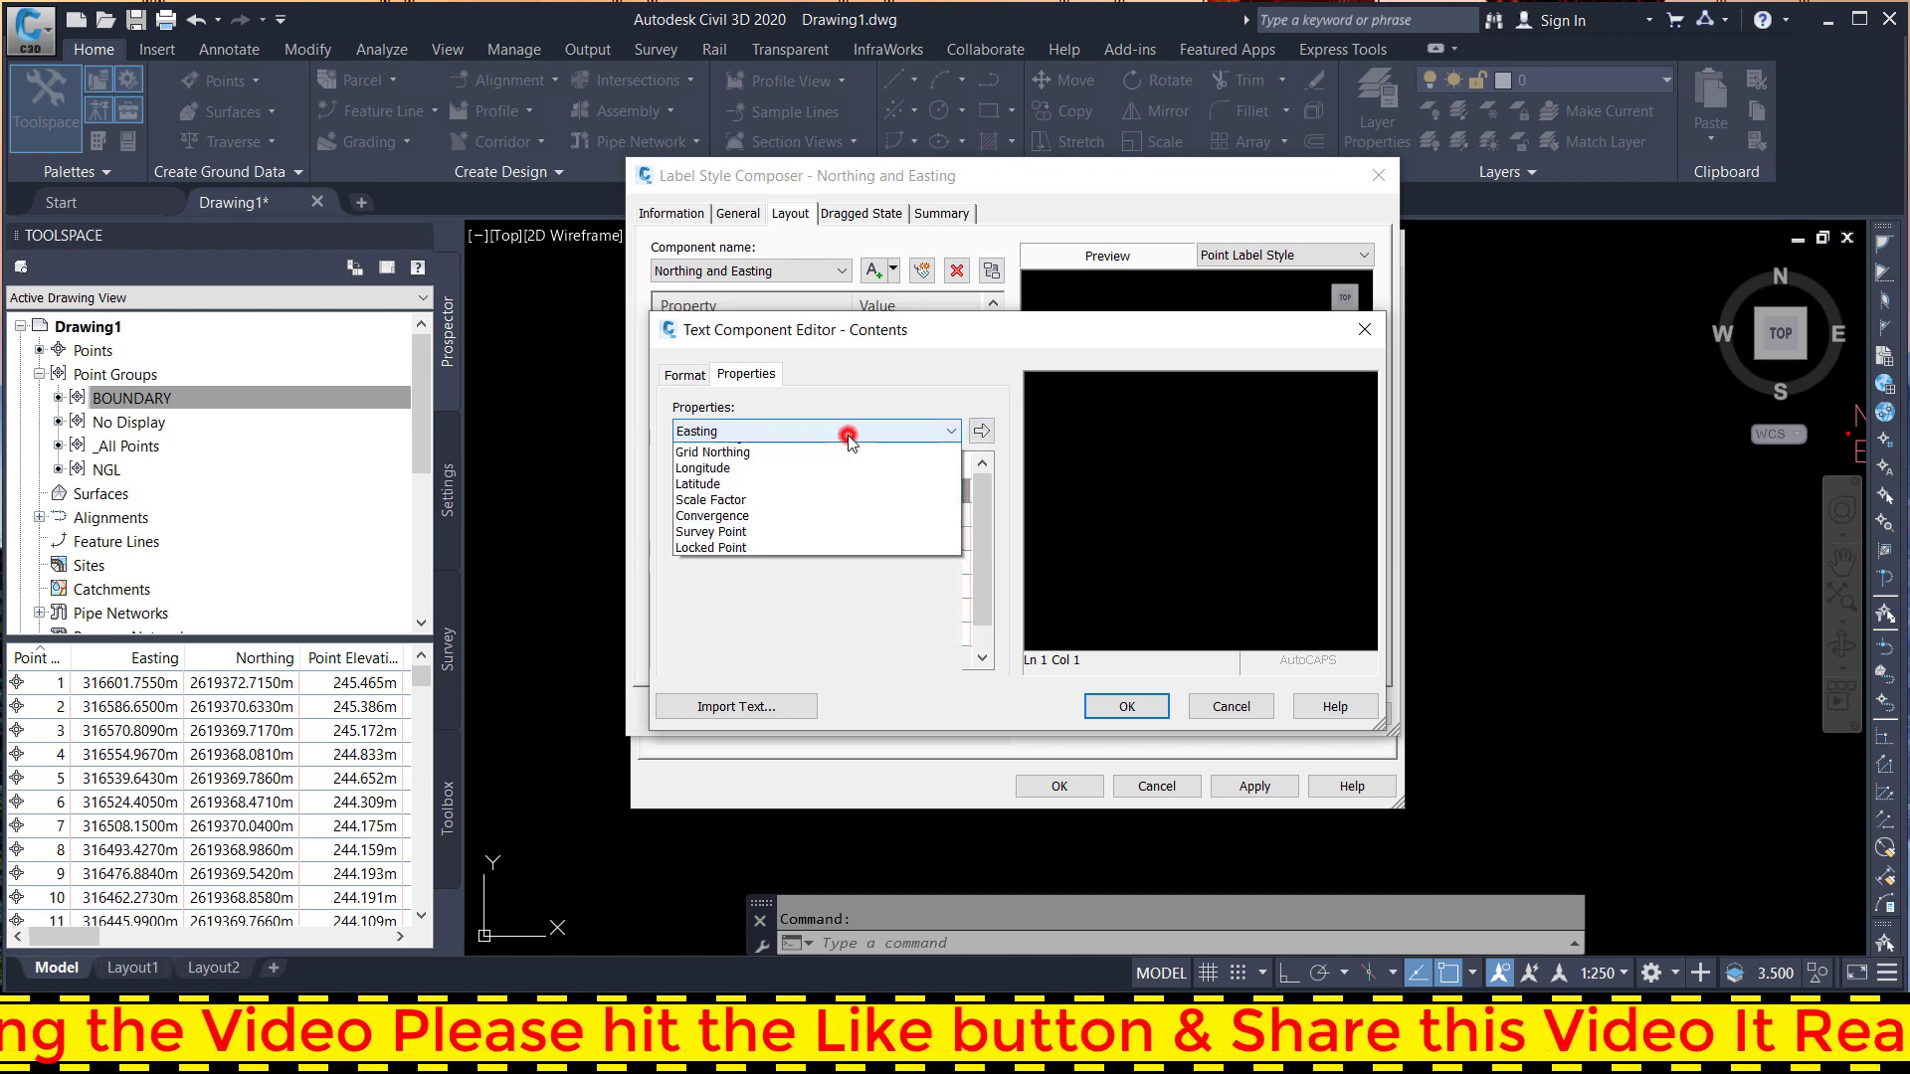
click(786, 482)
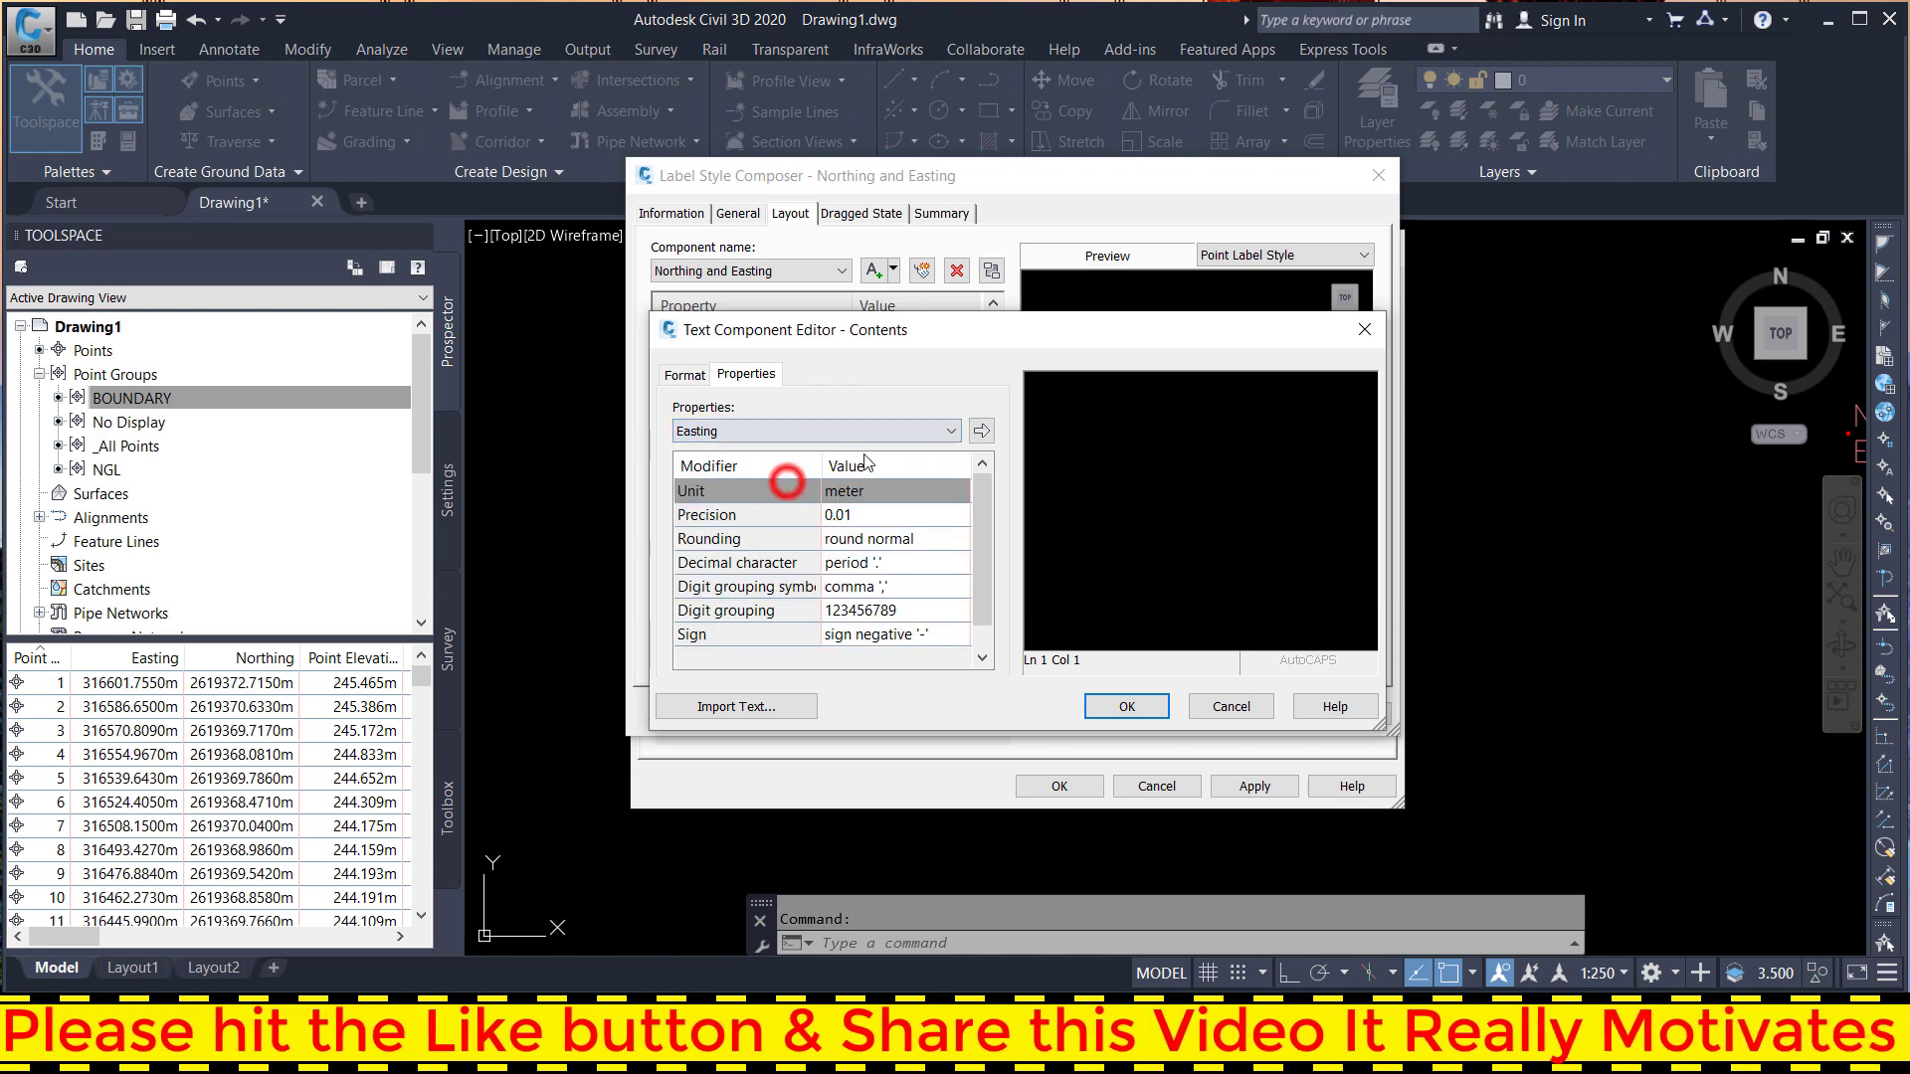
click(981, 431)
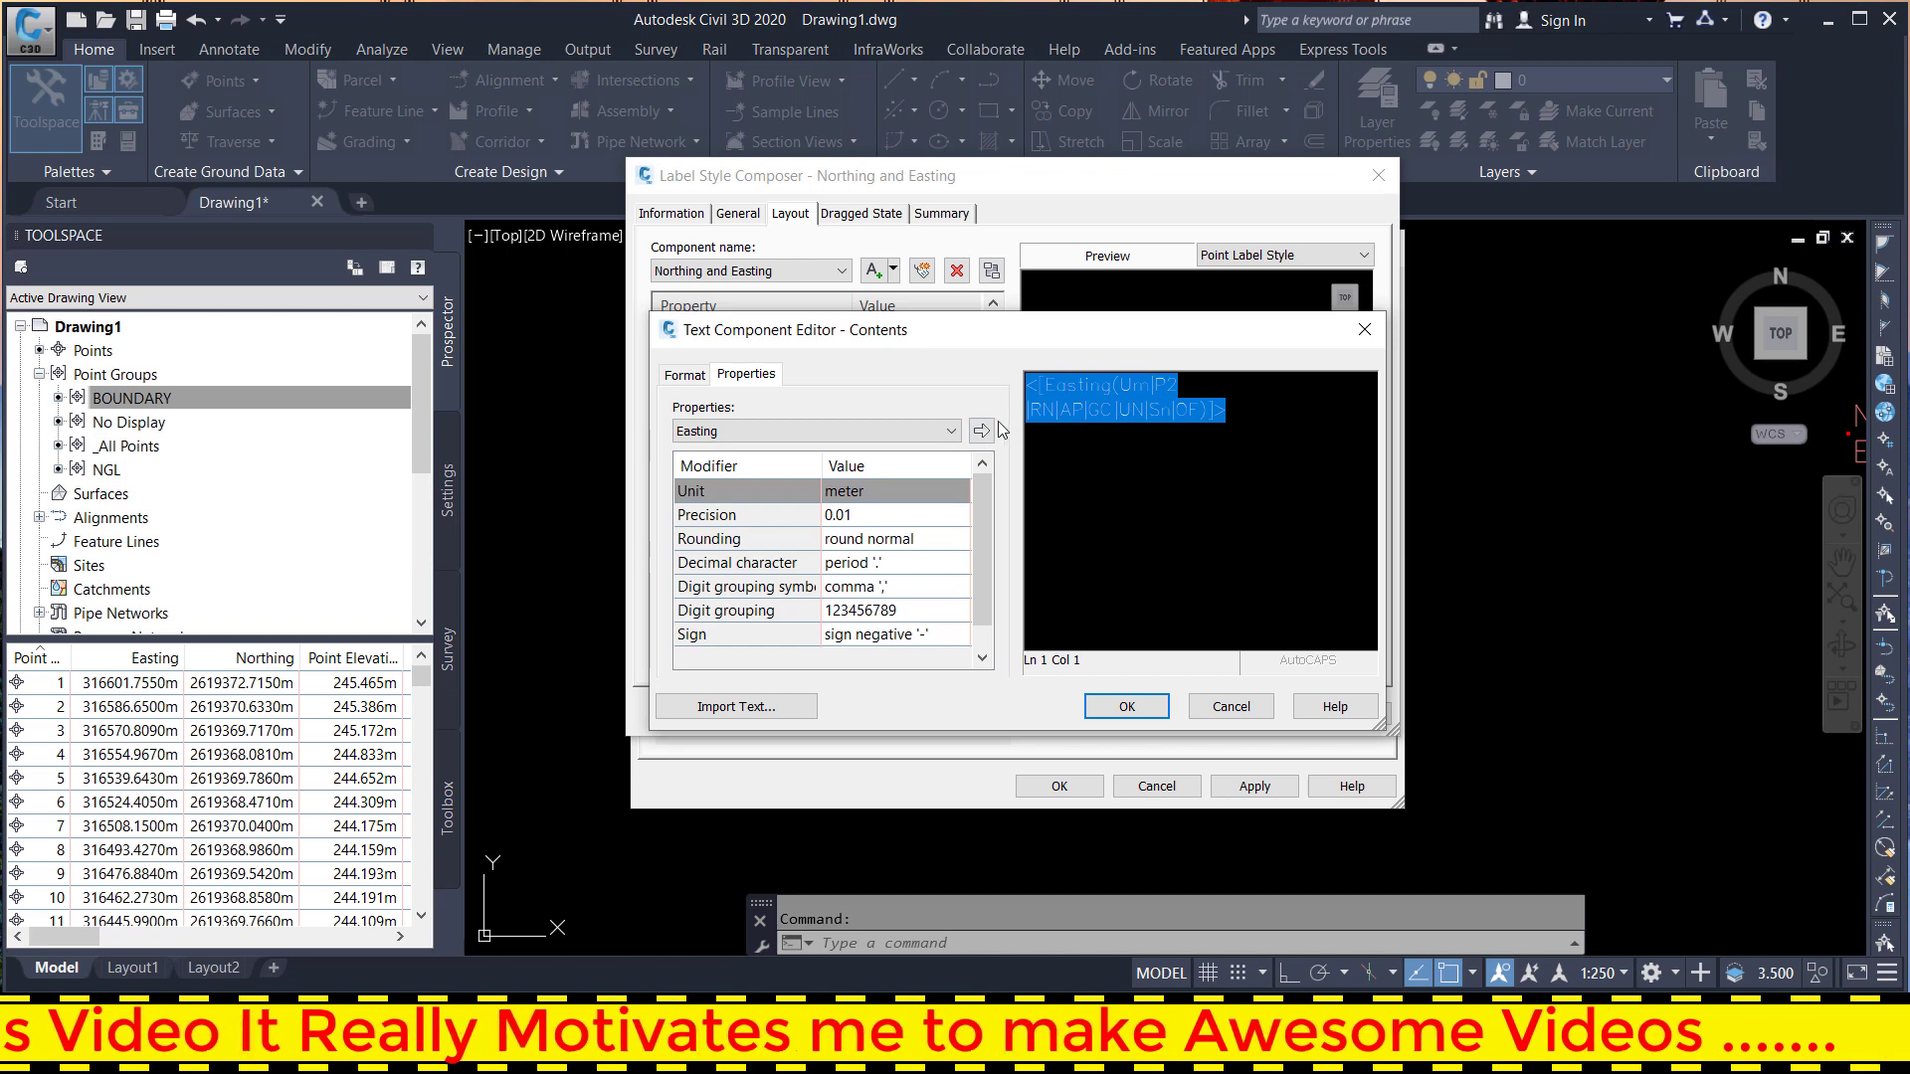
click(885, 431)
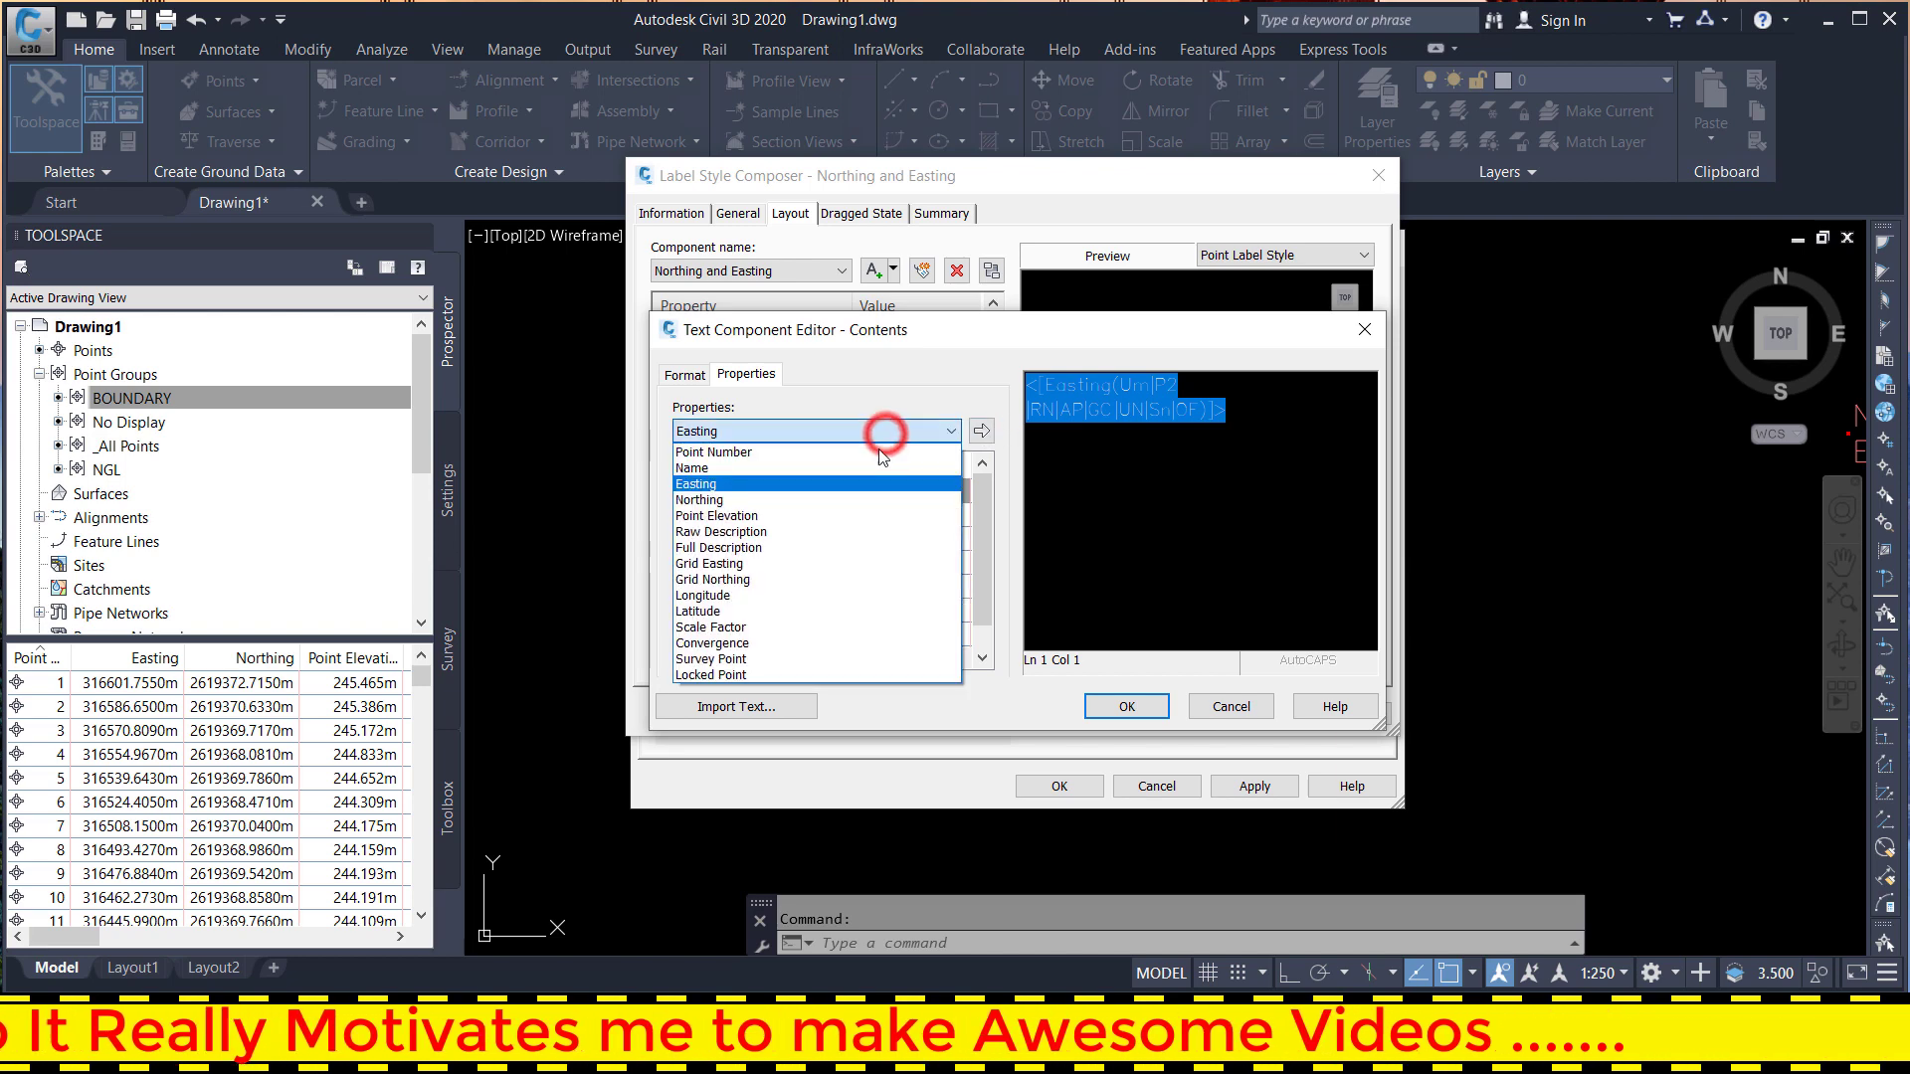
click(871, 507)
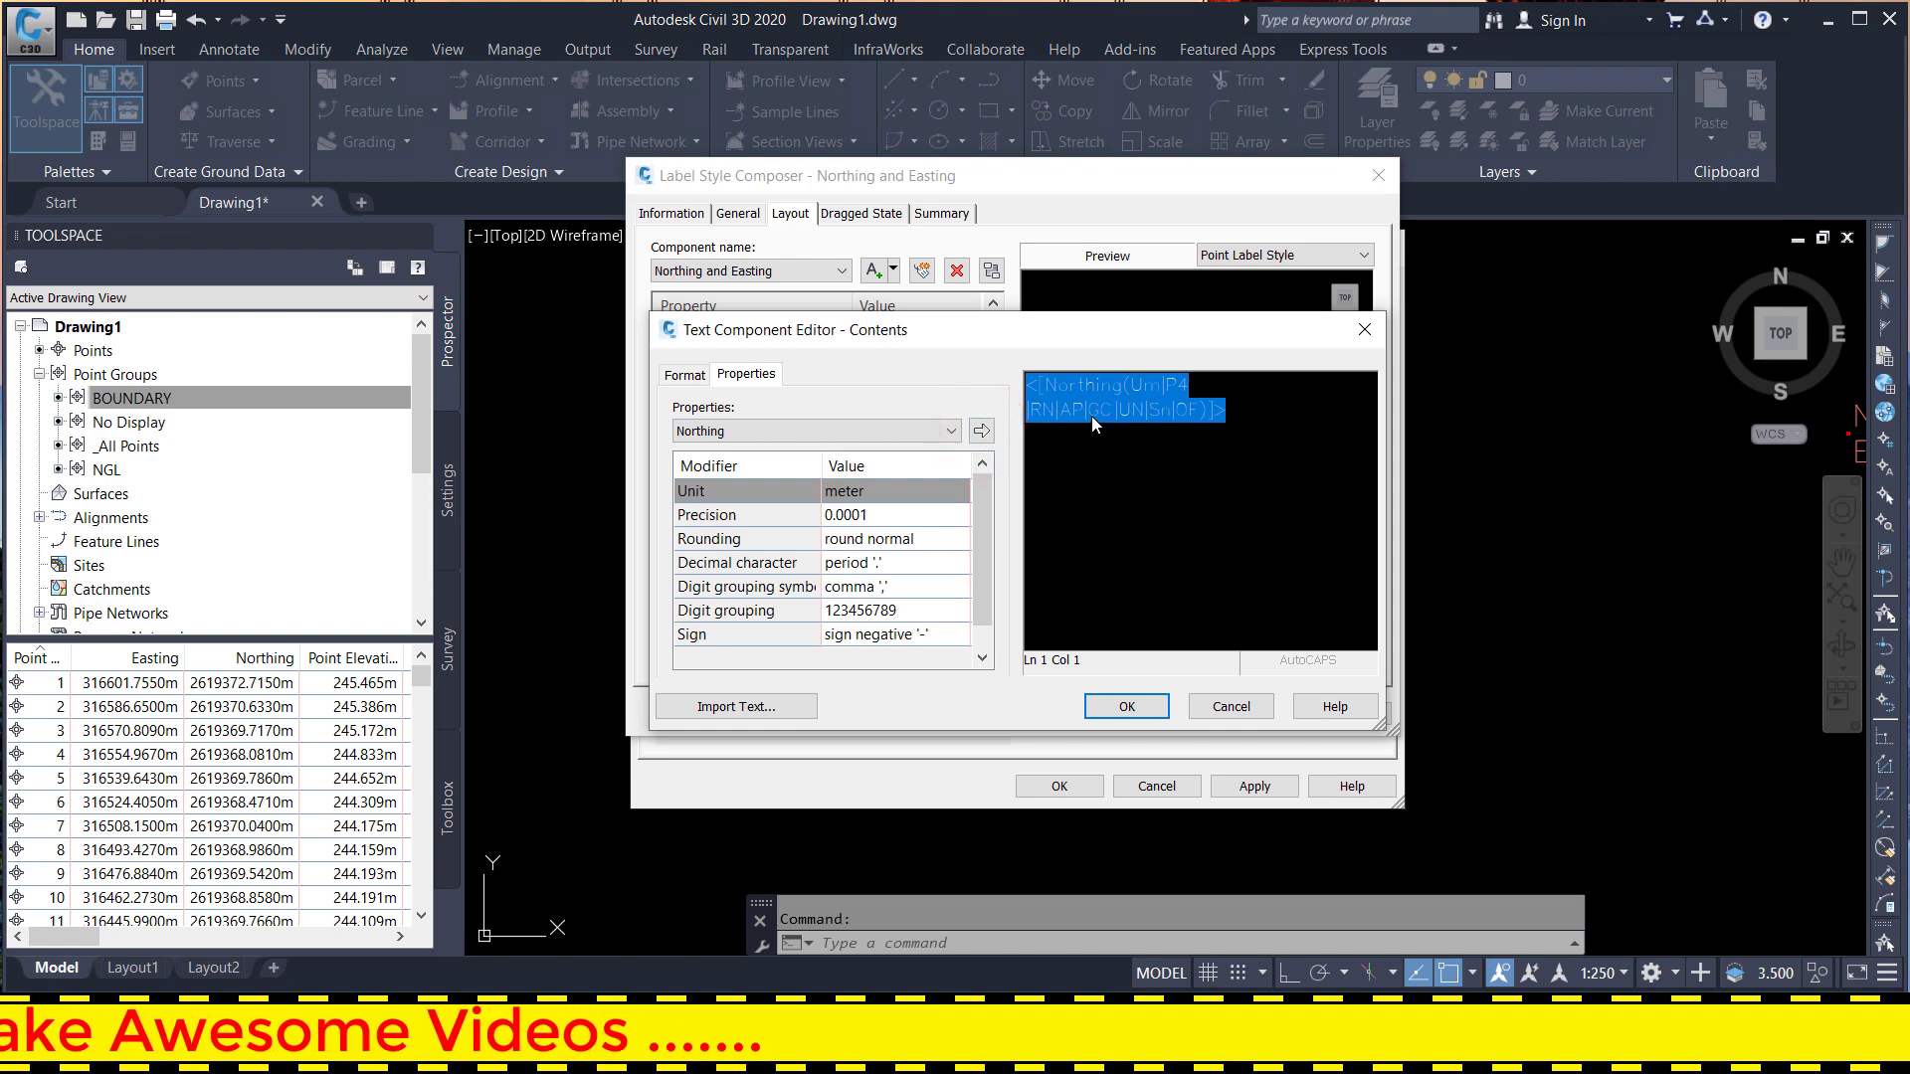
click(871, 430)
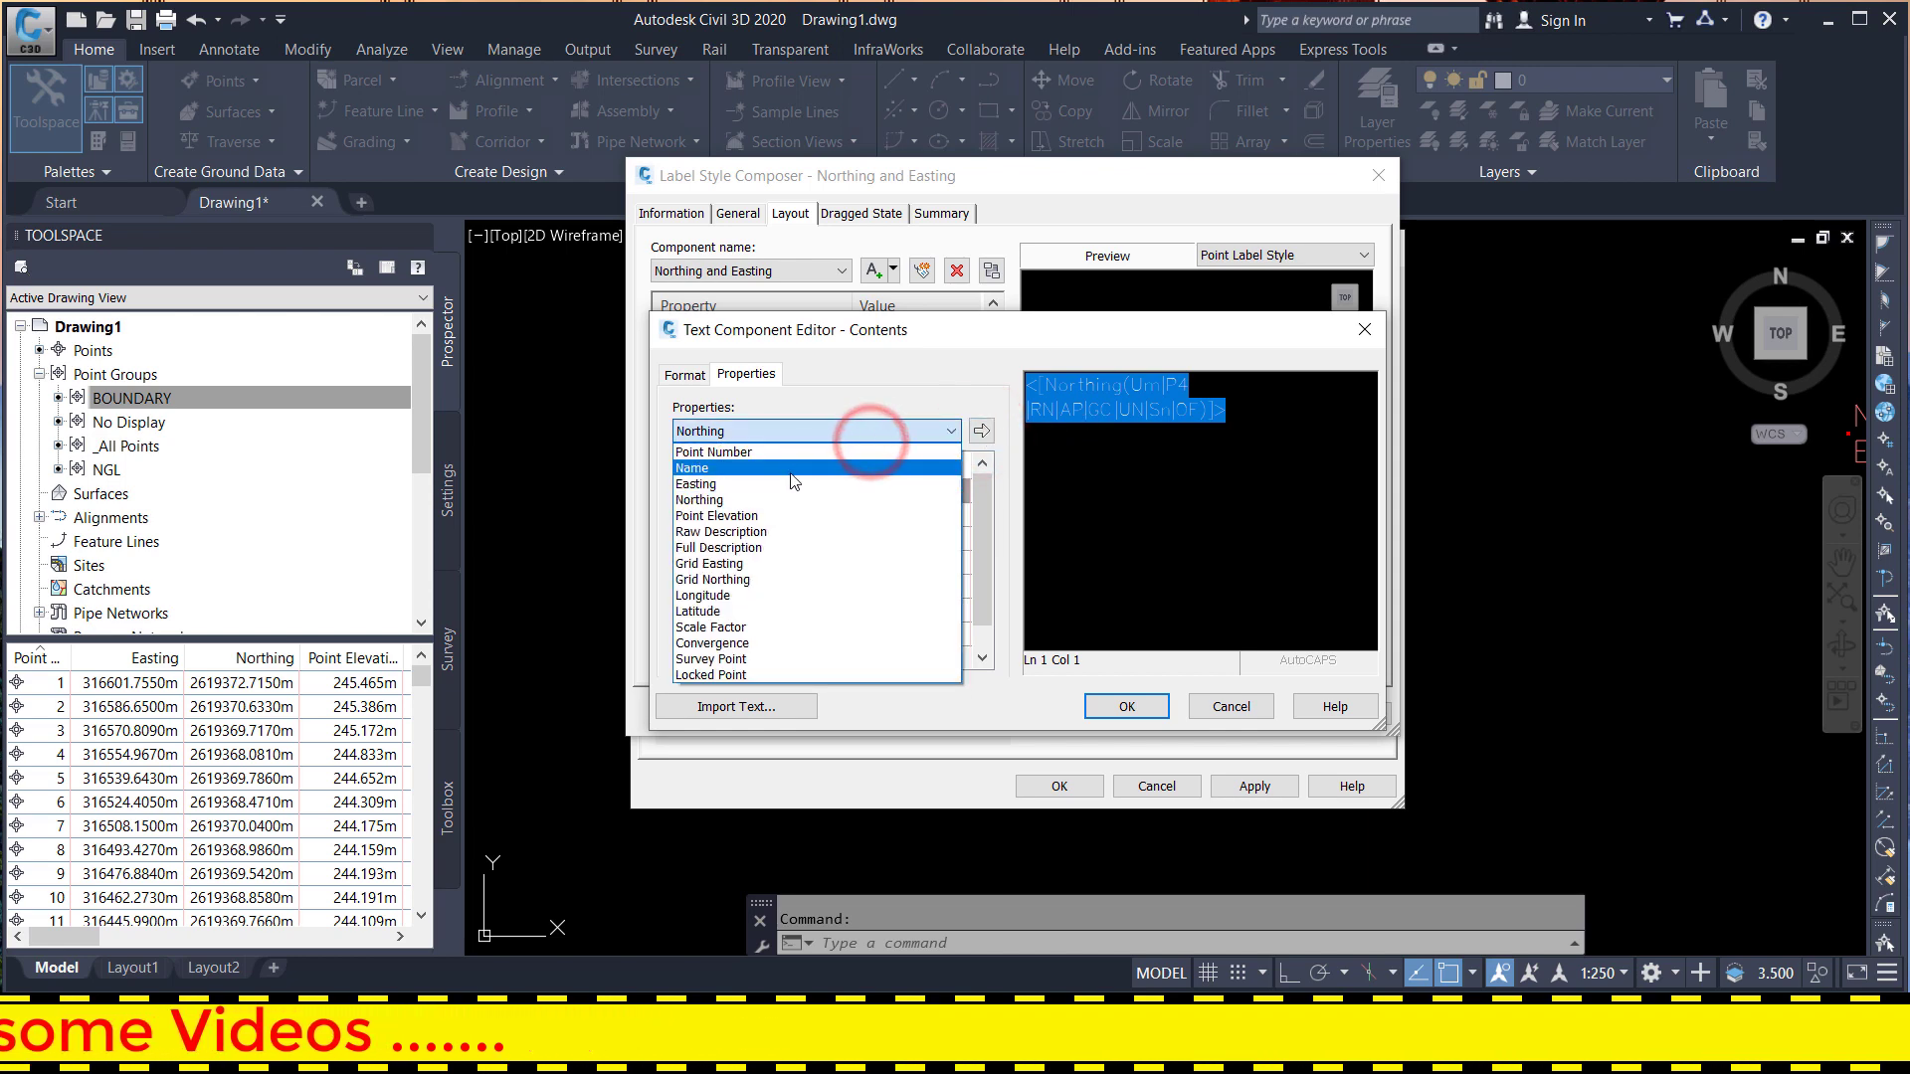
click(778, 483)
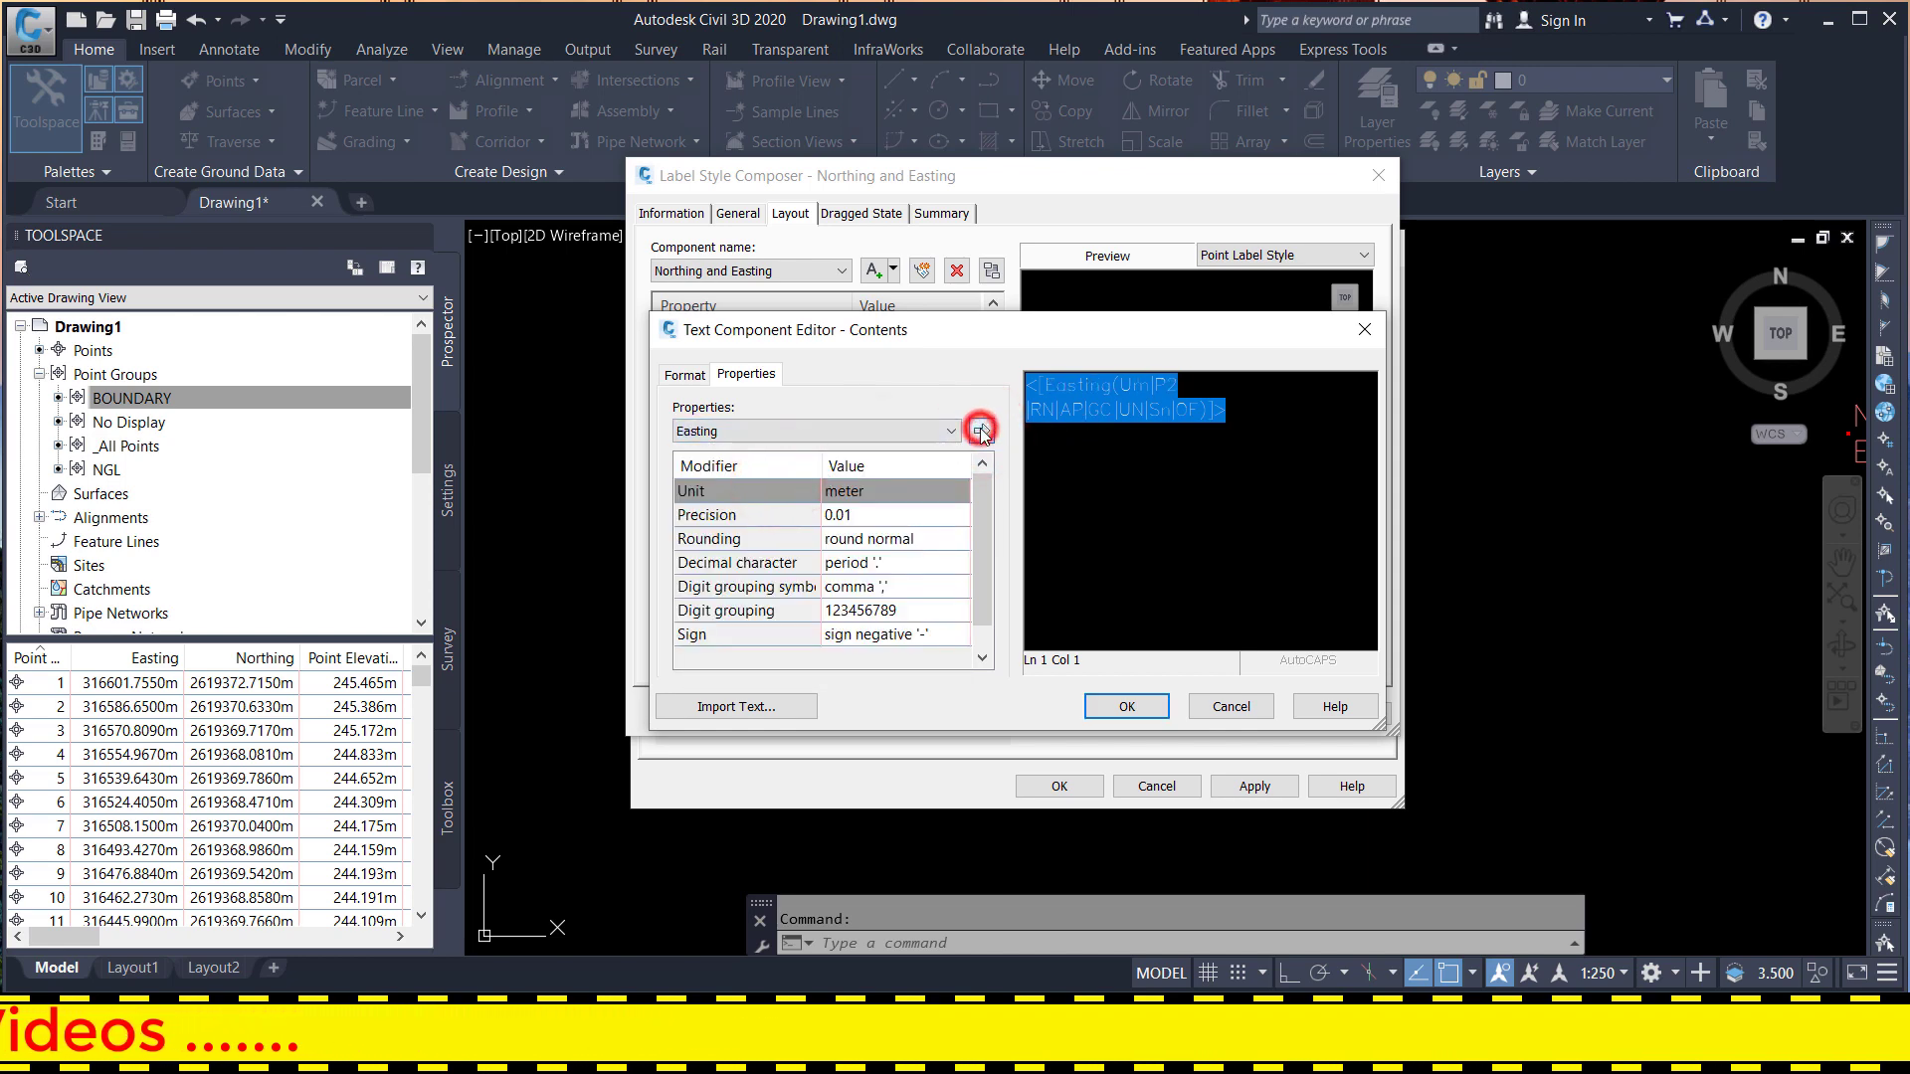
click(1214, 437)
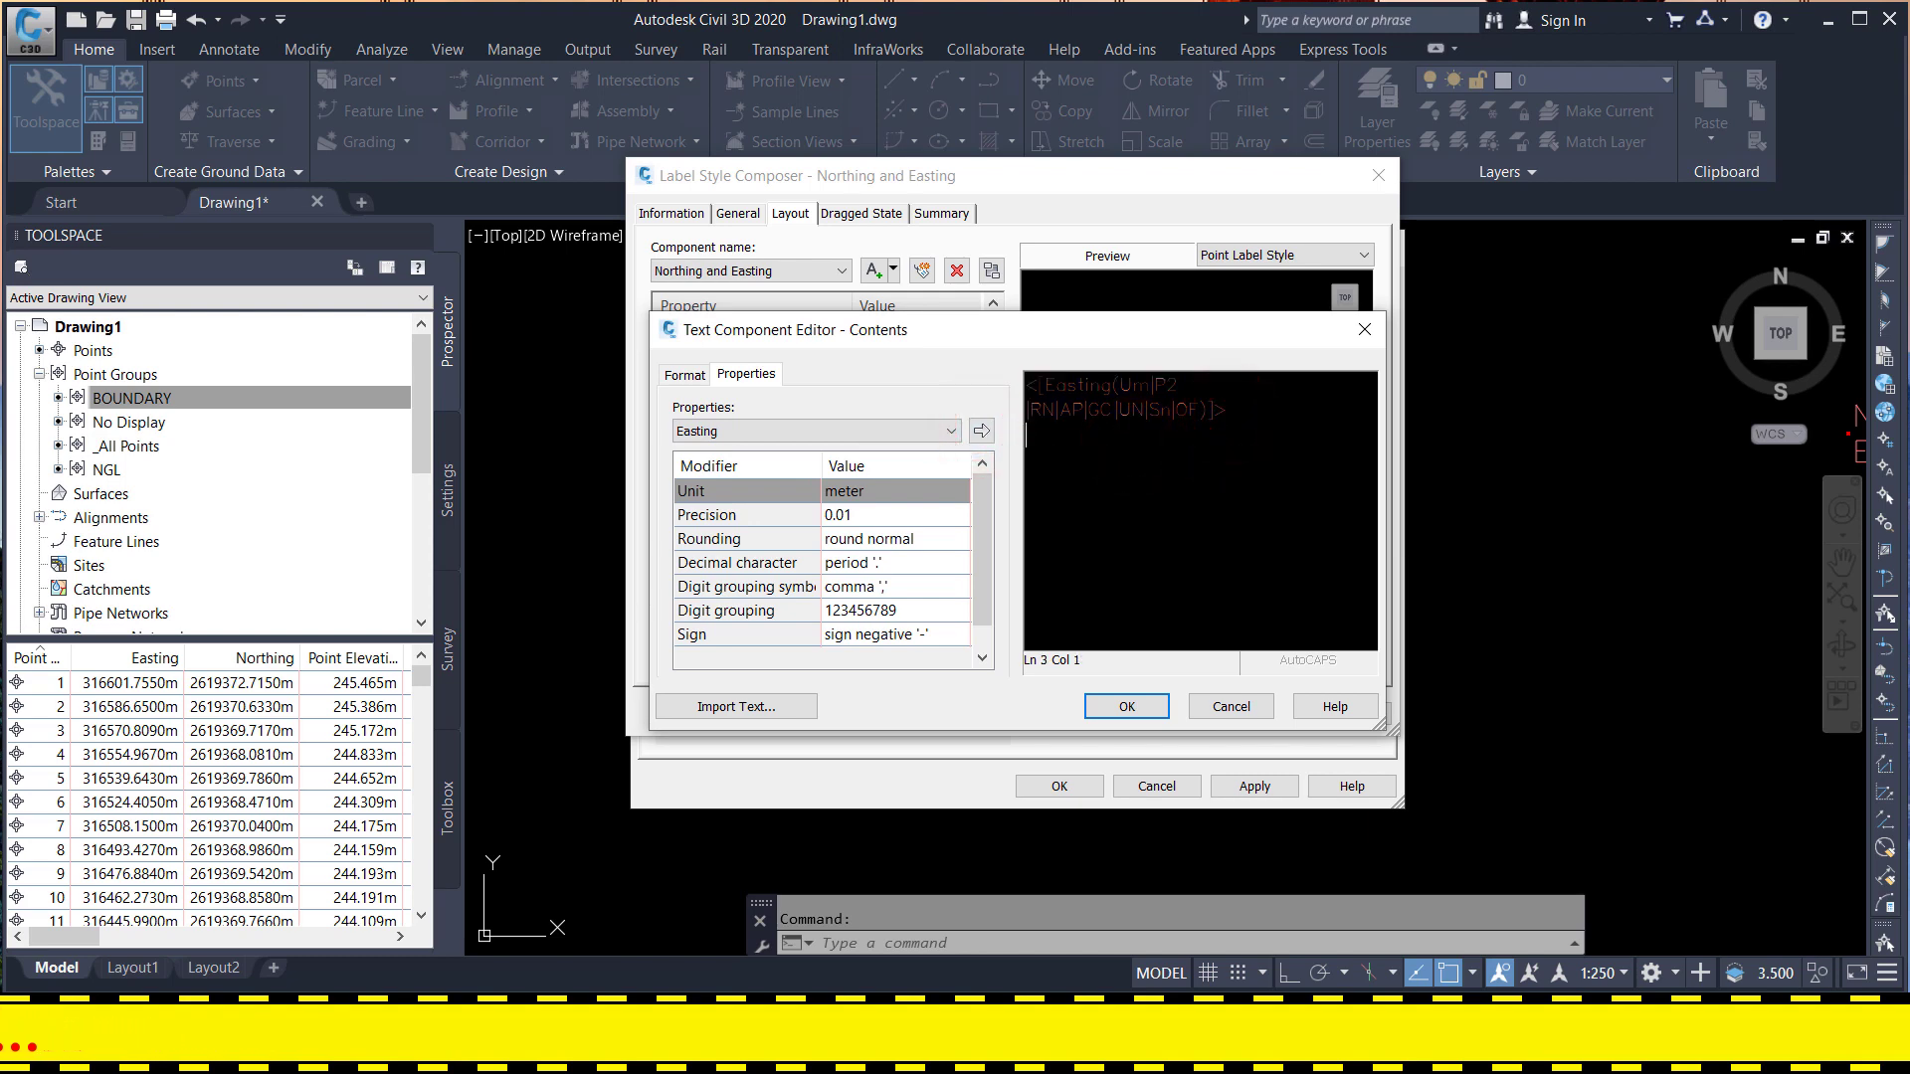
- Add Northing and Point Elevation fields on new lines below Easting and confirm the contents
click(884, 434)
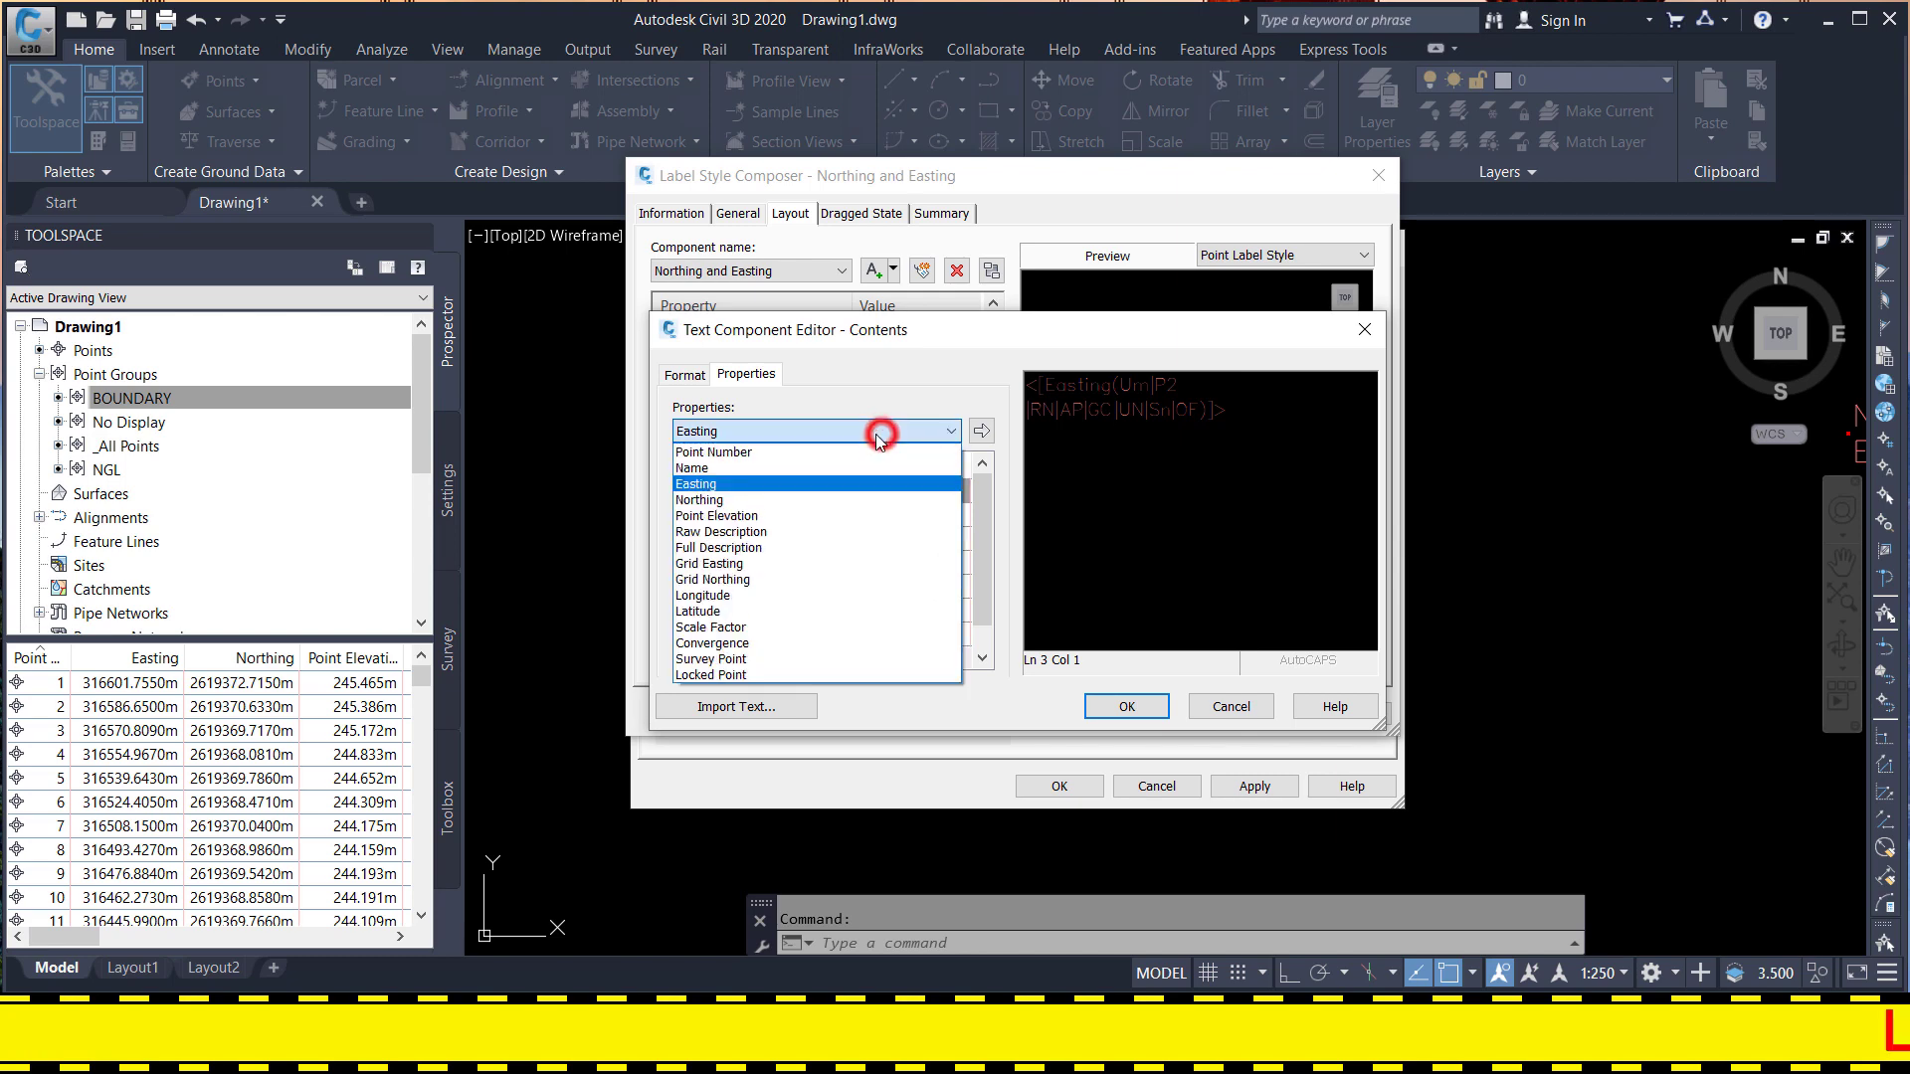
click(829, 492)
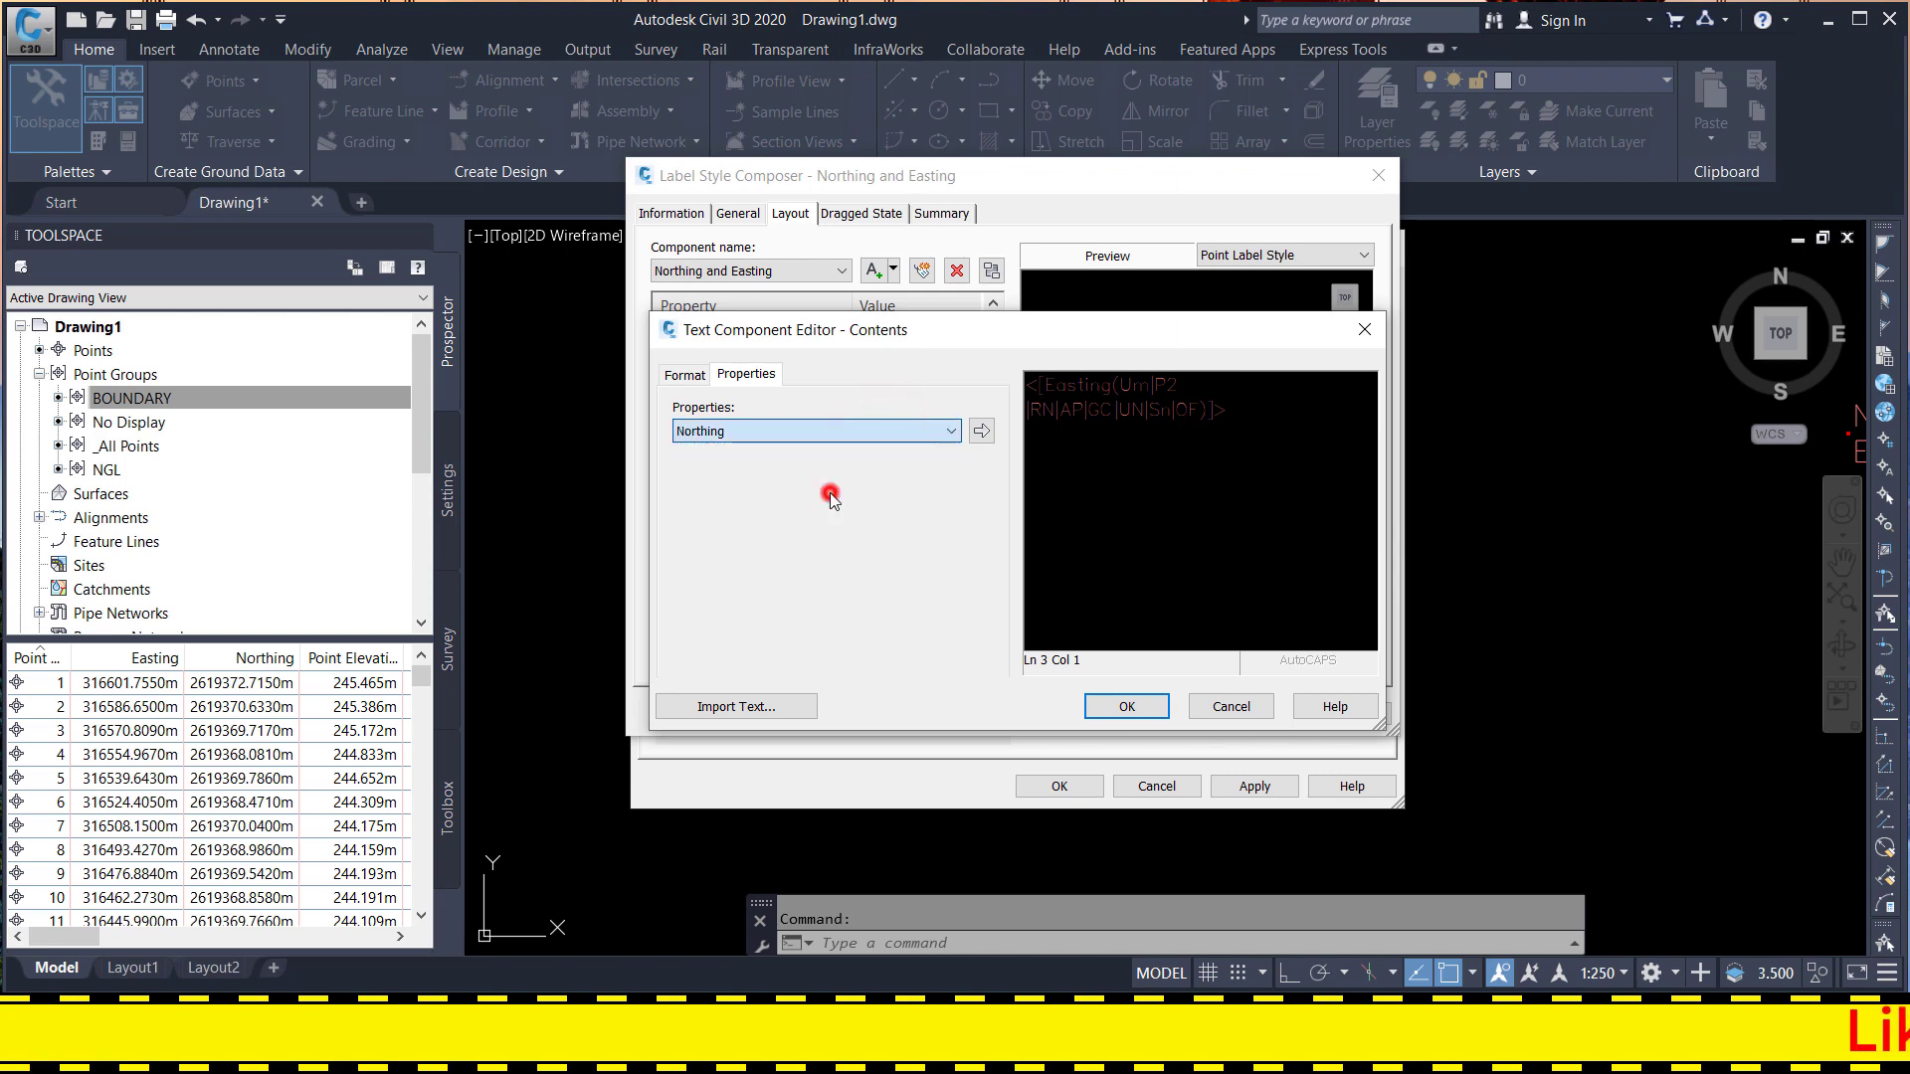
click(981, 431)
click(1233, 463)
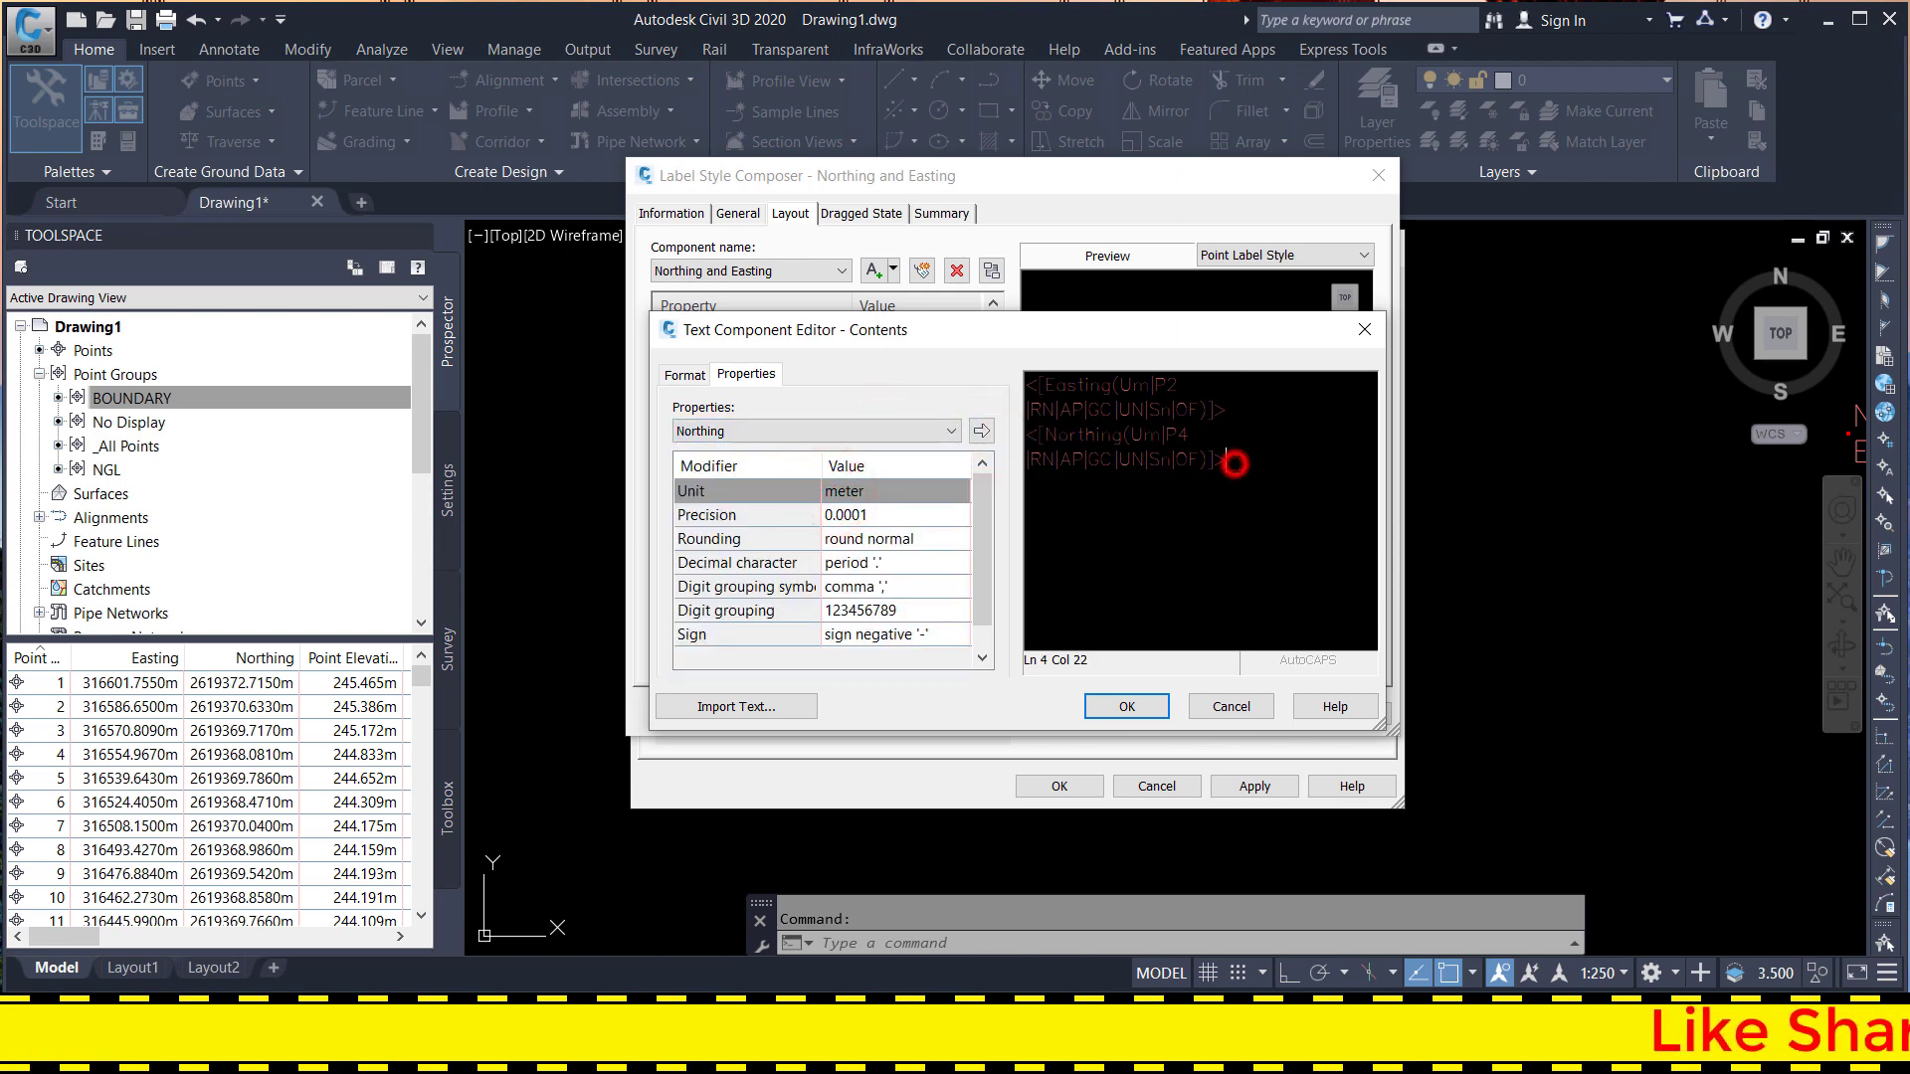
click(758, 432)
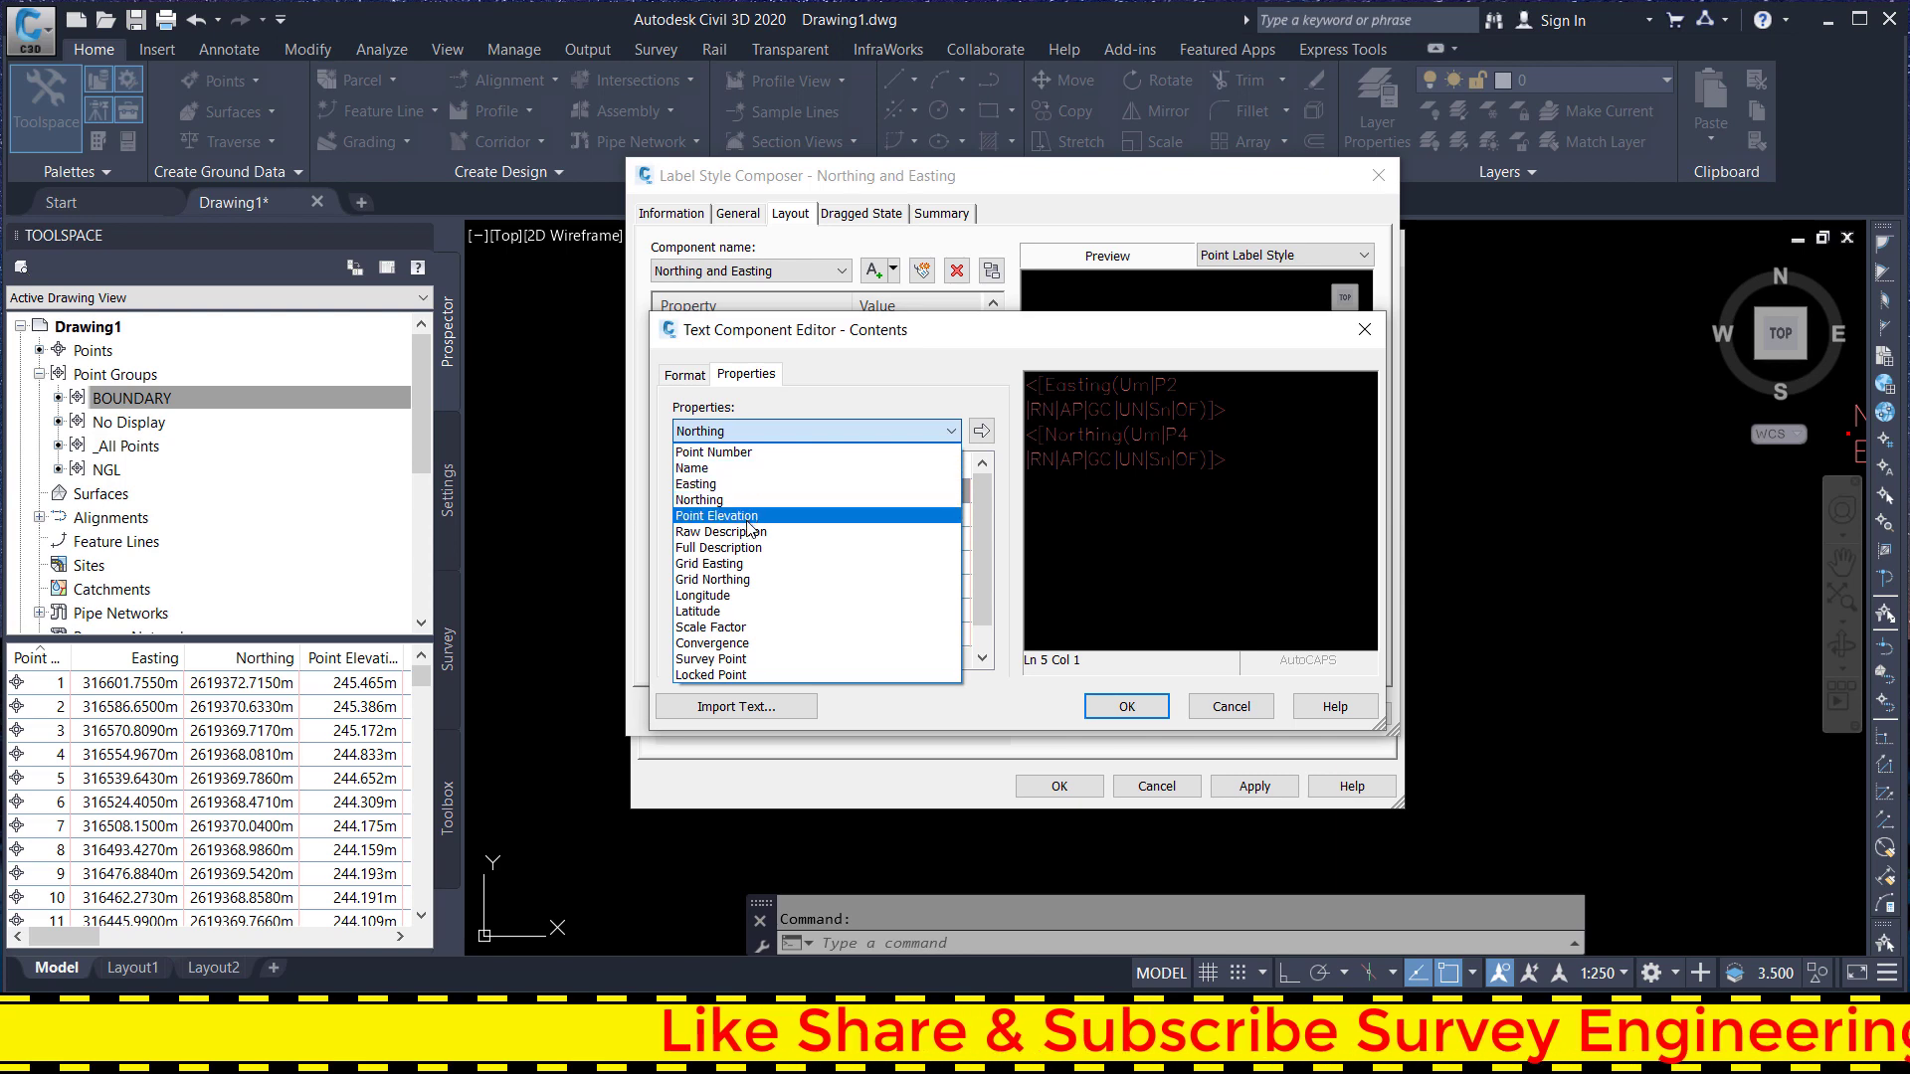
click(748, 517)
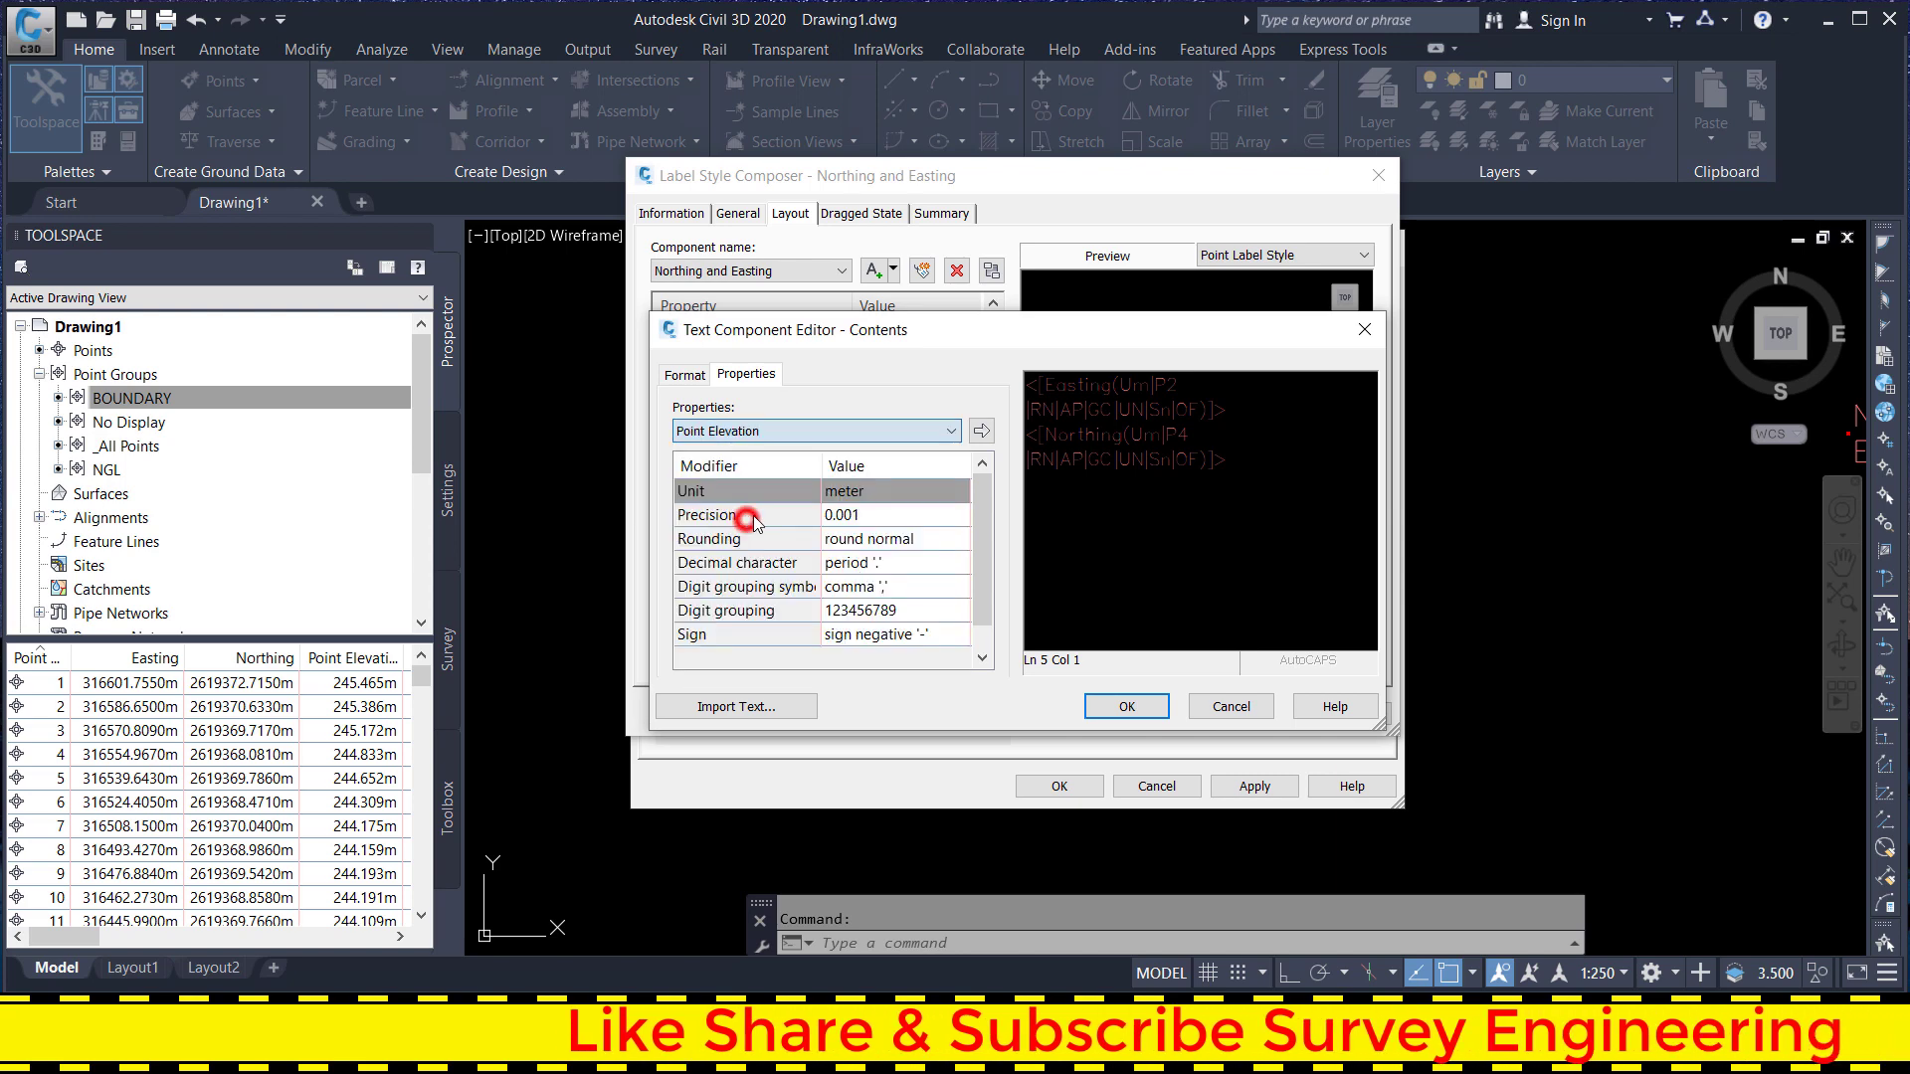
click(981, 430)
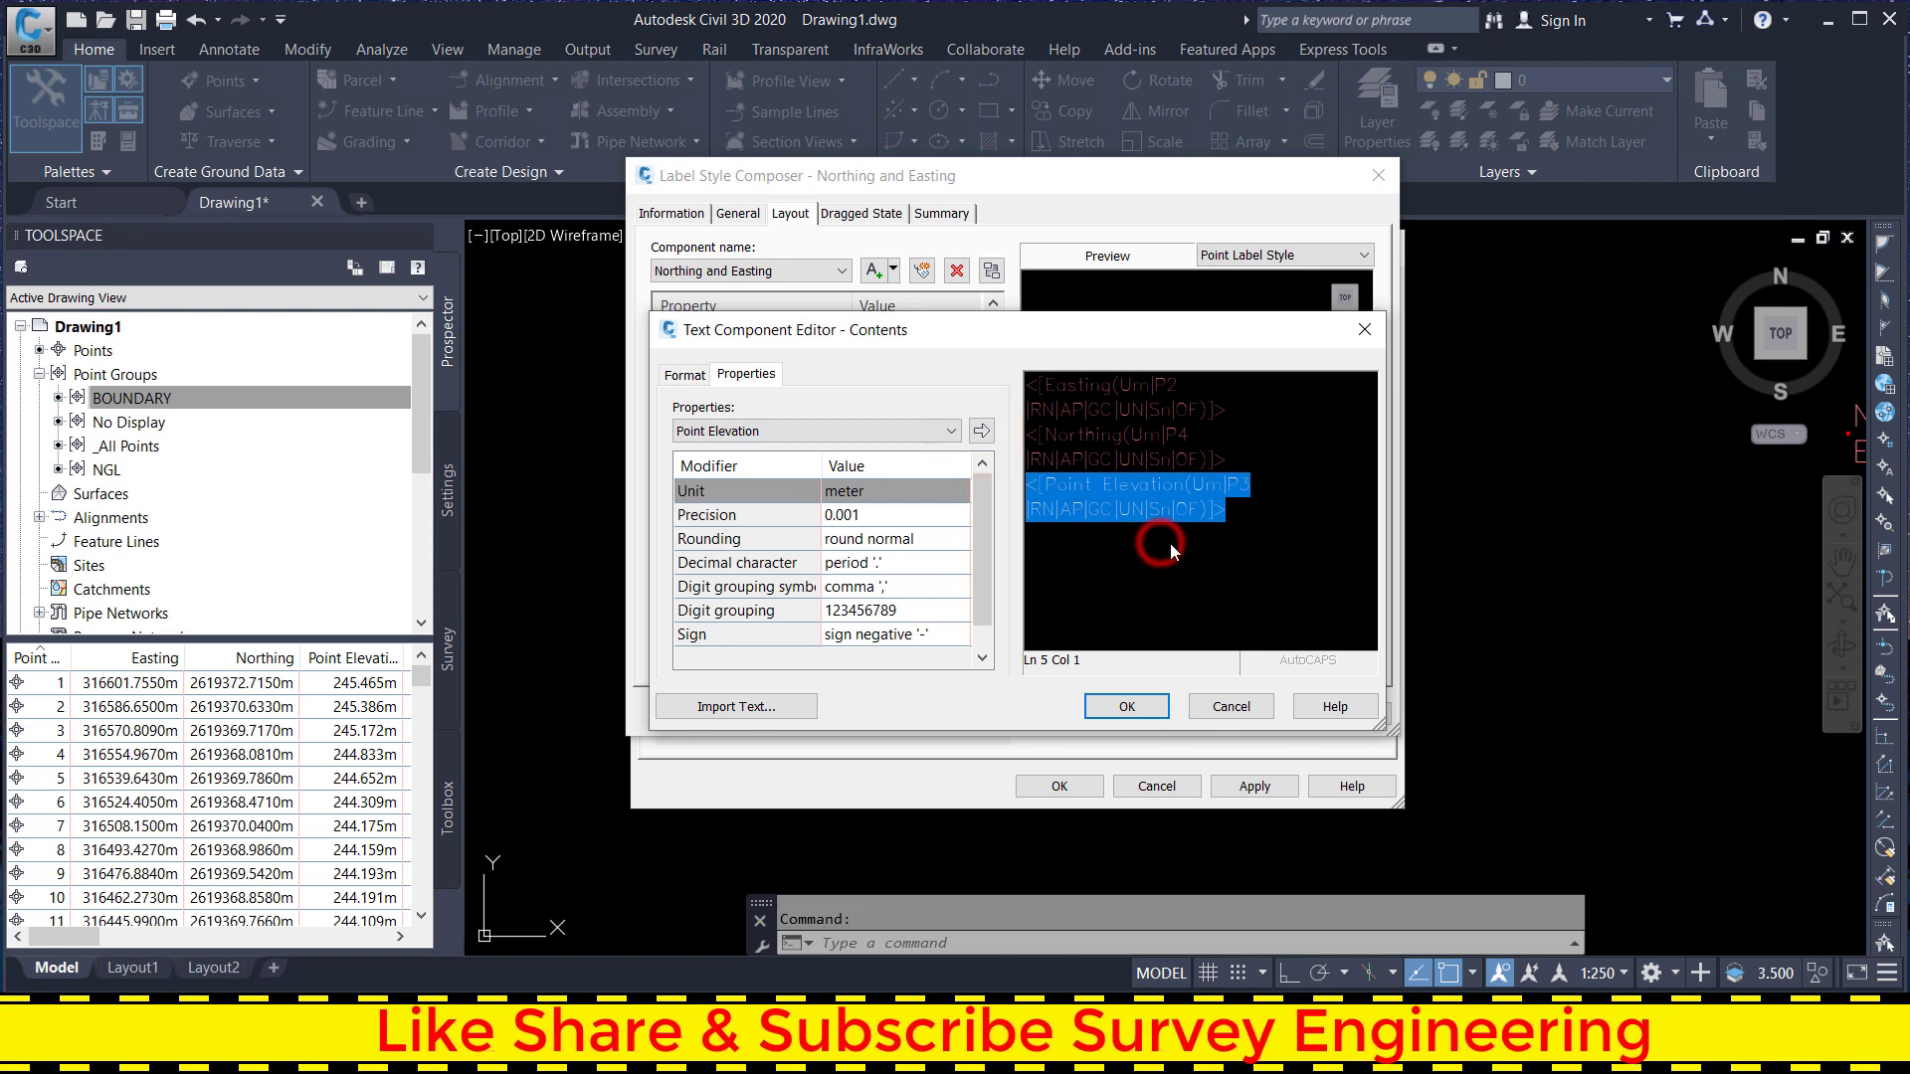
click(1261, 514)
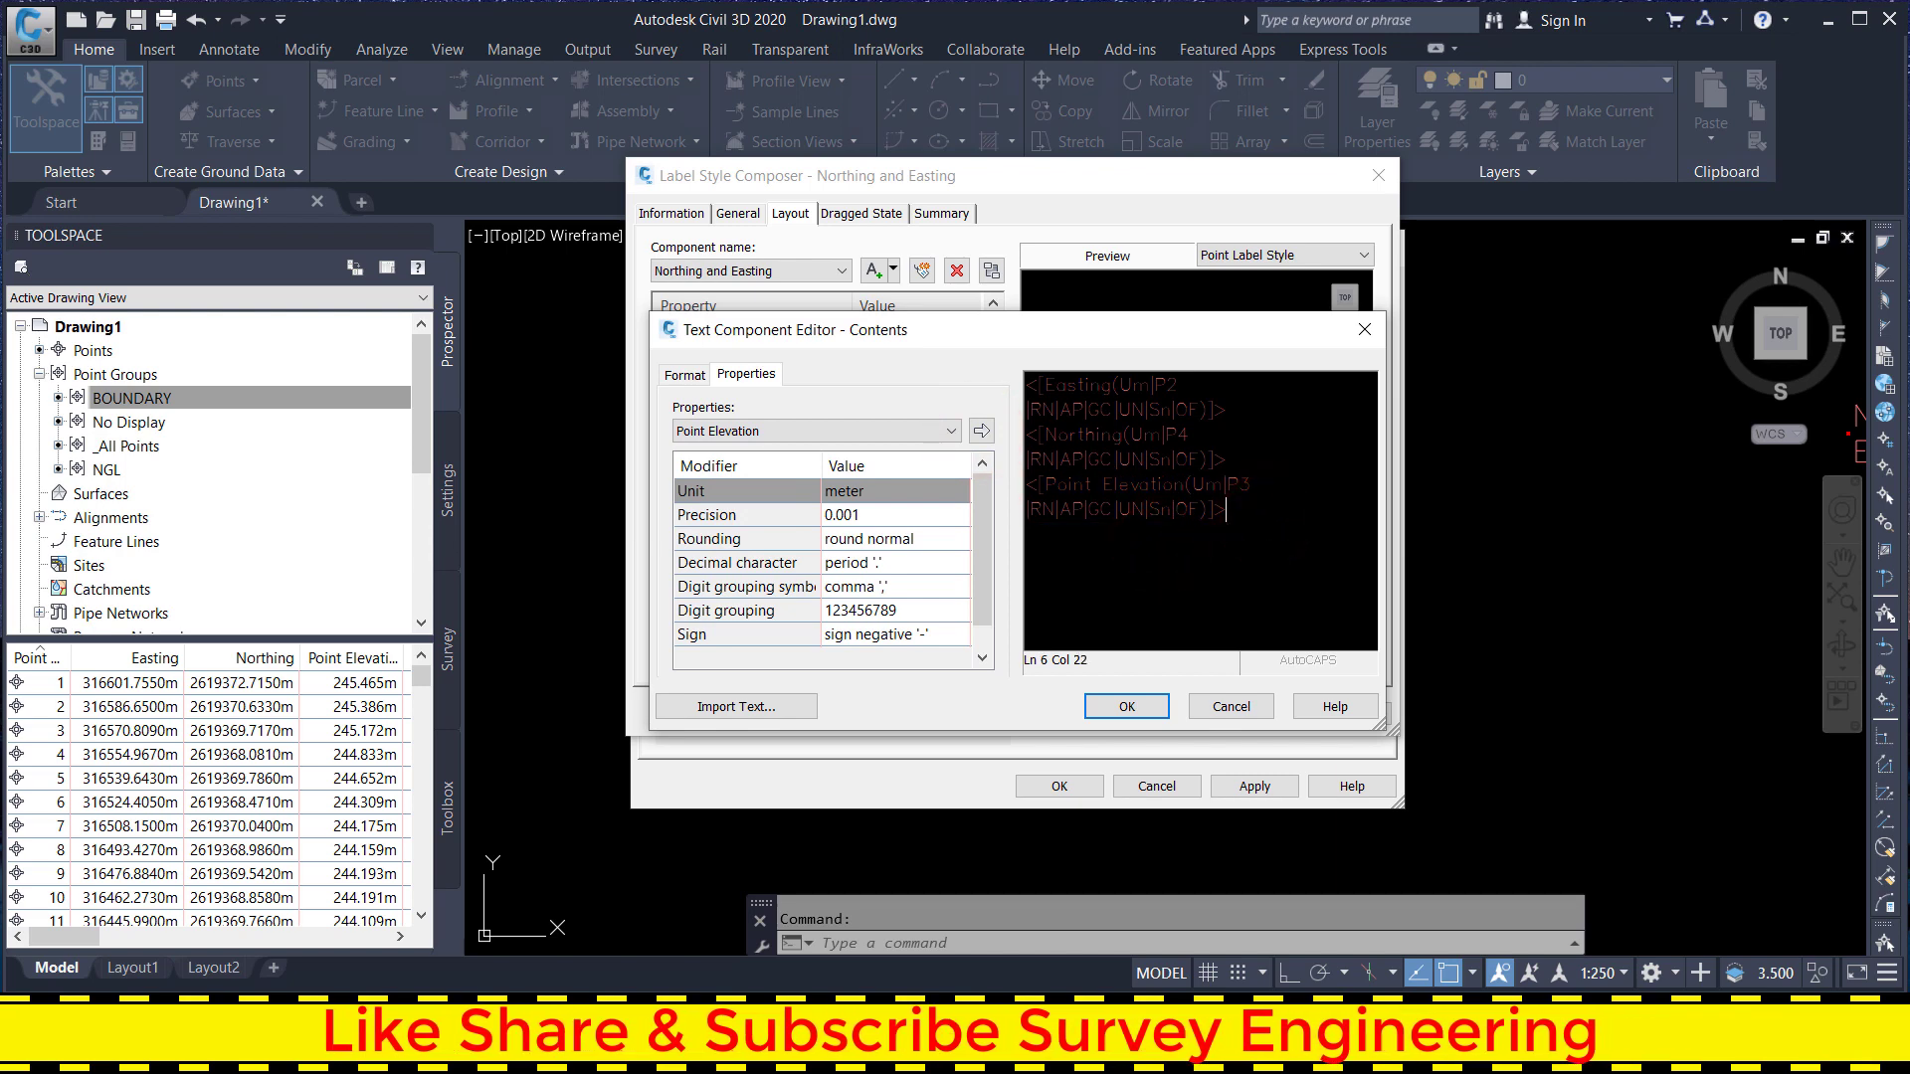
click(889, 435)
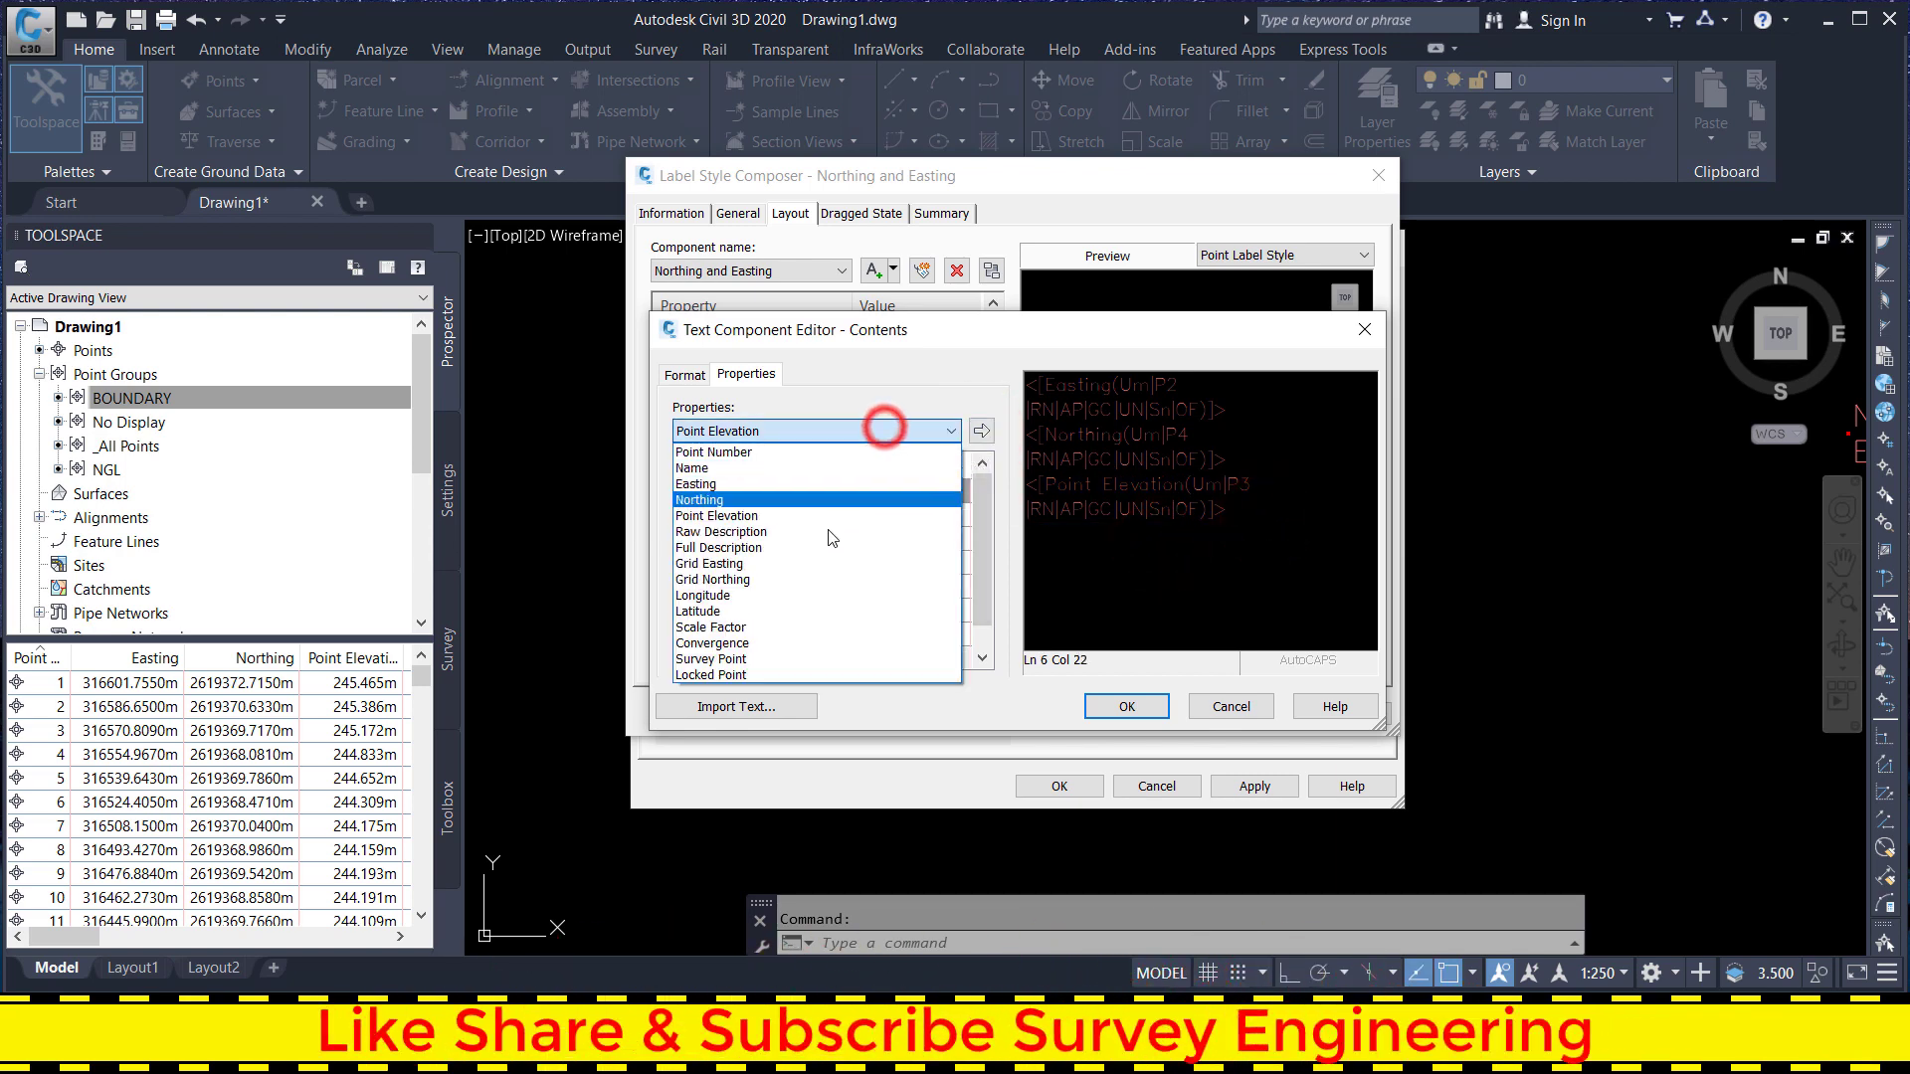
click(918, 385)
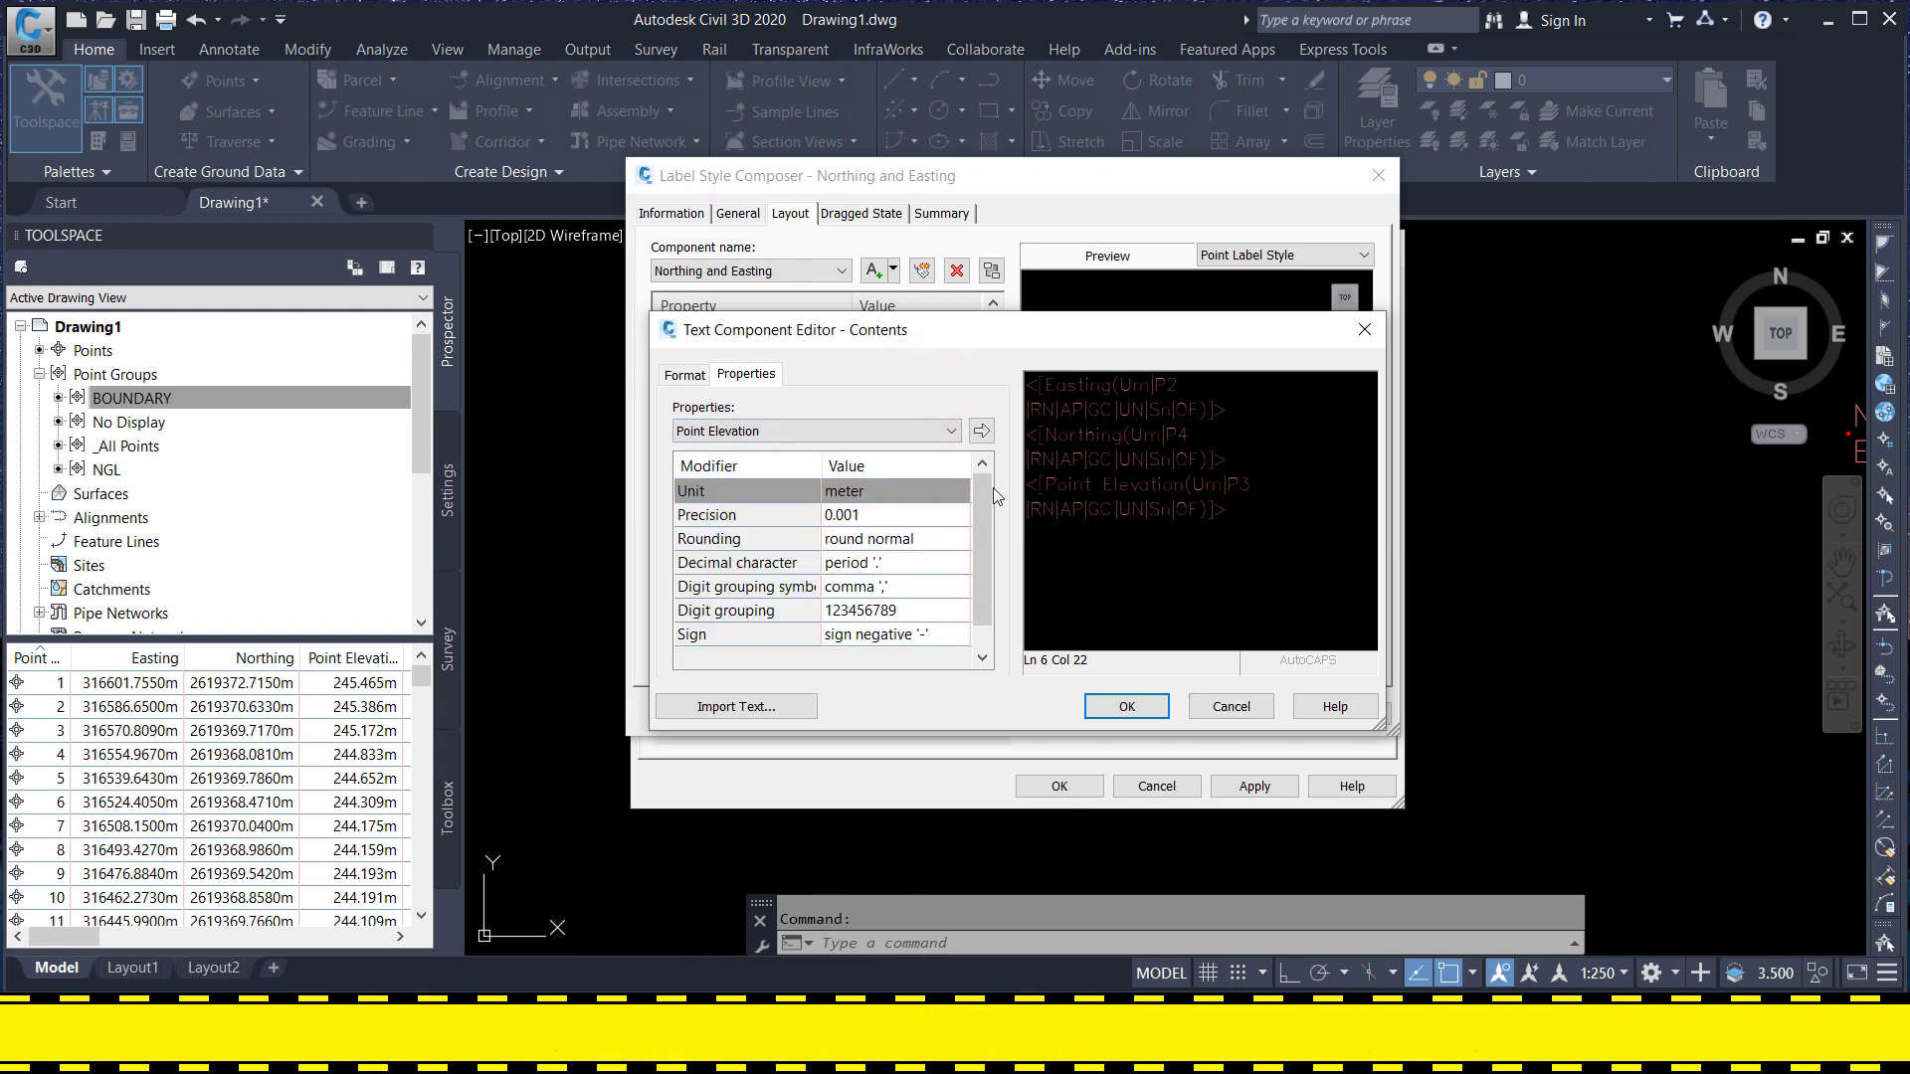
click(1127, 707)
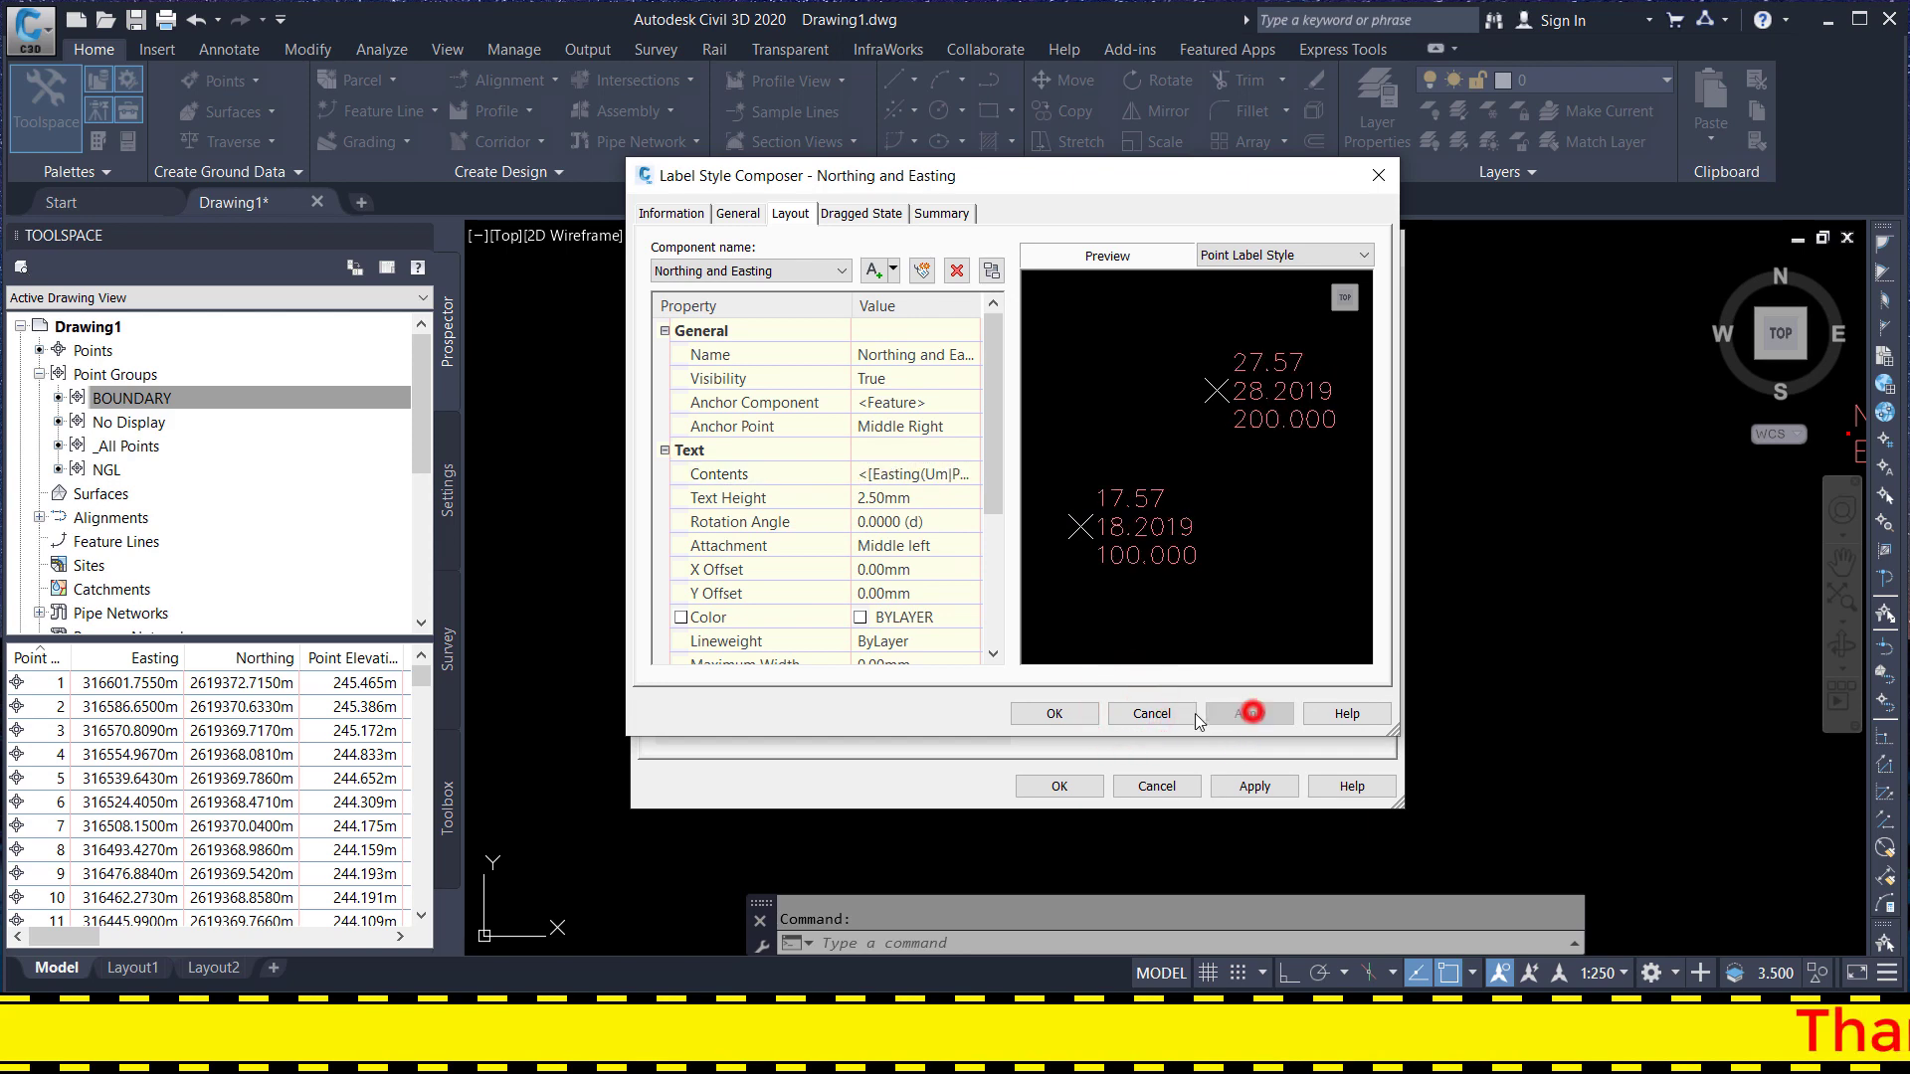
- Save the edited label style, apply it to BOUNDARY, and zoom to check the three-line labels
click(1057, 714)
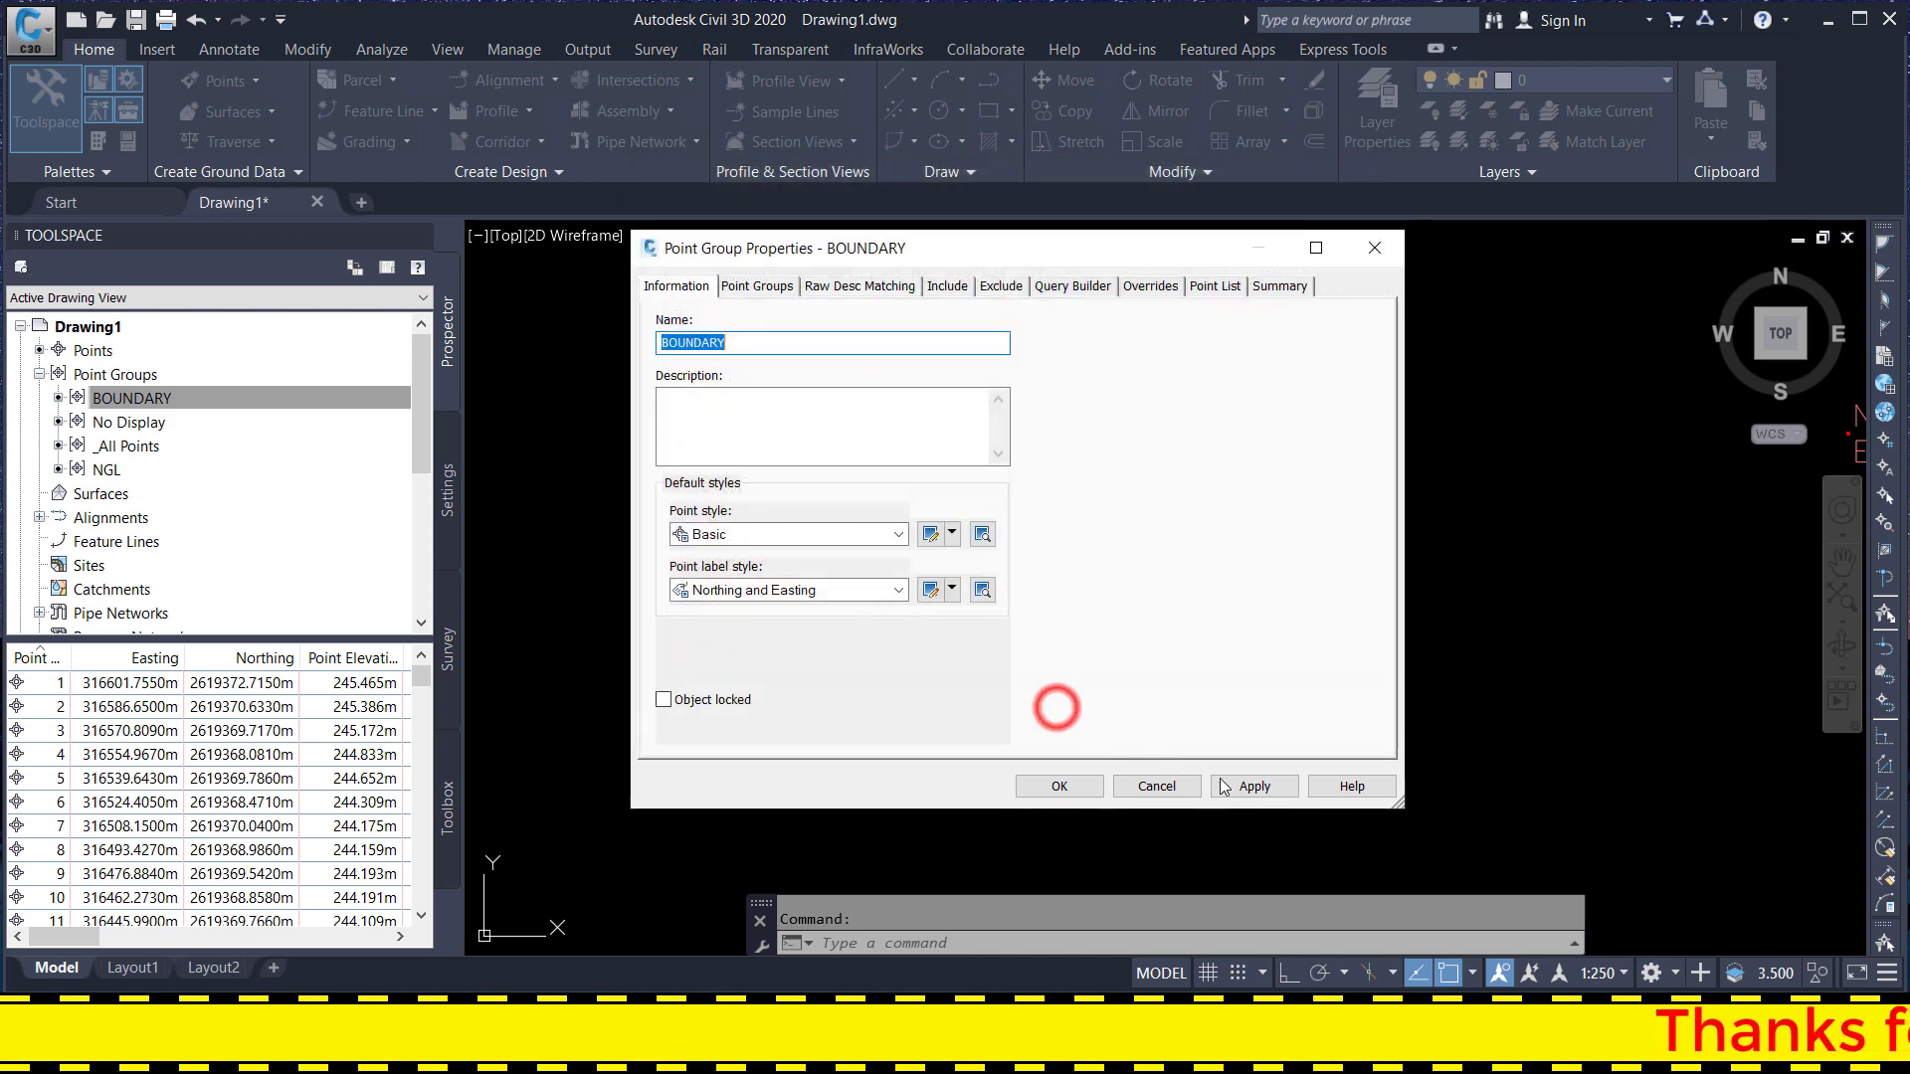
click(1243, 786)
click(1054, 782)
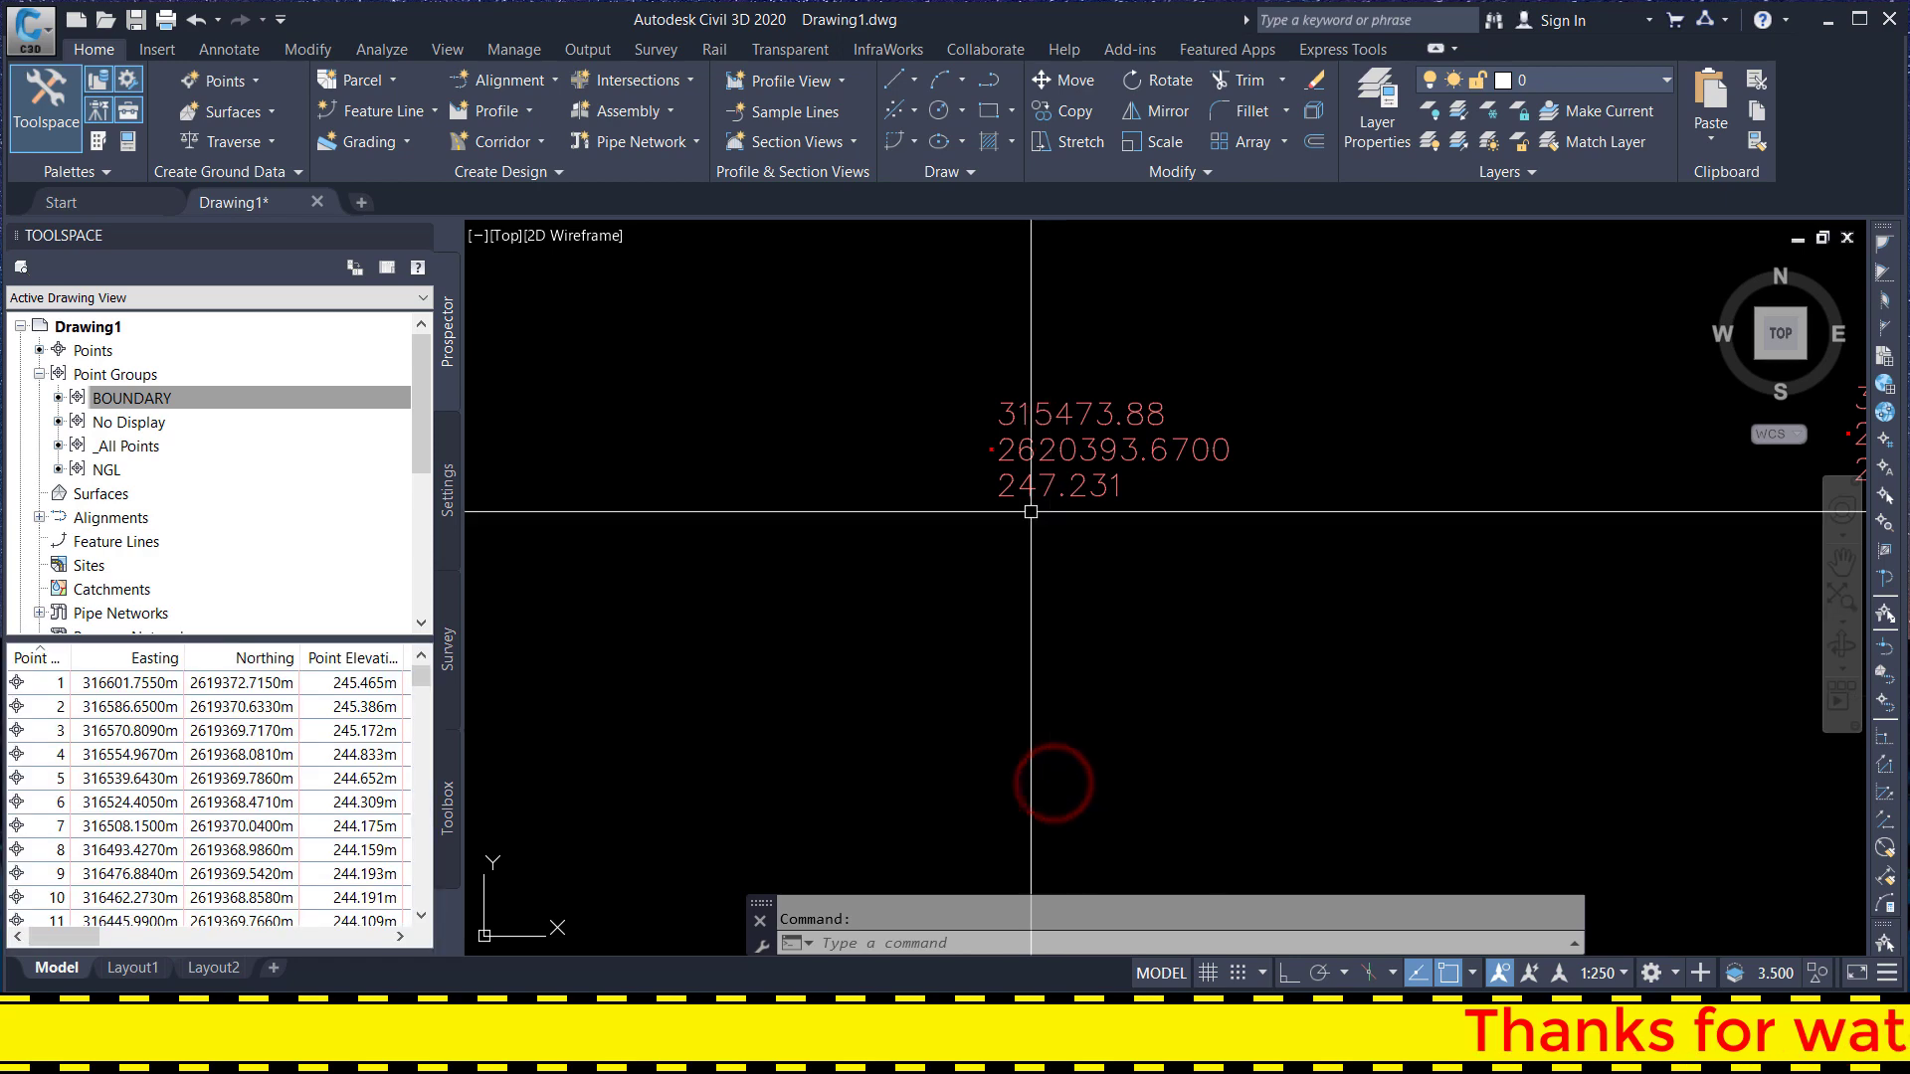
scroll(1010, 455, up, 4)
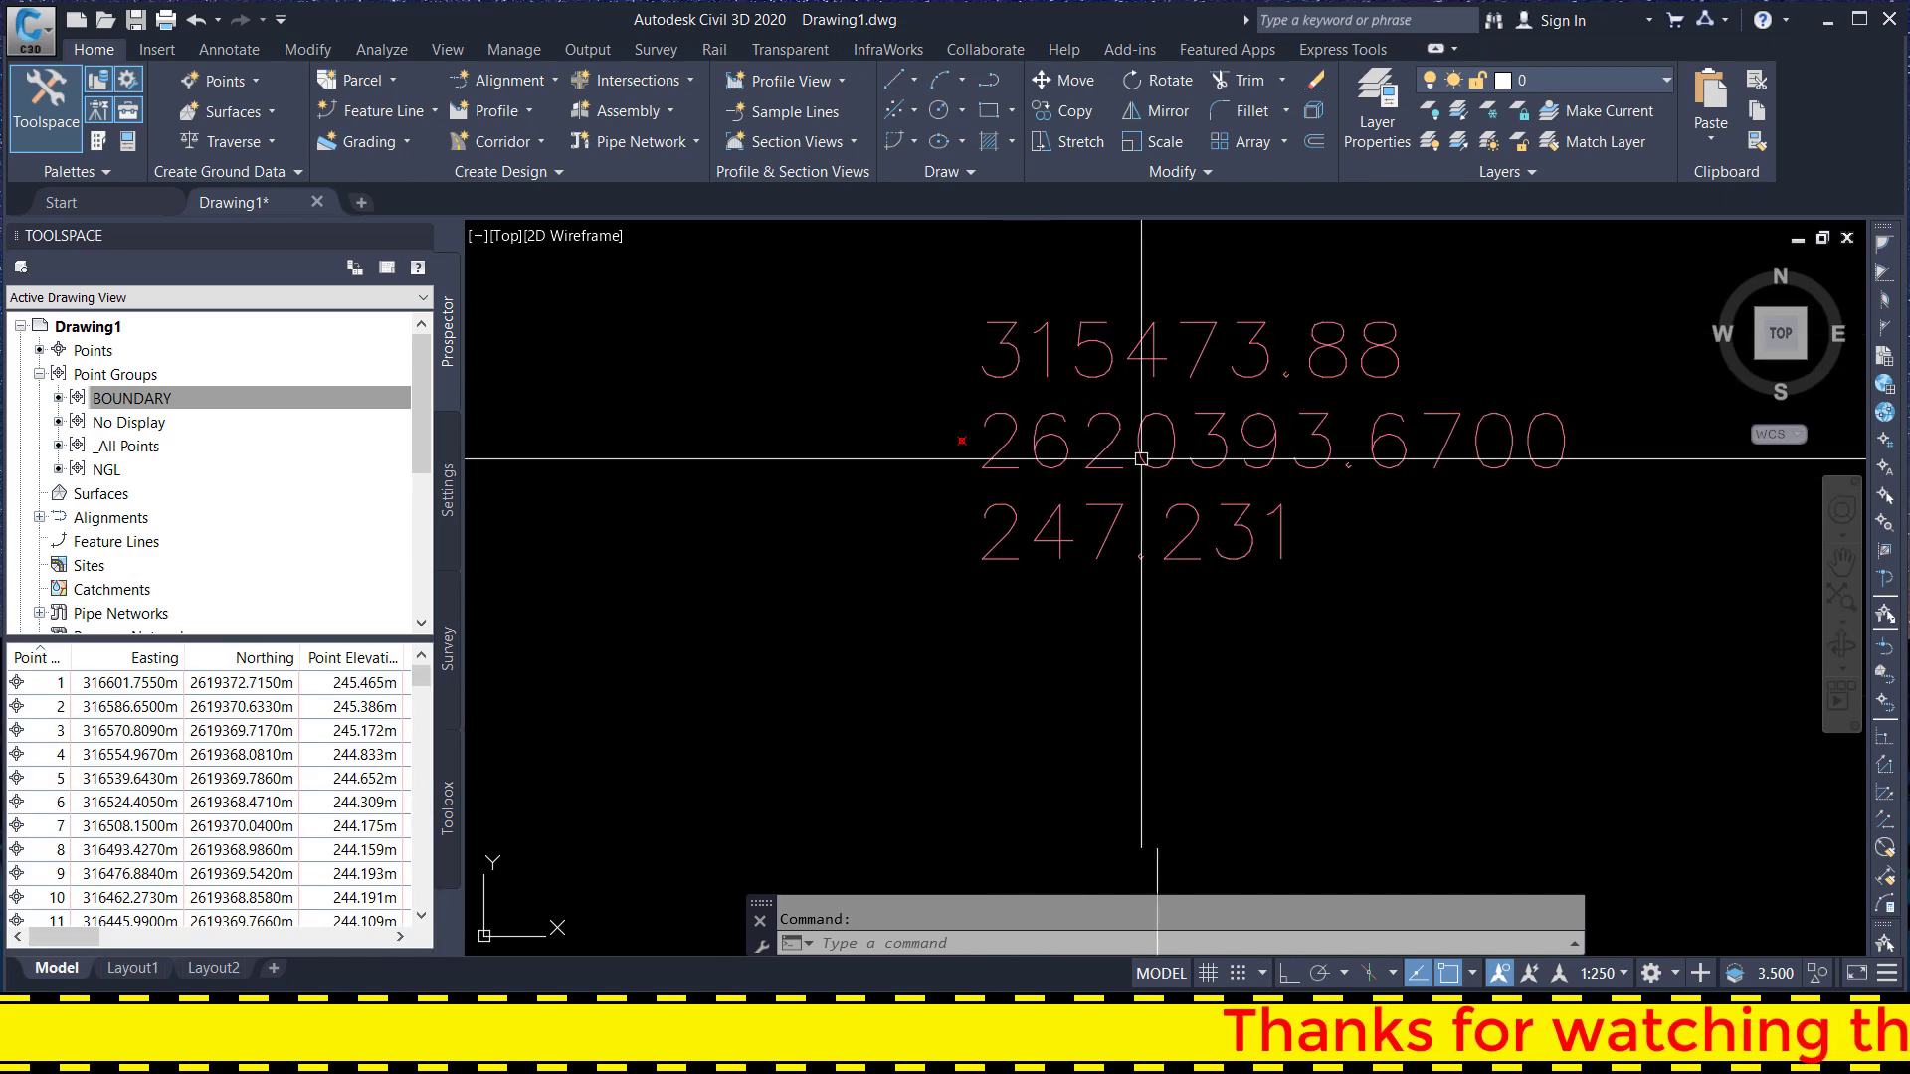
scroll(1151, 575, down, 2)
scroll(1111, 539, down, 1)
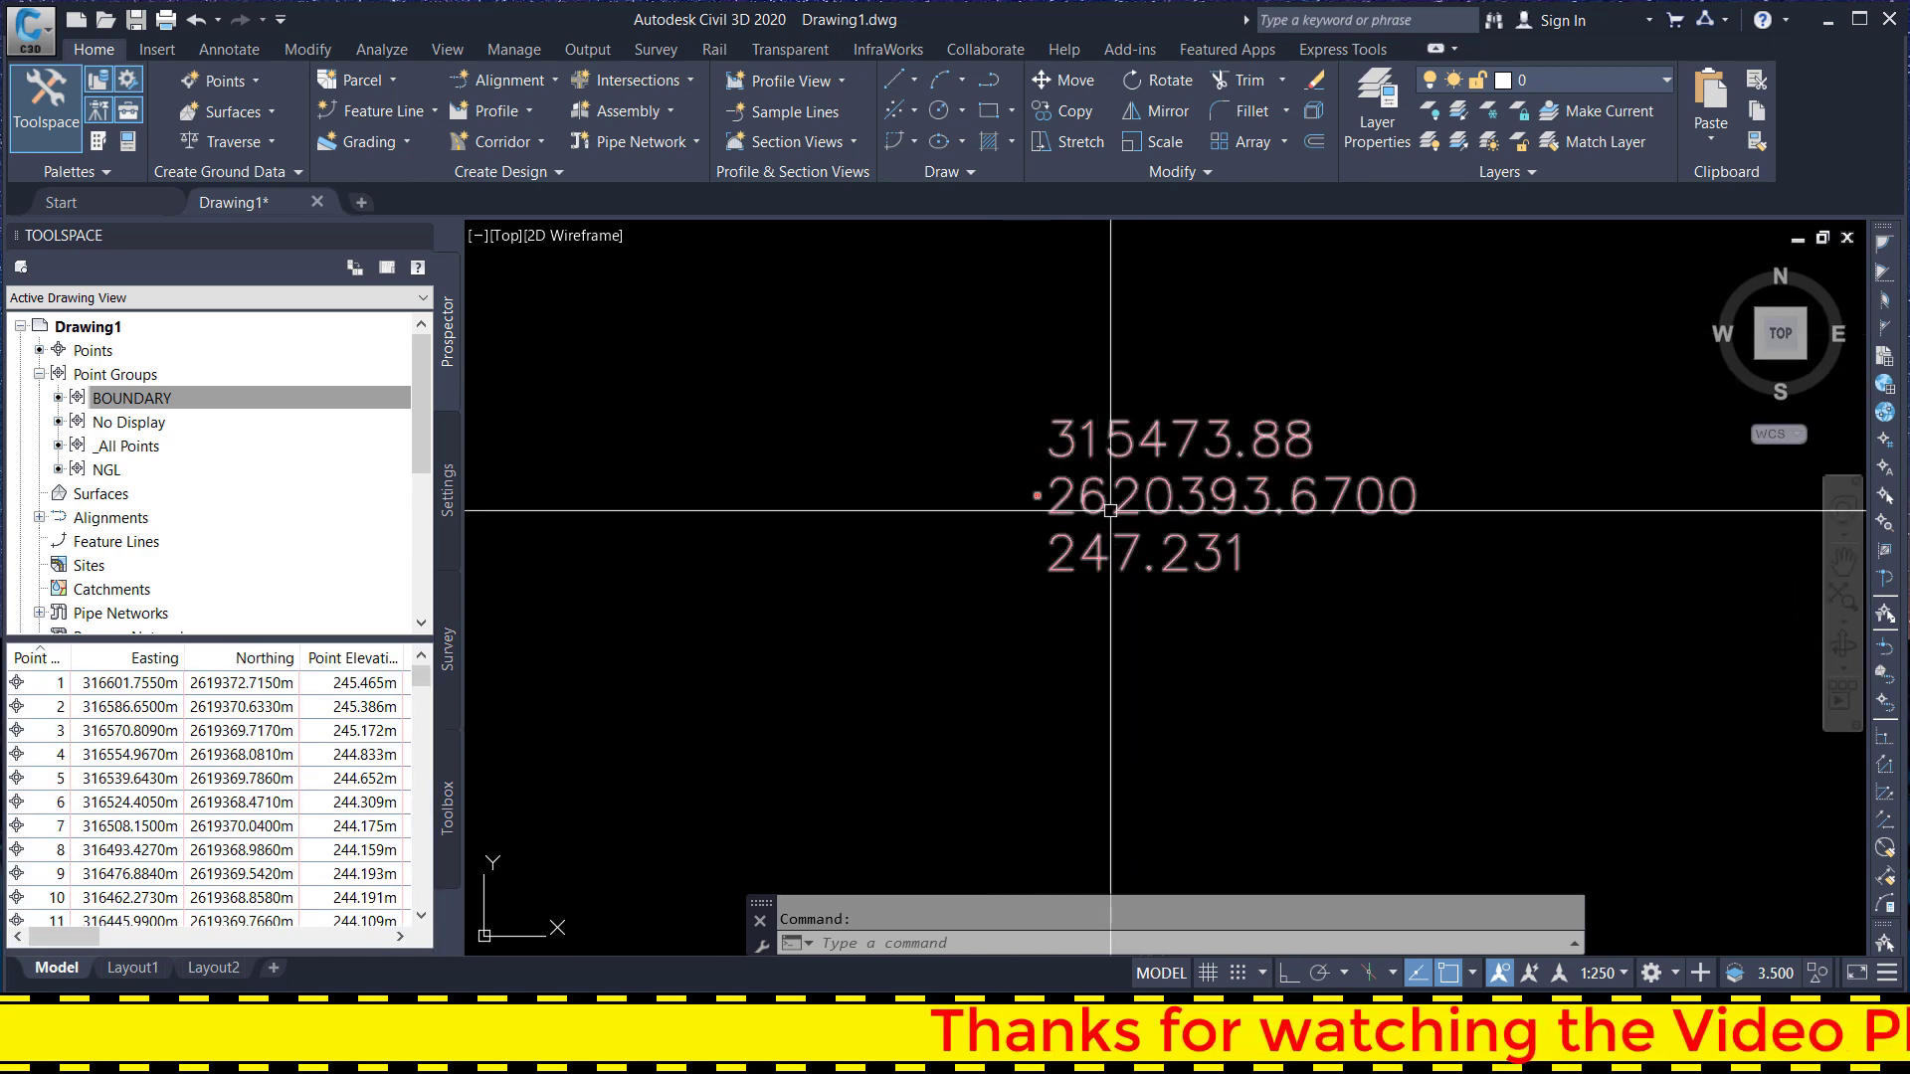
scroll(1045, 522, down, 6)
scroll(1194, 517, down, 2)
scroll(1290, 520, up, 8)
scroll(1095, 447, down, 5)
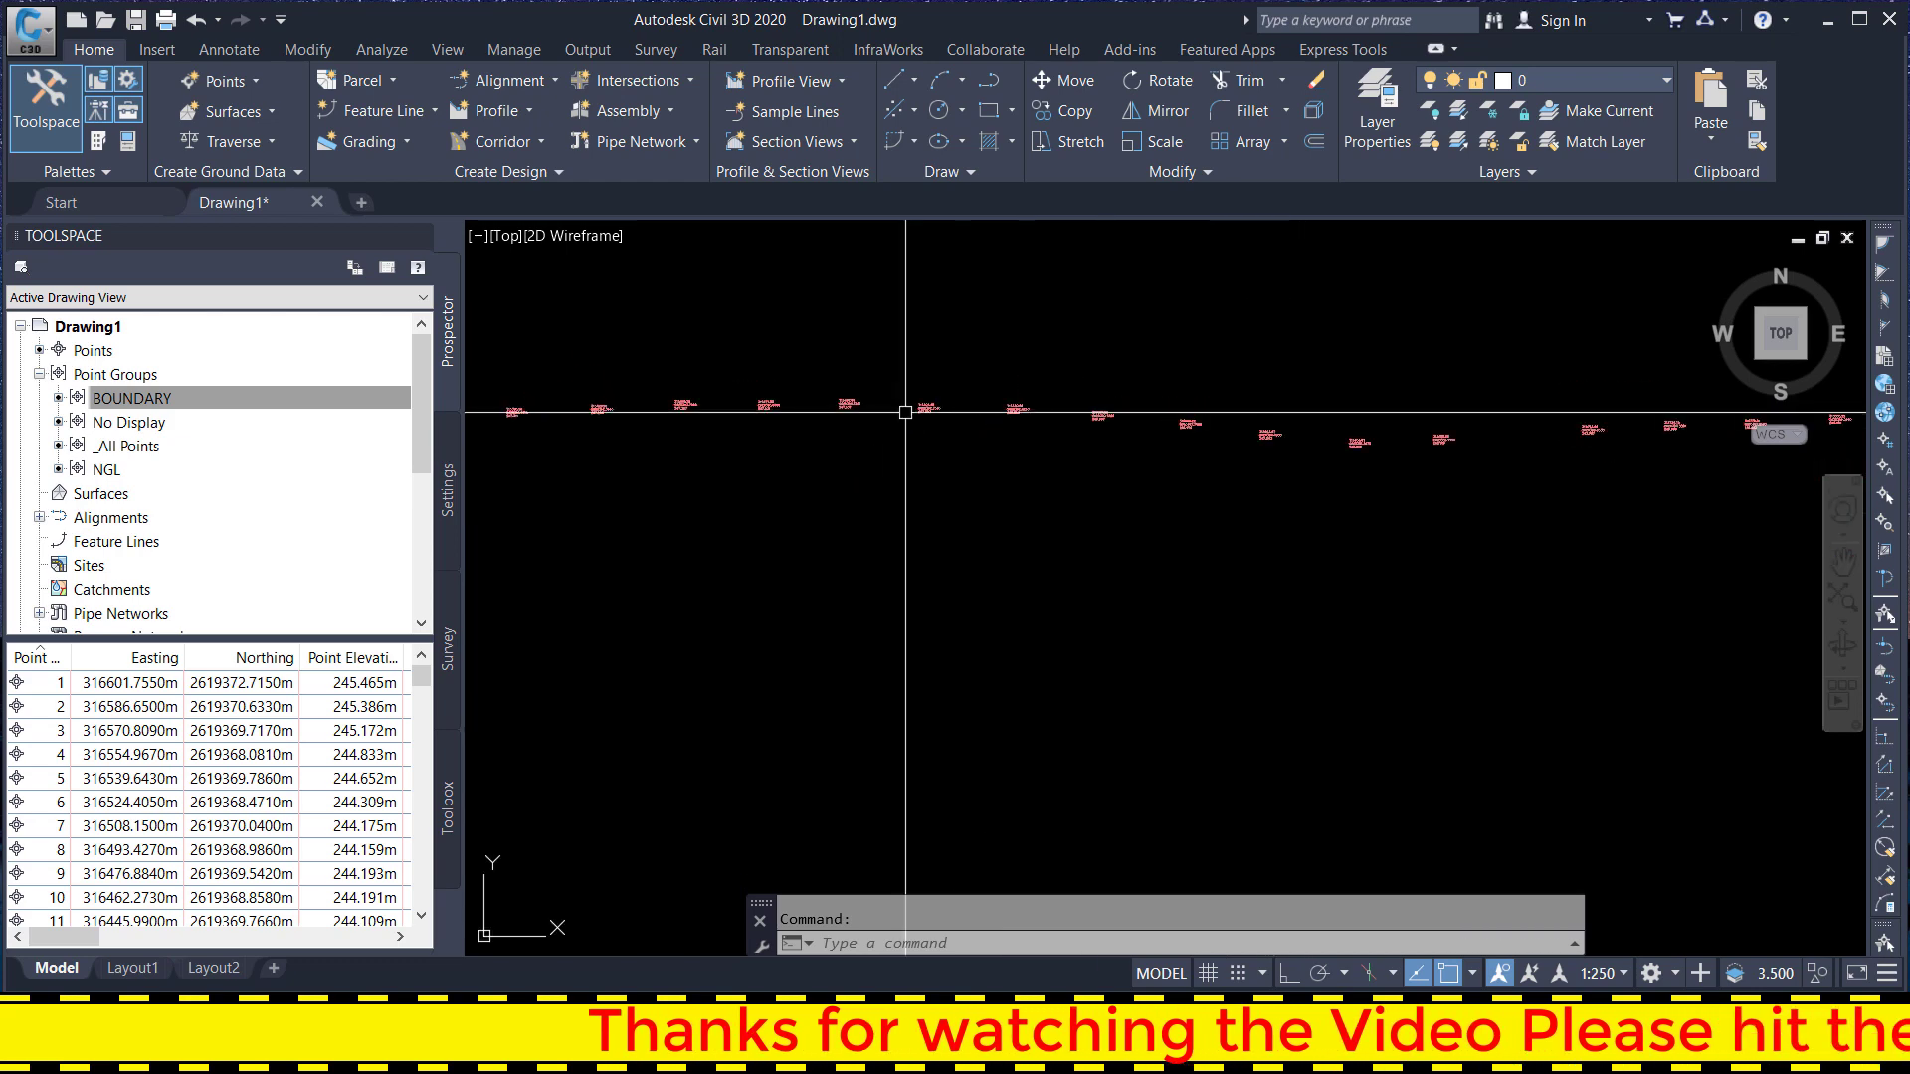
scroll(1356, 444, down, 2)
scroll(1368, 408, up, 3)
scroll(1436, 463, up, 5)
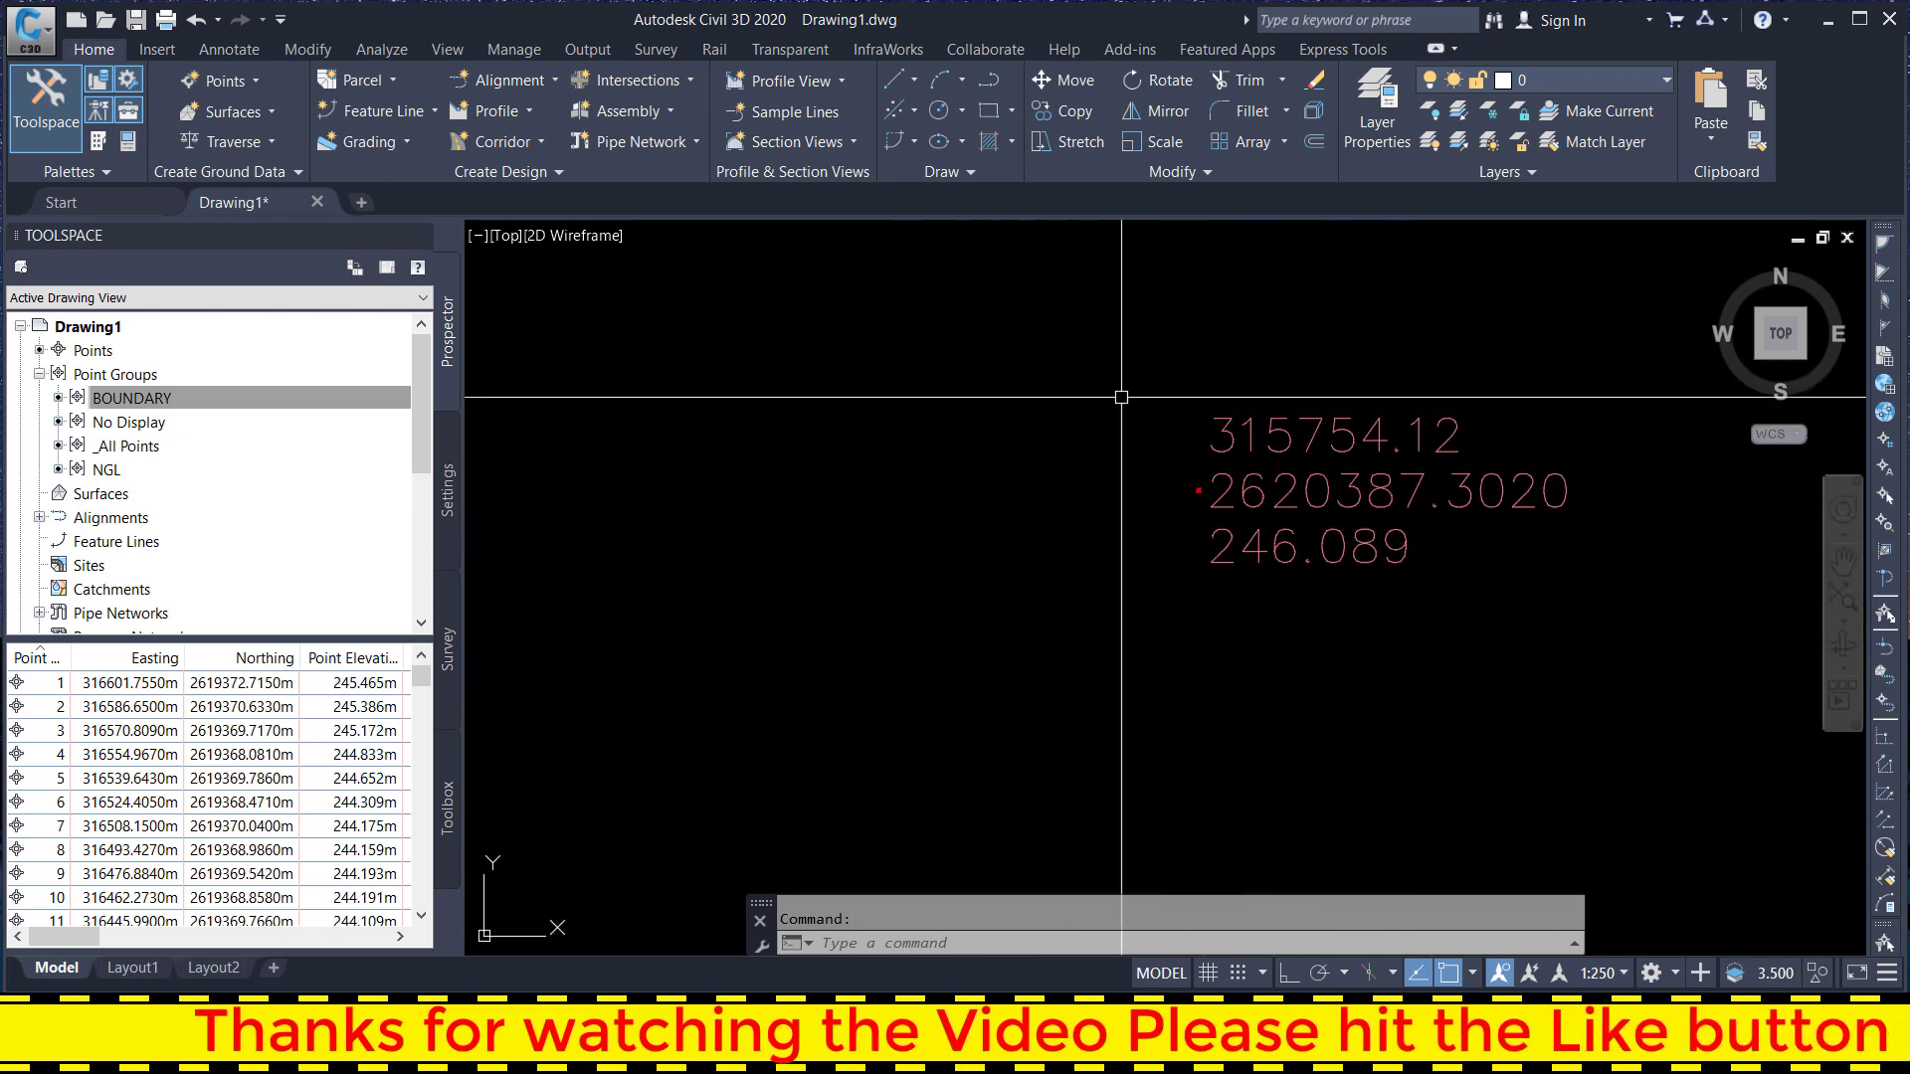
scroll(1134, 418, down, 4)
scroll(1293, 427, up, 4)
scroll(1363, 437, up, 2)
scroll(1323, 428, down, 2)
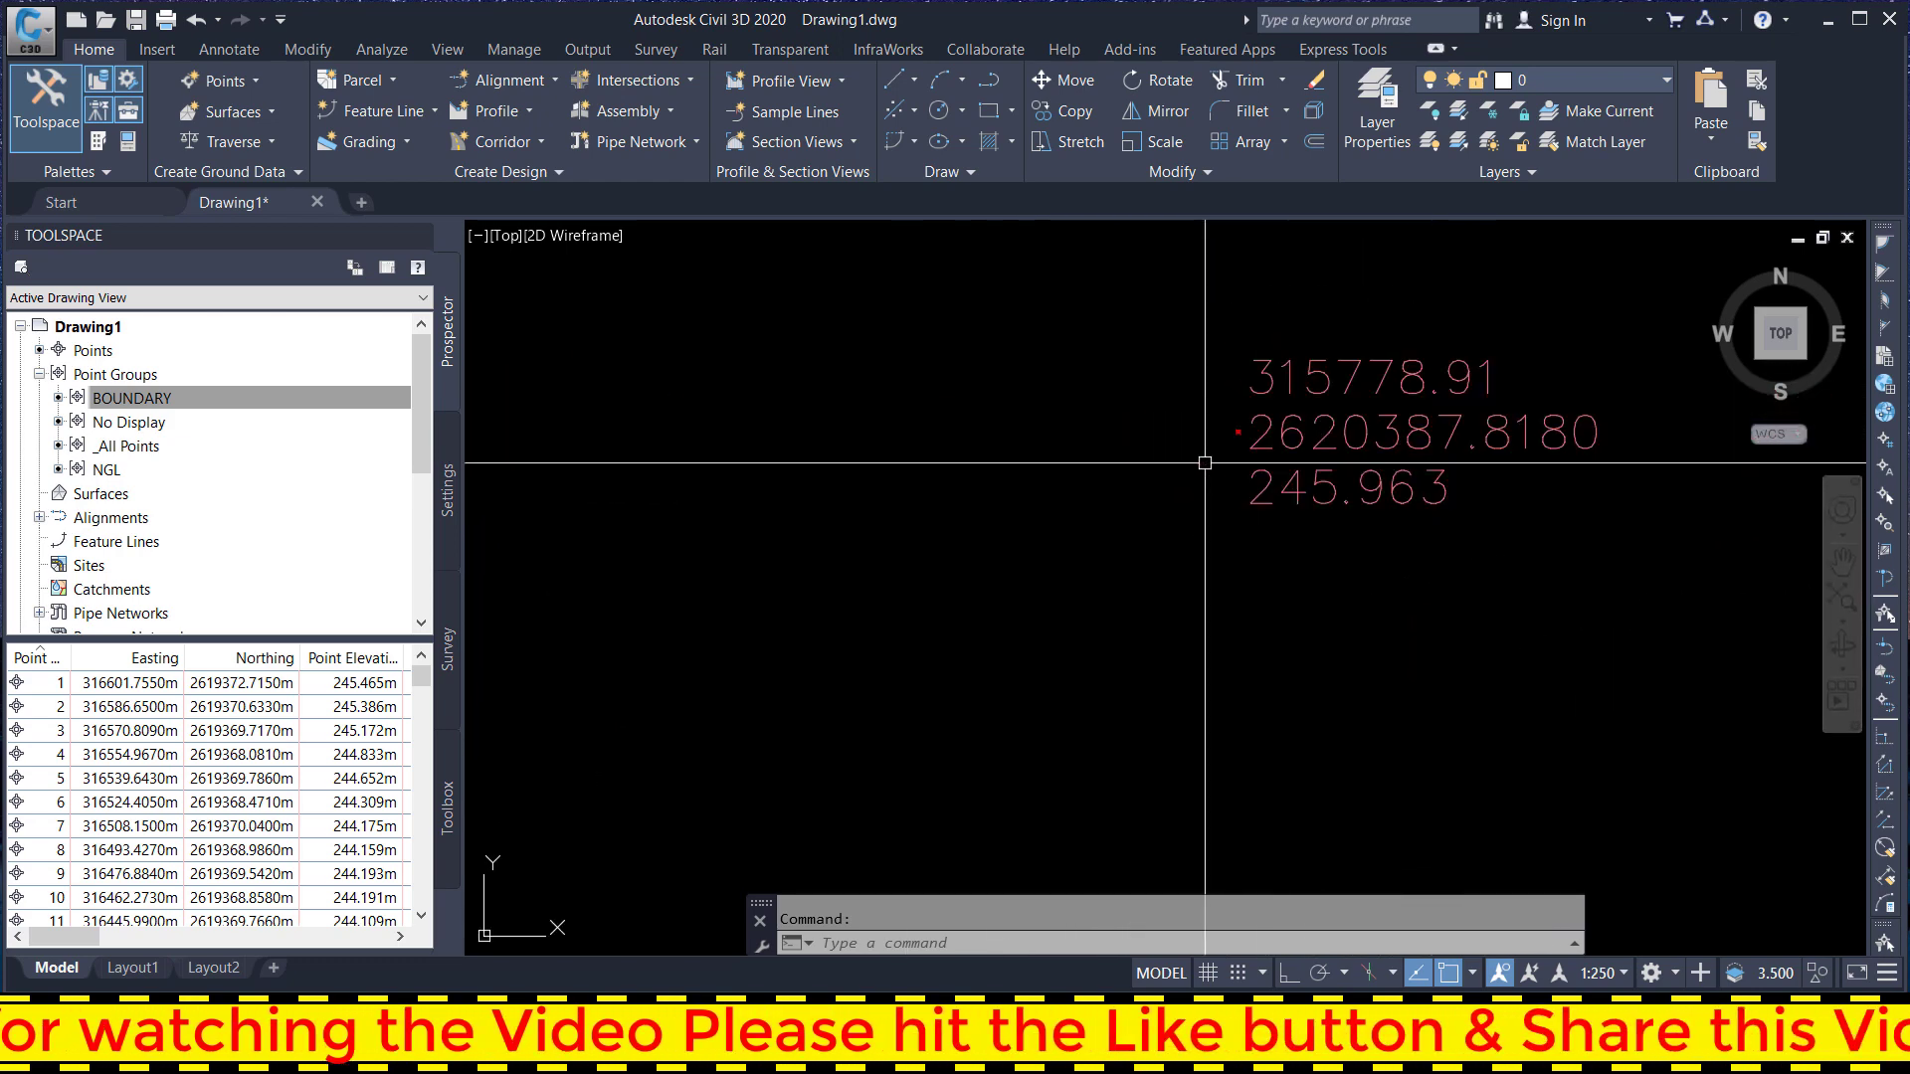
scroll(1243, 418, down, 1)
scroll(1204, 418, up, 3)
- From the BOUNDARY point group's properties, open the Northing and Easting label contents in the Text Component Editor
click(1204, 417)
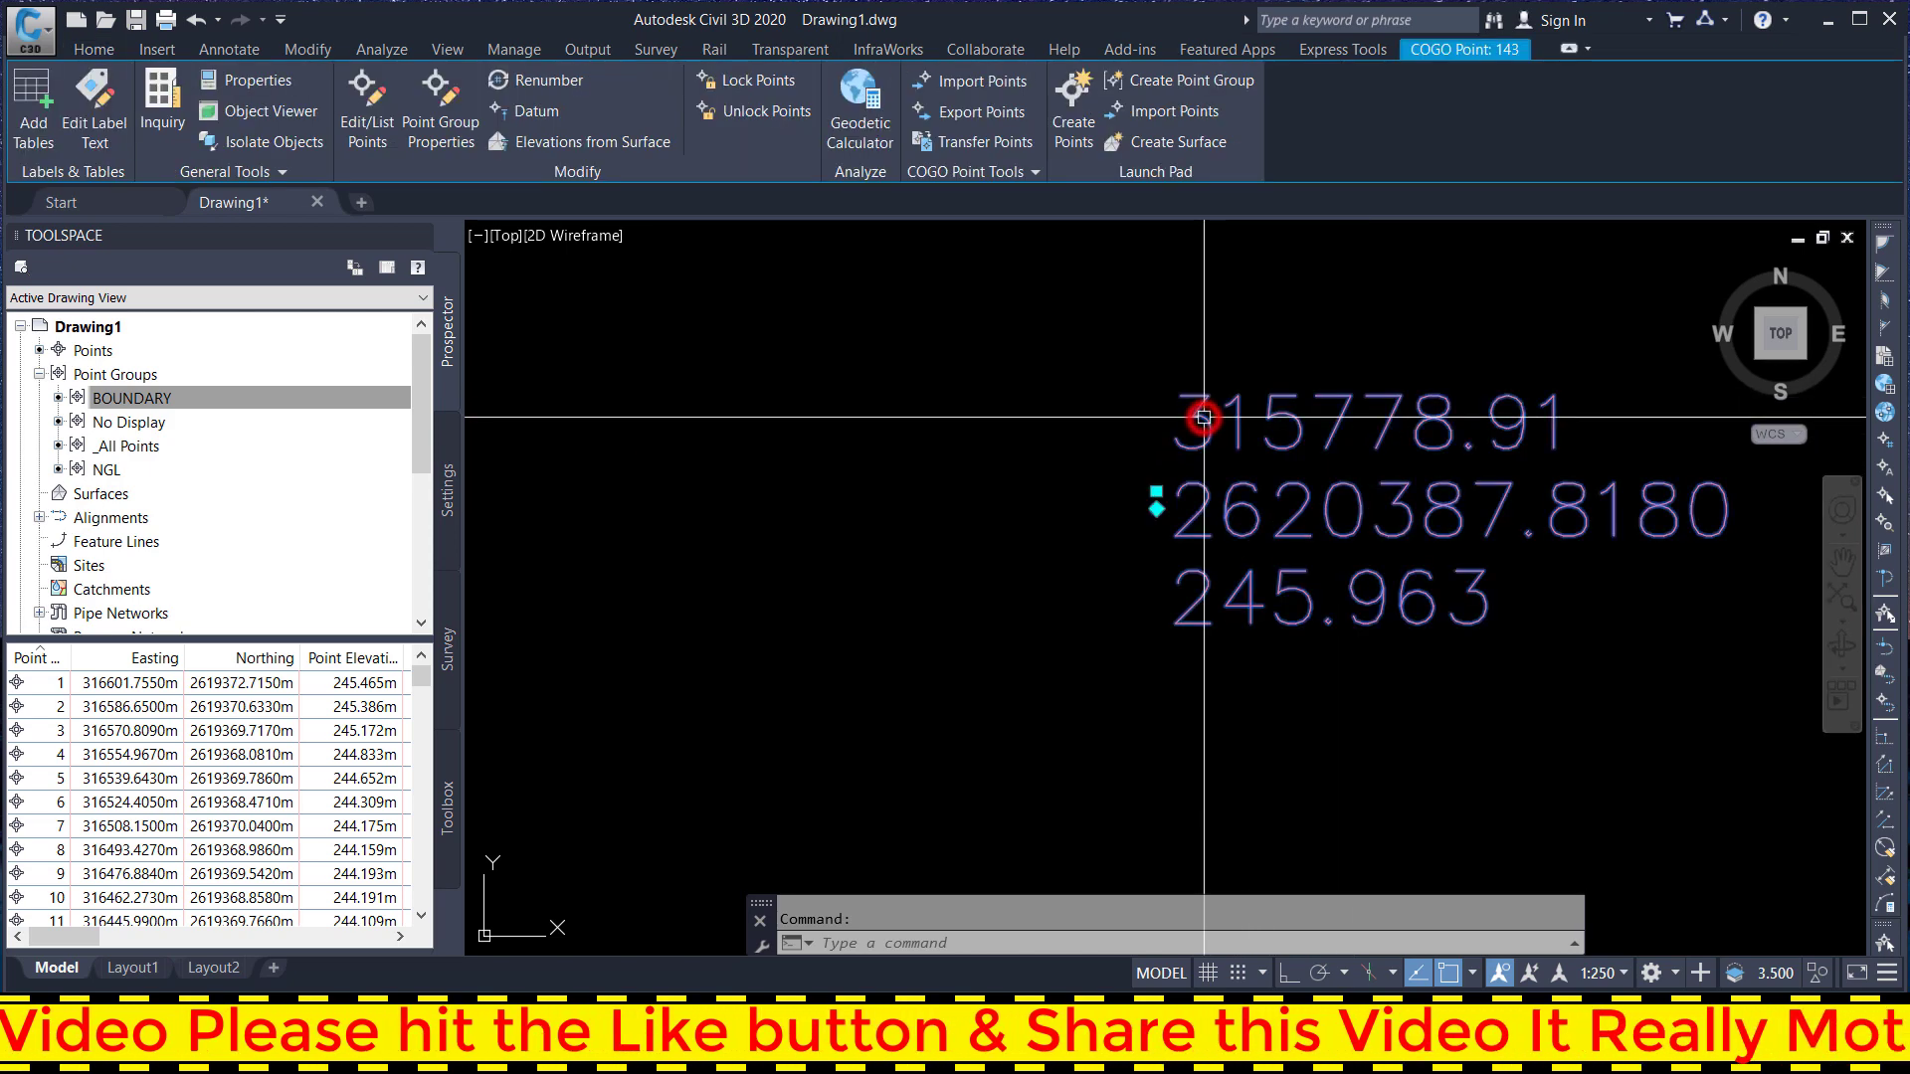
right_click(1203, 418)
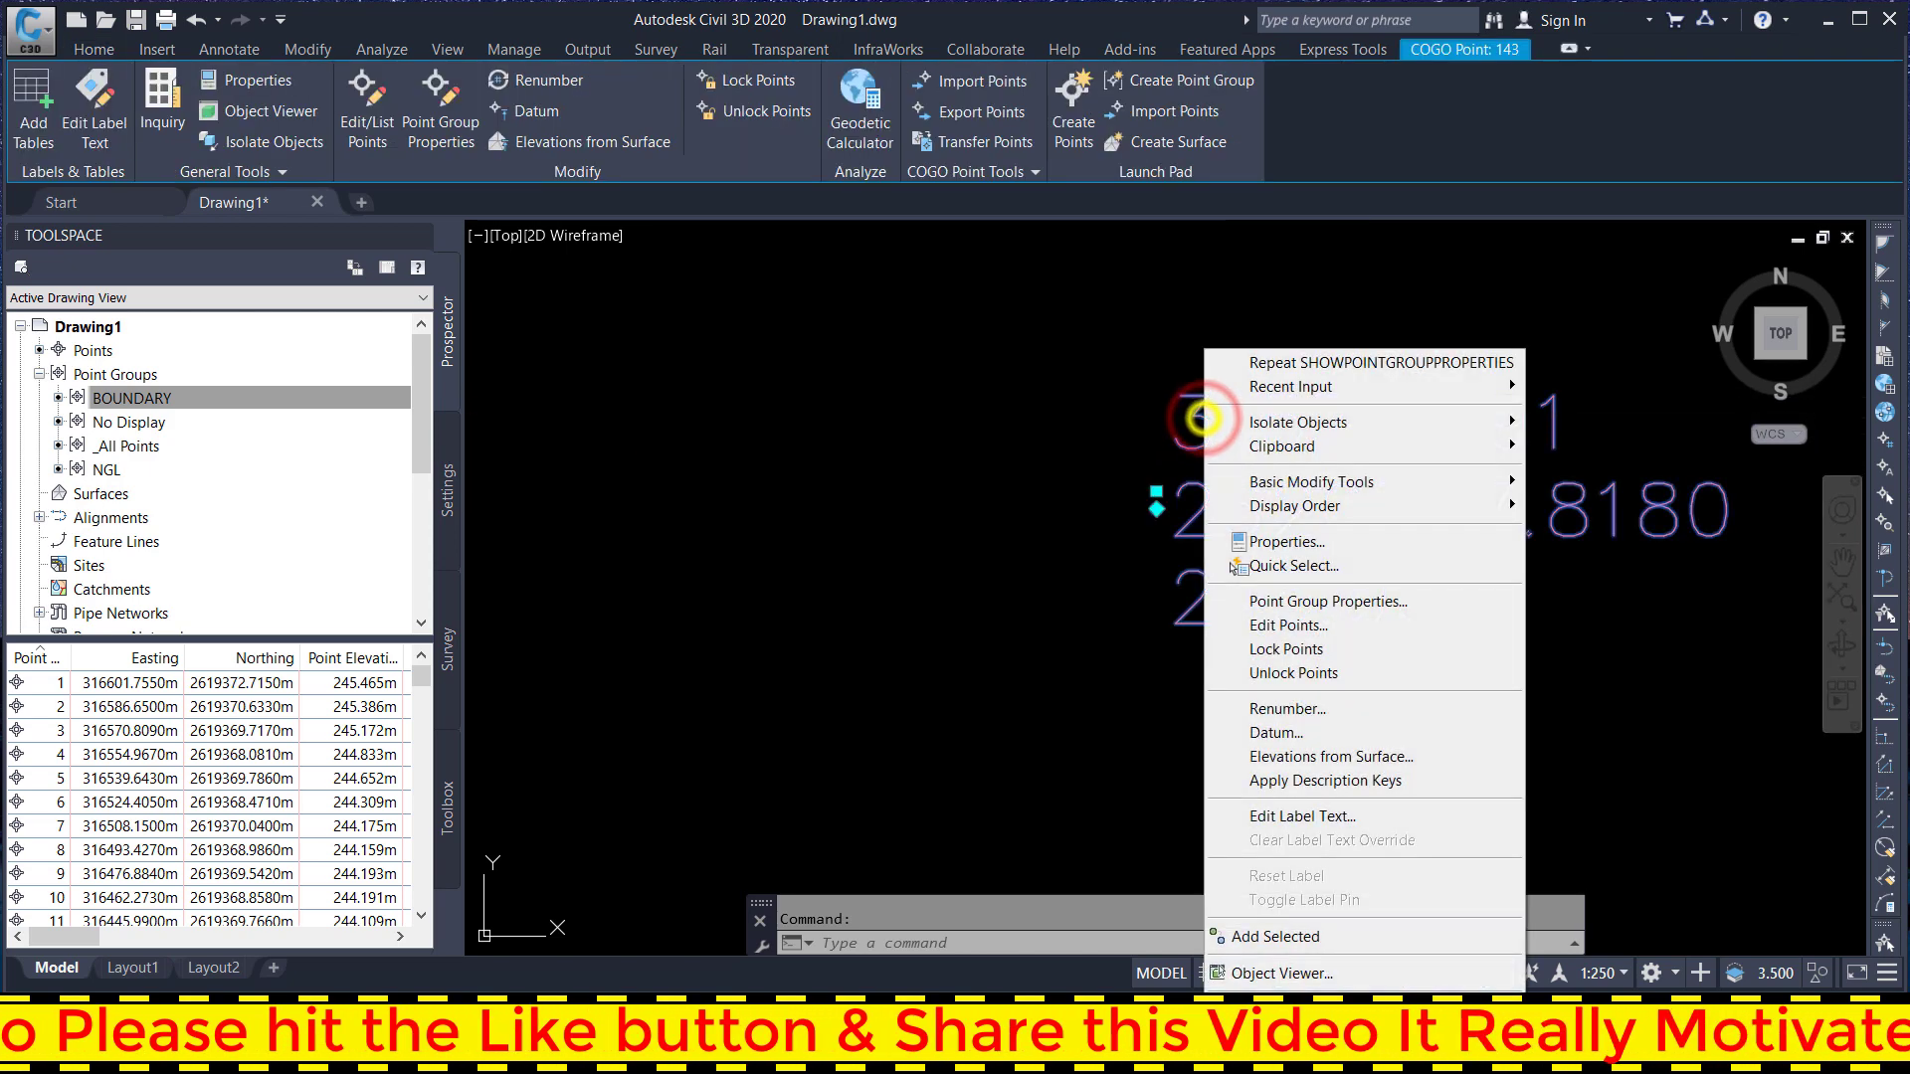
click(1293, 601)
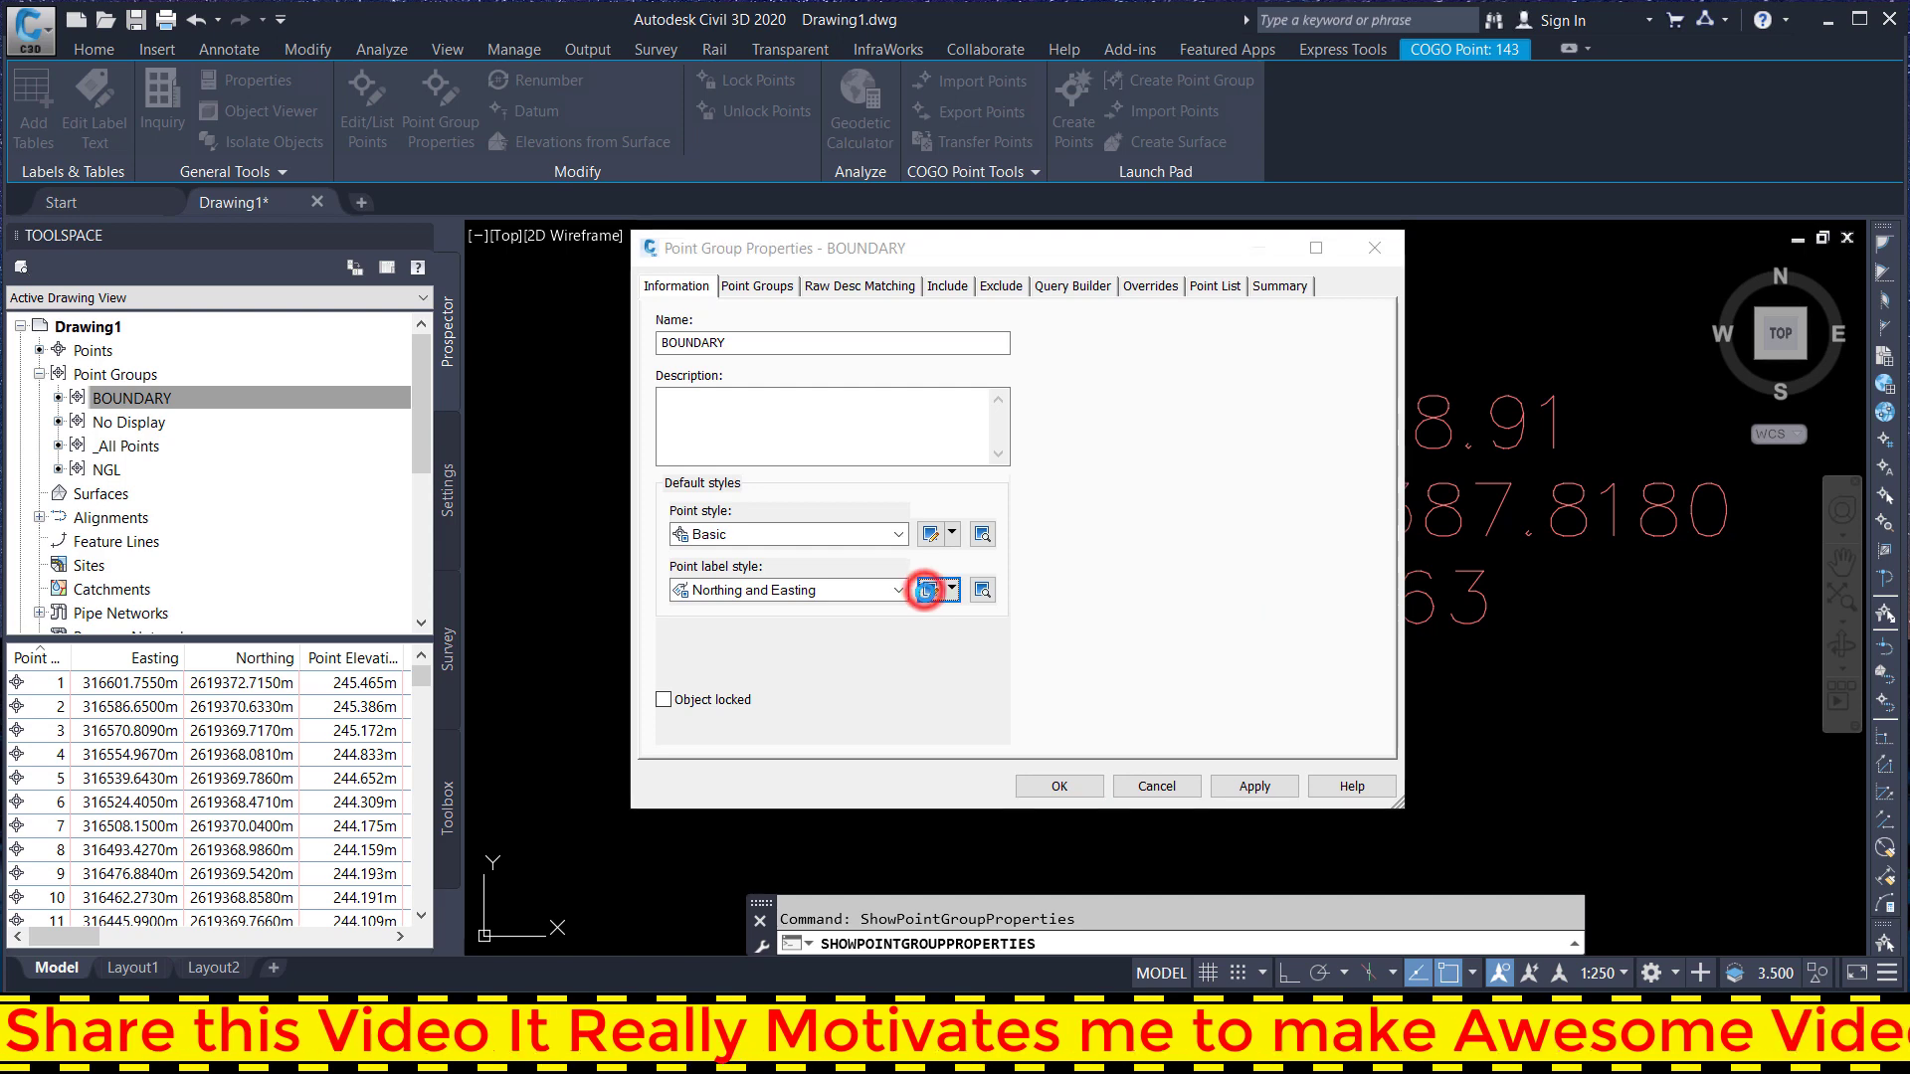
click(925, 591)
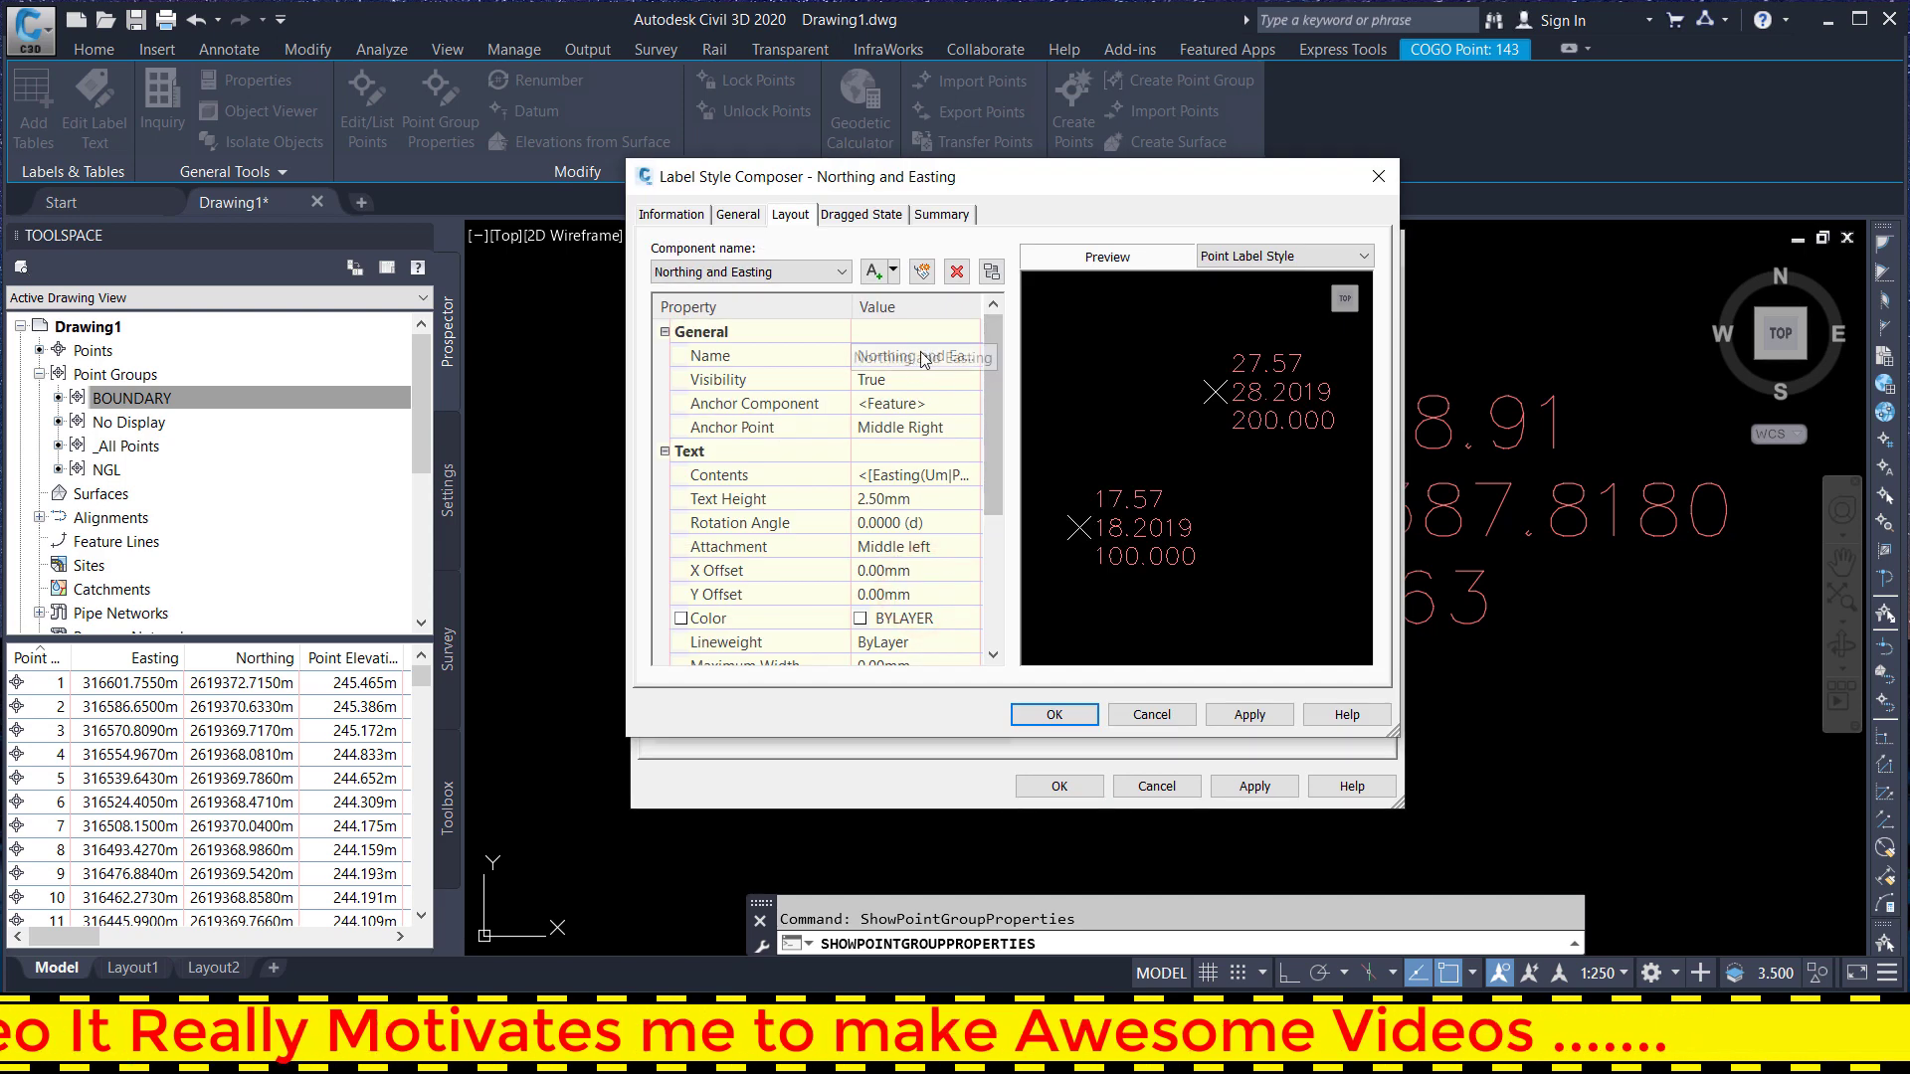
click(913, 475)
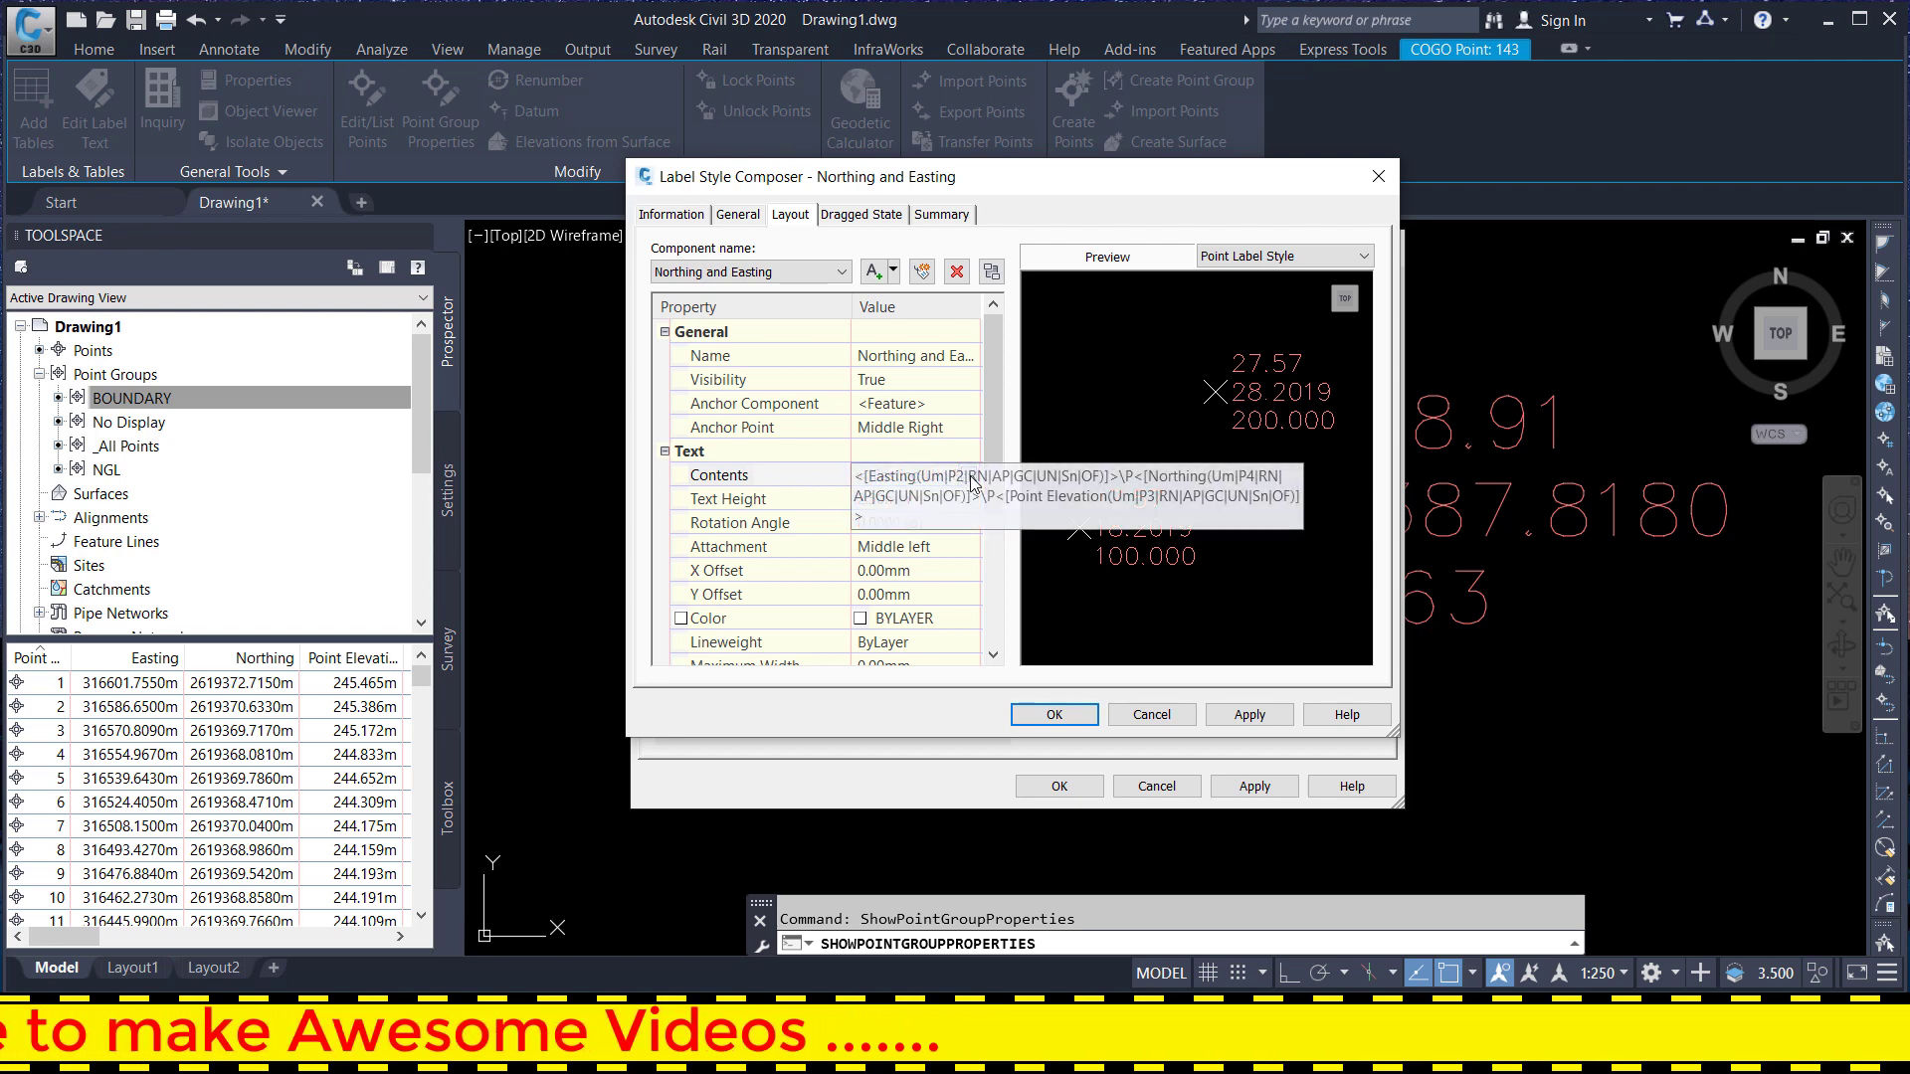
click(968, 476)
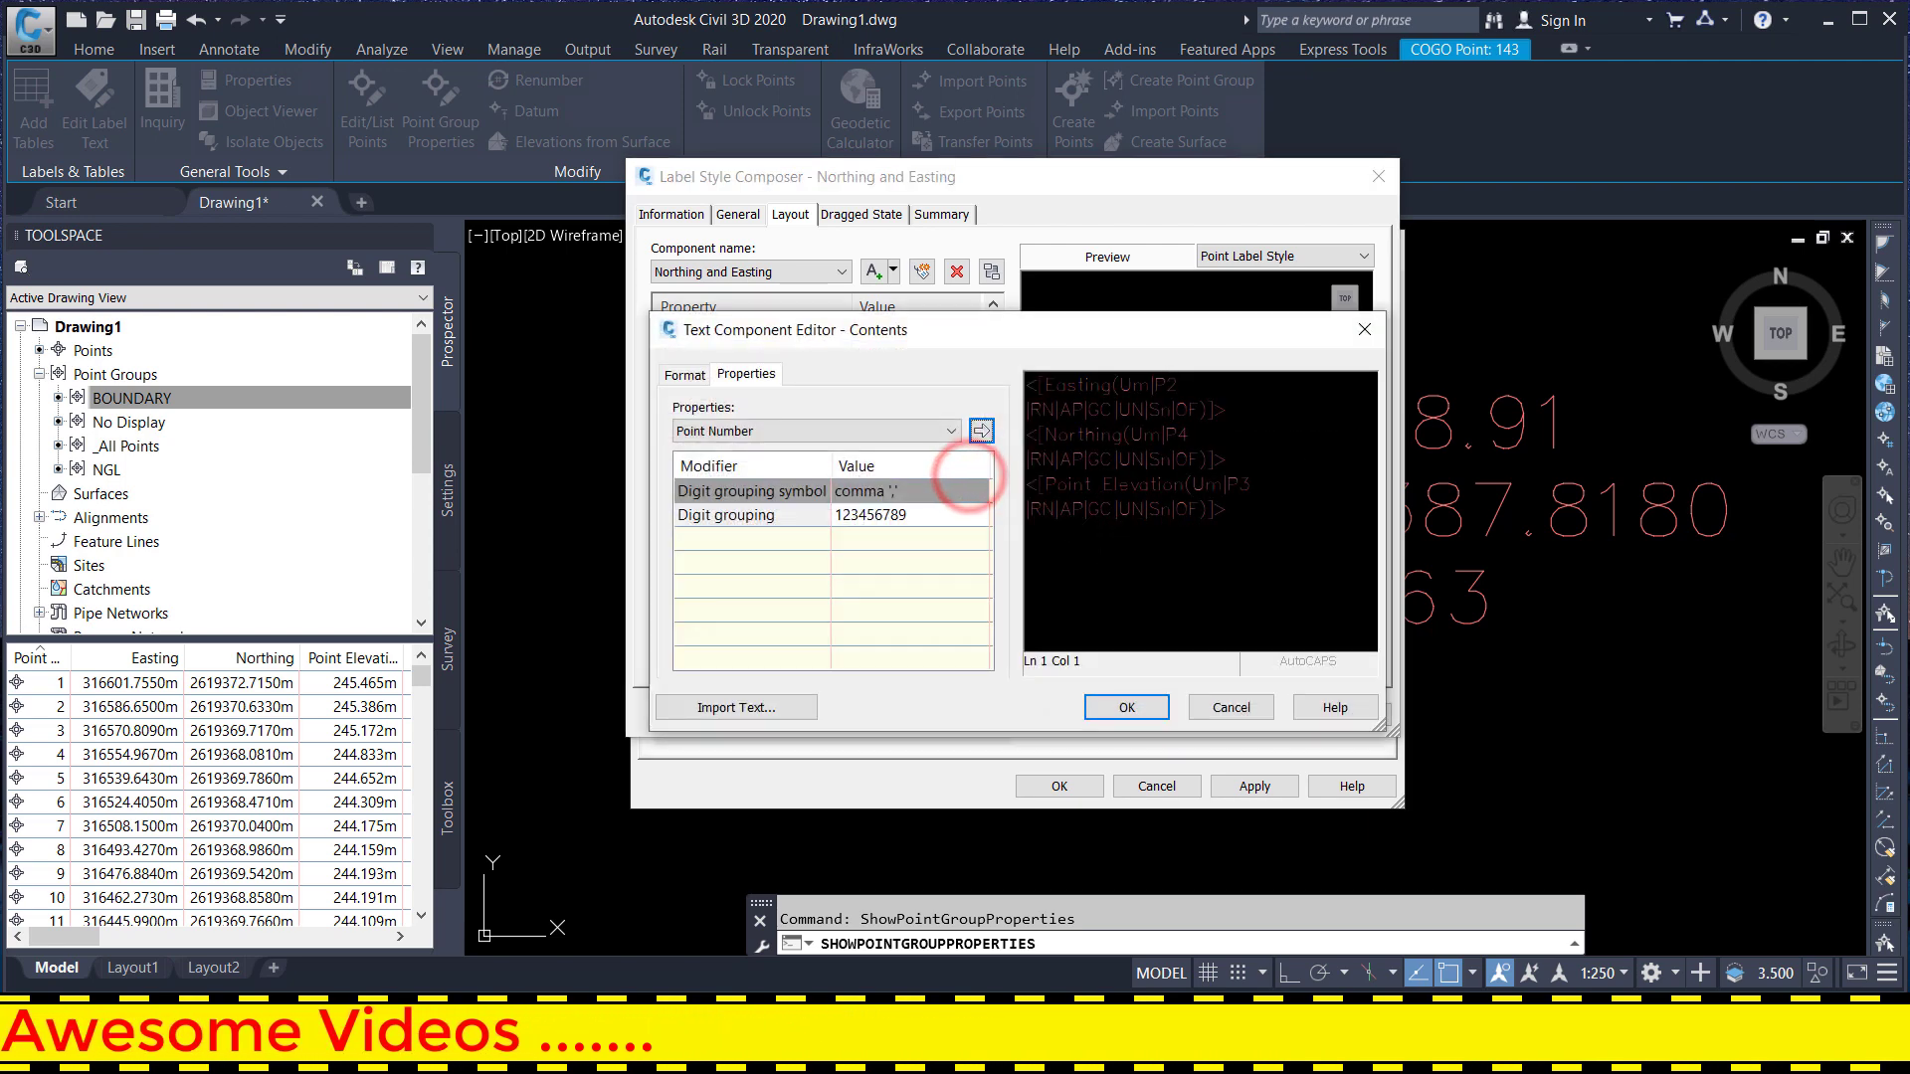
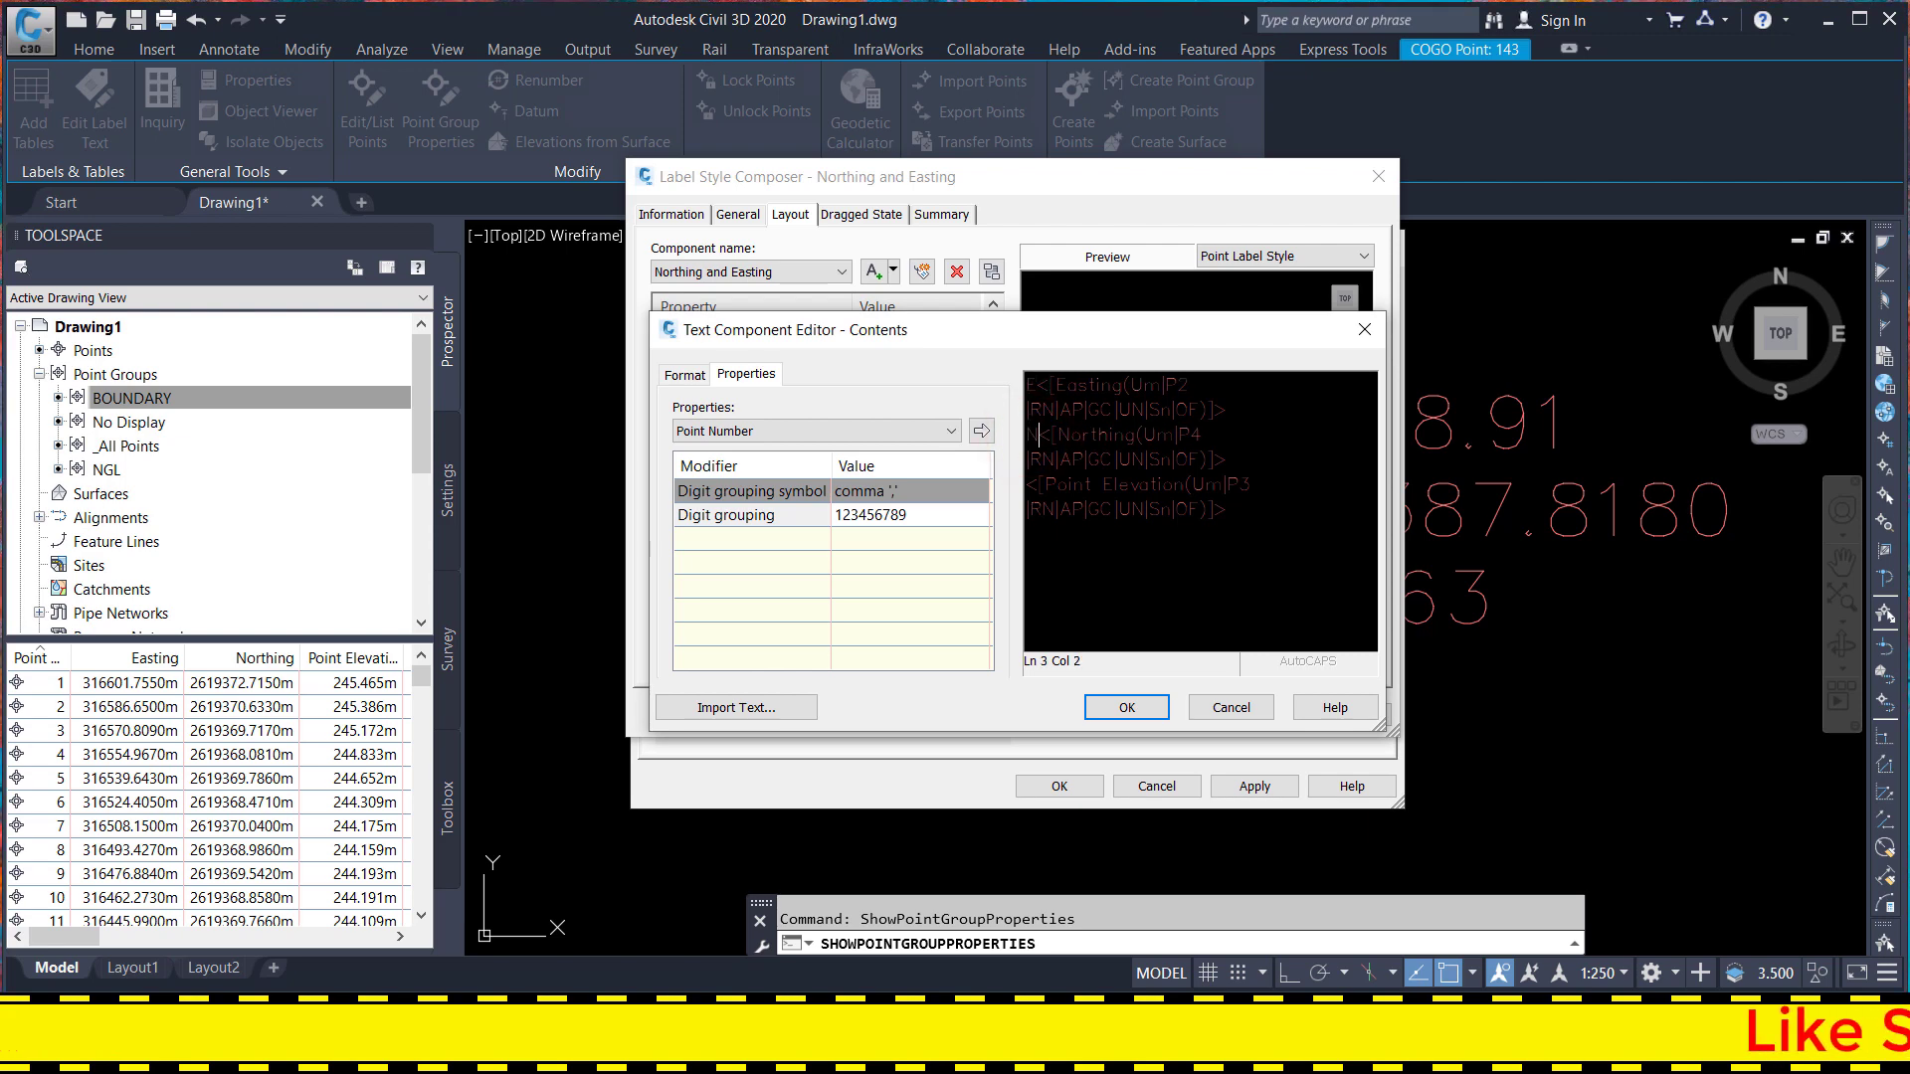
- Add E, N and Z prefixes to the BOUNDARY point label contents and apply the style
click(1037, 485)
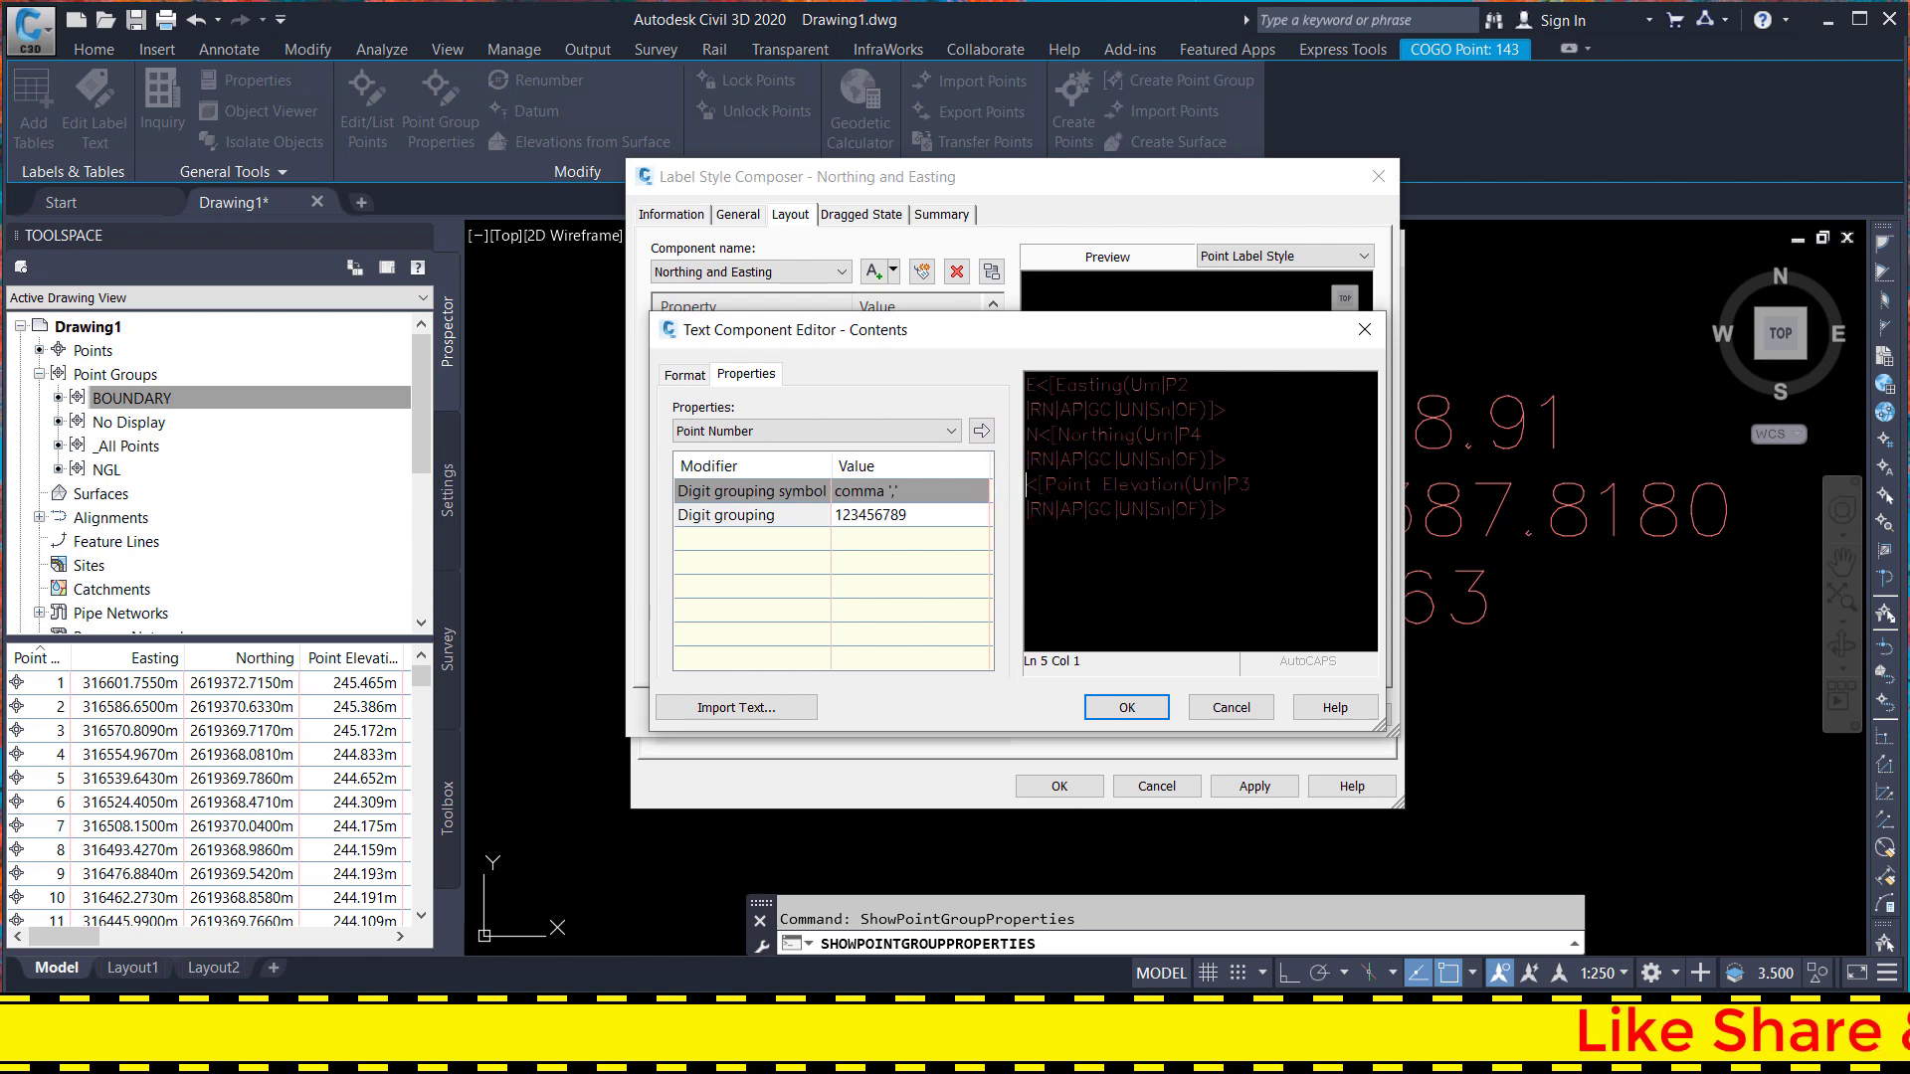
text(Z)
click(1142, 708)
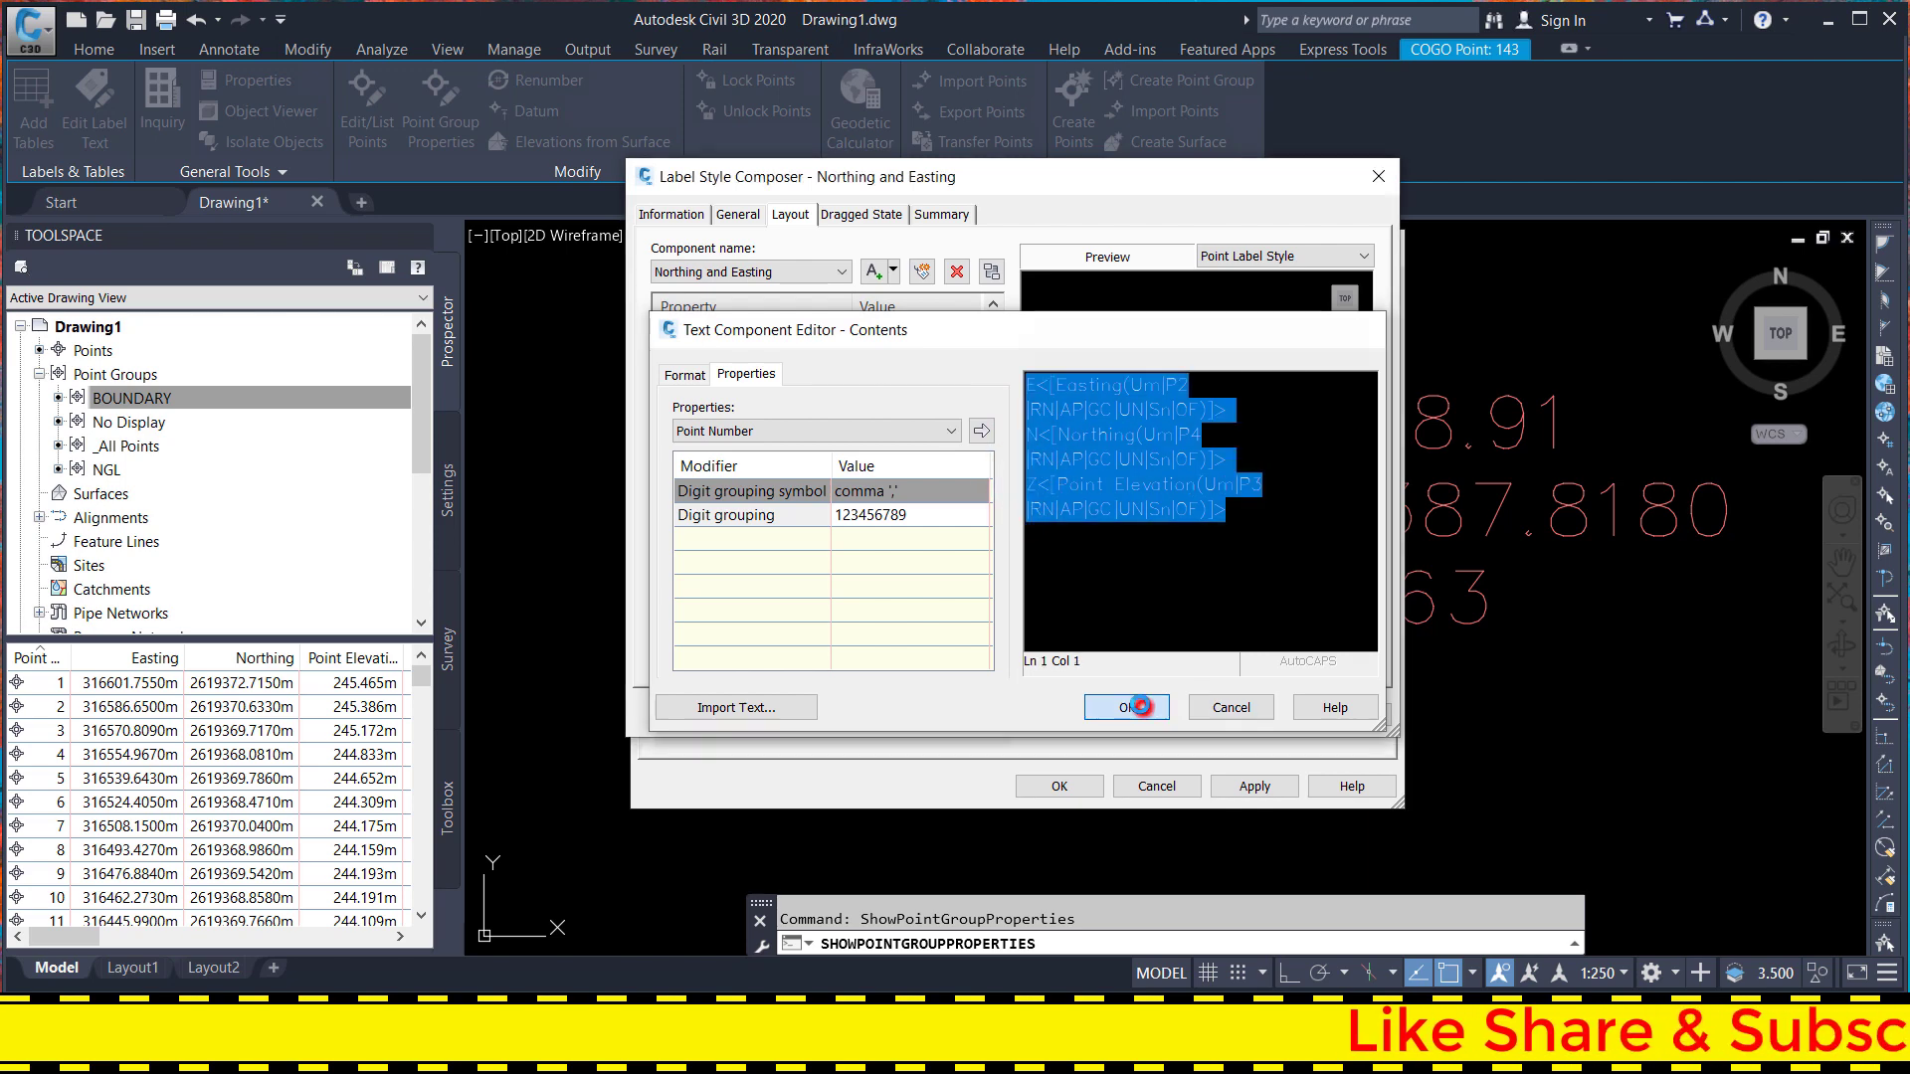
click(1250, 715)
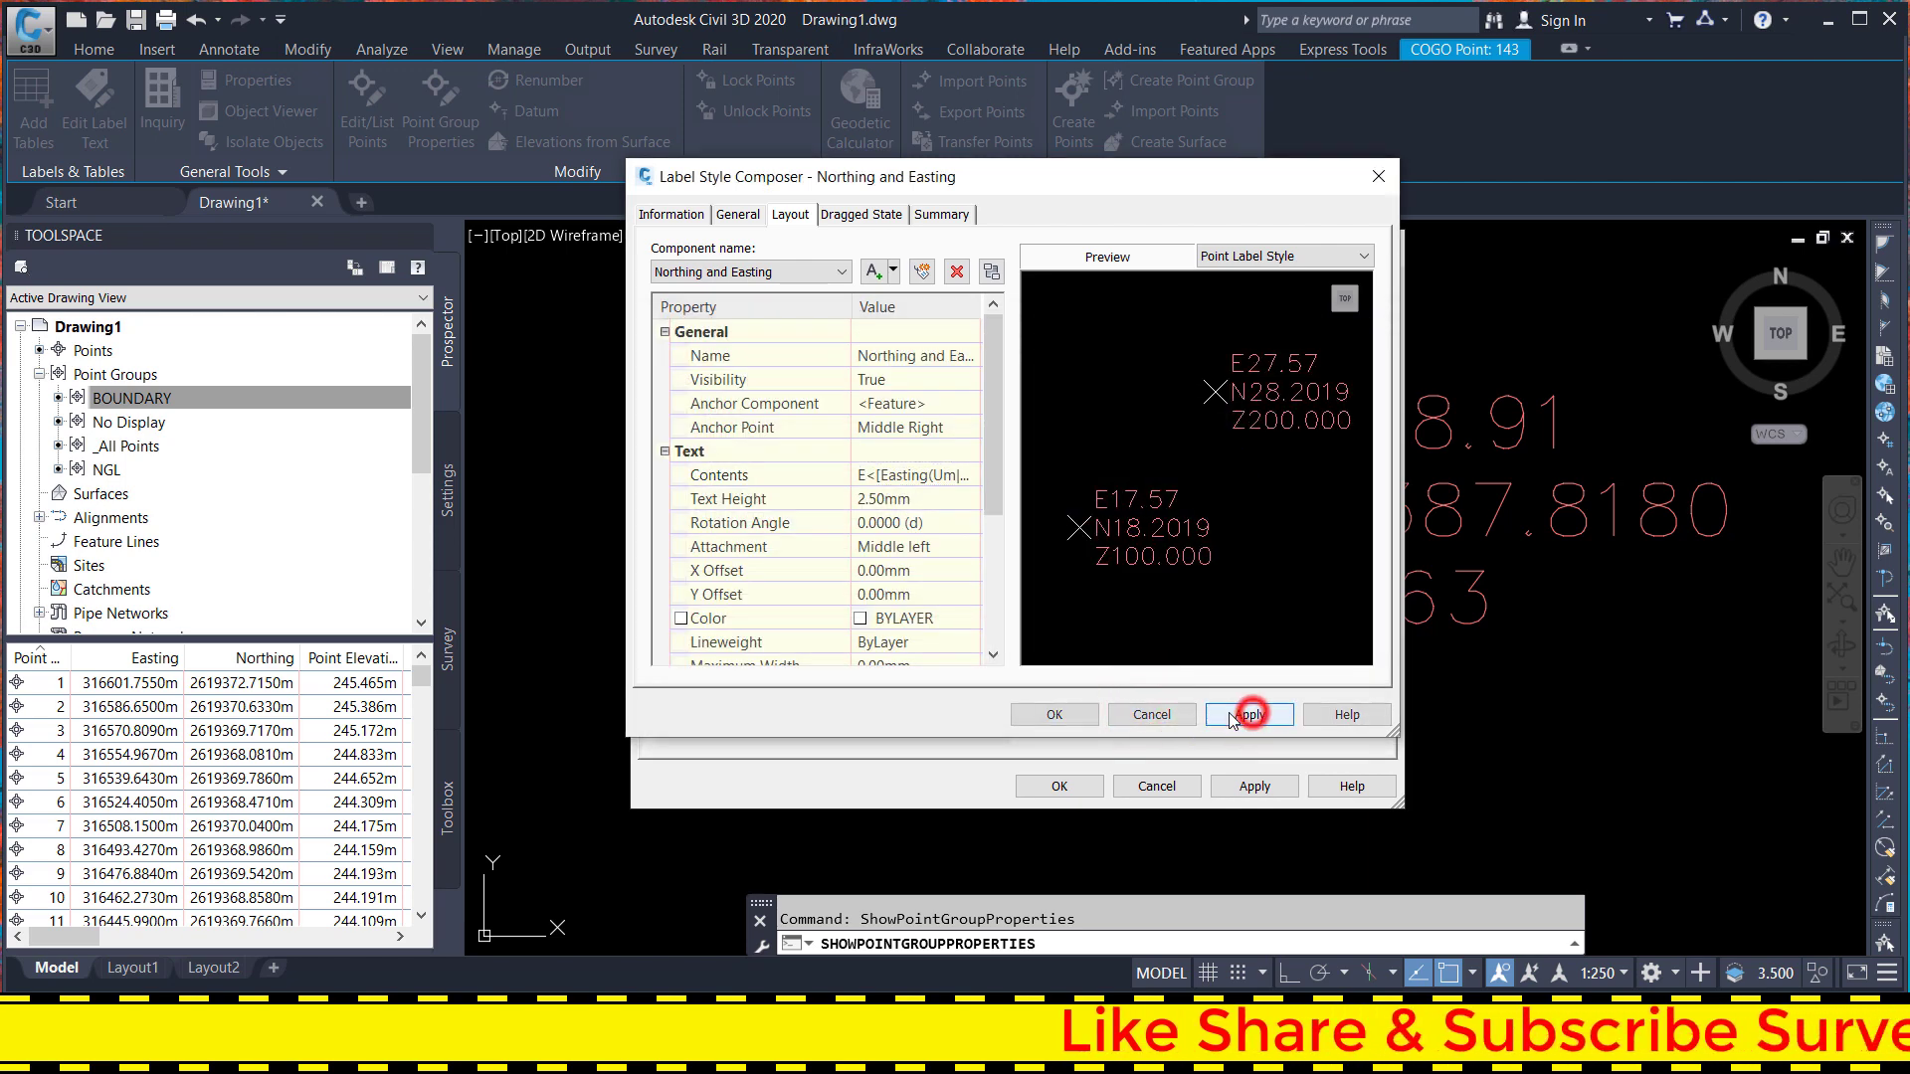
click(1075, 714)
click(1255, 786)
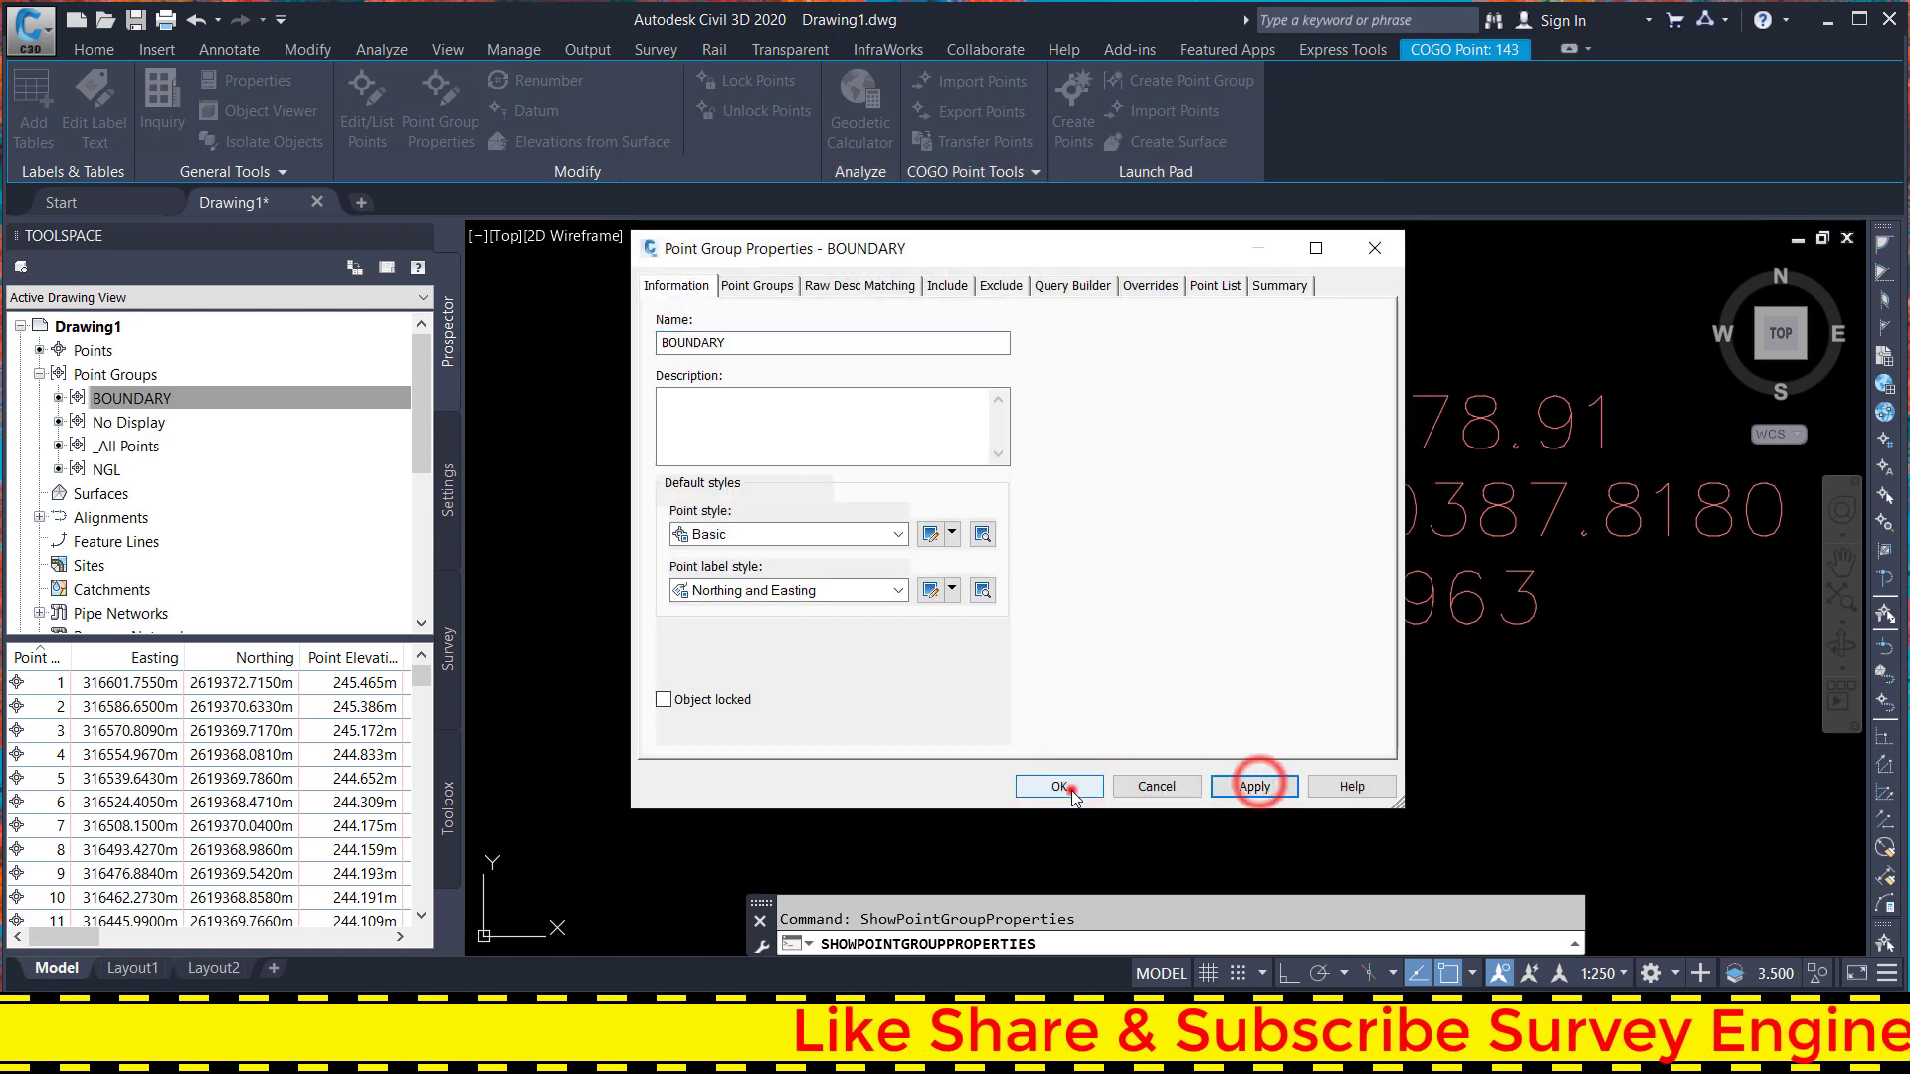
click(1069, 788)
- Open the BOUNDARY group's point label style contents in the Text Component Editor
click(1134, 509)
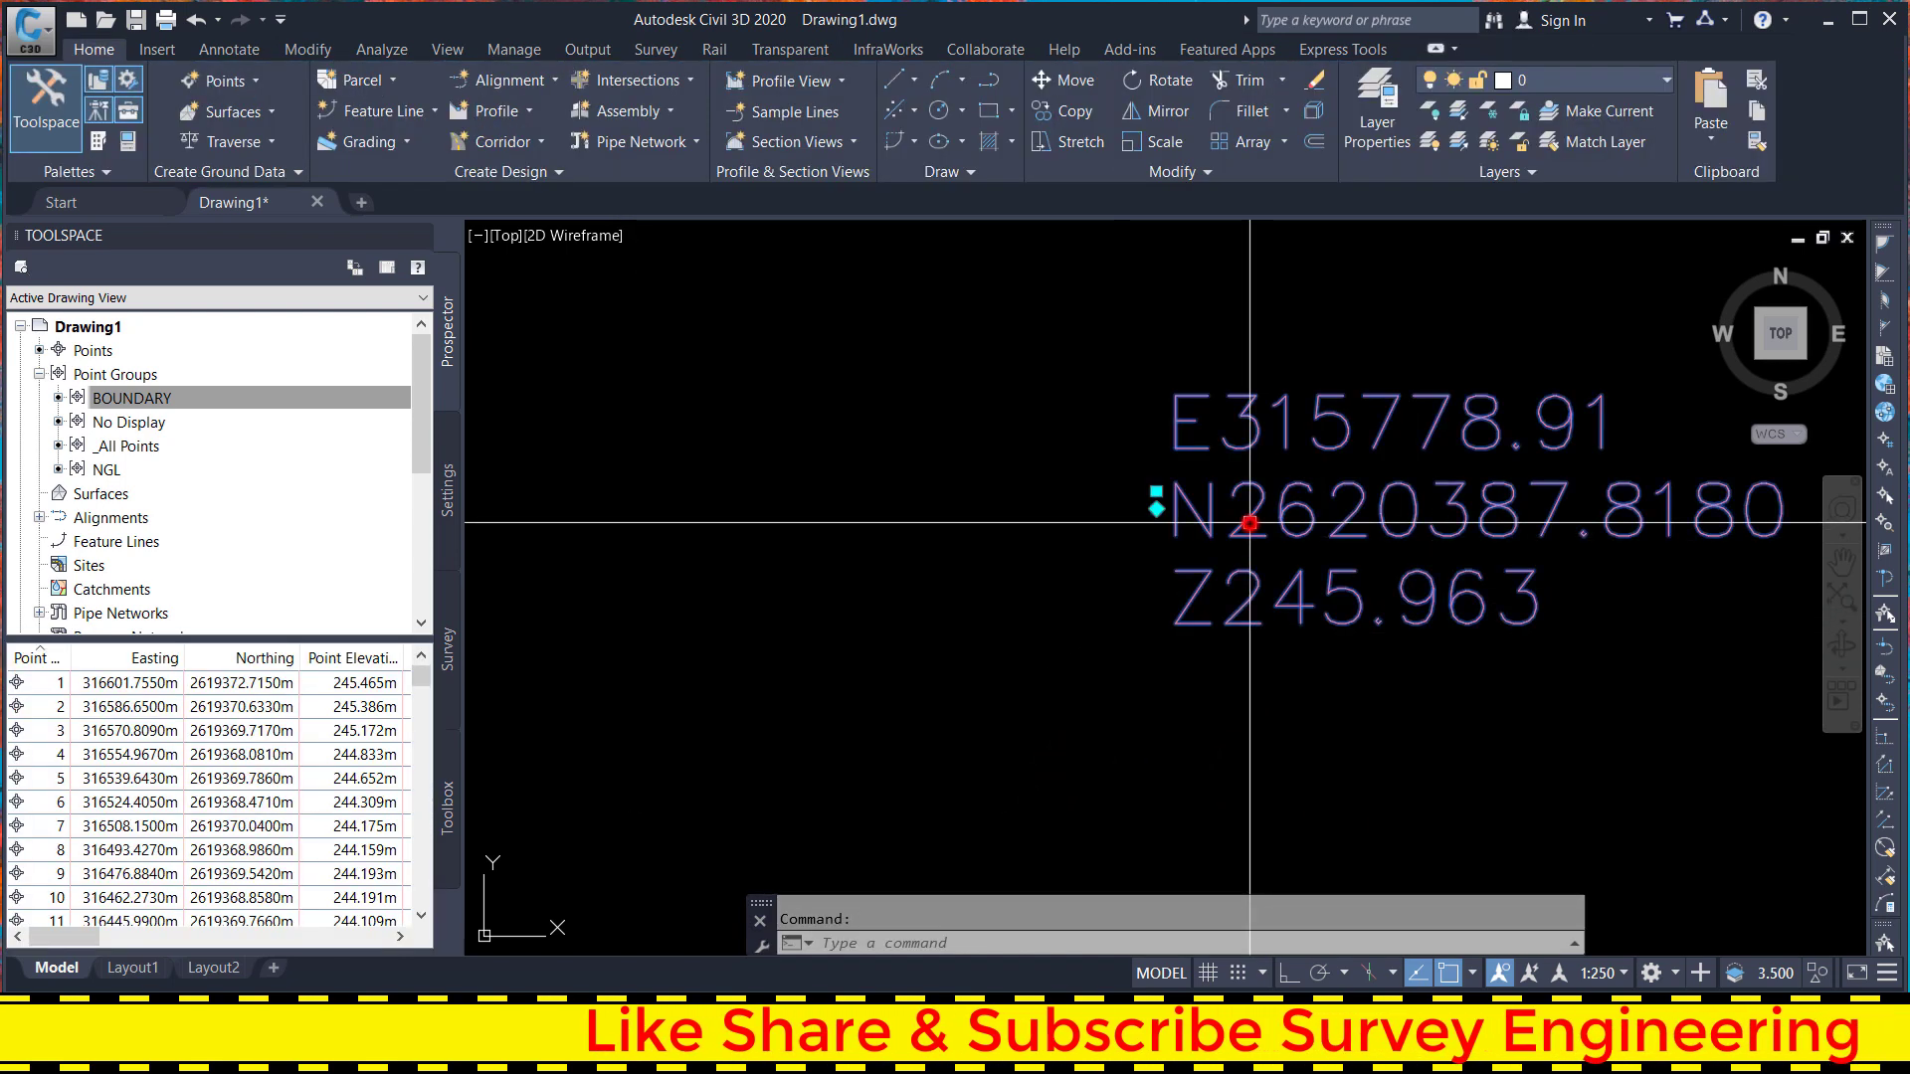
right_click(1249, 523)
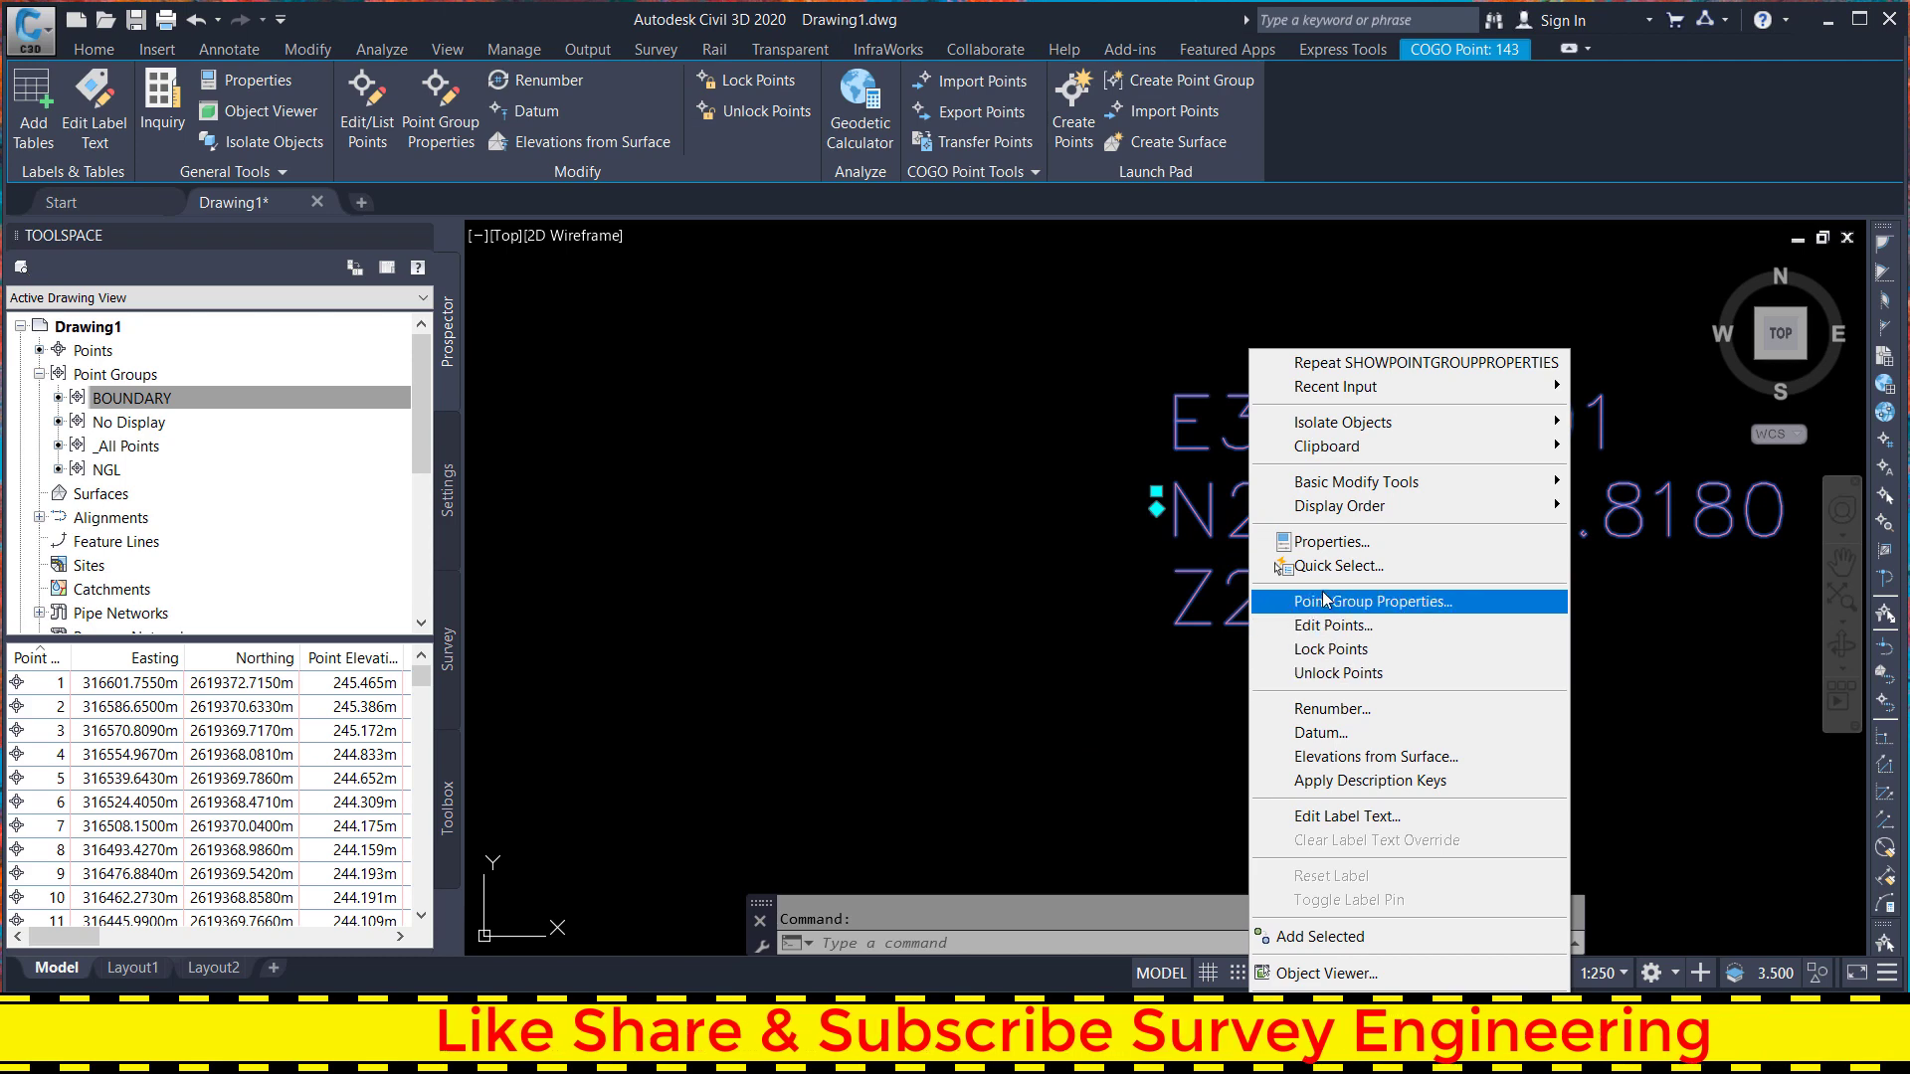
click(1318, 600)
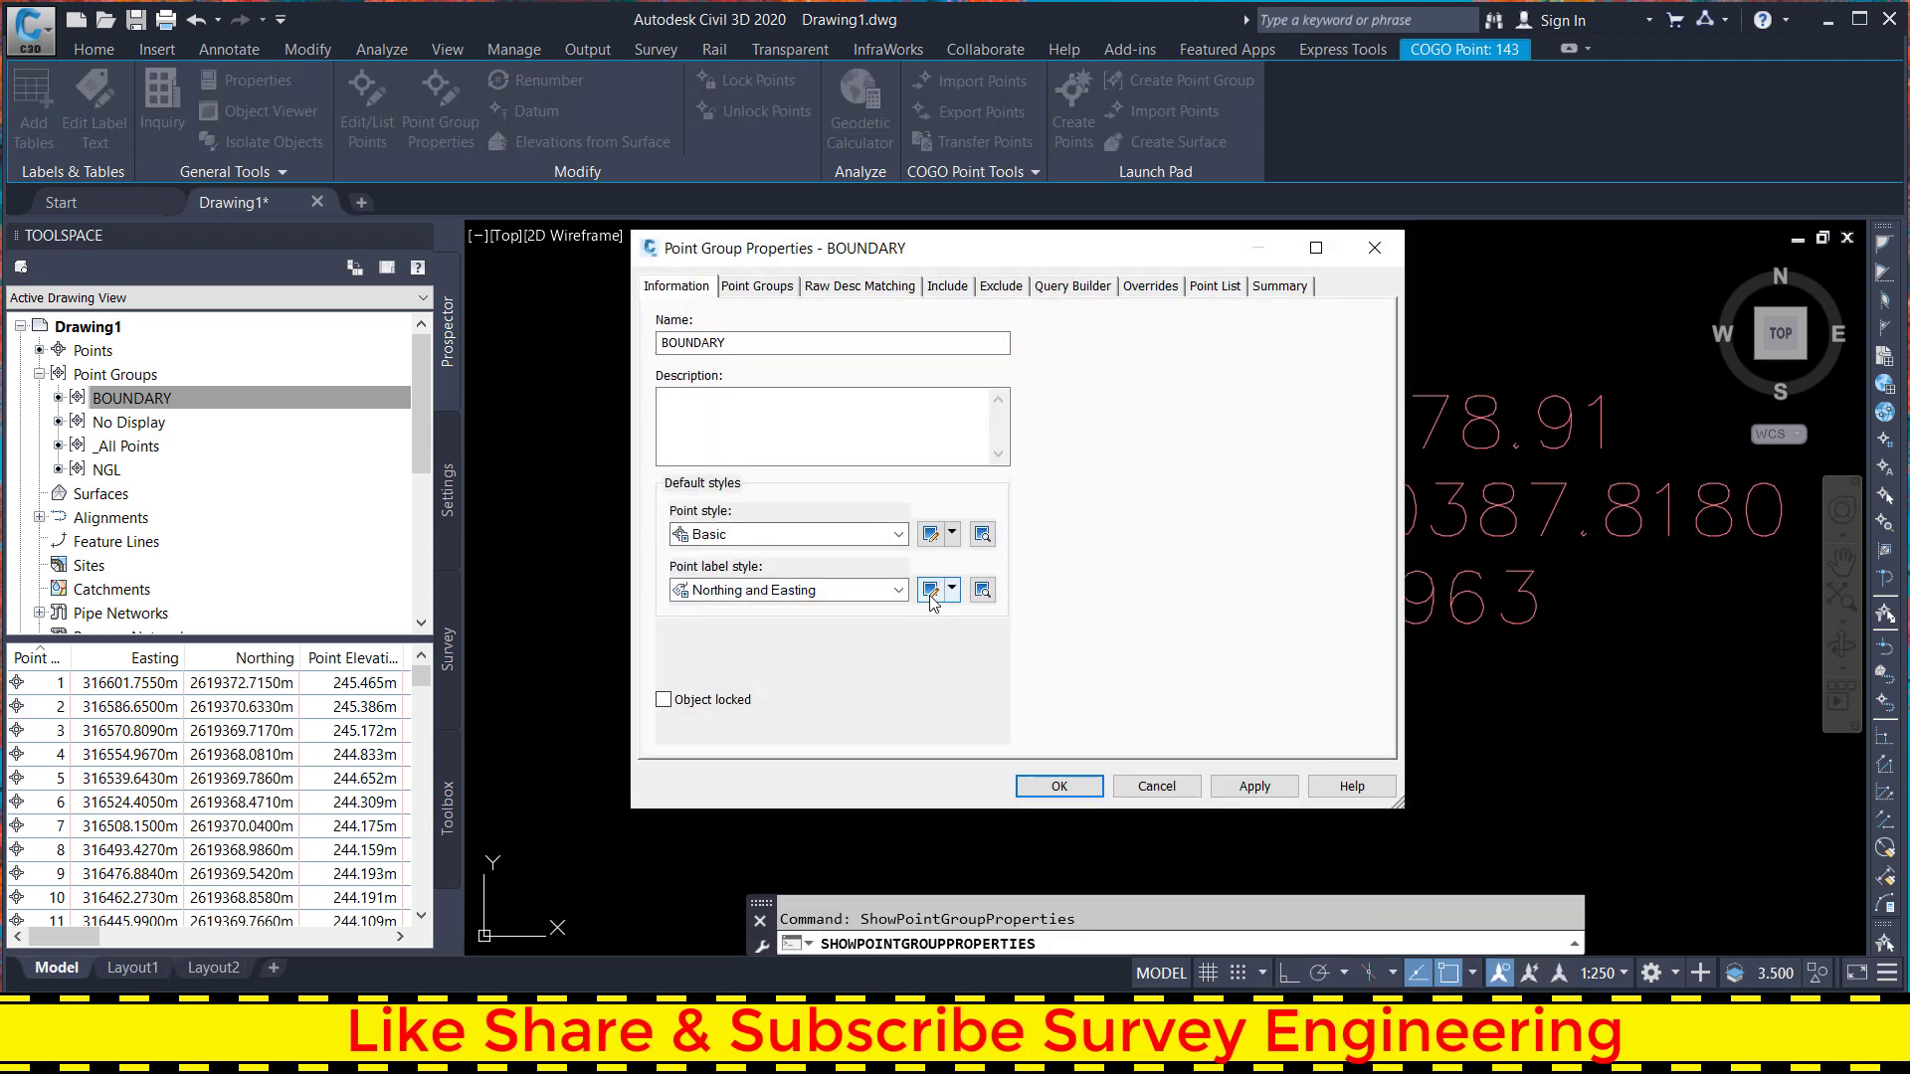
click(928, 591)
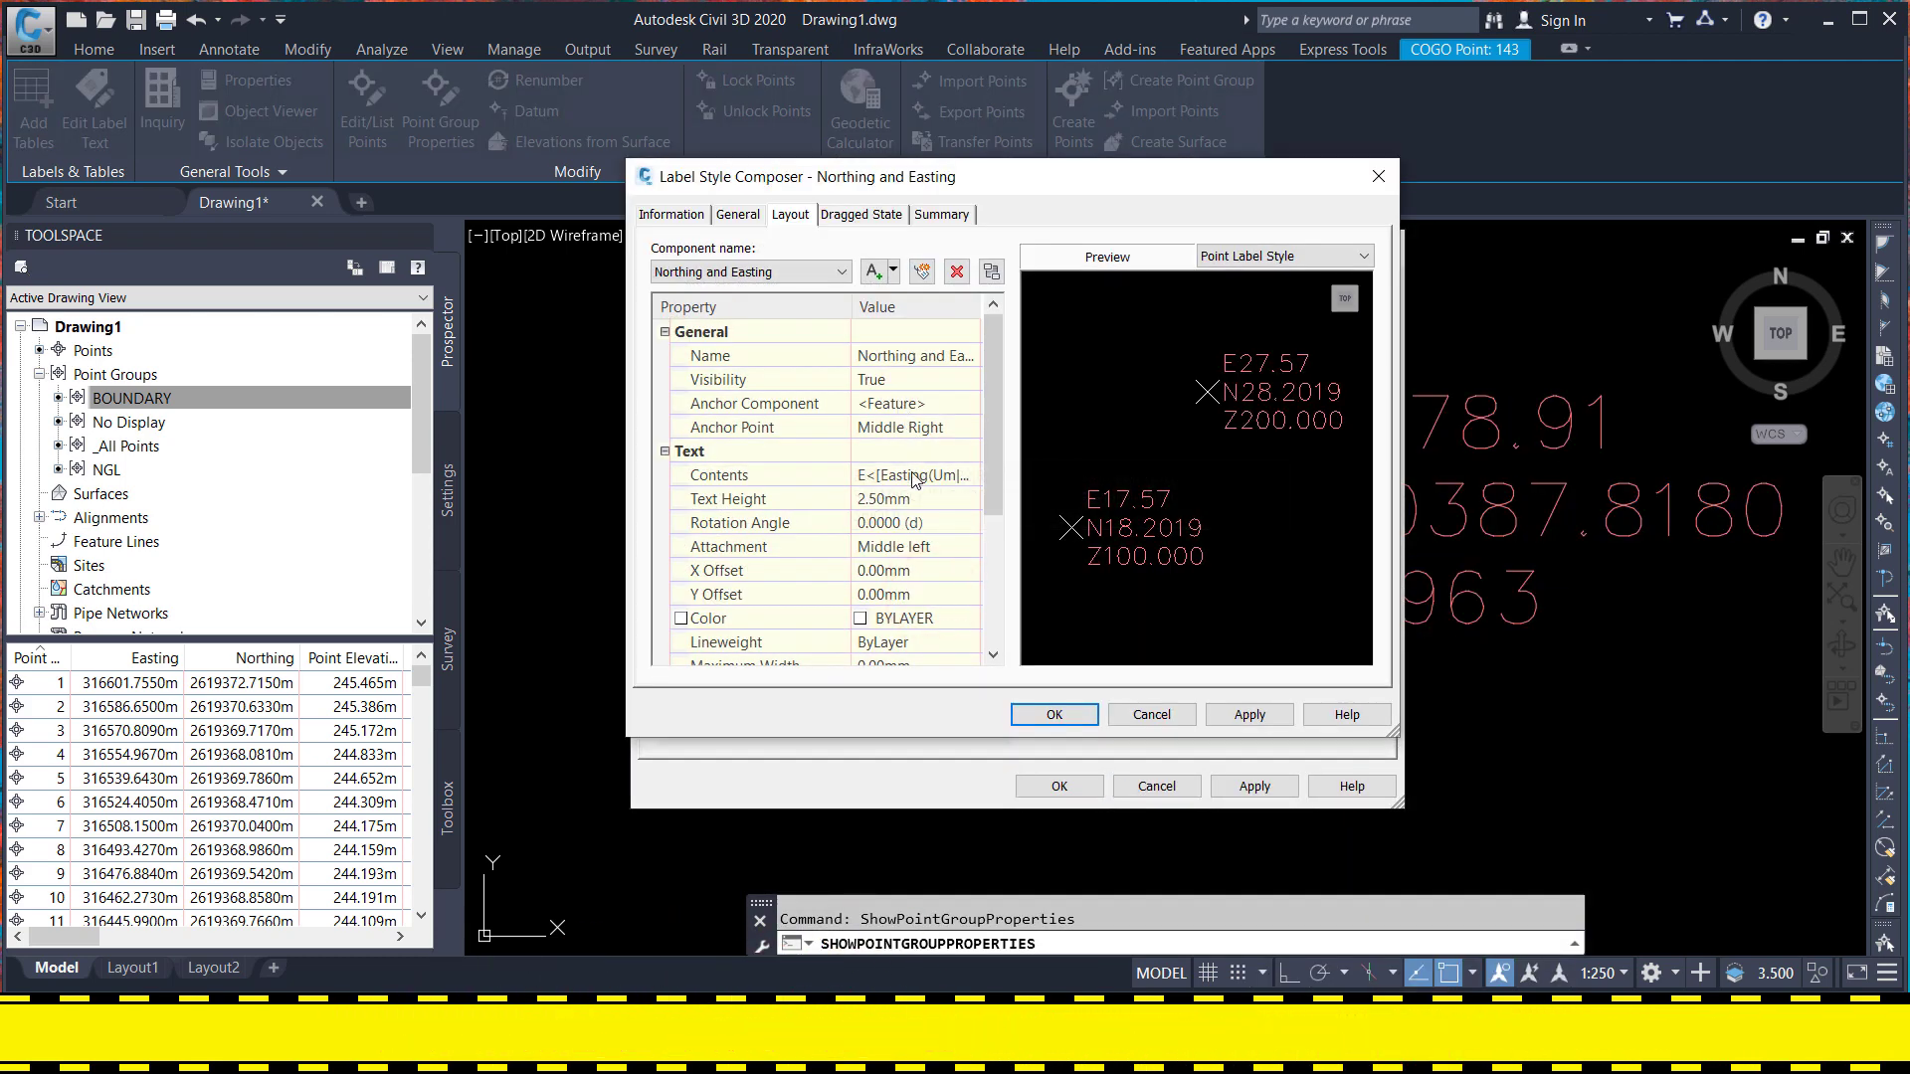
click(911, 475)
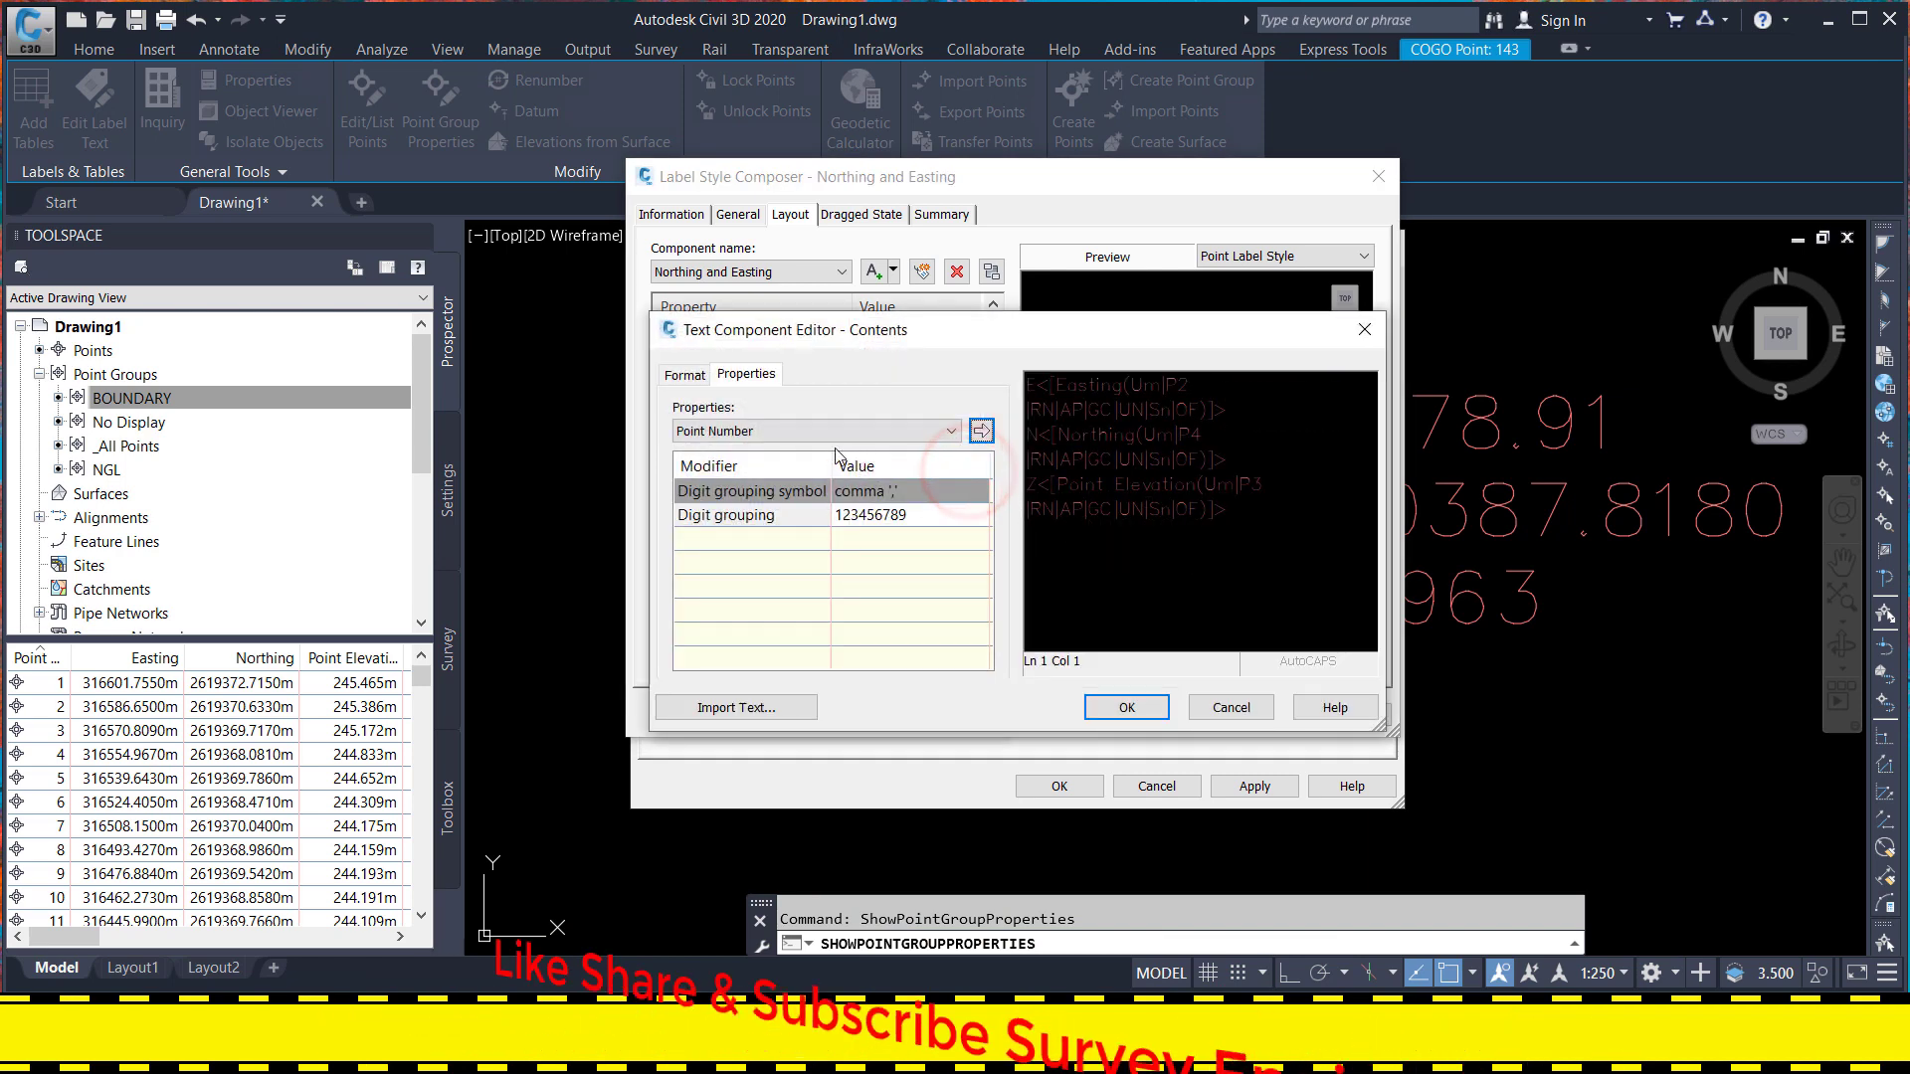
click(1355, 331)
click(967, 475)
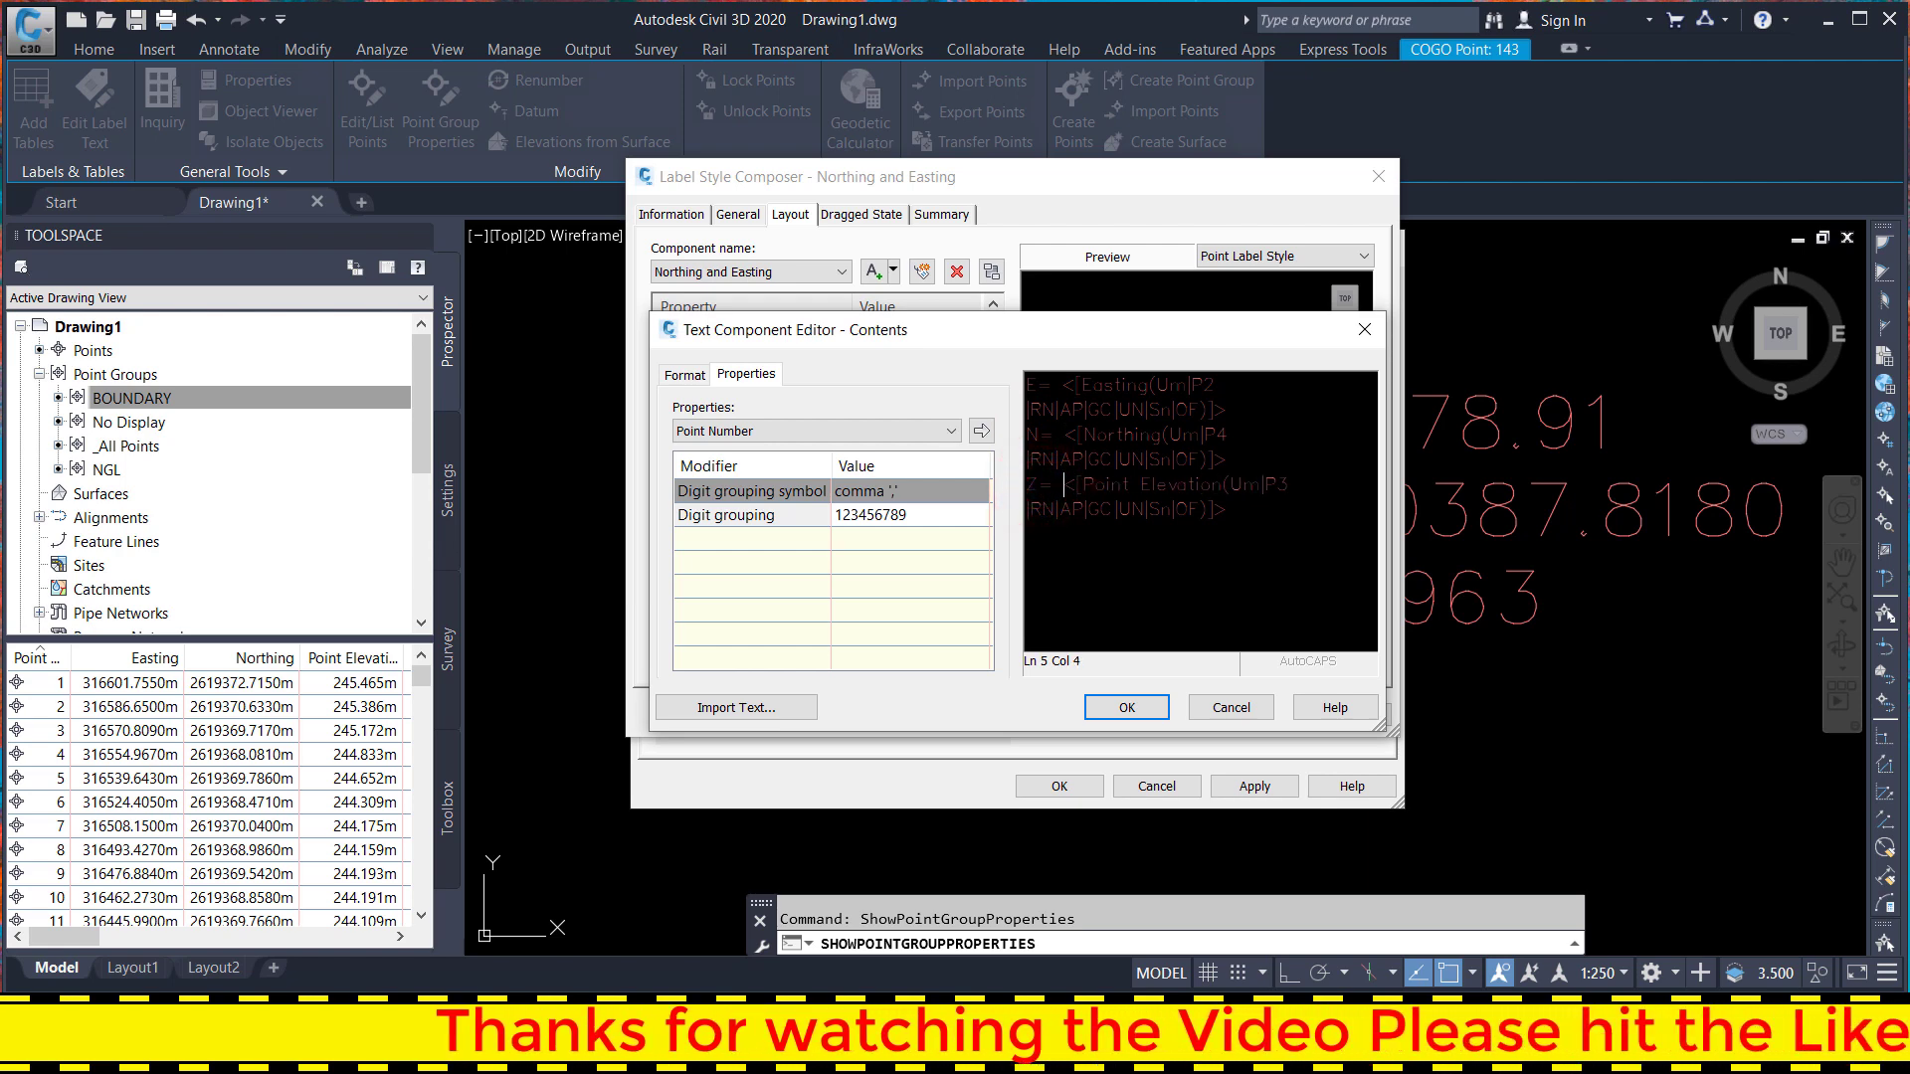
- Change the prefixes to 'E= ', 'N= ' and 'Z= ' and apply the style to BOUNDARY
click(1147, 706)
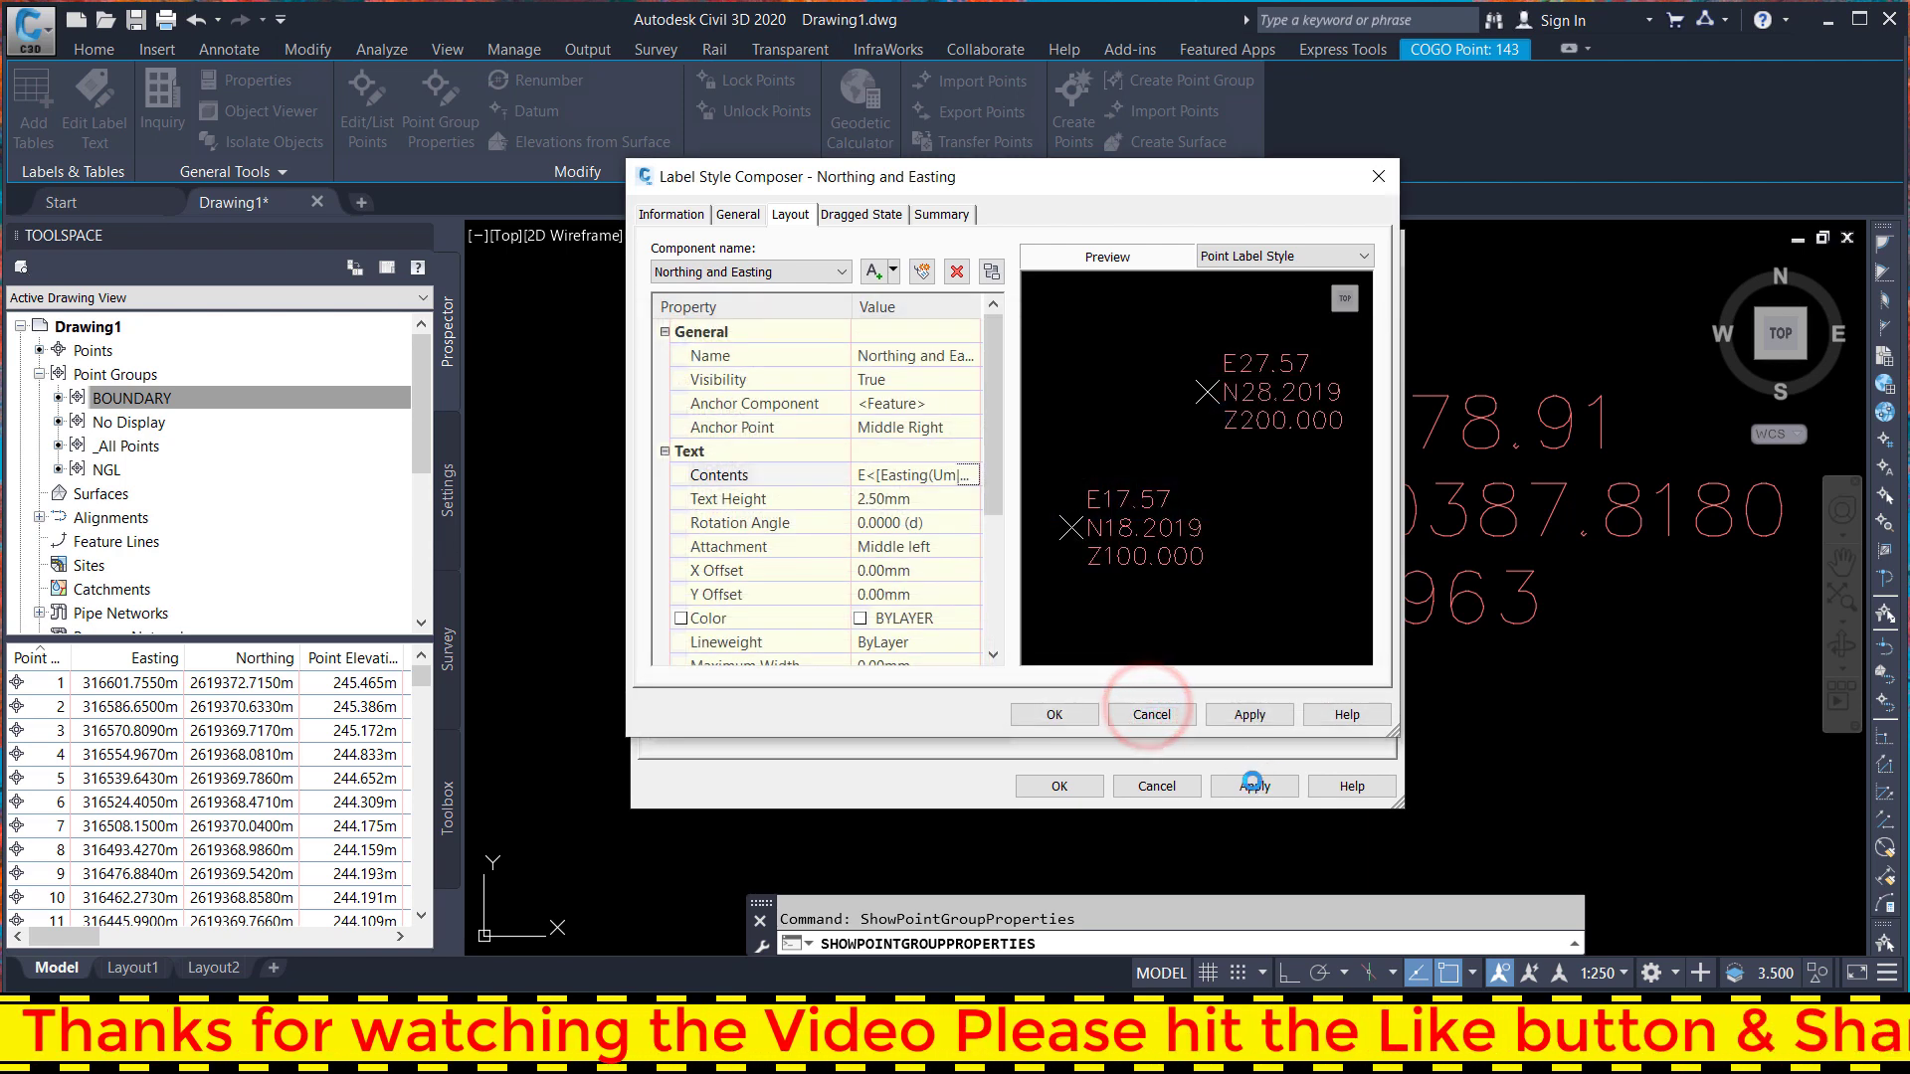
click(1057, 714)
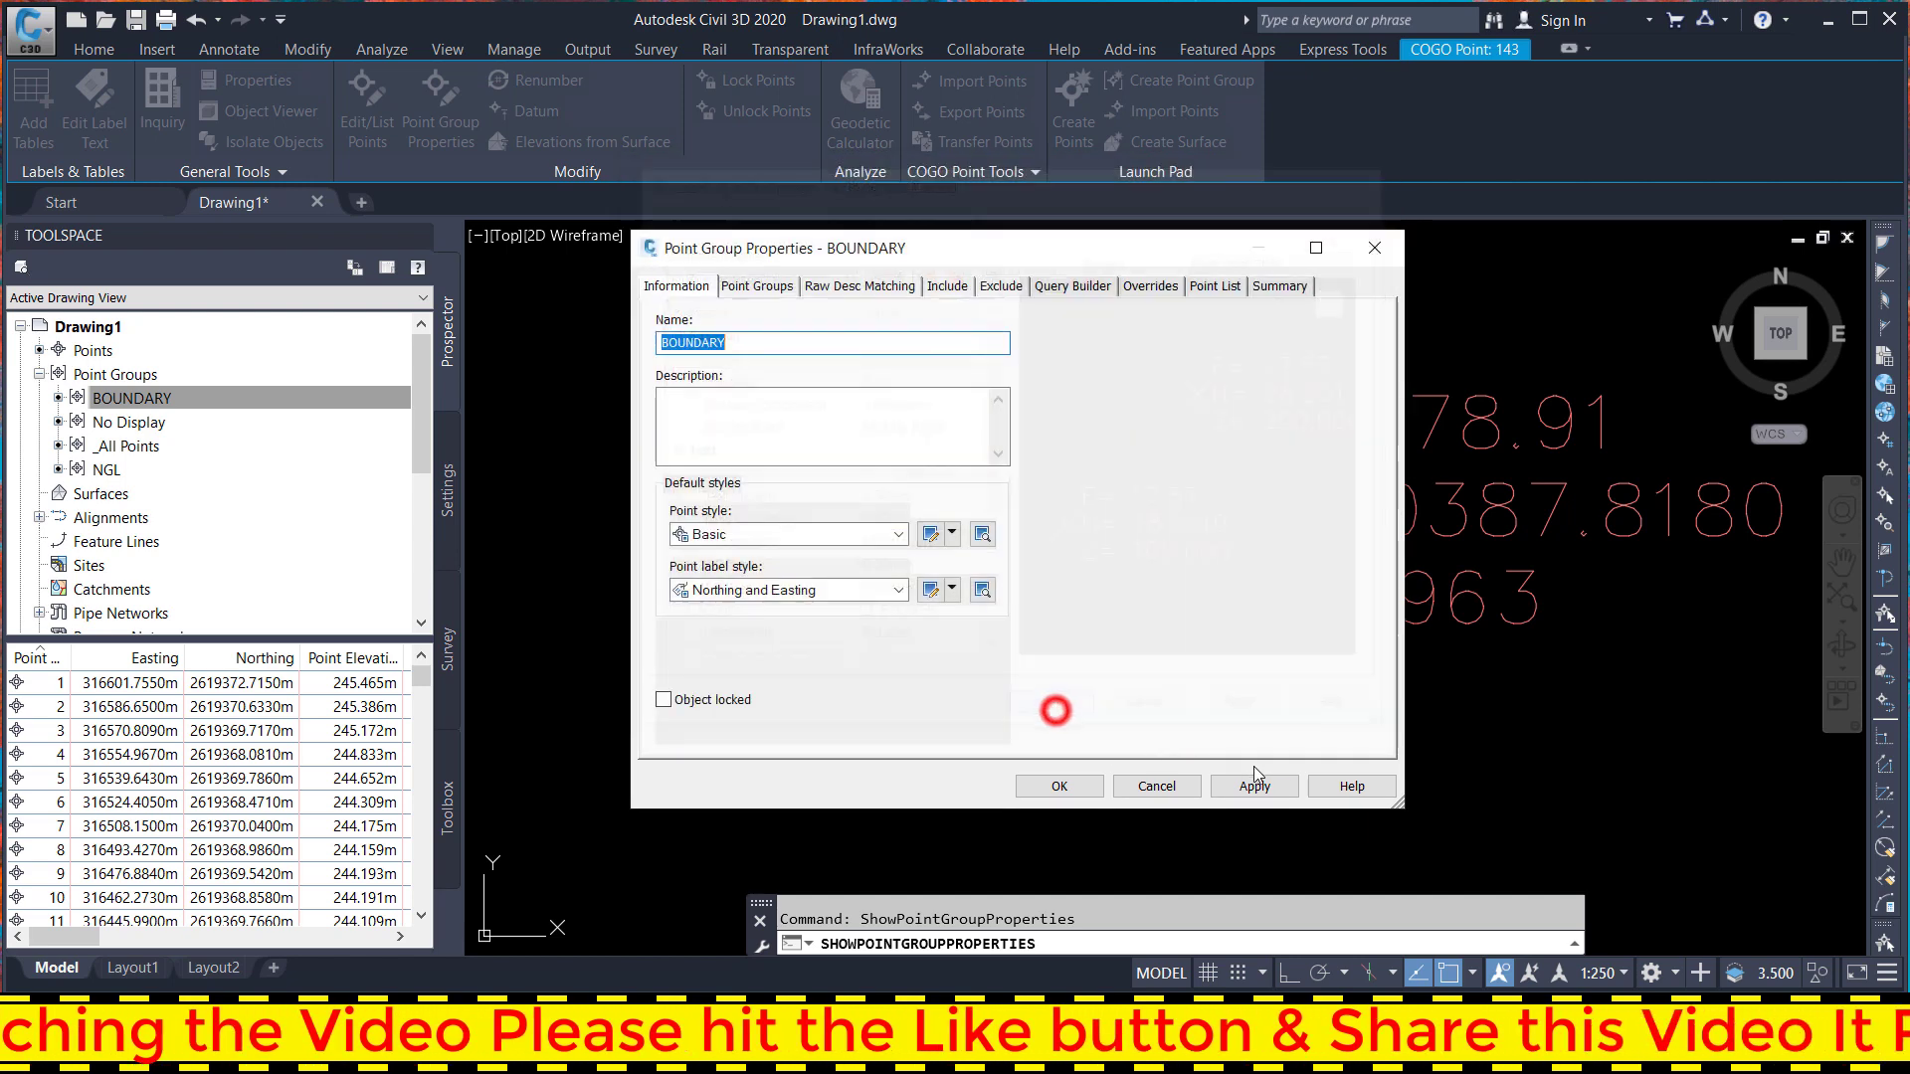
click(1256, 785)
click(1081, 783)
scroll(976, 567, down, 1)
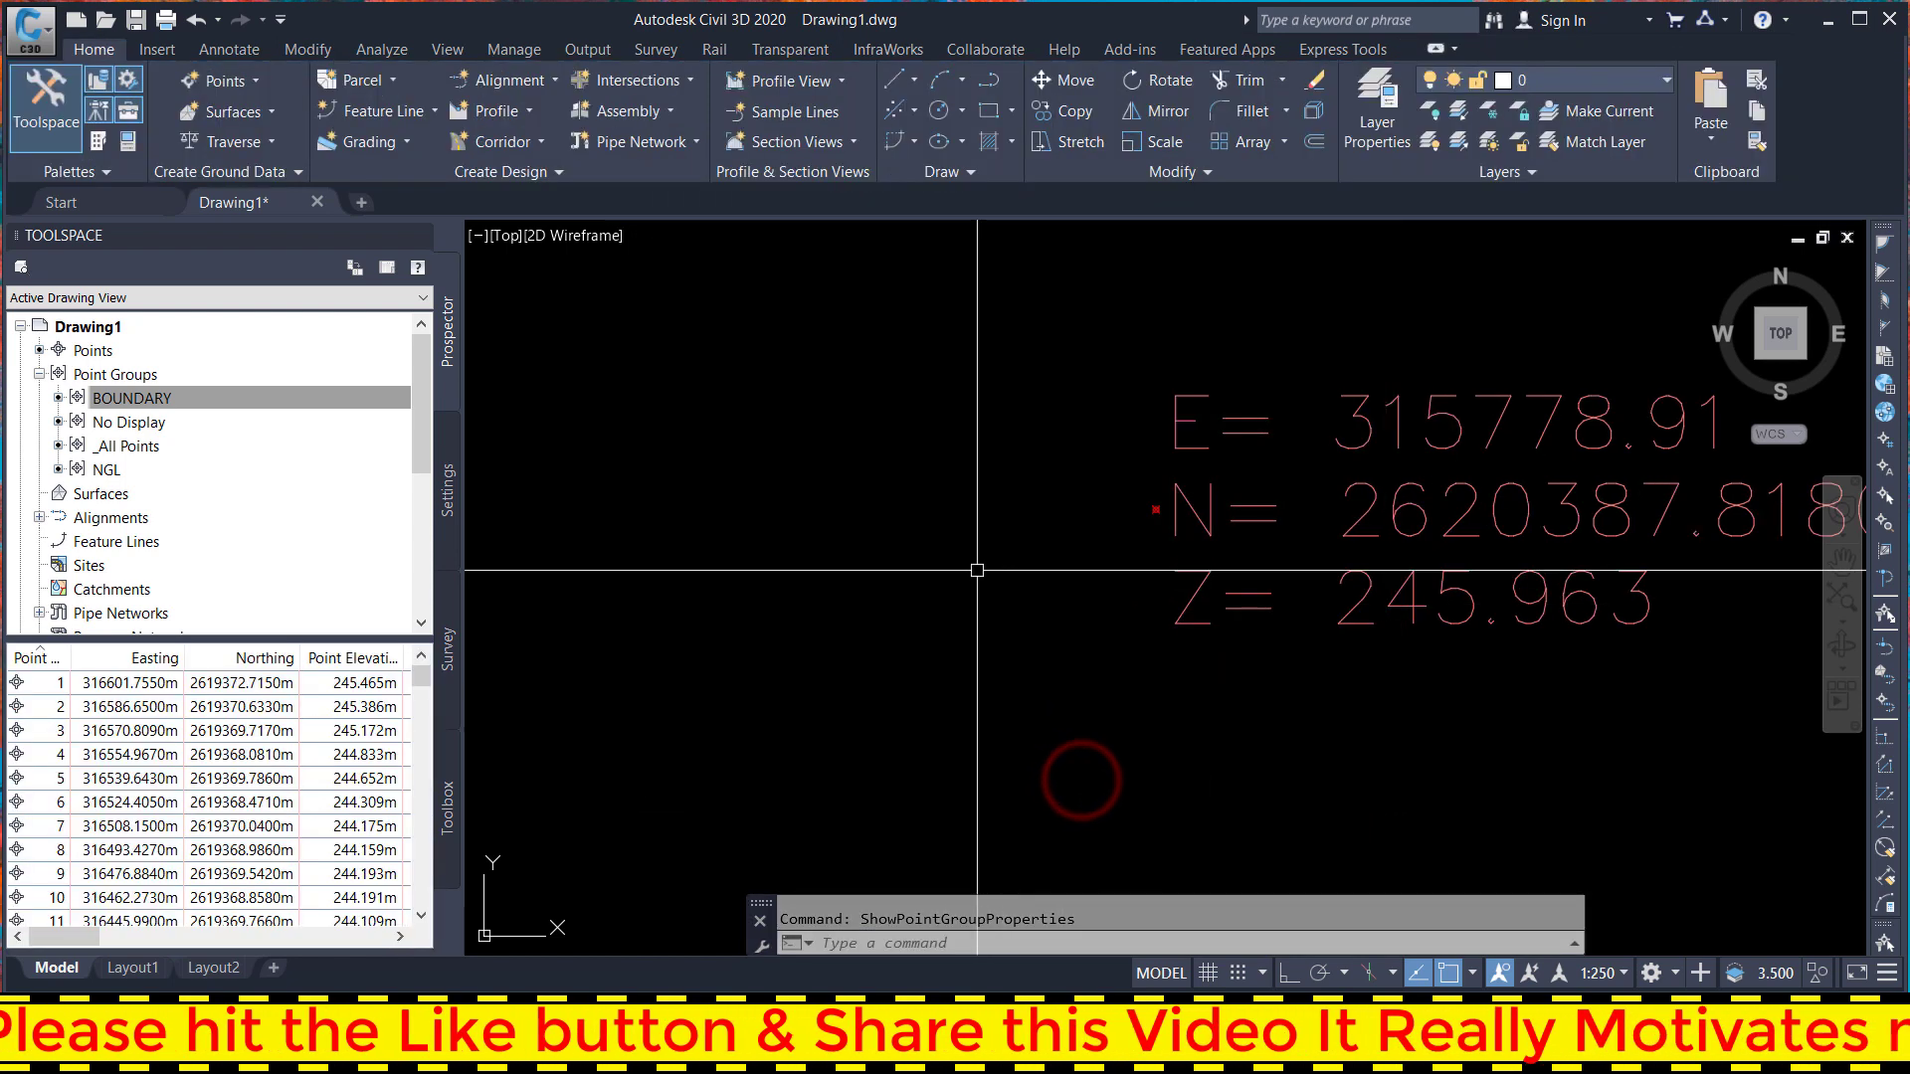
scroll(989, 554, down, 1)
scroll(1014, 554, down, 1)
scroll(1166, 546, up, 2)
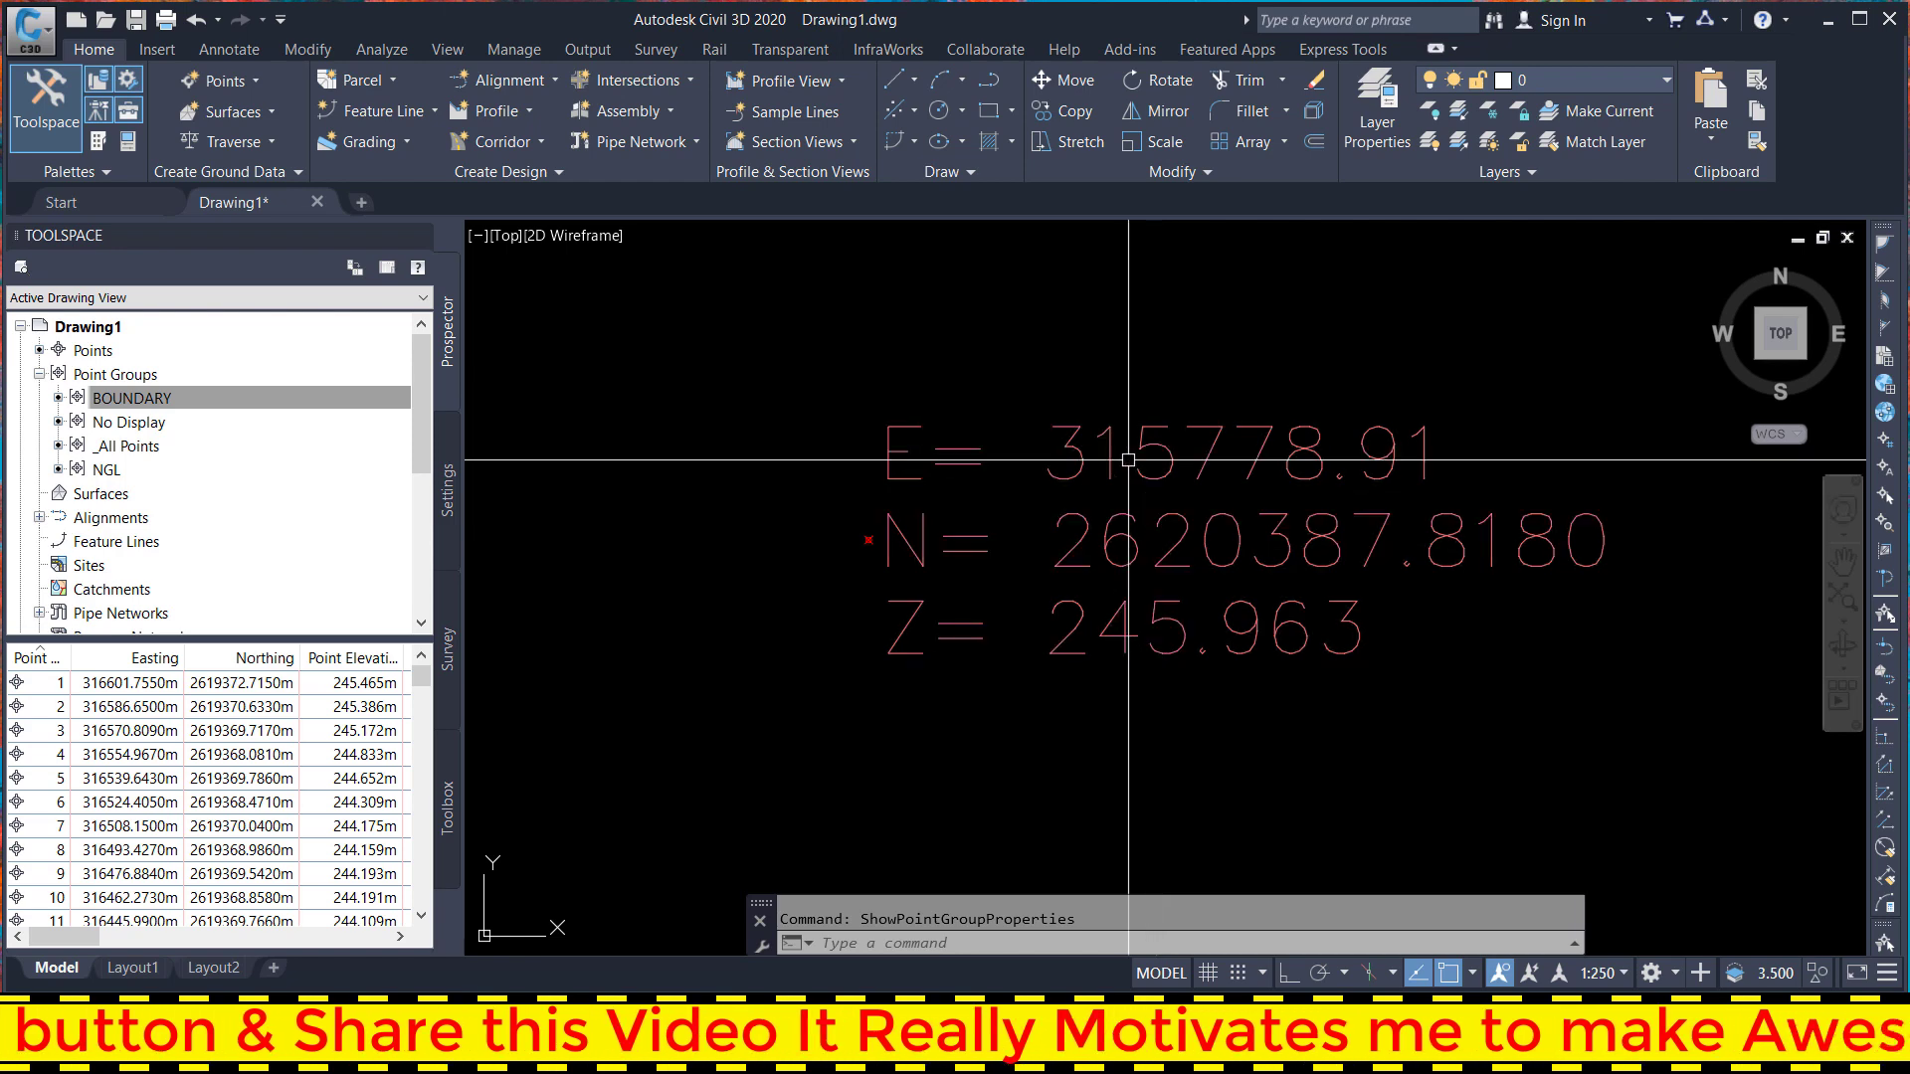
click(1101, 438)
right_click(1066, 453)
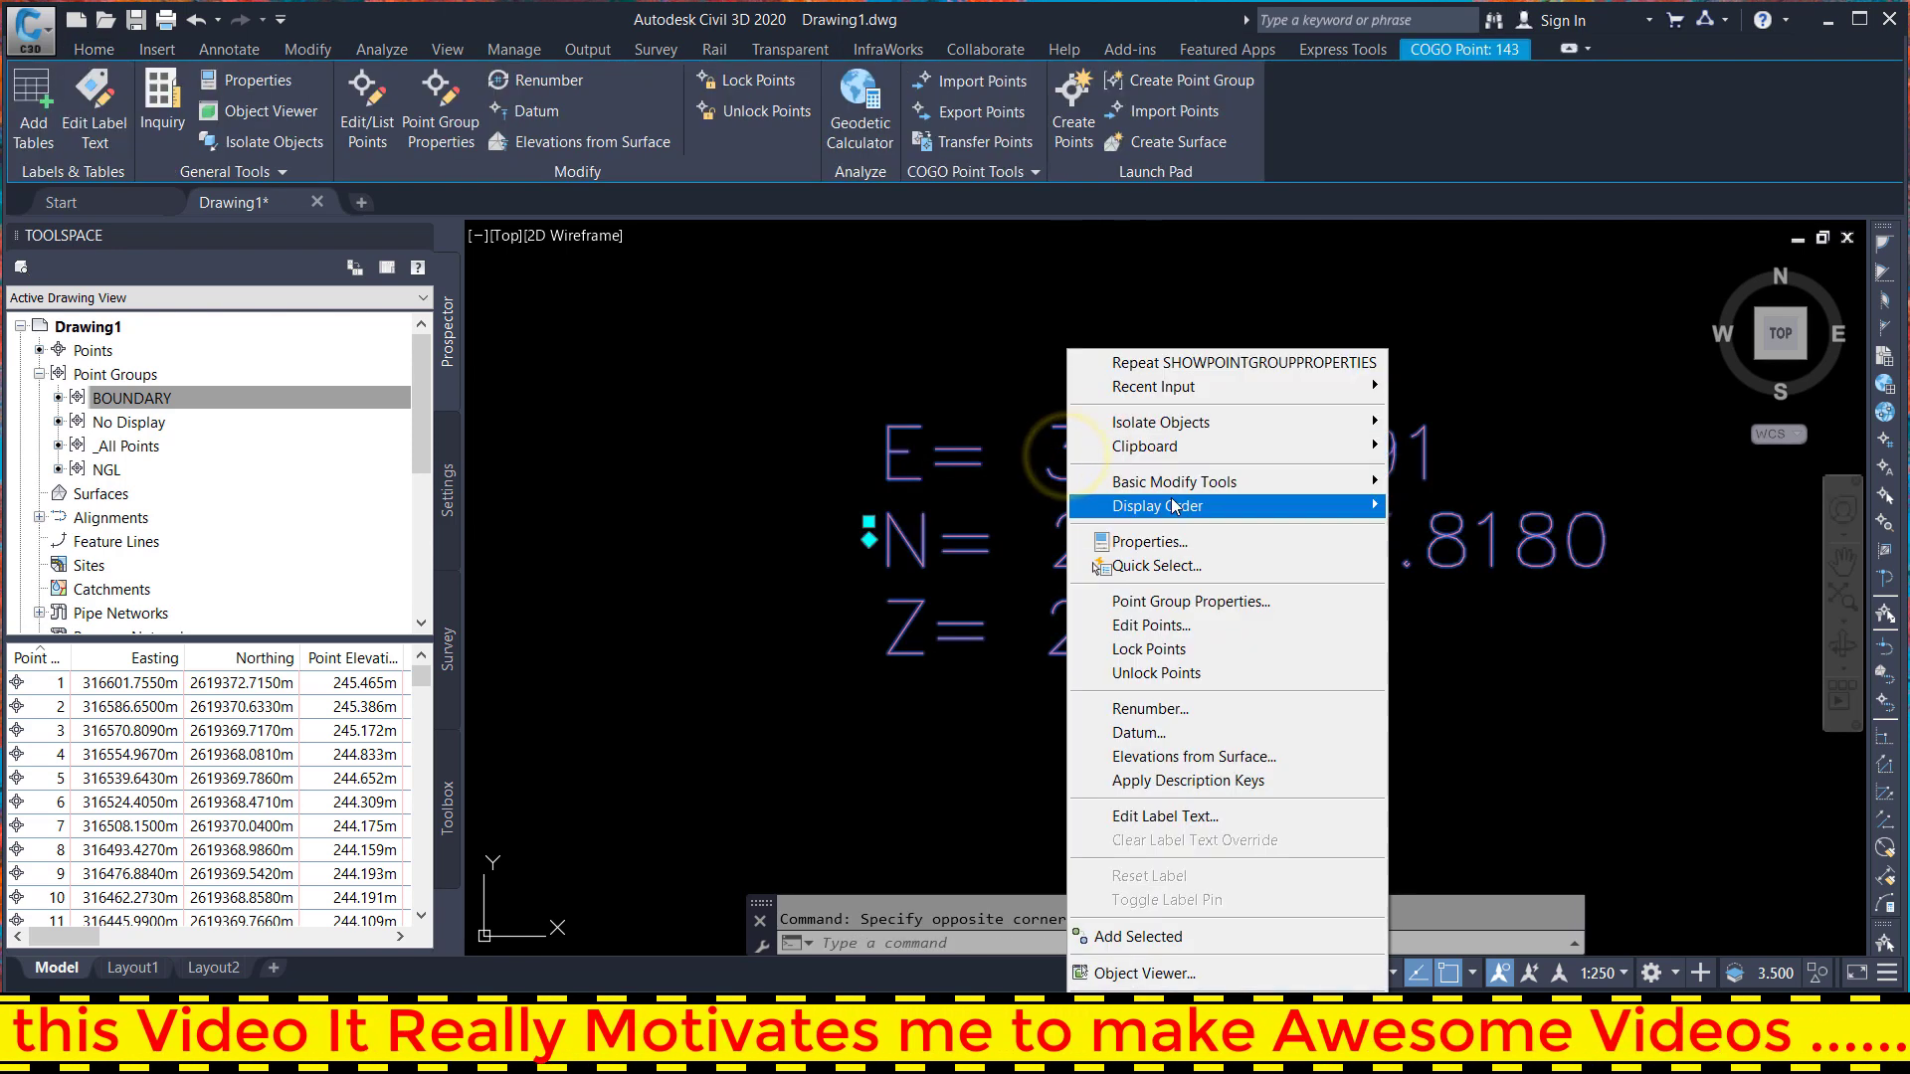
- Open the BOUNDARY label style contents and select all of the label text
click(1185, 601)
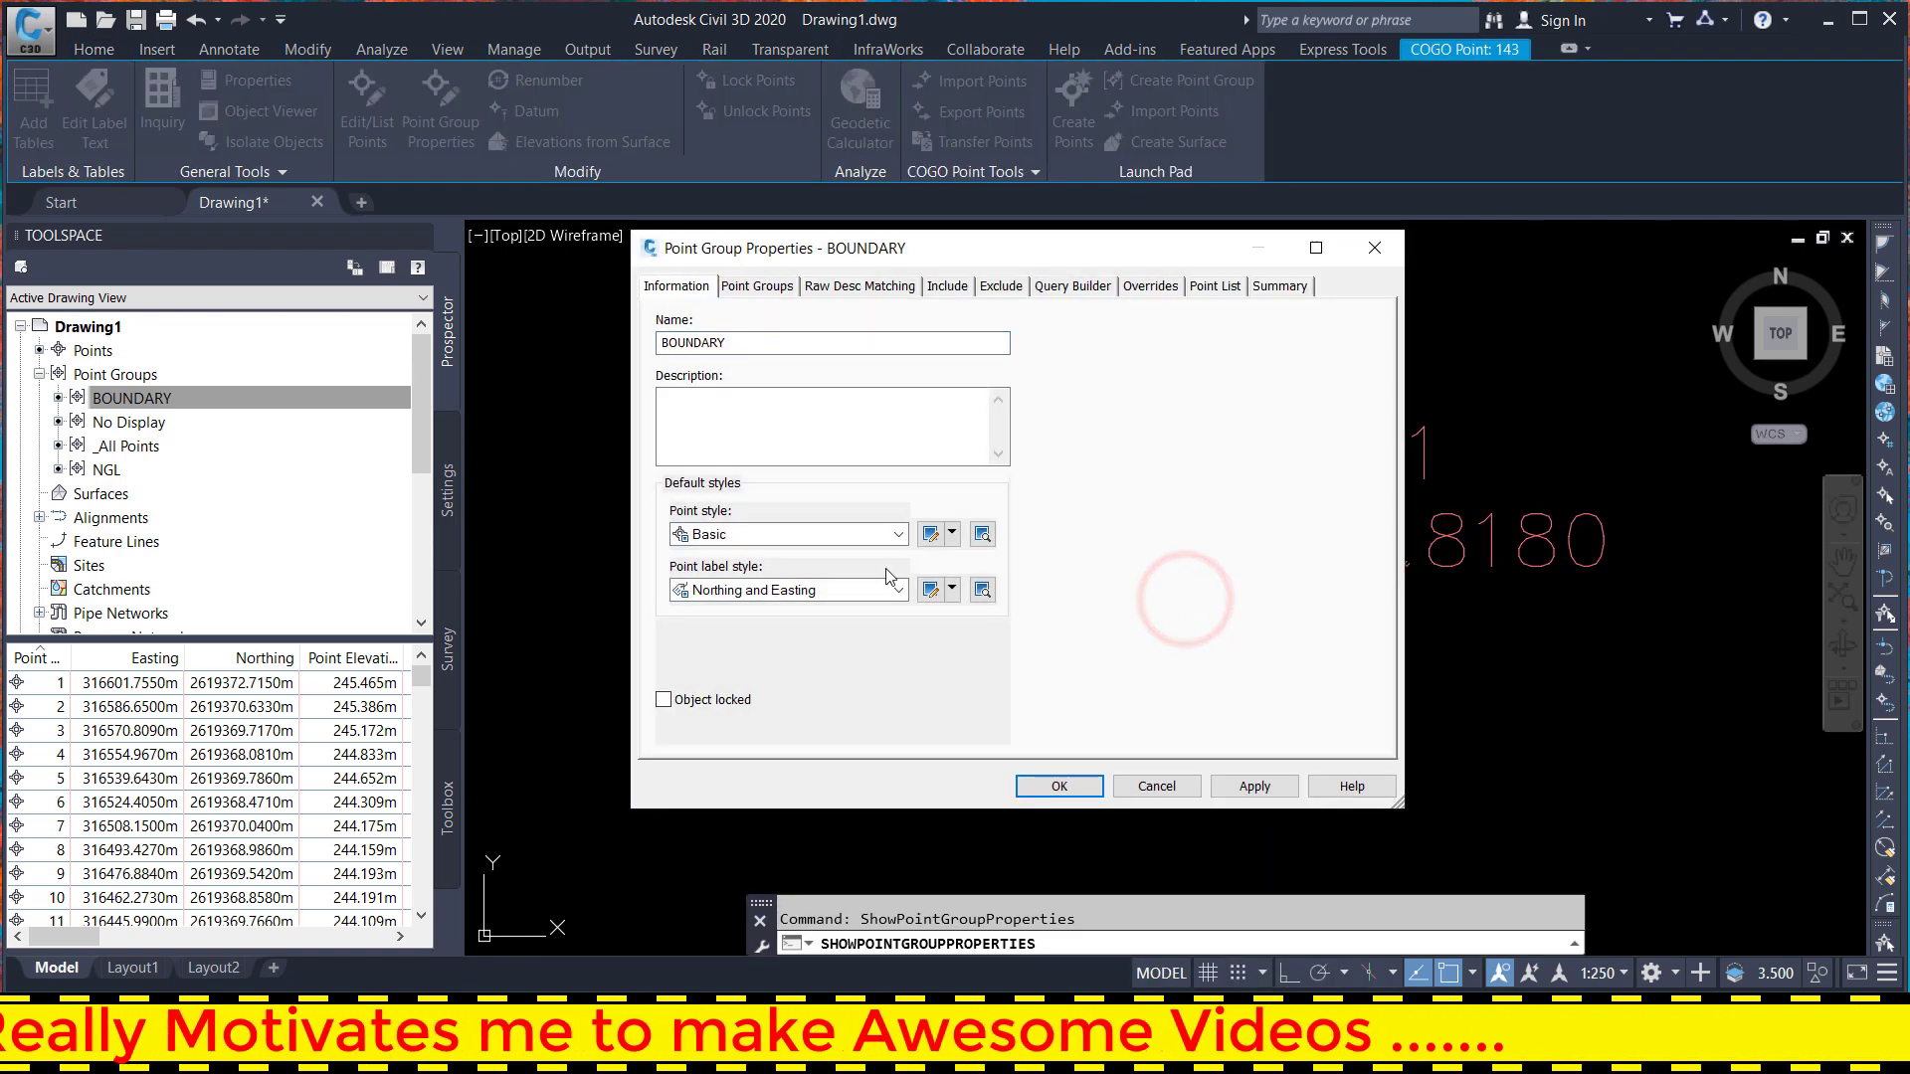
click(926, 593)
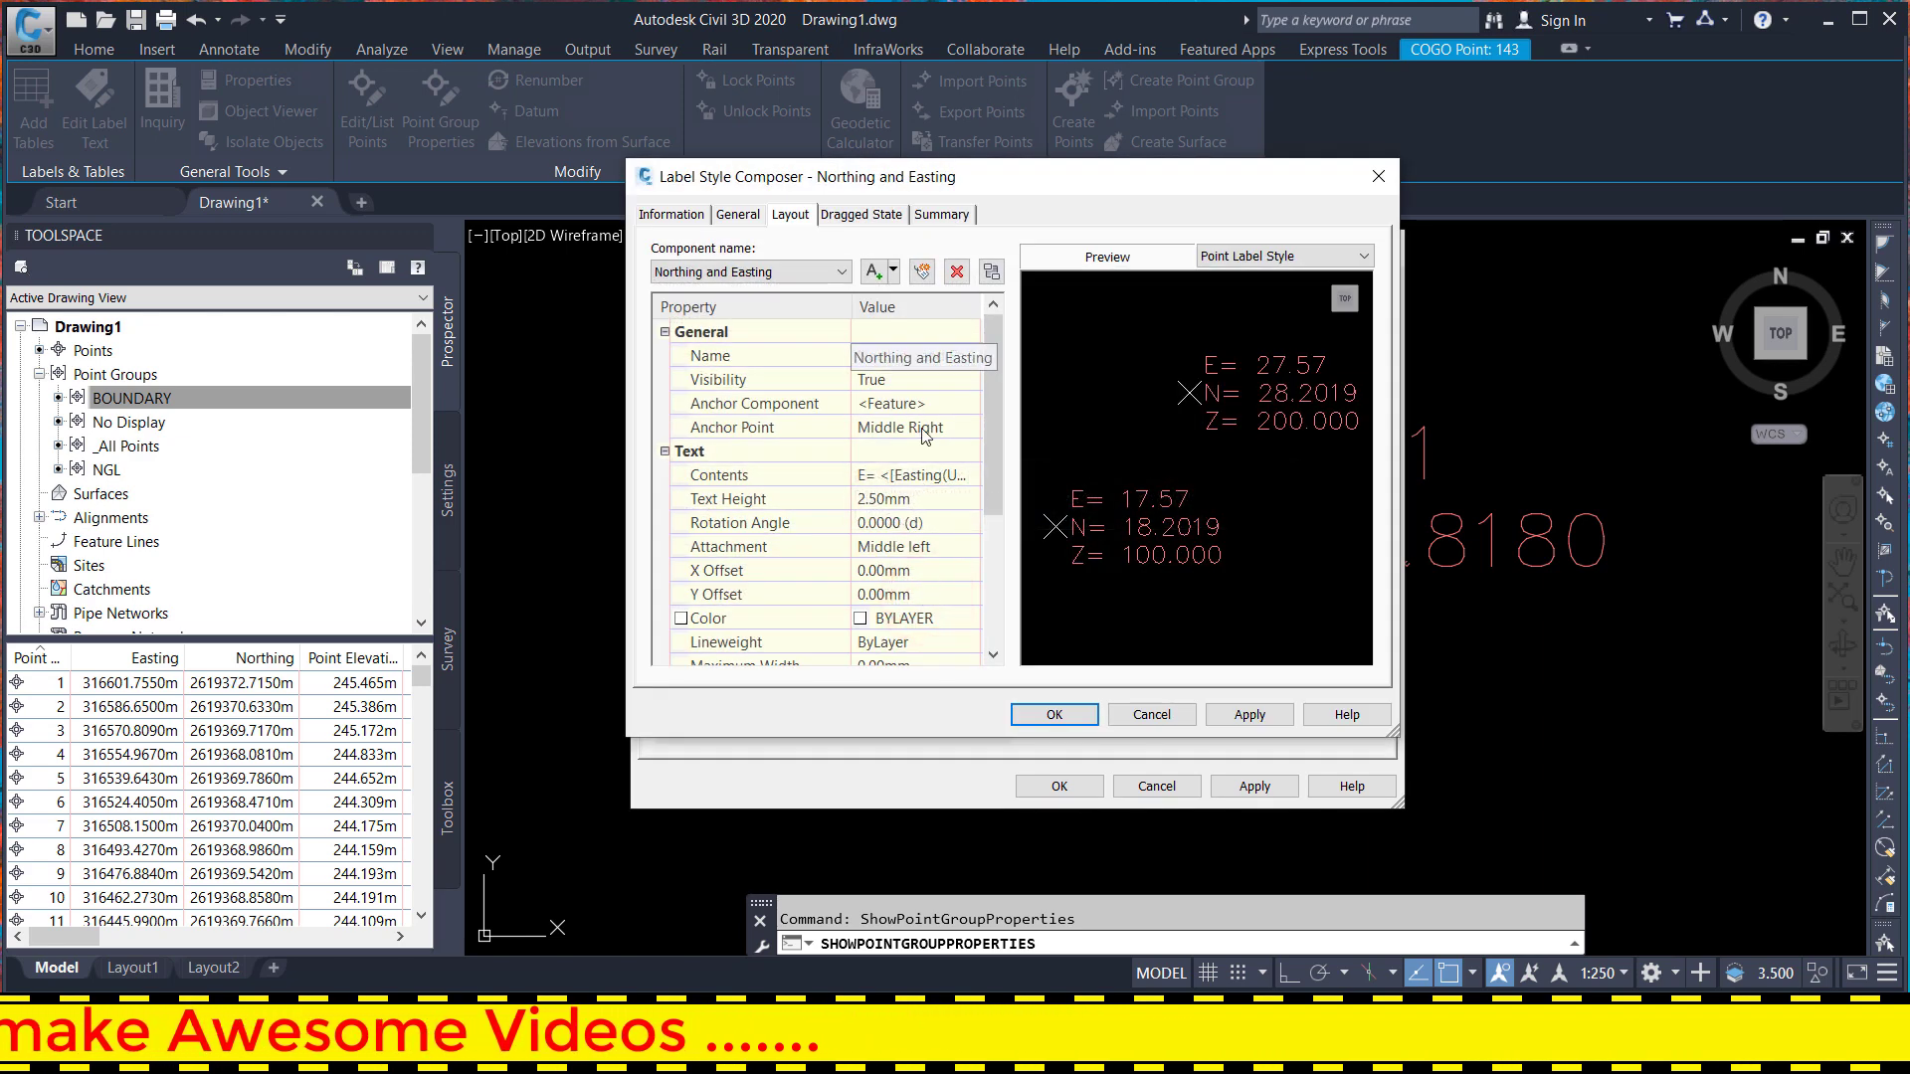
click(921, 477)
click(968, 476)
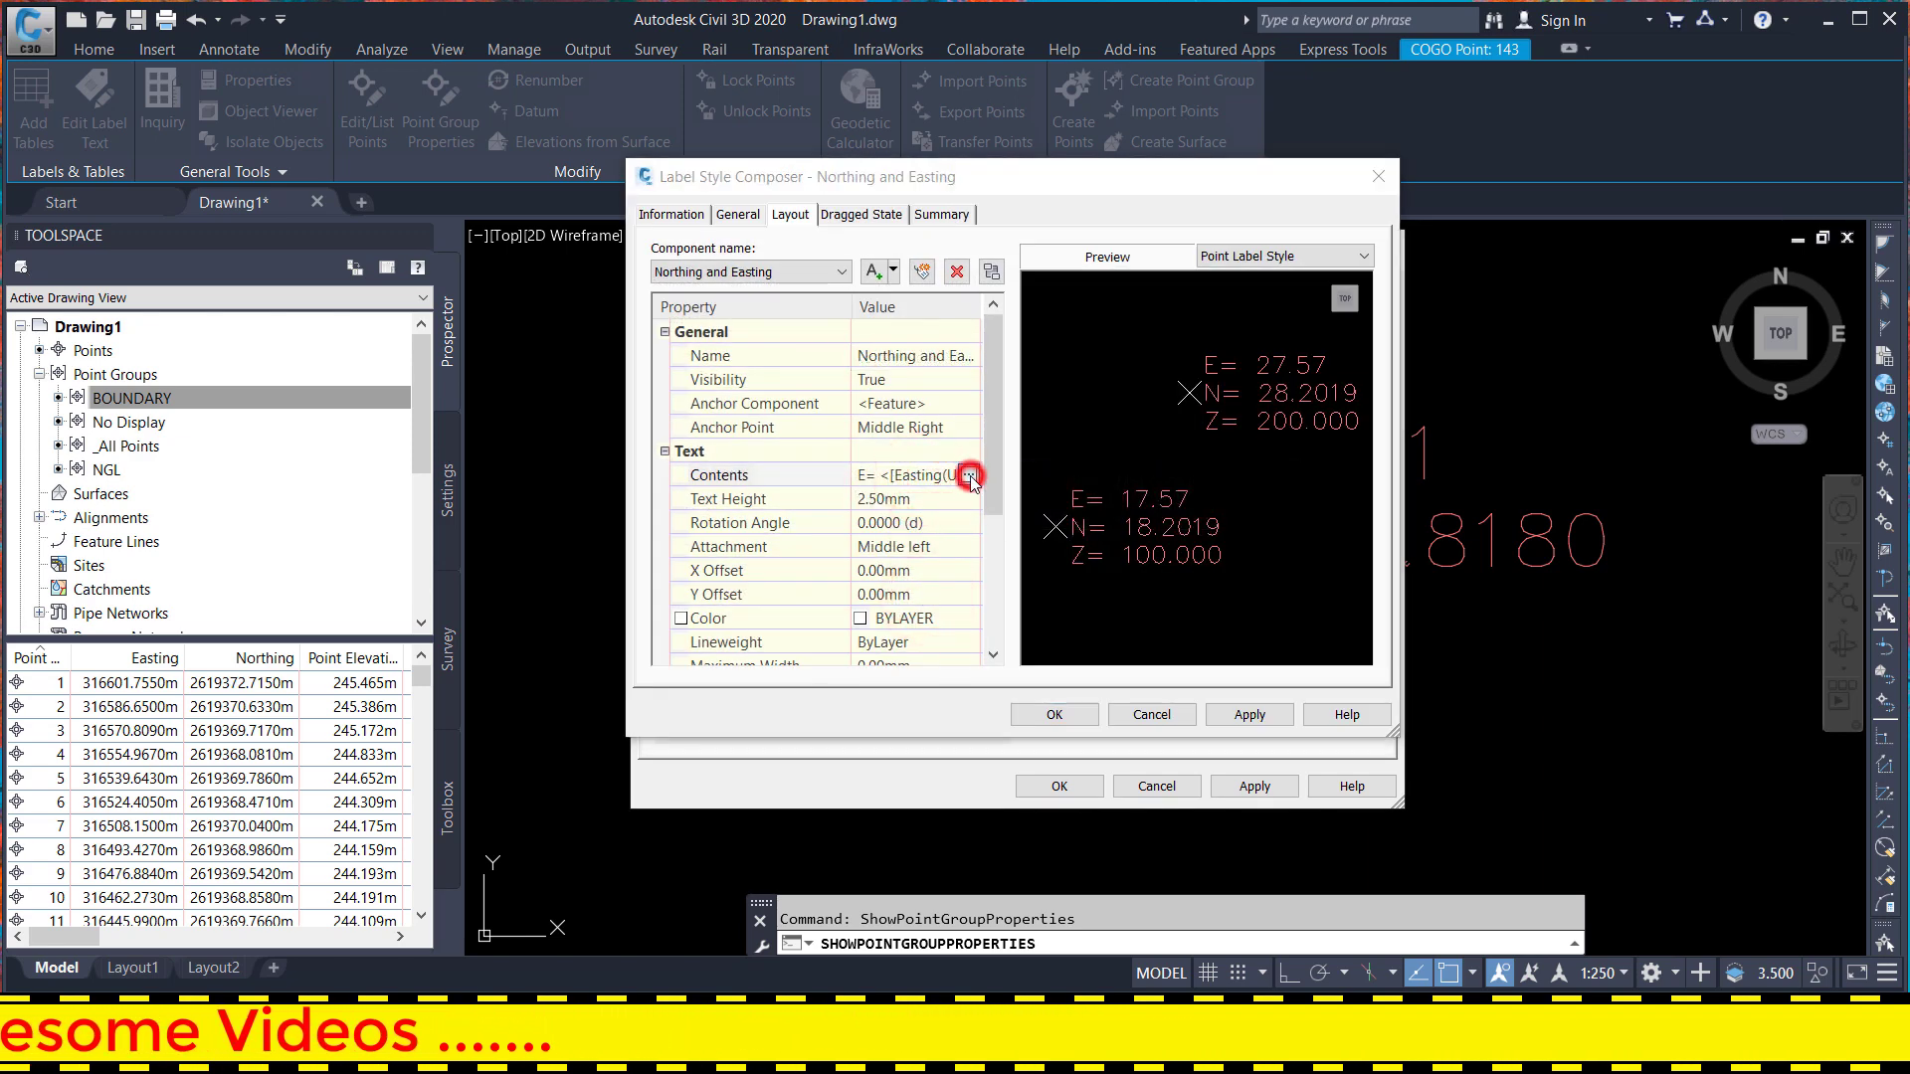
click(1107, 526)
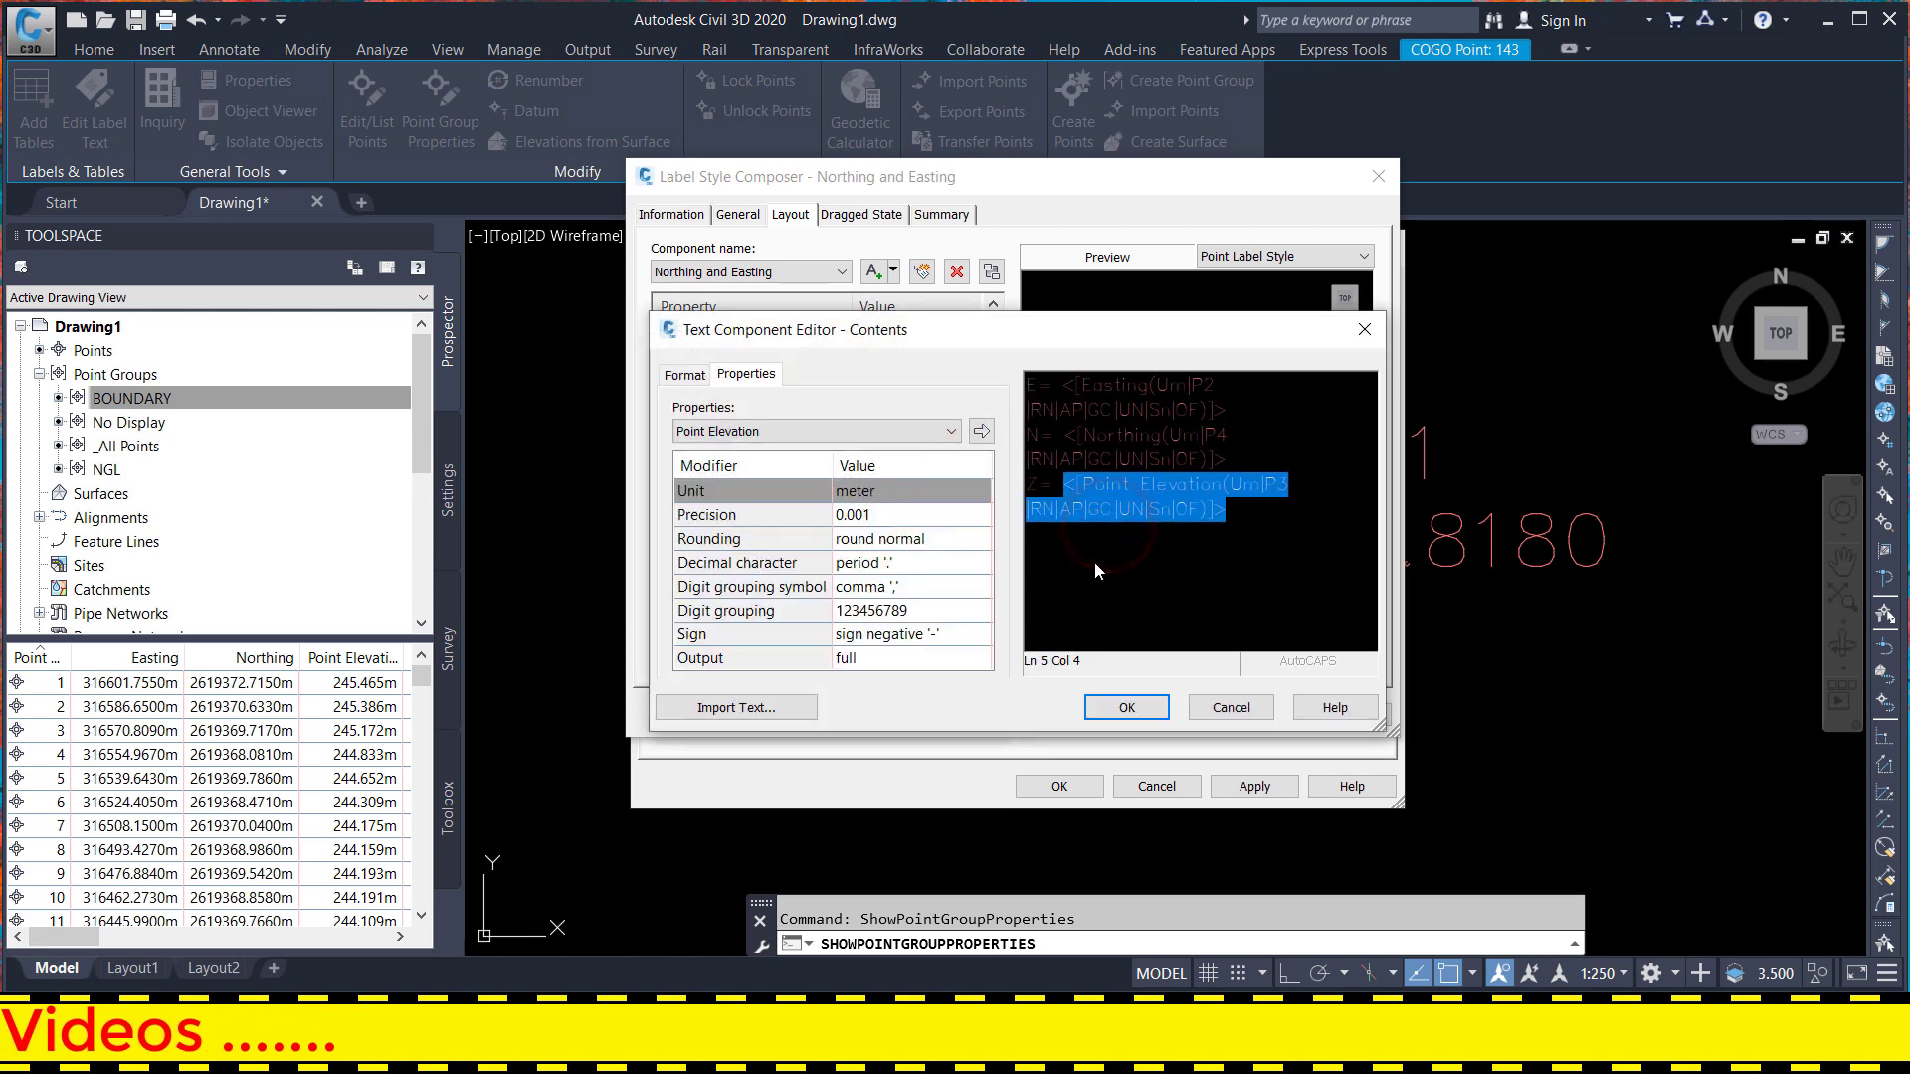
key(ctrl+a)
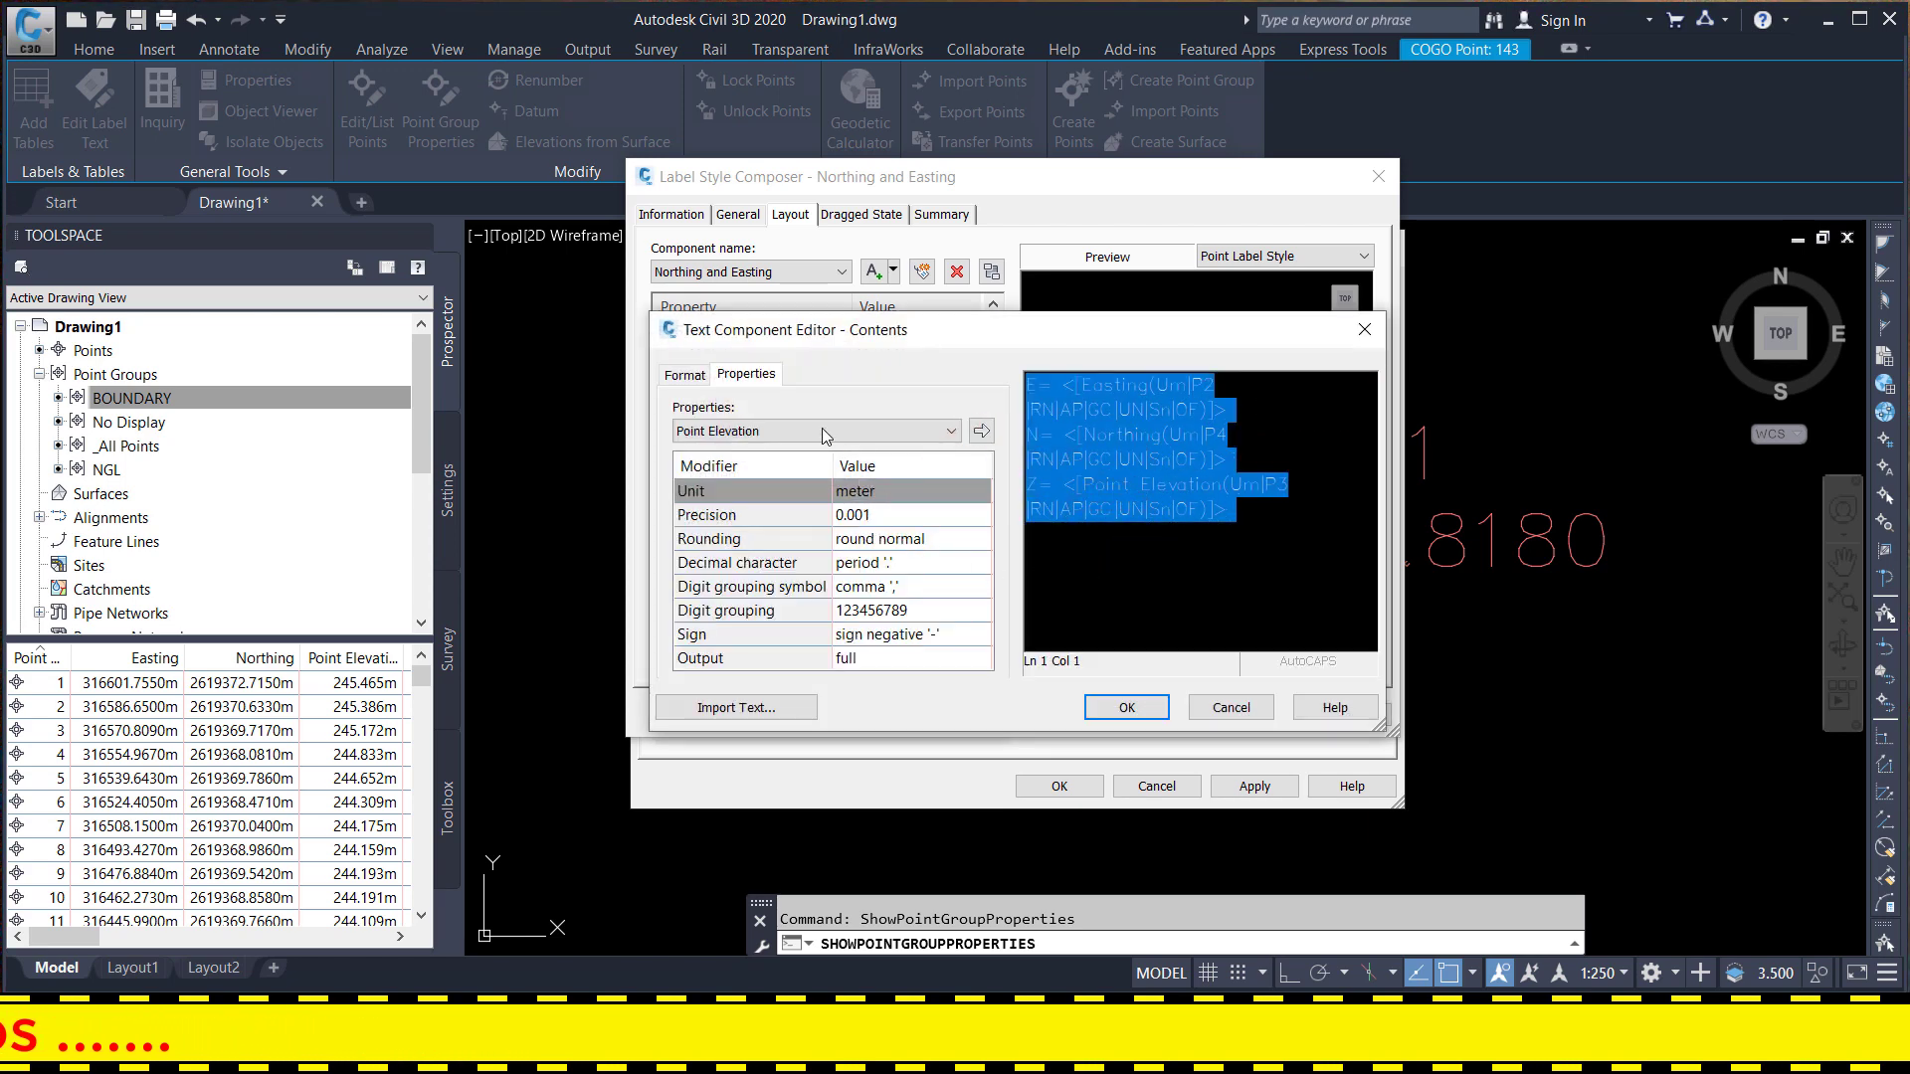
- Set the label text colour to White and keep Left justification
click(689, 375)
click(736, 577)
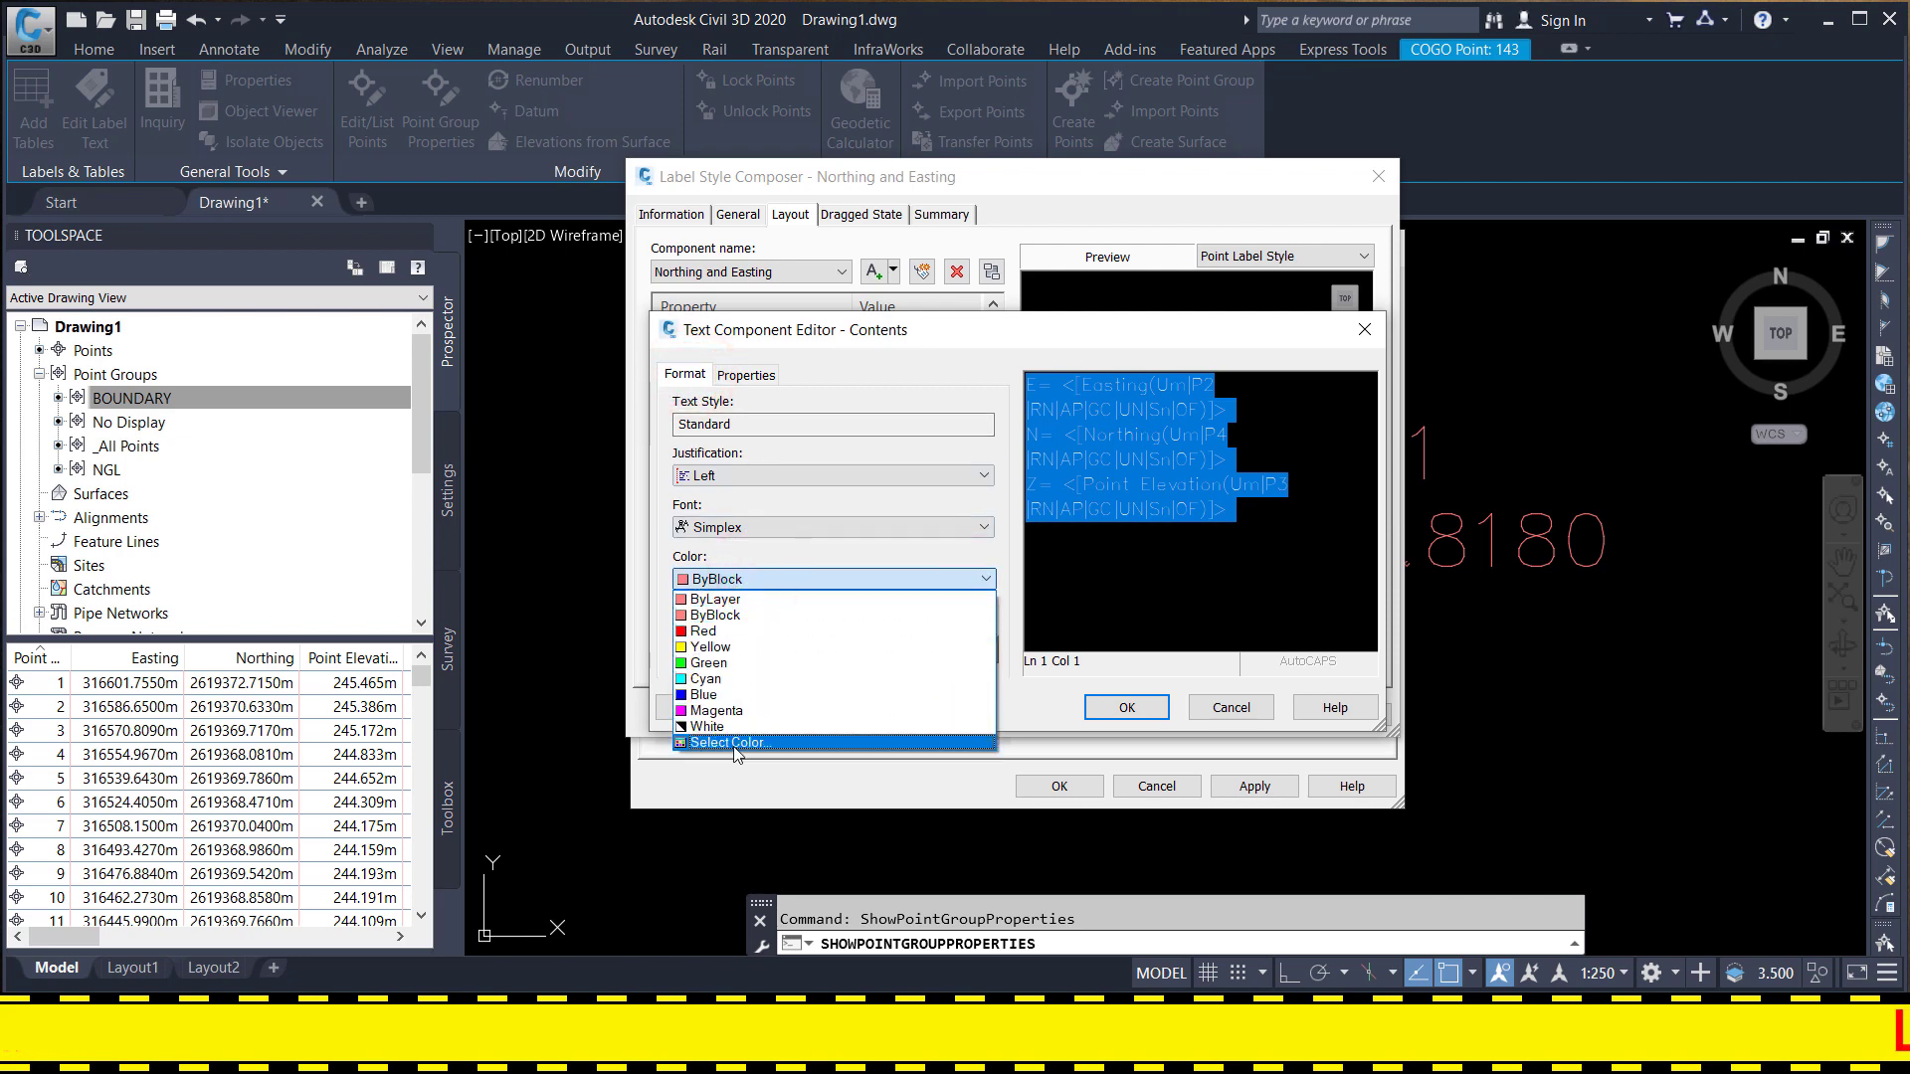
click(731, 742)
click(1223, 319)
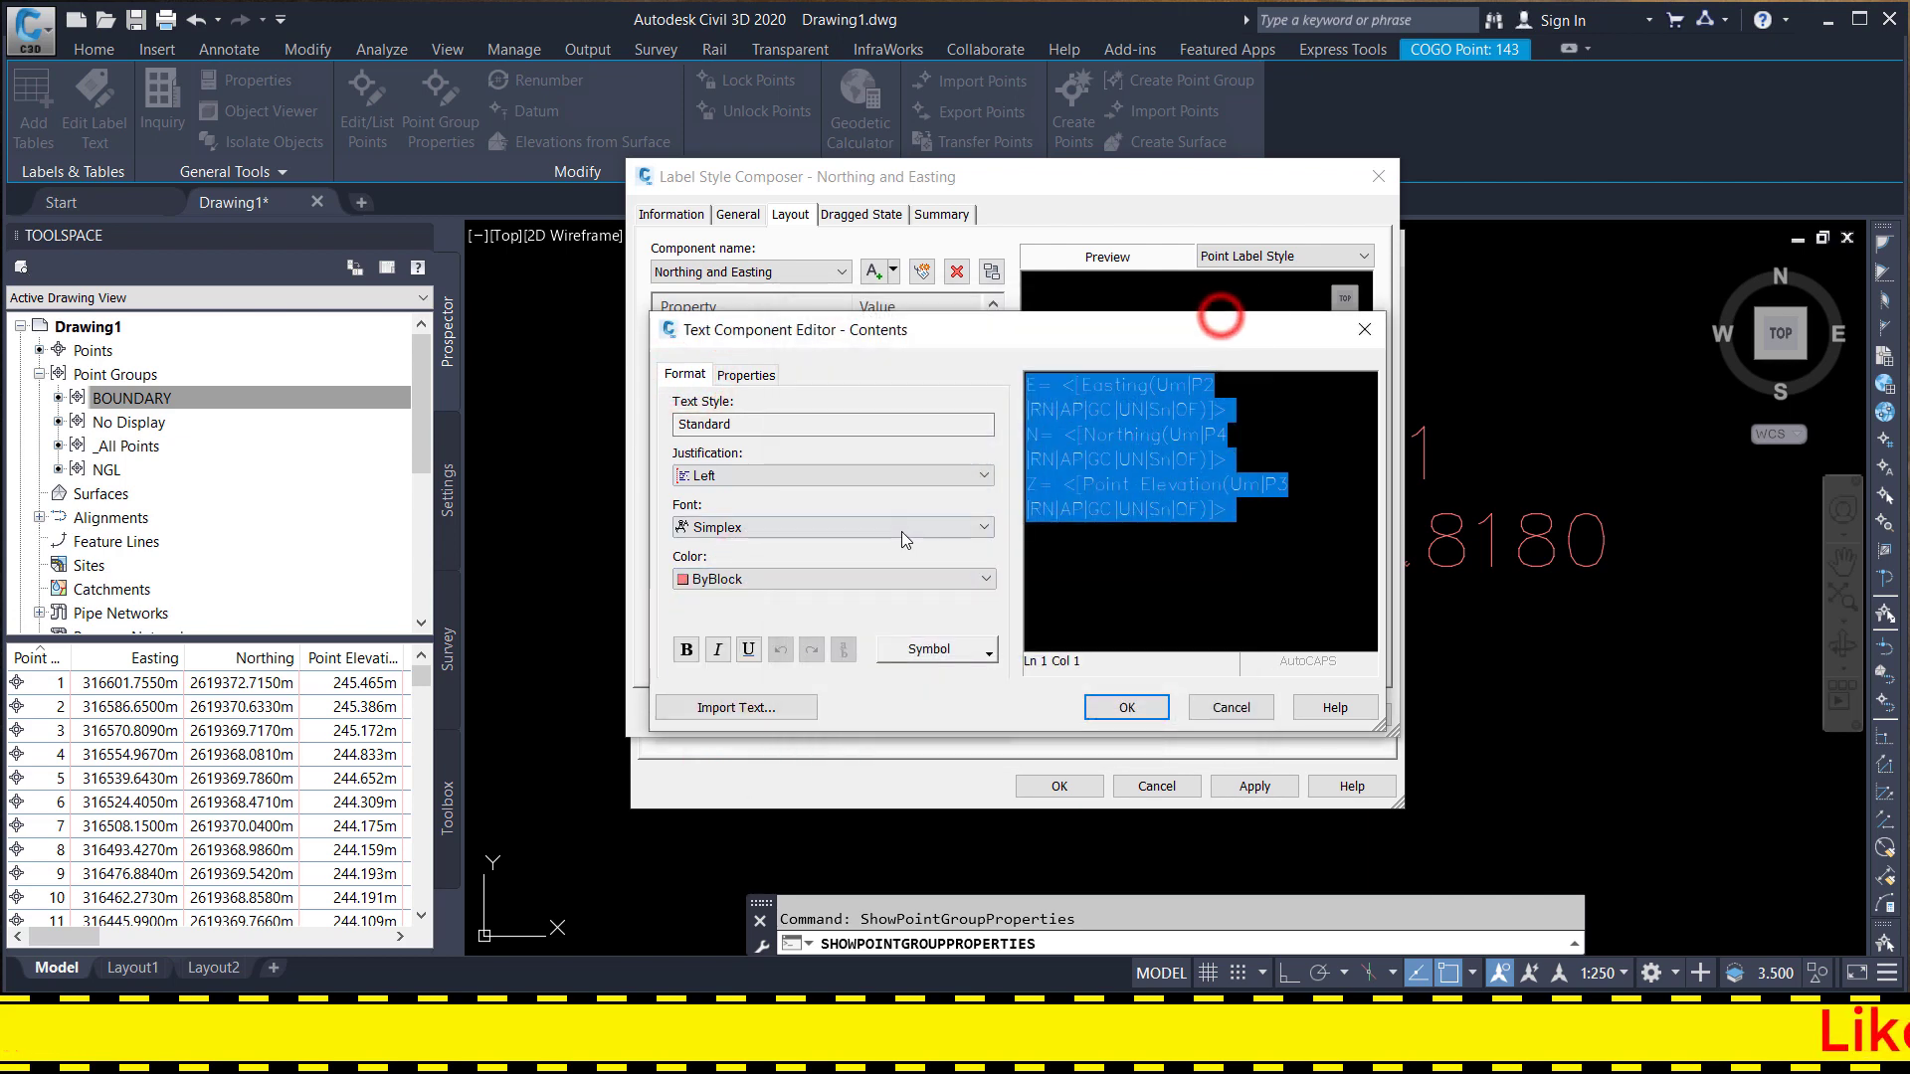
click(741, 581)
click(733, 725)
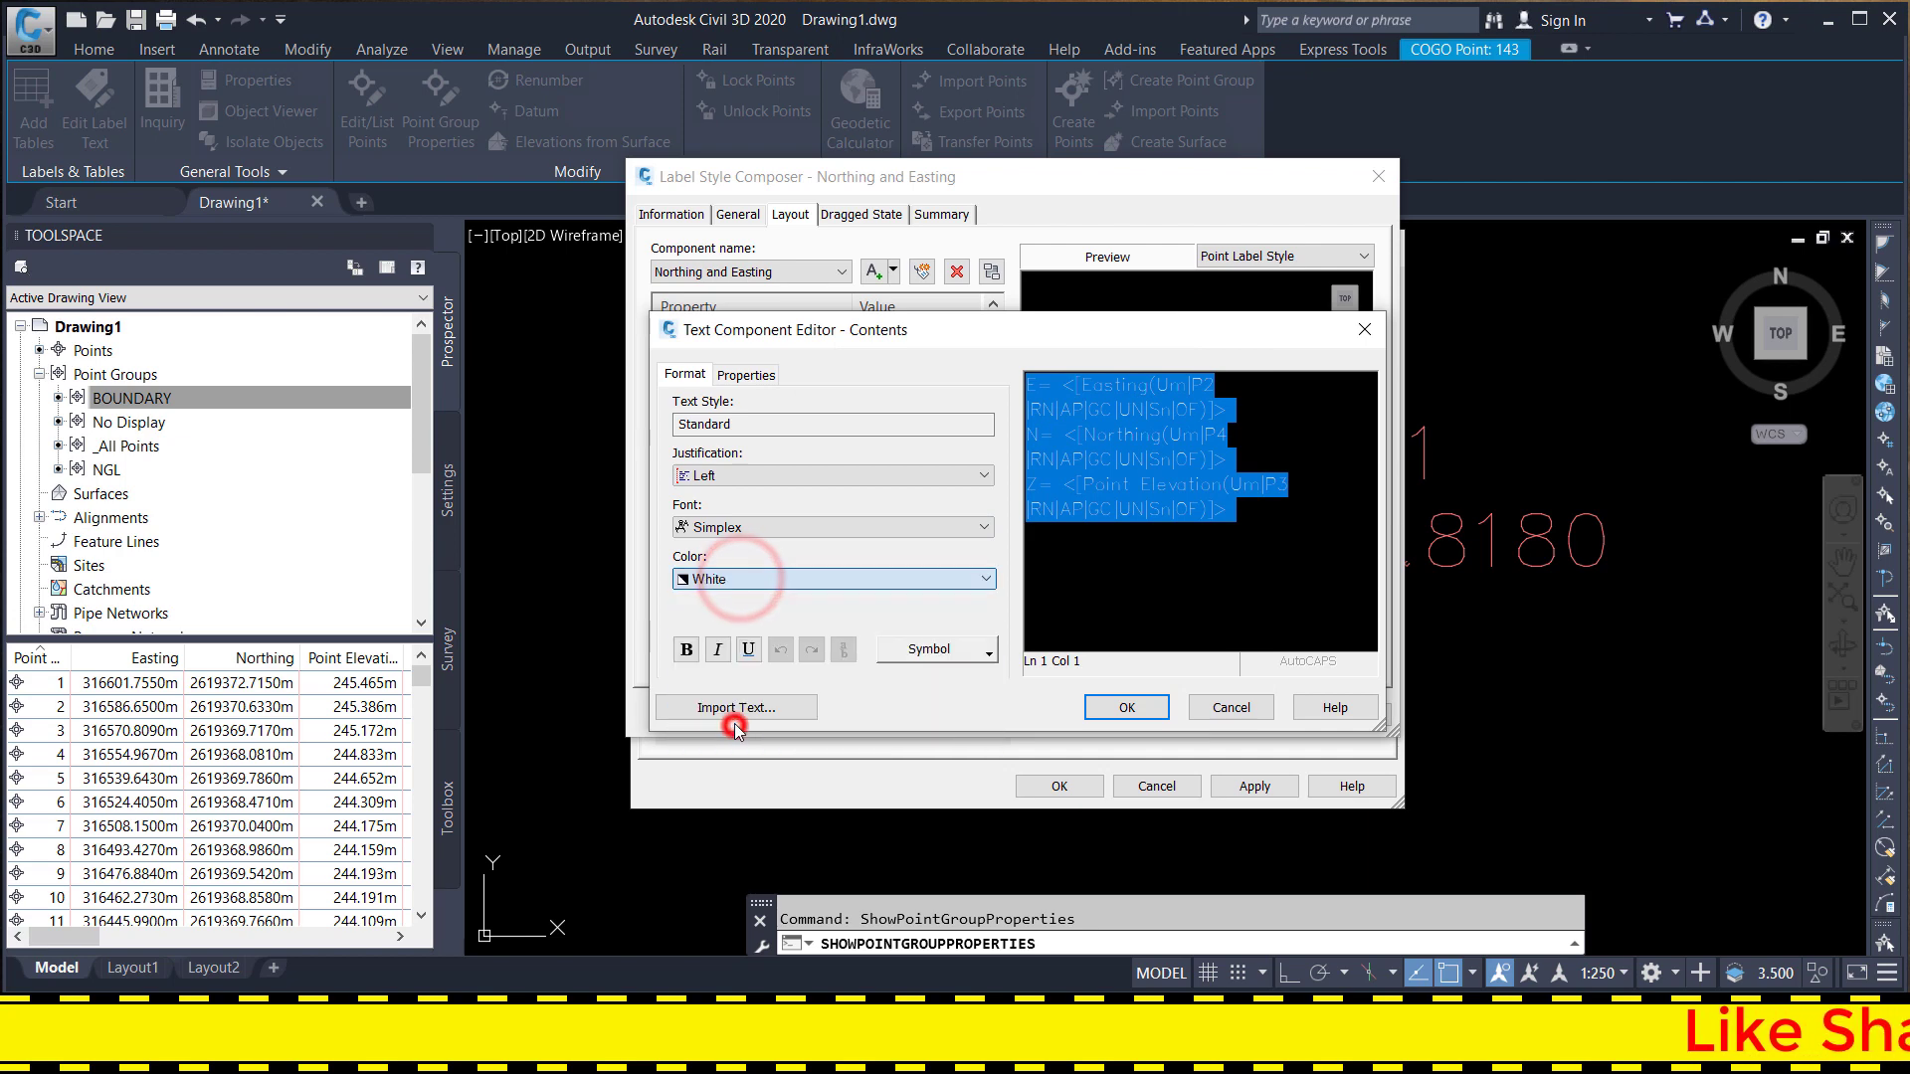
click(728, 477)
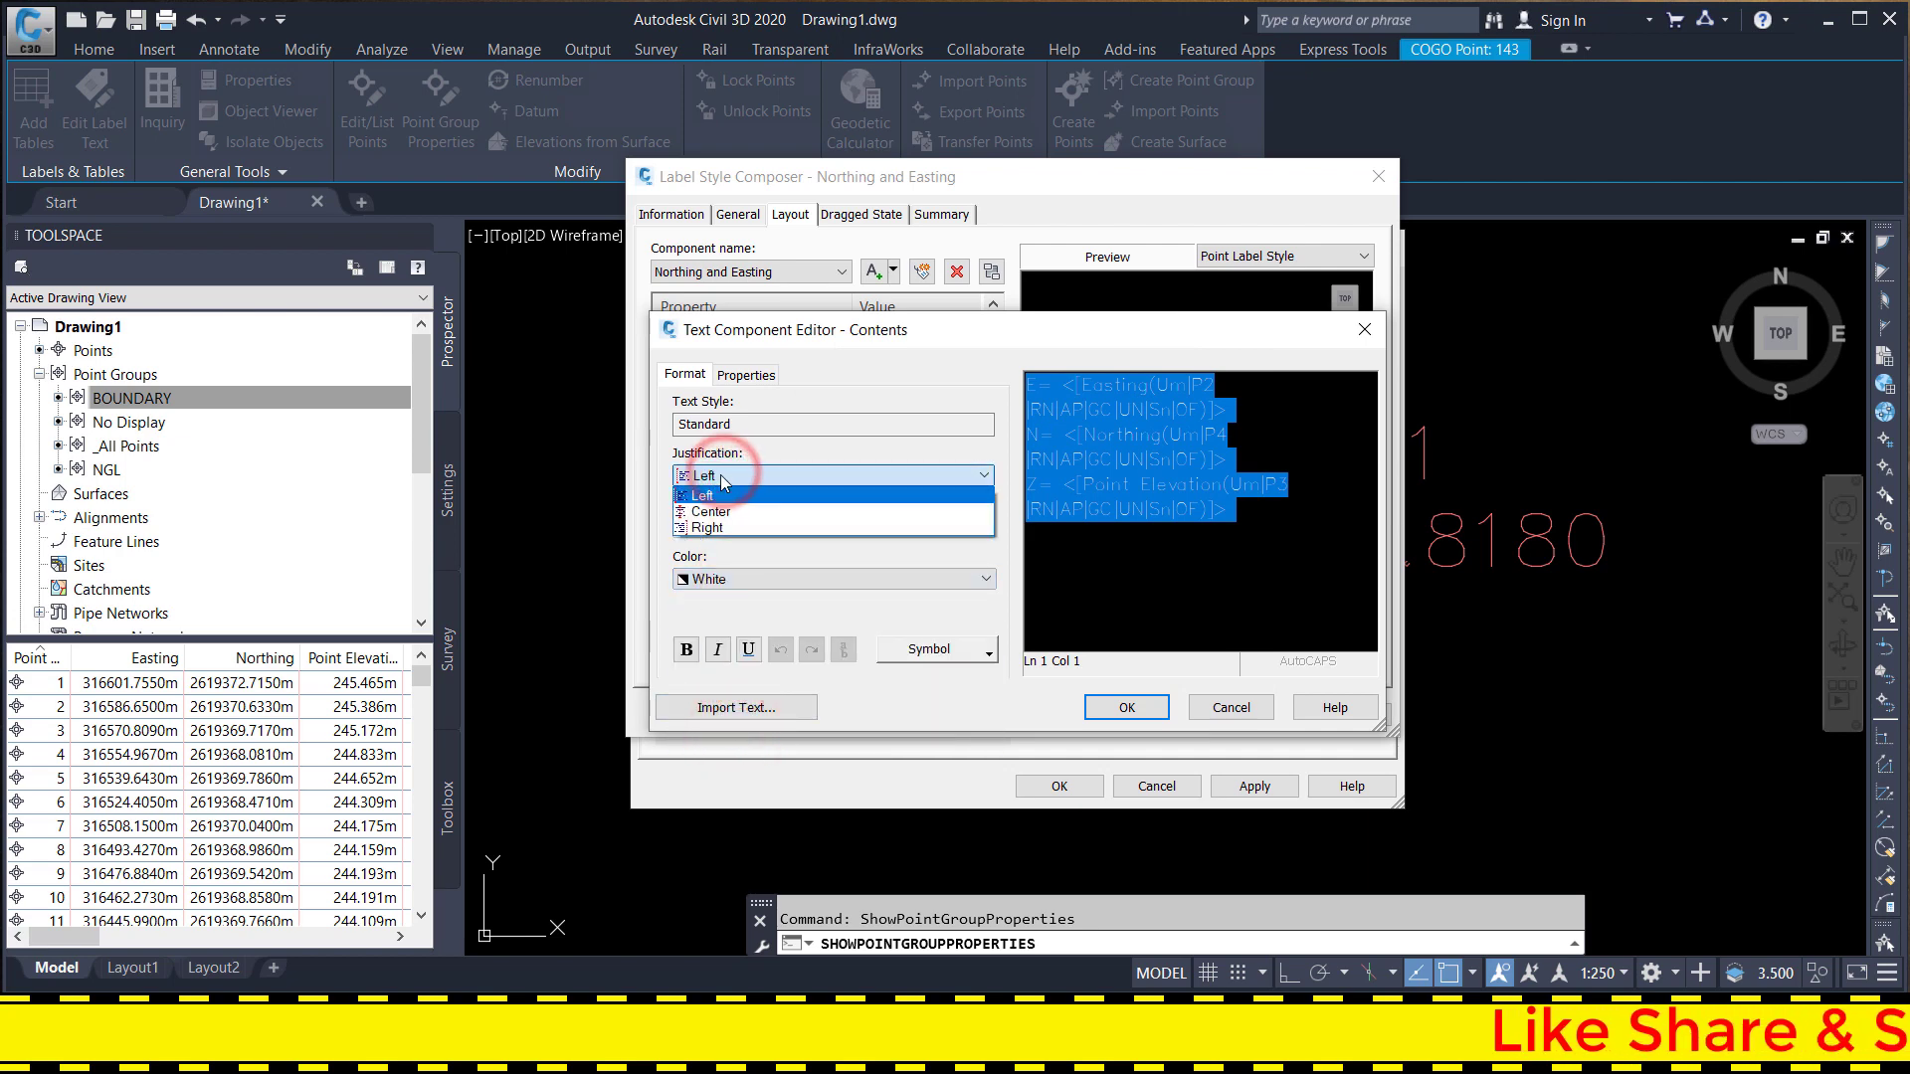
click(751, 458)
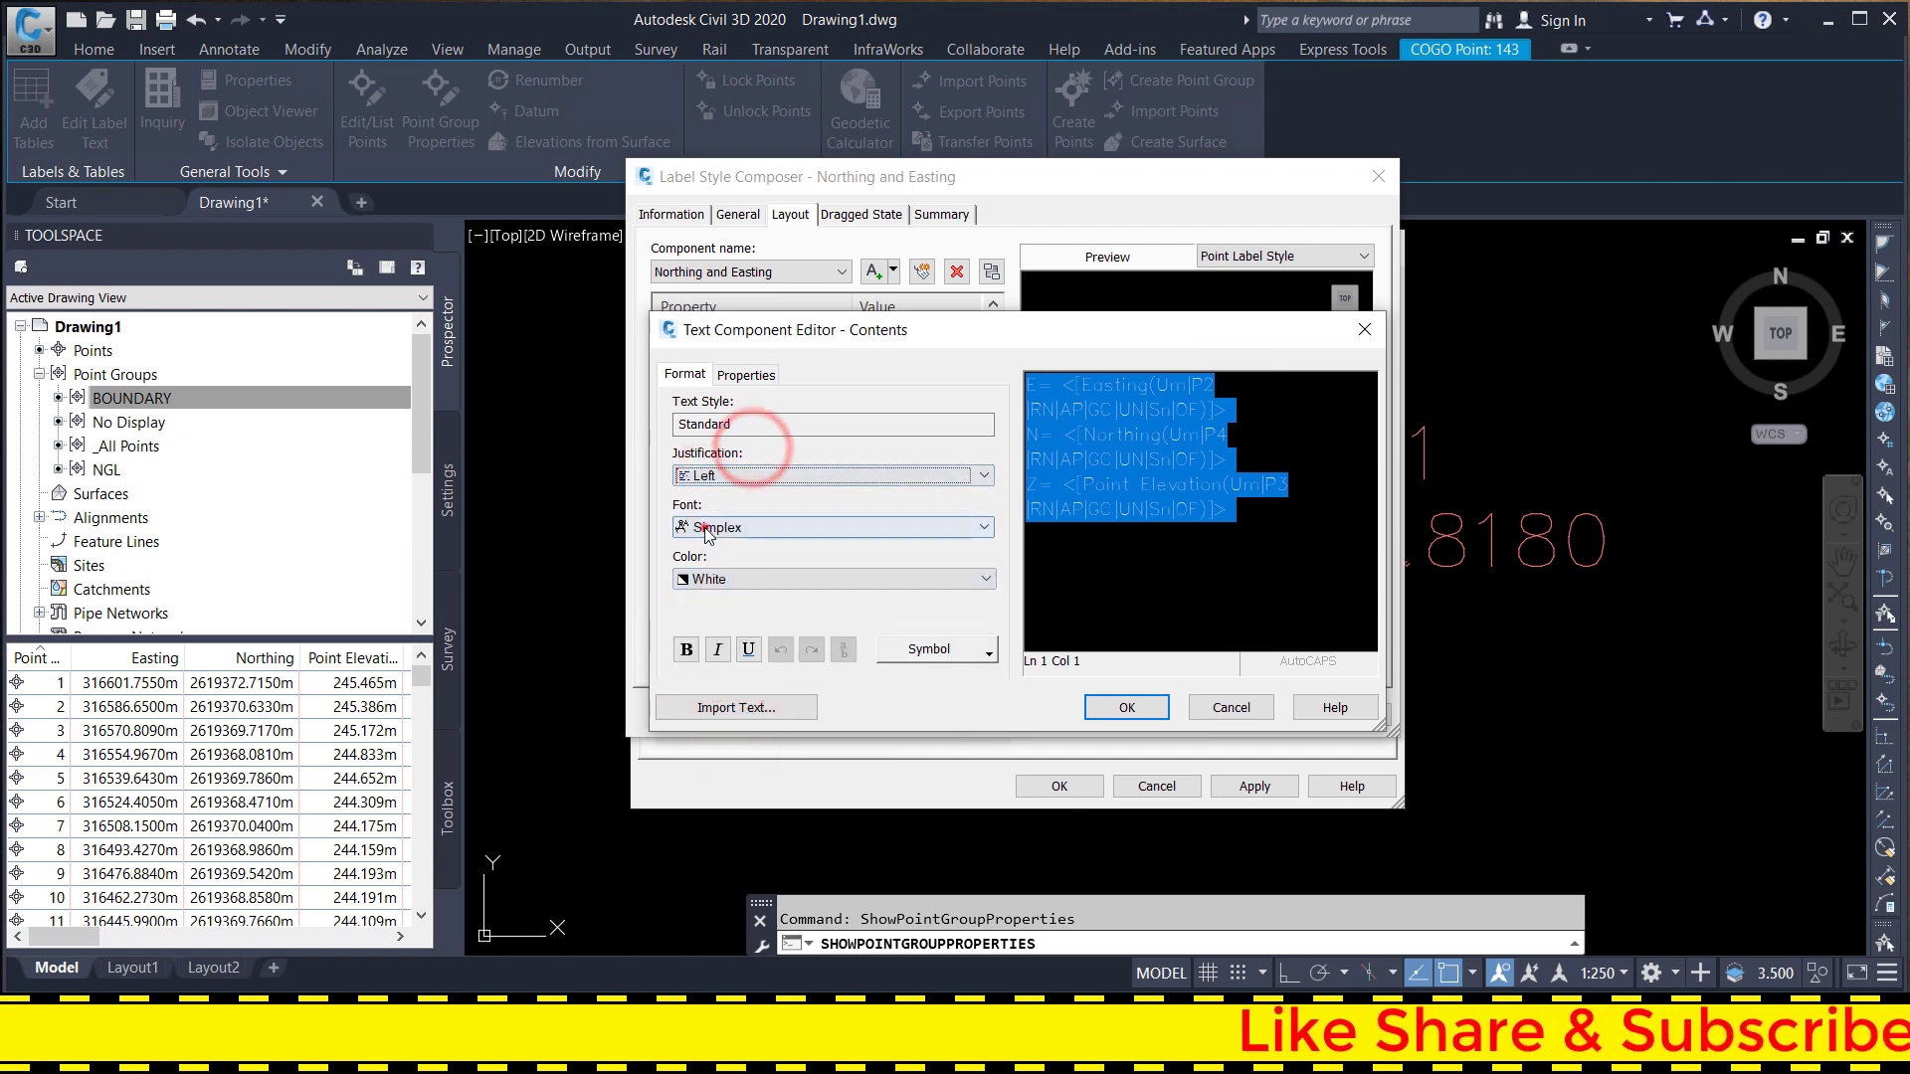
- Change the label font to bold Arial Narrow and save the label style
click(708, 526)
drag(983, 689, 993, 575)
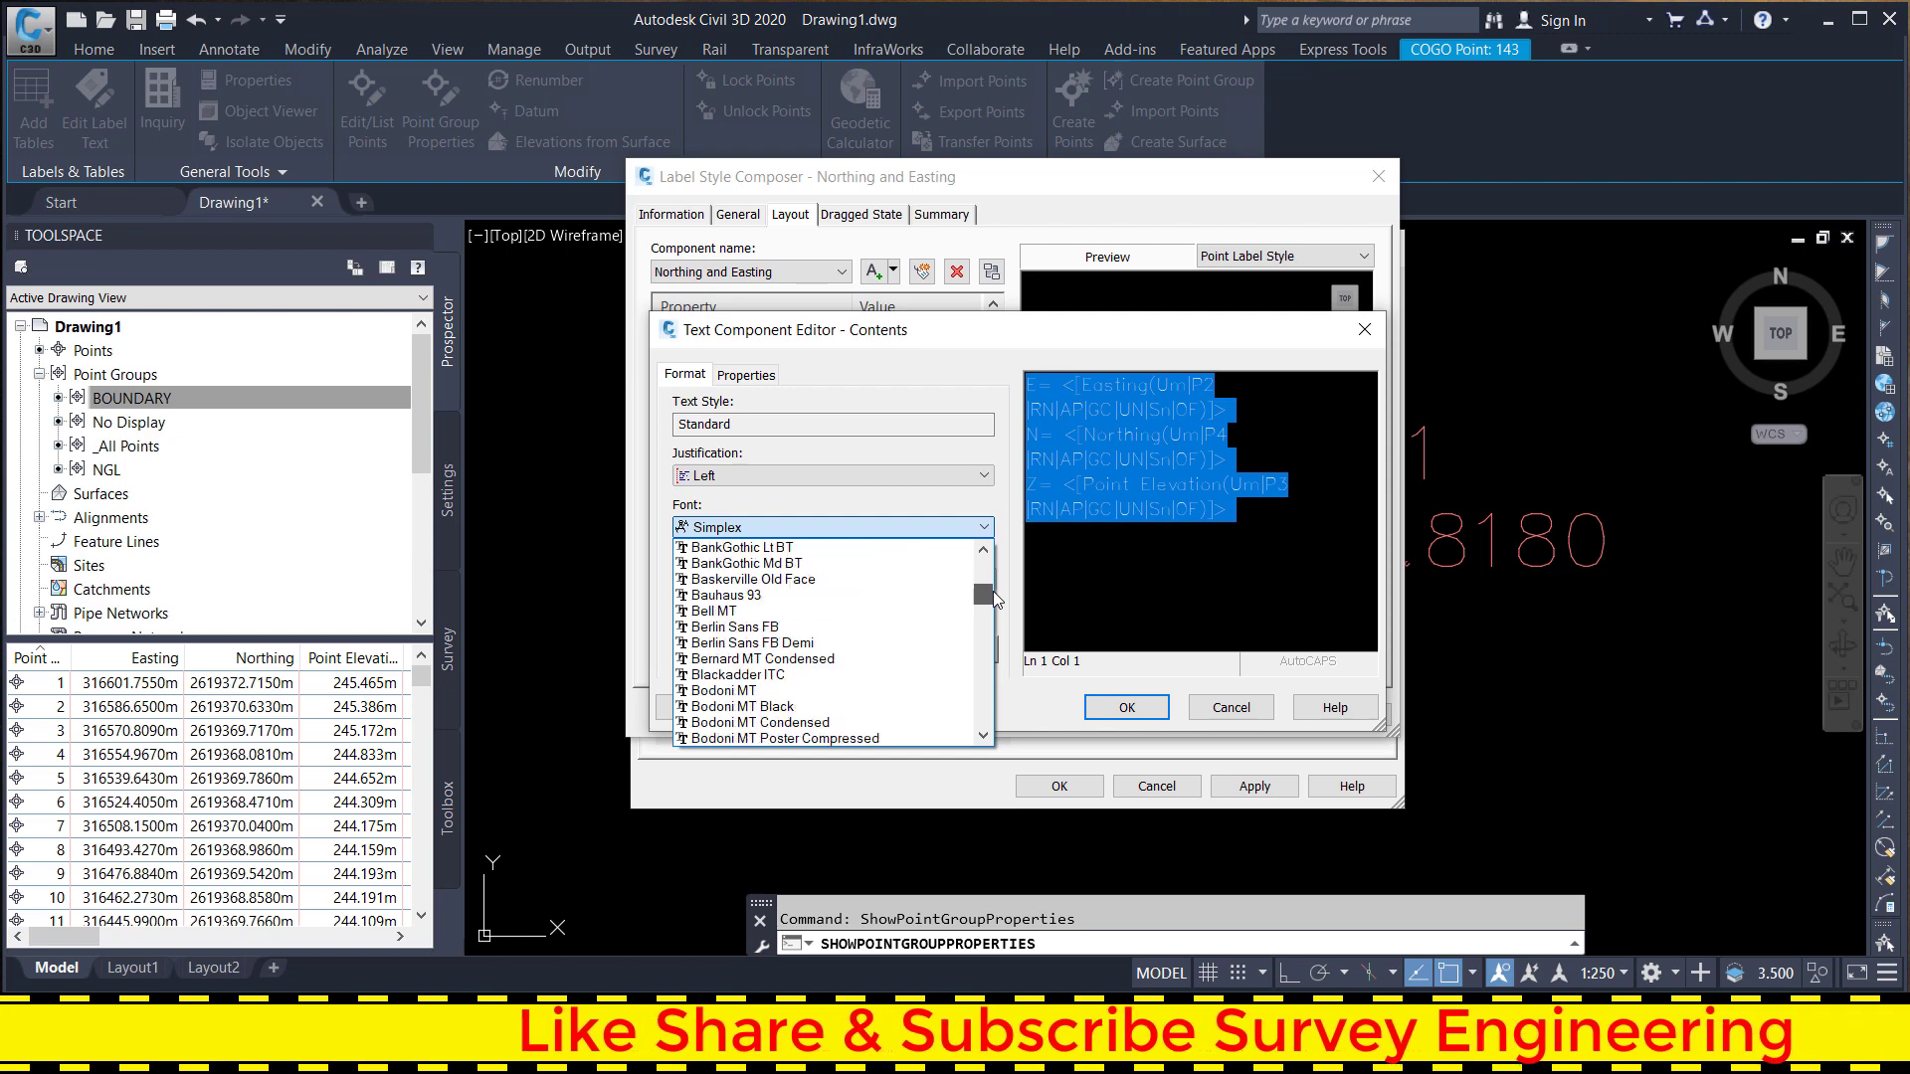
scroll(821, 636, down, 3)
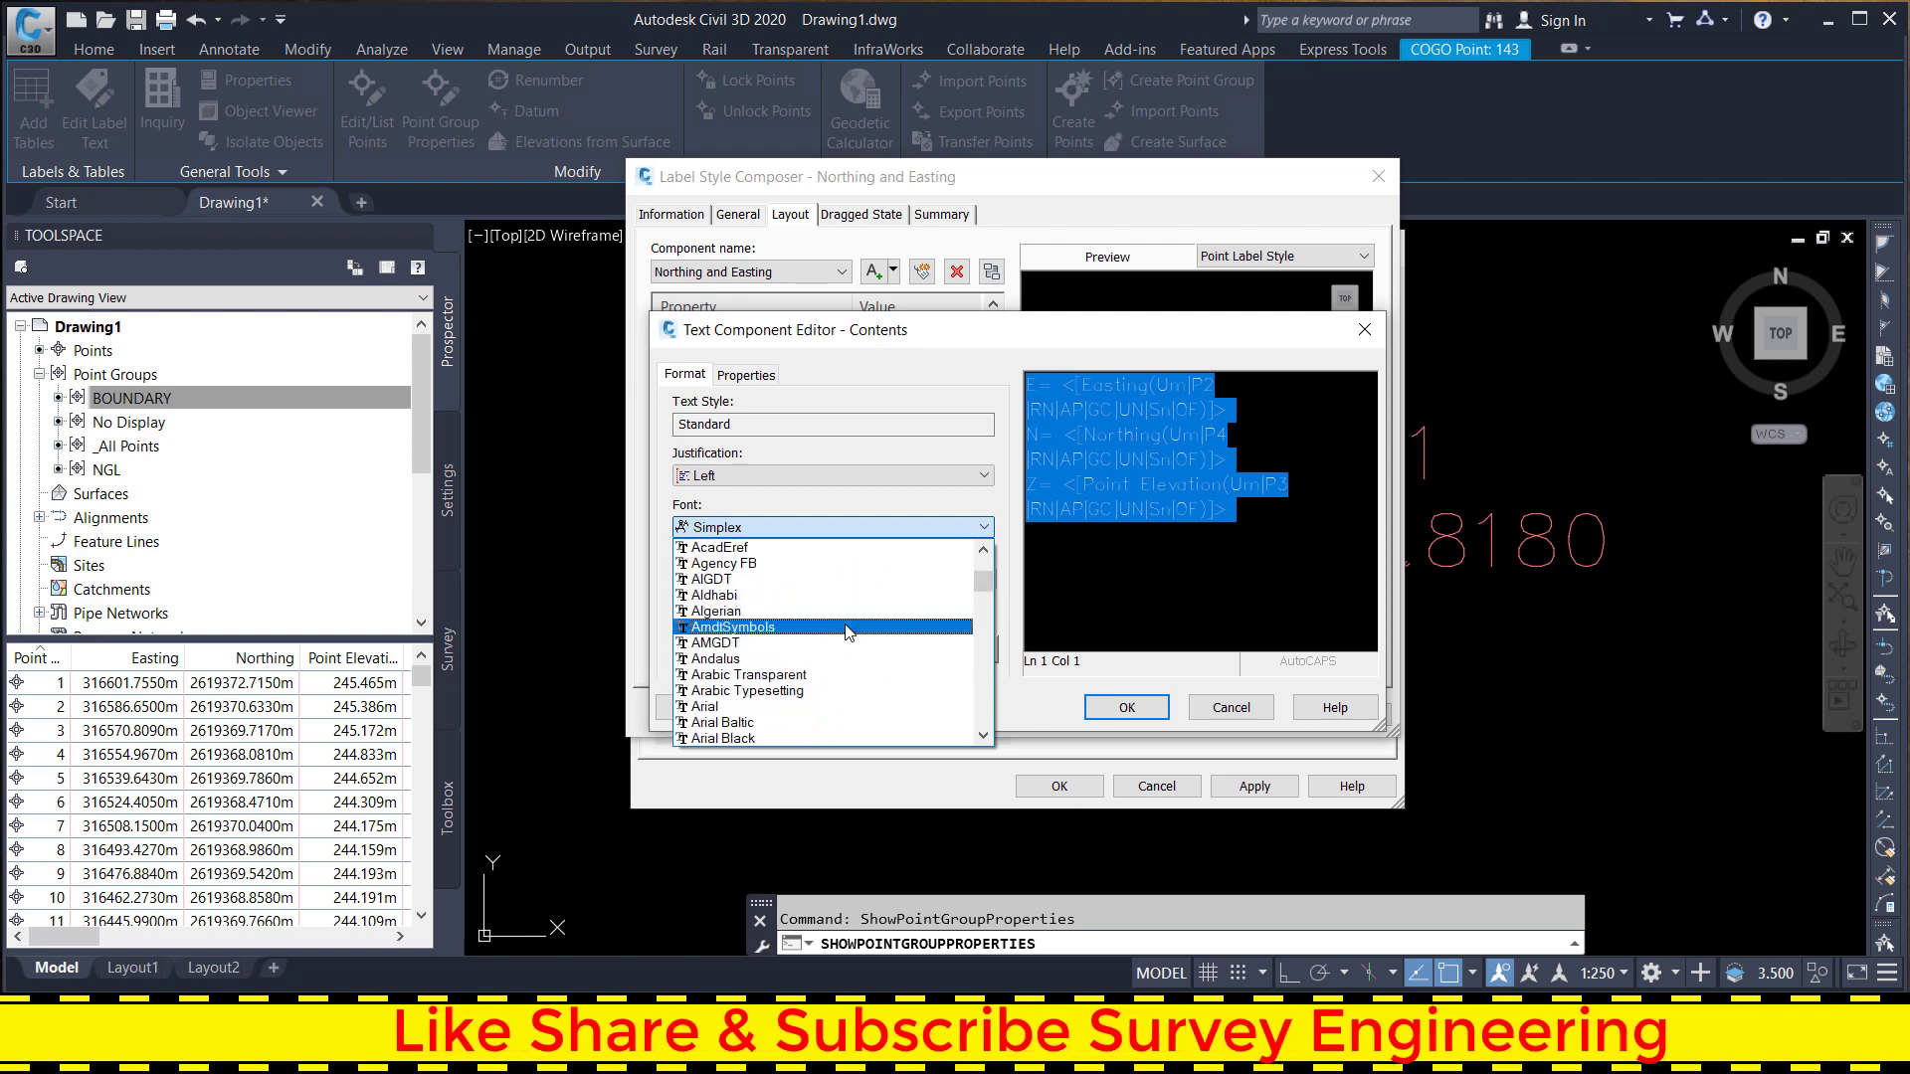
scroll(821, 637, down, 1)
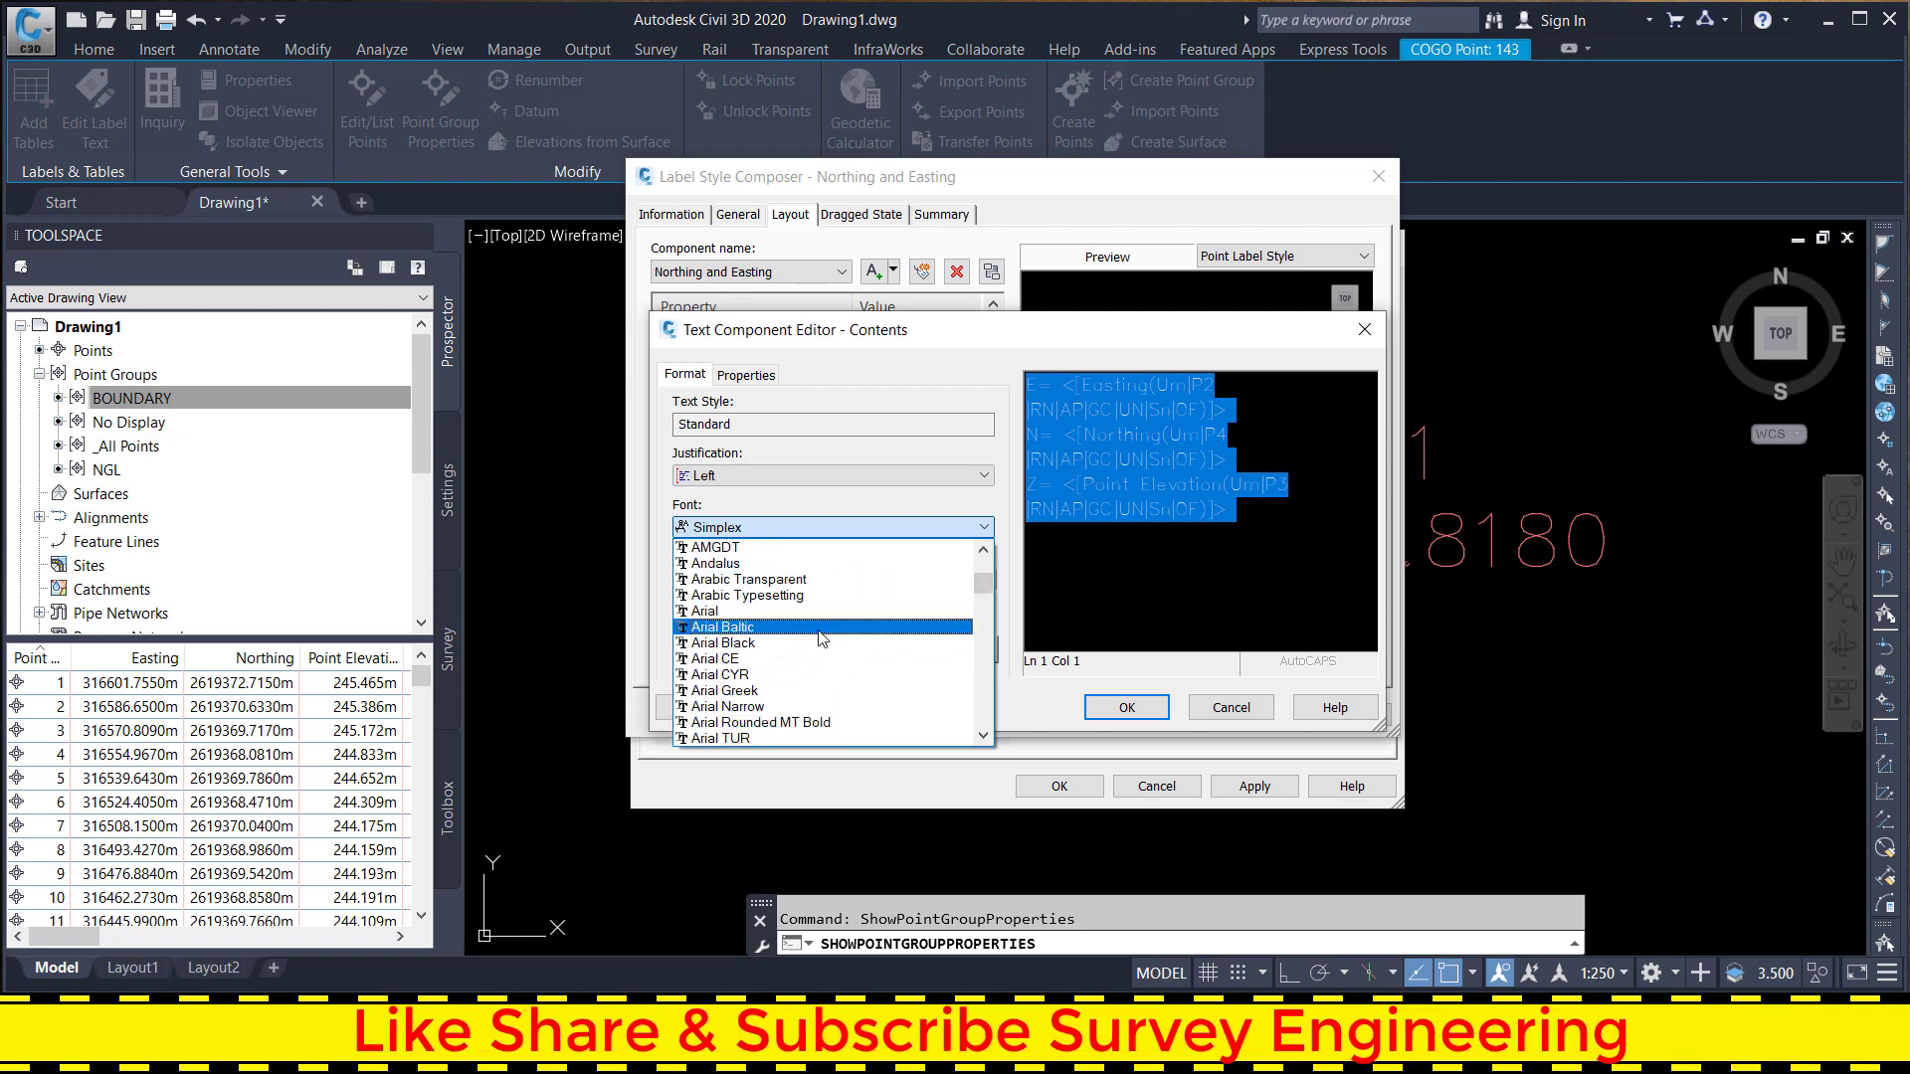
click(803, 706)
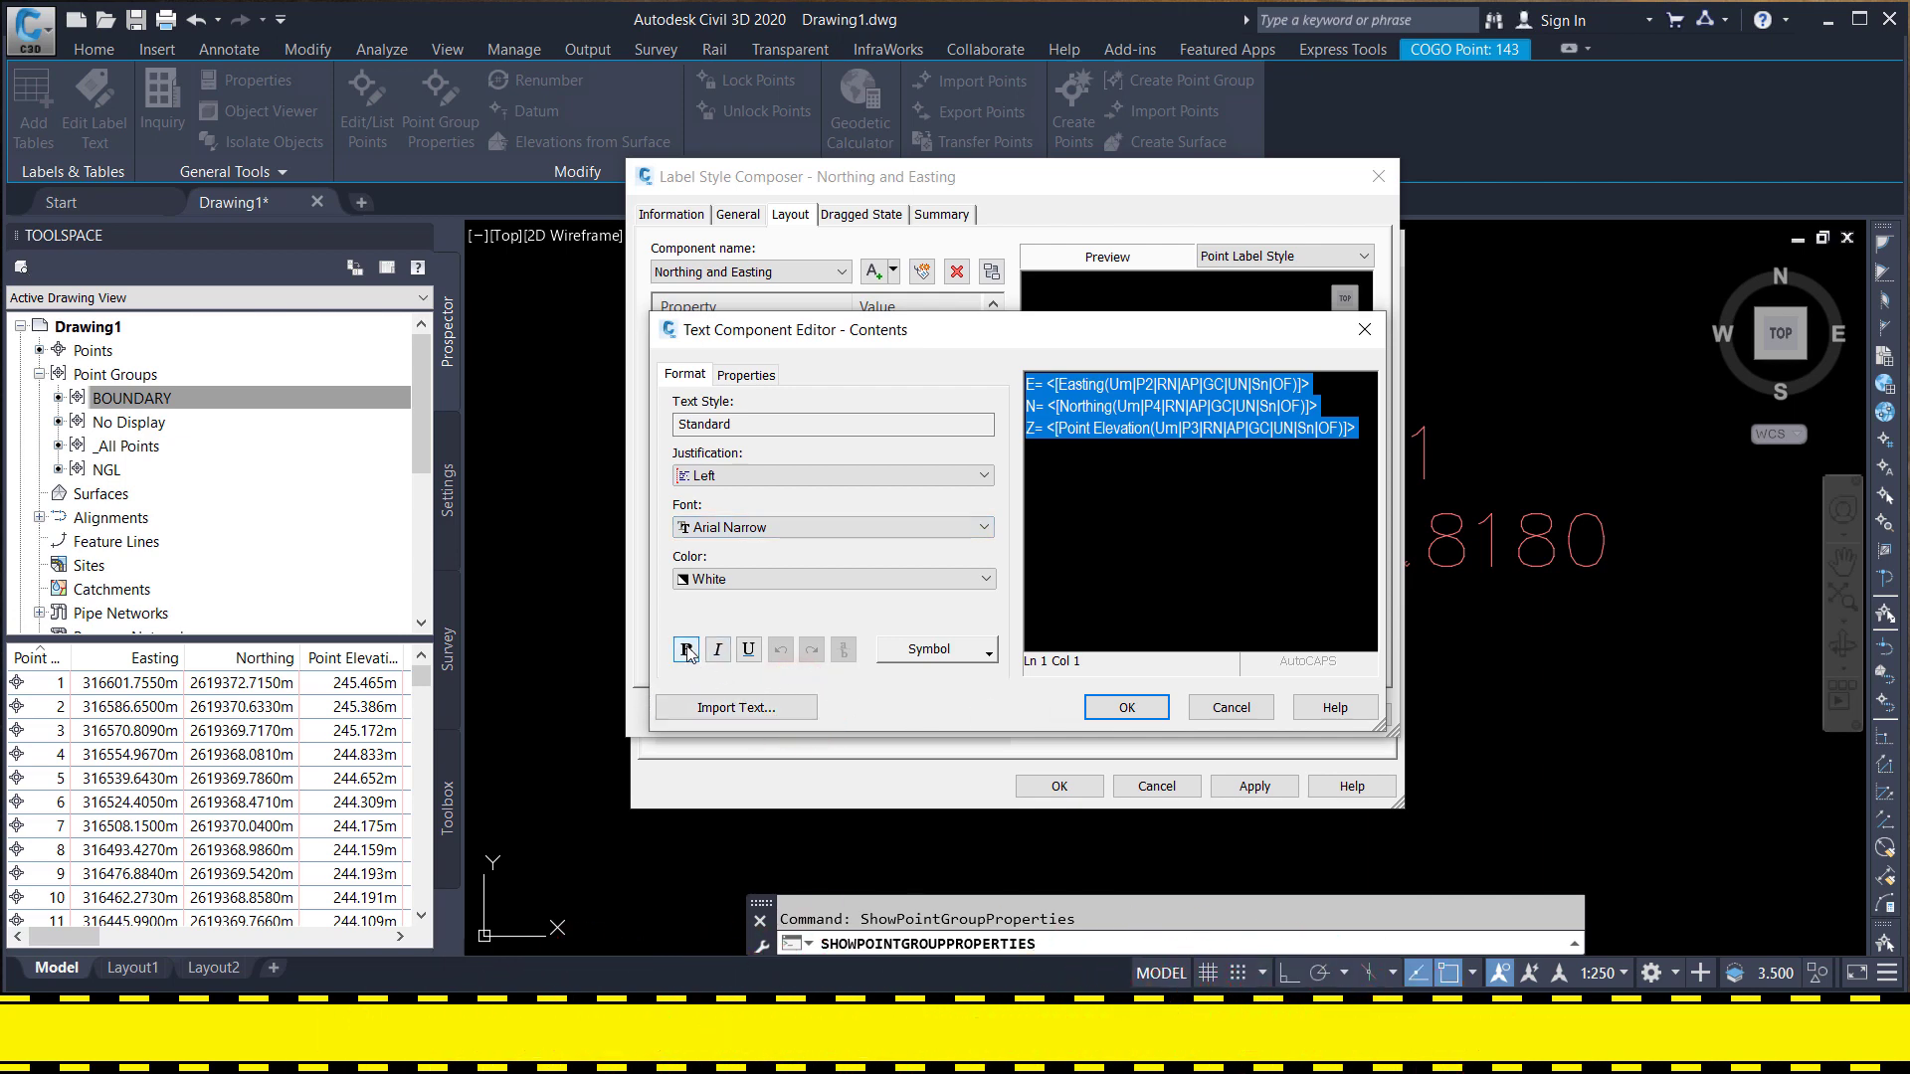
click(687, 650)
click(1119, 704)
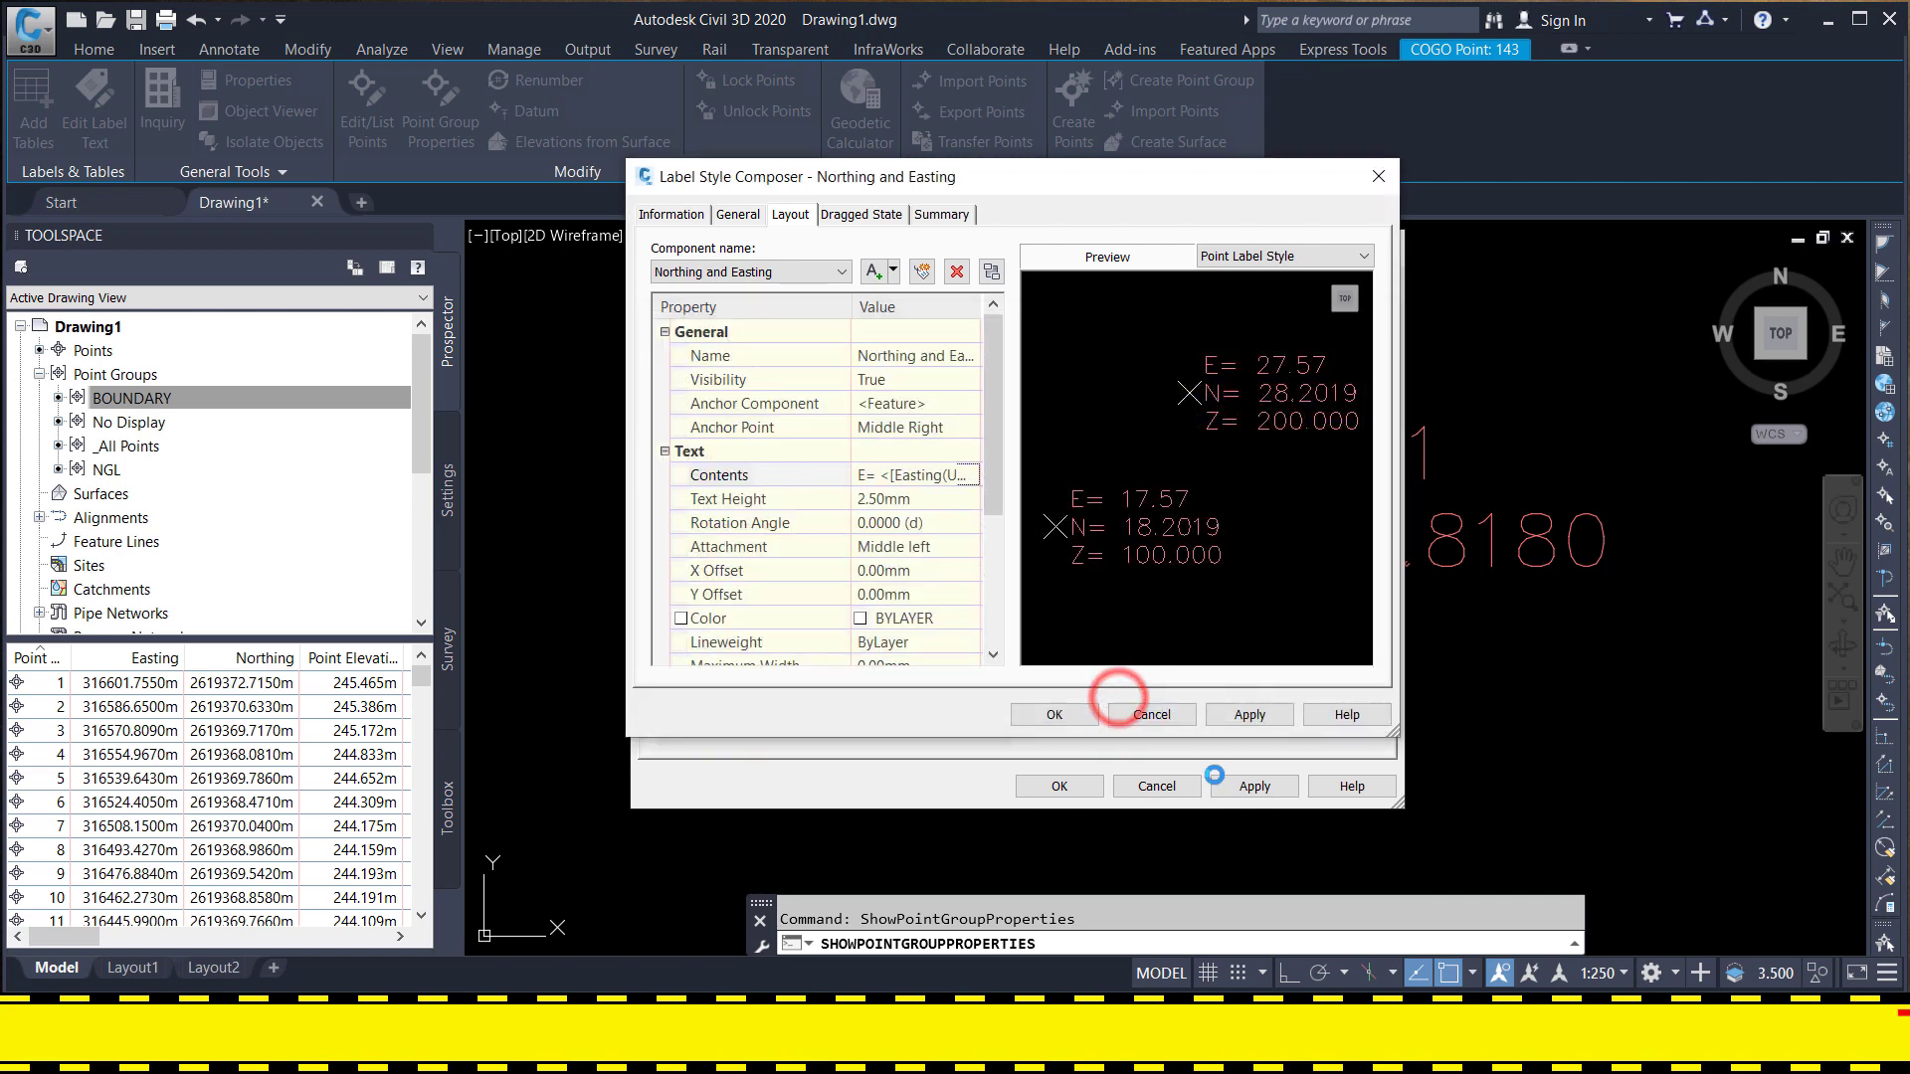
click(1248, 712)
click(1056, 711)
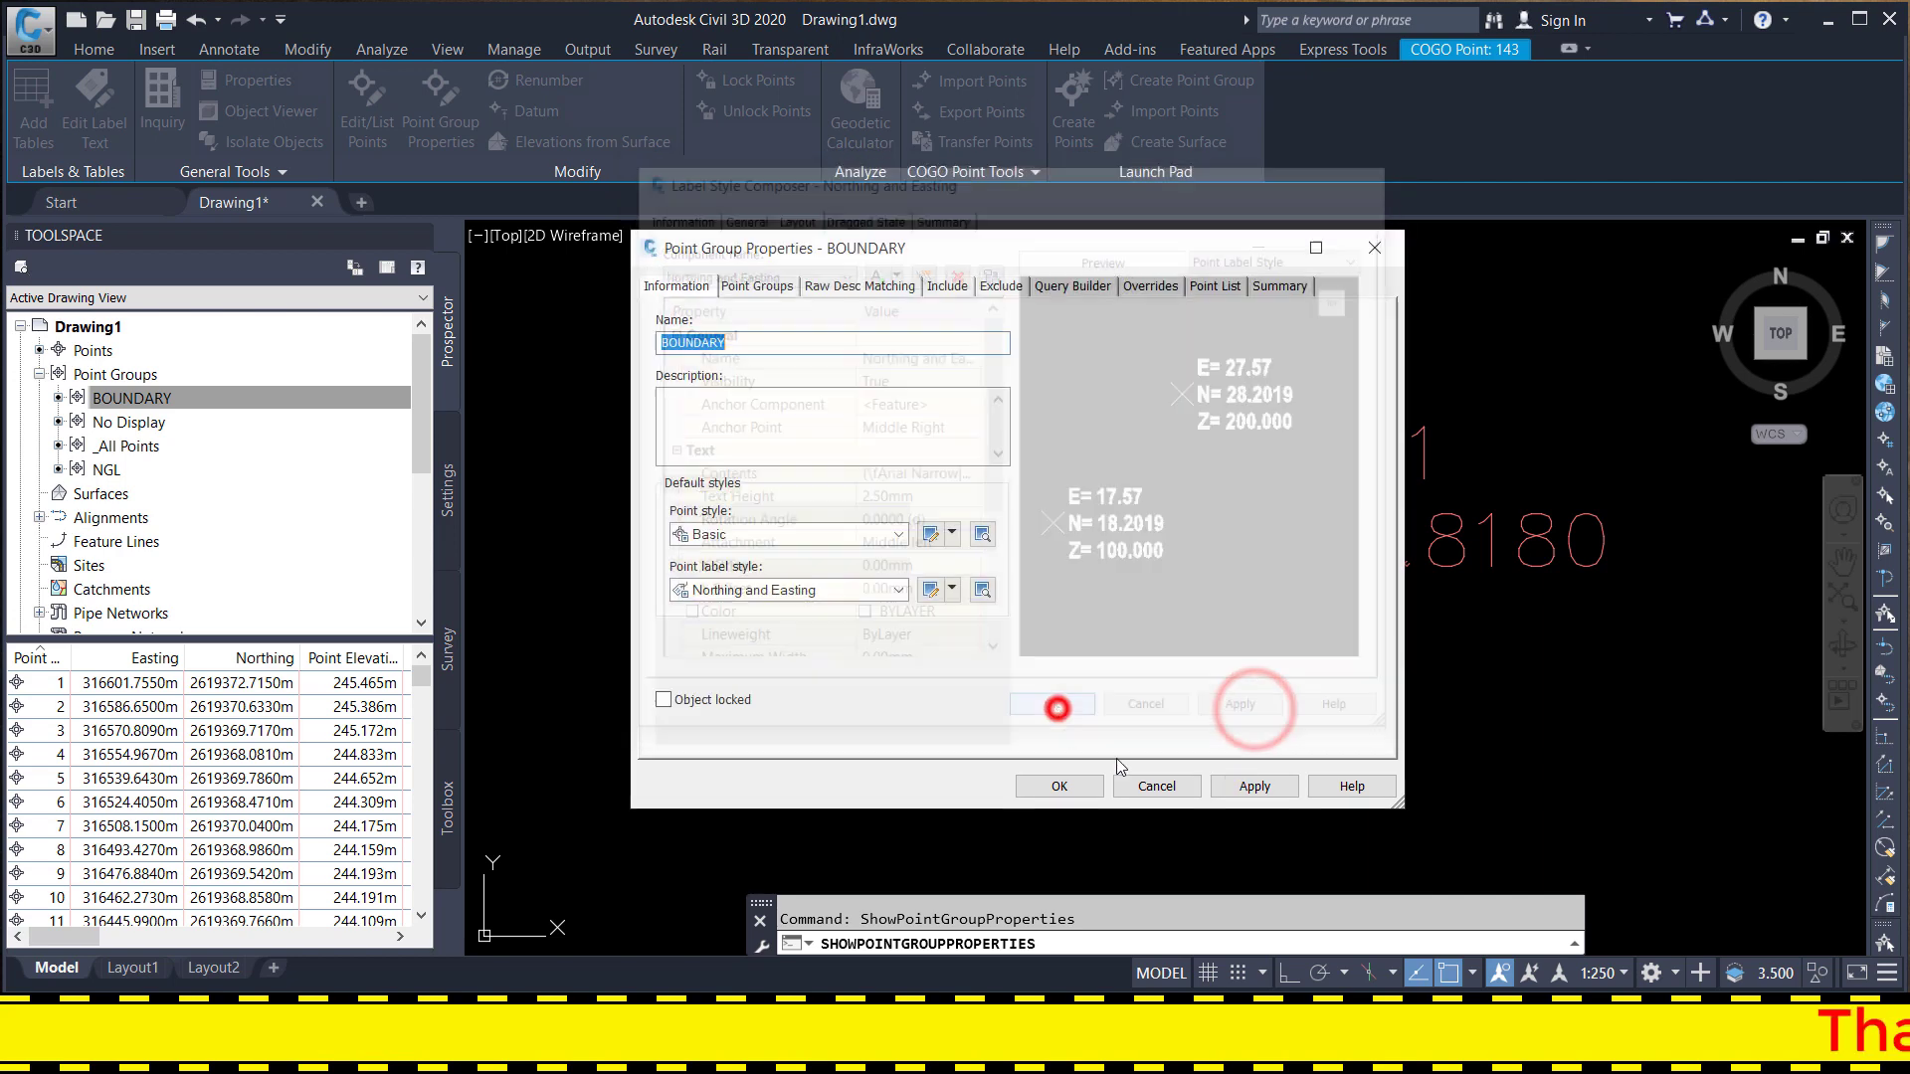
- Apply the bold E=/N=/Z= label style to the BOUNDARY group and zoom around to inspect the labels
click(1255, 786)
click(1035, 788)
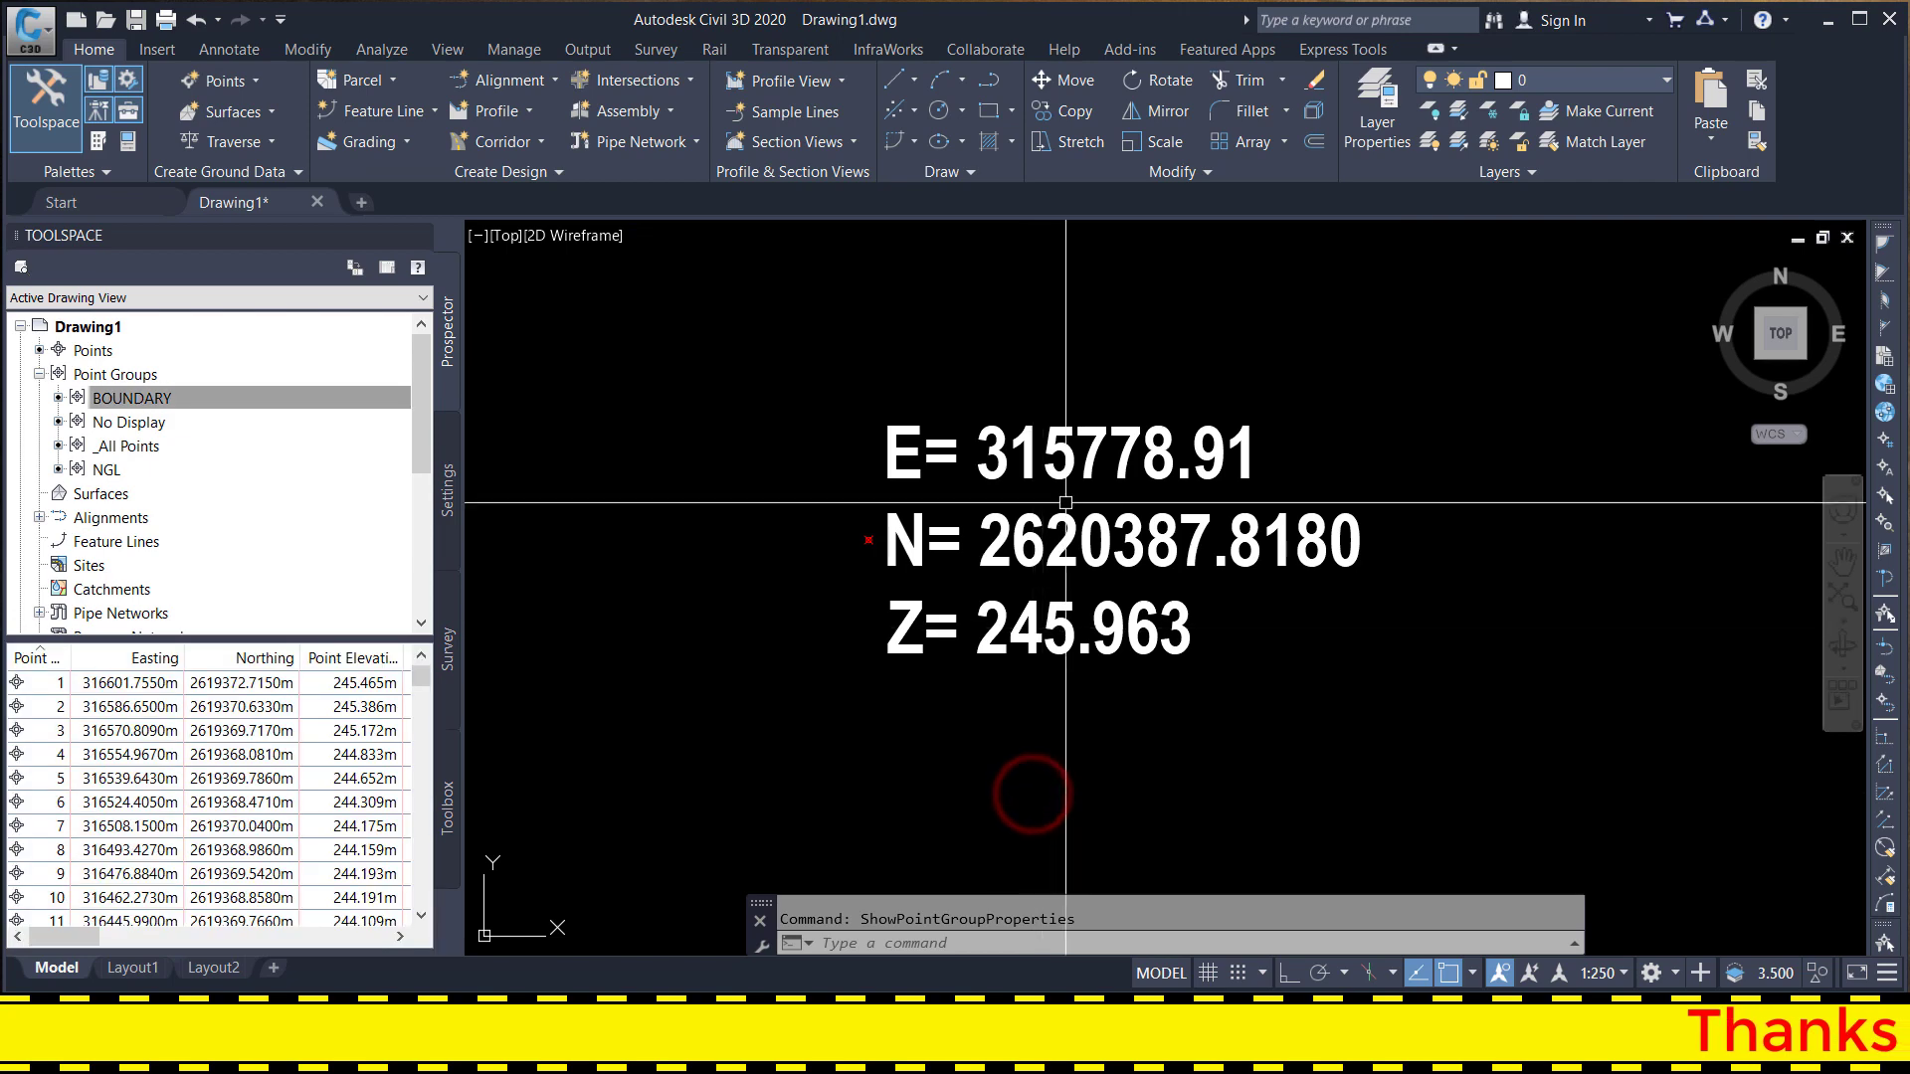
scroll(1066, 502, down, 4)
scroll(1343, 500, down, 3)
scroll(1280, 495, up, 6)
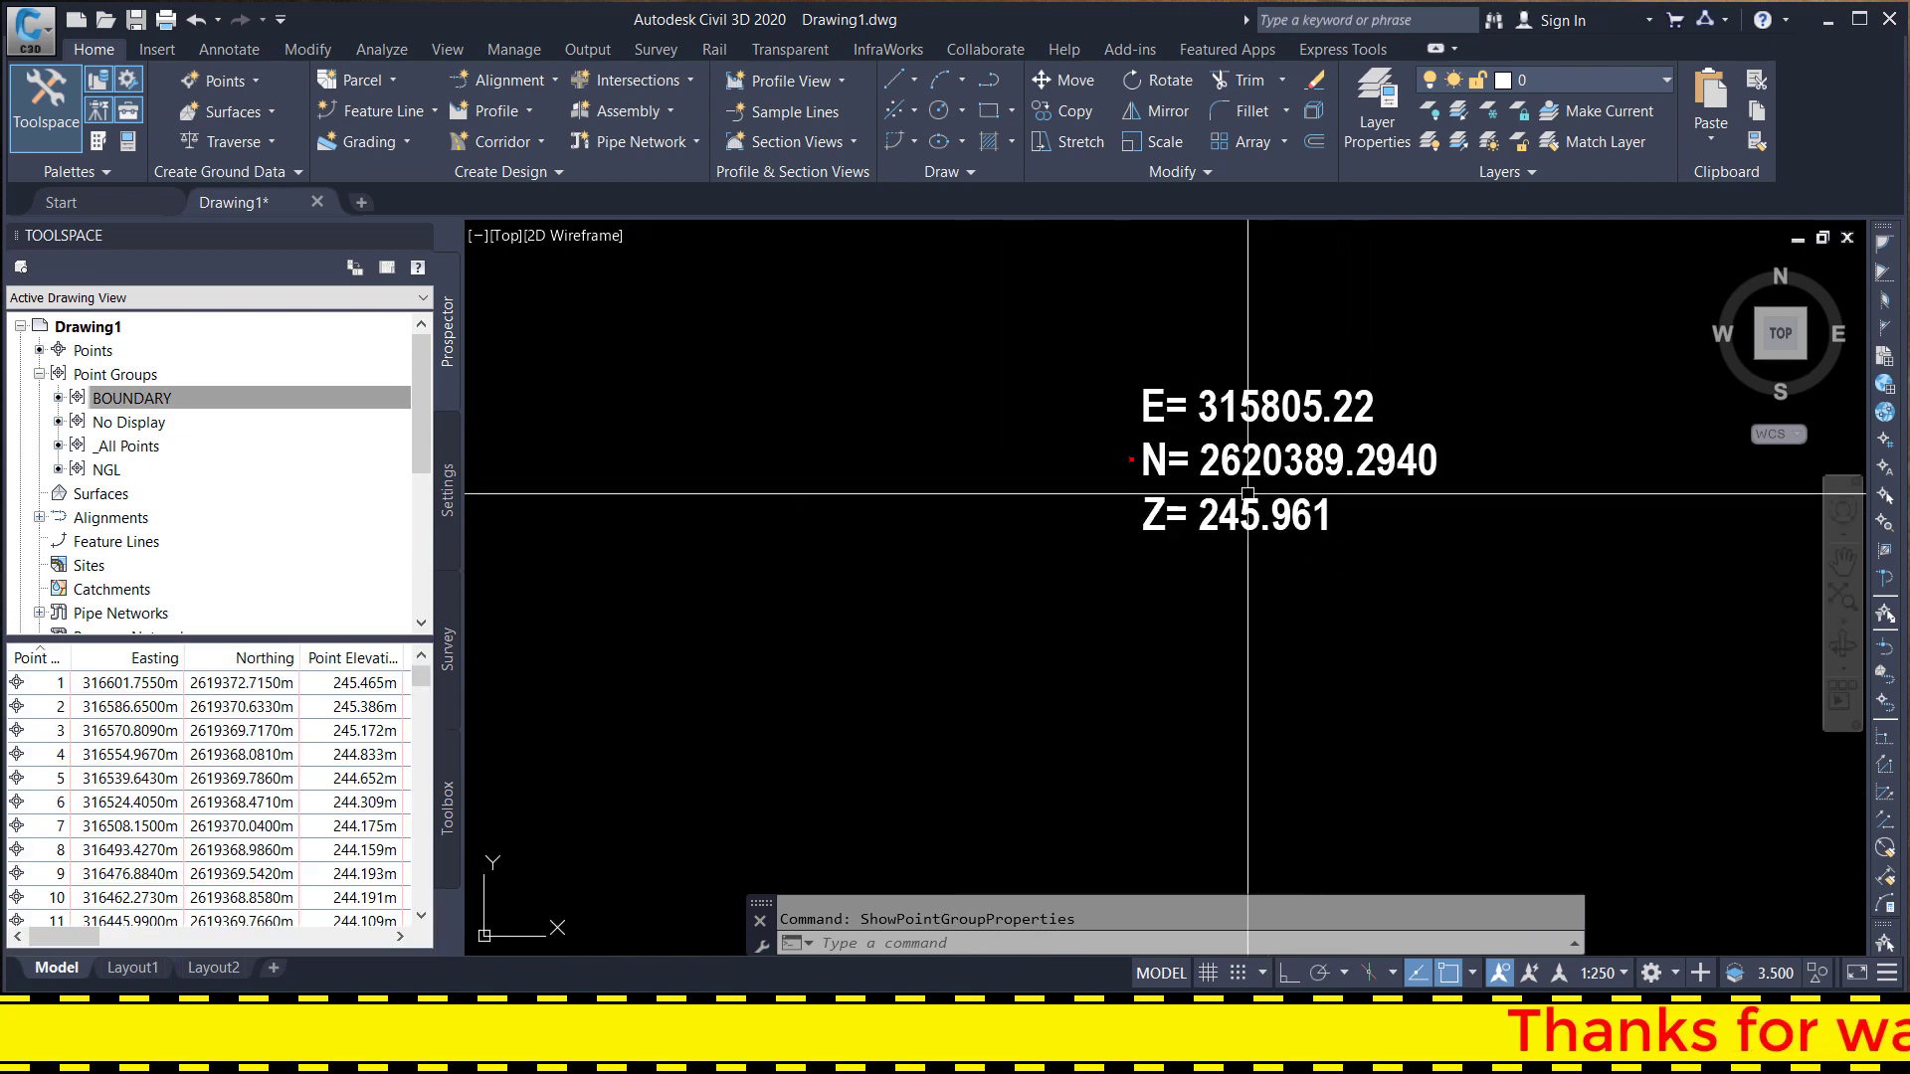
scroll(1247, 493, up, 2)
scroll(876, 427, down, 3)
scroll(866, 438, down, 2)
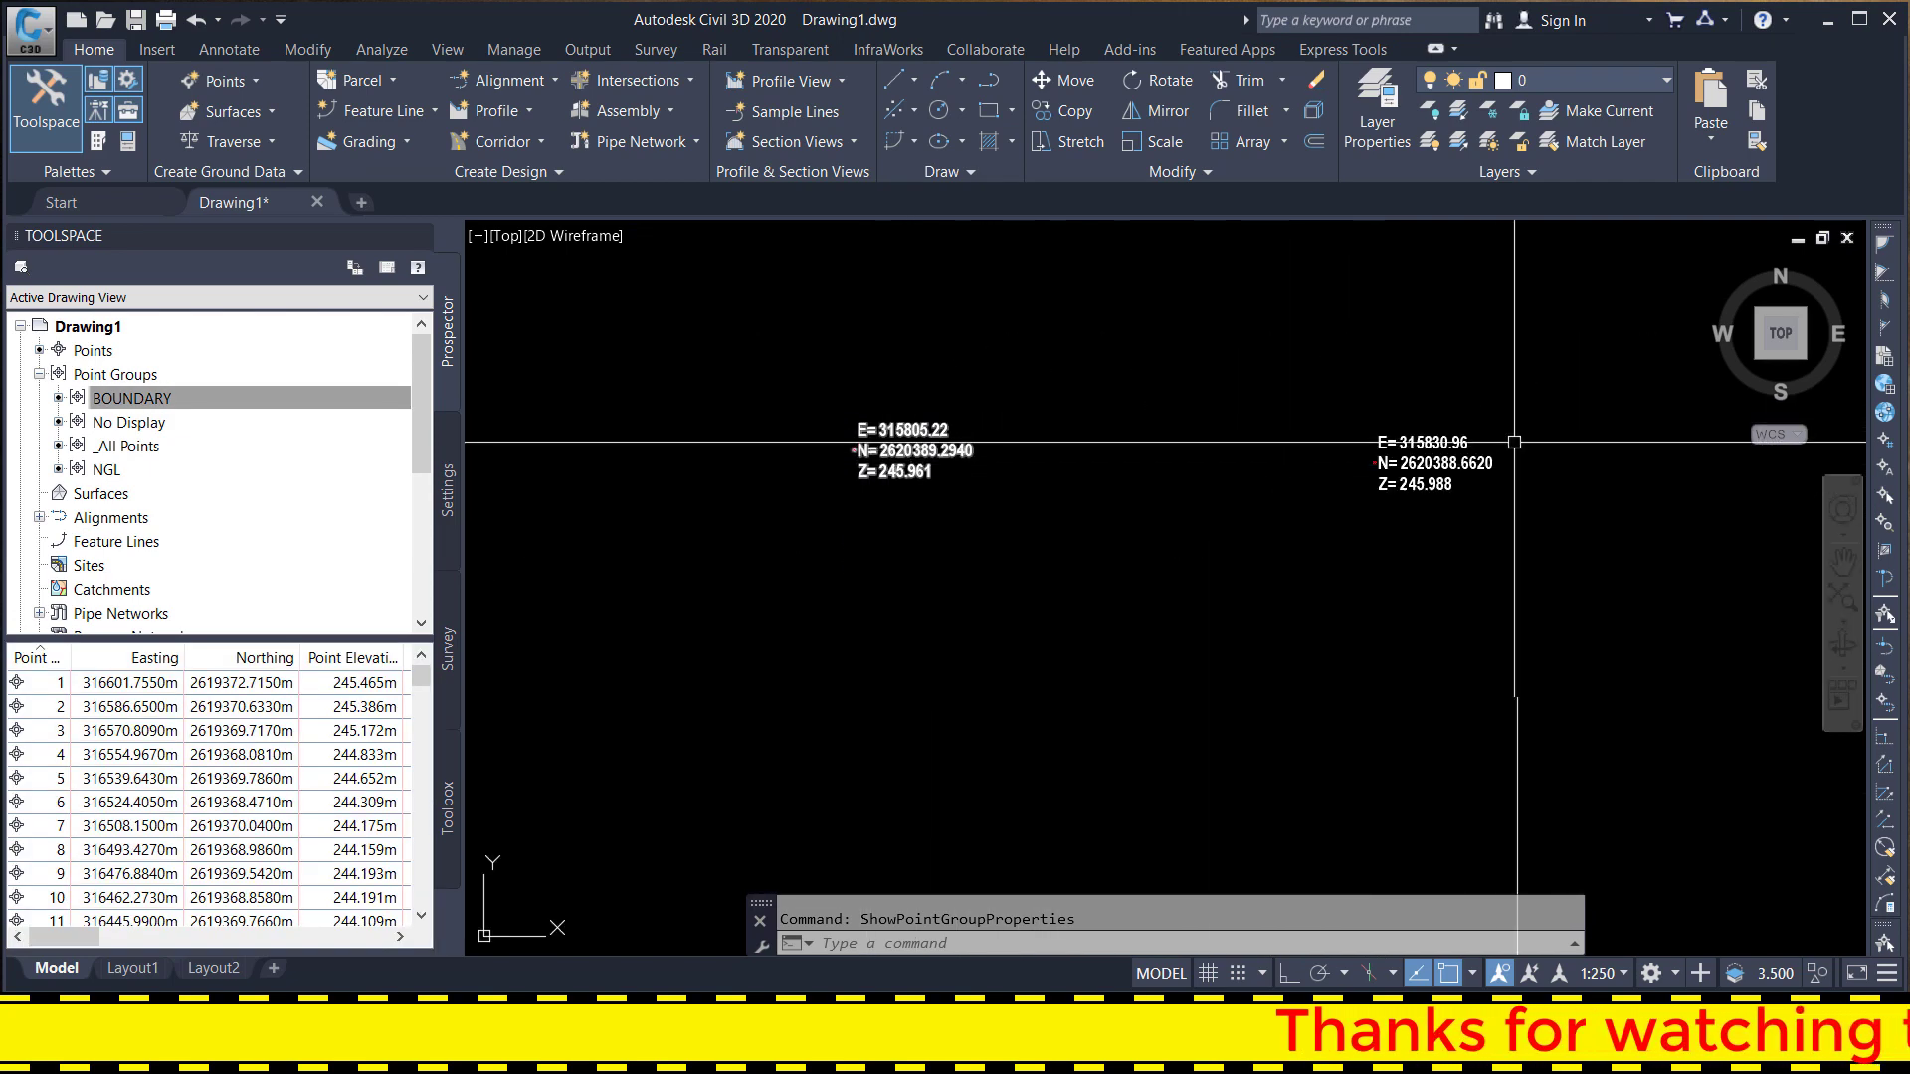
scroll(1514, 441, up, 2)
scroll(908, 499, down, 5)
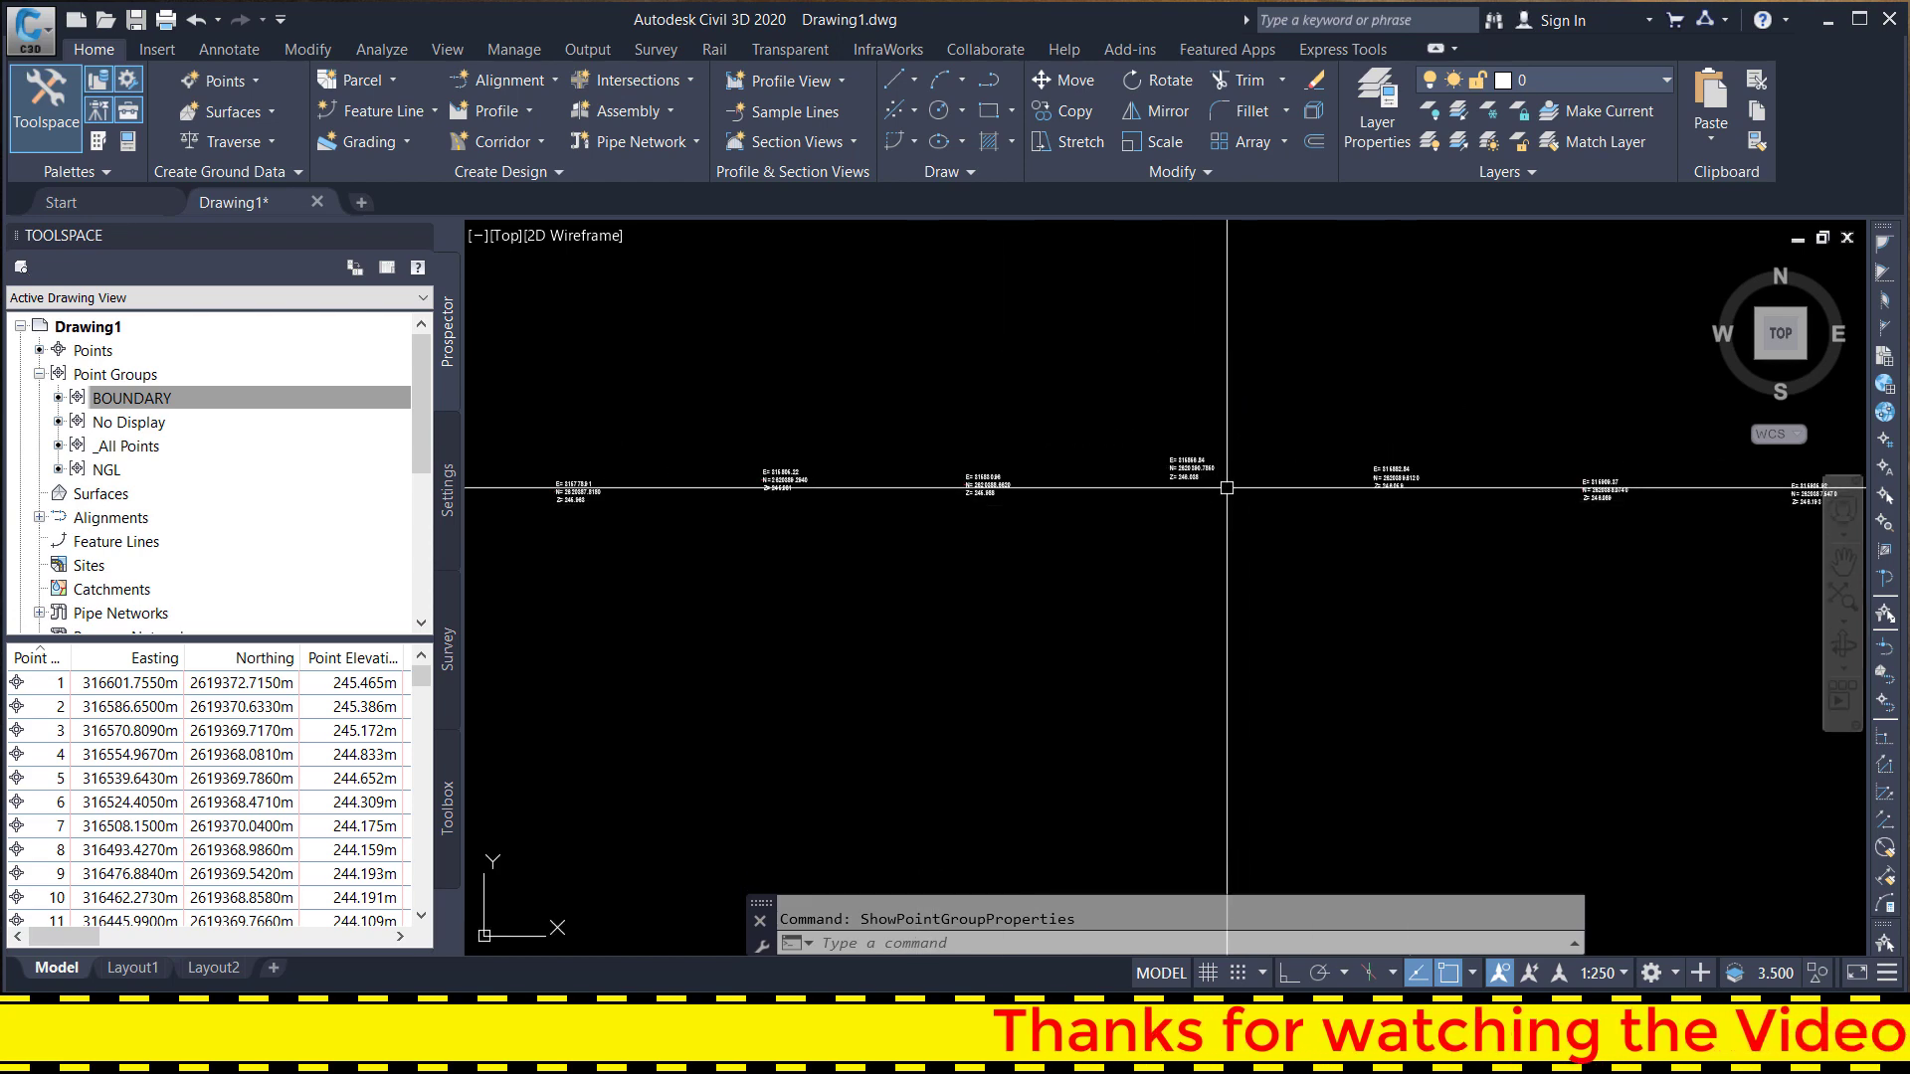
scroll(1194, 468, up, 2)
scroll(1117, 497, down, 3)
scroll(1173, 298, down, 2)
scroll(1032, 512, down, 2)
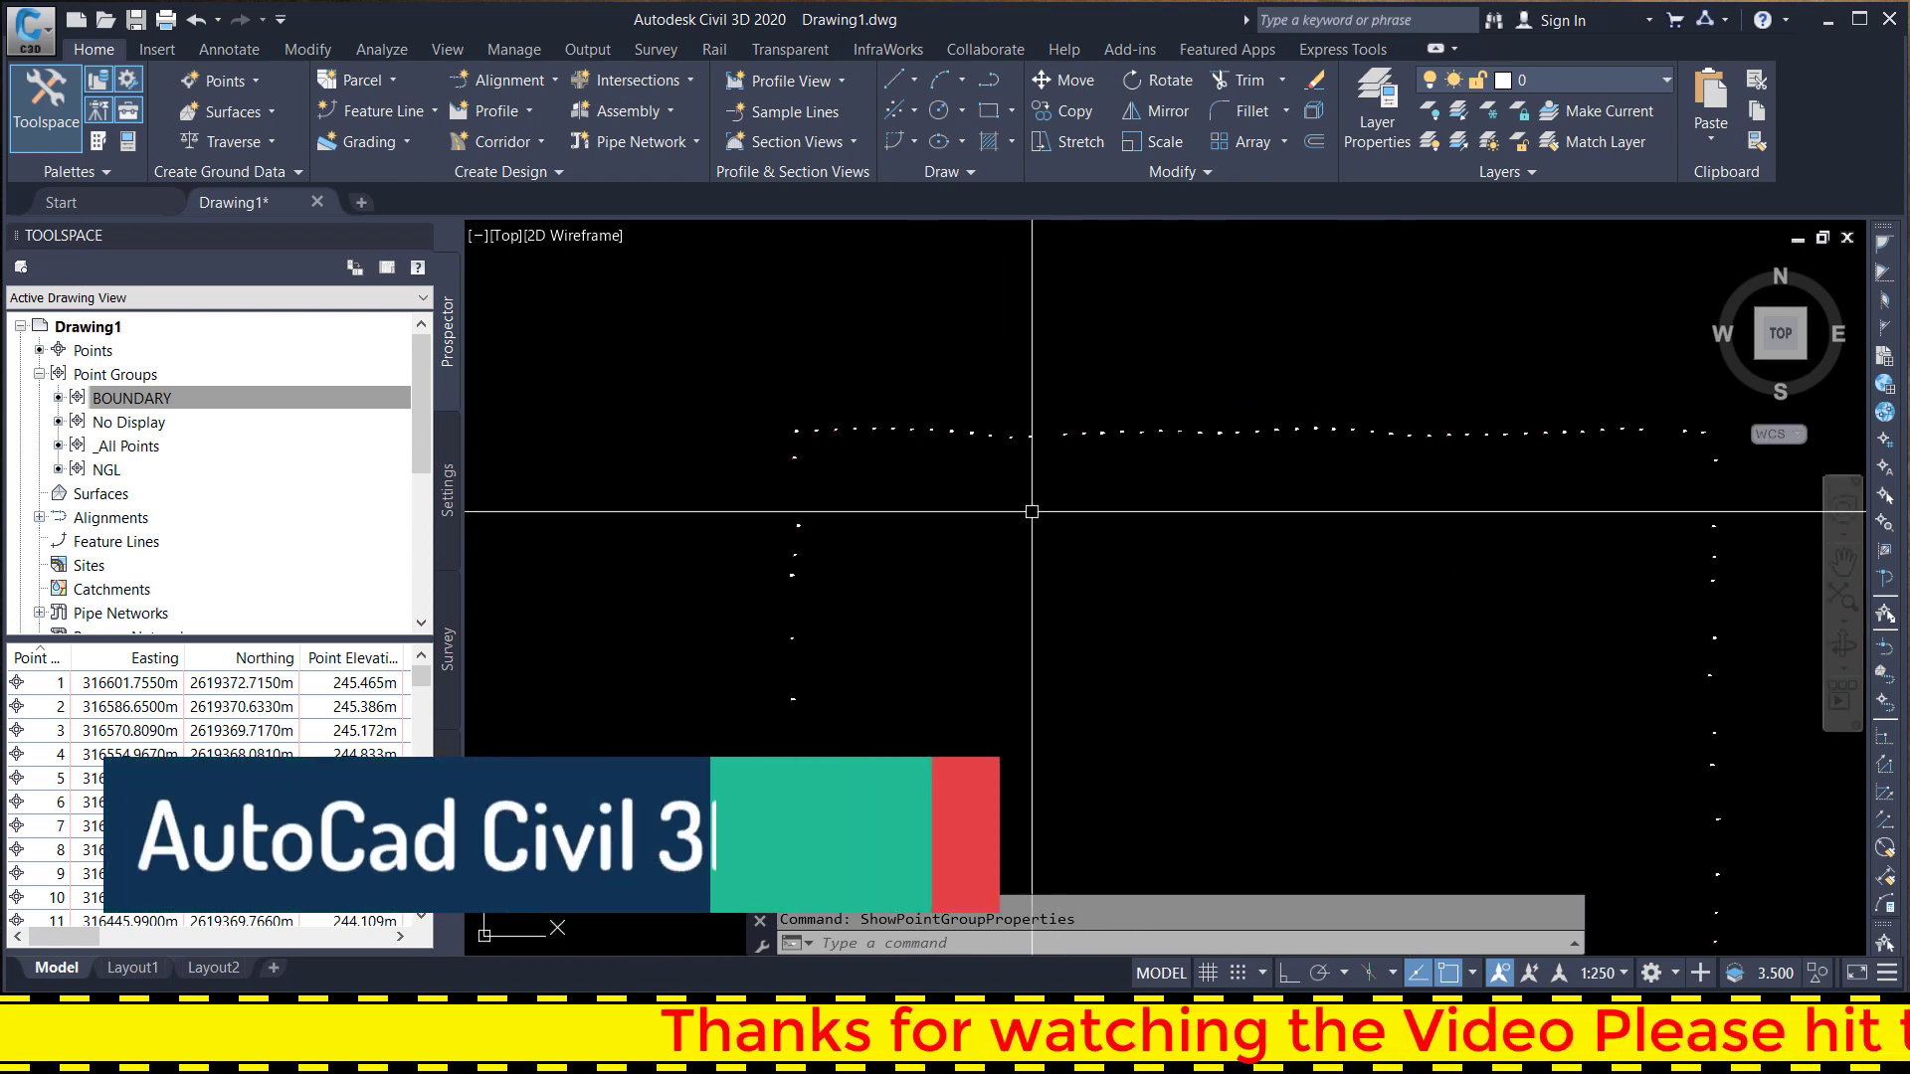
scroll(1004, 477, down, 2)
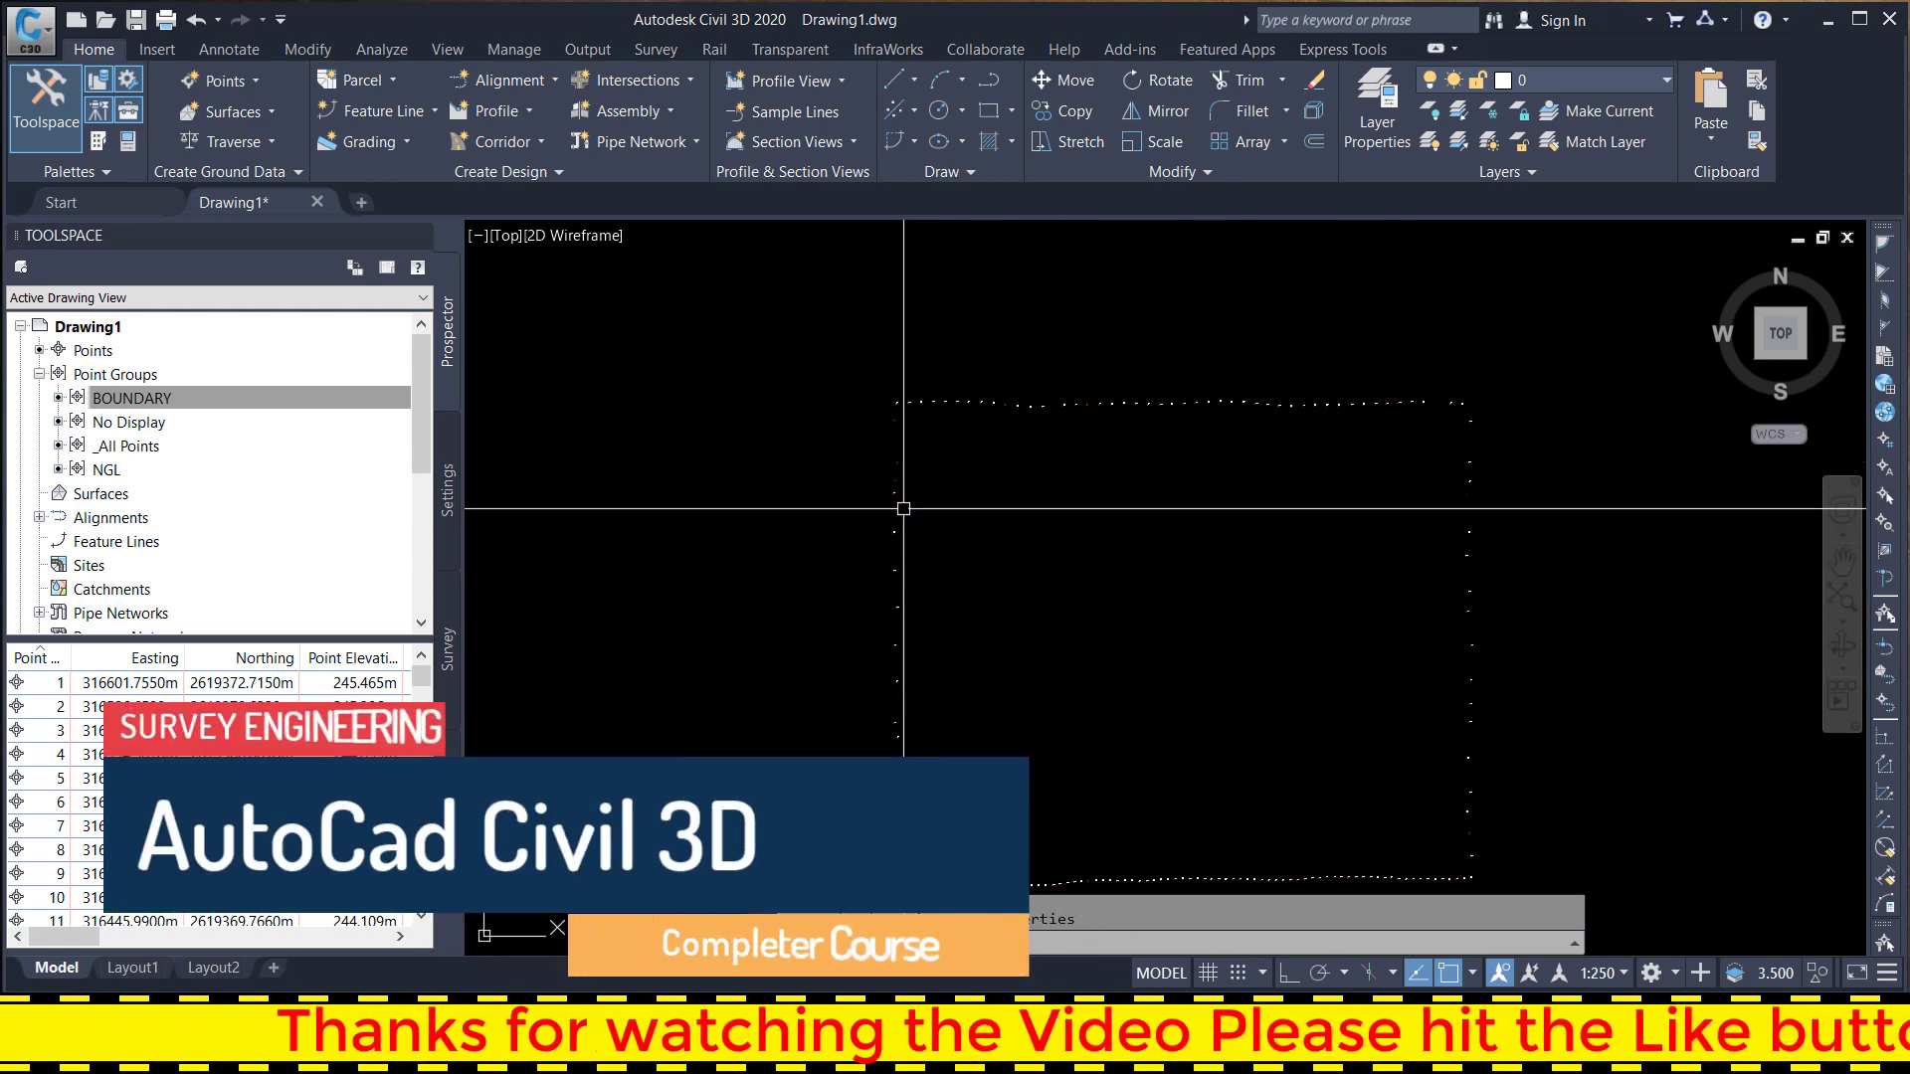
scroll(907, 428, up, 4)
scroll(906, 459, down, 2)
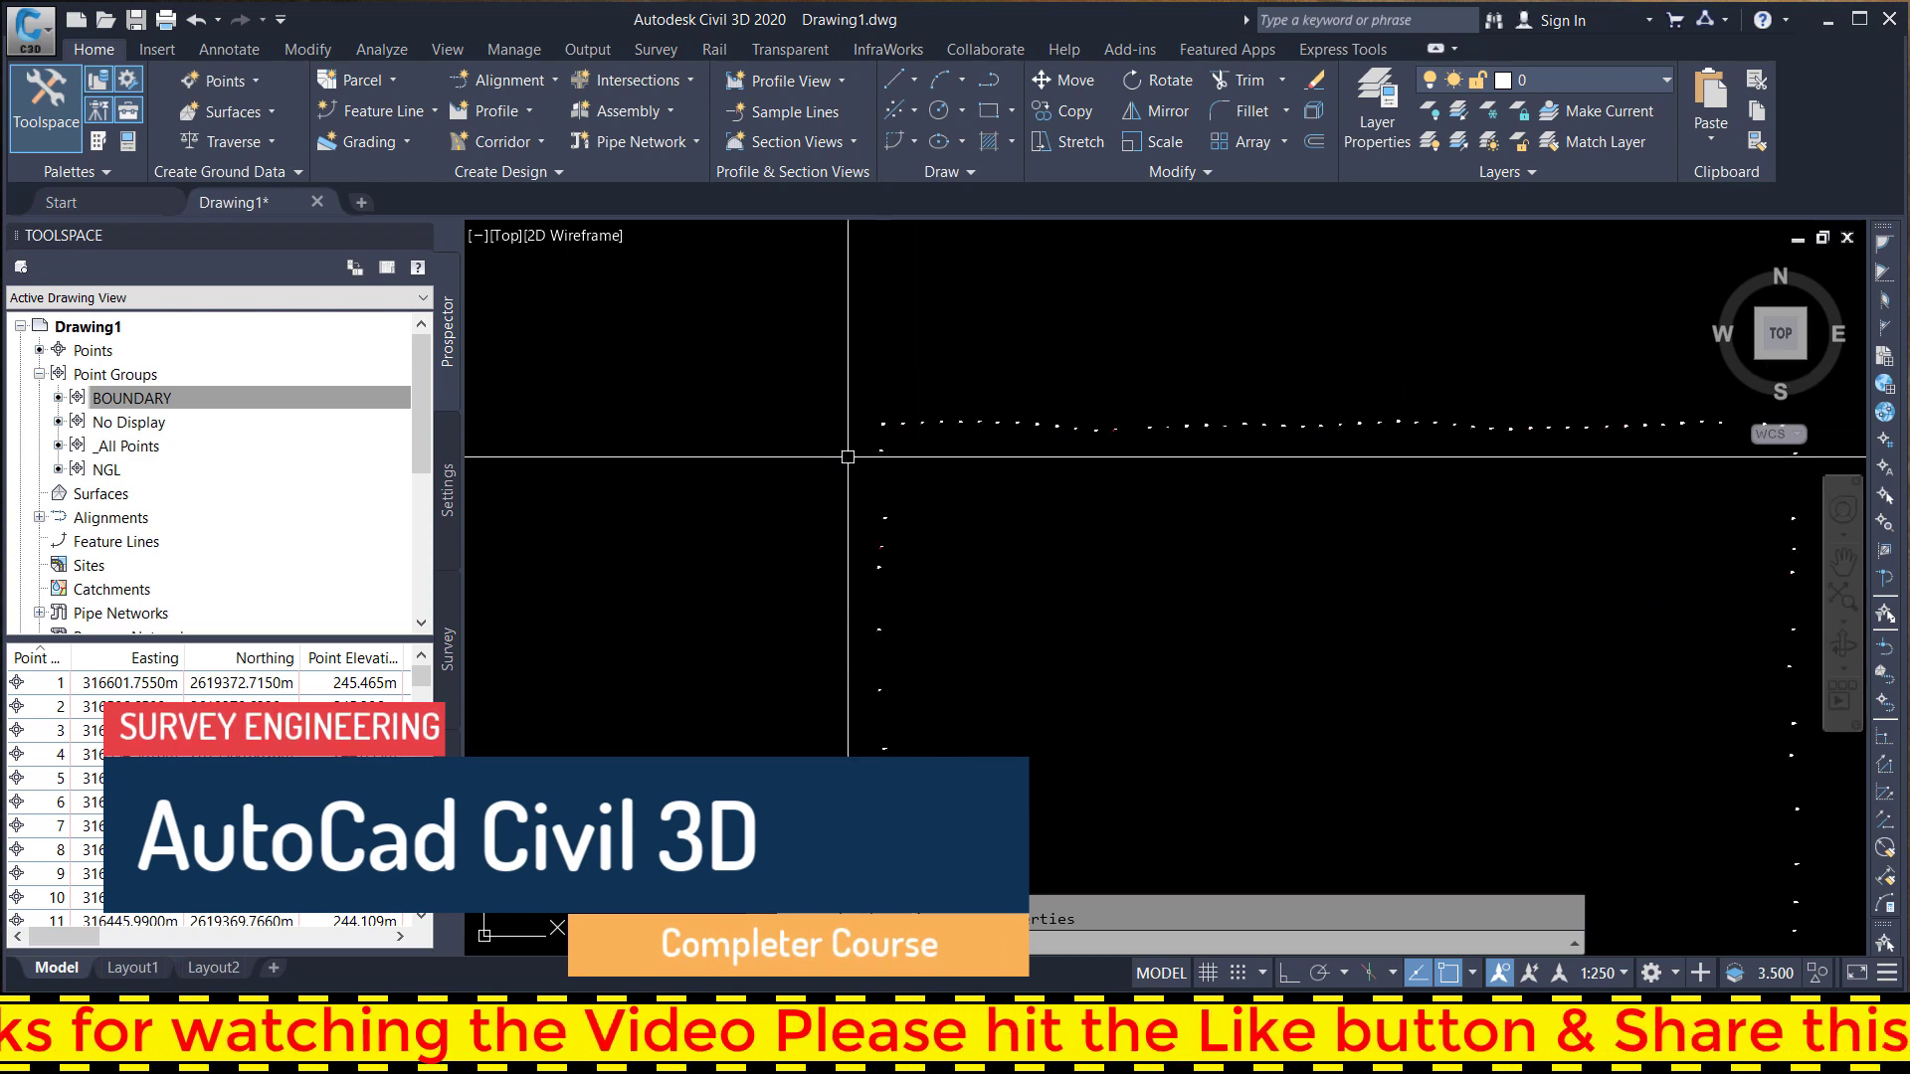
scroll(849, 439, down, 1)
scroll(1095, 423, down, 3)
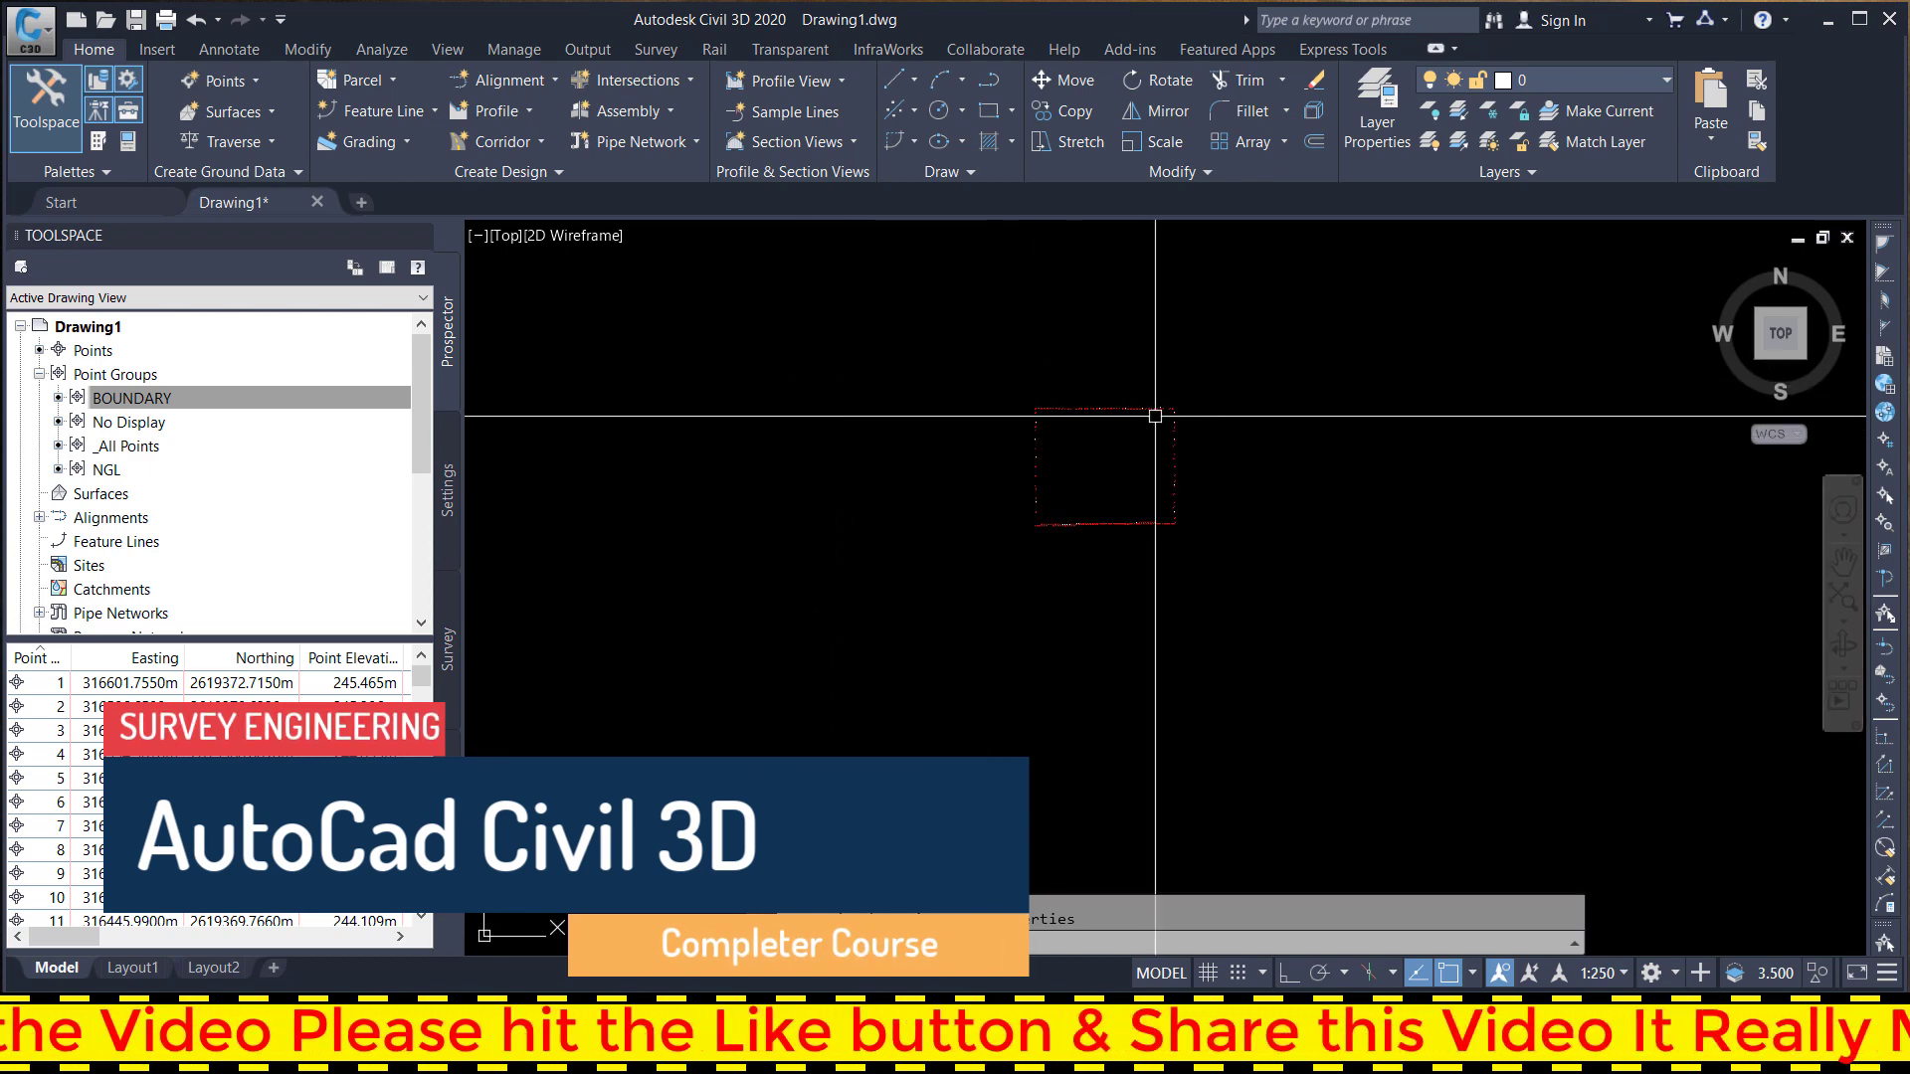
scroll(1011, 405, up, 2)
scroll(1020, 417, up, 2)
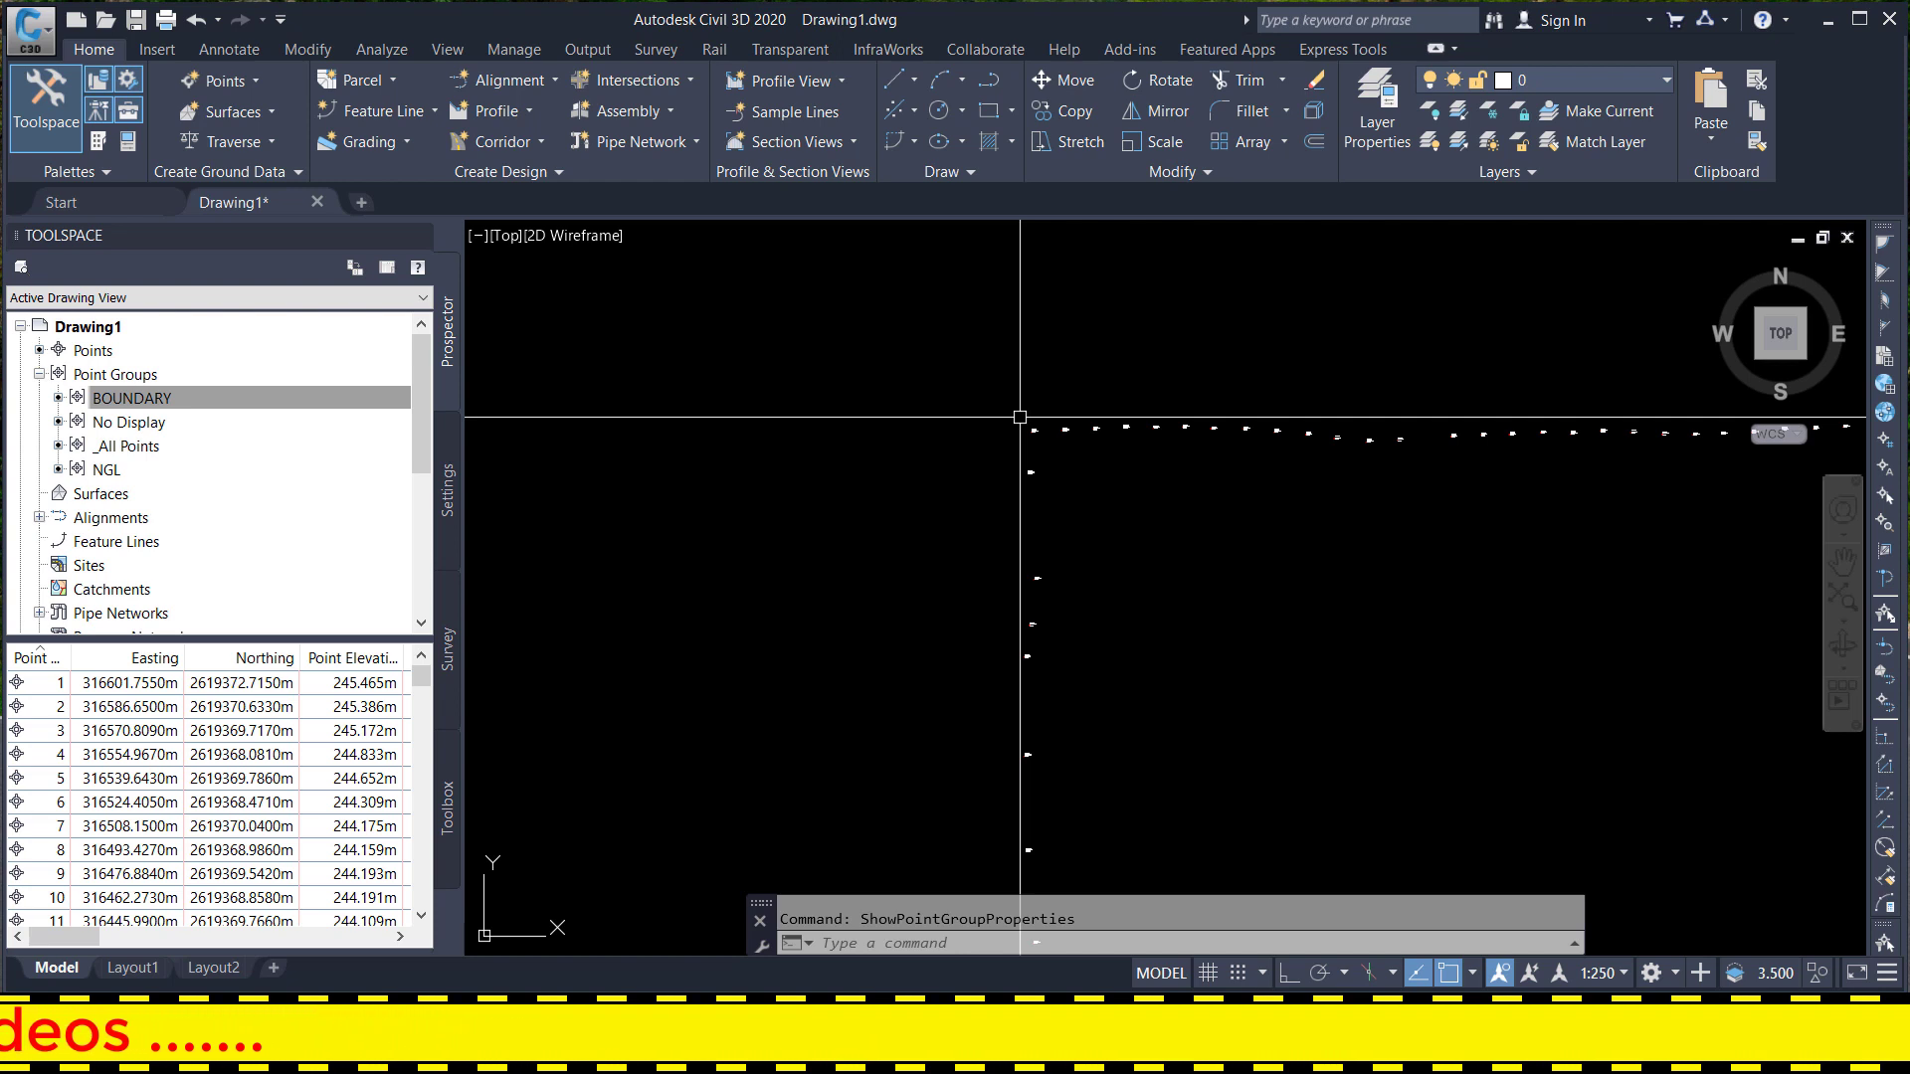
scroll(826, 468, down, 2)
scroll(849, 451, down, 5)
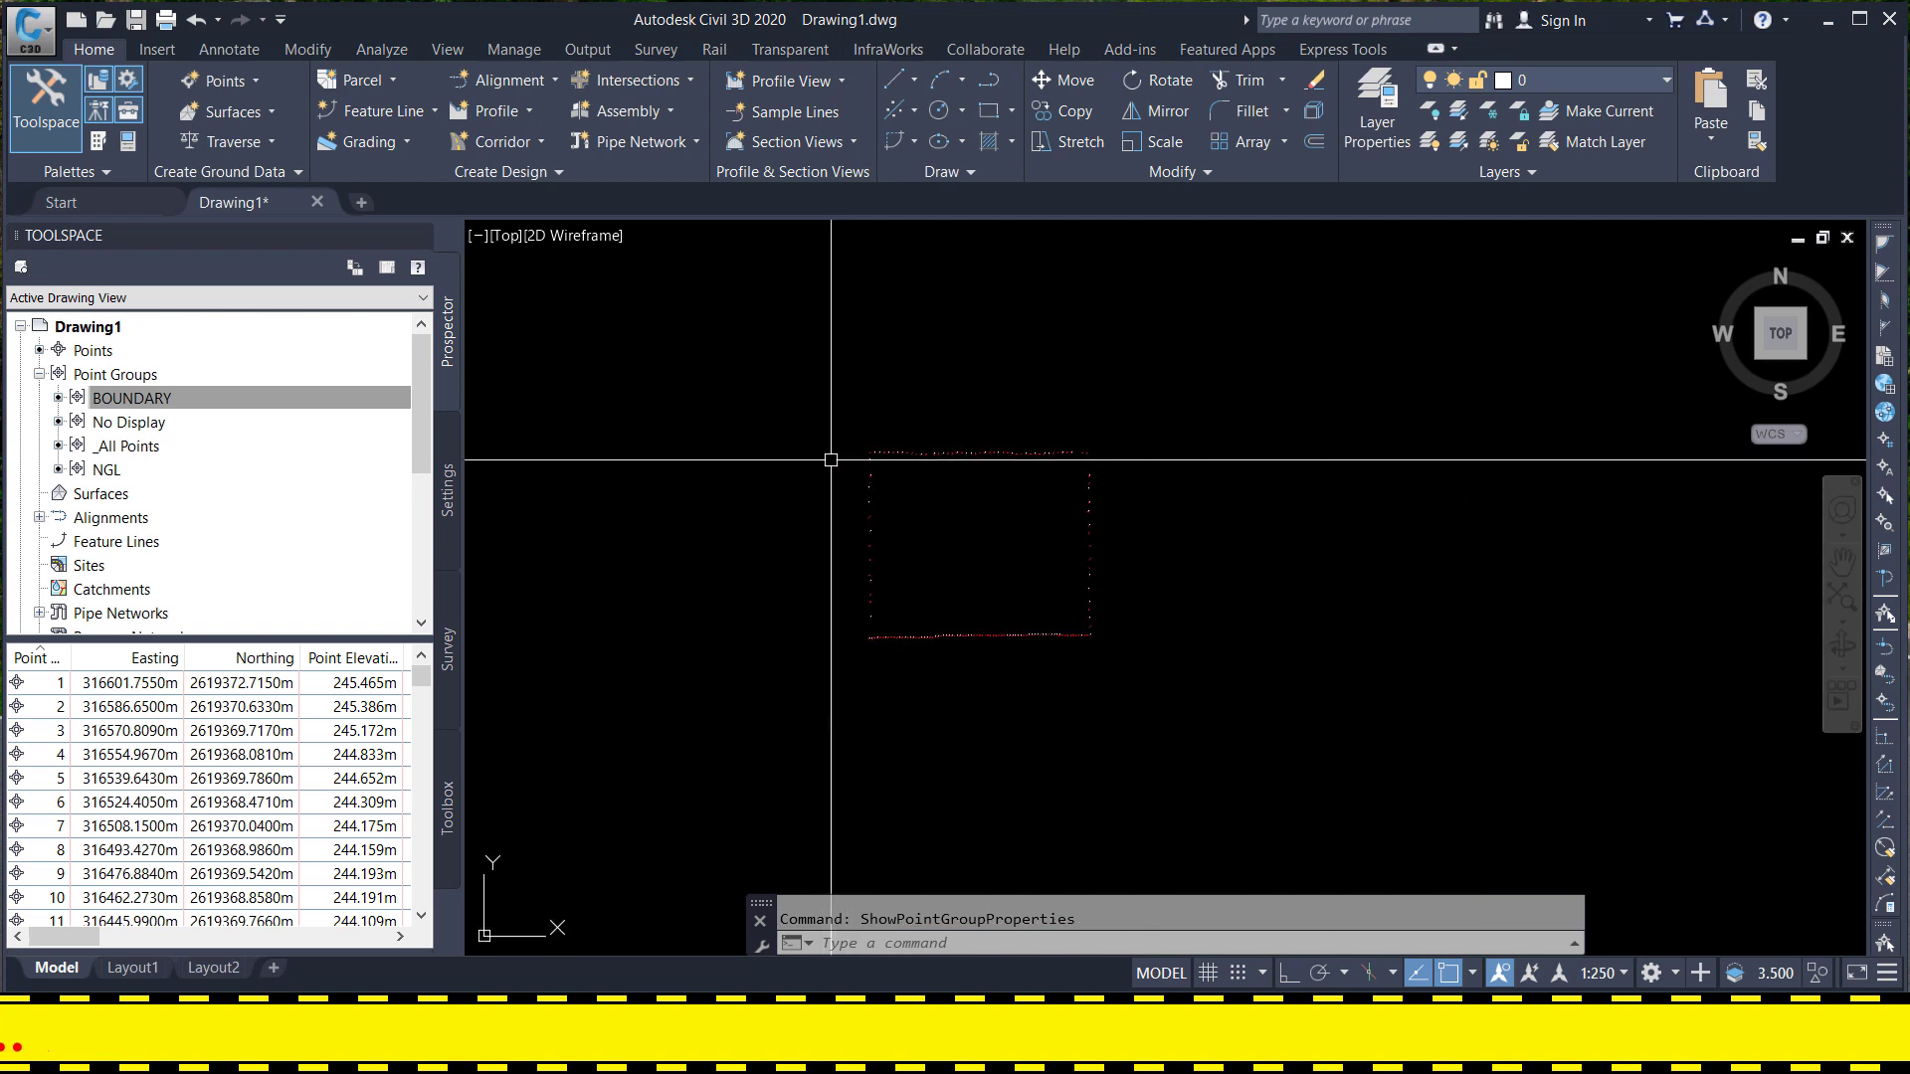
scroll(845, 441, up, 2)
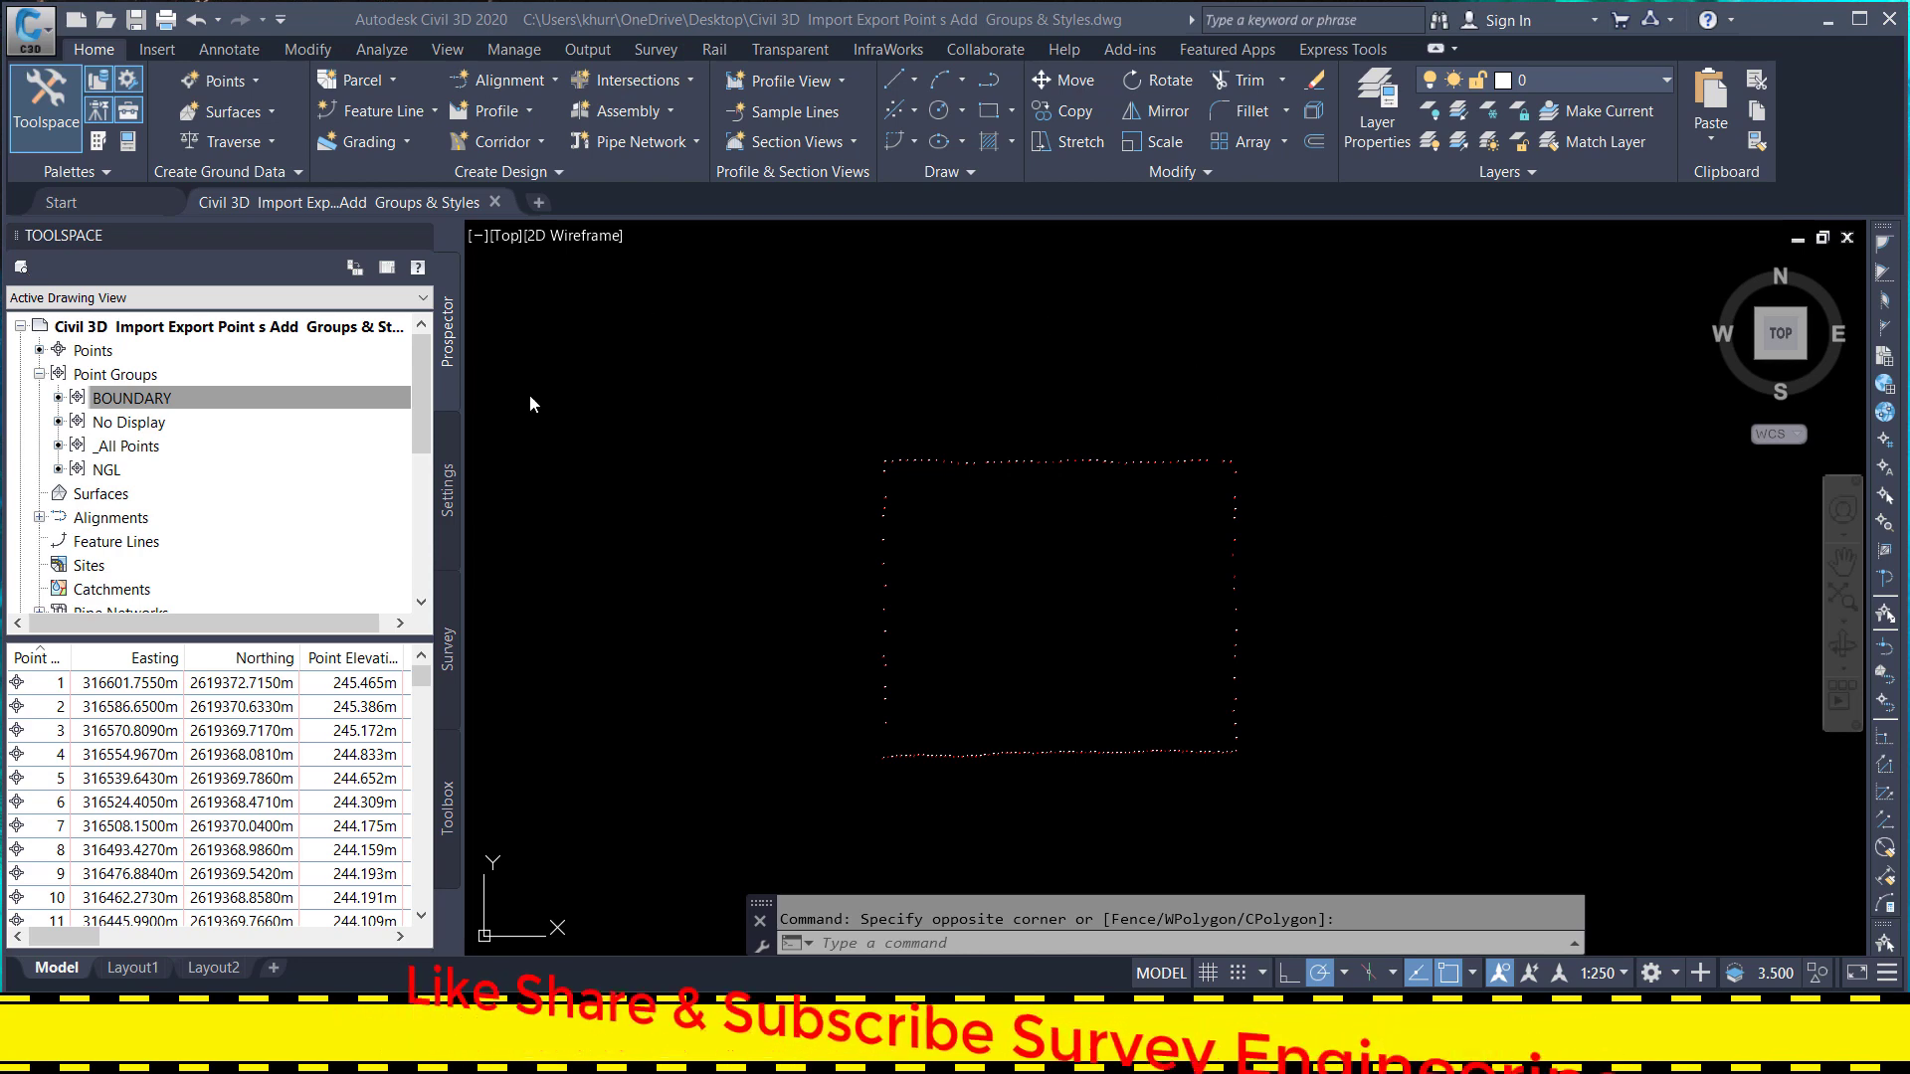
- Move the No Display point group to the bottom of the point group order
click(143, 426)
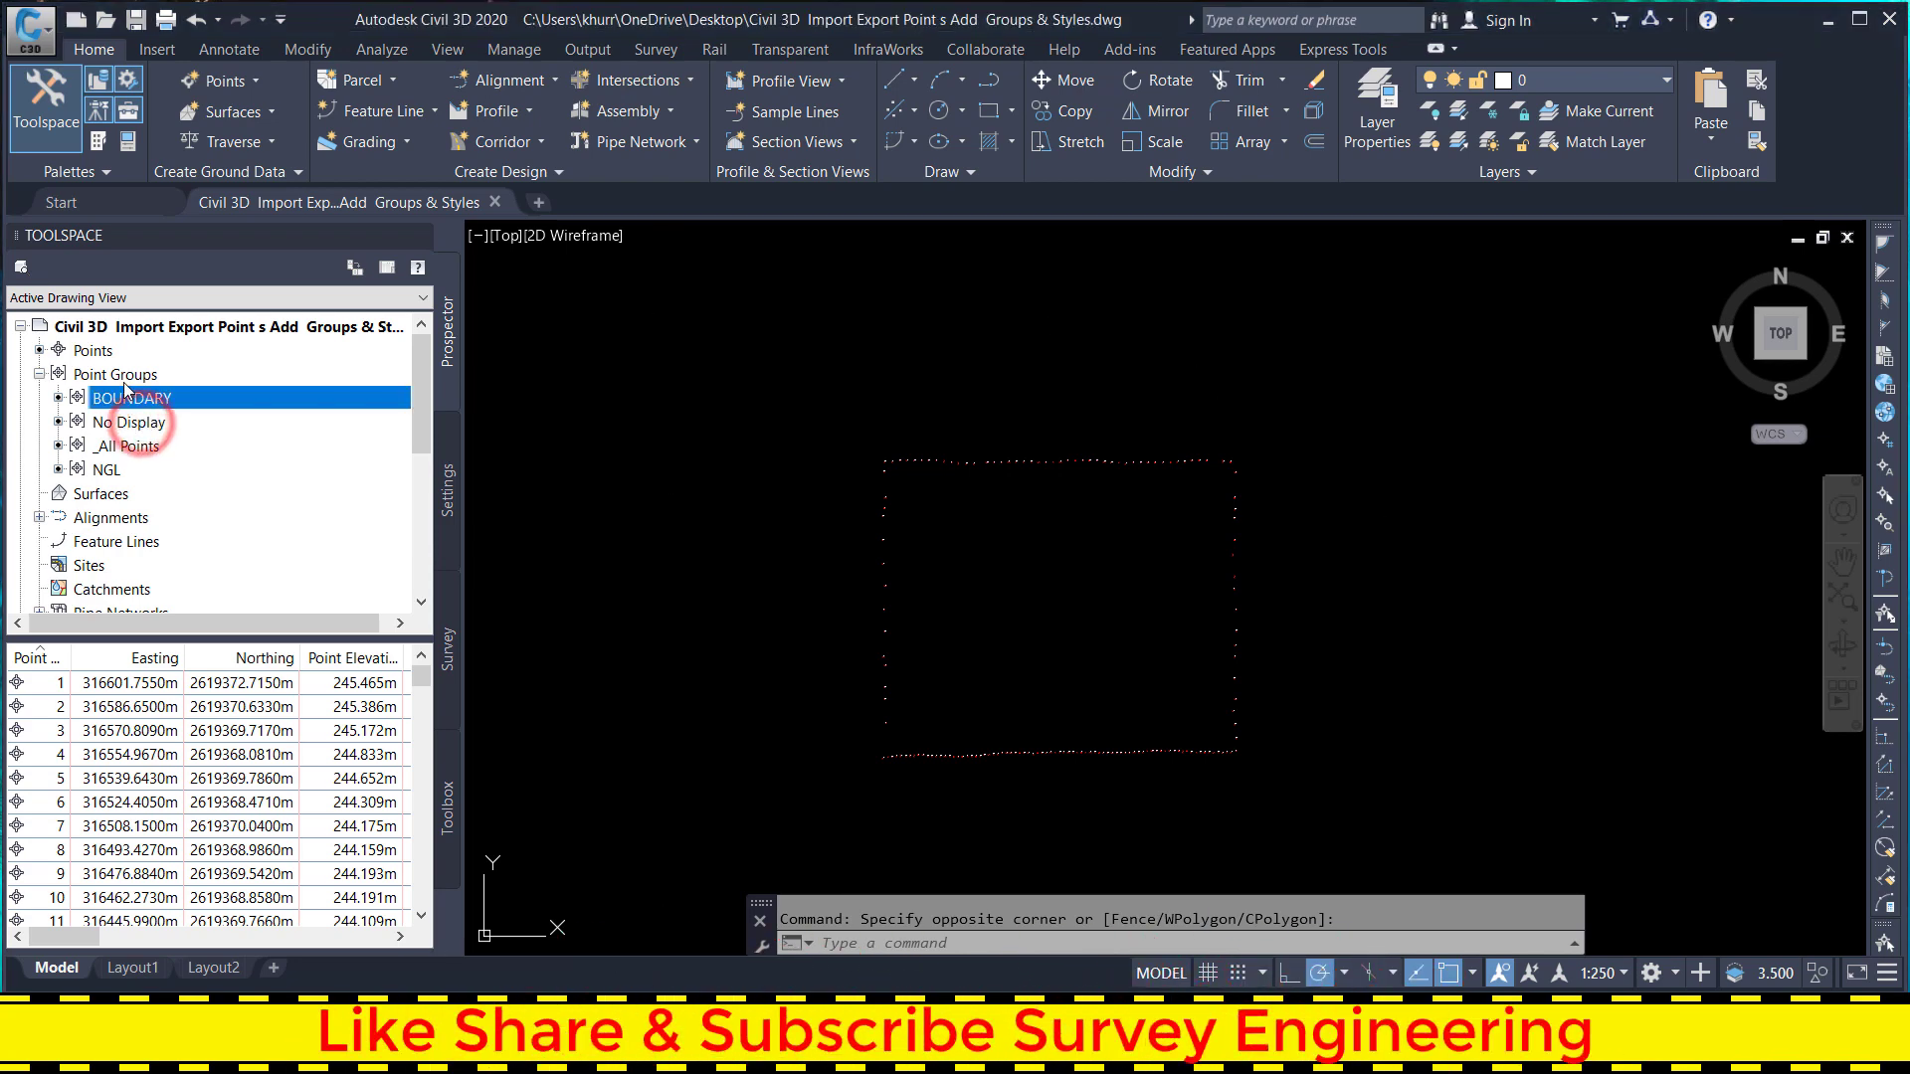
click(117, 375)
right_click(117, 375)
click(165, 392)
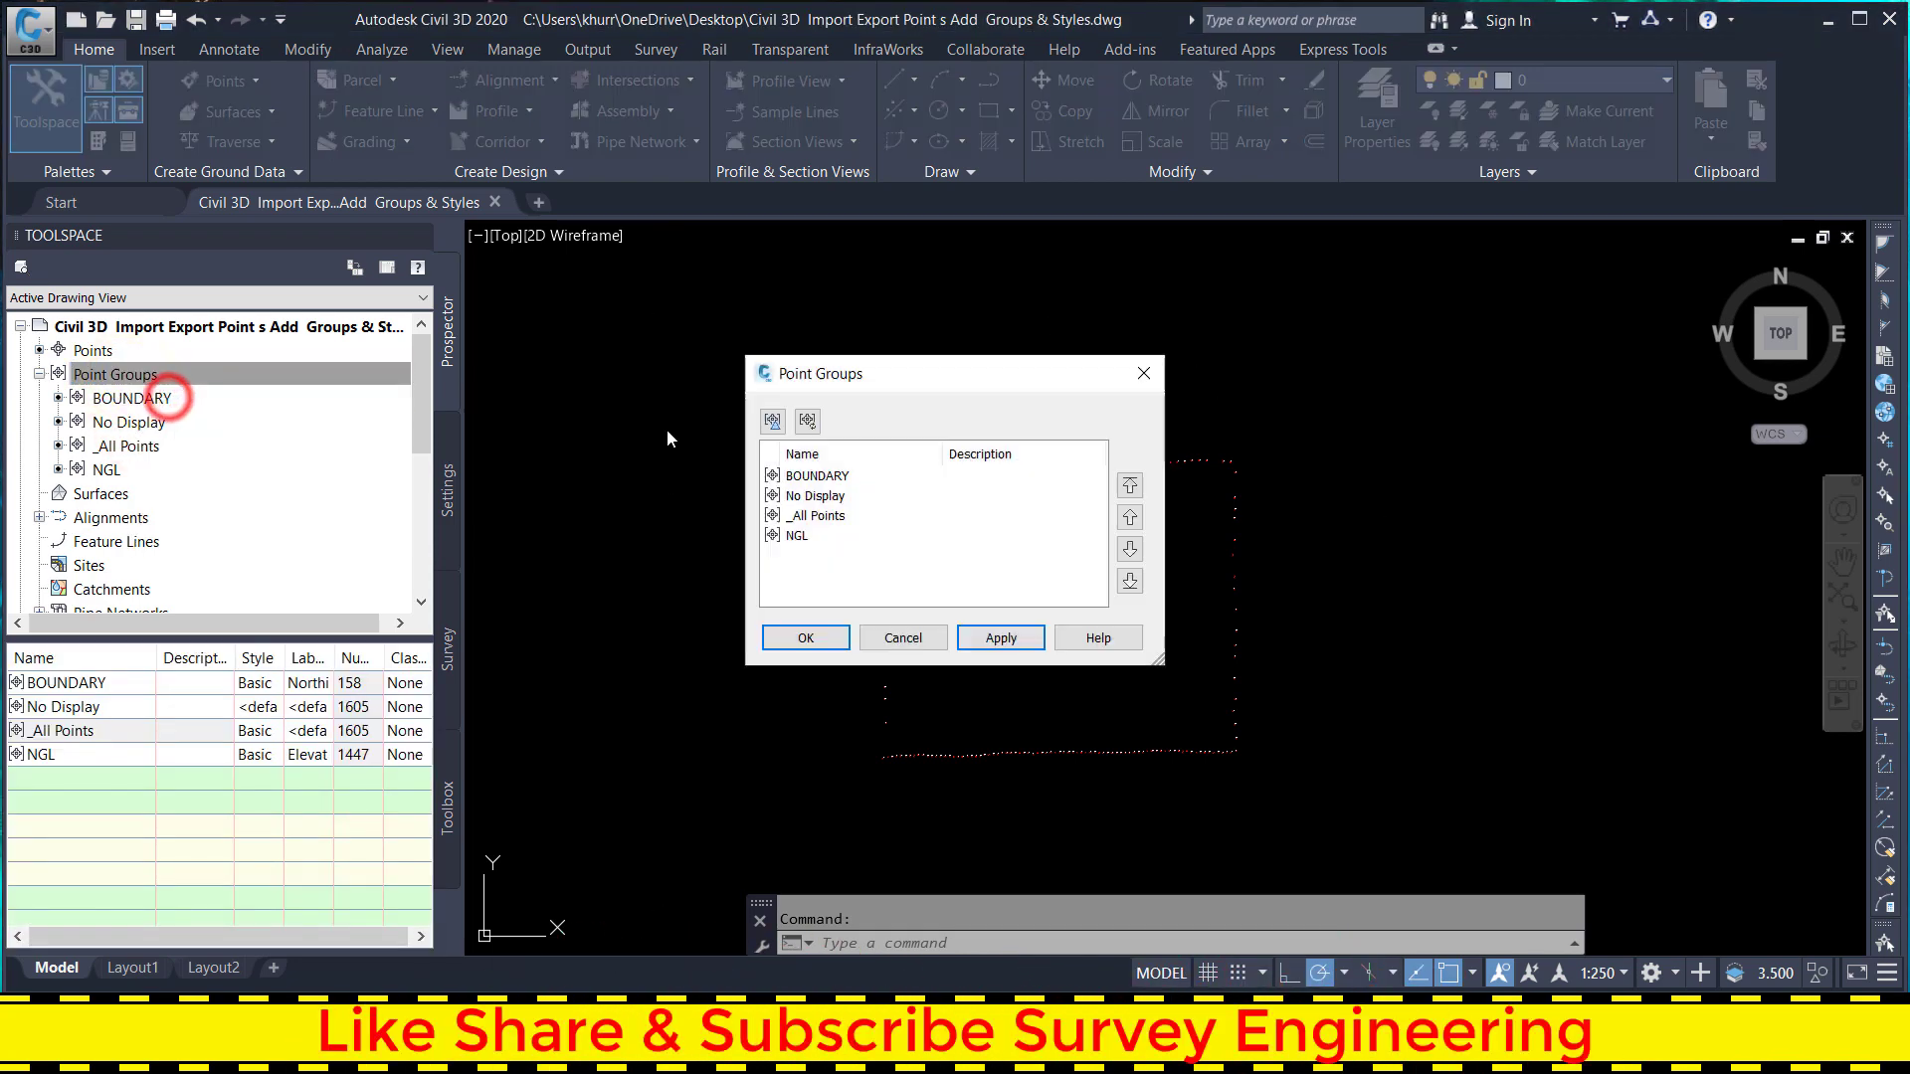
click(817, 495)
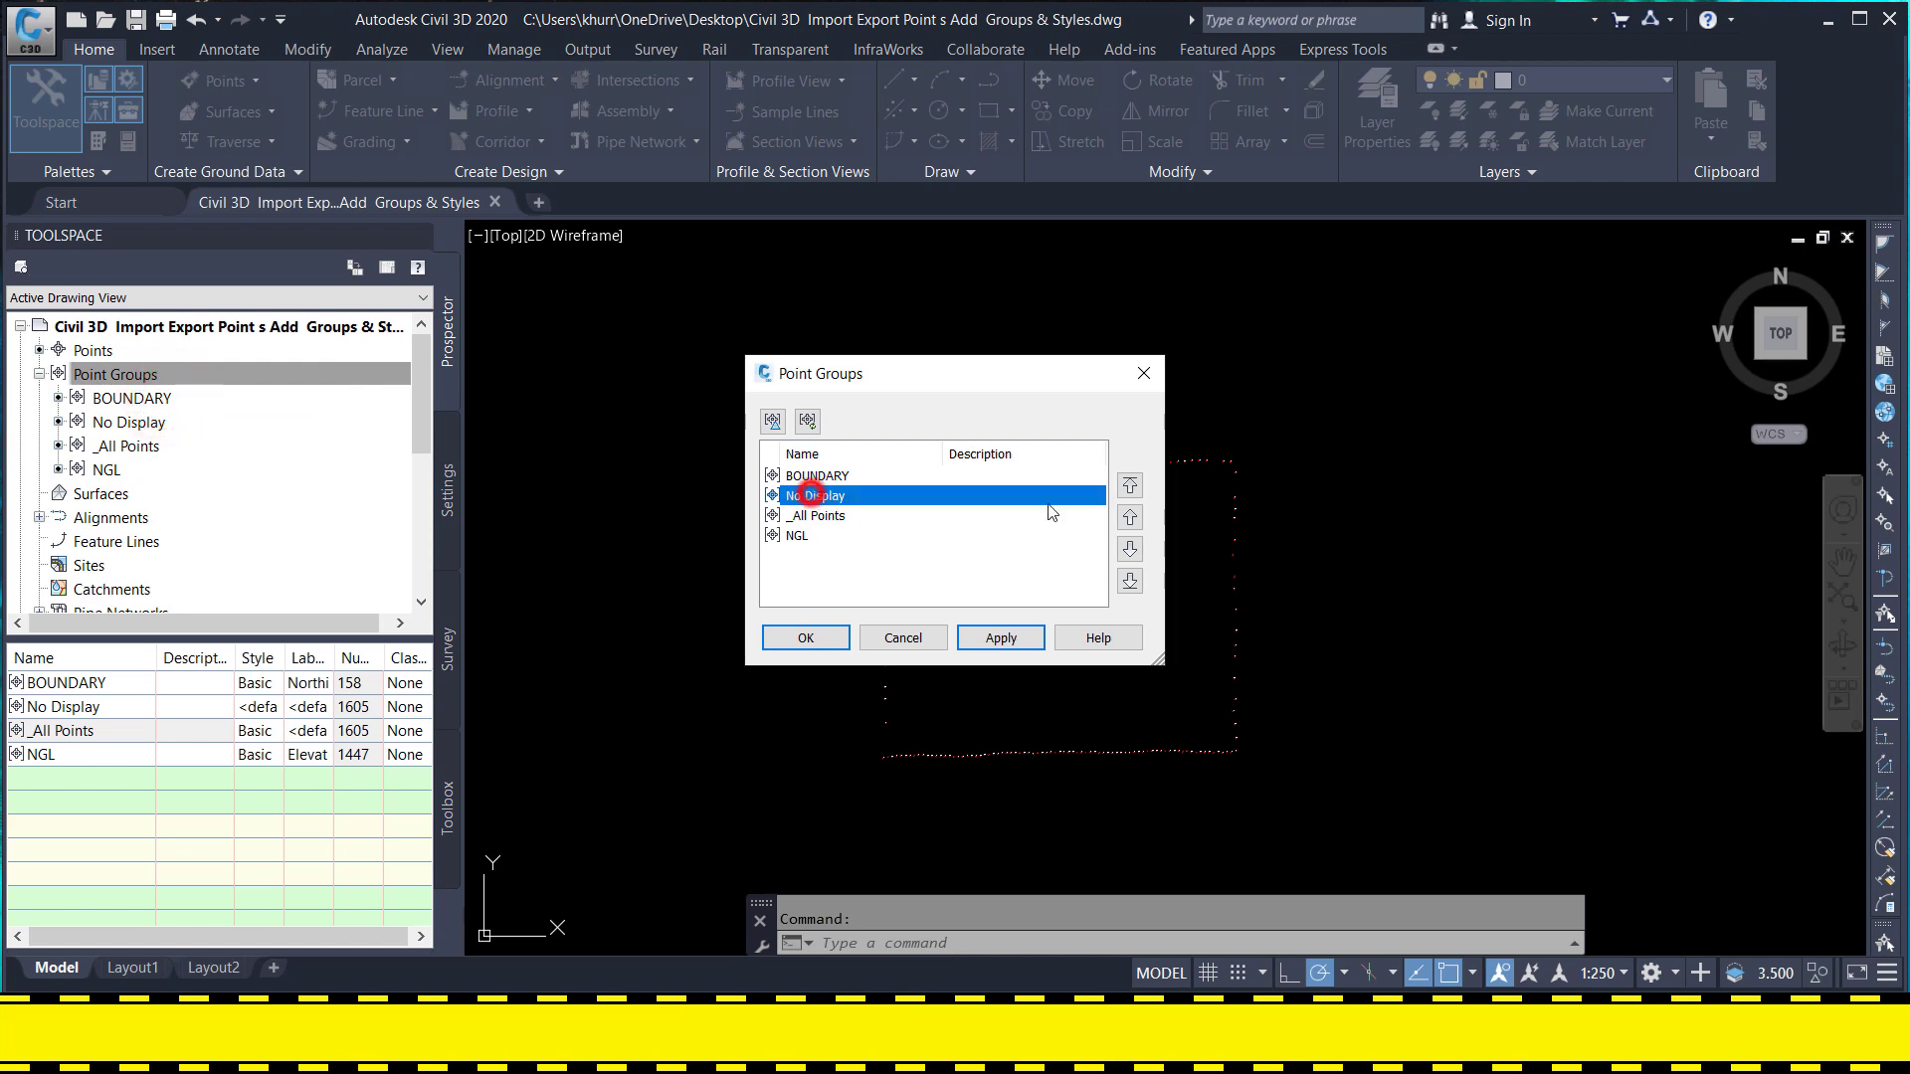
click(1130, 581)
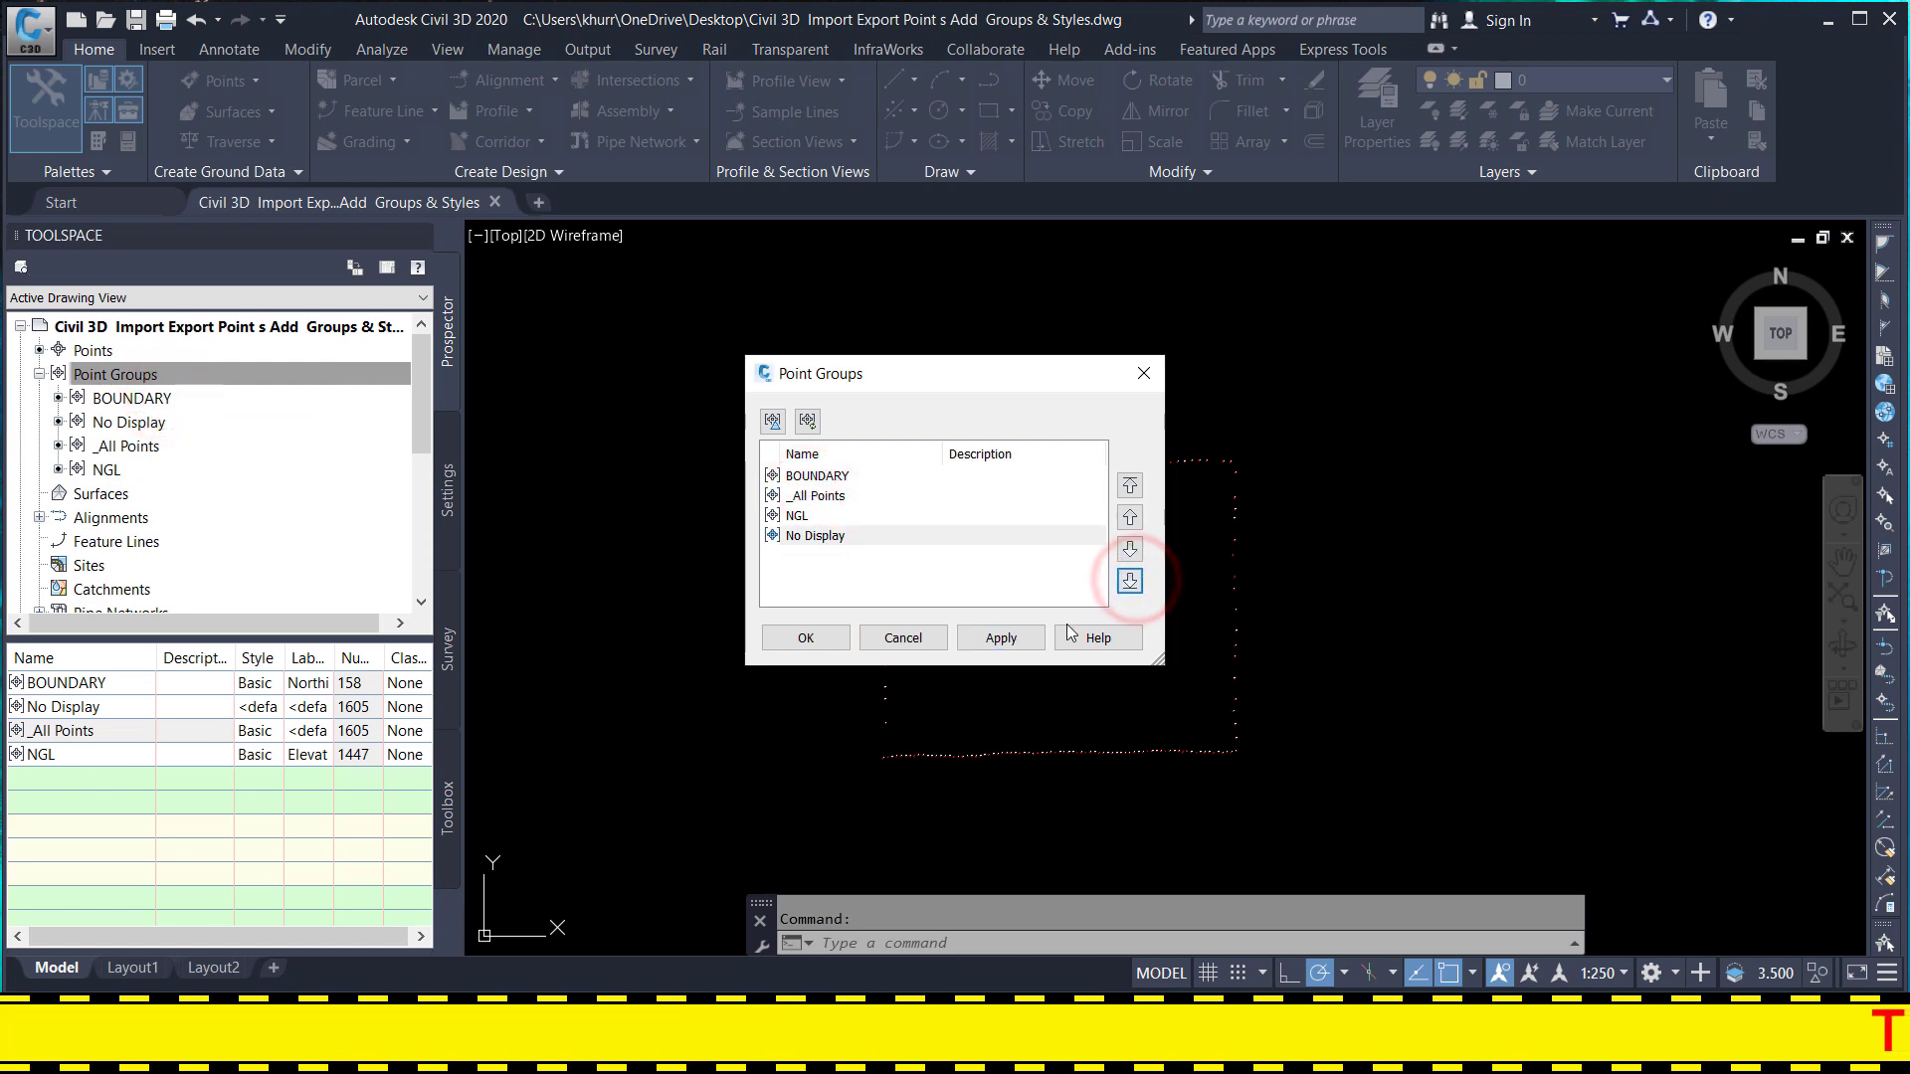
click(806, 638)
scroll(851, 622, up, 3)
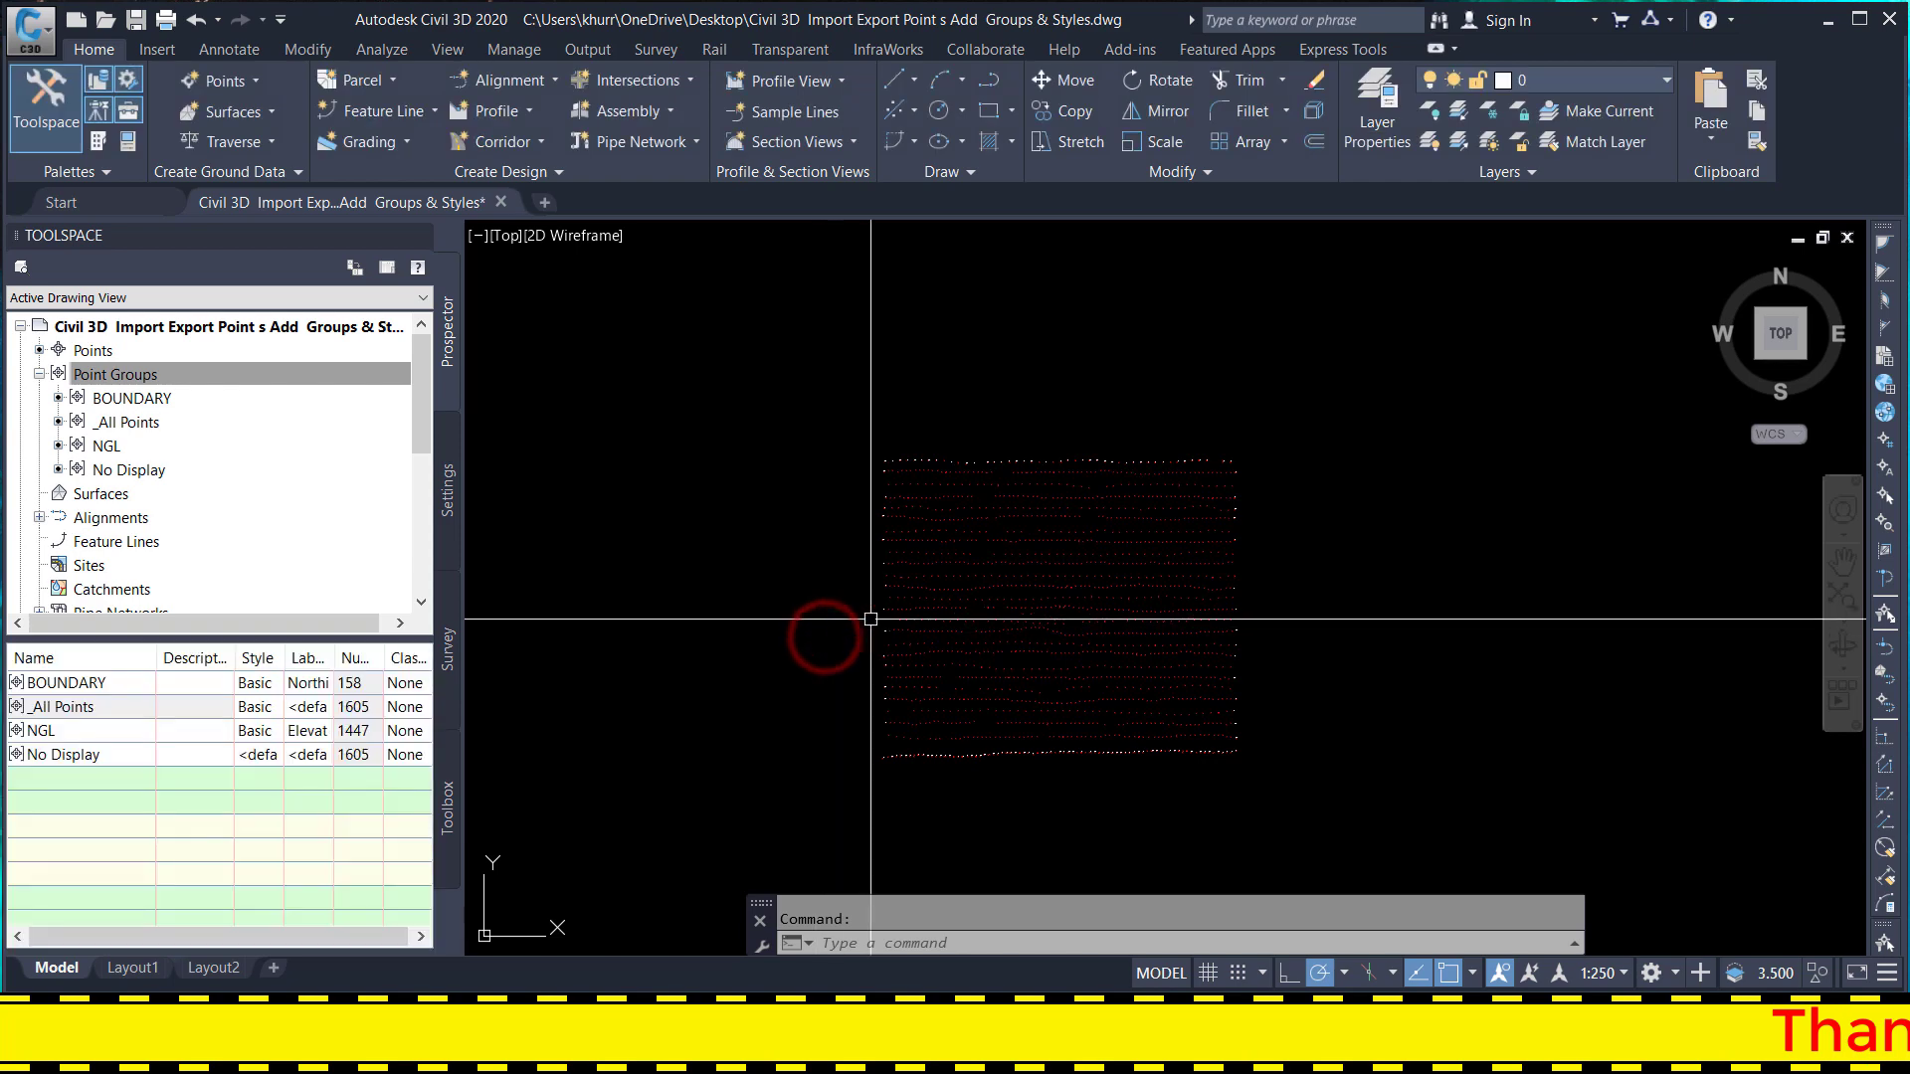
scroll(990, 418, down, 8)
scroll(985, 418, up, 4)
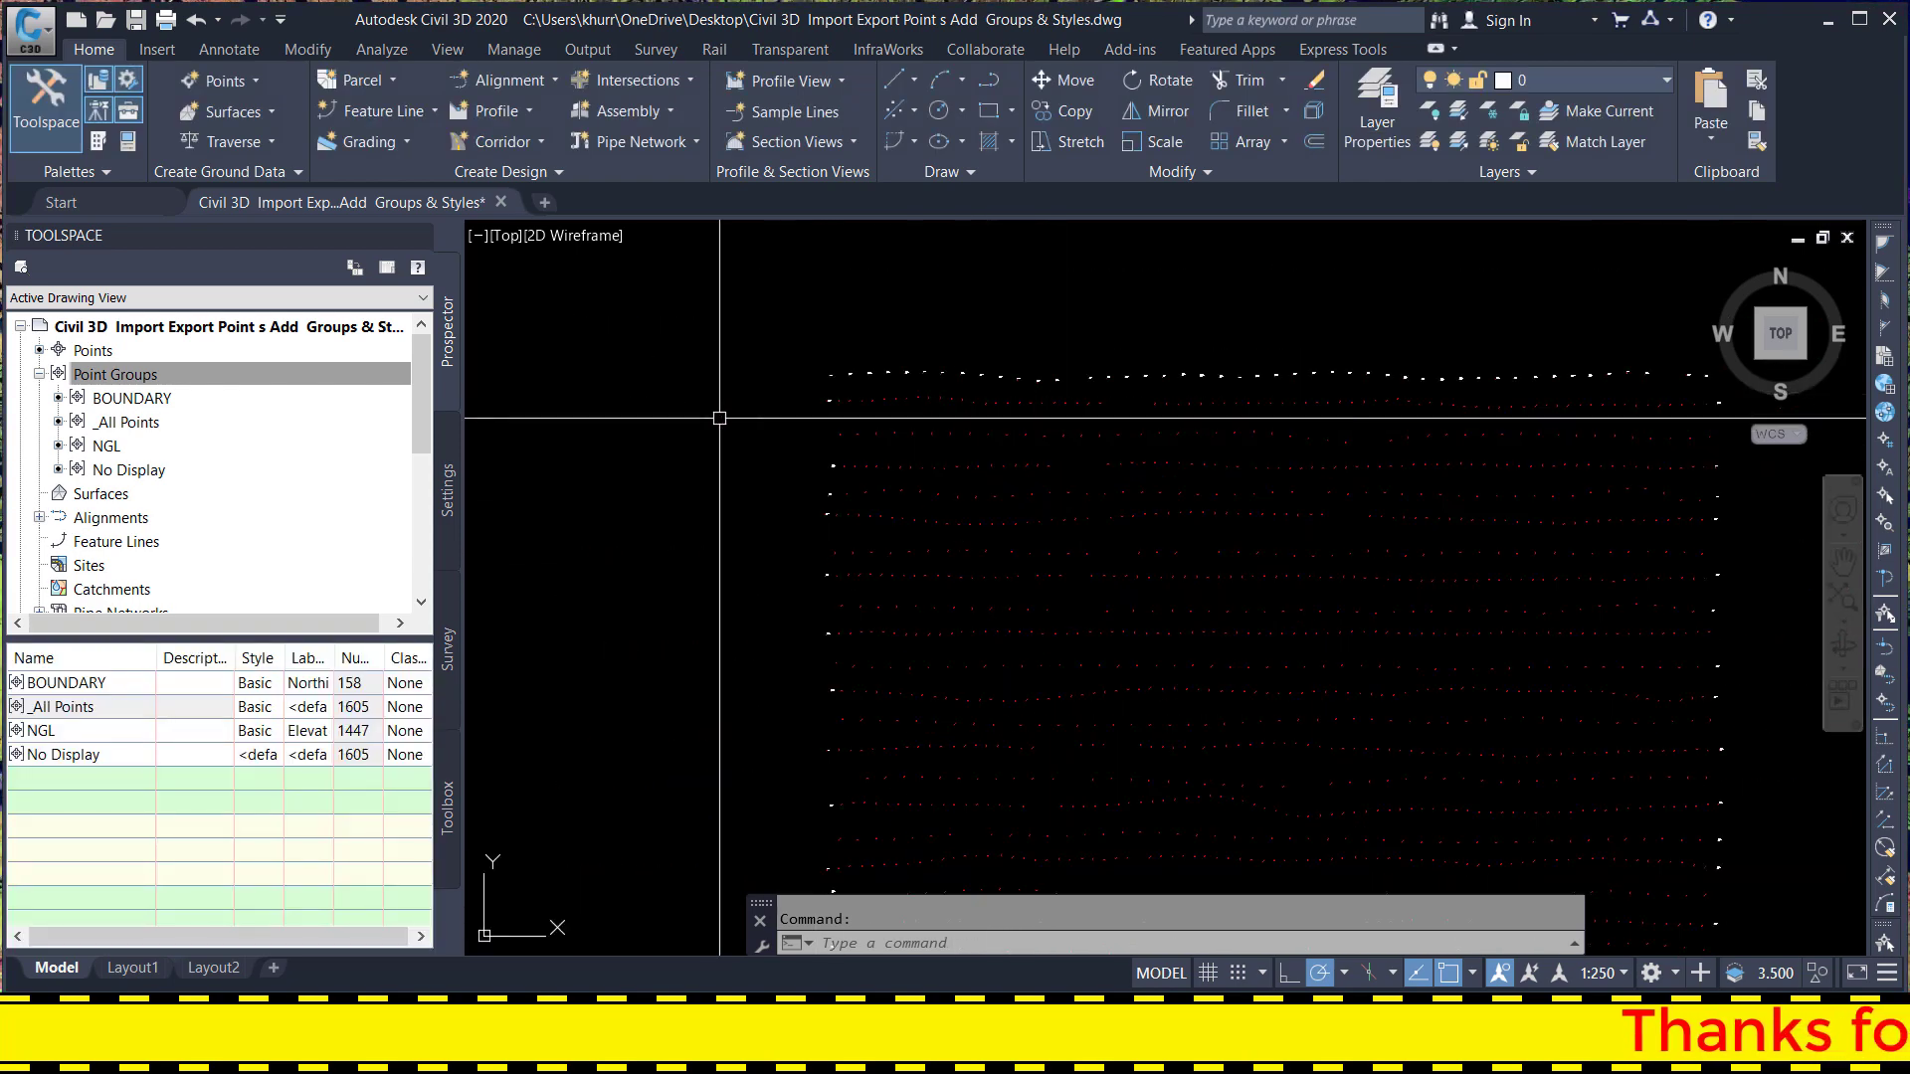
click(129, 398)
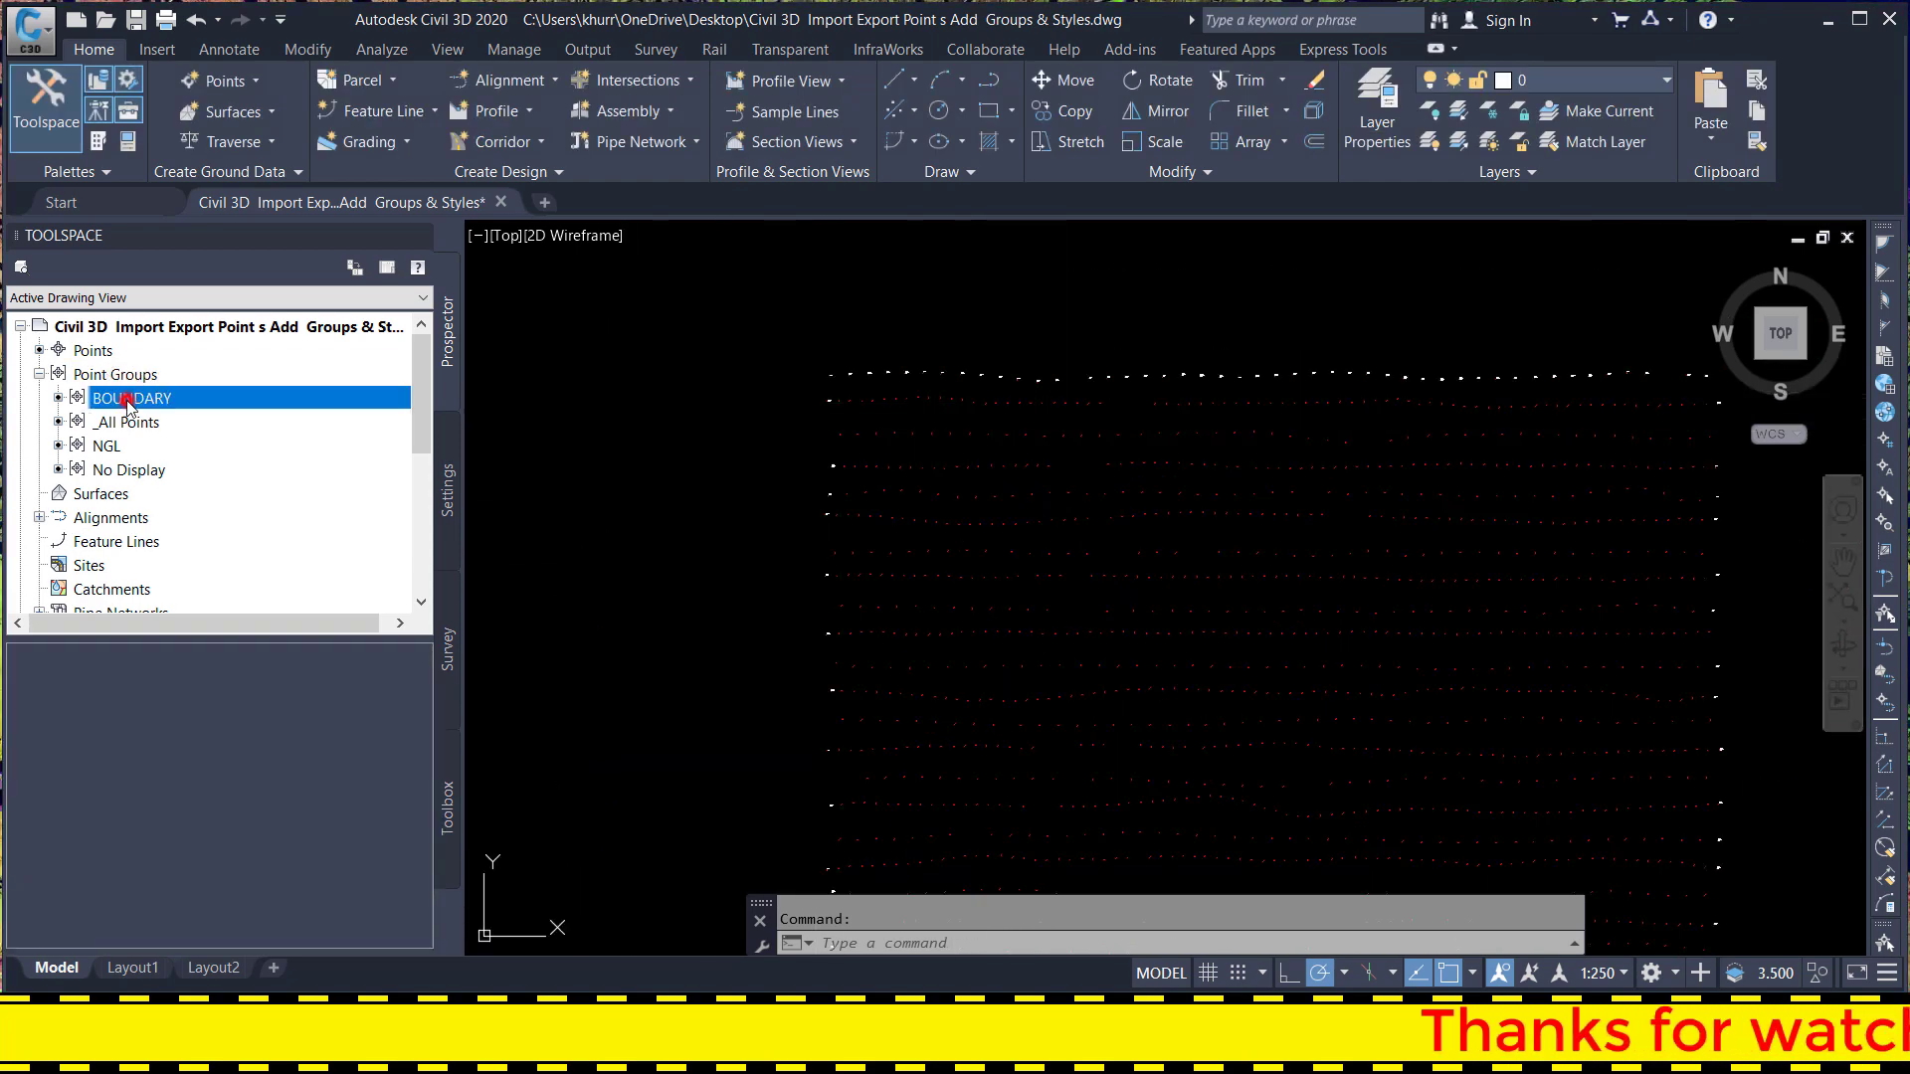
- Export the BOUNDARY points in PENZD (comma delimited) format to points.txt on the Desktop
right_click(130, 400)
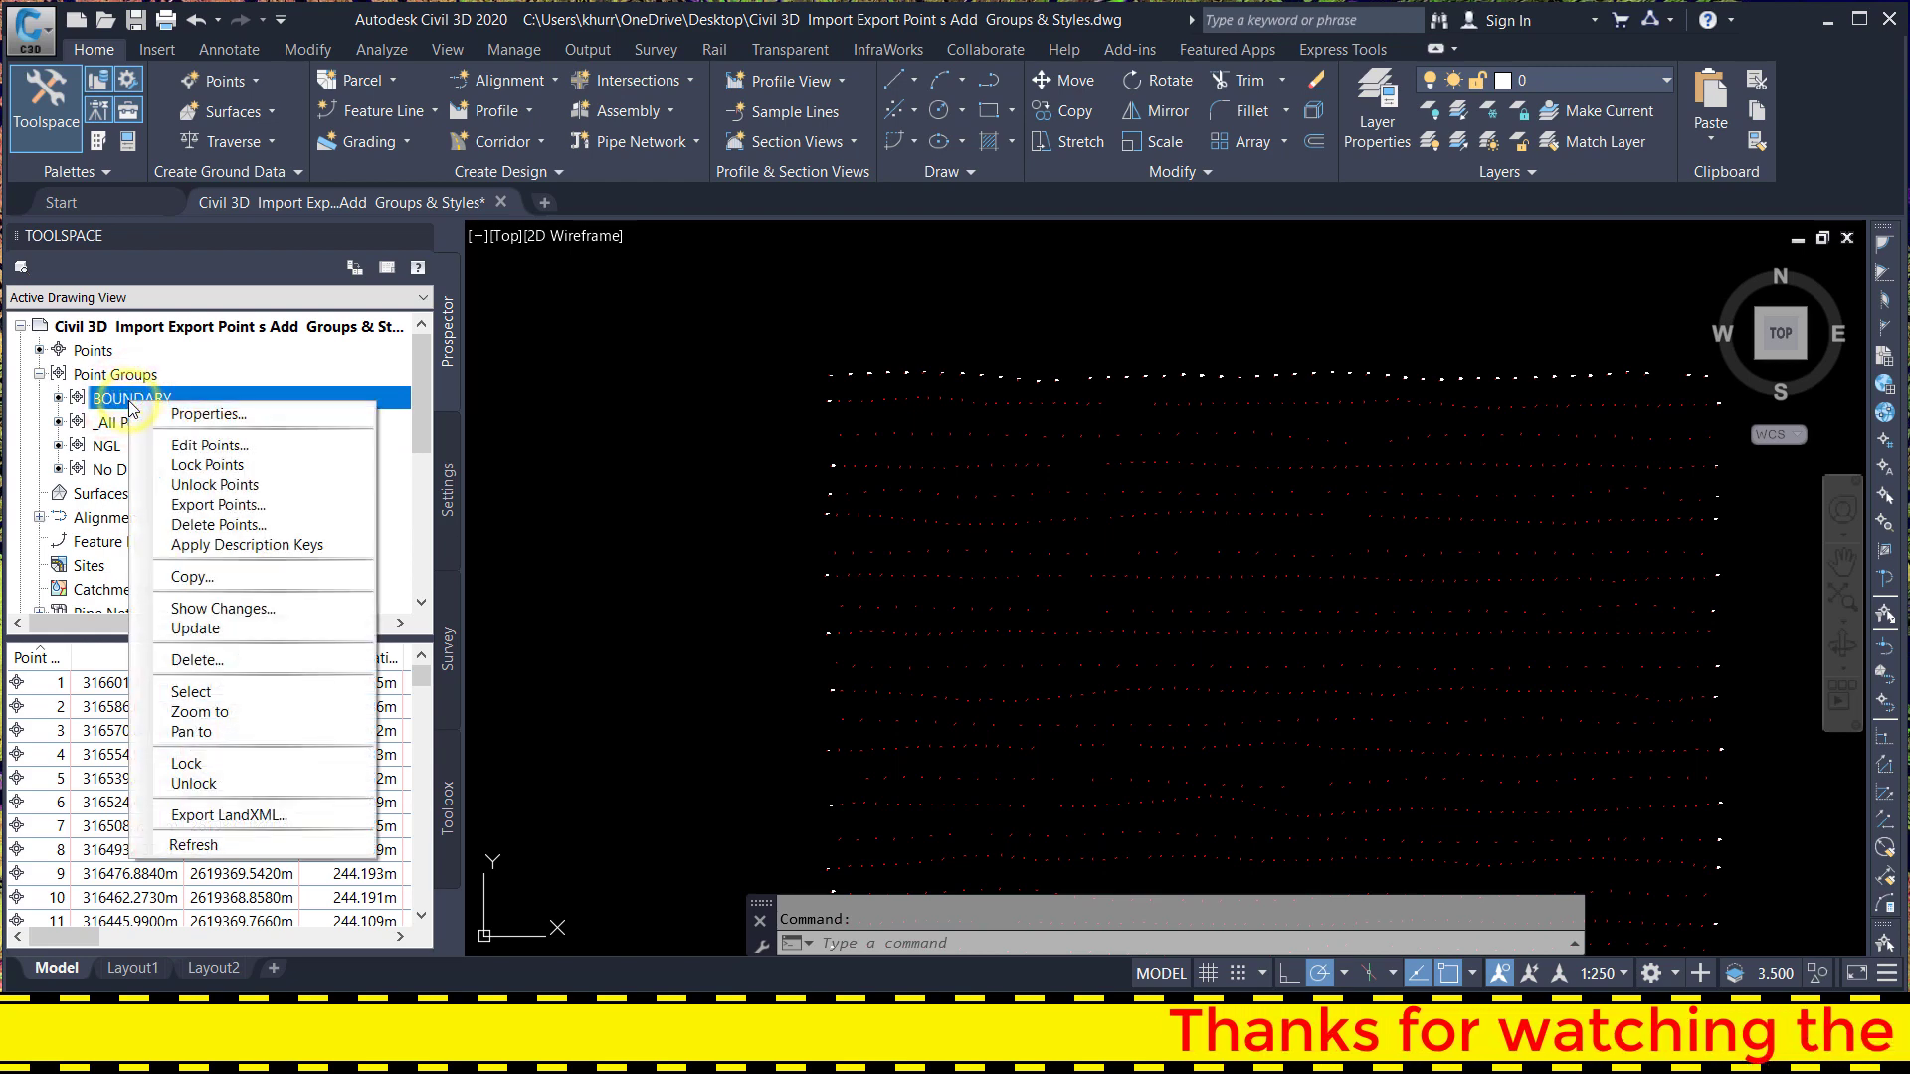
click(219, 506)
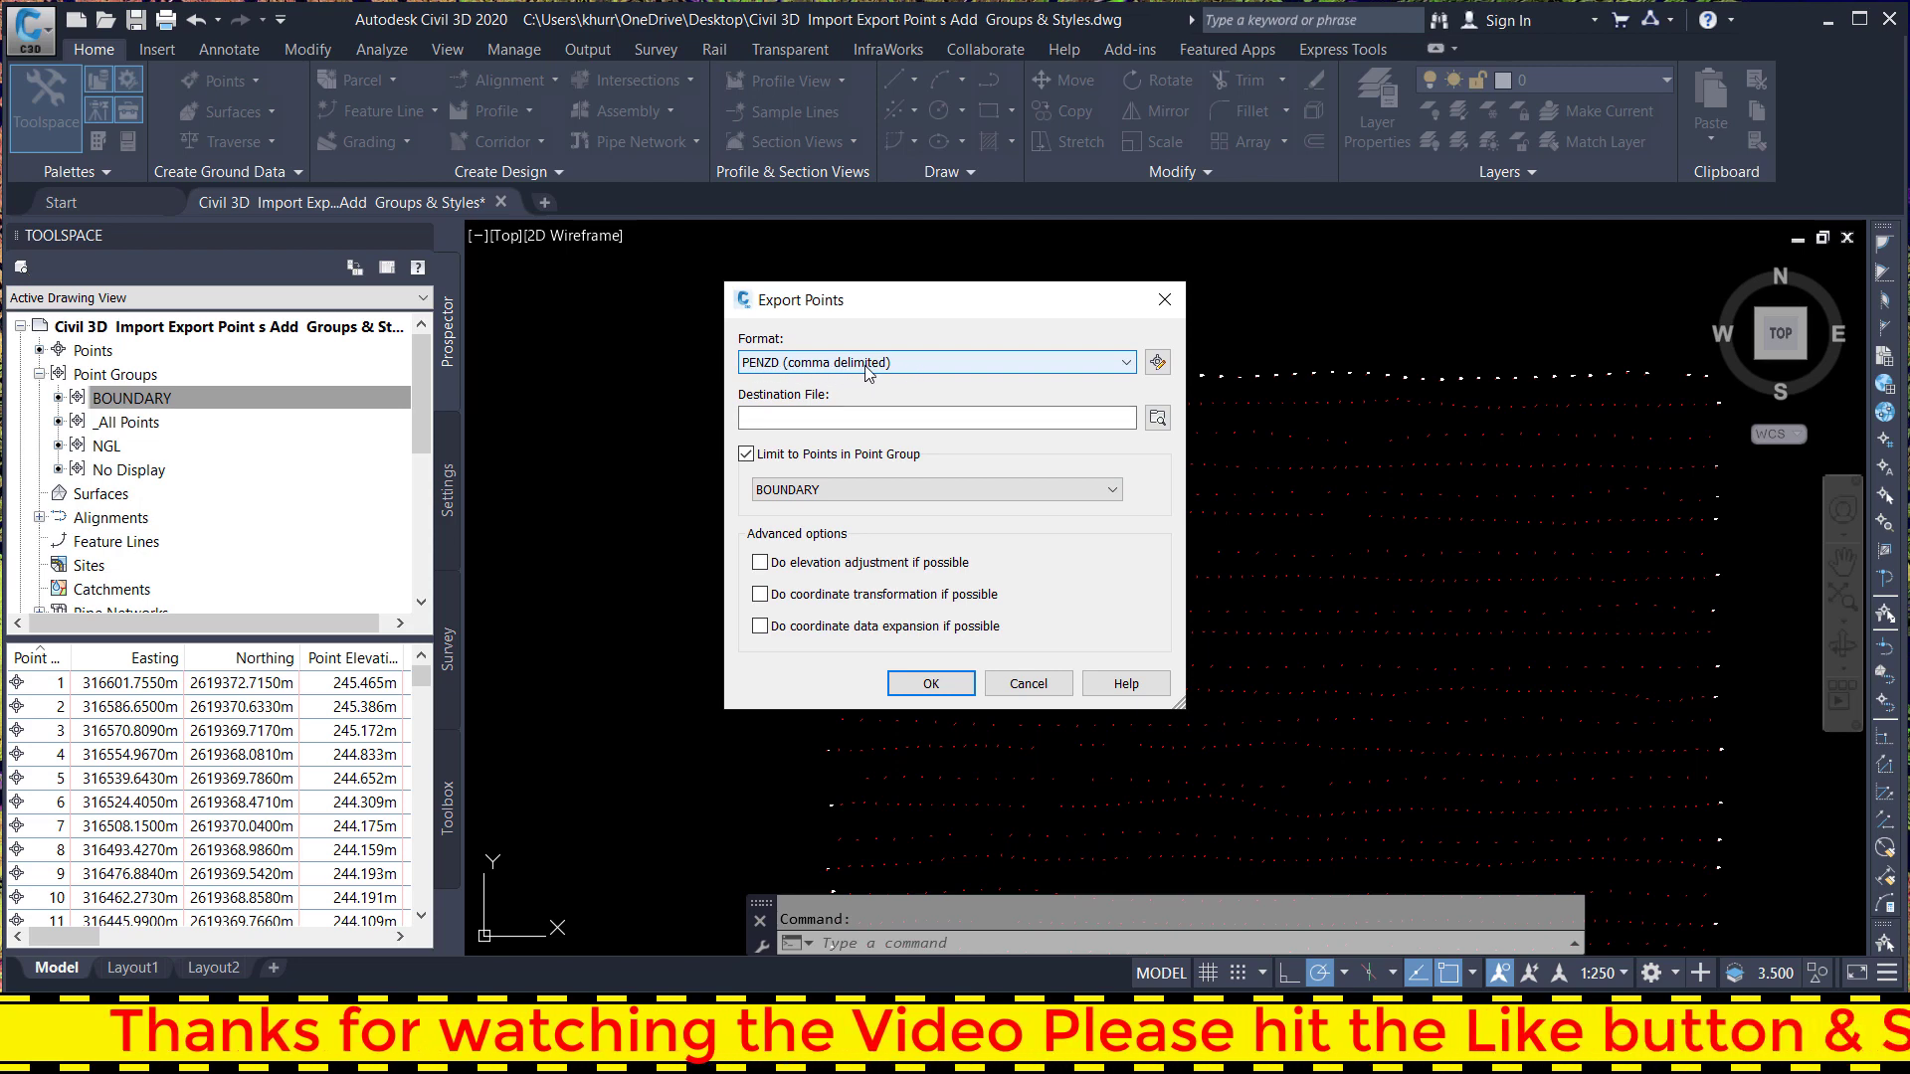
click(771, 366)
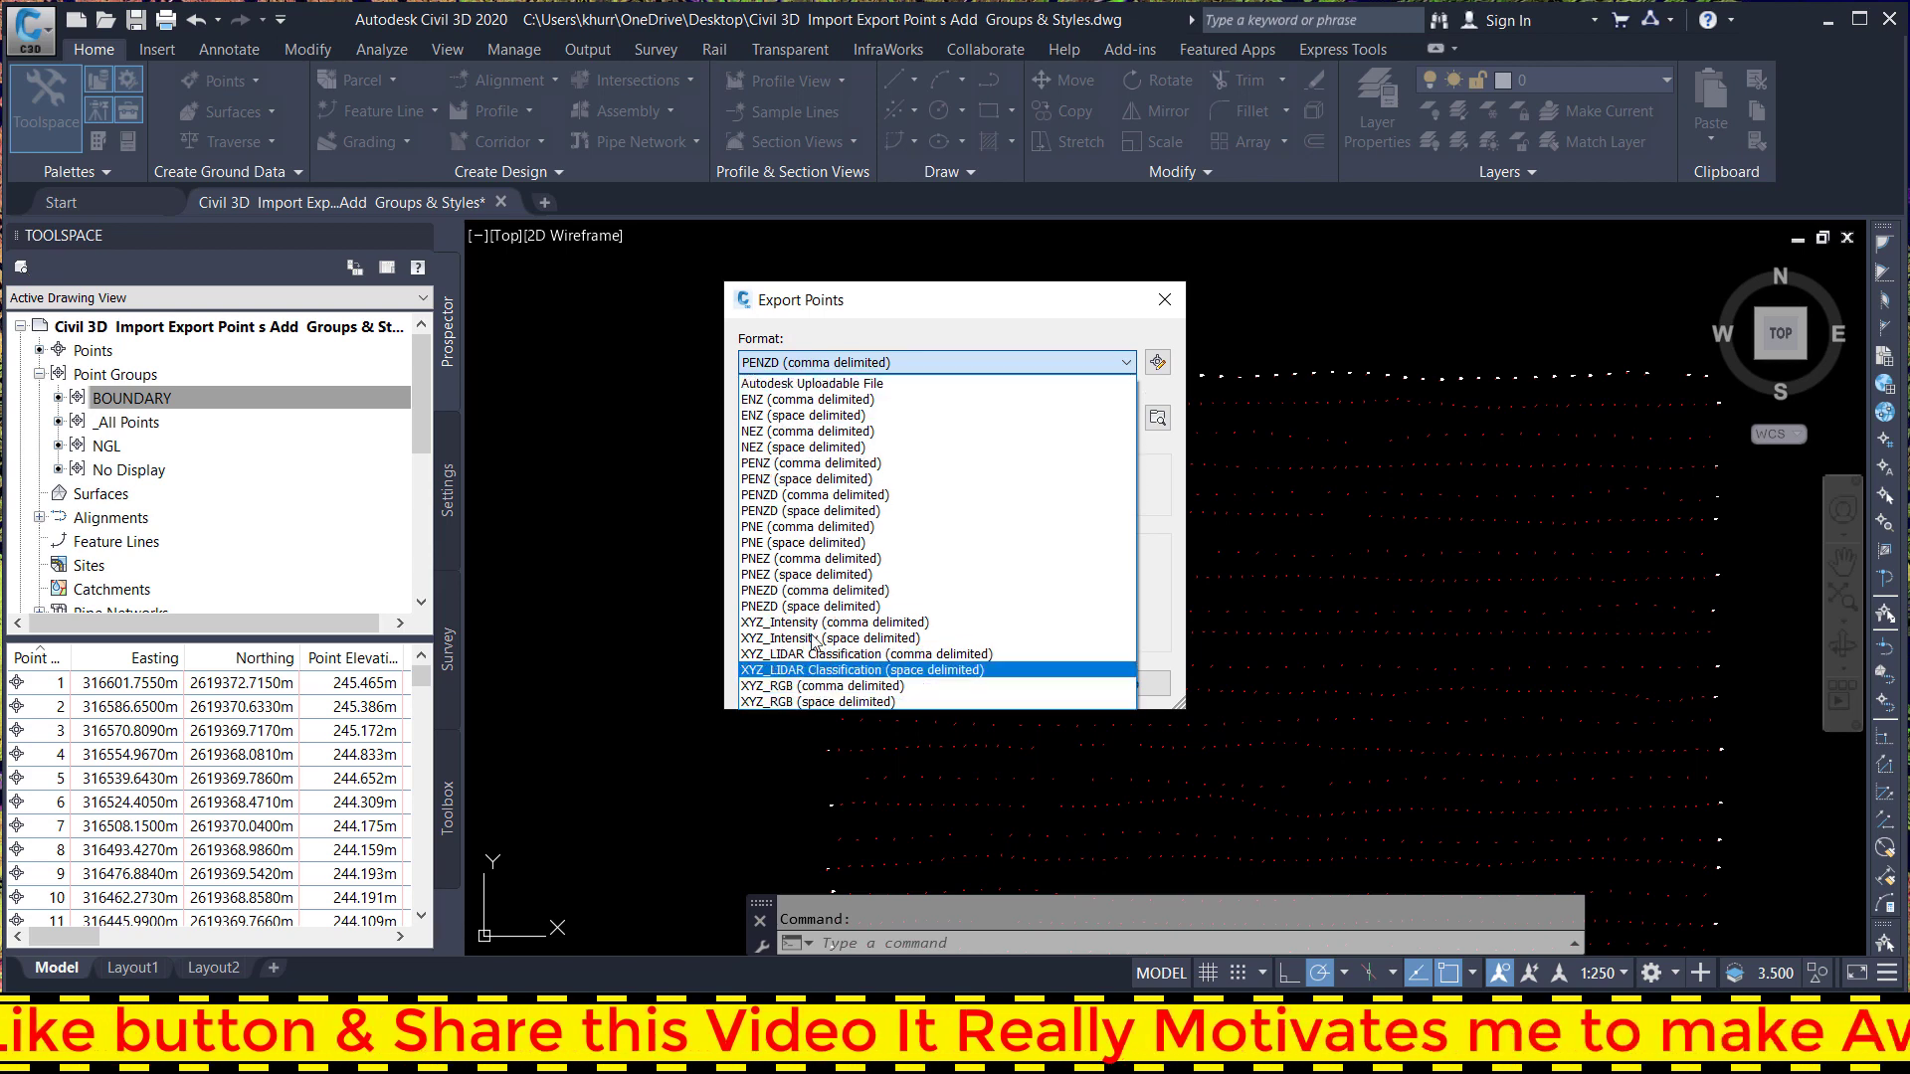
click(780, 360)
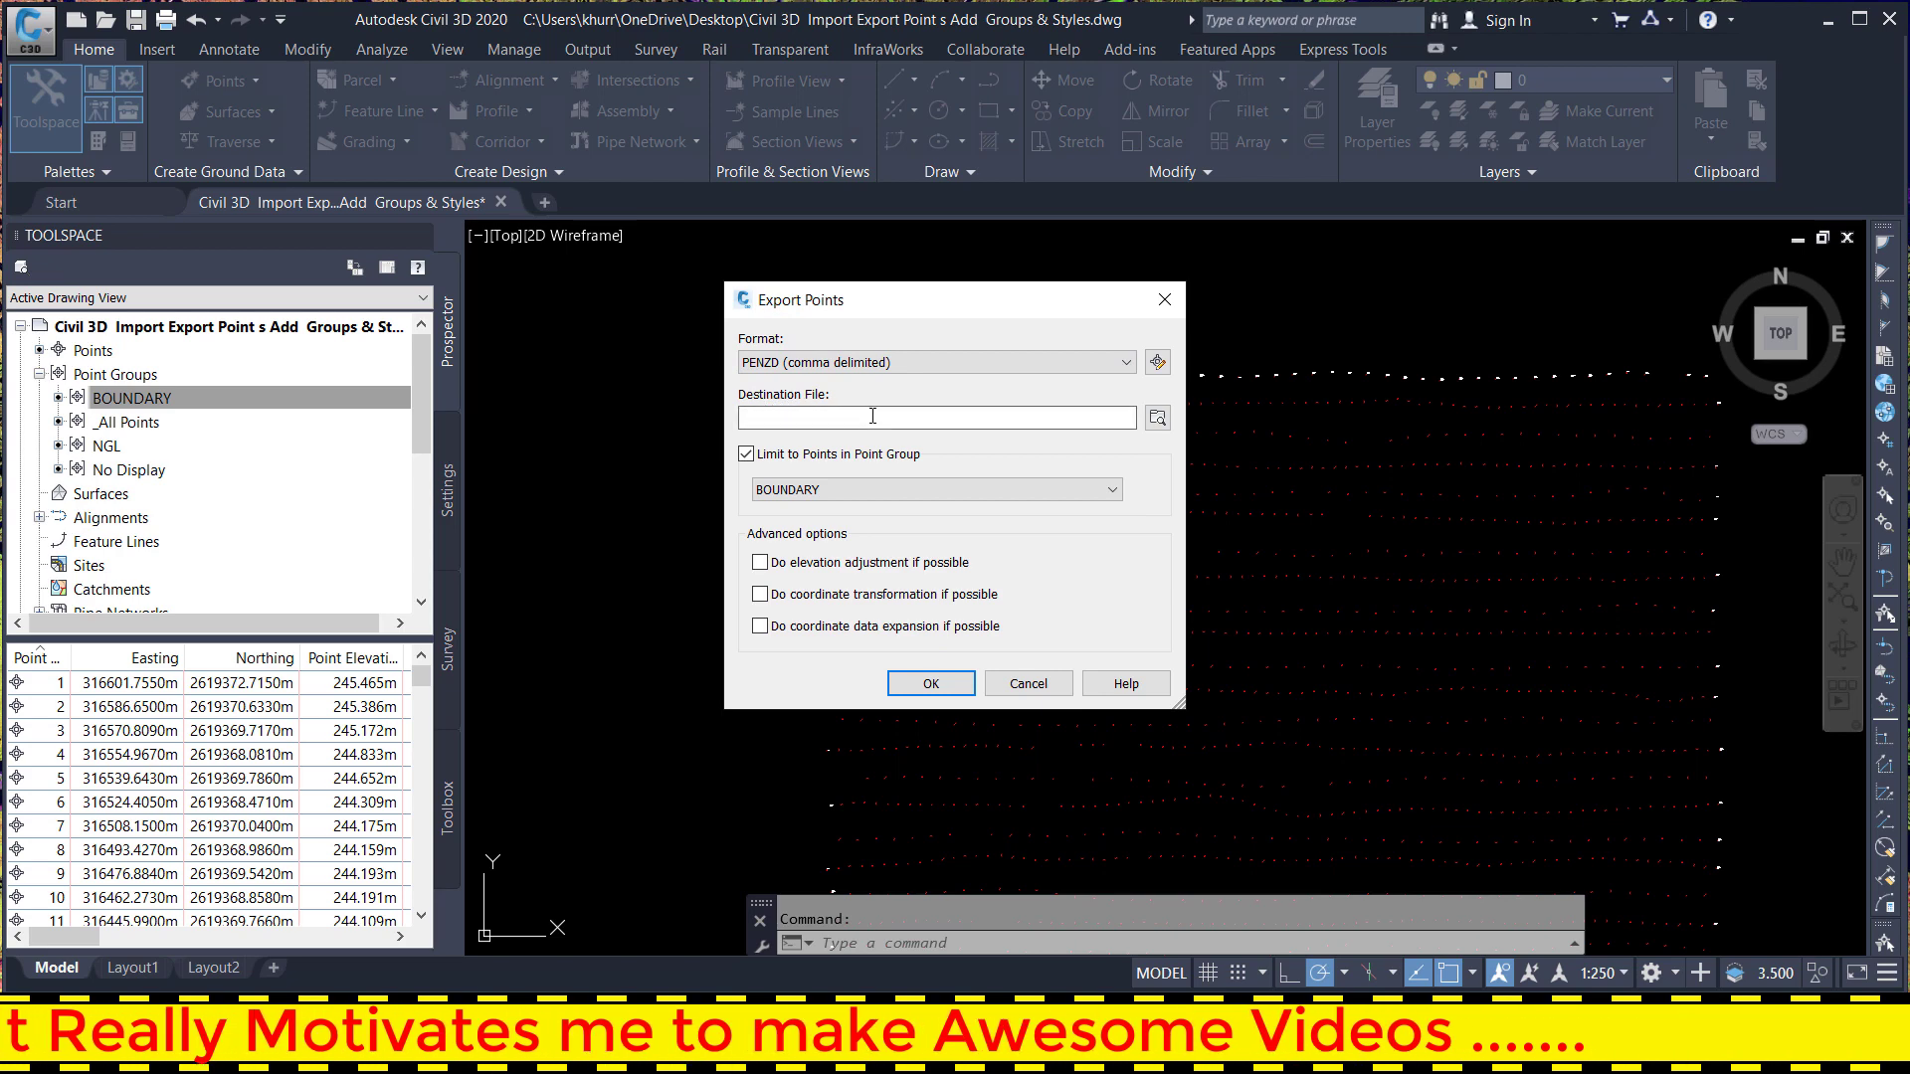
click(1157, 418)
text(points)
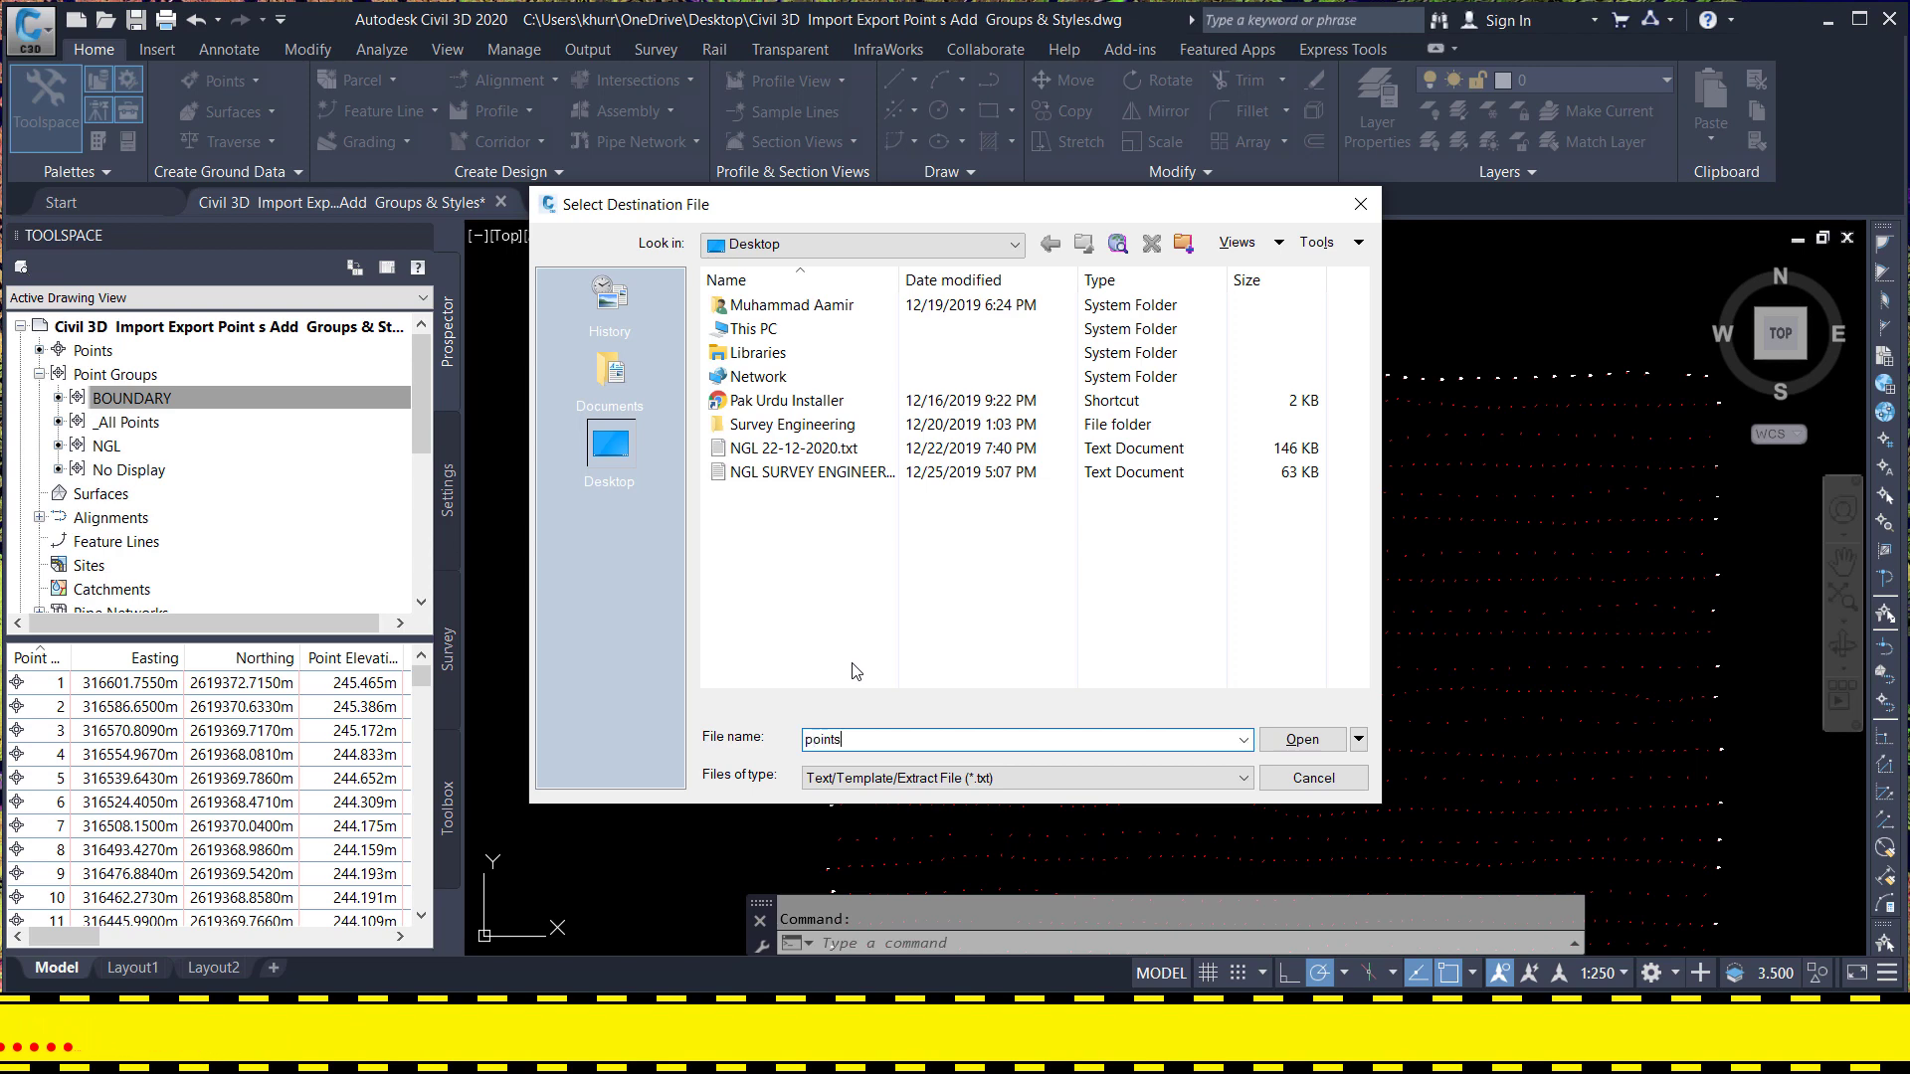
click(1303, 740)
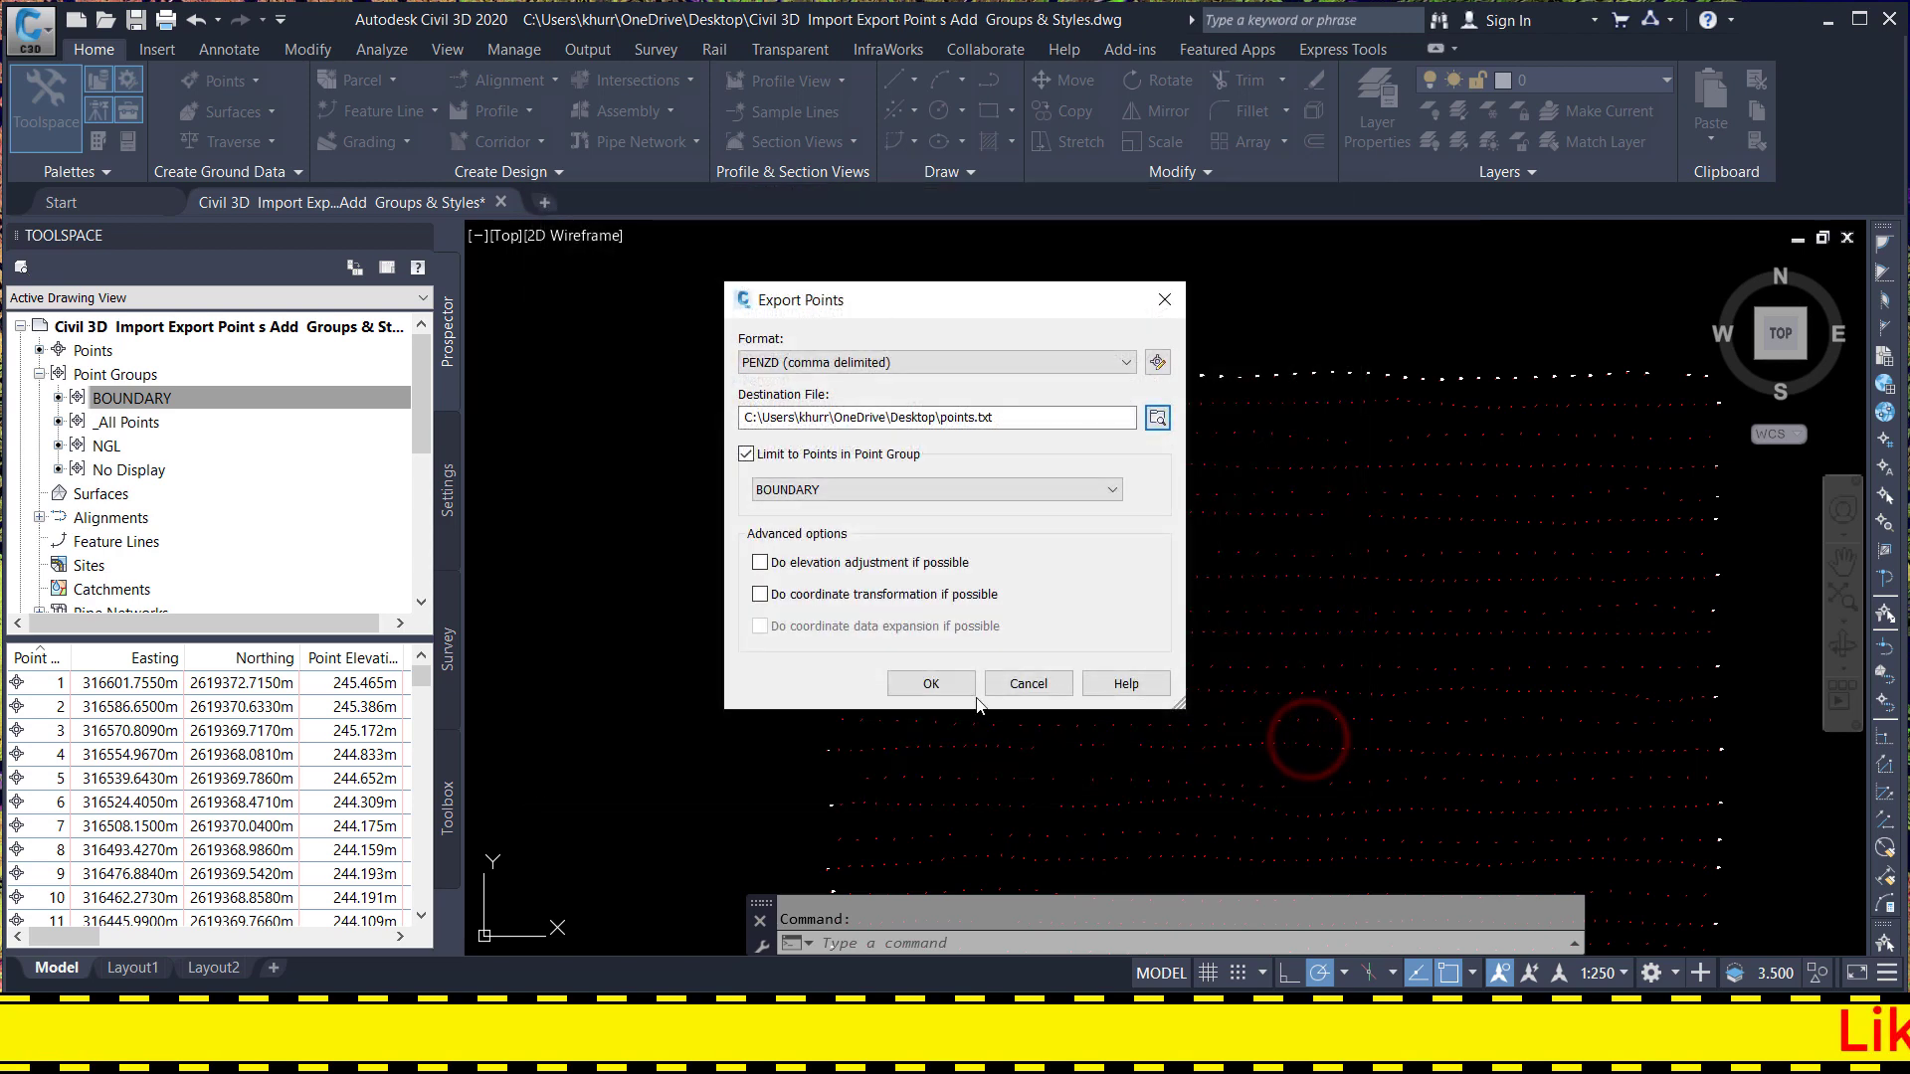
click(931, 686)
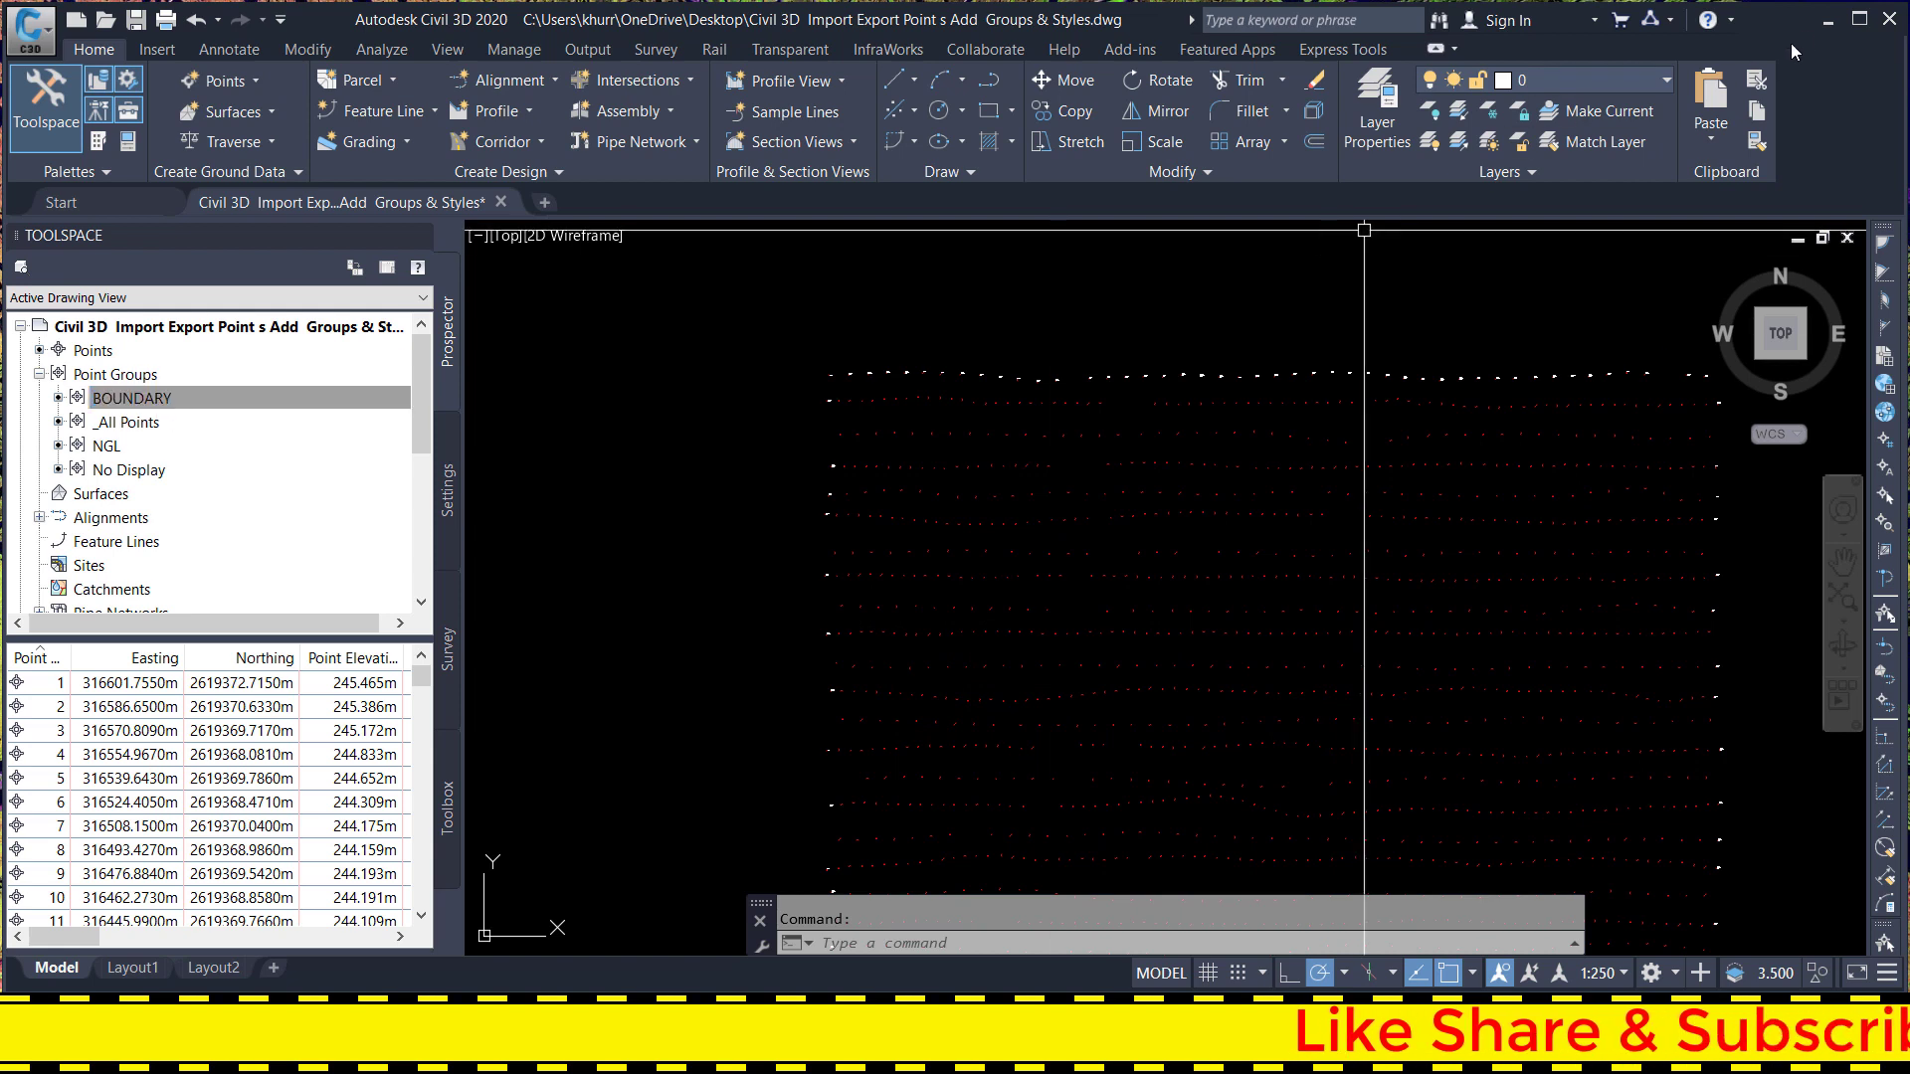
click(1826, 20)
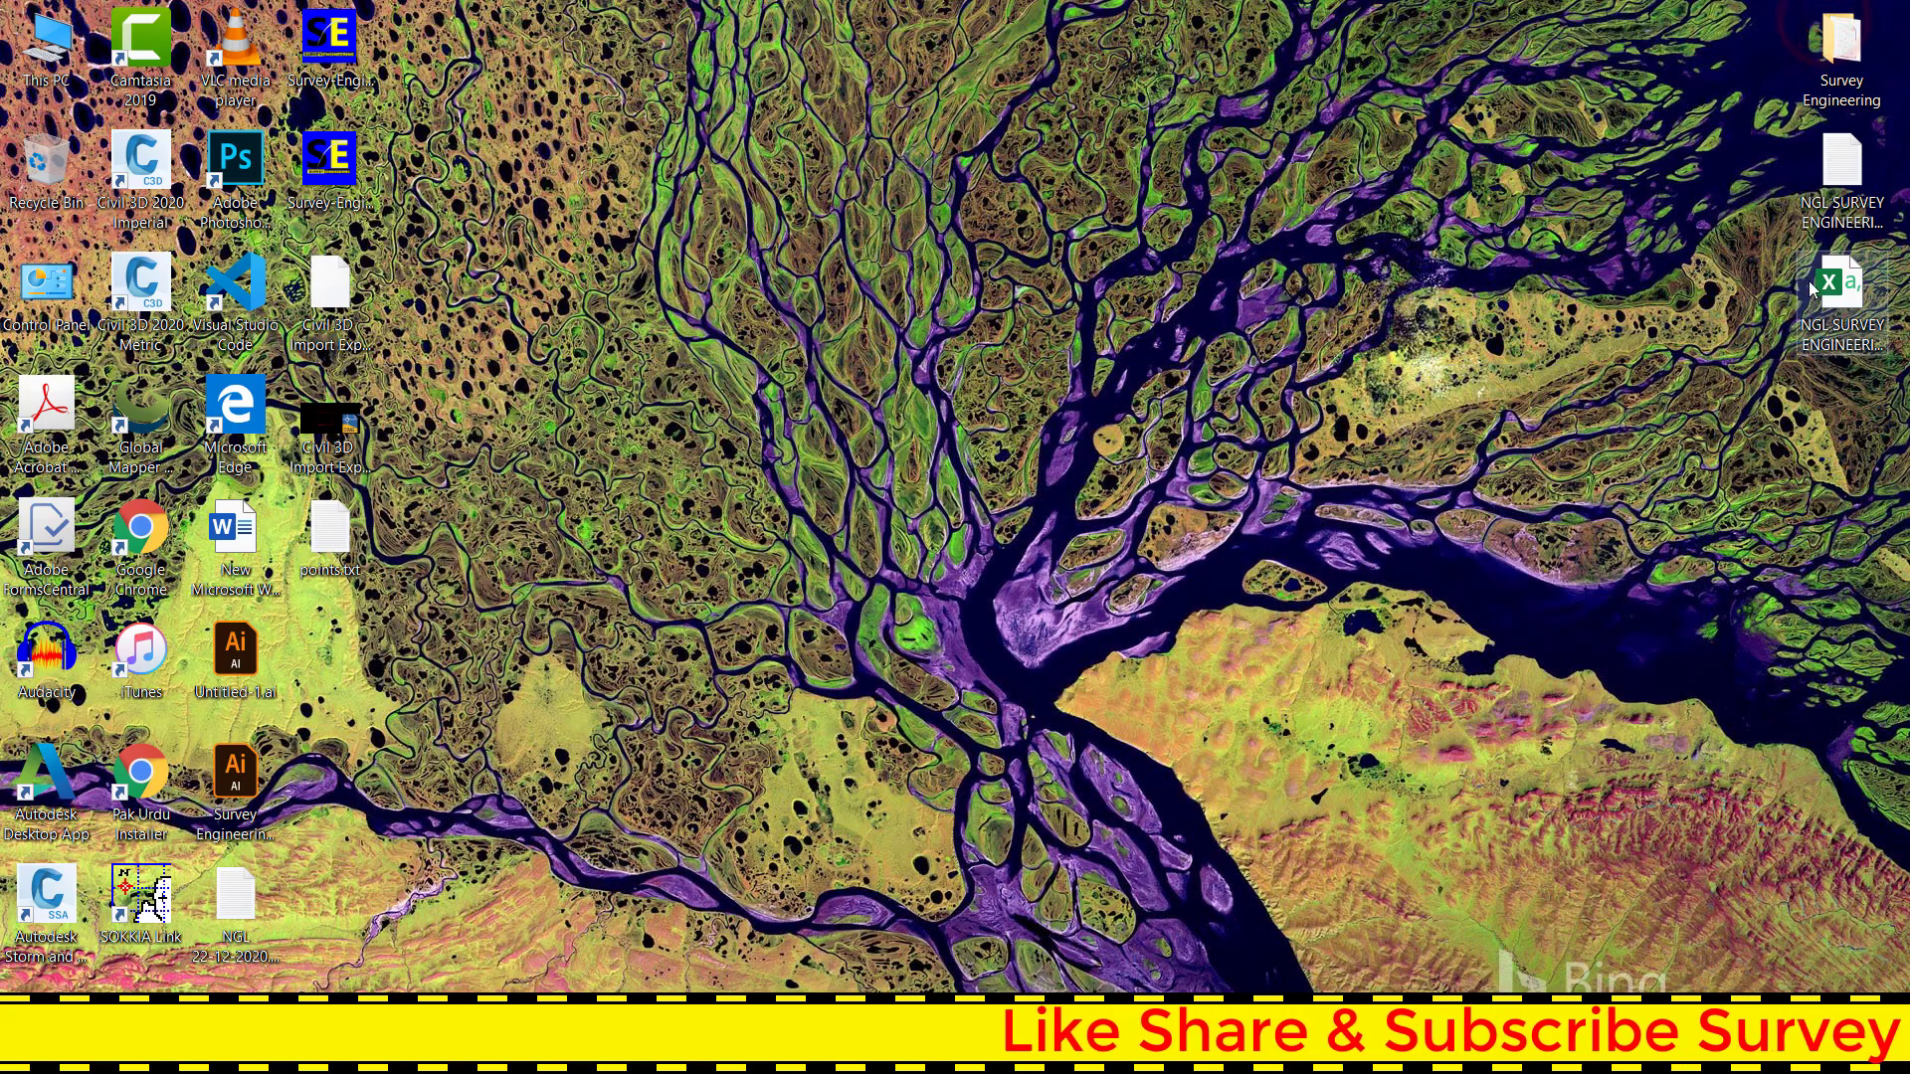
double_click(327, 543)
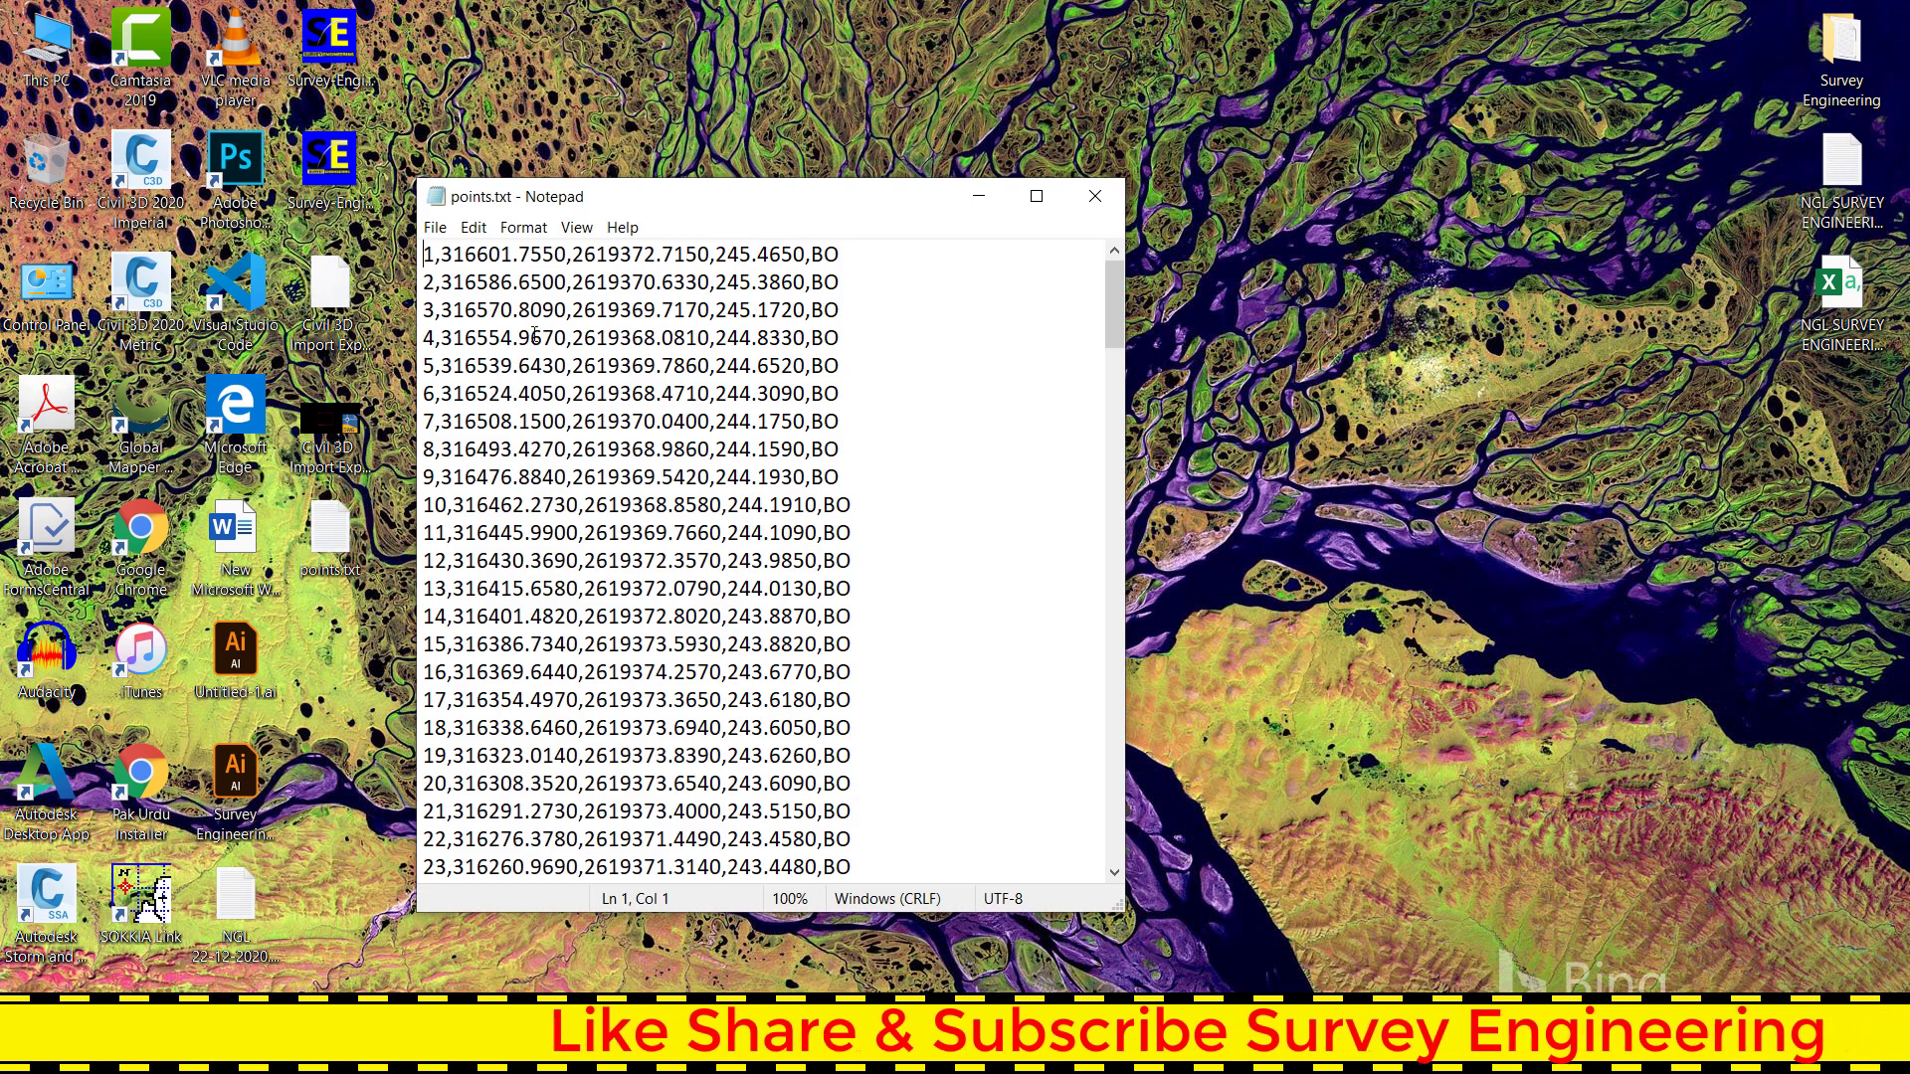
scroll(613, 335, down, 6)
scroll(614, 335, down, 6)
scroll(1107, 534, down, 9)
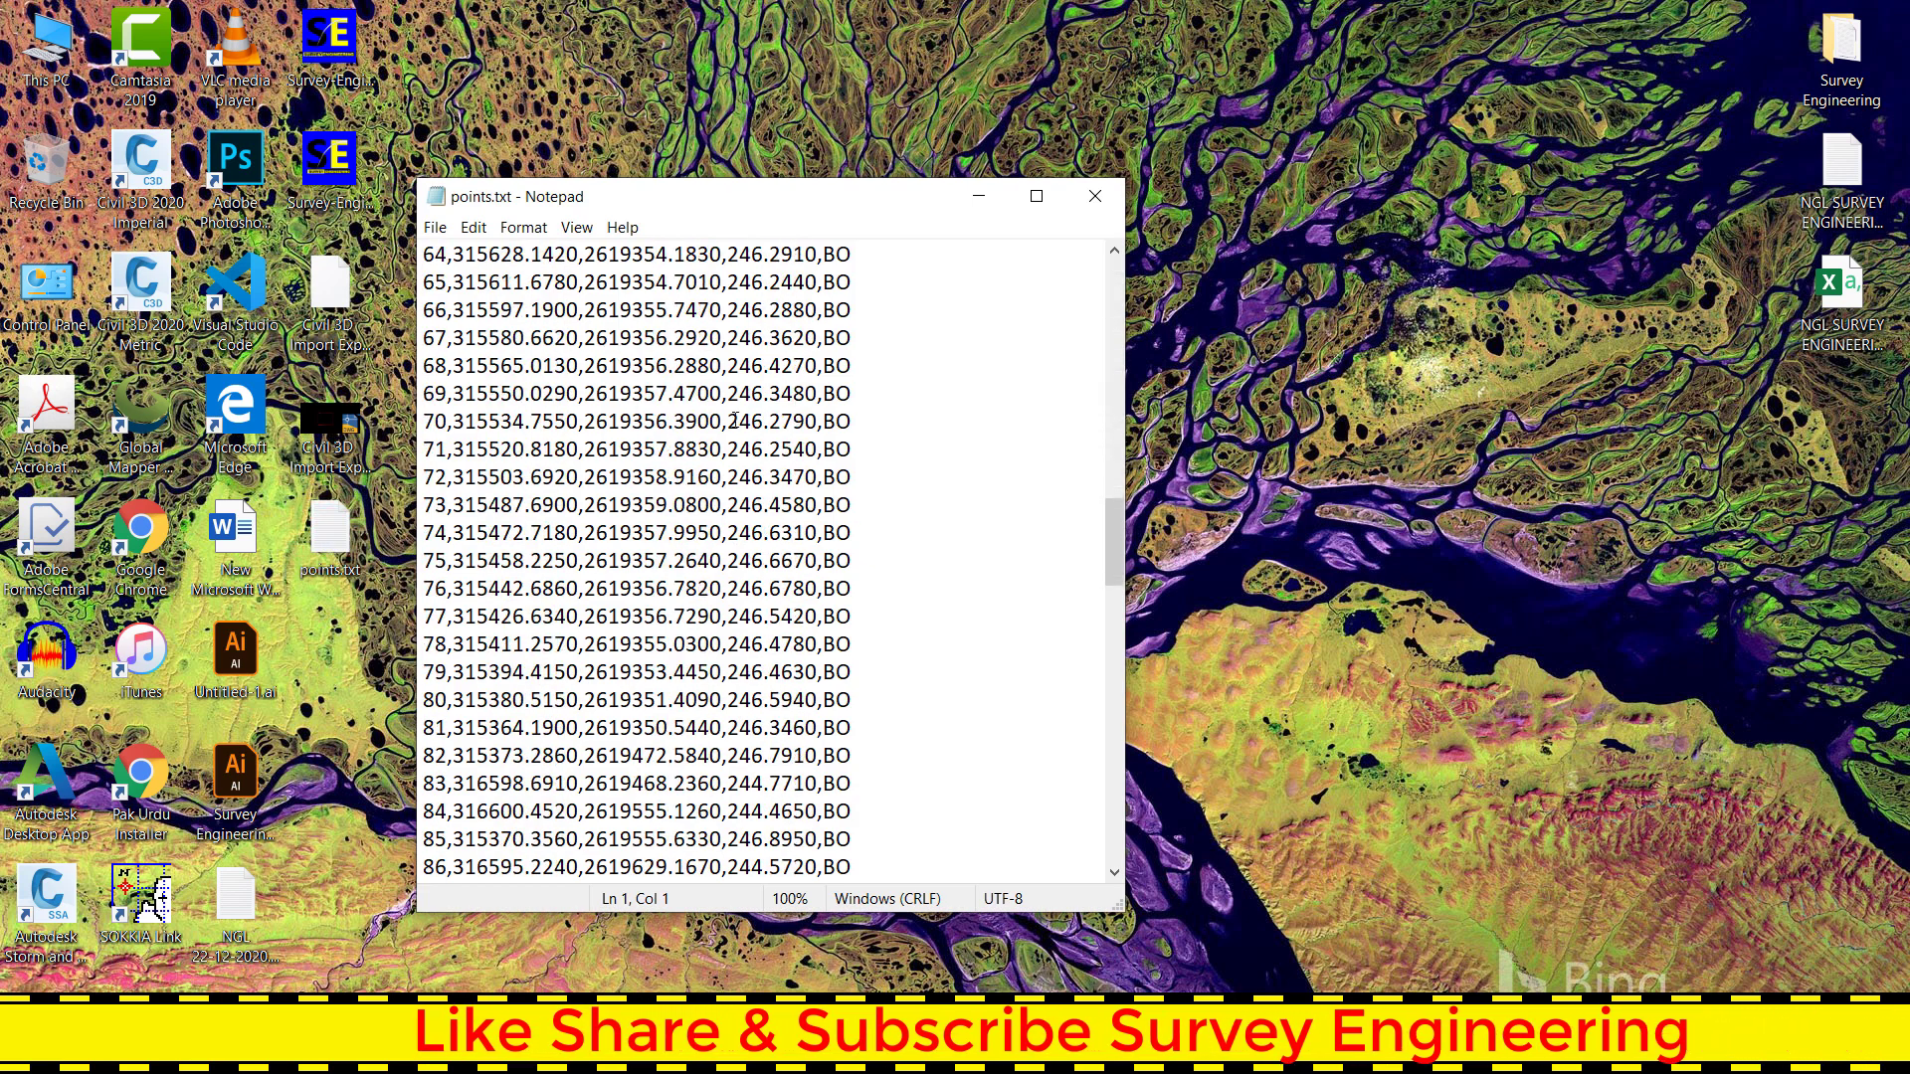
scroll(1106, 534, down, 6)
scroll(1108, 534, down, 17)
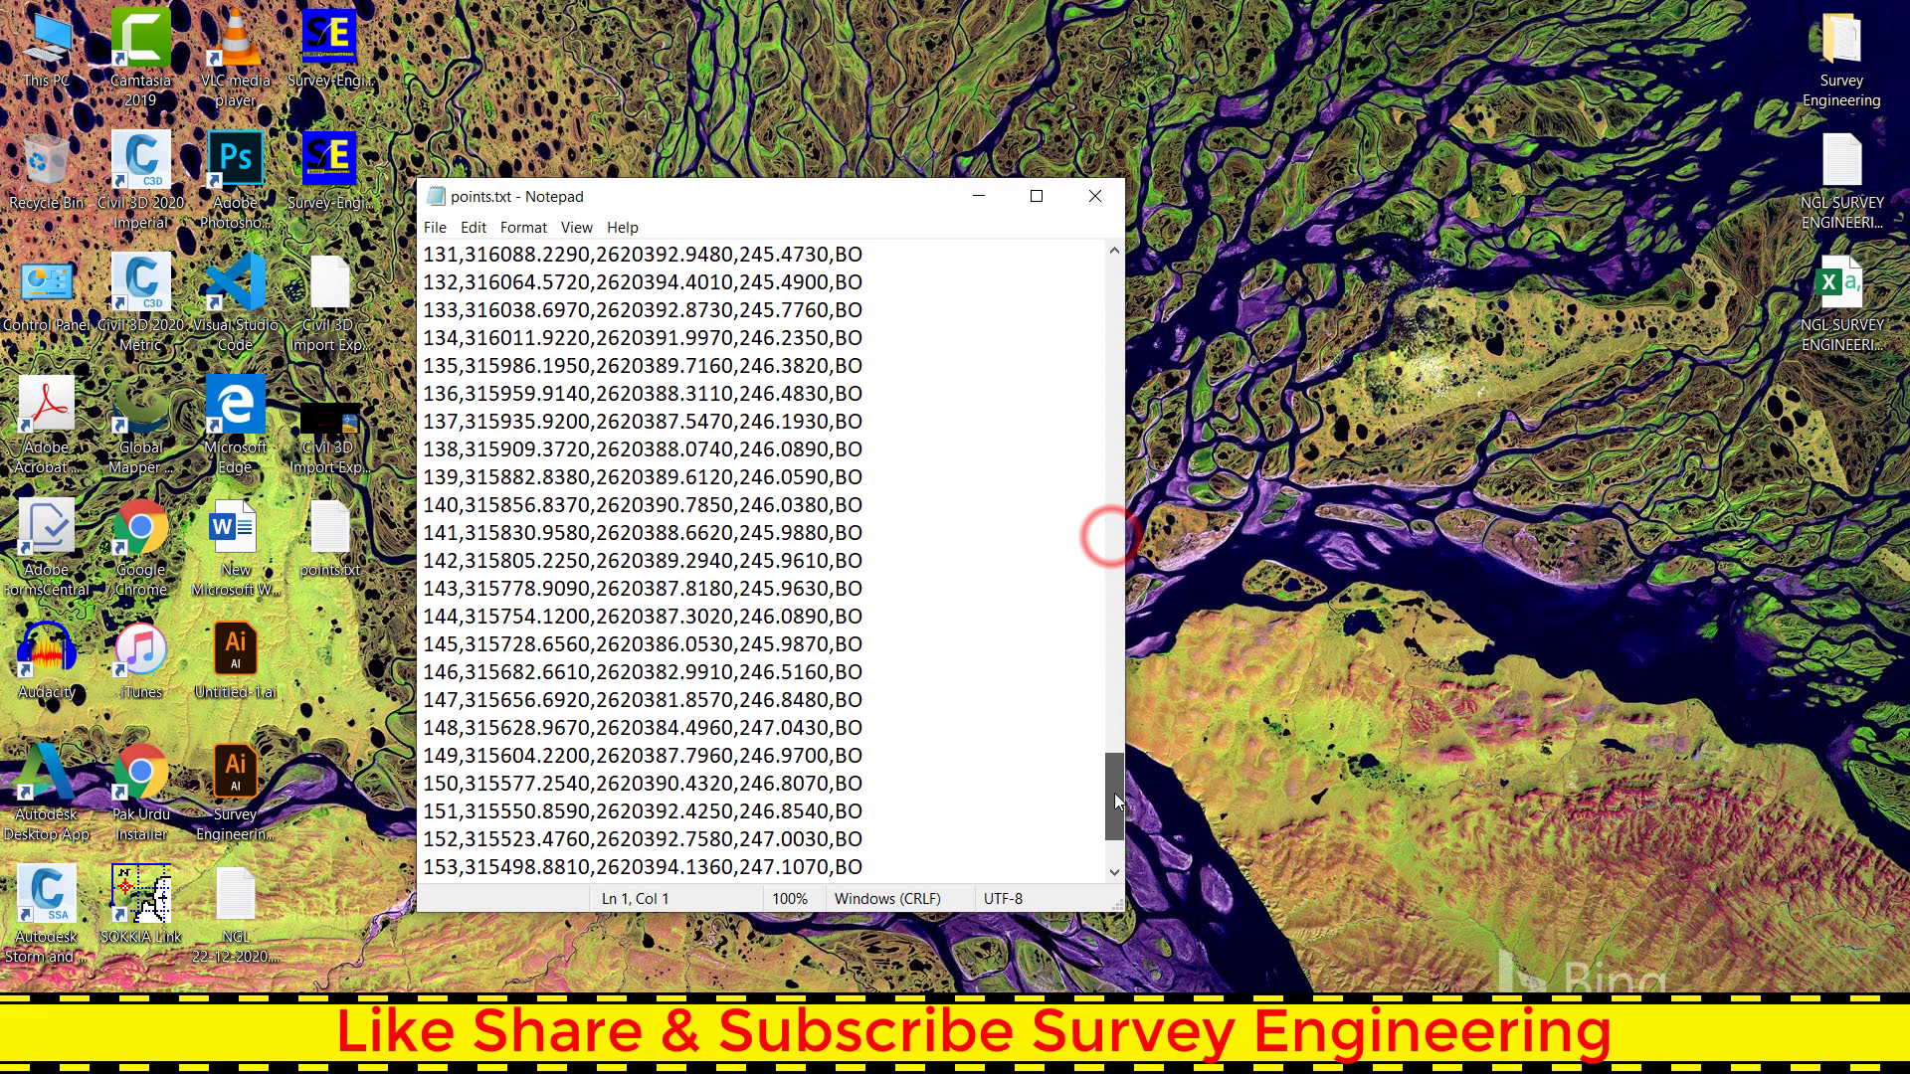
scroll(1108, 535, down, 2)
click(1095, 196)
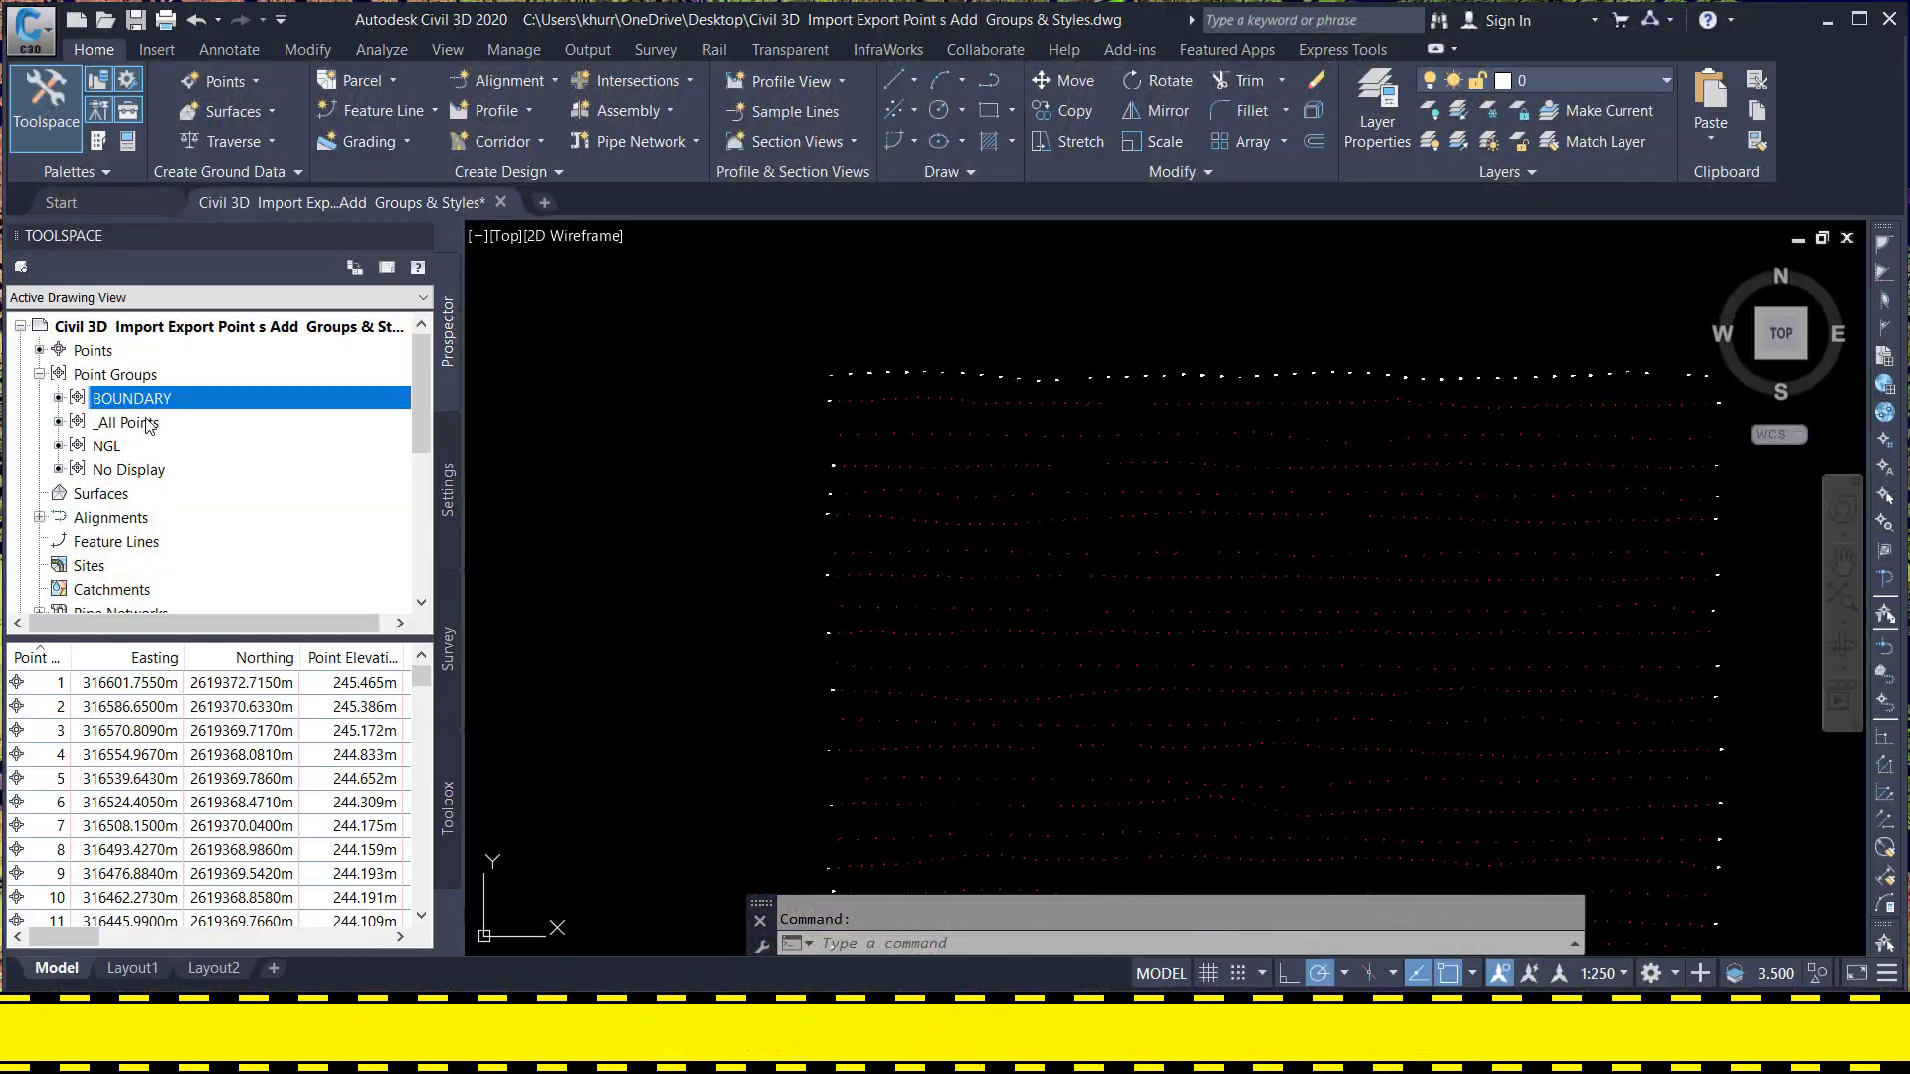
- Export the _All Points group in PENZD comma-delimited format to NGL.txt on the Desktop
click(125, 425)
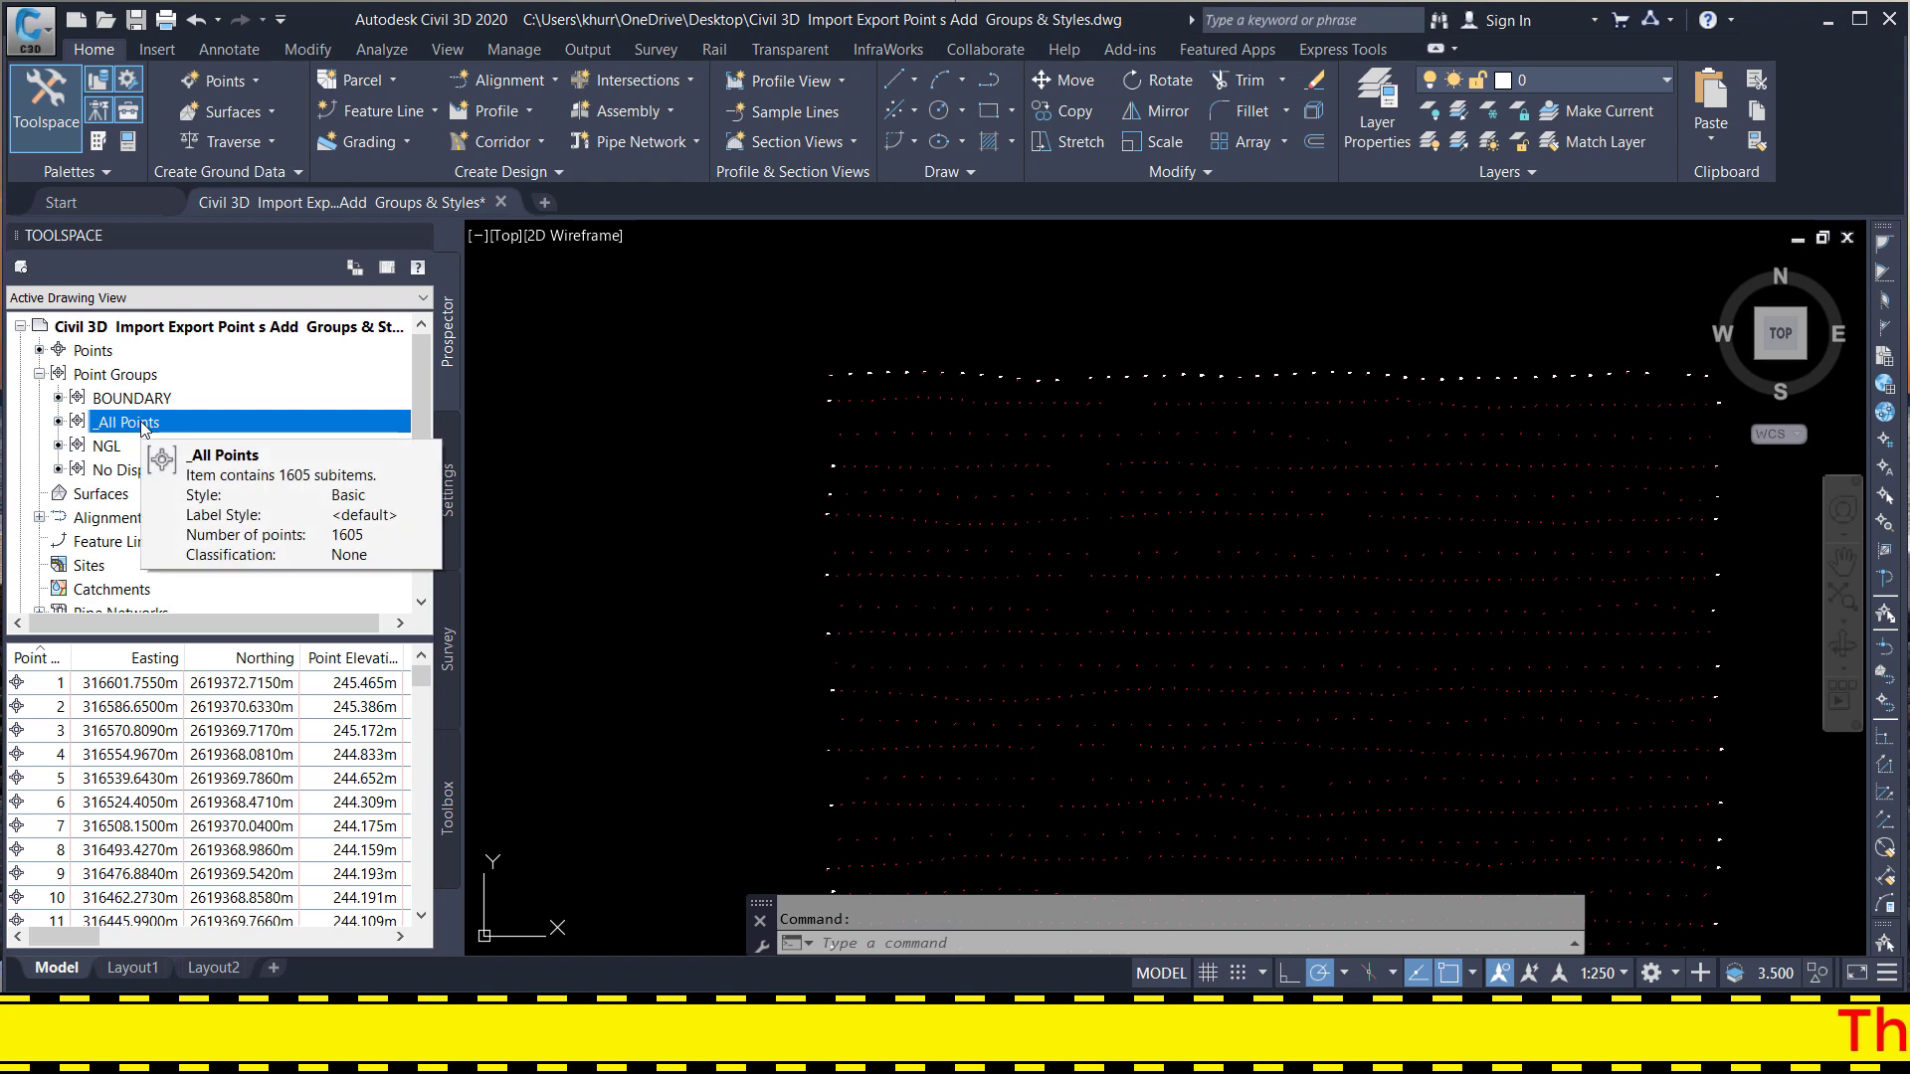
click(118, 450)
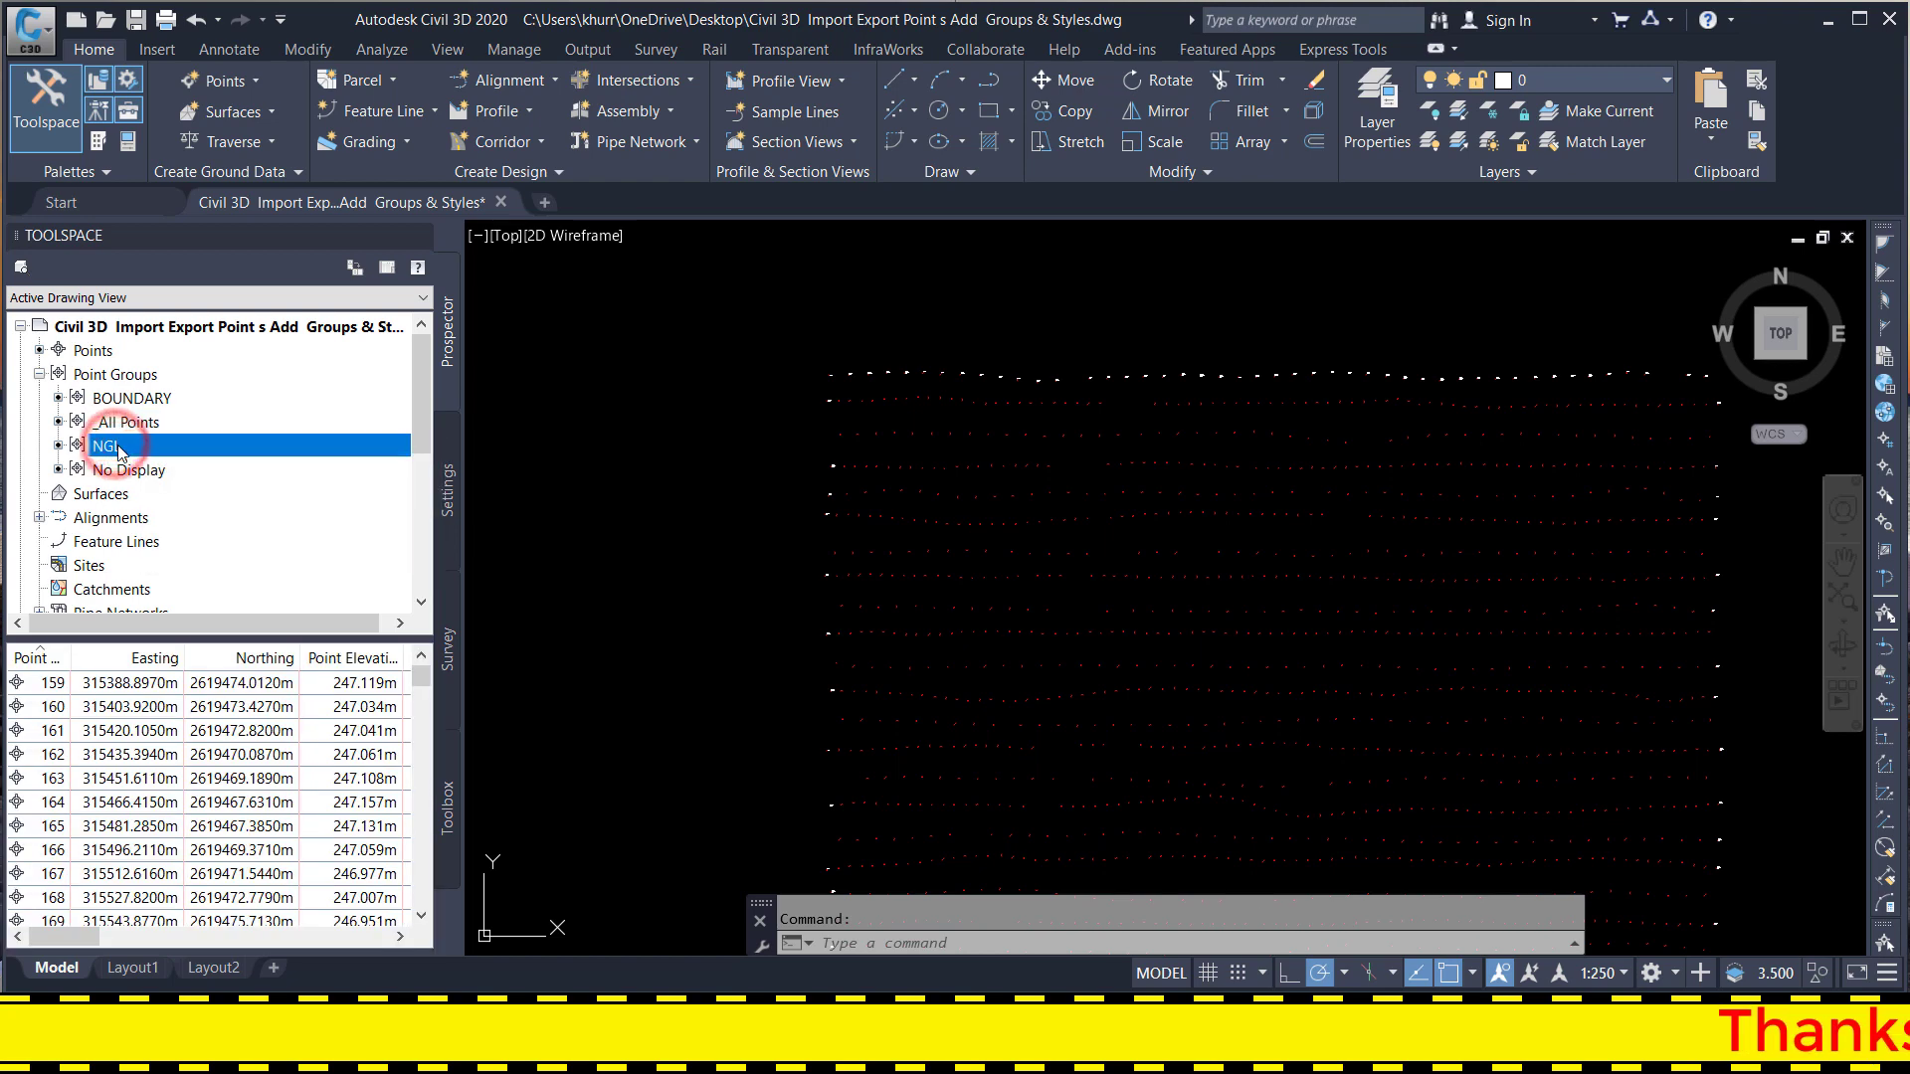
click(127, 424)
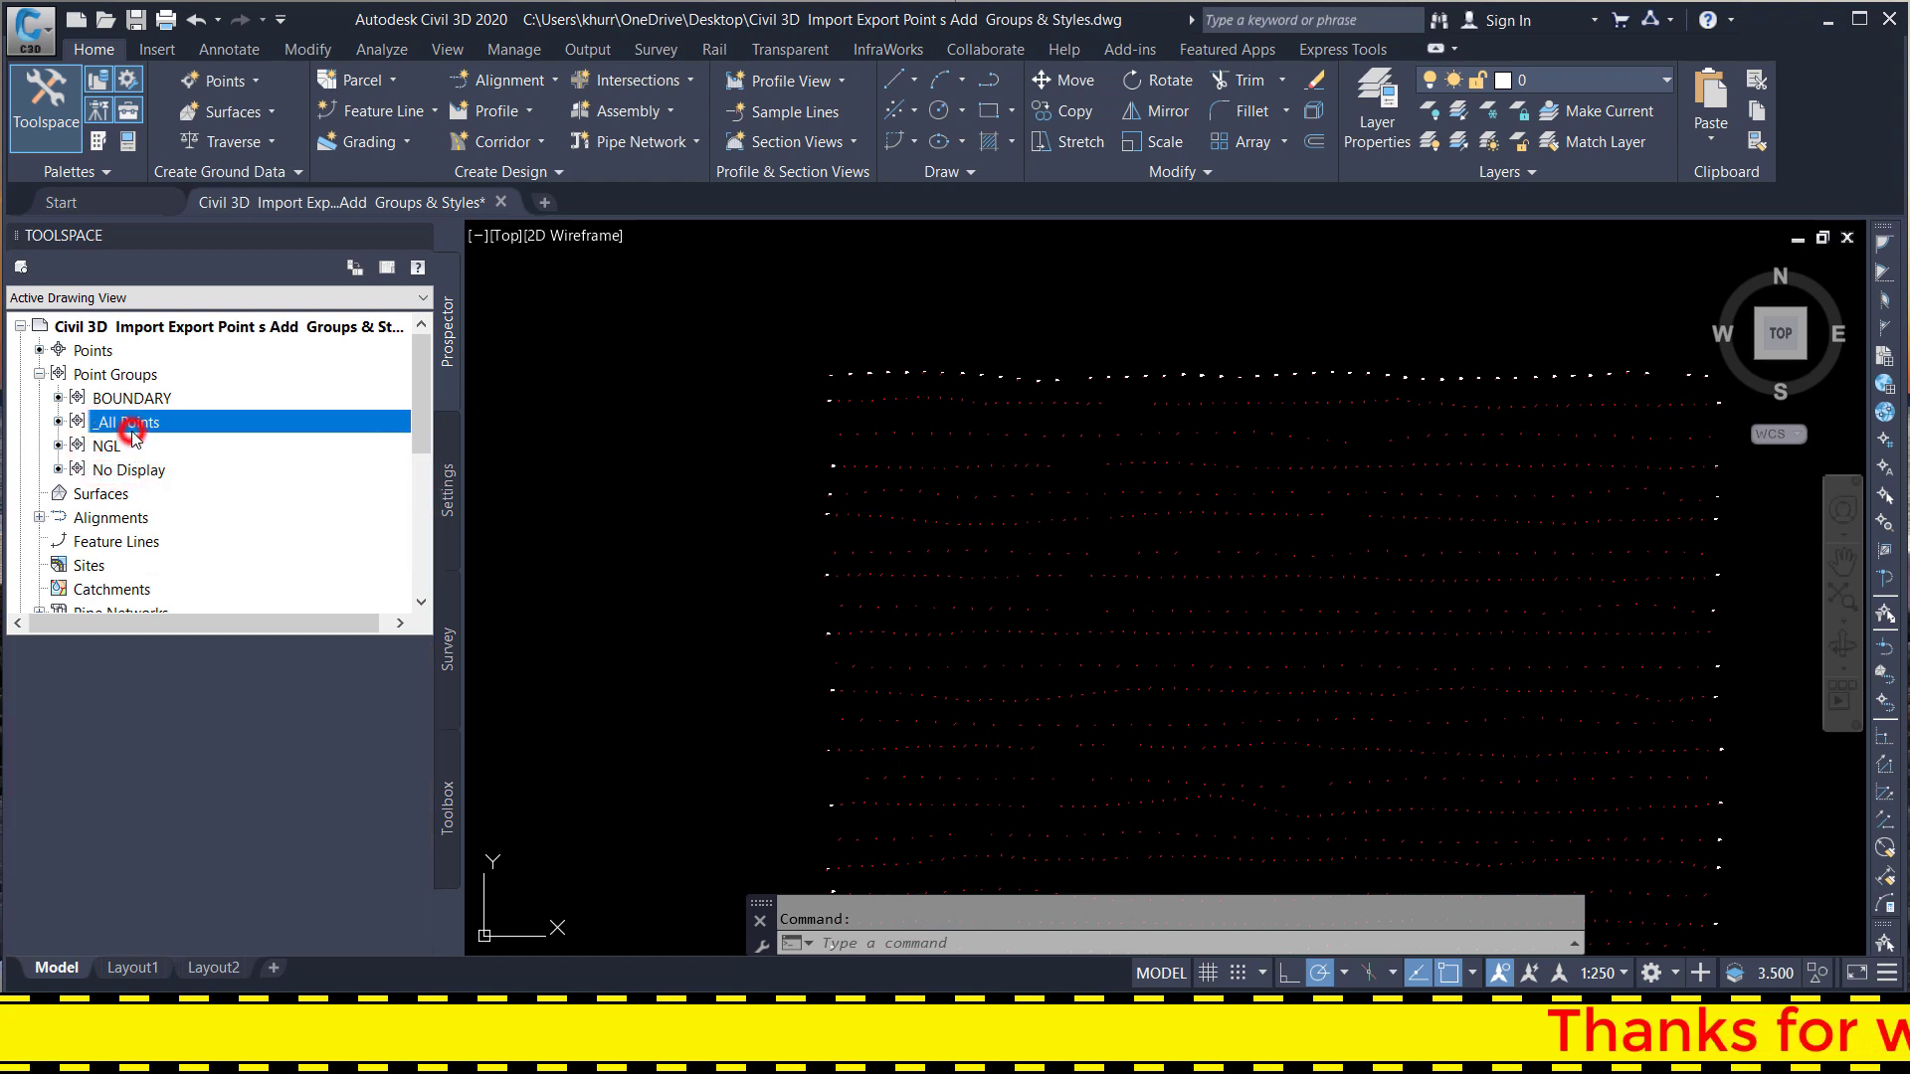
right_click(139, 426)
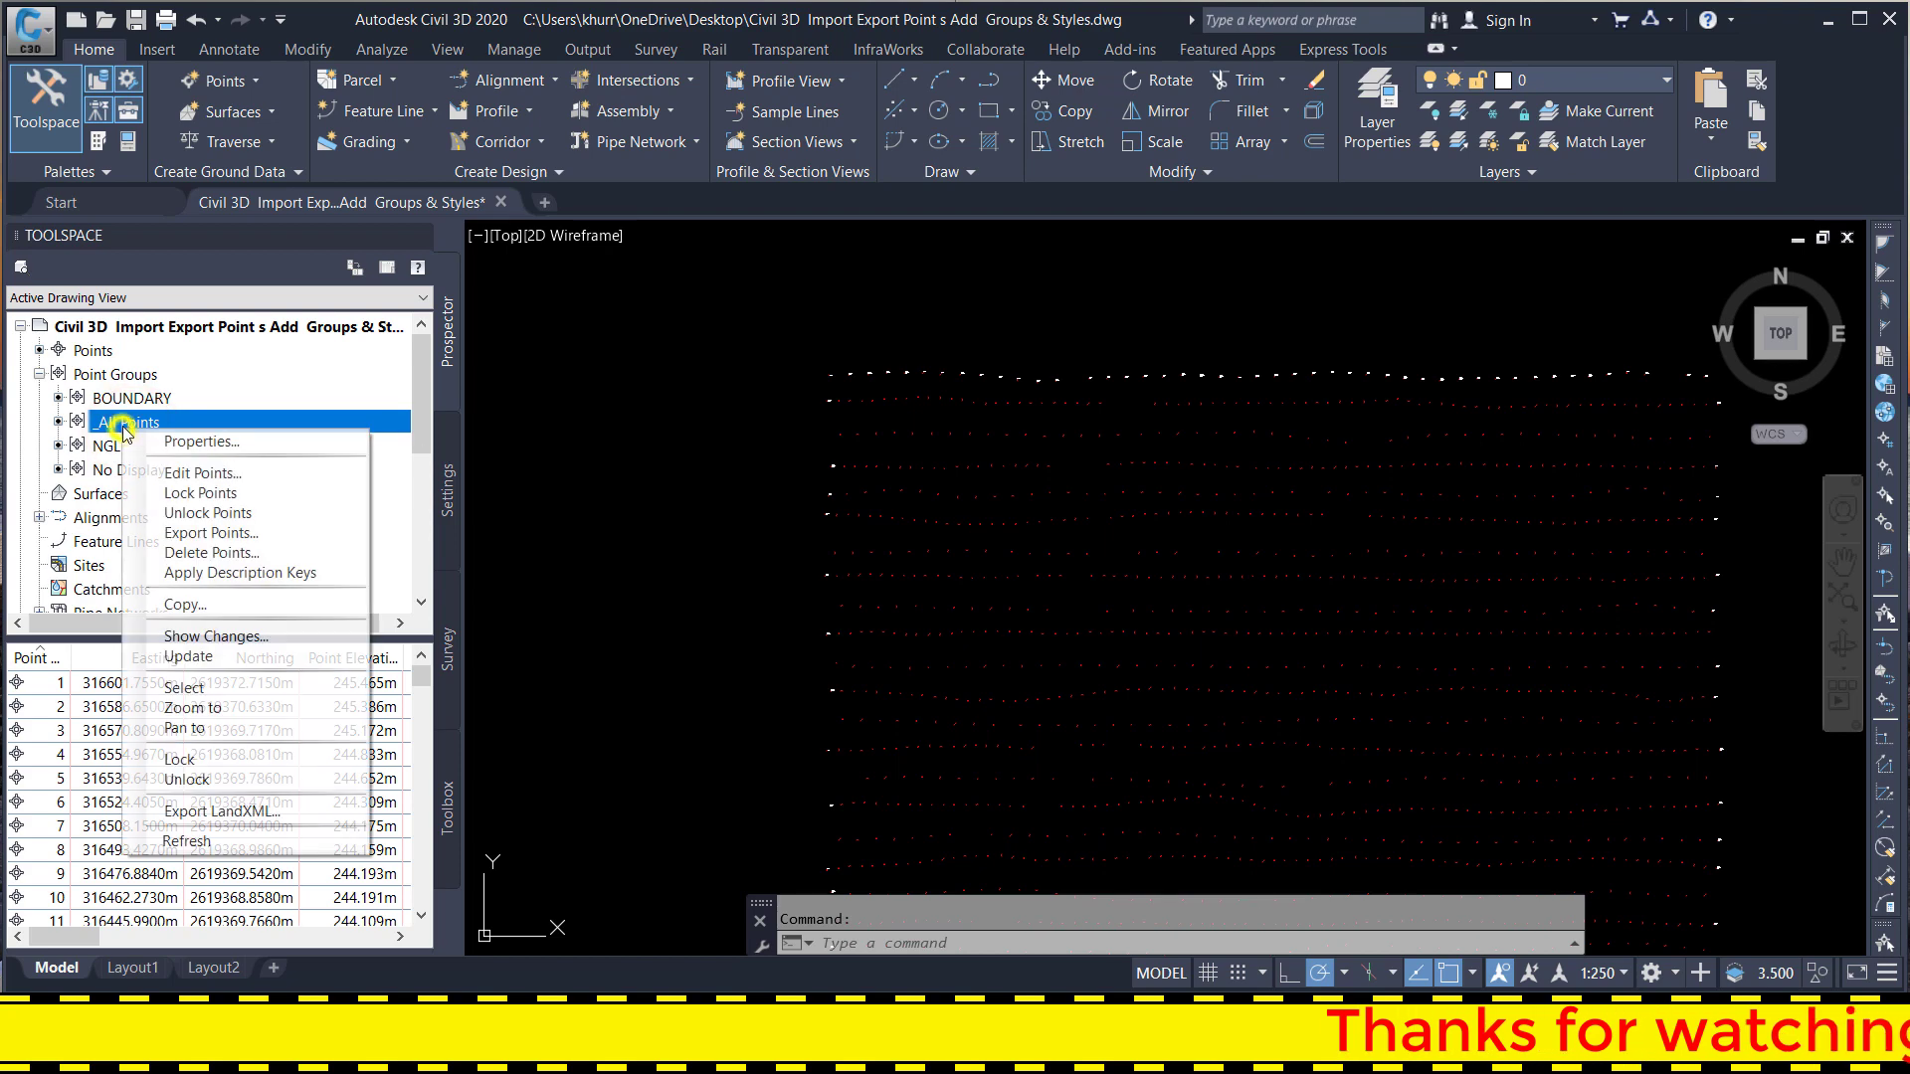
click(200, 535)
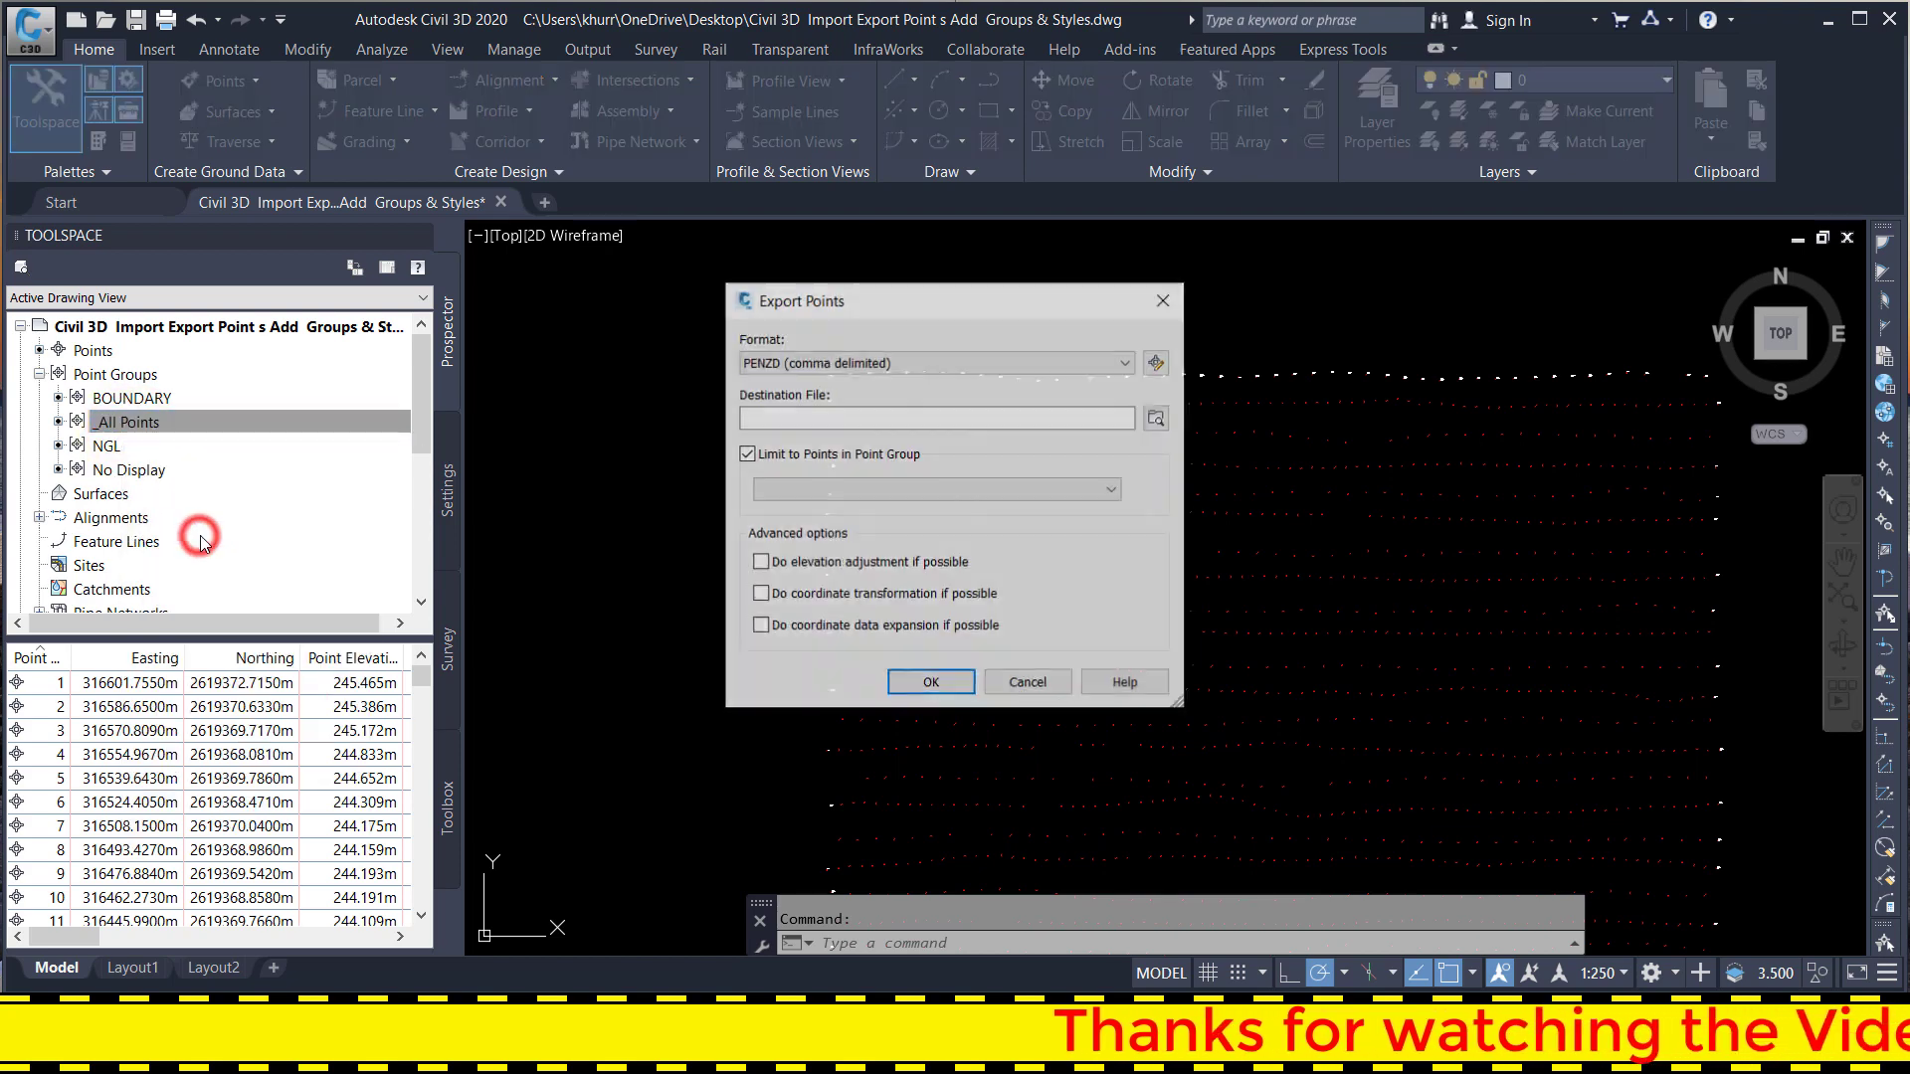
click(1159, 418)
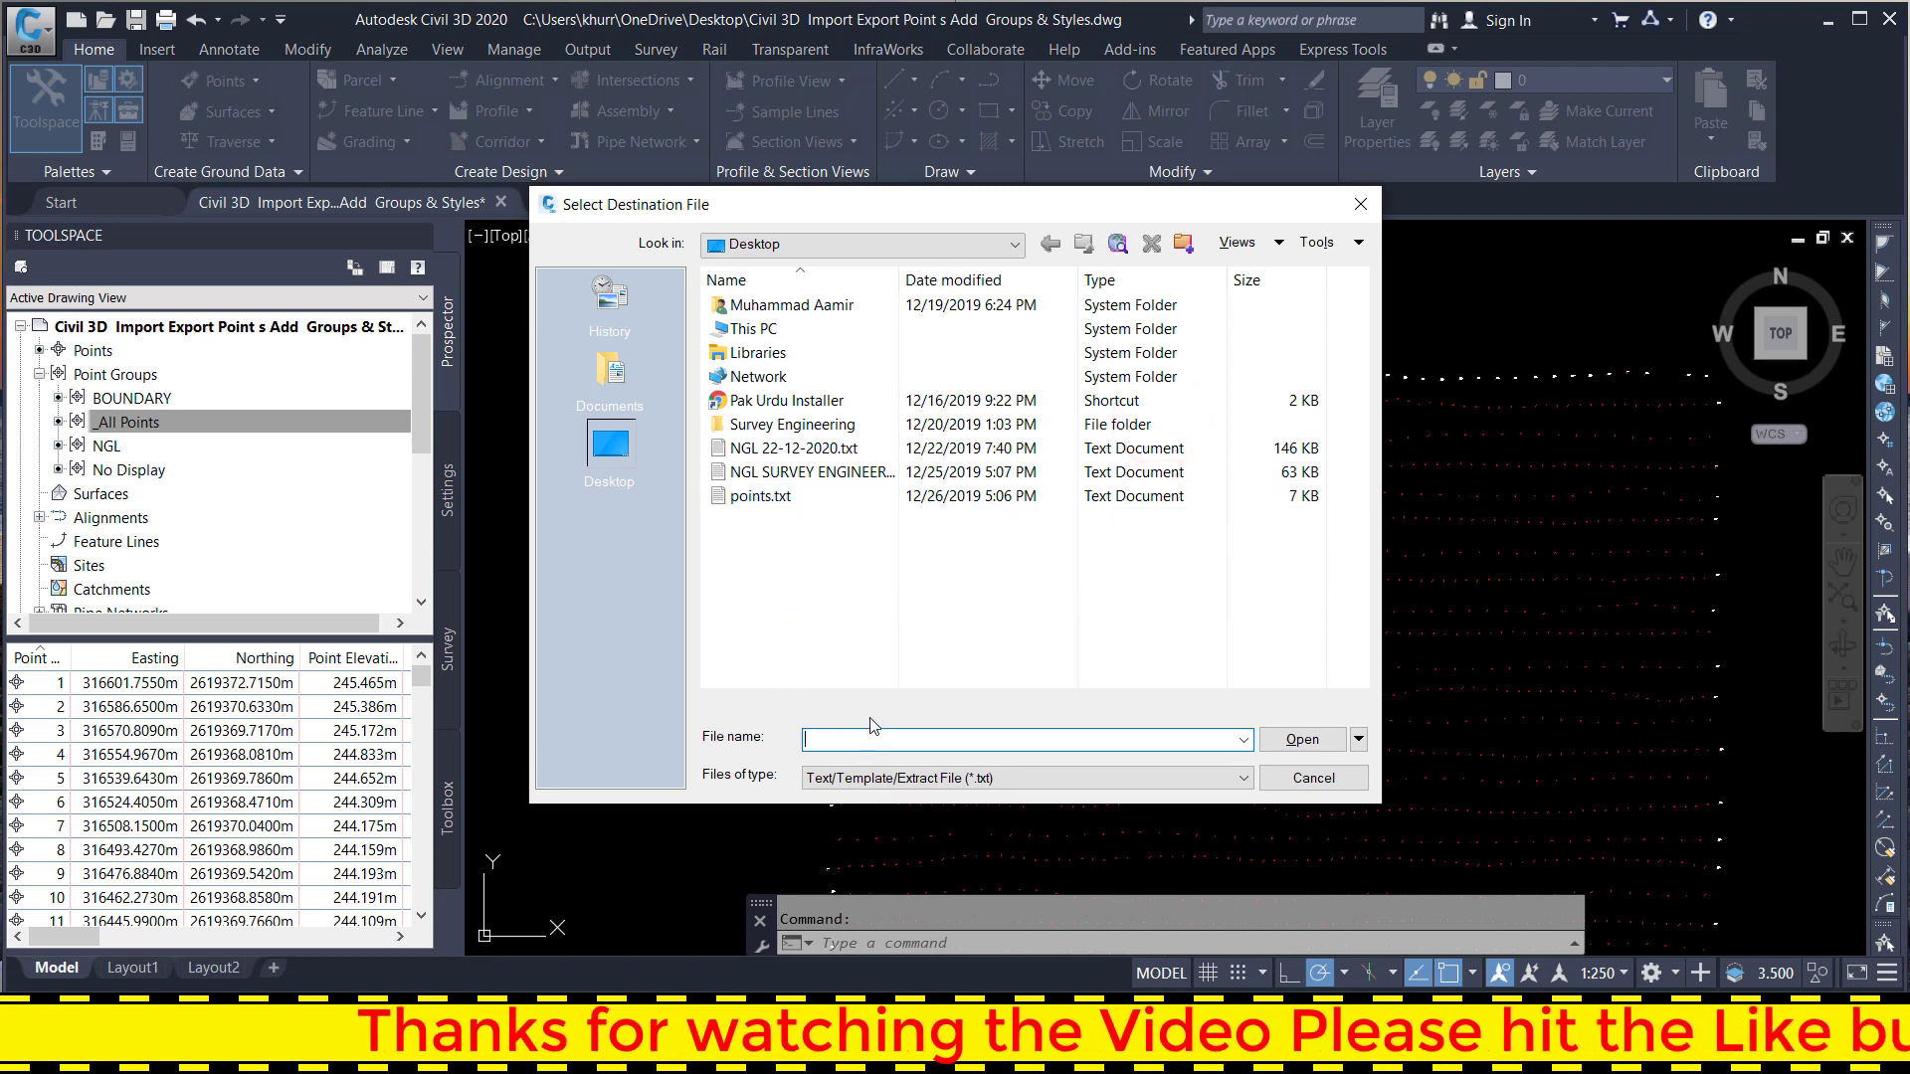
text(n)
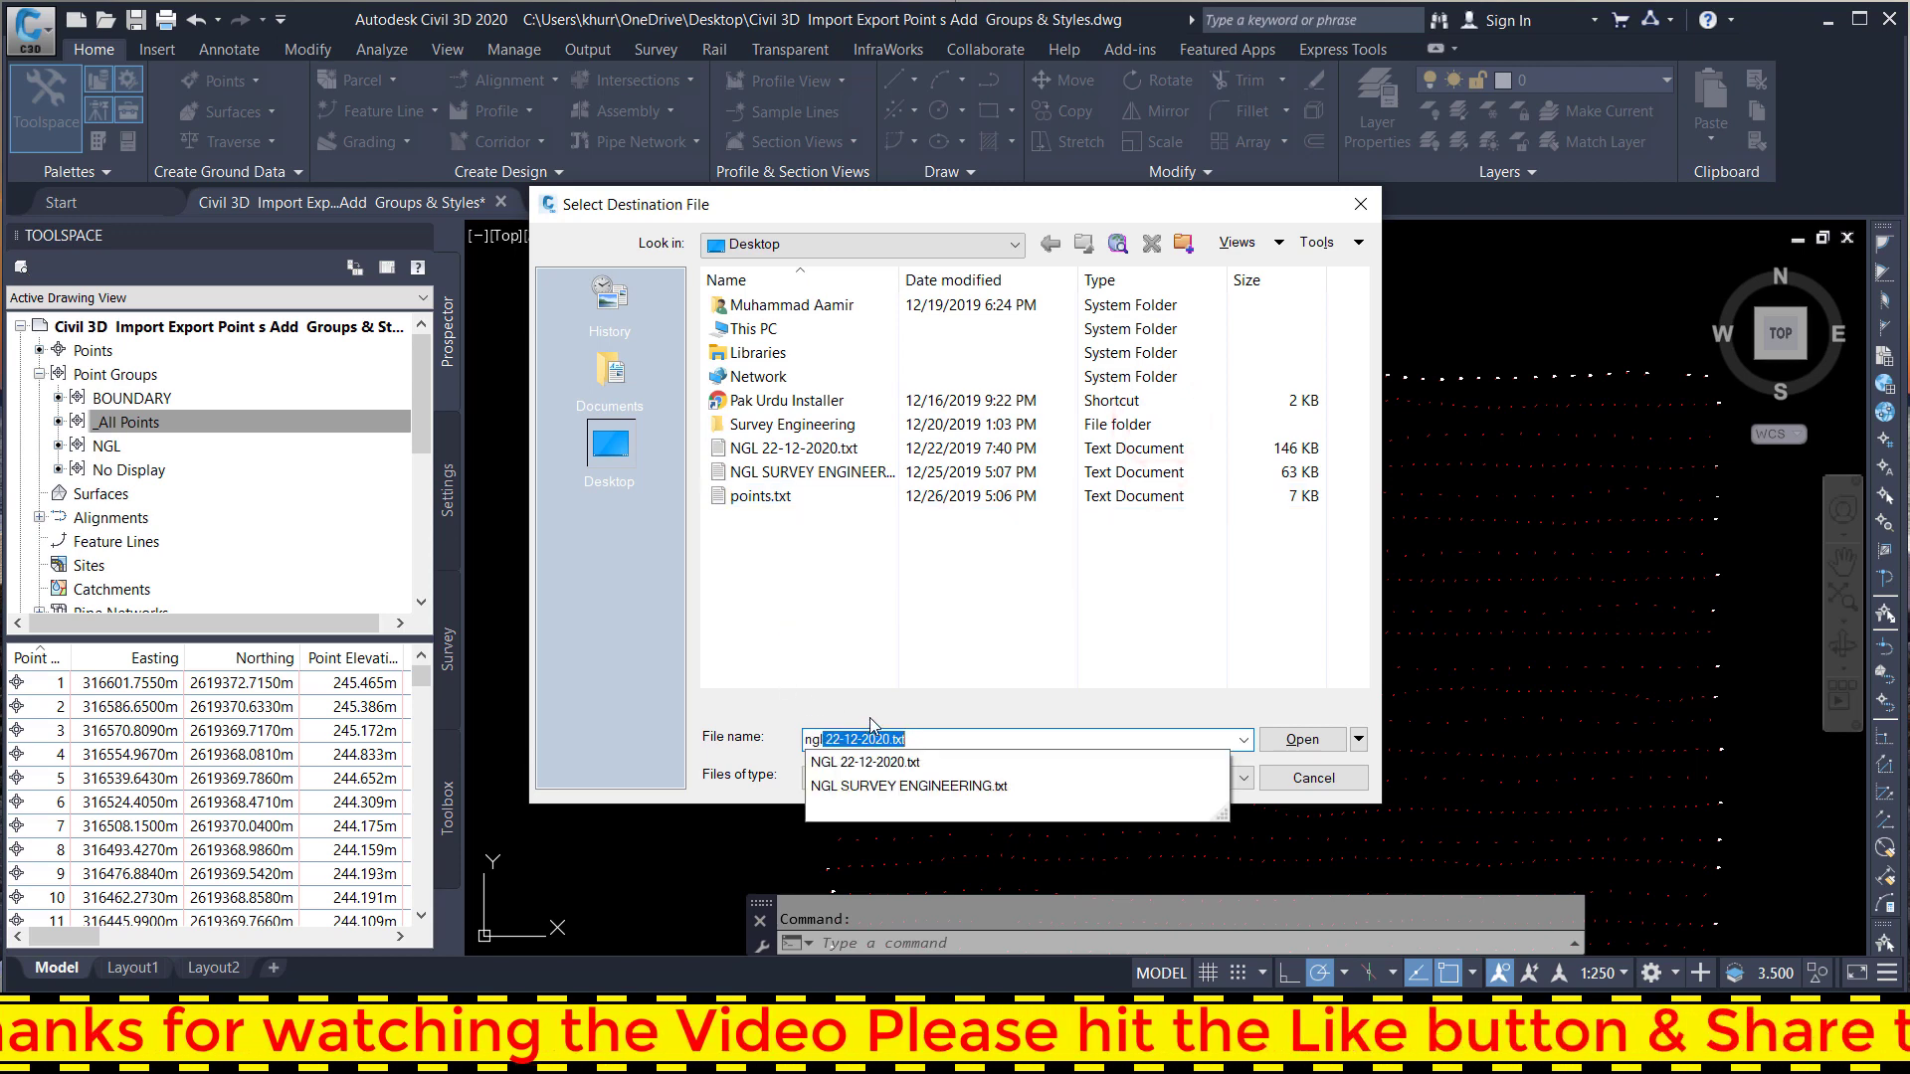
key(BackSpace)
key(BackSpace)
key(BackSpace)
key(BackSpace)
text(NGL)
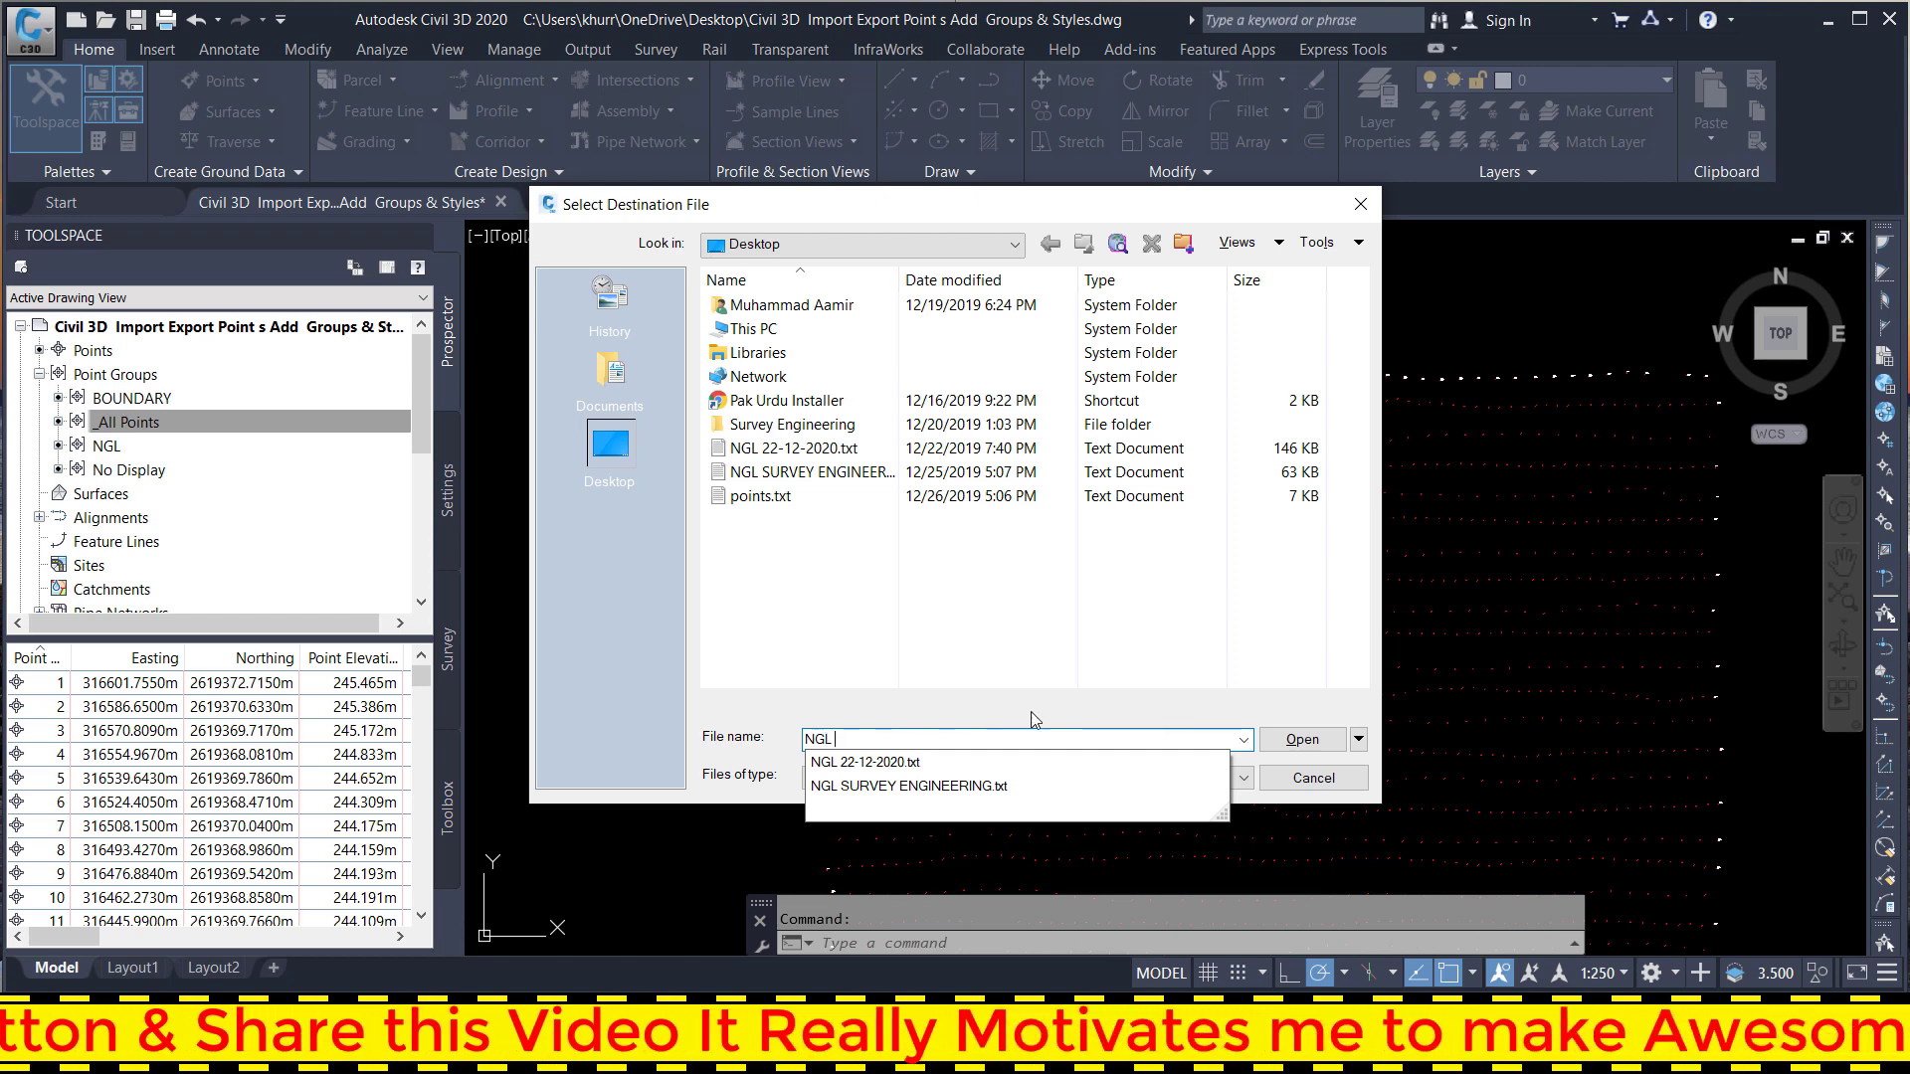
click(1315, 739)
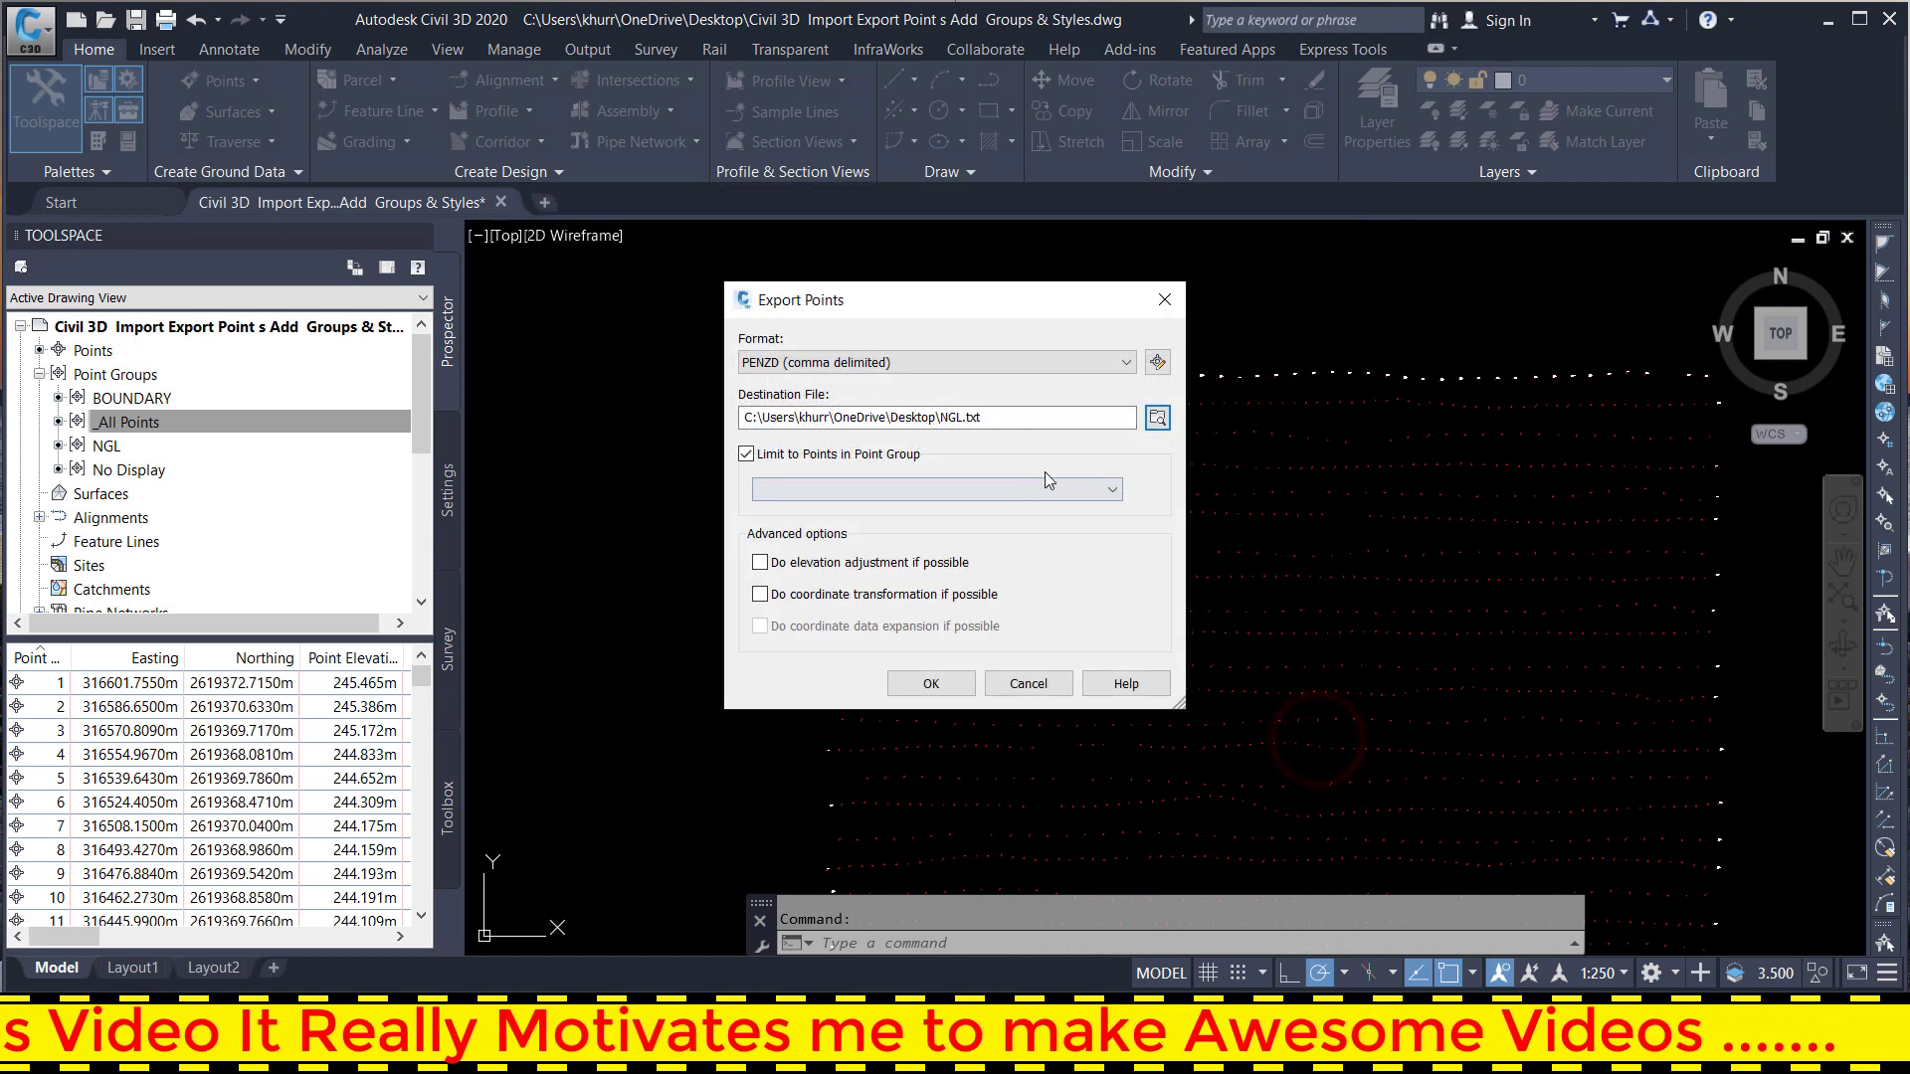
click(939, 686)
click(1824, 22)
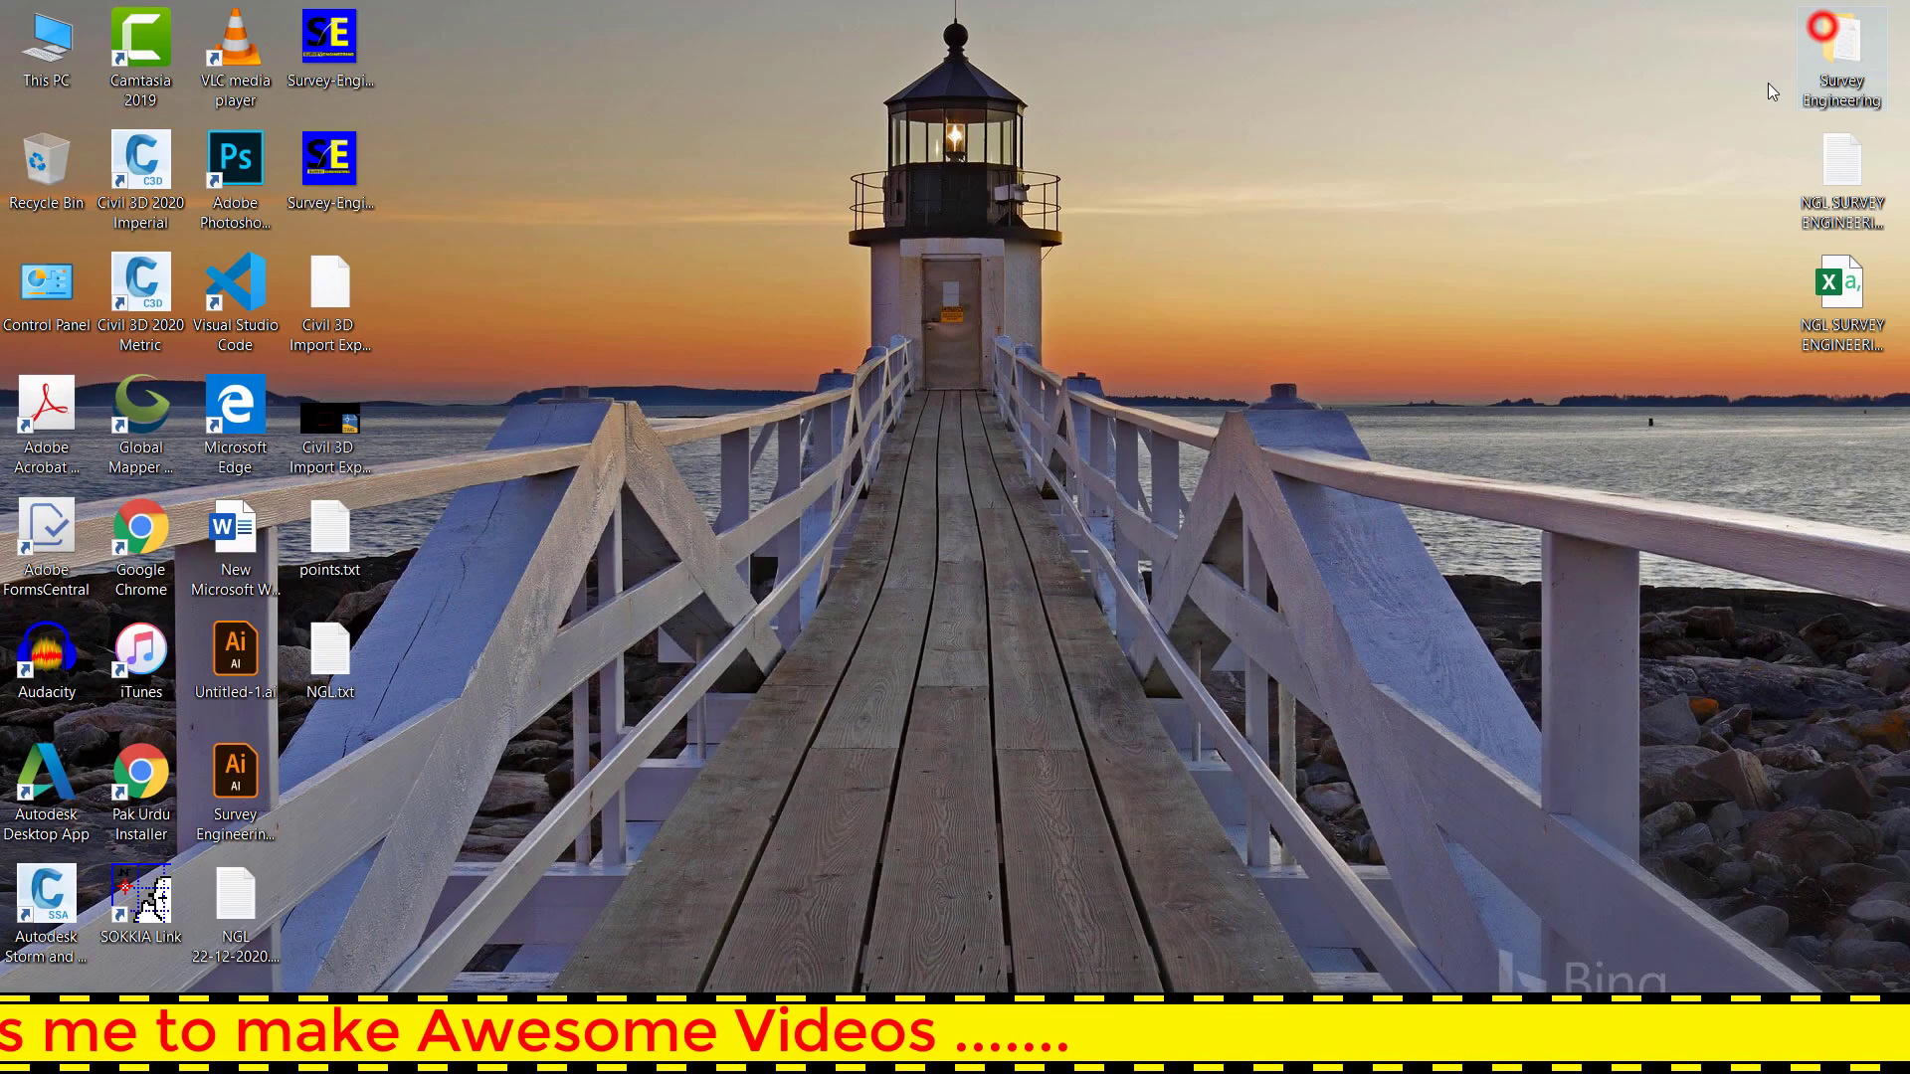
double_click(350, 651)
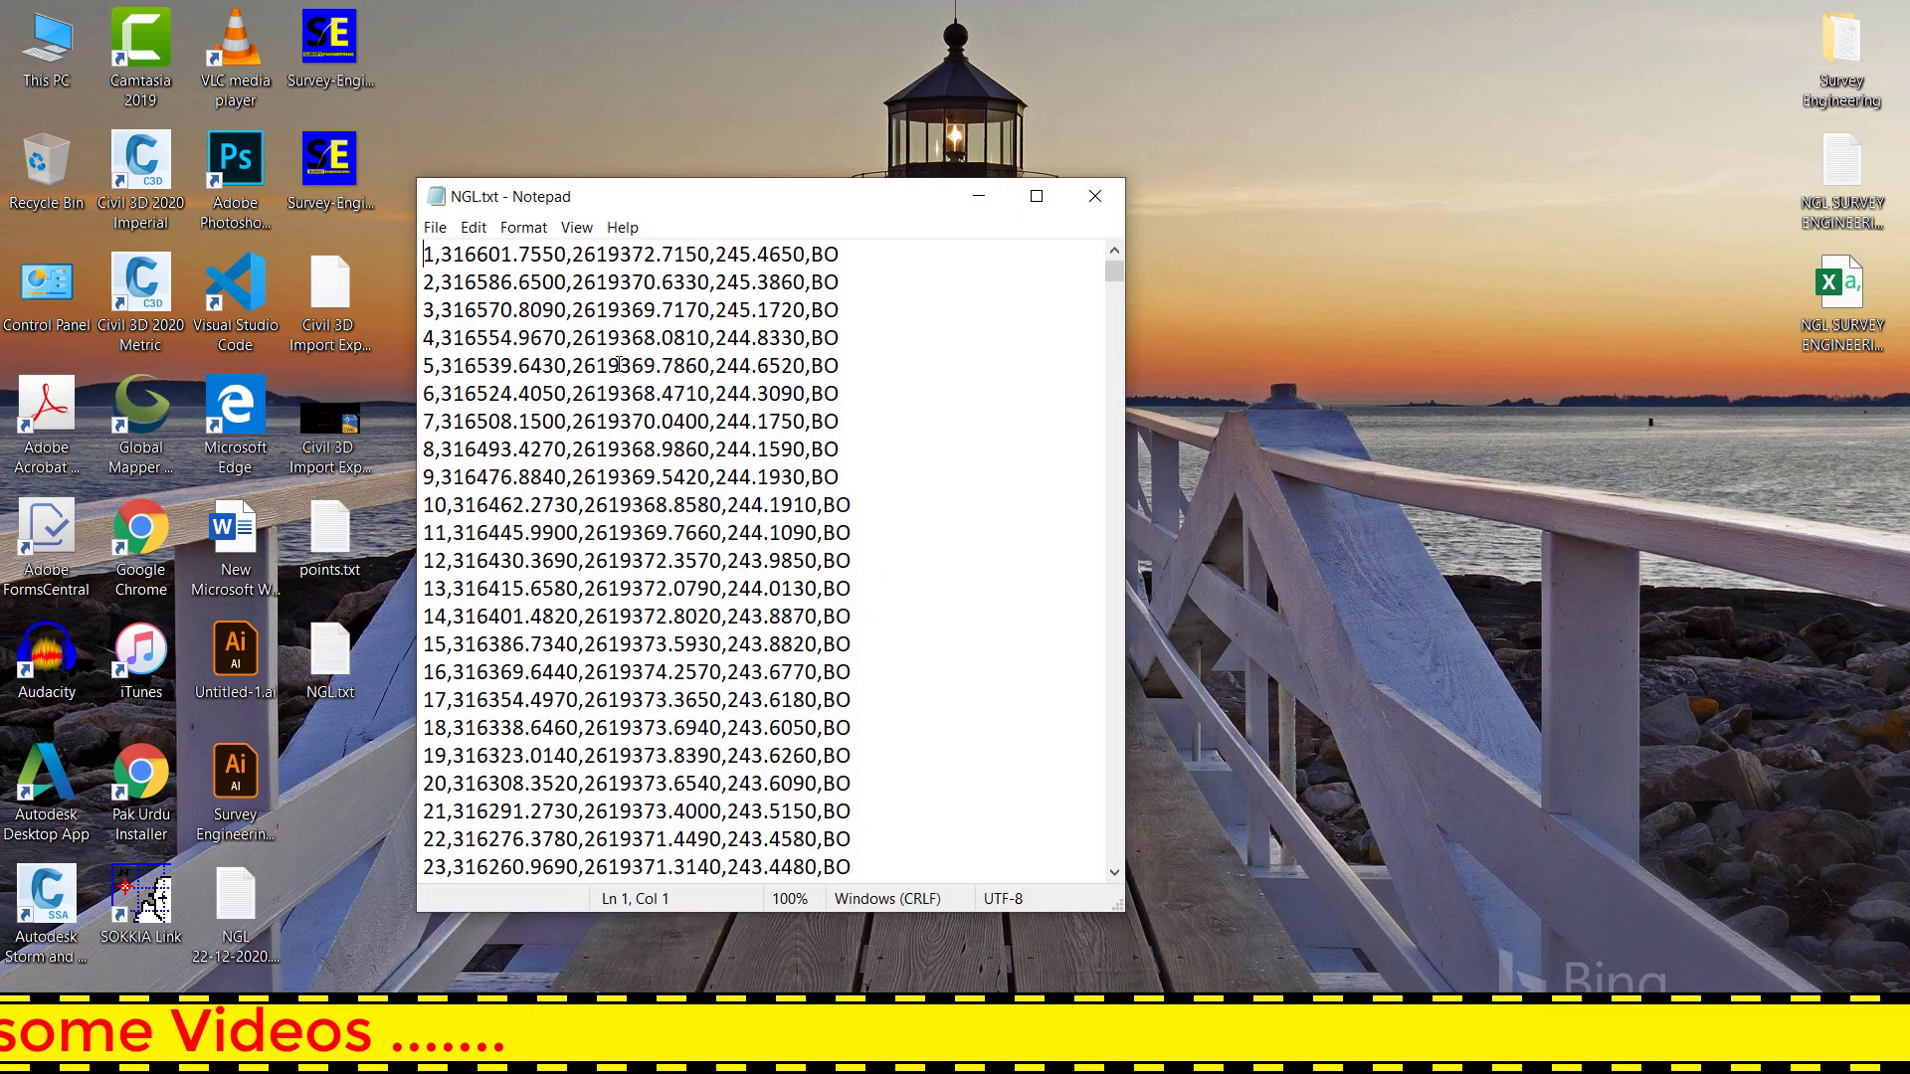
scroll(686, 301, down, 1)
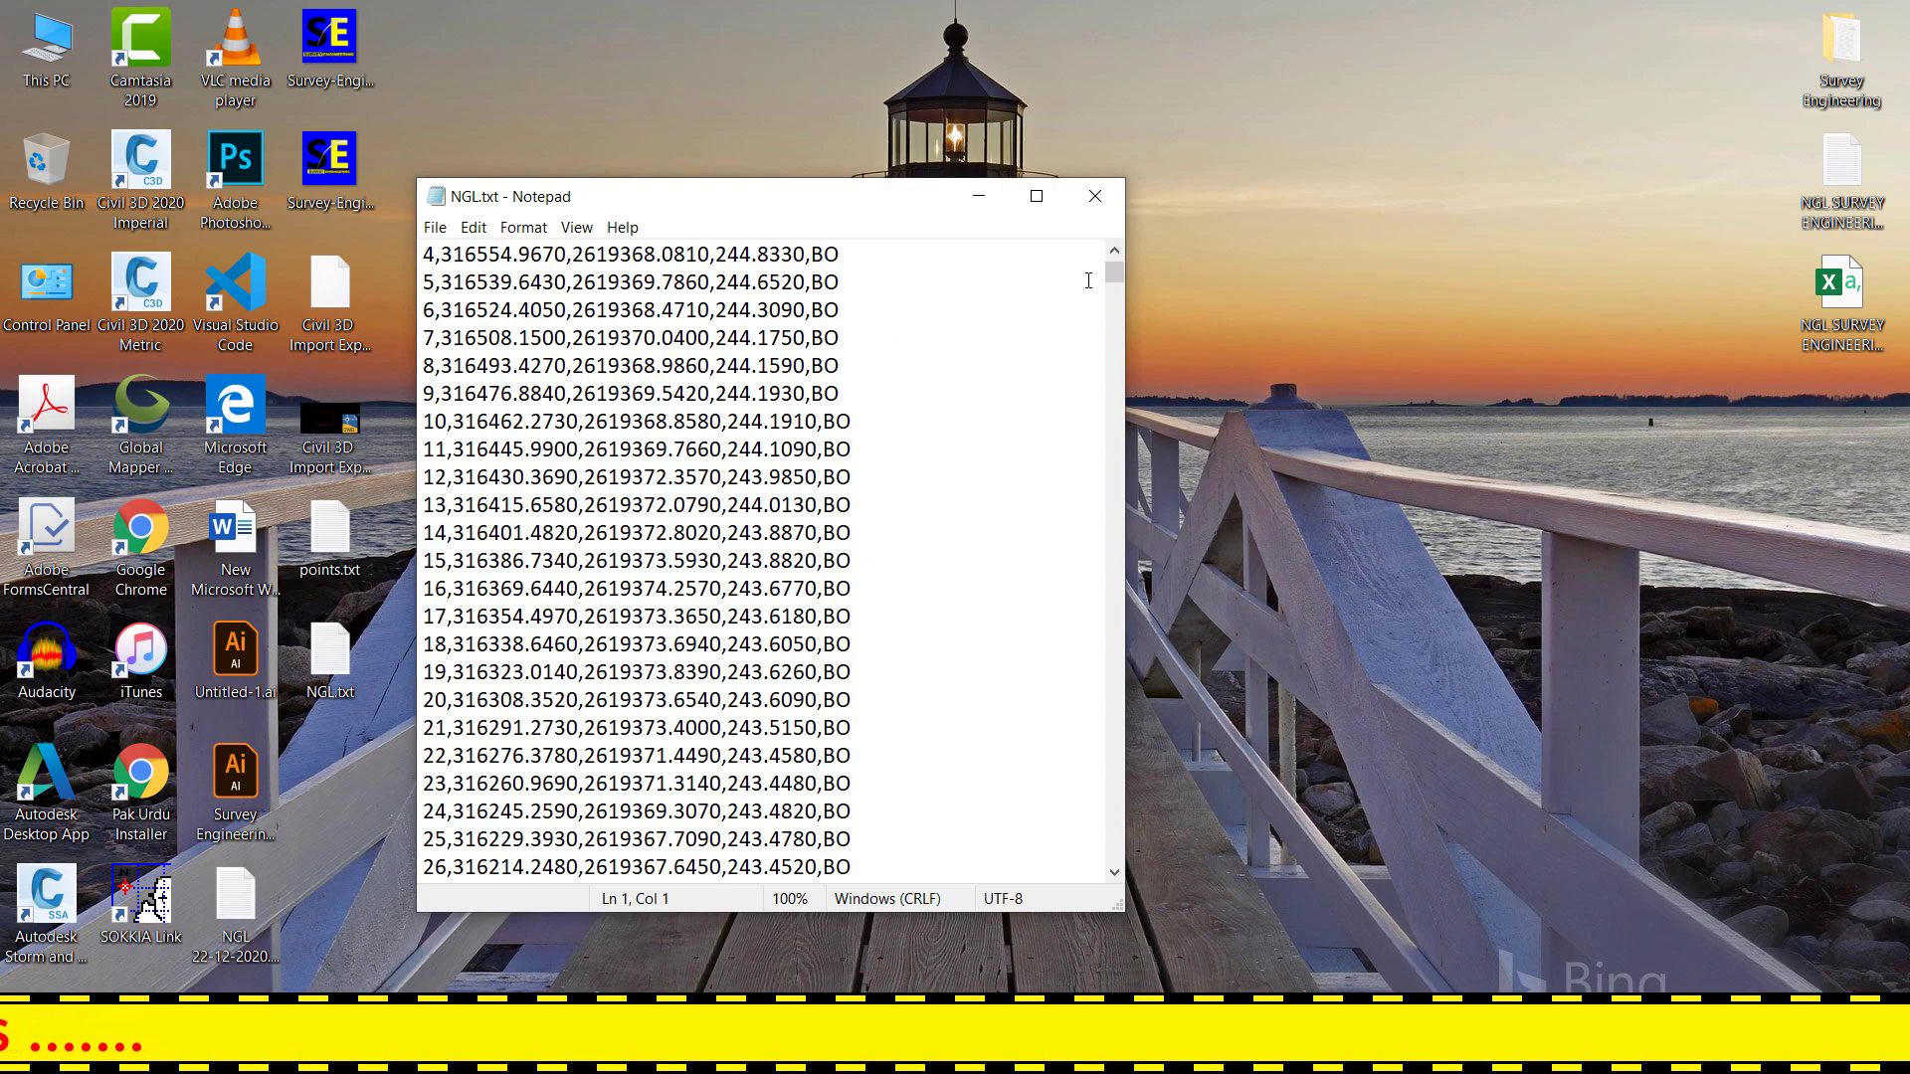
drag(1114, 274, 1098, 852)
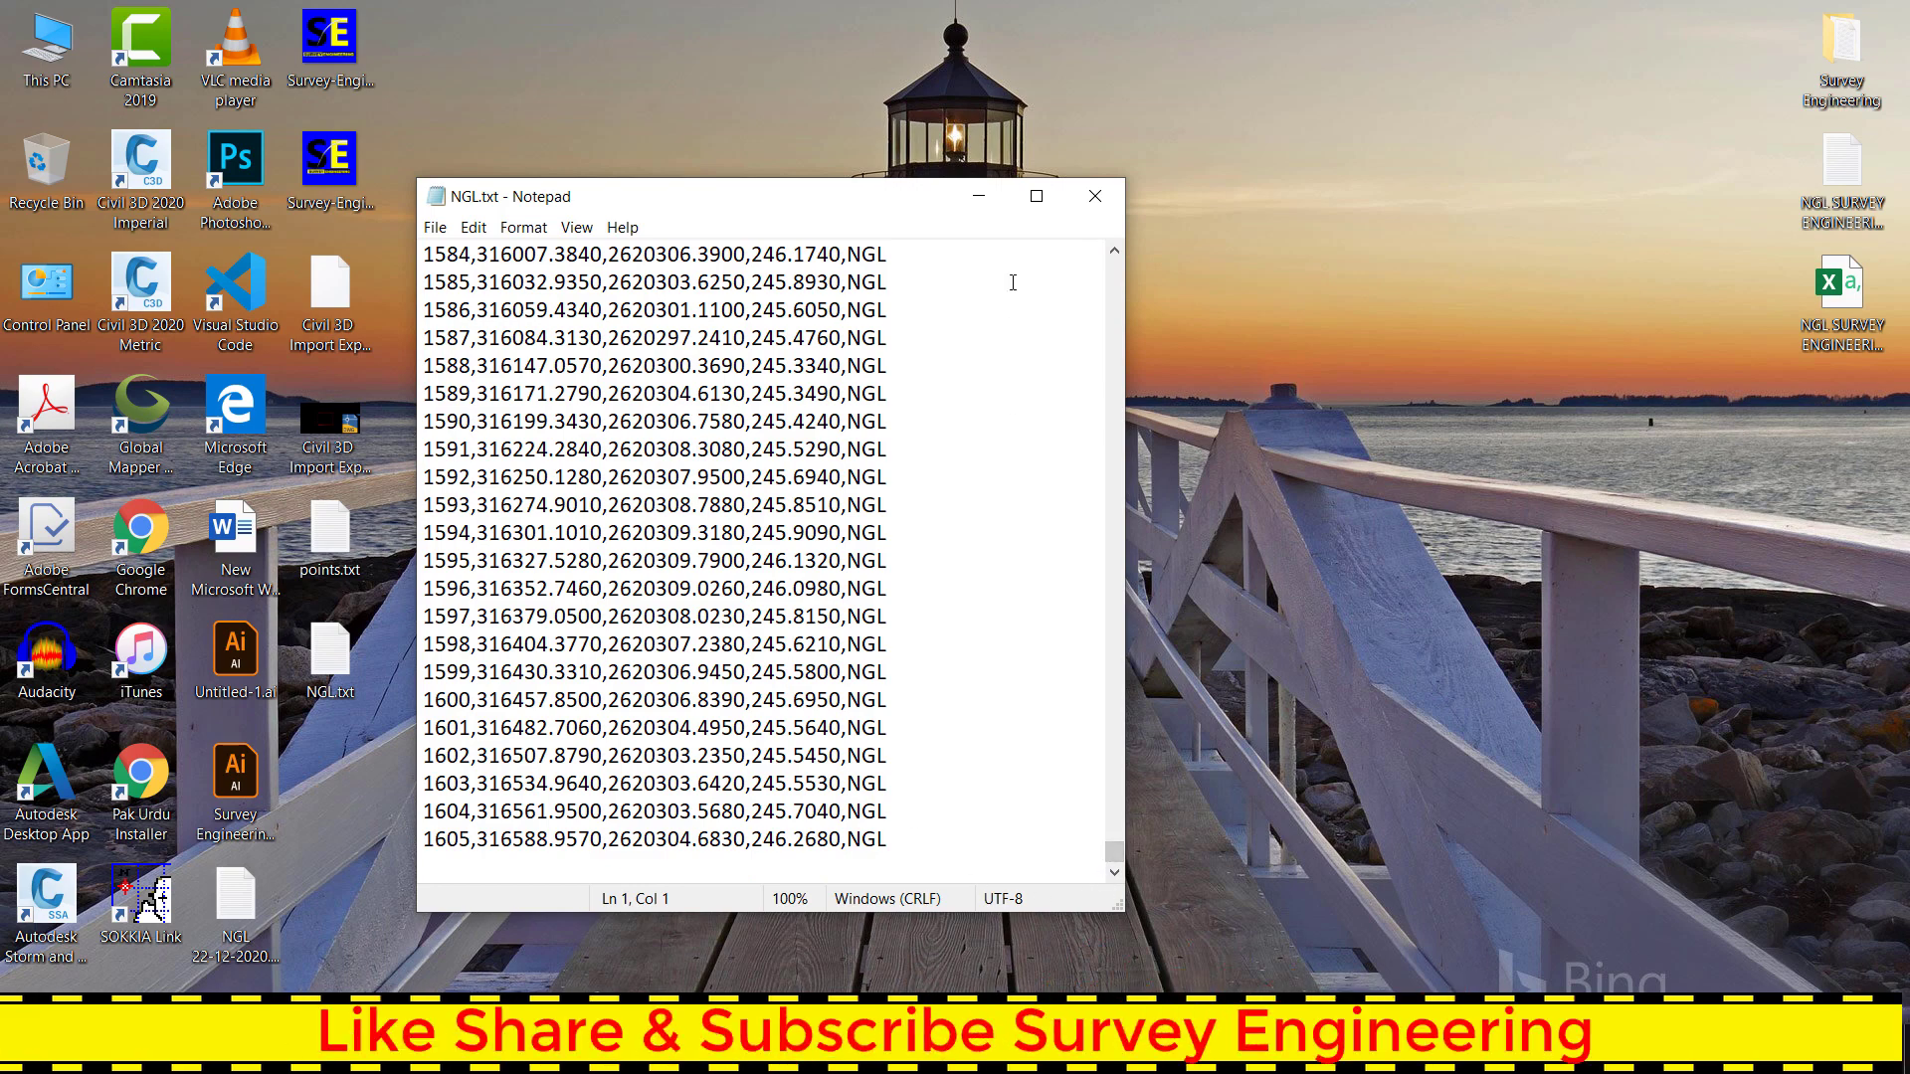
click(1094, 199)
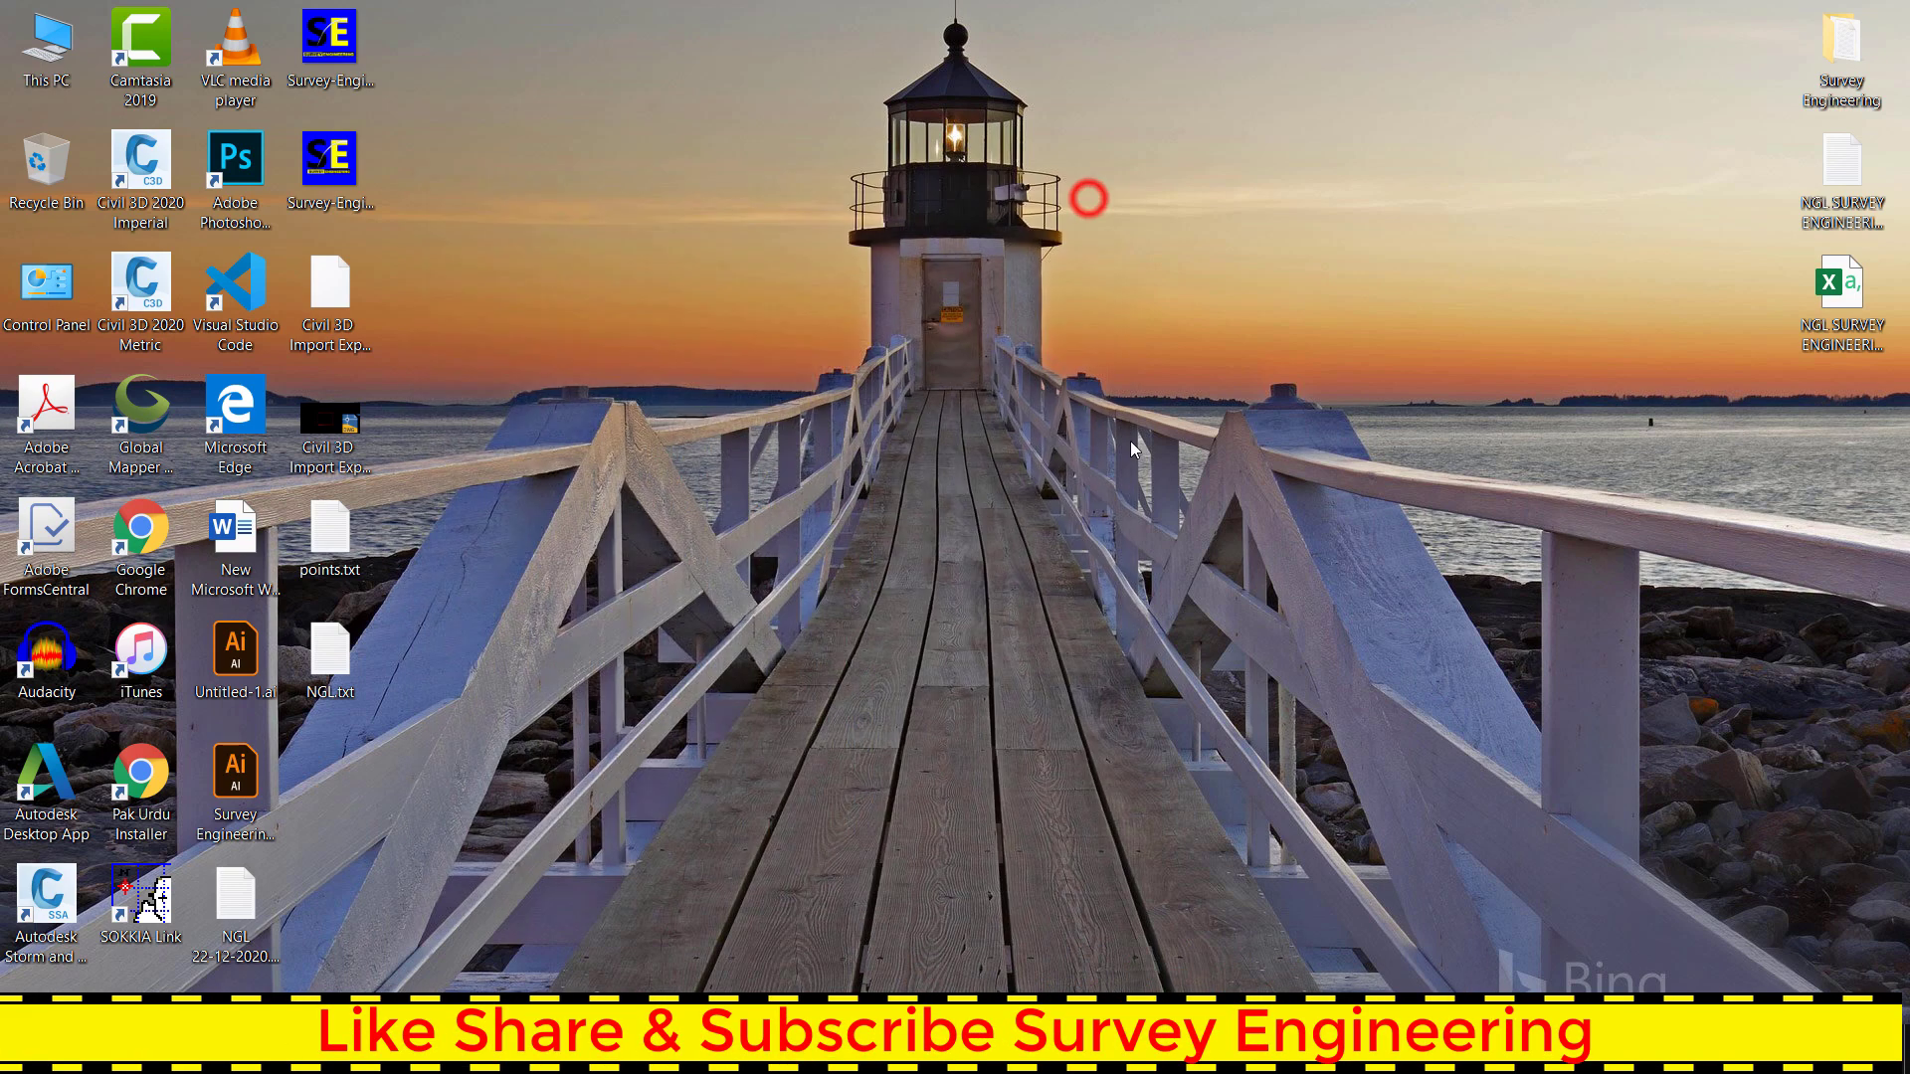